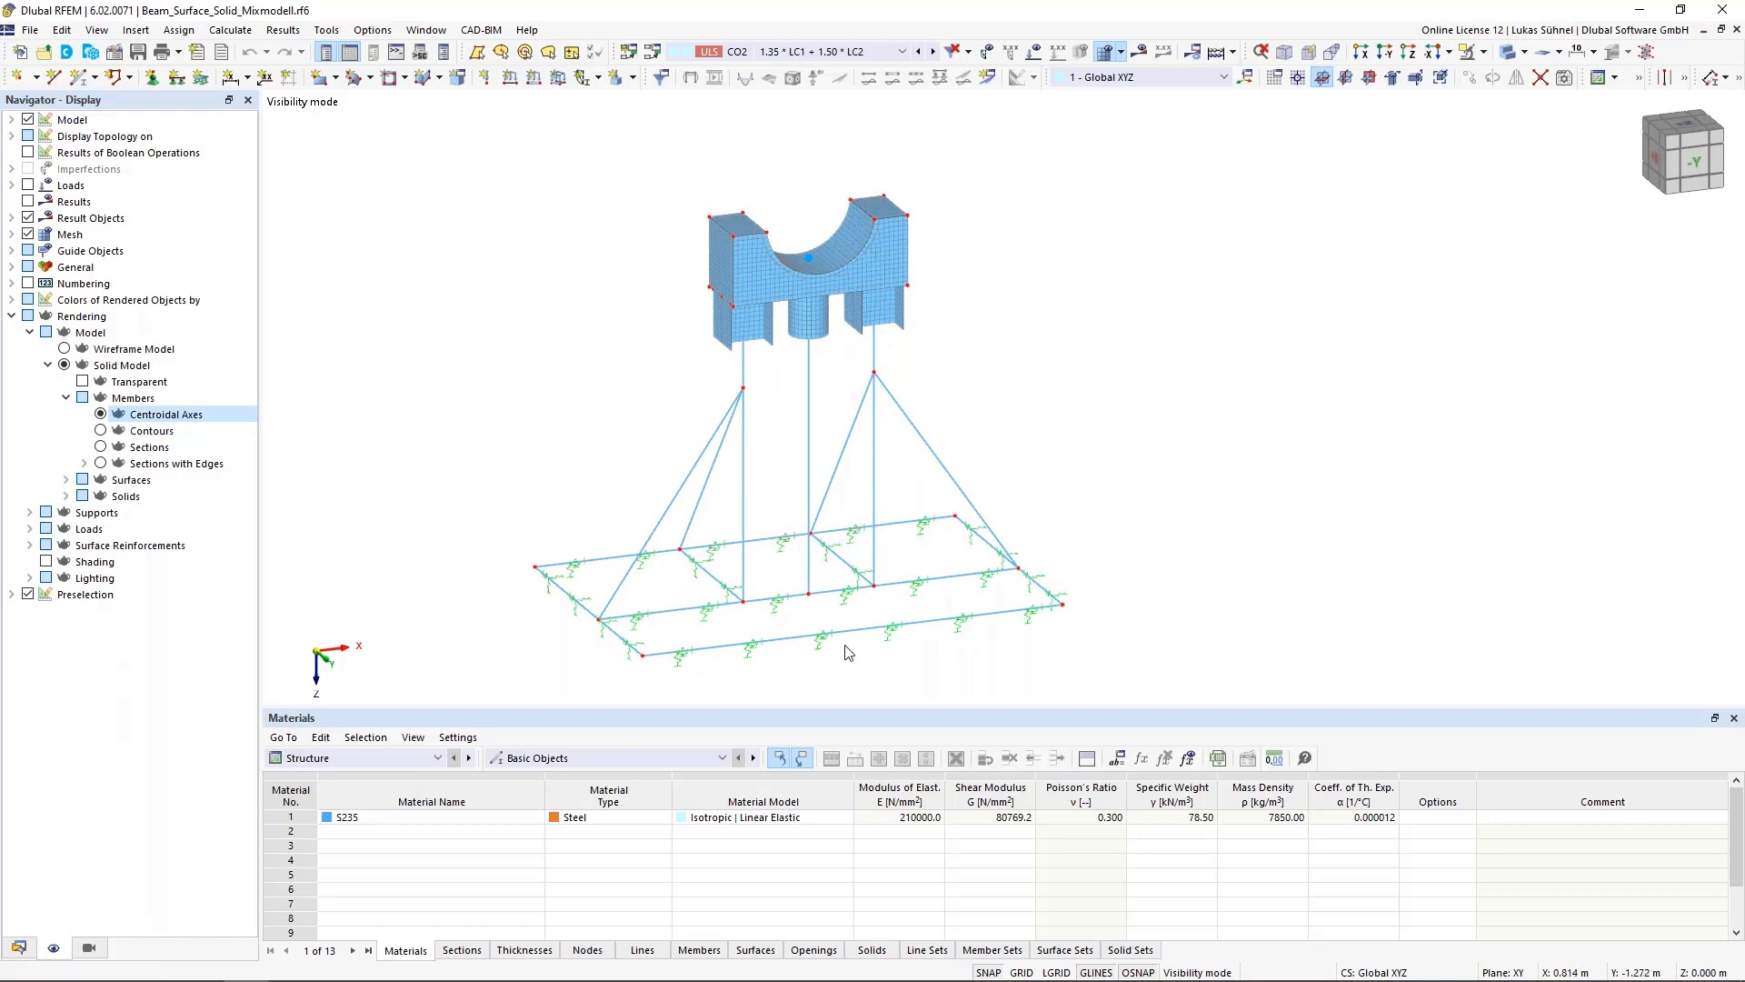
Zoom in on the column connections beneath the solid block, briefly rendering members as sections
{"action": "mouse_move", "coordinate": [844, 645]}
{"action": "middle_mouse_down", "text": "ctrl"}
{"action": "mouse_move", "coordinate": [806, 641]}
{"action": "mouse_move", "coordinate": [827, 640]}
{"action": "middle_mouse_up", "text": "ctrl"}
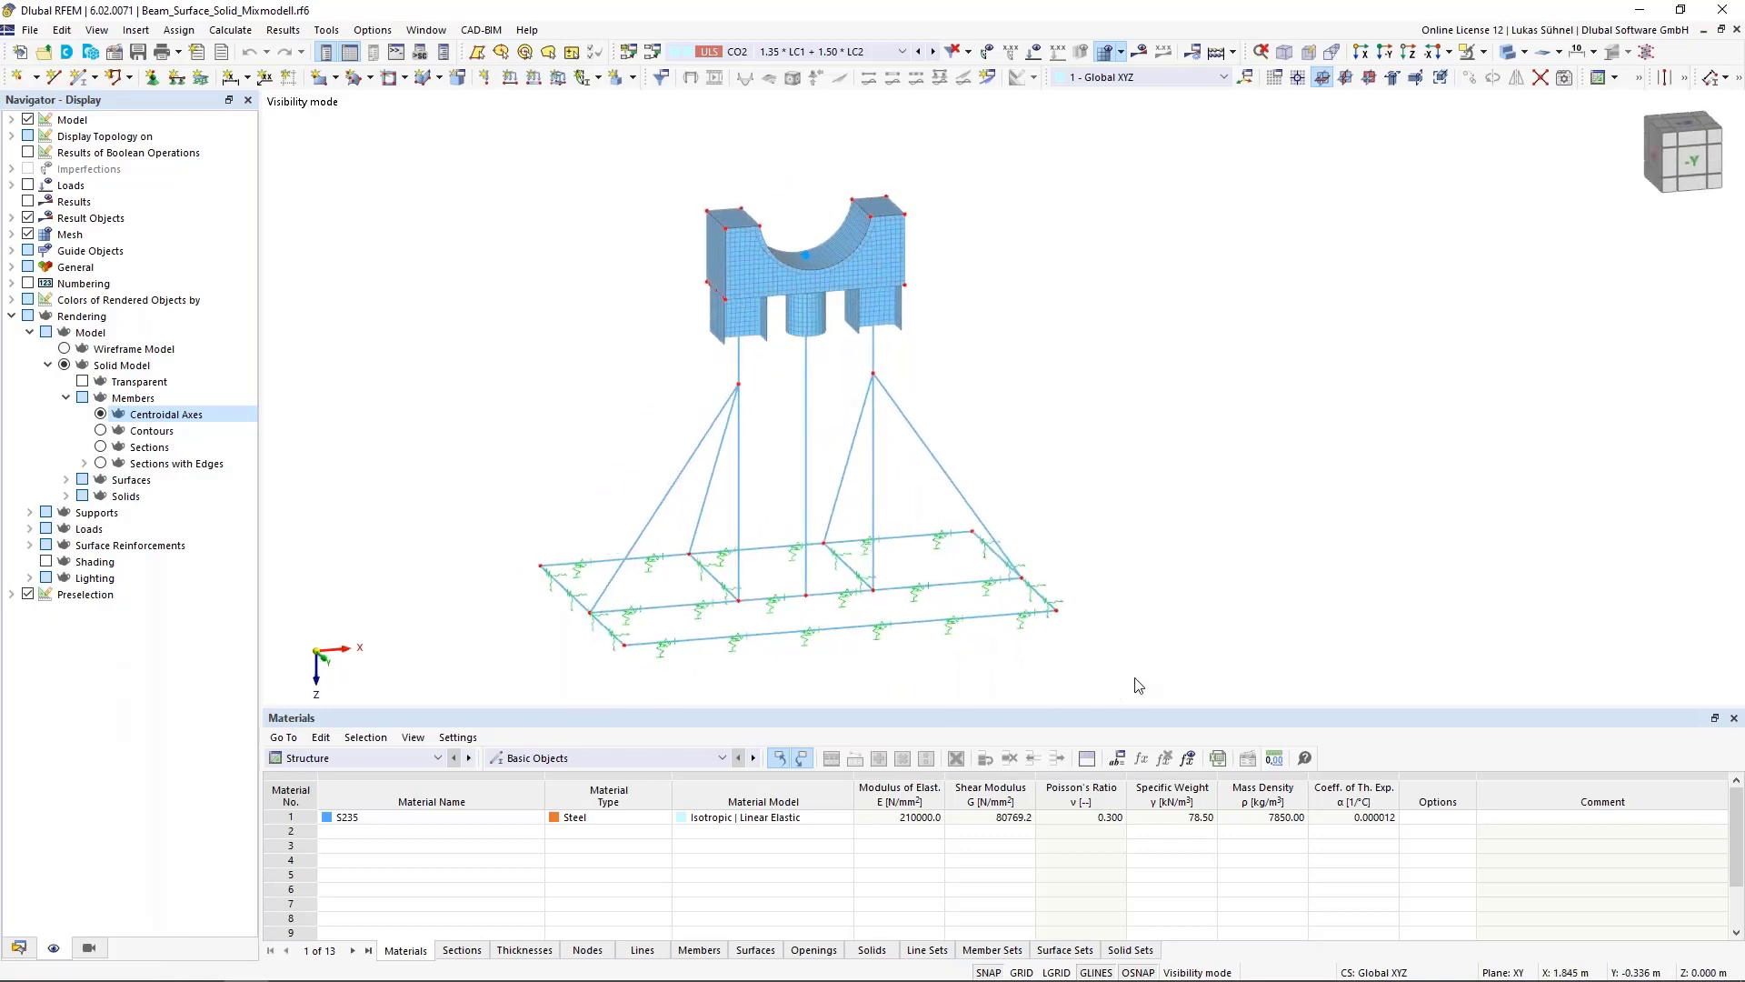
{"action": "left_click_drag", "start_coordinate": [1136, 681], "coordinate": [507, 368]}
{"action": "scroll", "coordinate": [844, 326], "scroll_direction": "up", "scroll_amount": 5}
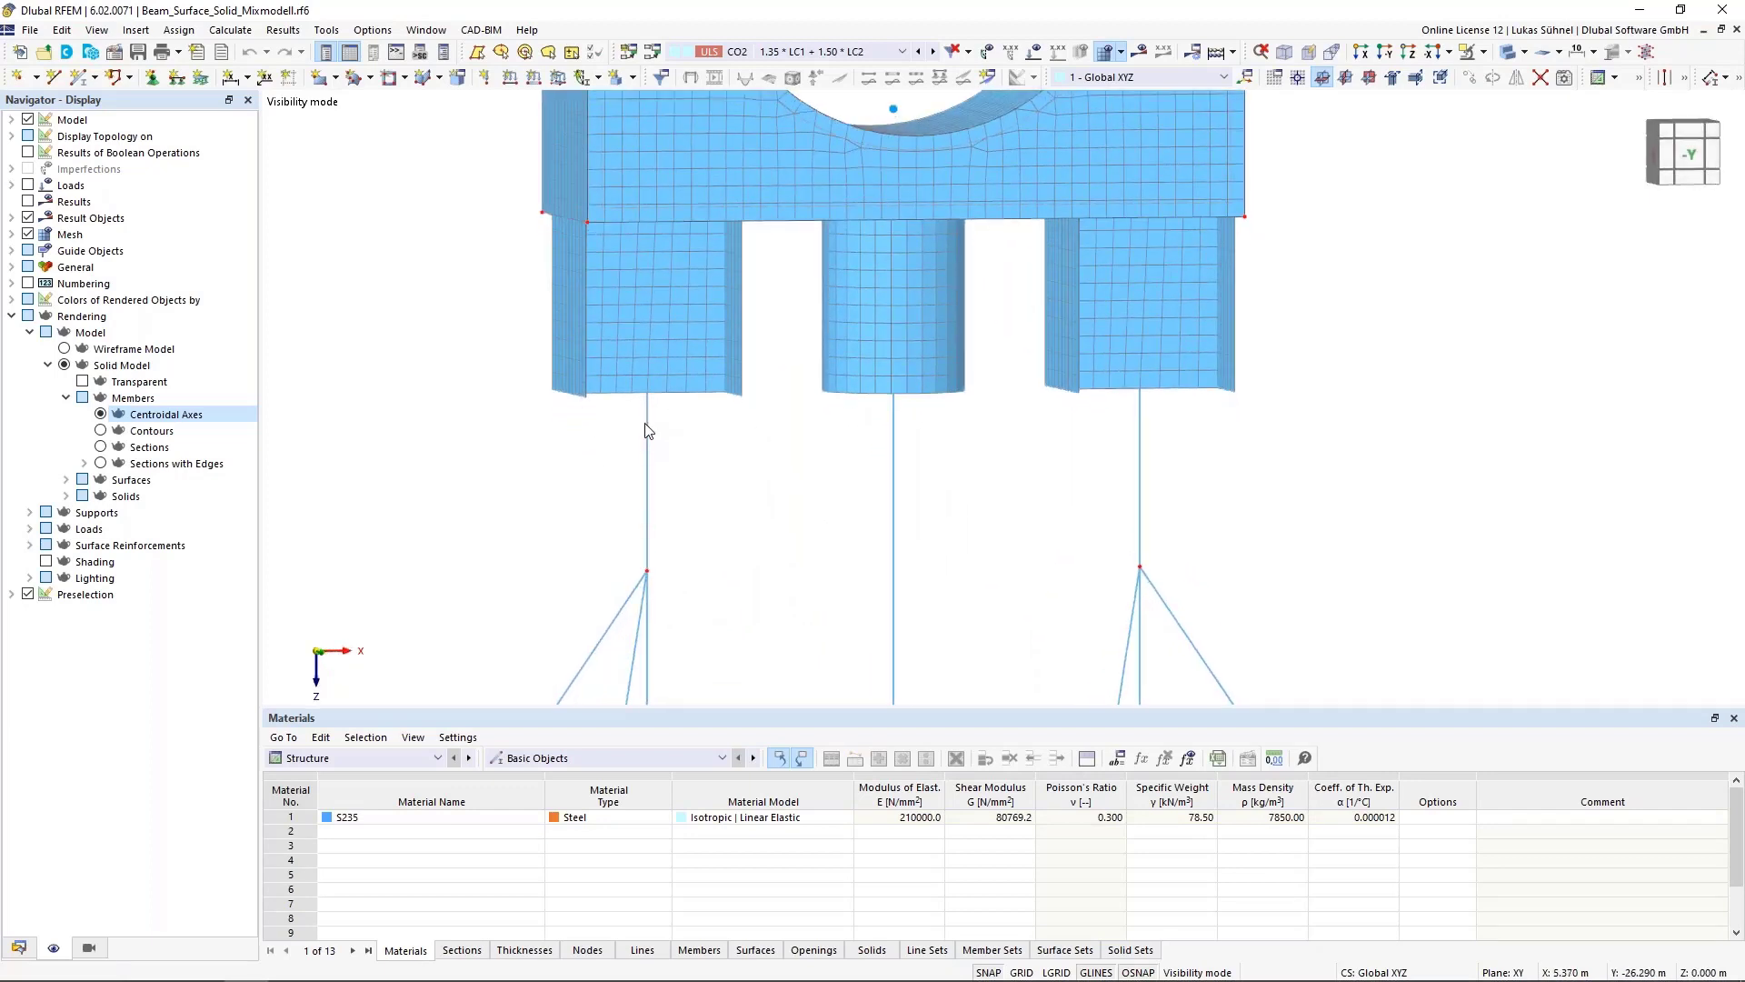
{"action": "mouse_move", "coordinate": [649, 430]}
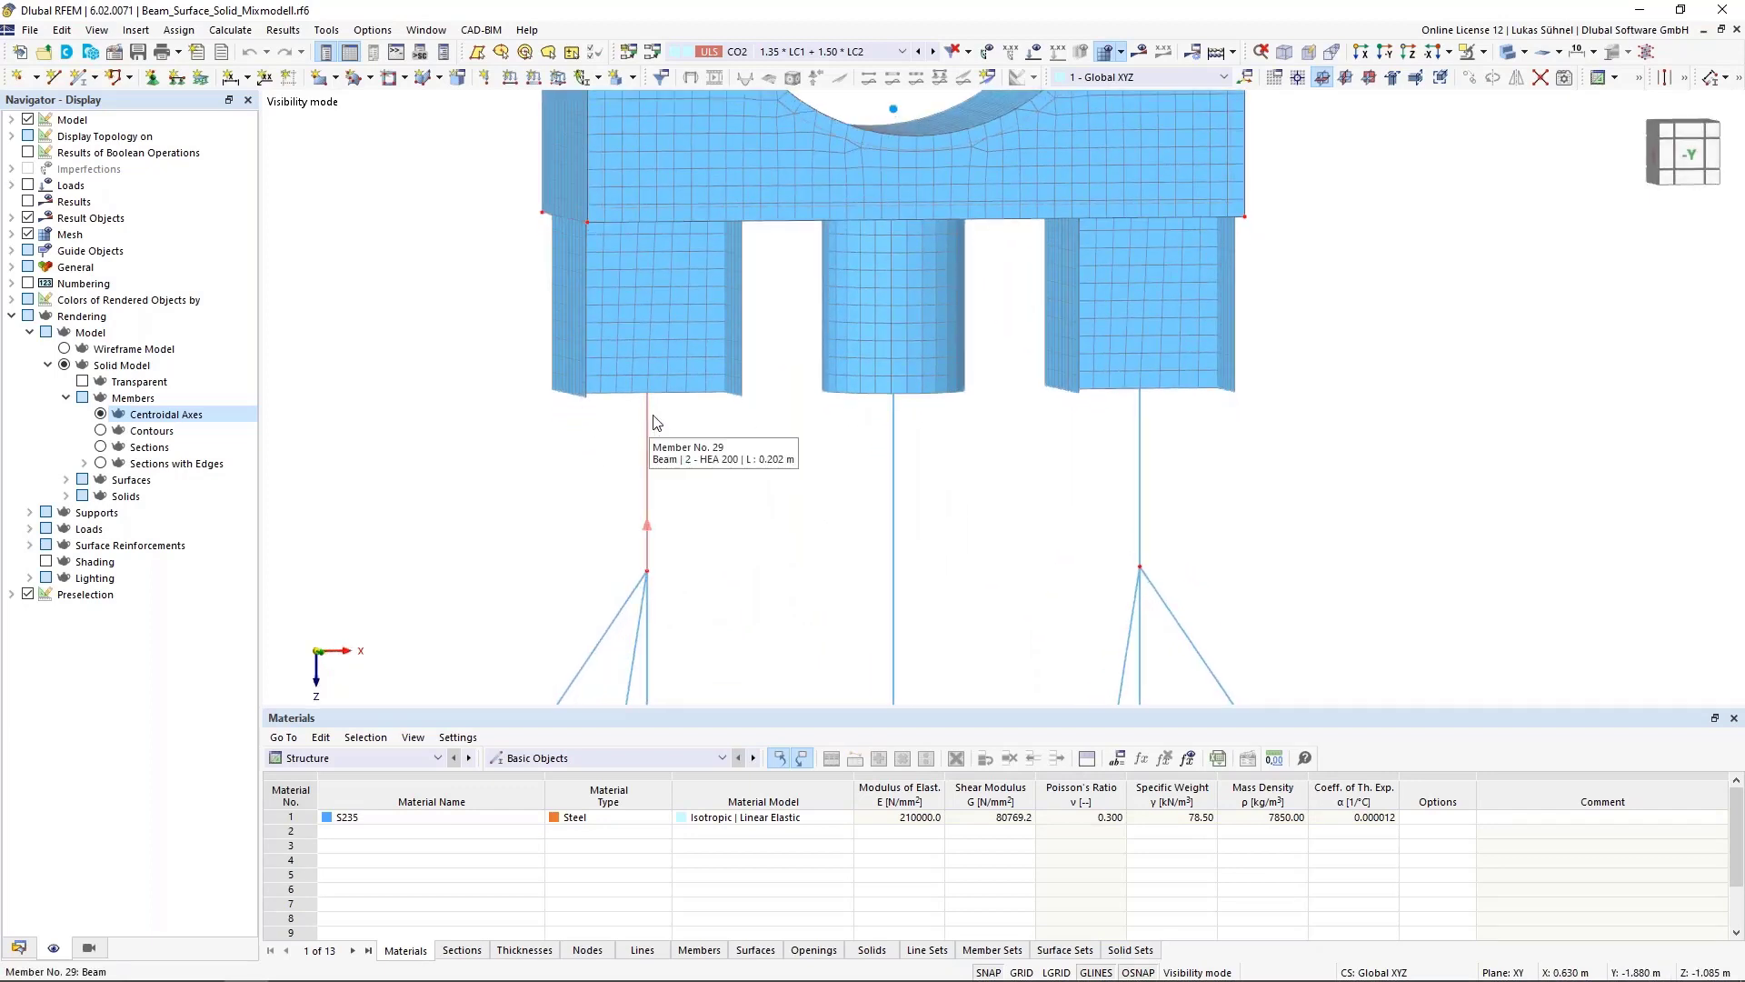
{"action": "middle_click_drag", "start_coordinate": [788, 274], "coordinate": [838, 227], "text": "ctrl"}
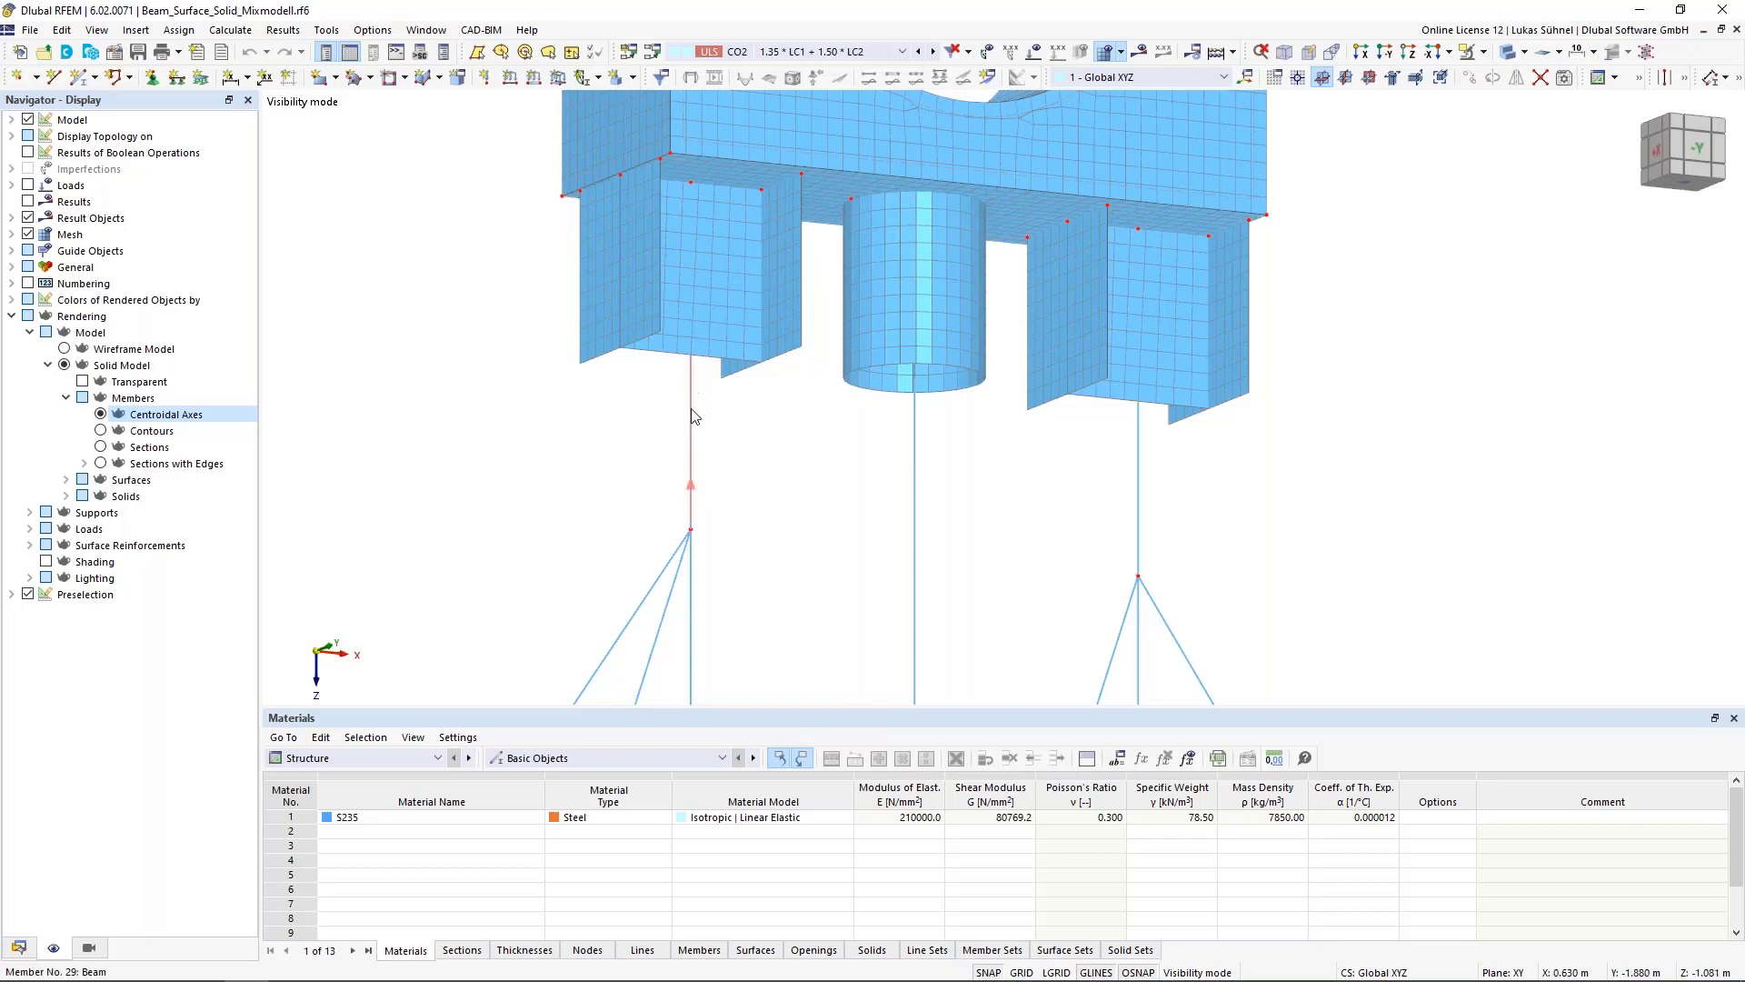
{"action": "left_click", "coordinate": [101, 447]}
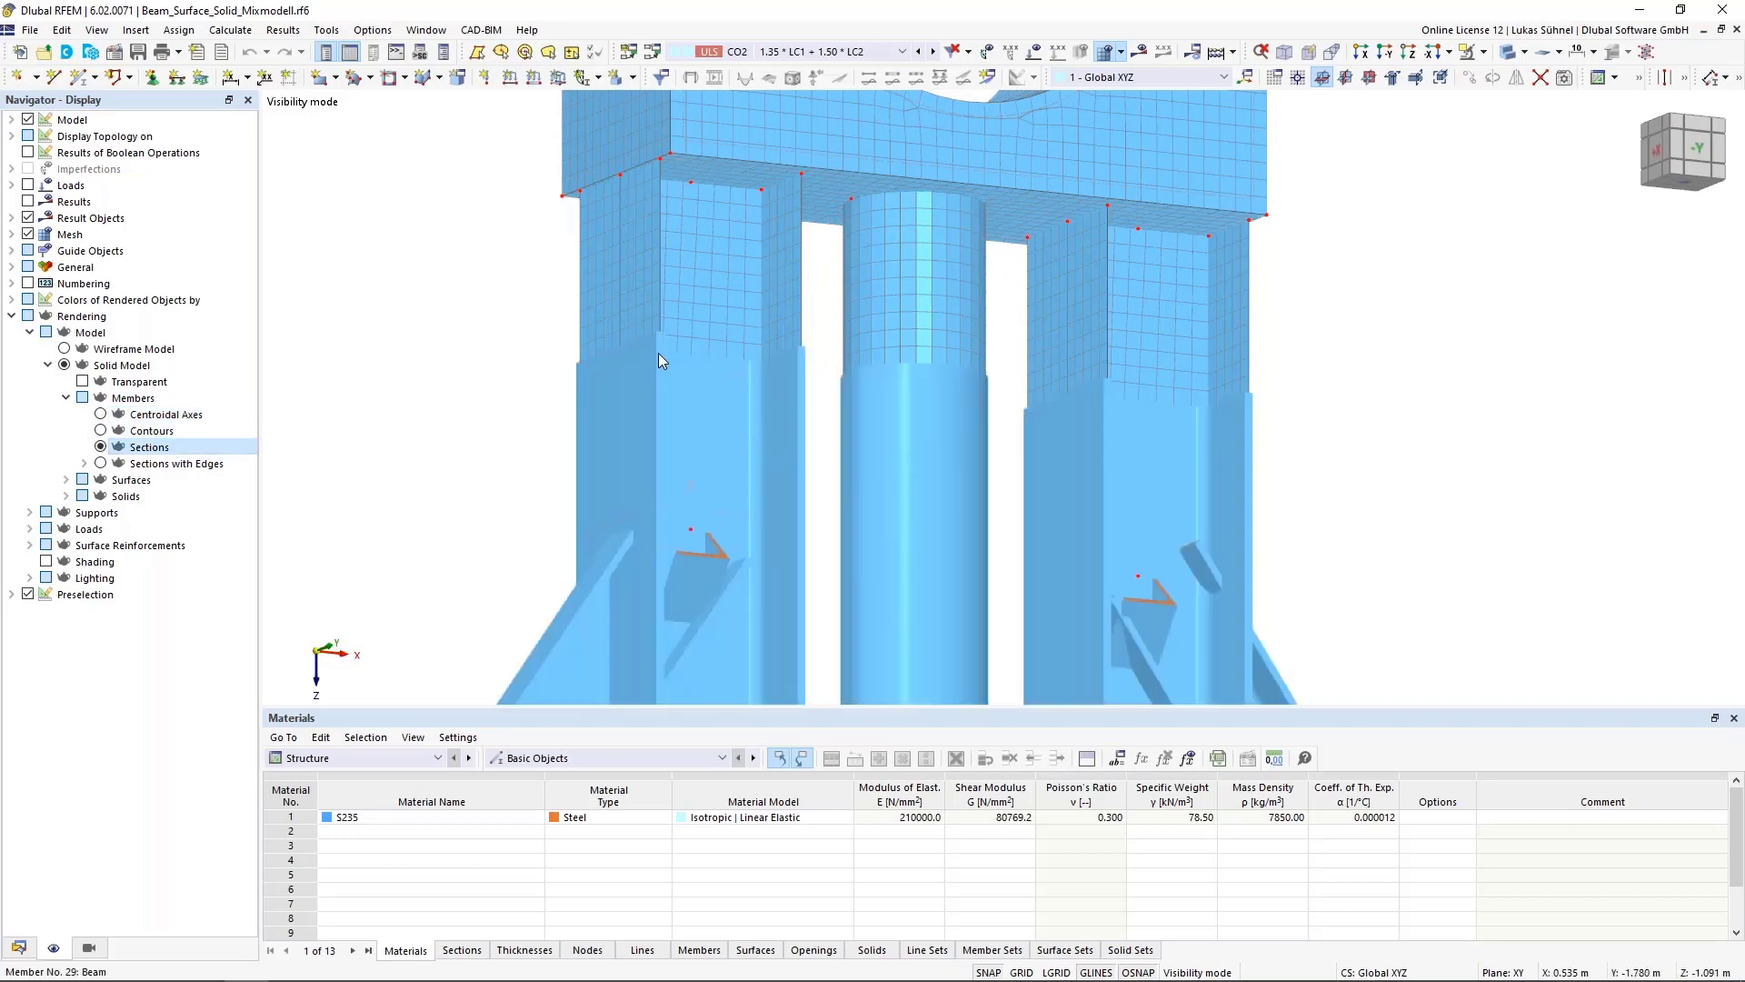
{"action": "left_click", "coordinate": [101, 414]}
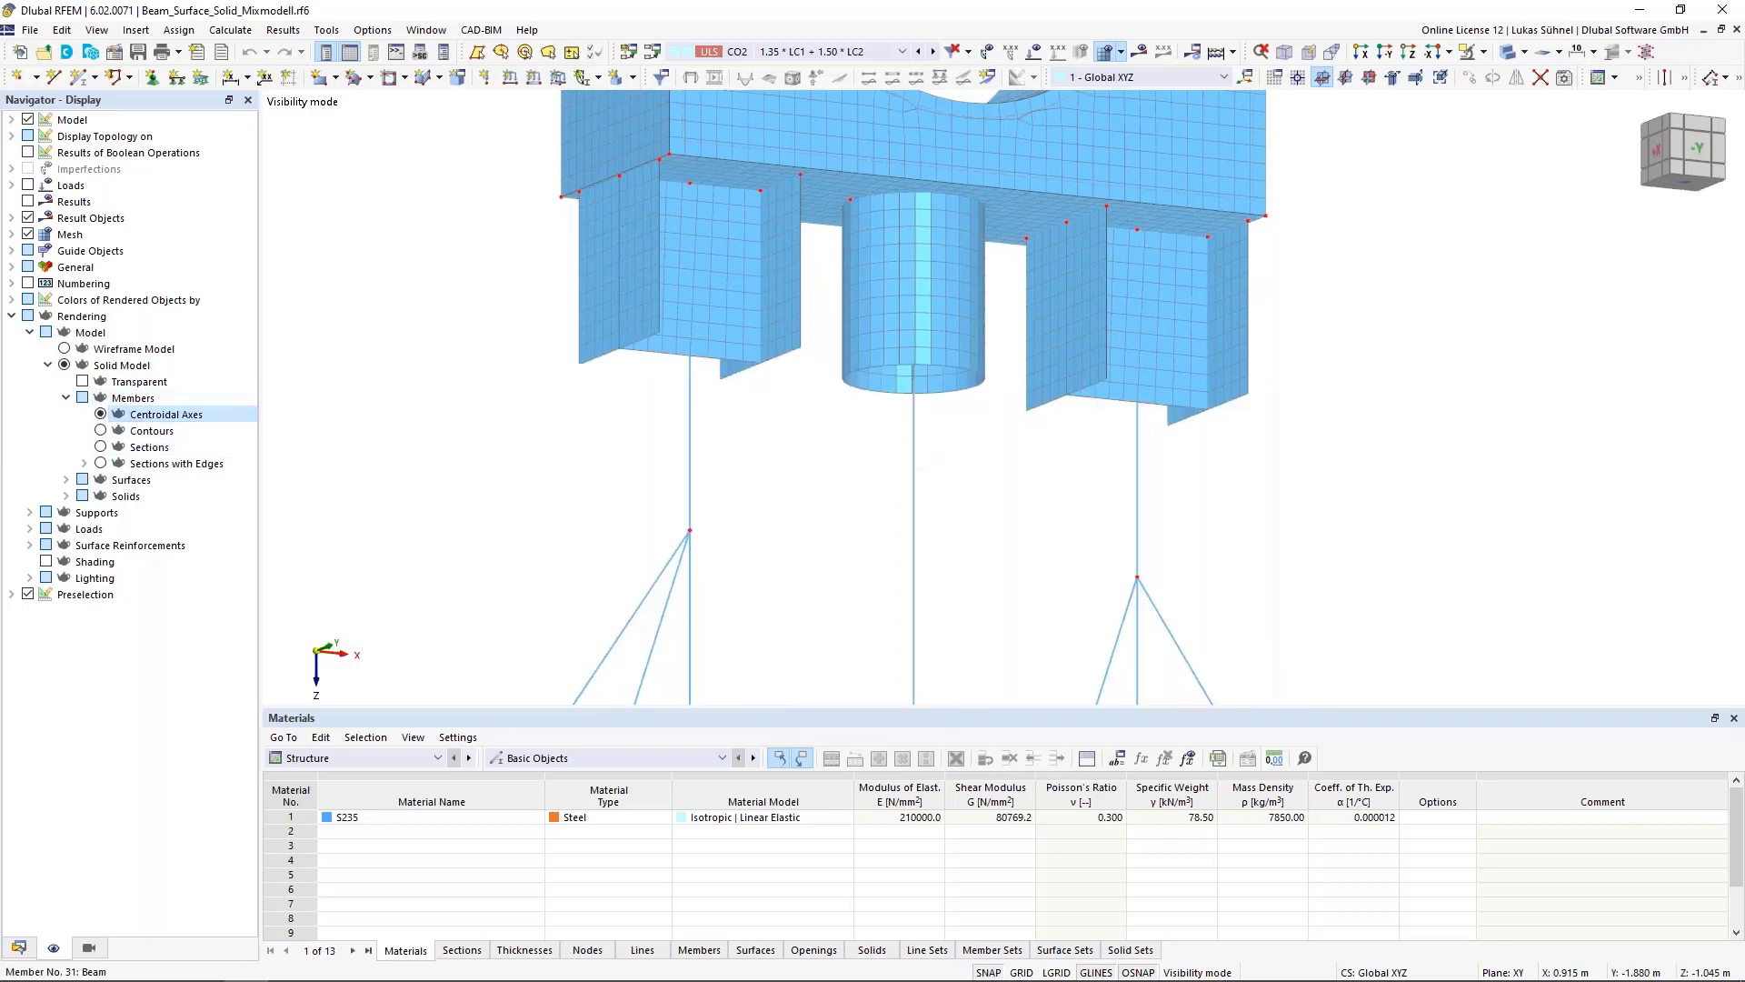
Orbit and zoom around the block's underside to inspect the left column's connection
{"action": "middle_click_drag", "start_coordinate": [792, 444], "coordinate": [786, 575], "text": "ctrl"}
{"action": "scroll", "coordinate": [838, 486], "scroll_direction": "down", "scroll_amount": 2}
{"action": "scroll", "coordinate": [779, 446], "scroll_direction": "up", "scroll_amount": 1}
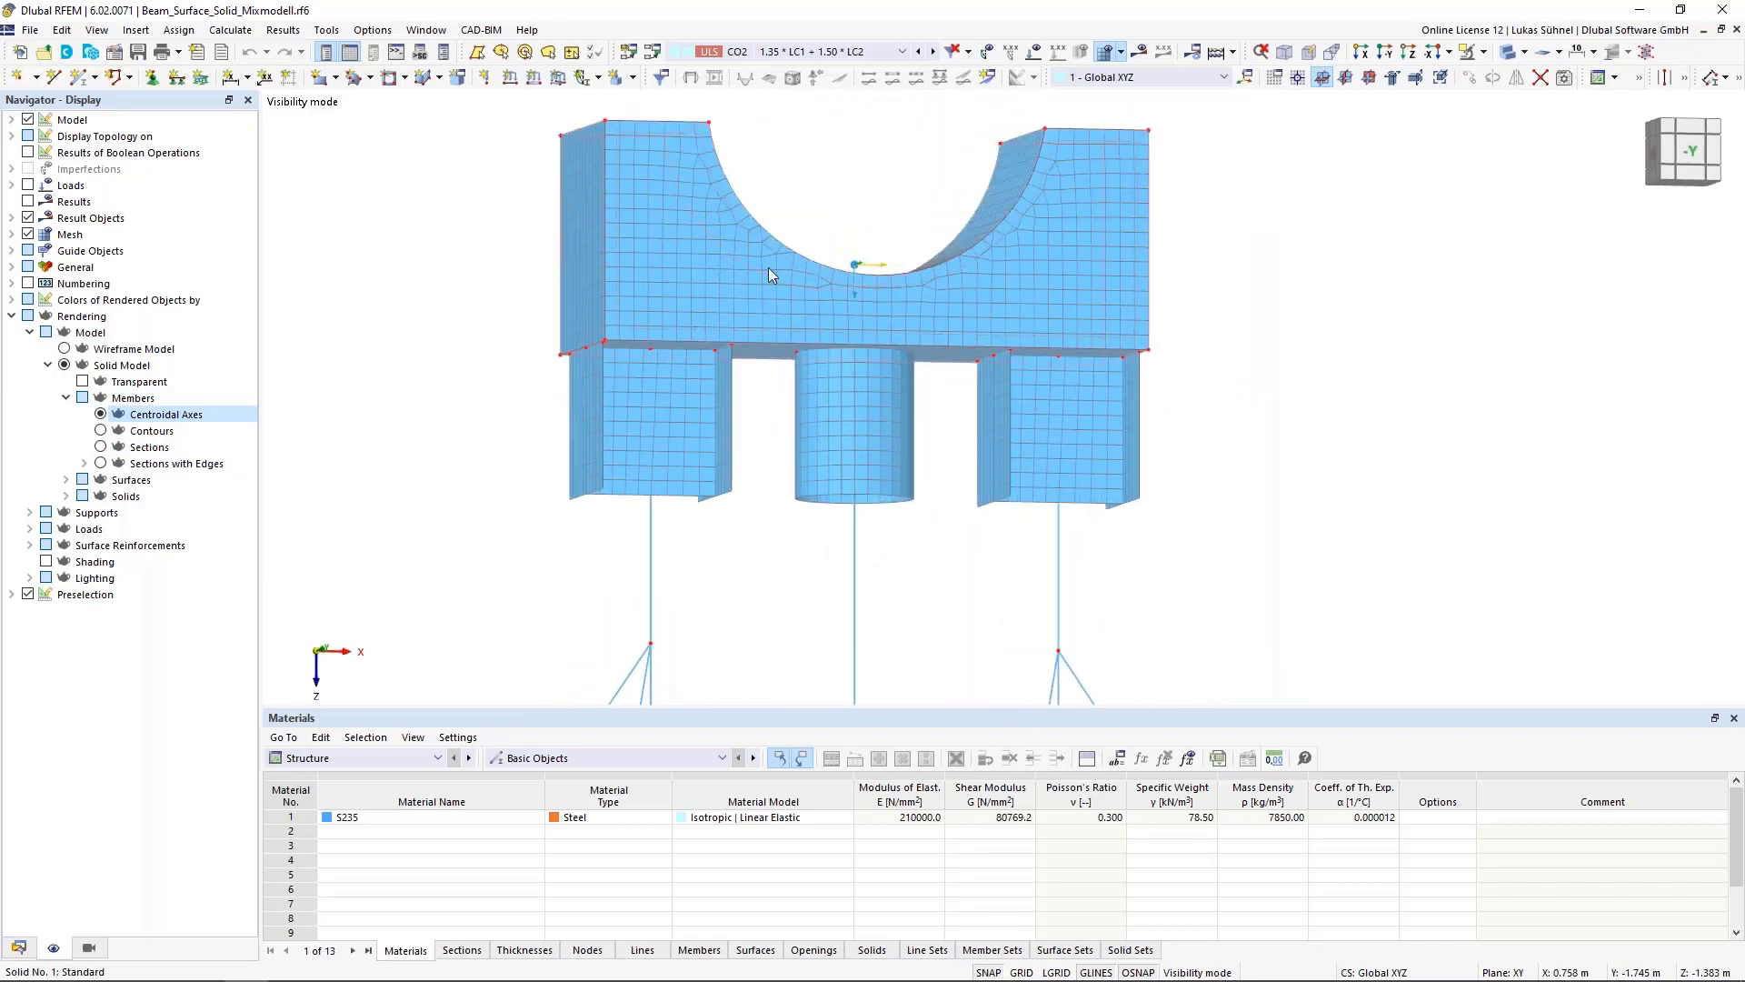
{"action": "middle_click_drag", "start_coordinate": [857, 264], "coordinate": [851, 377]}
{"action": "middle_click_drag", "start_coordinate": [850, 377], "coordinate": [834, 280], "text": "ctrl"}
{"action": "middle_click_drag", "start_coordinate": [737, 579], "coordinate": [735, 553]}
{"action": "middle_click_drag", "start_coordinate": [735, 553], "coordinate": [747, 474], "text": "ctrl"}
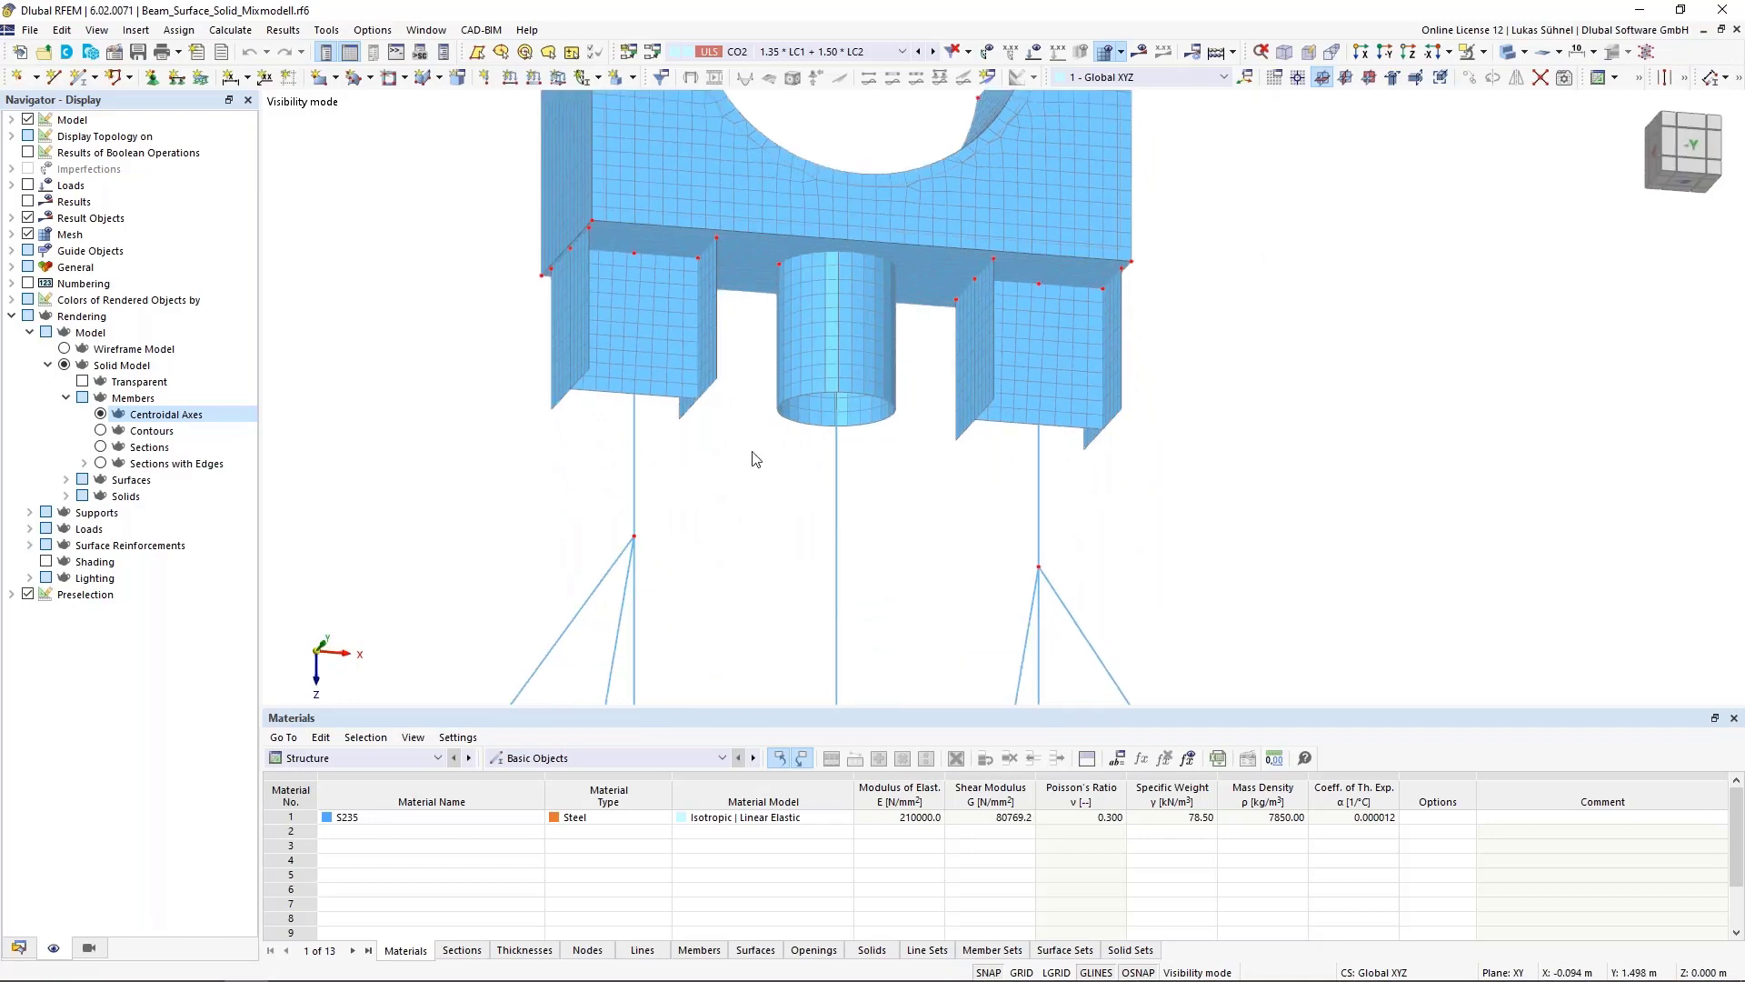
{"action": "middle_click_drag", "start_coordinate": [636, 398], "coordinate": [676, 461]}
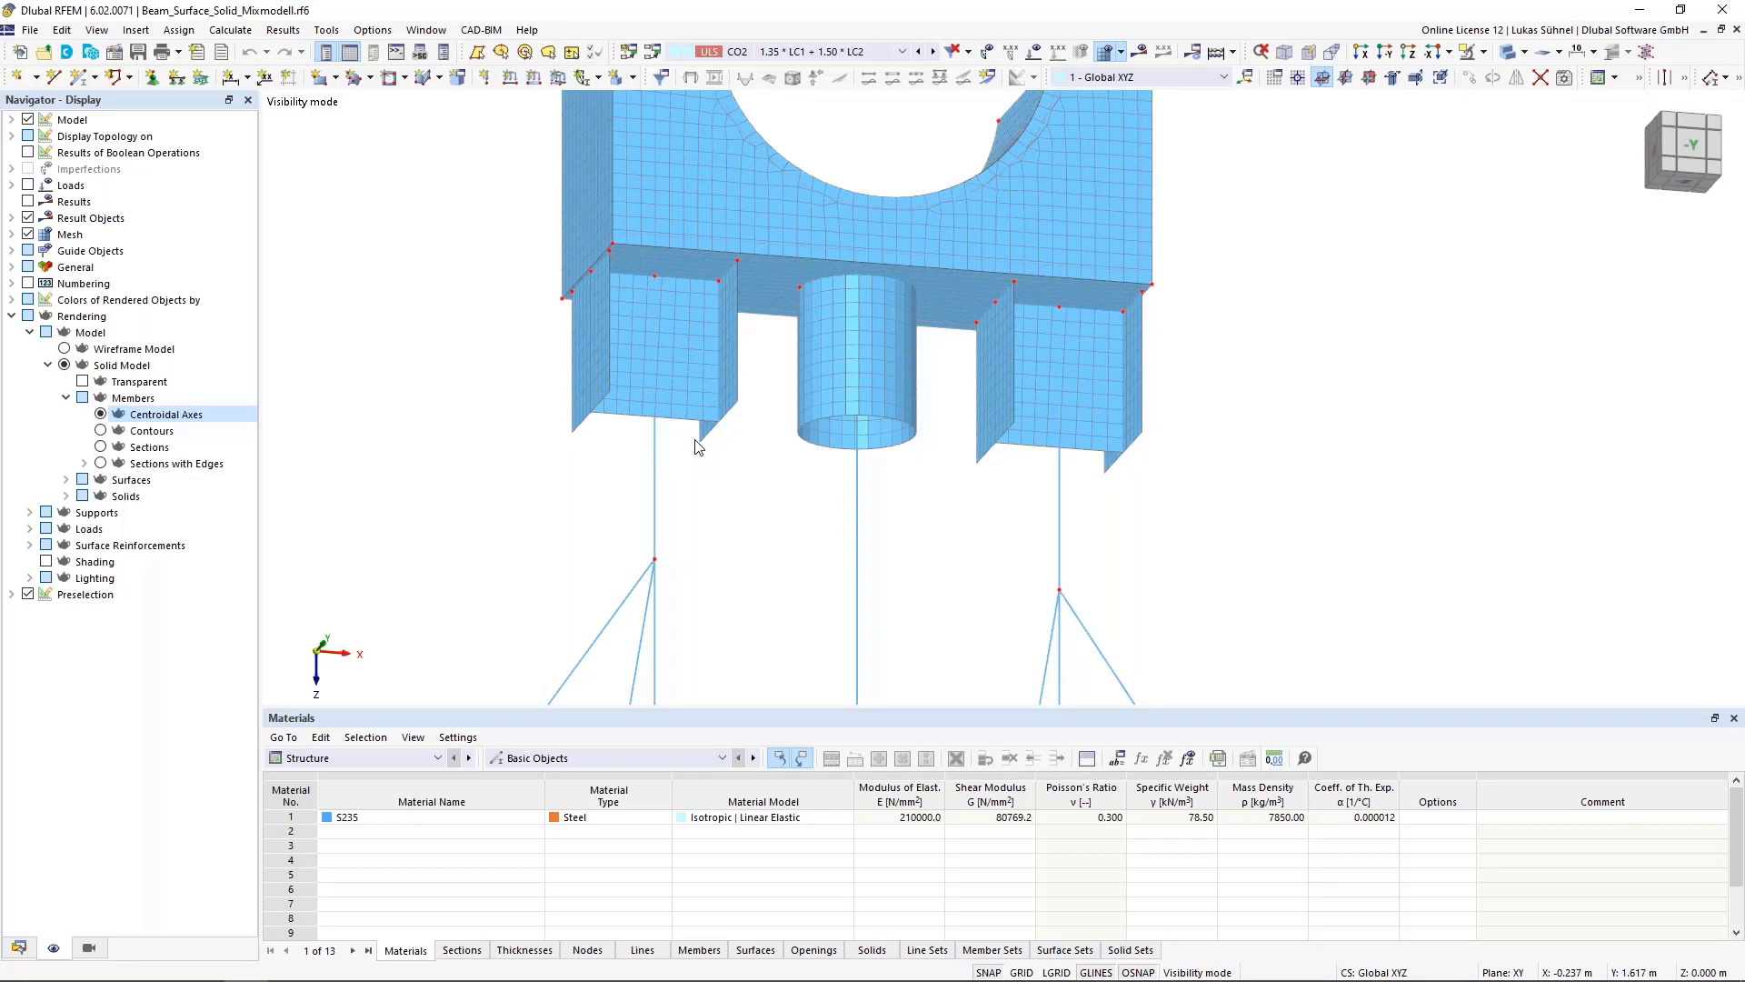
{"action": "scroll", "coordinate": [695, 487], "scroll_direction": "up", "scroll_amount": 3}
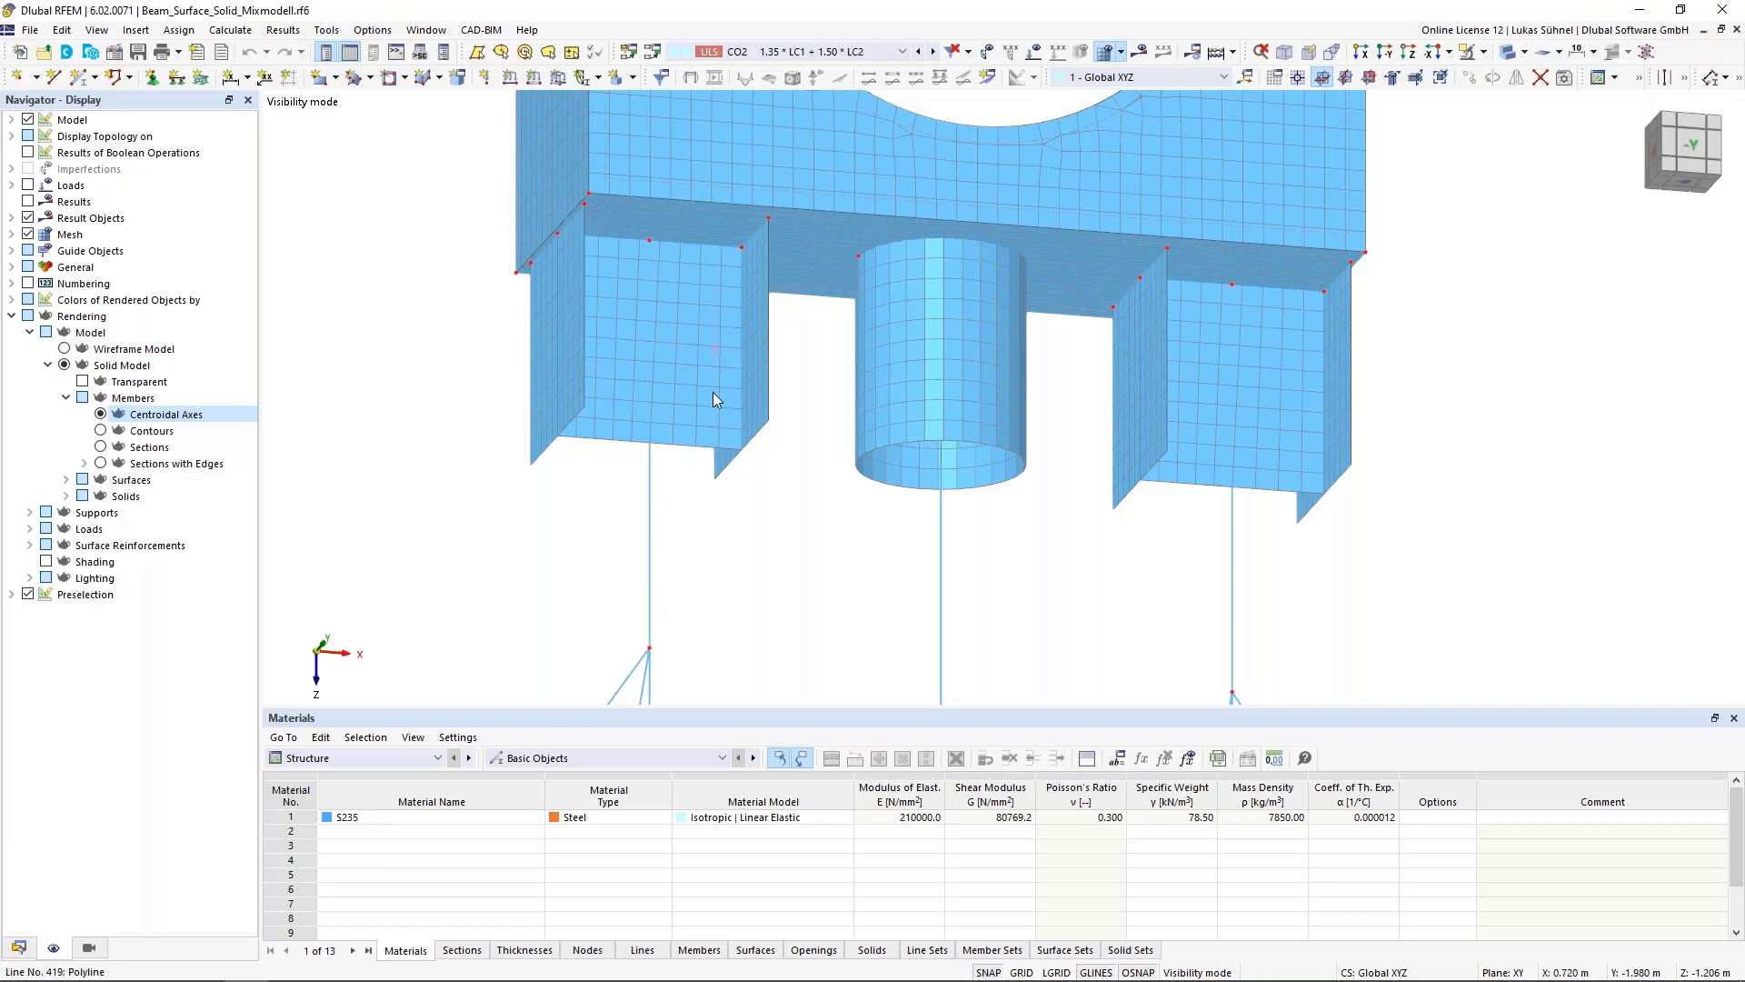
Generate surfaces from the cross-section of the left HEA 200 column member
{"action": "right_click", "coordinate": [649, 508]}
{"action": "mouse_move", "coordinate": [1000, 562]}
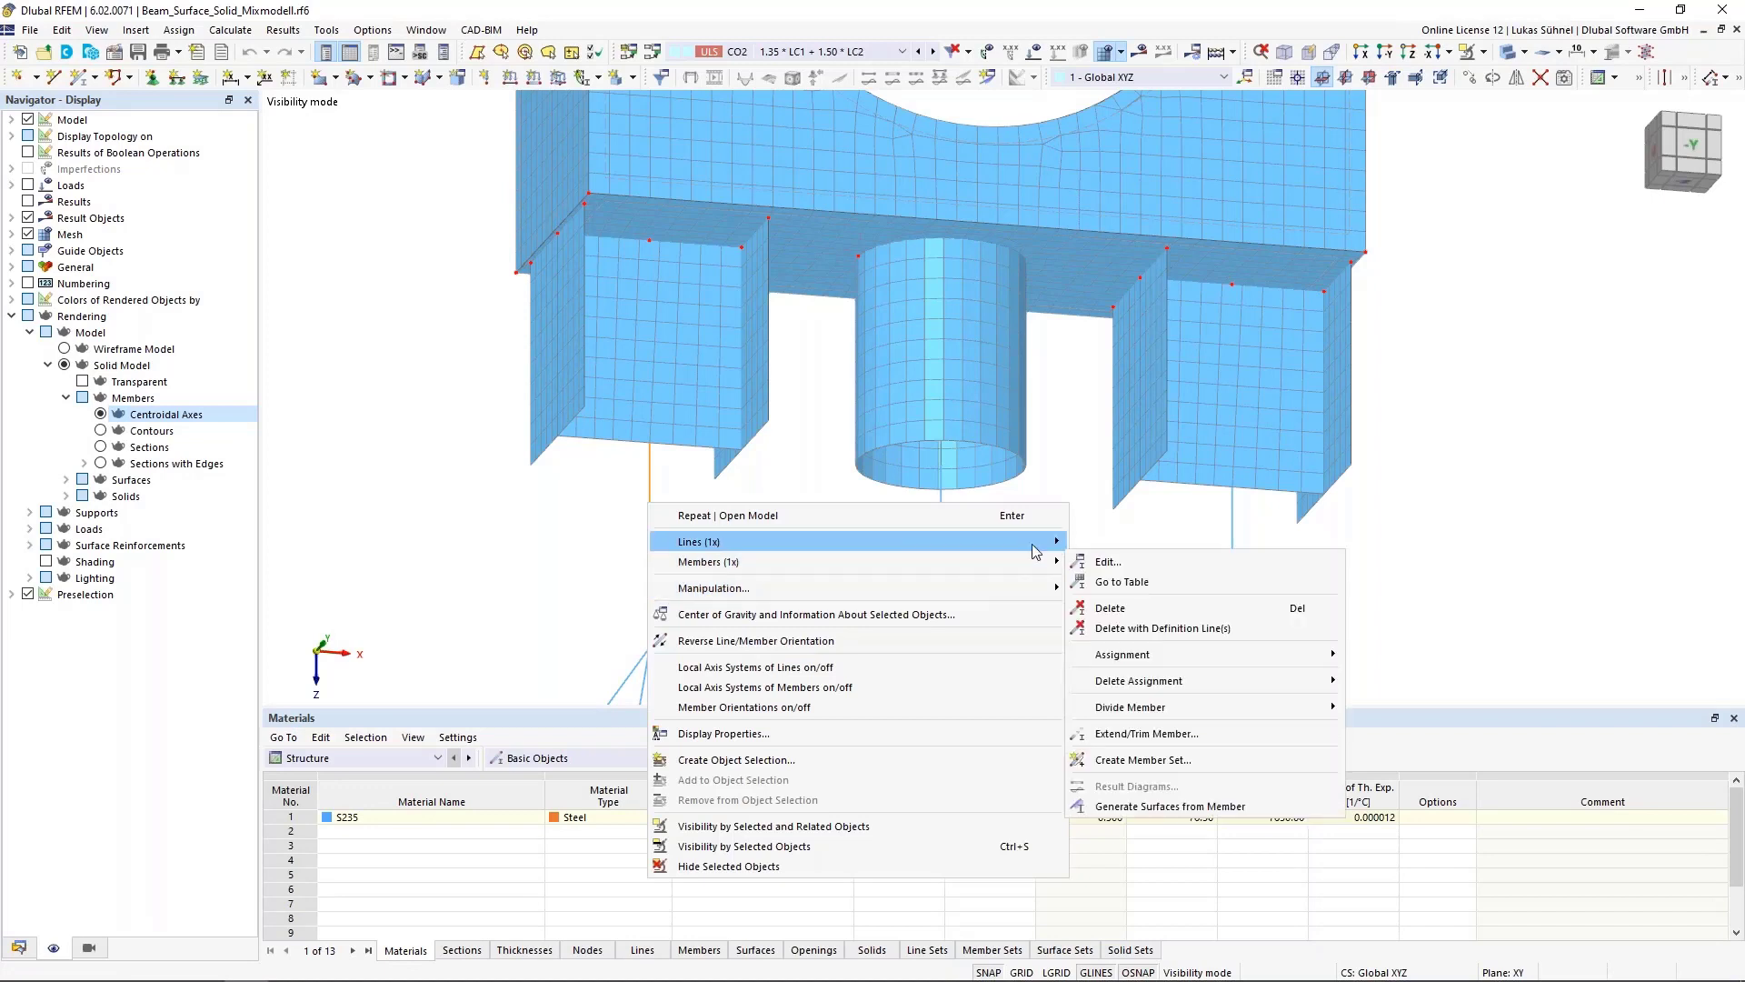
{"action": "left_click", "coordinate": [1166, 808]}
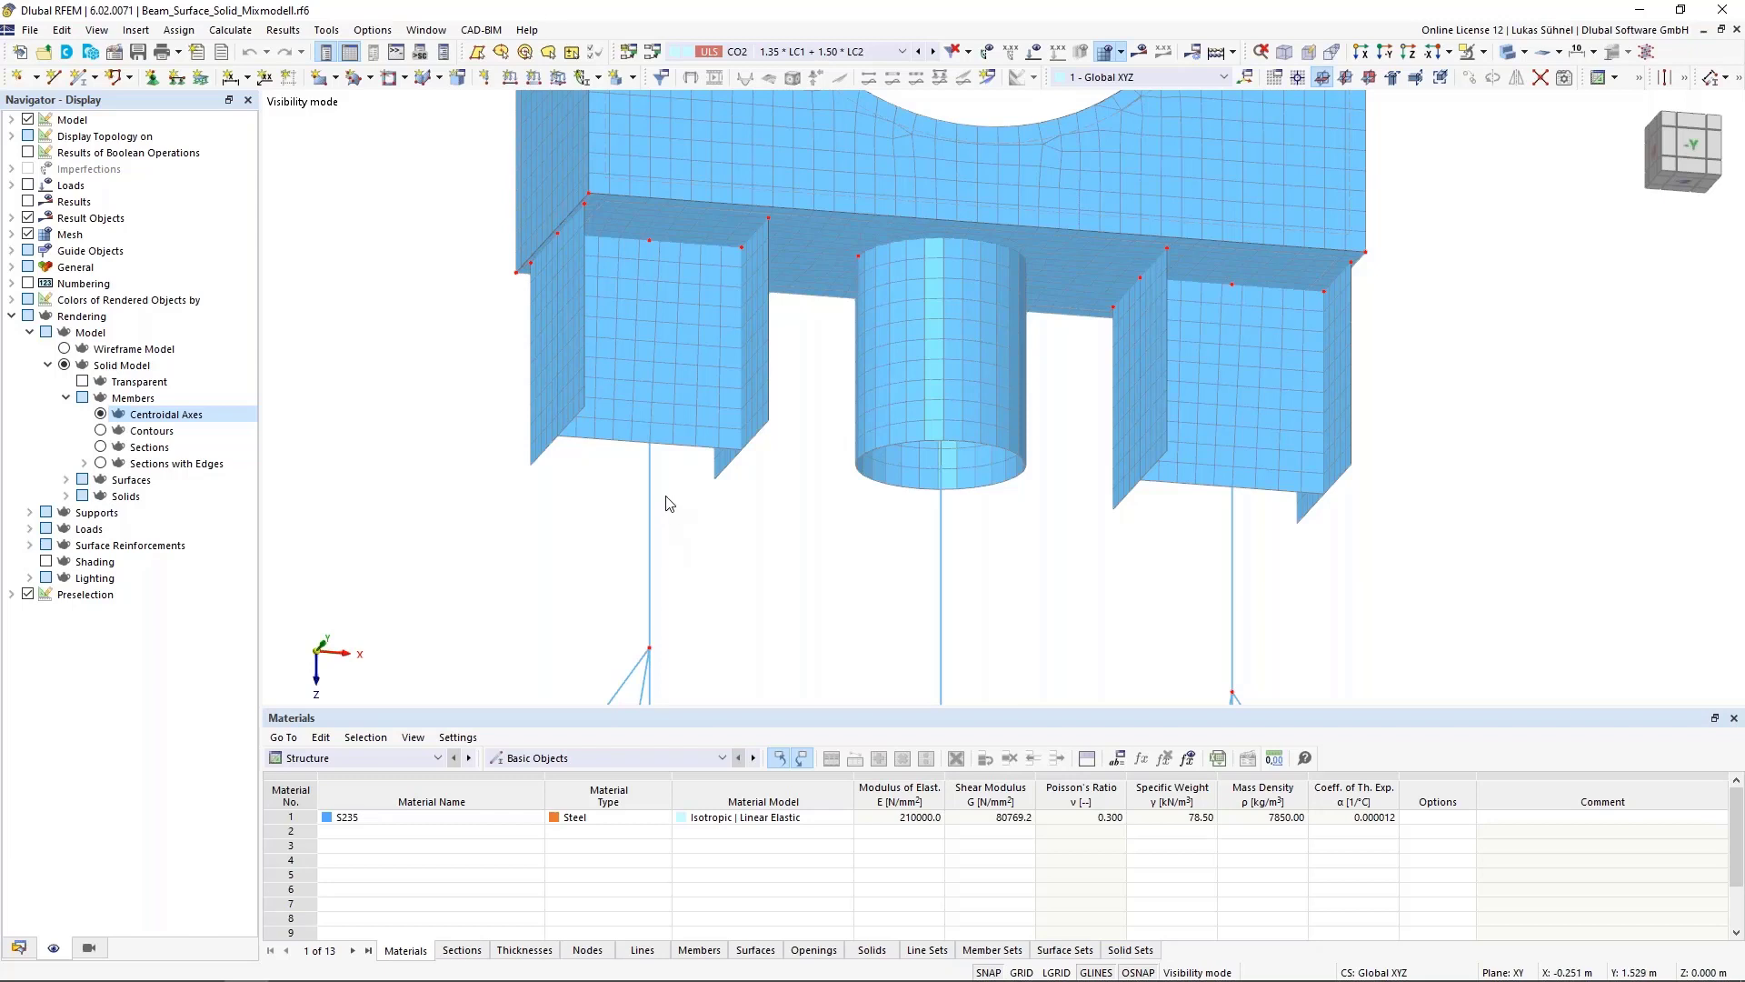
{"action": "scroll", "coordinate": [673, 543], "scroll_direction": "up", "scroll_amount": 1}
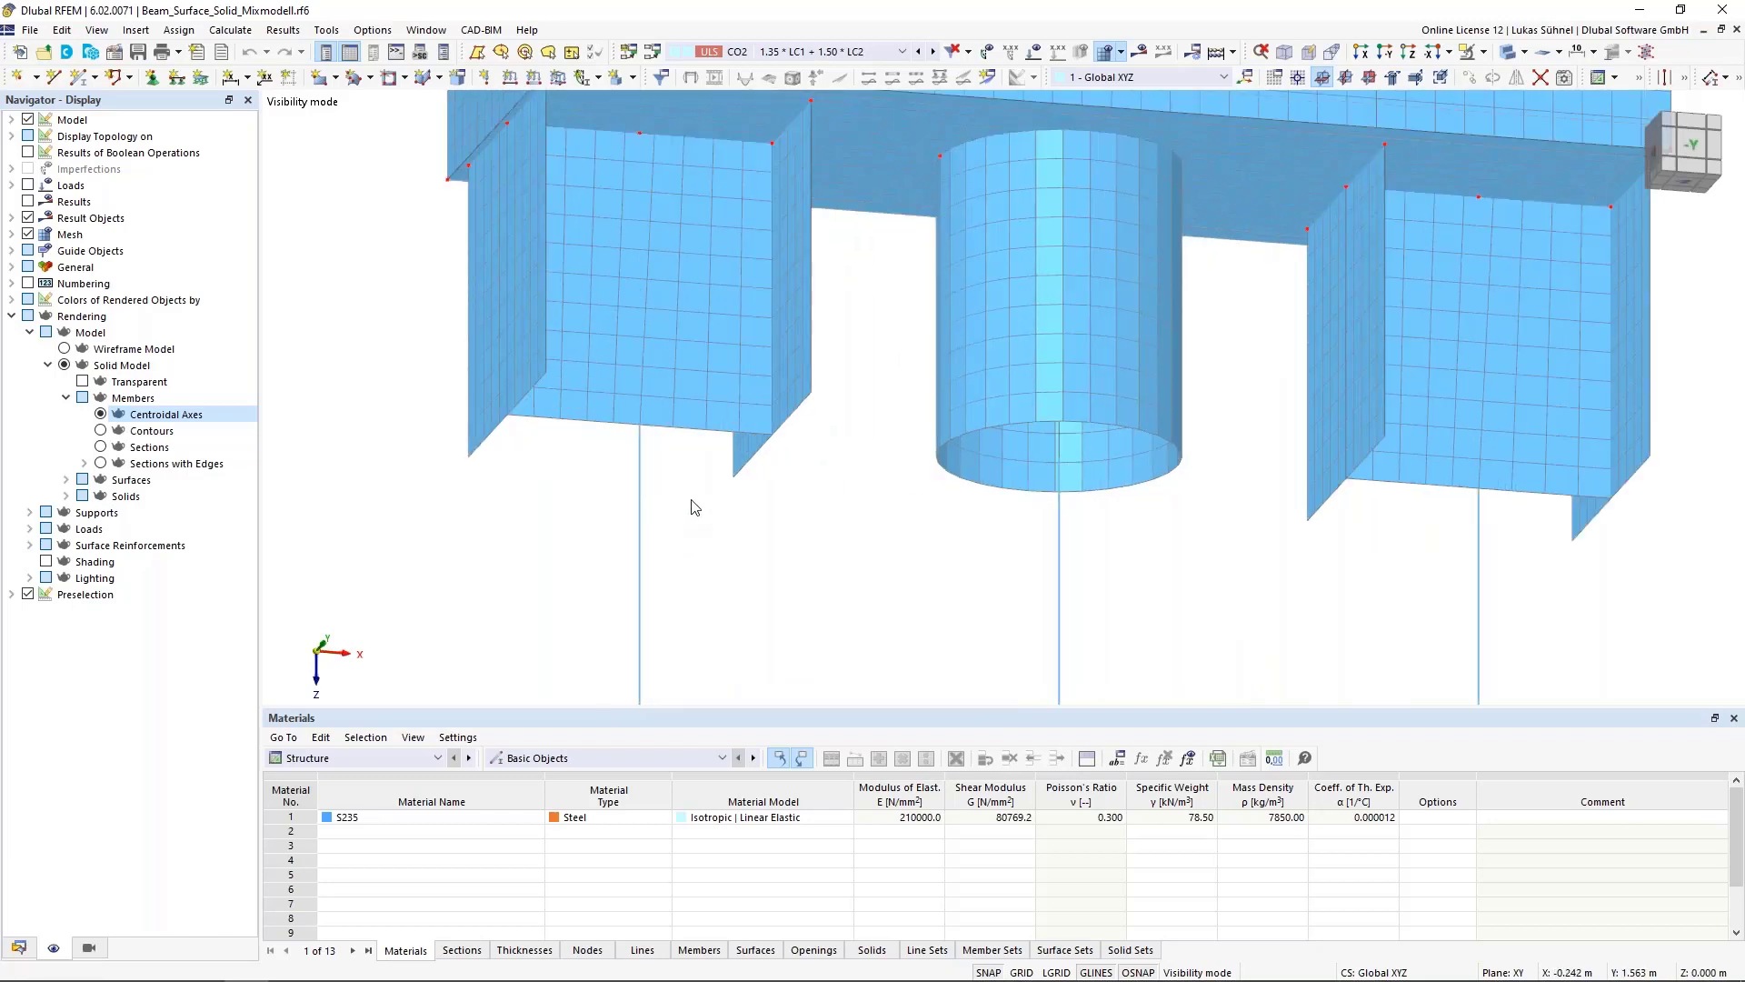
{"action": "scroll", "coordinate": [866, 350], "scroll_direction": "up", "scroll_amount": 1}
{"action": "left_click_drag", "start_coordinate": [829, 365], "coordinate": [373, 395]}
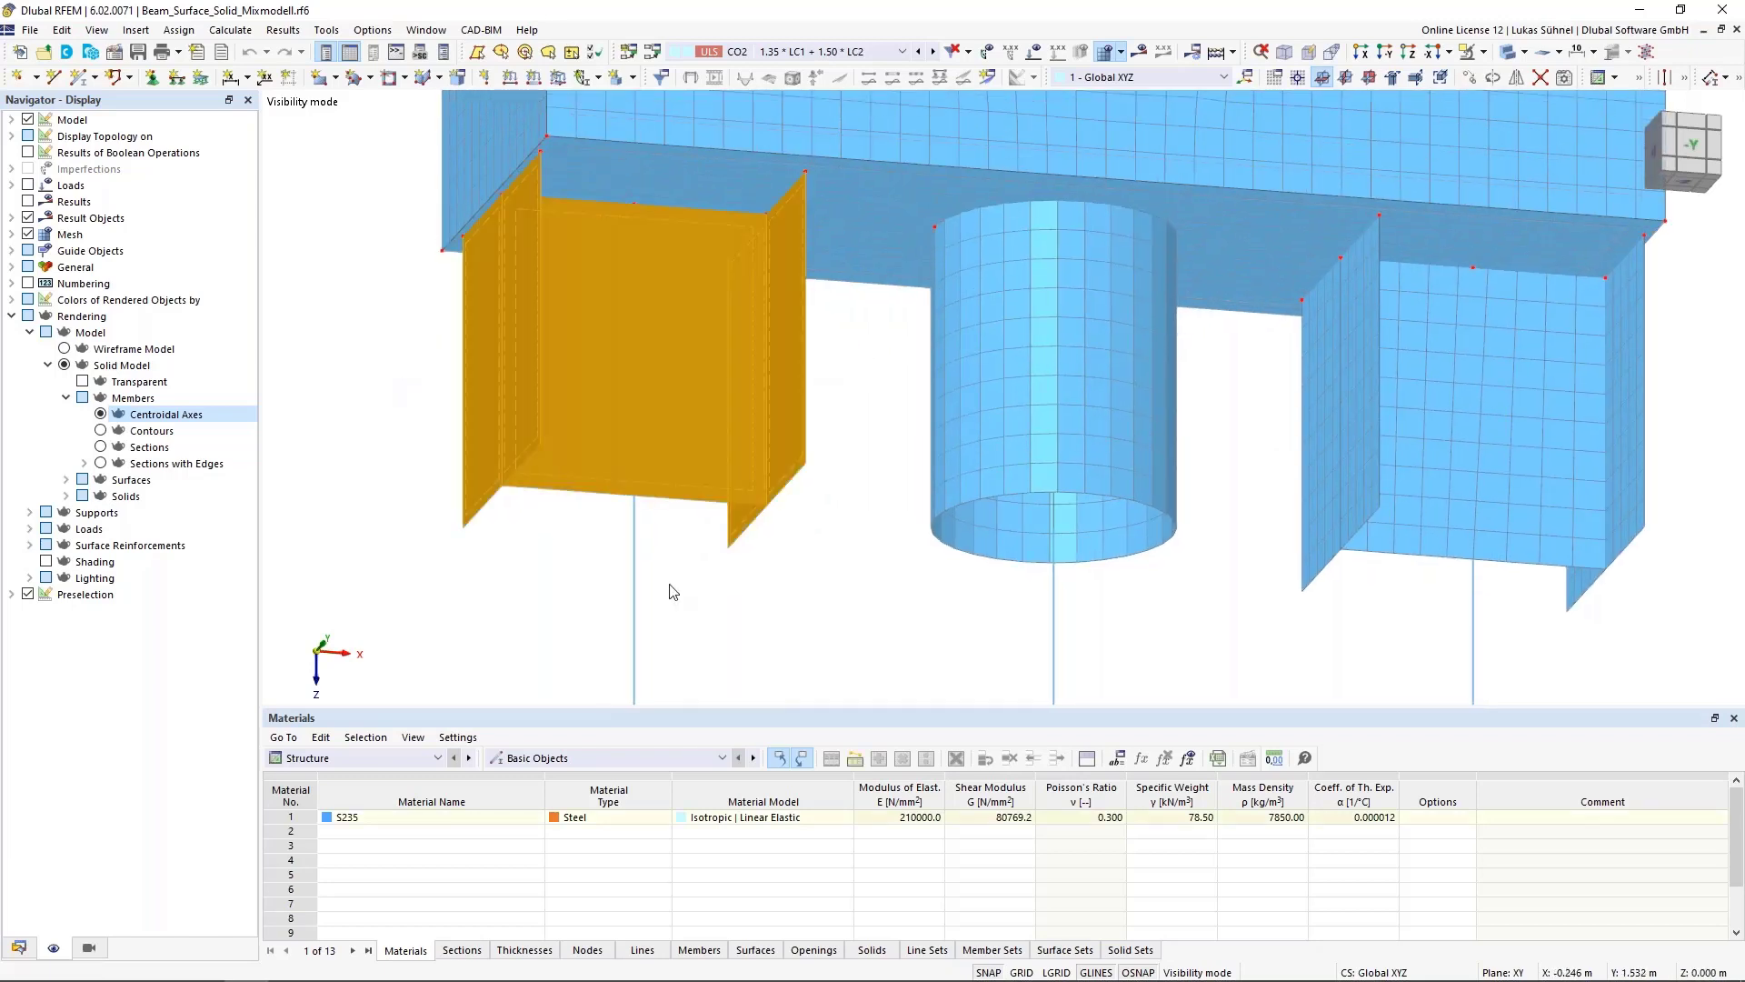
{"action": "left_click", "coordinate": [724, 603]}
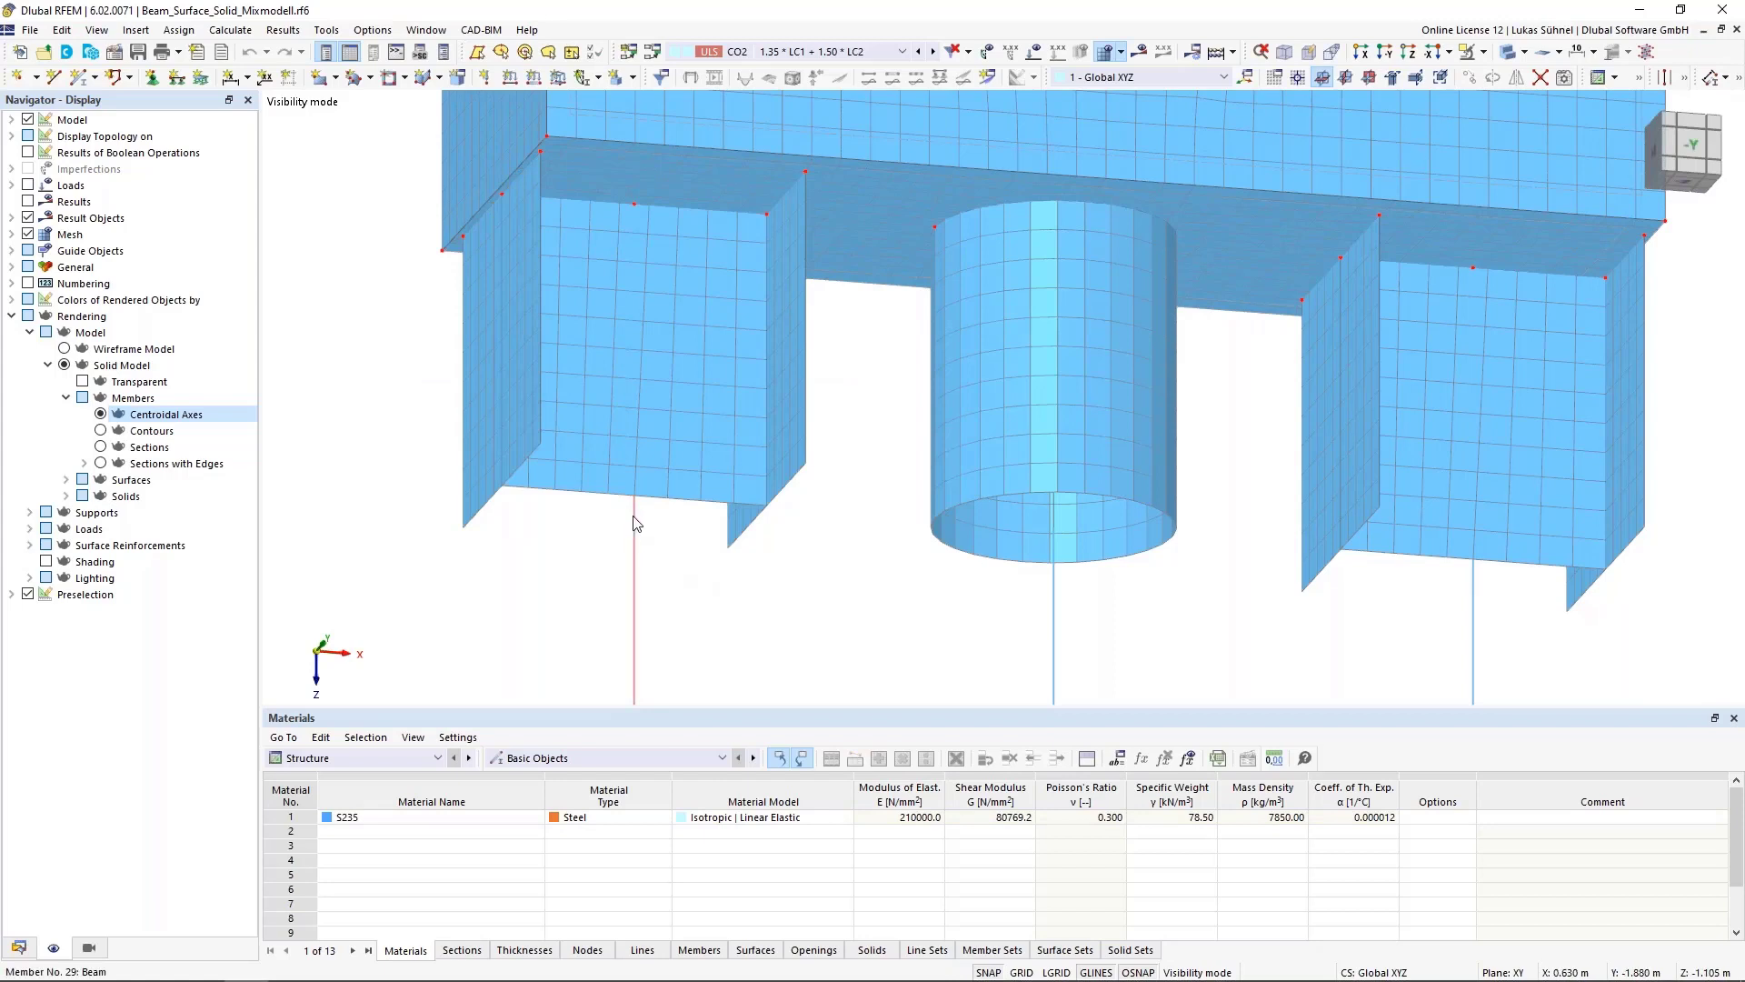
Inspect how the left column member meets the newly generated surfaces
{"action": "mouse_move", "coordinate": [635, 503]}
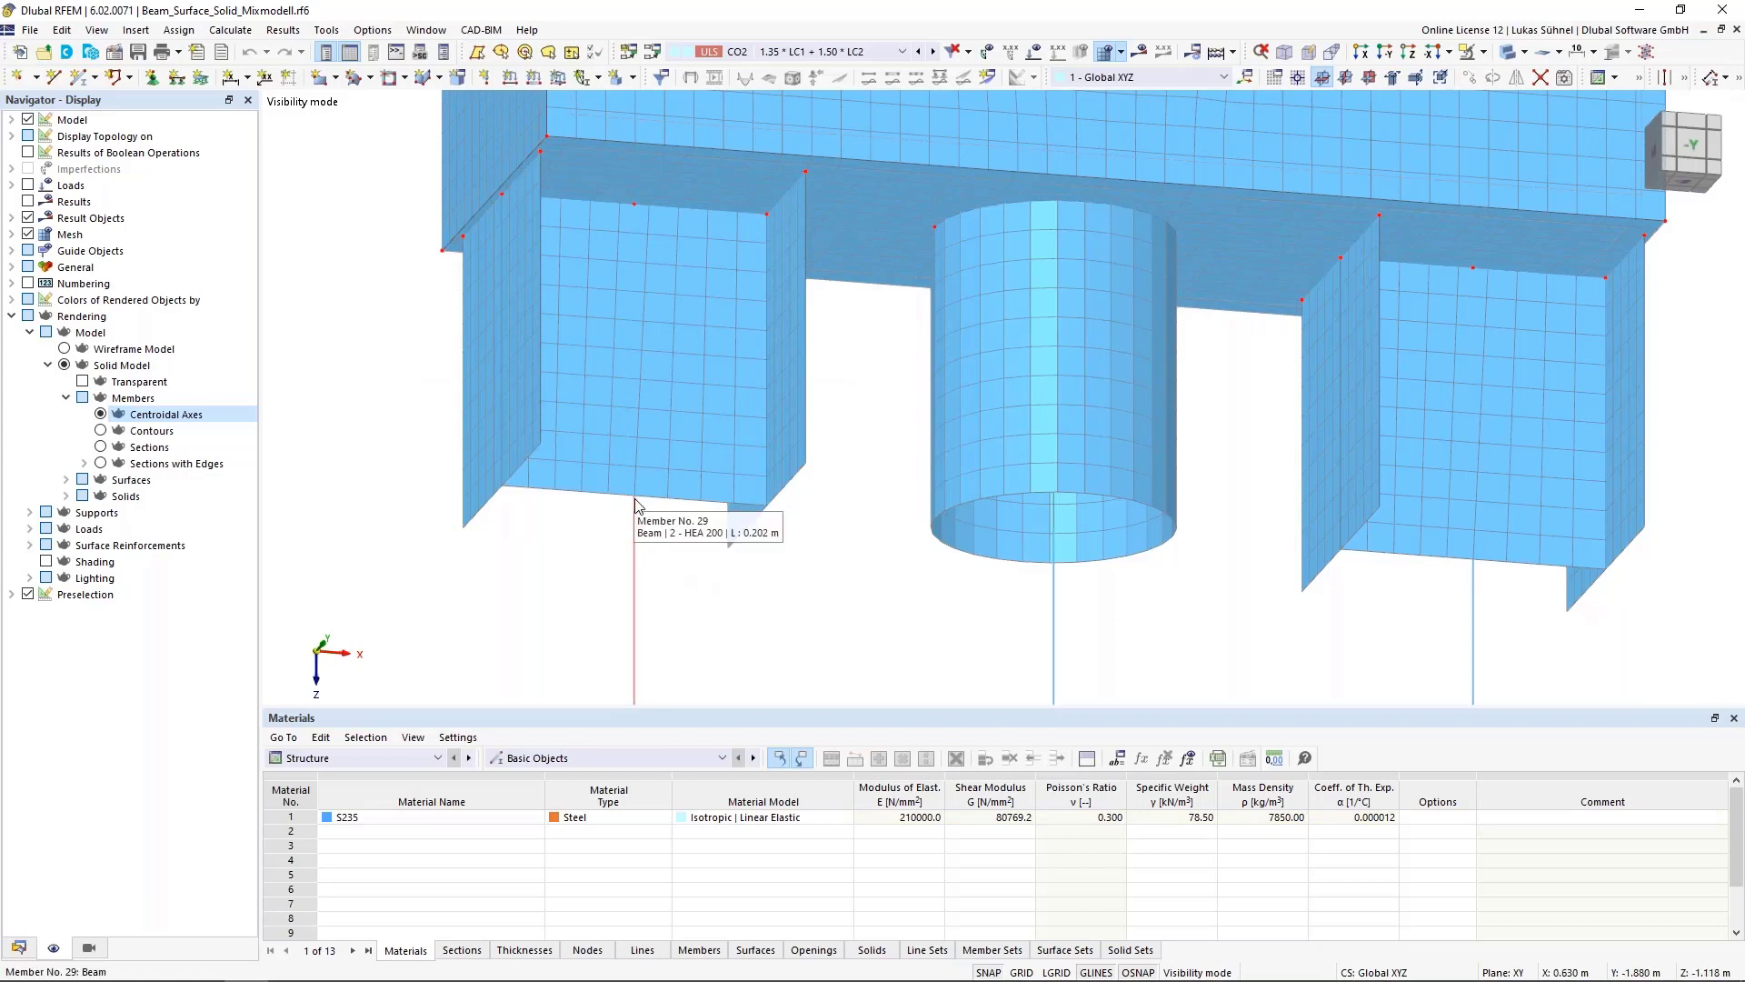
{"action": "scroll", "coordinate": [636, 509], "scroll_direction": "down", "scroll_amount": 3}
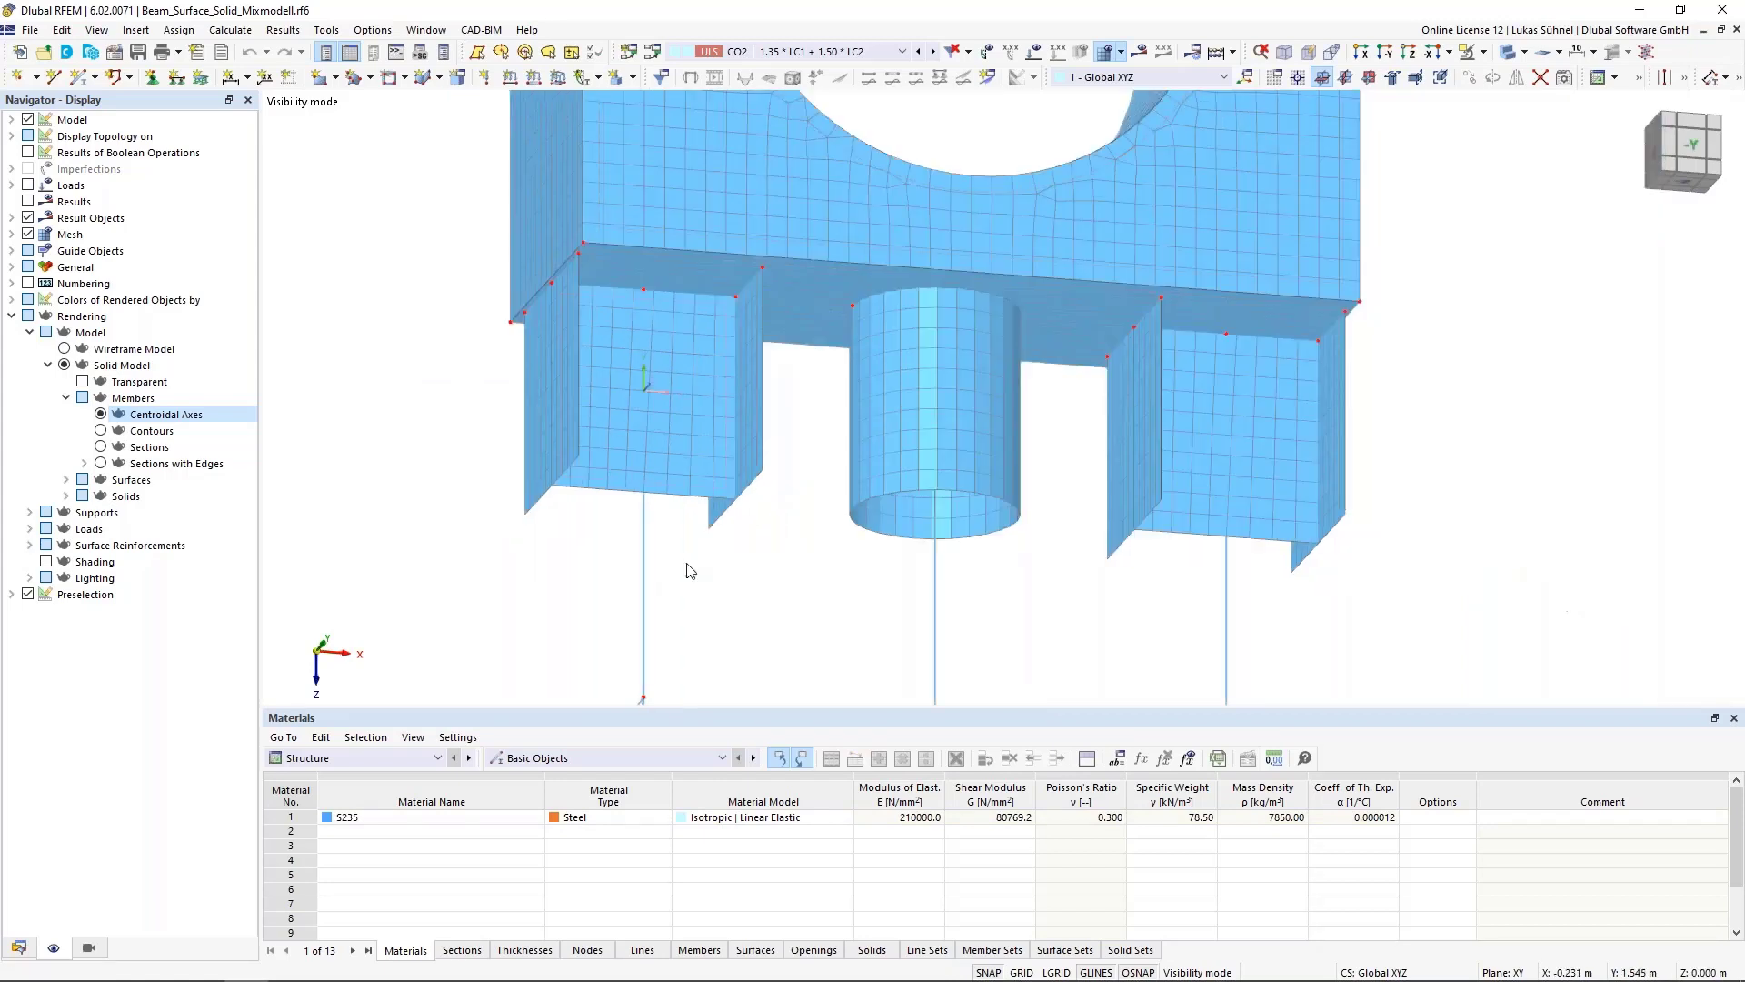
{"action": "scroll", "coordinate": [640, 409], "scroll_direction": "up", "scroll_amount": 2}
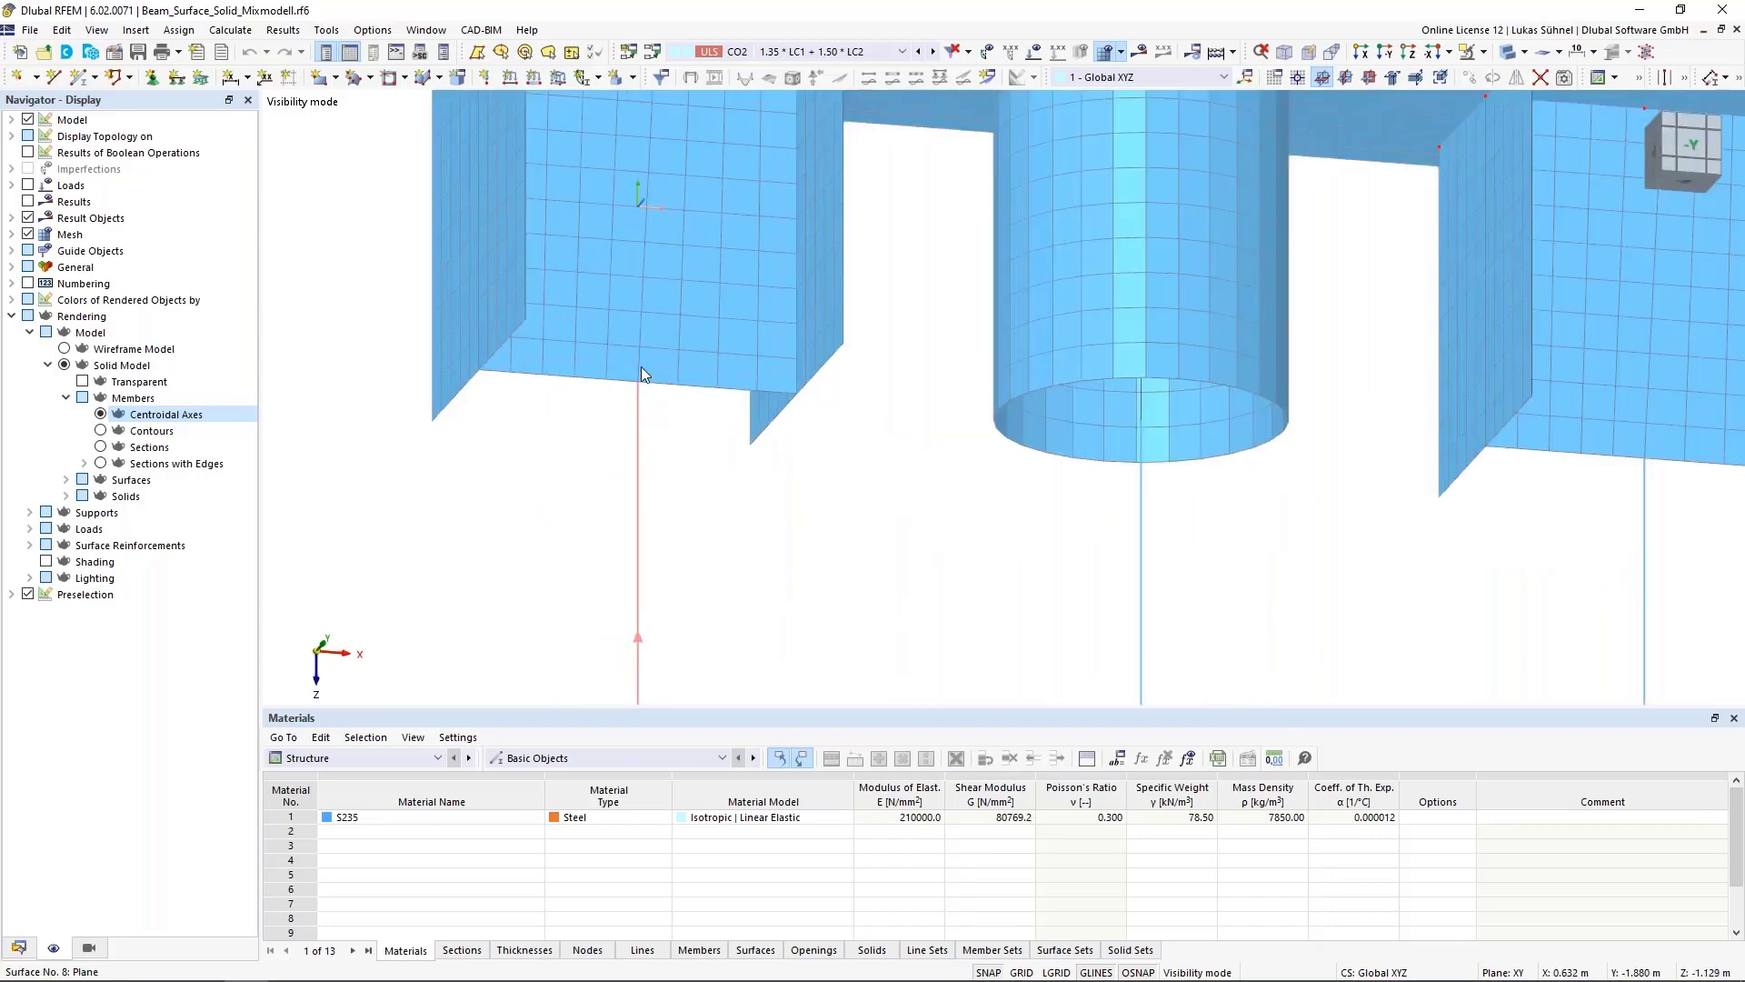
{"action": "mouse_move", "coordinate": [638, 383]}
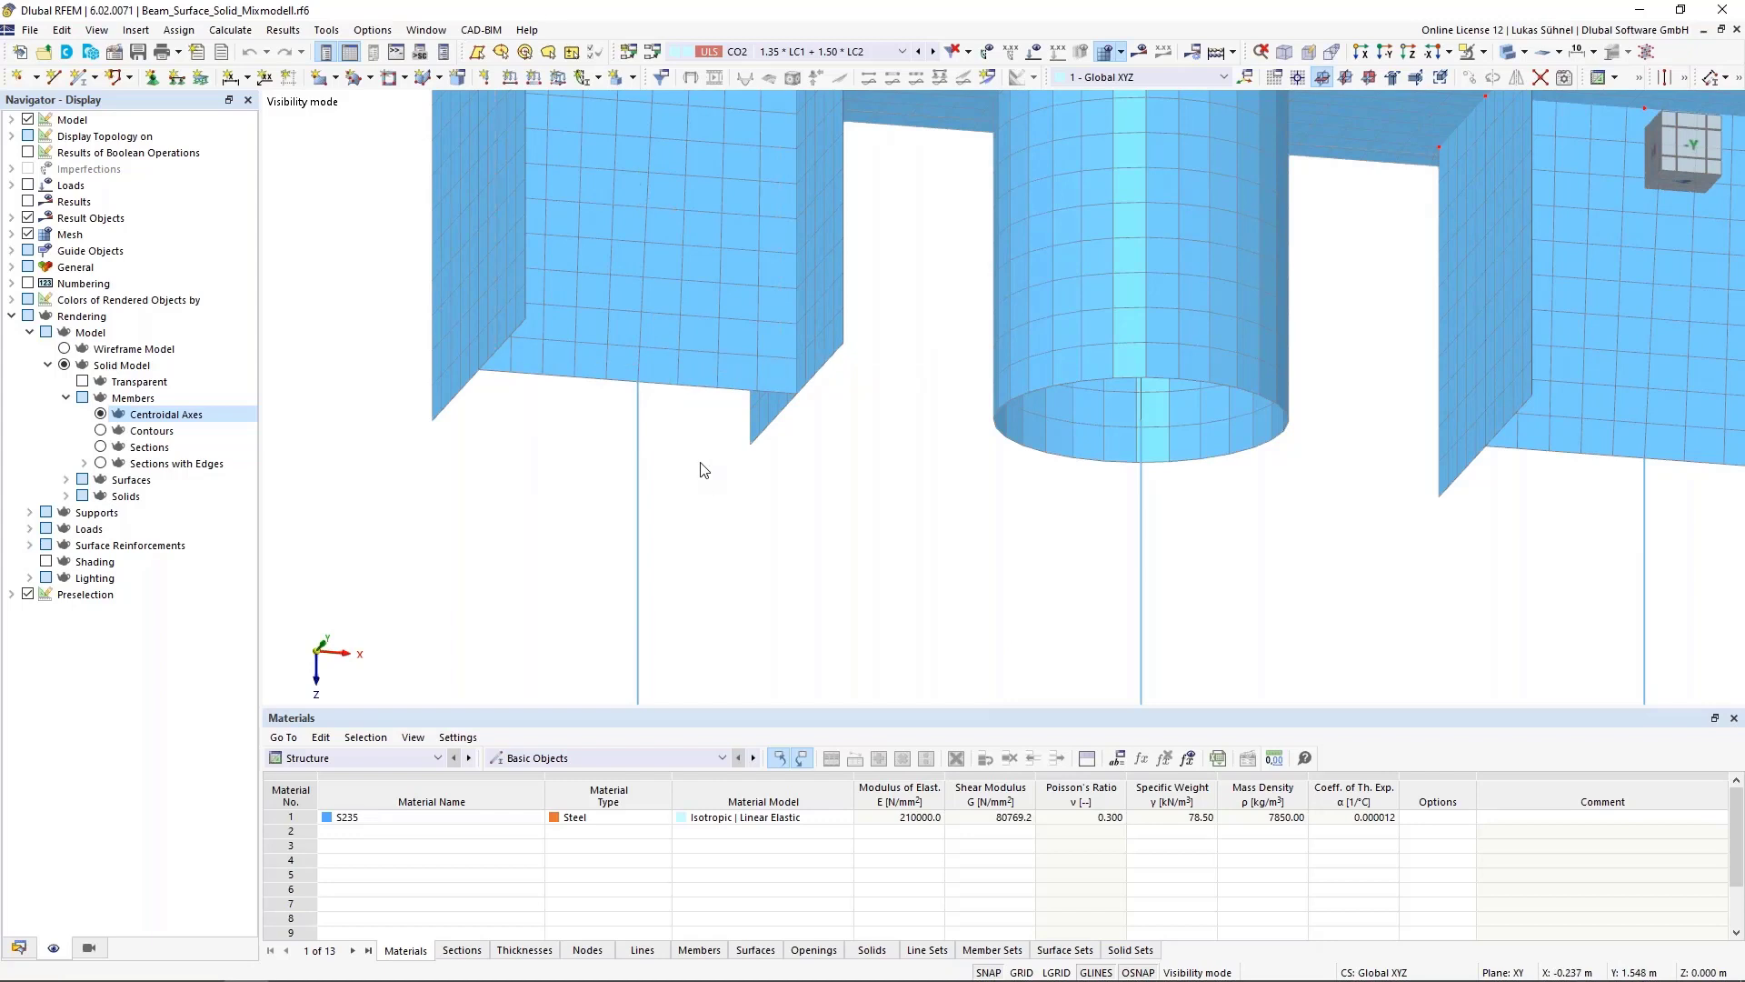
{"action": "middle_click_drag", "start_coordinate": [713, 500], "coordinate": [712, 530]}
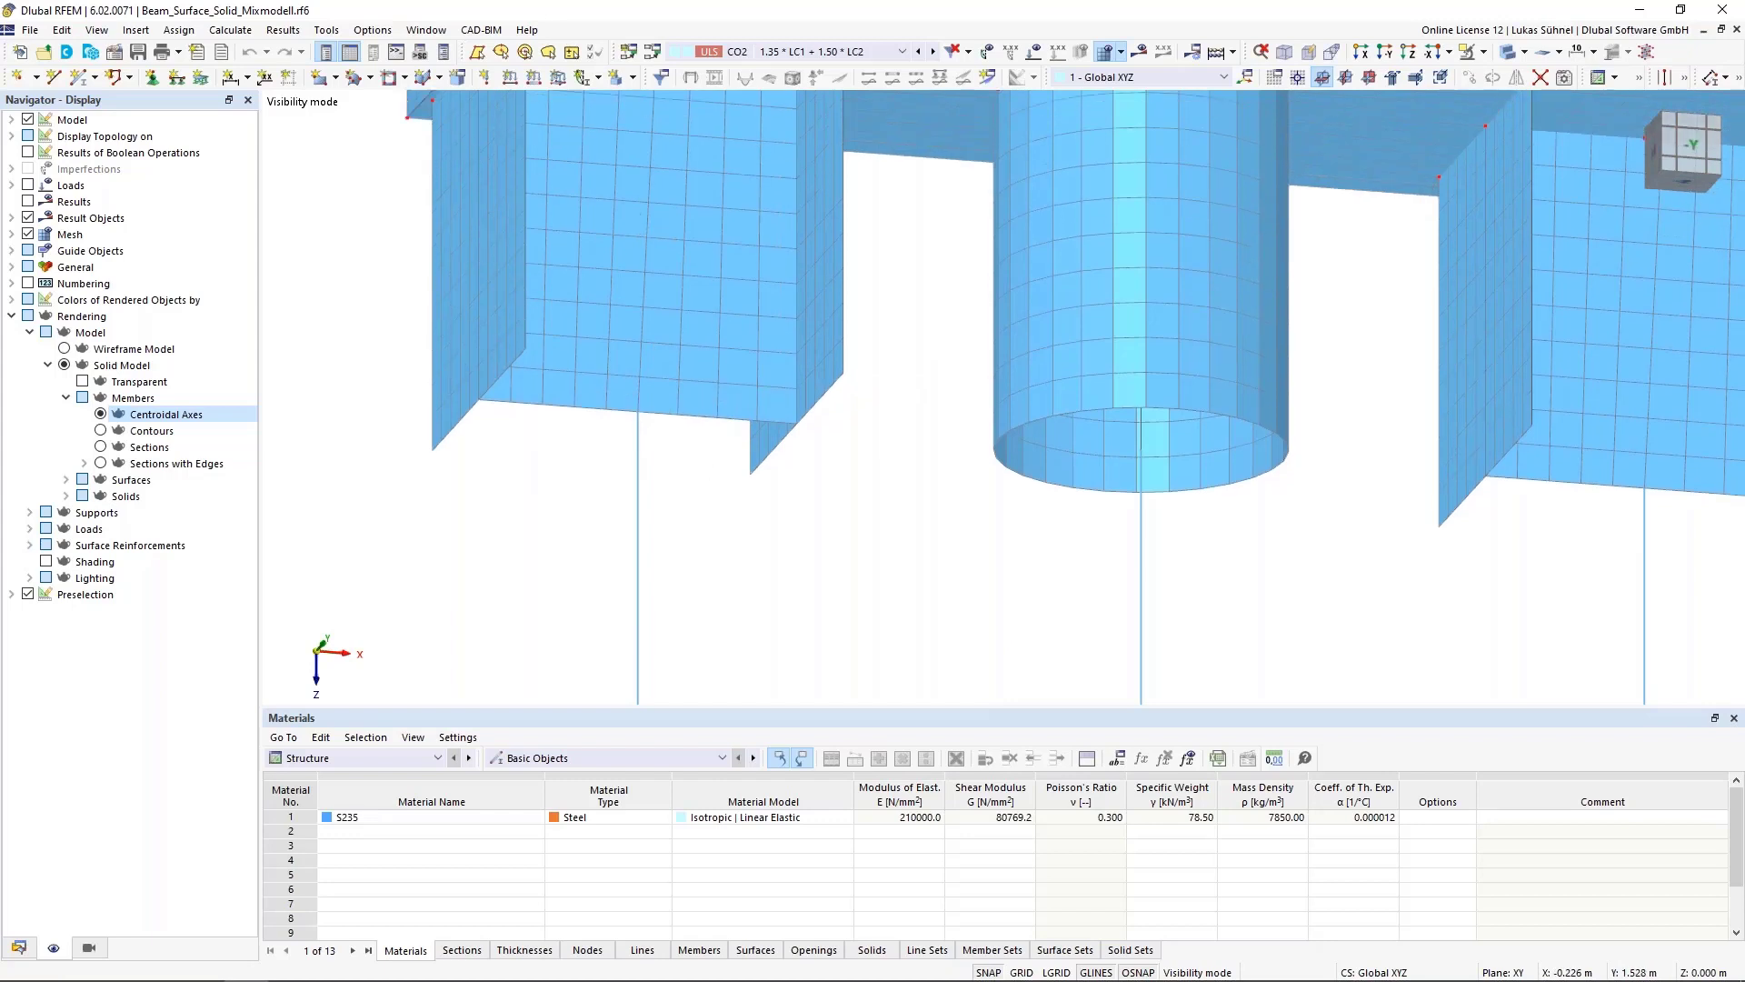
{"action": "scroll", "coordinate": [694, 509], "scroll_direction": "down", "scroll_amount": 2}
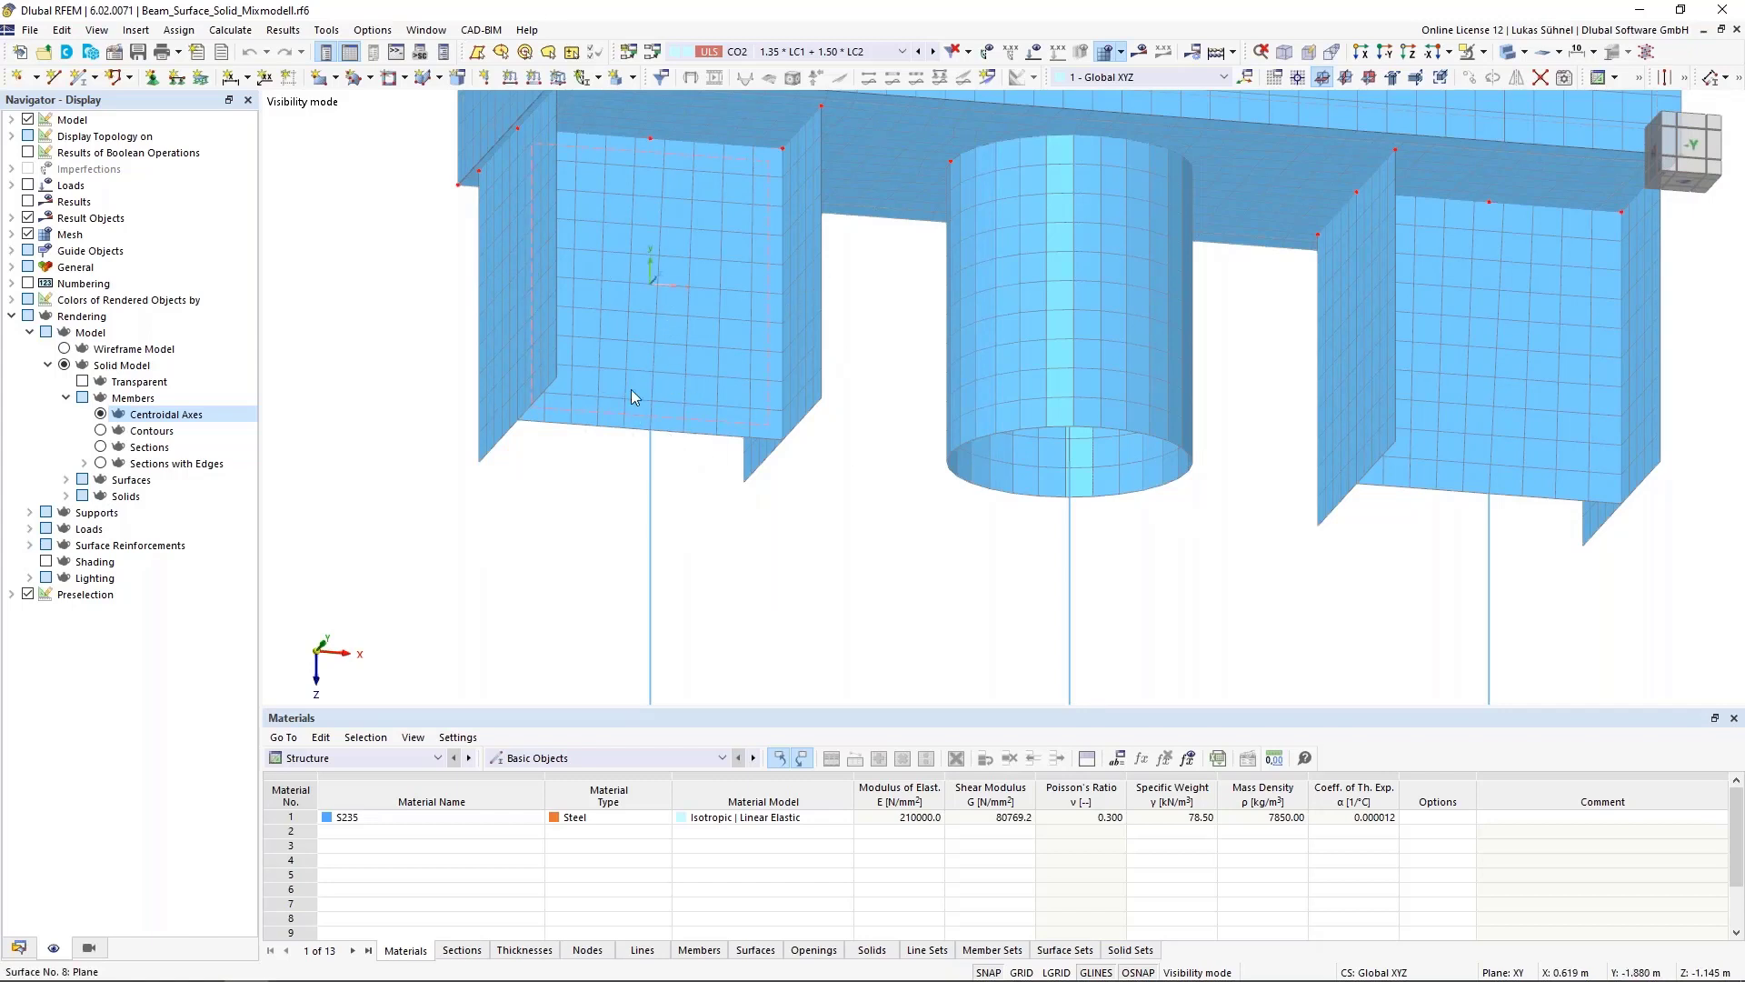
{"action": "scroll", "coordinate": [555, 441], "scroll_direction": "down", "scroll_amount": 1}
{"action": "scroll", "coordinate": [554, 441], "scroll_direction": "down", "scroll_amount": 3}
{"action": "middle_click_drag", "start_coordinate": [720, 534], "coordinate": [701, 547]}
{"action": "middle_click_drag", "start_coordinate": [702, 547], "coordinate": [747, 509], "text": "ctrl"}
{"action": "scroll", "coordinate": [793, 520], "scroll_direction": "down", "scroll_amount": 1}
{"action": "scroll", "coordinate": [789, 522], "scroll_direction": "up", "scroll_amount": 3}
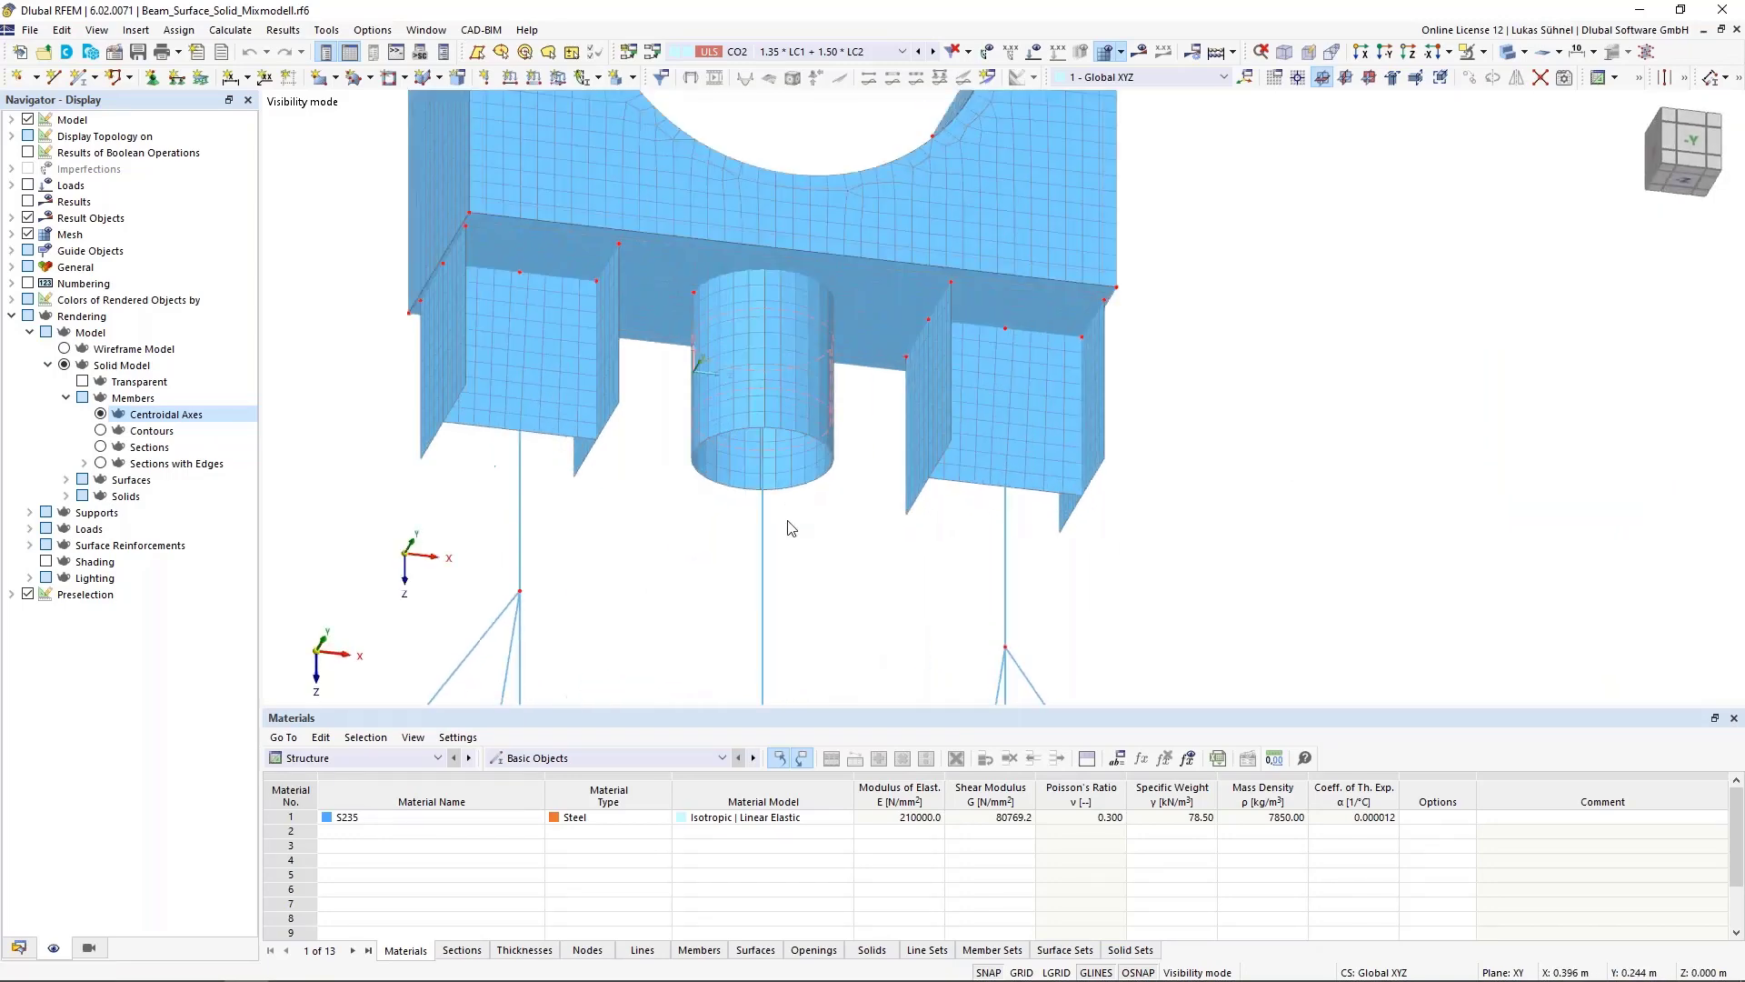
Review the middle pipe member's properties and the cylindrical surface around it without changes
{"action": "left_click", "coordinate": [757, 583]}
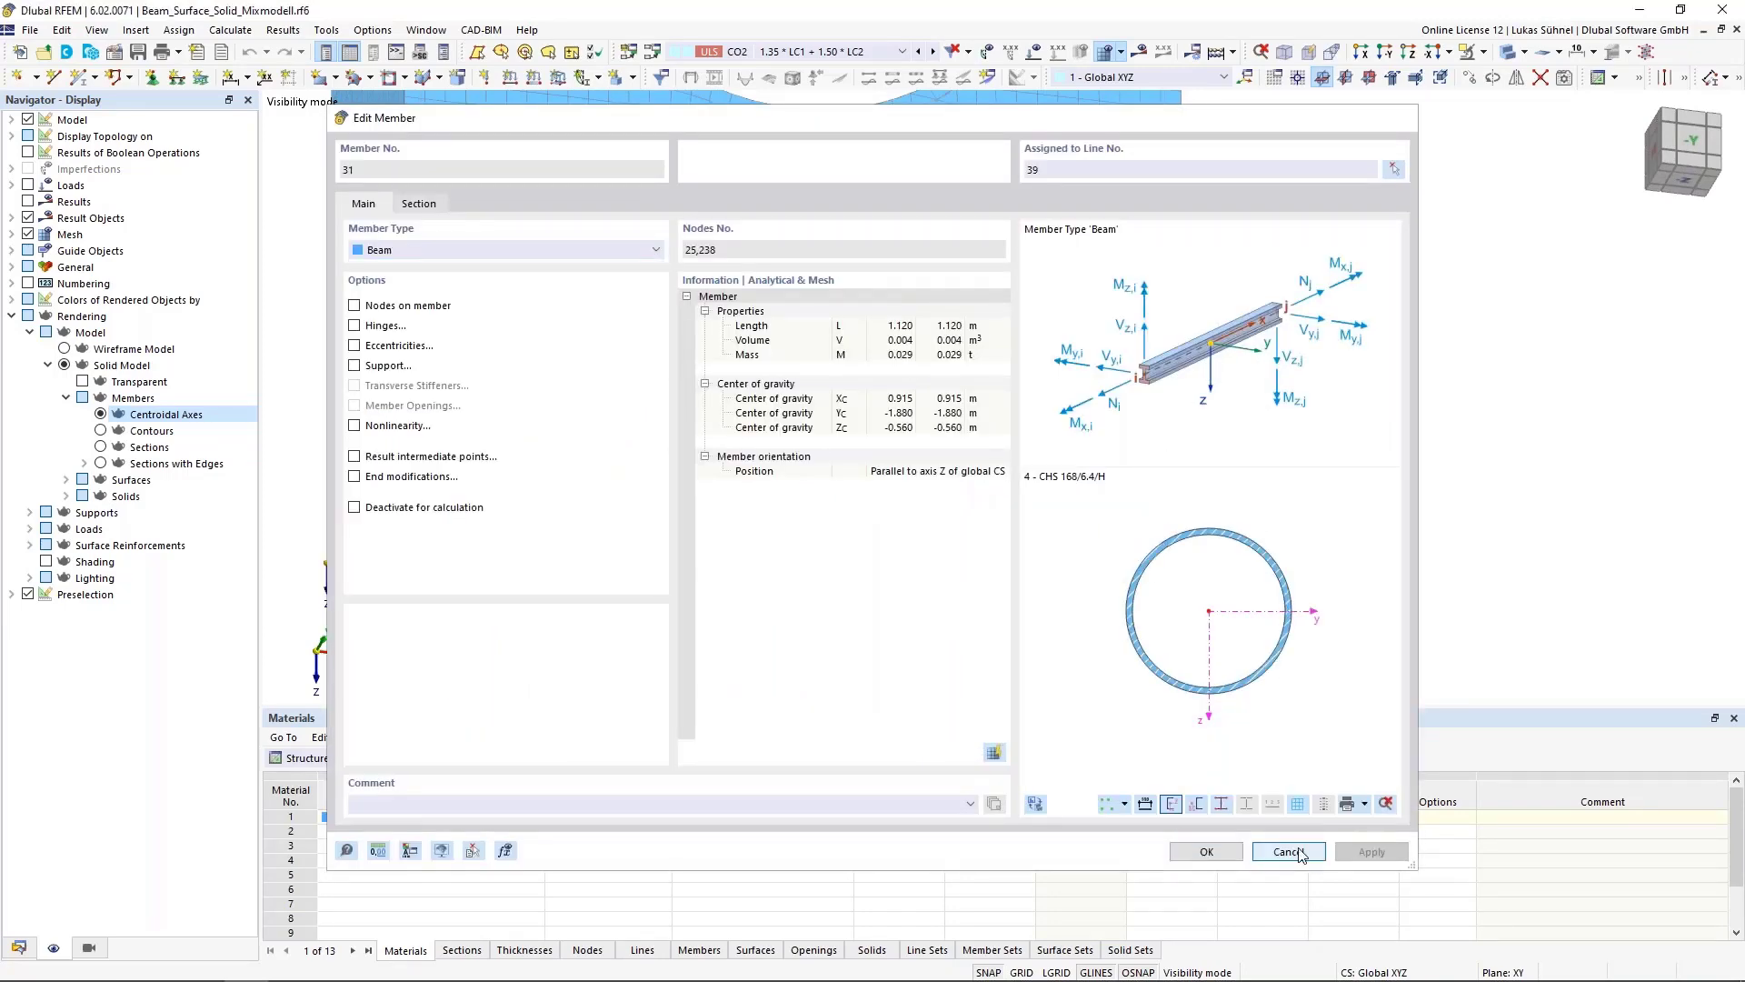
{"action": "left_click", "coordinate": [1312, 854]}
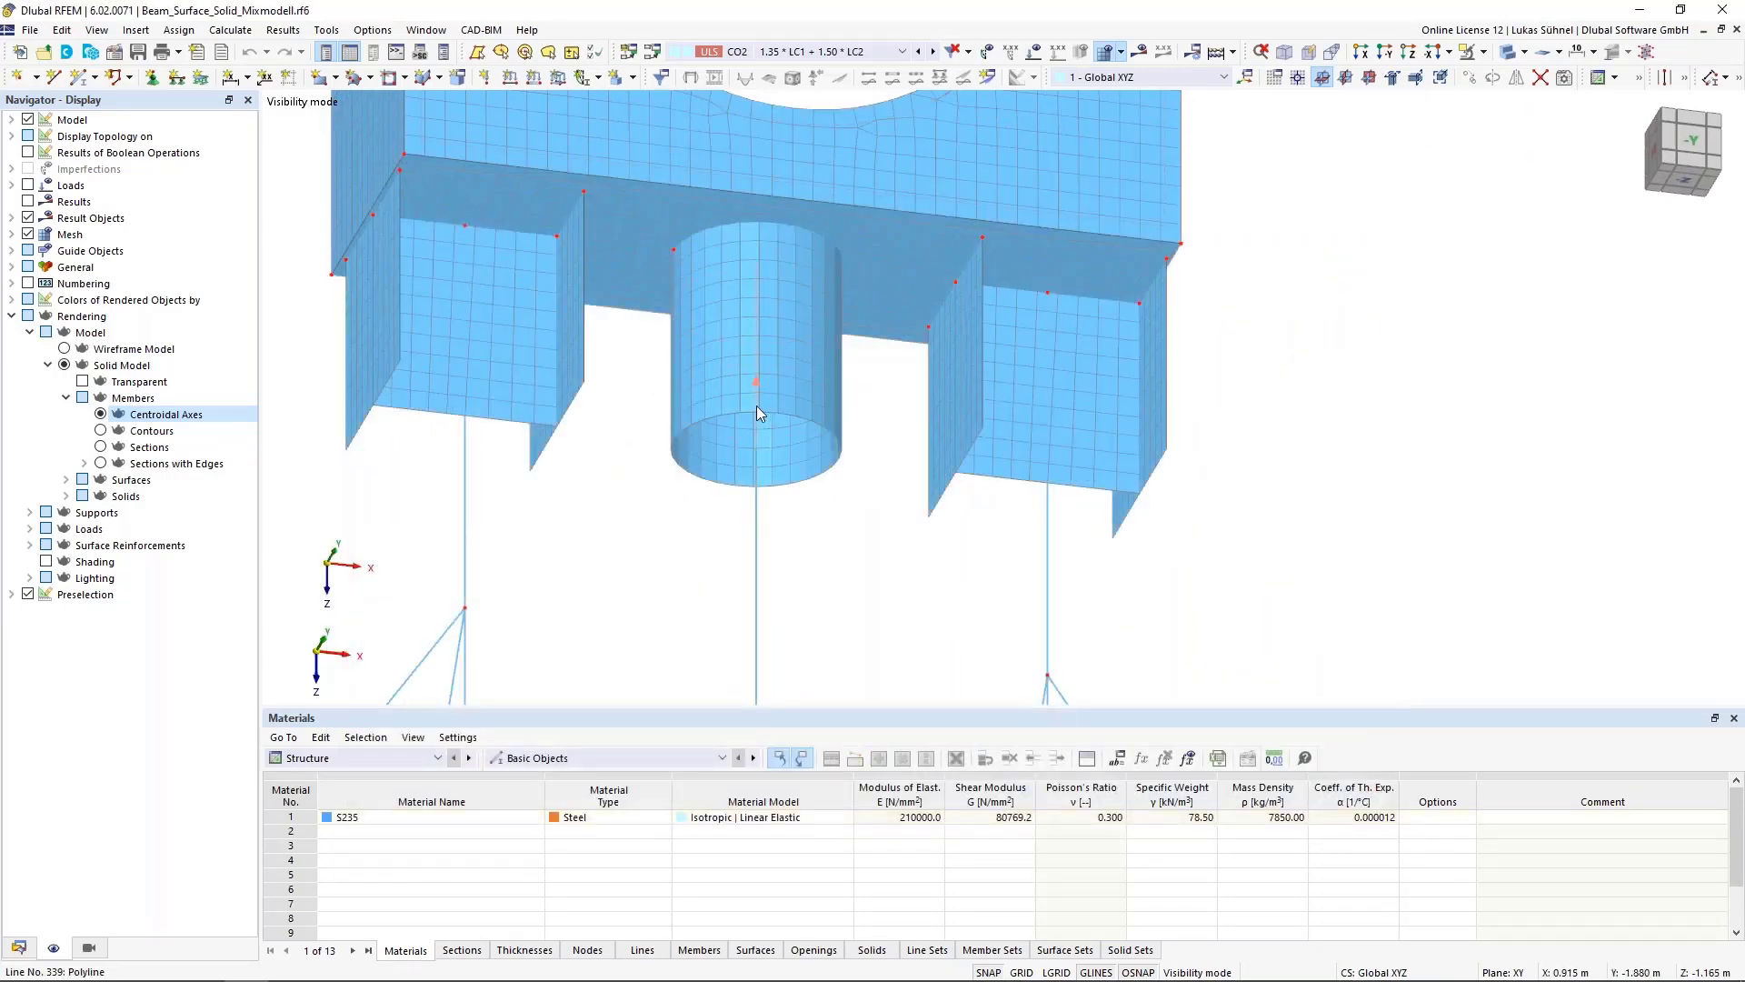
{"action": "left_click", "coordinate": [826, 407]}
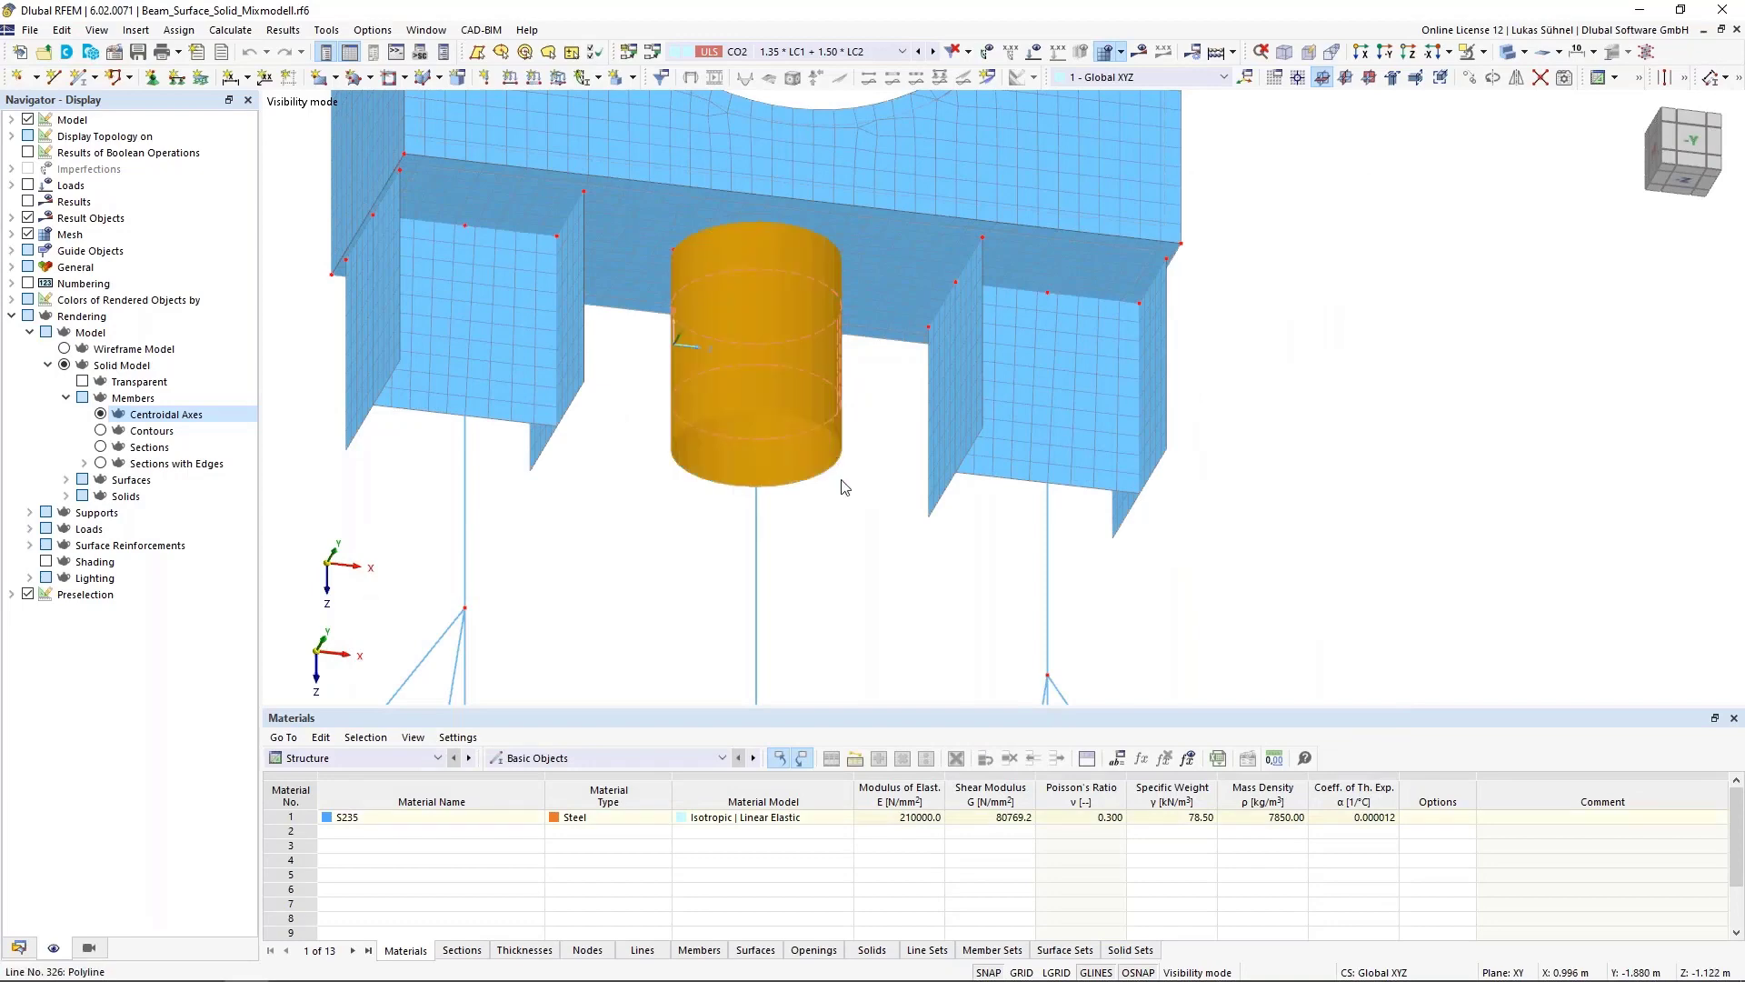
{"action": "left_click", "coordinate": [852, 538]}
{"action": "mouse_move", "coordinate": [848, 549]}
{"action": "middle_mouse_down"}
{"action": "mouse_move", "coordinate": [842, 631]}
{"action": "mouse_move", "coordinate": [824, 557]}
{"action": "middle_mouse_up"}
{"action": "scroll", "coordinate": [760, 443], "scroll_direction": "up", "scroll_amount": 2}
{"action": "scroll", "coordinate": [761, 444], "scroll_direction": "up", "scroll_amount": 1}
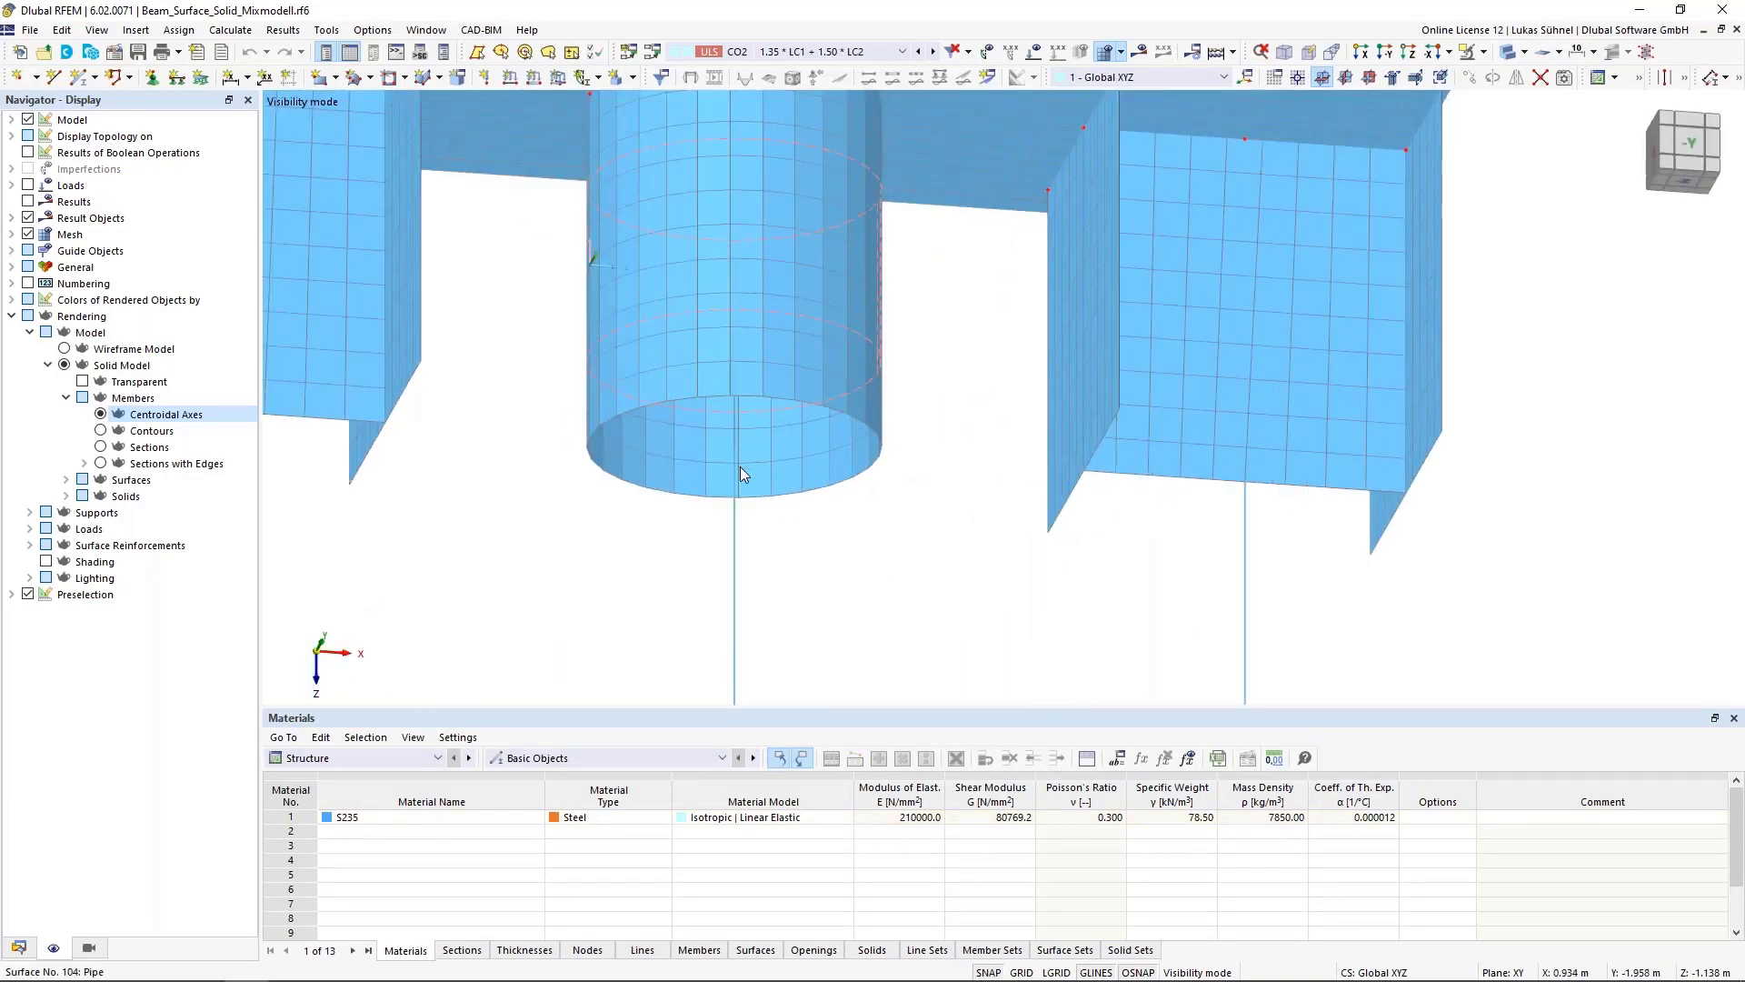
{"action": "mouse_move", "coordinate": [740, 466]}
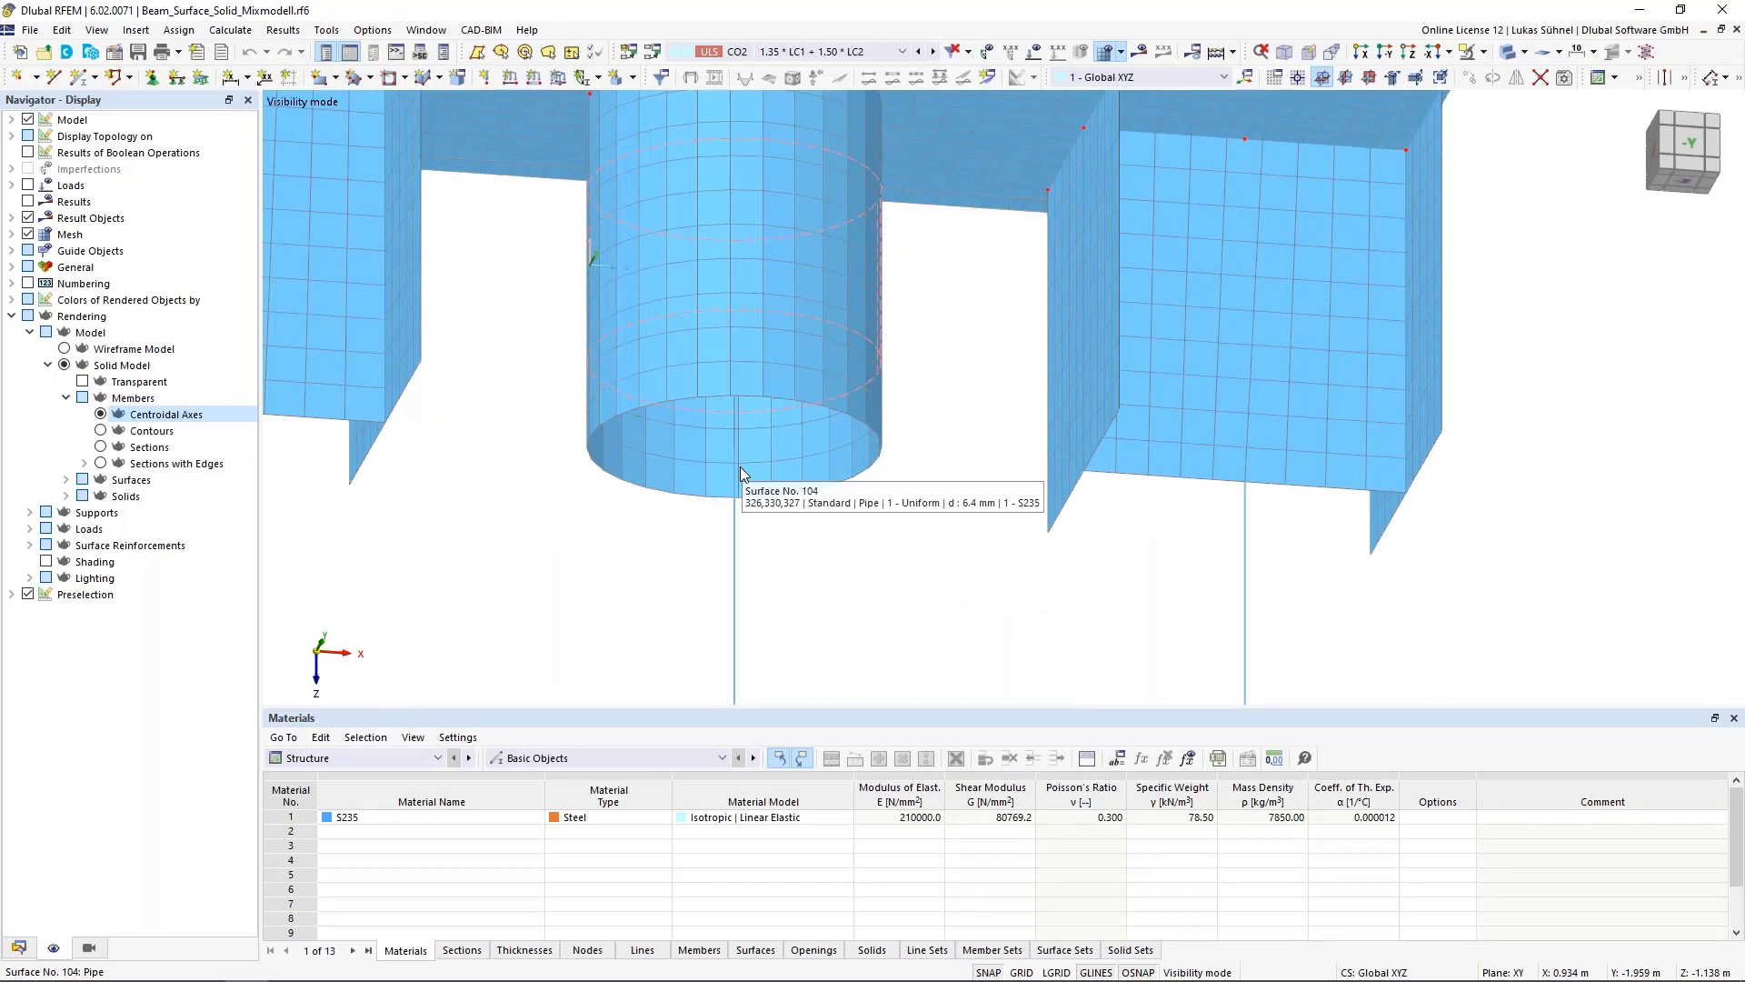
{"action": "middle_click_drag", "start_coordinate": [807, 597], "coordinate": [729, 383], "text": "ctrl"}
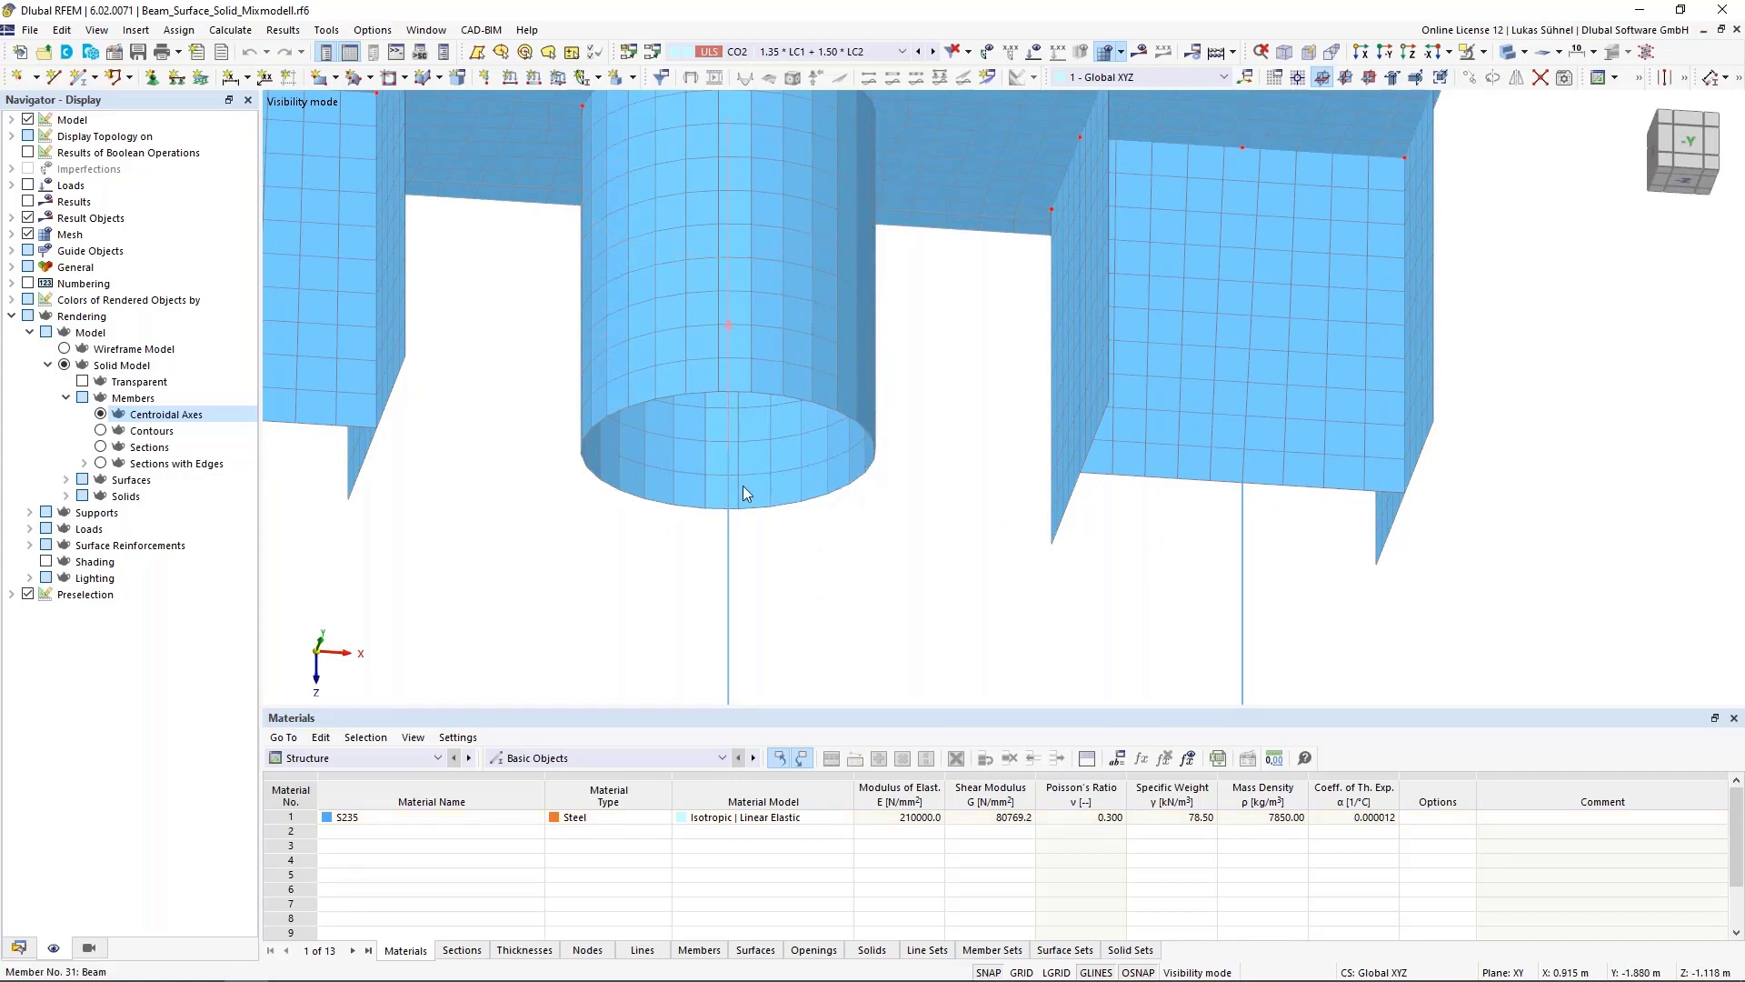
{"action": "scroll", "coordinate": [818, 420], "scroll_direction": "down", "scroll_amount": 3}
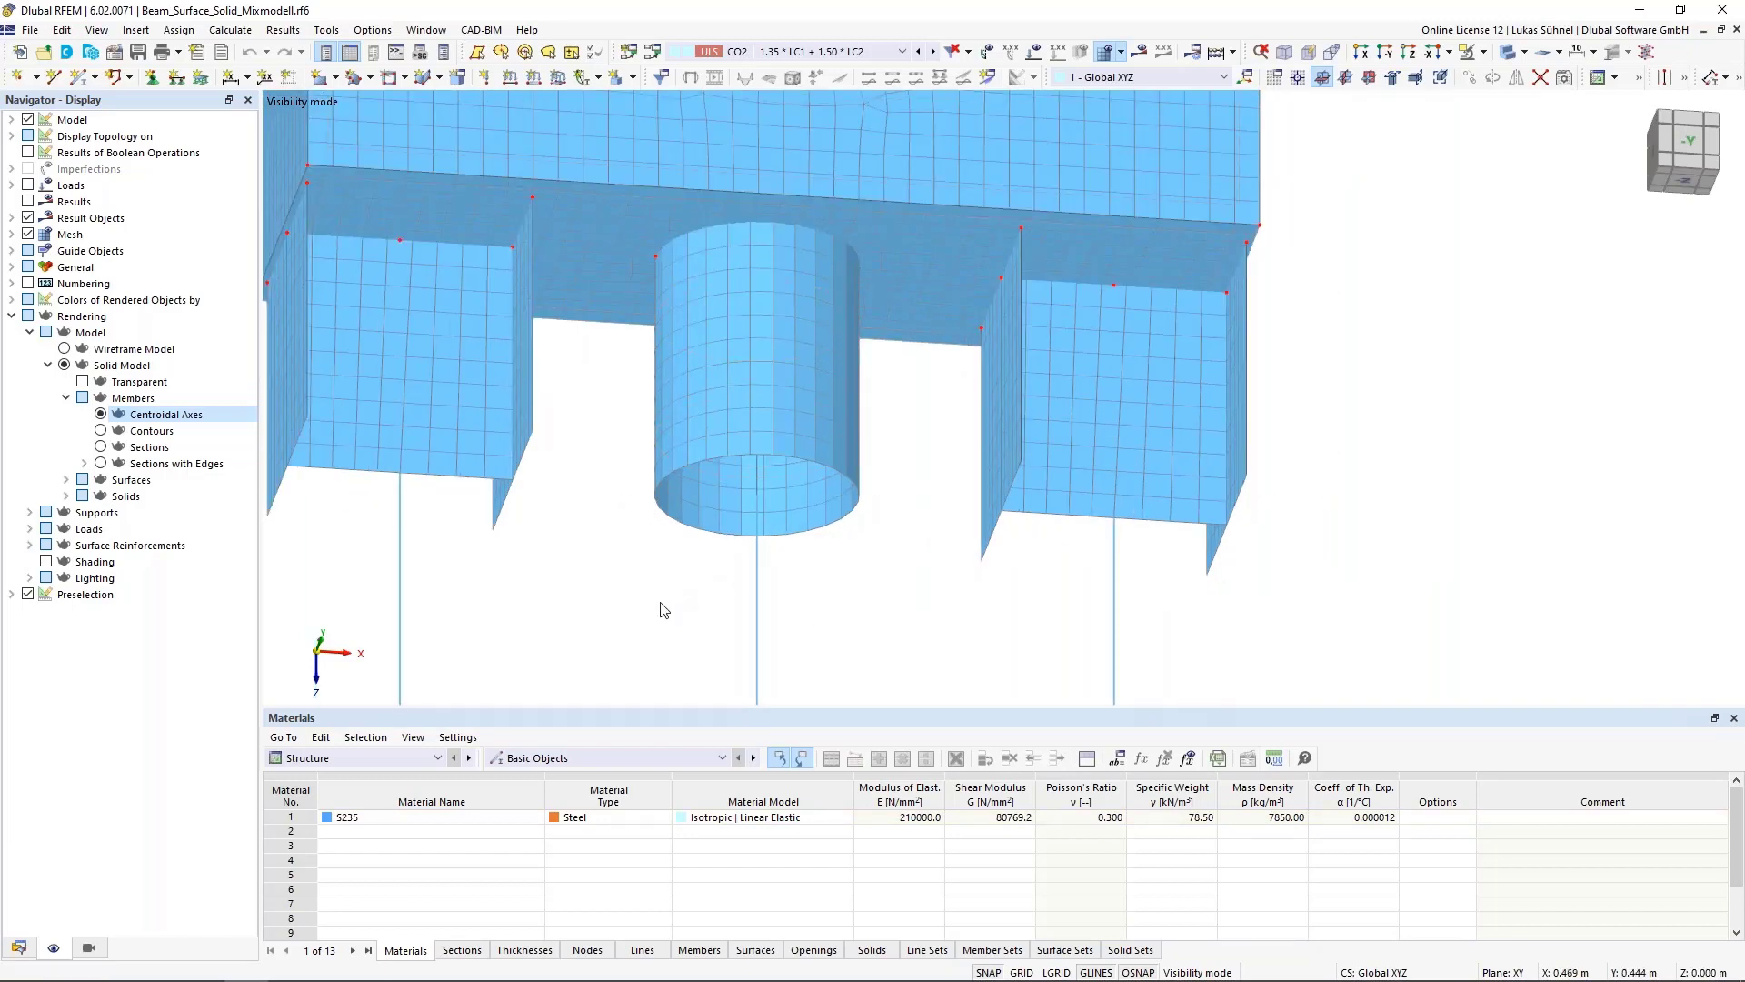
{"action": "scroll", "coordinate": [873, 581], "scroll_direction": "down", "scroll_amount": 2}
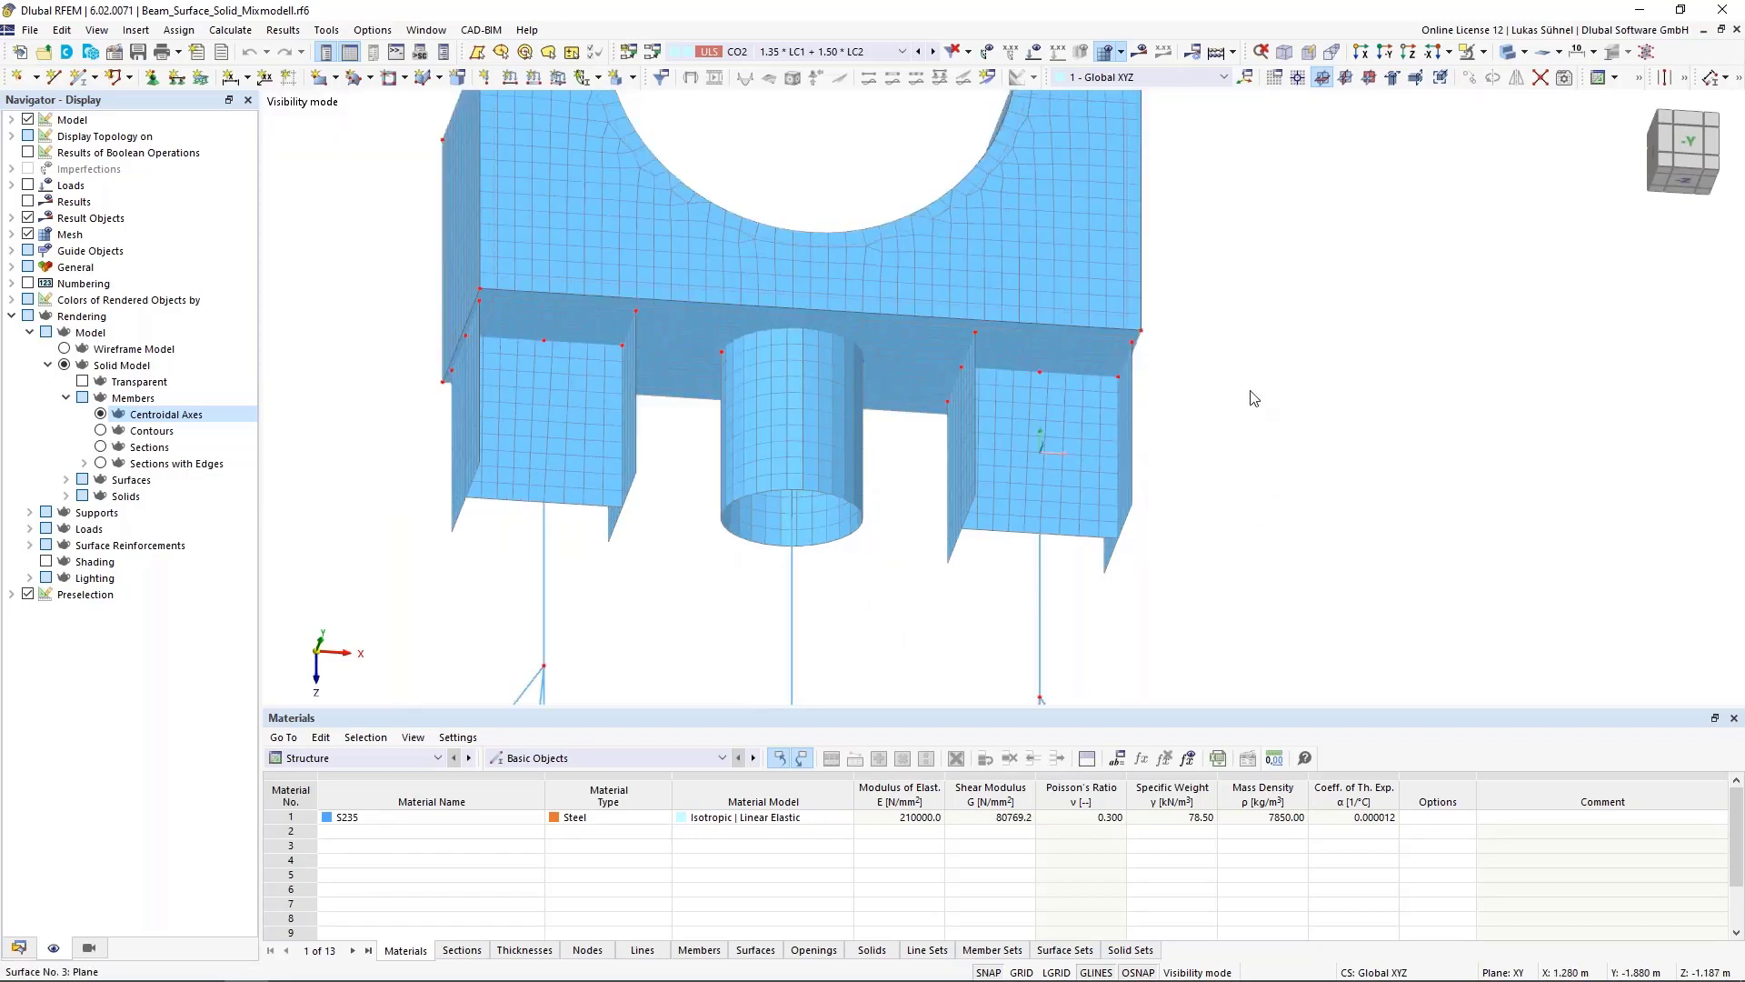
Cancel visibility mode to show the whole model again
{"action": "left_click", "coordinate": [1485, 52]}
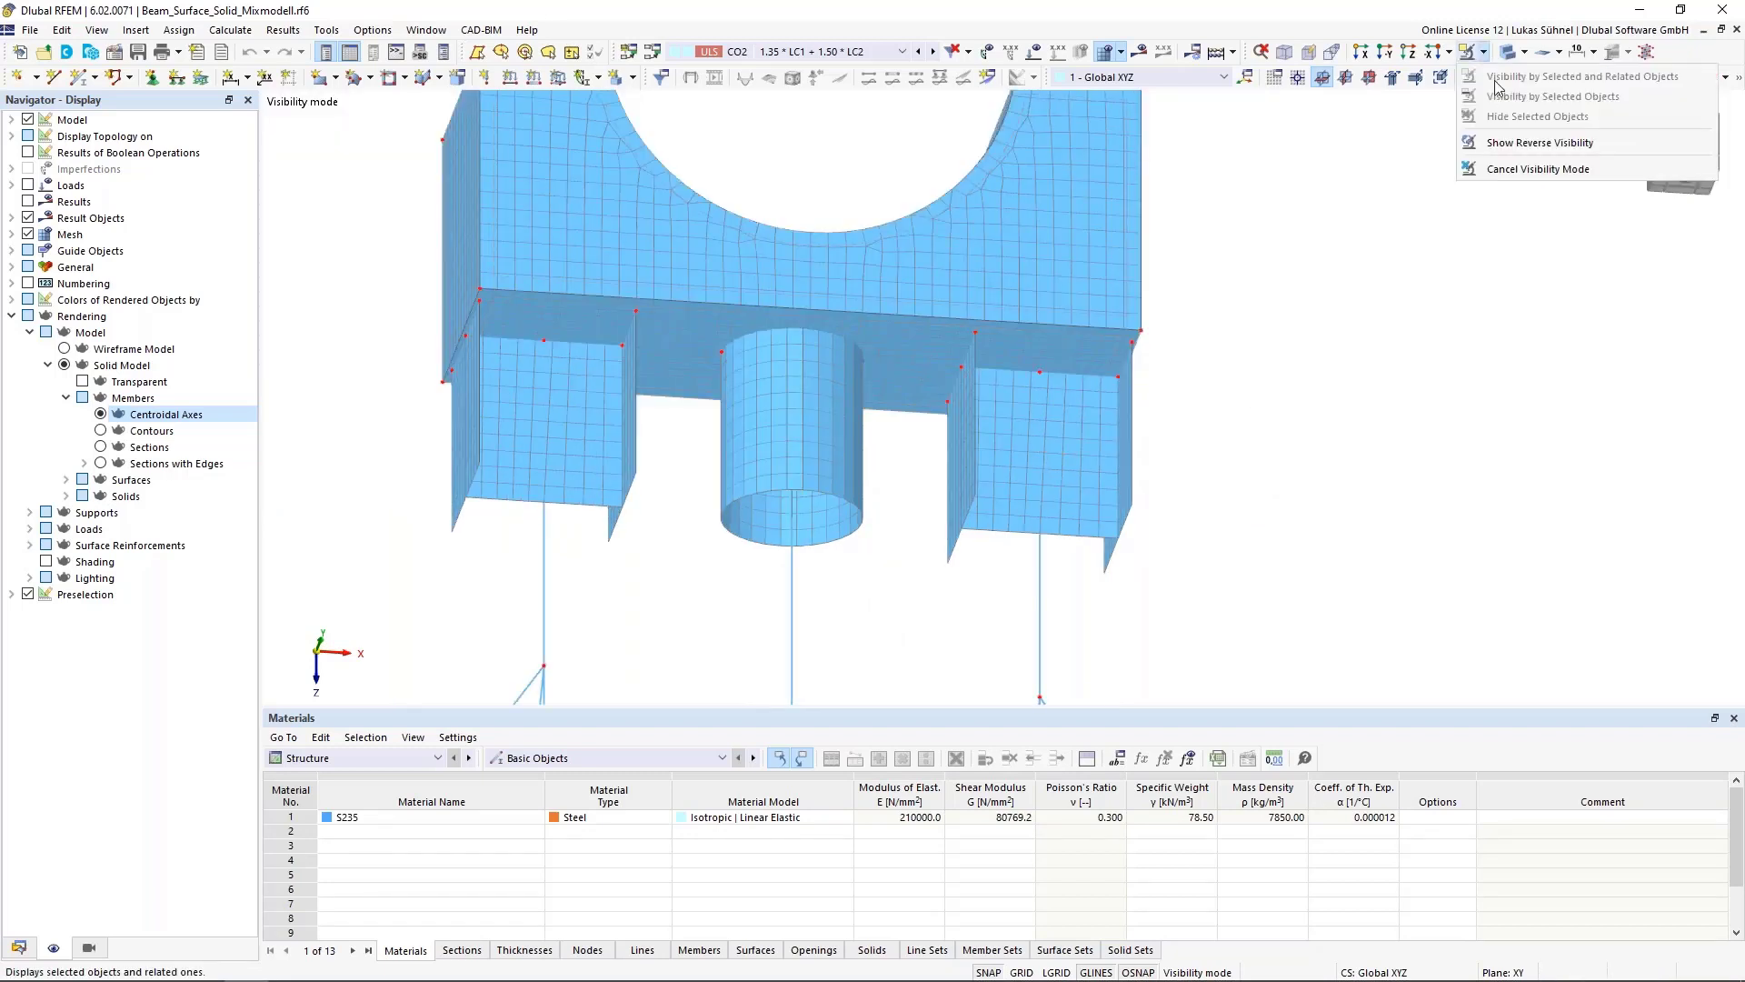
{"action": "left_click", "coordinate": [1515, 170]}
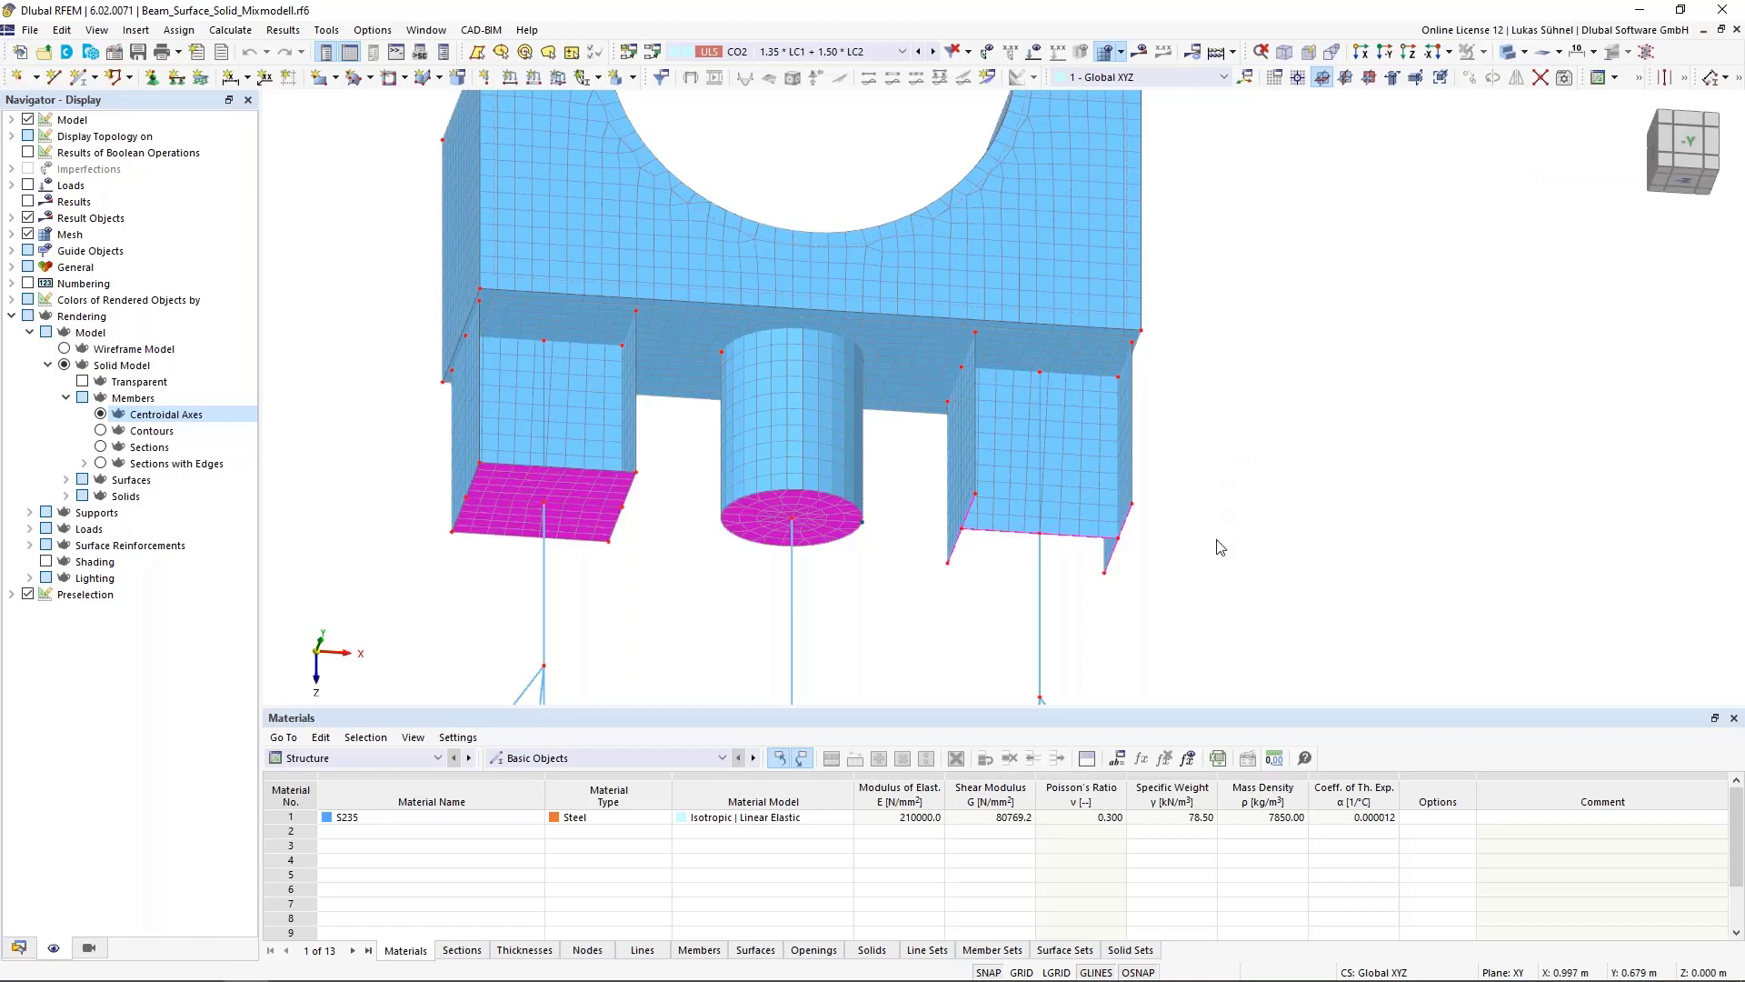
{"action": "middle_click_drag", "start_coordinate": [697, 584], "coordinate": [700, 545]}
{"action": "middle_click_drag", "start_coordinate": [700, 546], "coordinate": [740, 542], "text": "ctrl"}
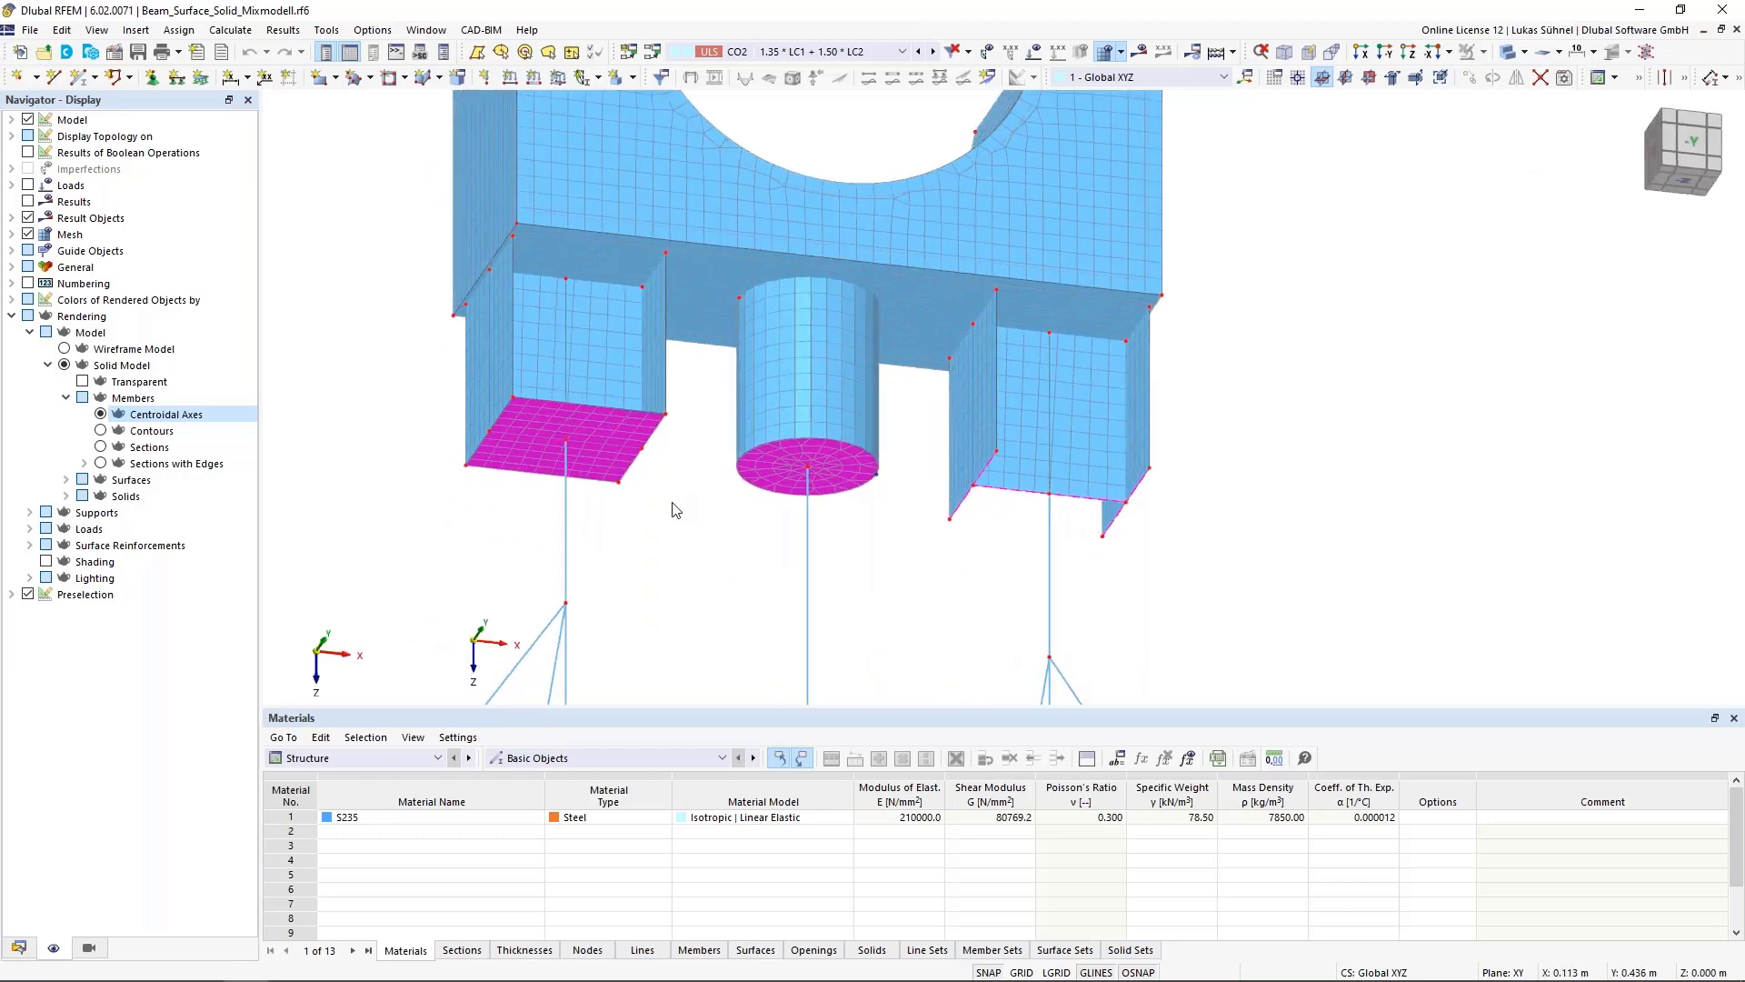
{"action": "scroll", "coordinate": [622, 492], "scroll_direction": "up", "scroll_amount": 1}
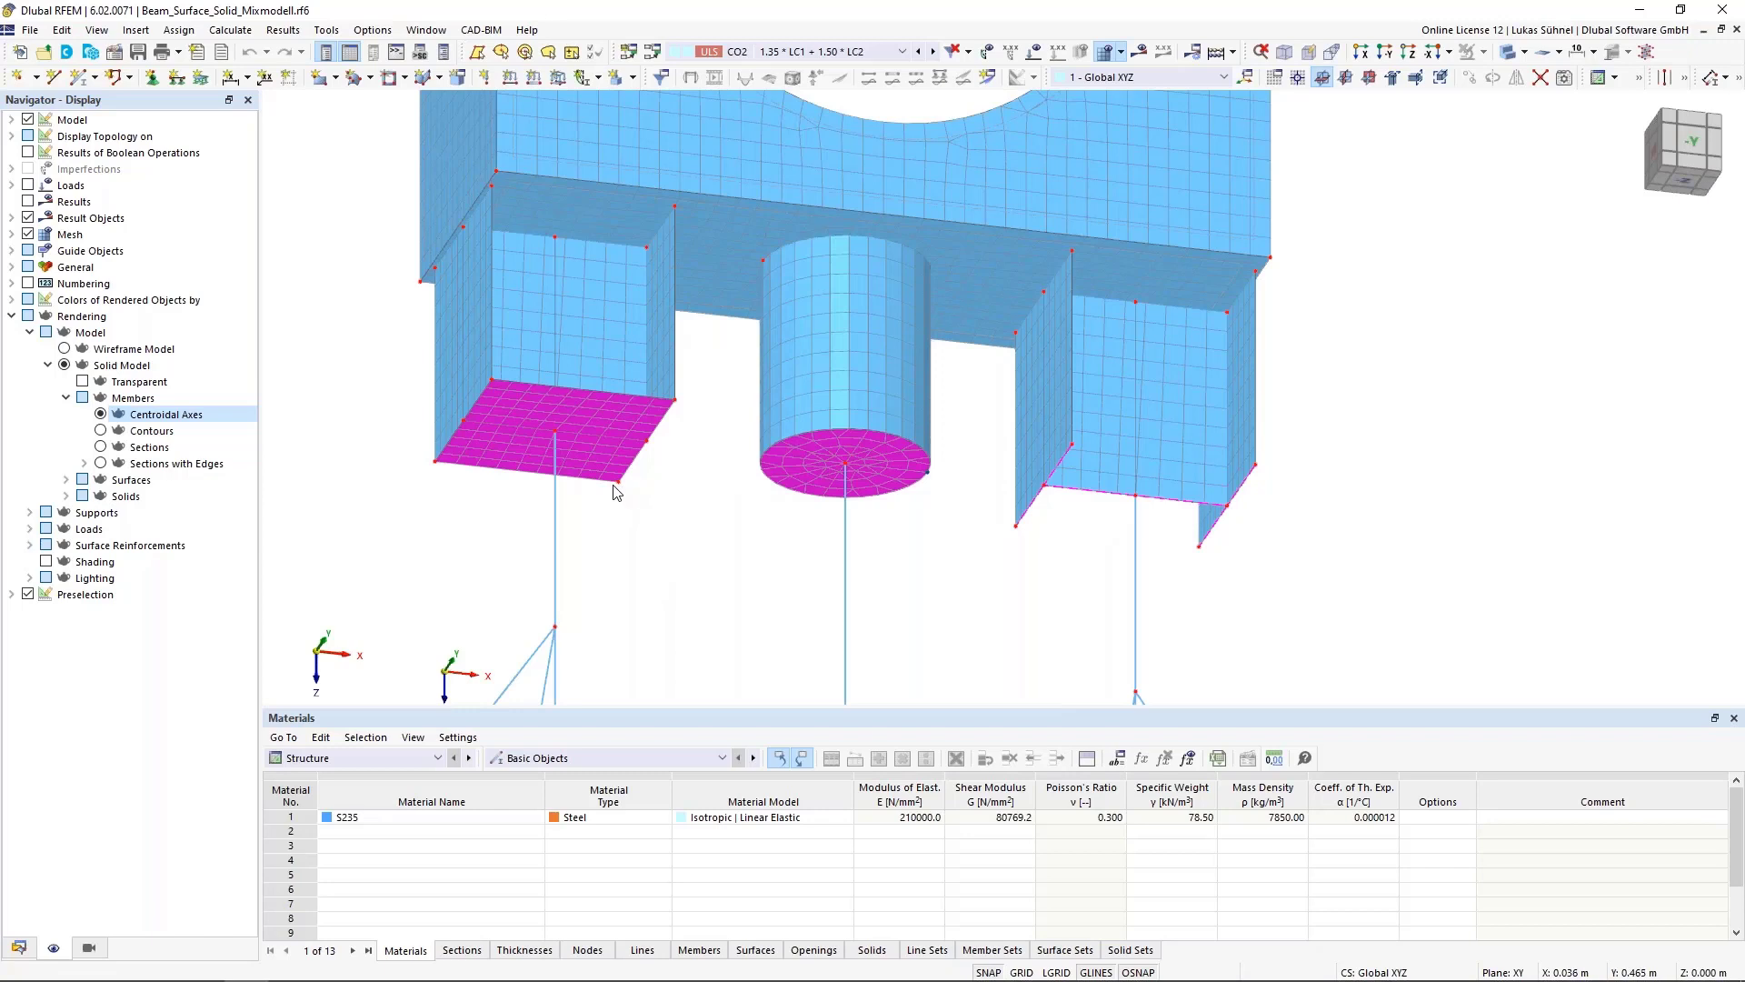
Open the properties of the plate surface under the left column and close them unchanged
{"action": "double_click", "coordinate": [615, 415]}
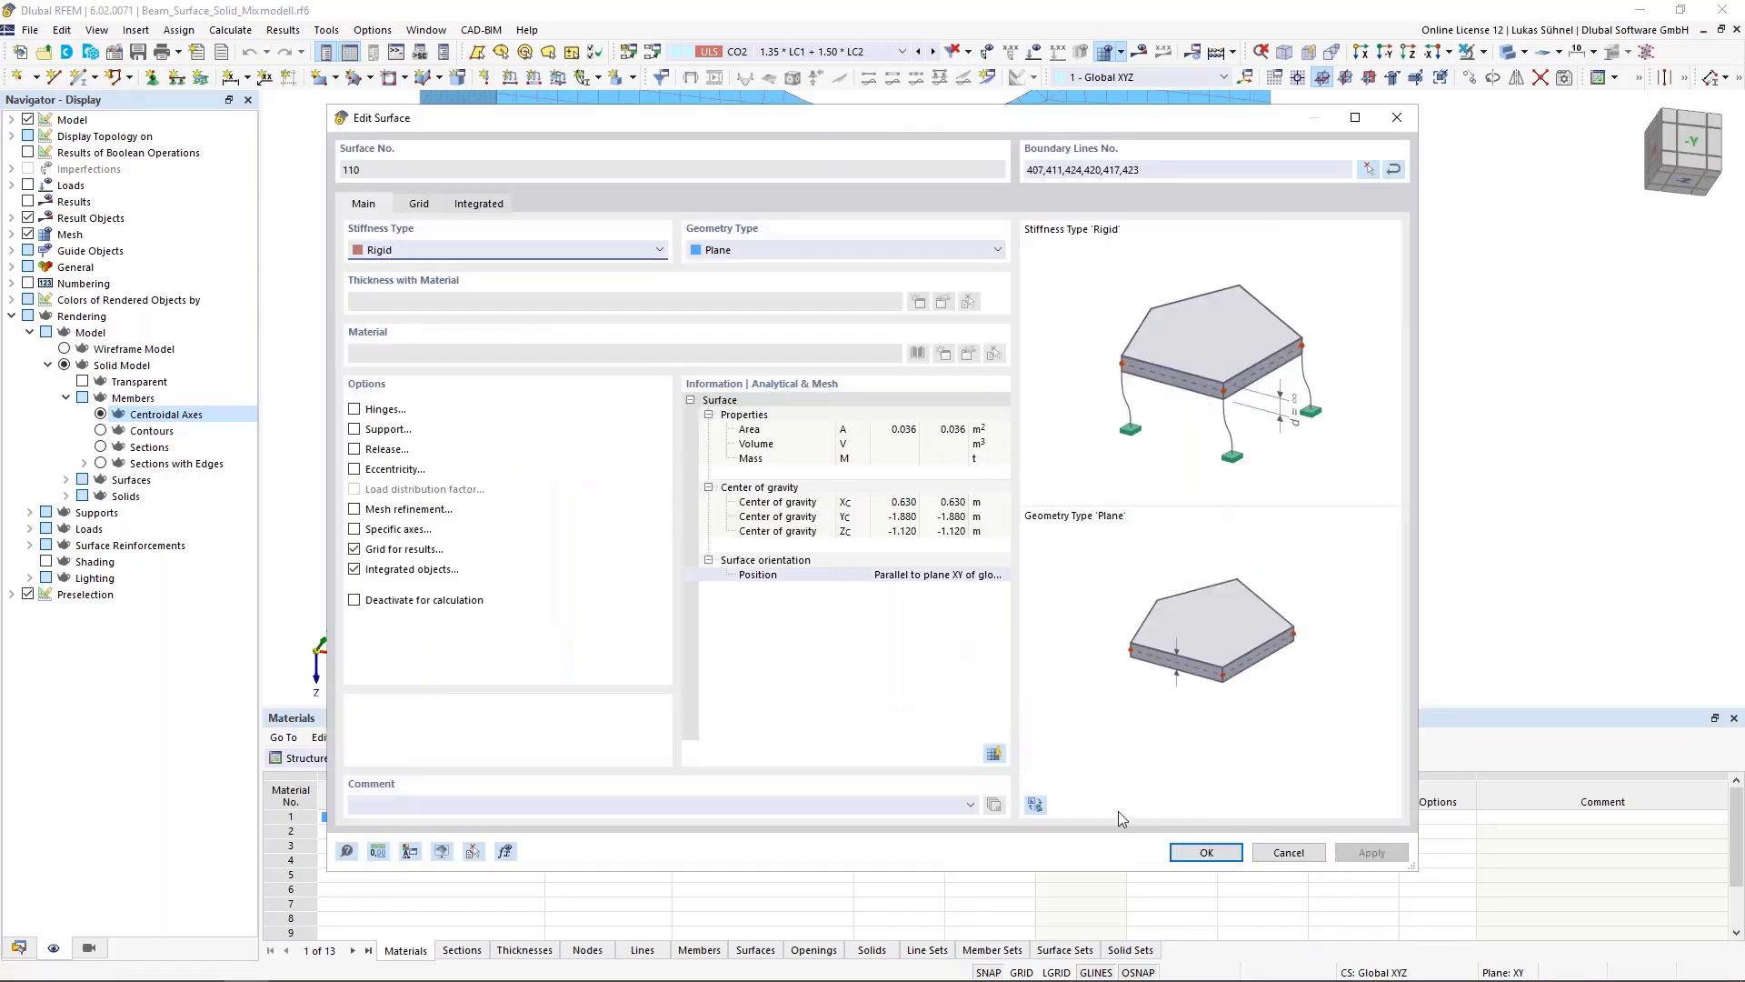
{"action": "left_click", "coordinate": [1289, 853]}
{"action": "scroll", "coordinate": [515, 414], "scroll_direction": "up", "scroll_amount": 4}
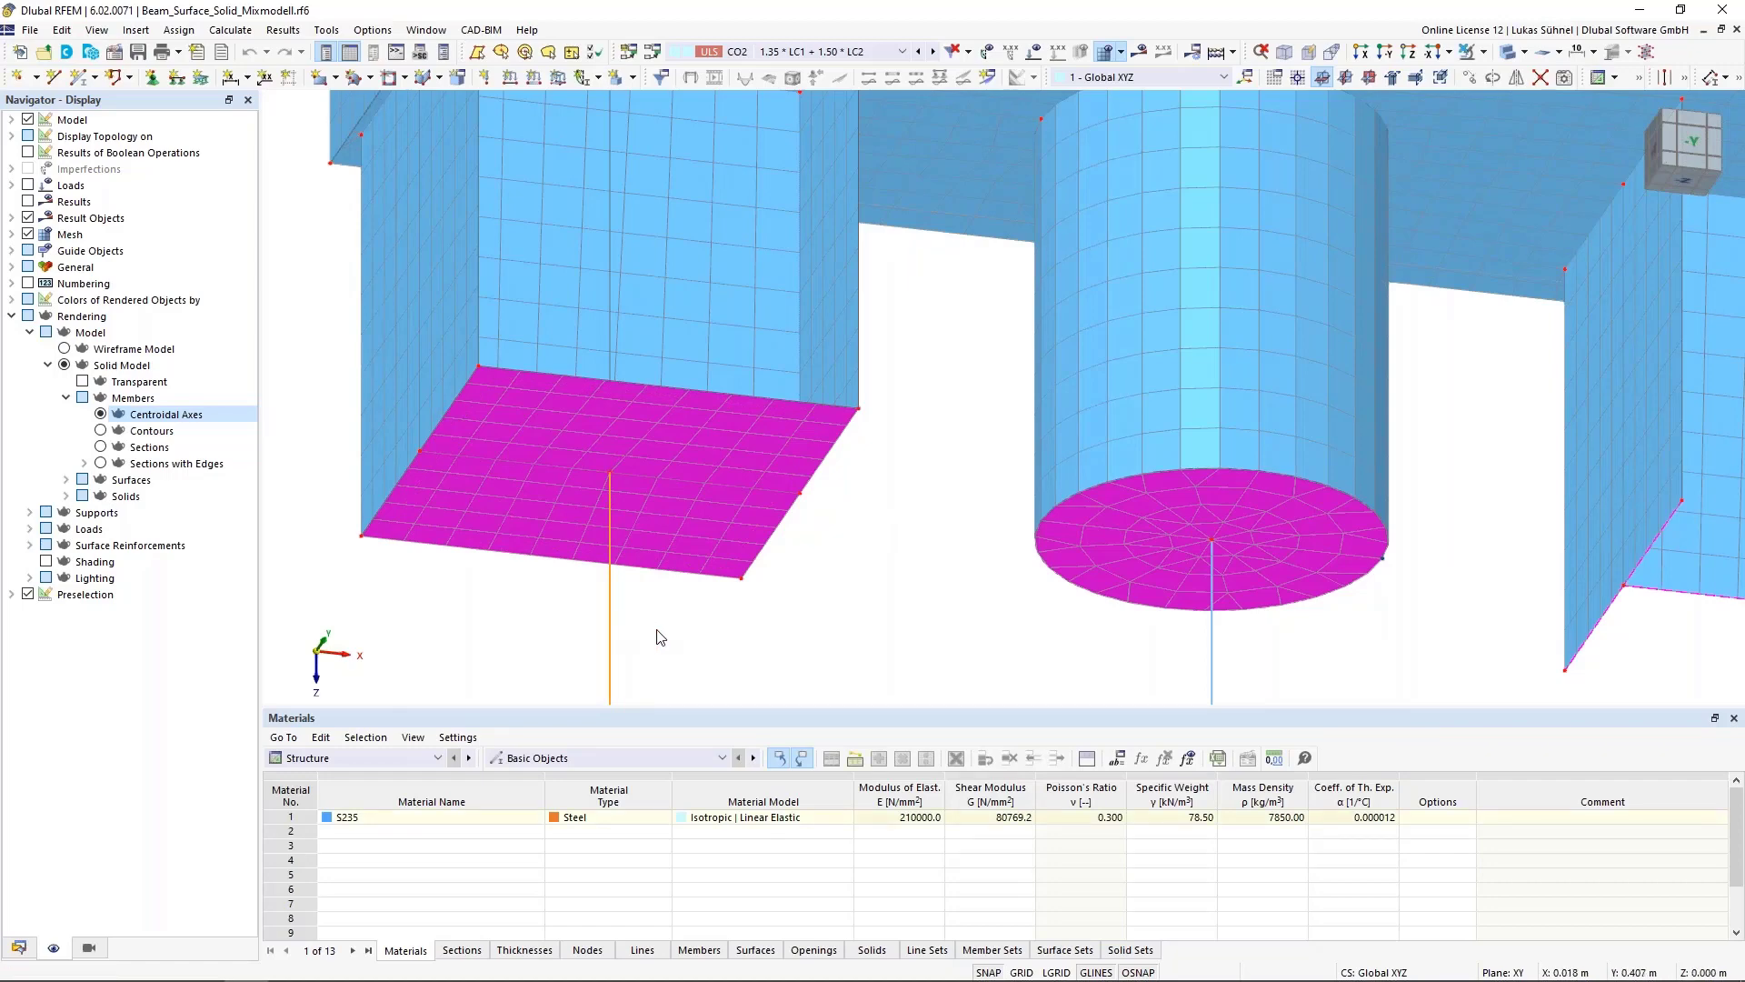
Inspect the middle pipe member where it meets the circular plate surface beneath the cylinder
{"action": "scroll", "coordinate": [636, 627], "scroll_direction": "down", "scroll_amount": 3}
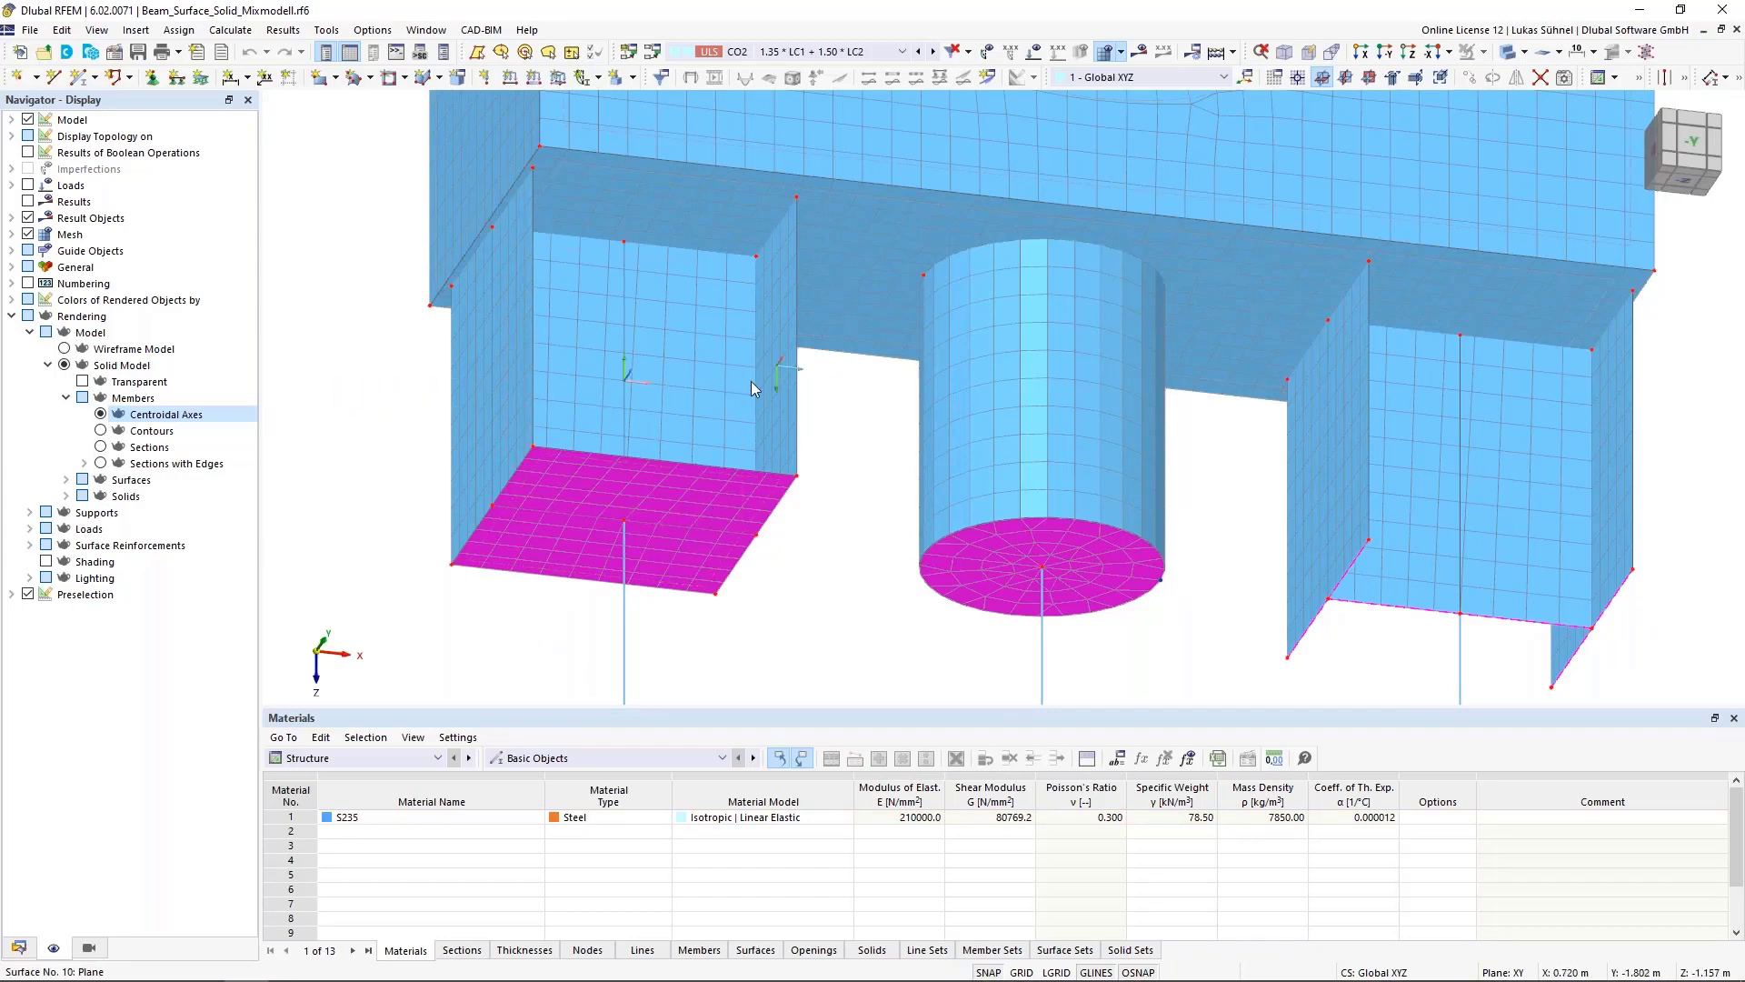
{"action": "middle_click_drag", "start_coordinate": [858, 634], "coordinate": [882, 588]}
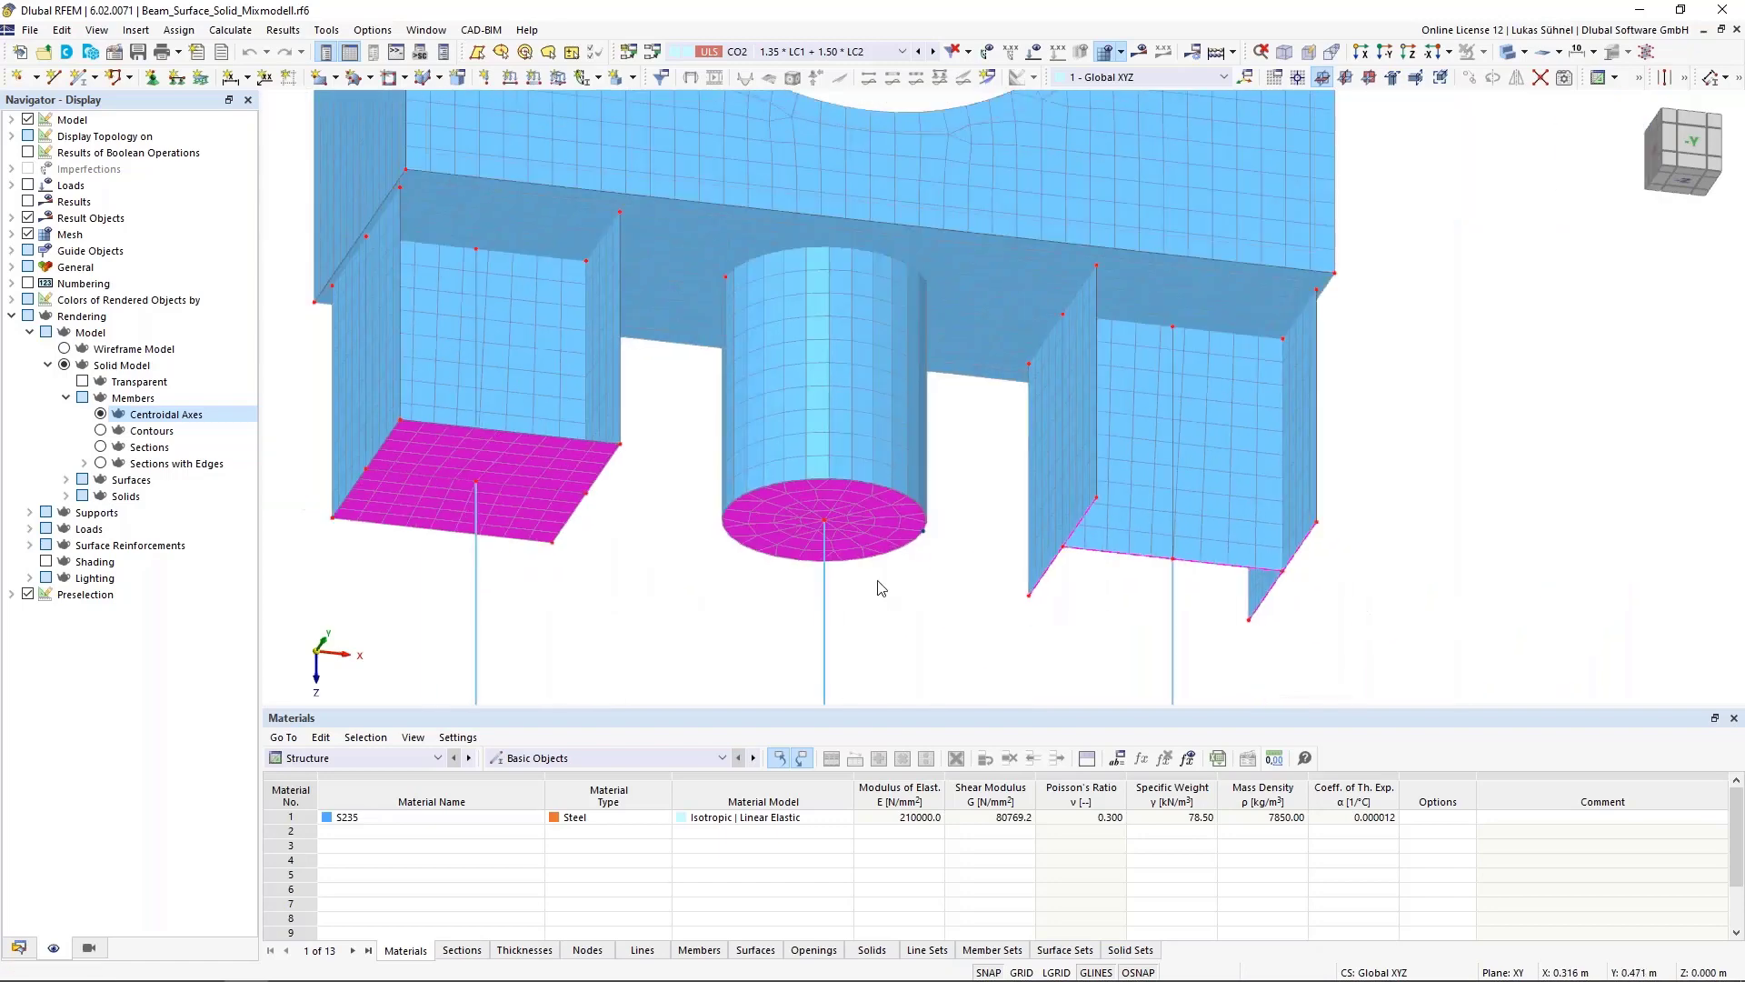
{"action": "scroll", "coordinate": [857, 565], "scroll_direction": "up", "scroll_amount": 2}
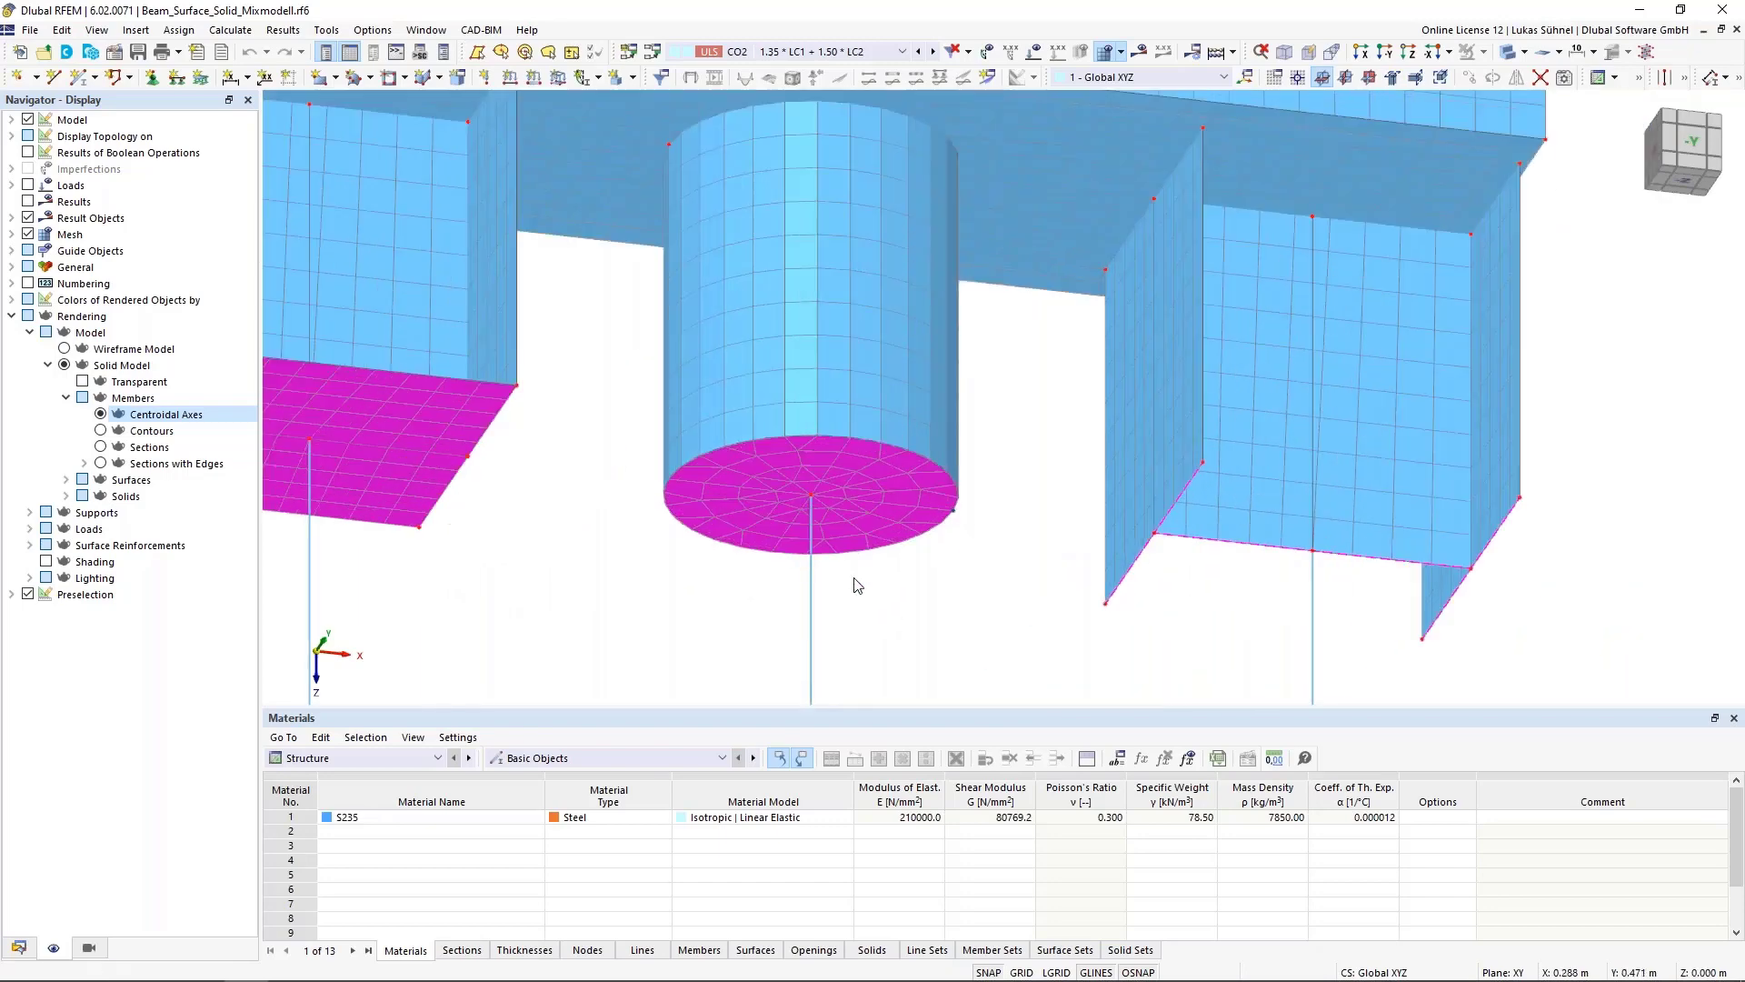
{"action": "left_click", "coordinate": [870, 582]}
{"action": "scroll", "coordinate": [872, 557], "scroll_direction": "down", "scroll_amount": 2}
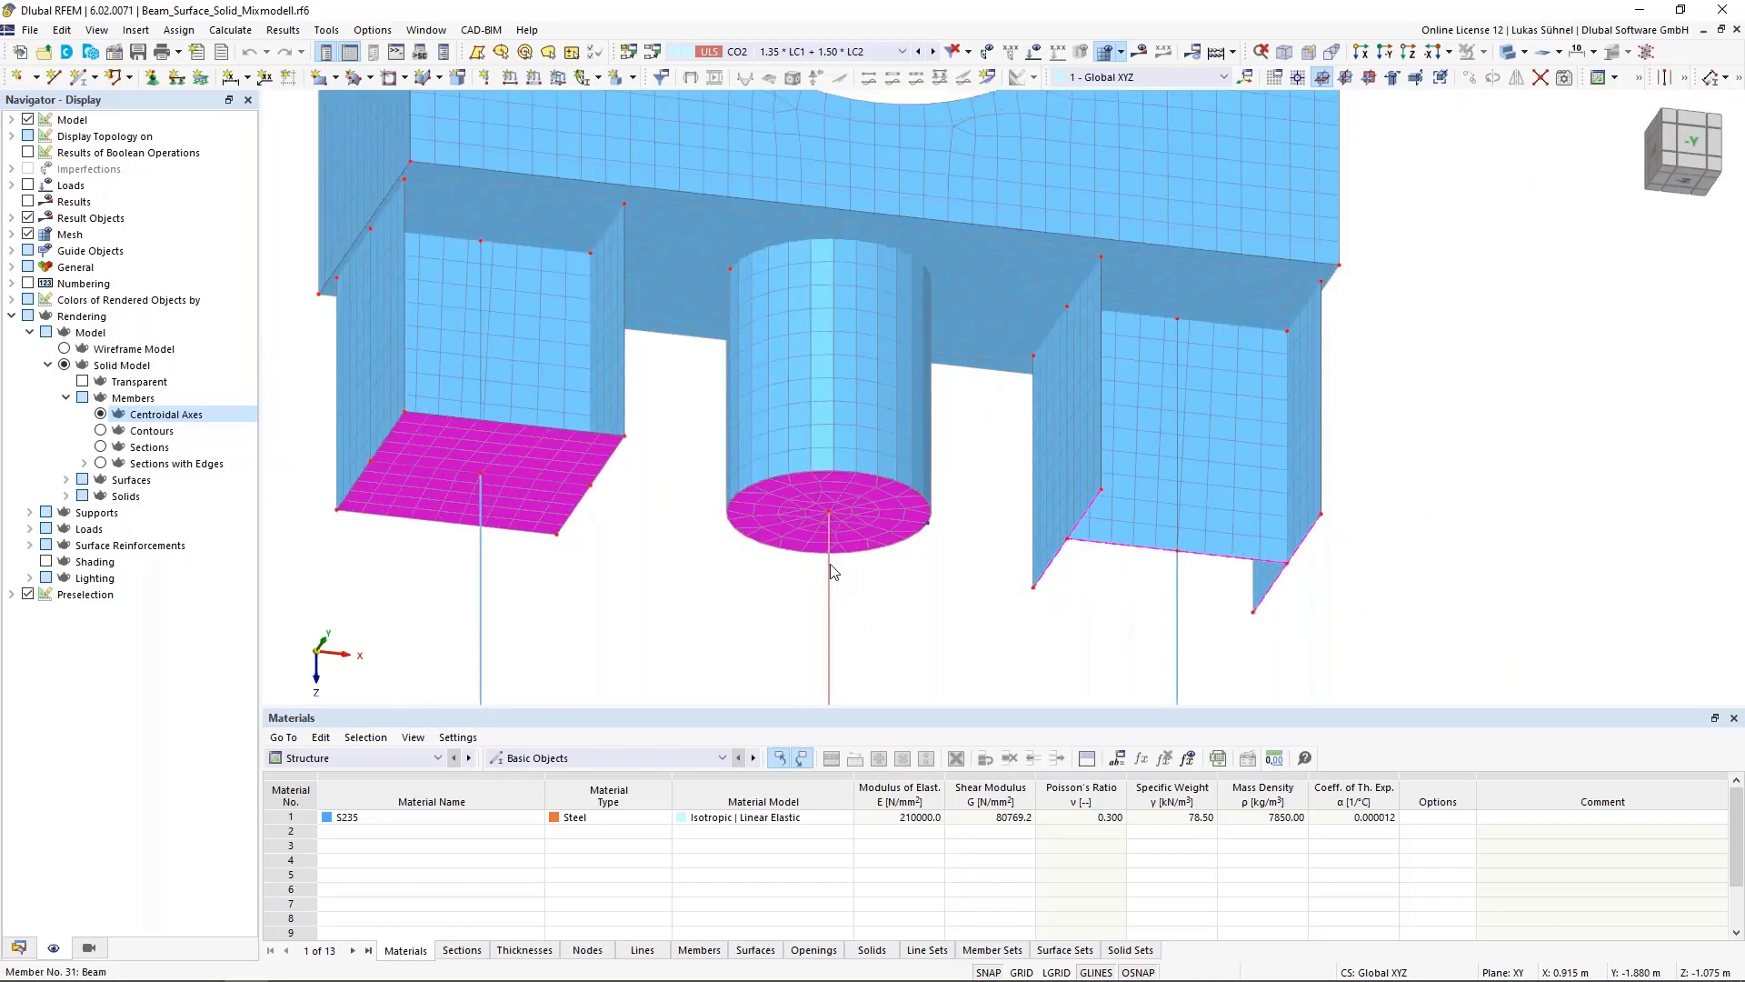
{"action": "left_click", "coordinate": [870, 501]}
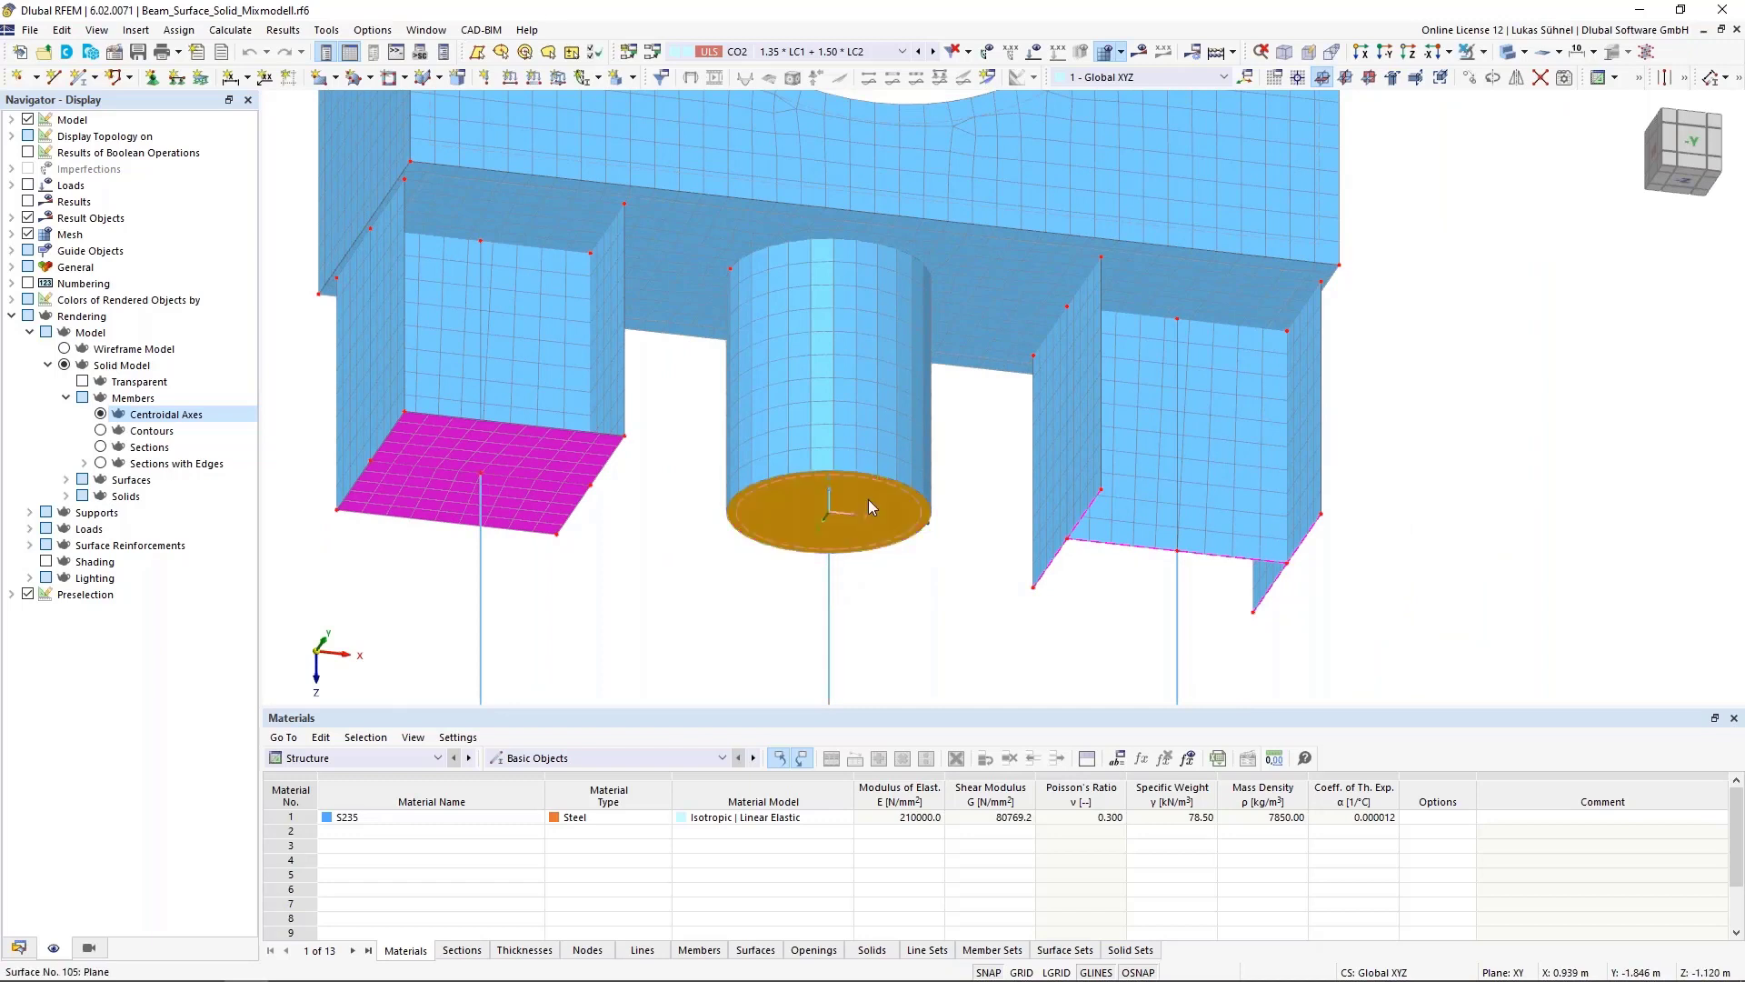
{"action": "left_click", "coordinate": [829, 609]}
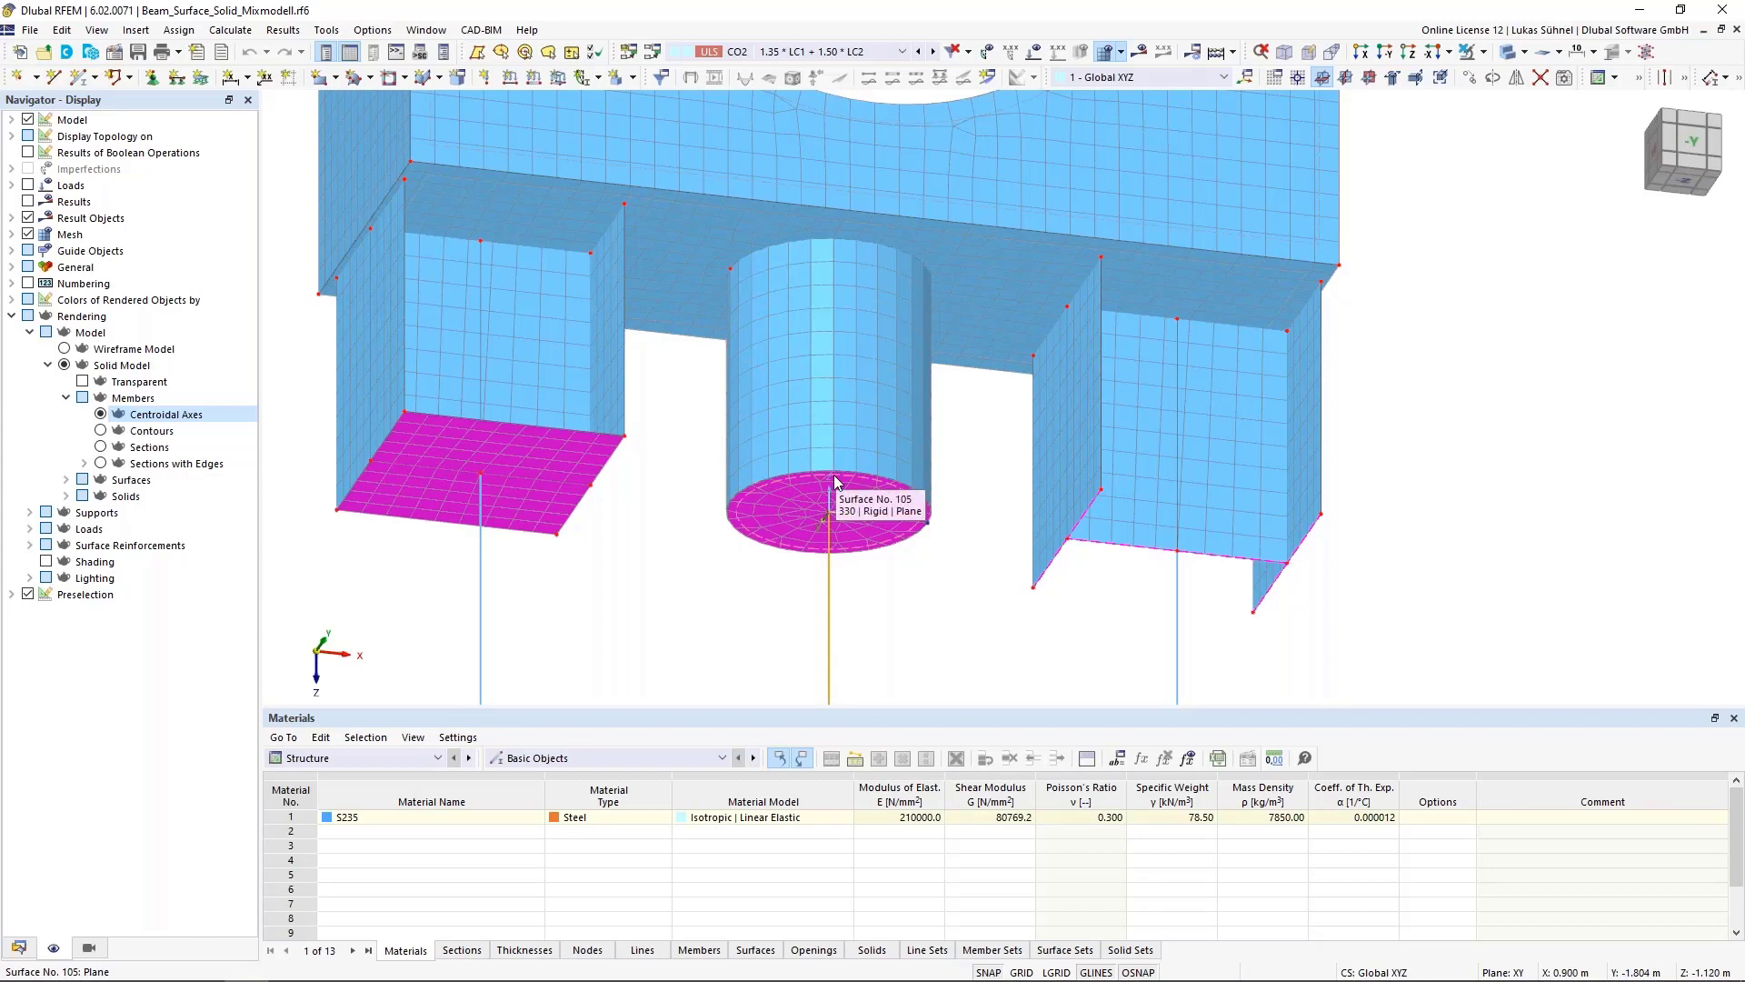
Open the properties of the rigid member at the right wall's bottom edge and close them unchanged
{"action": "left_click", "coordinate": [981, 572]}
{"action": "middle_click_drag", "start_coordinate": [1178, 653], "coordinate": [940, 631]}
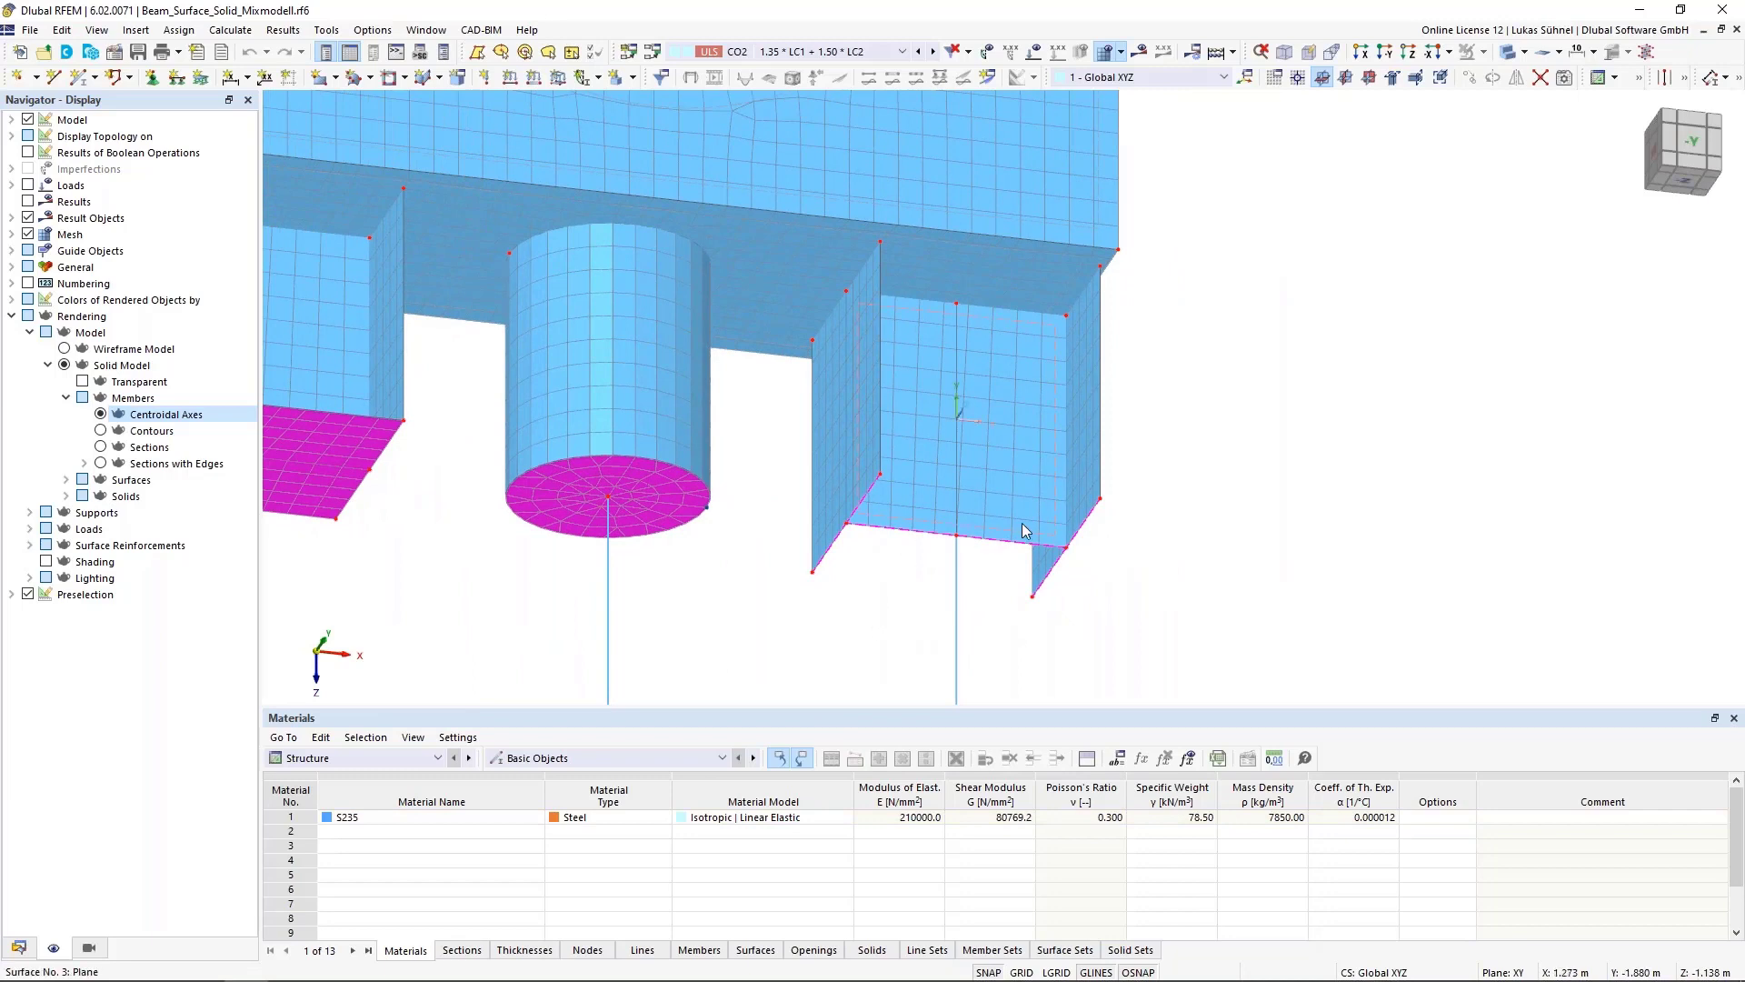
{"action": "left_click_drag", "start_coordinate": [744, 440], "coordinate": [804, 521]}
{"action": "double_click", "coordinate": [858, 534]}
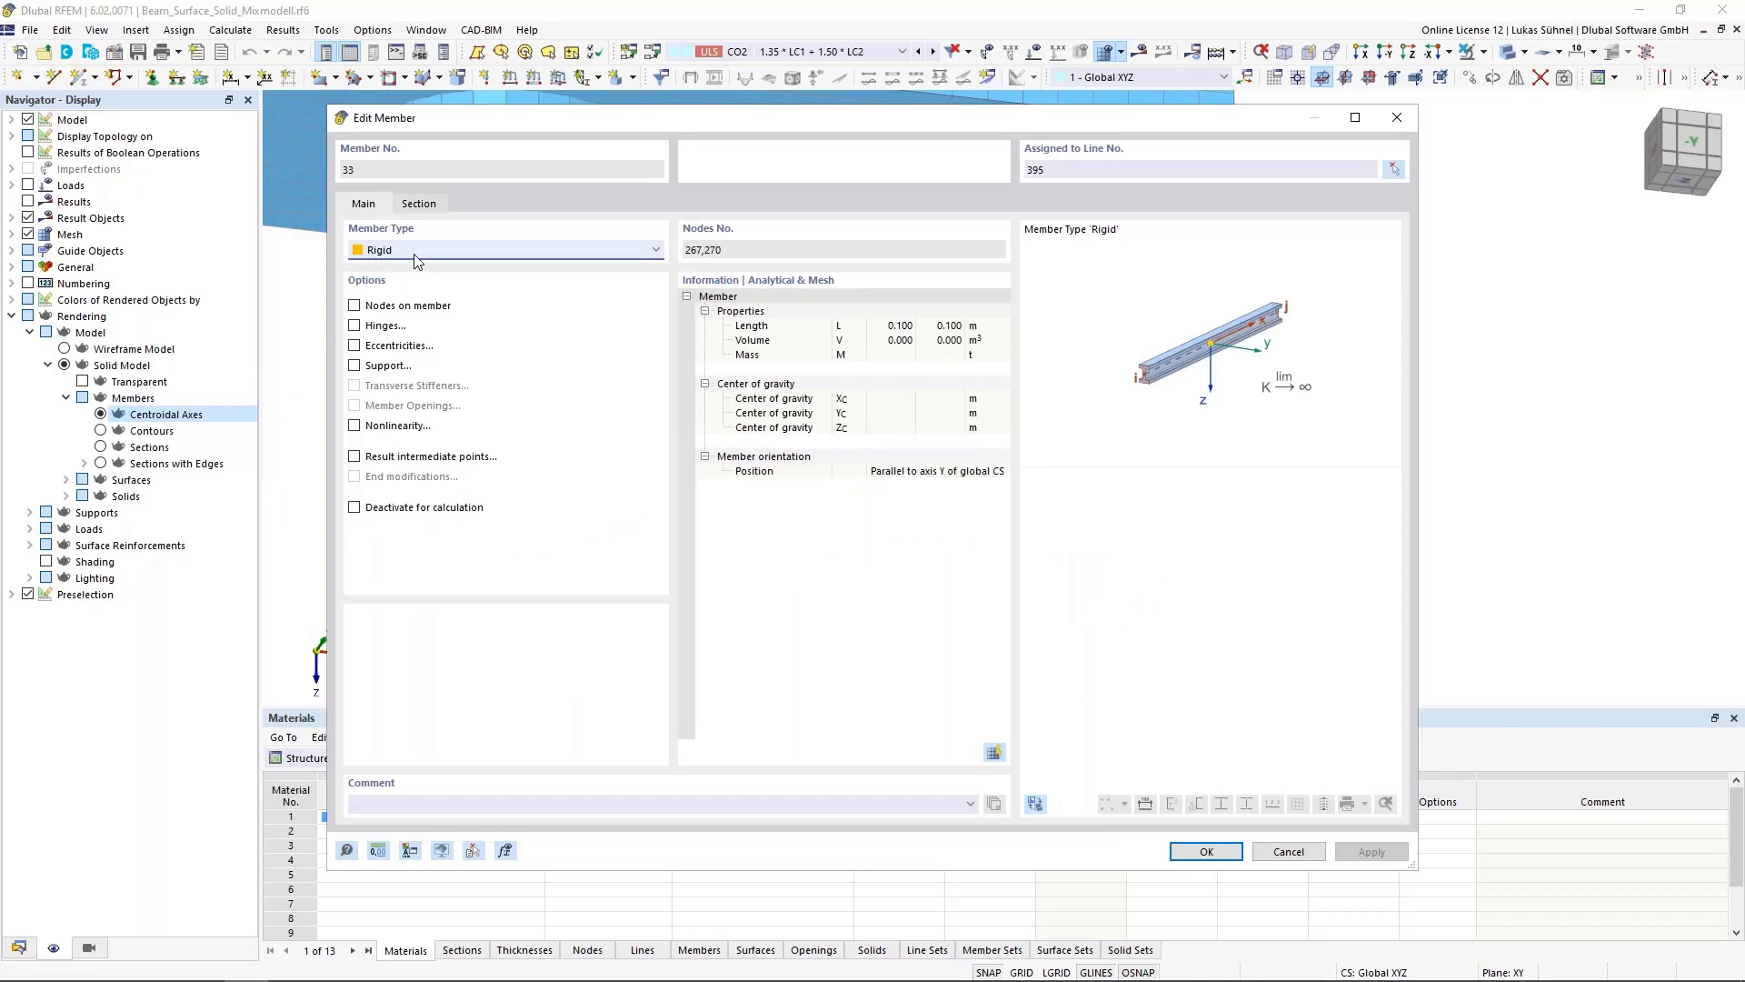
{"action": "left_click", "coordinate": [1289, 851]}
Examine the junction between the wall surfaces and the underside of the solid top block
{"action": "scroll", "coordinate": [945, 662], "scroll_direction": "up", "scroll_amount": 2}
{"action": "middle_click_drag", "start_coordinate": [945, 662], "coordinate": [1018, 589]}
{"action": "left_click", "coordinate": [482, 485]}
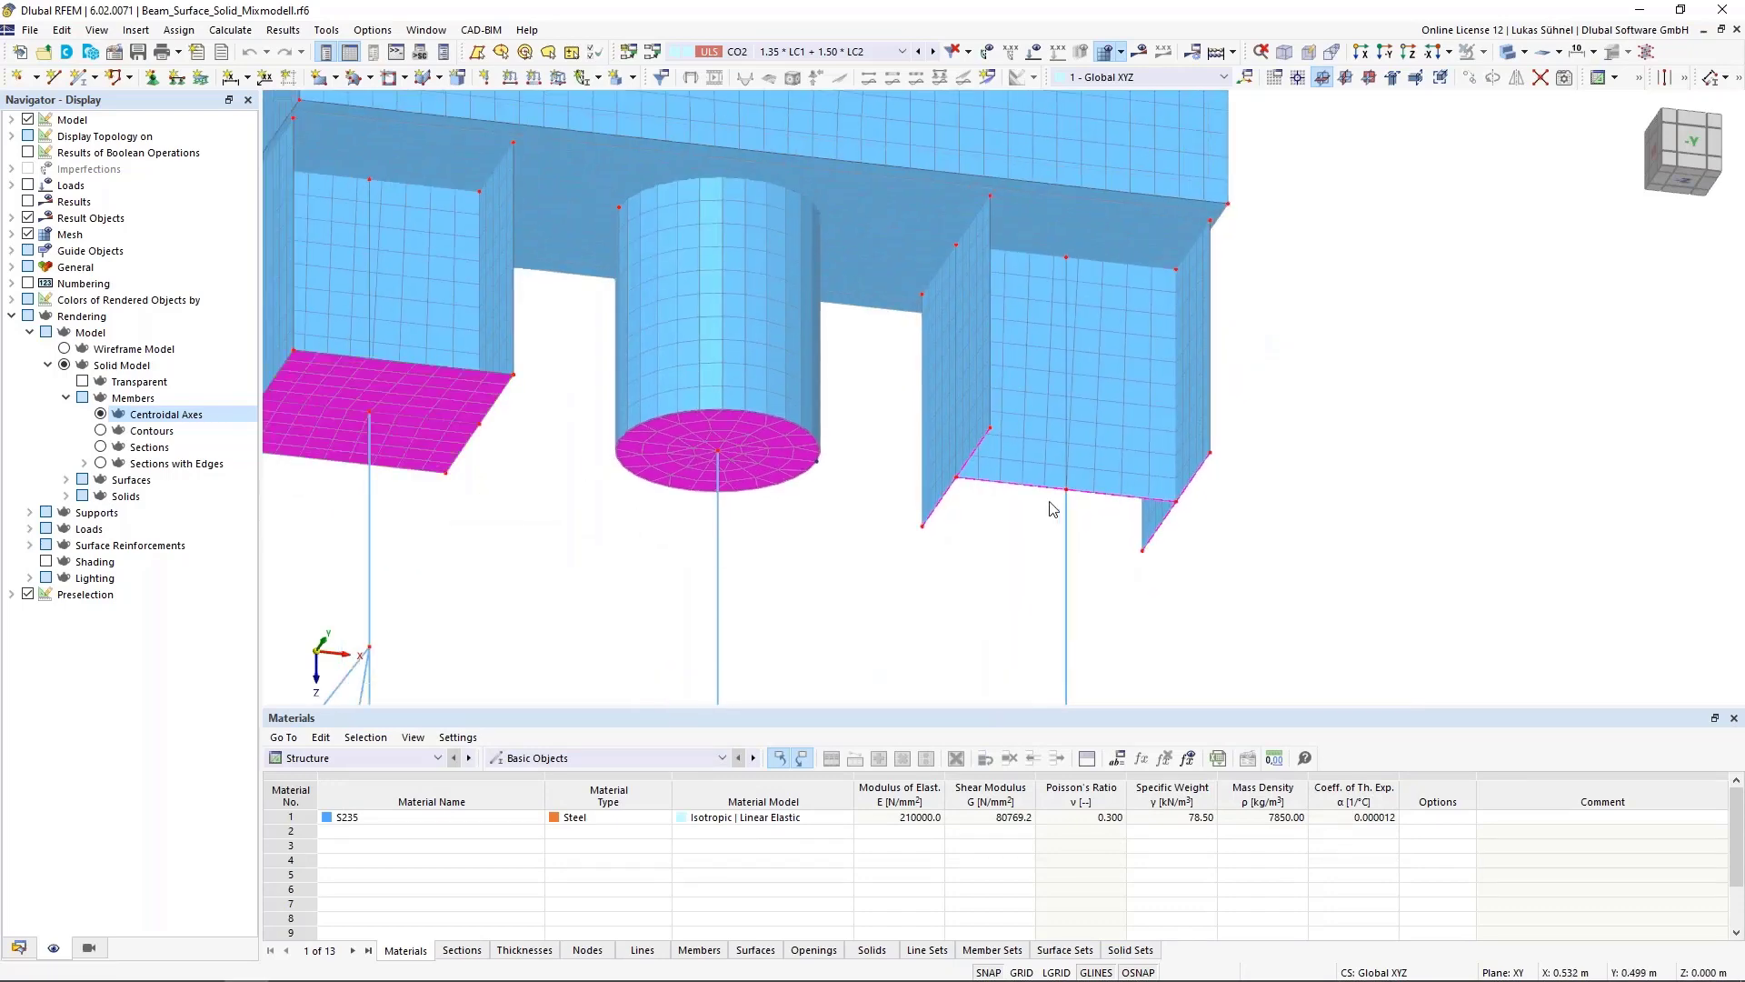
{"action": "scroll", "coordinate": [1032, 553], "scroll_direction": "down", "scroll_amount": 3}
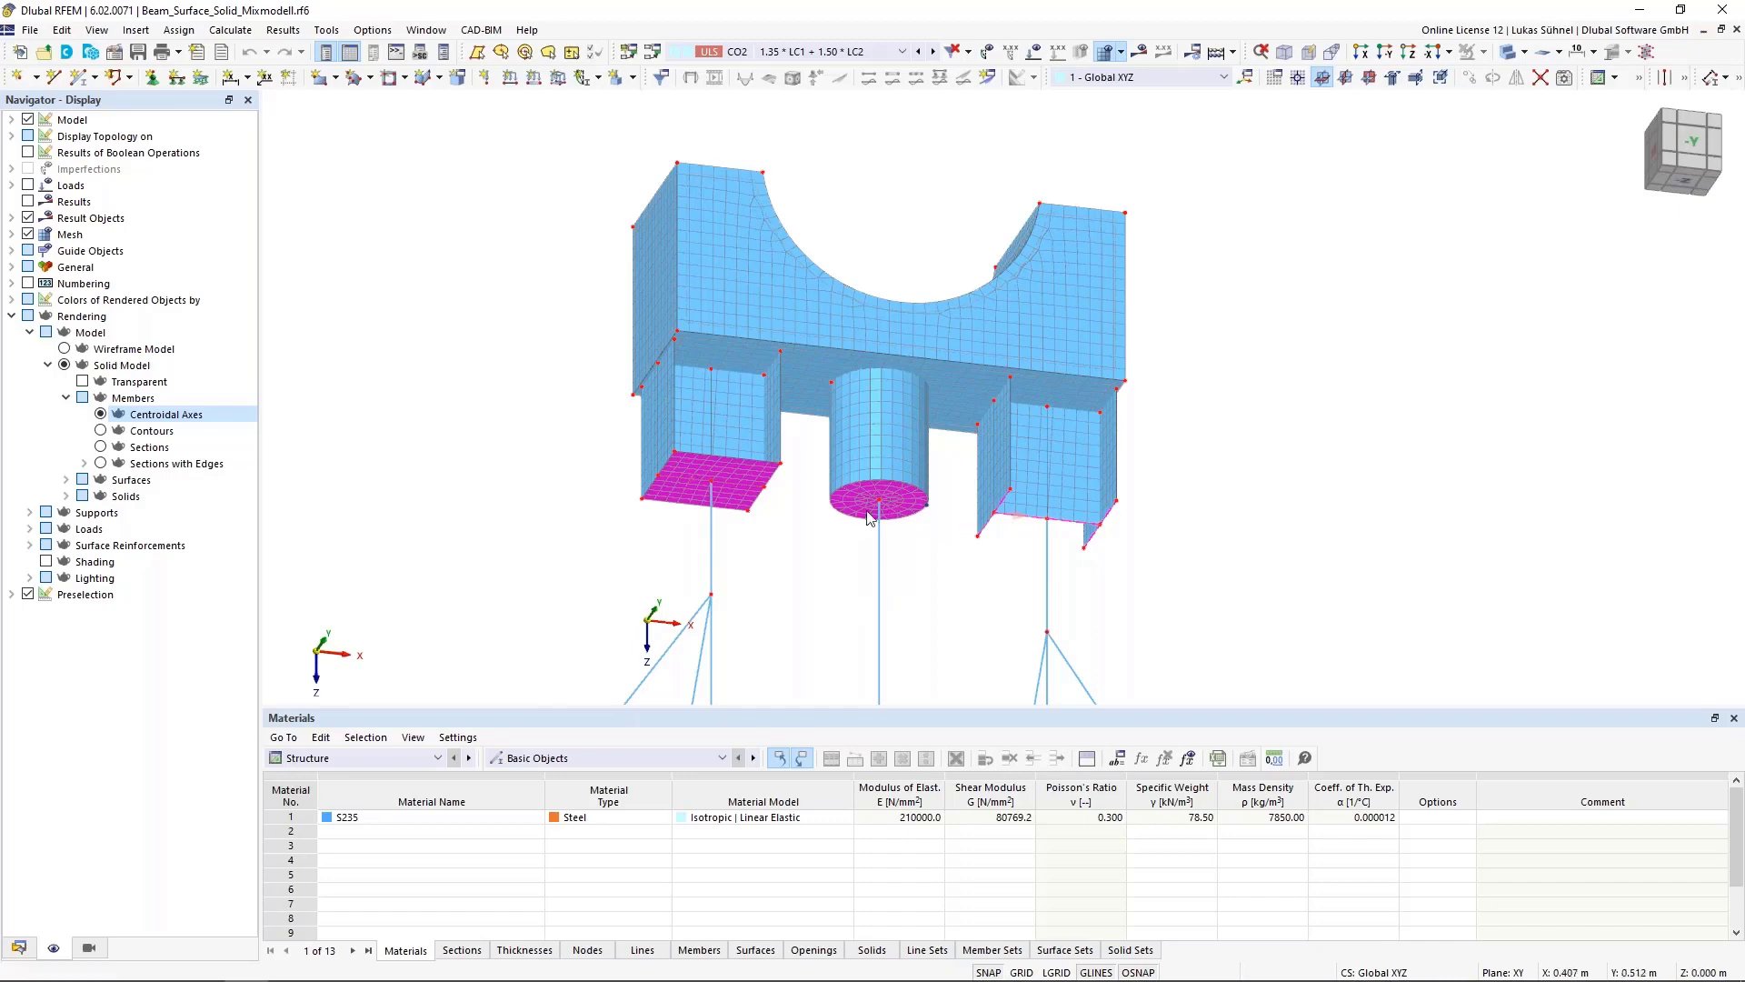
{"action": "middle_click_drag", "start_coordinate": [828, 511], "coordinate": [828, 585]}
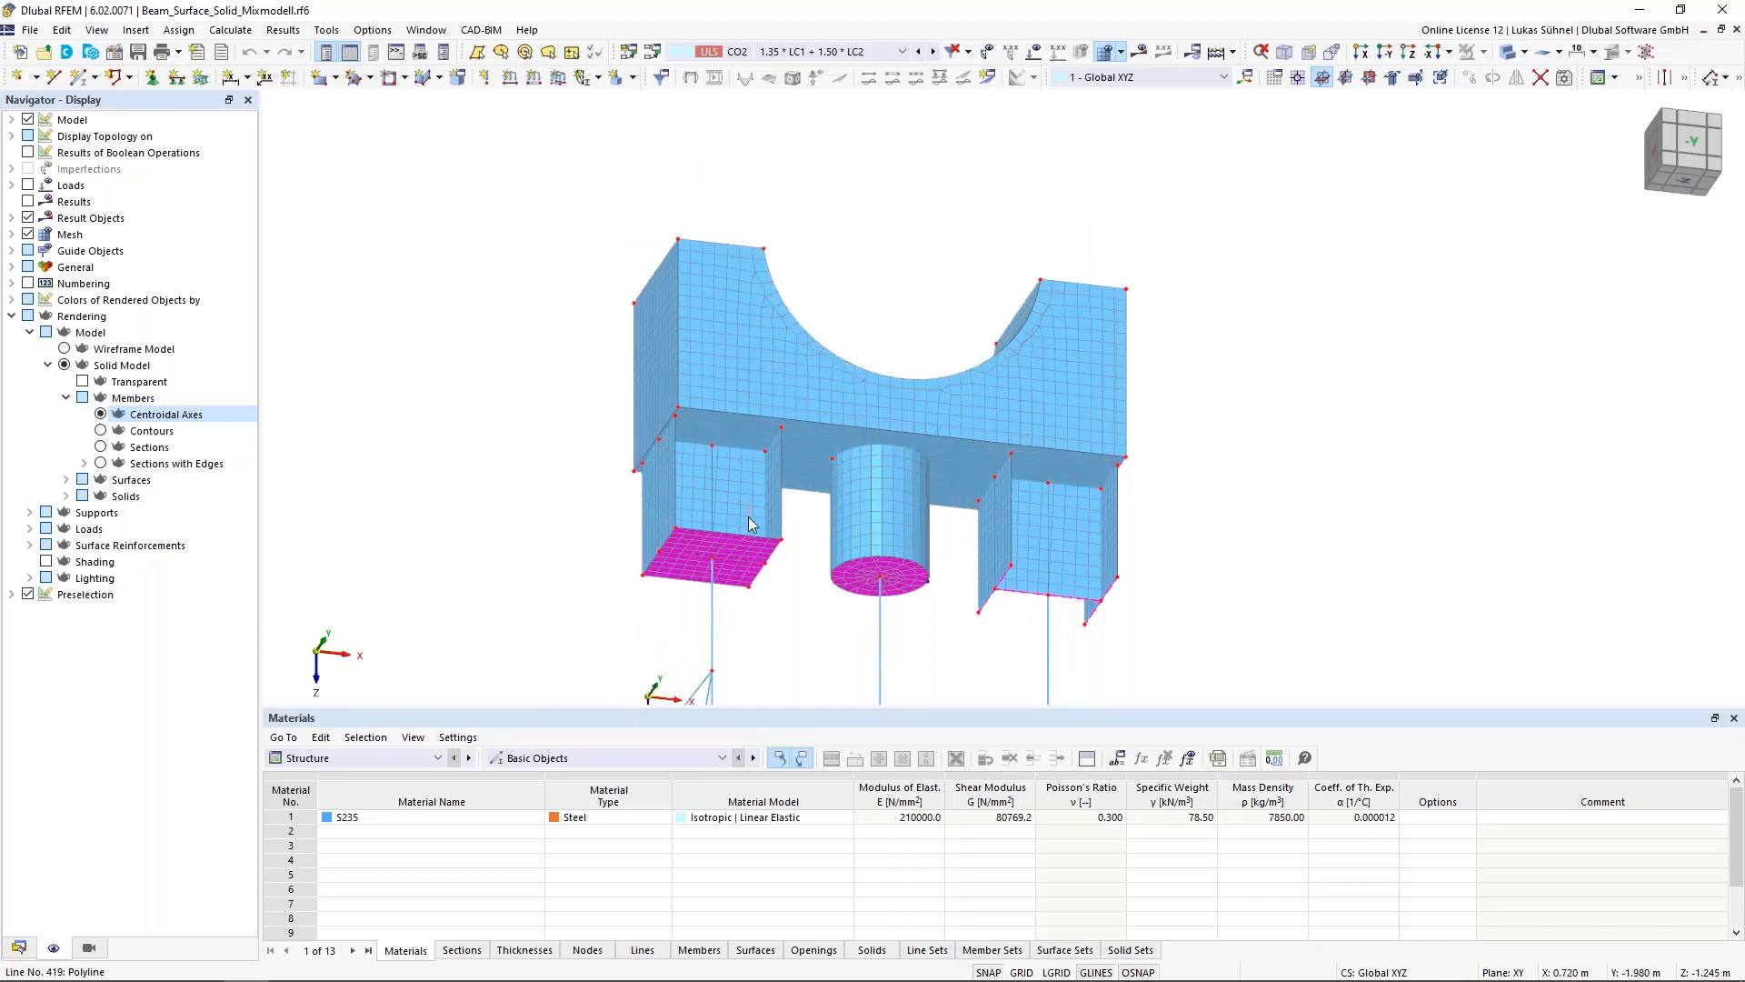
{"action": "scroll", "coordinate": [691, 411], "scroll_direction": "up", "scroll_amount": 3}
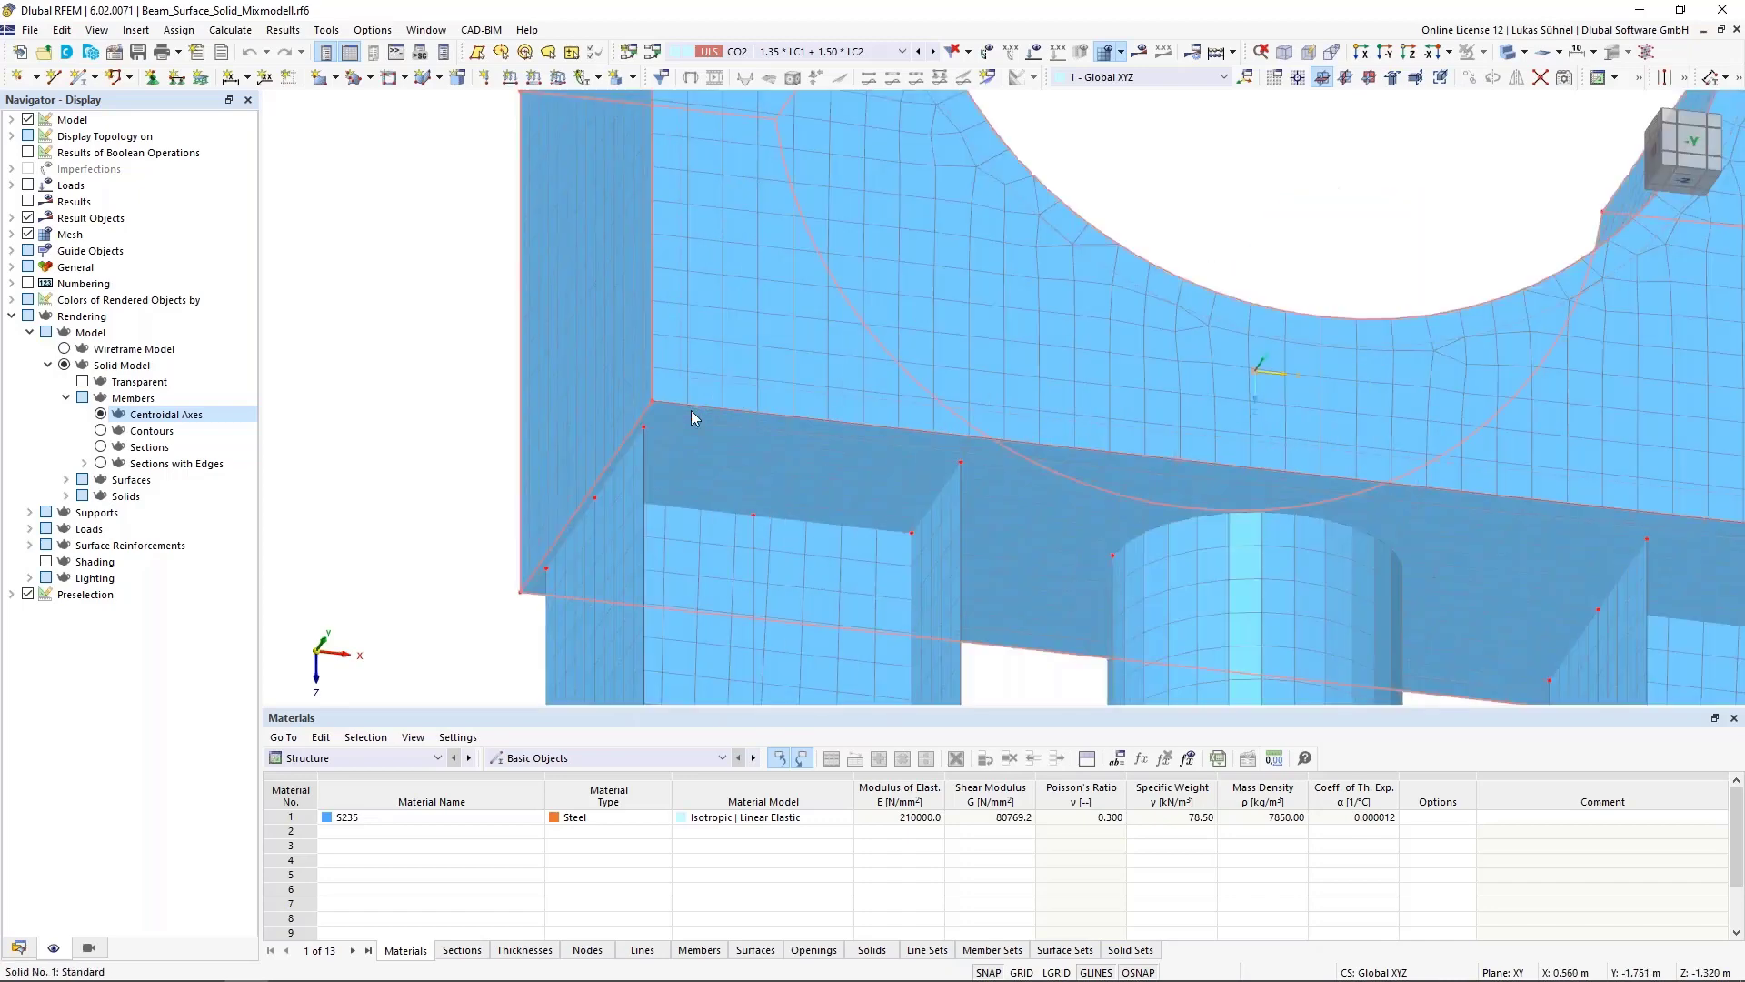
{"action": "scroll", "coordinate": [631, 494], "scroll_direction": "down", "scroll_amount": 1}
{"action": "mouse_move", "coordinate": [625, 495]}
{"action": "middle_mouse_down", "text": "ctrl"}
{"action": "mouse_move", "coordinate": [597, 572]}
{"action": "mouse_move", "coordinate": [642, 494]}
{"action": "middle_mouse_up", "text": "ctrl"}
{"action": "scroll", "coordinate": [574, 528], "scroll_direction": "up", "scroll_amount": 2}
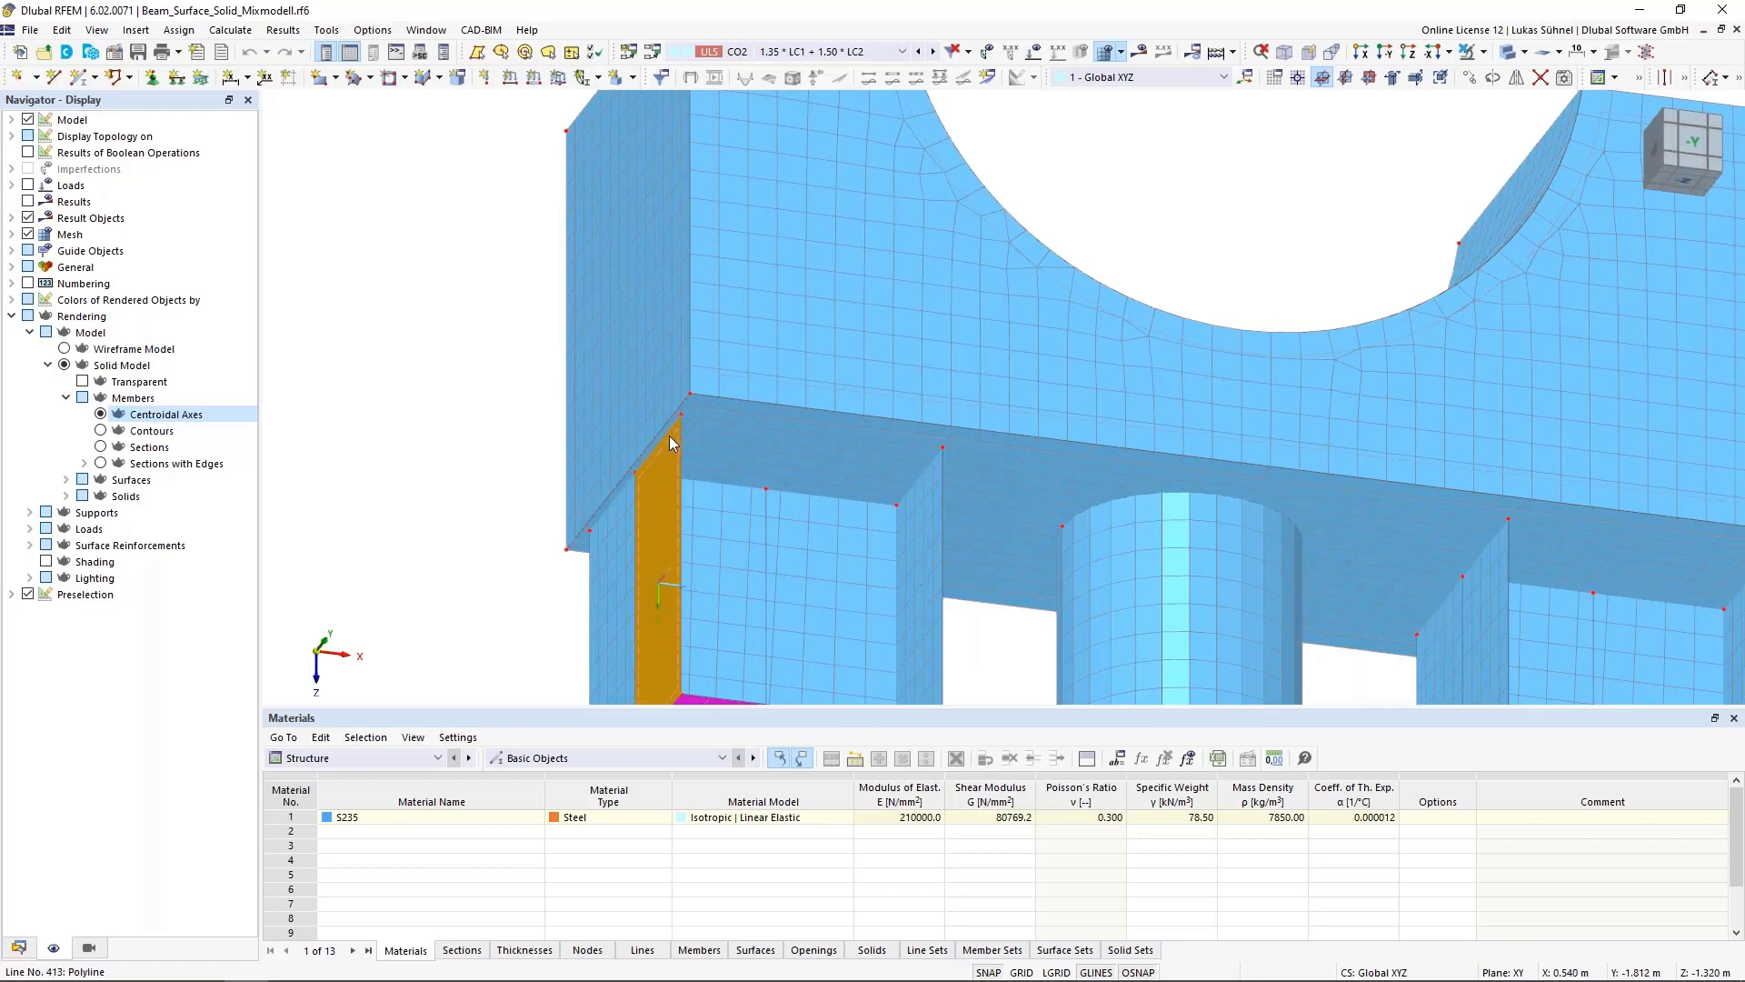
{"action": "scroll", "coordinate": [675, 433], "scroll_direction": "up", "scroll_amount": 3}
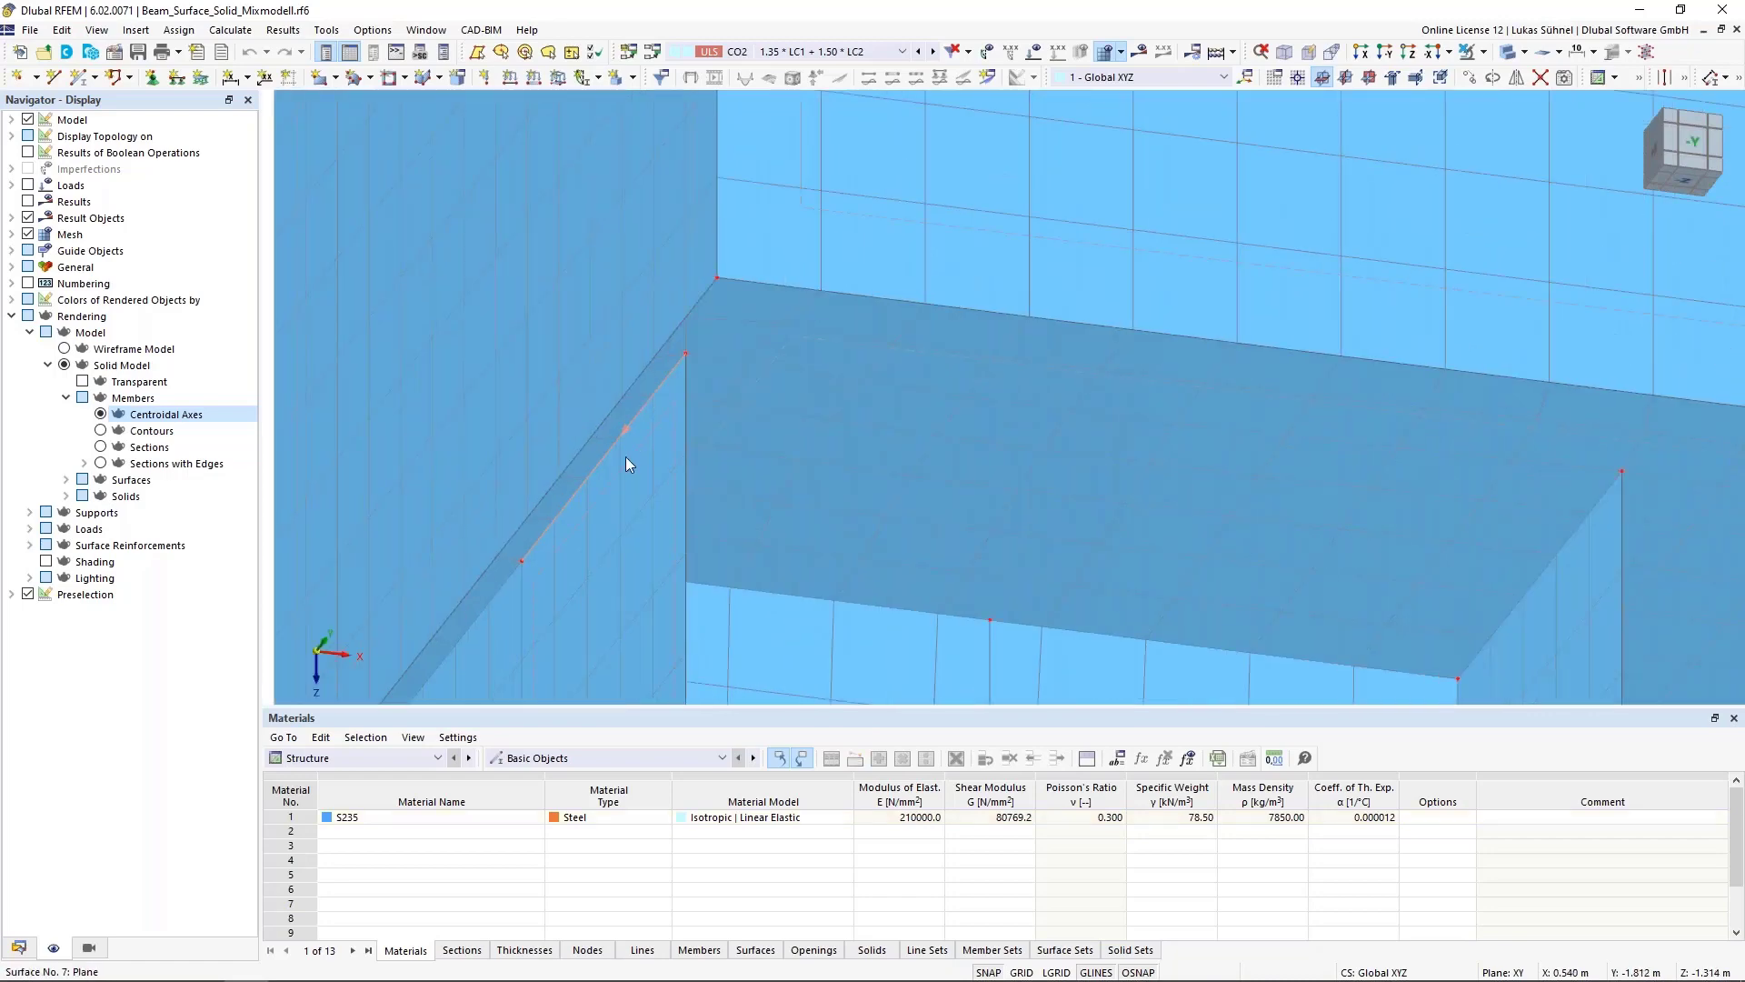
{"action": "scroll", "coordinate": [582, 502], "scroll_direction": "down", "scroll_amount": 1}
{"action": "scroll", "coordinate": [499, 578], "scroll_direction": "down", "scroll_amount": 2}
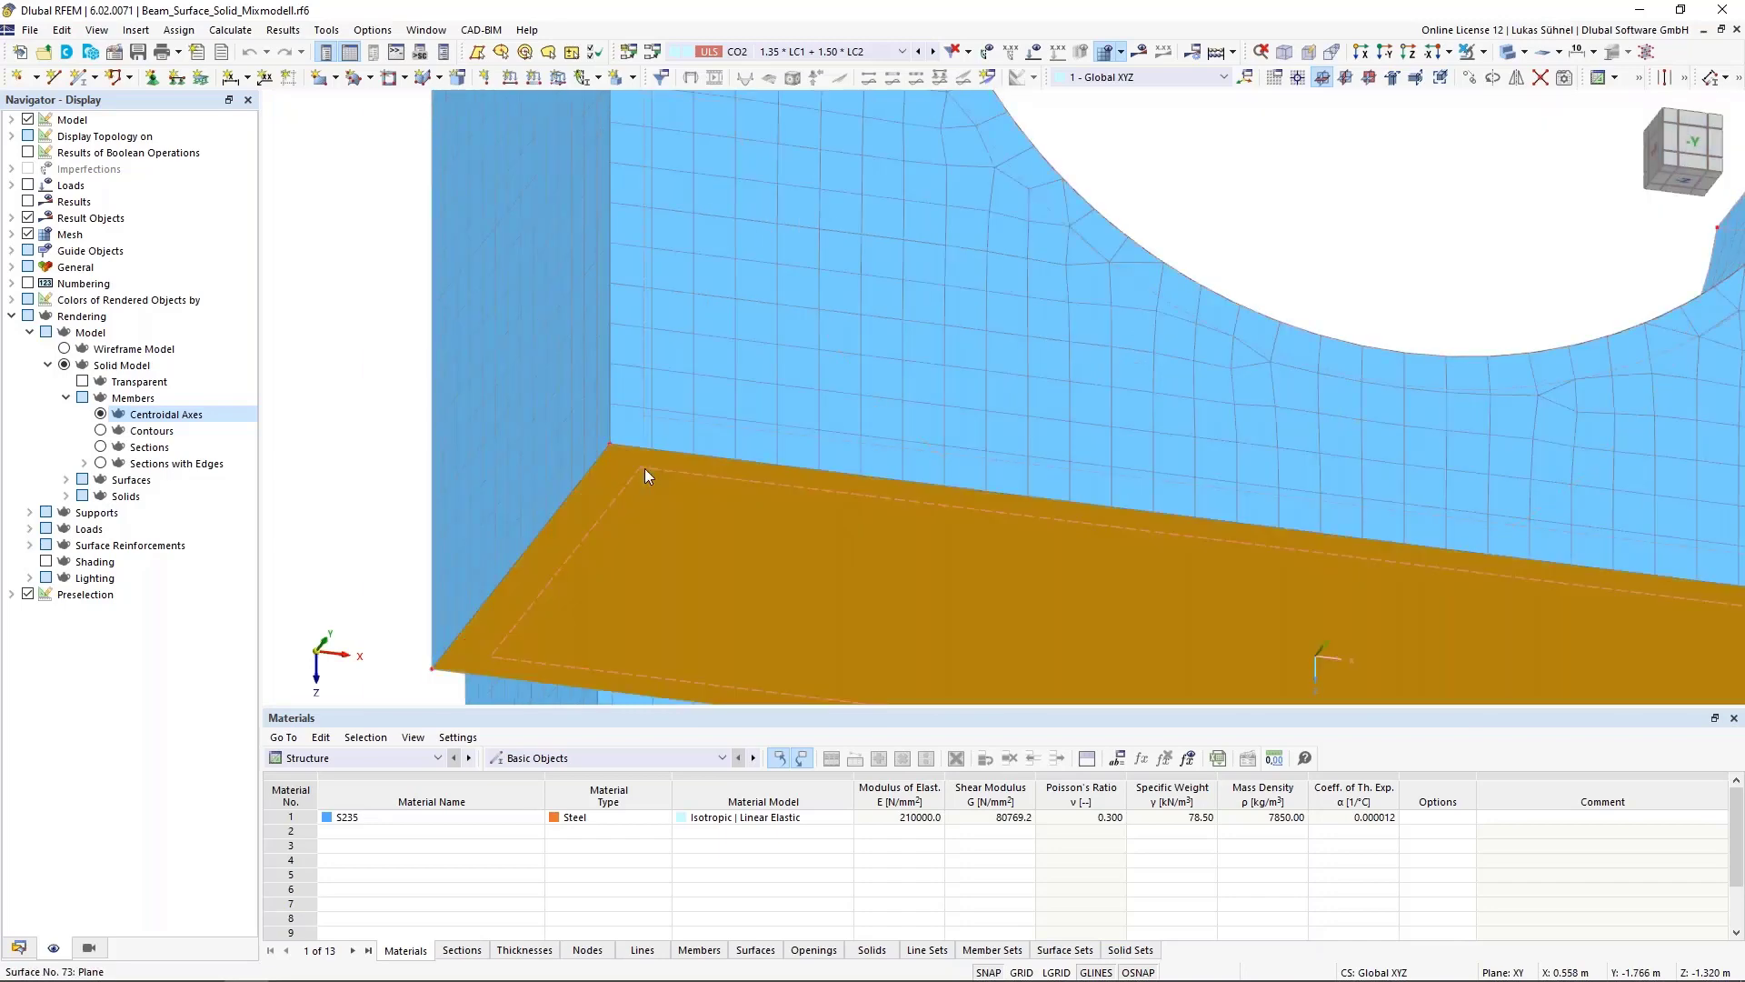
{"action": "scroll", "coordinate": [608, 478], "scroll_direction": "down", "scroll_amount": 2}
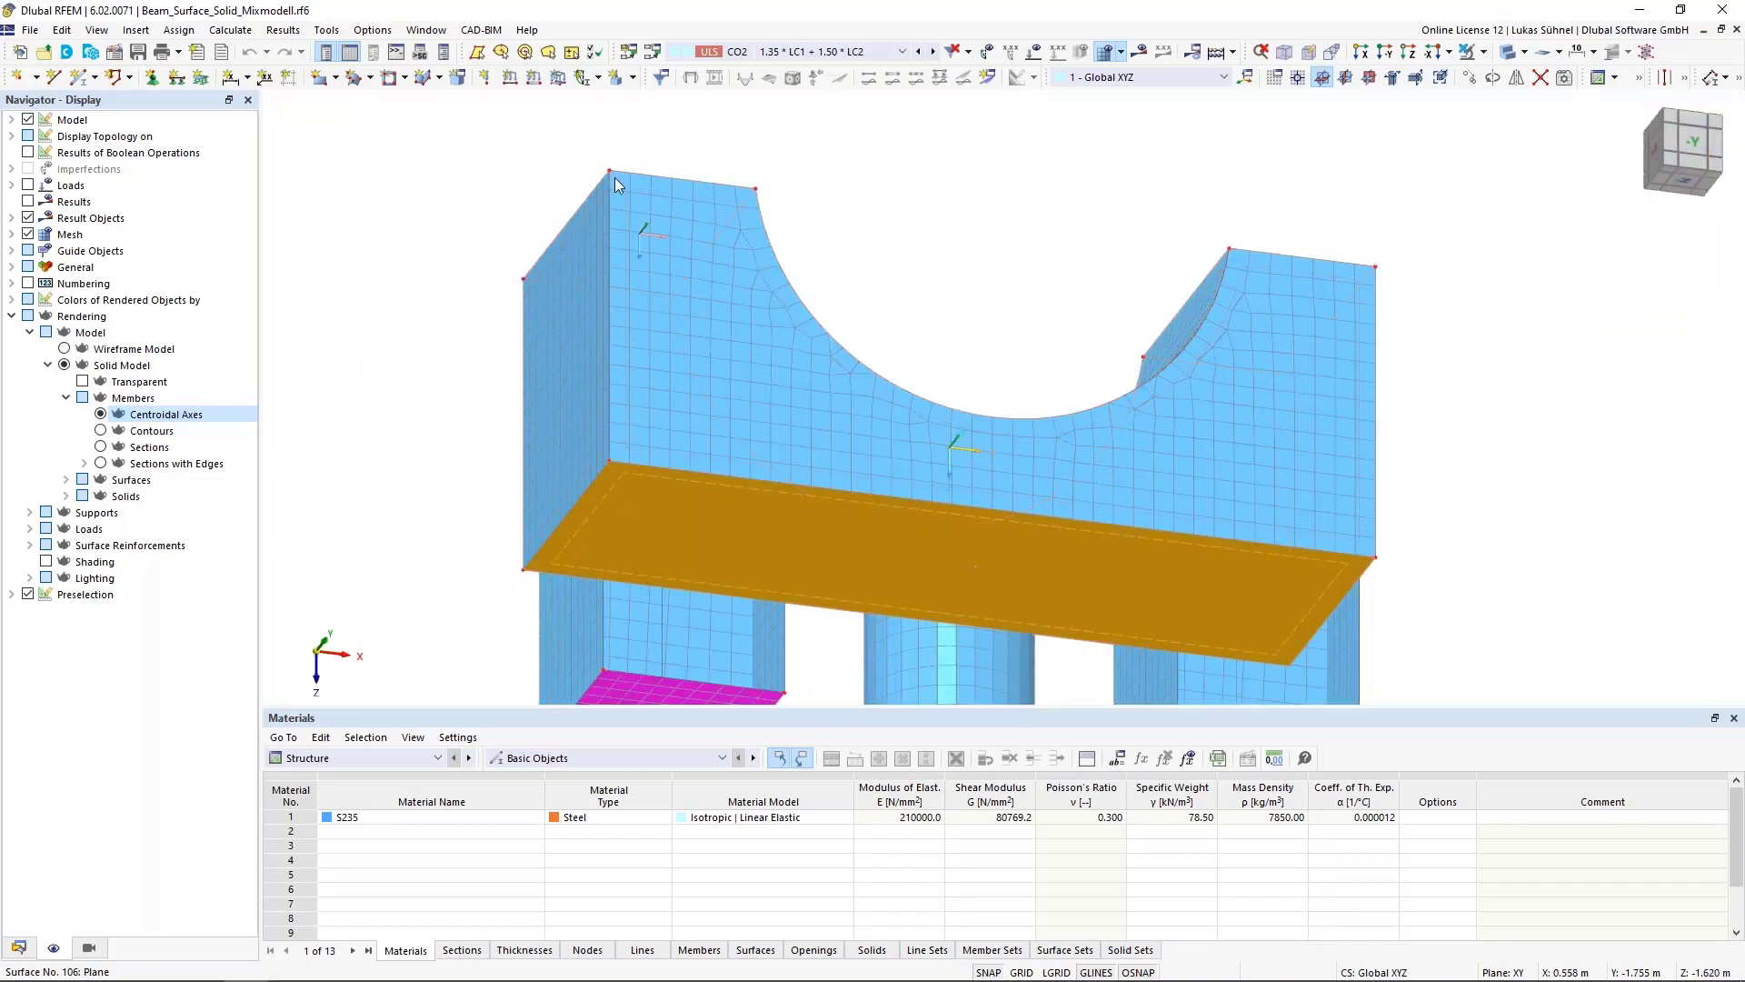
Open the top plate surface's properties, review its integrated objects, and cancel
{"action": "left_click", "coordinate": [487, 454]}
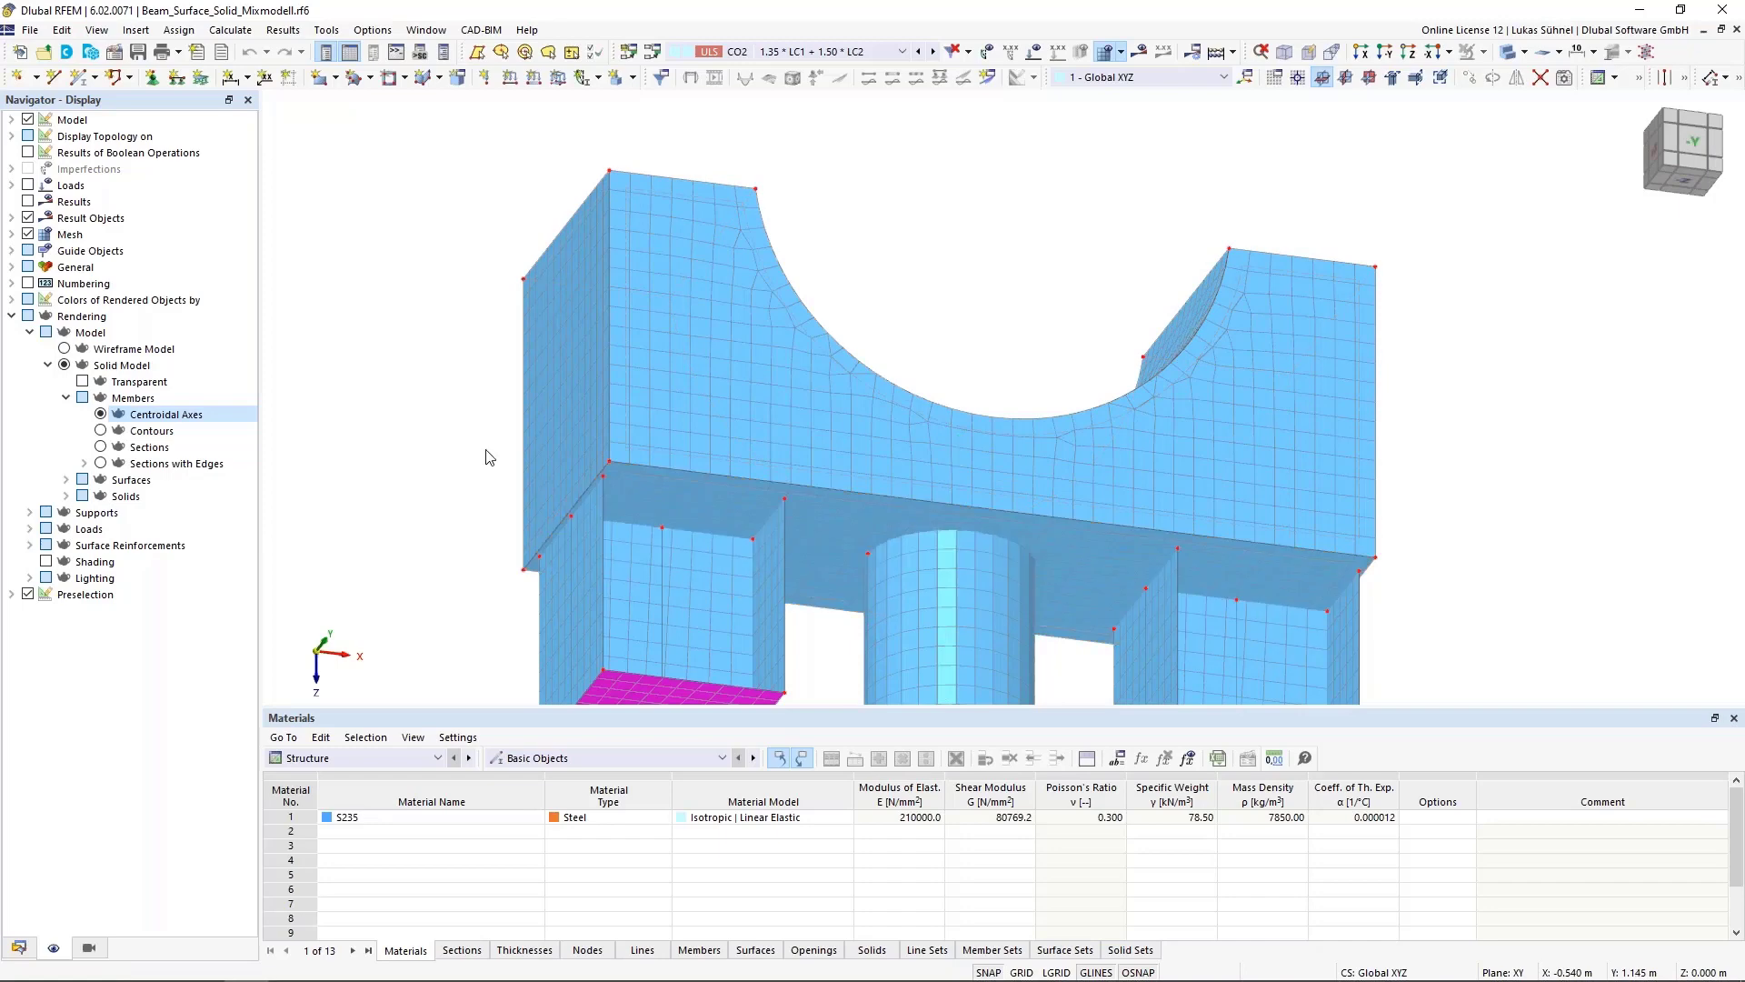
{"action": "double_click", "coordinate": [621, 478]}
{"action": "left_click", "coordinate": [476, 204]}
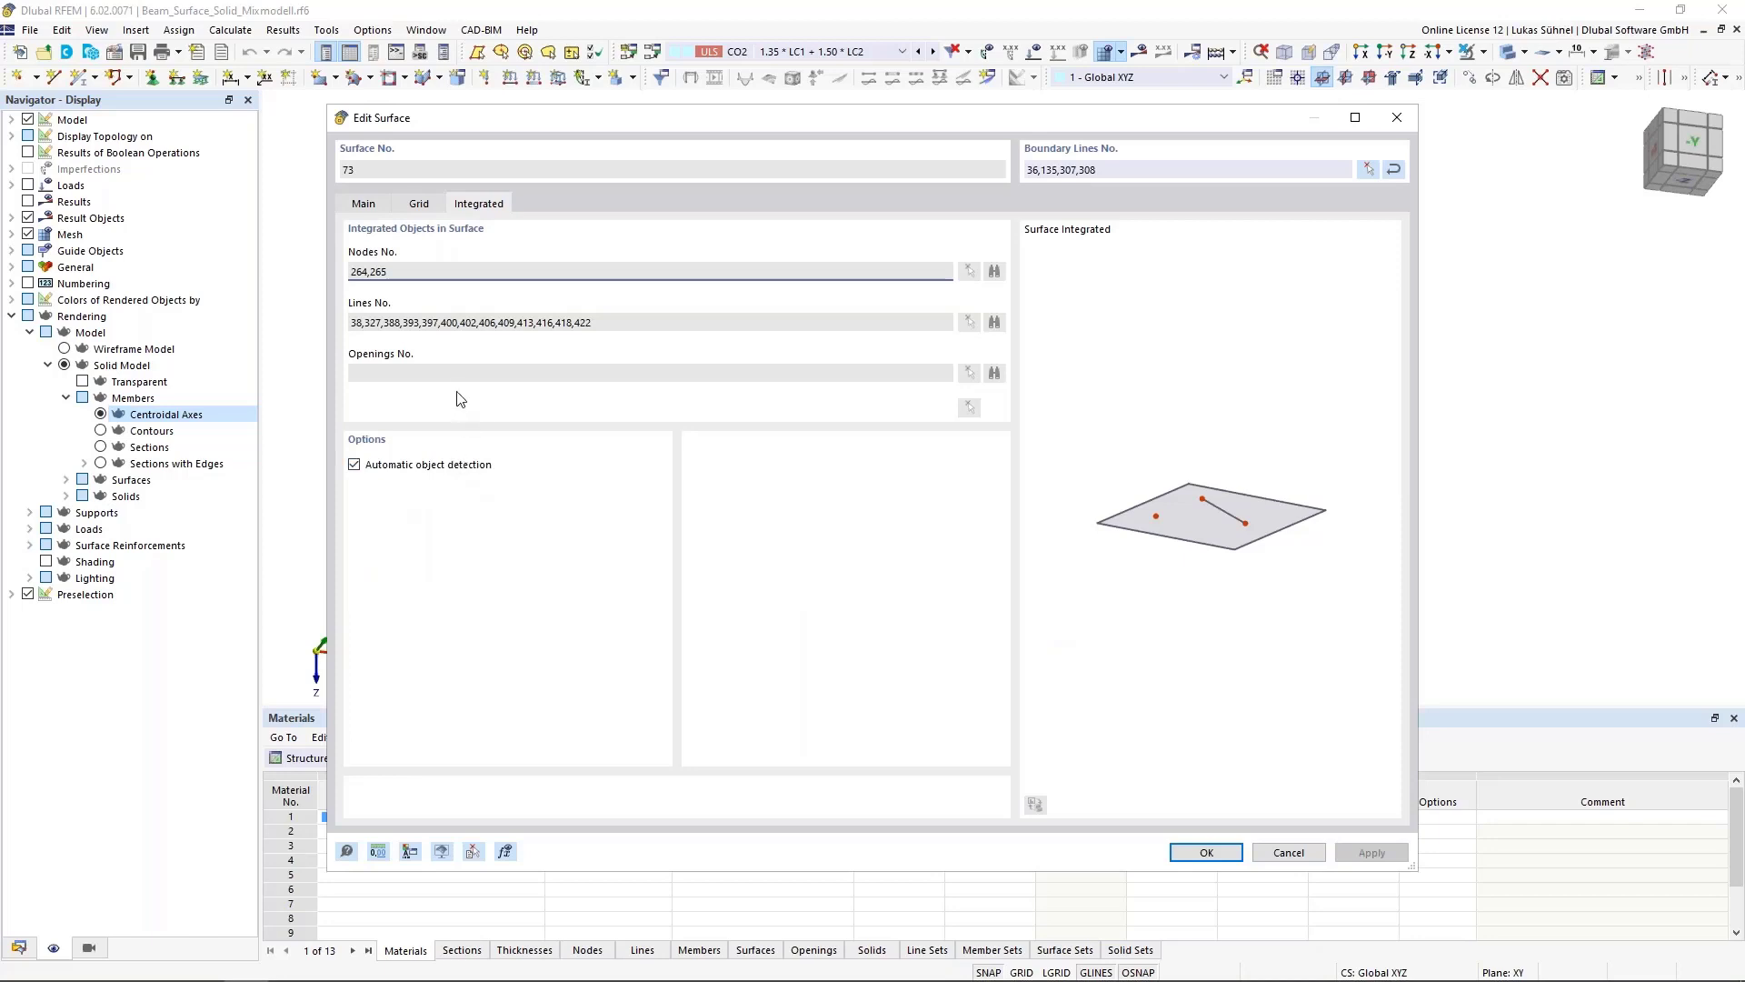
{"action": "left_click", "coordinate": [1289, 851]}
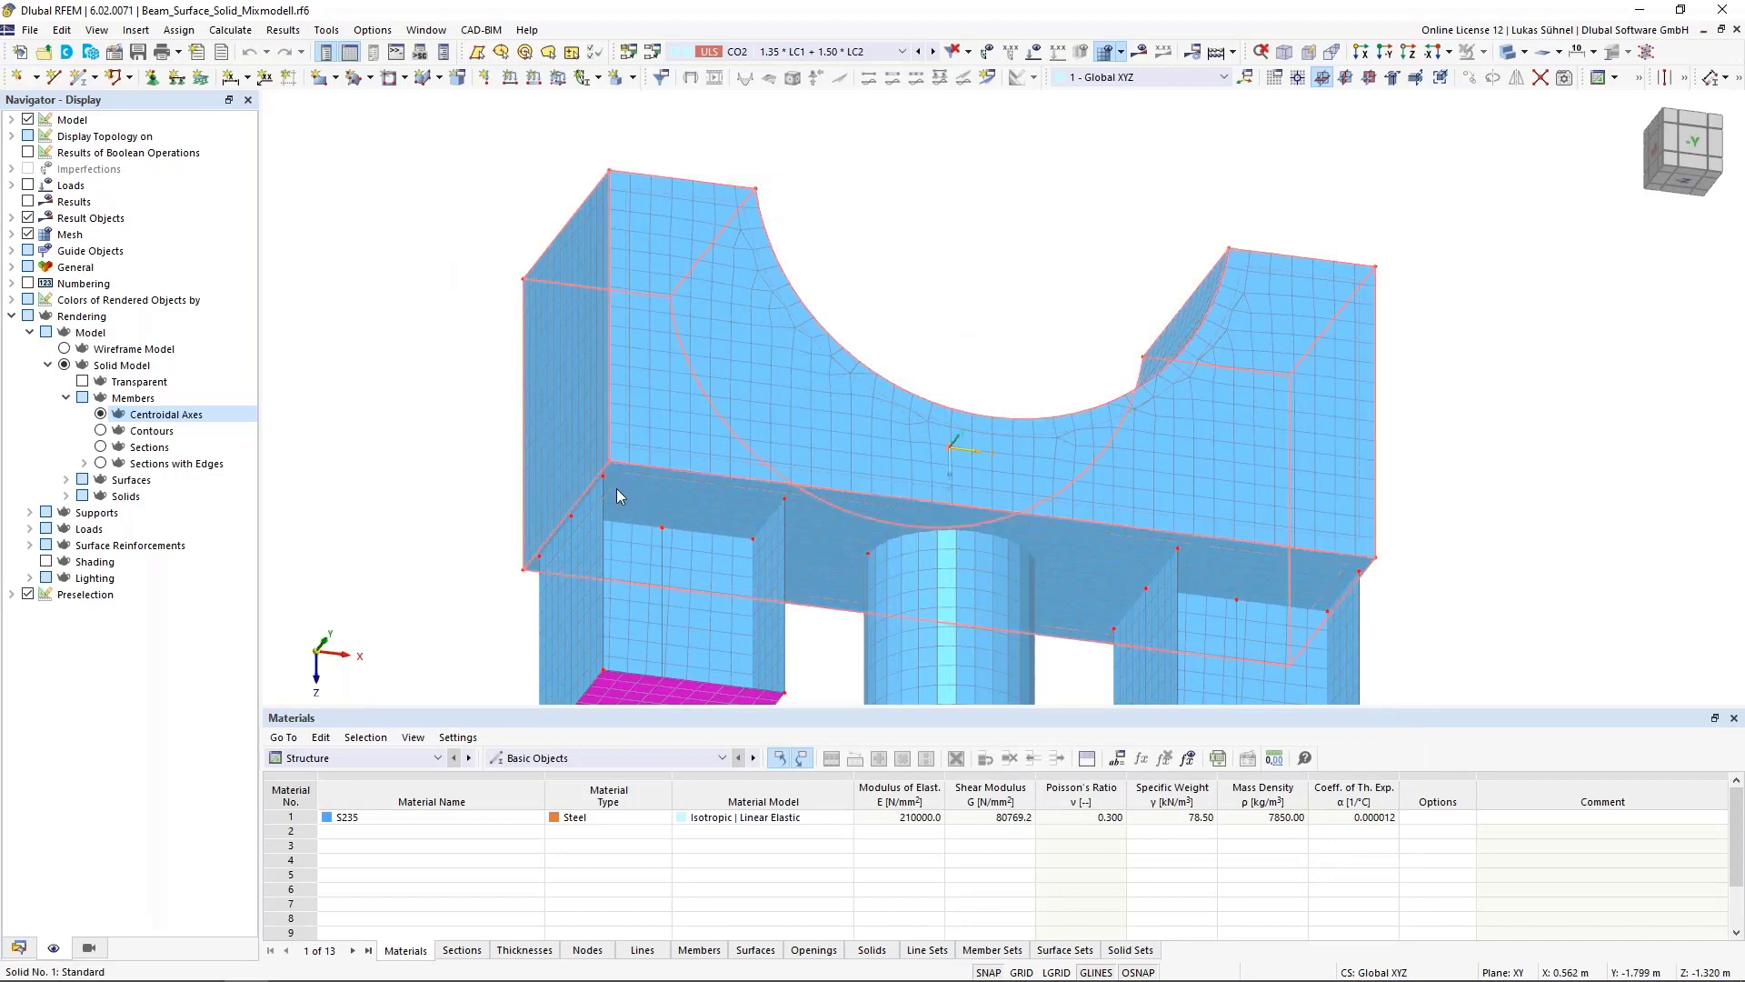
Examine the edges where the wall surfaces connect to the solid block
{"action": "scroll", "coordinate": [589, 484], "scroll_direction": "up", "scroll_amount": 3}
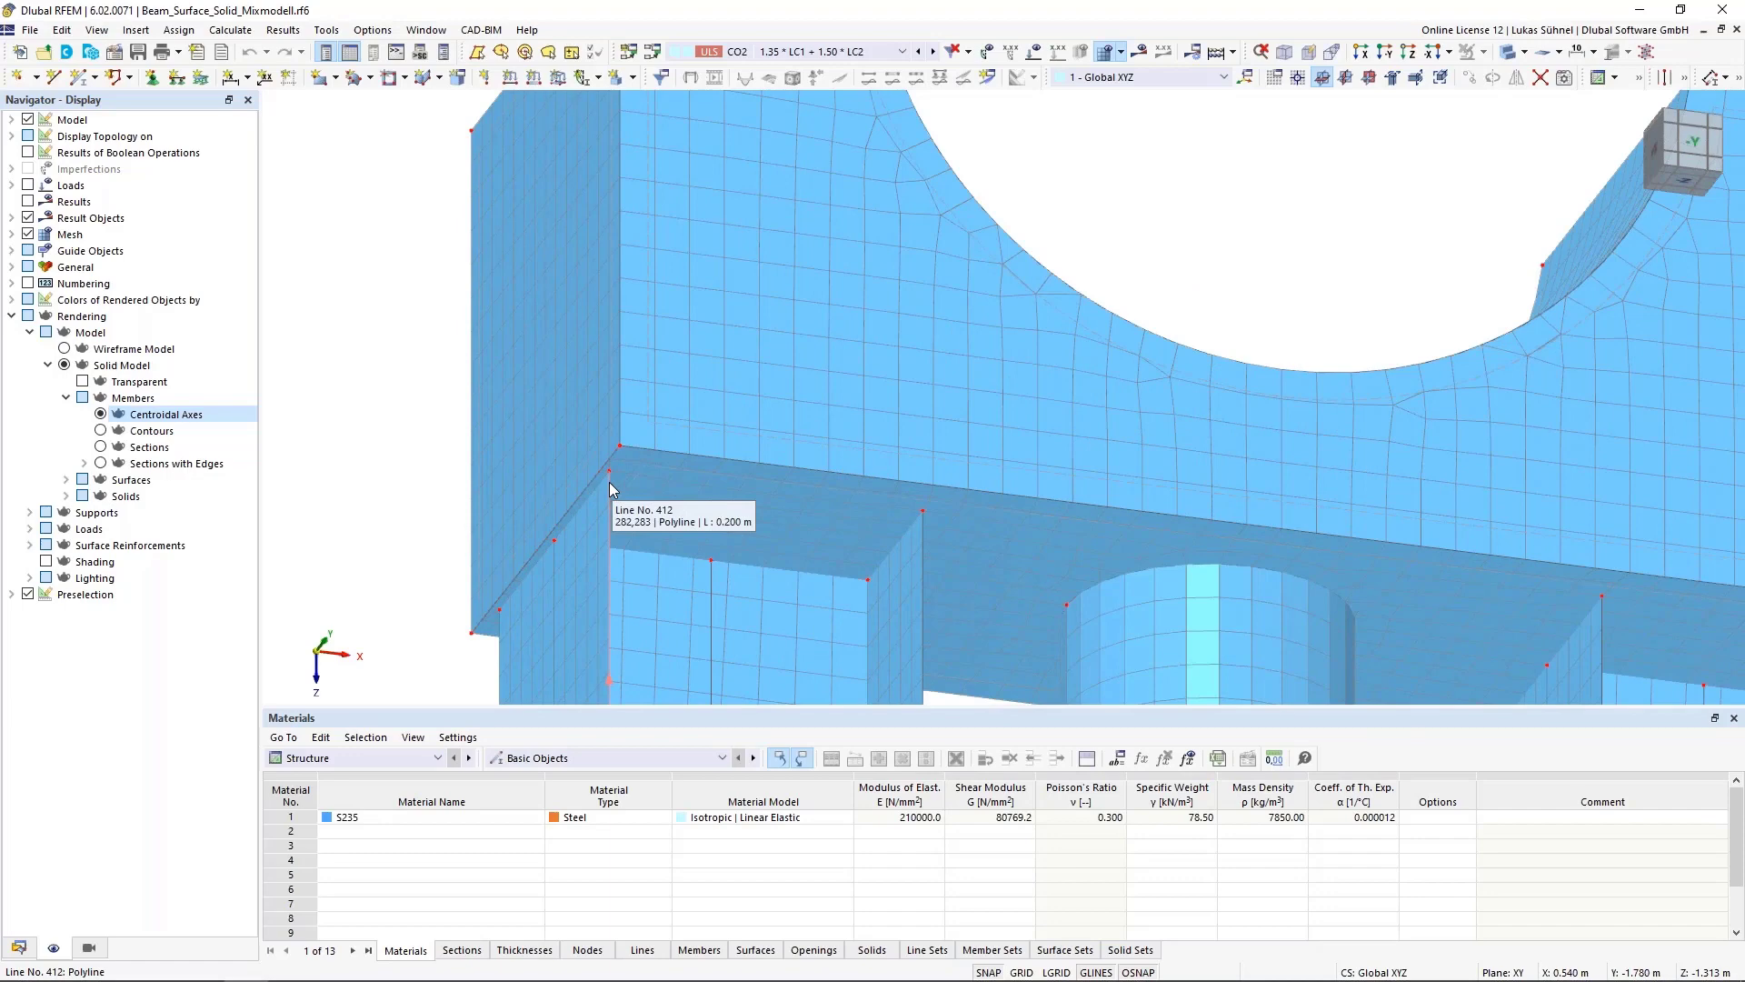
{"action": "scroll", "coordinate": [609, 482], "scroll_direction": "up", "scroll_amount": 3}
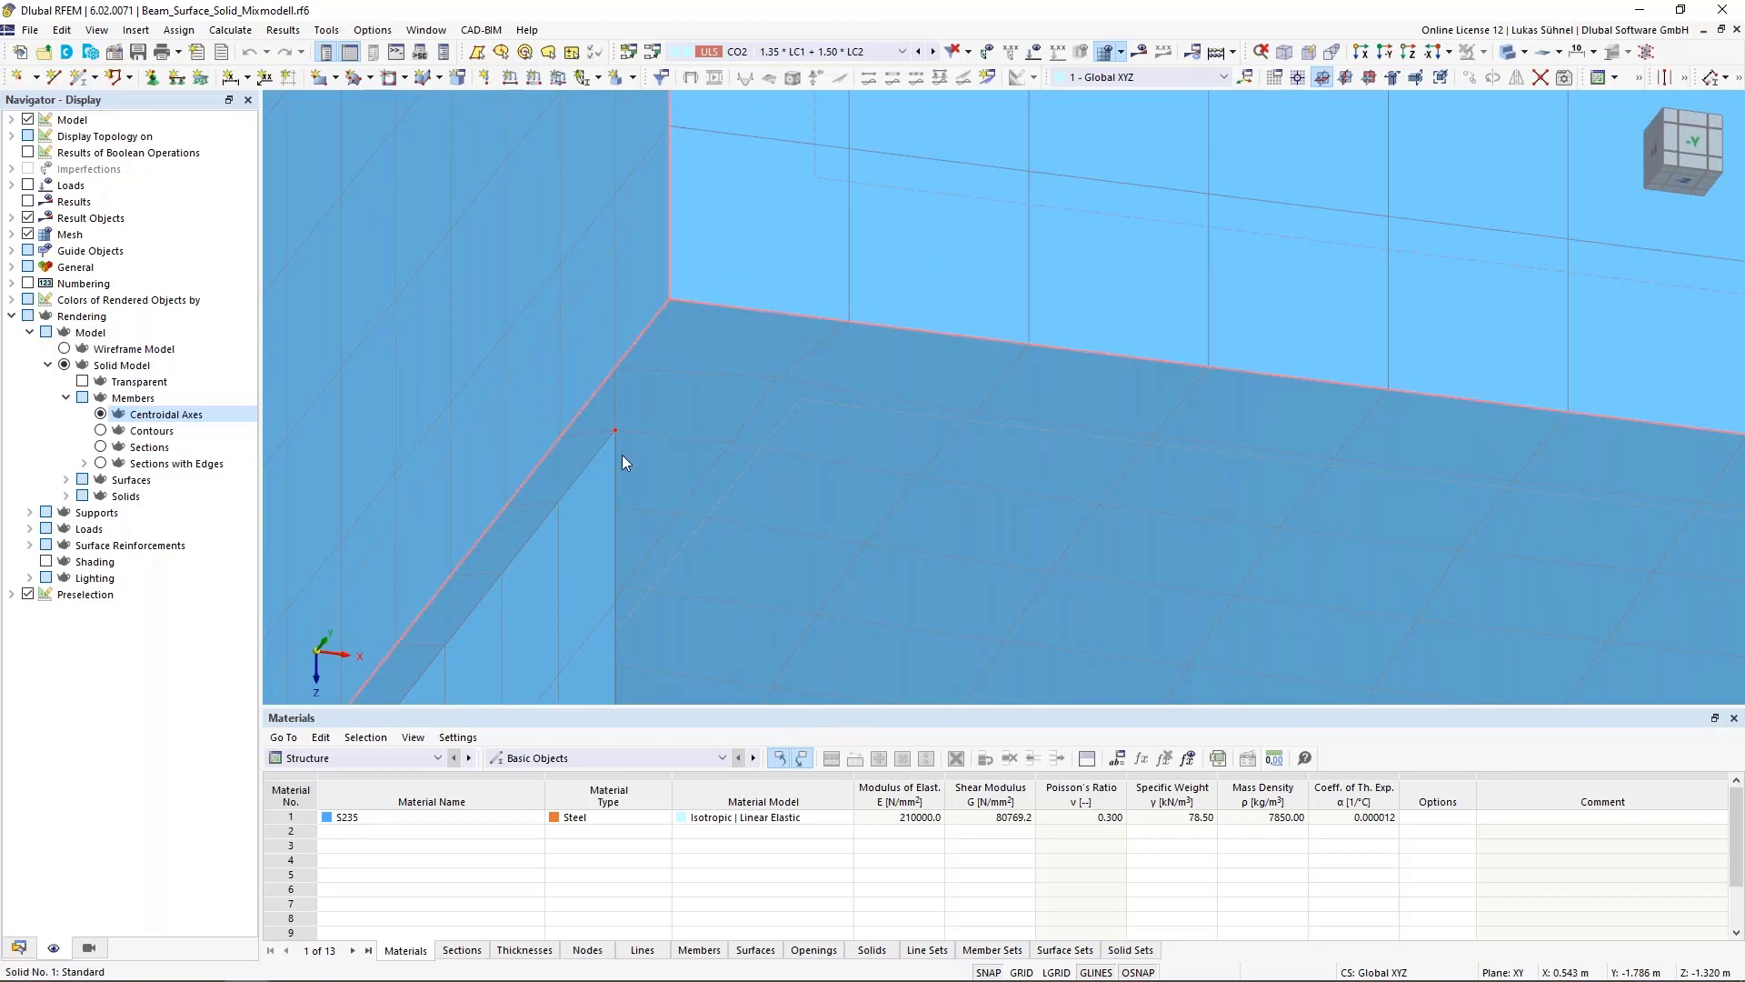
{"action": "scroll", "coordinate": [600, 438], "scroll_direction": "down", "scroll_amount": 3}
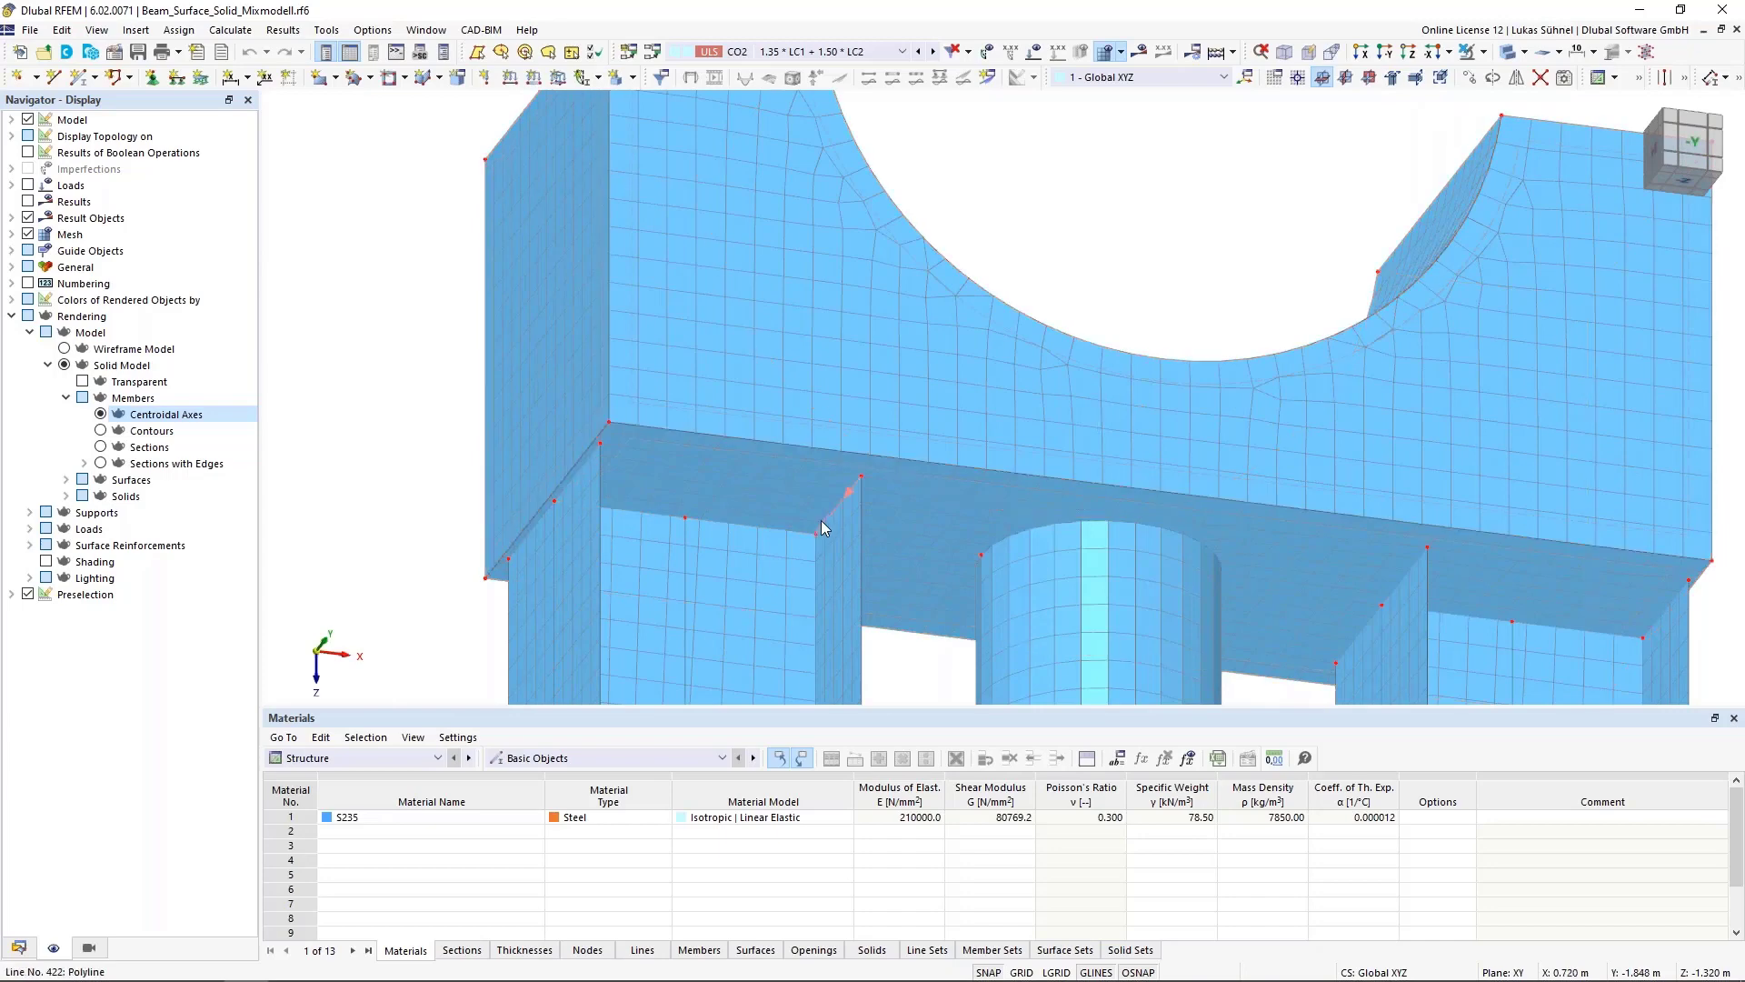
{"action": "scroll", "coordinate": [704, 586], "scroll_direction": "down", "scroll_amount": 3}
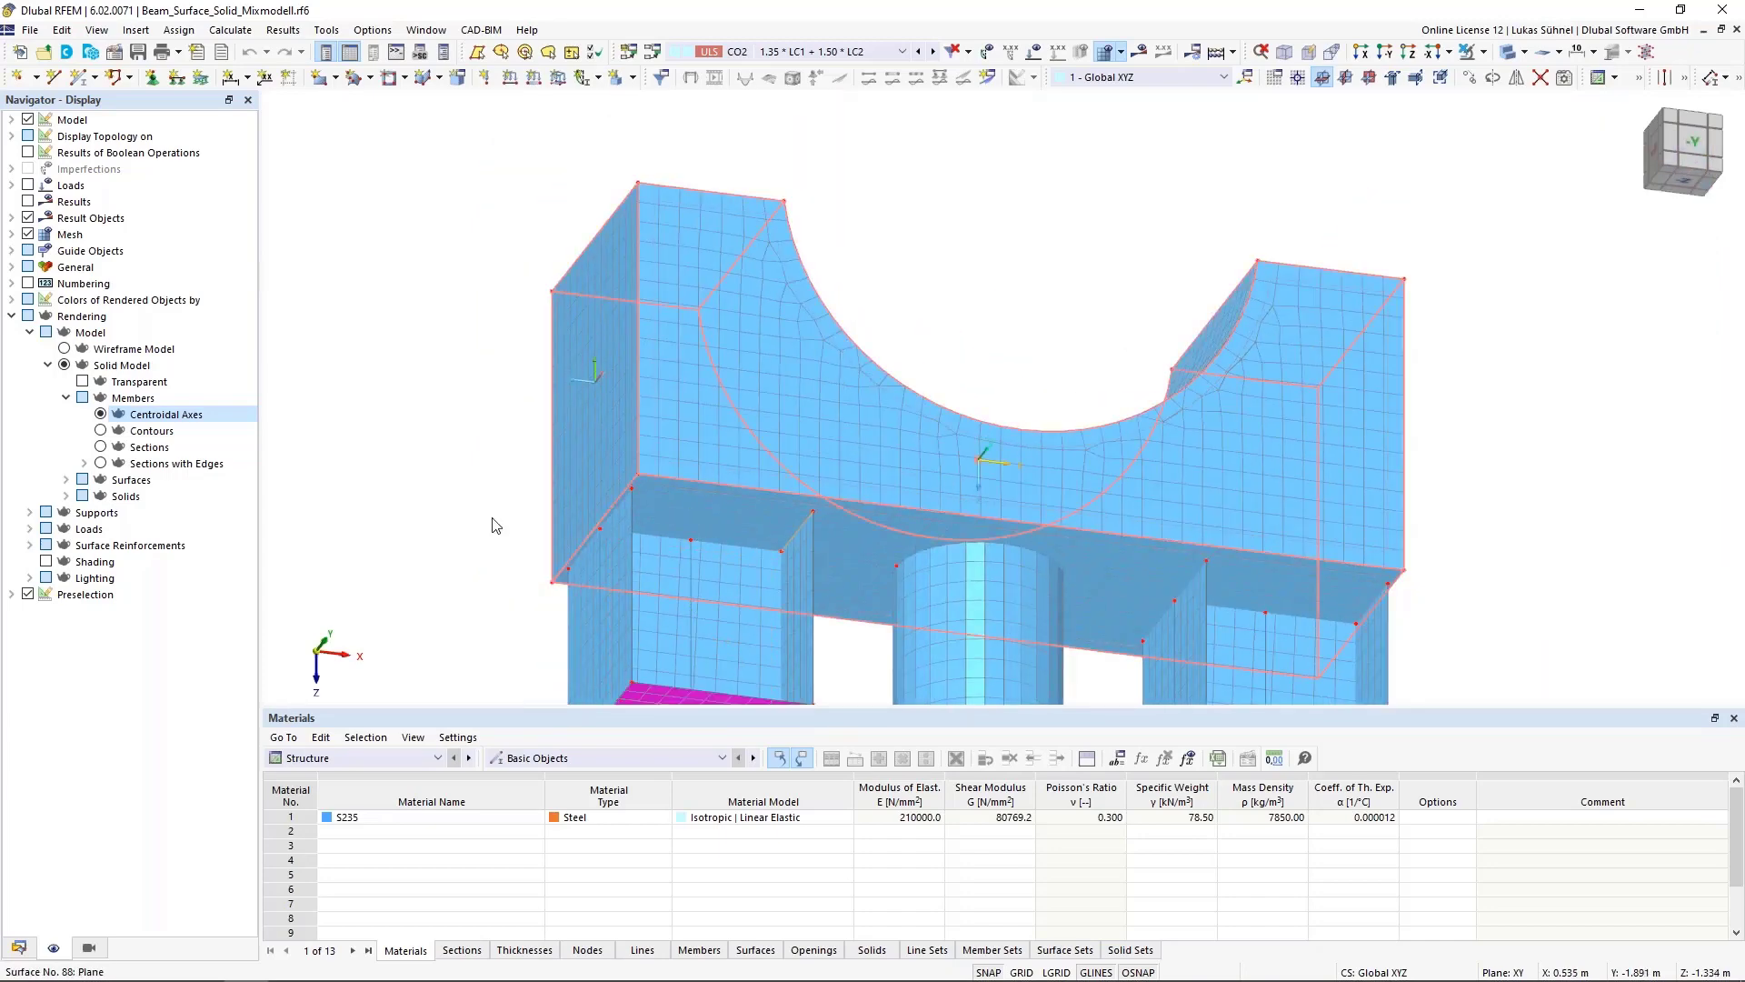
{"action": "scroll", "coordinate": [402, 528], "scroll_direction": "down", "scroll_amount": 4}
{"action": "middle_click_drag", "start_coordinate": [408, 487], "coordinate": [433, 551]}
{"action": "scroll", "coordinate": [432, 550], "scroll_direction": "down", "scroll_amount": 2}
{"action": "middle_click_drag", "start_coordinate": [432, 546], "coordinate": [534, 421]}
Render members as sections and switch to load case LC1 Eigengewicht
{"action": "left_click", "coordinate": [103, 447]}
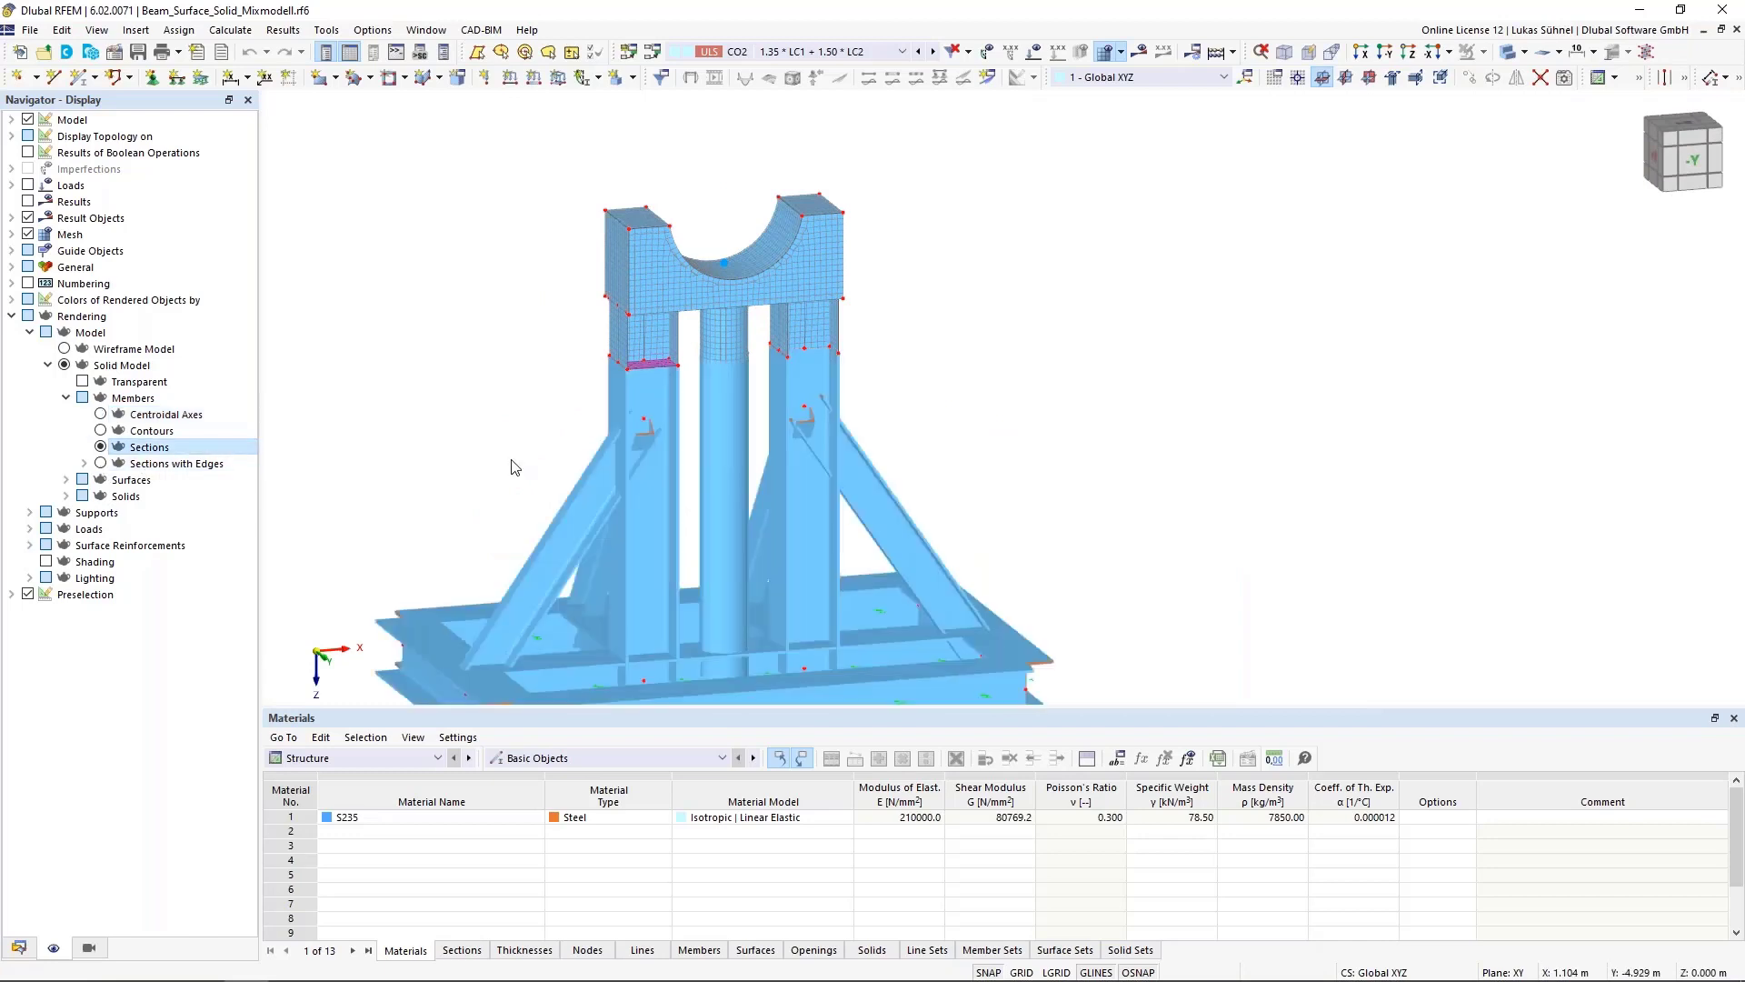
{"action": "scroll", "coordinate": [924, 517], "scroll_direction": "down", "scroll_amount": 2}
{"action": "left_click", "coordinate": [772, 52]}
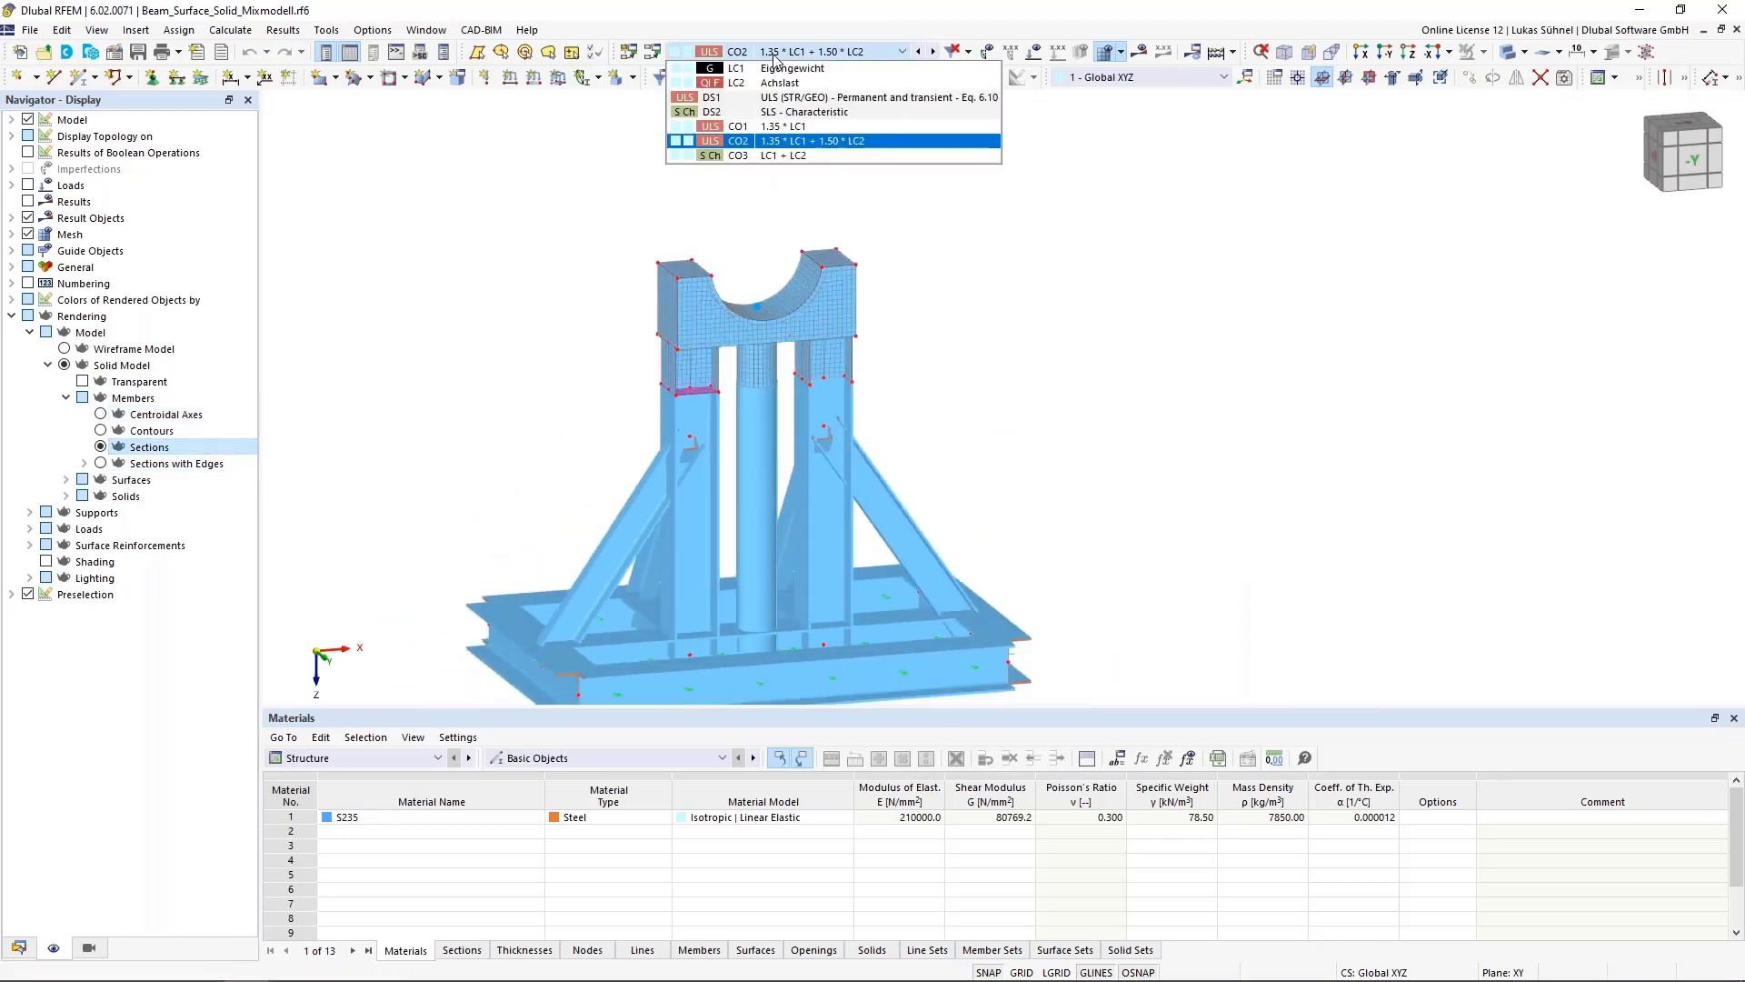
{"action": "left_click", "coordinate": [780, 68]}
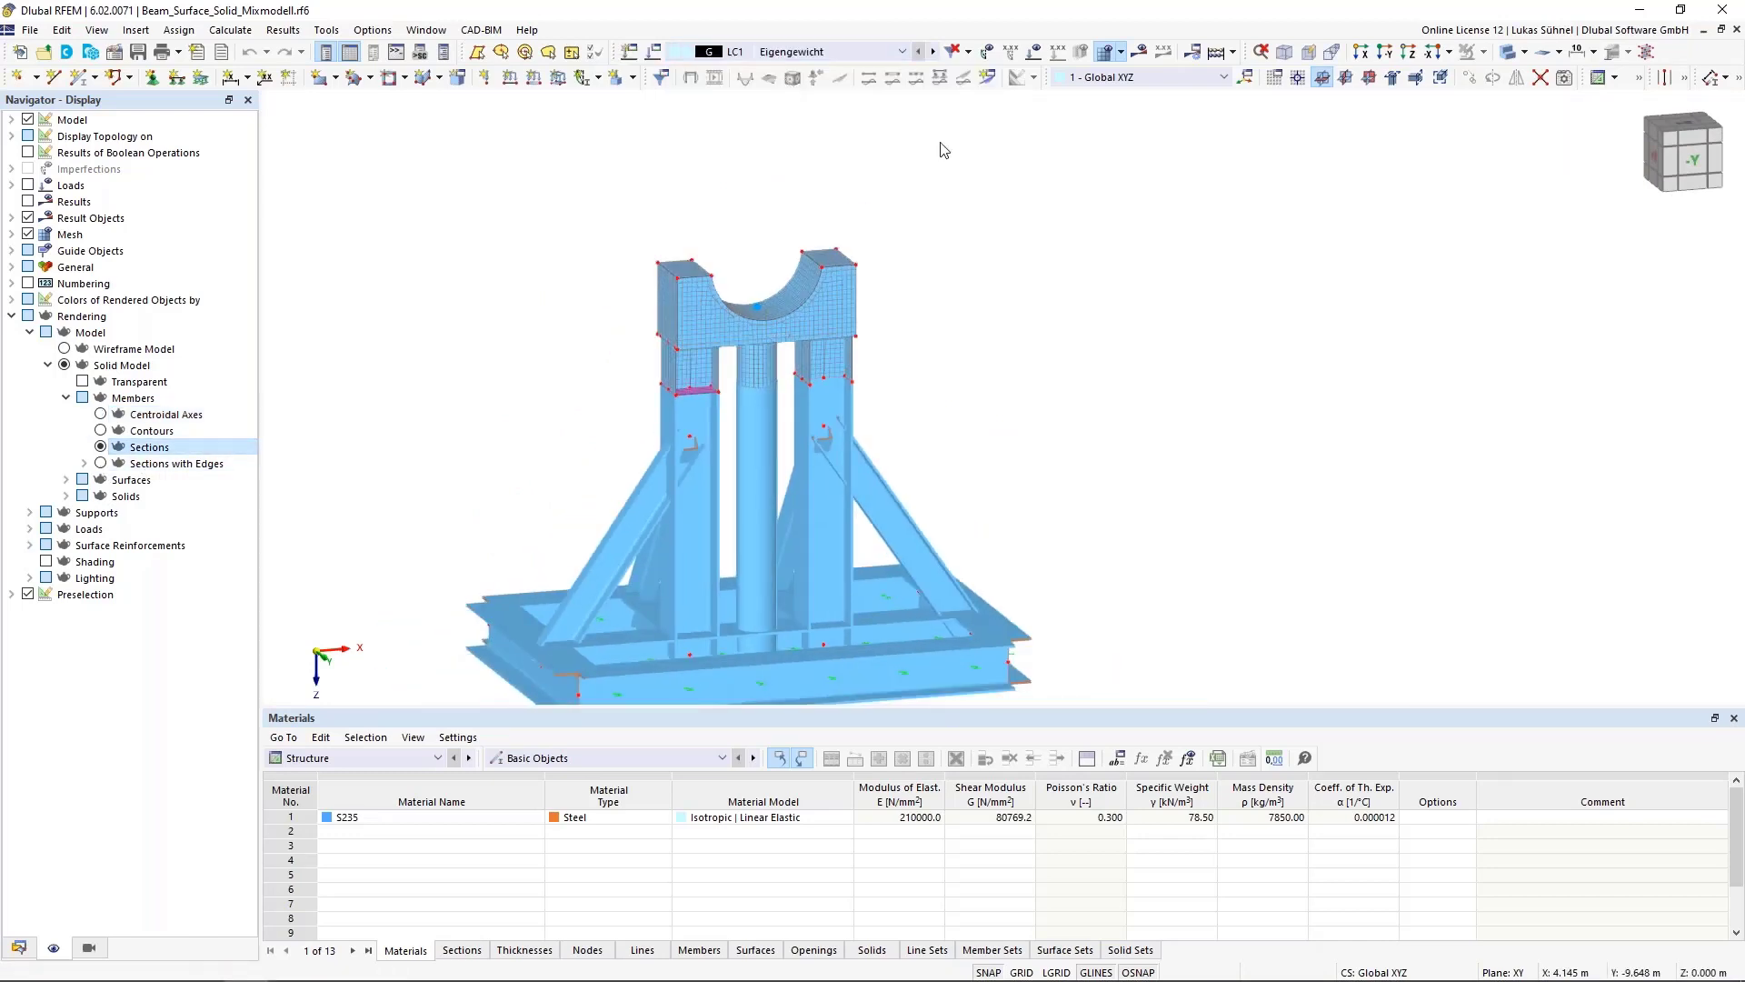
Switch to load case LC2 Achslast and display its loads
{"action": "left_click", "coordinate": [934, 59]}
{"action": "middle_click_drag", "start_coordinate": [942, 180], "coordinate": [947, 293]}
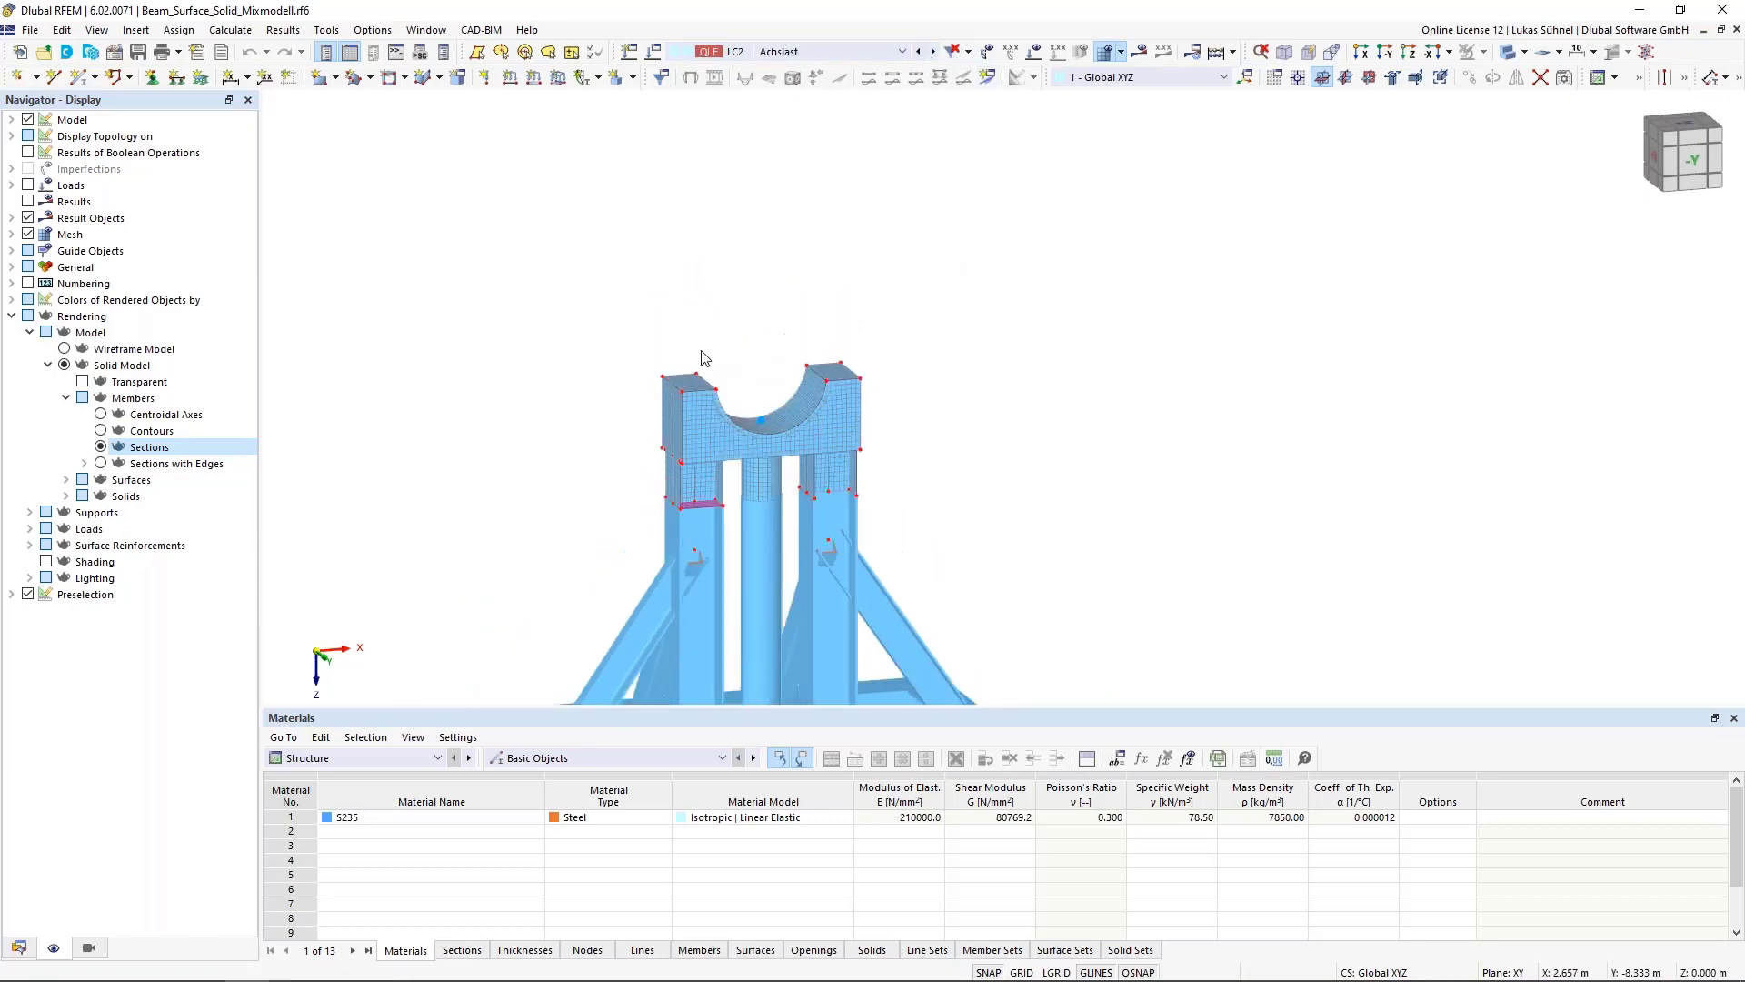
{"action": "left_click", "coordinate": [1033, 54]}
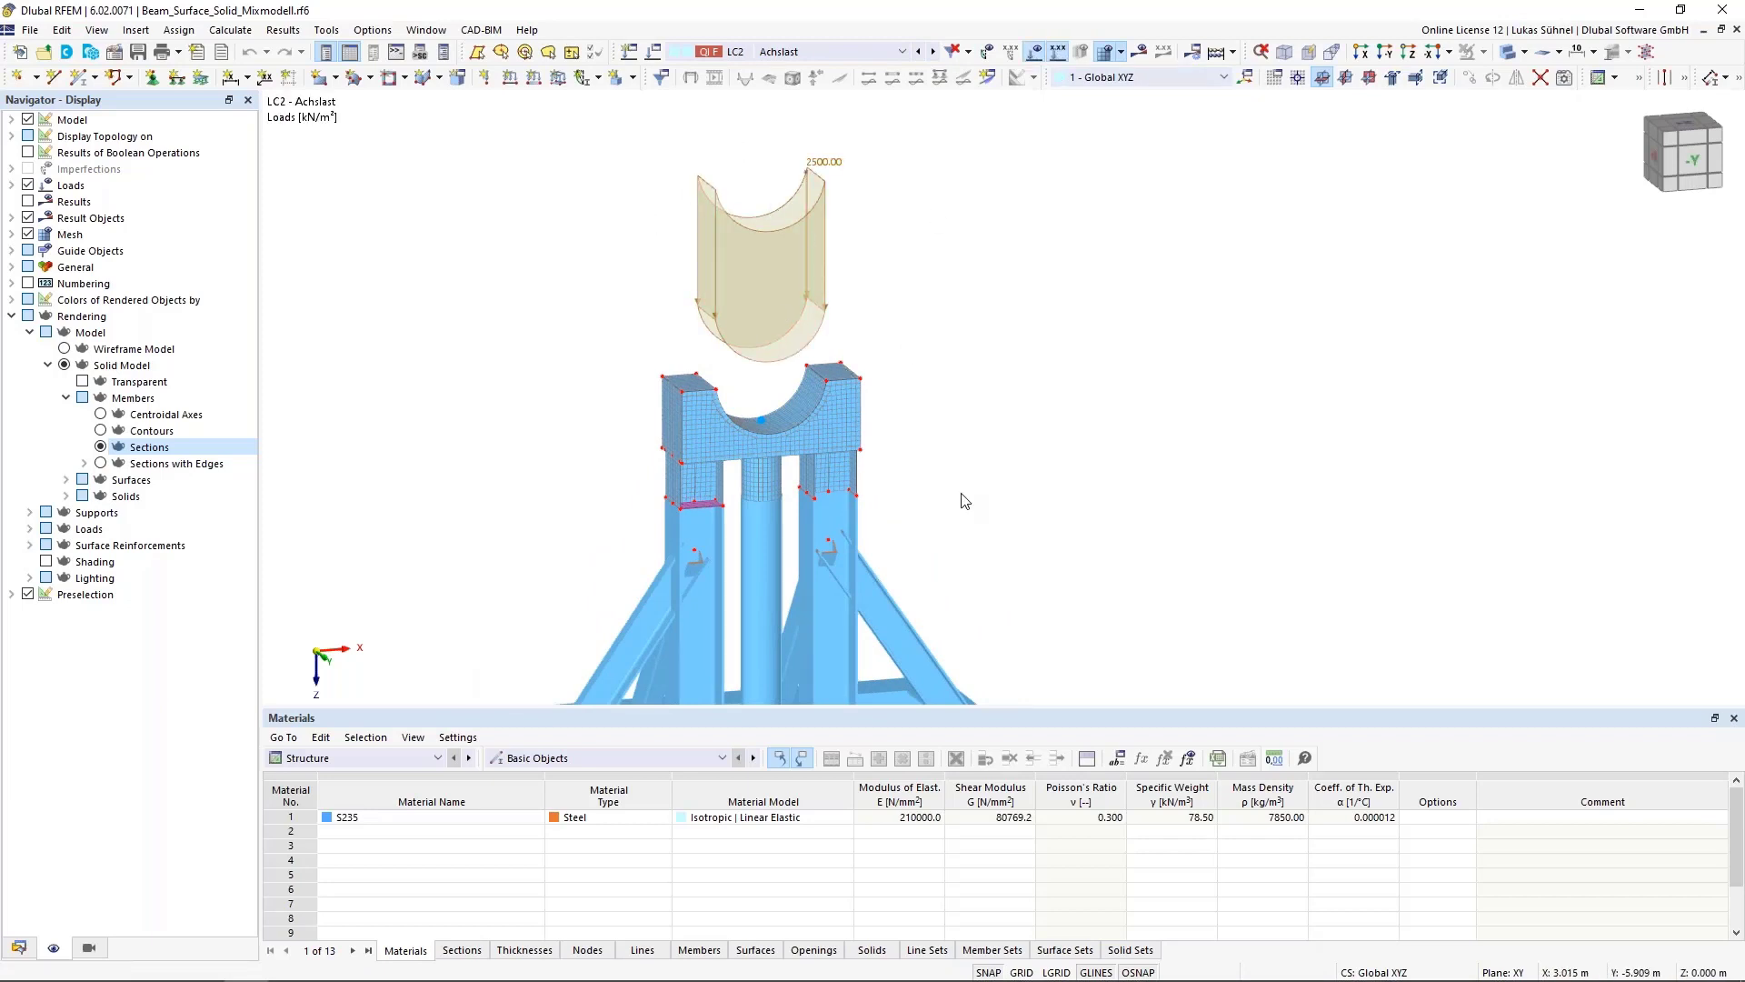
{"action": "scroll", "coordinate": [950, 468], "scroll_direction": "down", "scroll_amount": 2}
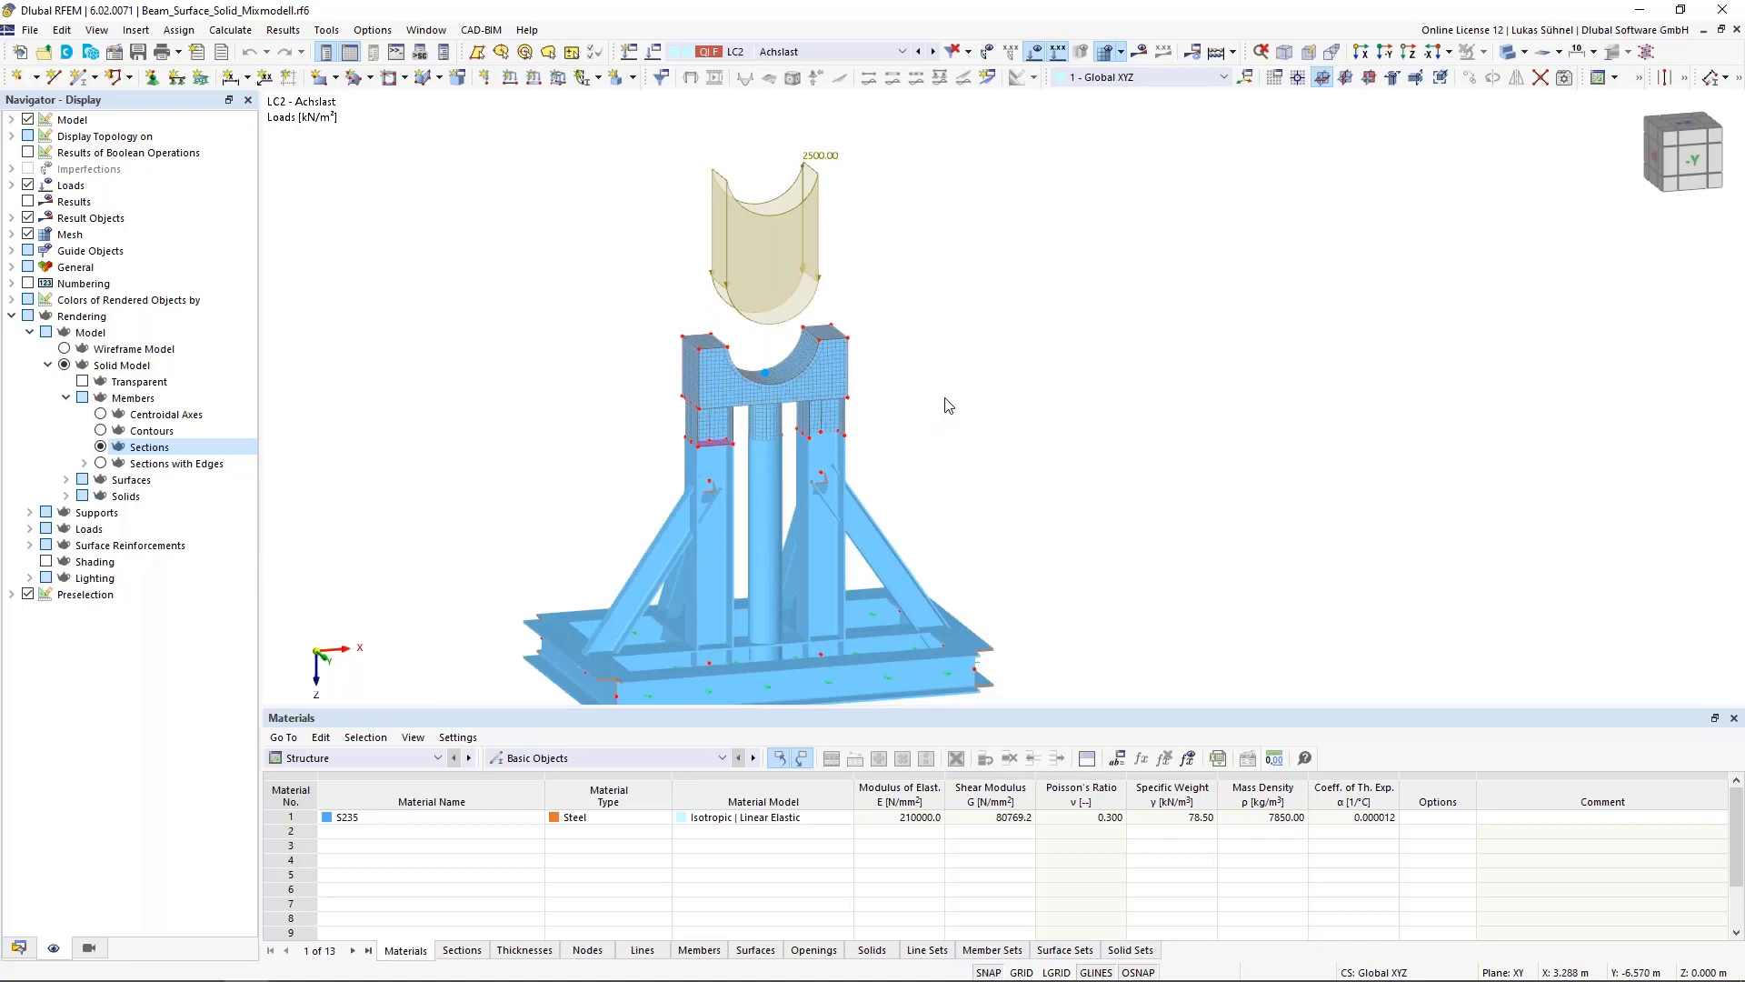
Hide the load display for LC2
{"action": "left_click", "coordinate": [823, 52]}
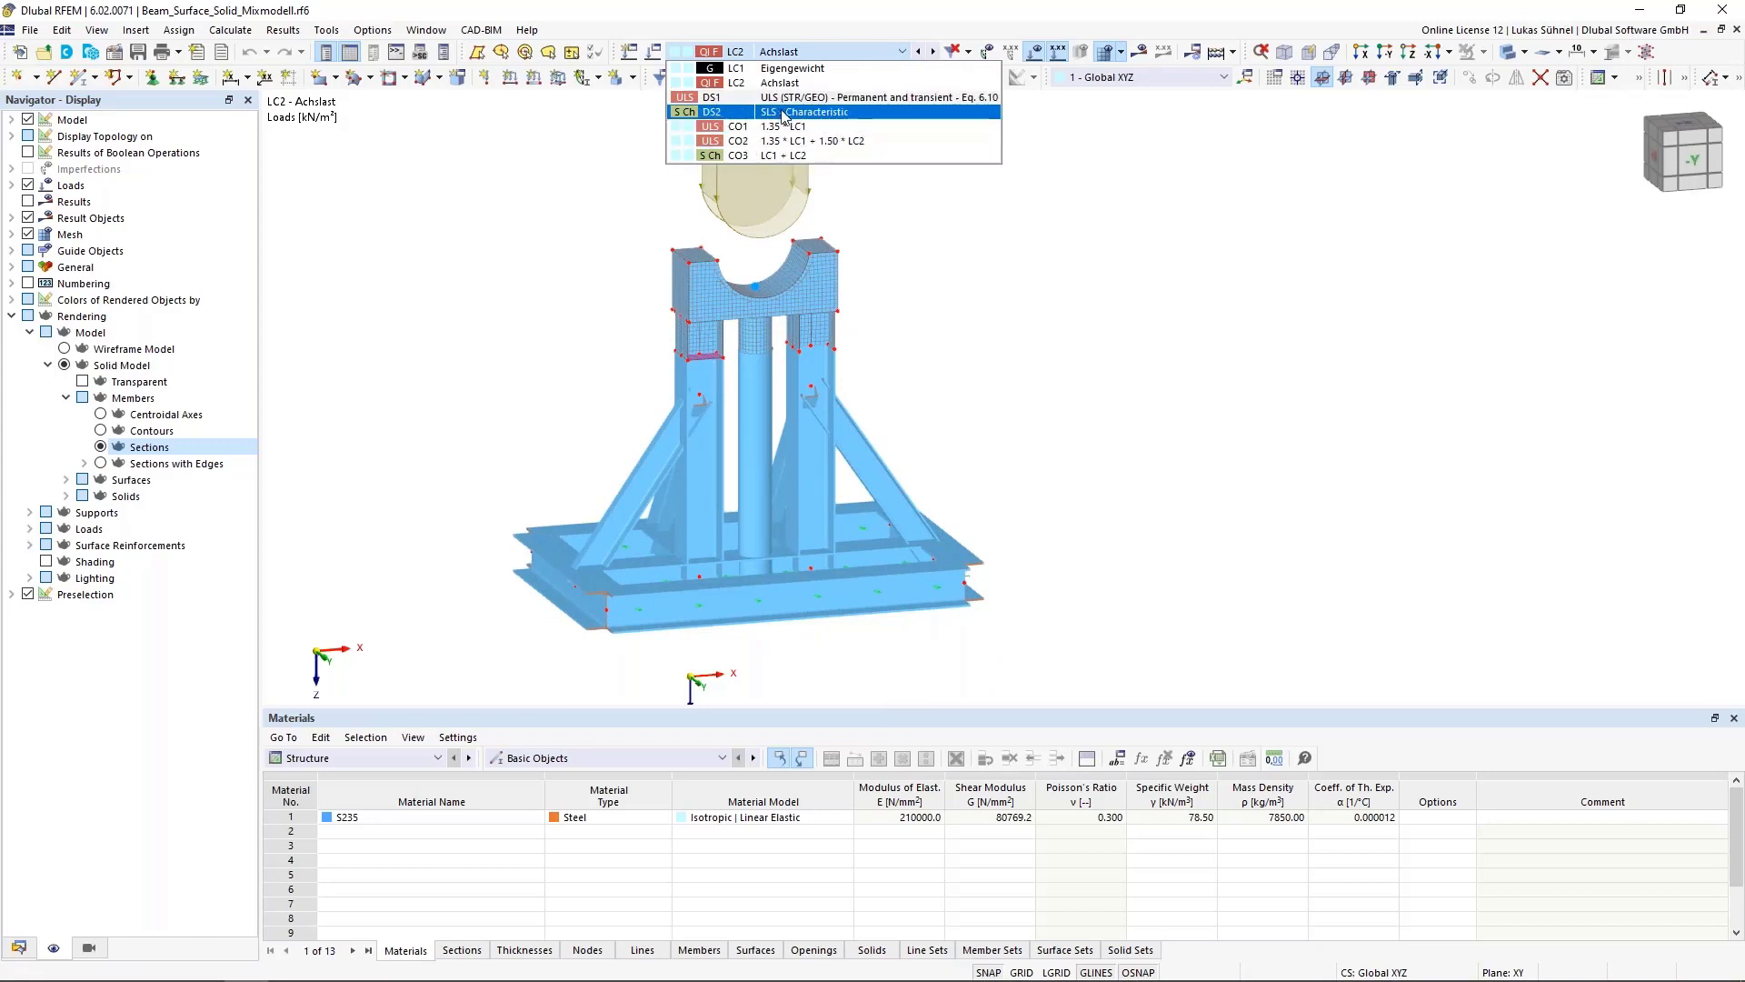
{"action": "left_click", "coordinate": [1072, 337]}
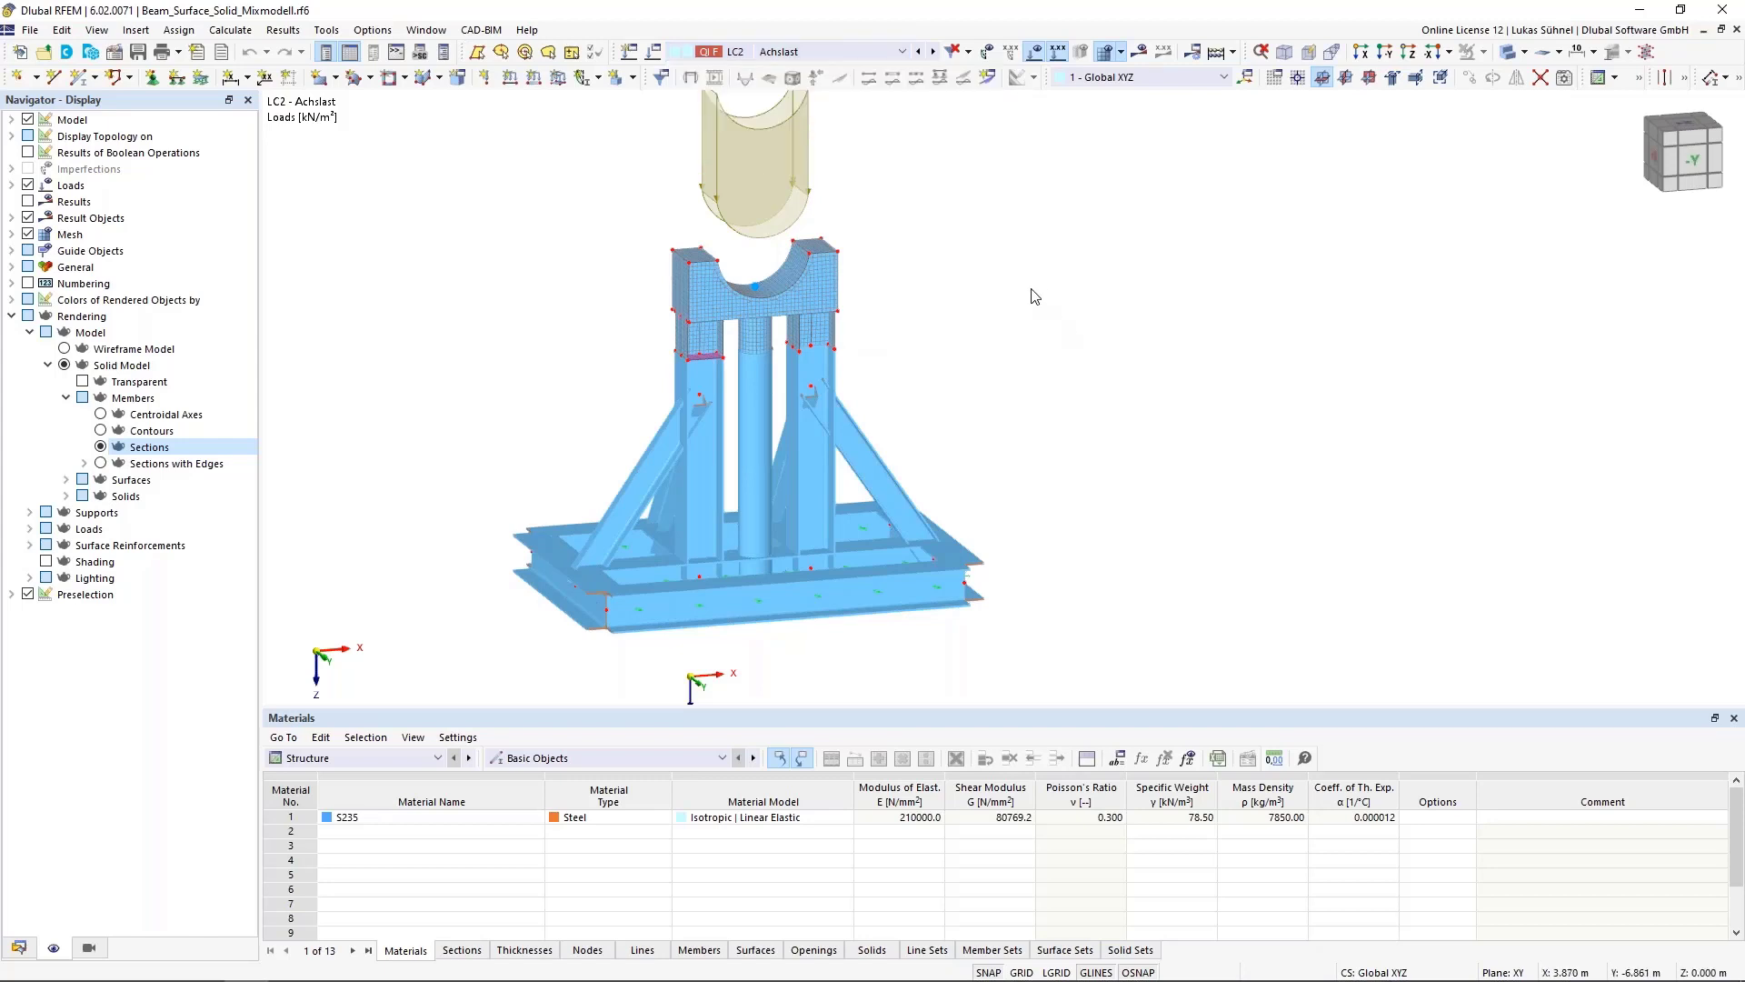
{"action": "middle_click_drag", "start_coordinate": [1031, 290], "coordinate": [1076, 346]}
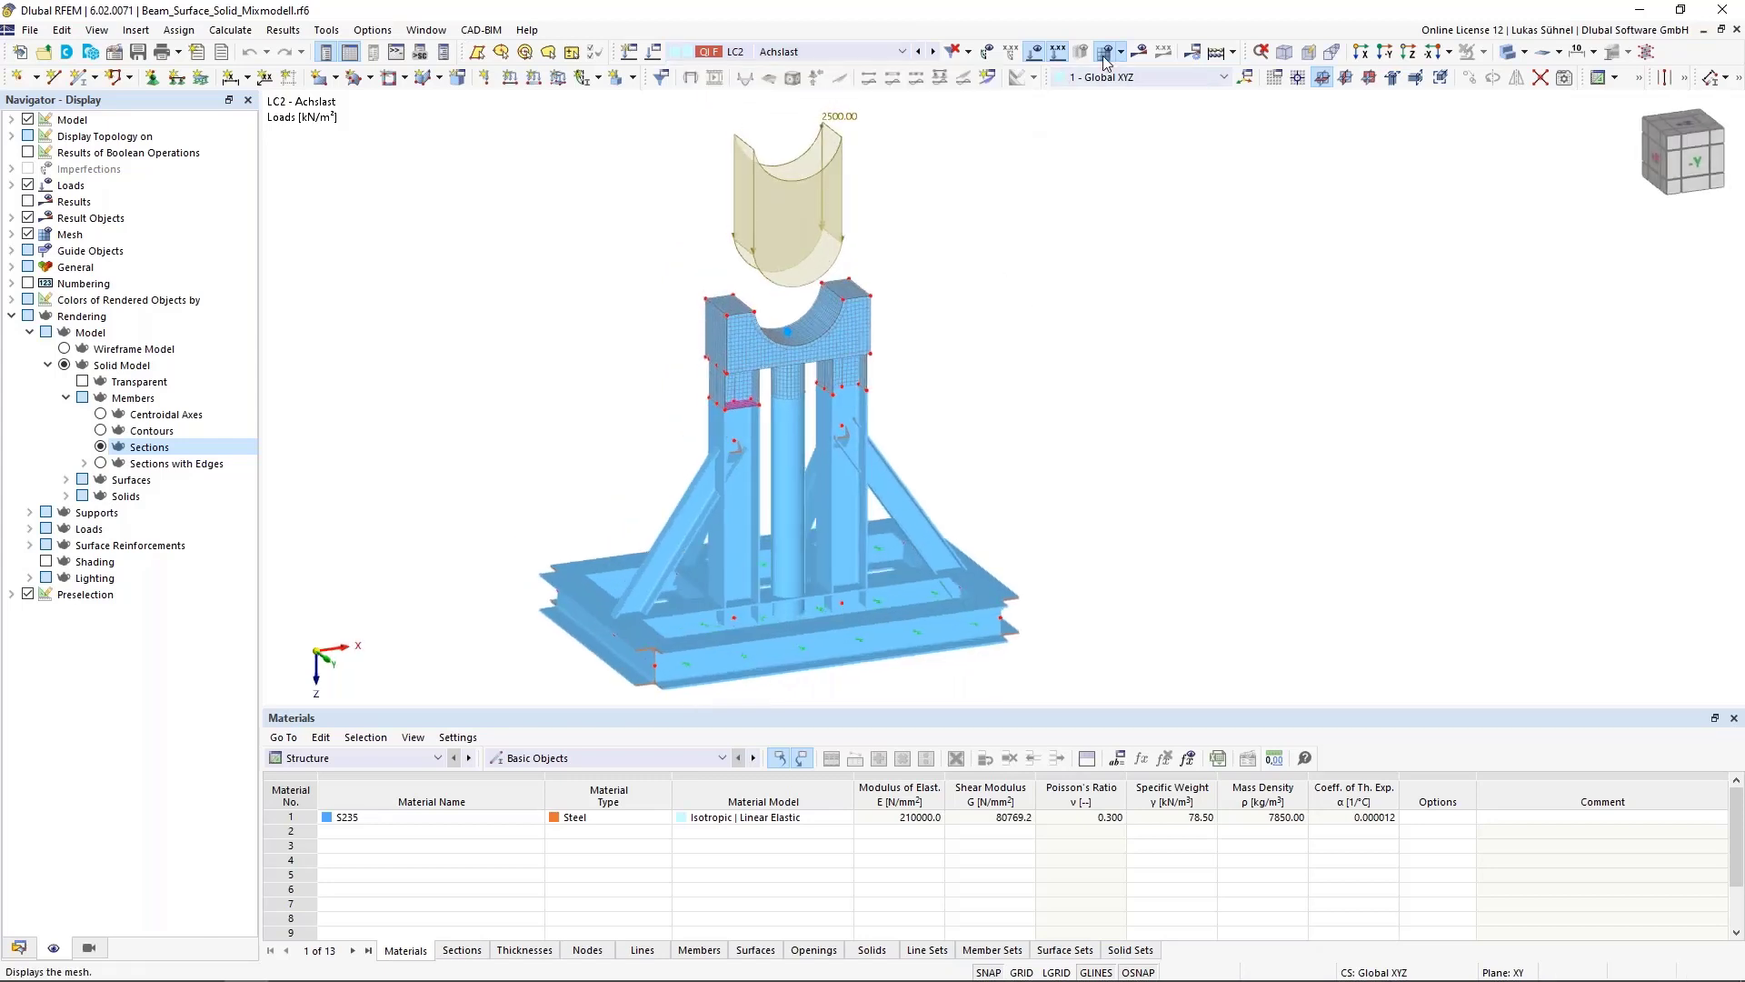
{"action": "left_click", "coordinate": [1032, 54]}
{"action": "middle_click_drag", "start_coordinate": [1016, 411], "coordinate": [993, 350]}
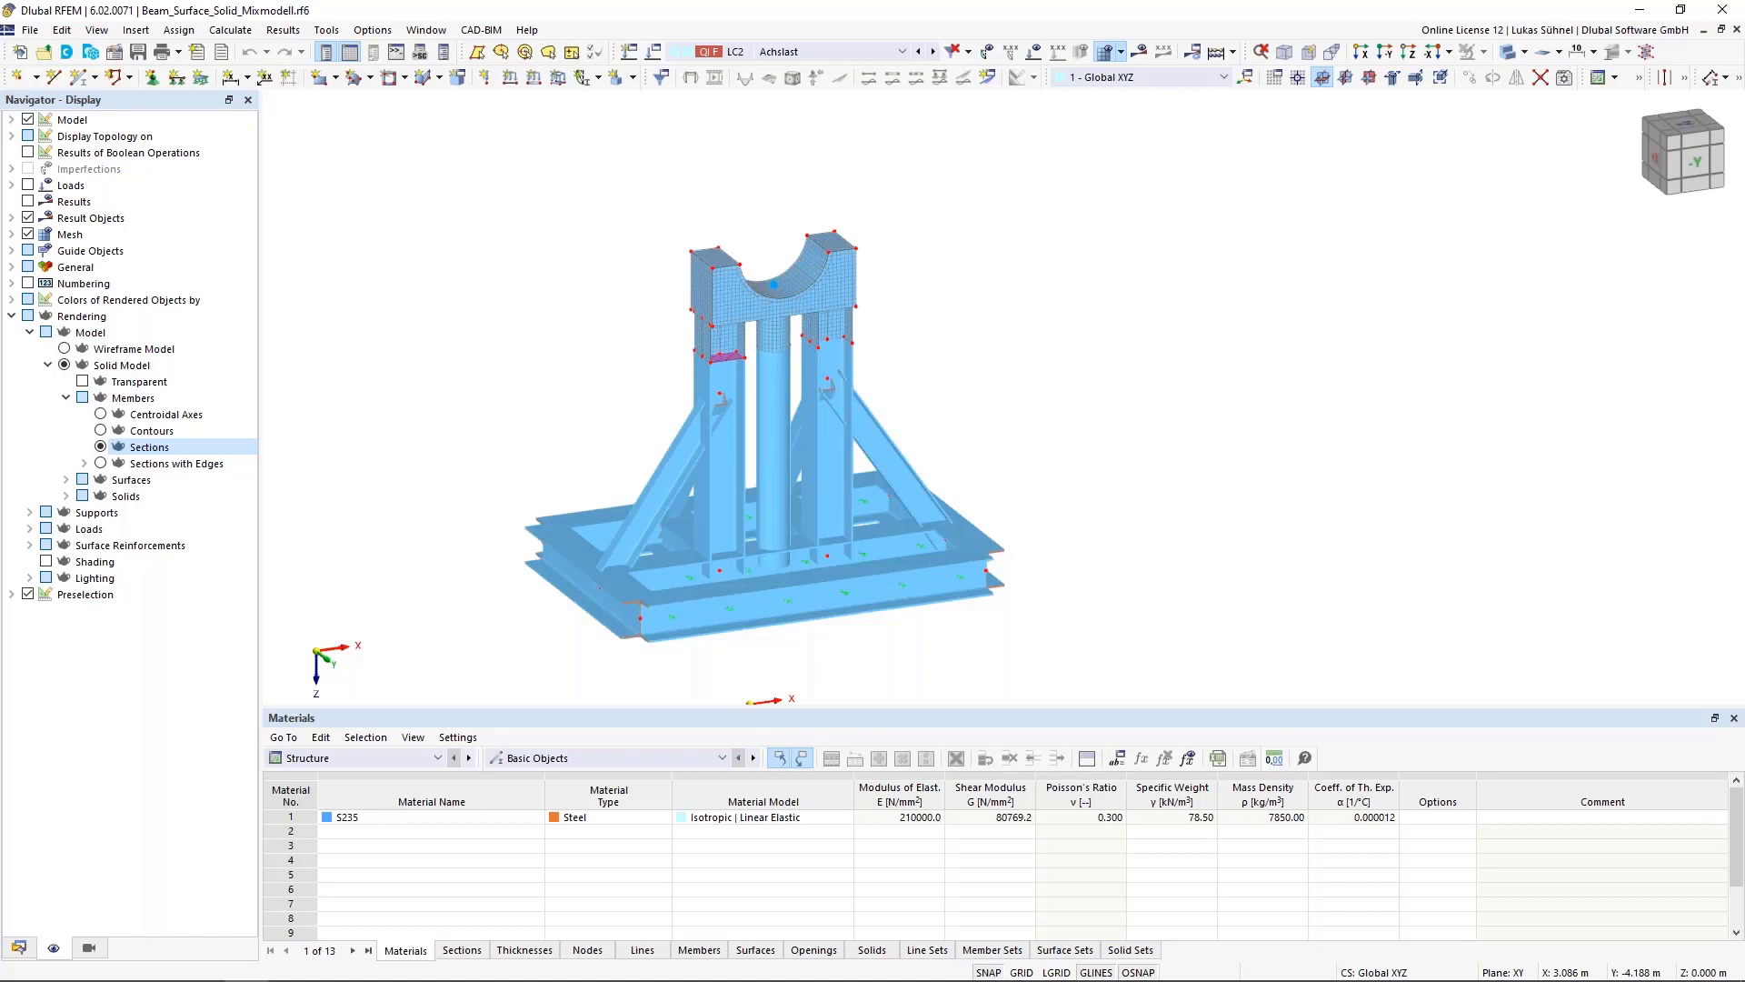
Switch to load combination CO2 (1.35 * LC1 + 1.50 * LC2) and start the calculation
{"action": "left_click", "coordinate": [899, 52]}
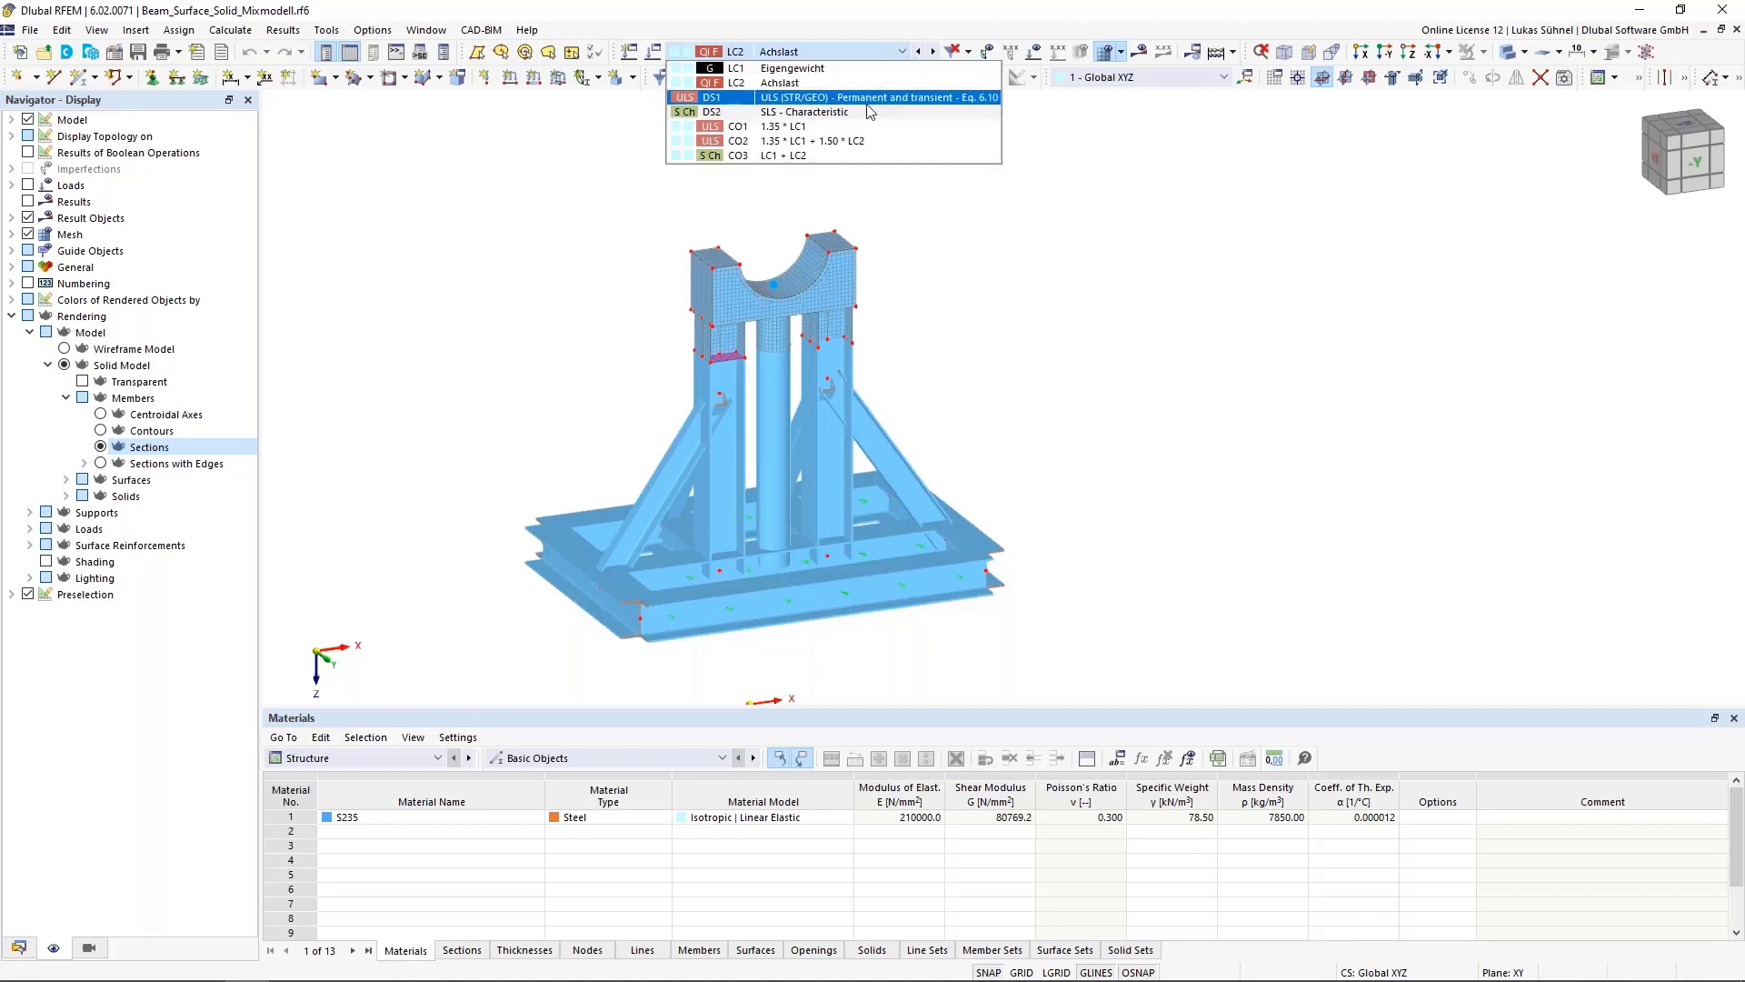
{"action": "left_click", "coordinate": [874, 152]}
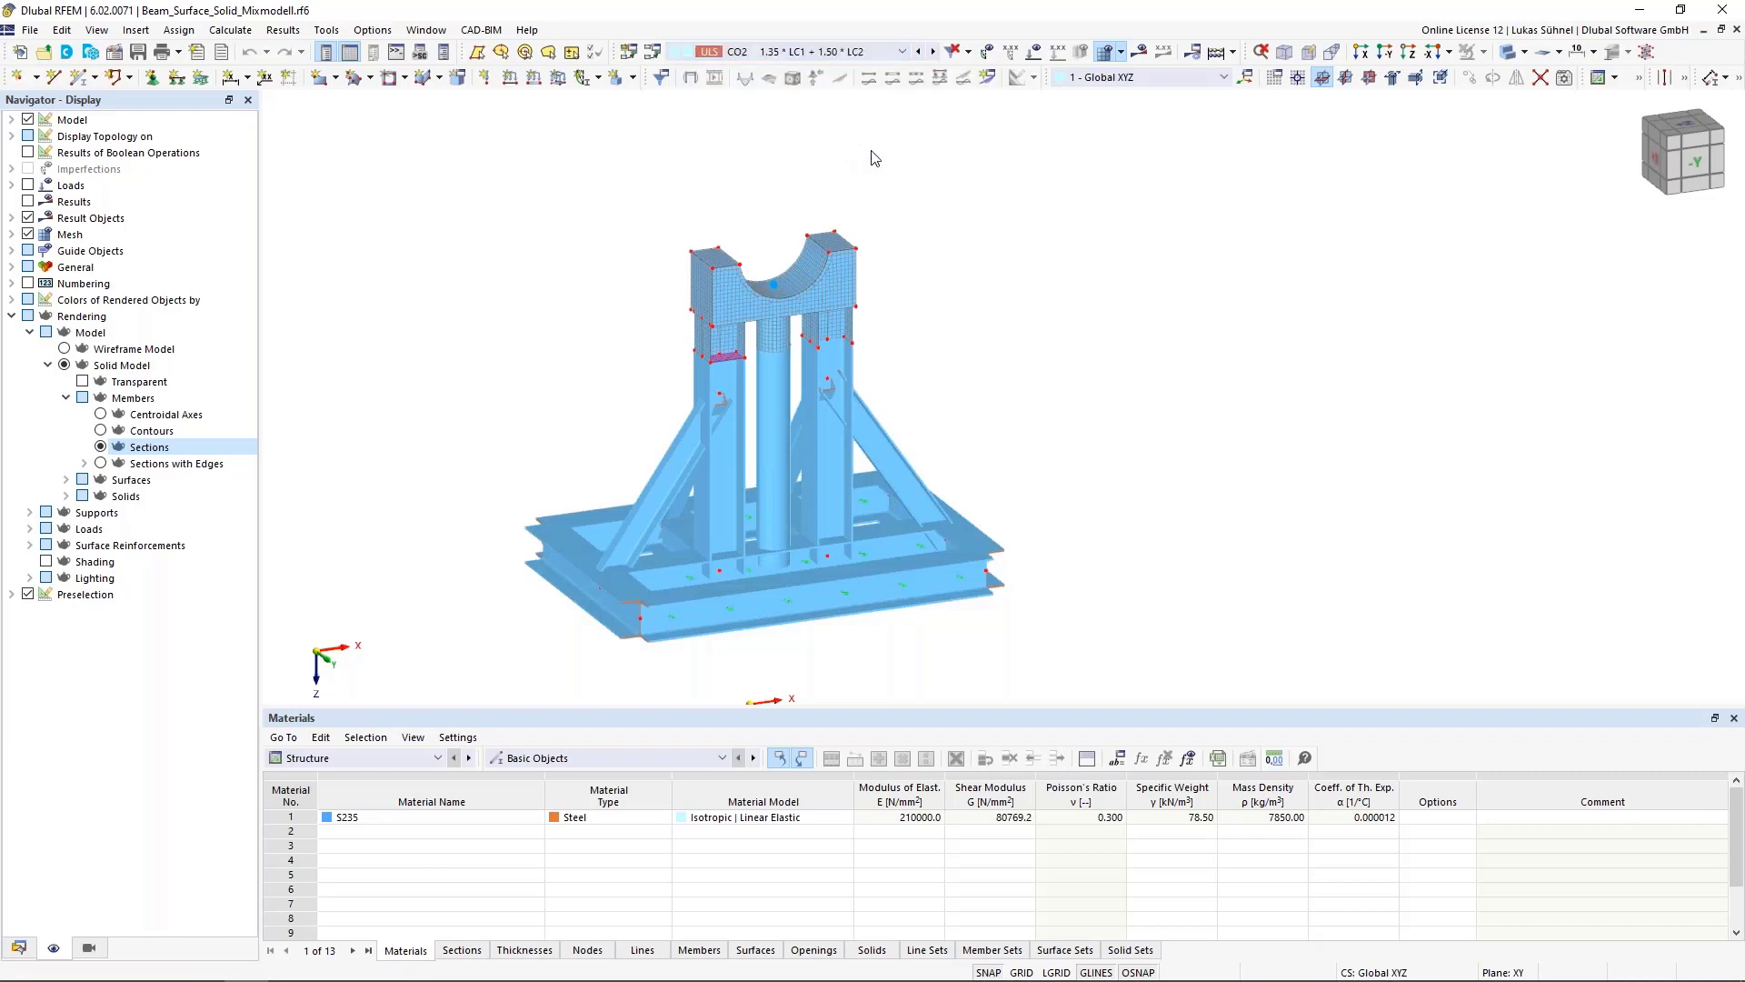
{"action": "left_click", "coordinate": [1139, 51]}
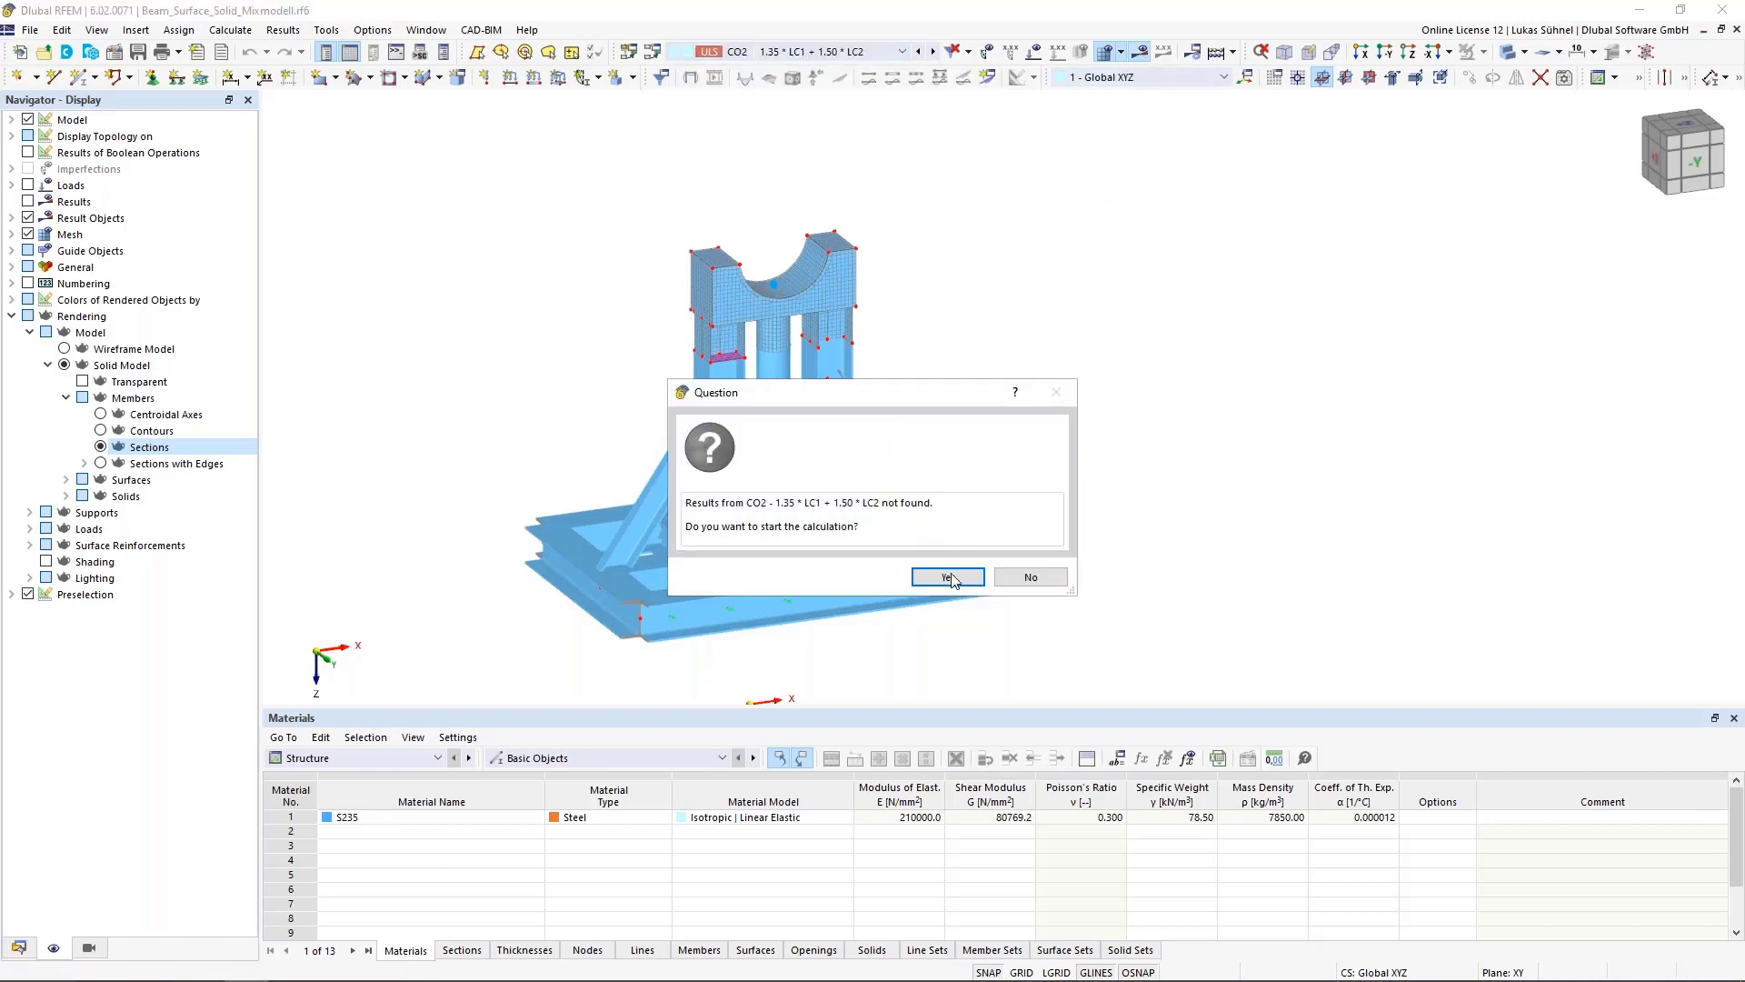
{"action": "left_click", "coordinate": [950, 585]}
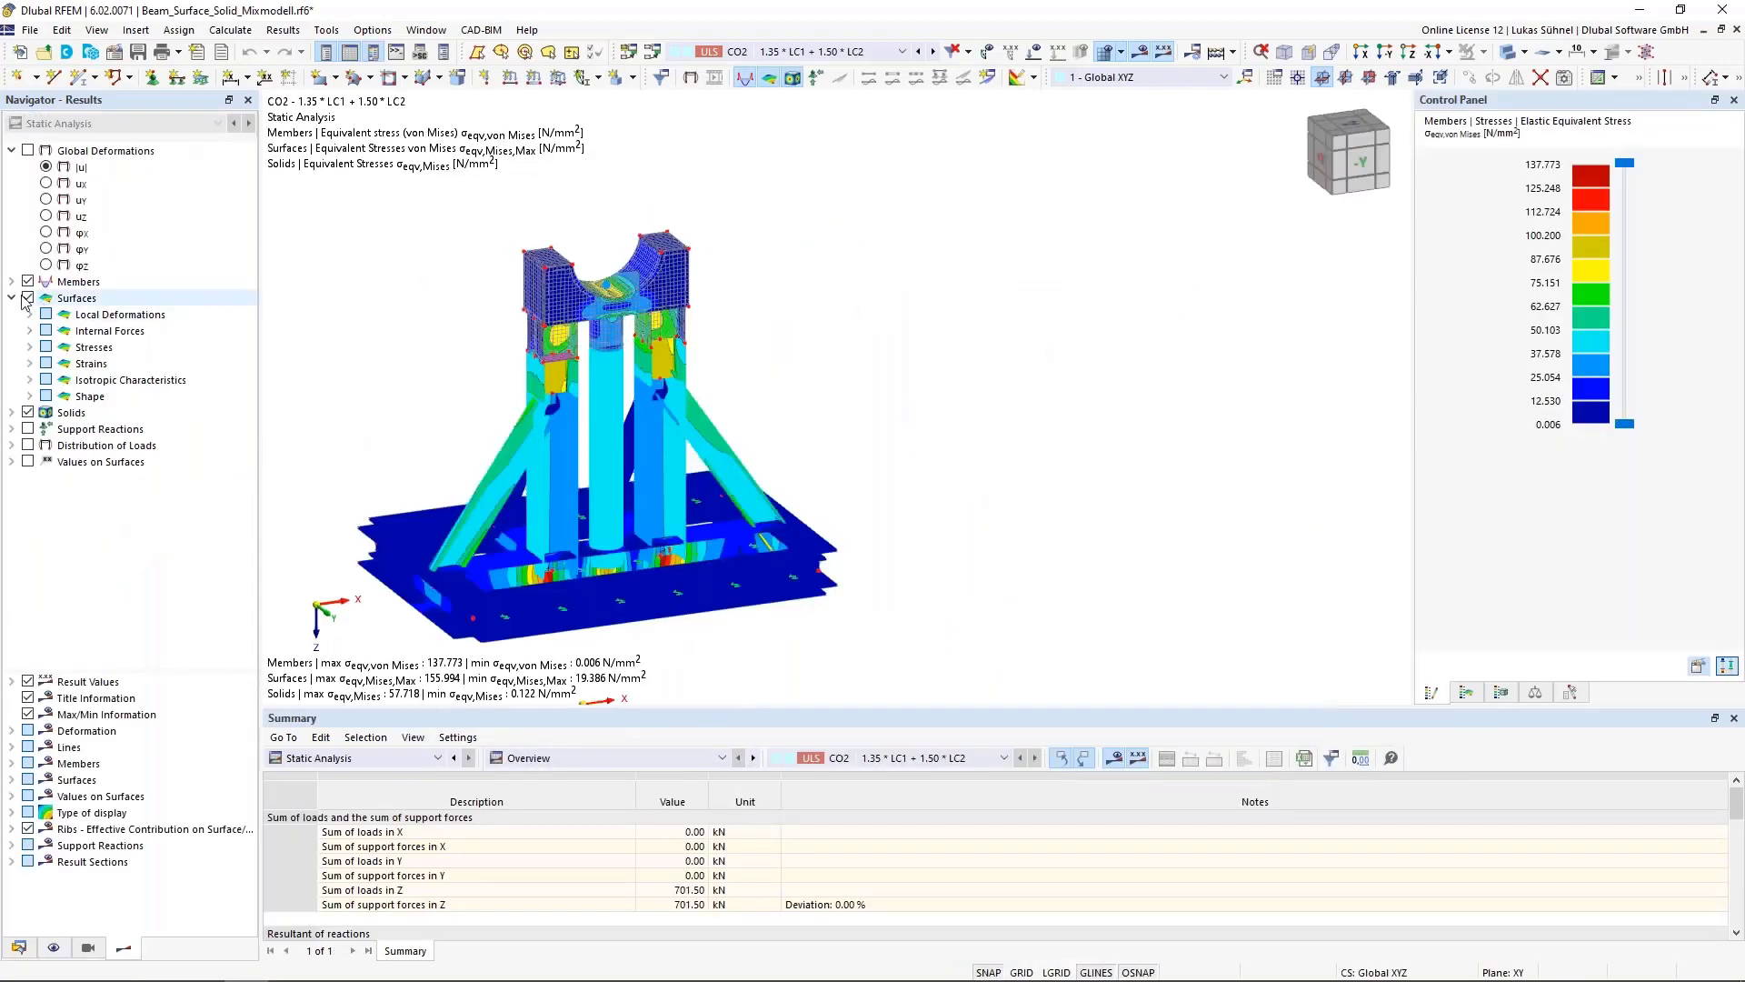
Show only member results and display the members' axial force N
{"action": "left_click", "coordinate": [28, 412]}
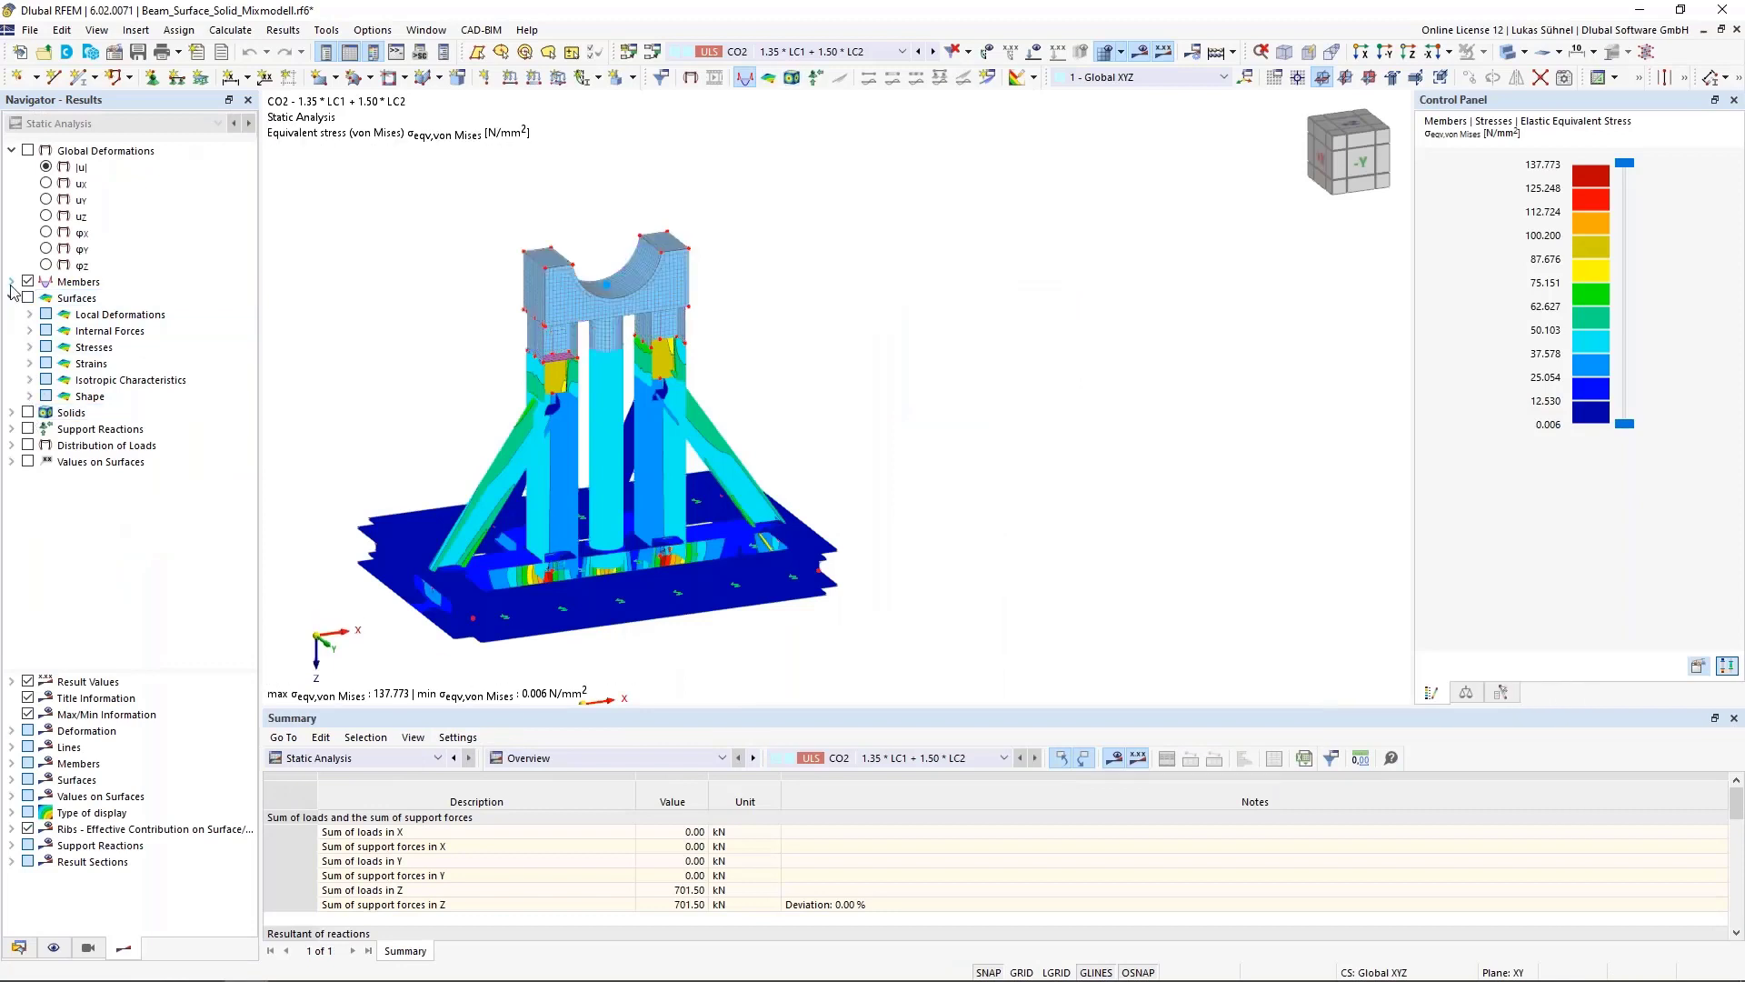
{"action": "left_click", "coordinate": [12, 281]}
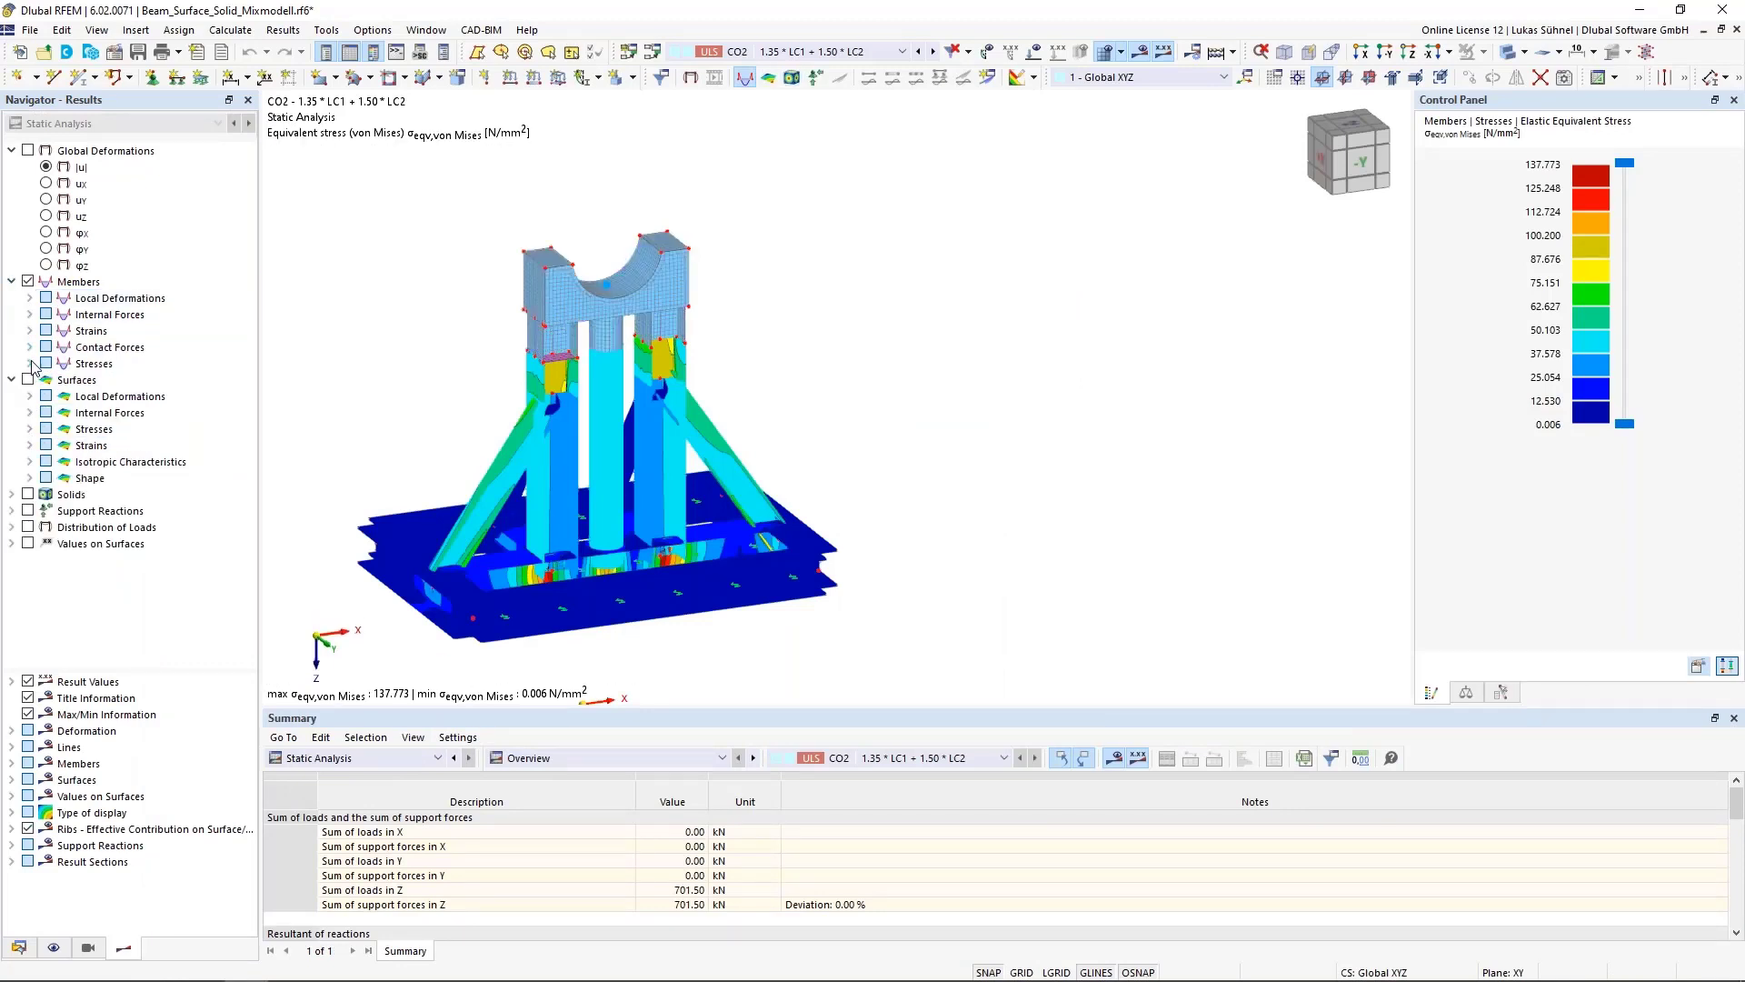
{"action": "left_click", "coordinate": [30, 314]}
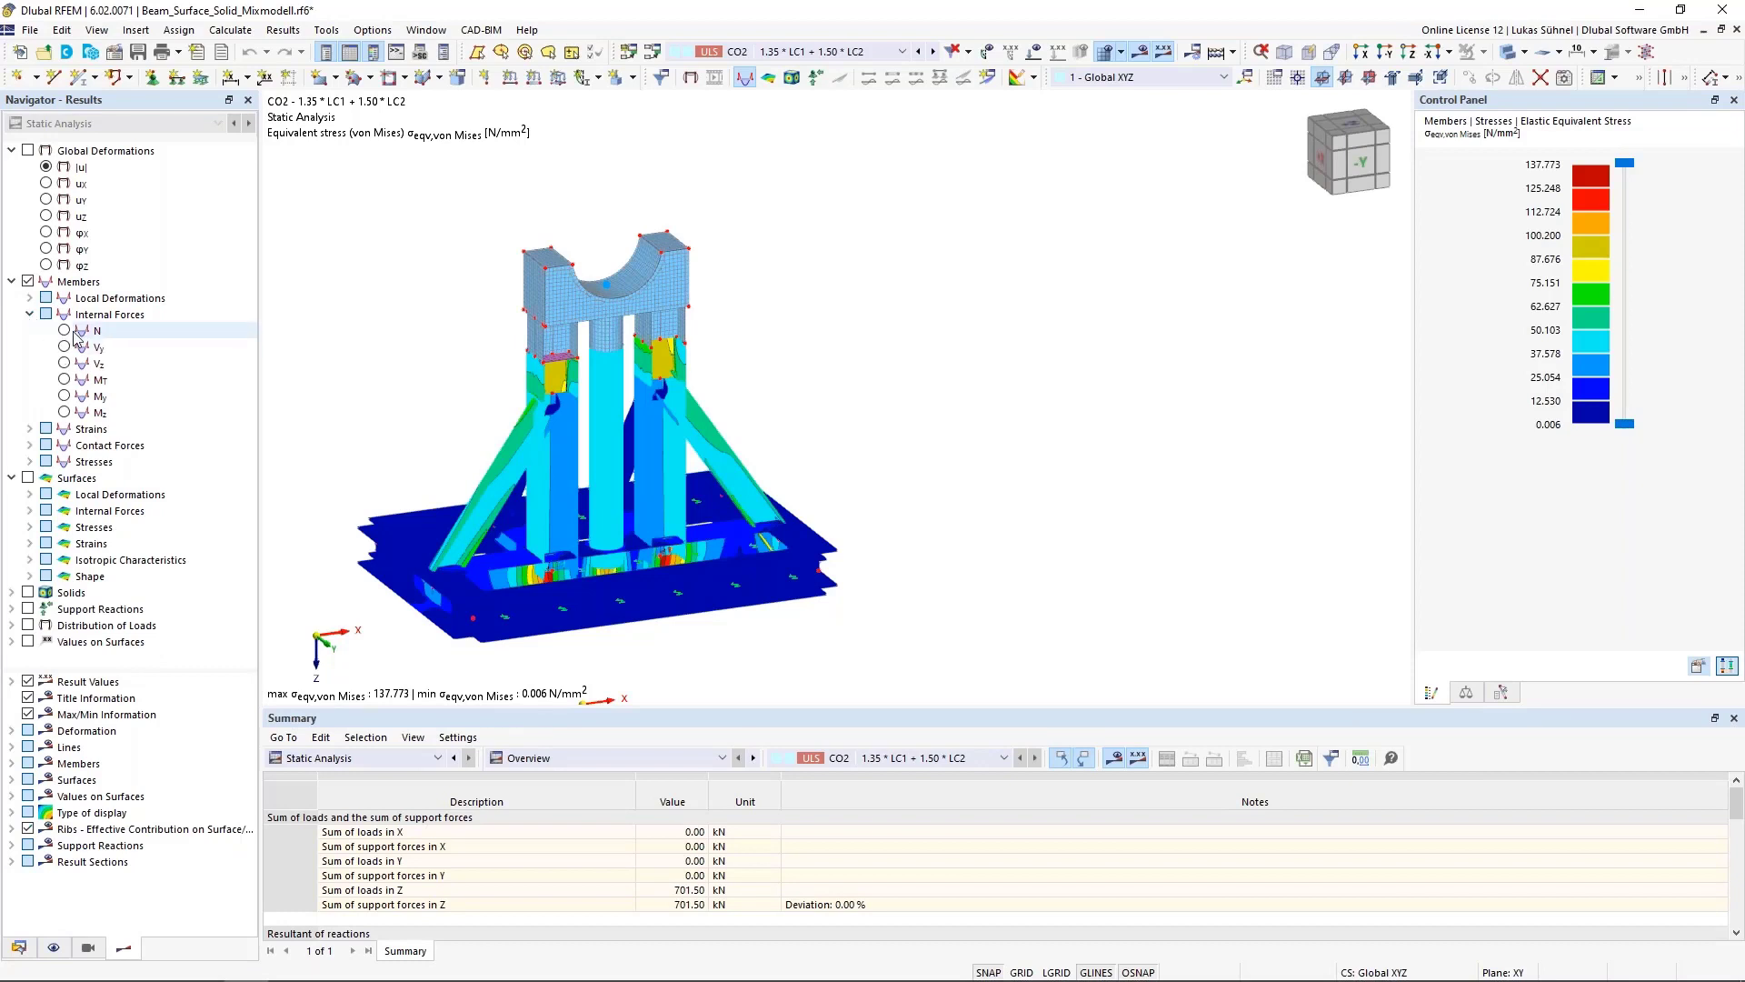
{"action": "left_click", "coordinate": [64, 330]}
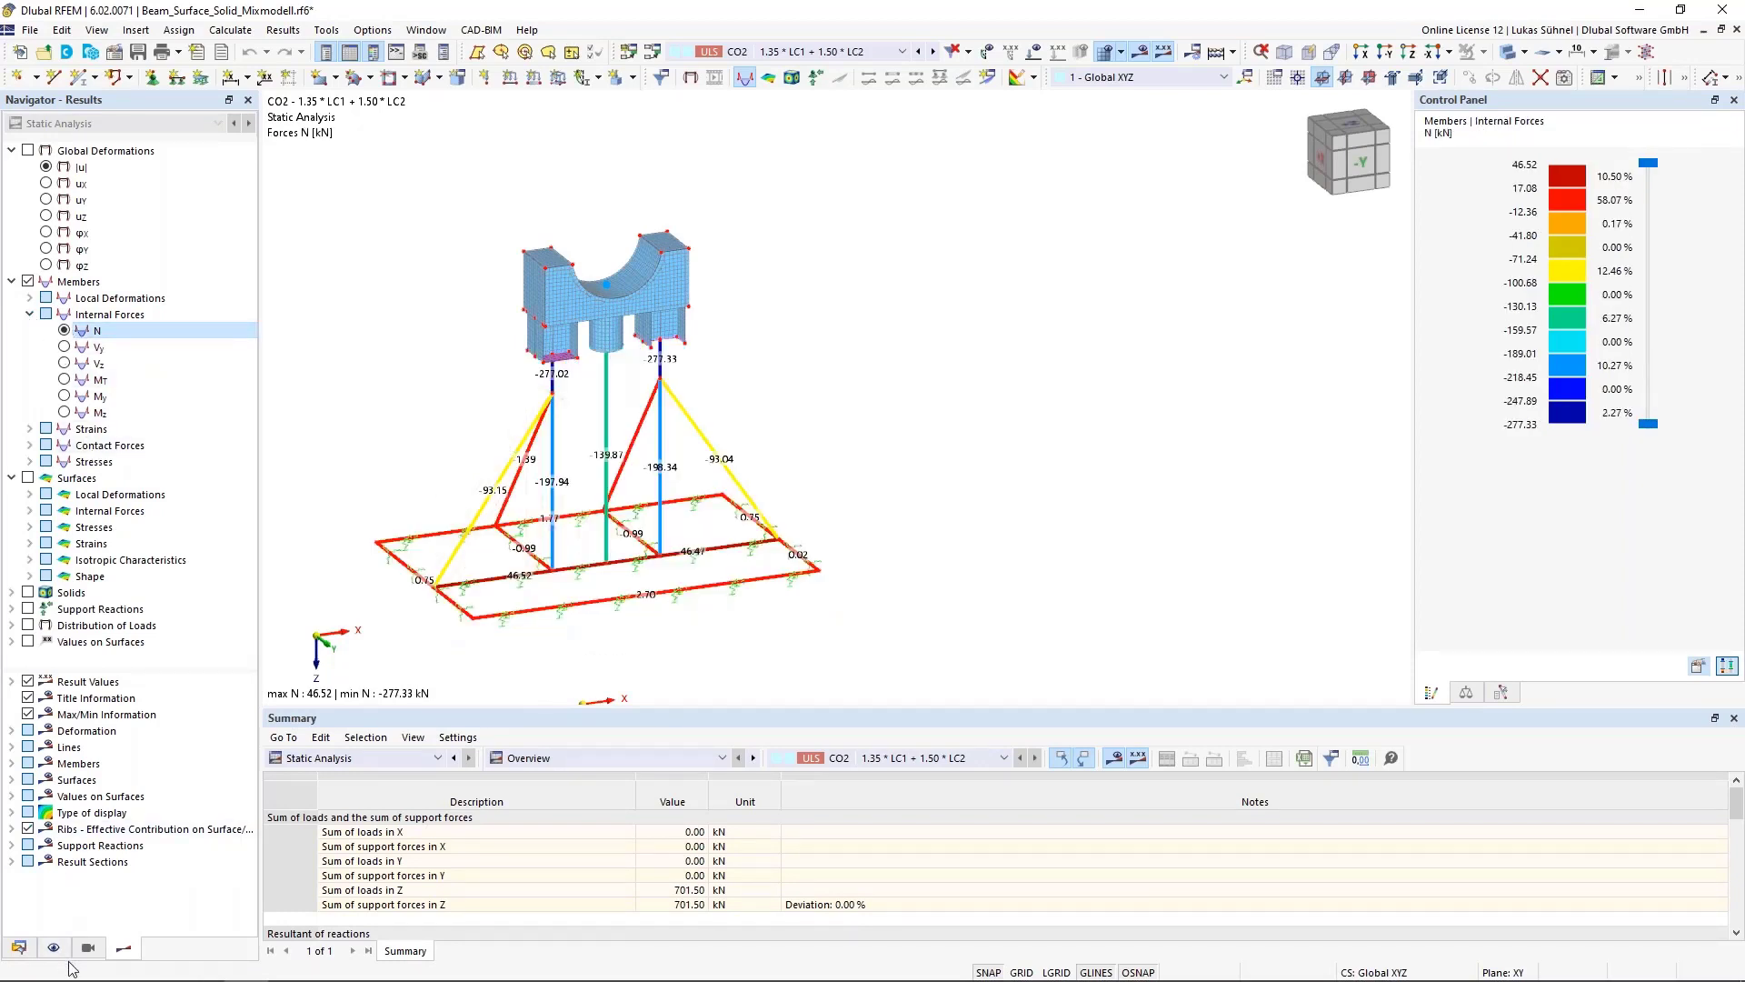
Set member results to two-coloured display and view the model in transparent mode
{"action": "left_click", "coordinate": [11, 763]}
{"action": "left_click", "coordinate": [47, 779]}
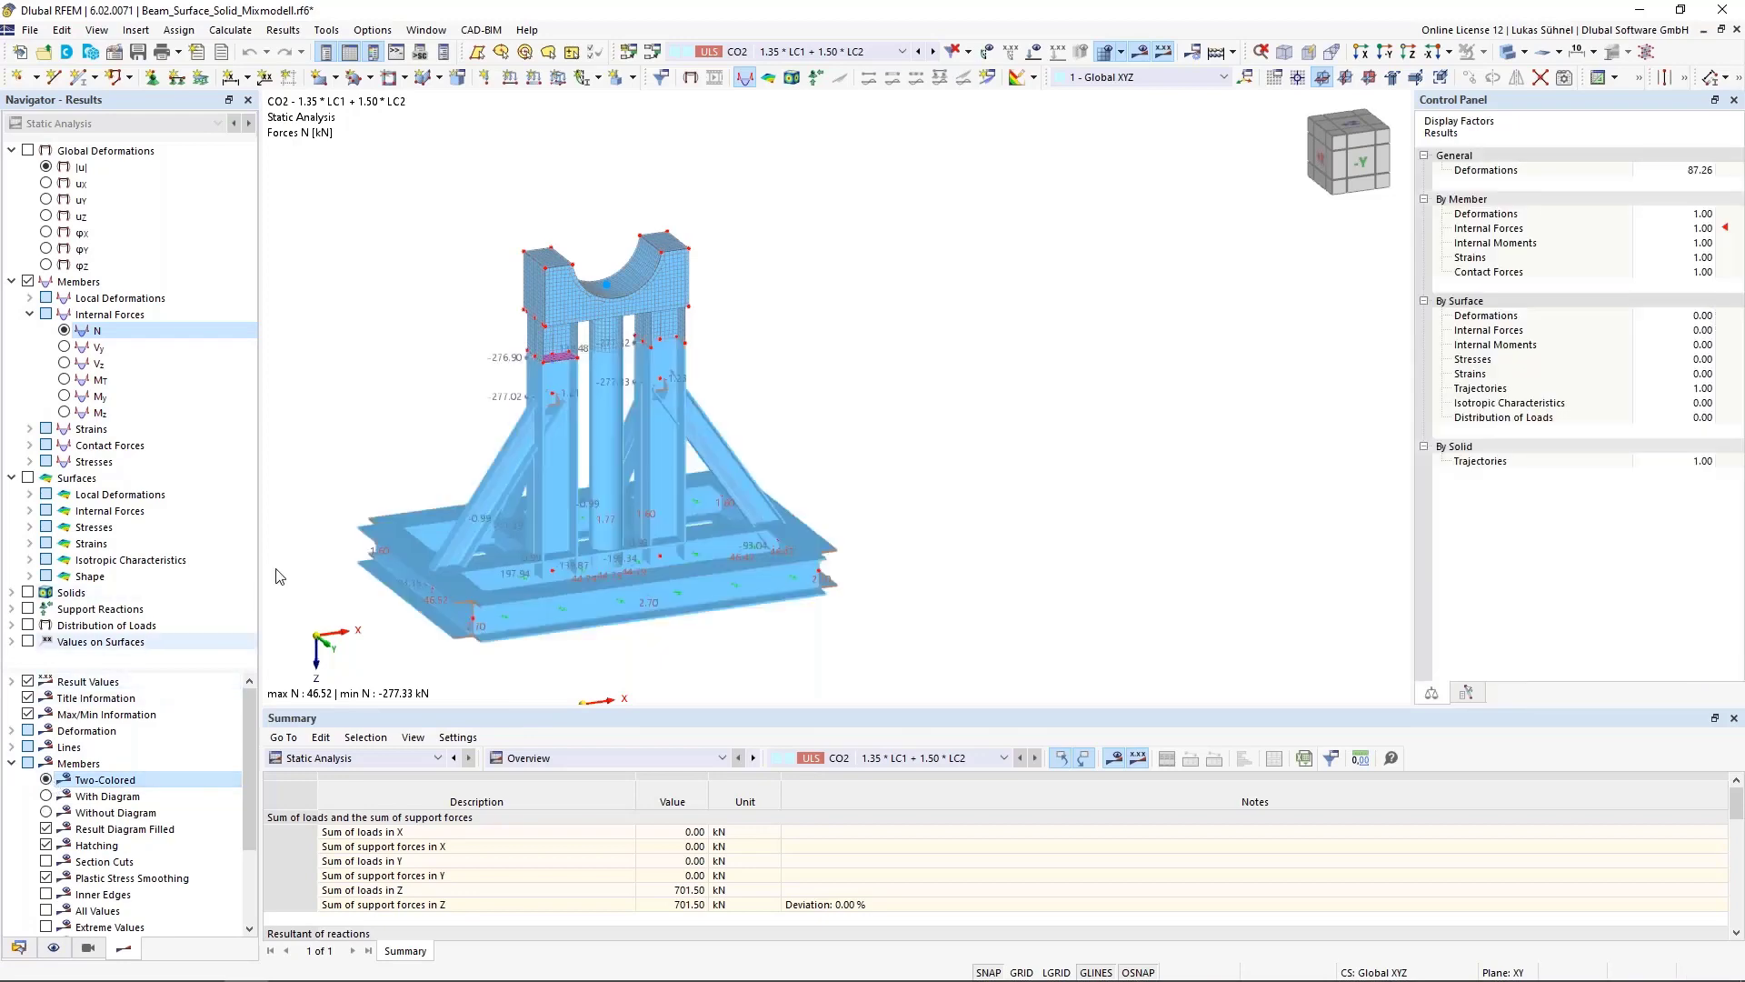
{"action": "left_click", "coordinate": [1508, 55]}
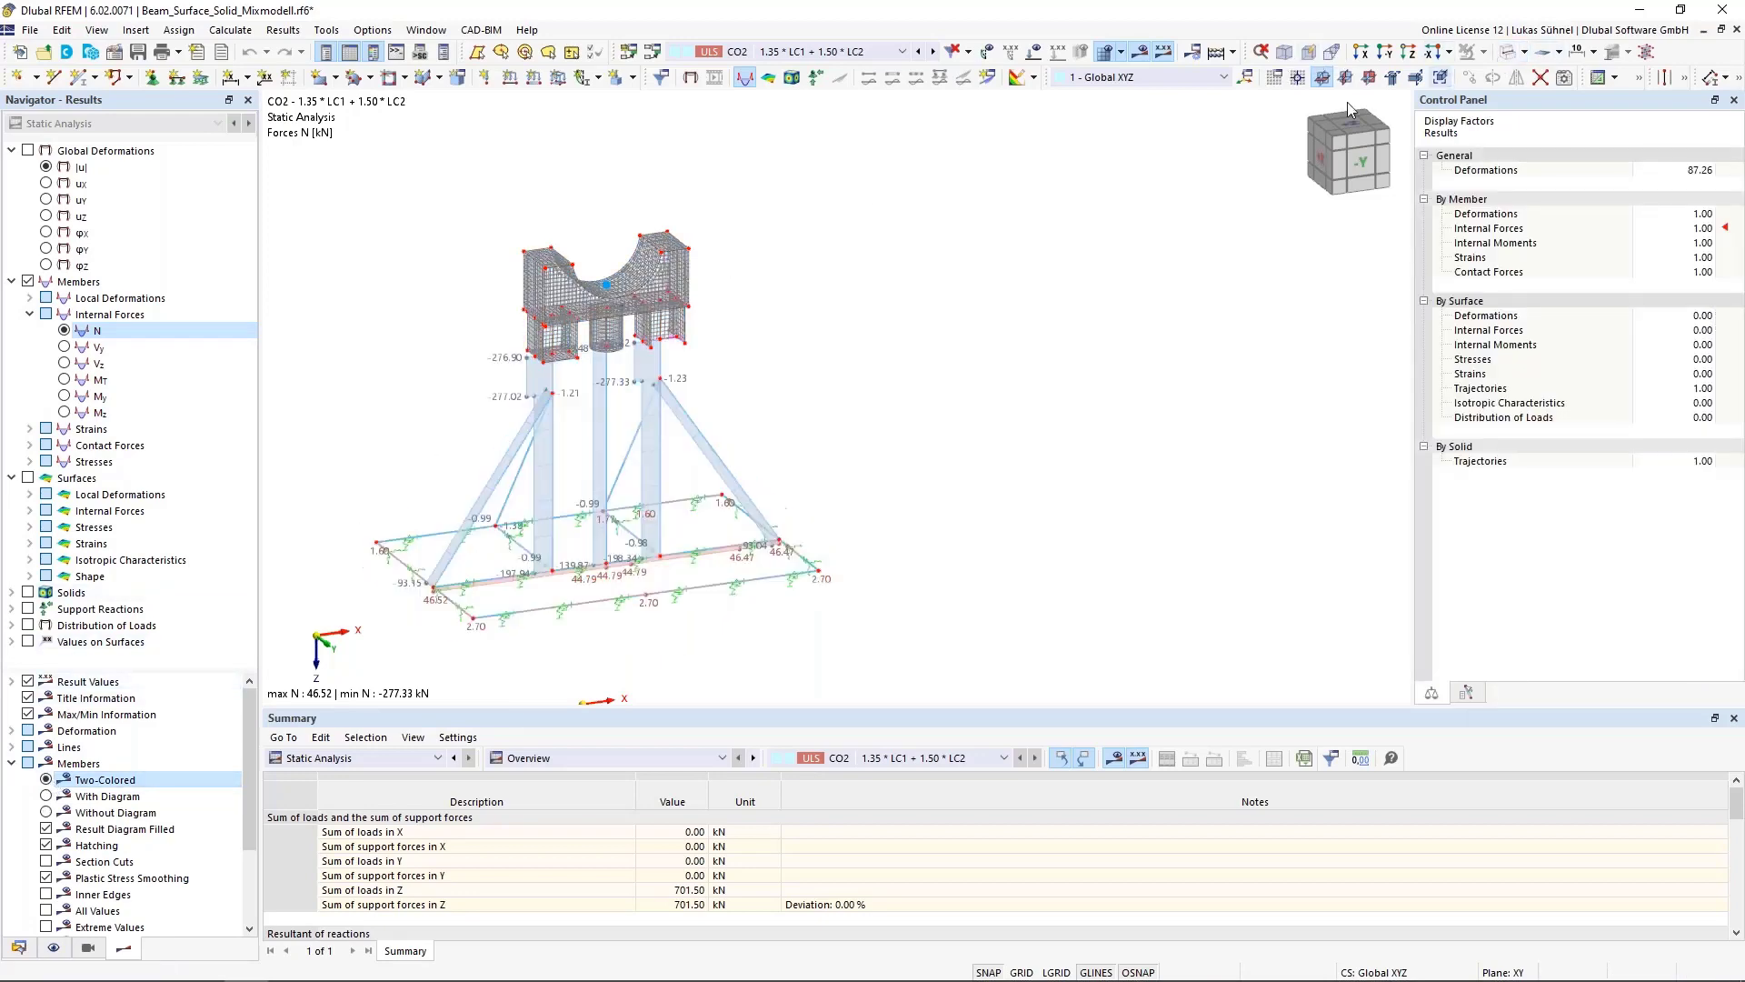
{"action": "scroll", "coordinate": [370, 478], "scroll_direction": "up", "scroll_amount": 4}
{"action": "middle_click_drag", "start_coordinate": [369, 479], "coordinate": [430, 441]}
{"action": "scroll", "coordinate": [470, 489], "scroll_direction": "down", "scroll_amount": 5}
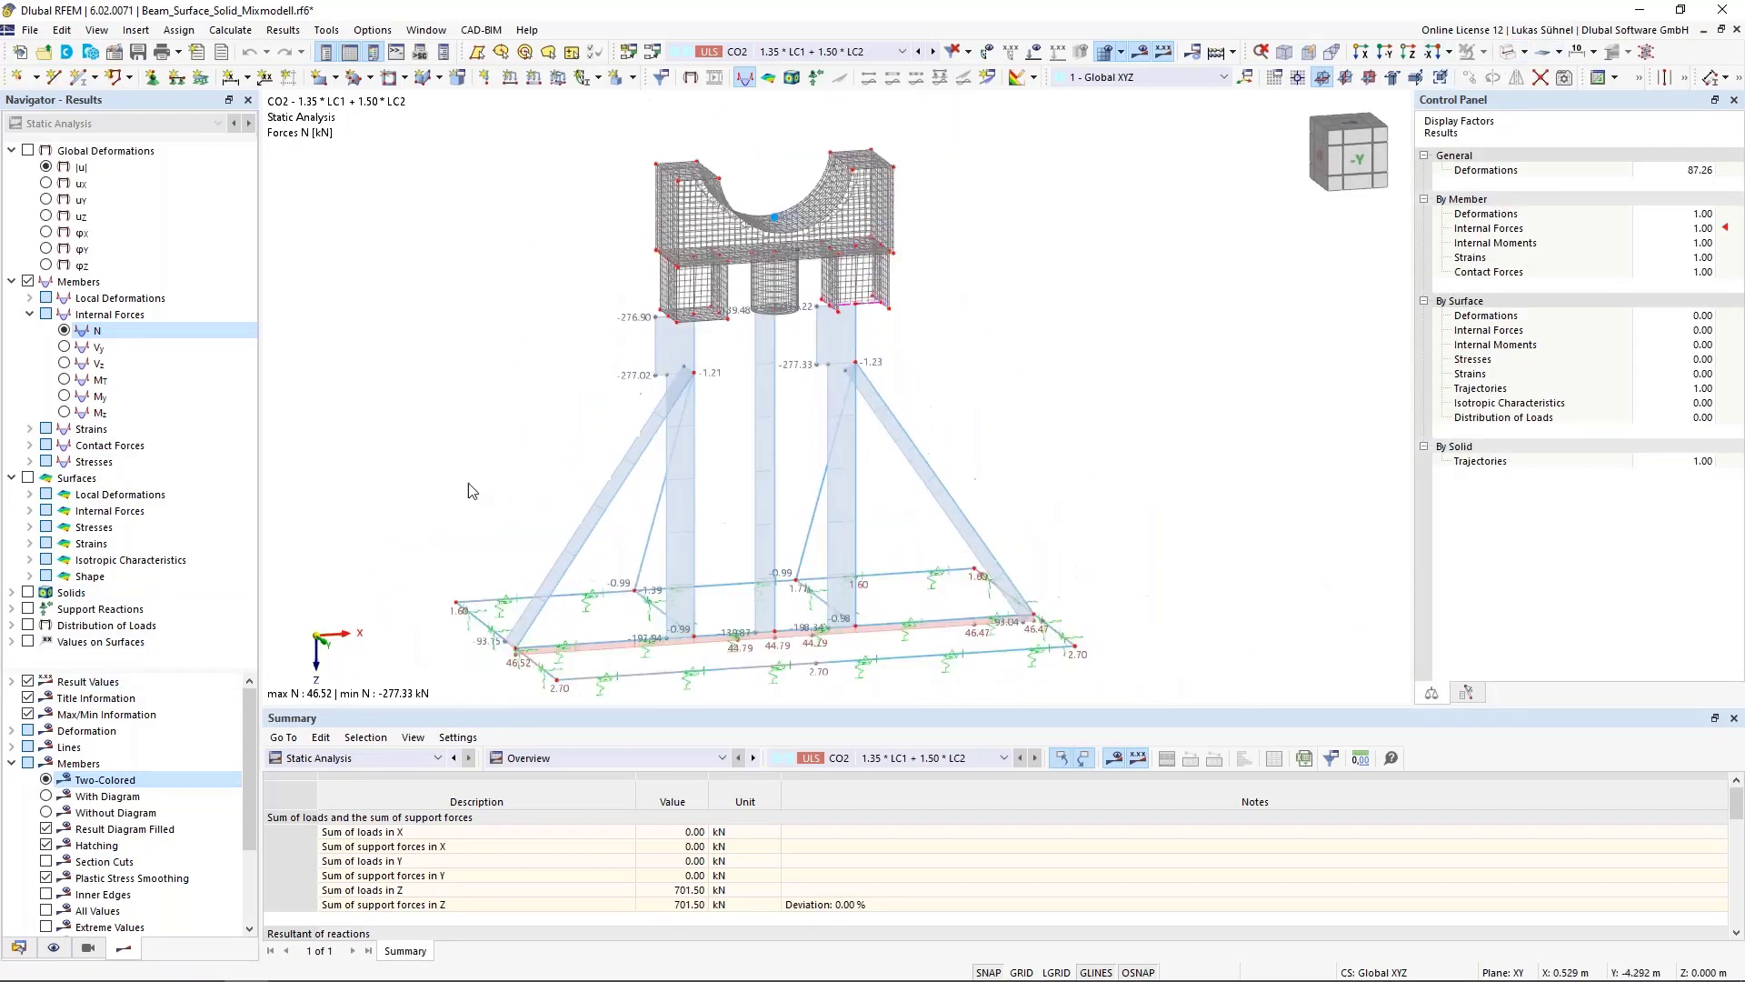
{"action": "scroll", "coordinate": [613, 509], "scroll_direction": "up", "scroll_amount": 1}
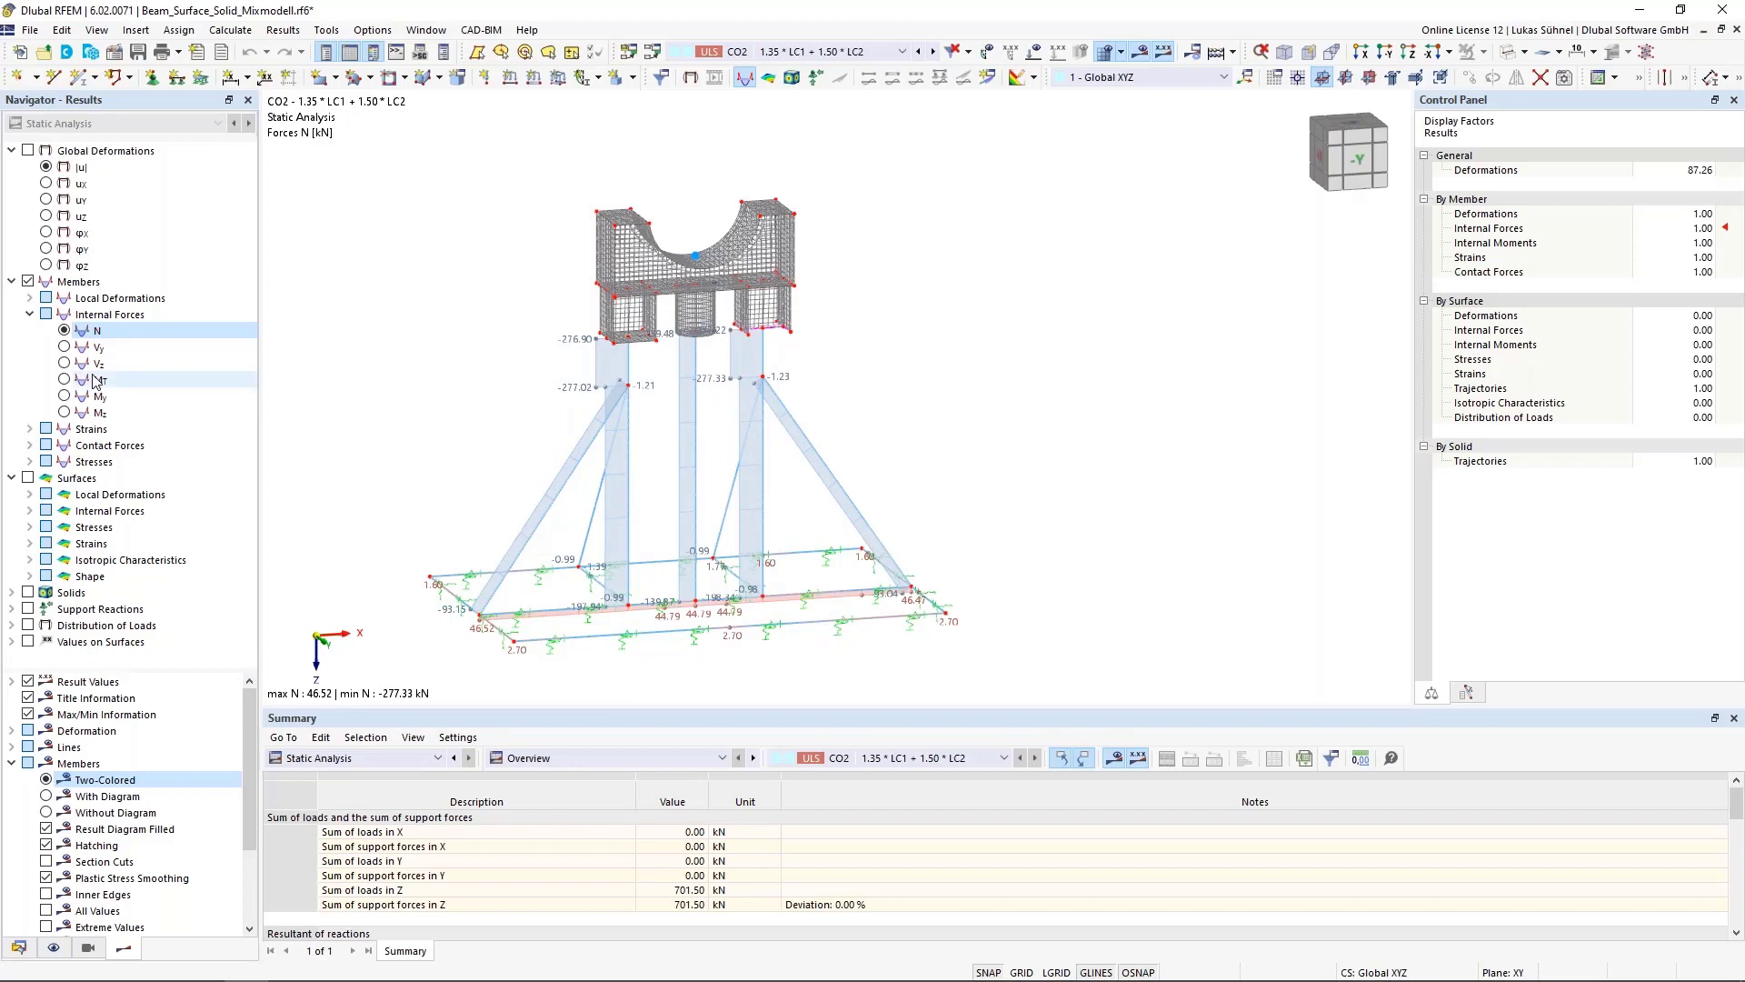
Step through the member internal forces Vy, Vz, MT, My and Mz, ending on My
{"action": "left_click", "coordinate": [65, 348]}
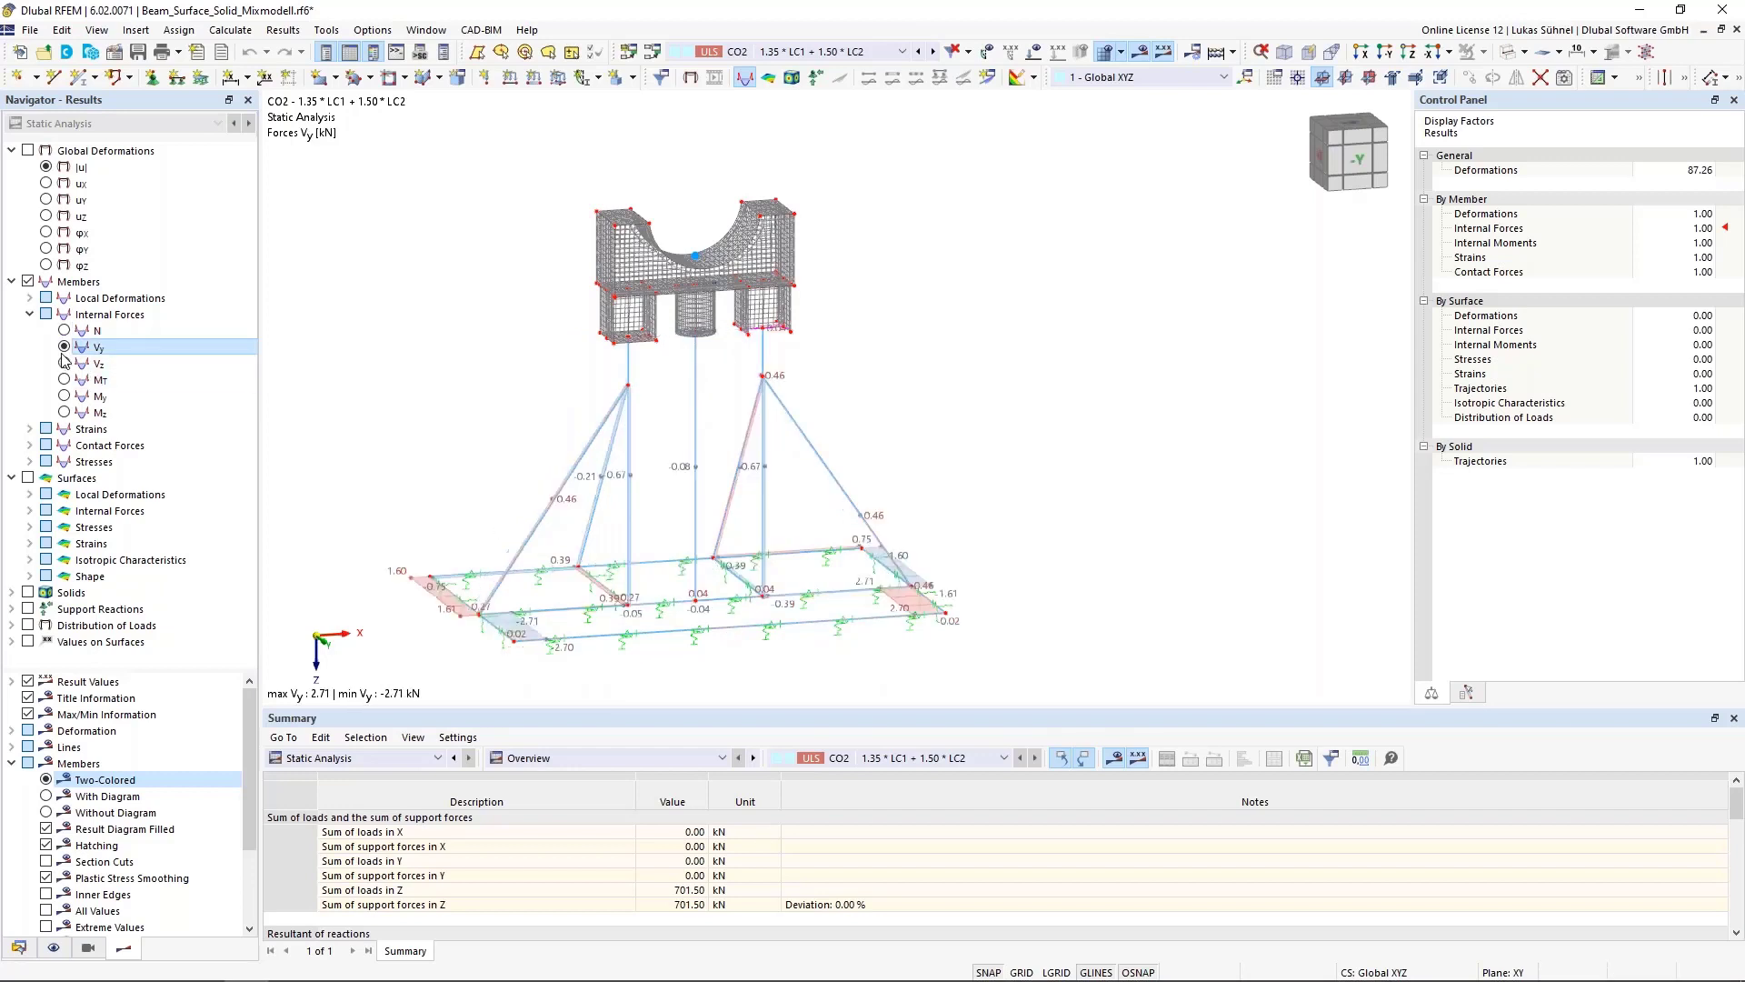
{"action": "left_click", "coordinate": [65, 362]}
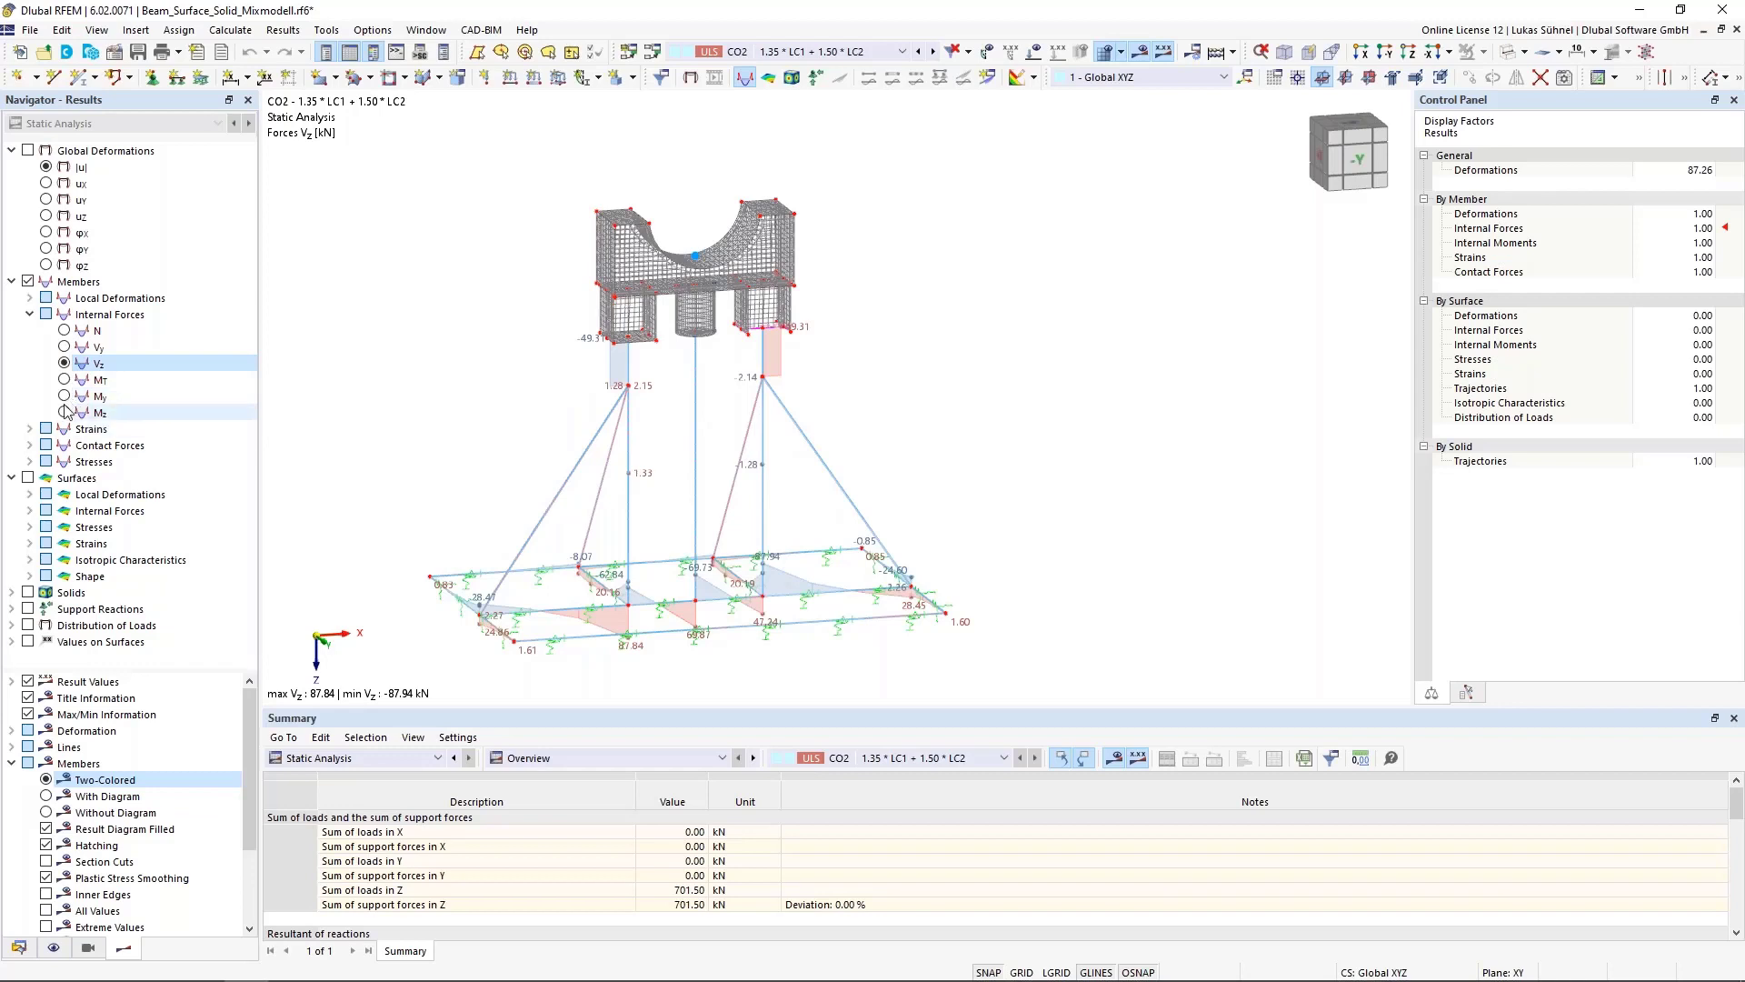
{"action": "left_click", "coordinate": [65, 380]}
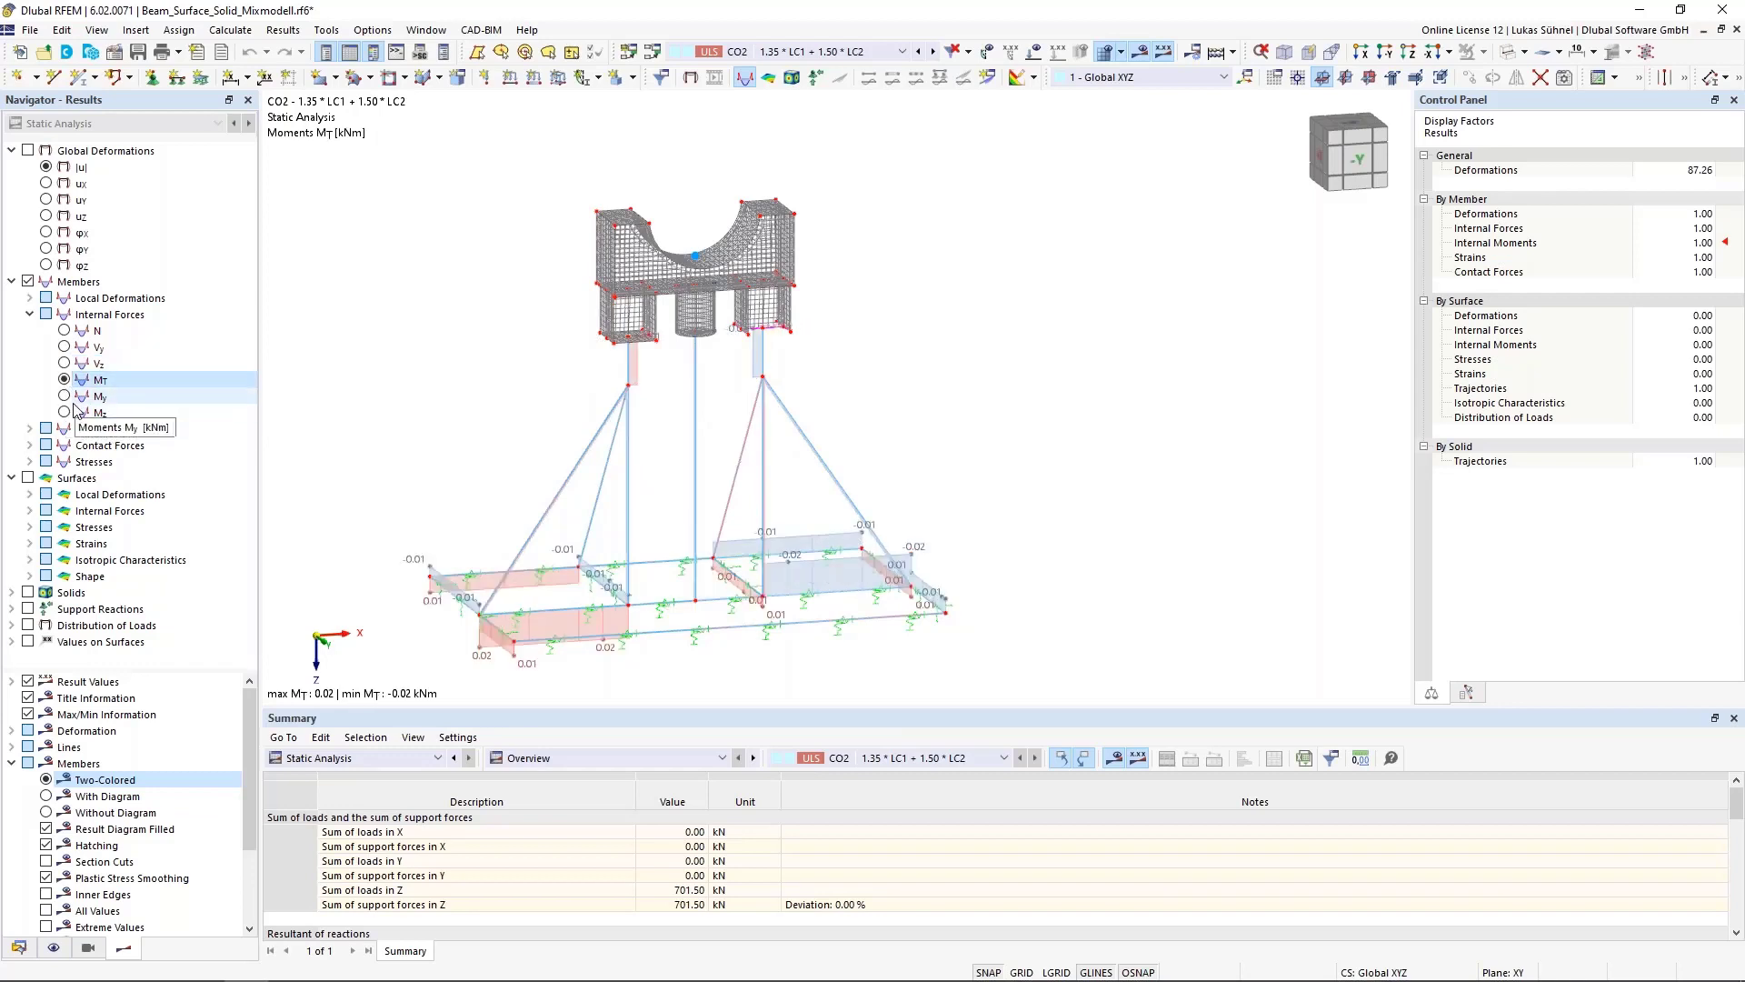
{"action": "left_click", "coordinate": [65, 396]}
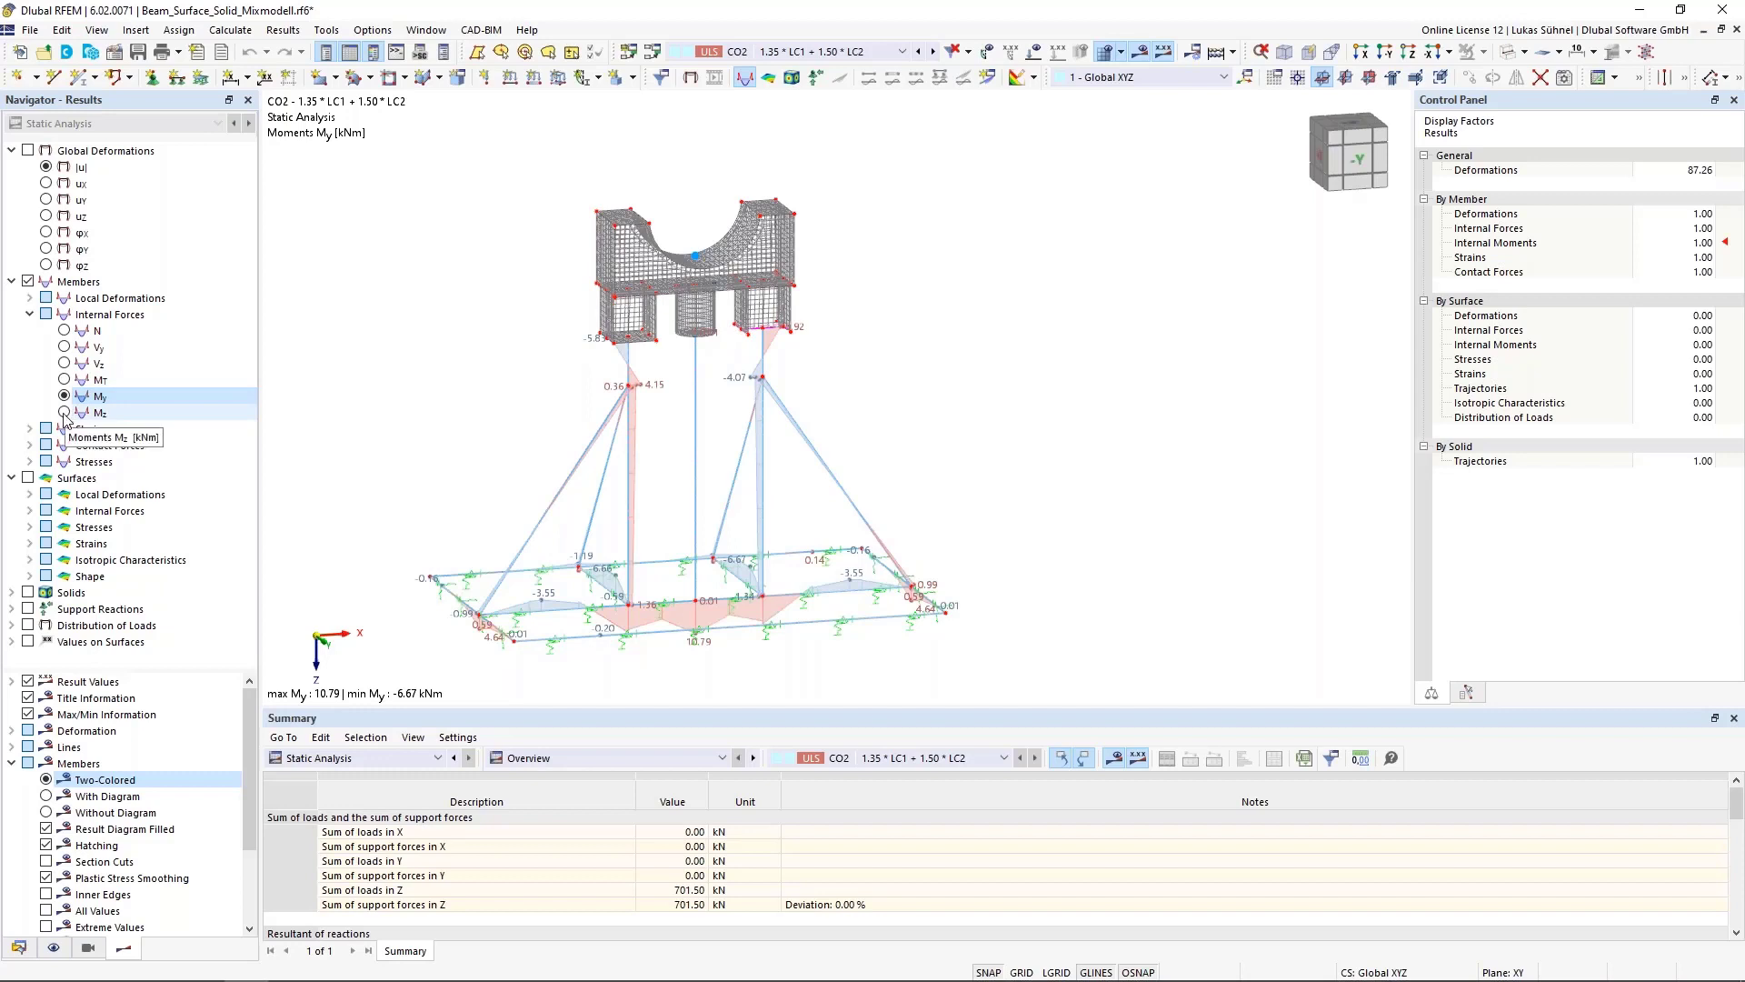
{"action": "left_click", "coordinate": [65, 414]}
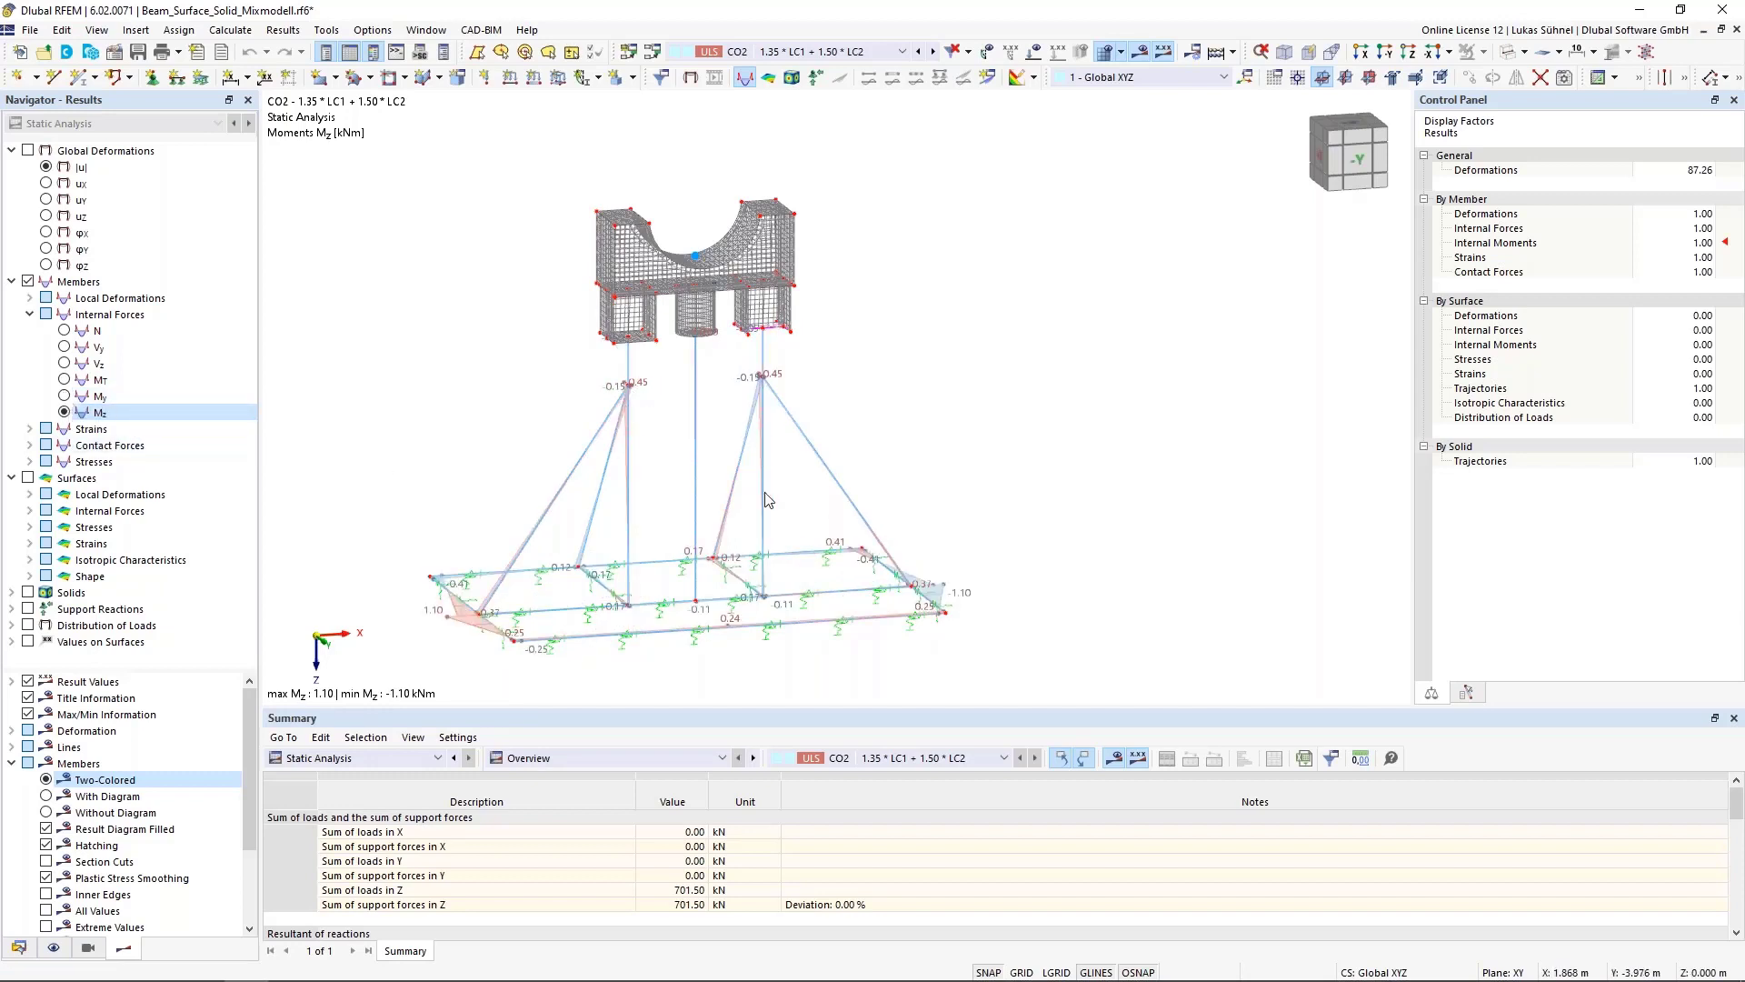
{"action": "left_click", "coordinate": [65, 396]}
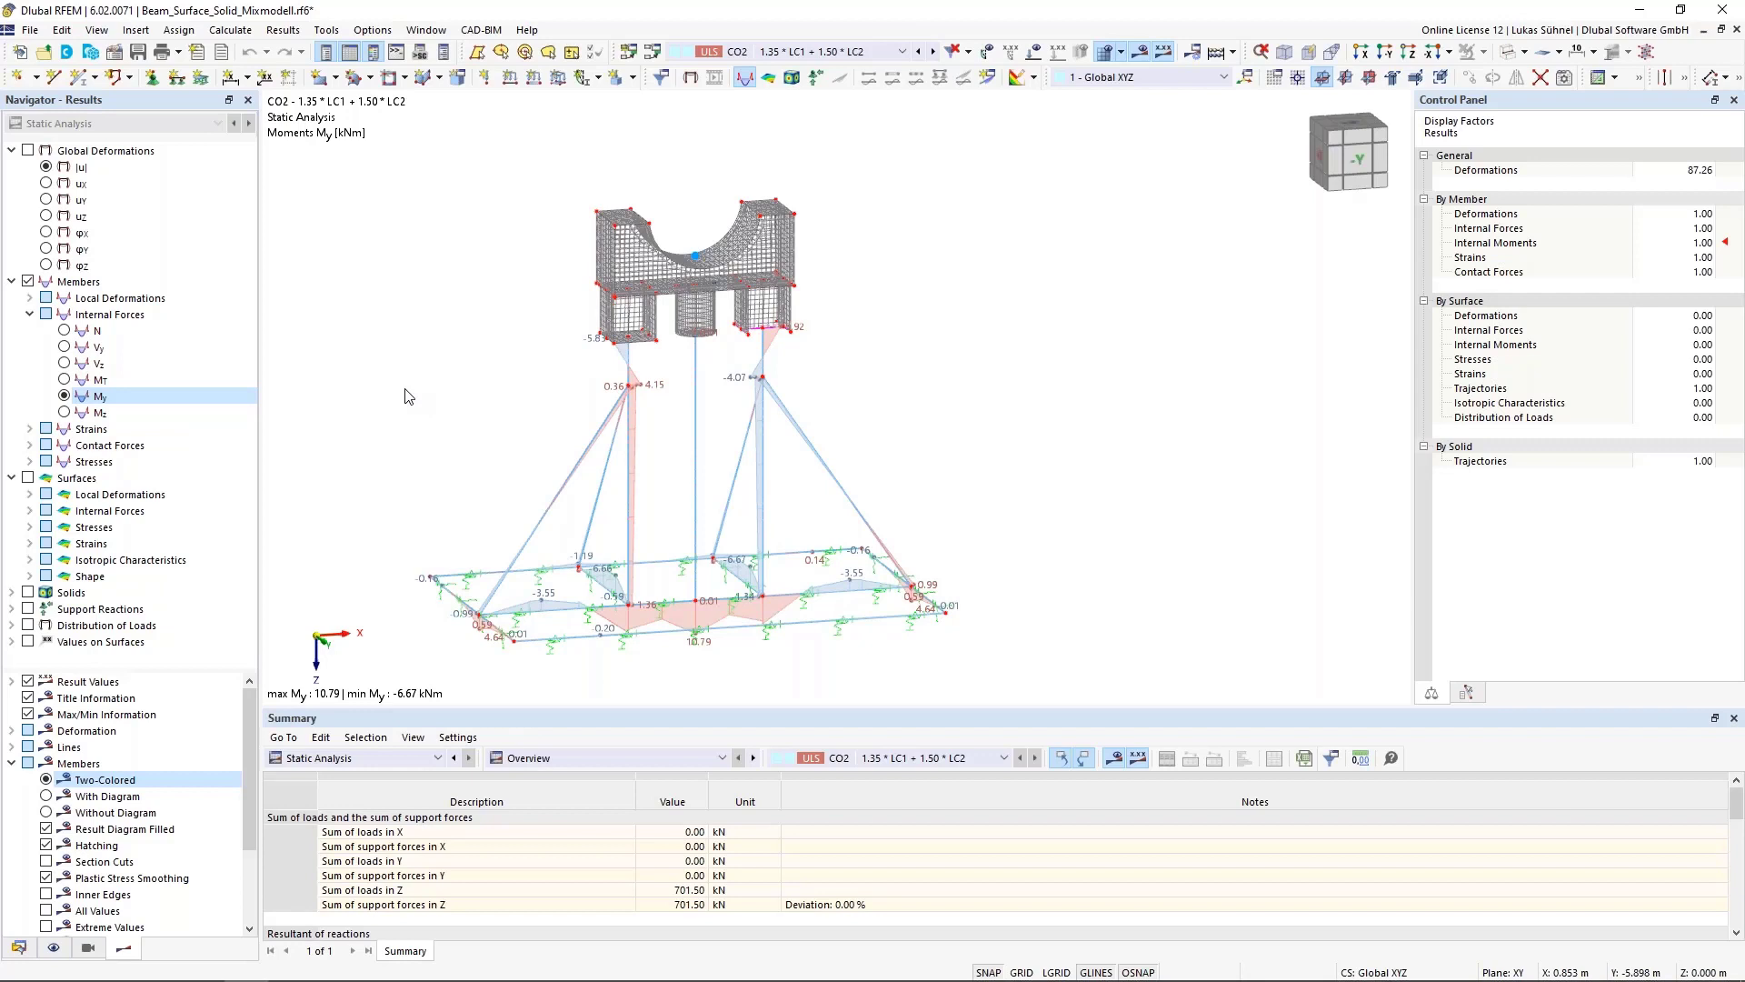
Render the model solid and orbit around it to inspect the My moment results
{"action": "left_click", "coordinate": [1512, 52]}
{"action": "middle_click_drag", "start_coordinate": [880, 285], "coordinate": [1214, 314], "text": "ctrl"}
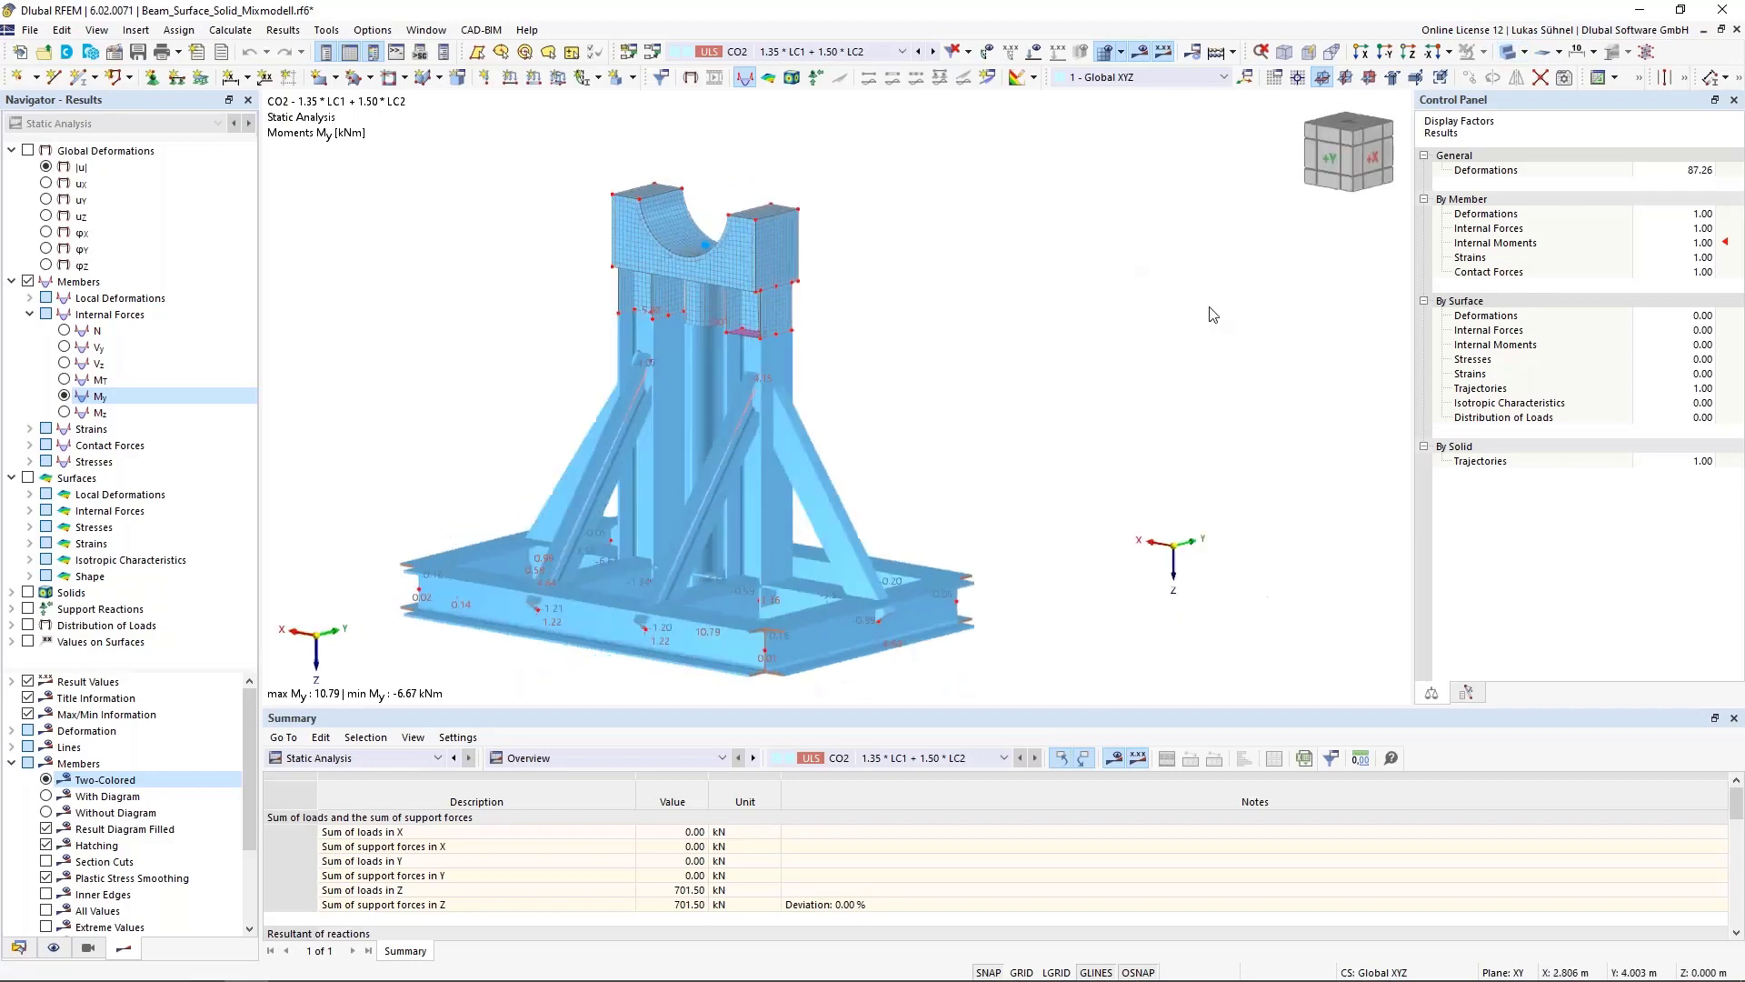
{"action": "middle_click_drag", "start_coordinate": [987, 373], "coordinate": [548, 490], "text": "ctrl"}
{"action": "middle_click_drag", "start_coordinate": [661, 476], "coordinate": [703, 452], "text": "ctrl"}
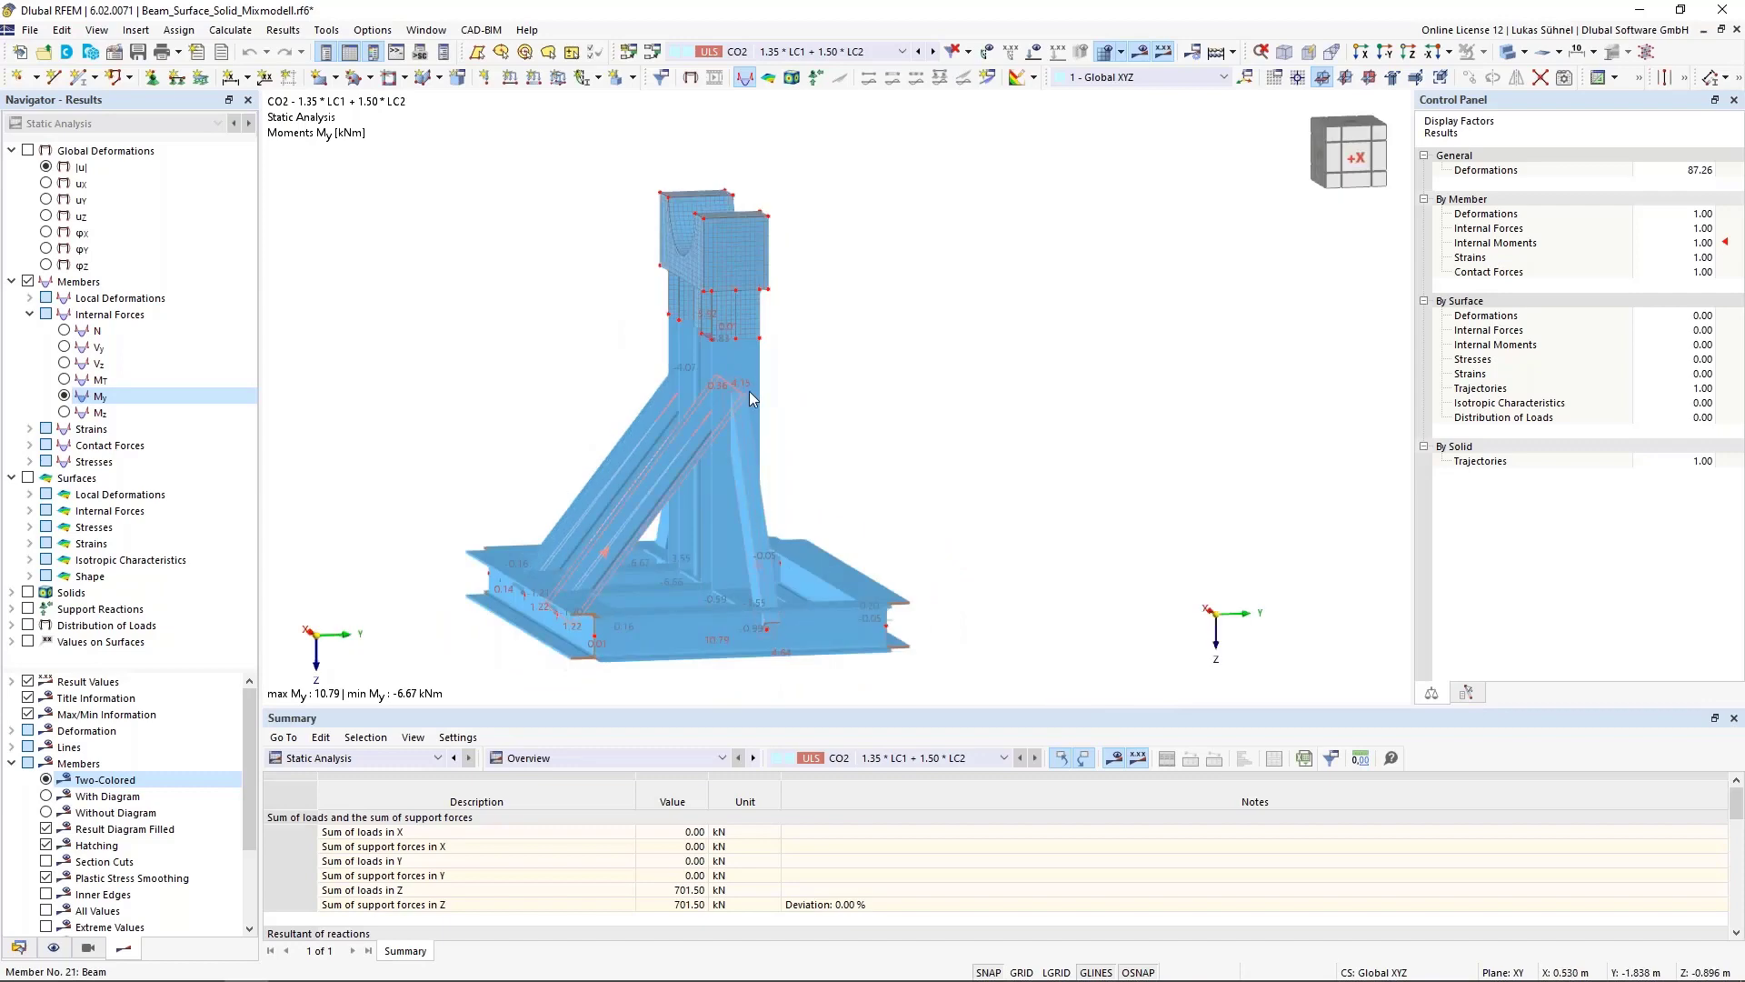
{"action": "middle_click_drag", "start_coordinate": [881, 400], "coordinate": [703, 406], "text": "ctrl"}
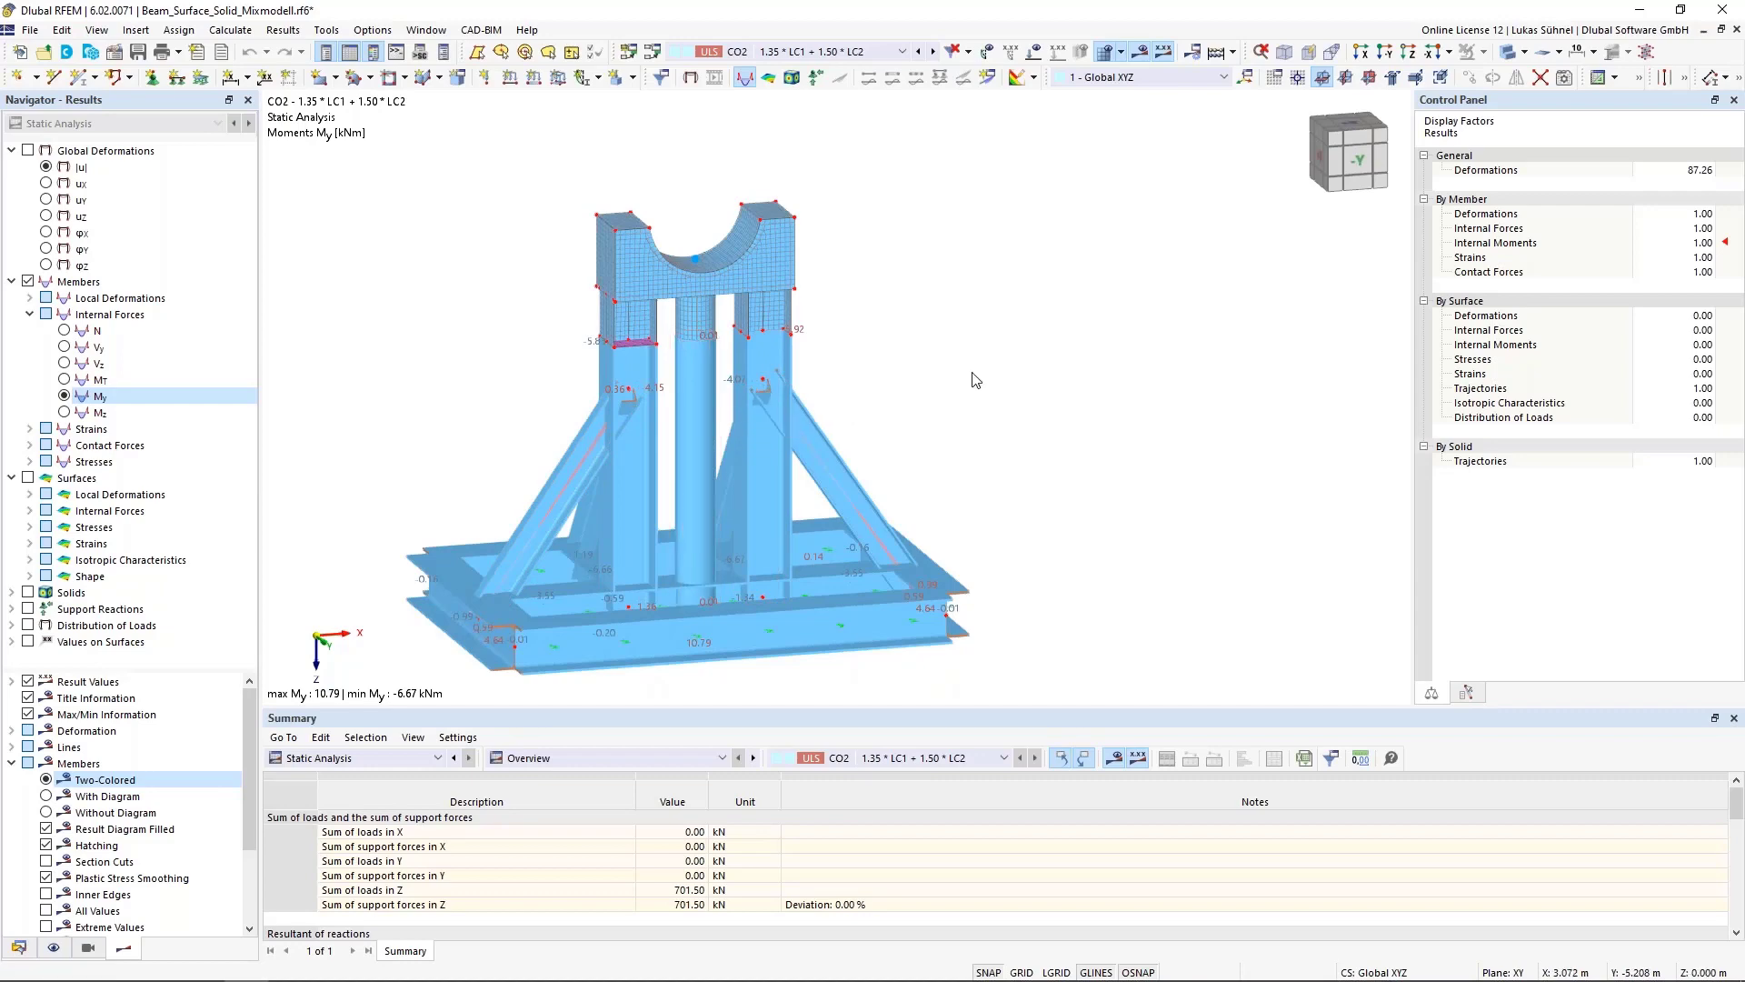
{"action": "mouse_move", "coordinate": [466, 395]}
{"action": "middle_mouse_down", "text": "ctrl"}
{"action": "mouse_move", "coordinate": [561, 433]}
{"action": "mouse_move", "coordinate": [596, 492]}
{"action": "mouse_move", "coordinate": [475, 389]}
{"action": "middle_mouse_up", "text": "ctrl"}
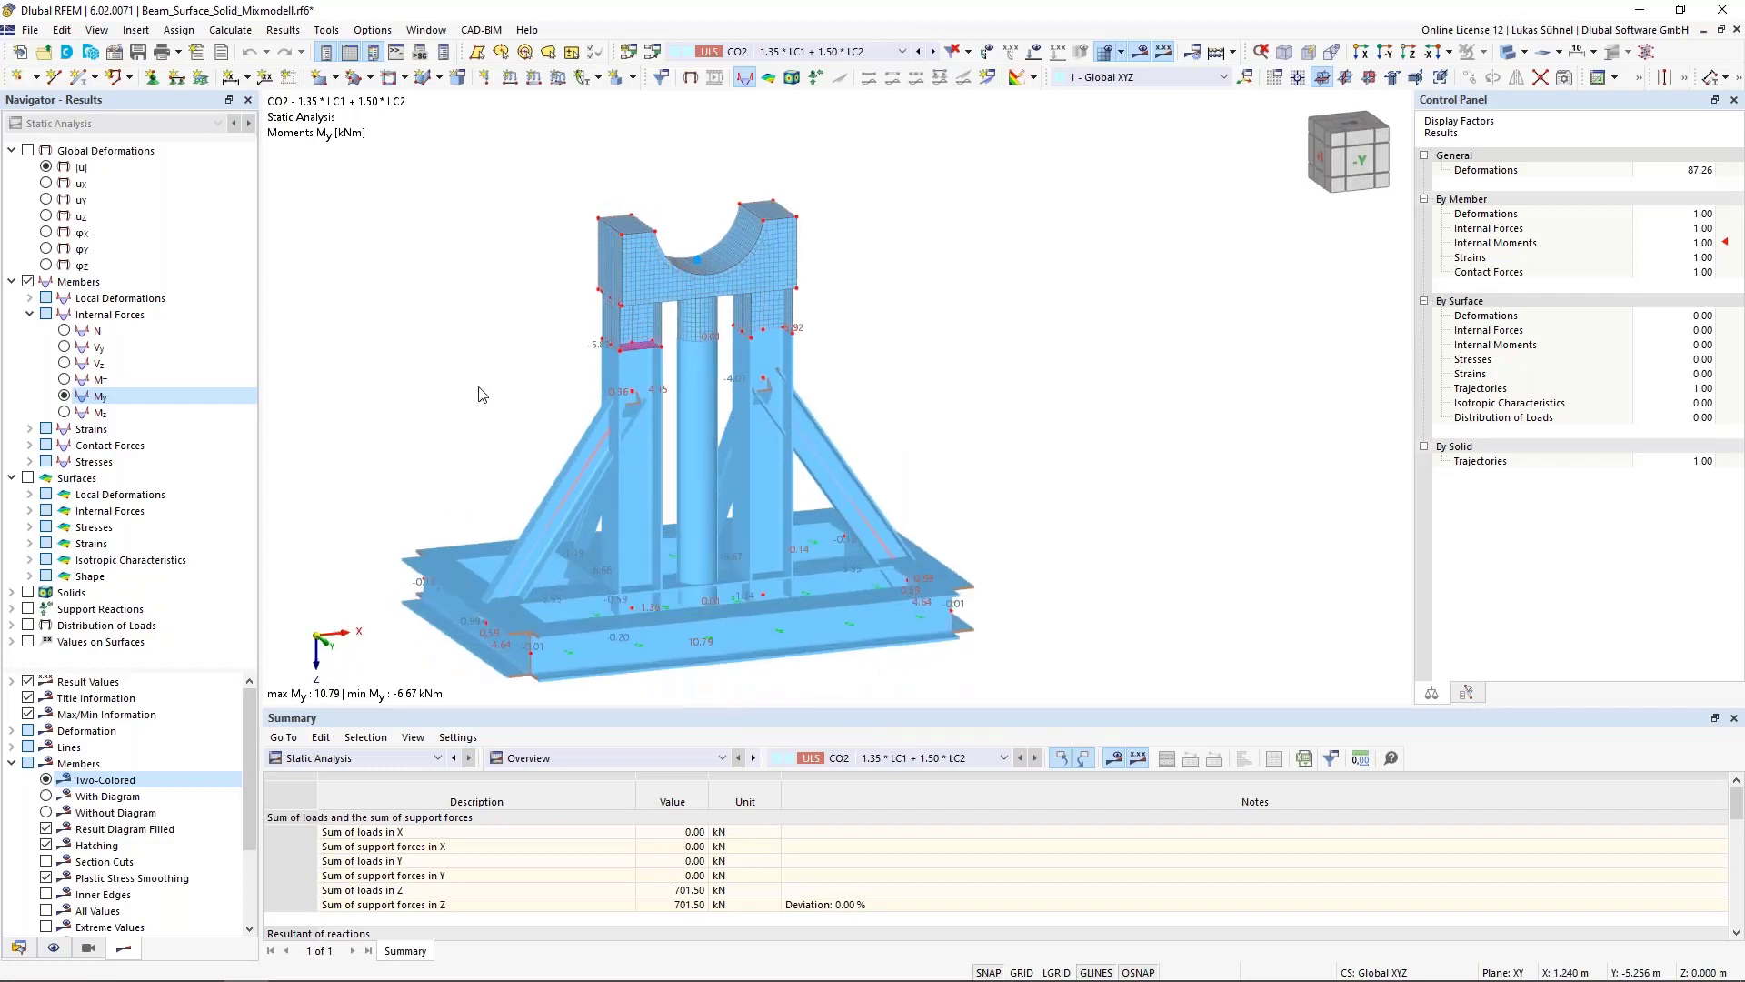
Display axial force N again in transparent rendering and zoom in on the columns
{"action": "left_click", "coordinate": [65, 331]}
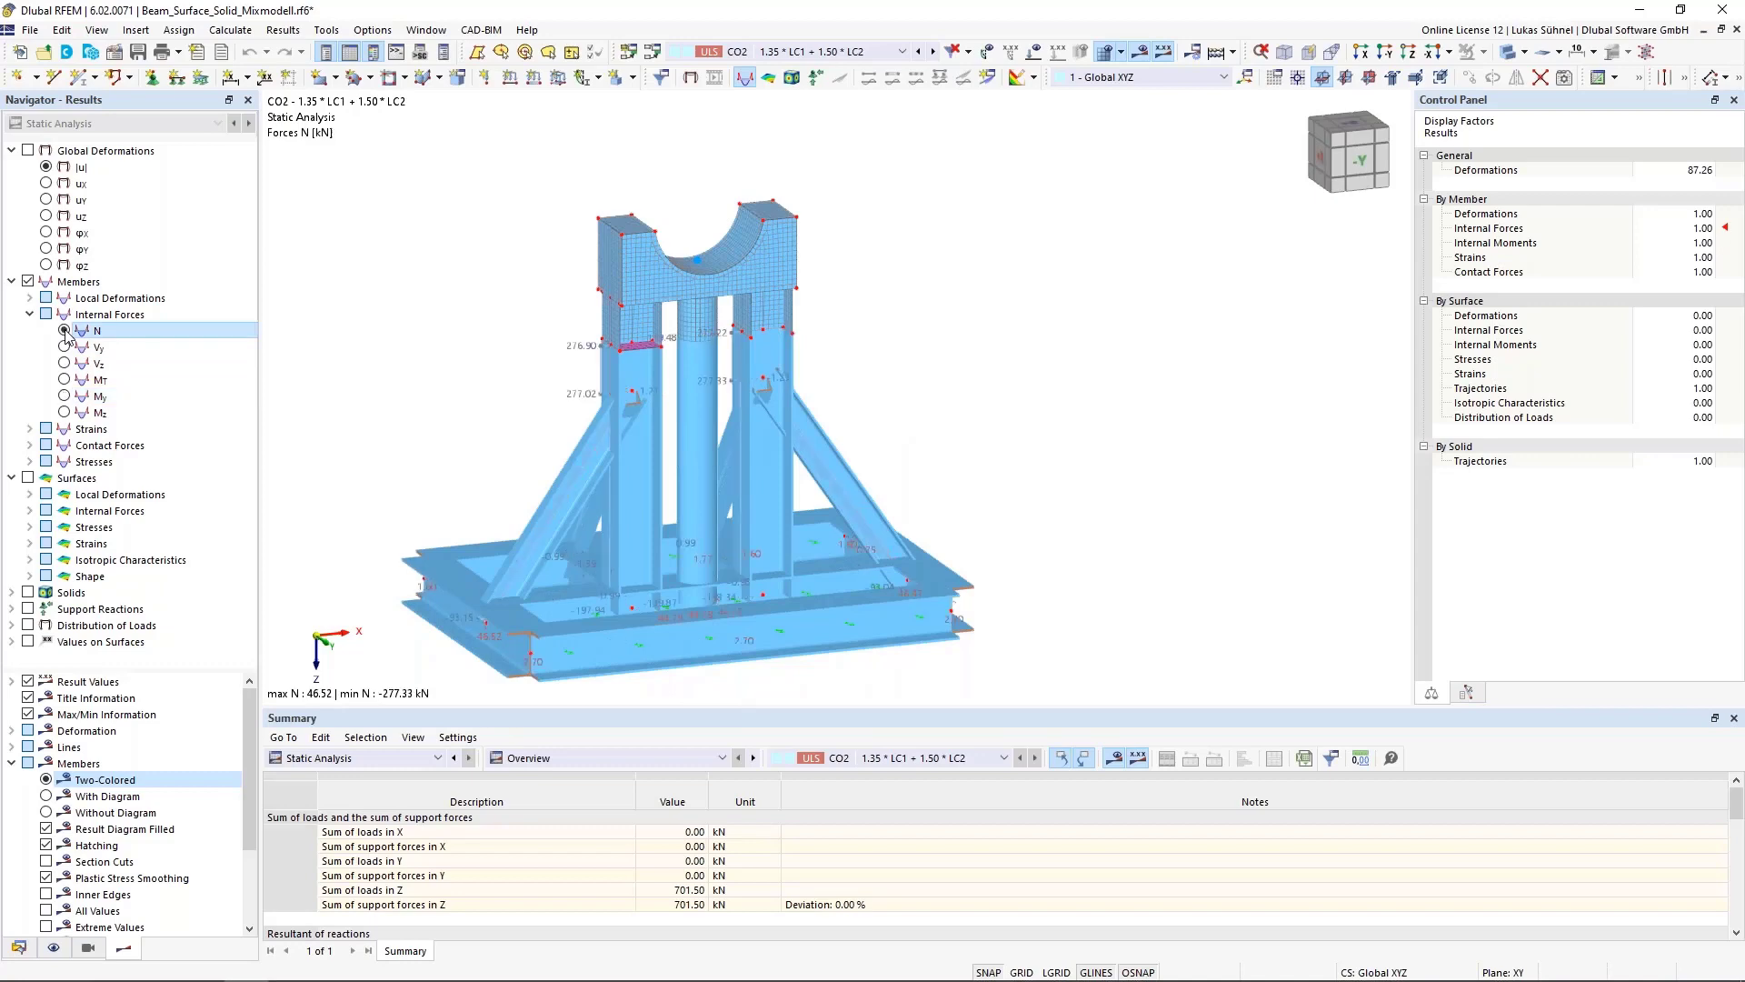
{"action": "left_click", "coordinate": [1505, 55]}
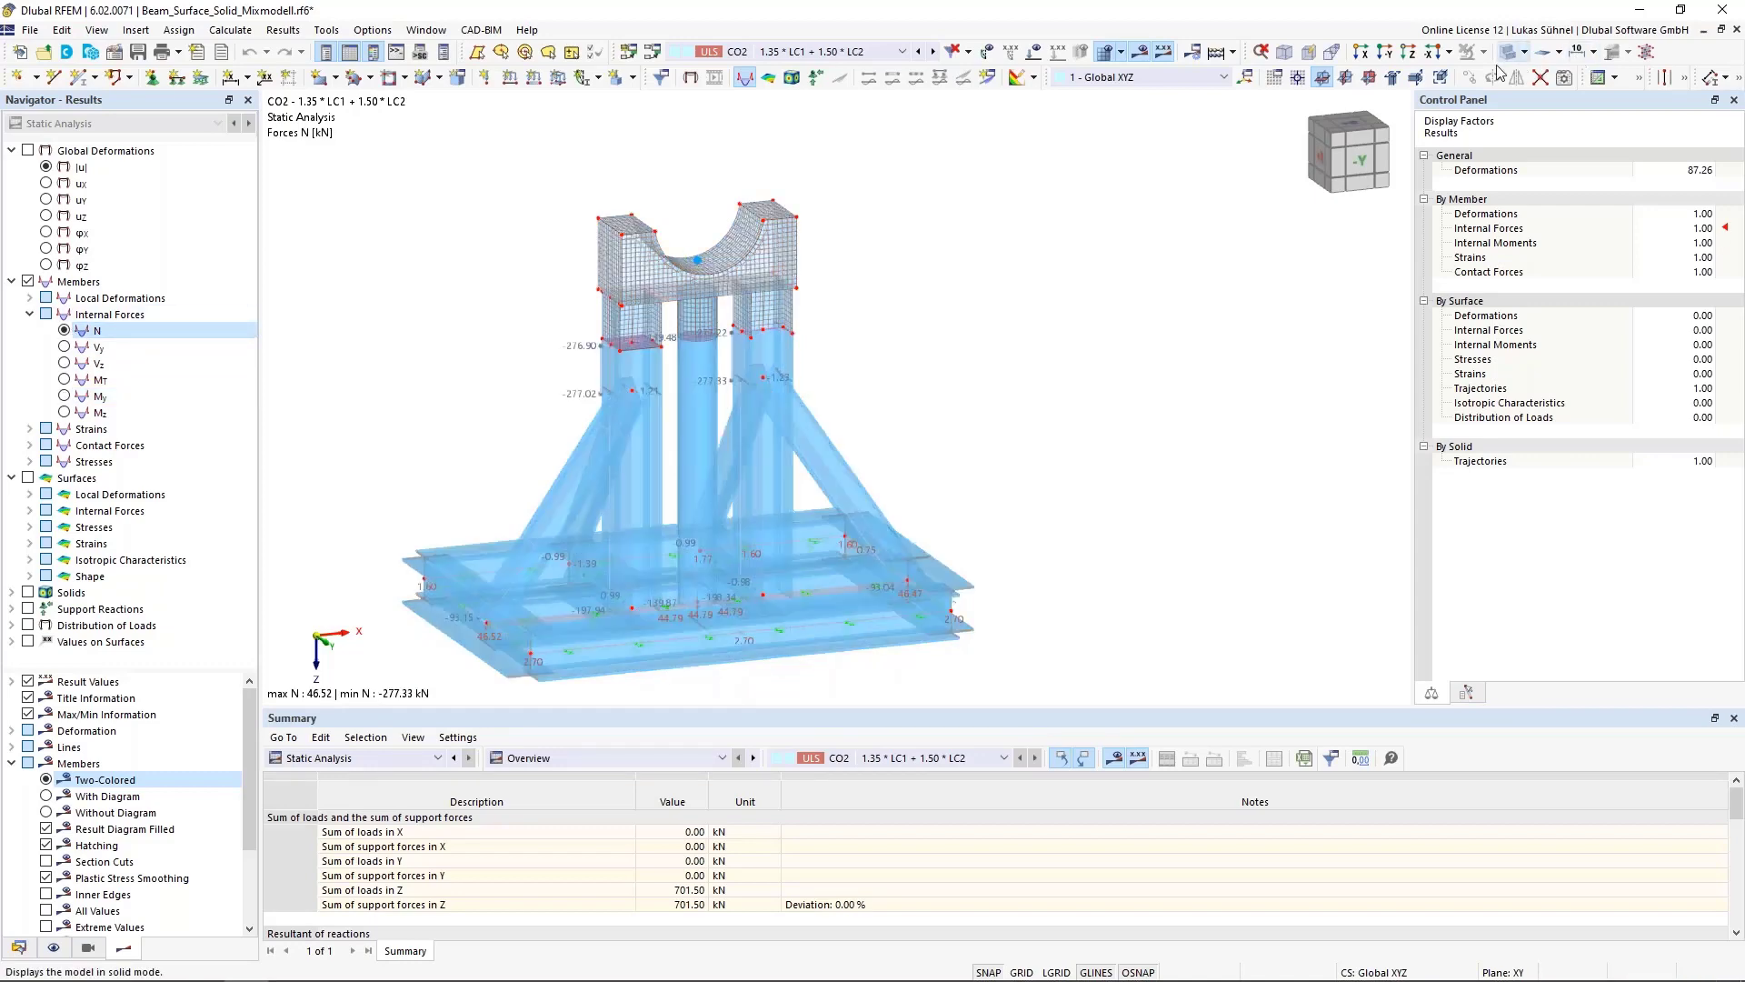
{"action": "left_click", "coordinate": [1505, 53]}
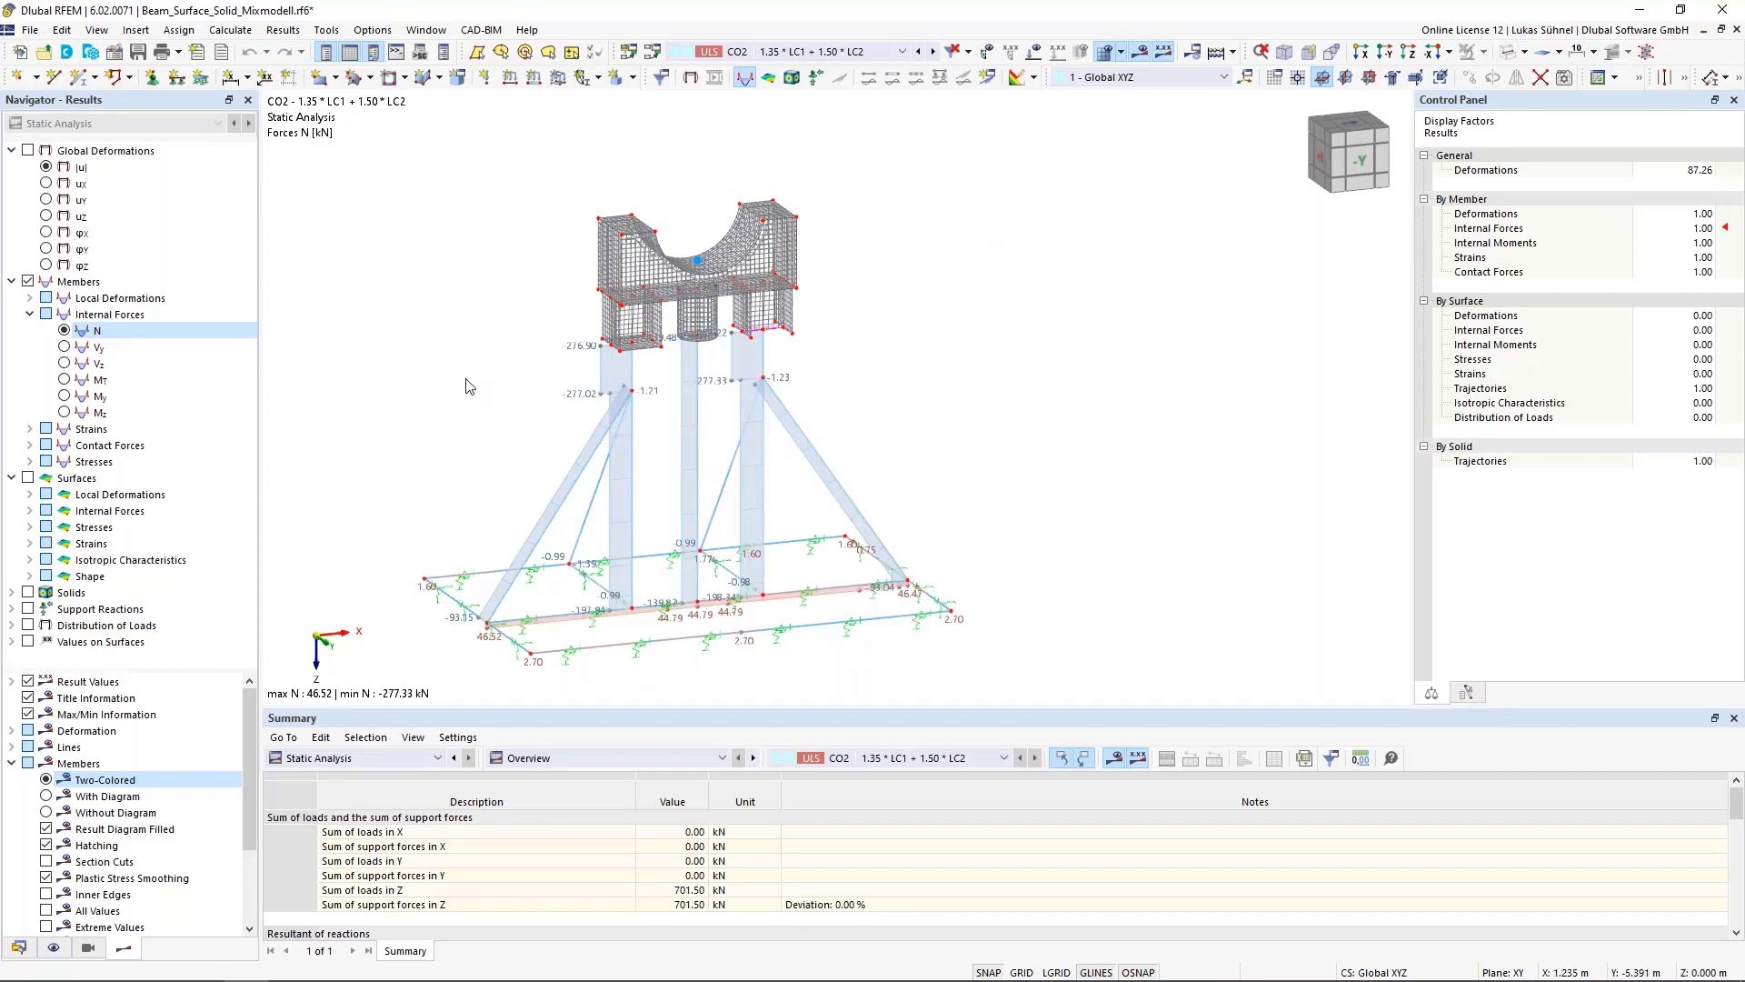
{"action": "middle_click_drag", "start_coordinate": [466, 379], "coordinate": [606, 392]}
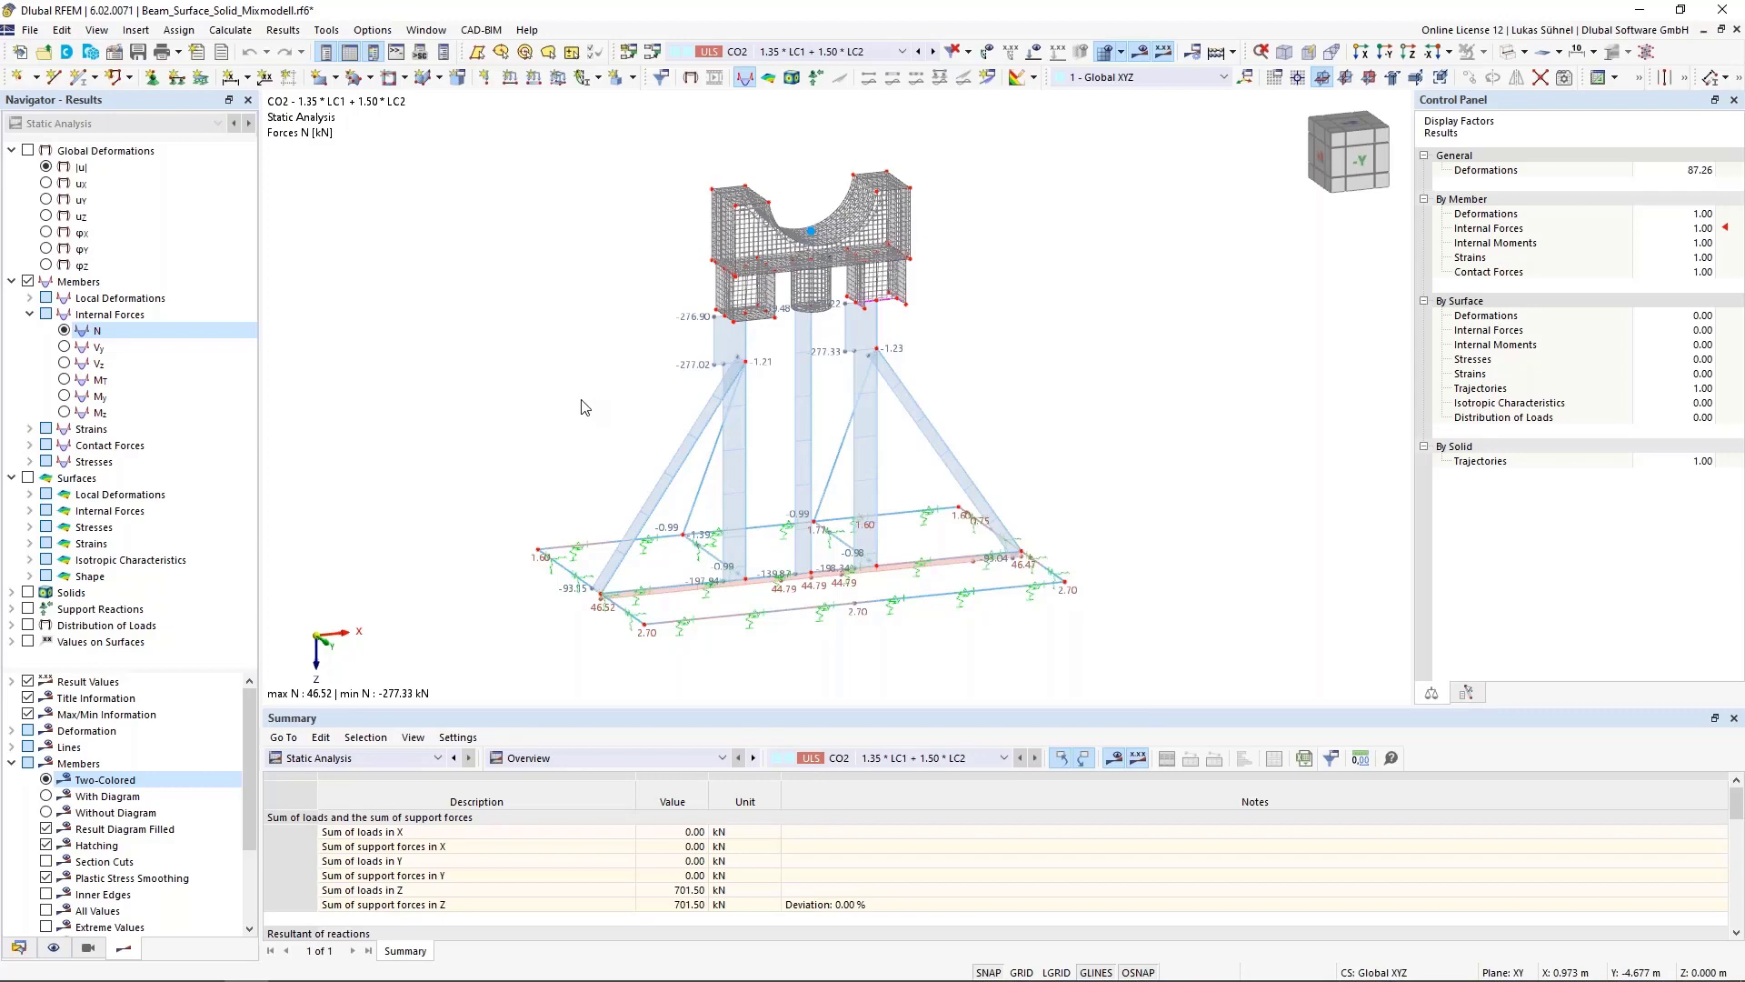
{"action": "scroll", "coordinate": [780, 418], "scroll_direction": "up", "scroll_amount": 2}
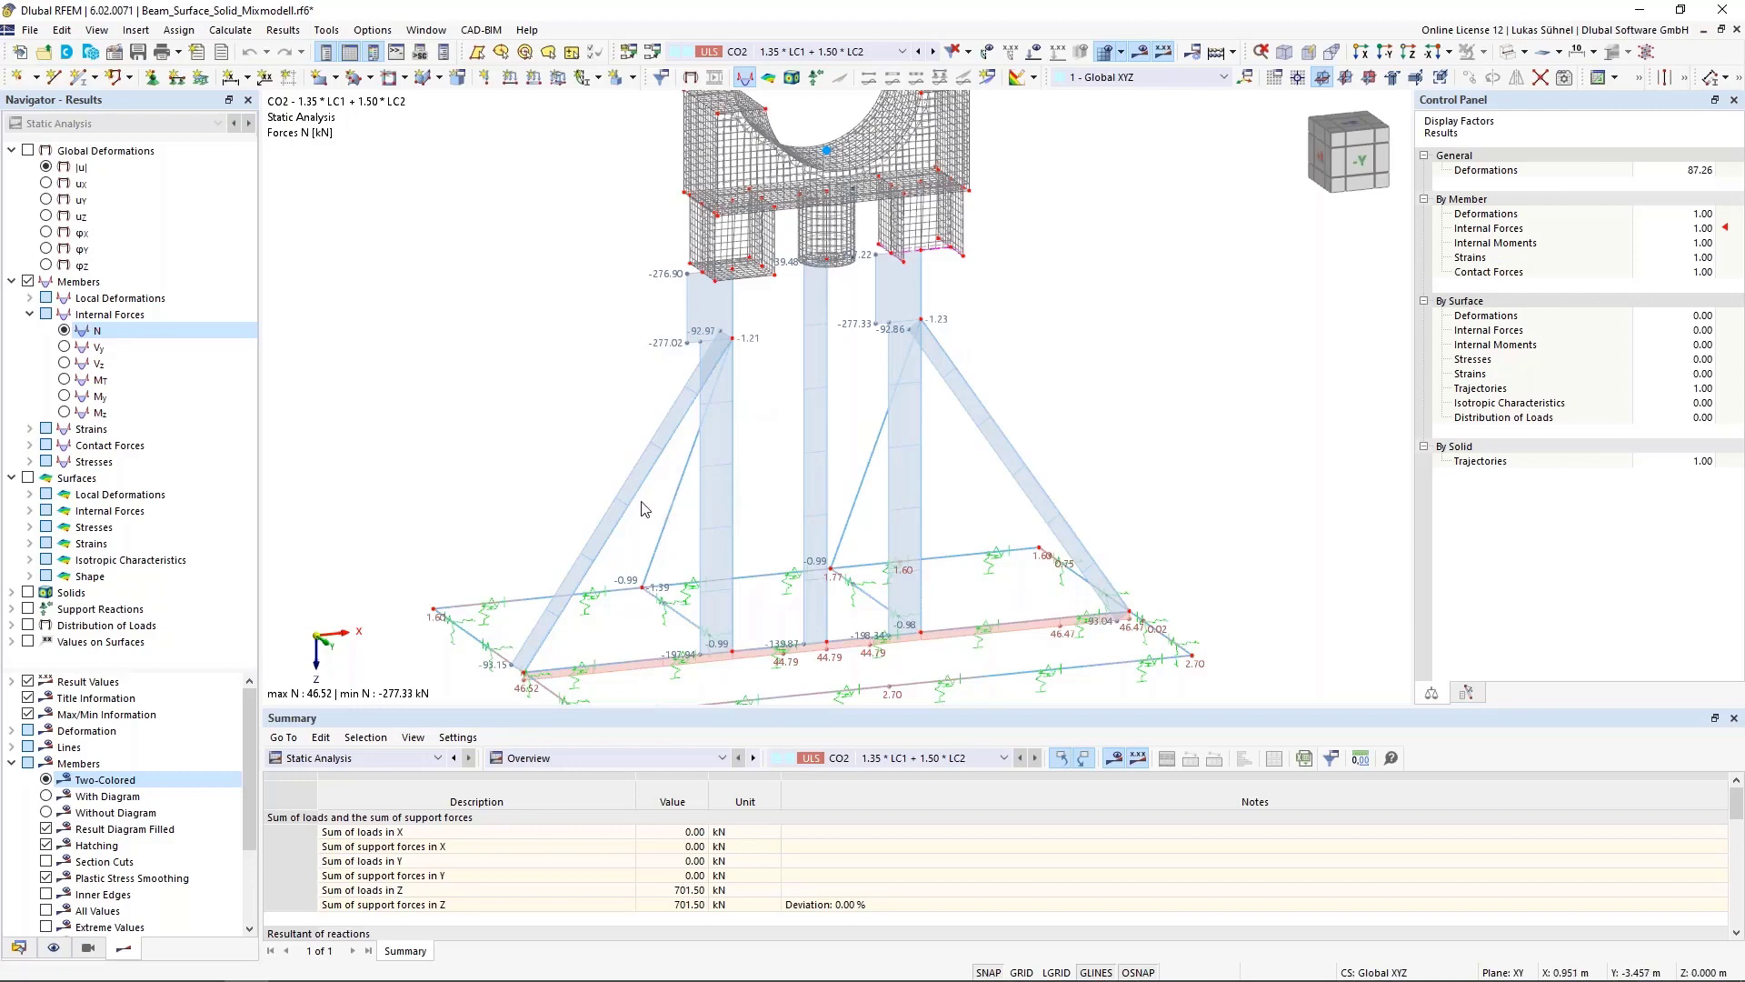
Open the model's base data and activate the Structure Stability add-on
{"action": "left_click", "coordinate": [18, 948]}
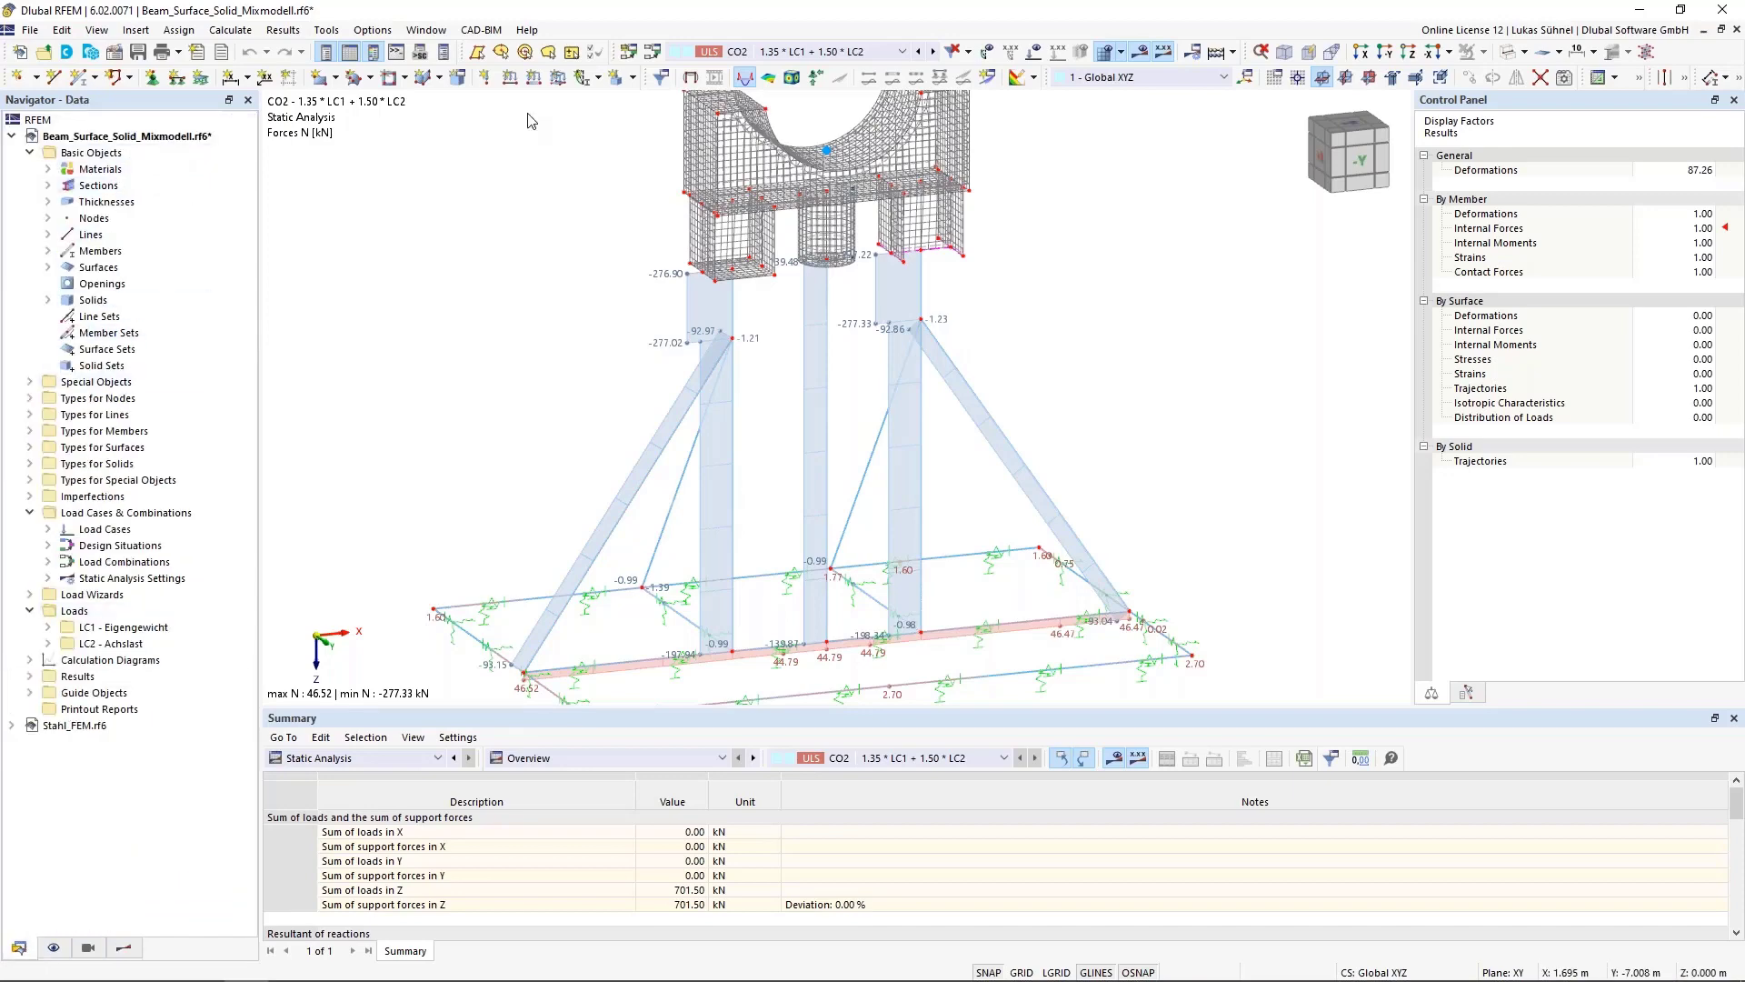
{"action": "right_click", "coordinate": [115, 136]}
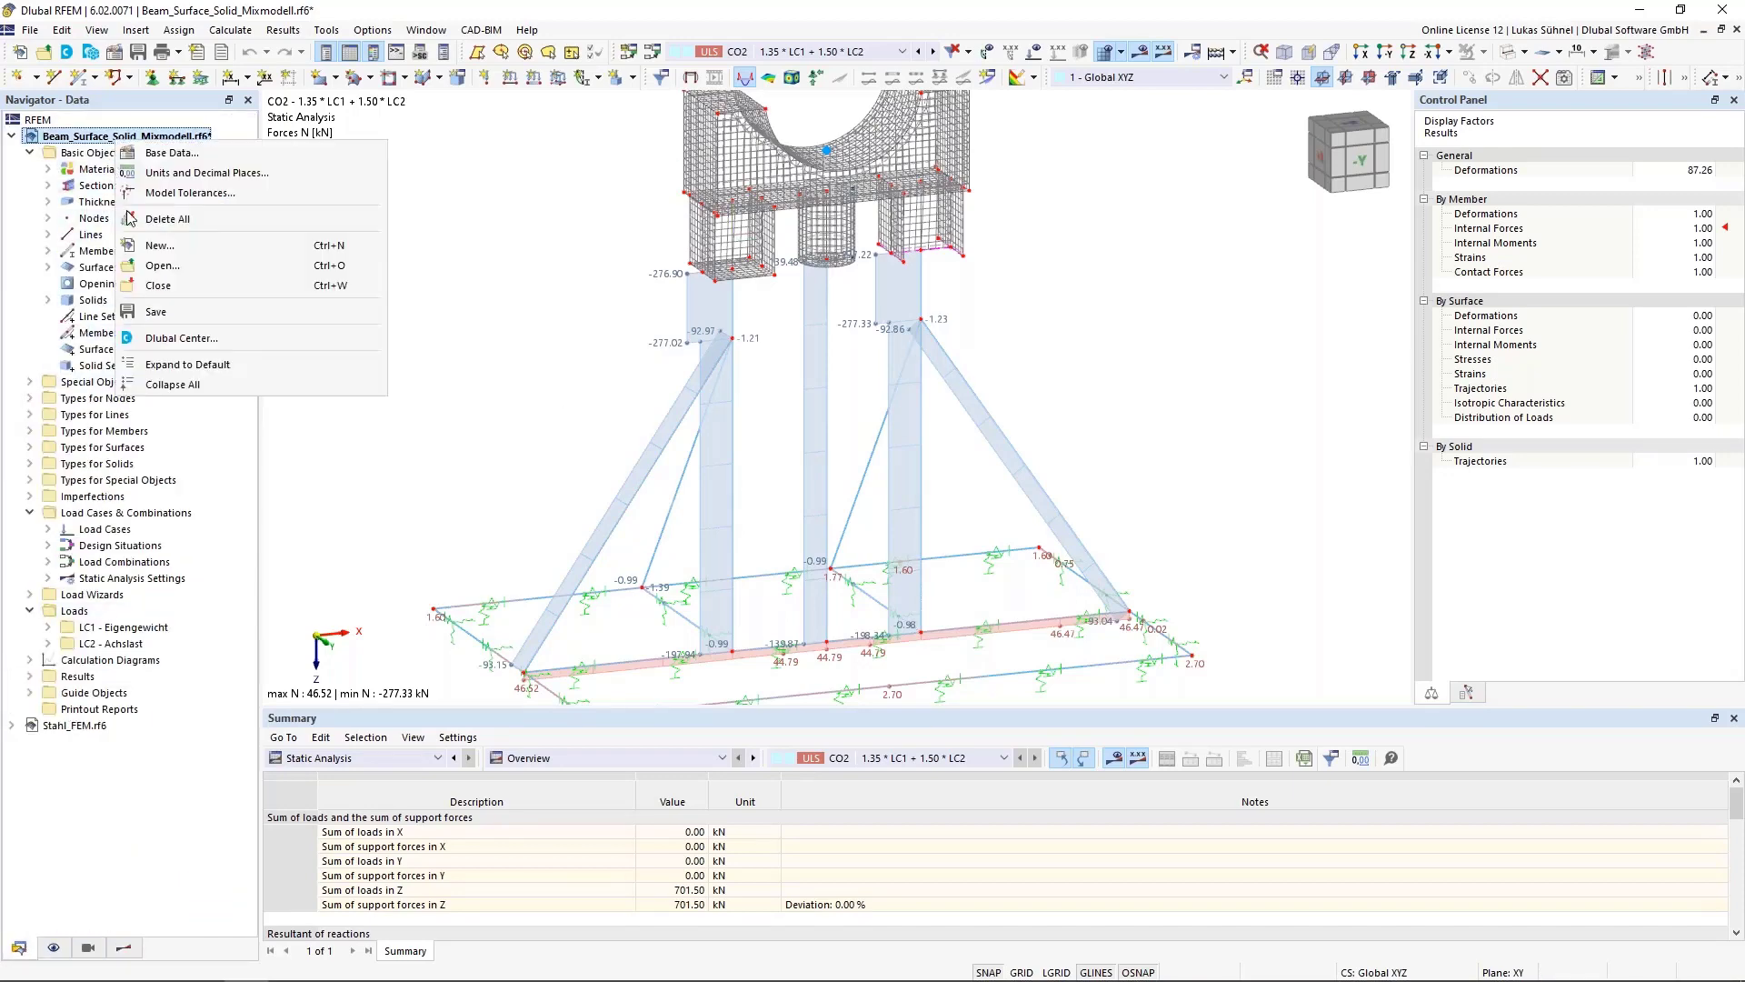
{"action": "left_click", "coordinate": [182, 188]}
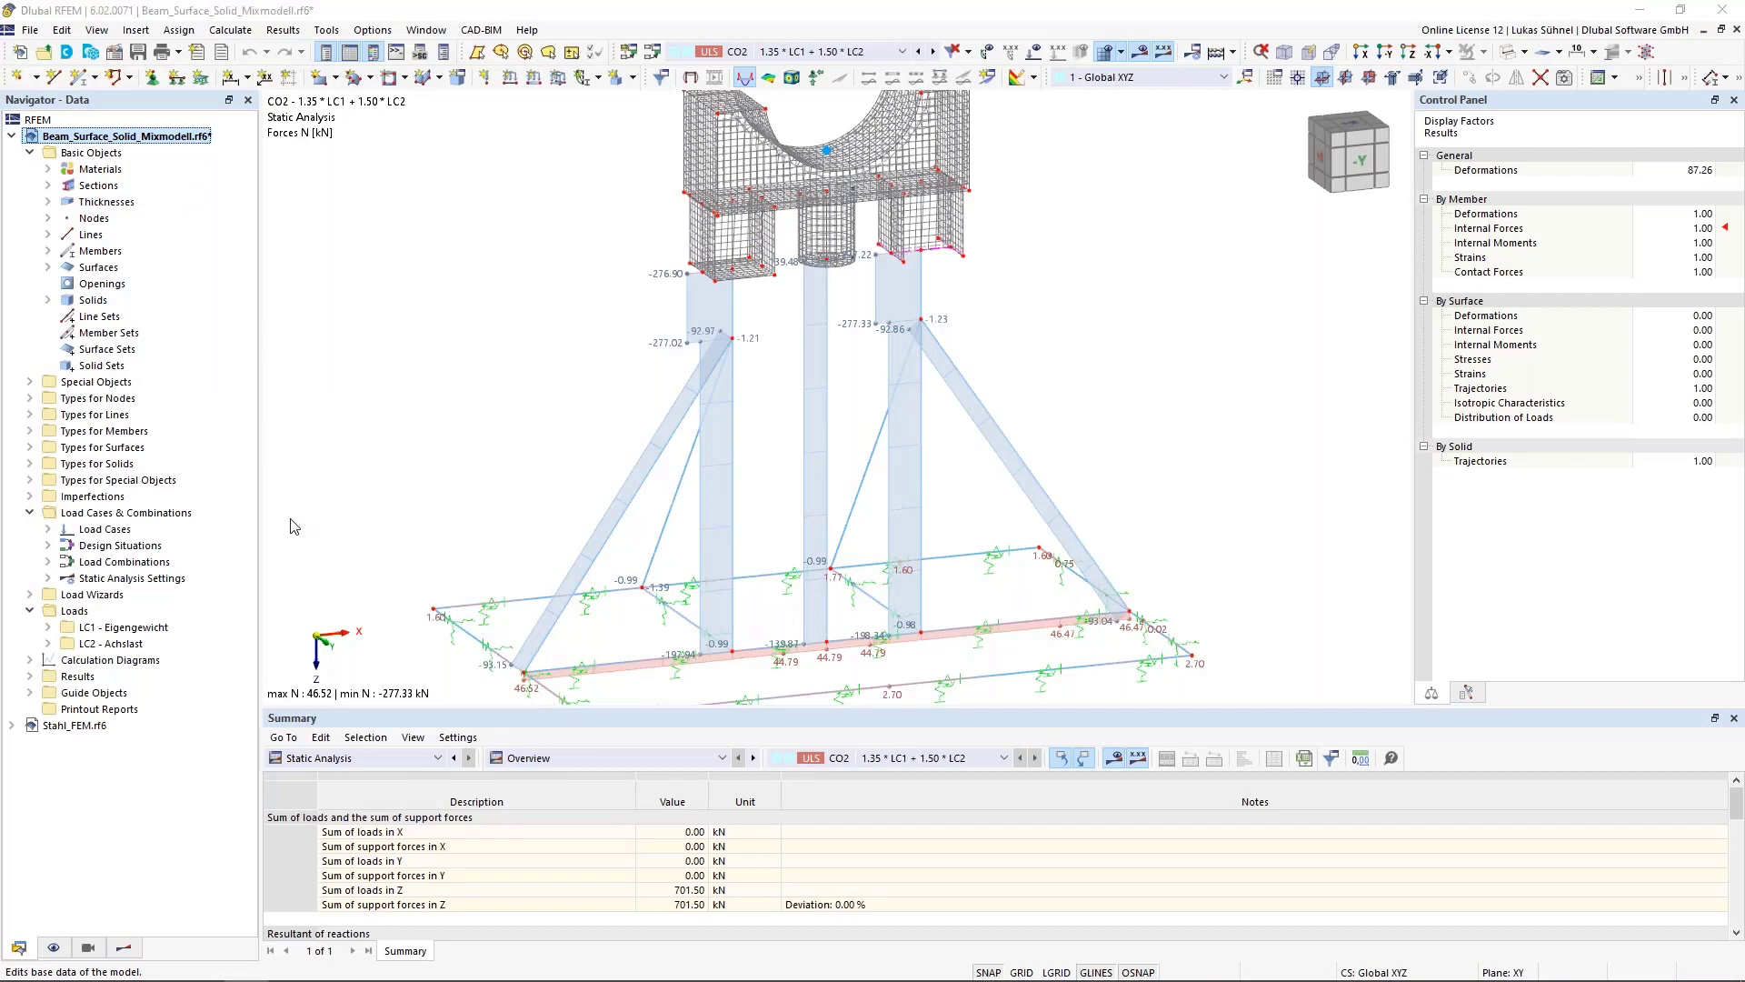
{"action": "left_click", "coordinate": [573, 147]}
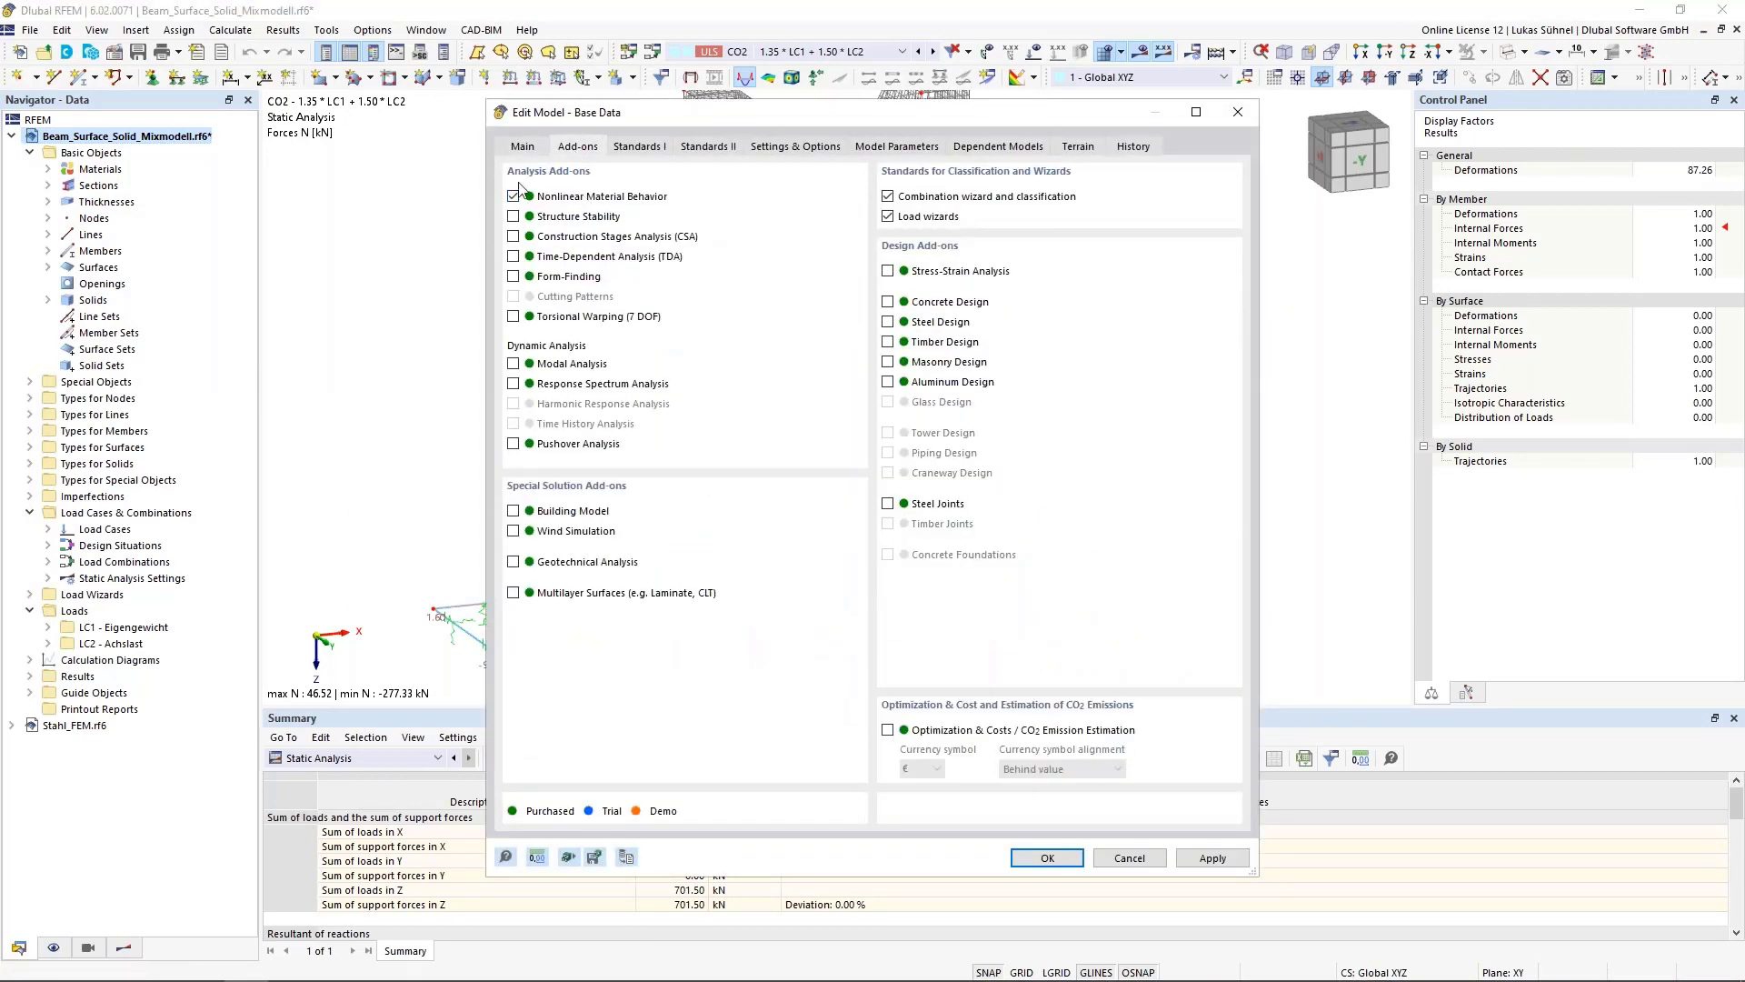
{"action": "left_click", "coordinate": [515, 216]}
{"action": "left_click", "coordinate": [1047, 858]}
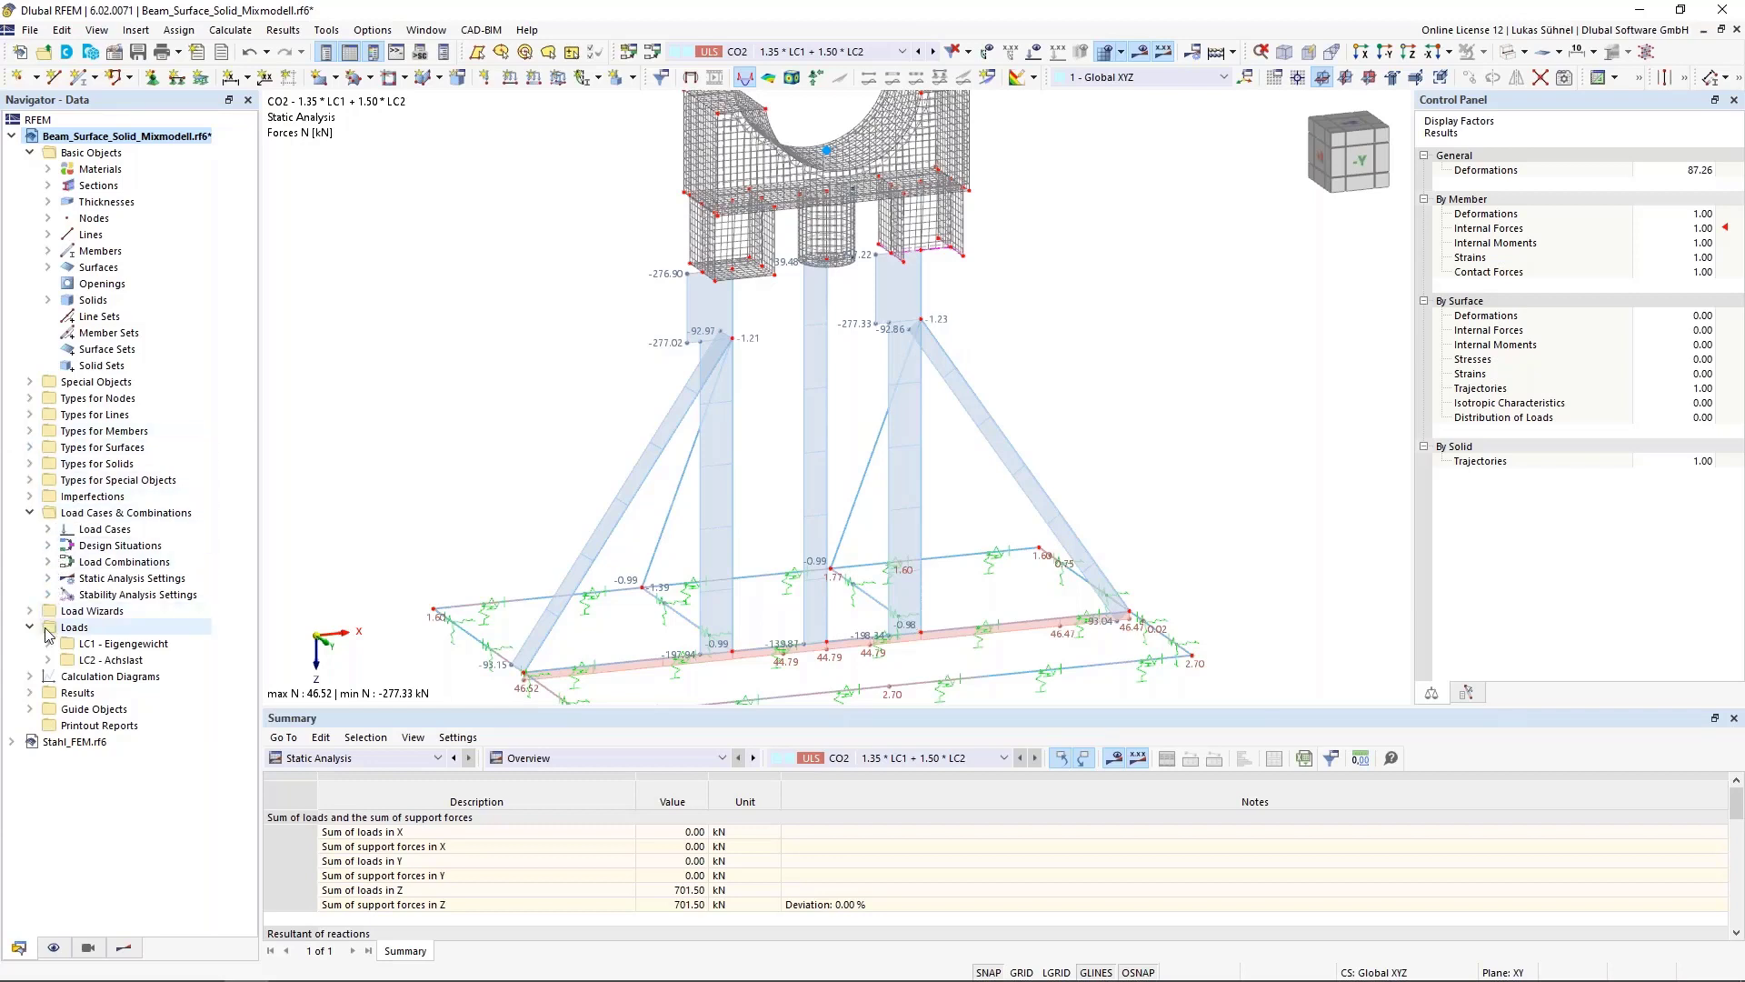
Enable critical load calculation with the Structure Stability add-on for load combination CO2 and run the calculation
{"action": "left_click", "coordinate": [47, 562]}
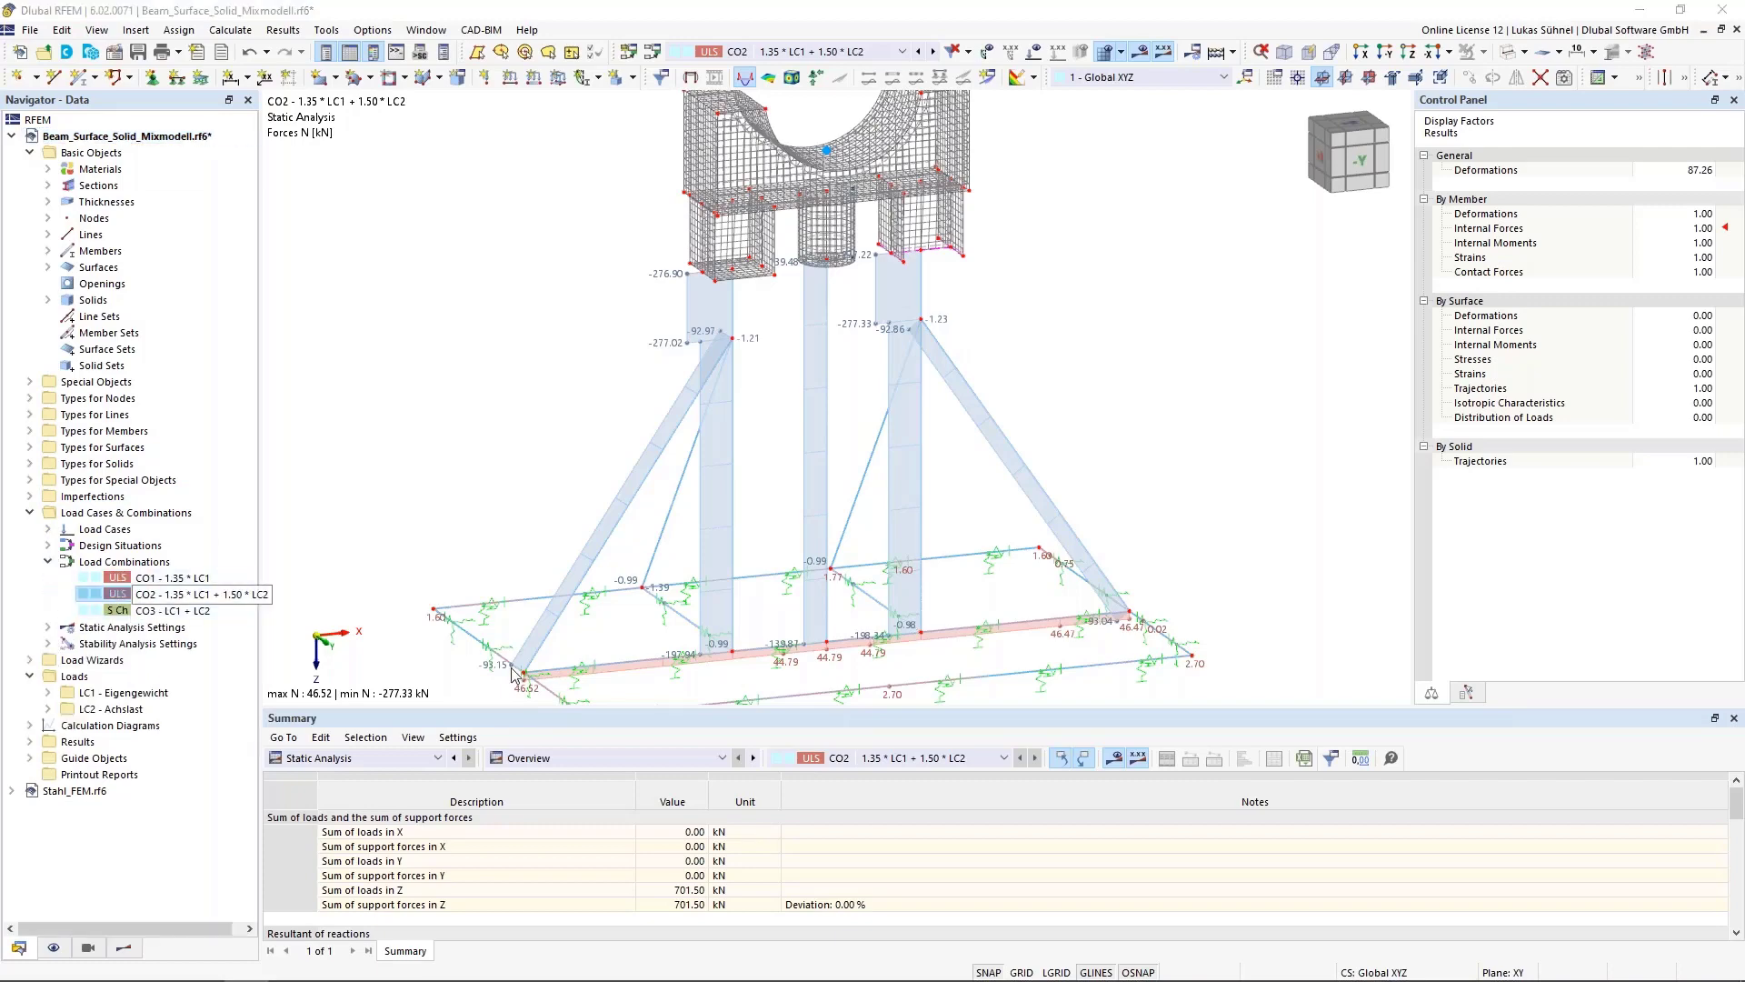
{"action": "double_click", "coordinate": [173, 595]}
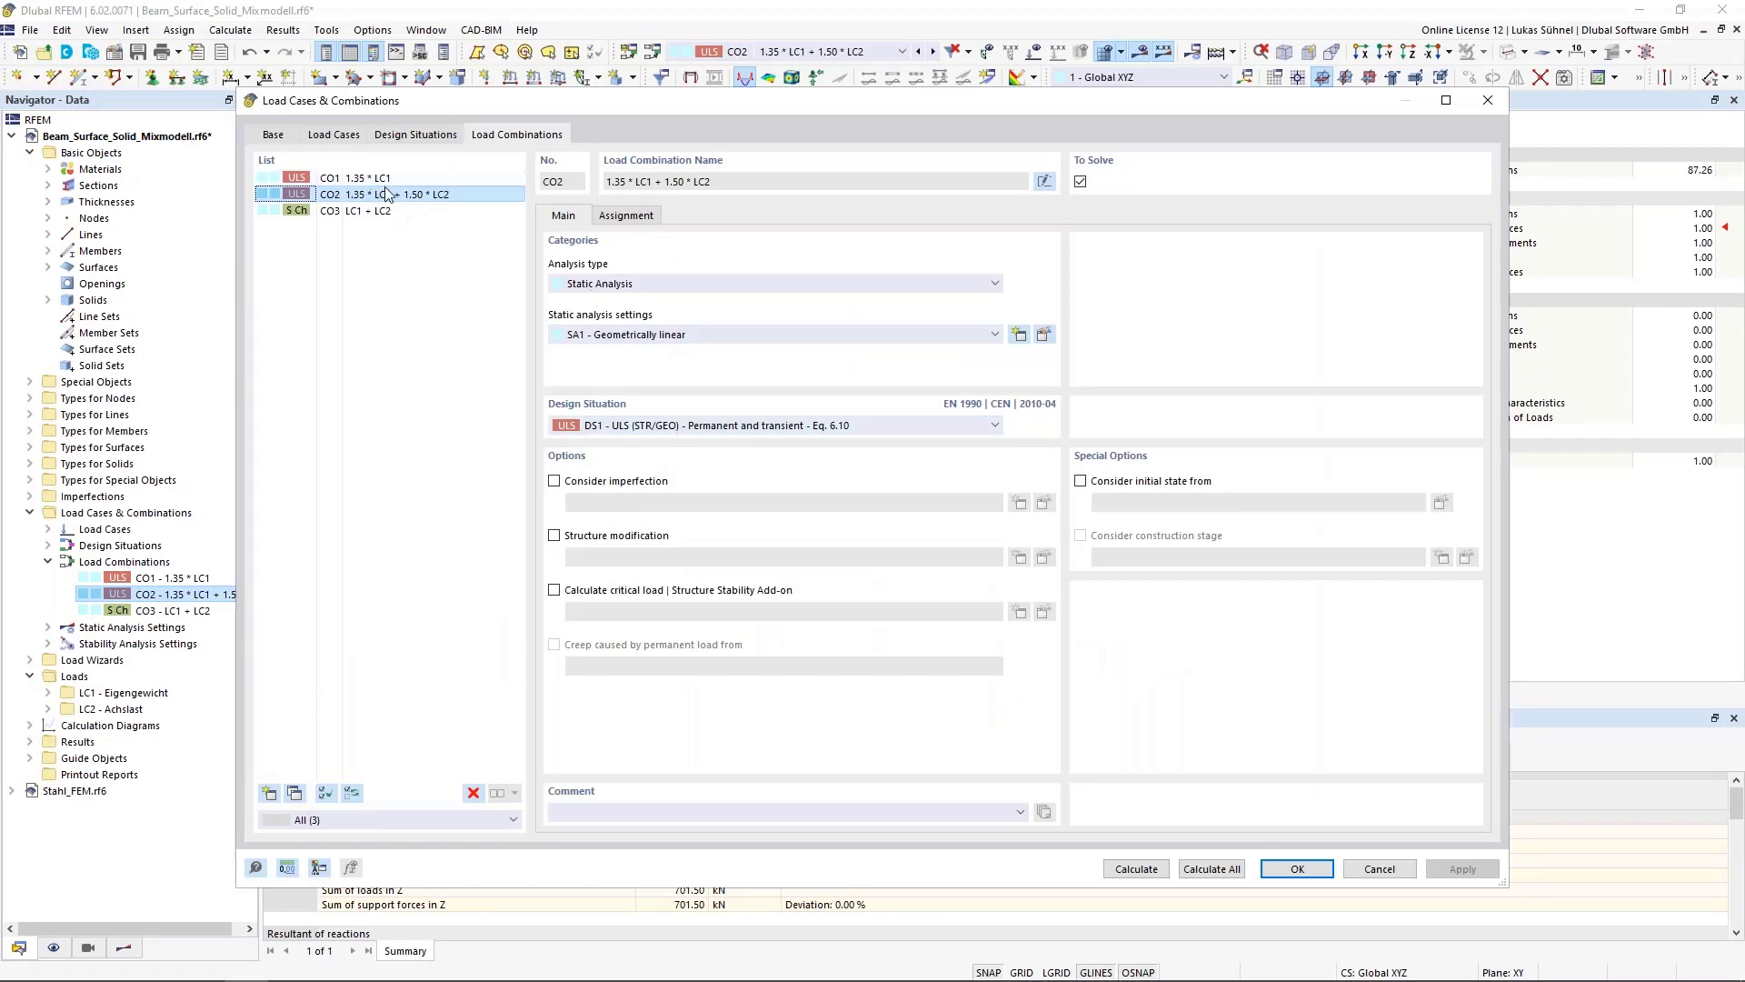
{"action": "left_click", "coordinate": [613, 593]}
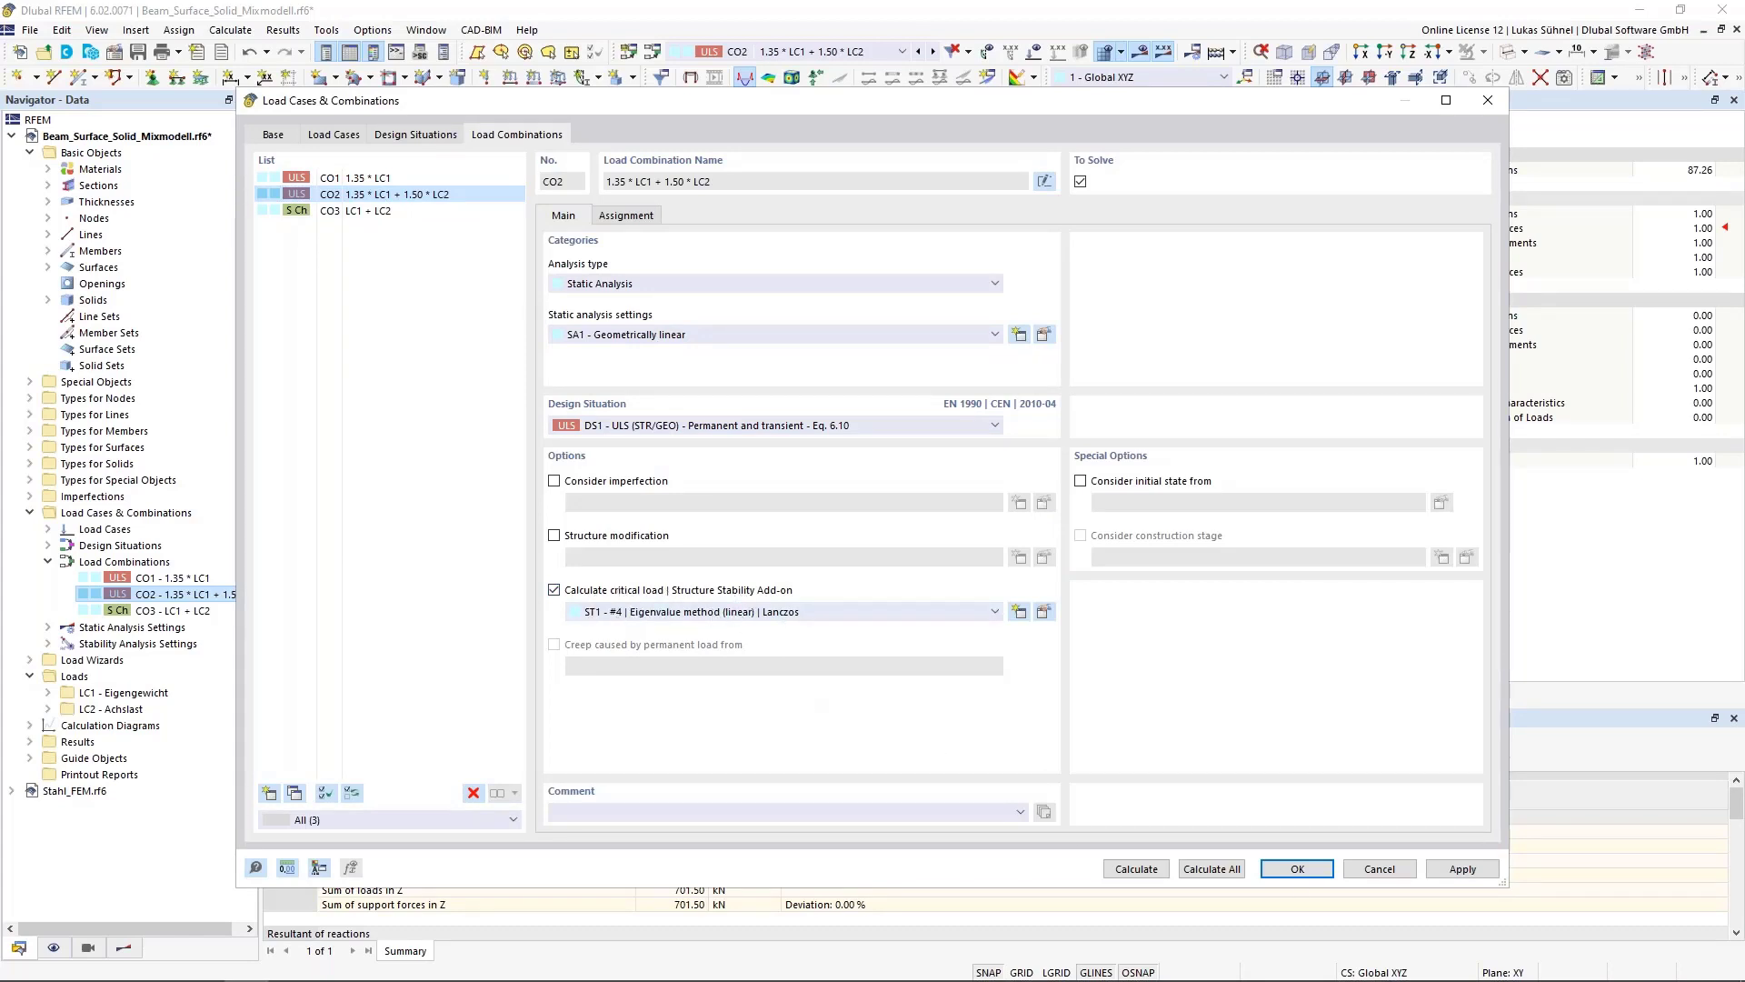
{"action": "left_click", "coordinate": [1136, 870]}
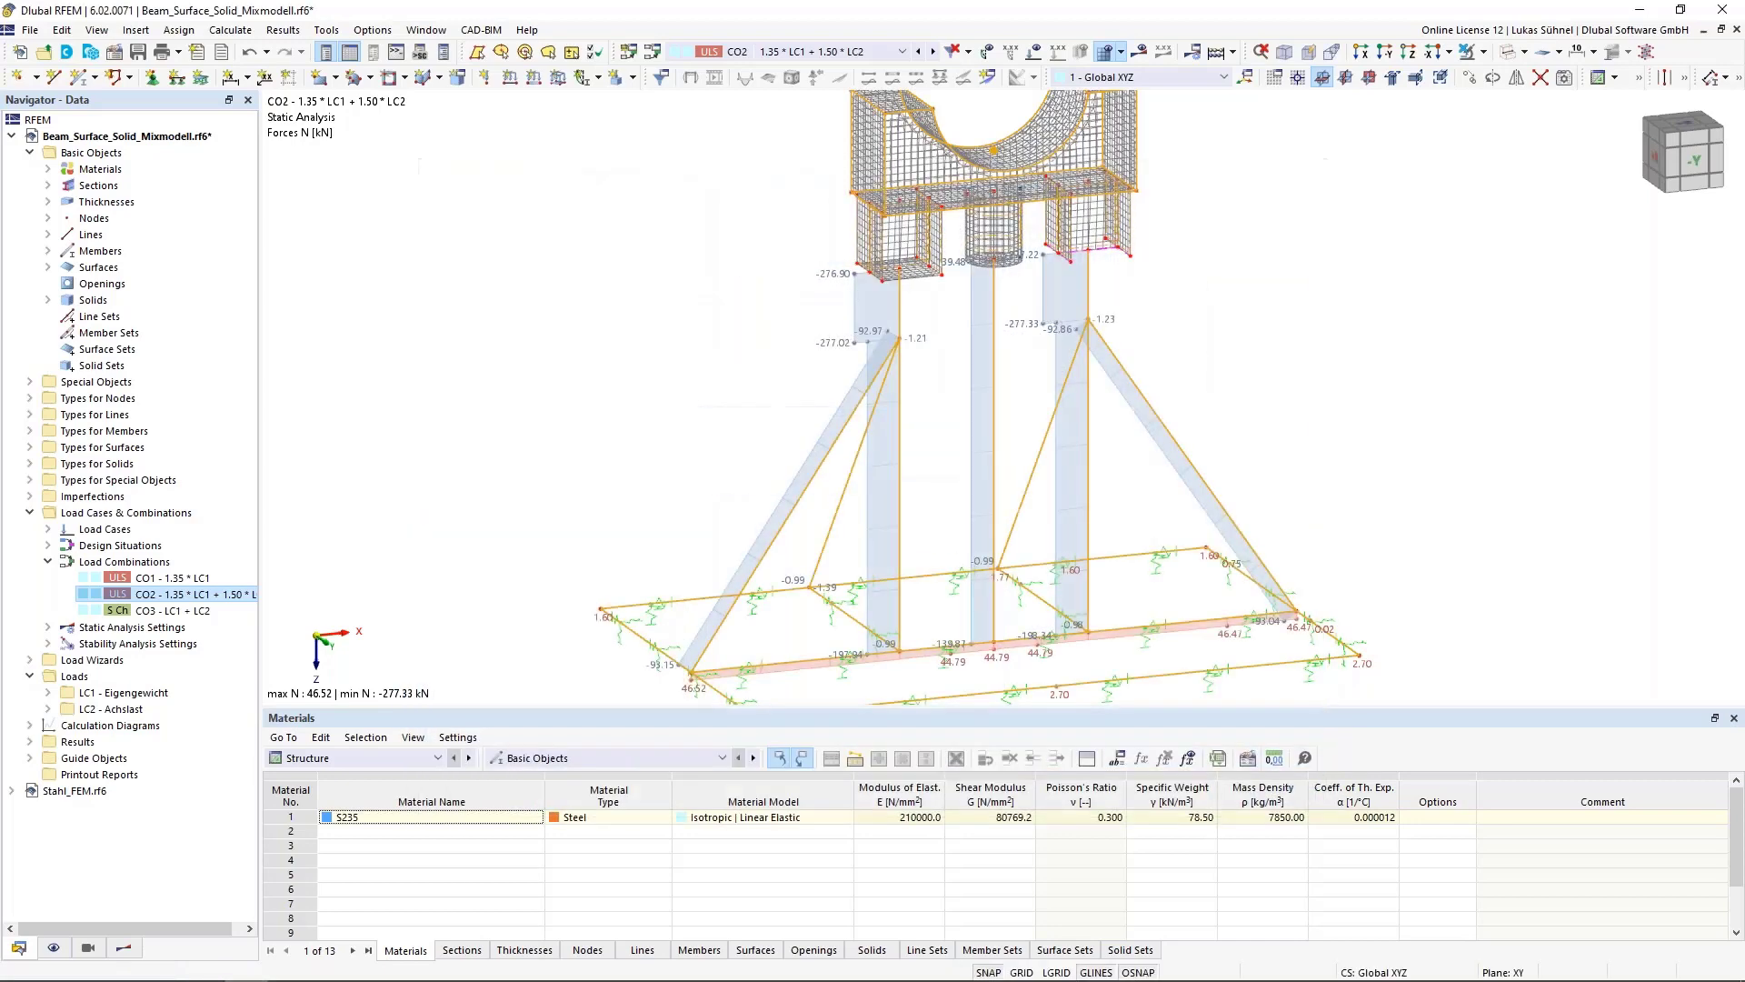
Display the Stability Analysis critical load factors and select mode shape 4
{"action": "scroll", "coordinate": [661, 255], "scroll_direction": "down", "scroll_amount": 3}
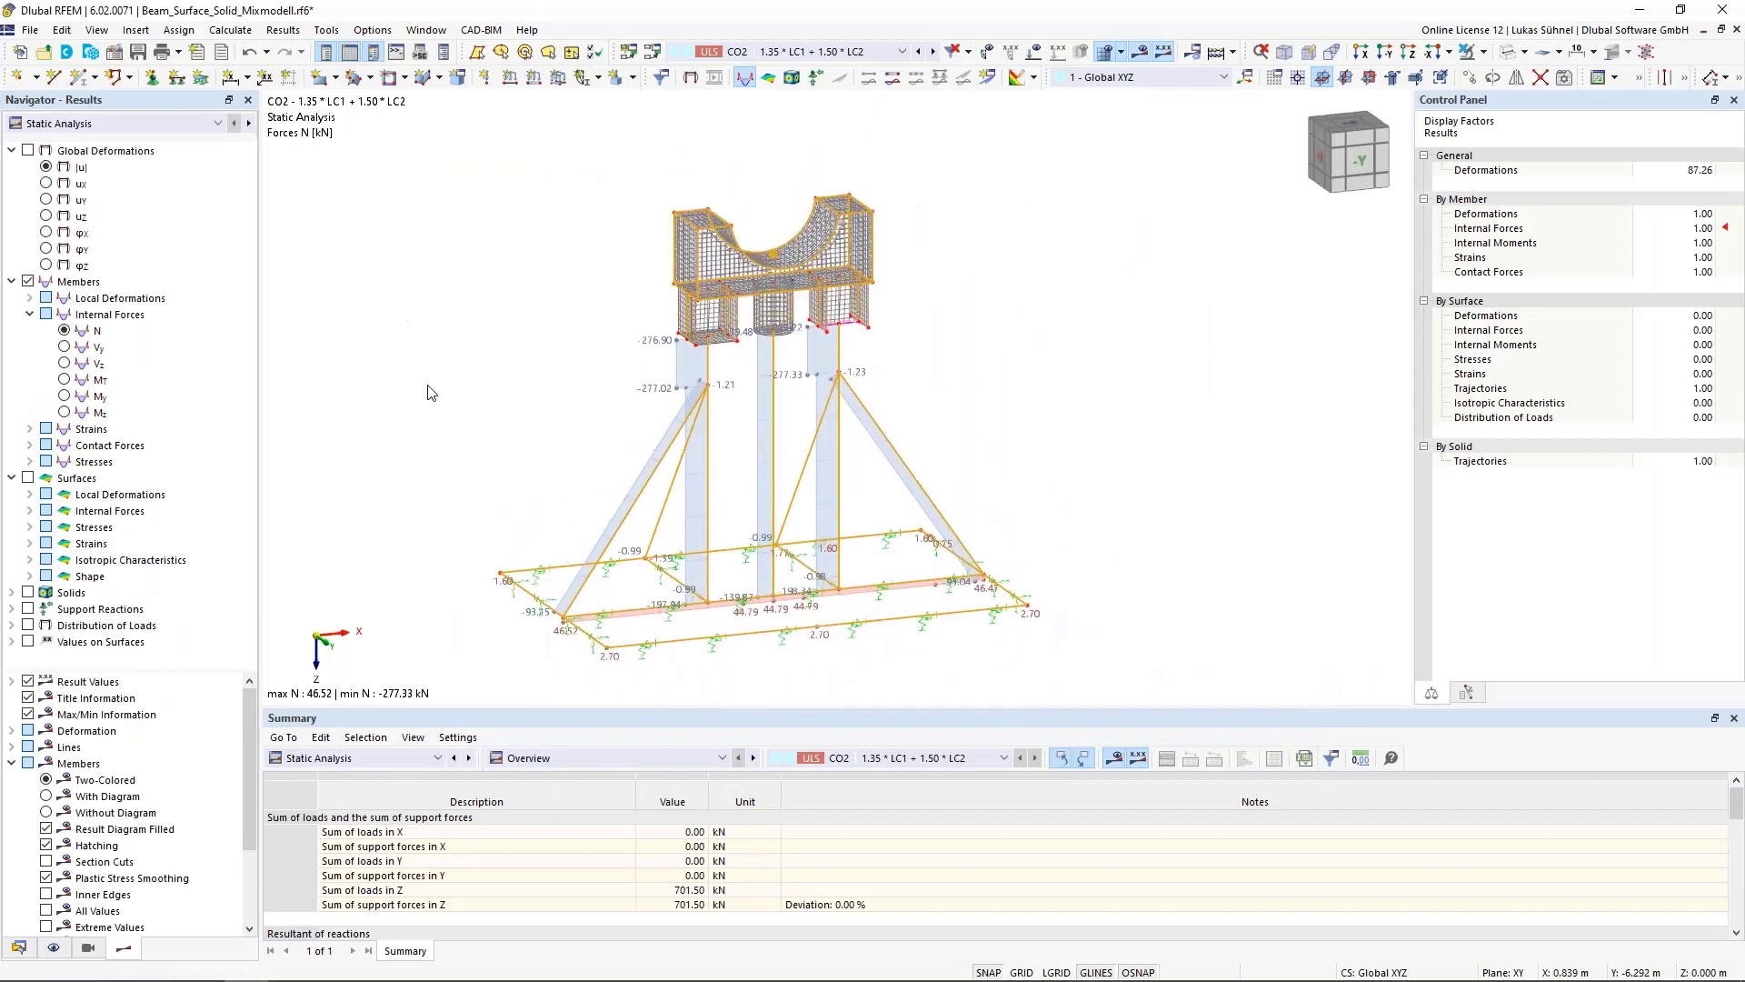
{"action": "left_click", "coordinate": [351, 758]}
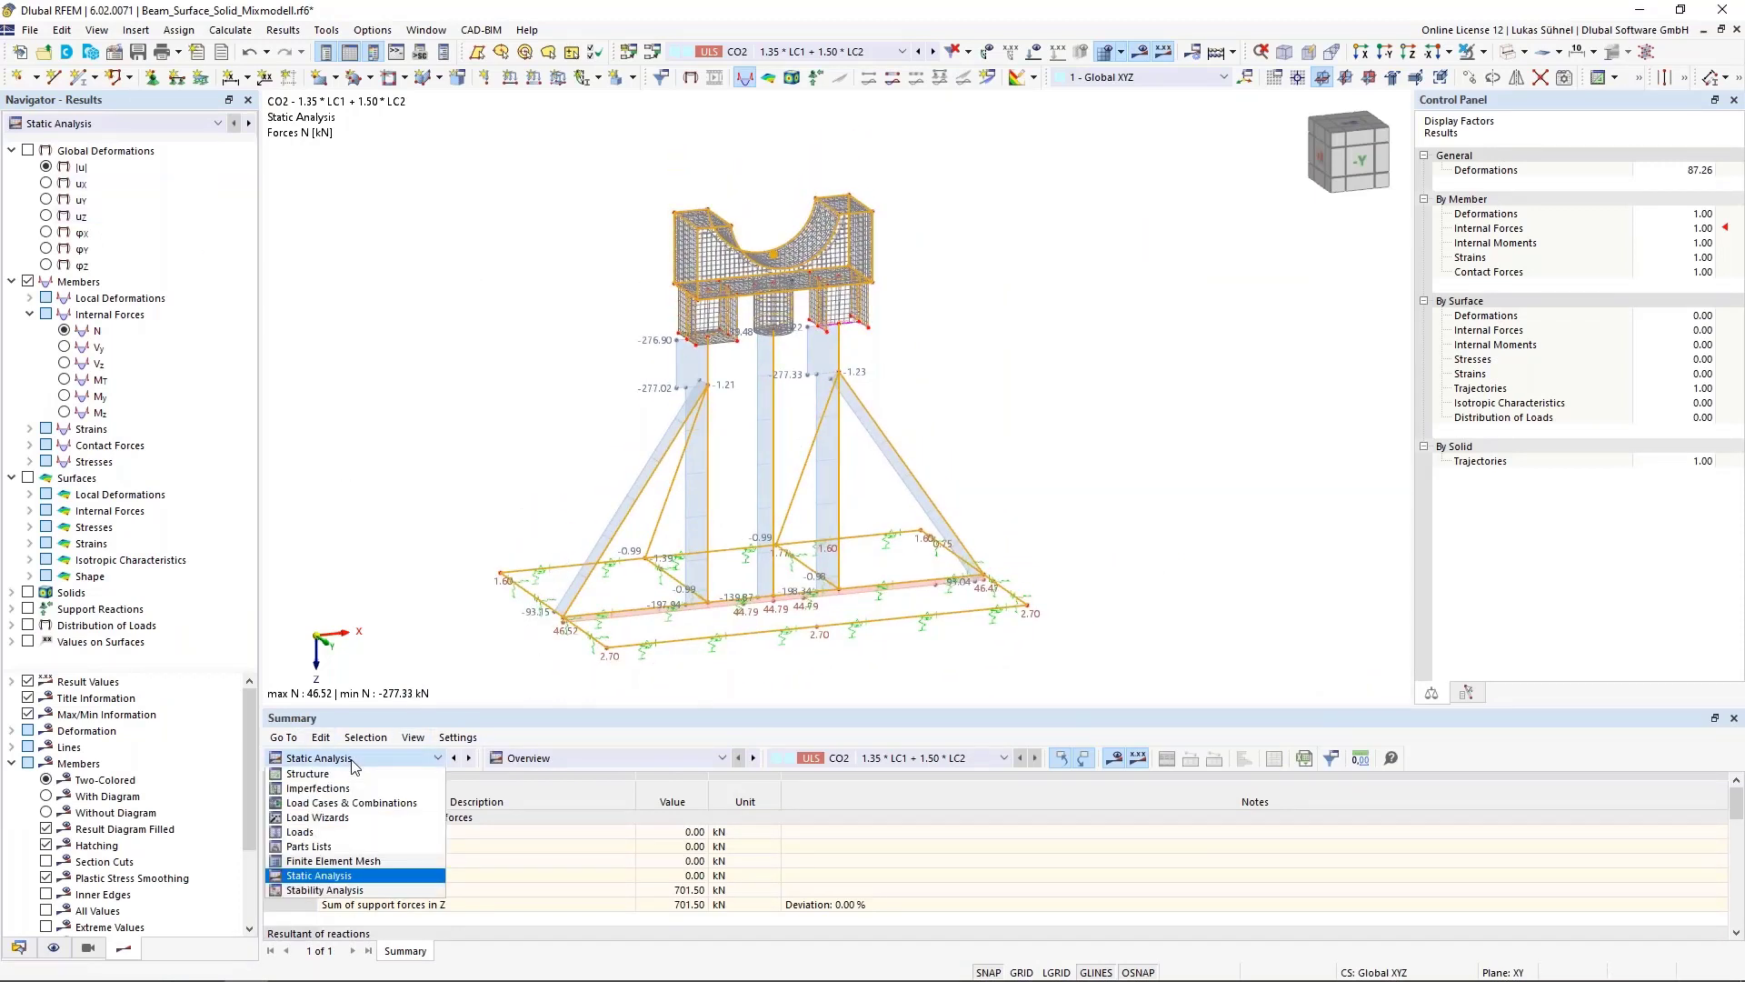
{"action": "left_click", "coordinate": [315, 890]}
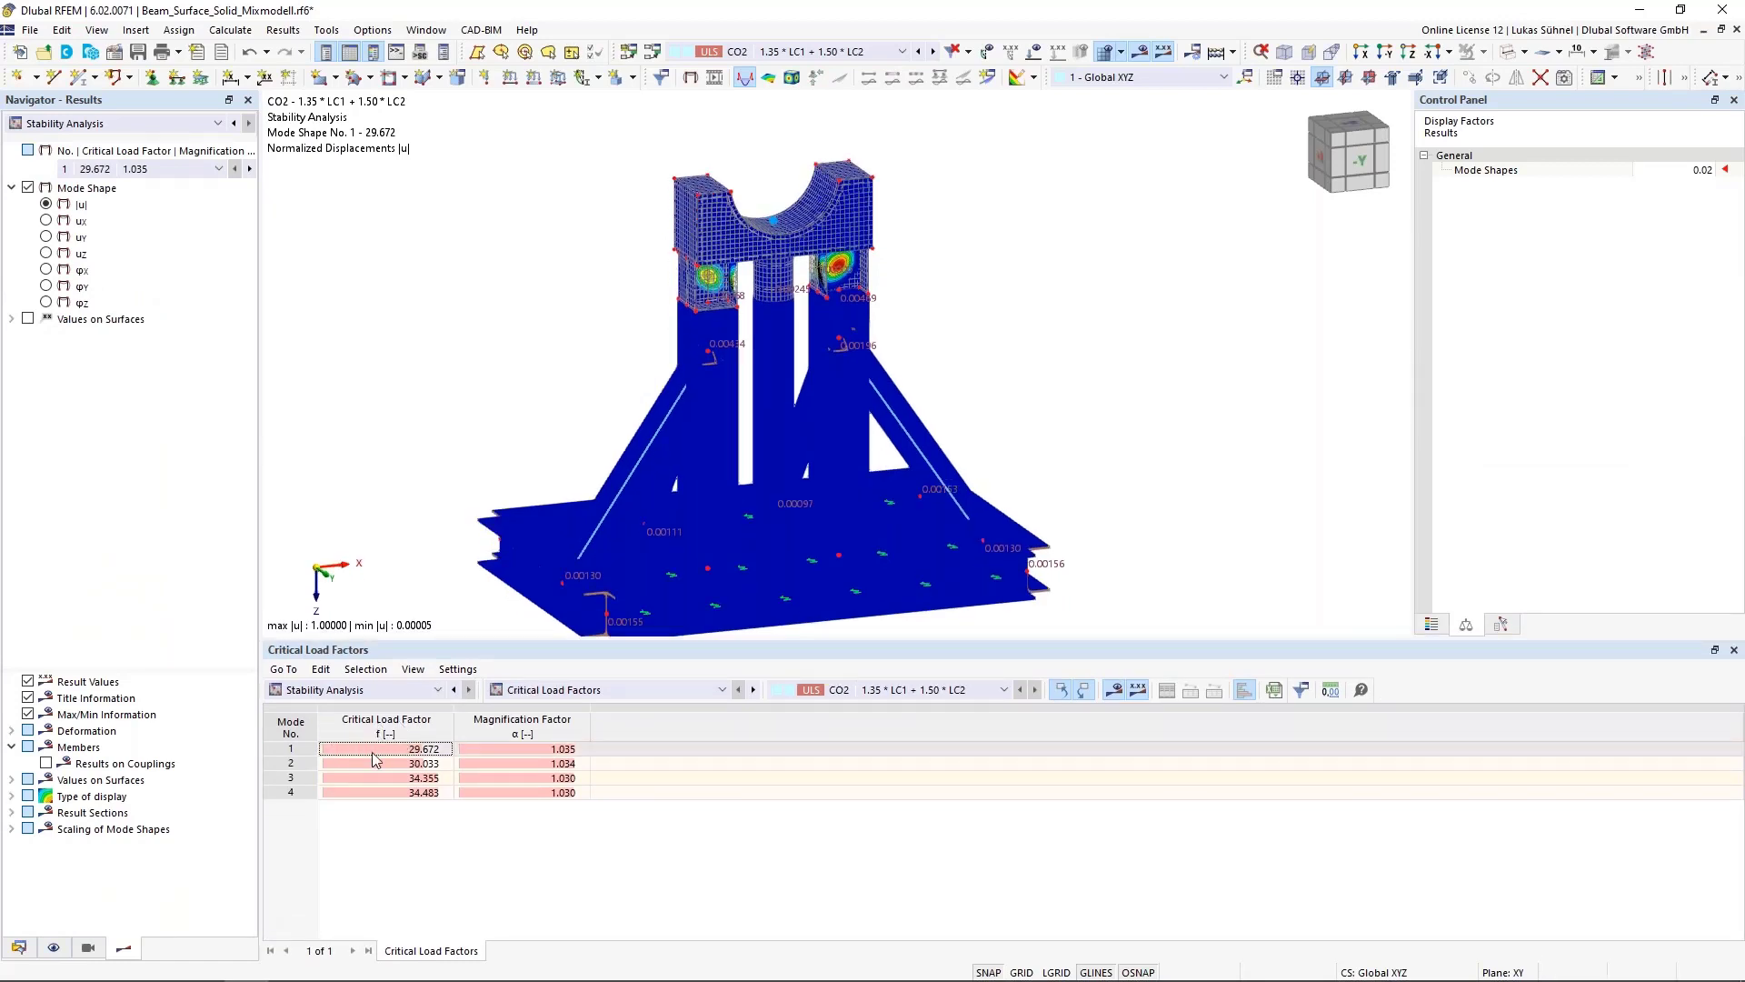
{"action": "left_click", "coordinate": [331, 751]}
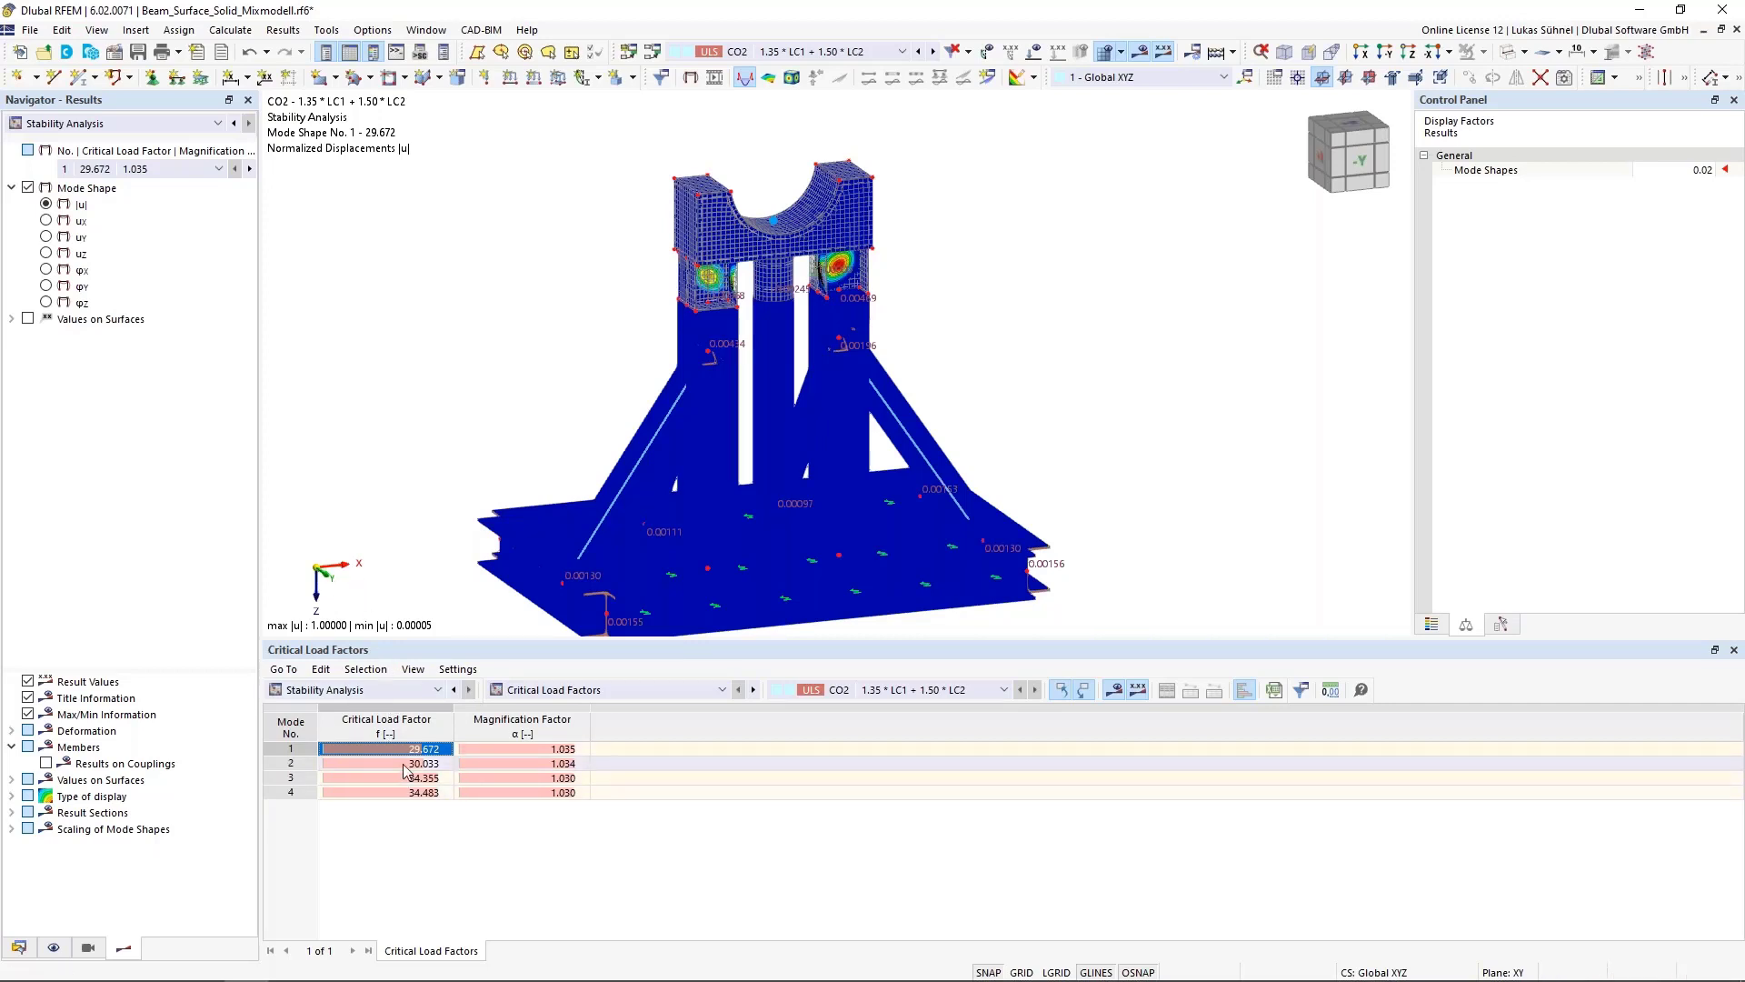
{"action": "left_click", "coordinate": [387, 792]}
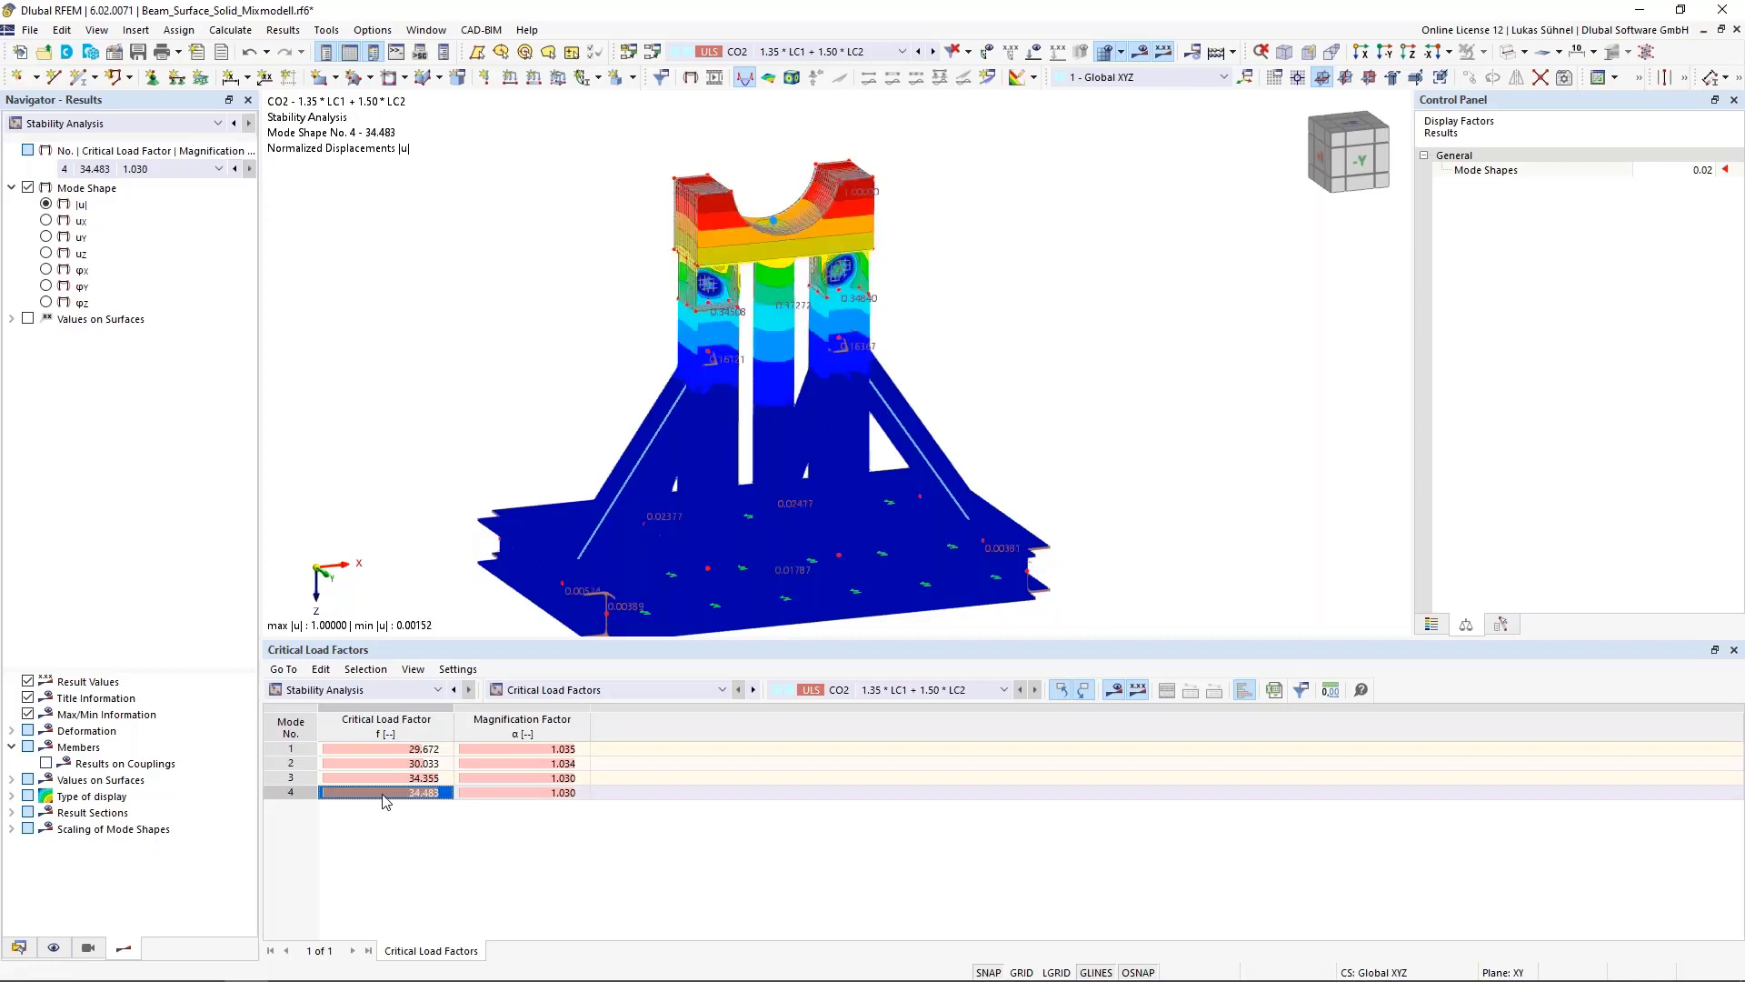
Scale the mode shape display factor to 0.27 and orbit around the model to inspect mode shape 4
{"action": "middle_click_drag", "start_coordinate": [407, 429], "coordinate": [656, 396], "text": "ctrl"}
{"action": "left_click", "coordinate": [1678, 170]}
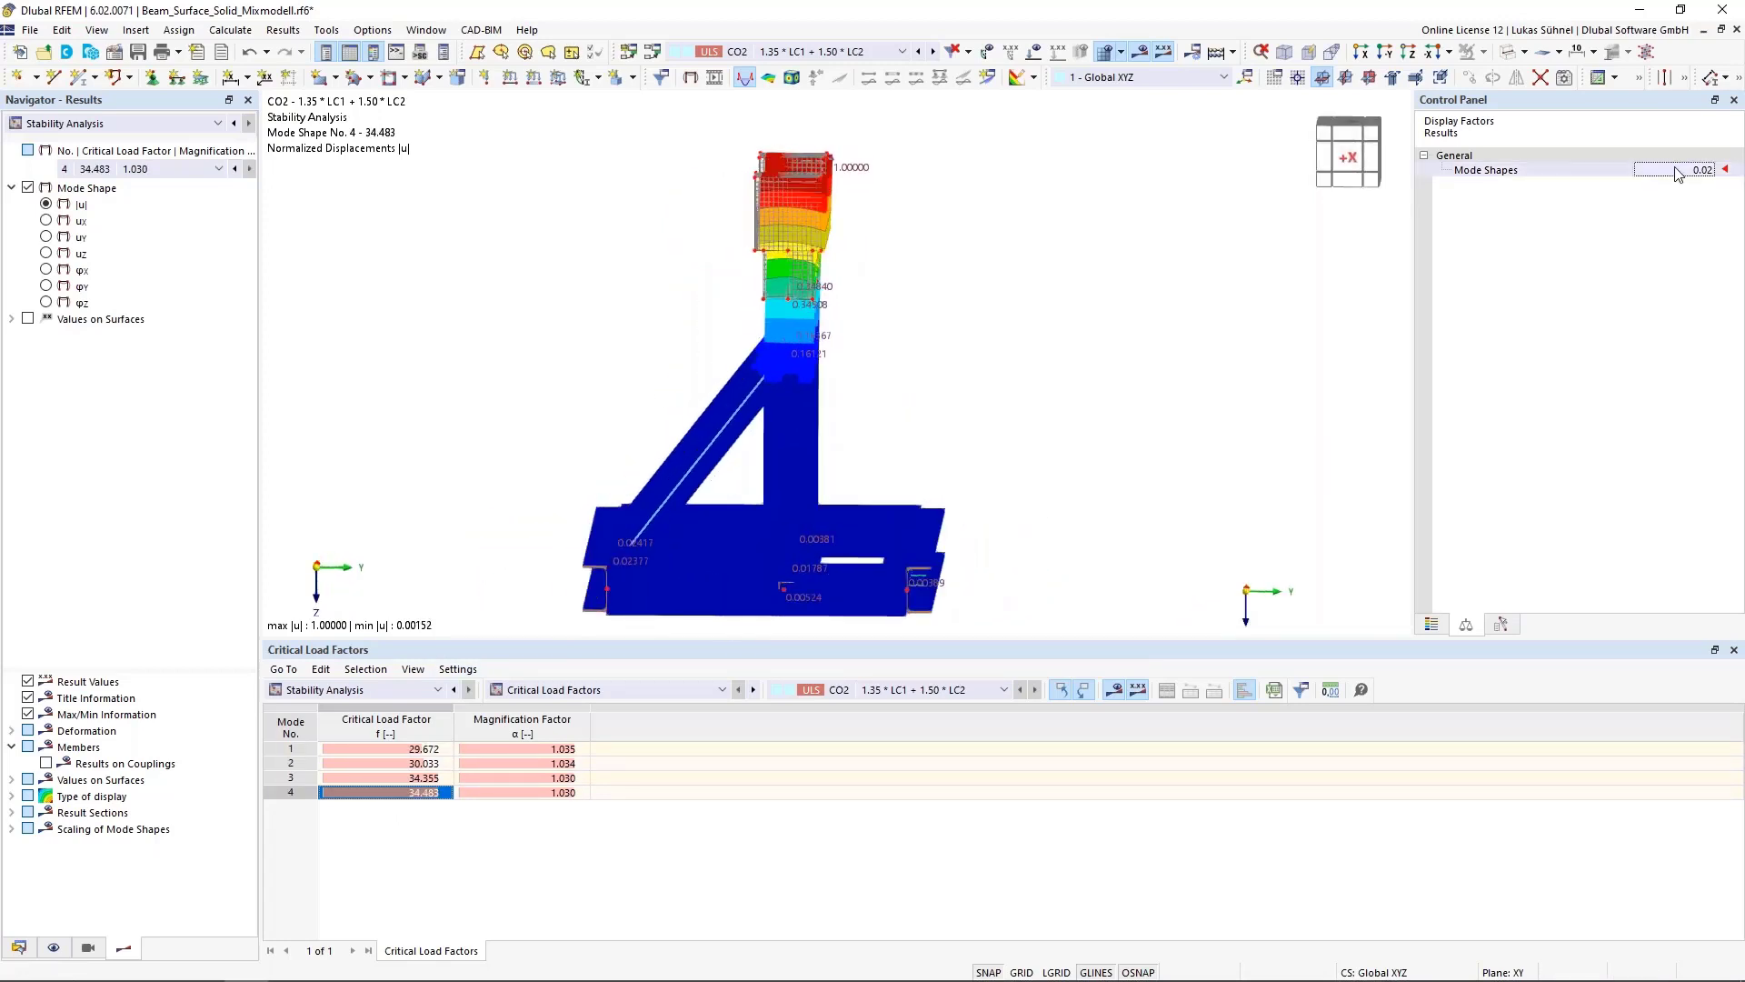
{"action": "scroll", "coordinate": [1678, 170], "scroll_direction": "up", "scroll_amount": 5}
{"action": "scroll", "coordinate": [1678, 170], "scroll_direction": "up", "scroll_amount": 1}
{"action": "scroll", "coordinate": [1678, 170], "scroll_direction": "down", "scroll_amount": 1}
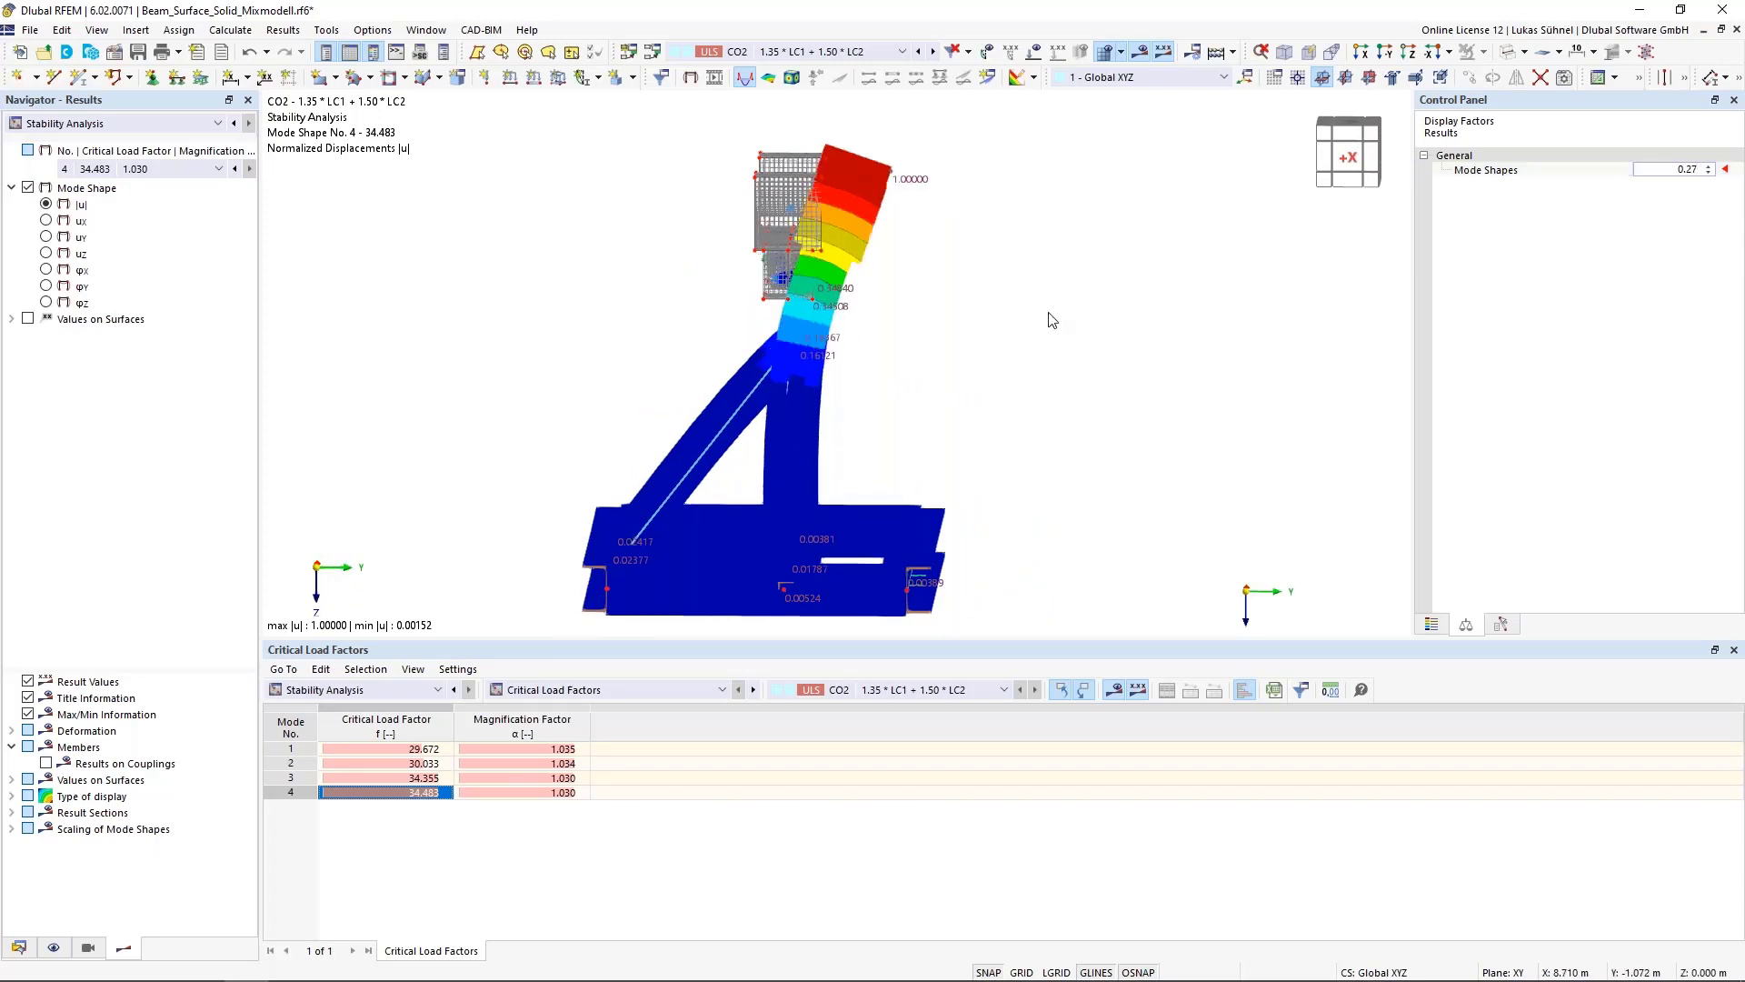
{"action": "middle_click_drag", "start_coordinate": [1051, 319], "coordinate": [951, 305], "text": "ctrl"}
{"action": "scroll", "coordinate": [806, 296], "scroll_direction": "up", "scroll_amount": 2}
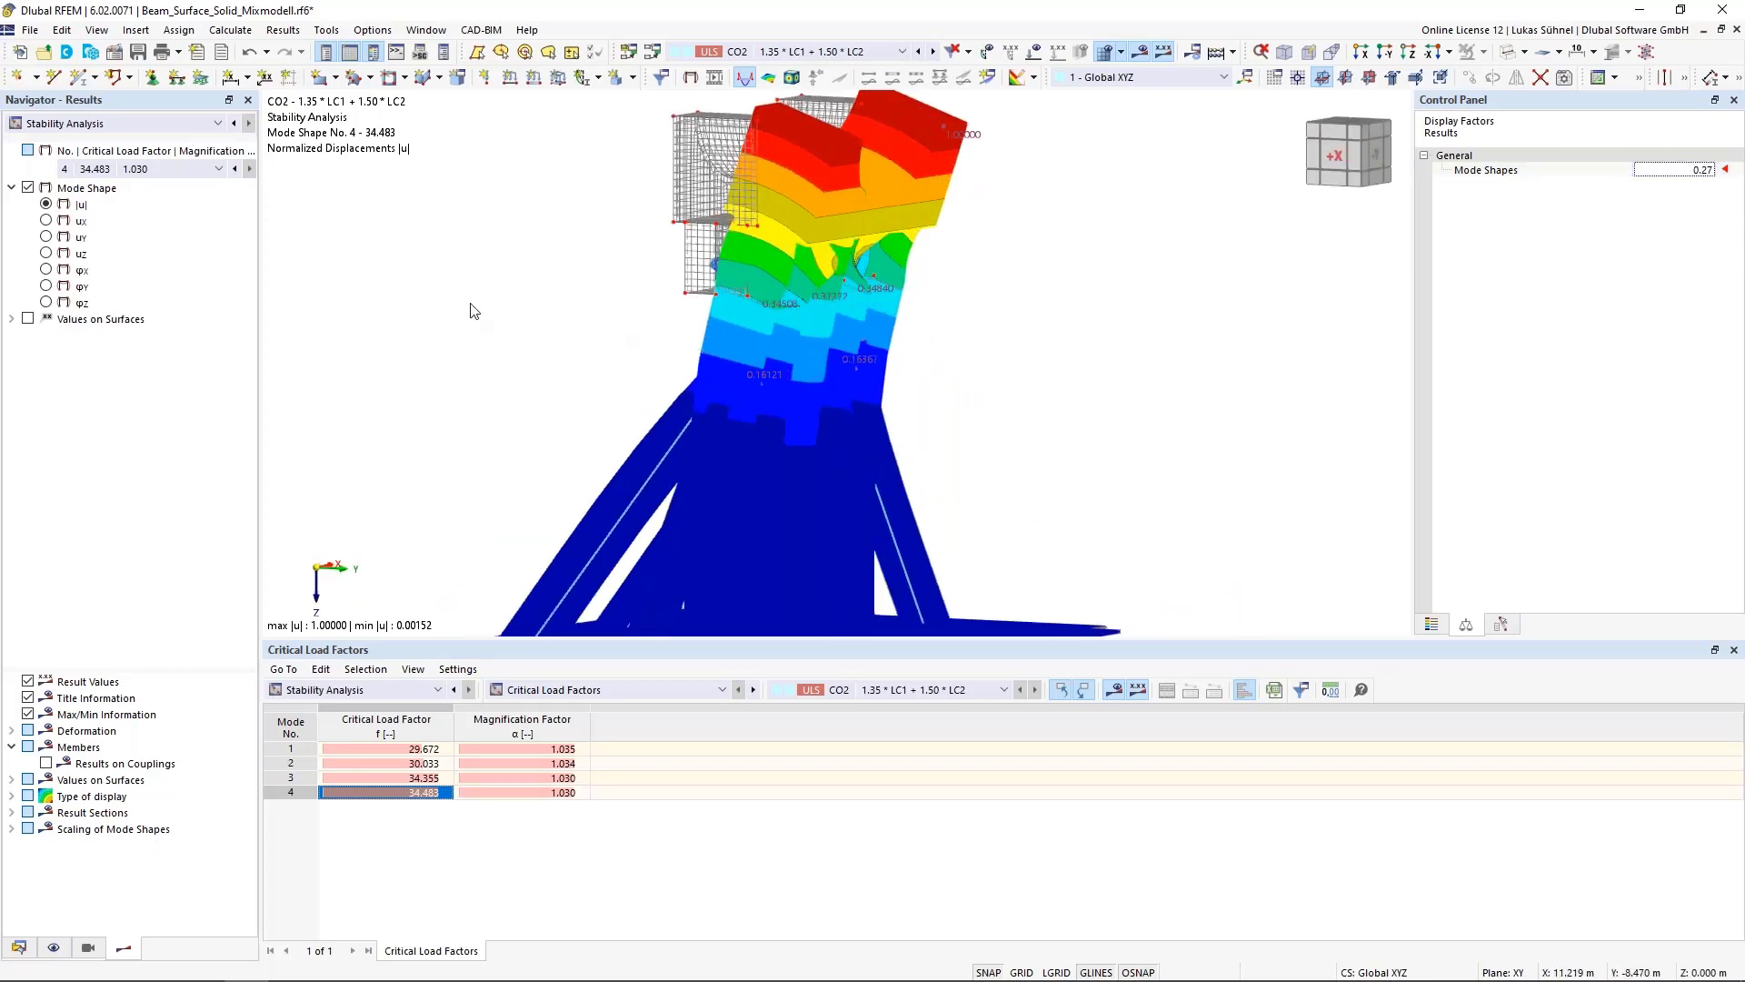
{"action": "middle_click_drag", "start_coordinate": [471, 308], "coordinate": [568, 289], "text": "ctrl"}
{"action": "scroll", "coordinate": [798, 209], "scroll_direction": "down", "scroll_amount": 1}
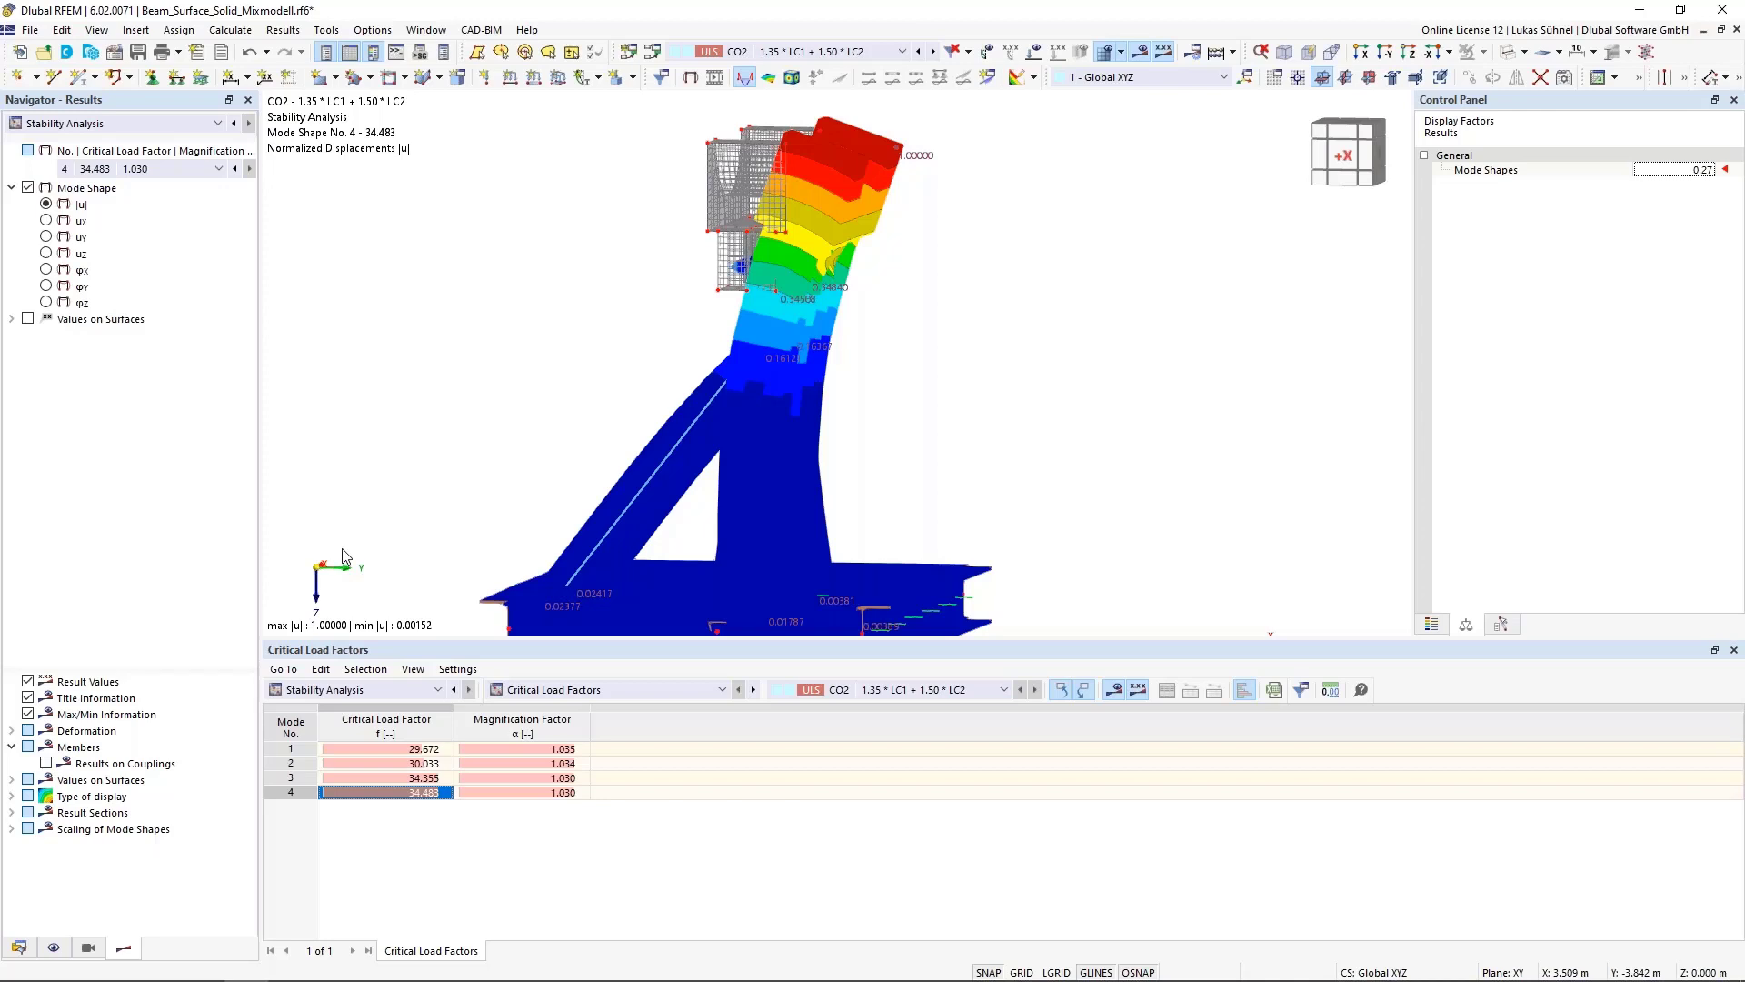
{"action": "scroll", "coordinate": [989, 381], "scroll_direction": "down", "scroll_amount": 2}
{"action": "middle_click_drag", "start_coordinate": [1036, 392], "coordinate": [685, 465], "text": "ctrl"}
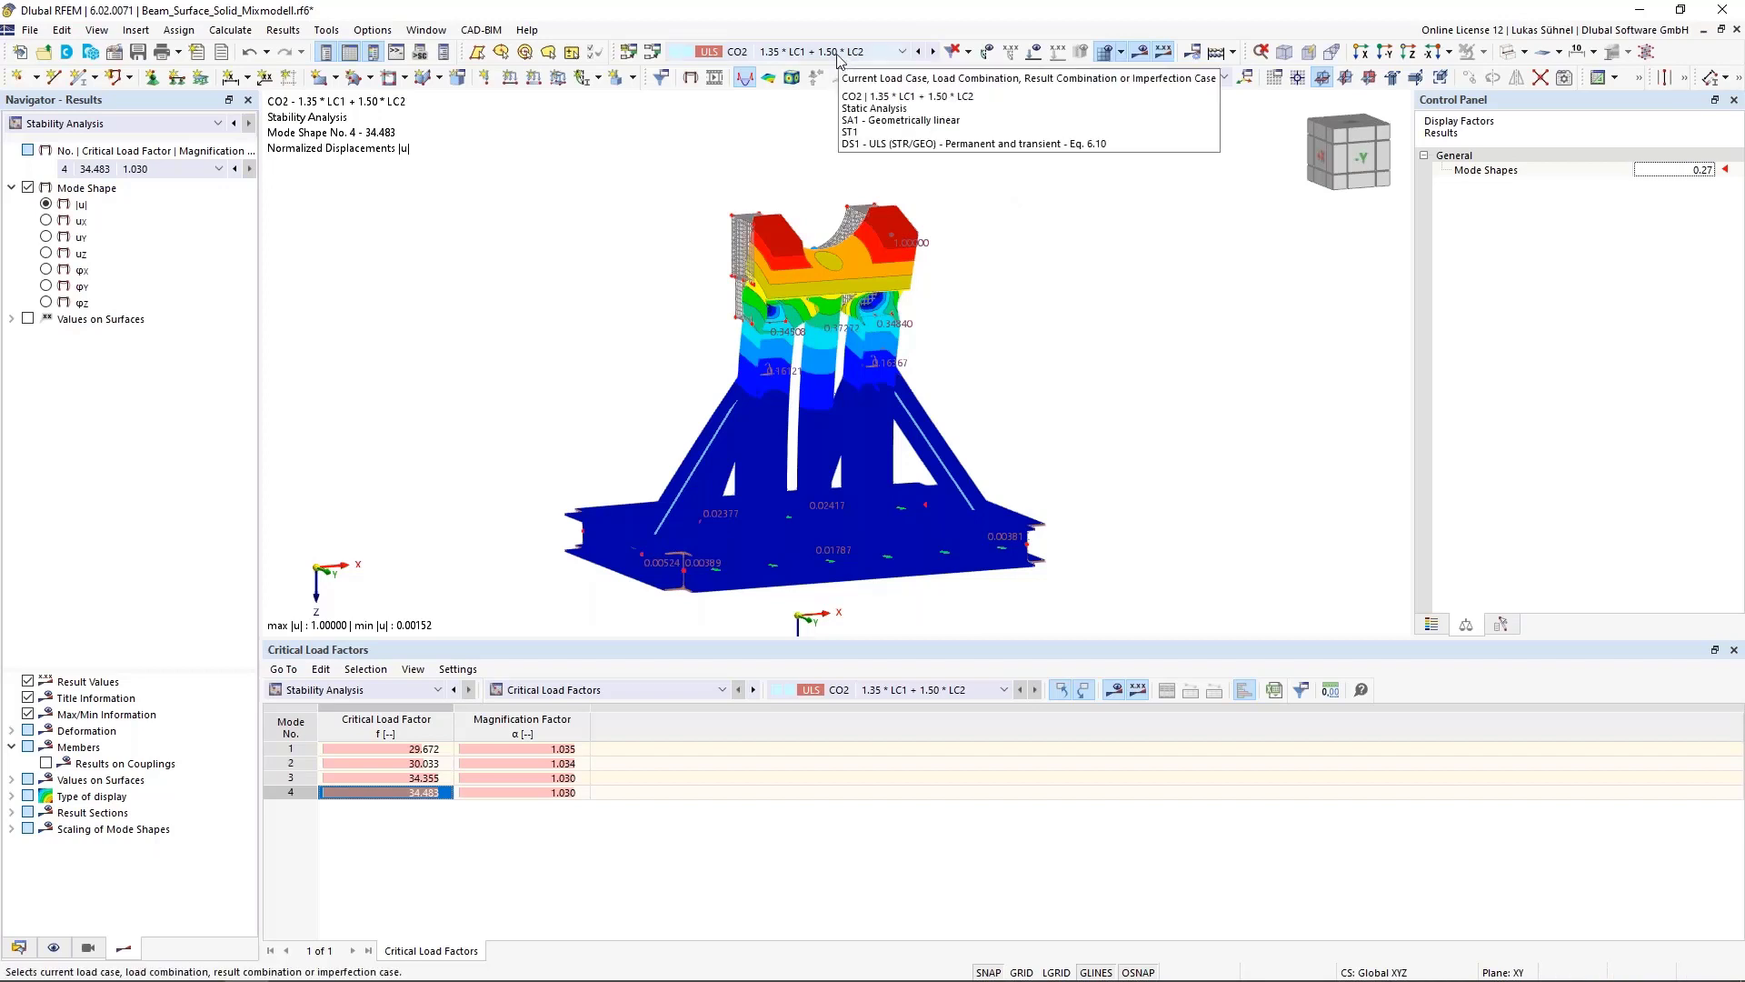
Switch back to Static Analysis results, briefly view global deformations, and return to member axial force N
{"action": "left_click", "coordinate": [209, 126]}
{"action": "left_click", "coordinate": [100, 141]}
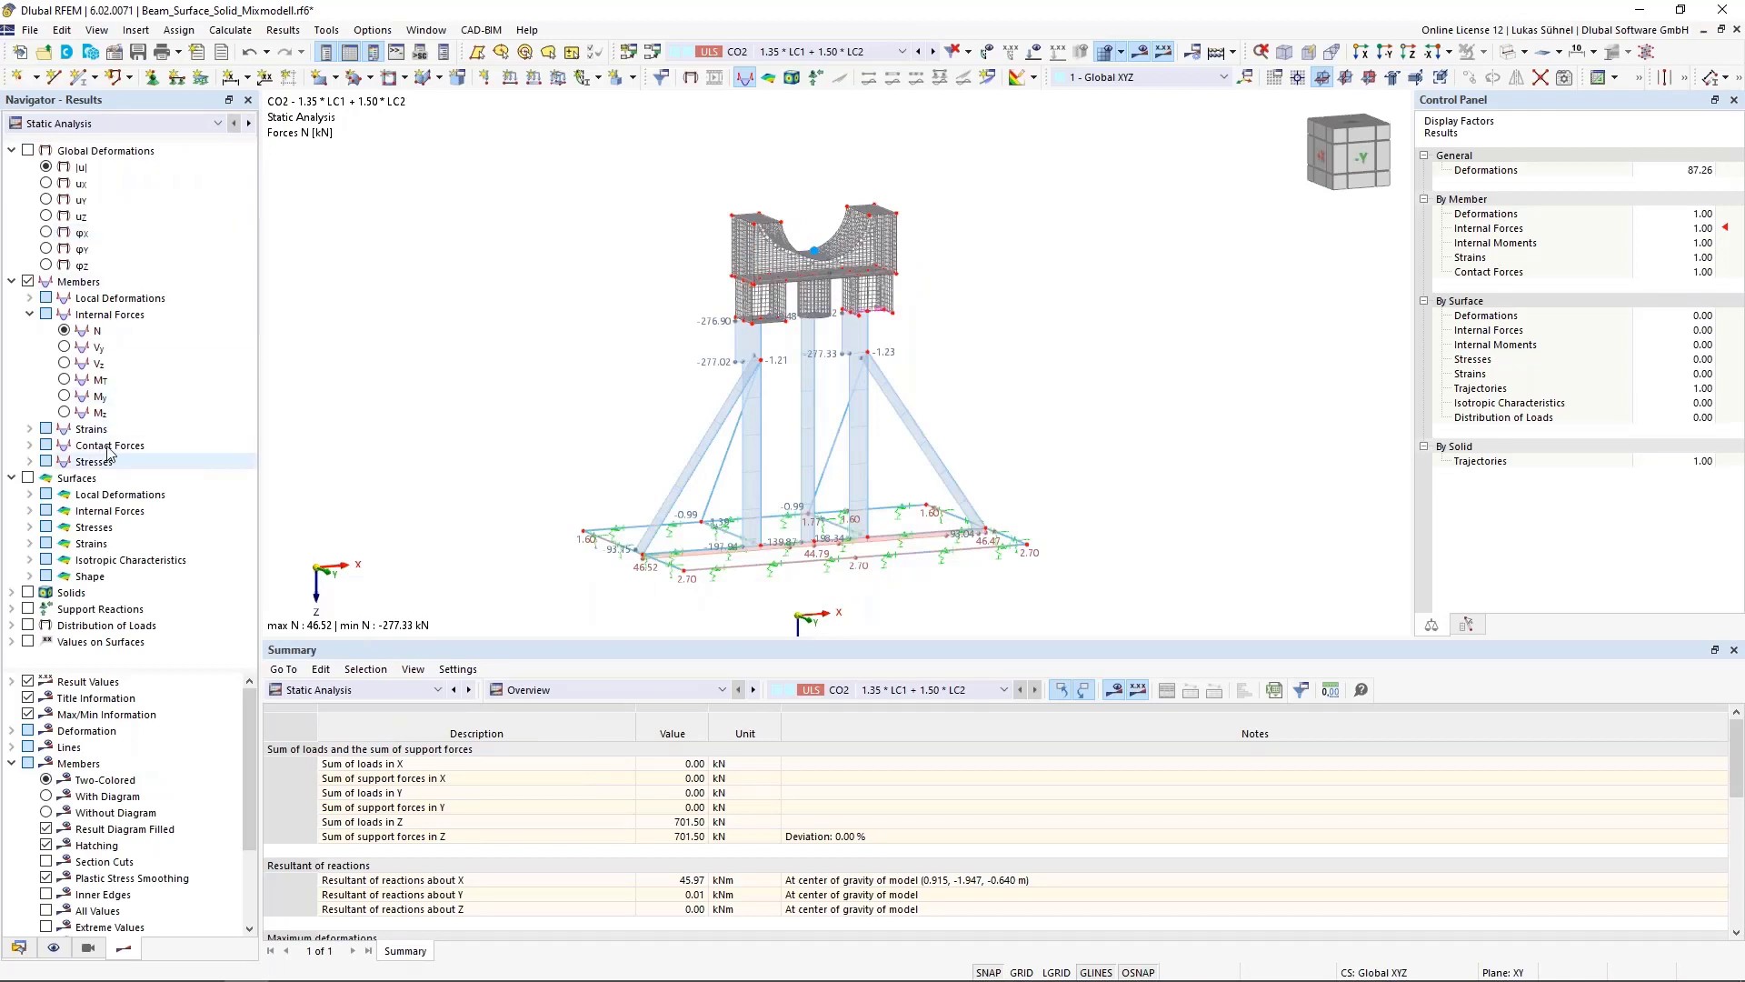
{"action": "left_click", "coordinate": [46, 167]}
{"action": "middle_click_drag", "start_coordinate": [446, 290], "coordinate": [592, 276]}
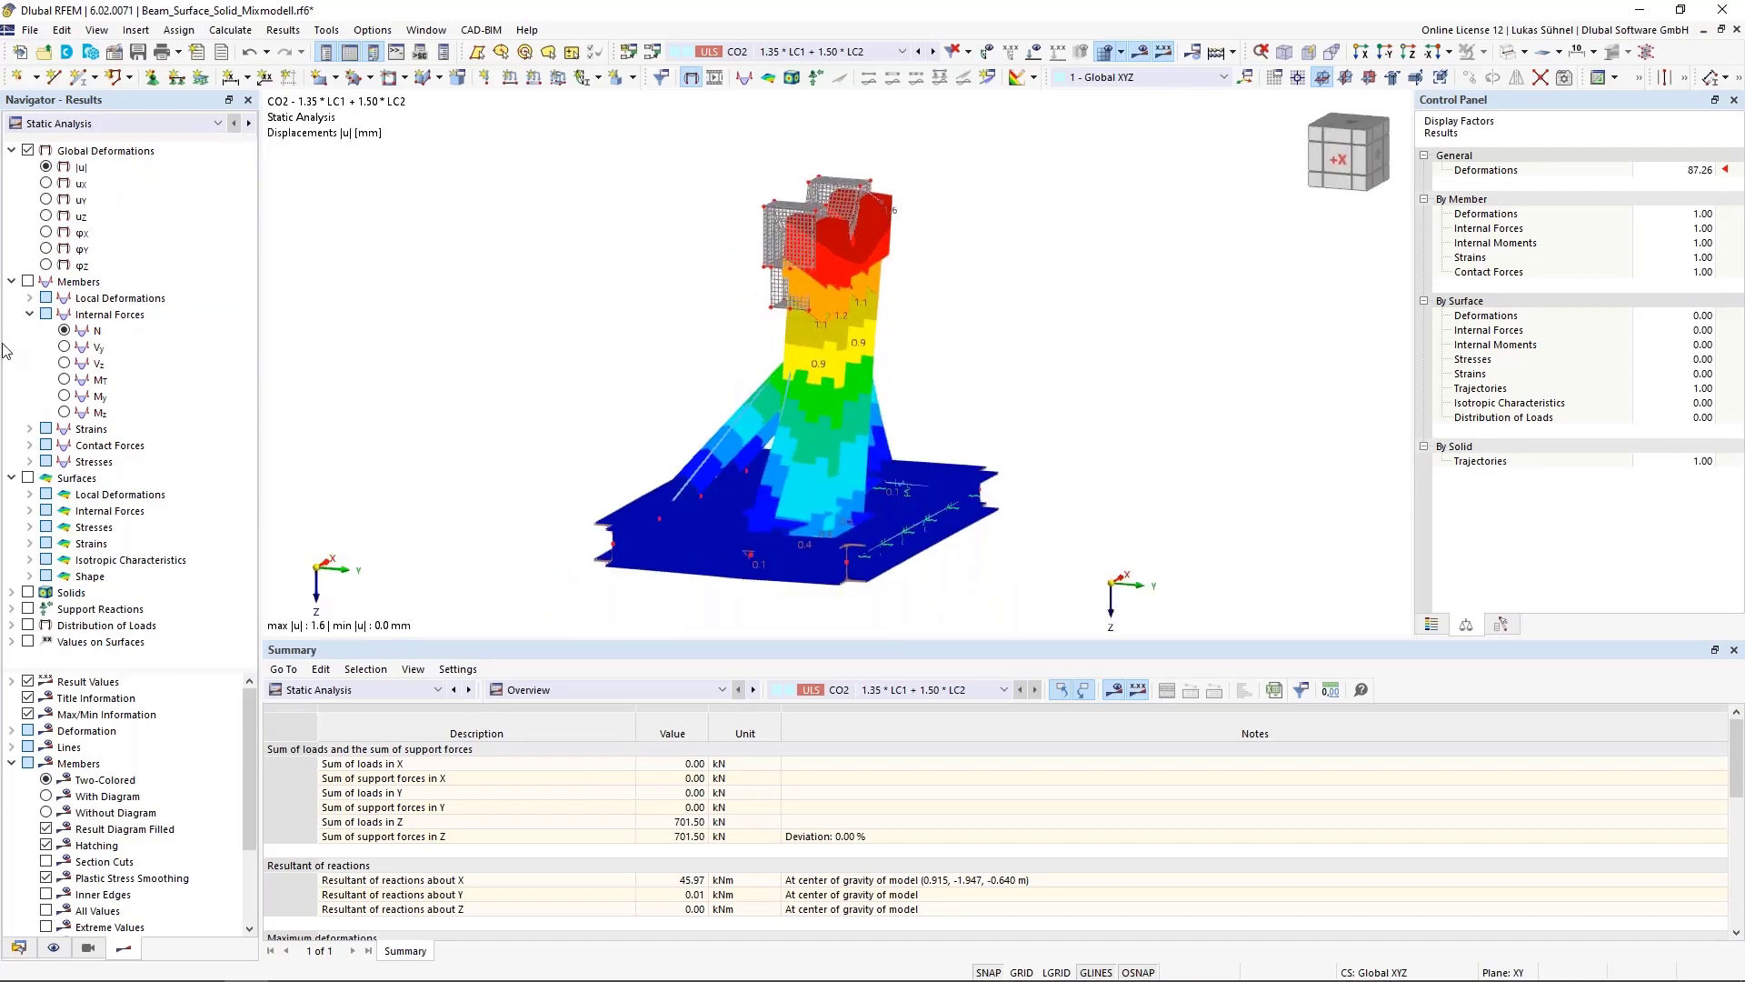
{"action": "left_click", "coordinate": [63, 332]}
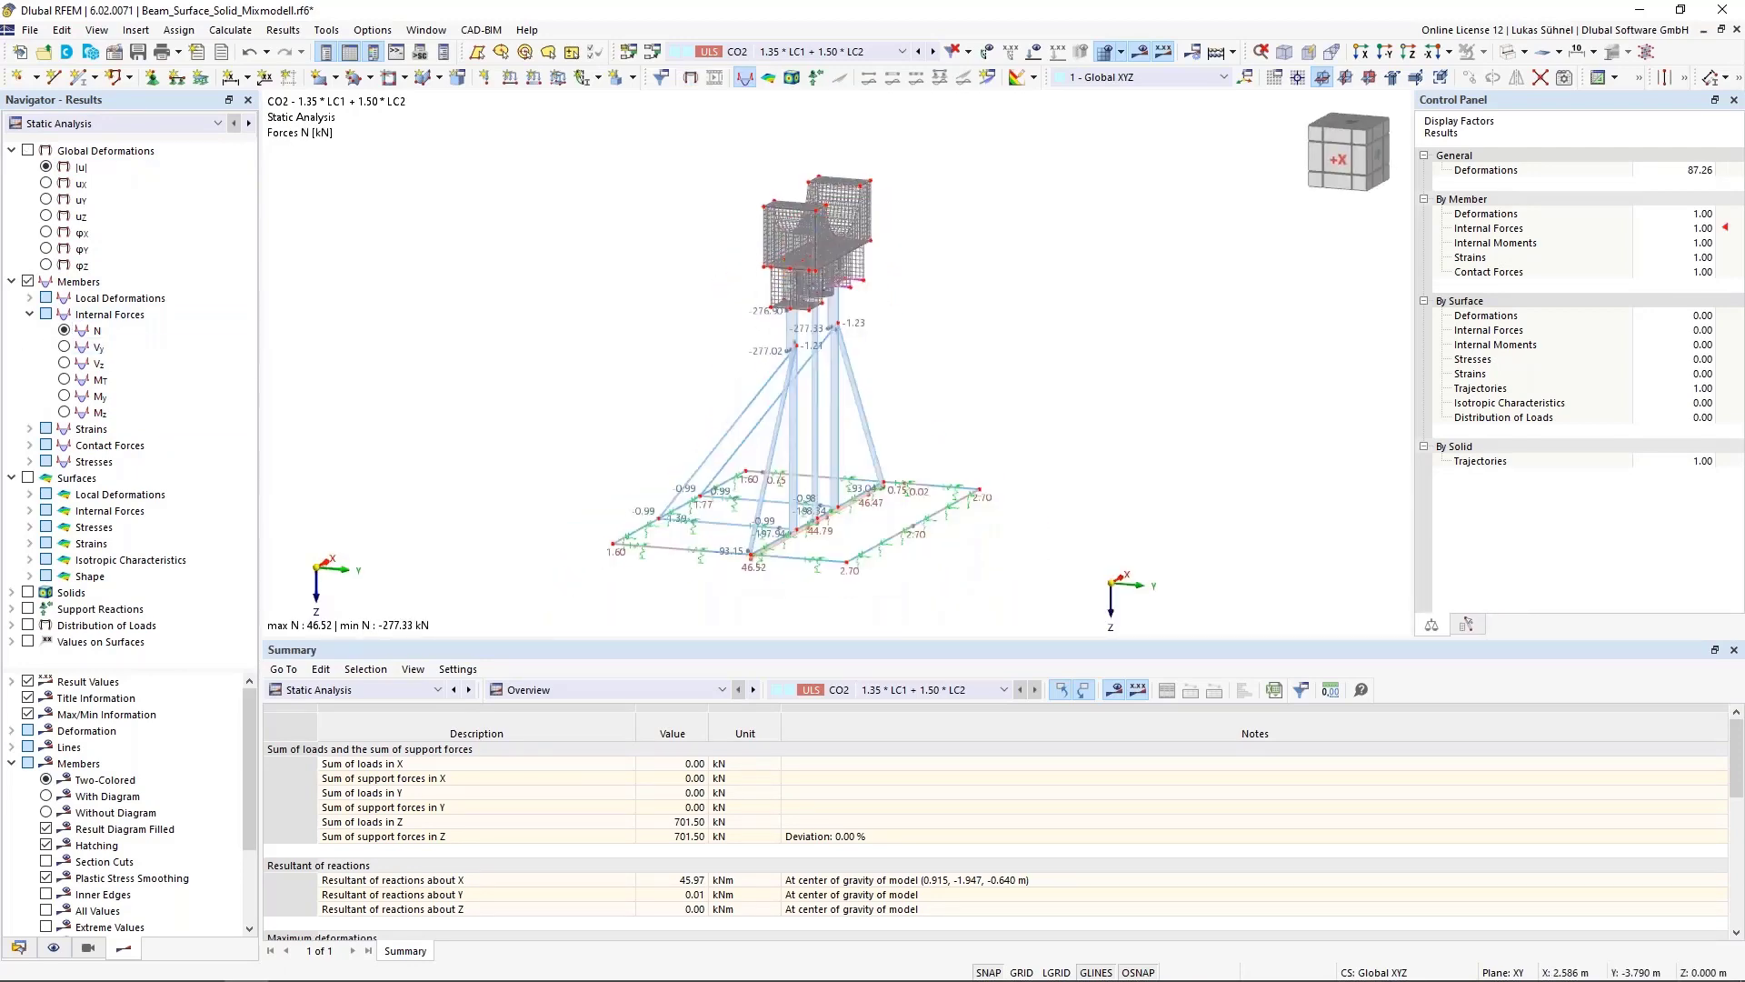
Display the surfaces' basic internal moment mx together with the member forces
{"action": "left_click", "coordinate": [30, 511]}
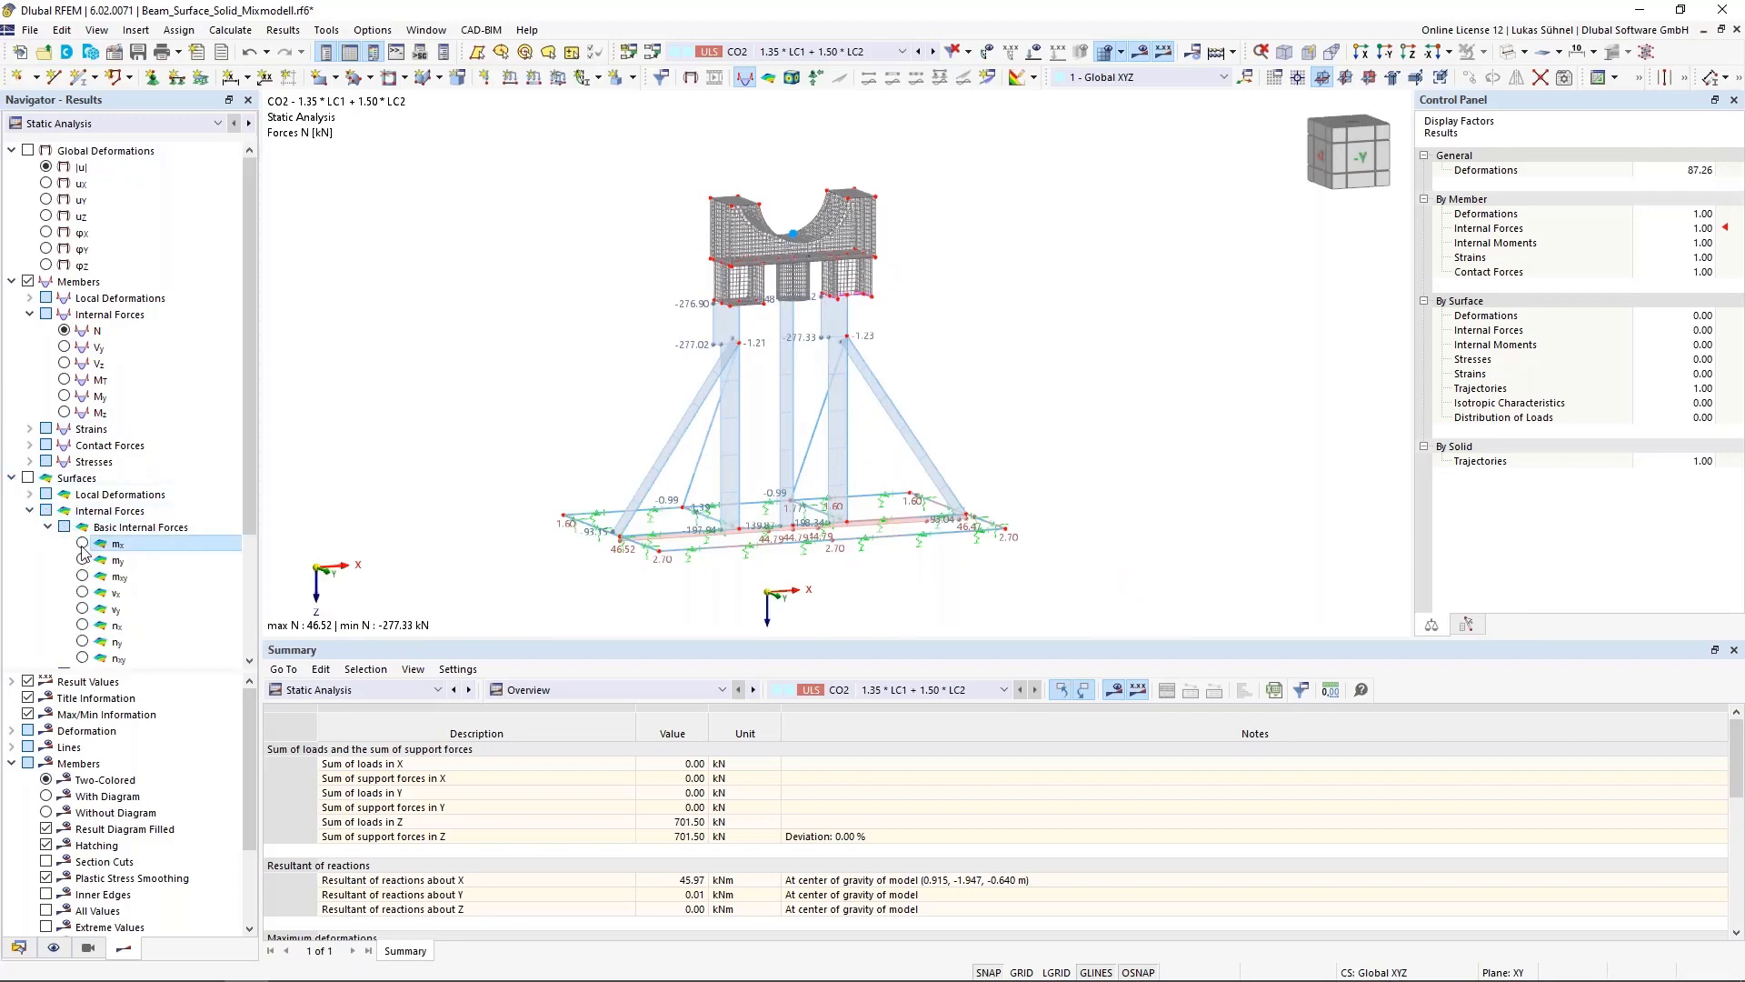
{"action": "left_click", "coordinate": [81, 543]}
{"action": "scroll", "coordinate": [743, 290], "scroll_direction": "up", "scroll_amount": 3}
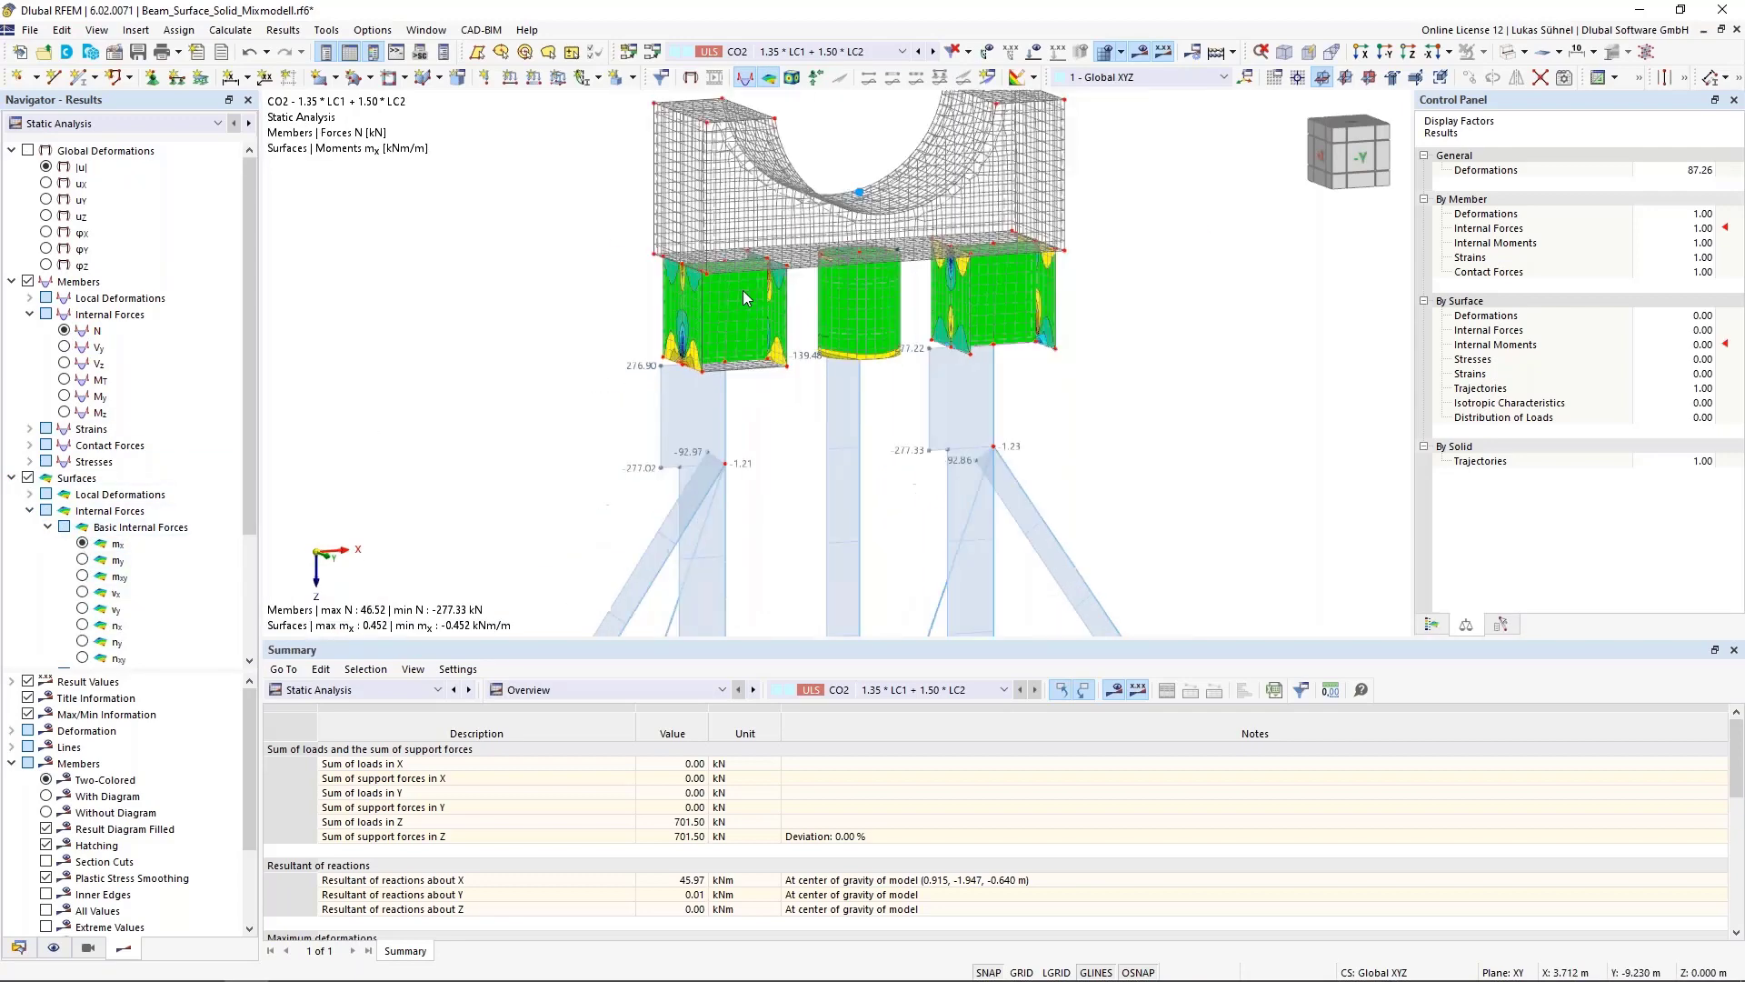
{"action": "scroll", "coordinate": [744, 291], "scroll_direction": "down", "scroll_amount": 3}
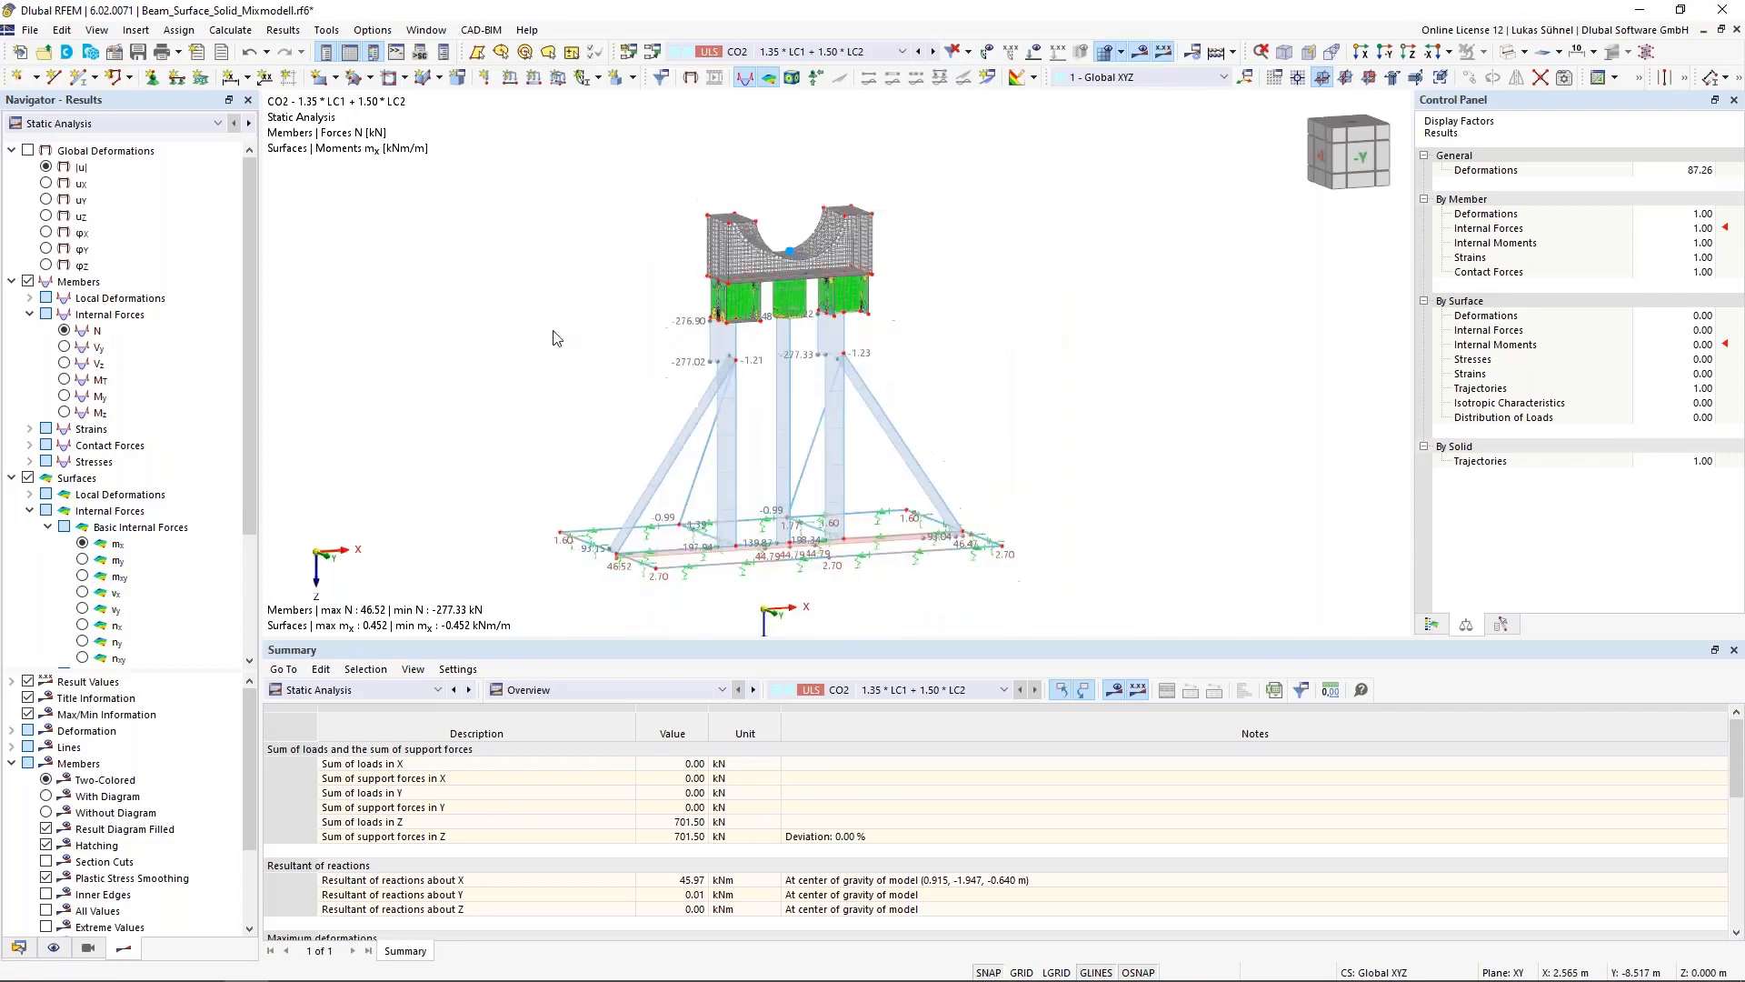
Display the members' elastic equivalent stress σeqv,von Mises instead of internal forces
{"action": "left_click", "coordinate": [30, 314]}
{"action": "left_click", "coordinate": [30, 362]}
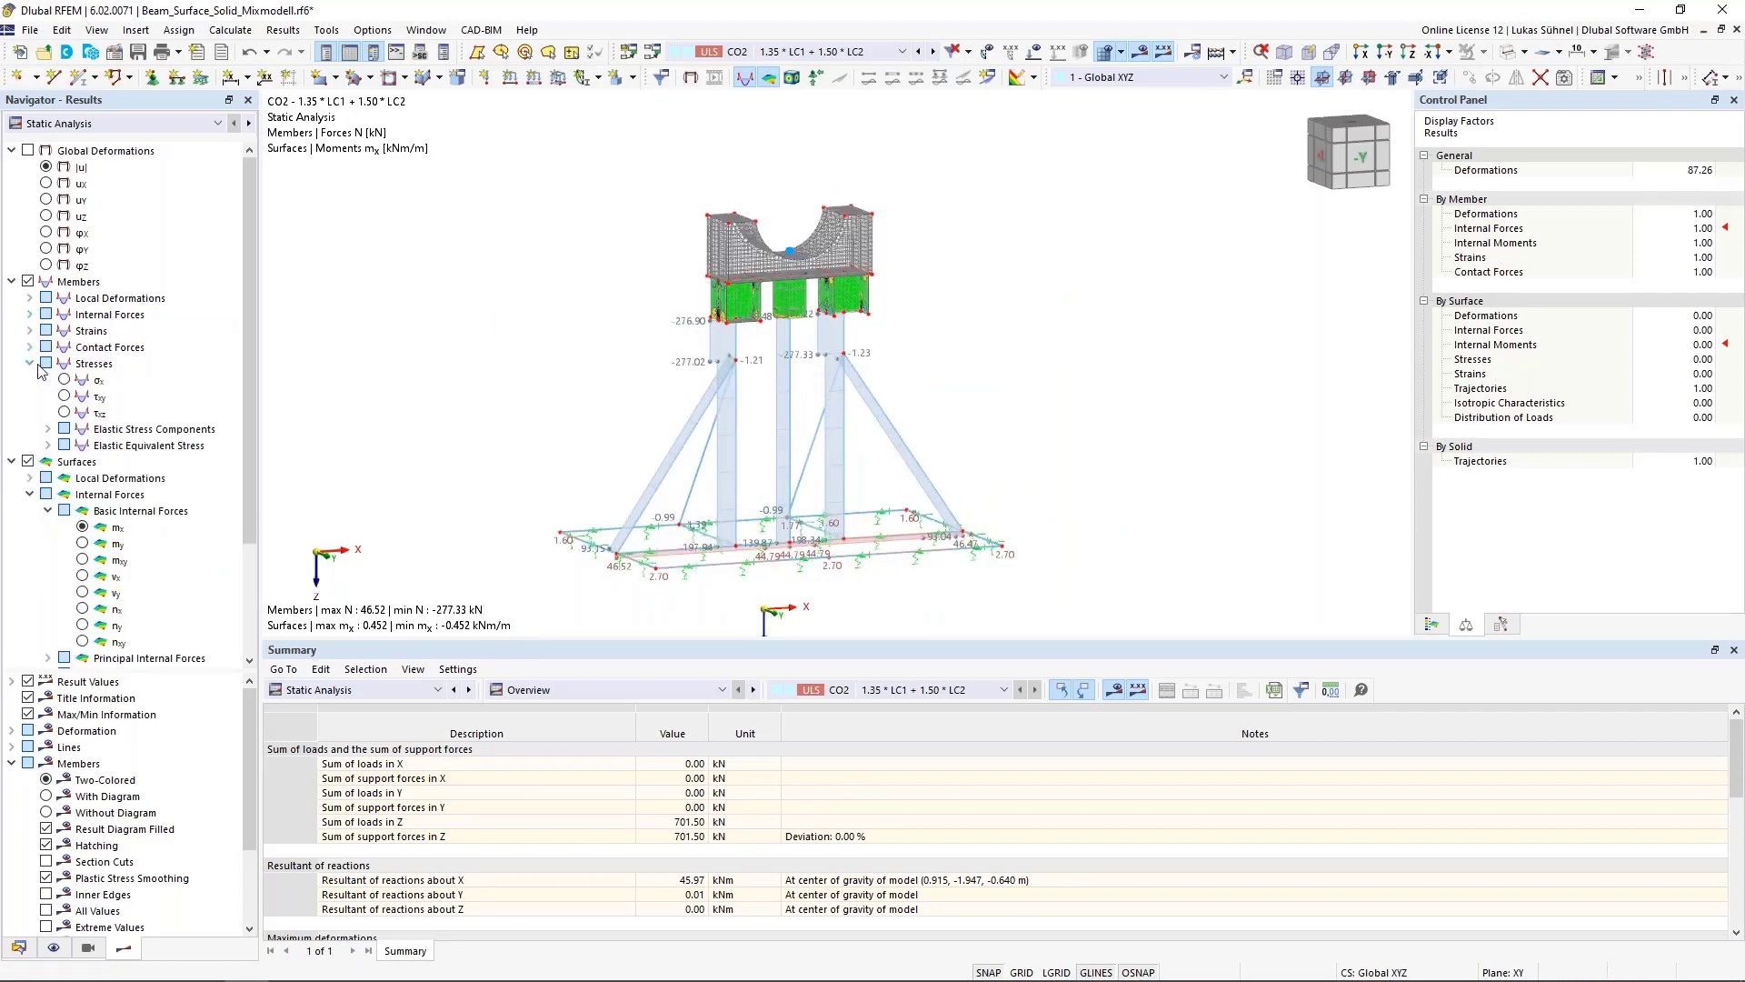
{"action": "left_click", "coordinate": [61, 446]}
{"action": "left_click", "coordinate": [83, 462]}
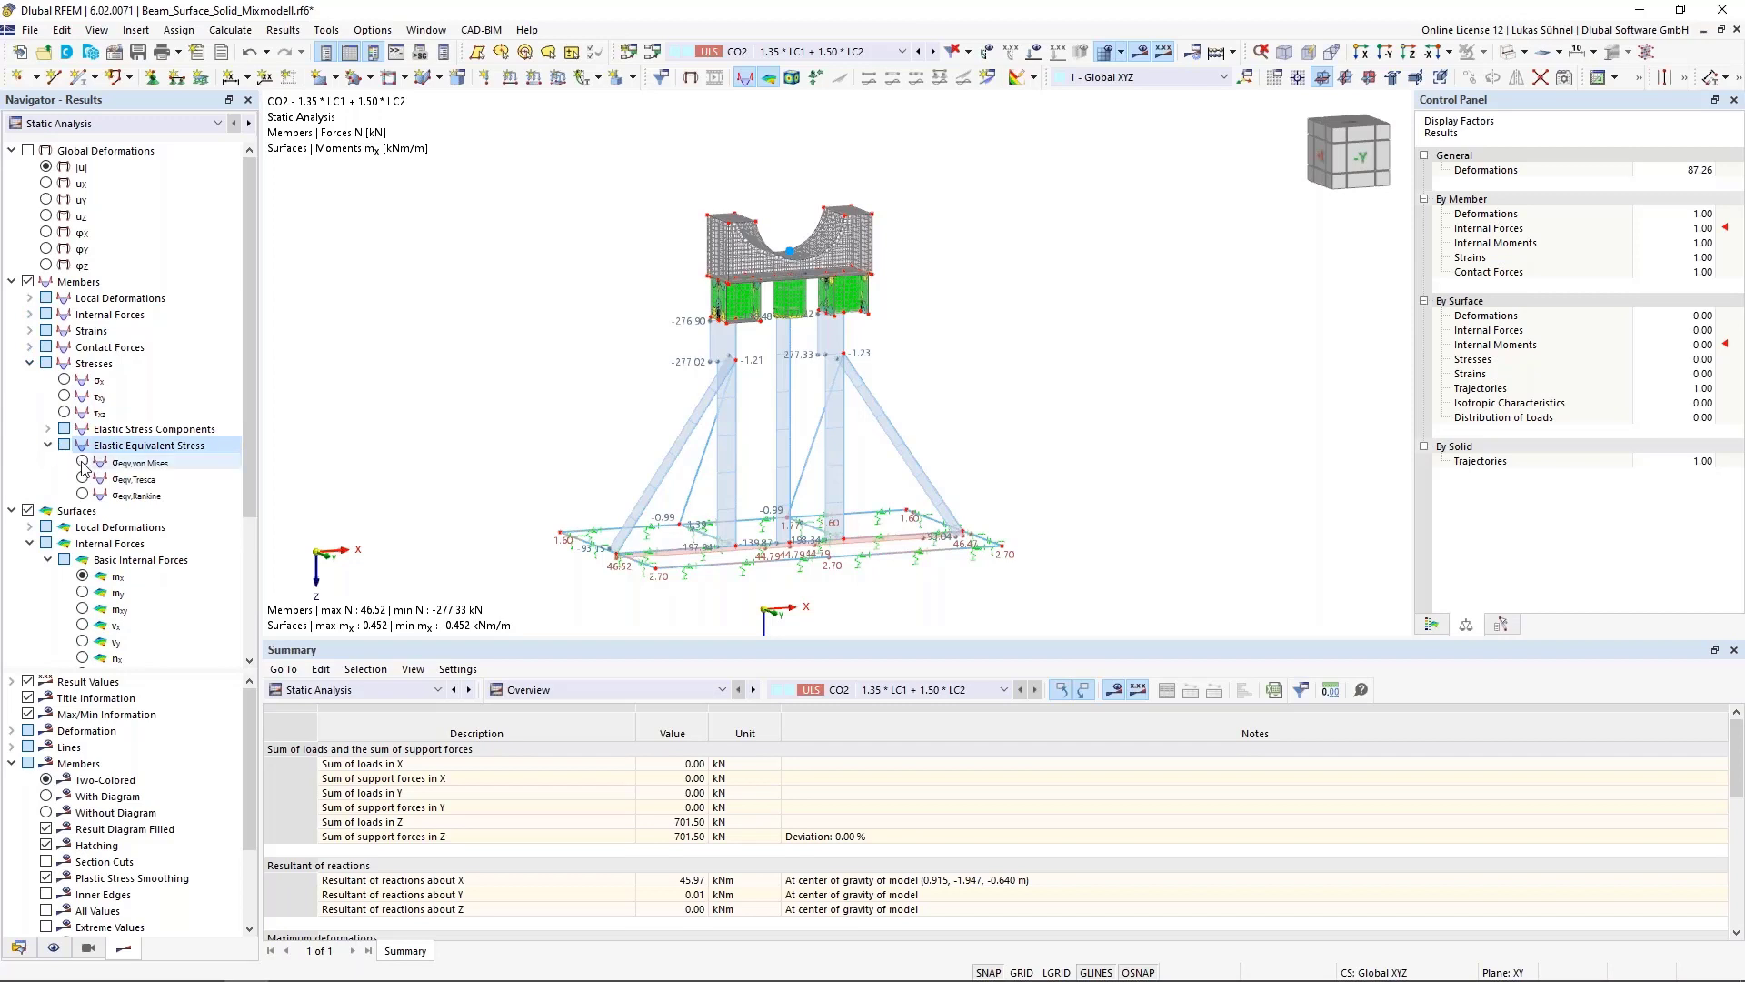
{"action": "middle_click_drag", "start_coordinate": [465, 493], "coordinate": [530, 476]}
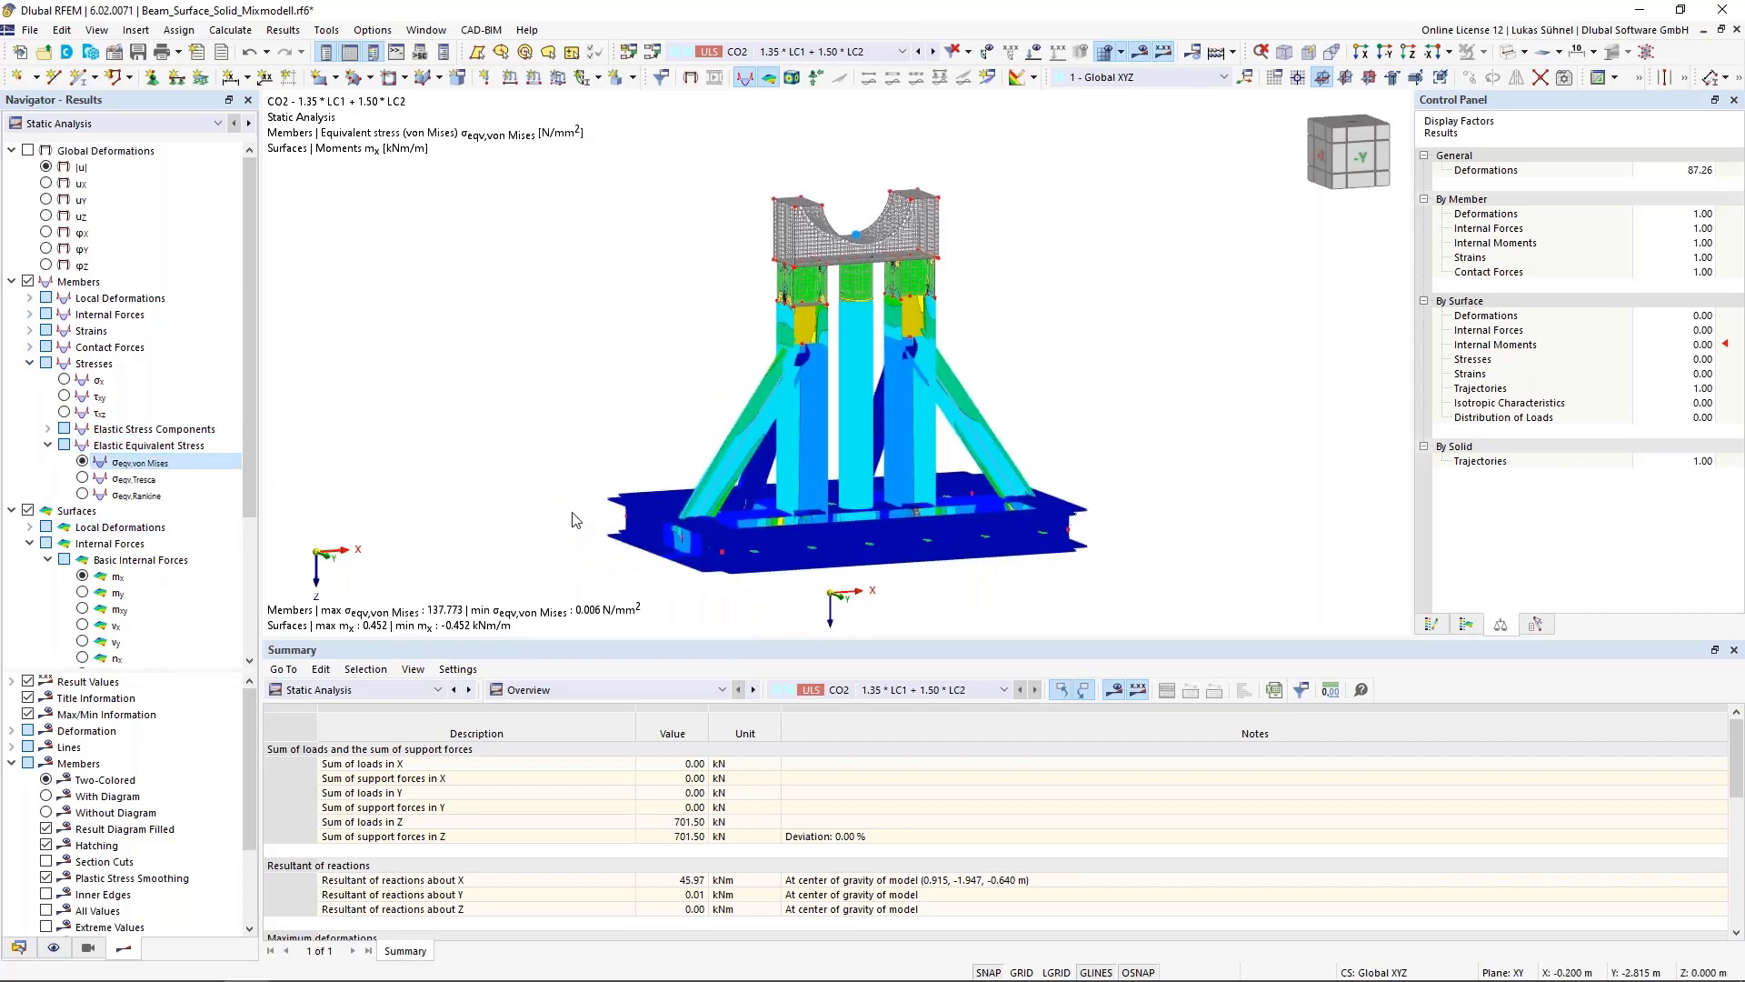
{"action": "scroll", "coordinate": [95, 499], "scroll_direction": "down", "scroll_amount": 4}
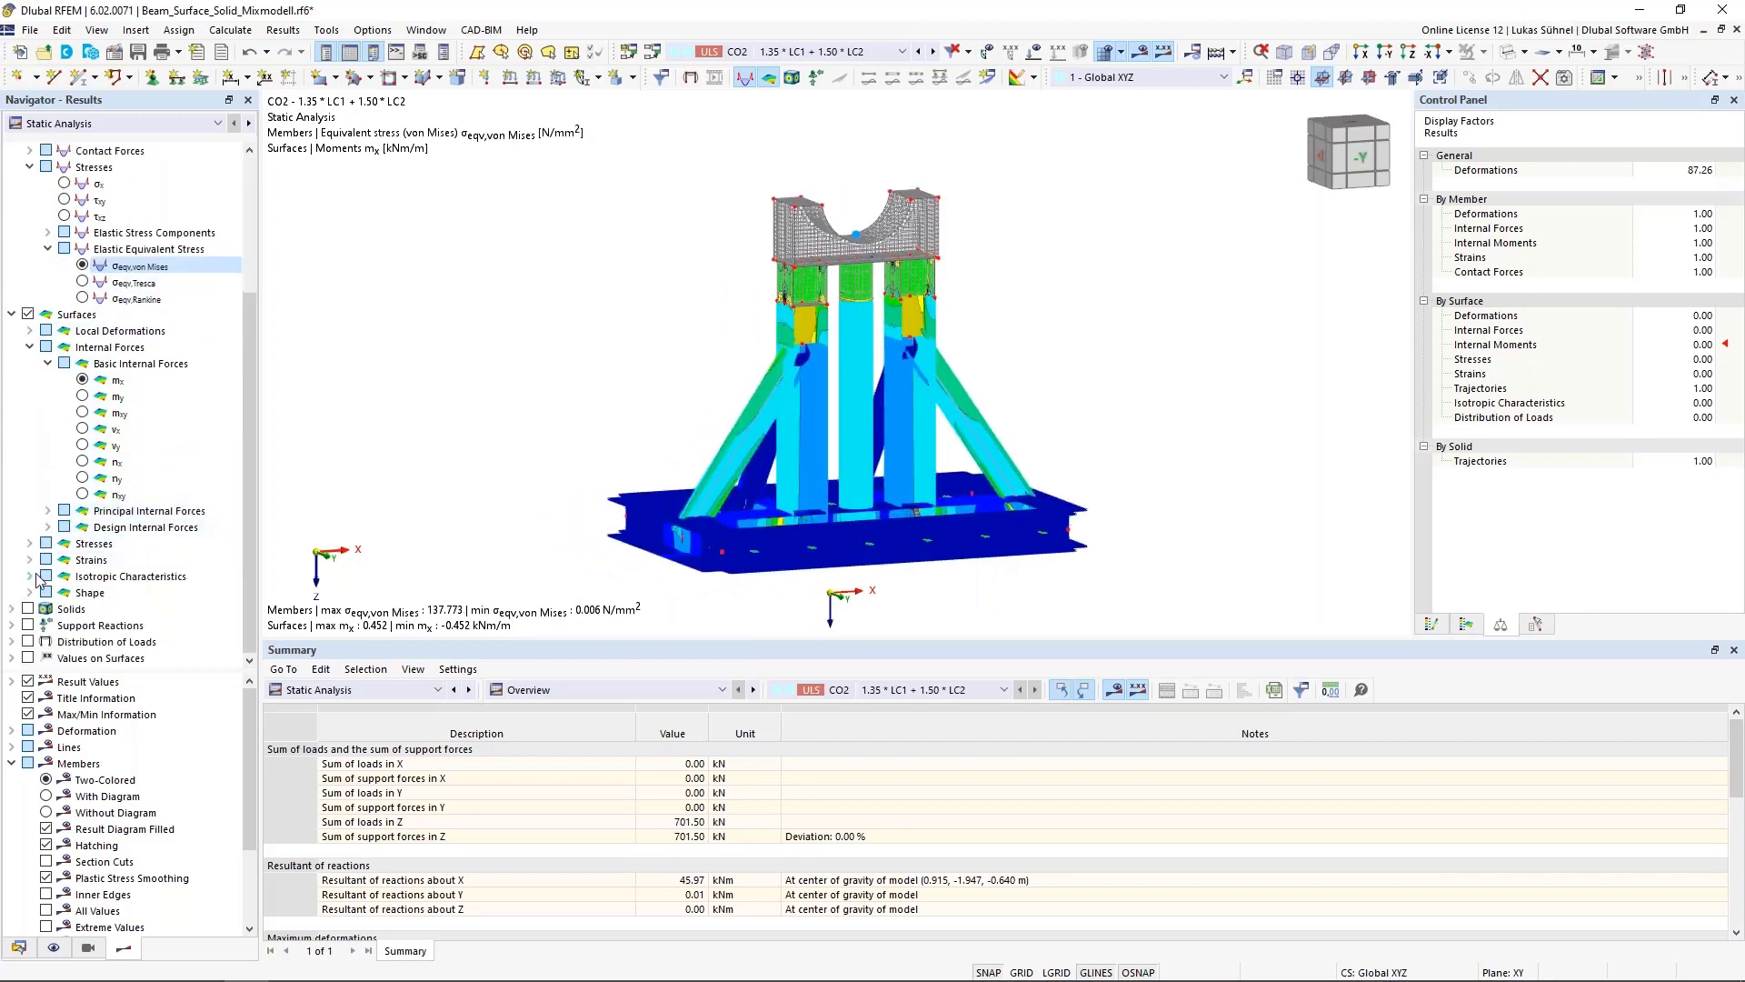
Display the surfaces' equivalent stresses σeqv,Mises,Max
{"action": "left_click", "coordinate": [31, 544]}
{"action": "scroll", "coordinate": [44, 549], "scroll_direction": "down", "scroll_amount": 1}
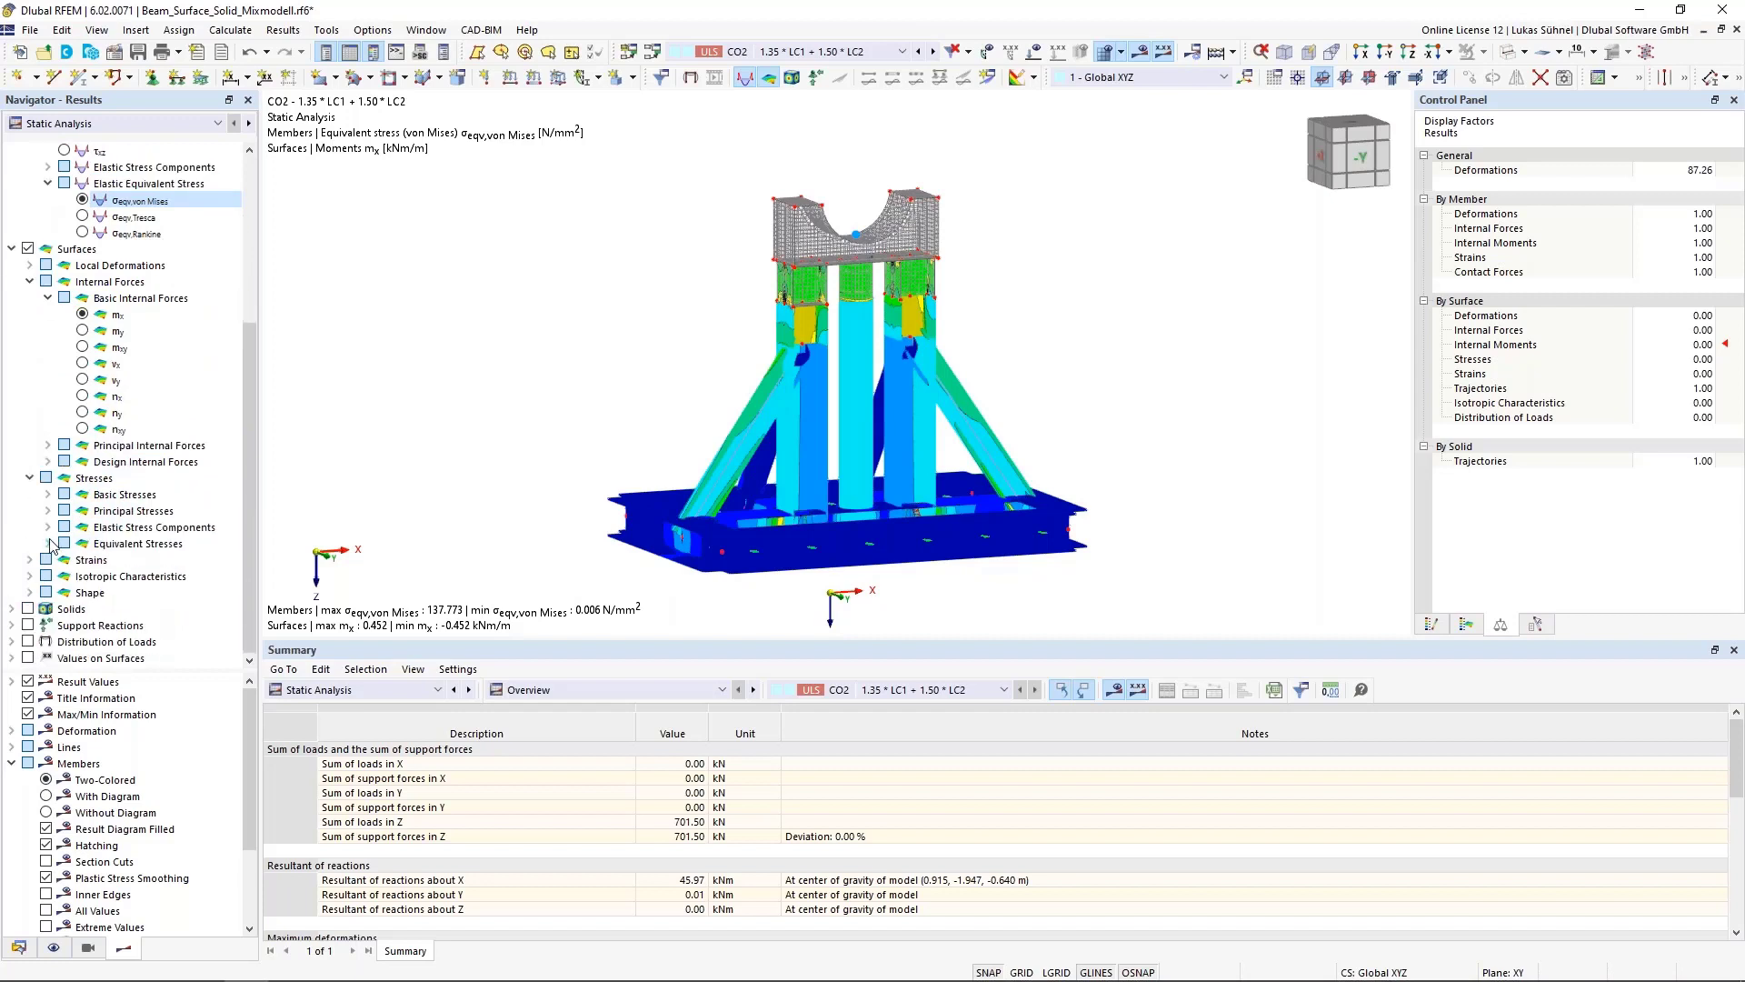
{"action": "left_click", "coordinate": [56, 544]}
{"action": "left_click", "coordinate": [49, 544]}
{"action": "left_click", "coordinate": [66, 560]}
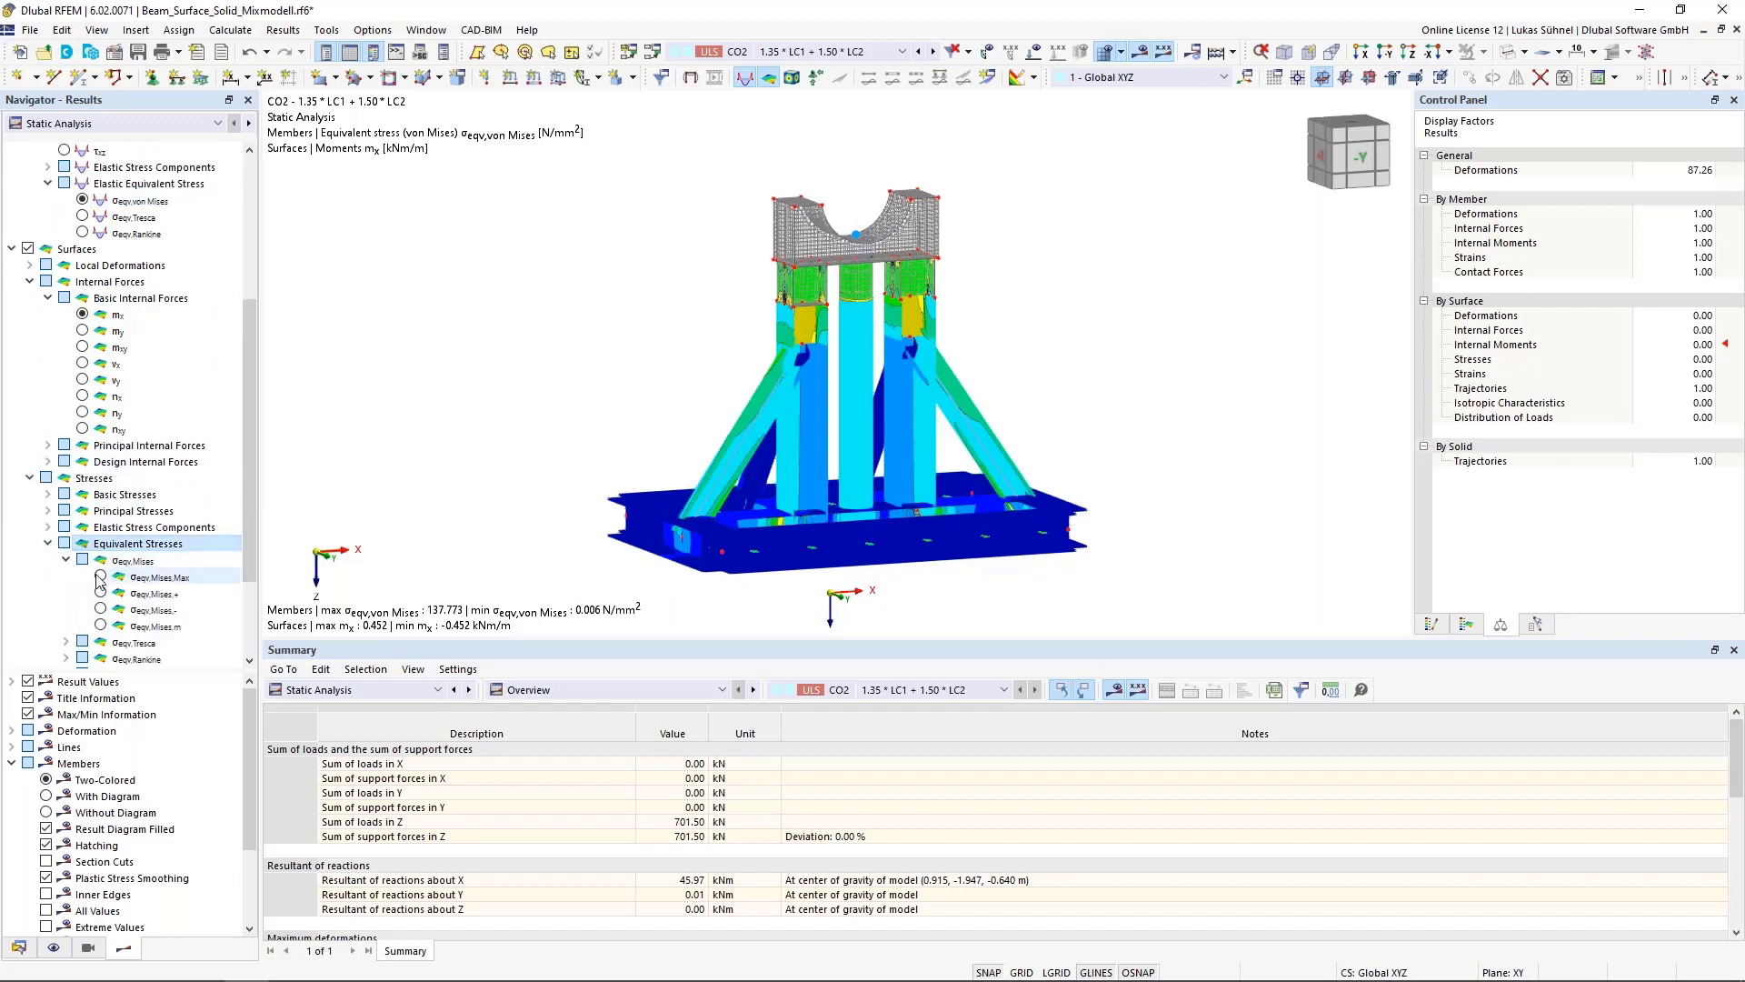
{"action": "left_click", "coordinate": [100, 576]}
{"action": "scroll", "coordinate": [100, 578], "scroll_direction": "down", "scroll_amount": 3}
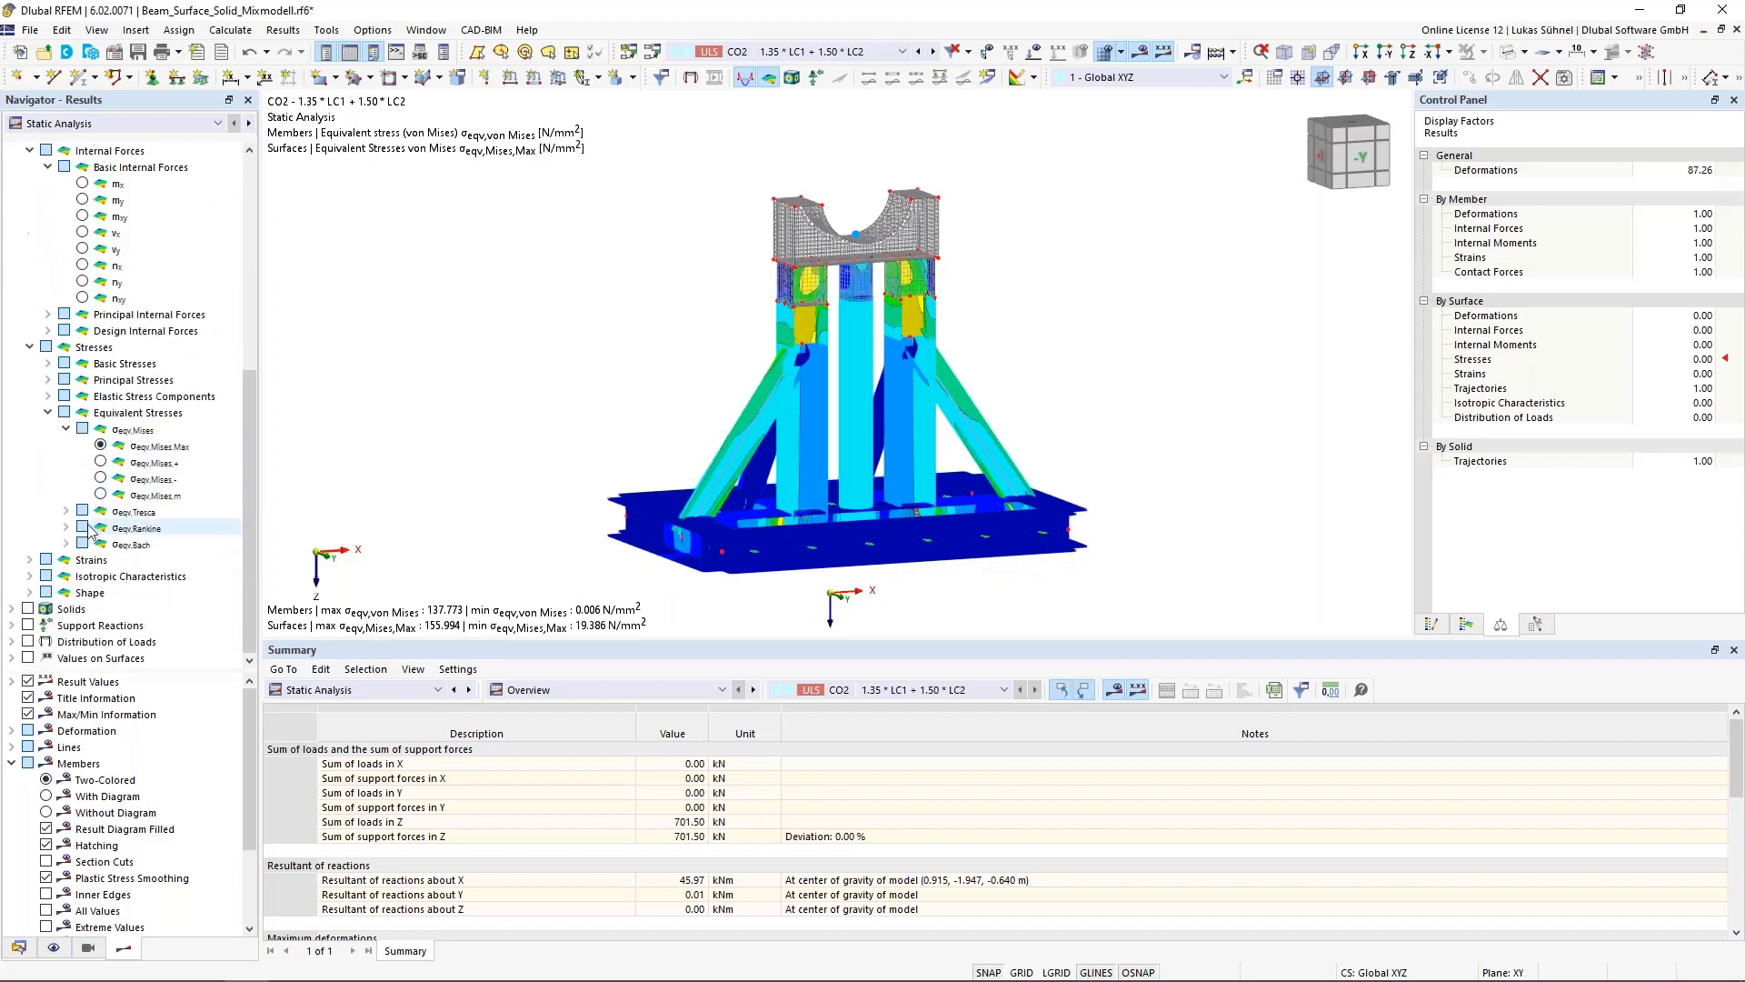
Display the solids' equivalent stresses σeqv,Mises and zoom in on the solid block
{"action": "left_click", "coordinate": [12, 610]}
{"action": "left_click", "coordinate": [49, 592]}
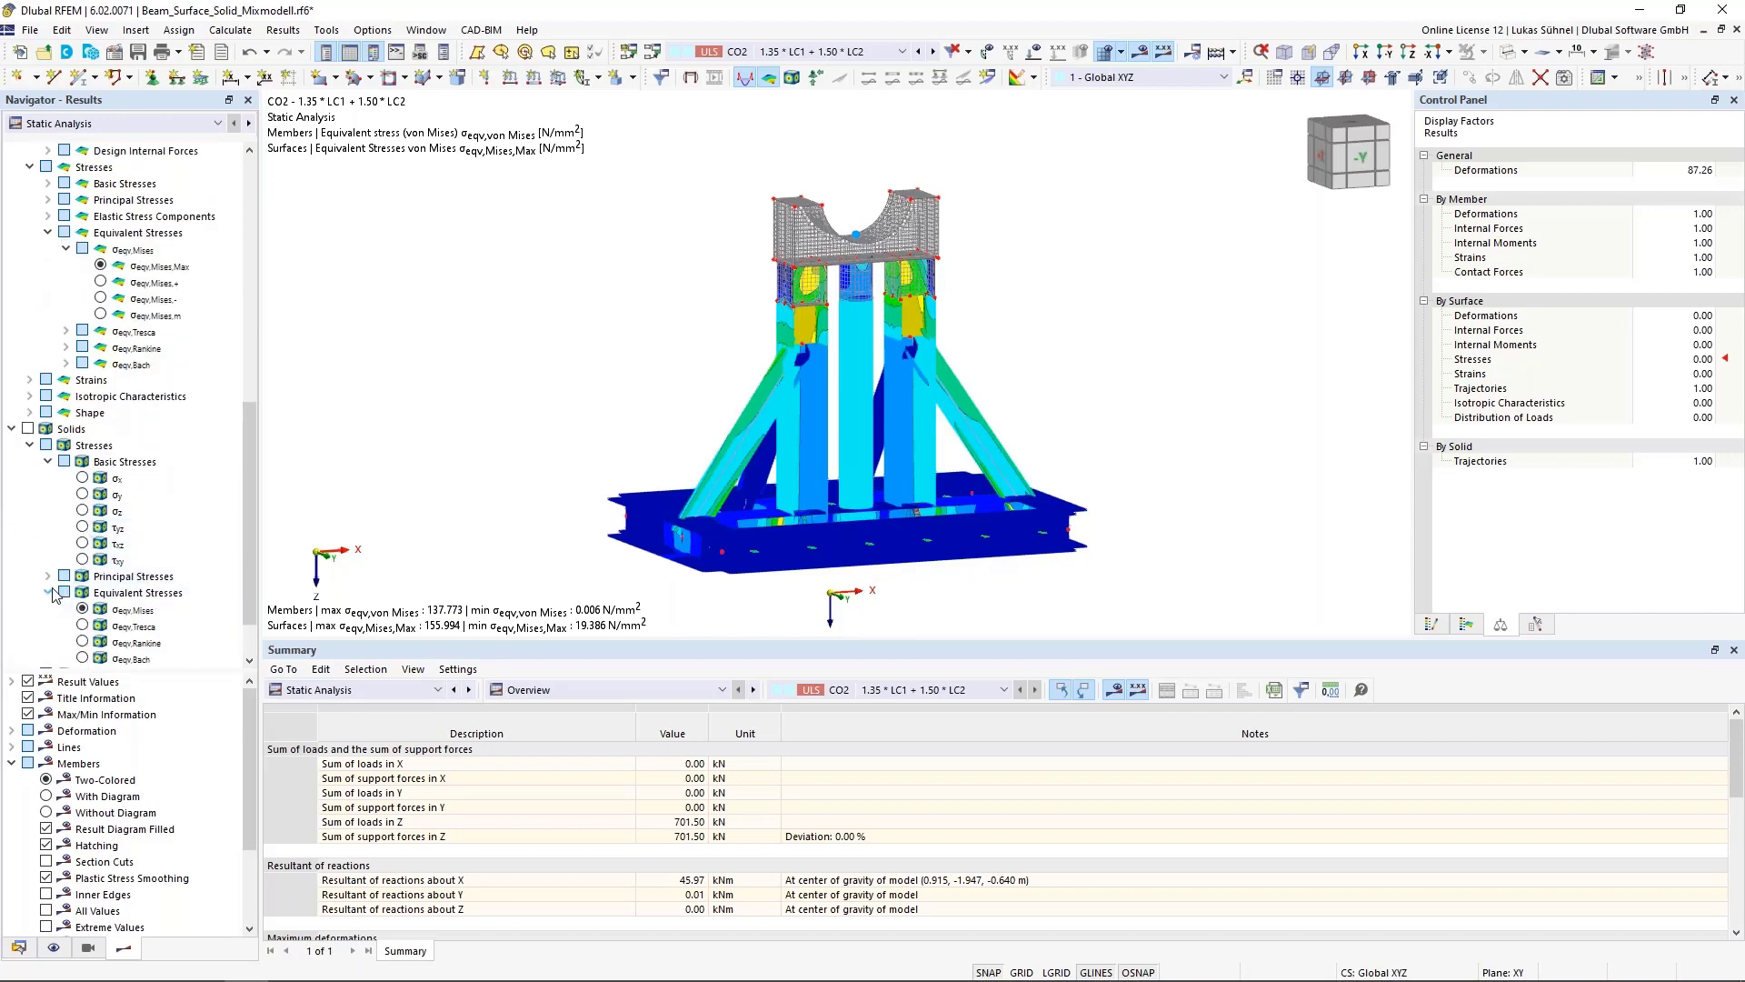
{"action": "left_click", "coordinate": [83, 543]}
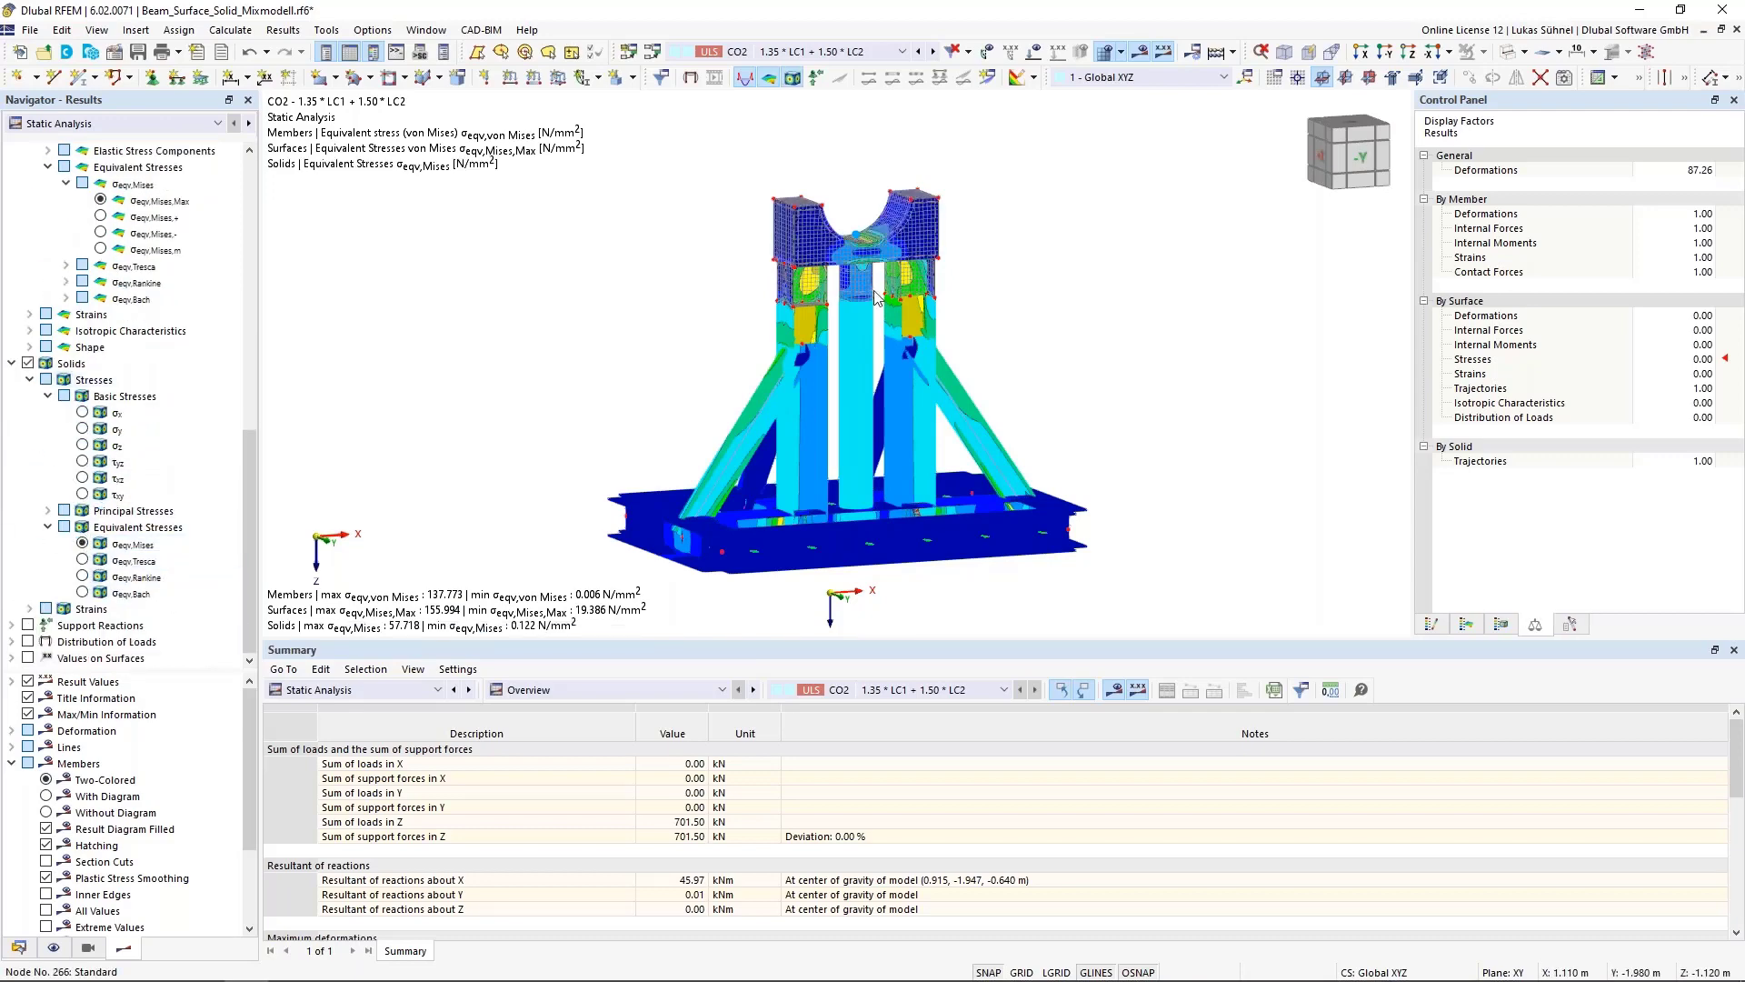
{"action": "scroll", "coordinate": [875, 298], "scroll_direction": "up", "scroll_amount": 4}
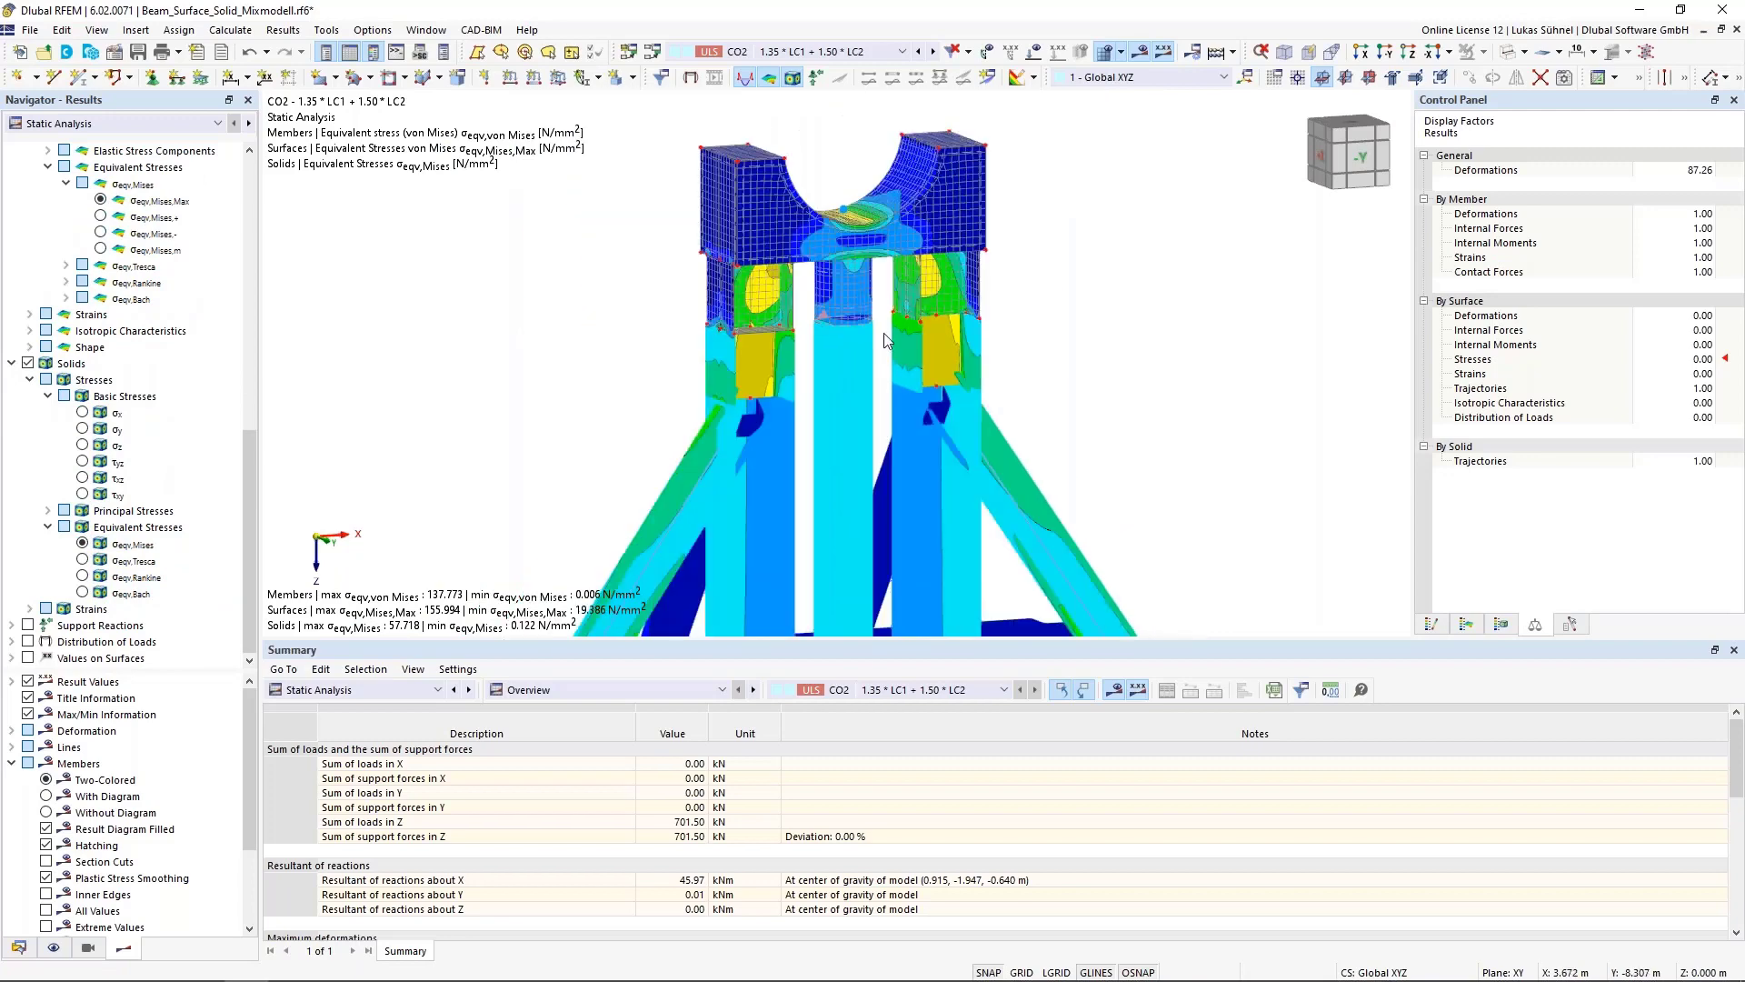
Show the stress colour scale legend and orbit around the von Mises stress results
{"action": "scroll", "coordinate": [1077, 336], "scroll_direction": "down", "scroll_amount": 4}
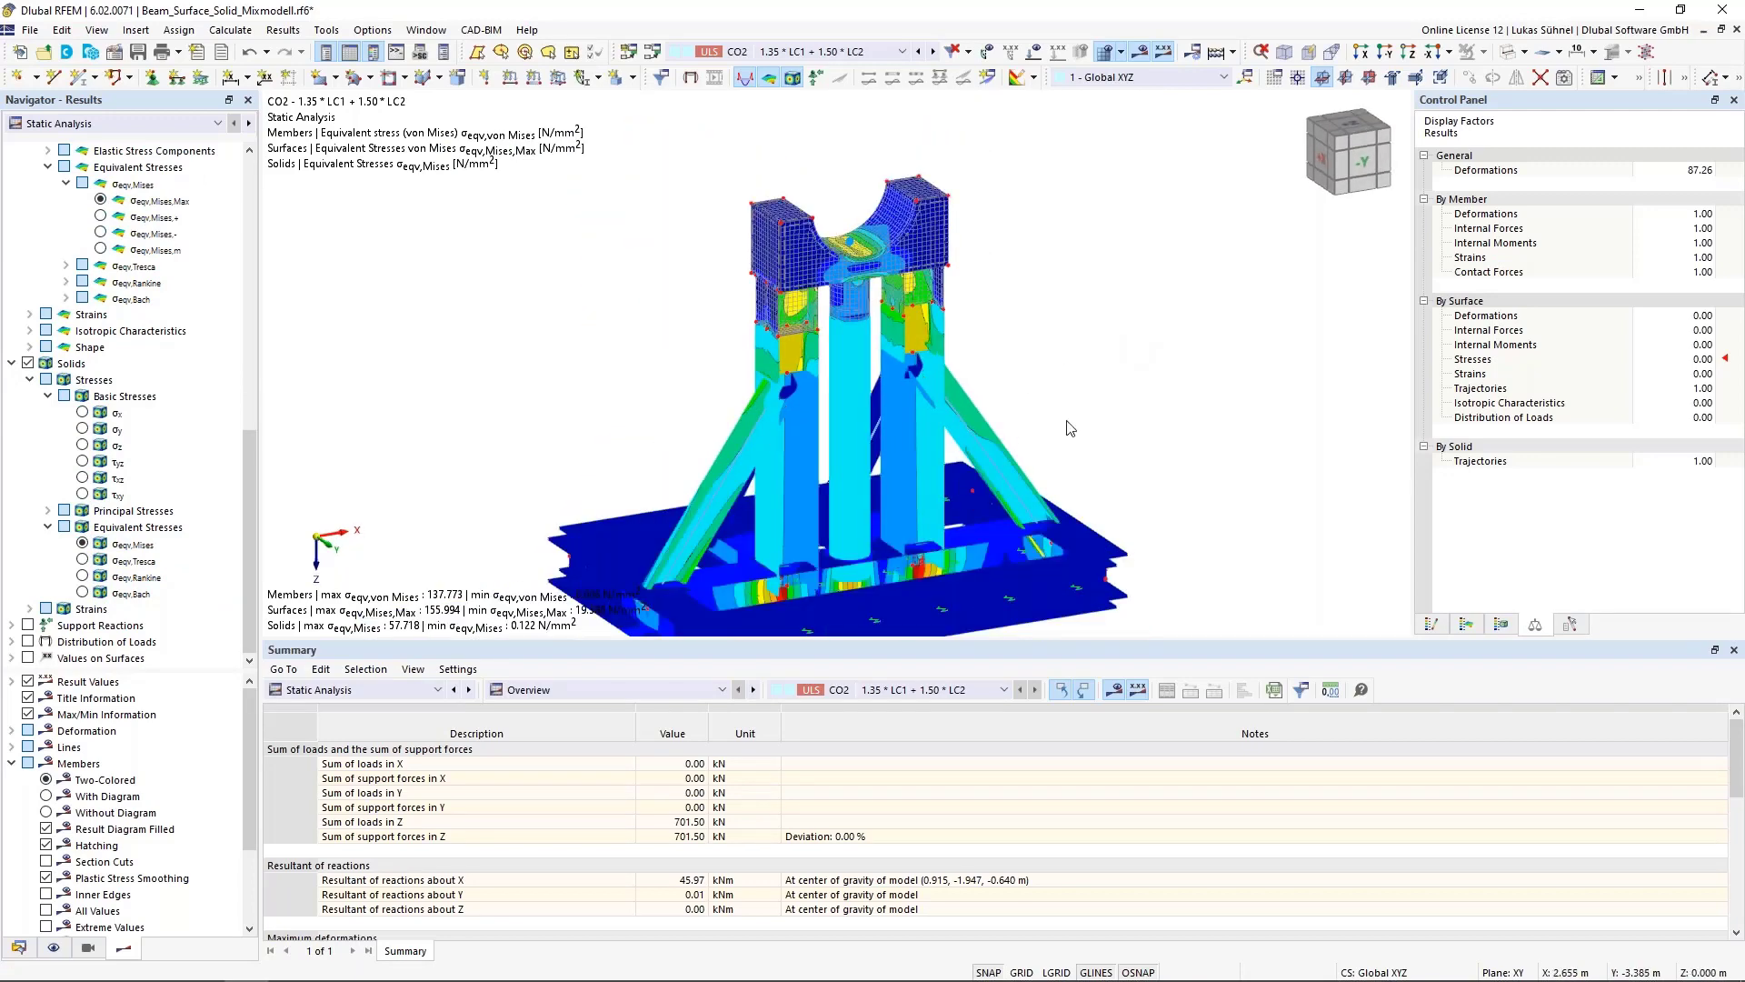
{"action": "middle_click_drag", "start_coordinate": [1070, 427], "coordinate": [913, 350], "text": "ctrl"}
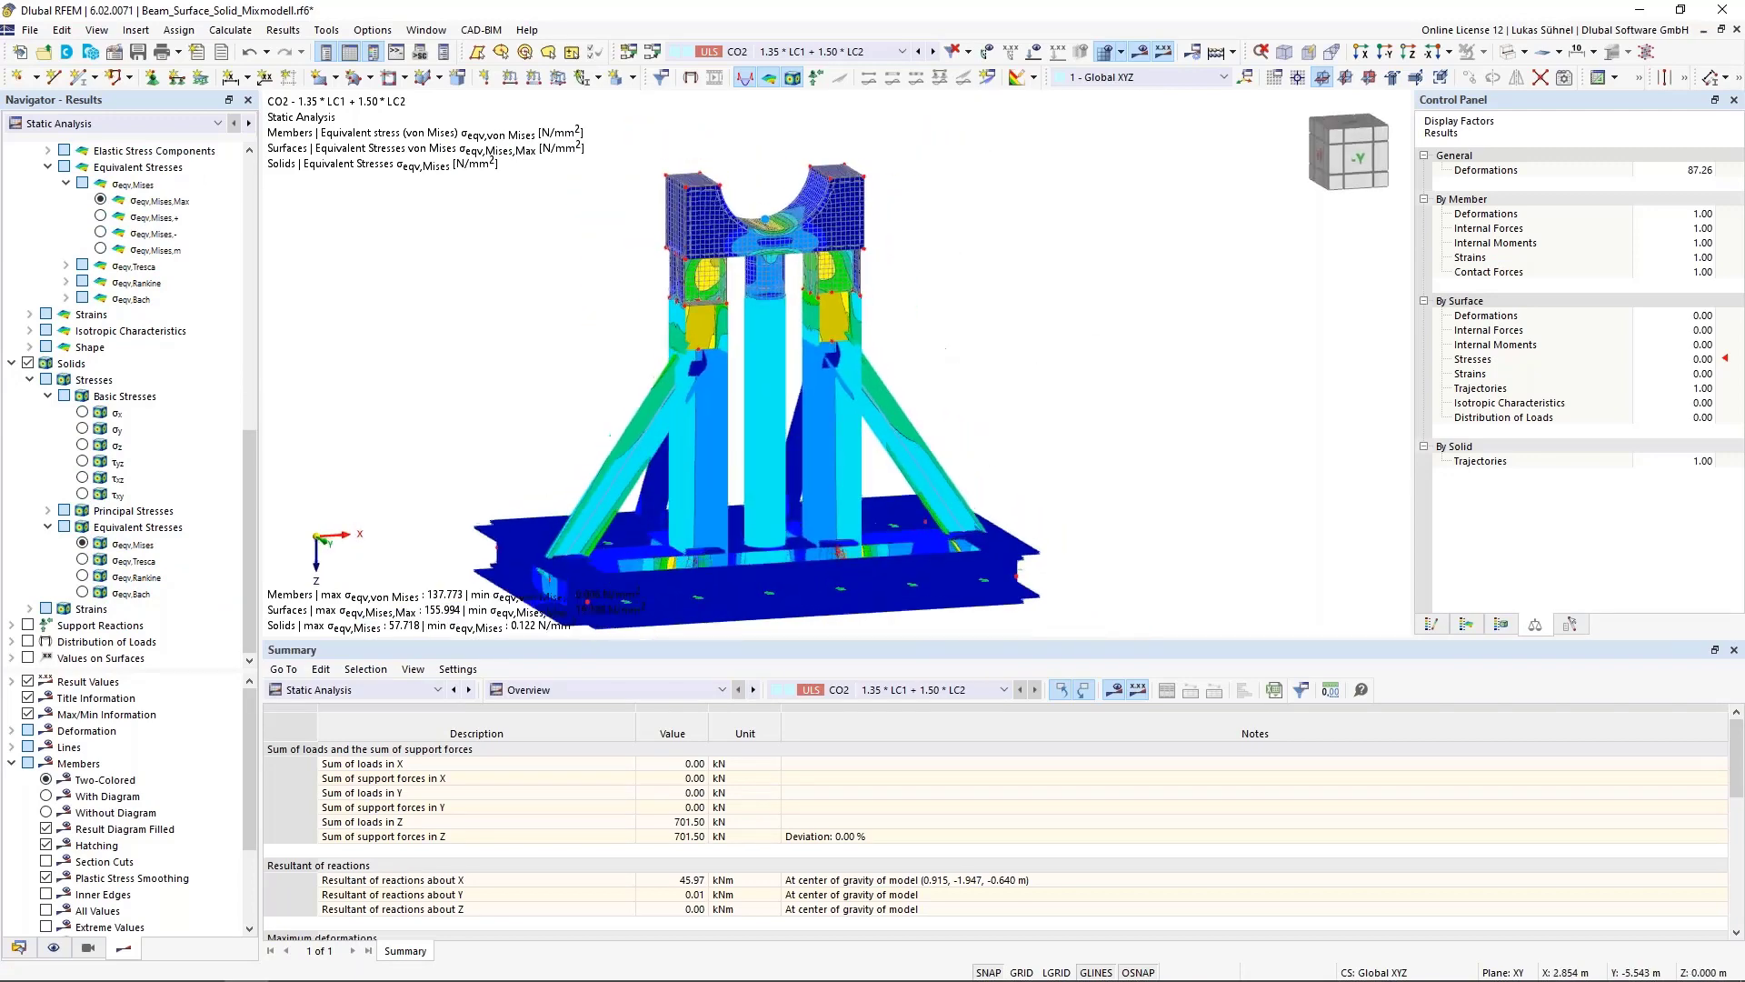
{"action": "left_click", "coordinate": [1432, 625]}
{"action": "middle_click_drag", "start_coordinate": [793, 444], "coordinate": [968, 389]}
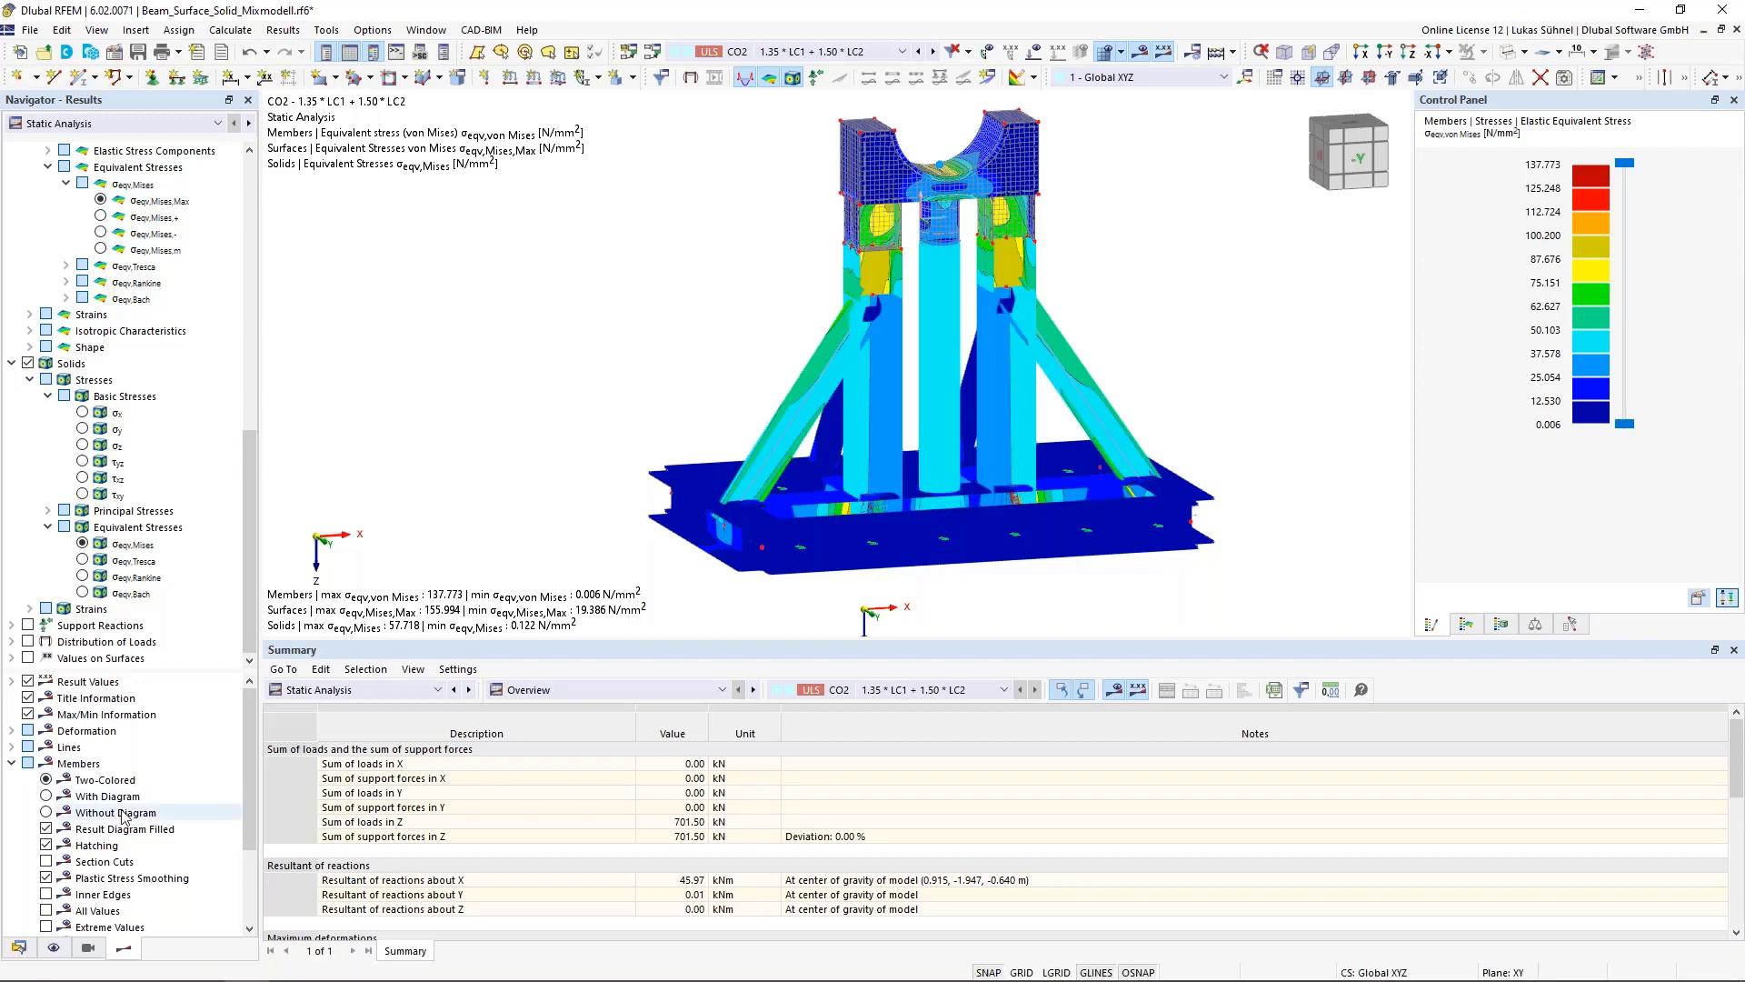
Activate the Stress-Strain Analysis add-on in the model's base data
{"action": "left_click", "coordinate": [18, 948]}
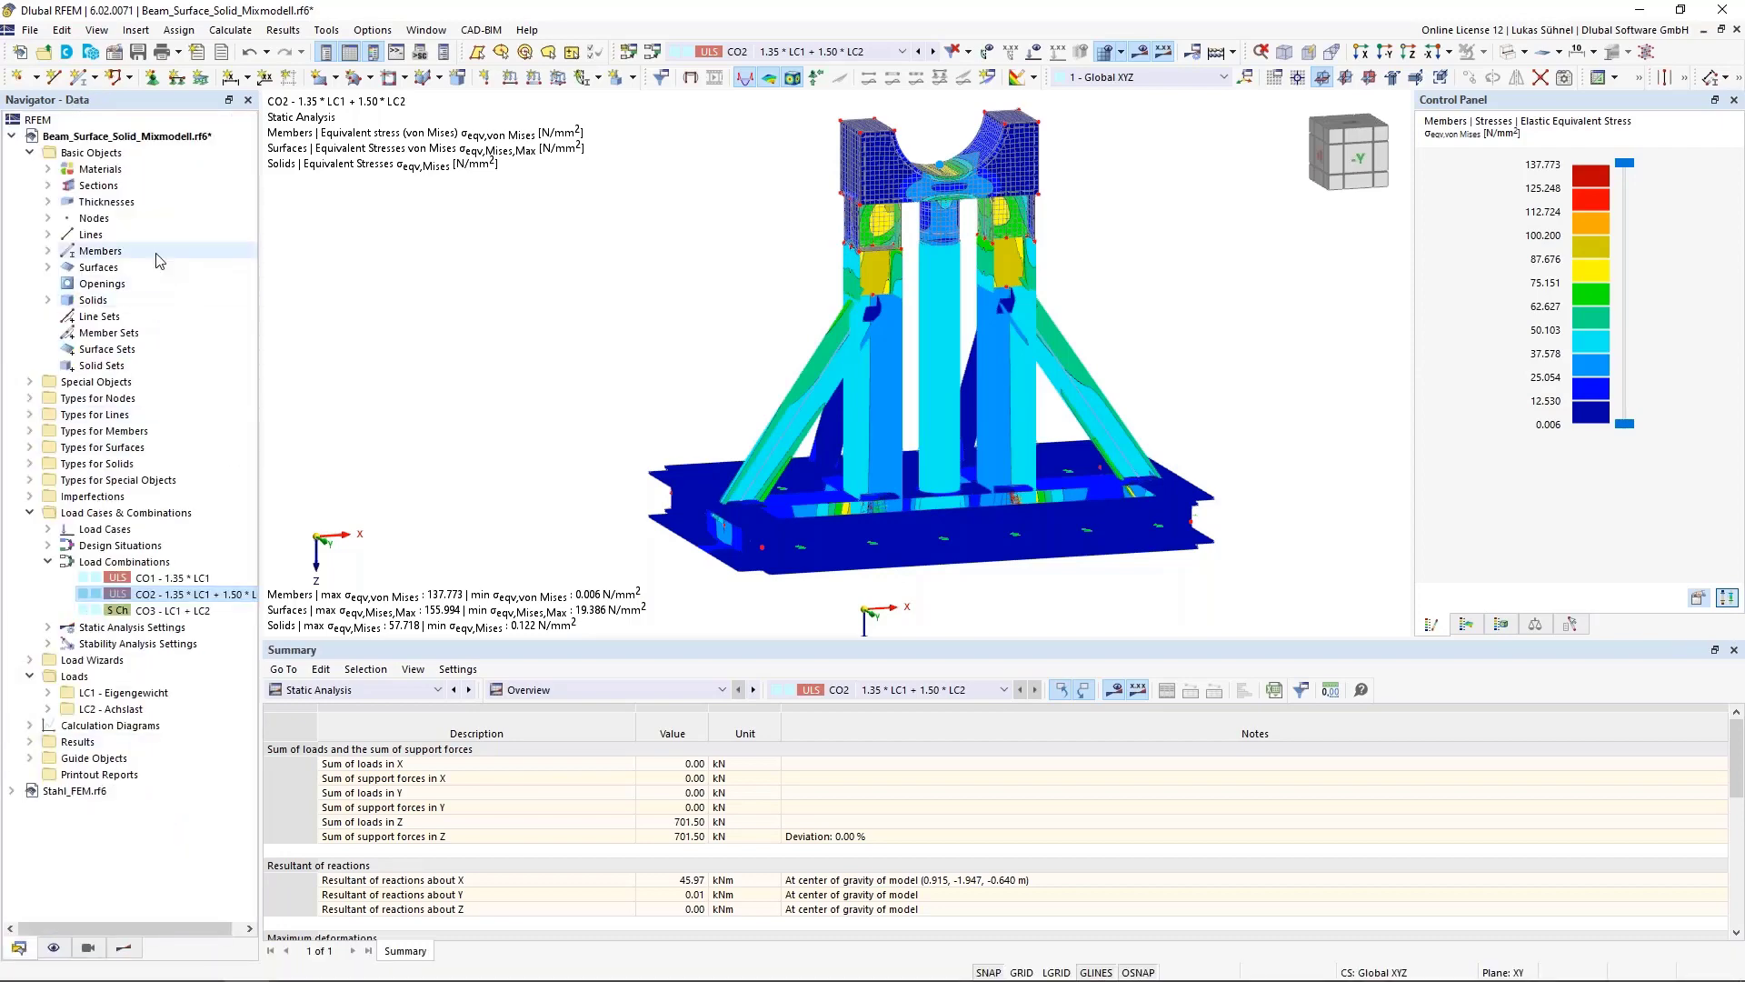
{"action": "right_click", "coordinate": [94, 135]}
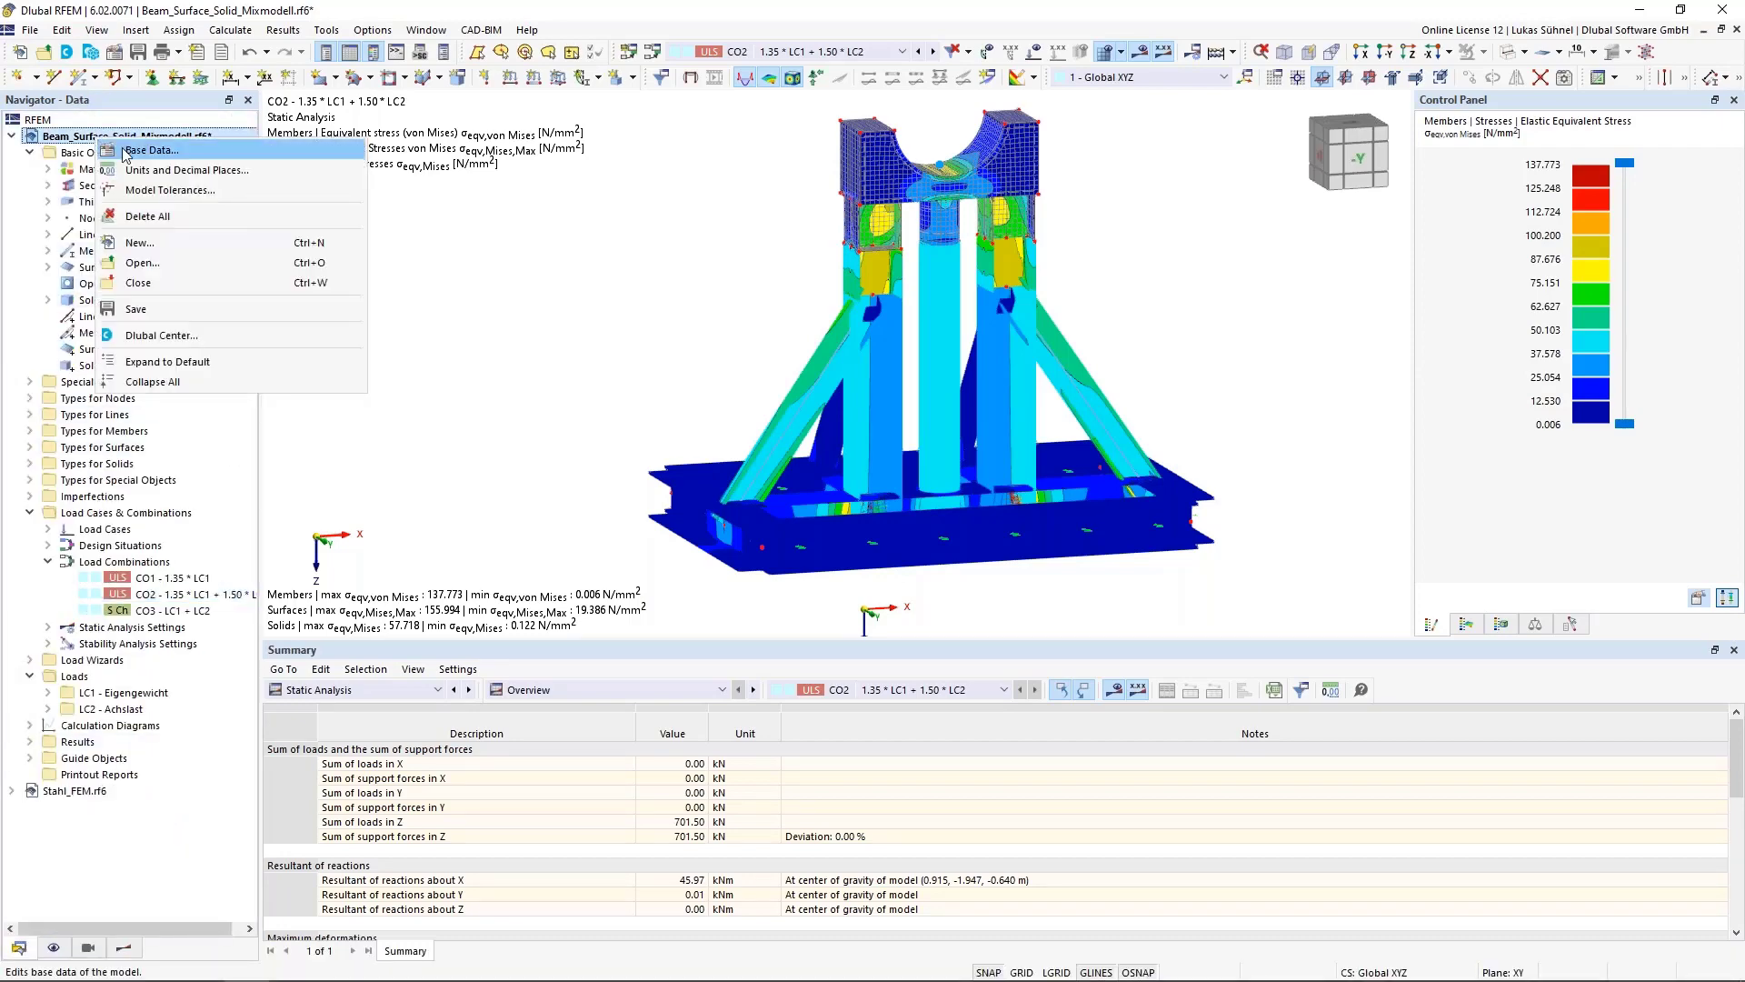
{"action": "left_click", "coordinate": [127, 149]}
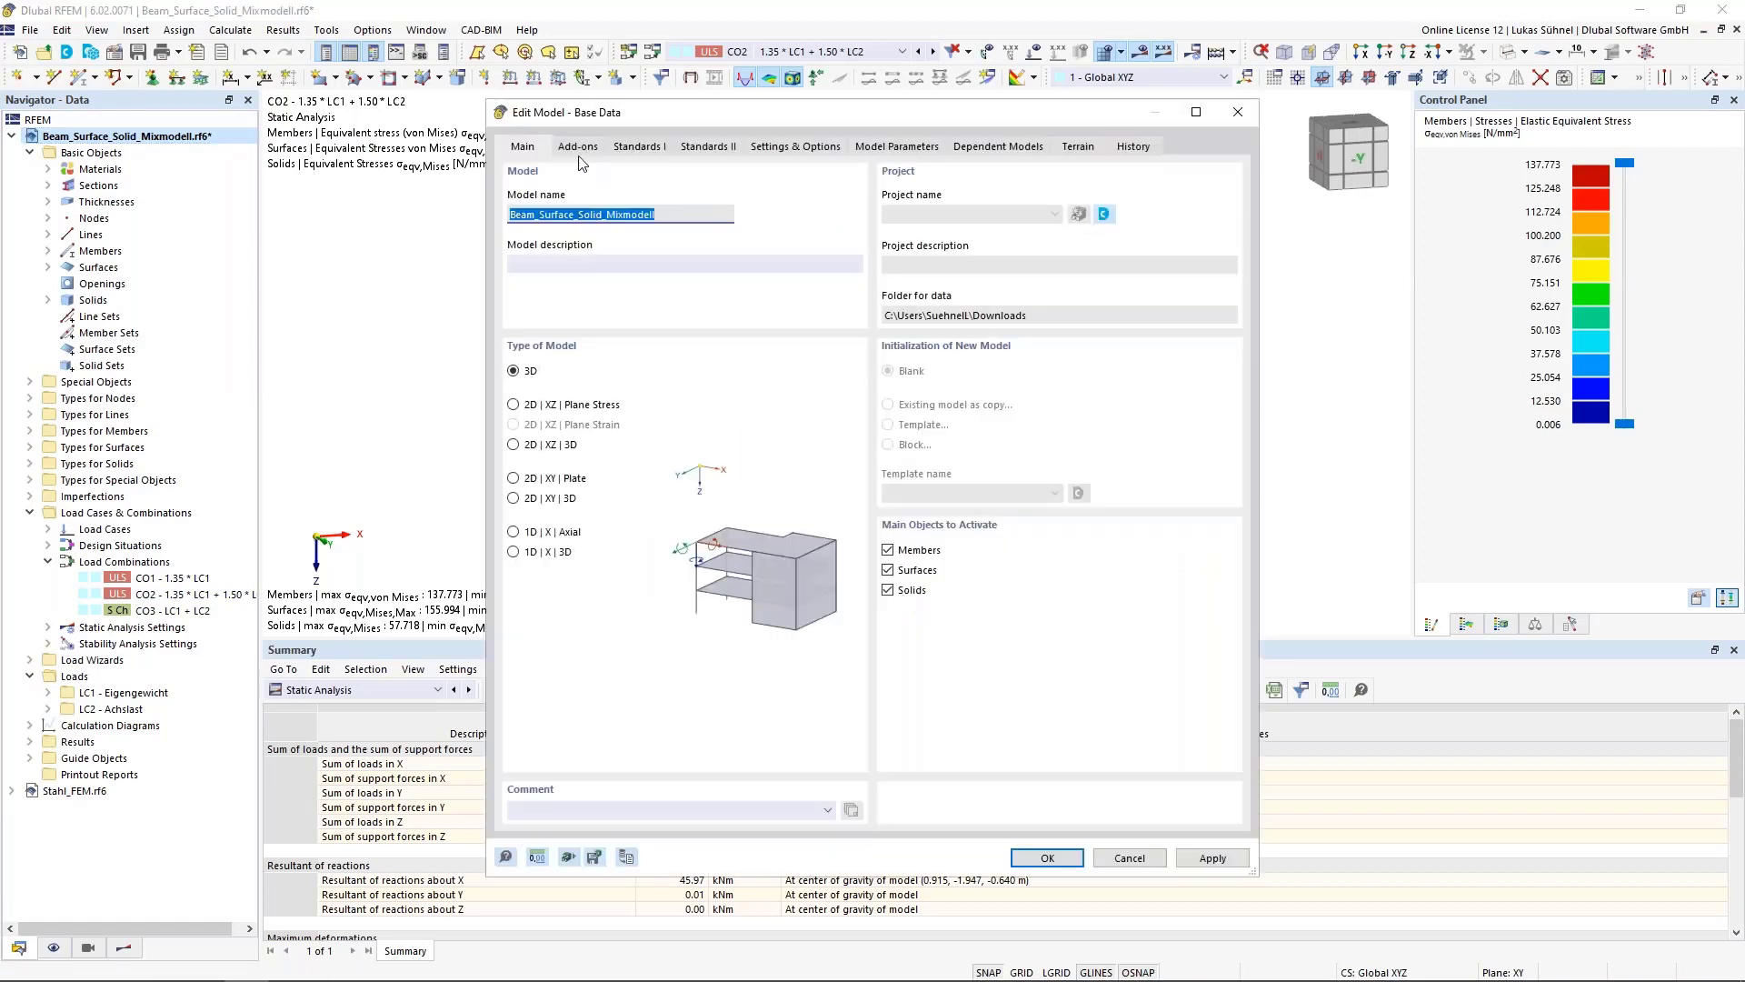
{"action": "left_click", "coordinate": [578, 147]}
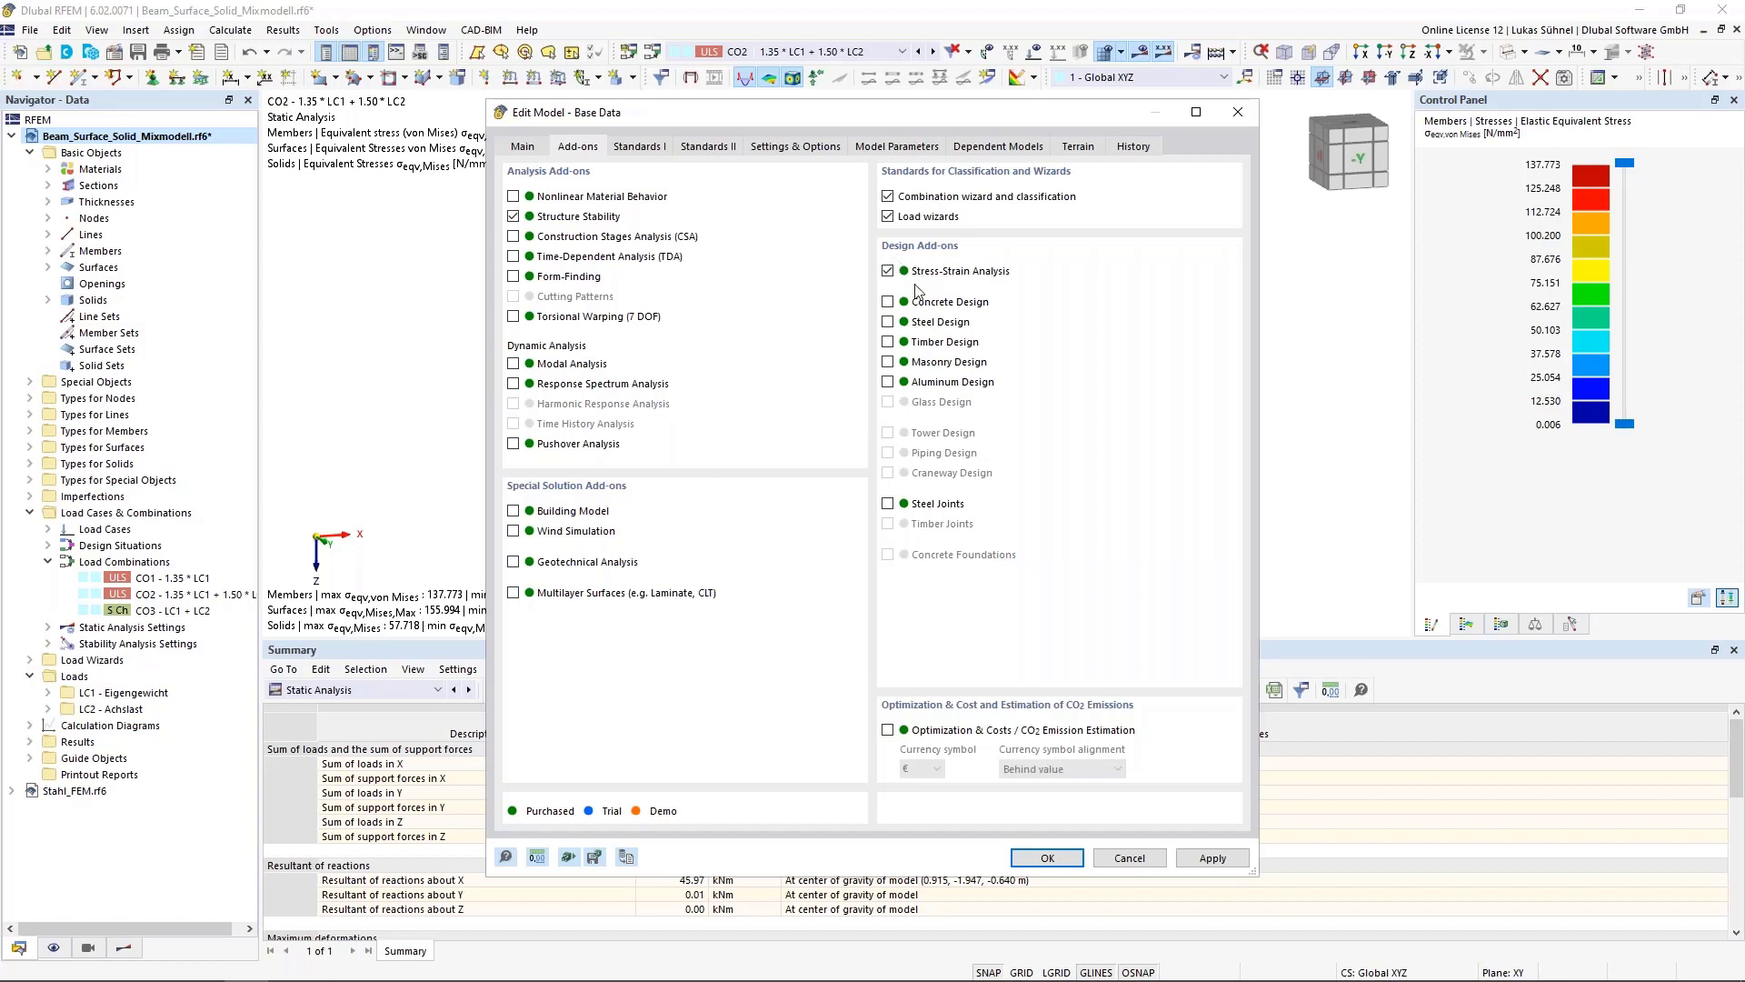
{"action": "left_click", "coordinate": [647, 147]}
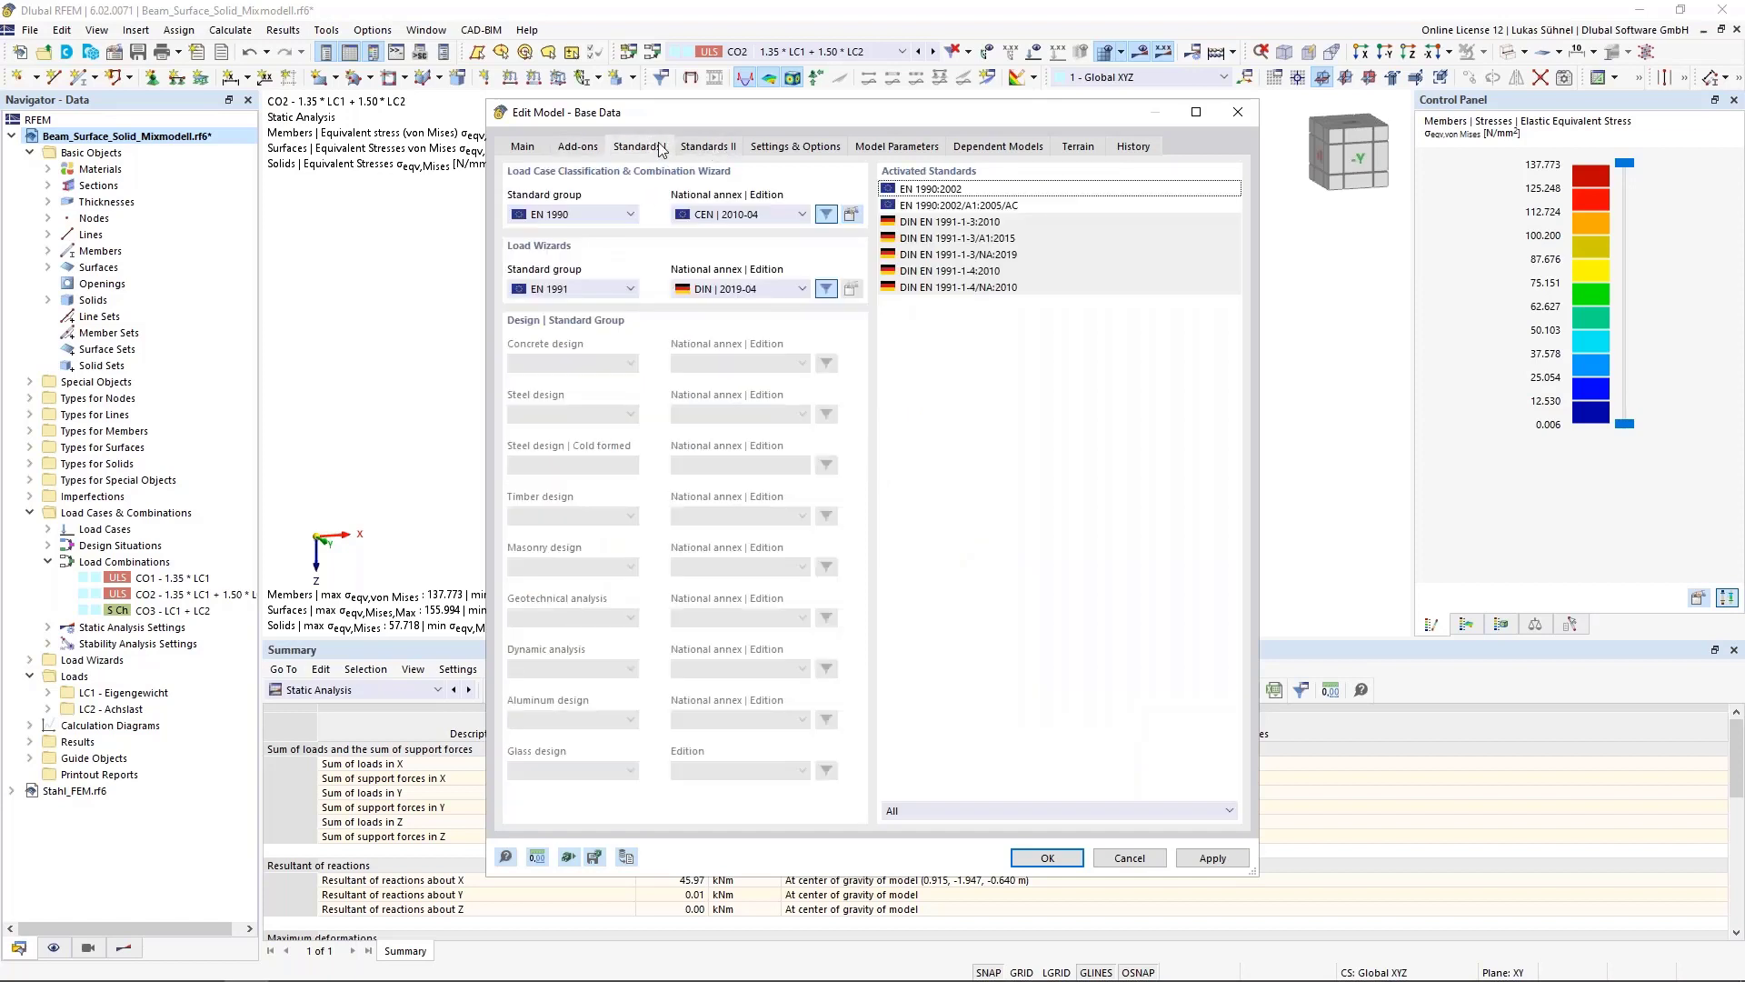
{"action": "left_click", "coordinate": [578, 146]}
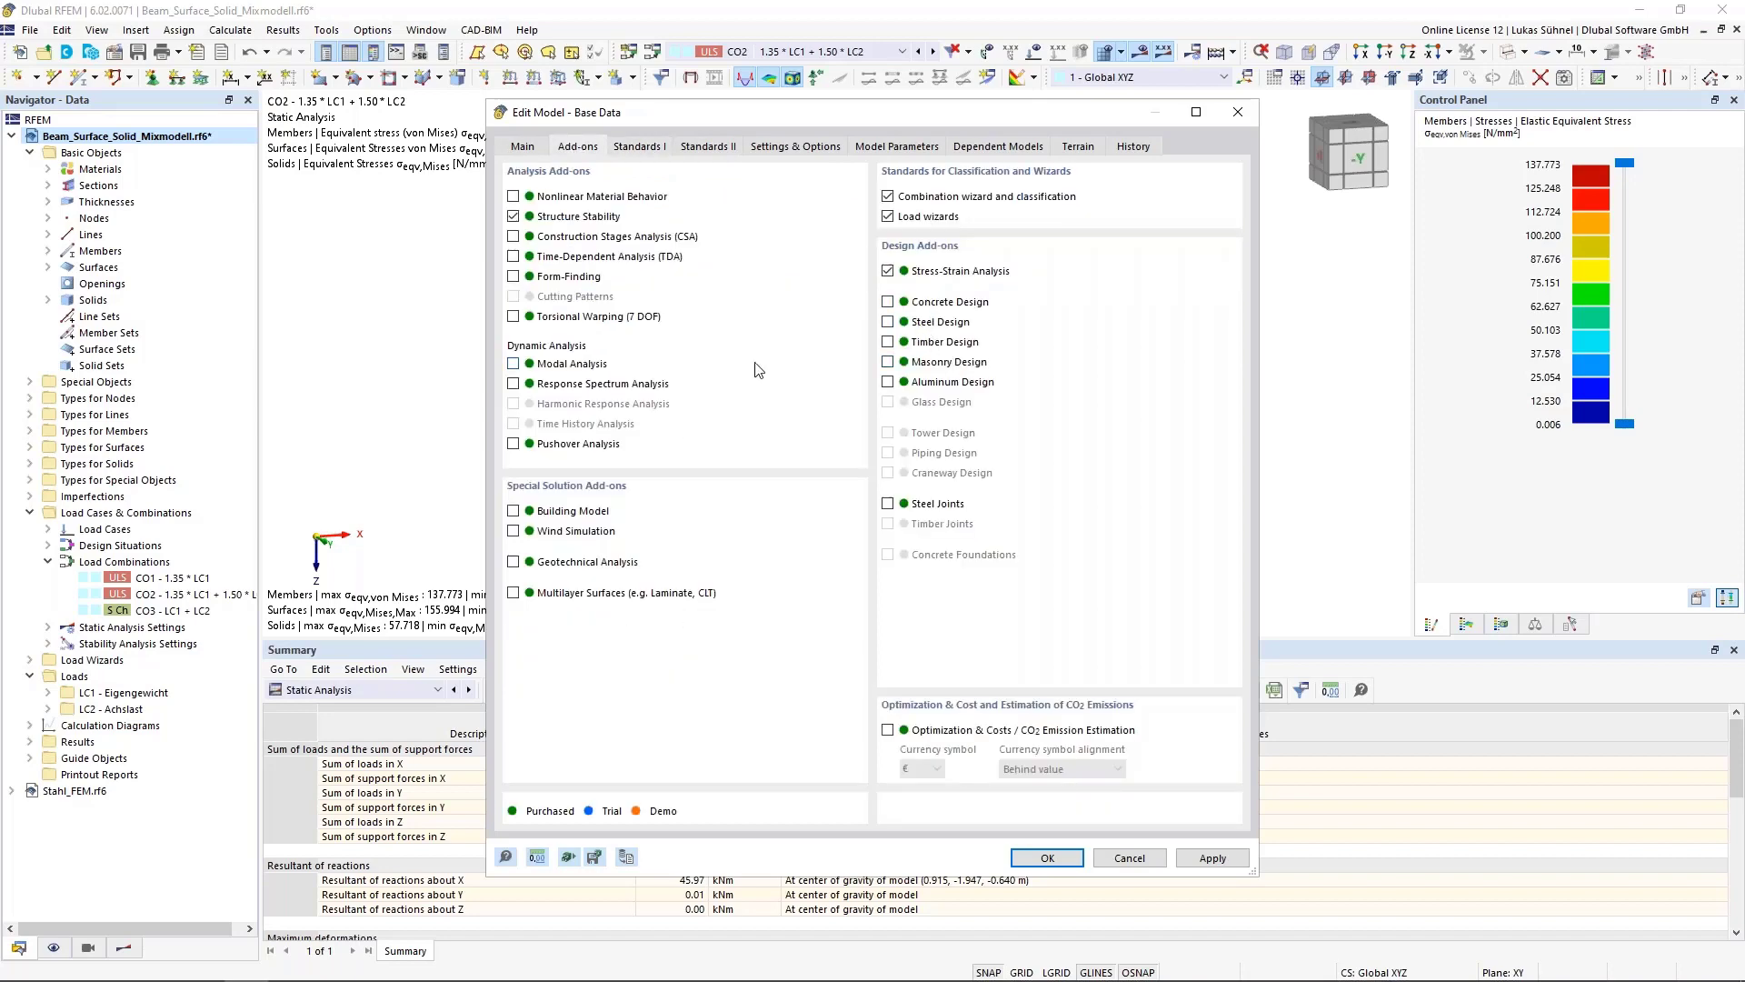
{"action": "left_click", "coordinate": [638, 146]}
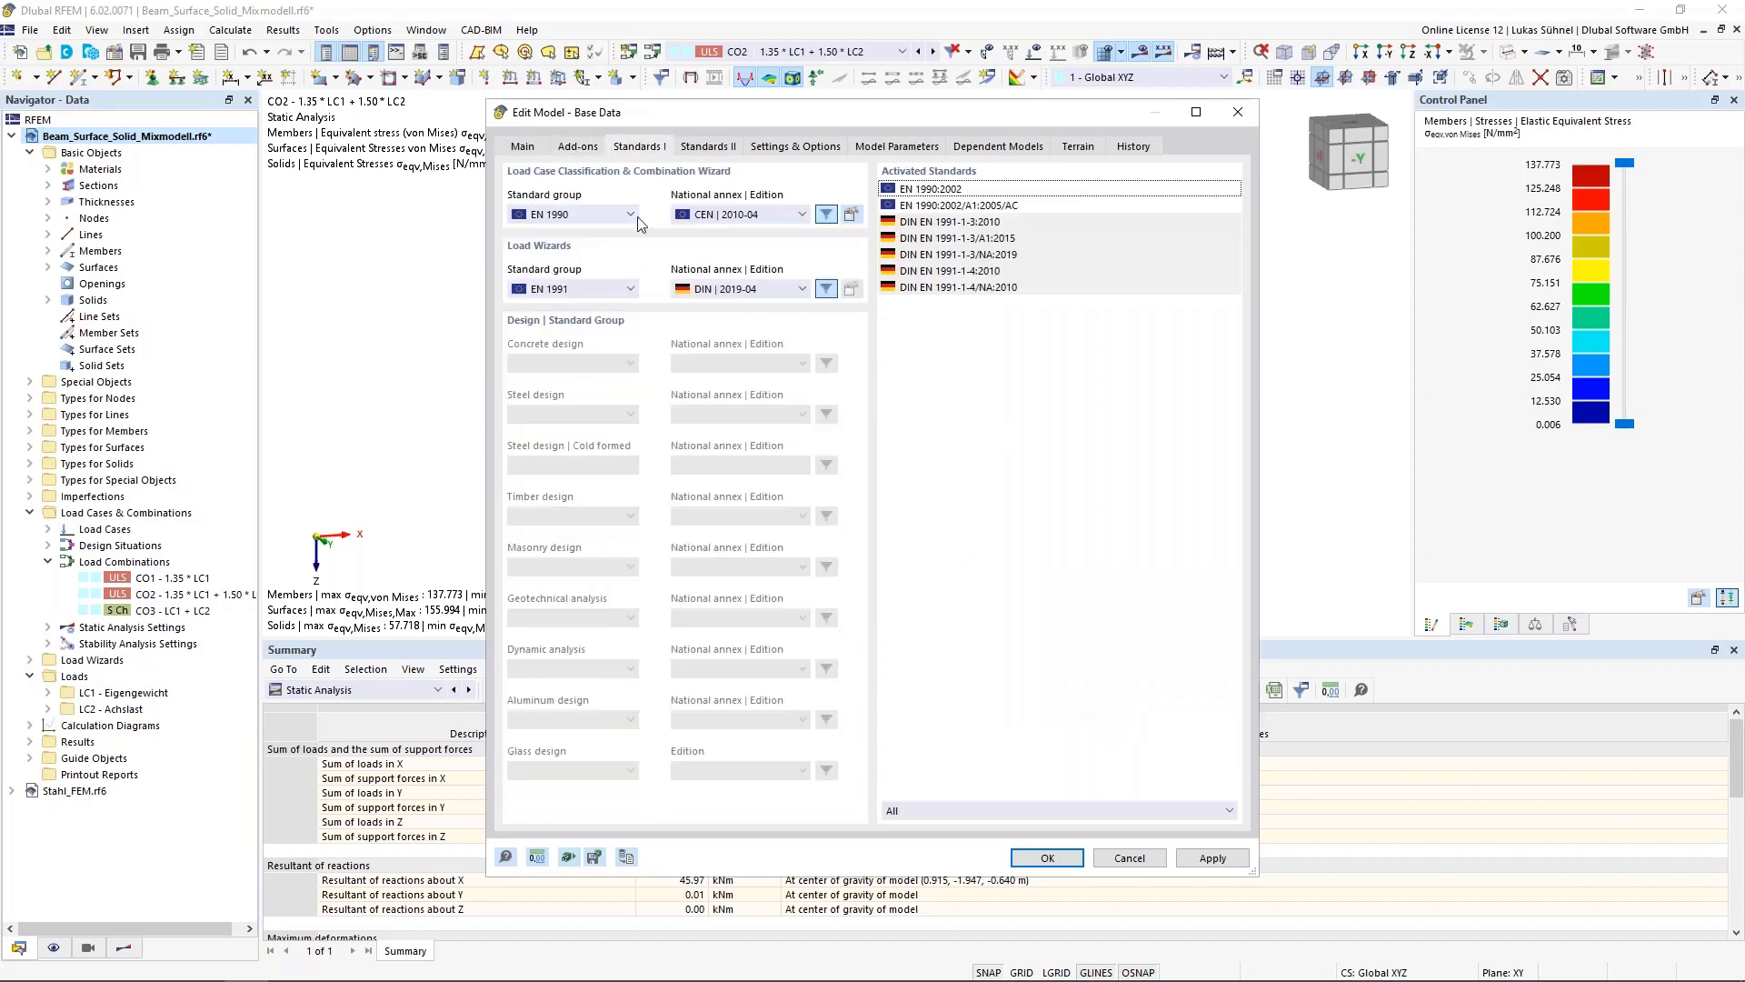
{"action": "left_click", "coordinate": [578, 147]}
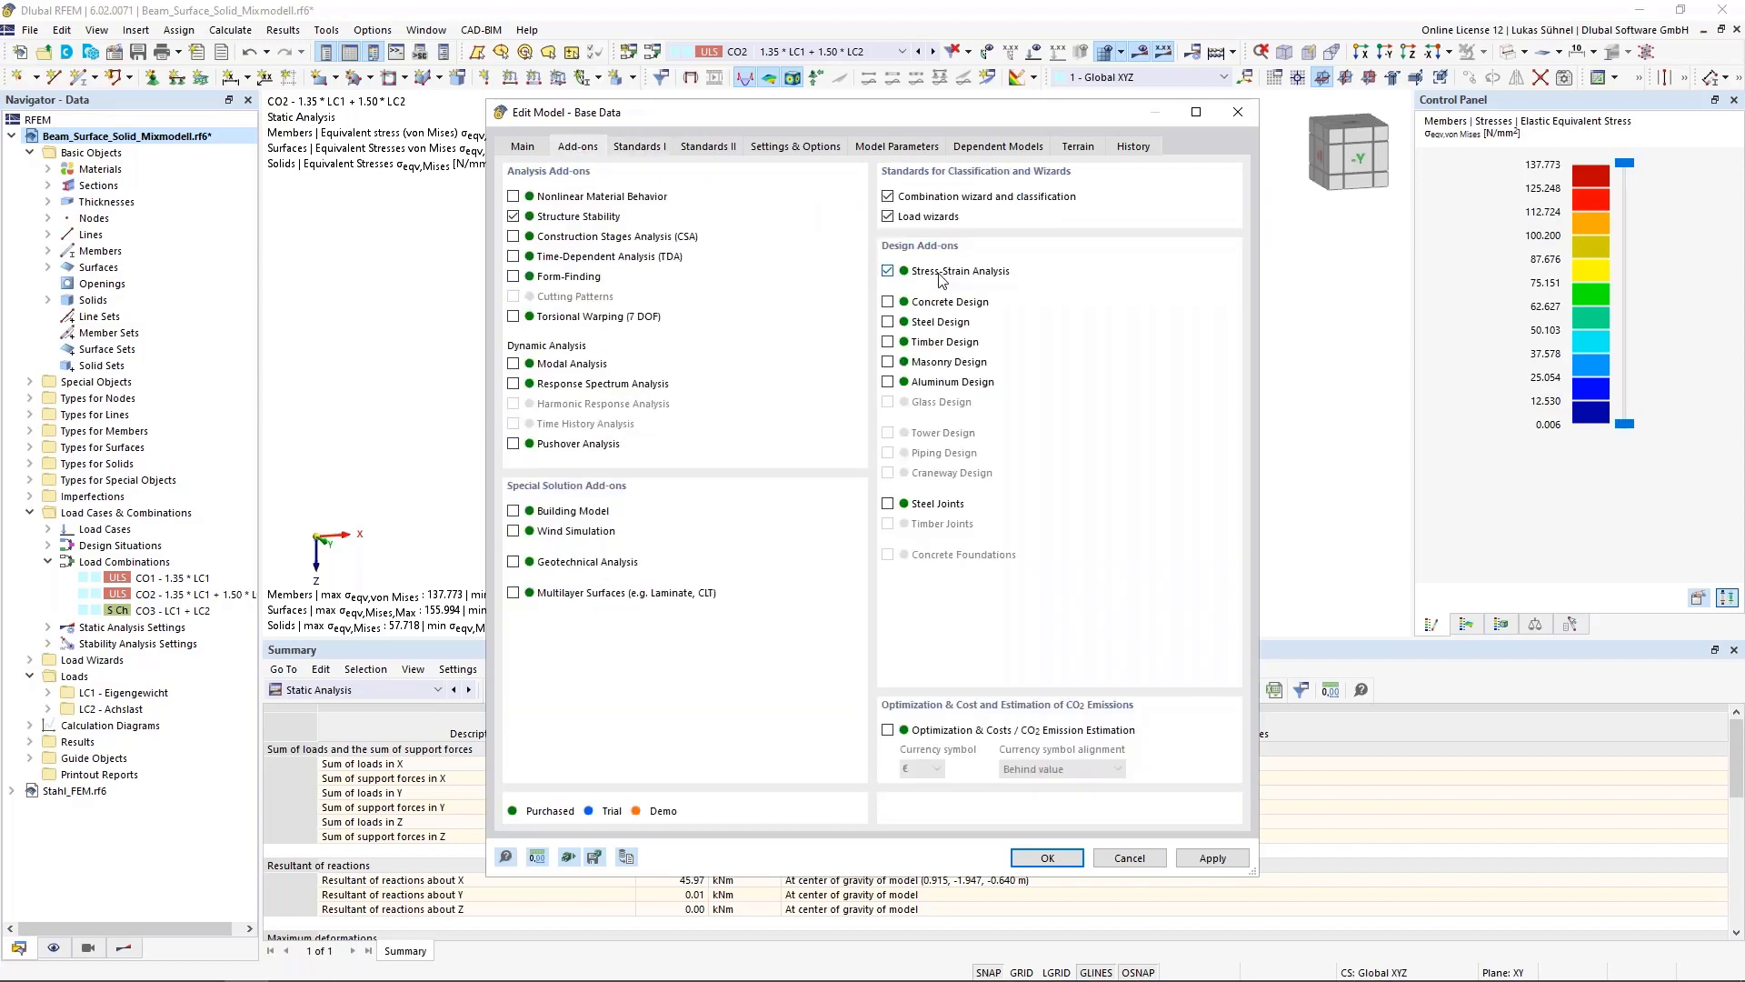
{"action": "left_click", "coordinate": [1047, 858]}
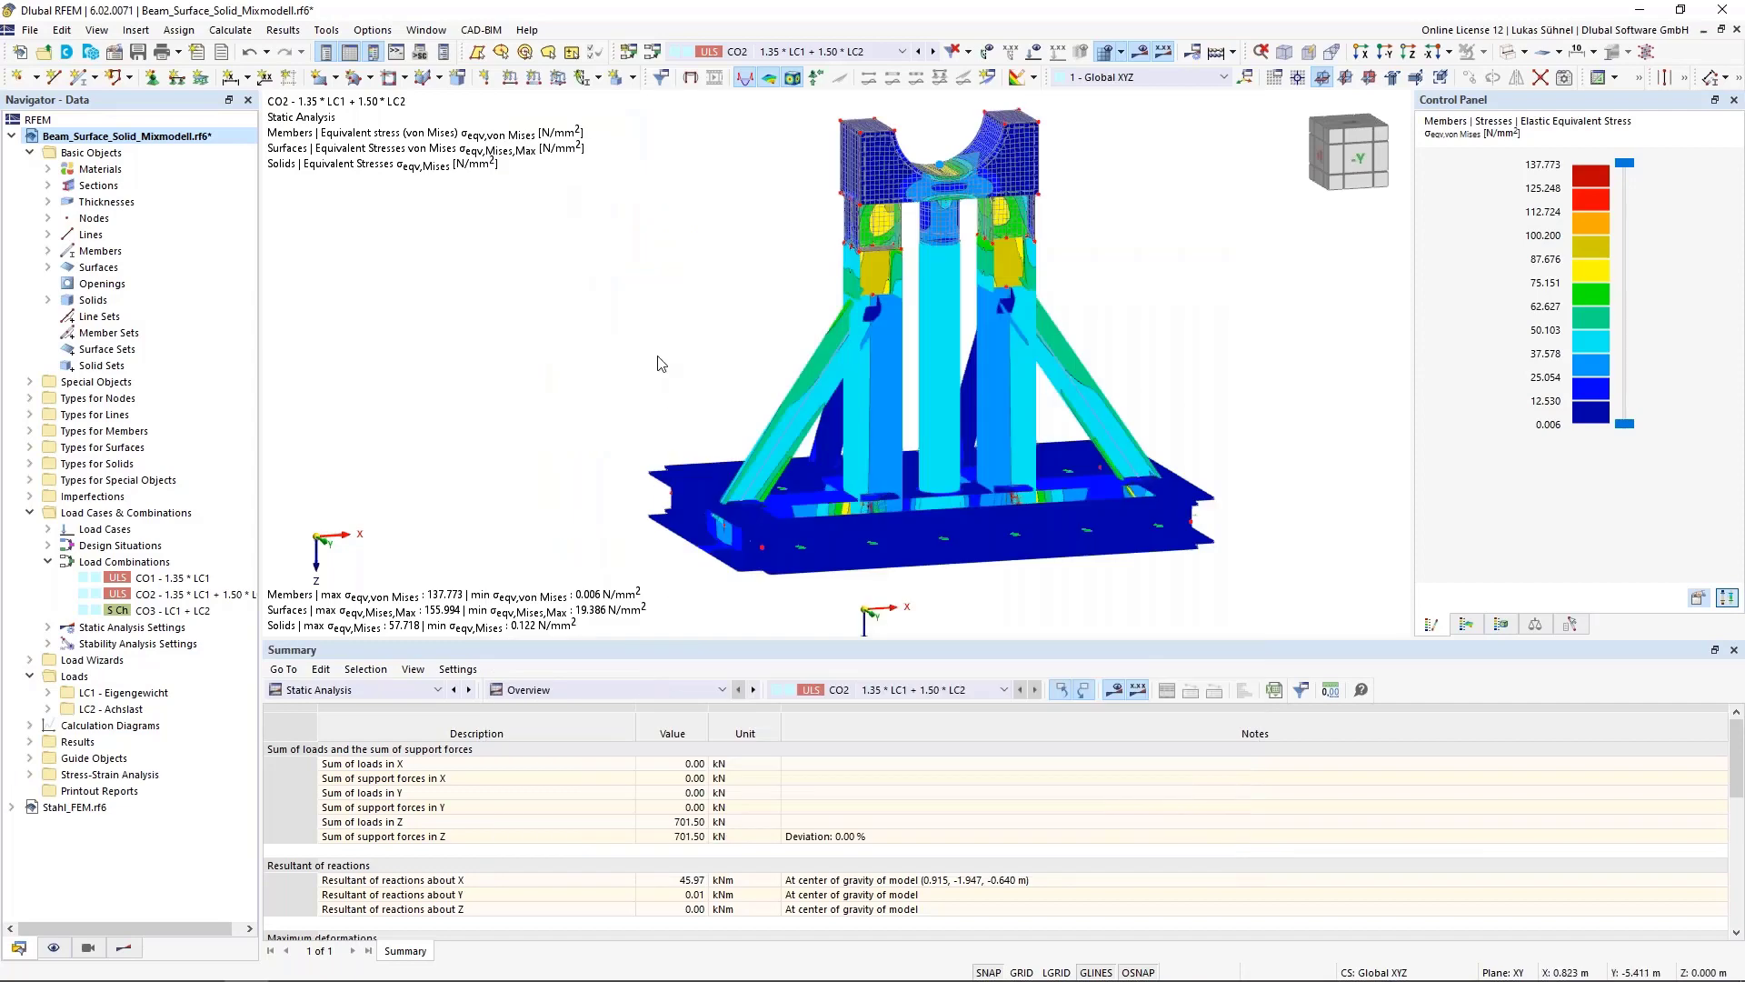
Open the Stress-Strain Analysis input tables and review the design situations, objects to analyze and stress ranges
{"action": "left_click", "coordinate": [429, 690]}
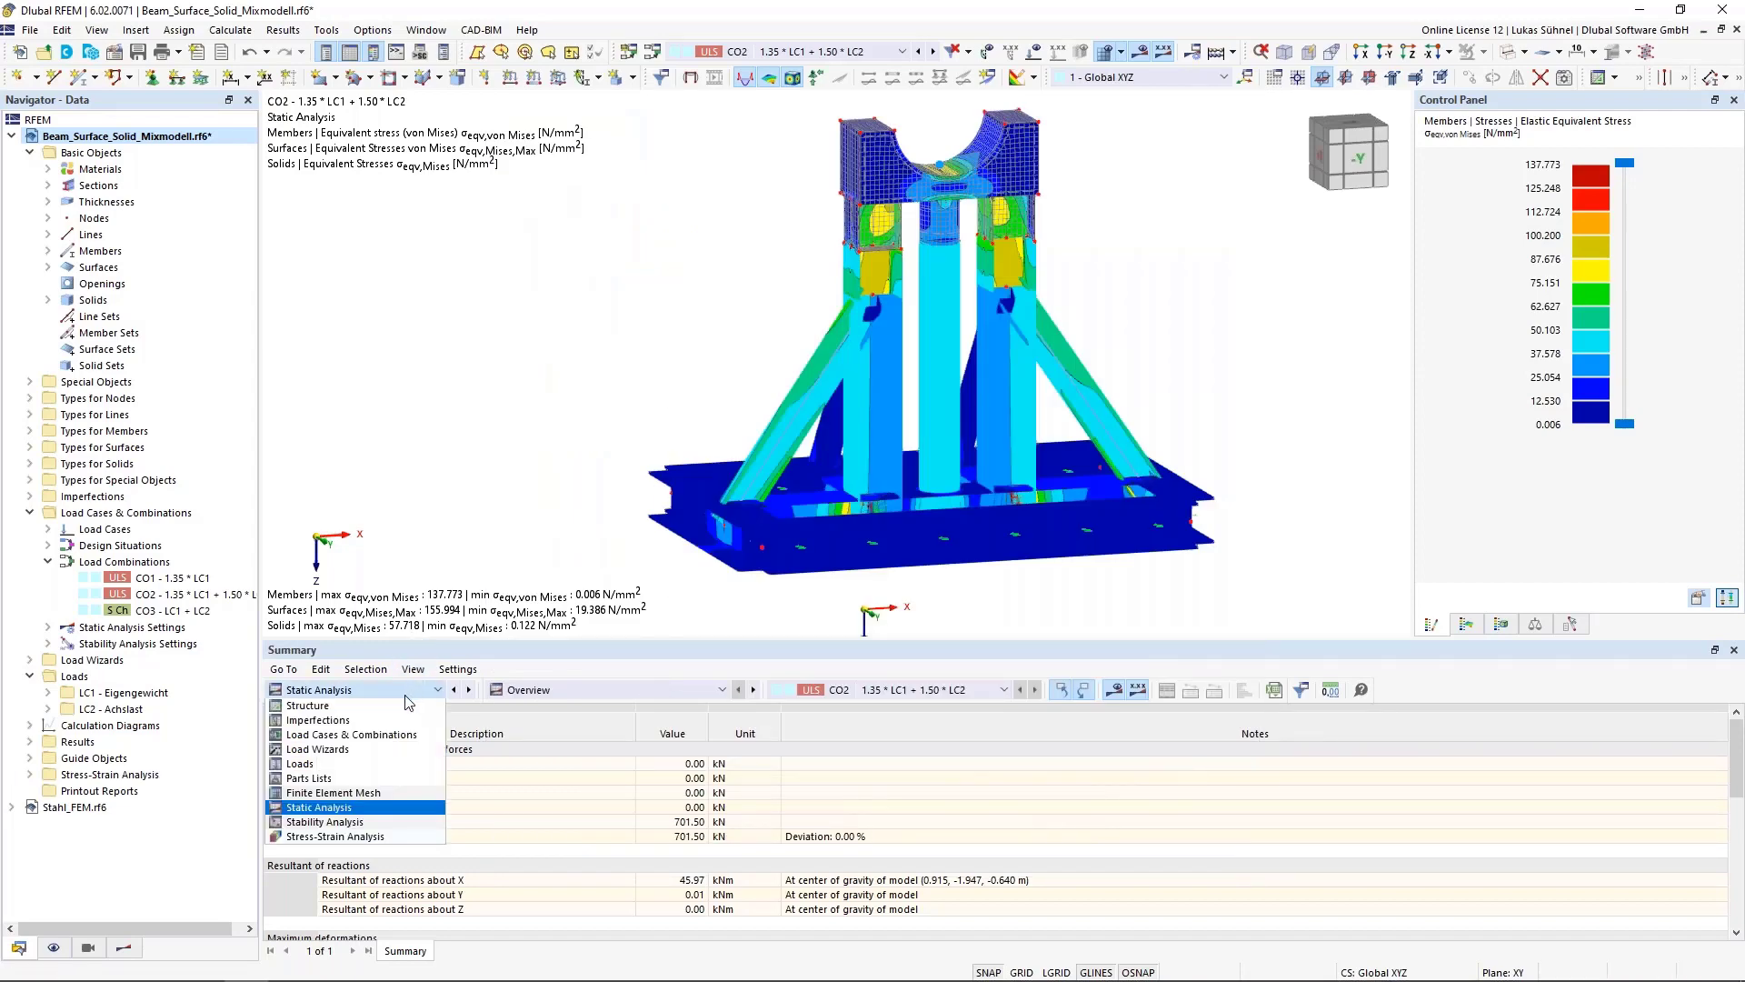
{"action": "left_click", "coordinate": [320, 836]}
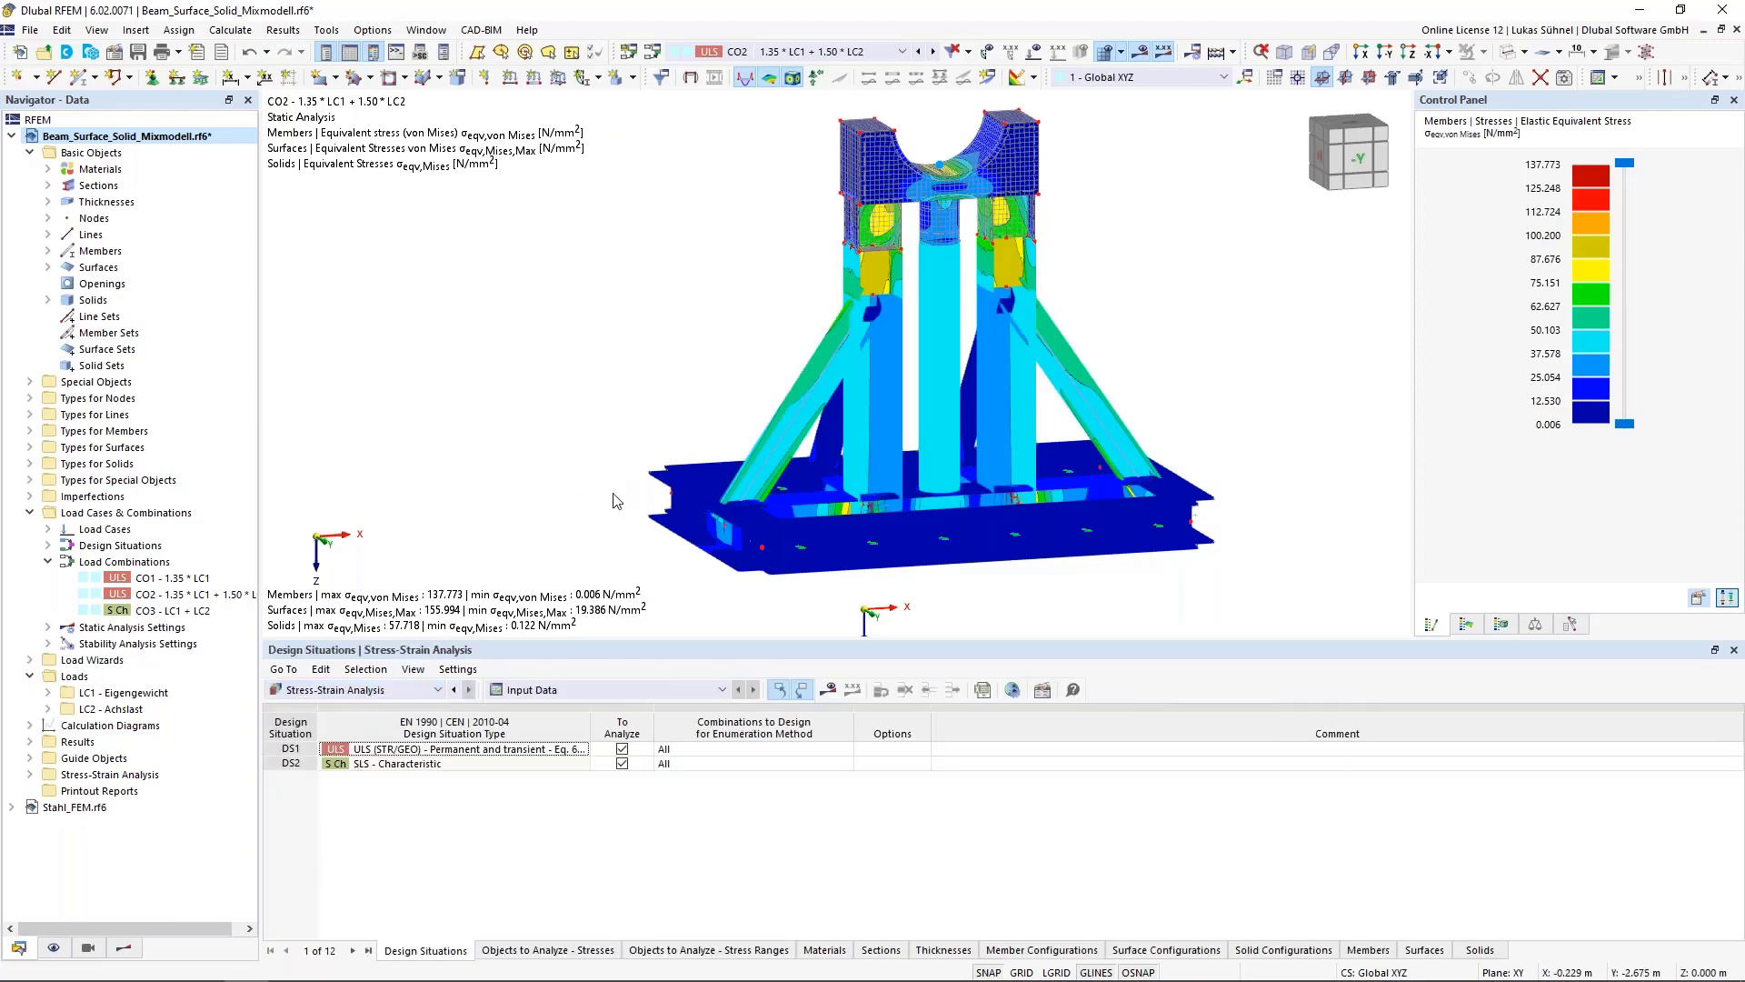
{"action": "middle_click_drag", "start_coordinate": [611, 492], "coordinate": [560, 471]}
{"action": "scroll", "coordinate": [557, 486], "scroll_direction": "down", "scroll_amount": 1}
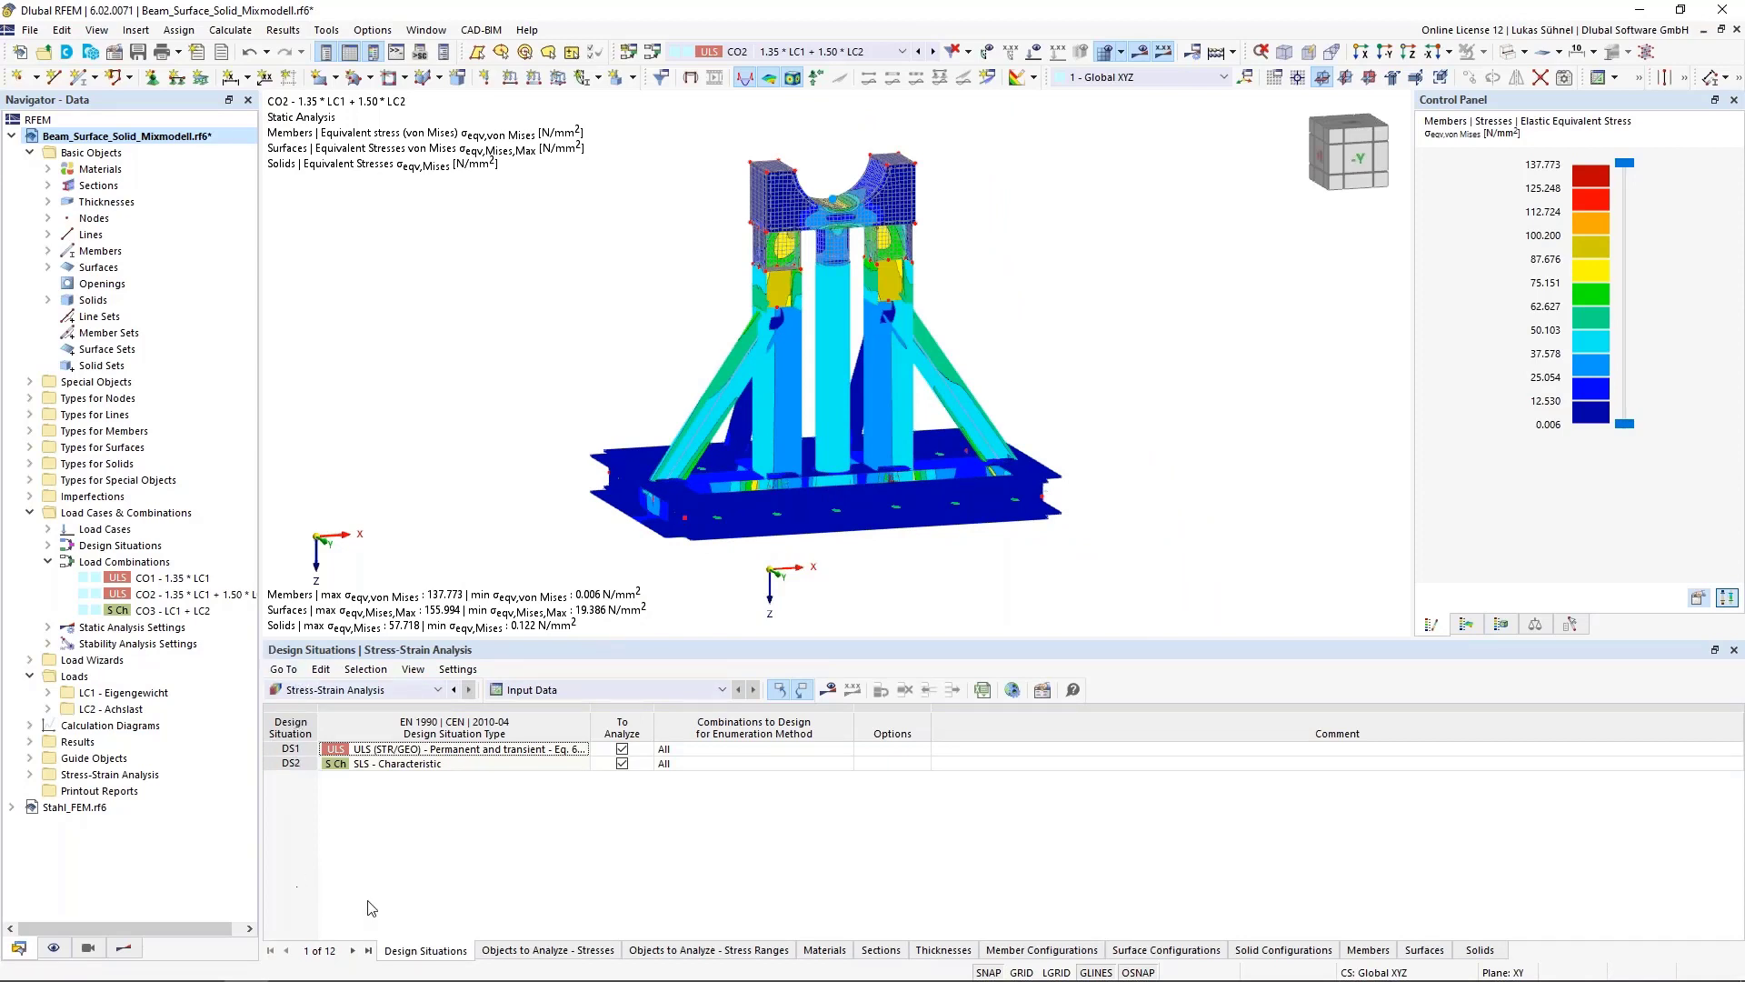
{"action": "left_click", "coordinate": [557, 949]}
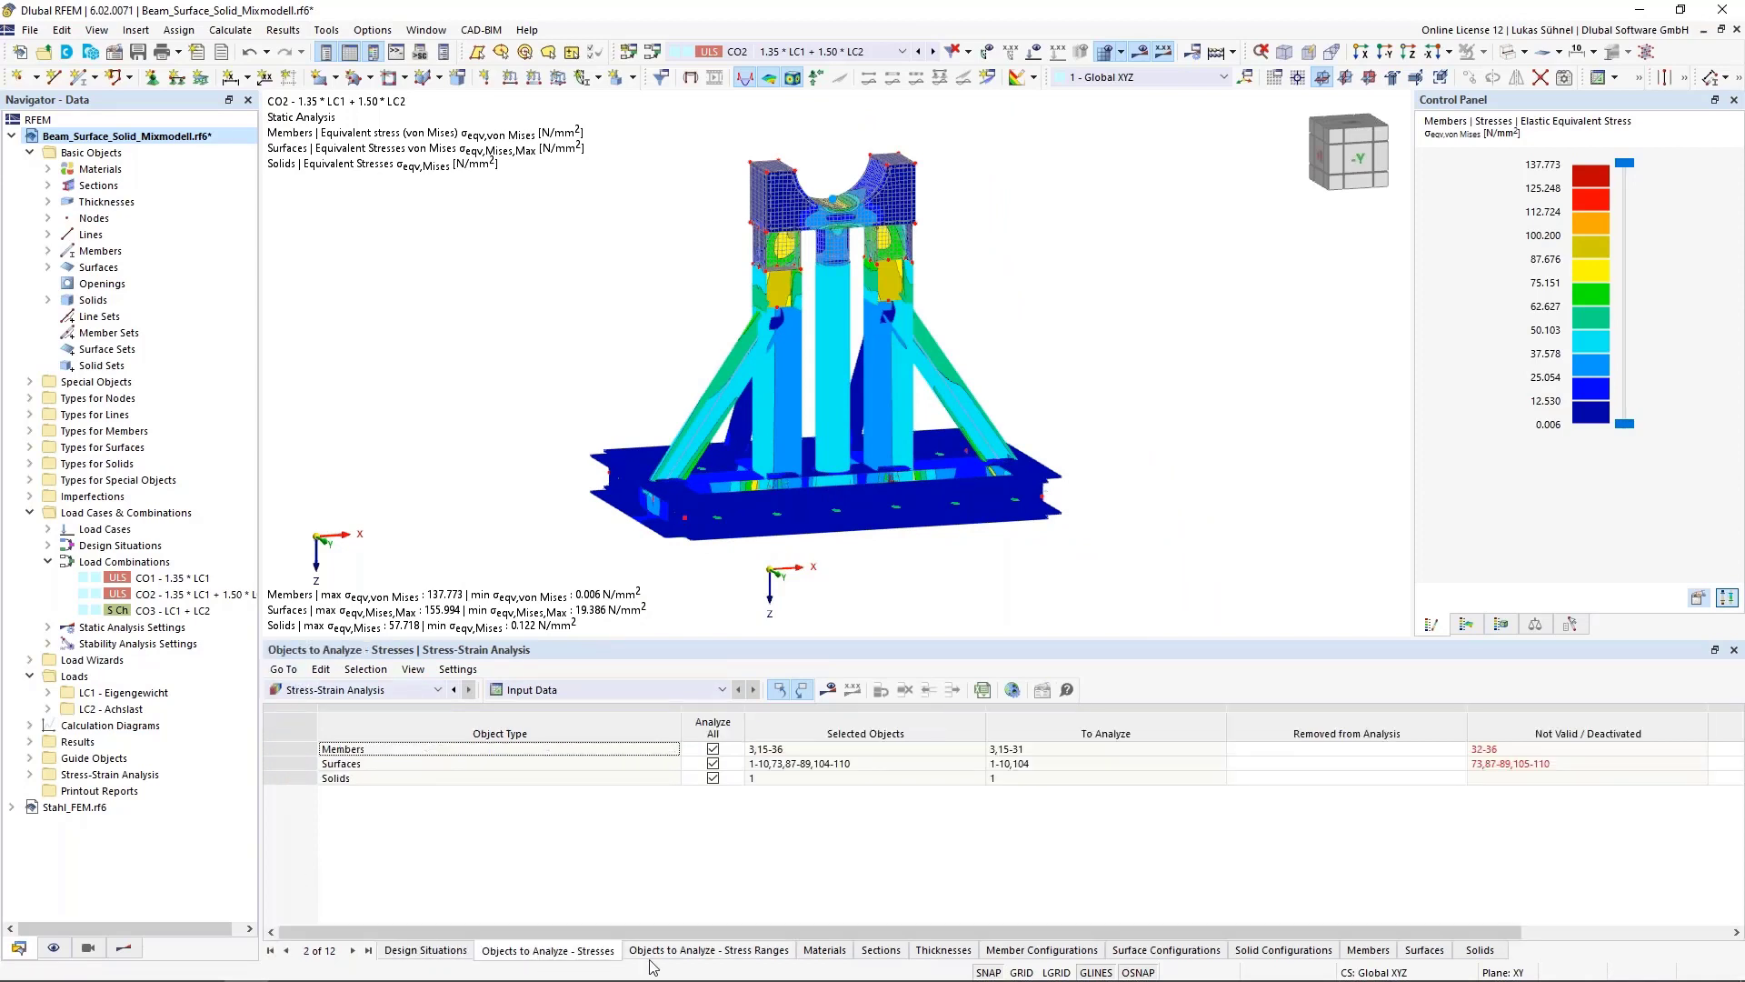
{"action": "left_click", "coordinate": [700, 950]}
{"action": "left_click", "coordinate": [827, 950]}
{"action": "left_click", "coordinate": [424, 950]}
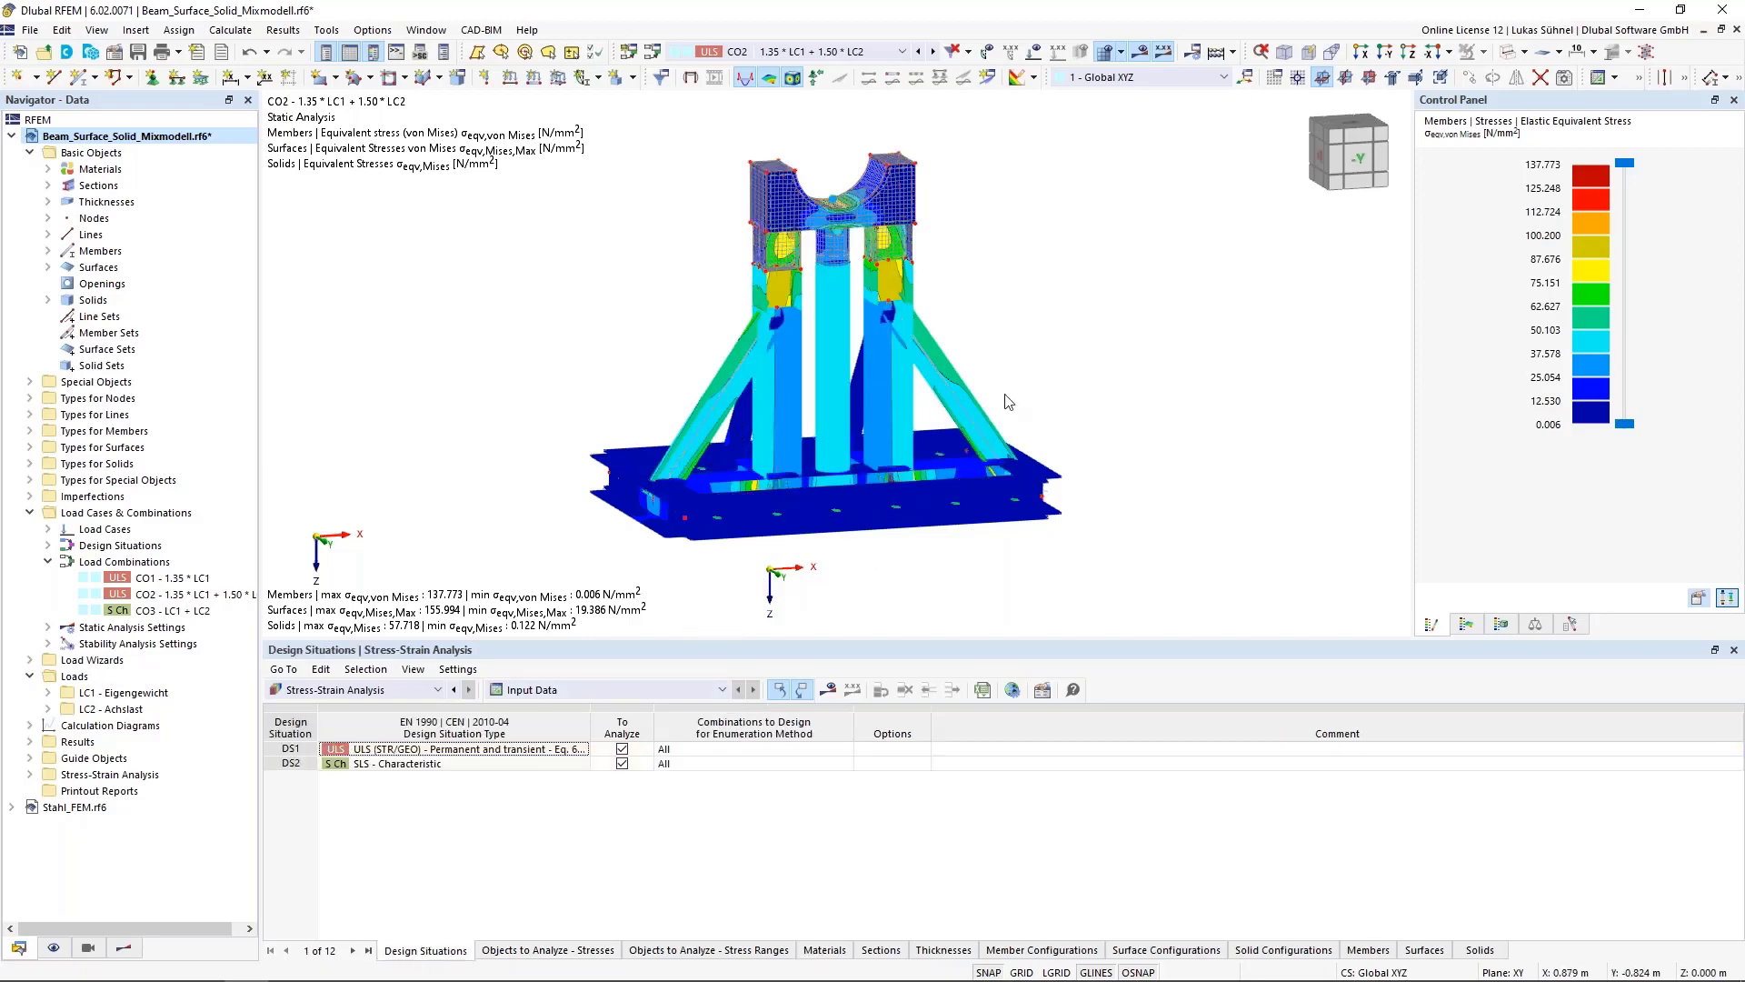
Hide the results display and exclude the SLS design situation DS2 from the stress-strain analysis
{"action": "left_click", "coordinate": [1144, 51]}
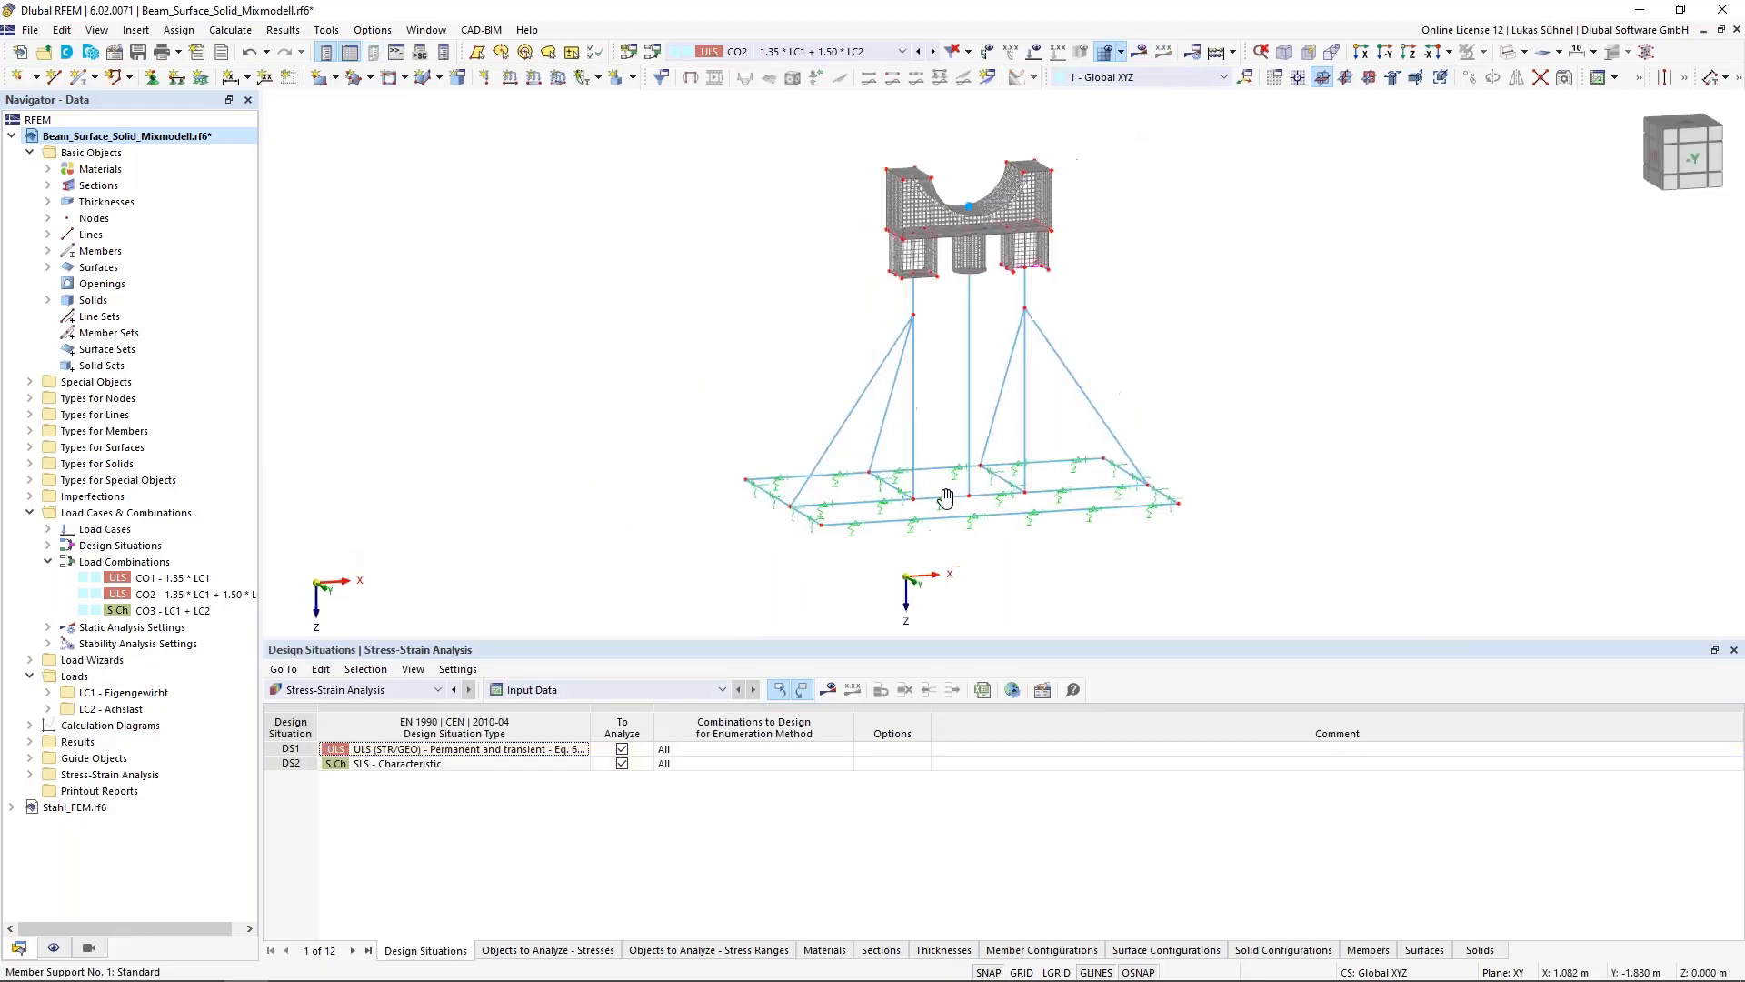
{"action": "left_click", "coordinate": [1507, 53]}
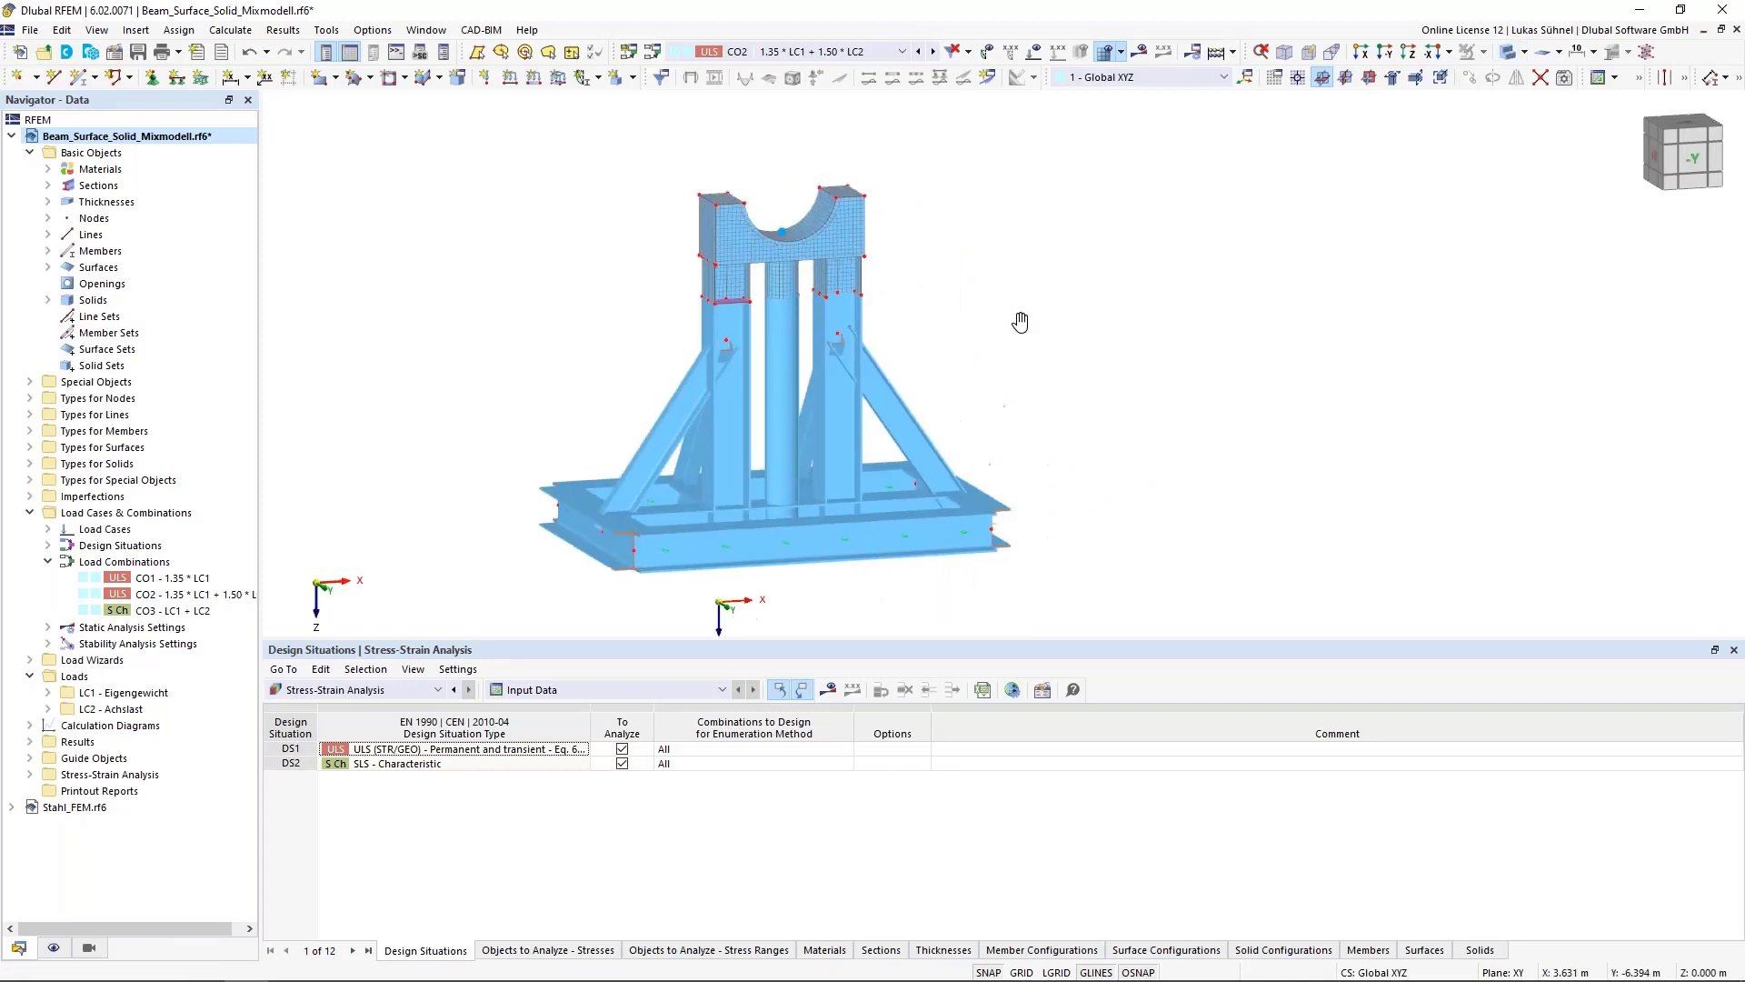
{"action": "left_click", "coordinate": [576, 689]}
{"action": "left_click", "coordinate": [573, 688]}
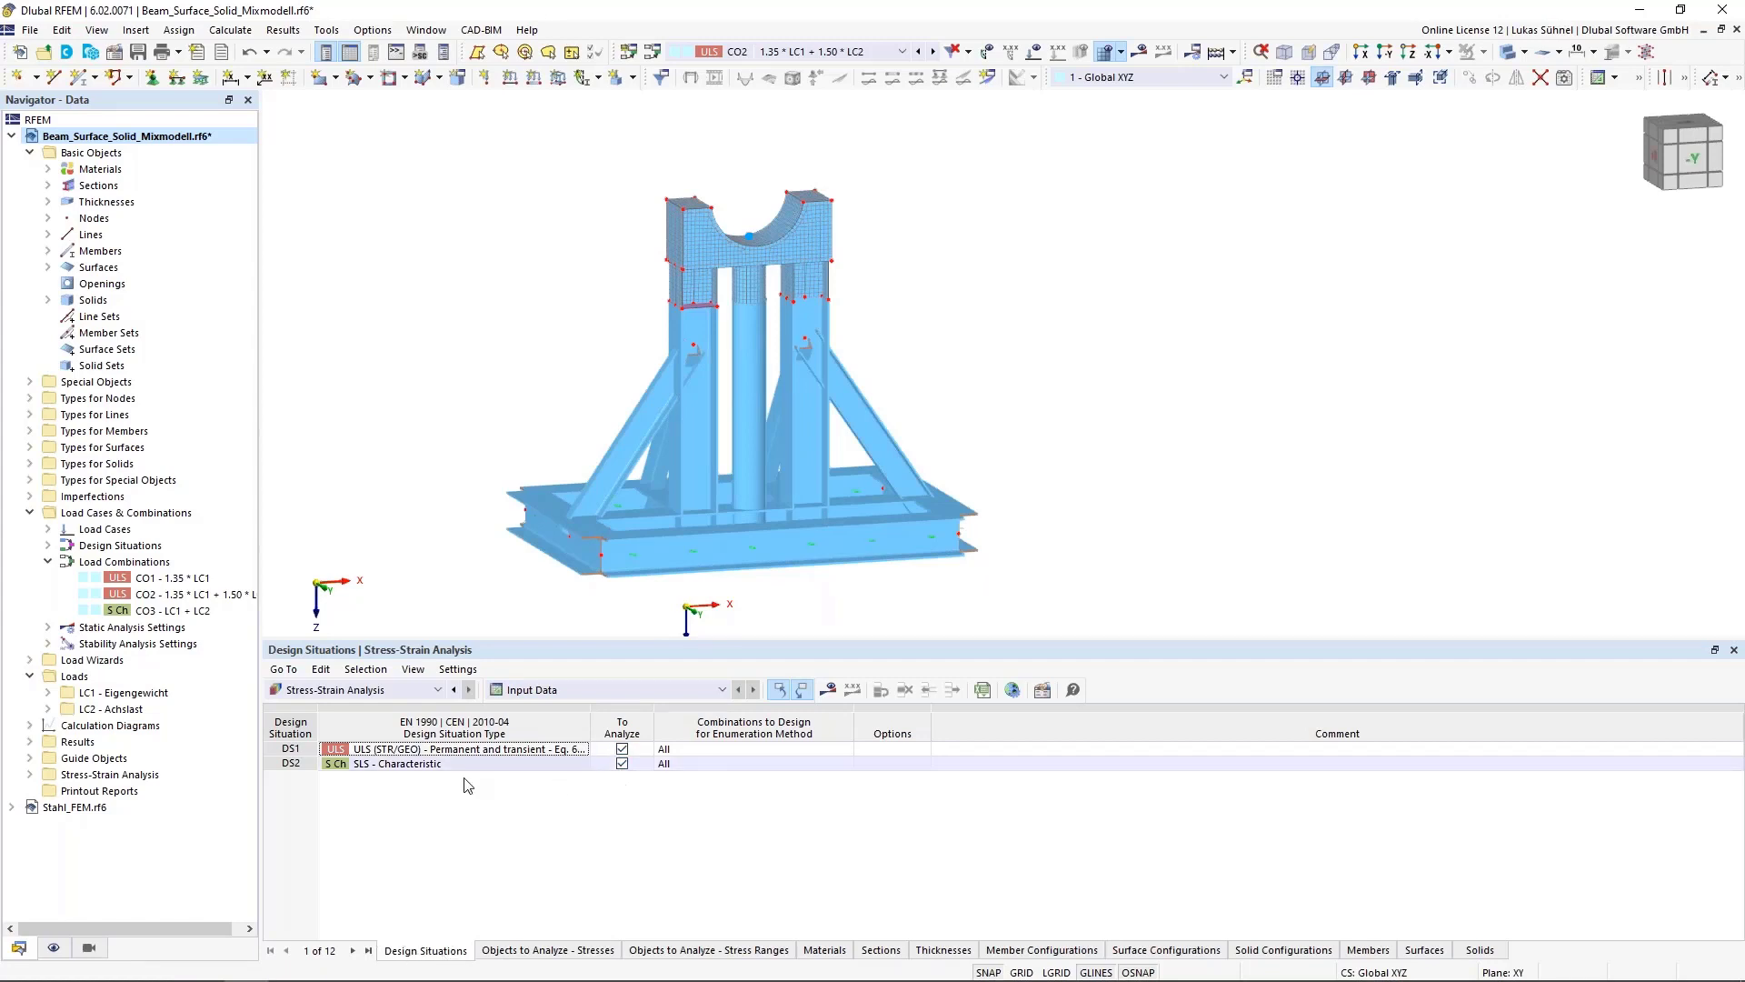
{"action": "left_click", "coordinate": [622, 763]}
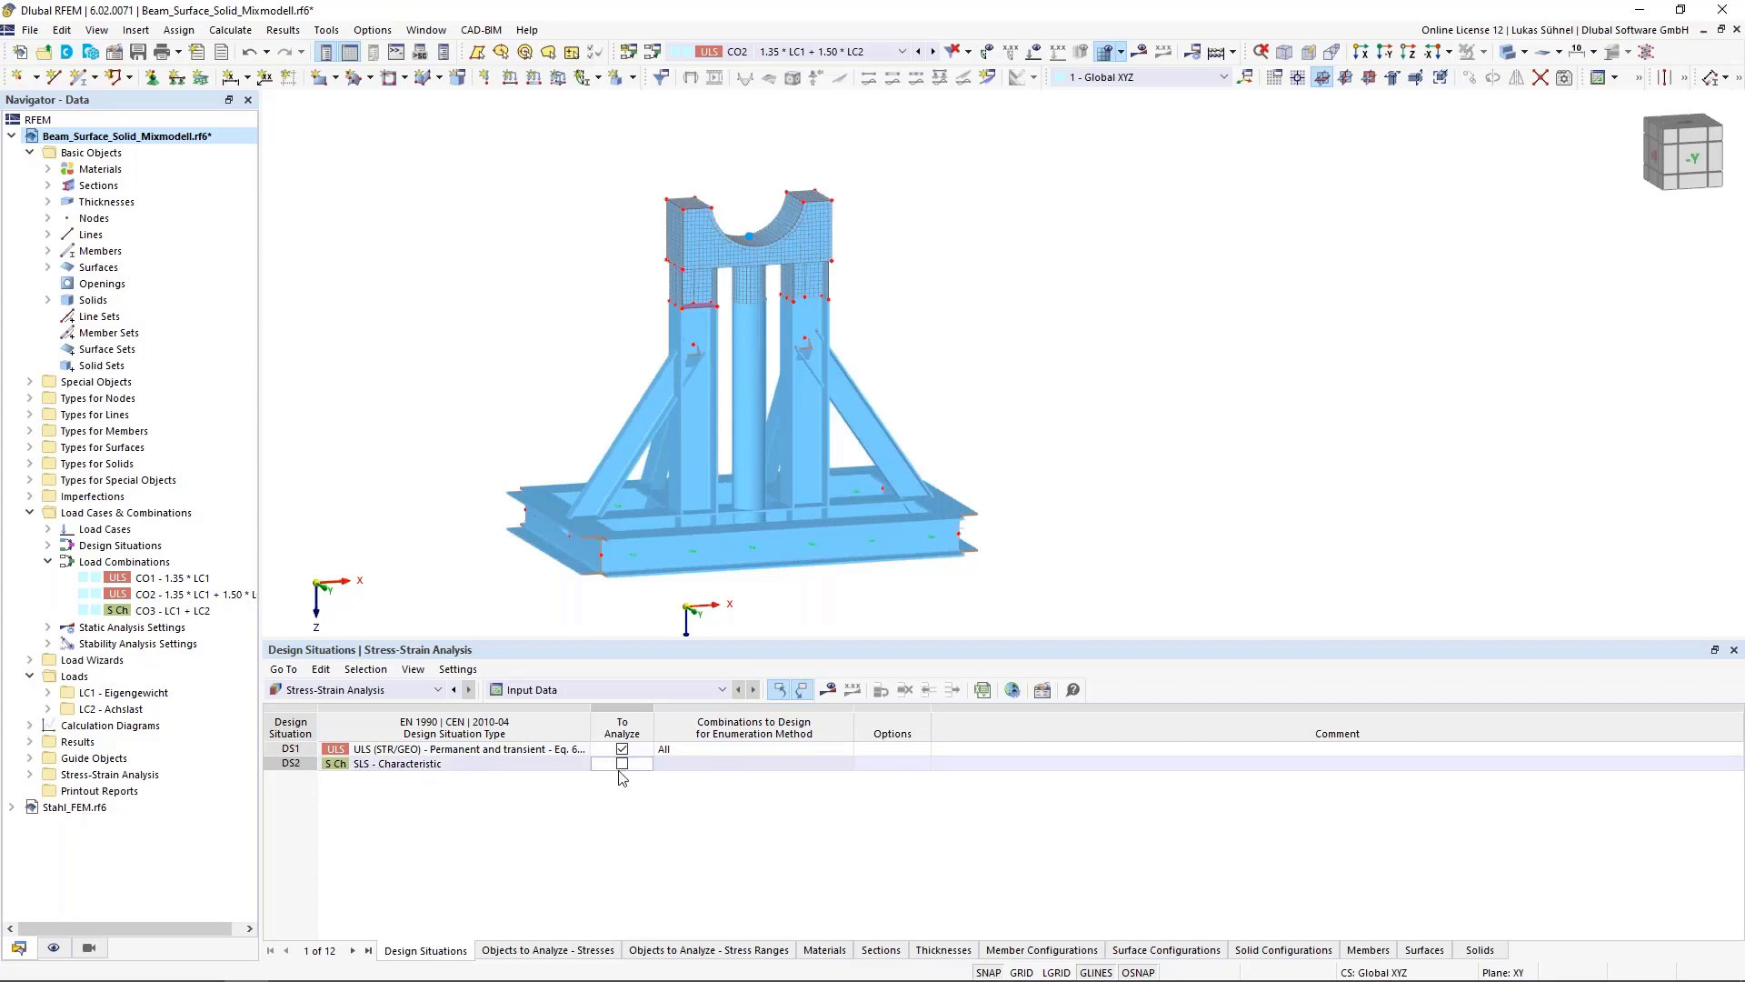
{"action": "left_click", "coordinate": [575, 949]}
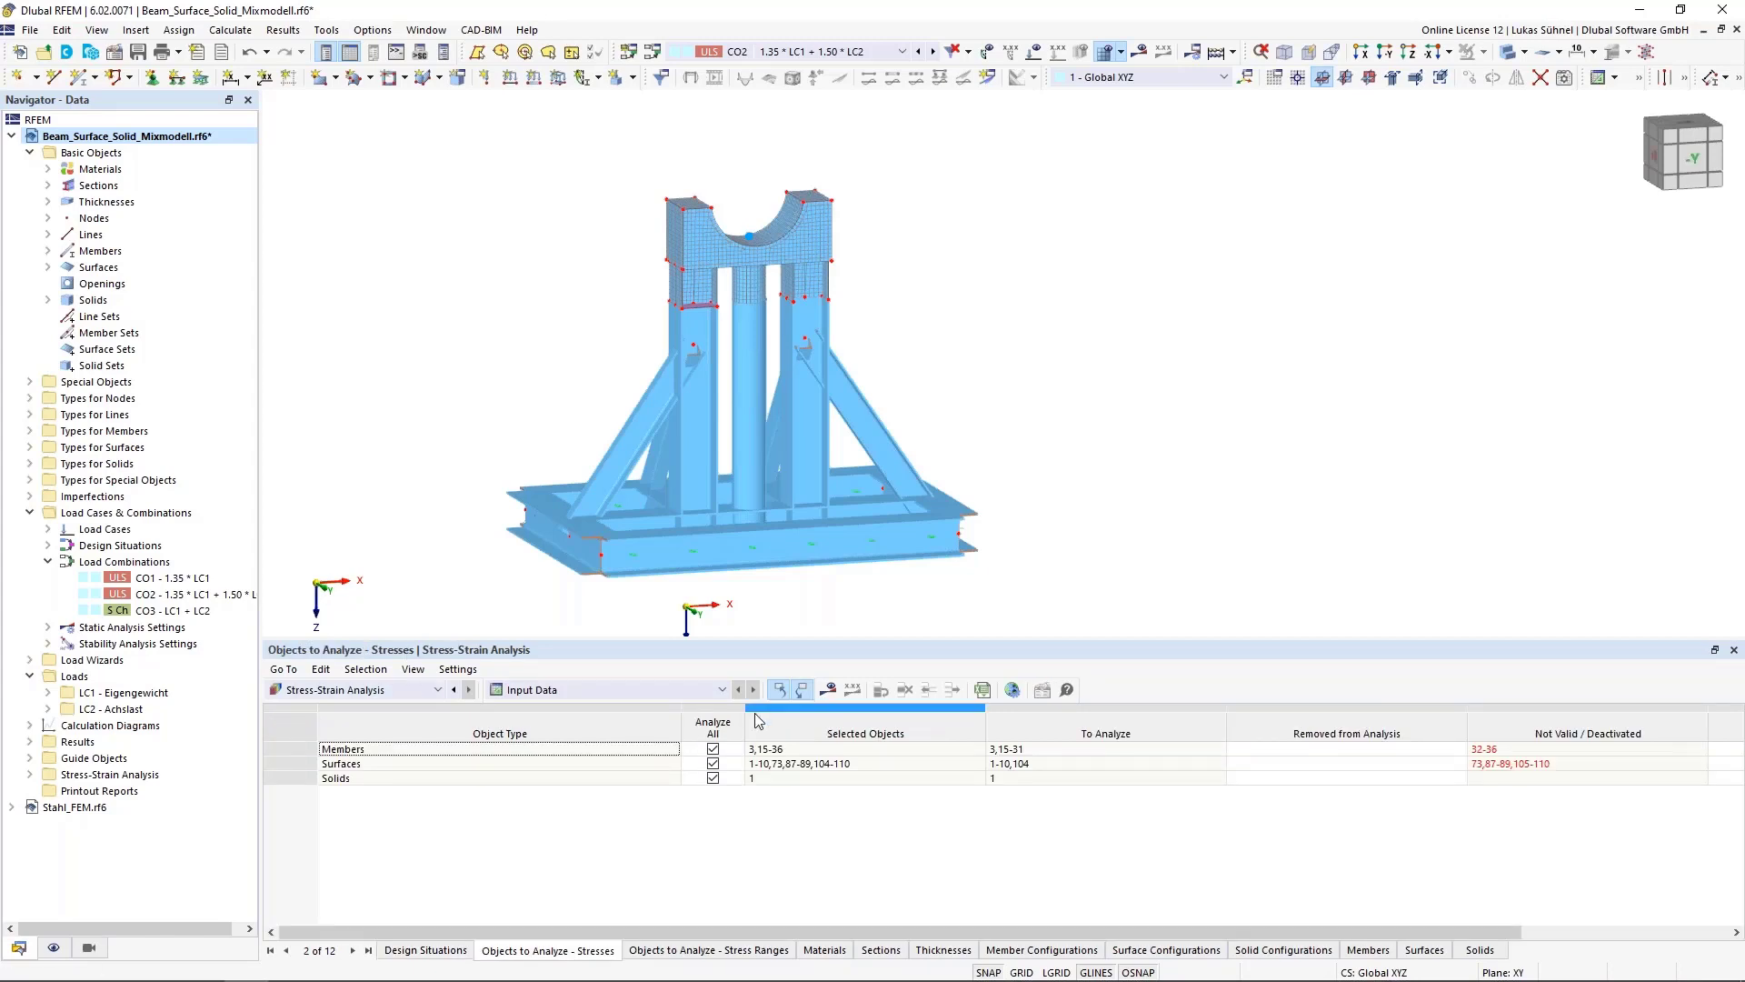
{"action": "left_click", "coordinate": [712, 763]}
{"action": "left_click", "coordinate": [897, 777]}
{"action": "left_click", "coordinate": [896, 763]}
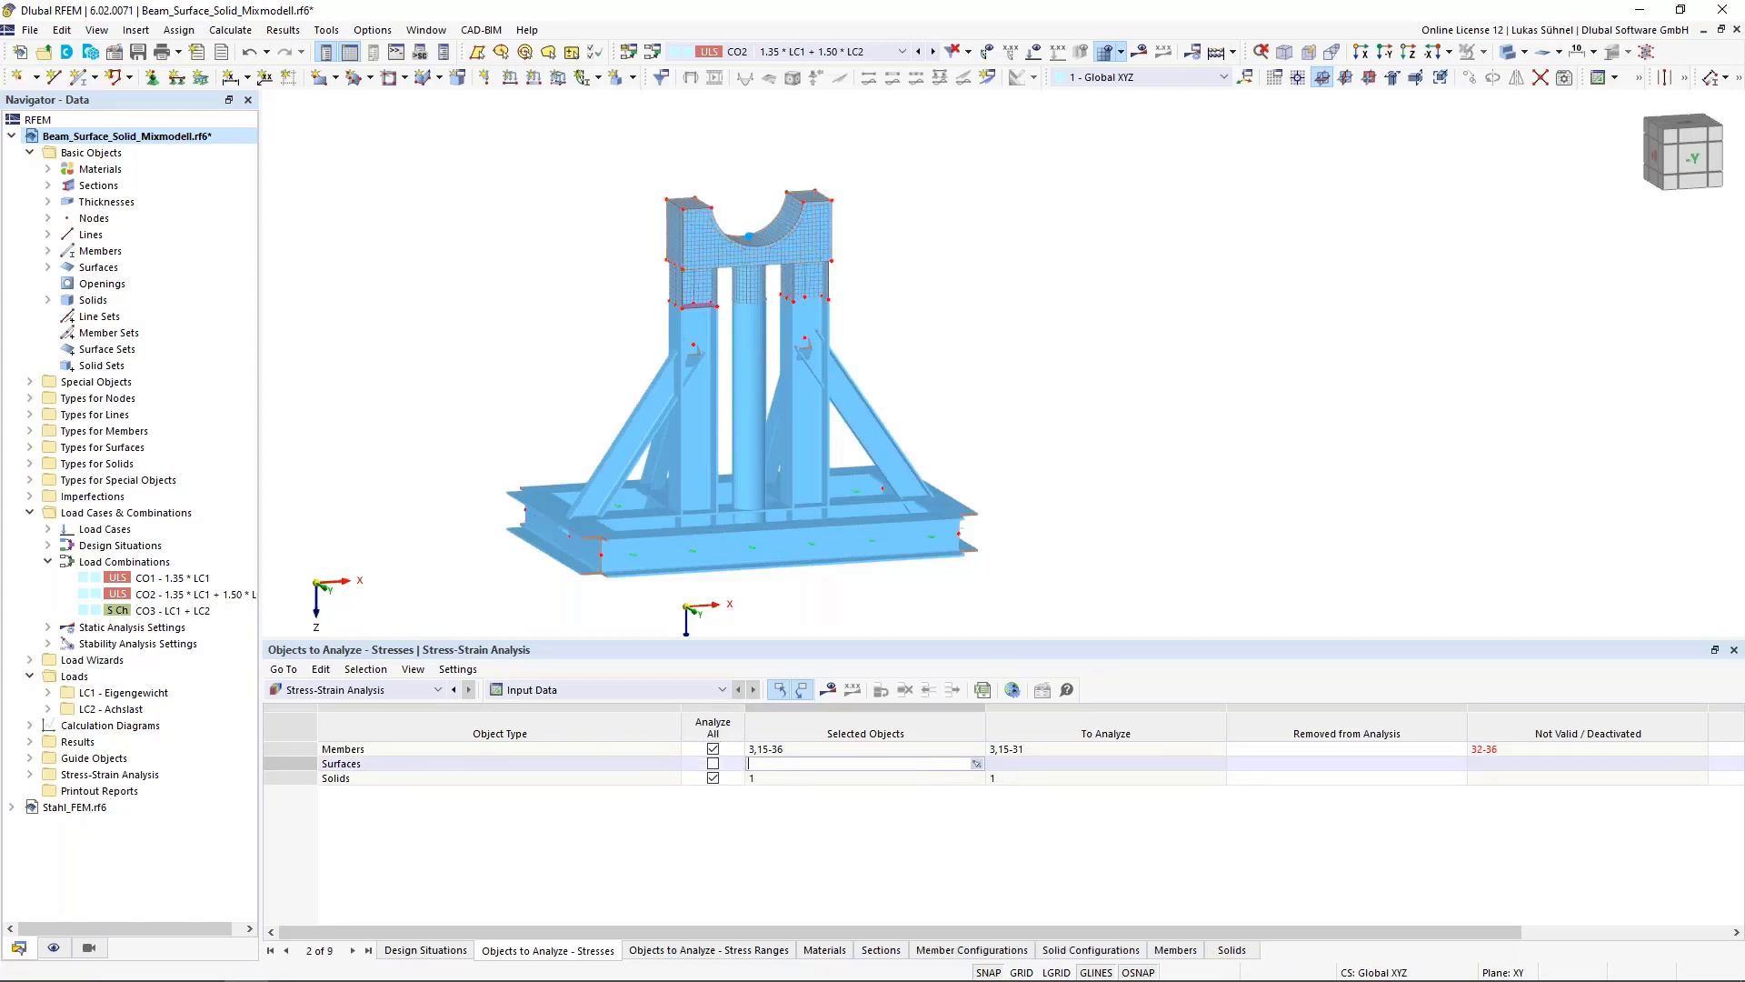
{"action": "left_click", "coordinate": [980, 763]}
{"action": "left_click_drag", "start_coordinate": [718, 291], "coordinate": [680, 273]}
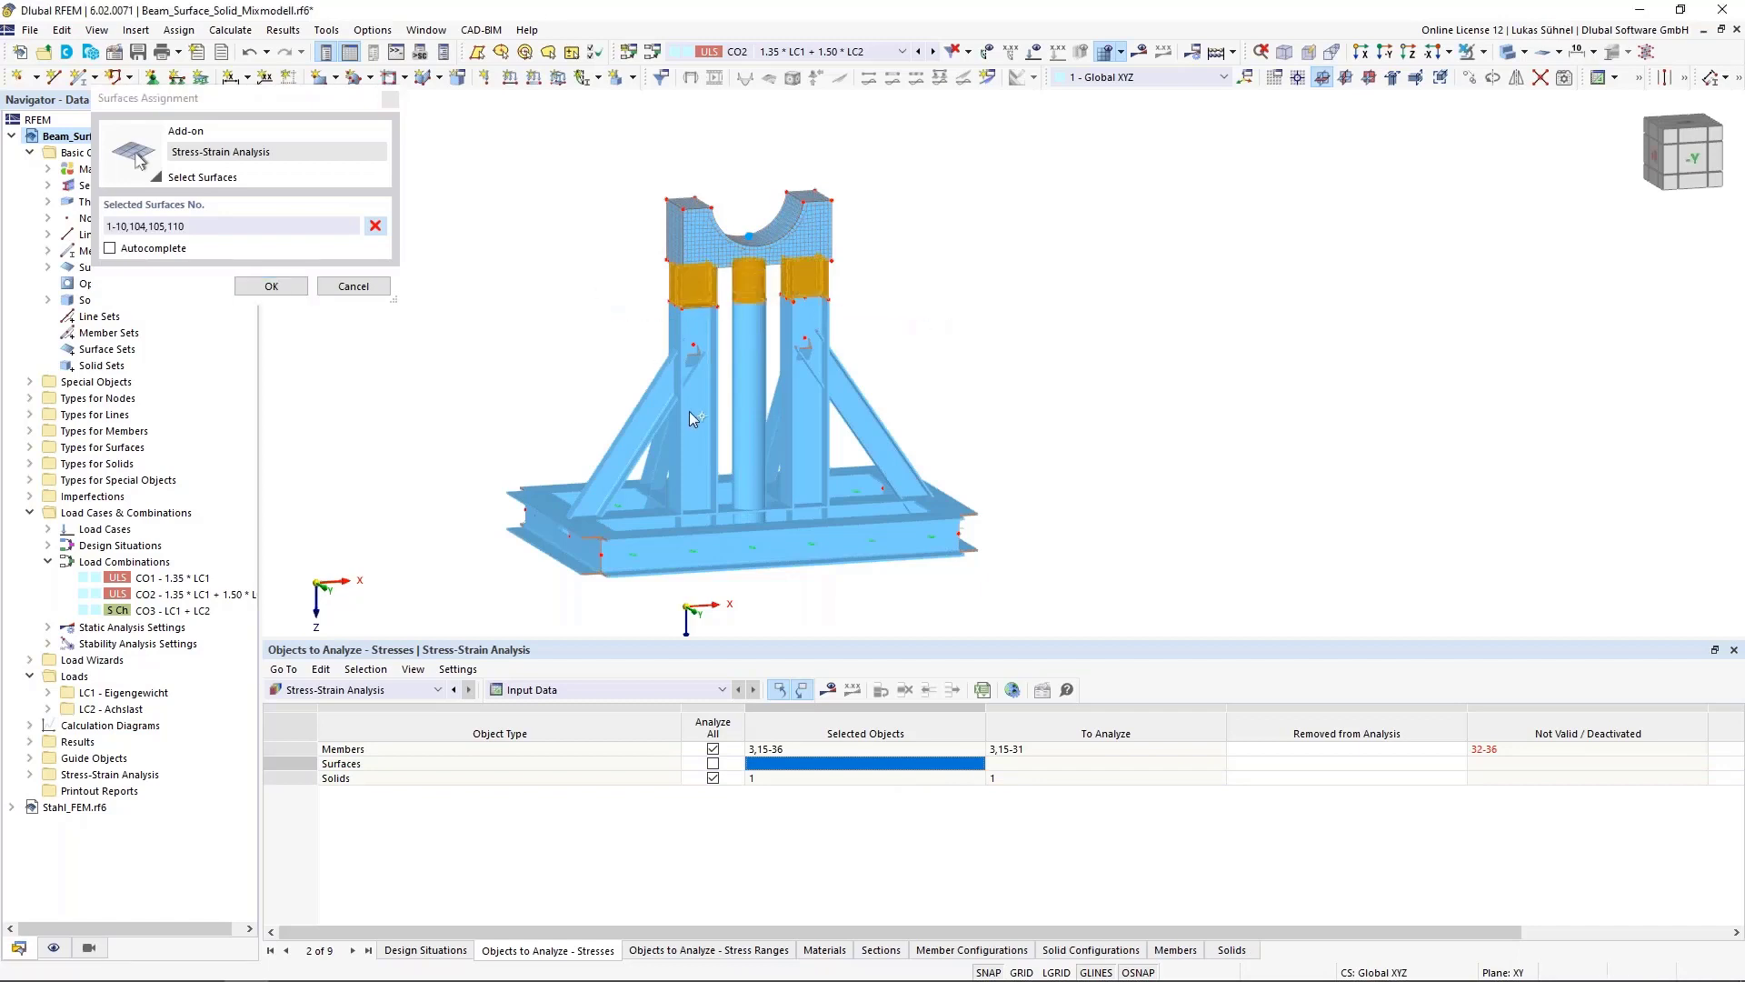
{"action": "left_click", "coordinate": [354, 286]}
{"action": "left_click", "coordinate": [712, 765]}
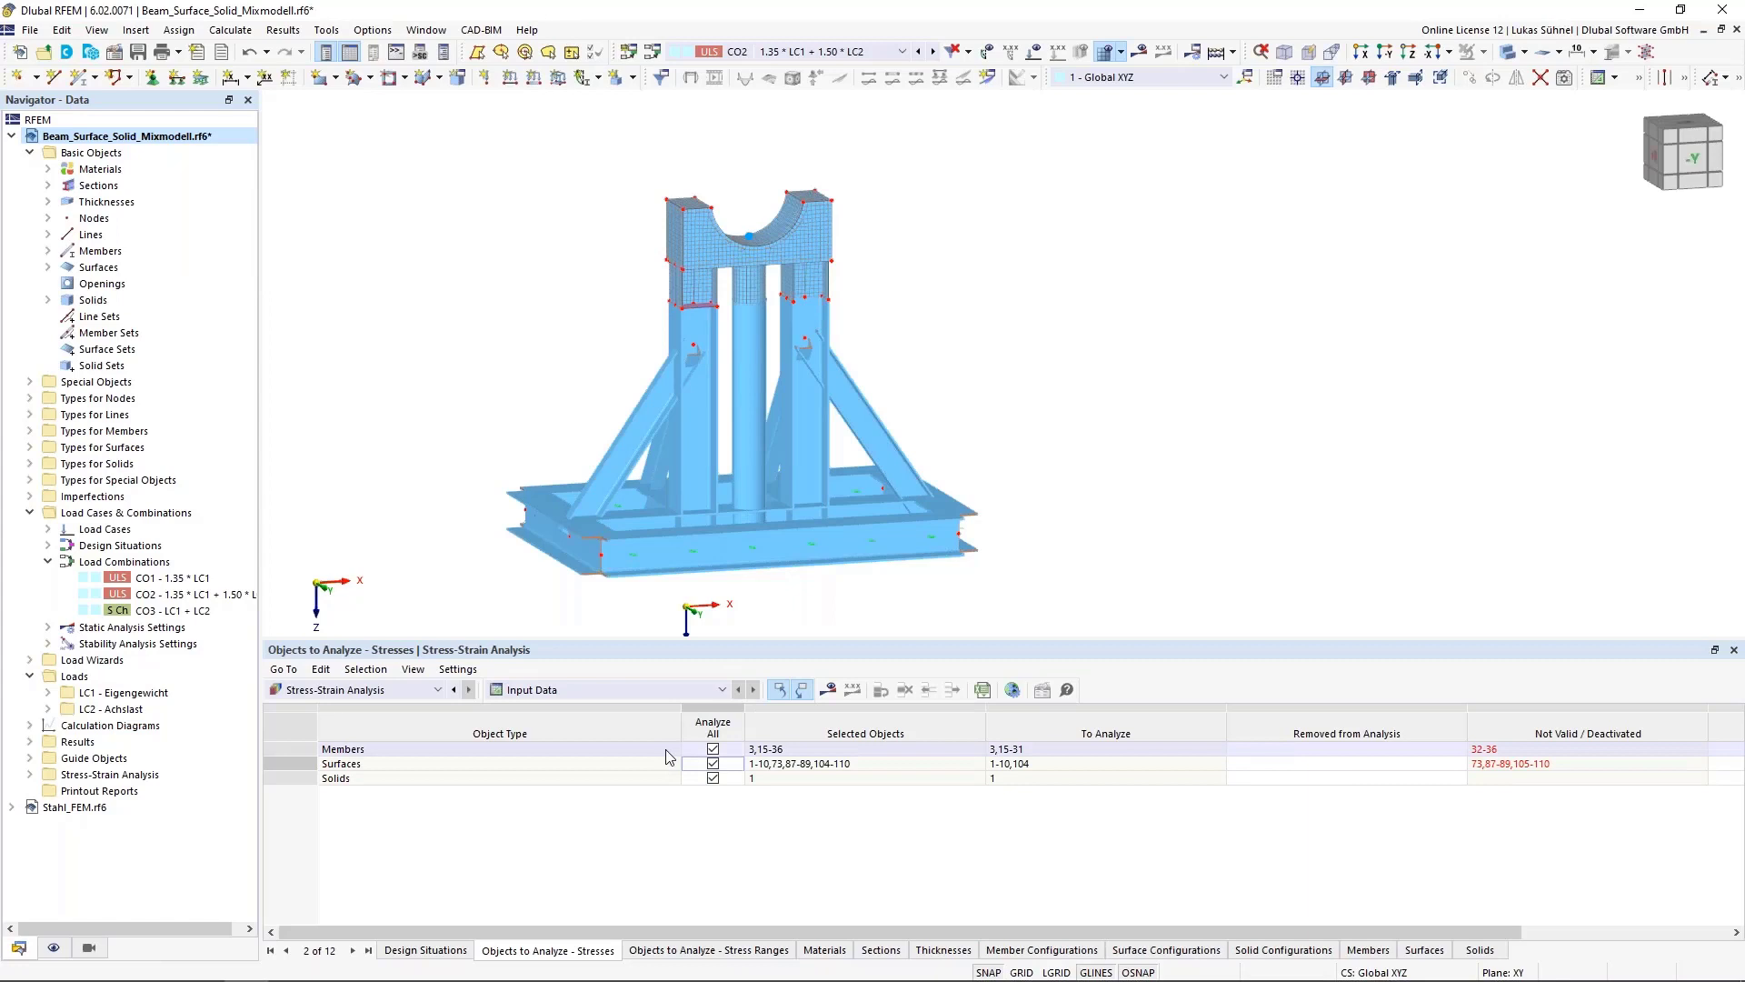
Enable stress range analysis for all solids
{"action": "left_click", "coordinate": [709, 950]}
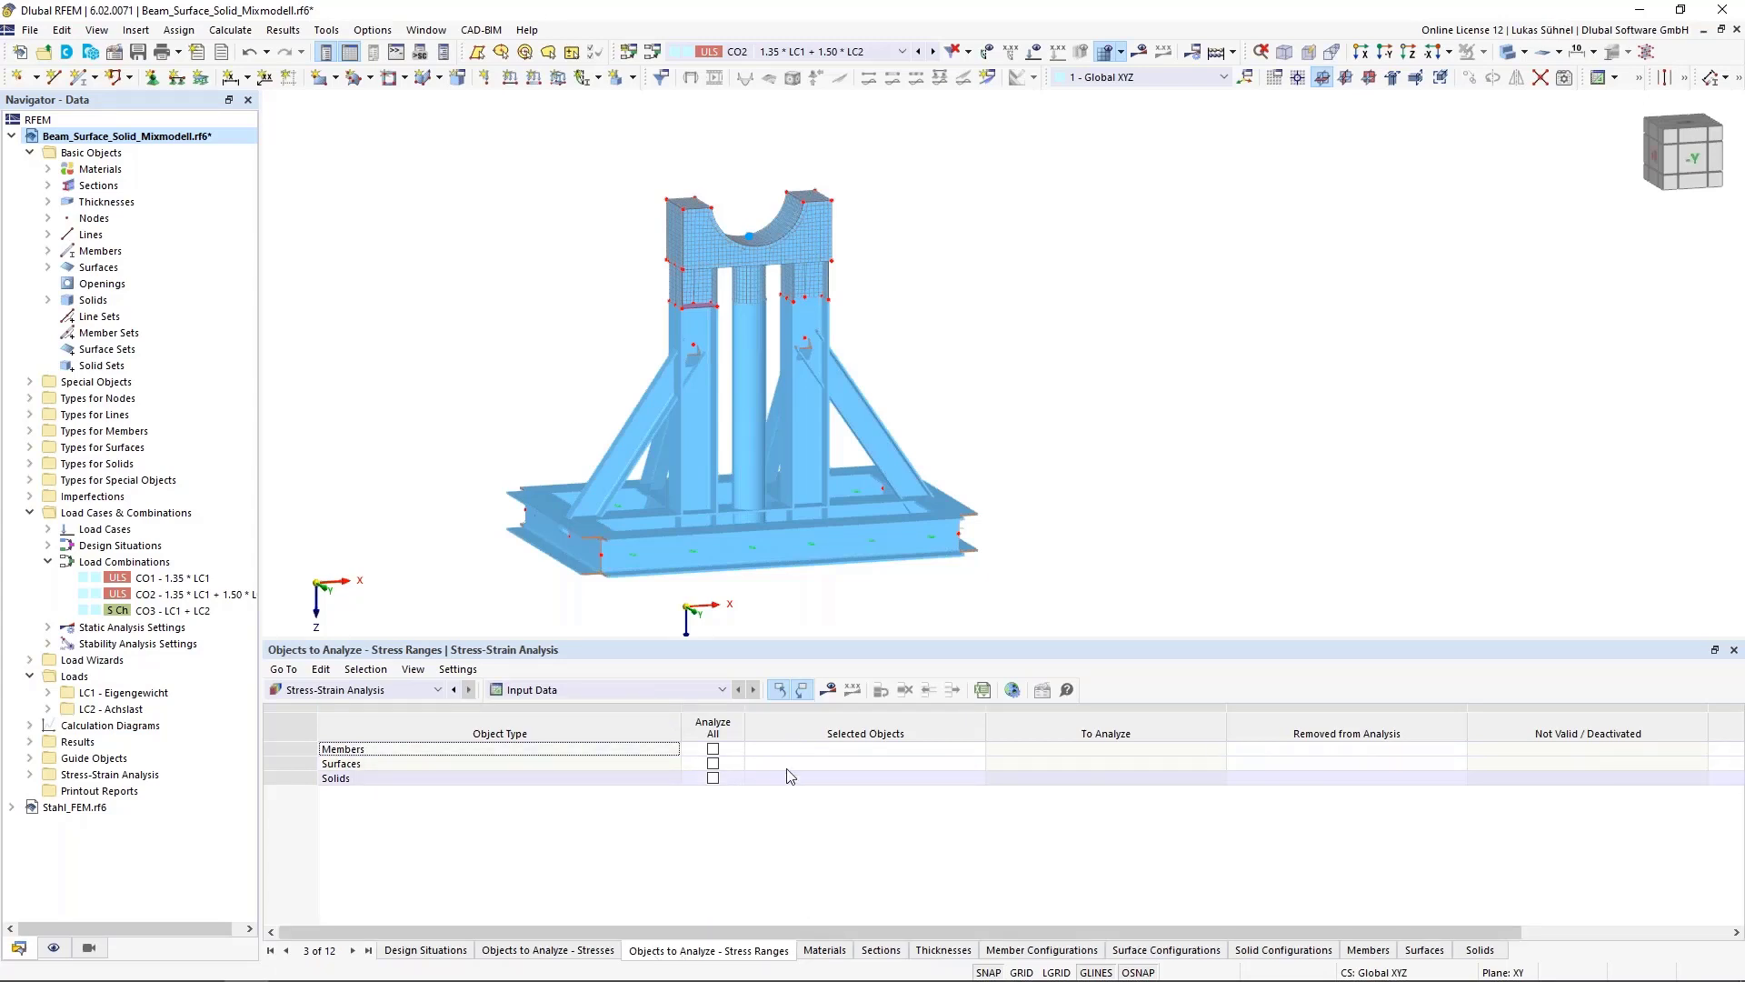
{"action": "left_click", "coordinate": [713, 778]}
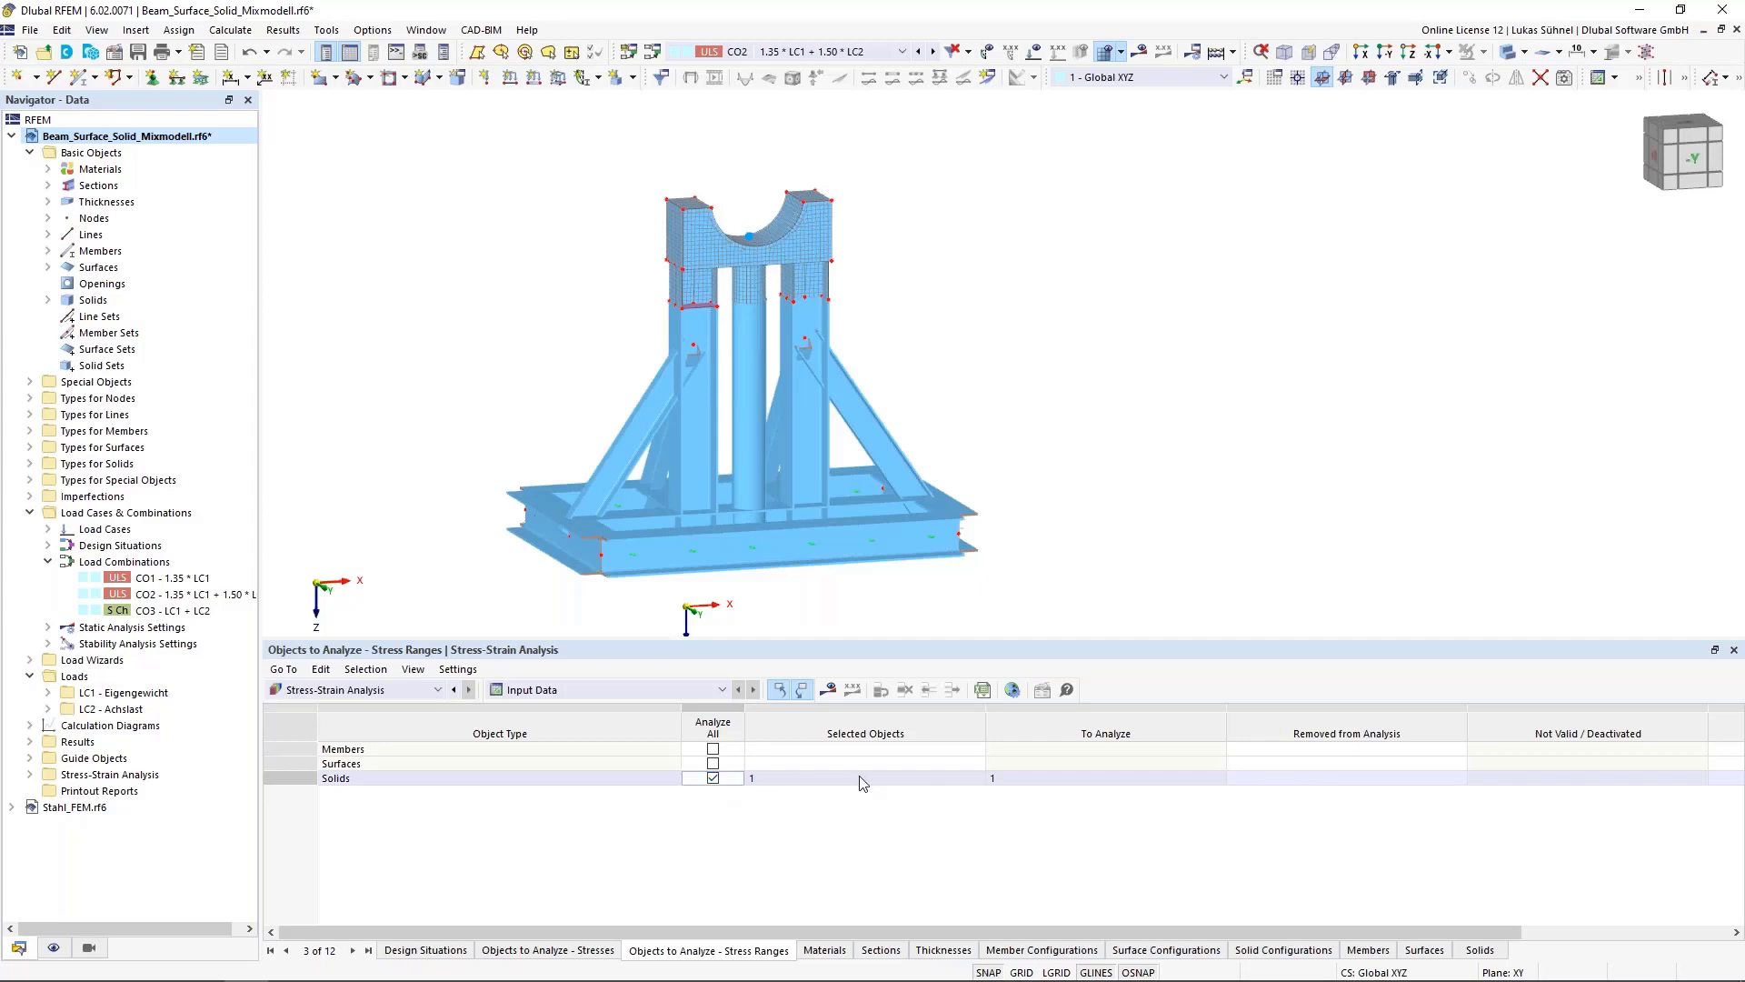
Review the materials, sections and thicknesses tables of the stress-strain analysis
{"action": "left_click", "coordinate": [827, 950]}
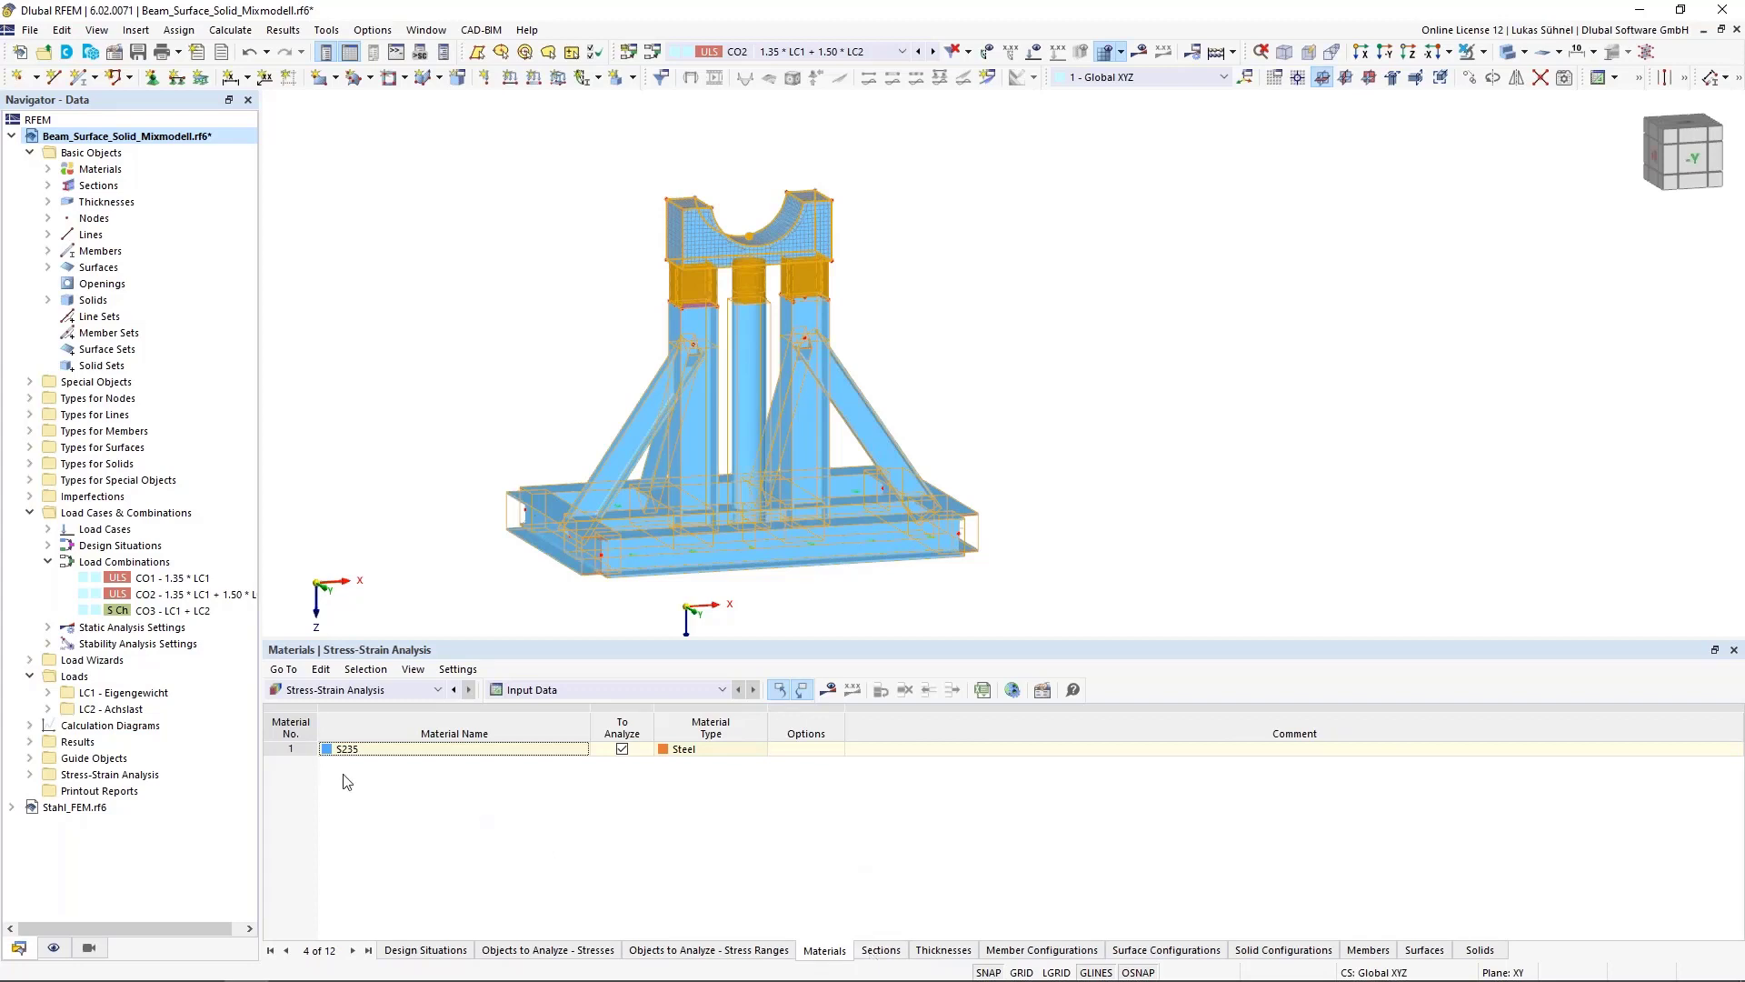
{"action": "left_click", "coordinate": [886, 949]}
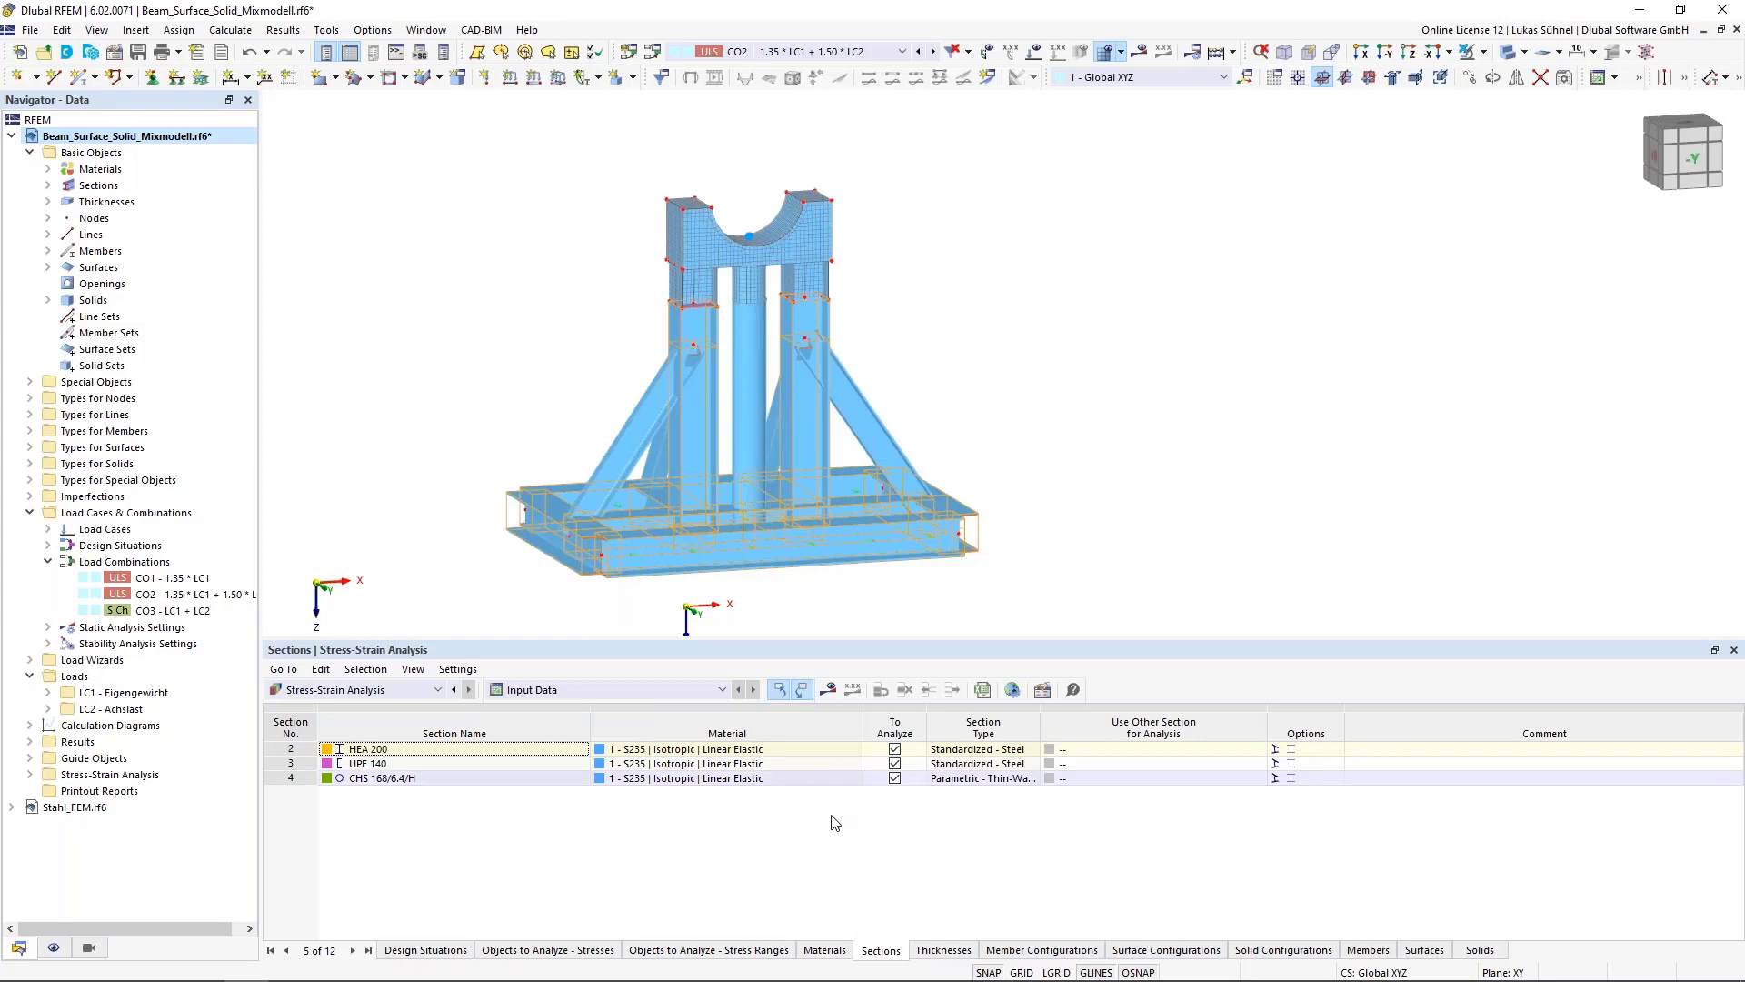
{"action": "left_click", "coordinate": [940, 951]}
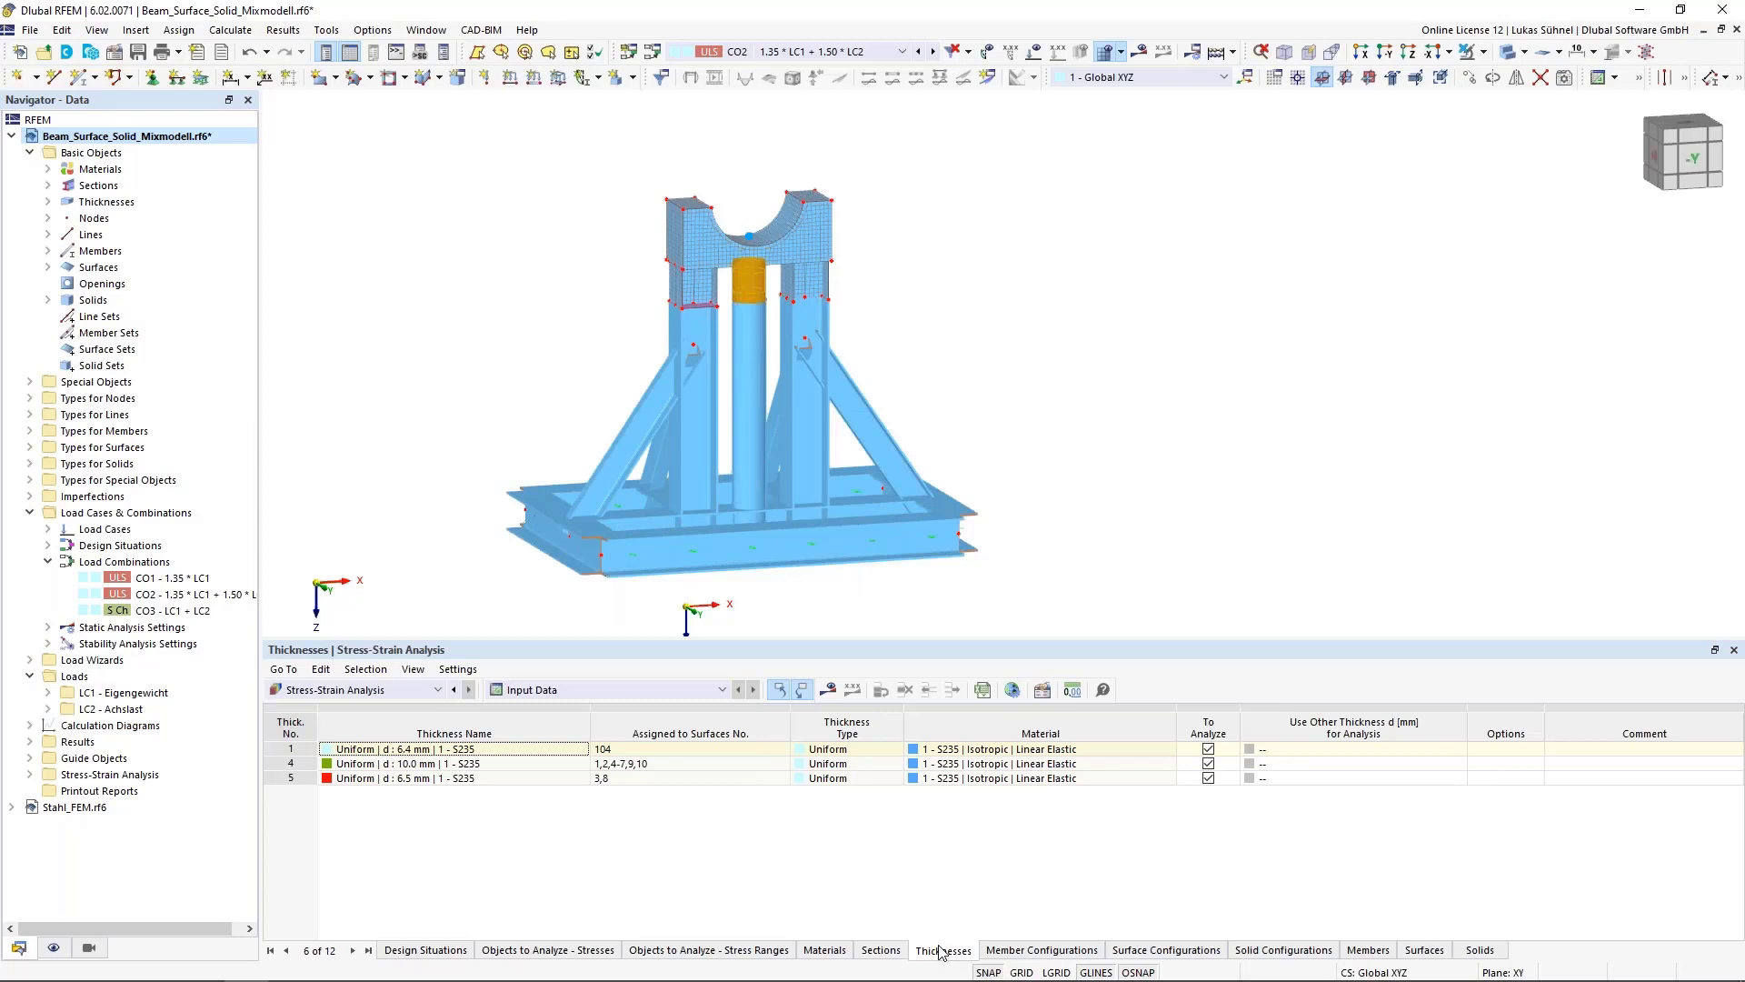
{"action": "left_click", "coordinate": [893, 955]}
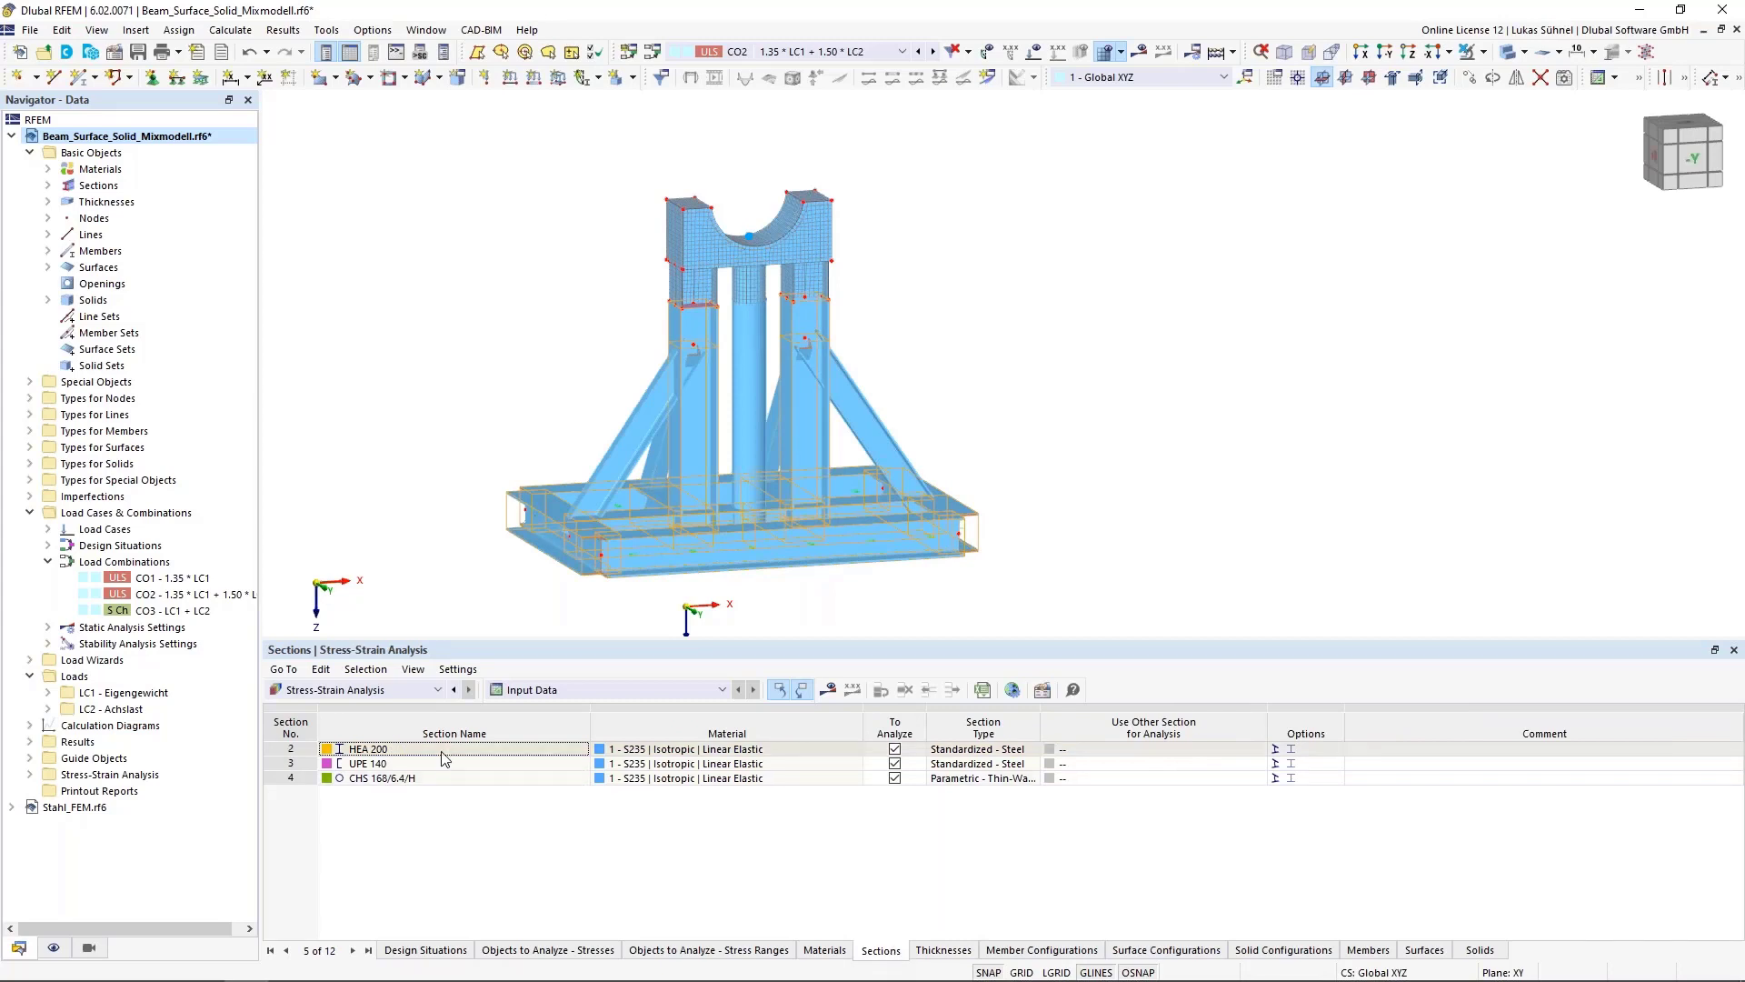
{"action": "left_click", "coordinate": [943, 949]}
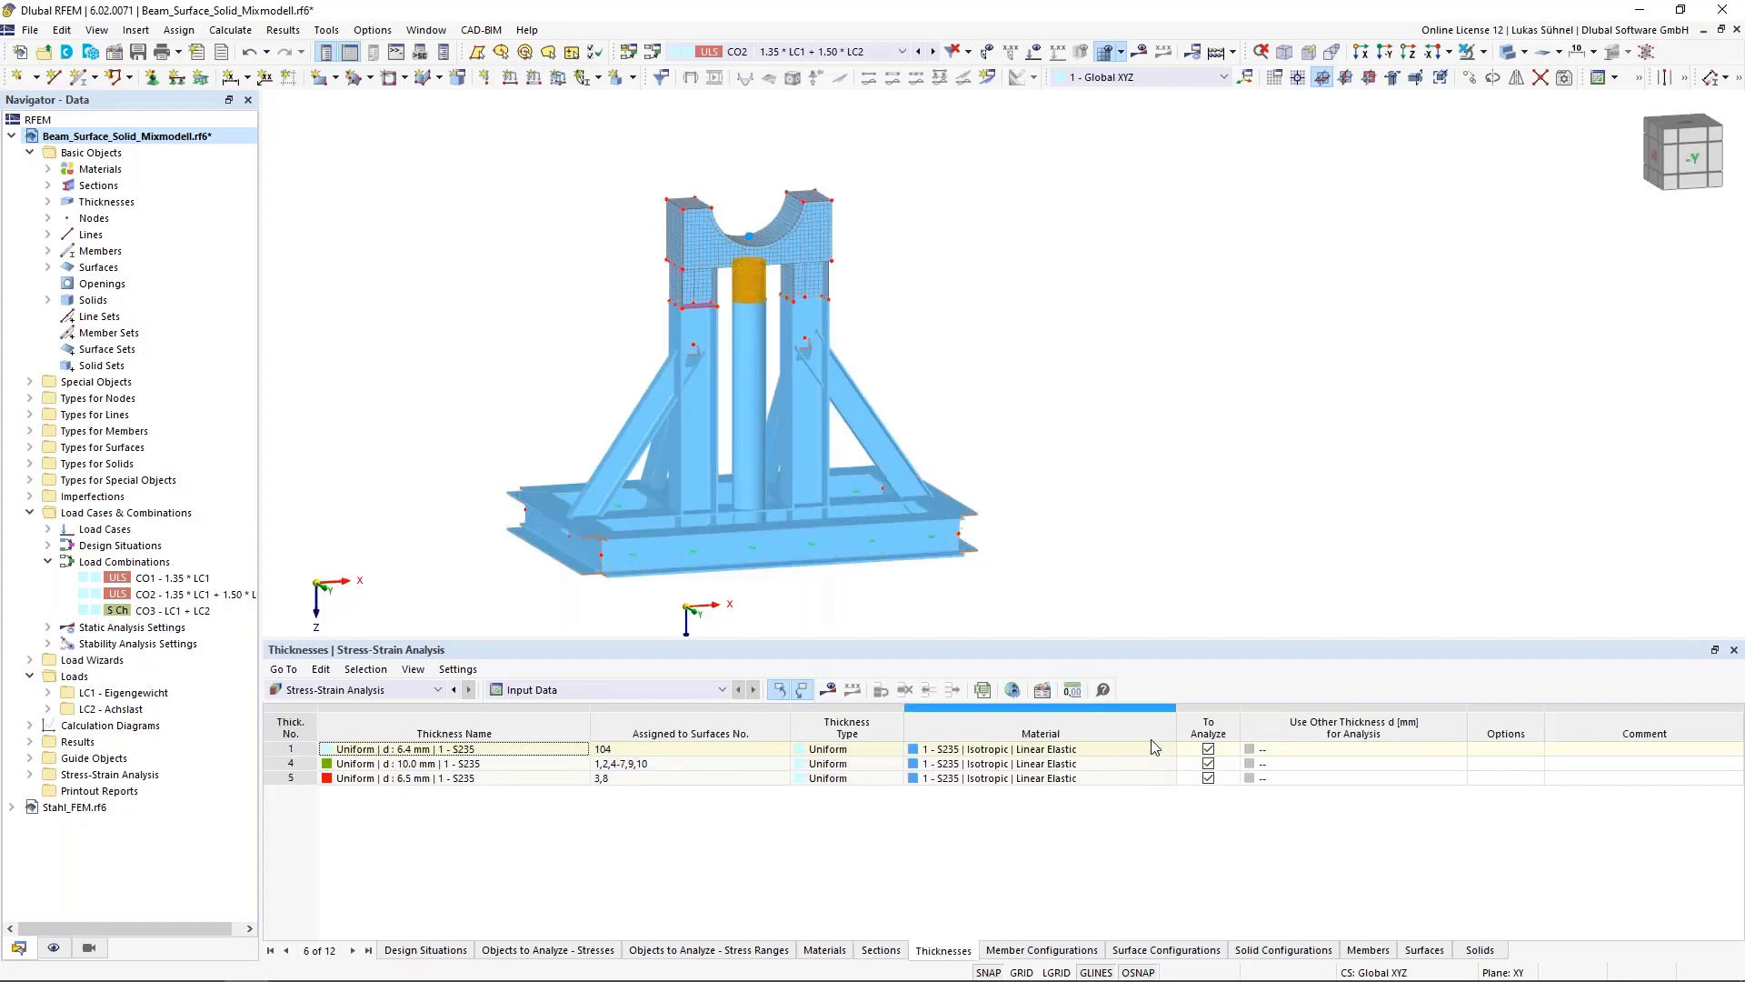
{"action": "left_click", "coordinate": [880, 950]}
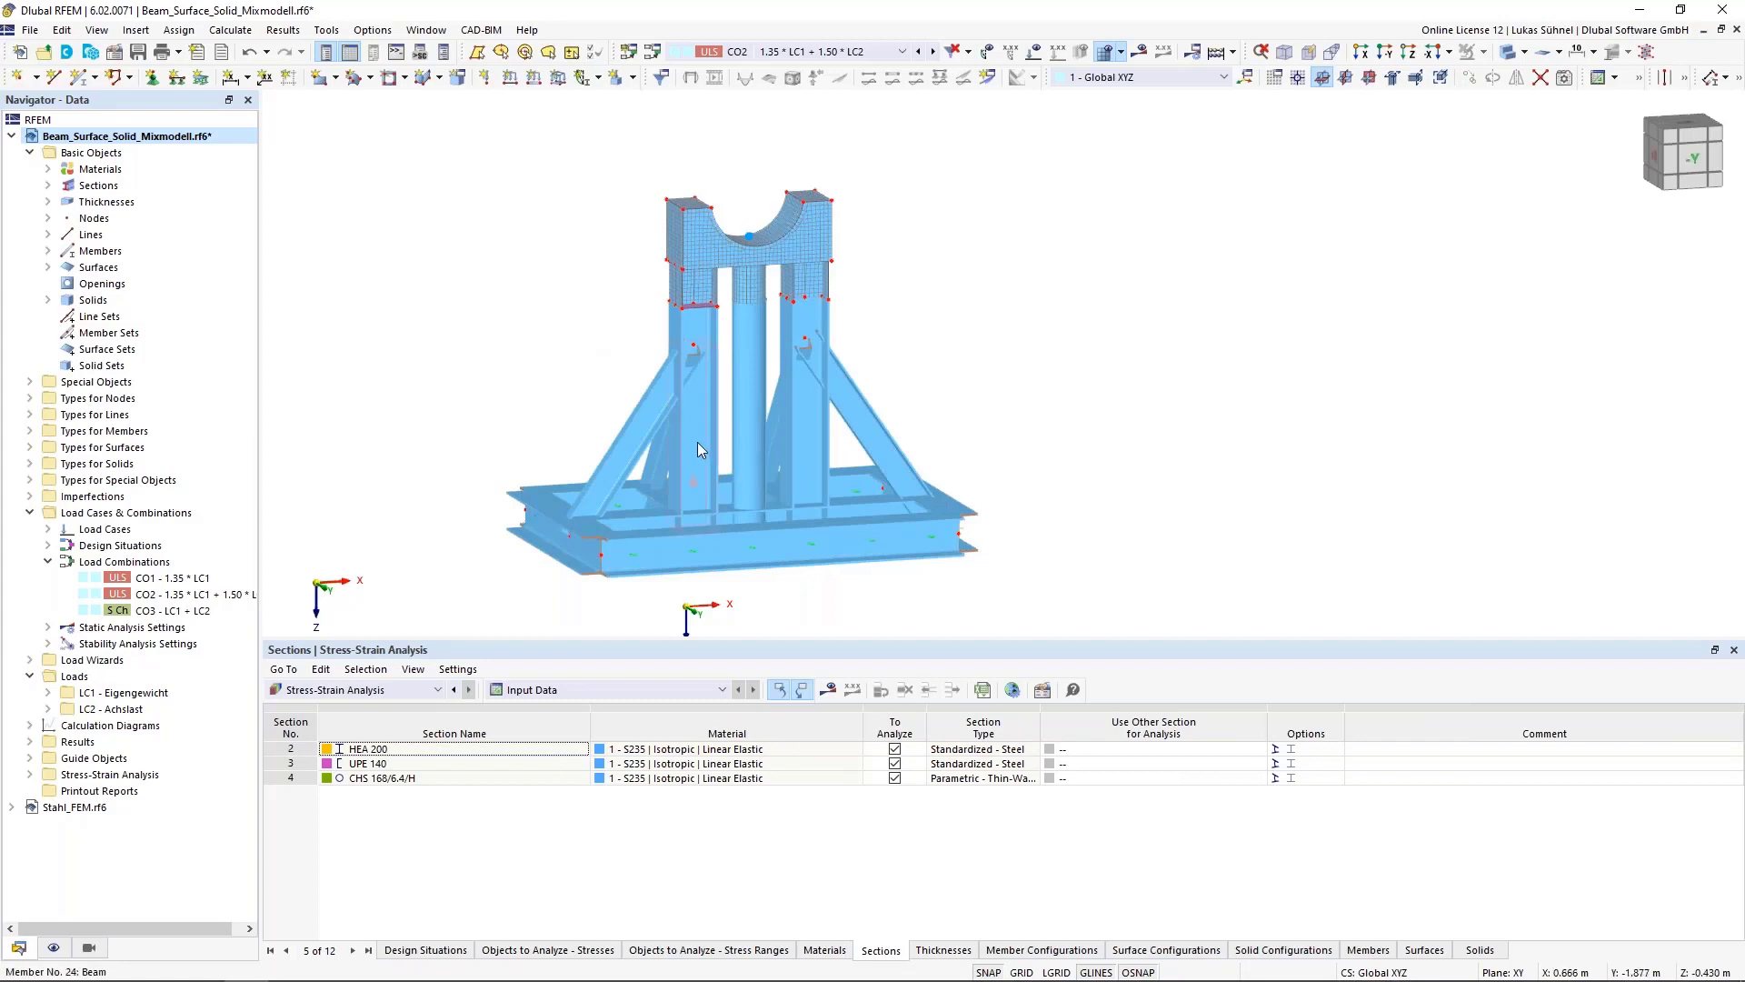
{"action": "mouse_move", "coordinate": [602, 488]}
{"action": "mouse_move", "coordinate": [698, 453]}
Try to set the HEA 200 section's alternative analysis section to Optimize - Current Row
{"action": "left_click", "coordinate": [1189, 735]}
{"action": "left_click", "coordinate": [1141, 749]}
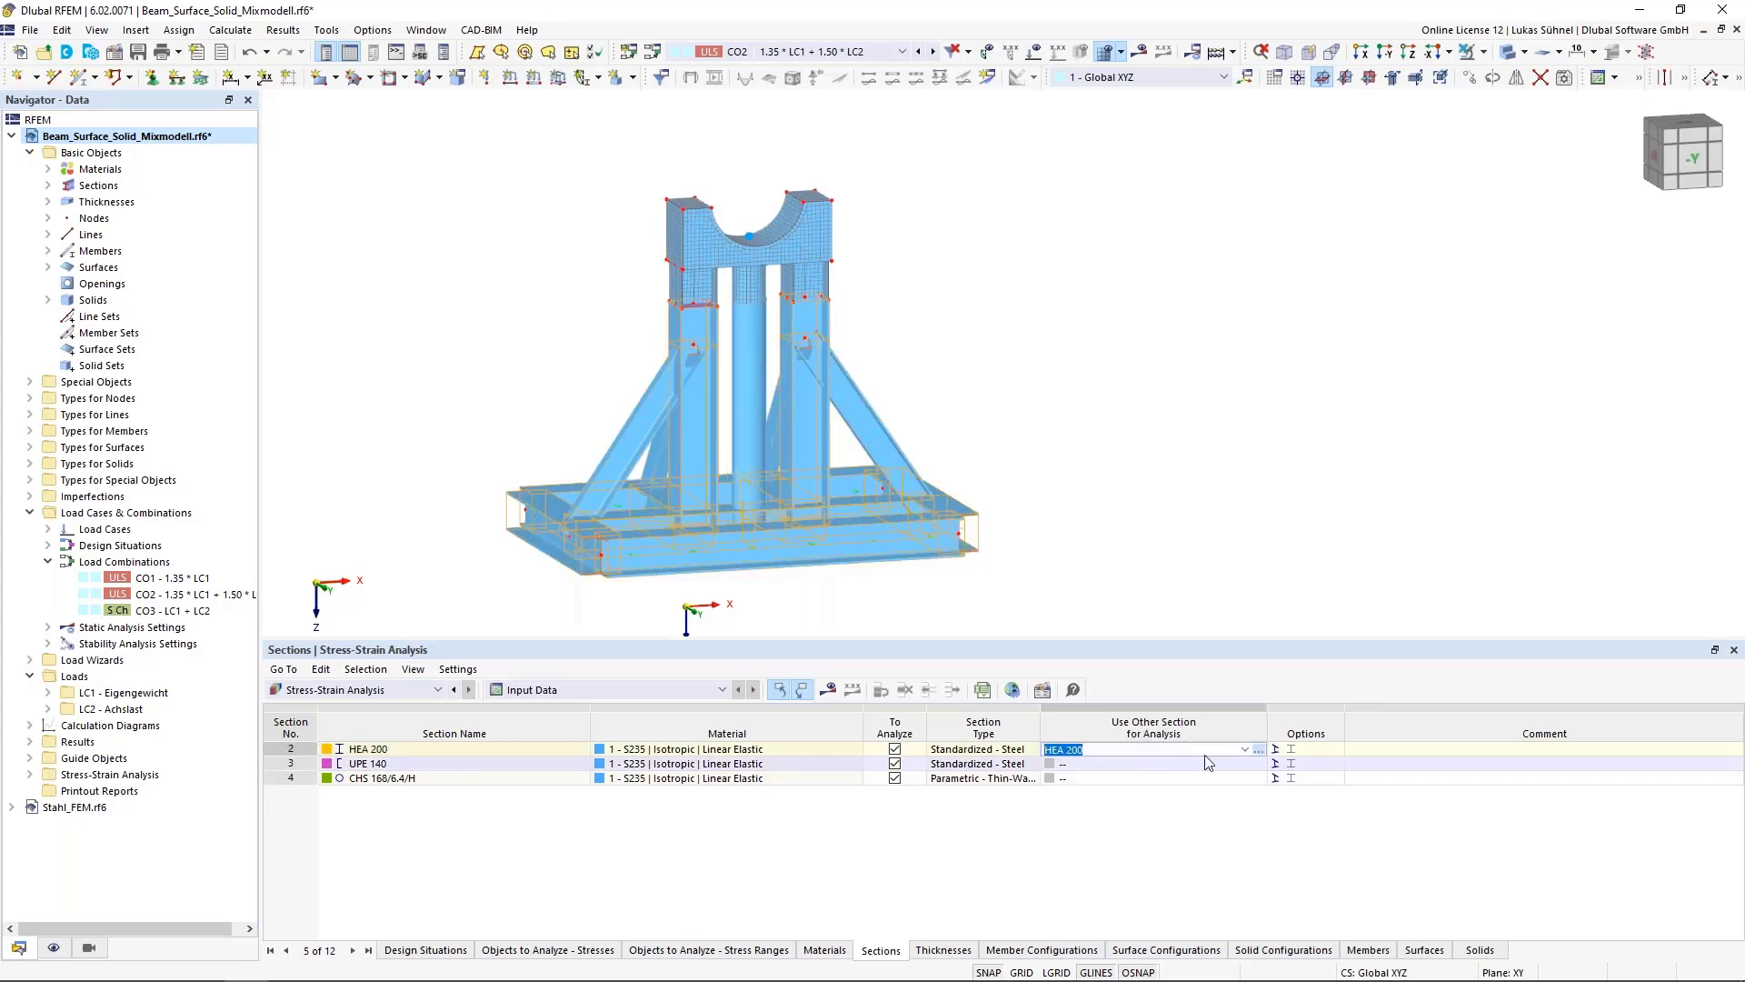
{"action": "left_click", "coordinate": [1244, 749]}
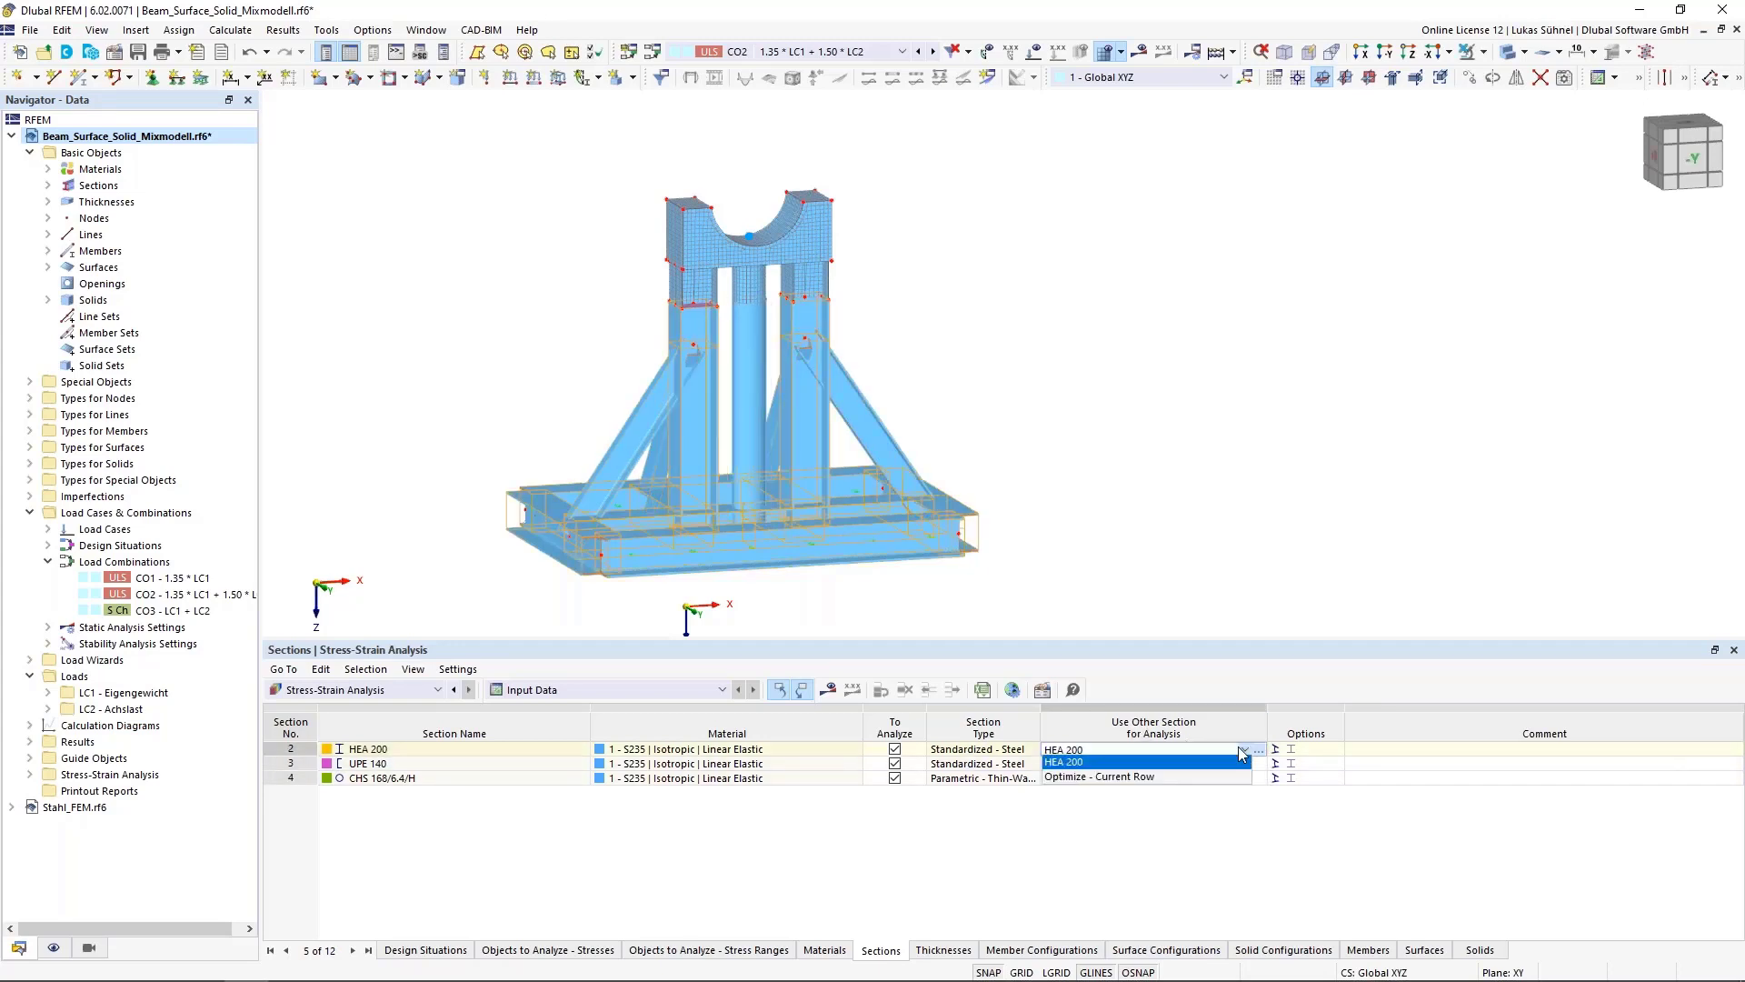
{"action": "left_click", "coordinate": [1071, 778]}
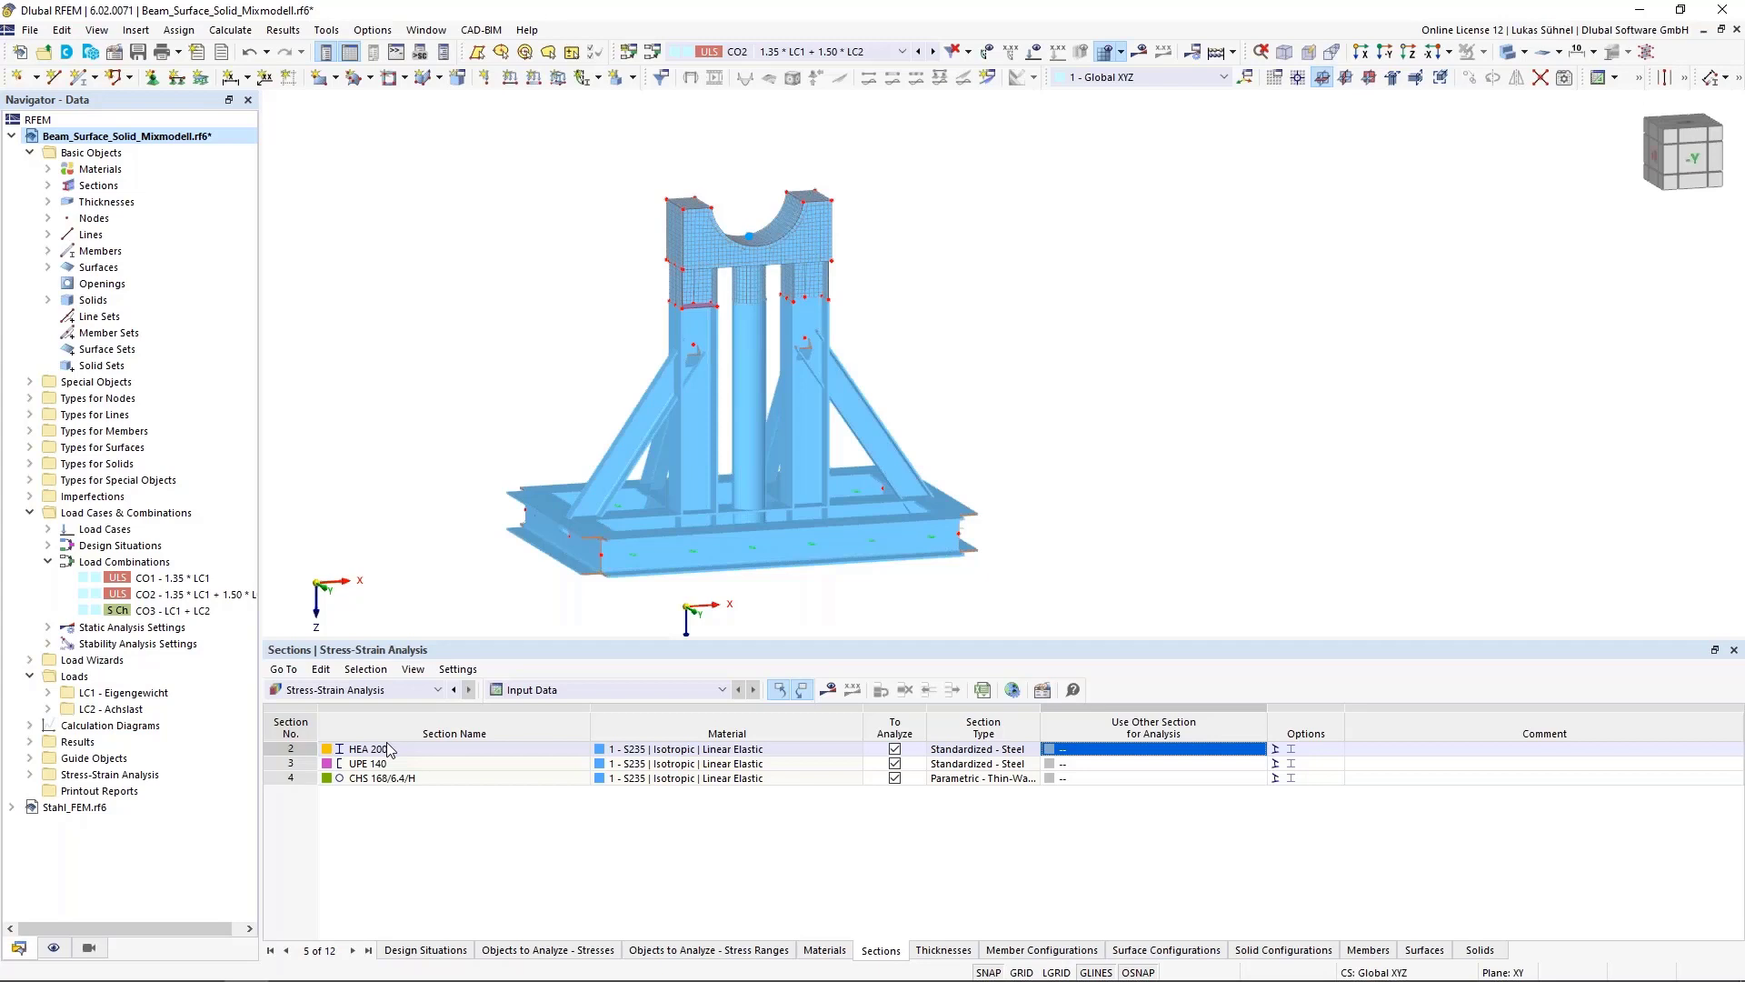
Try to set the 6.4 mm thickness's alternative analysis thickness to Optimize
{"action": "left_click", "coordinate": [939, 949]}
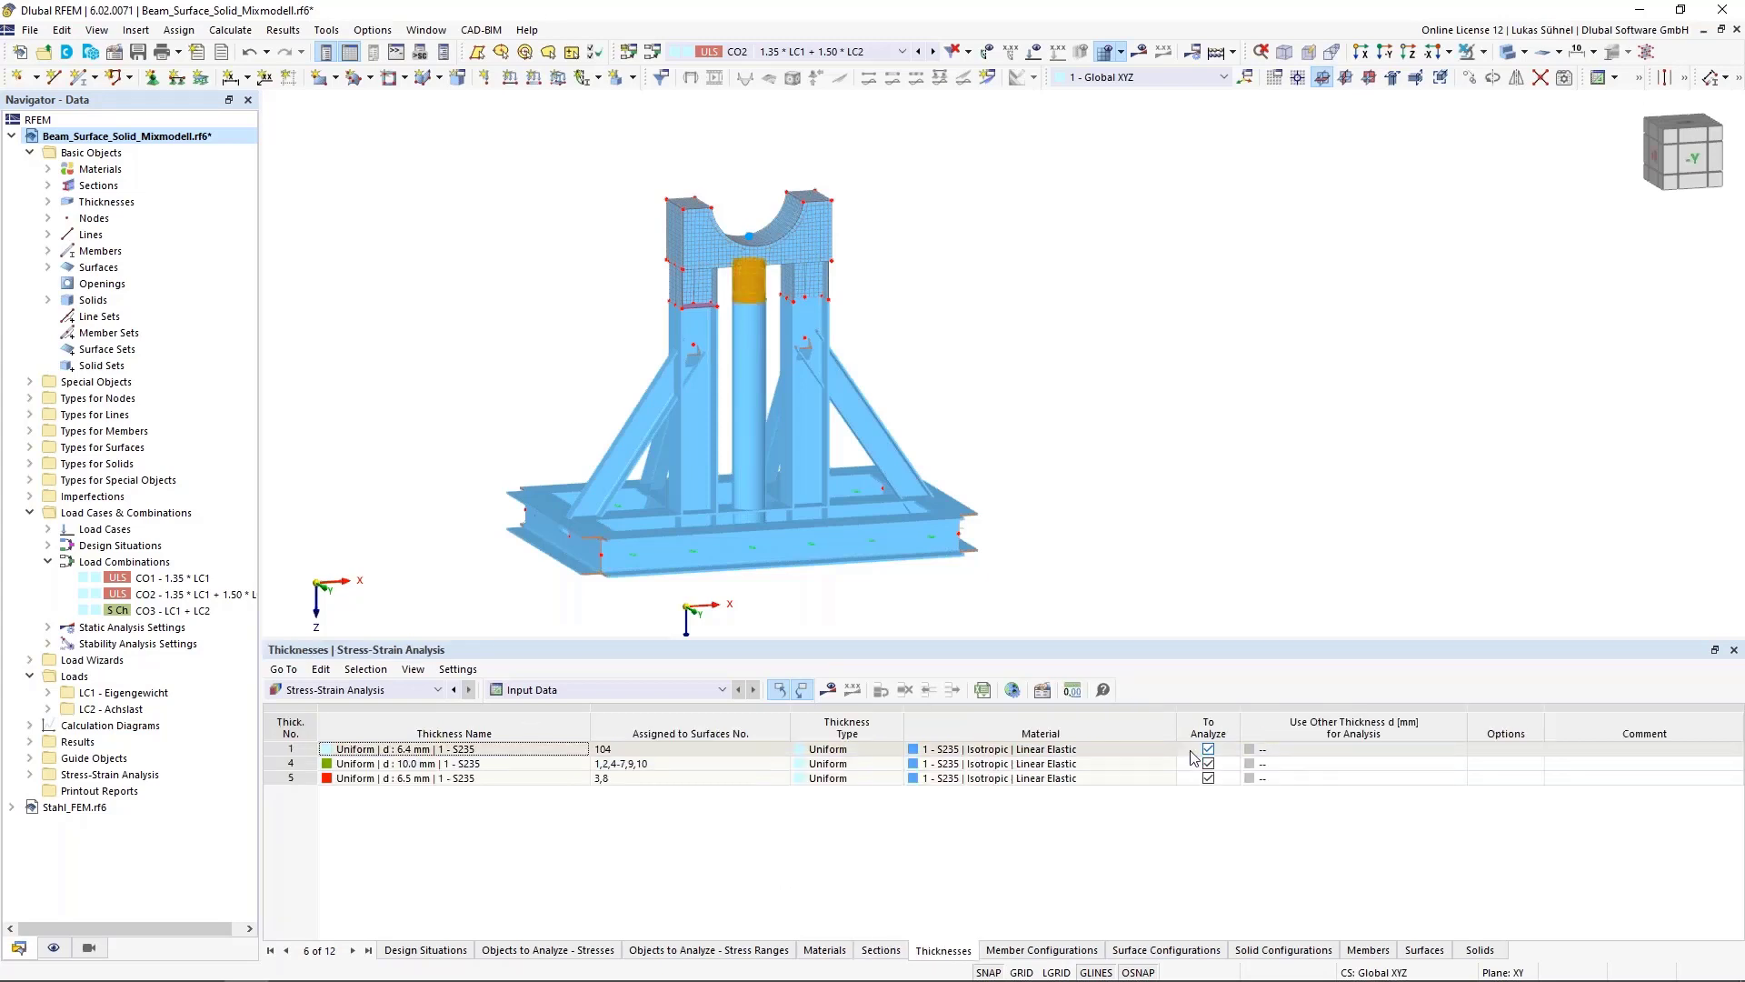
{"action": "left_click", "coordinate": [1342, 751]}
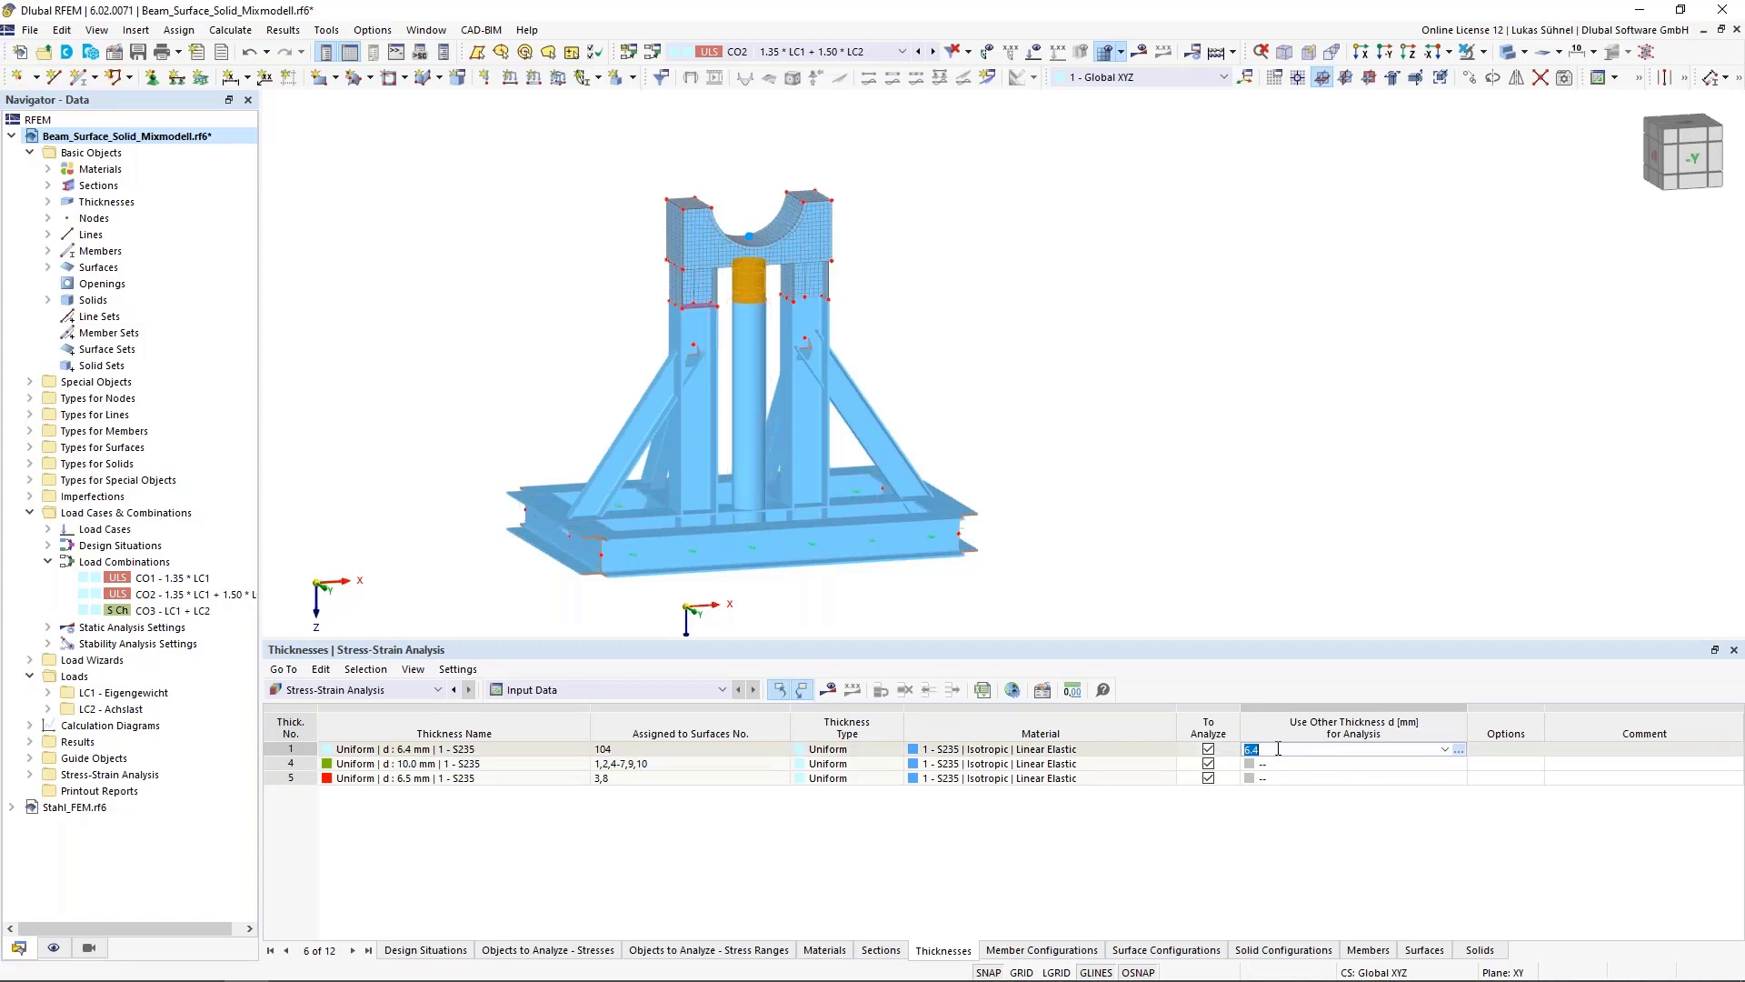
{"action": "left_click", "coordinate": [1458, 751]}
{"action": "left_click", "coordinate": [1332, 869]}
{"action": "left_click", "coordinate": [1445, 749]}
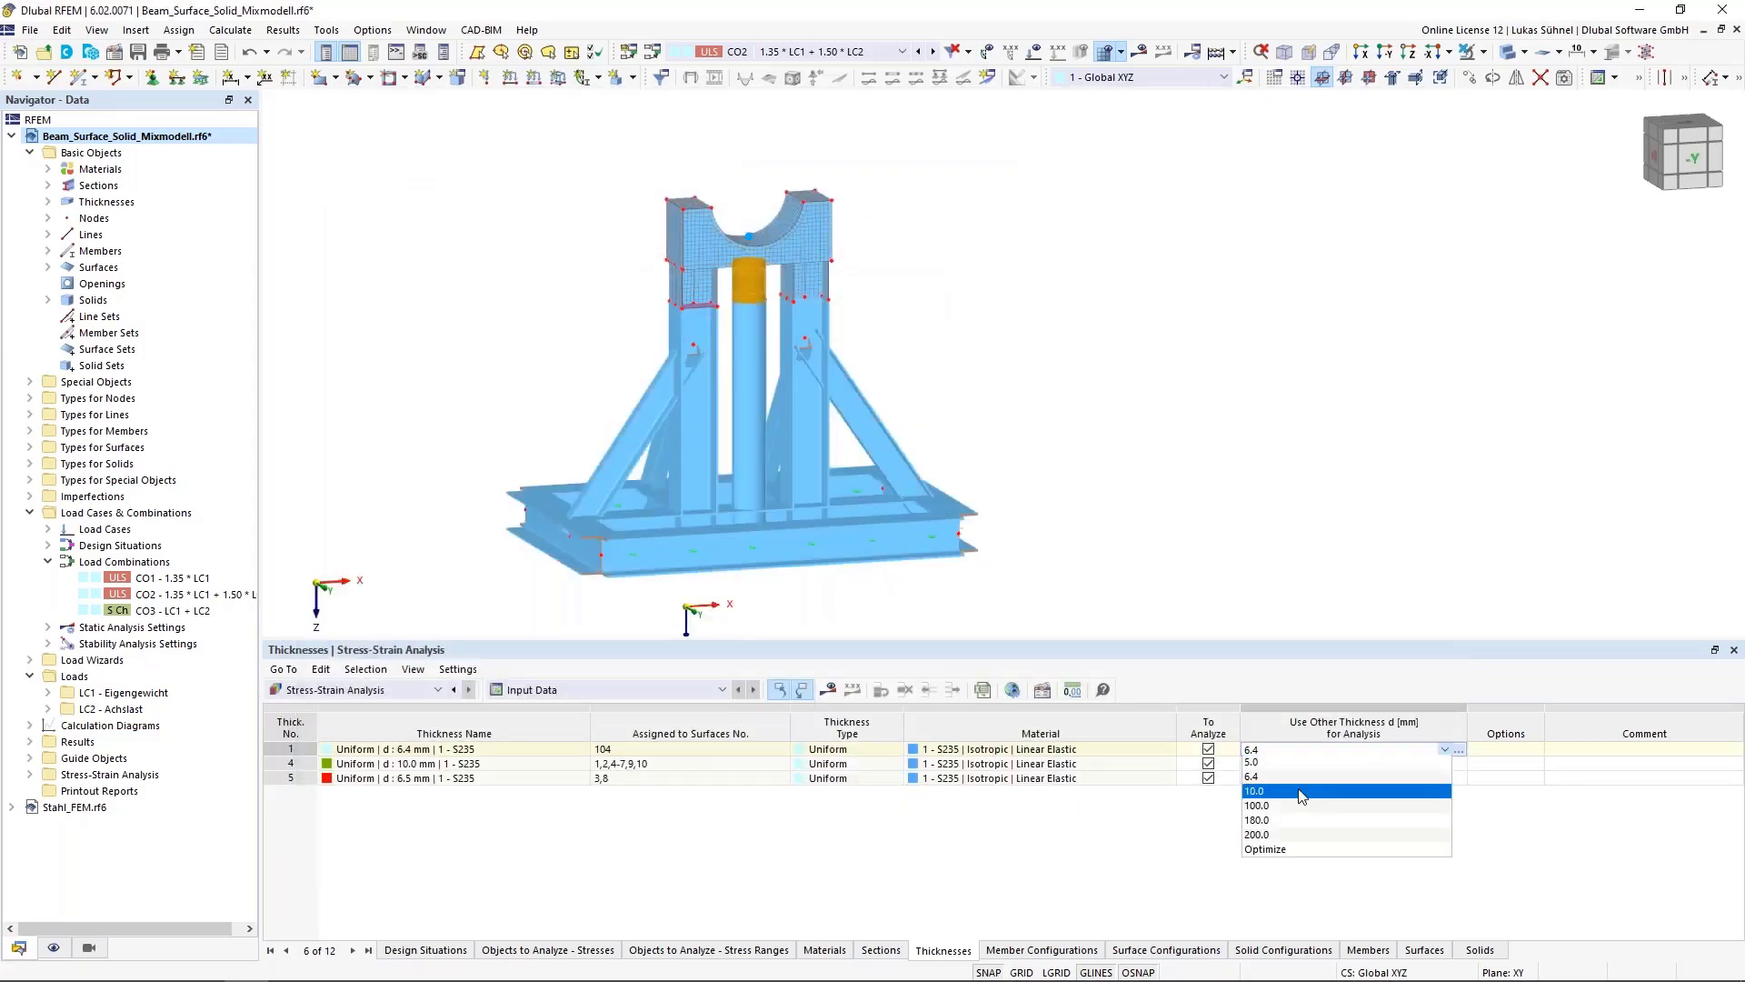
{"action": "left_click", "coordinate": [1270, 850]}
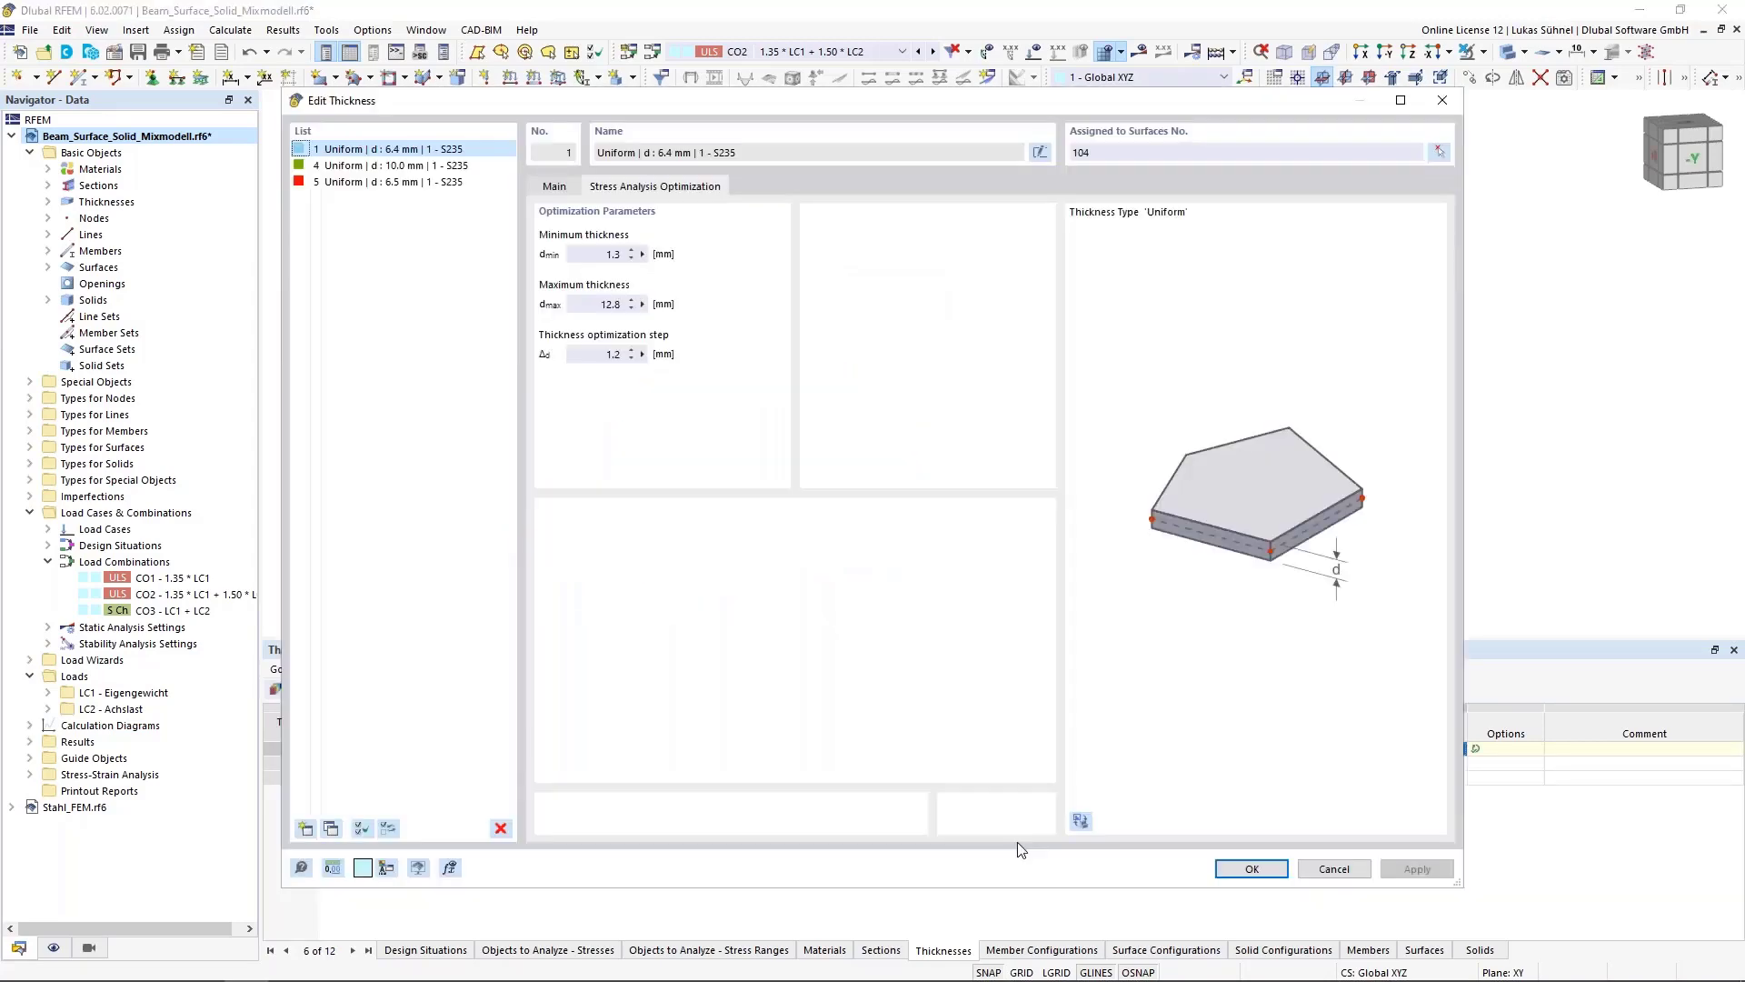
Review the thickness optimization parameters for the 6.4 mm thickness and cancel the dialog
{"action": "double_click", "coordinate": [590, 256]}
{"action": "key", "text": "Tab"}
{"action": "left_click", "coordinate": [575, 353]}
{"action": "key", "text": "ctrl+a"}
{"action": "left_click", "coordinate": [1329, 868]}
Clear the alternative analysis thickness of the 6.4 mm thickness again
{"action": "left_click", "coordinate": [1429, 751]}
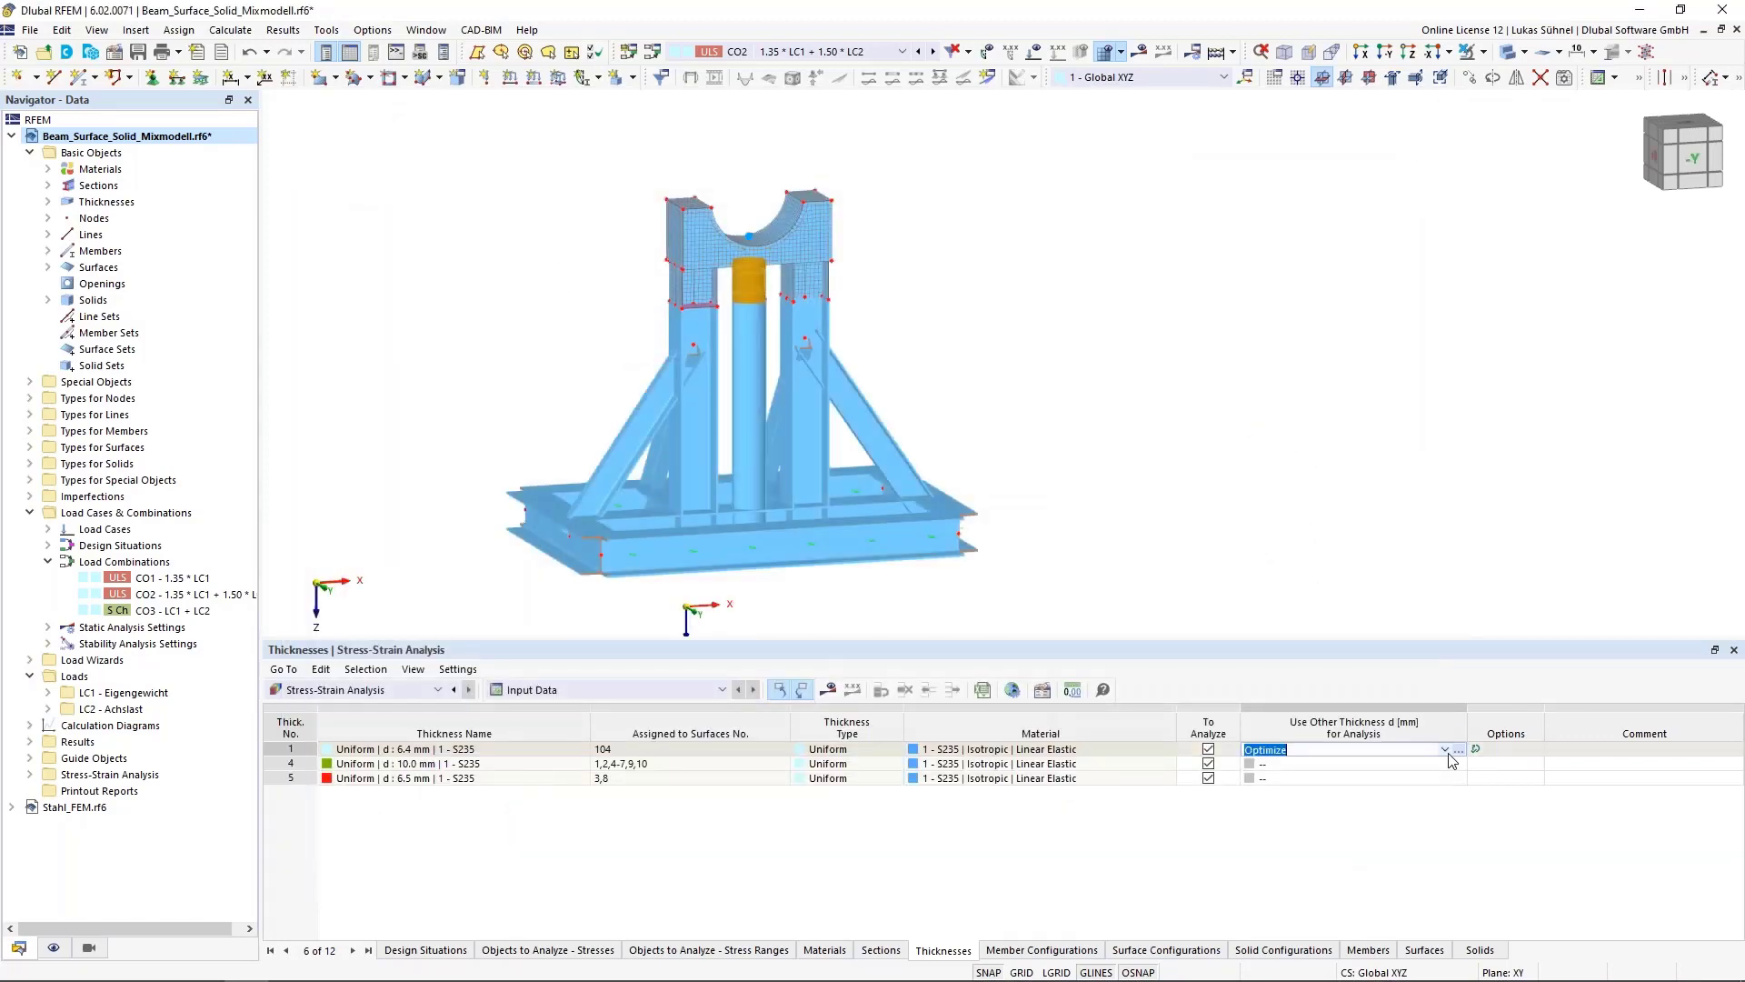
{"action": "left_click", "coordinate": [1446, 749]}
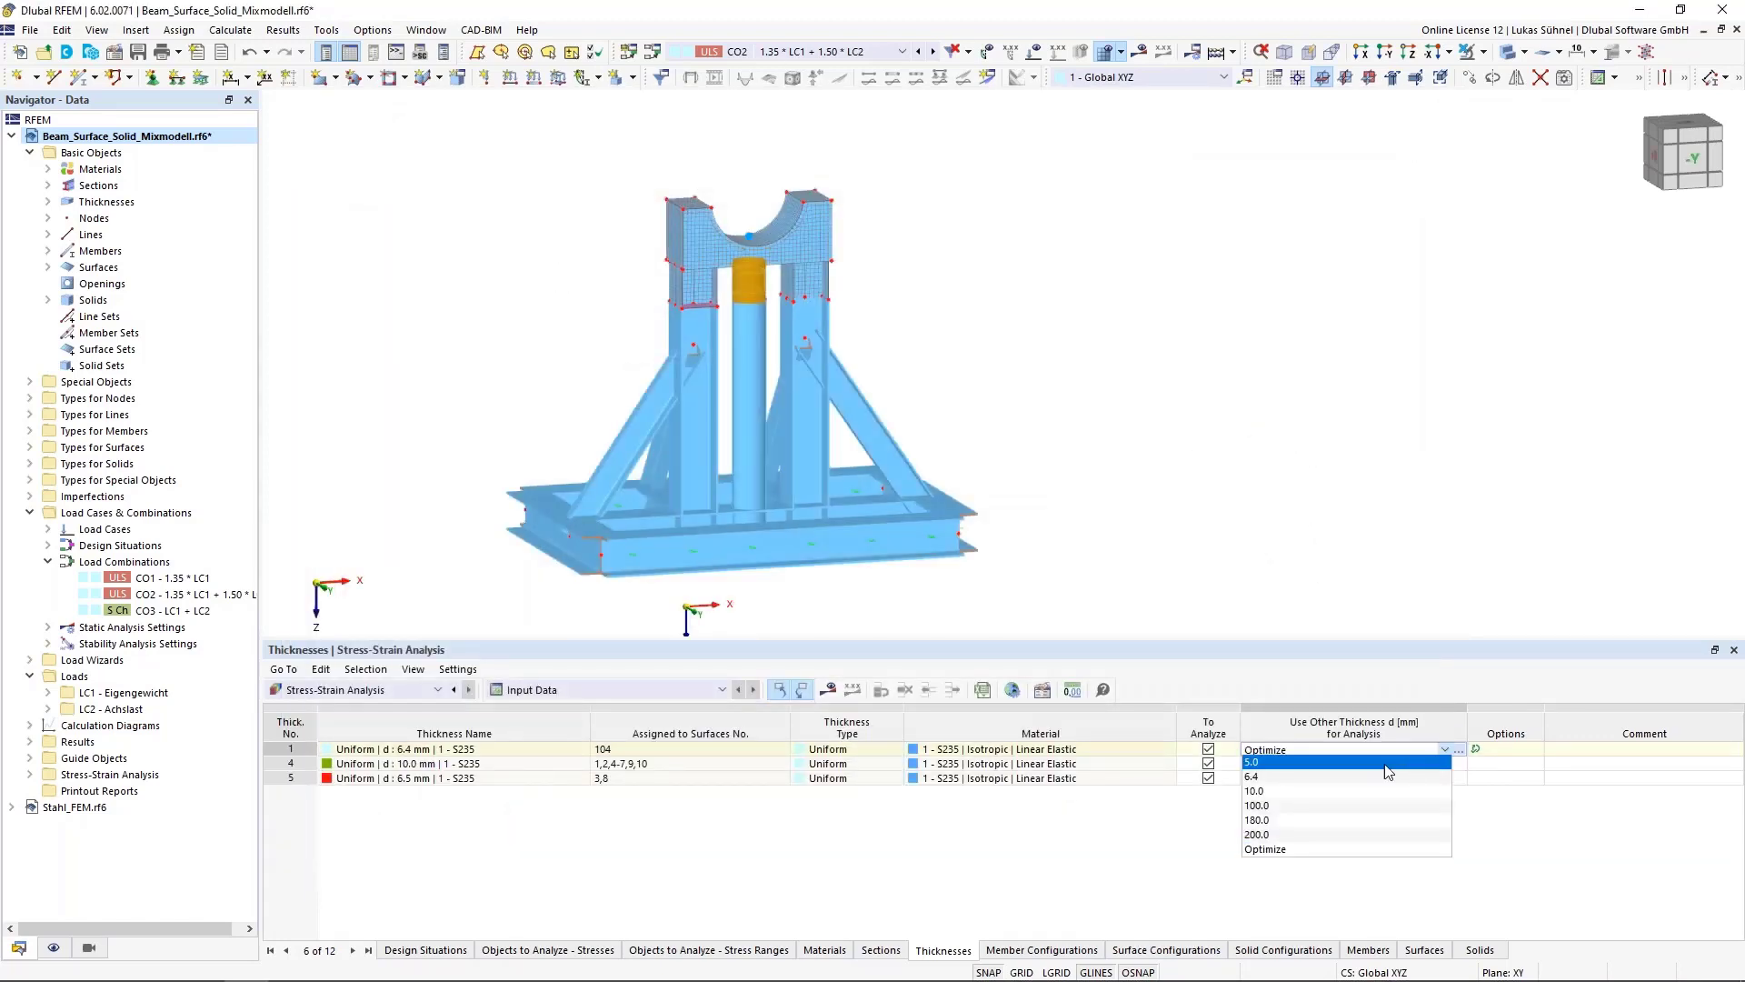
{"action": "left_click", "coordinate": [1298, 763]}
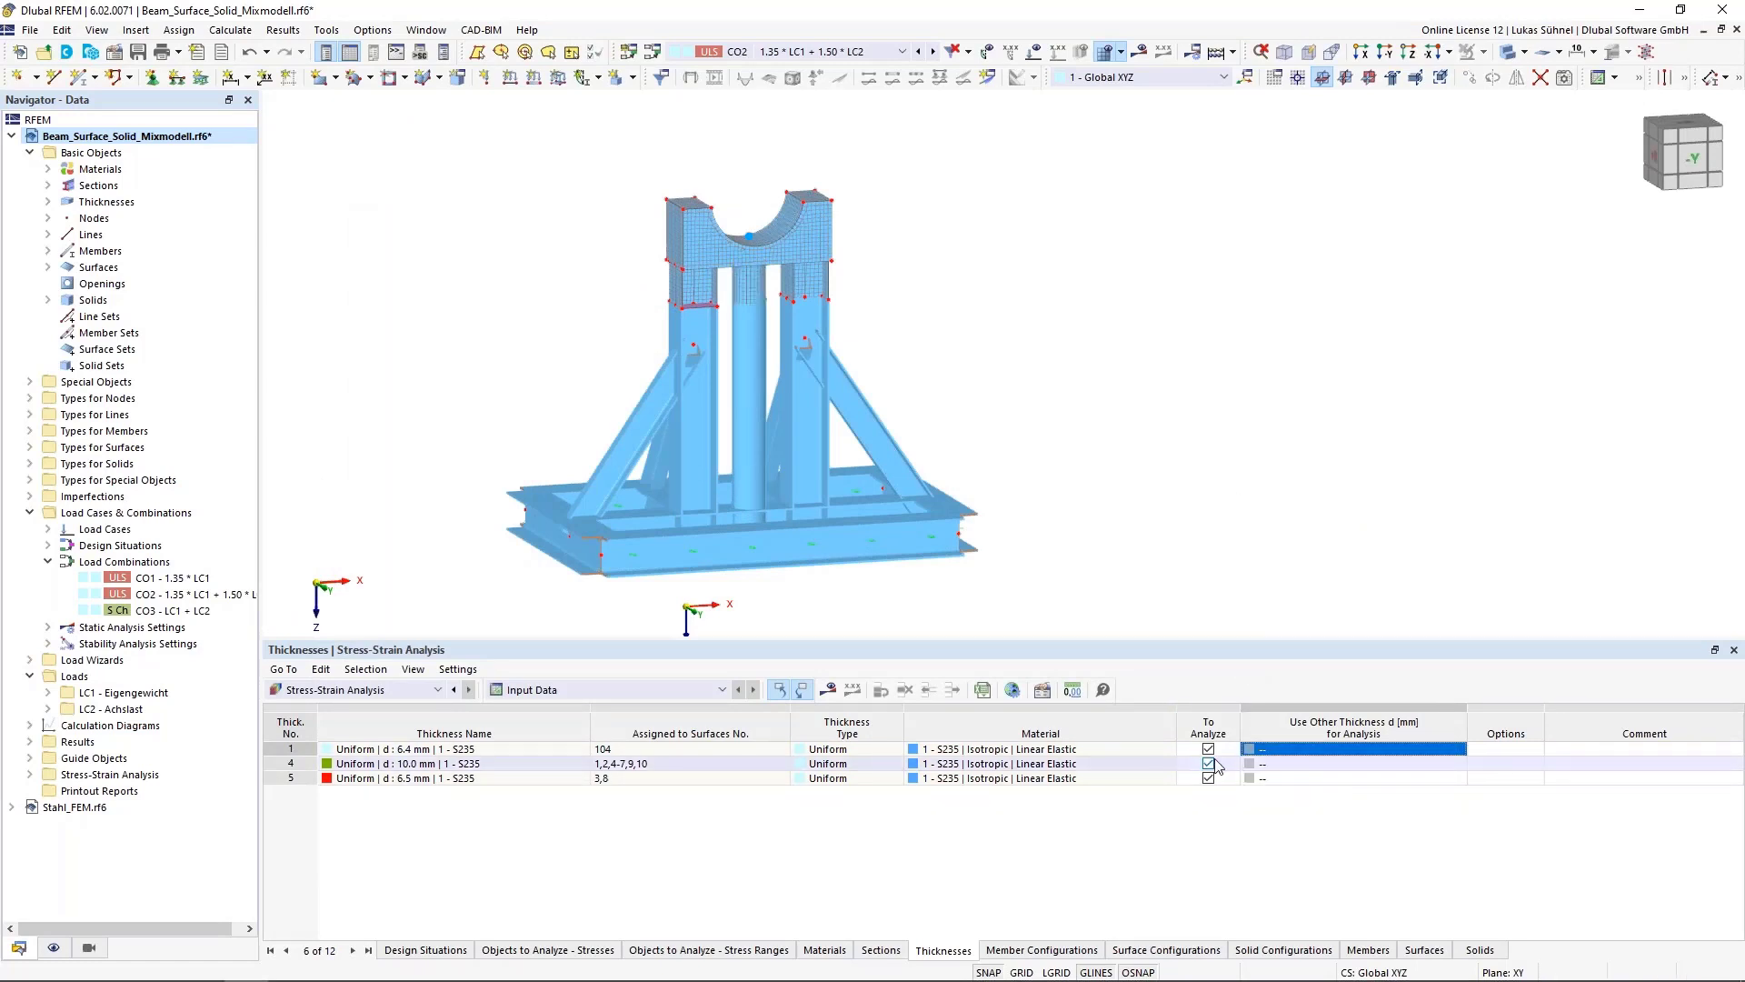
Open the default member configuration and select, then deselect, all stress types to calculate
{"action": "left_click", "coordinate": [1077, 950]}
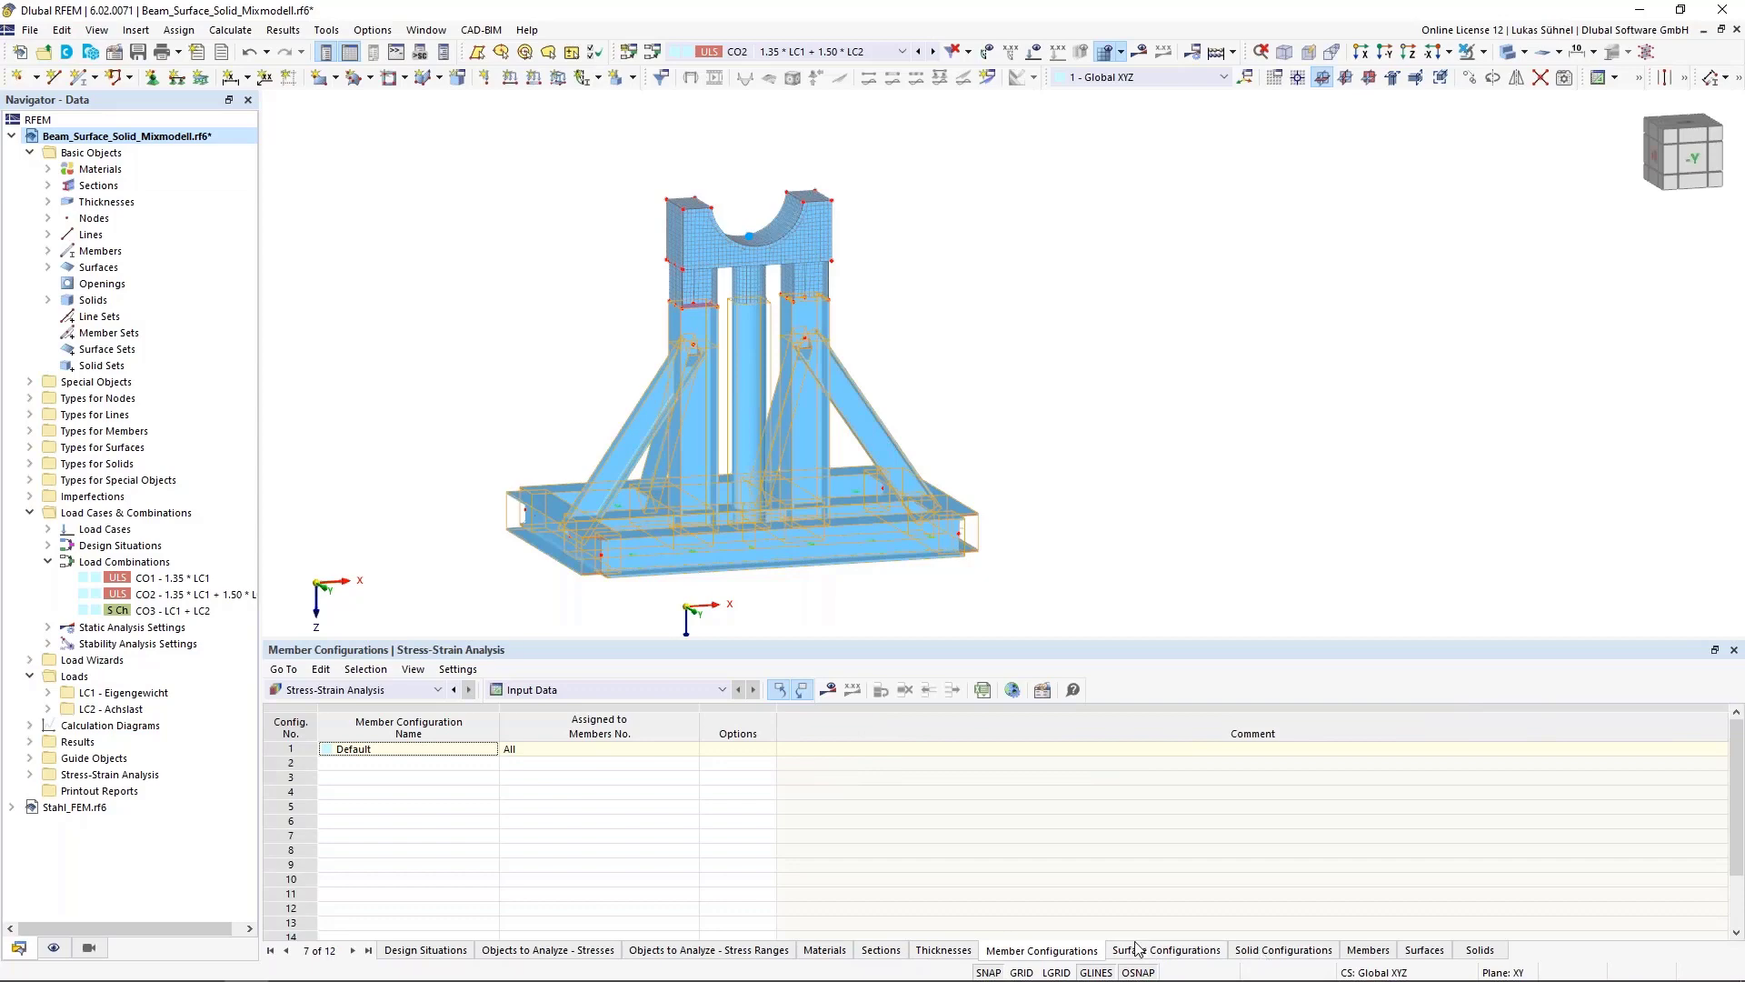
{"action": "left_click", "coordinate": [292, 750]}
{"action": "double_click", "coordinate": [294, 754]}
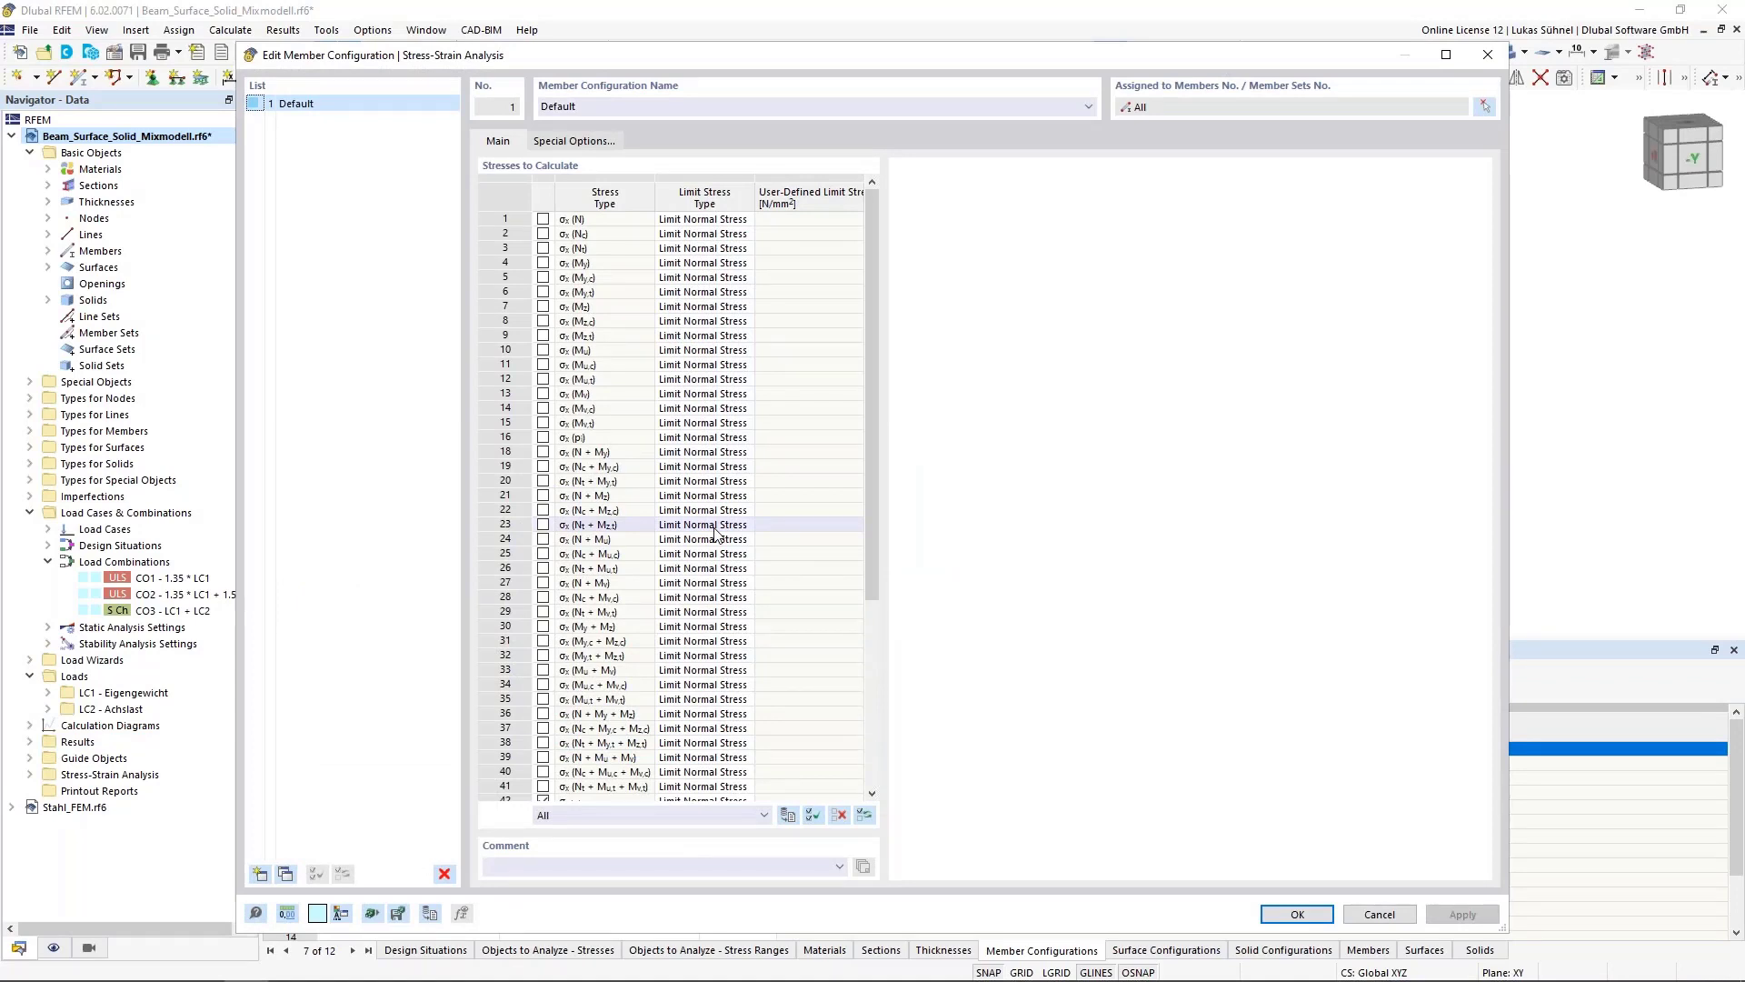
{"action": "scroll", "coordinate": [714, 532], "scroll_direction": "down", "scroll_amount": 6}
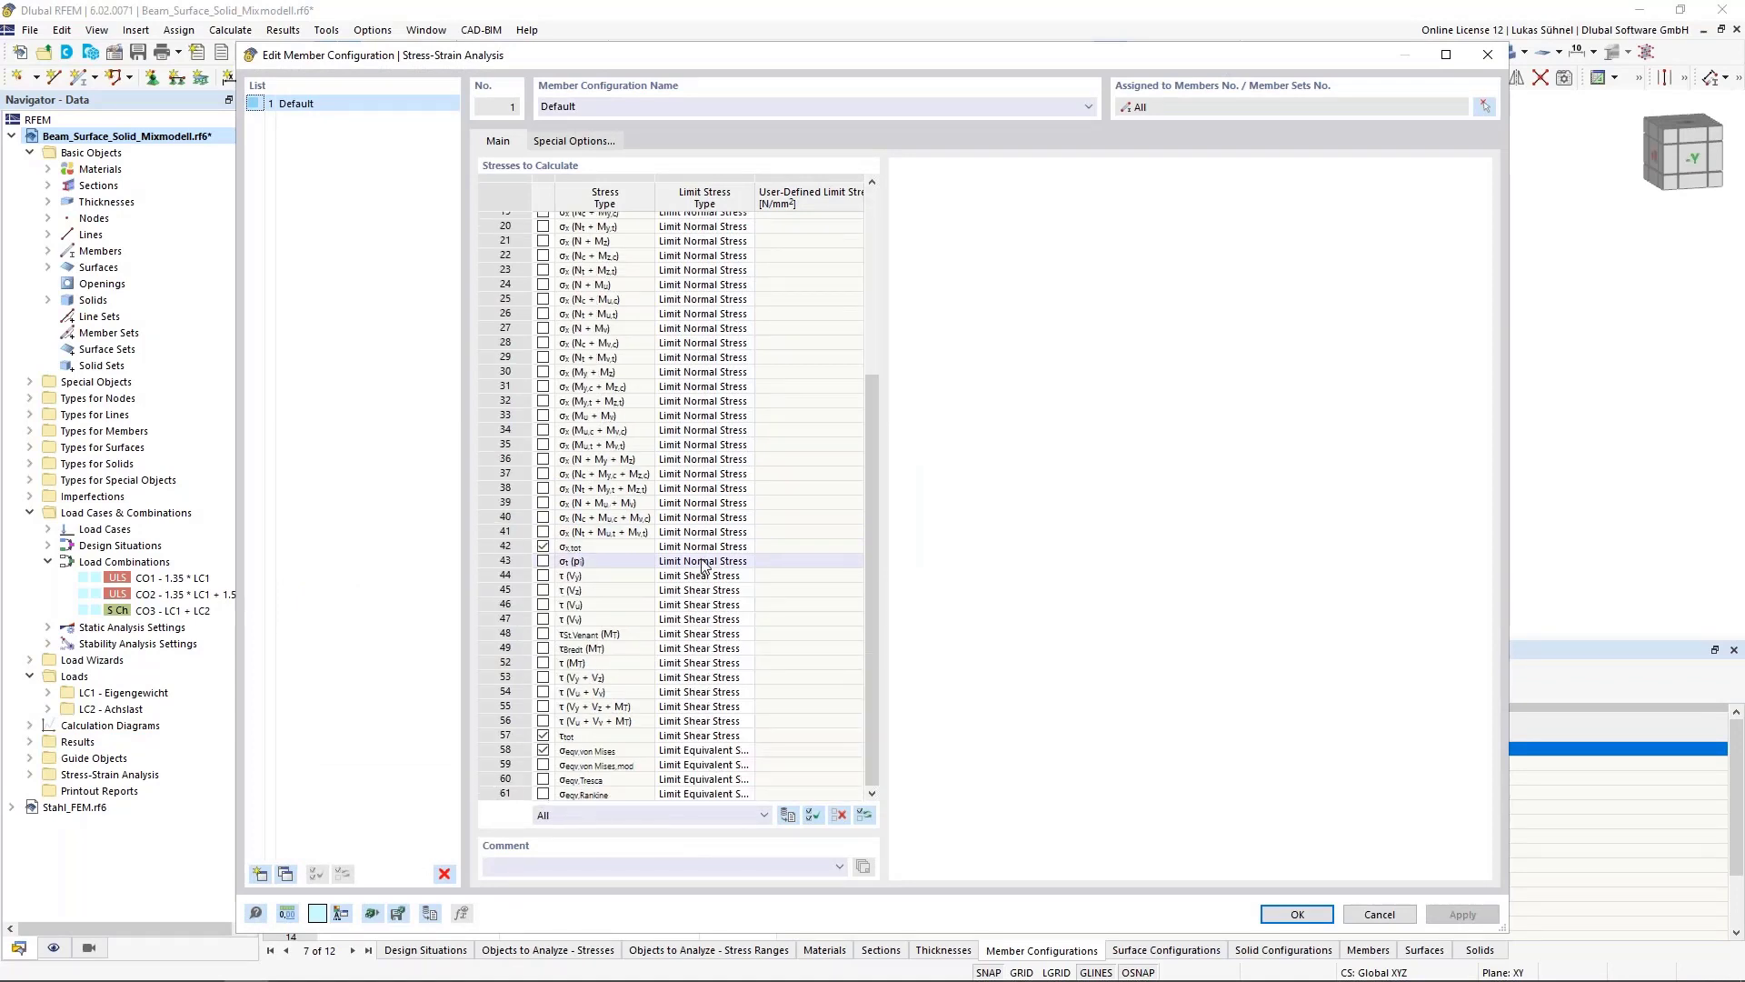
{"action": "left_click", "coordinate": [812, 815]}
{"action": "left_click", "coordinate": [530, 651]}
{"action": "scroll", "coordinate": [529, 651], "scroll_direction": "up", "scroll_amount": 6}
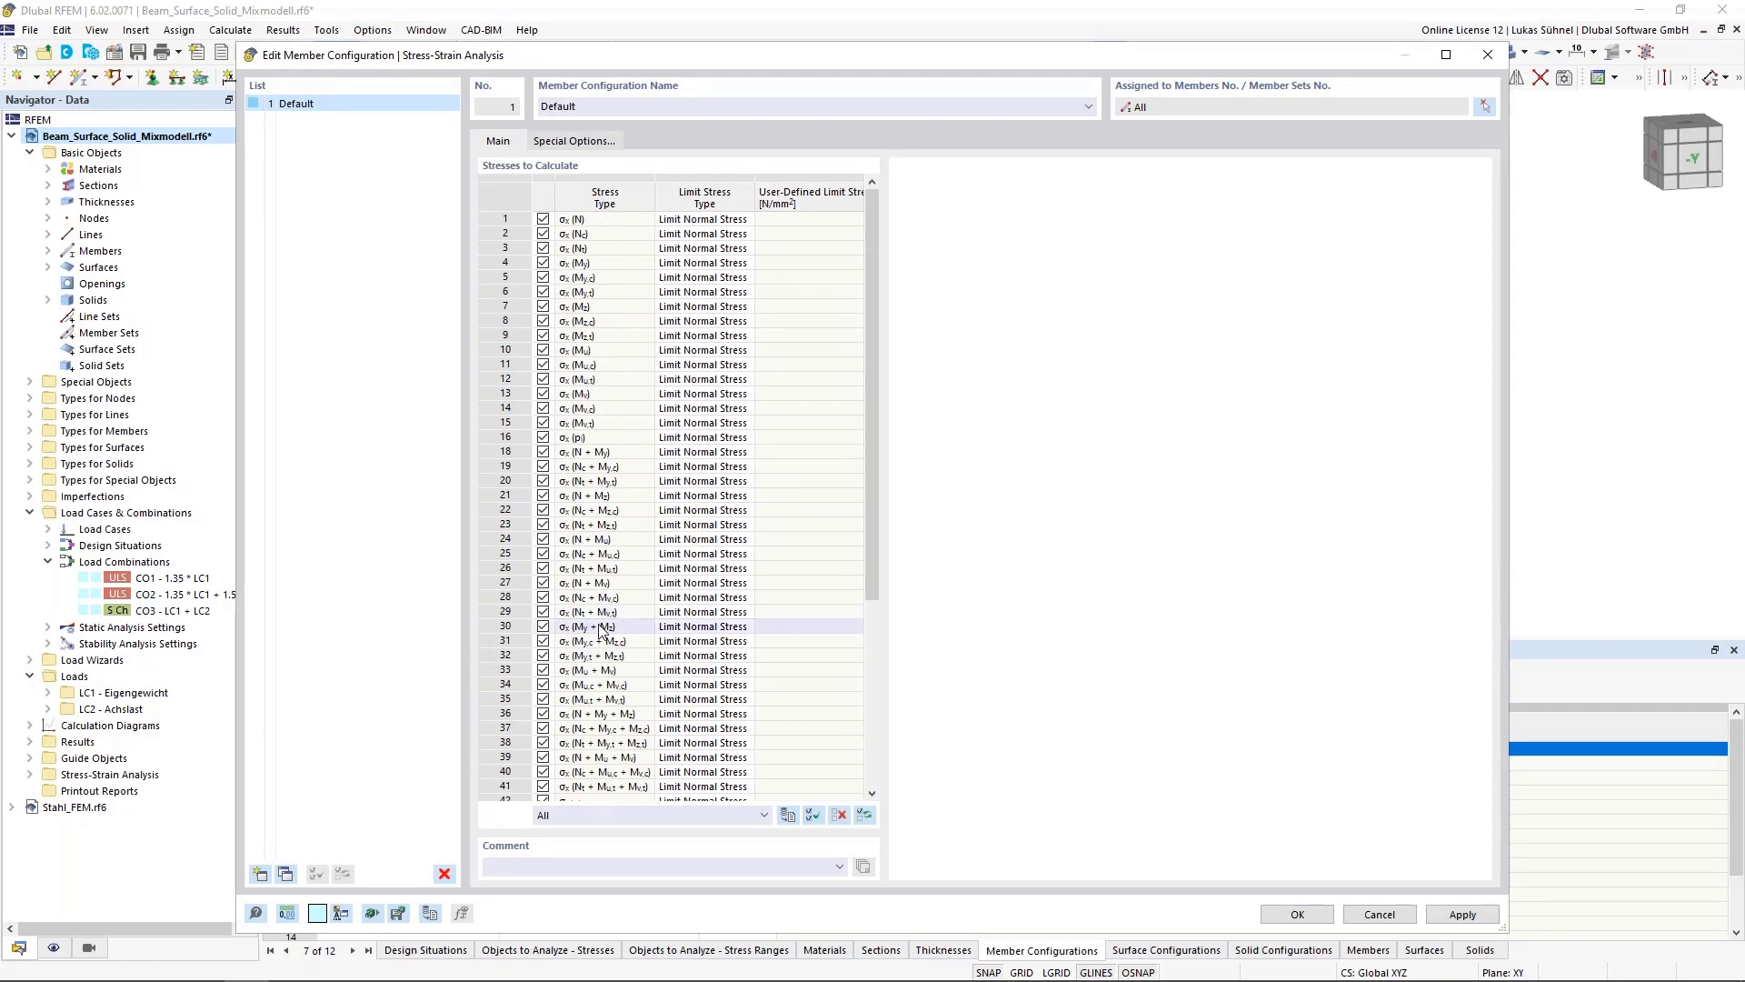
{"action": "scroll", "coordinate": [599, 629], "scroll_direction": "down", "scroll_amount": 6}
{"action": "left_click", "coordinate": [844, 815]}
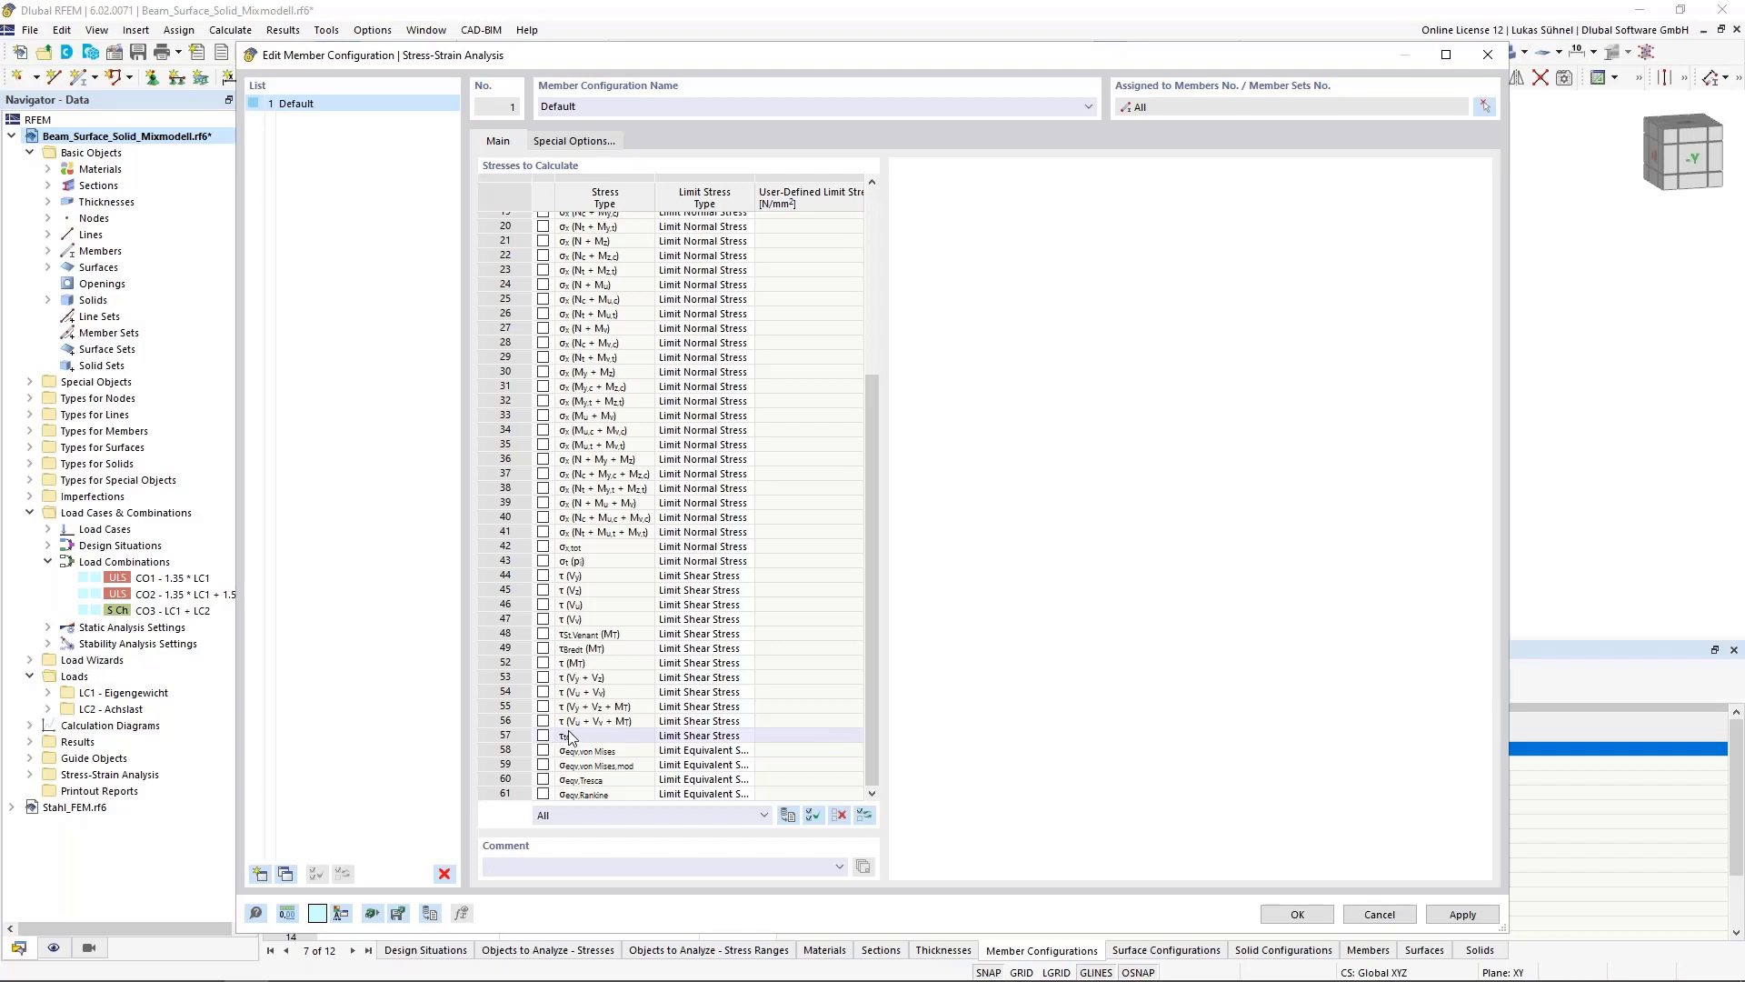
Select σeqv,von Mises, τtot and σx,tot as the member stresses to calculate
{"action": "left_click", "coordinate": [543, 750]}
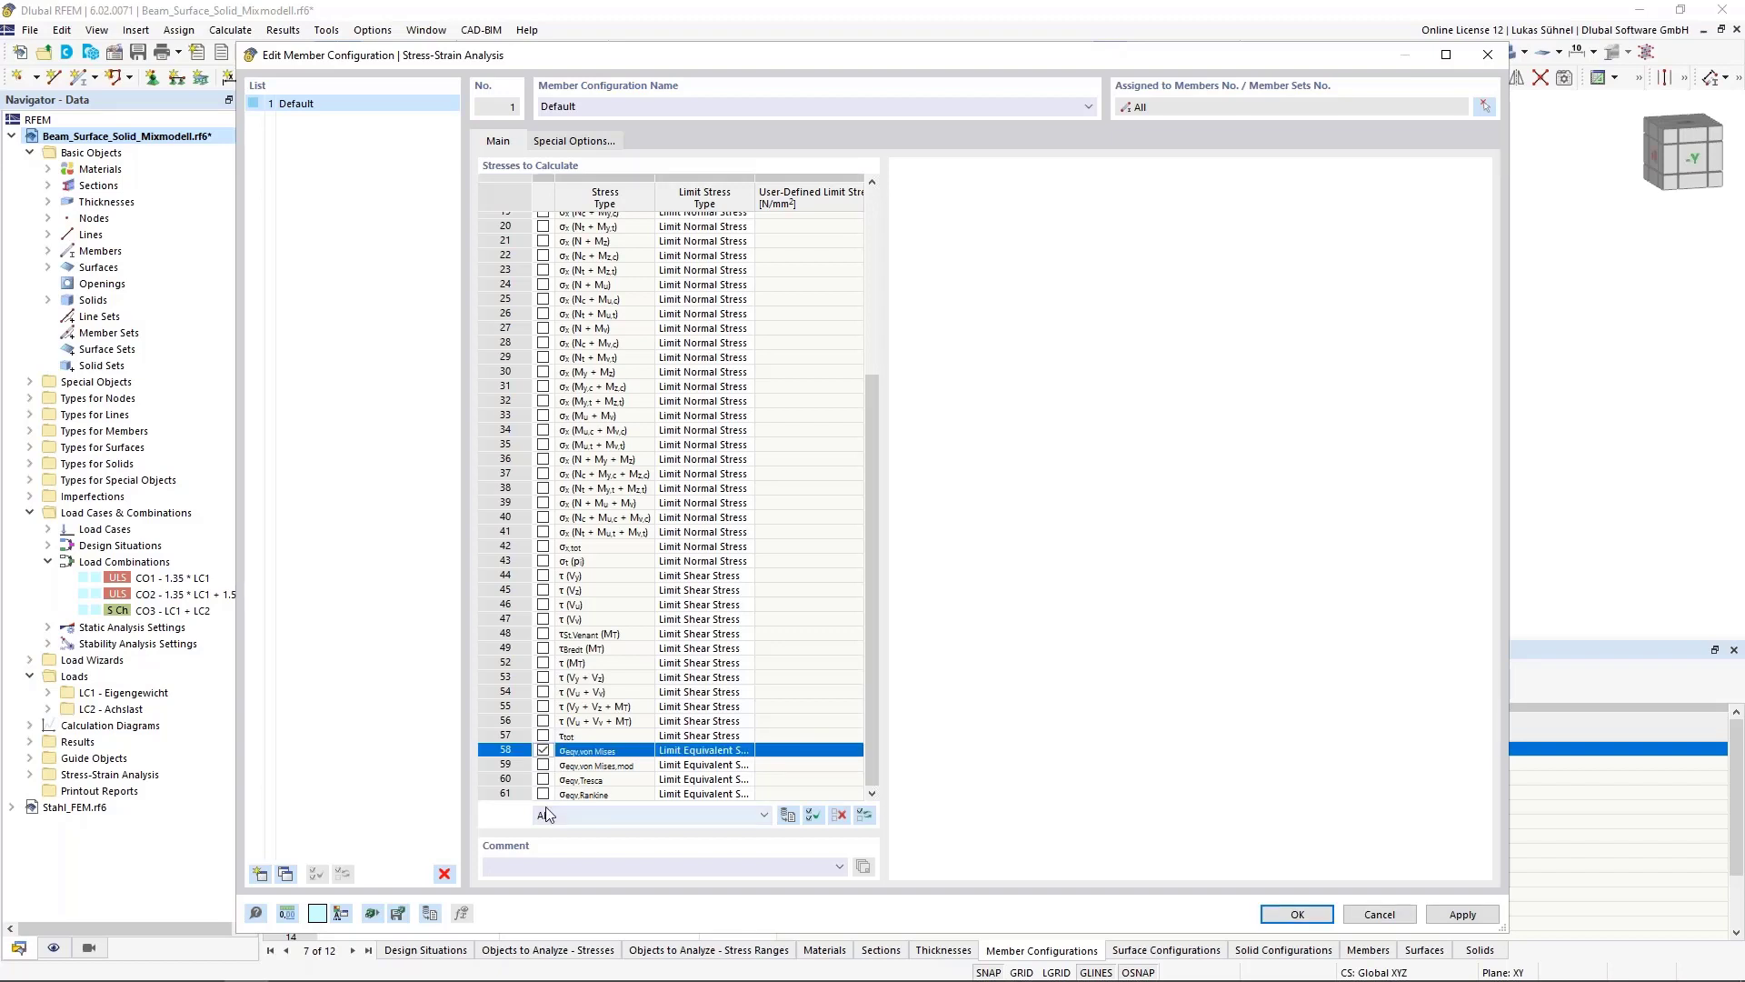
{"action": "left_click", "coordinate": [543, 735]}
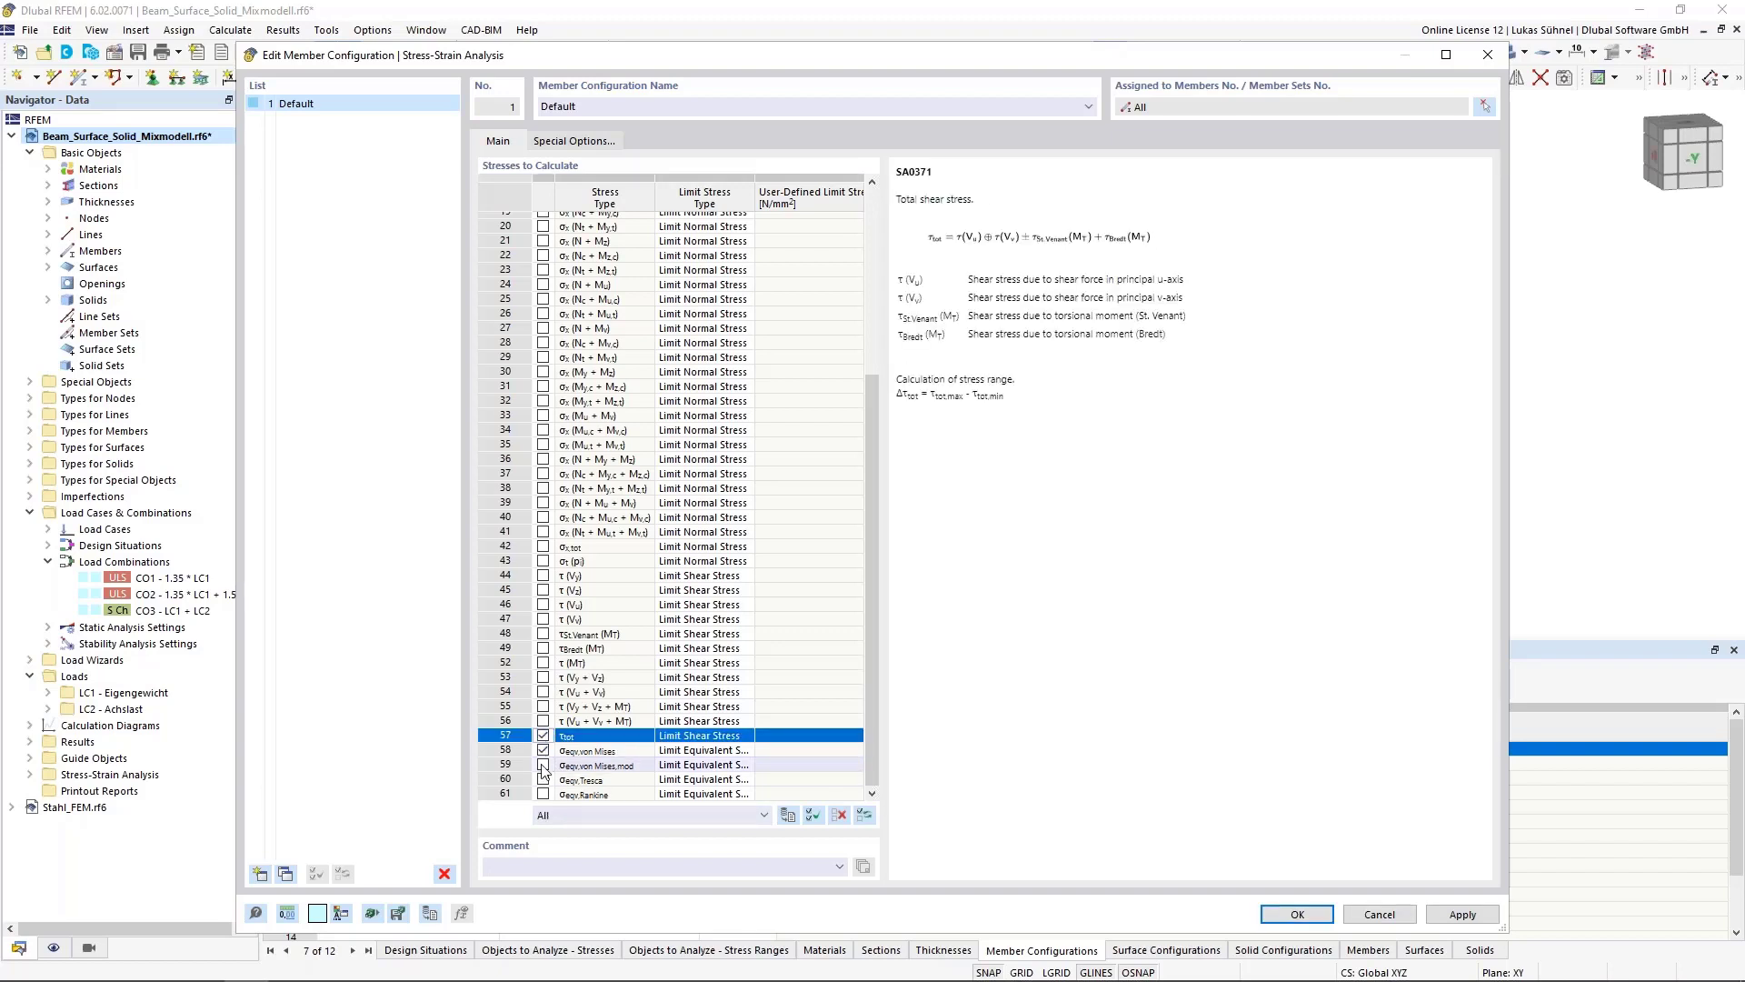
{"action": "left_click", "coordinate": [542, 546]}
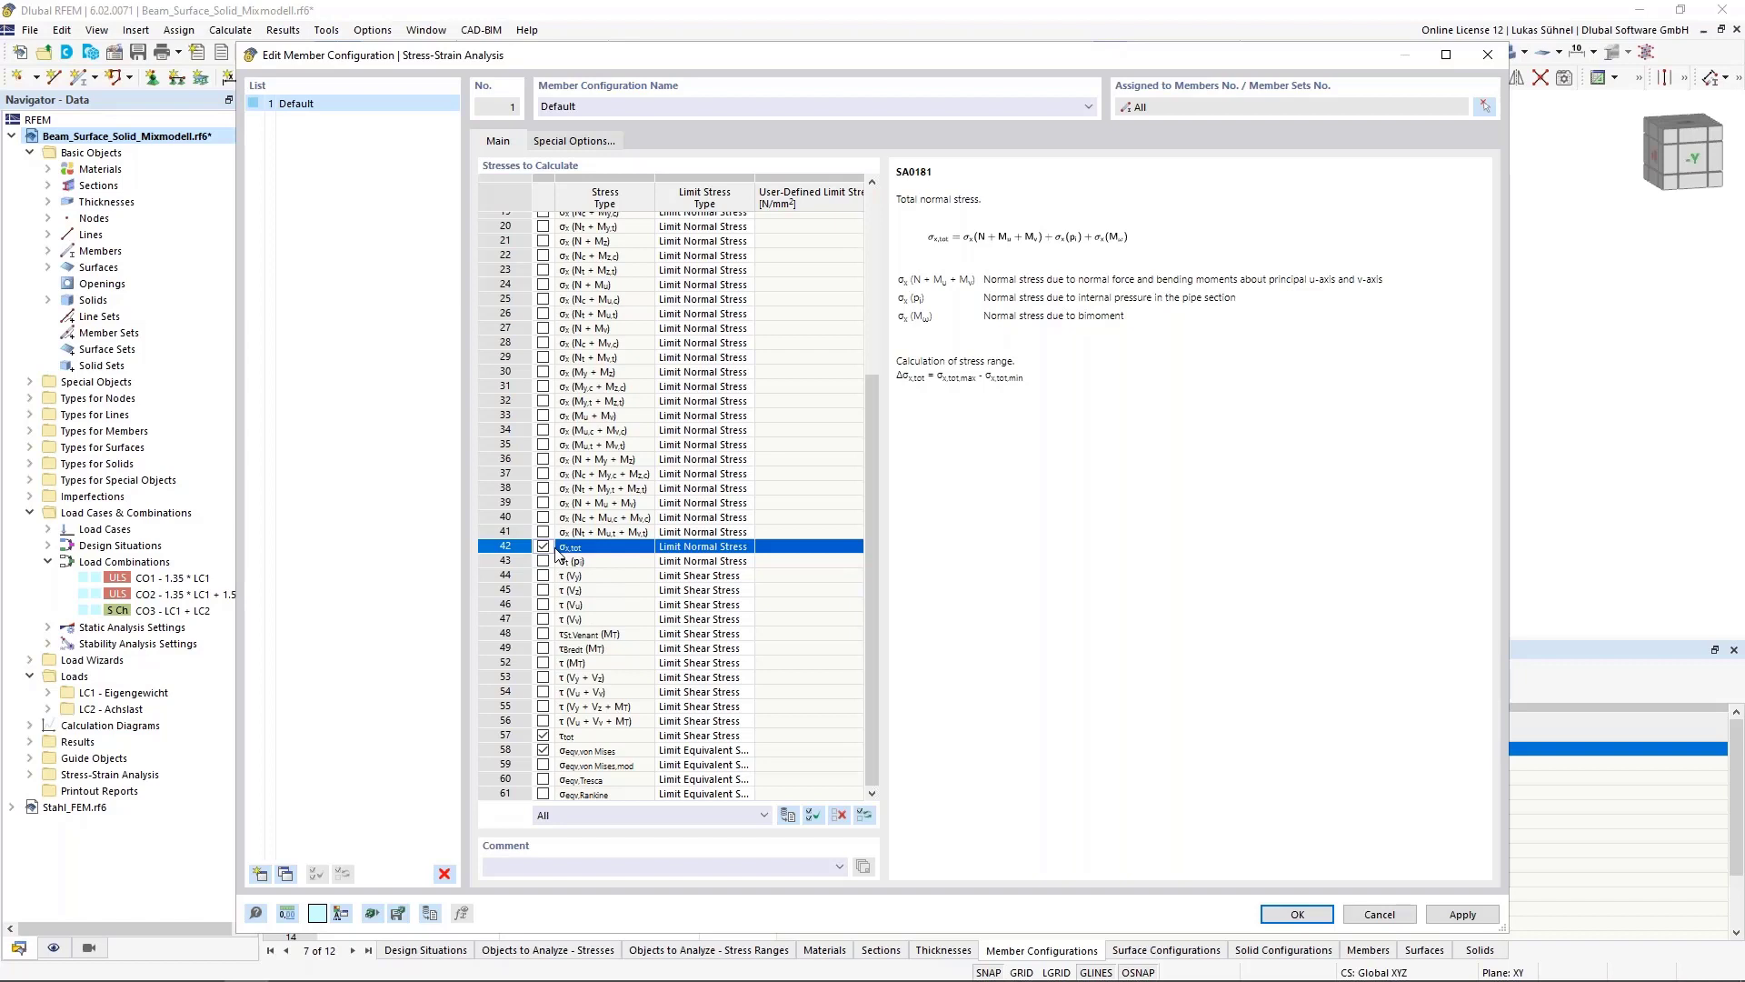
Try setting the σx,tot limit stress type to User in the member configuration
{"action": "left_click", "coordinate": [732, 550]}
{"action": "left_click", "coordinate": [747, 546]}
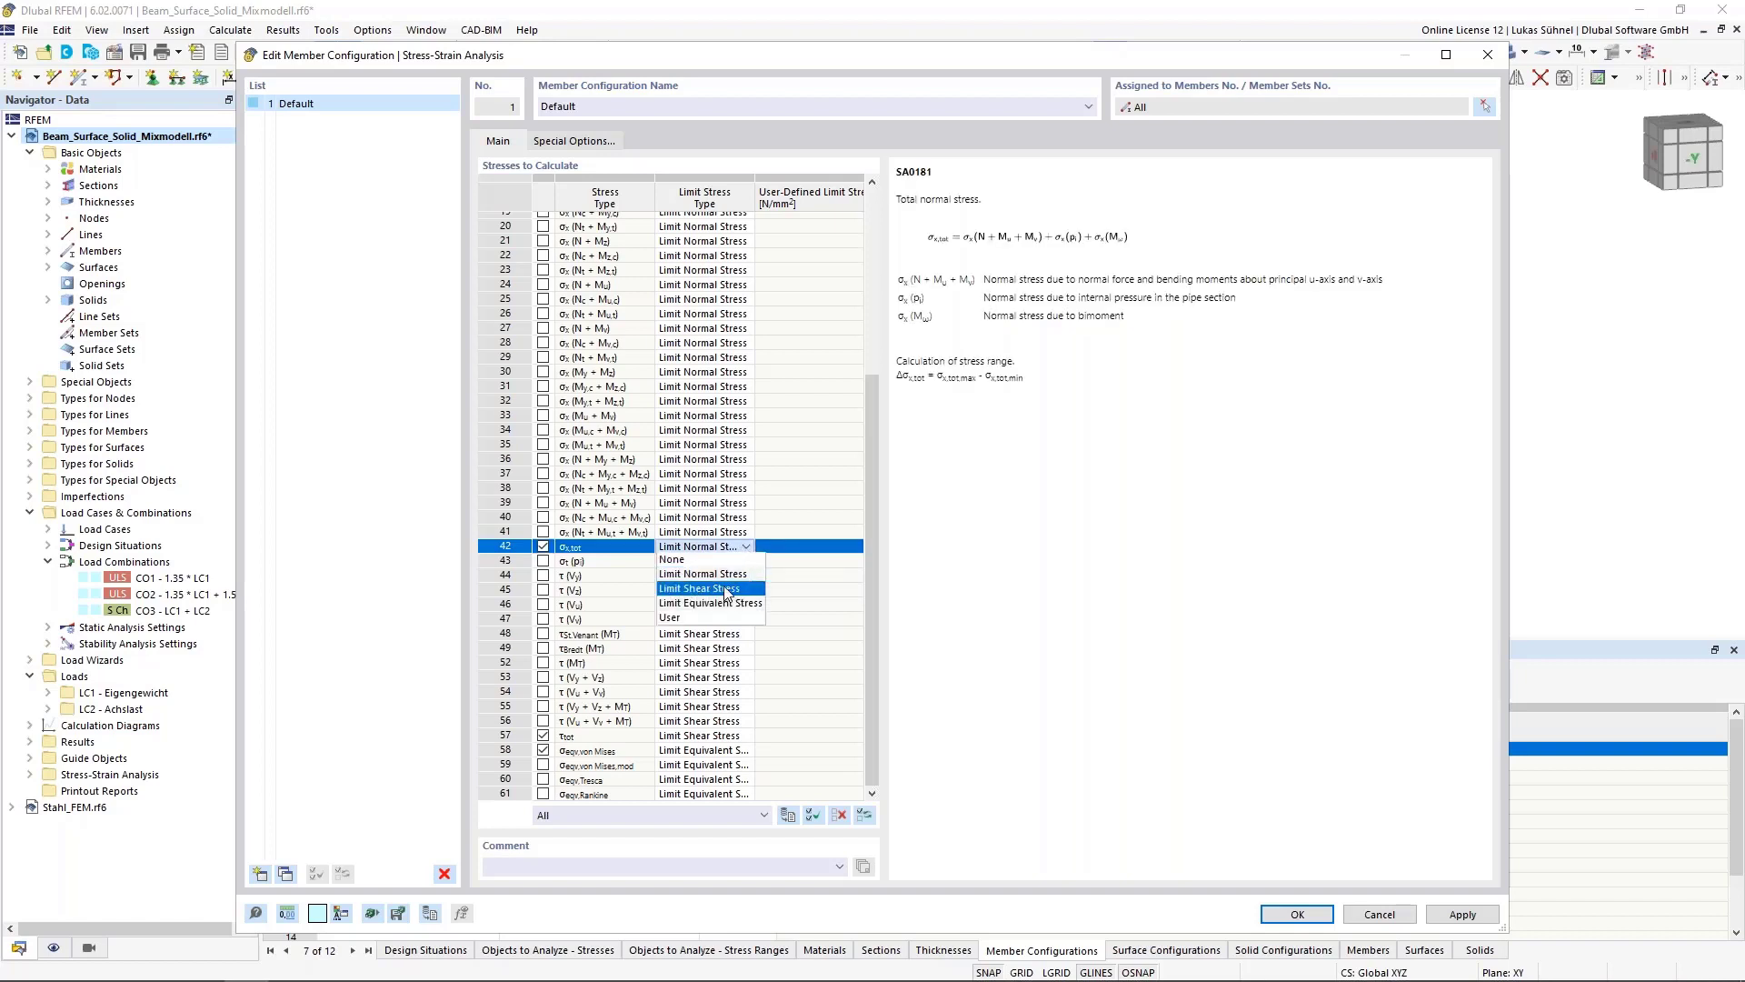
{"action": "left_click", "coordinate": [745, 545]}
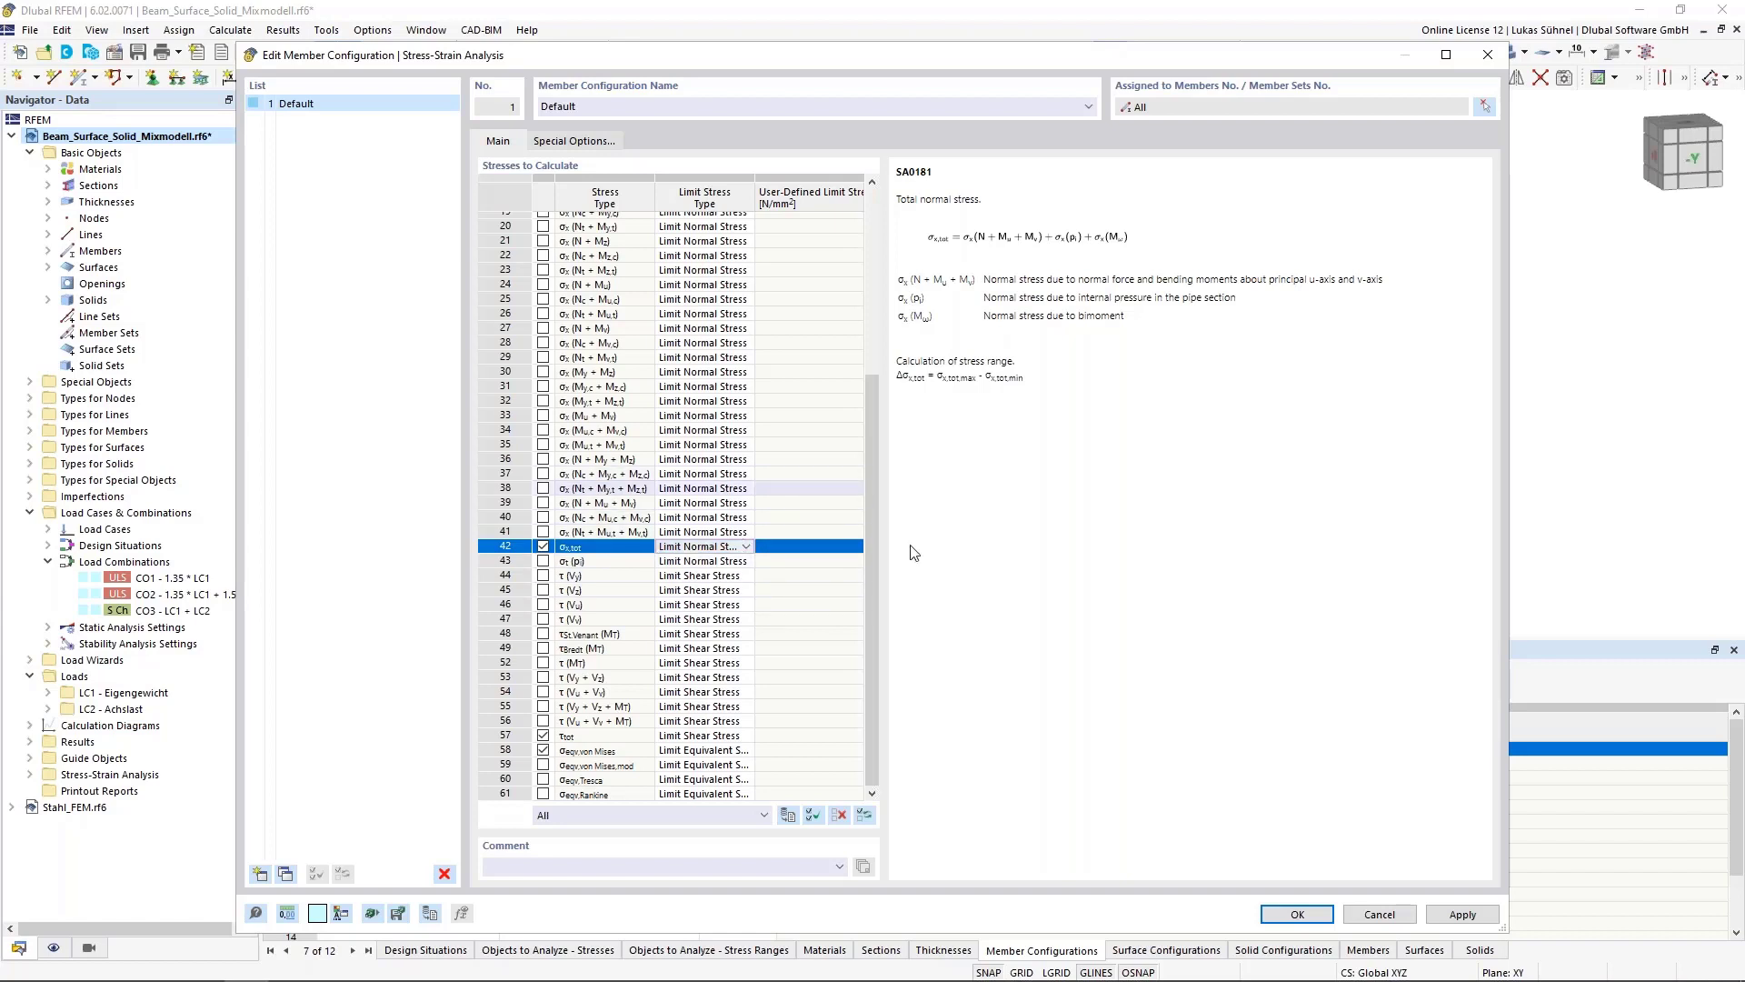
{"action": "left_click", "coordinate": [746, 546]}
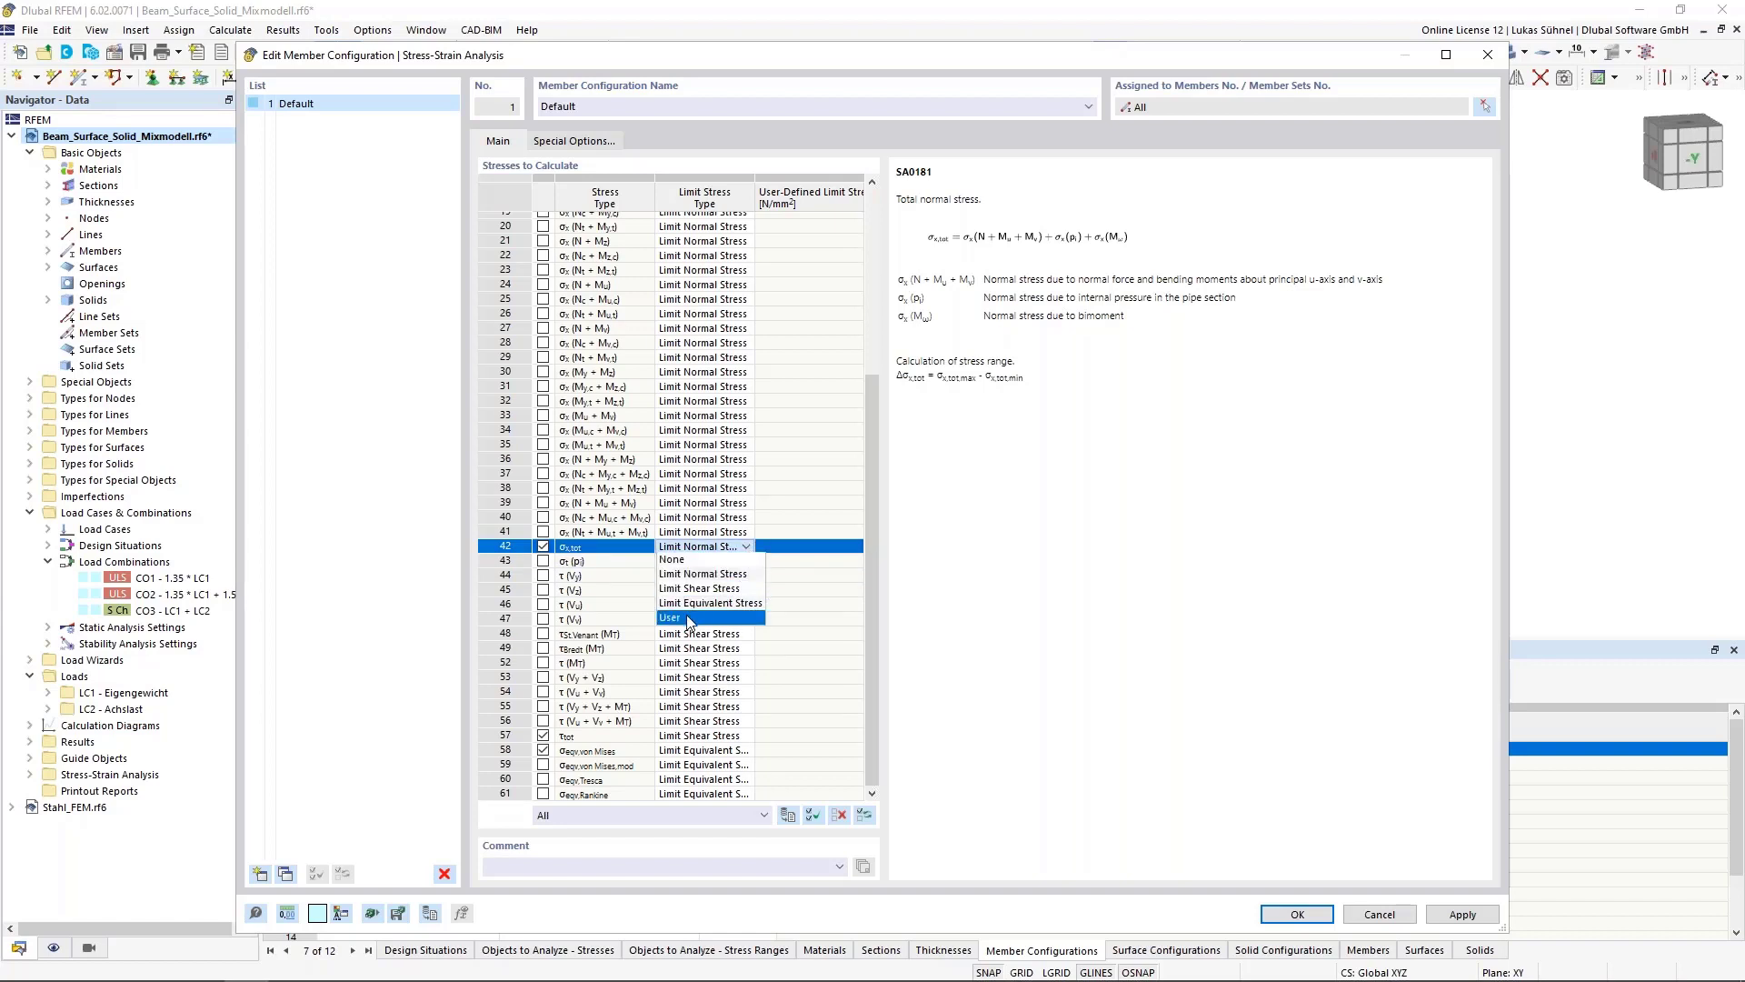
{"action": "left_click", "coordinate": [690, 618]}
{"action": "left_click", "coordinate": [780, 547]}
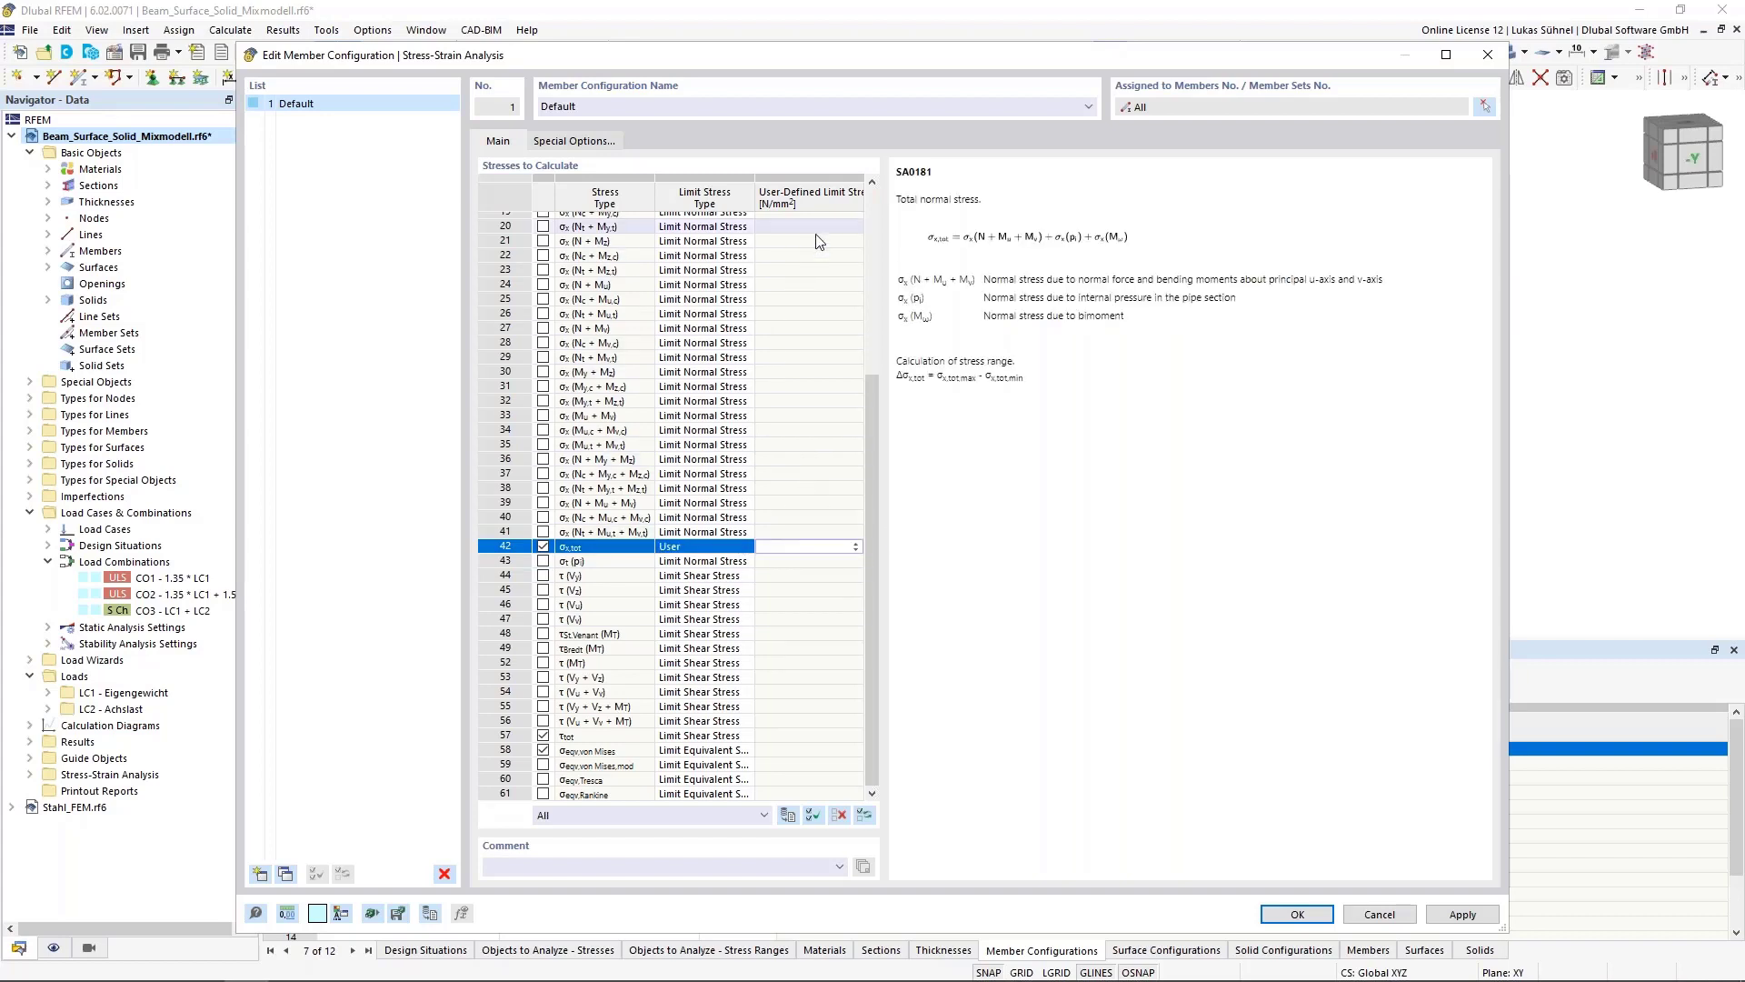
Reset the σx,tot limit stress type to Limit Normal Stress and confirm the member configuration
{"action": "left_click", "coordinate": [704, 546]}
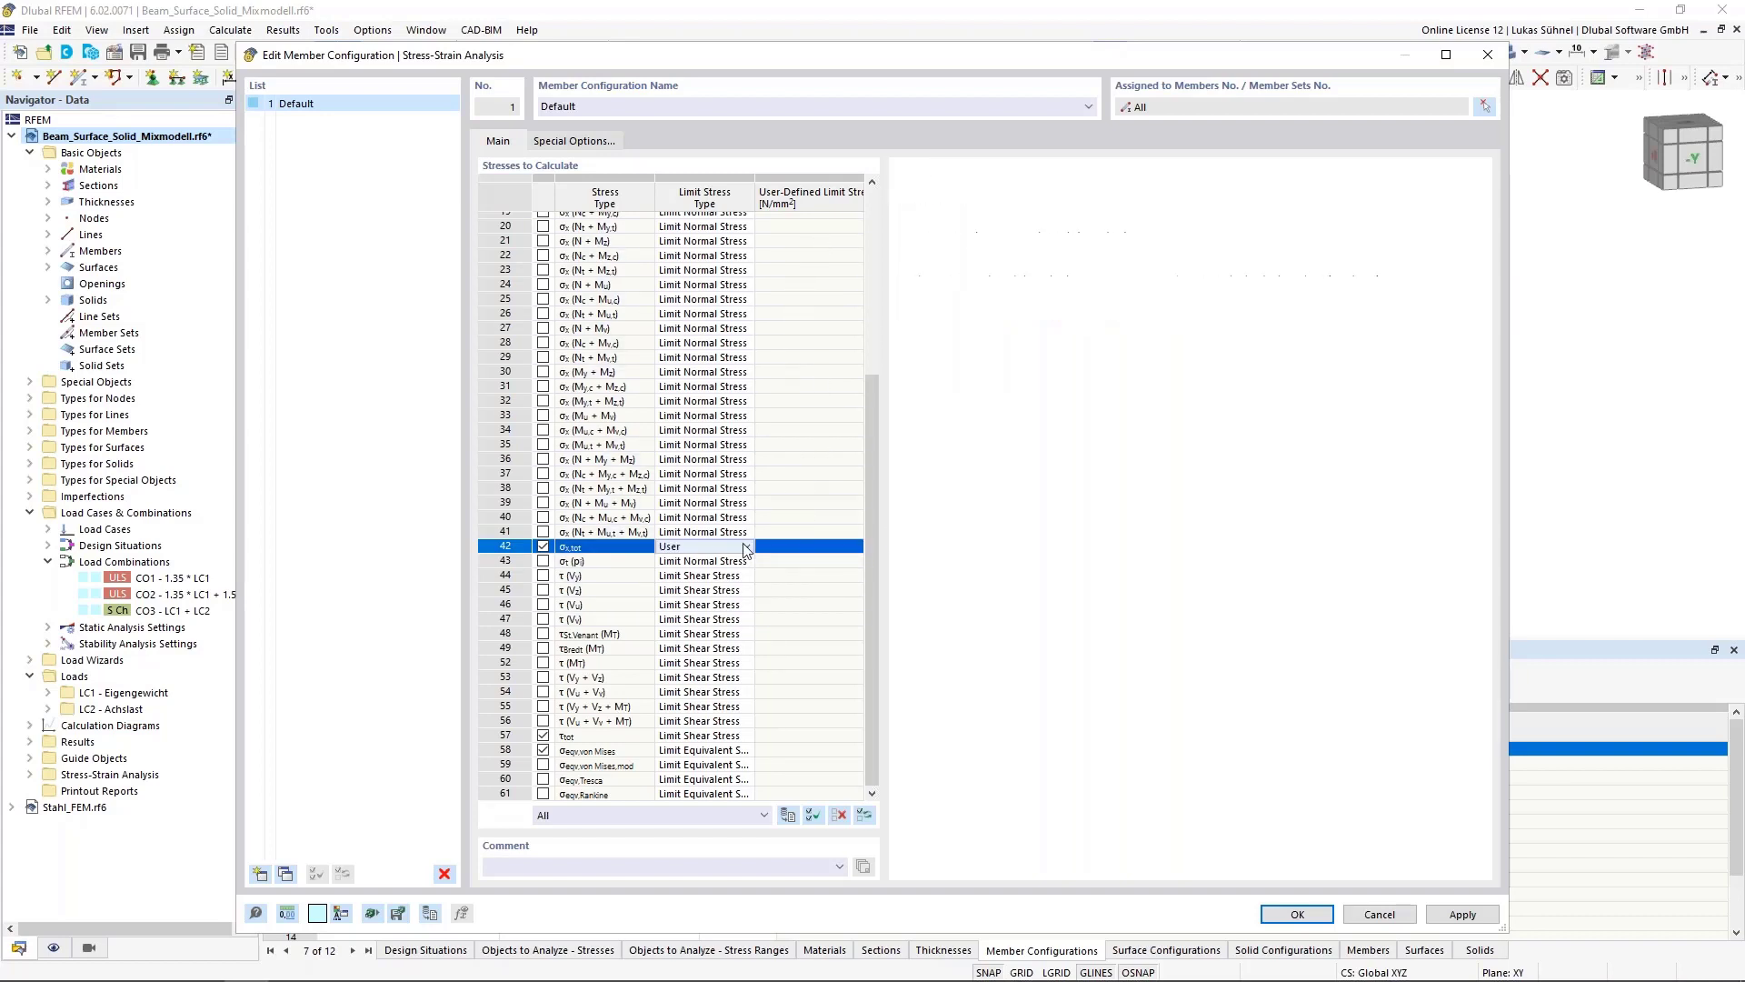
{"action": "left_click", "coordinate": [745, 546]}
{"action": "left_click", "coordinate": [703, 573]}
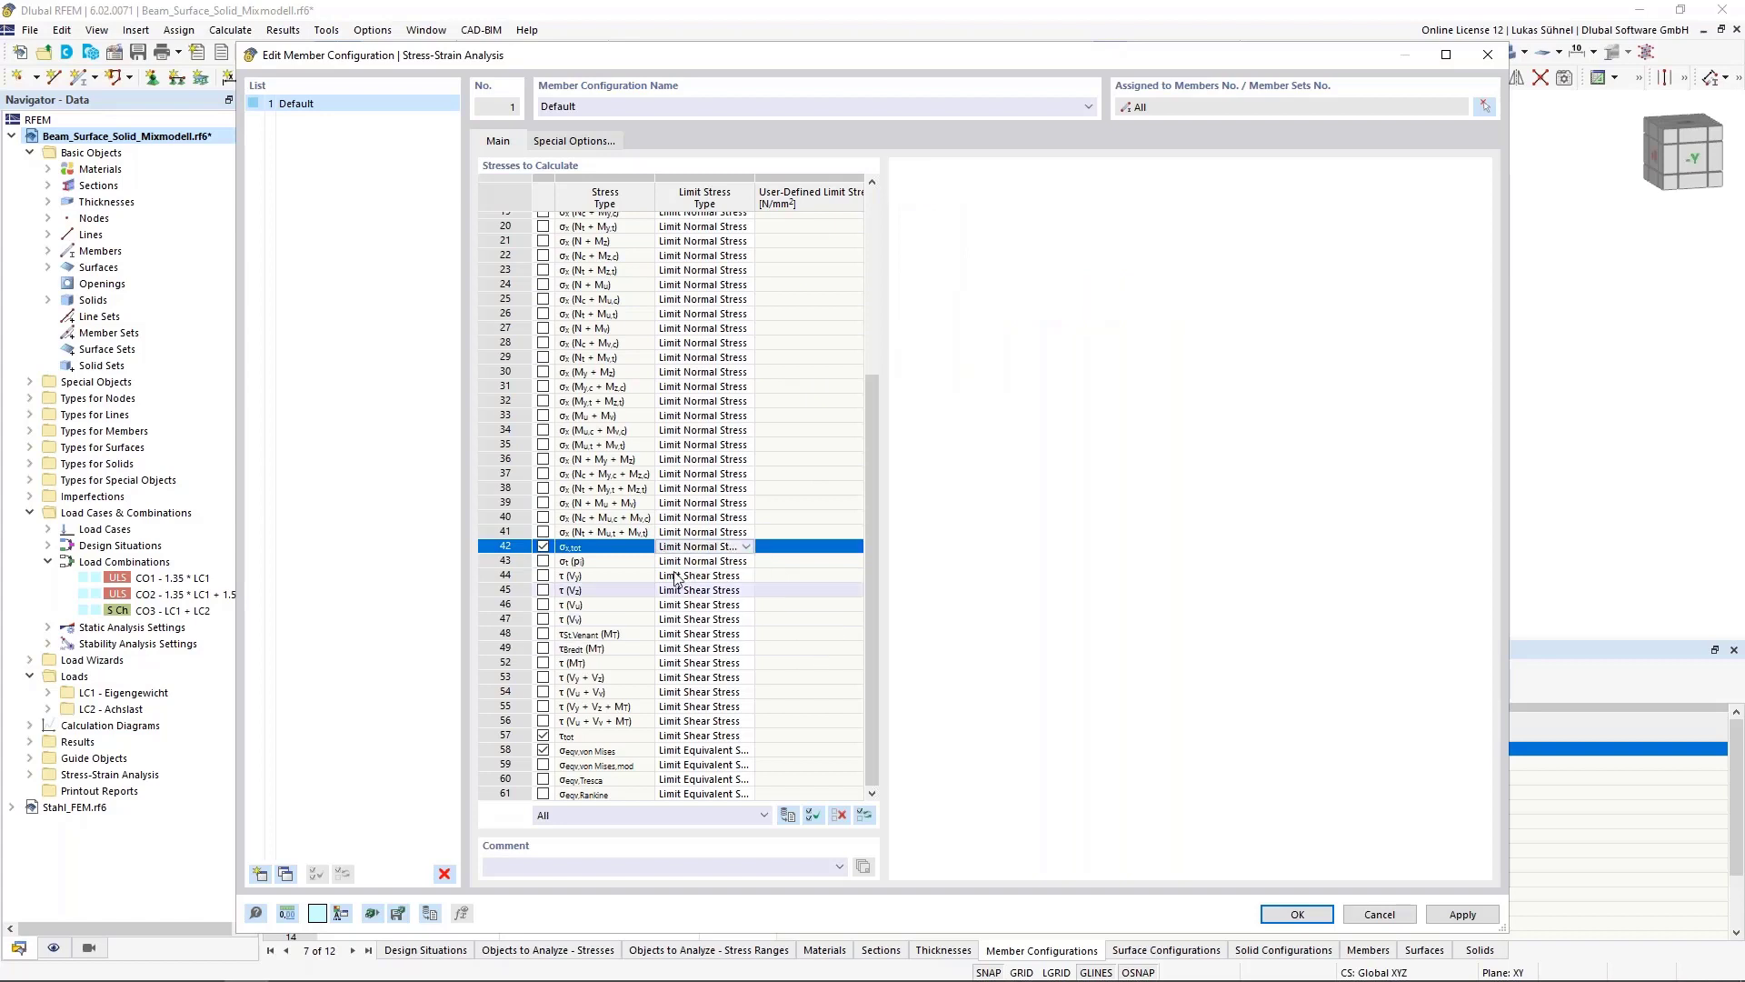
{"action": "left_click", "coordinate": [1299, 915]}
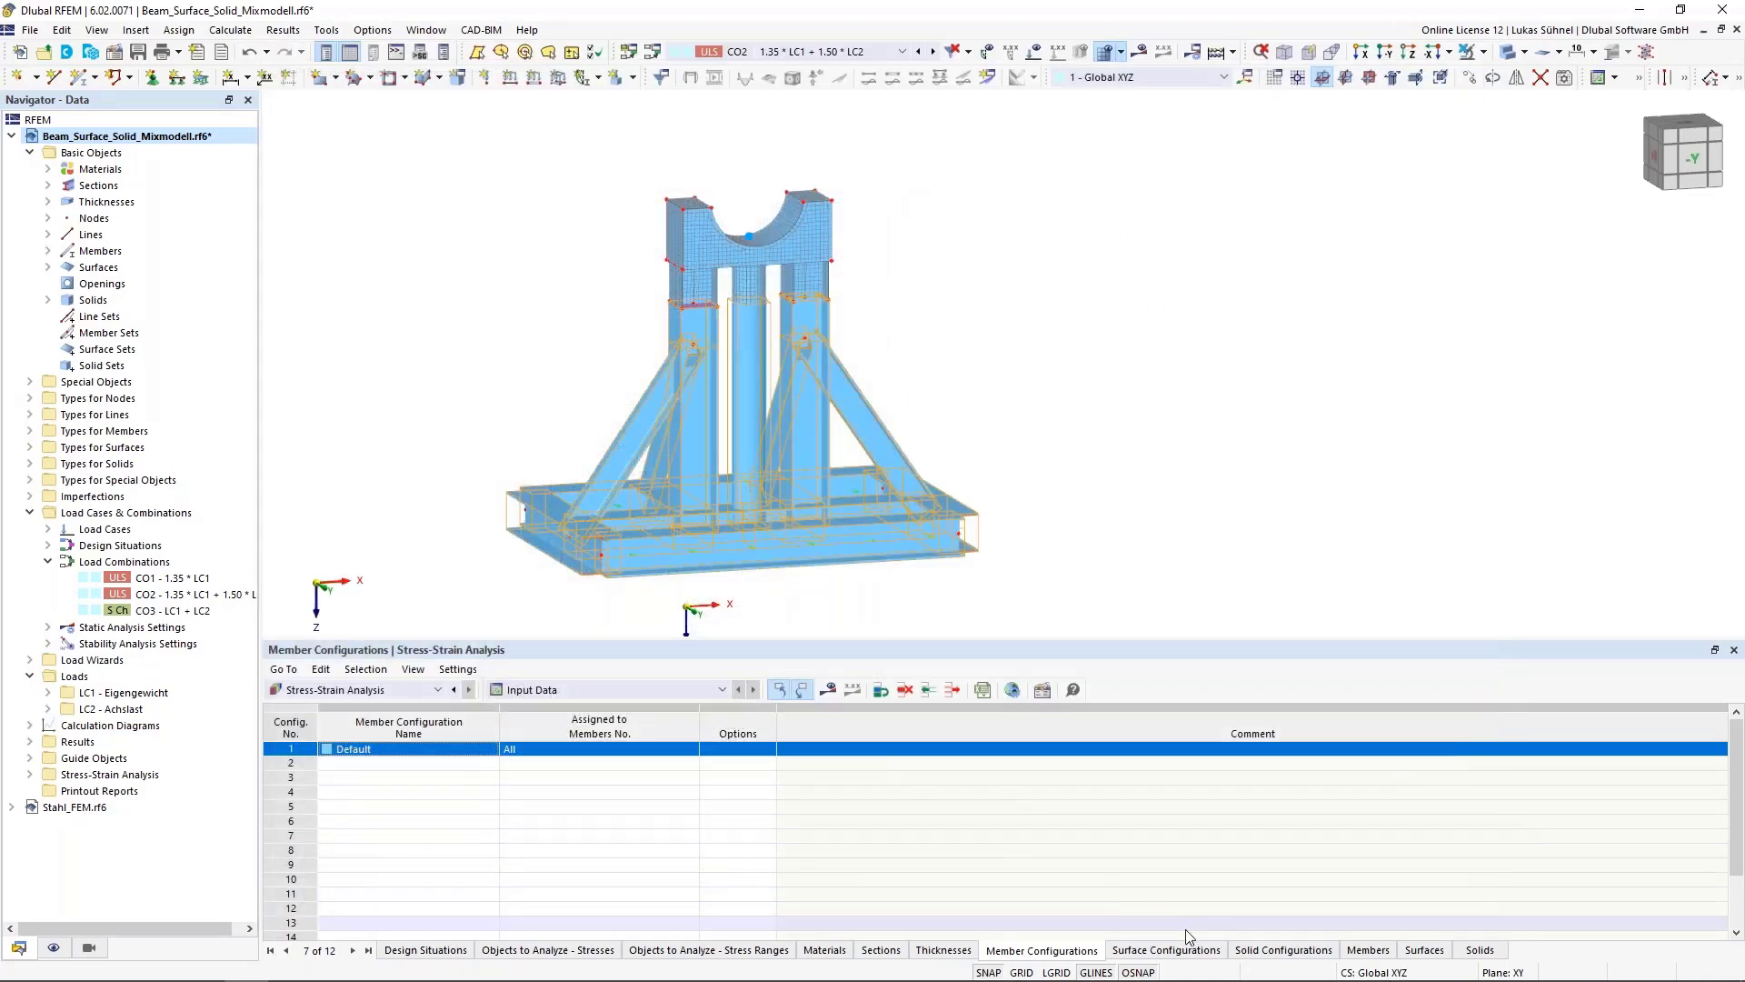
Enable σeqv,max,von Mises and τmax in the default surface configuration and confirm
{"action": "left_click", "coordinate": [1175, 950]}
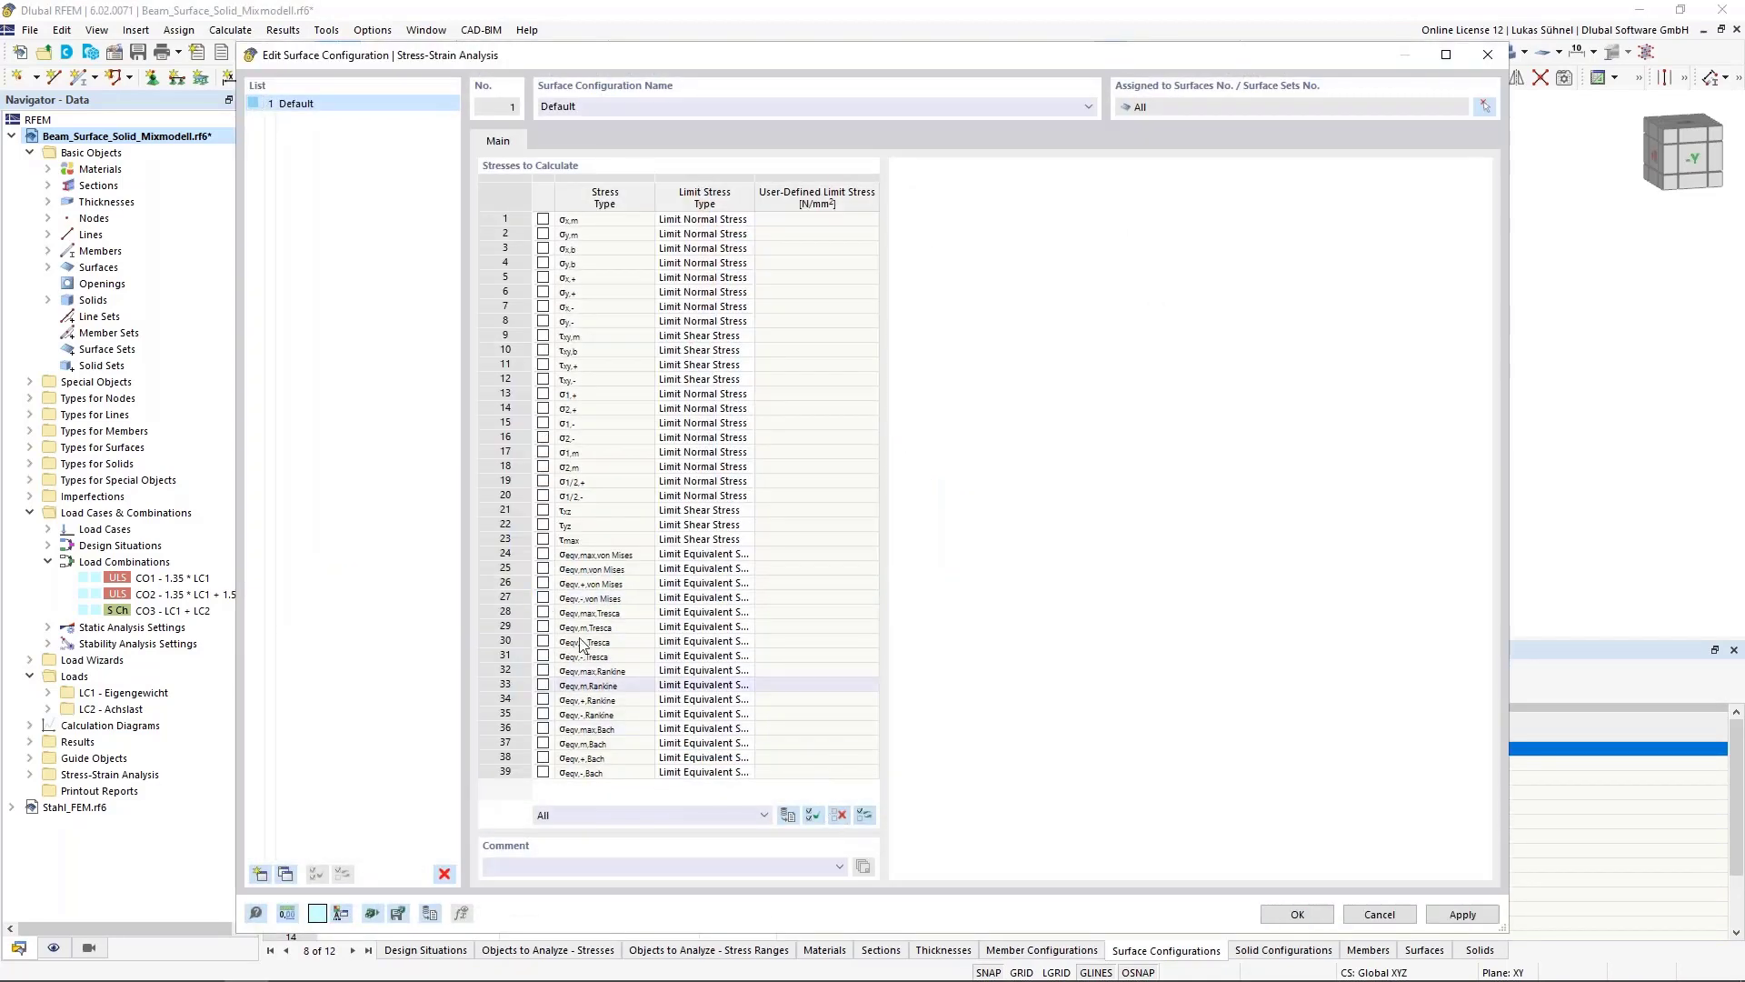
{"action": "left_click", "coordinate": [543, 554]}
{"action": "left_click", "coordinate": [542, 539]}
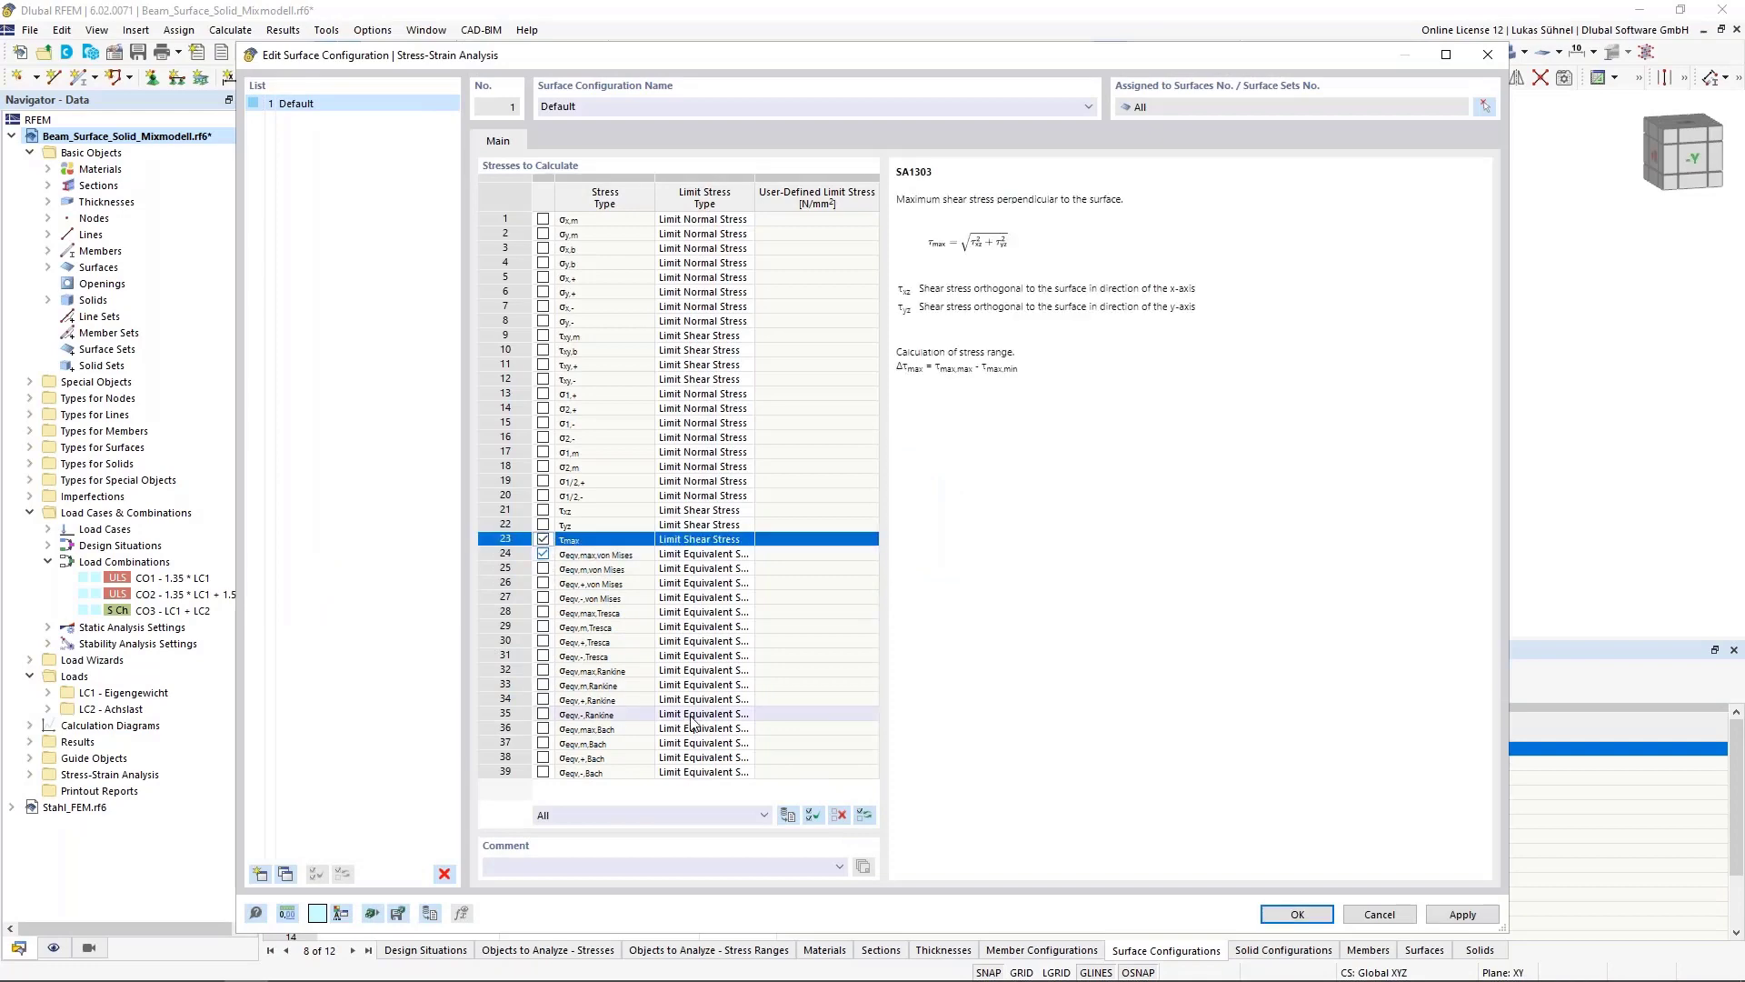
{"action": "left_click", "coordinate": [1295, 915]}
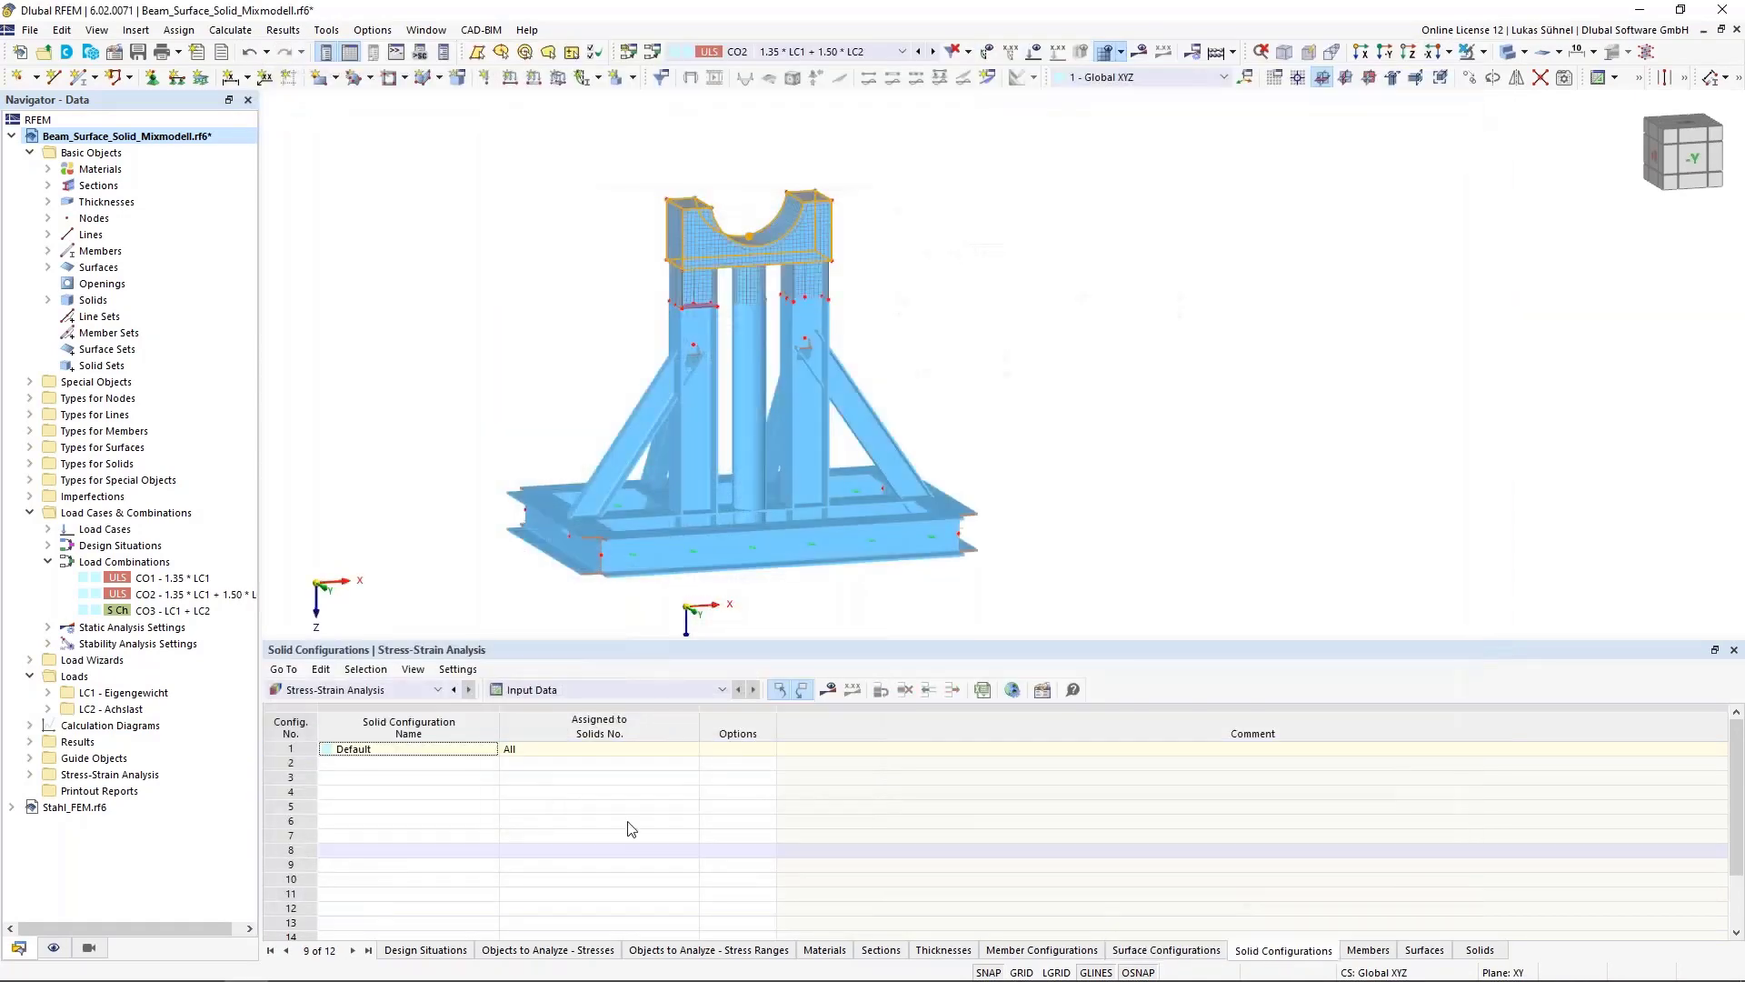
In the default solid configuration, deselect all stresses and keep only σeqv,von Mises
{"action": "double_click", "coordinate": [281, 749]}
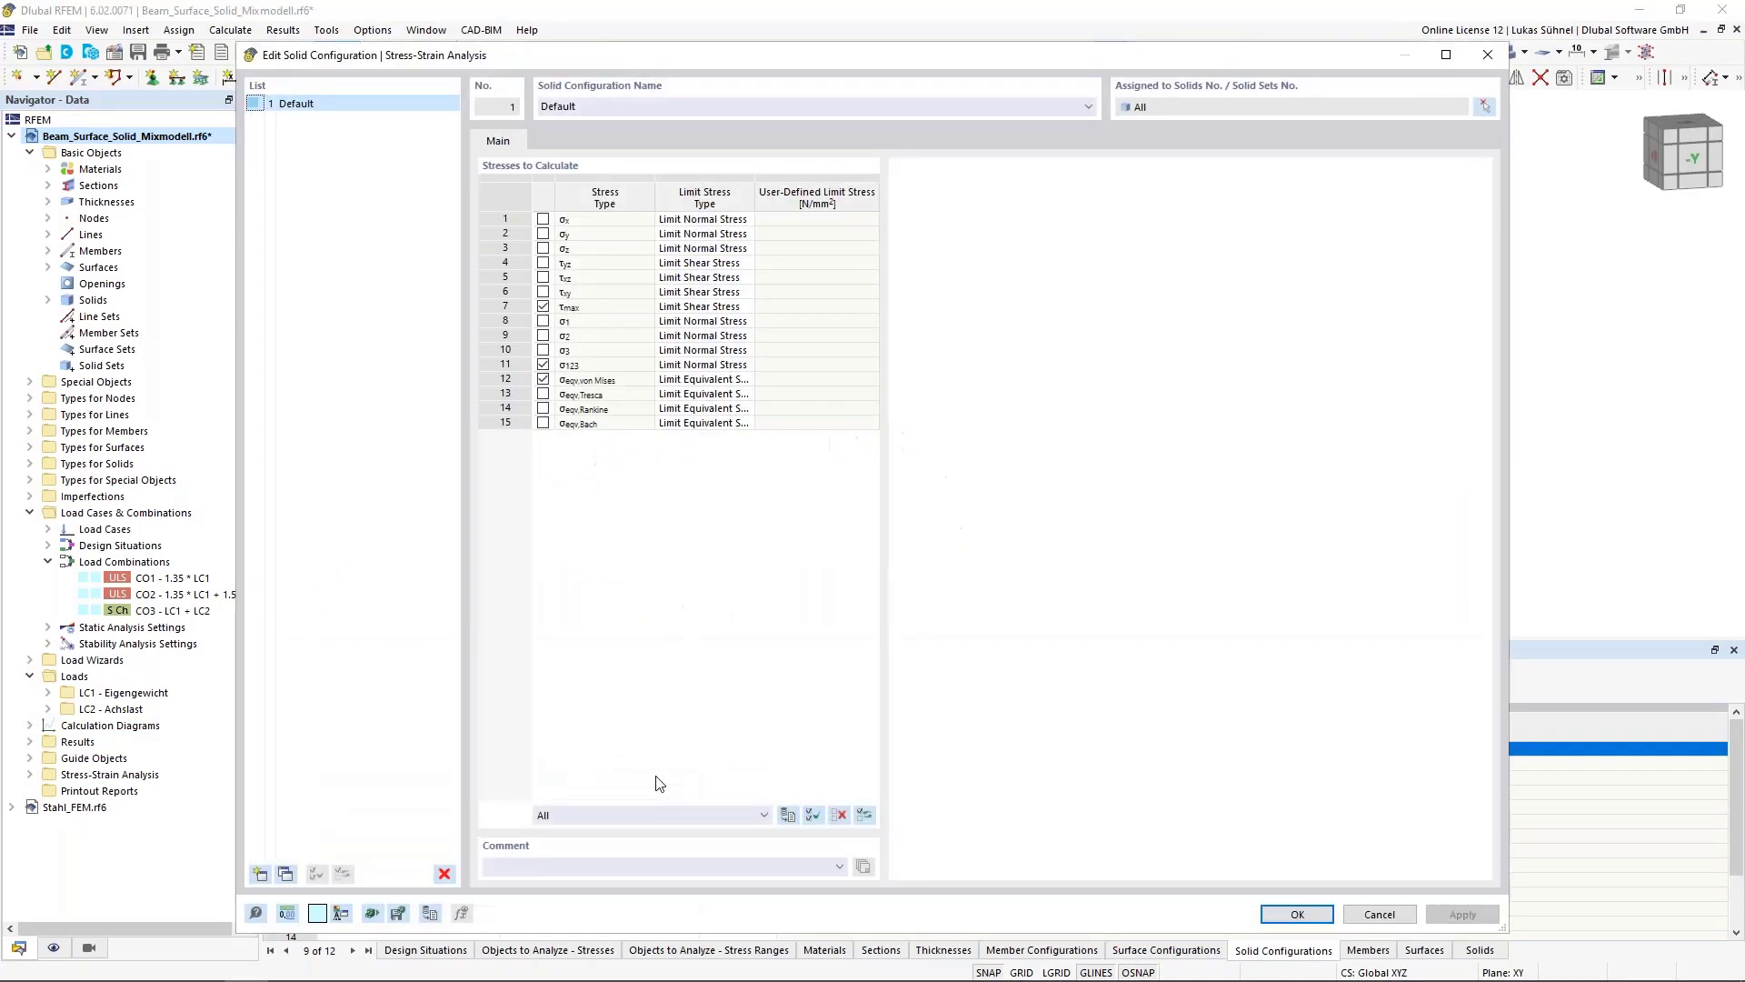
{"action": "left_click", "coordinate": [838, 815]}
{"action": "left_click", "coordinate": [543, 379]}
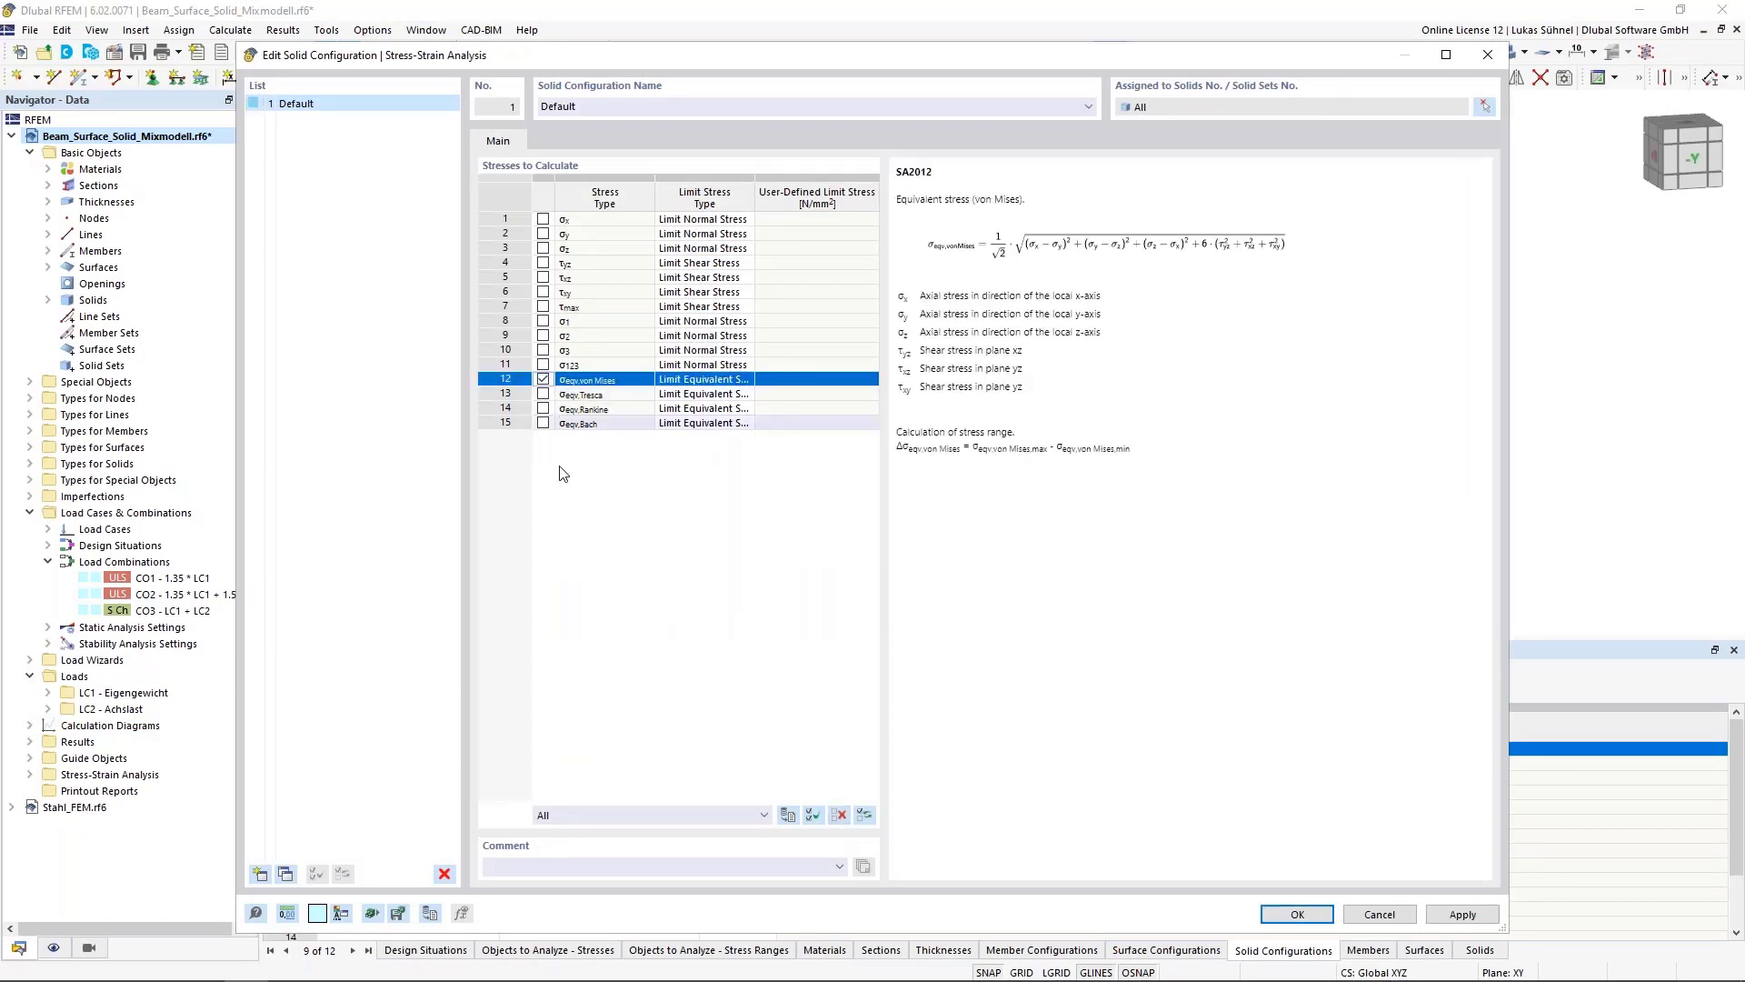
Set the von Mises limit stress type to User with a 235 N/mm² limit and confirm
{"action": "left_click", "coordinate": [704, 379]}
{"action": "left_click", "coordinate": [745, 379]}
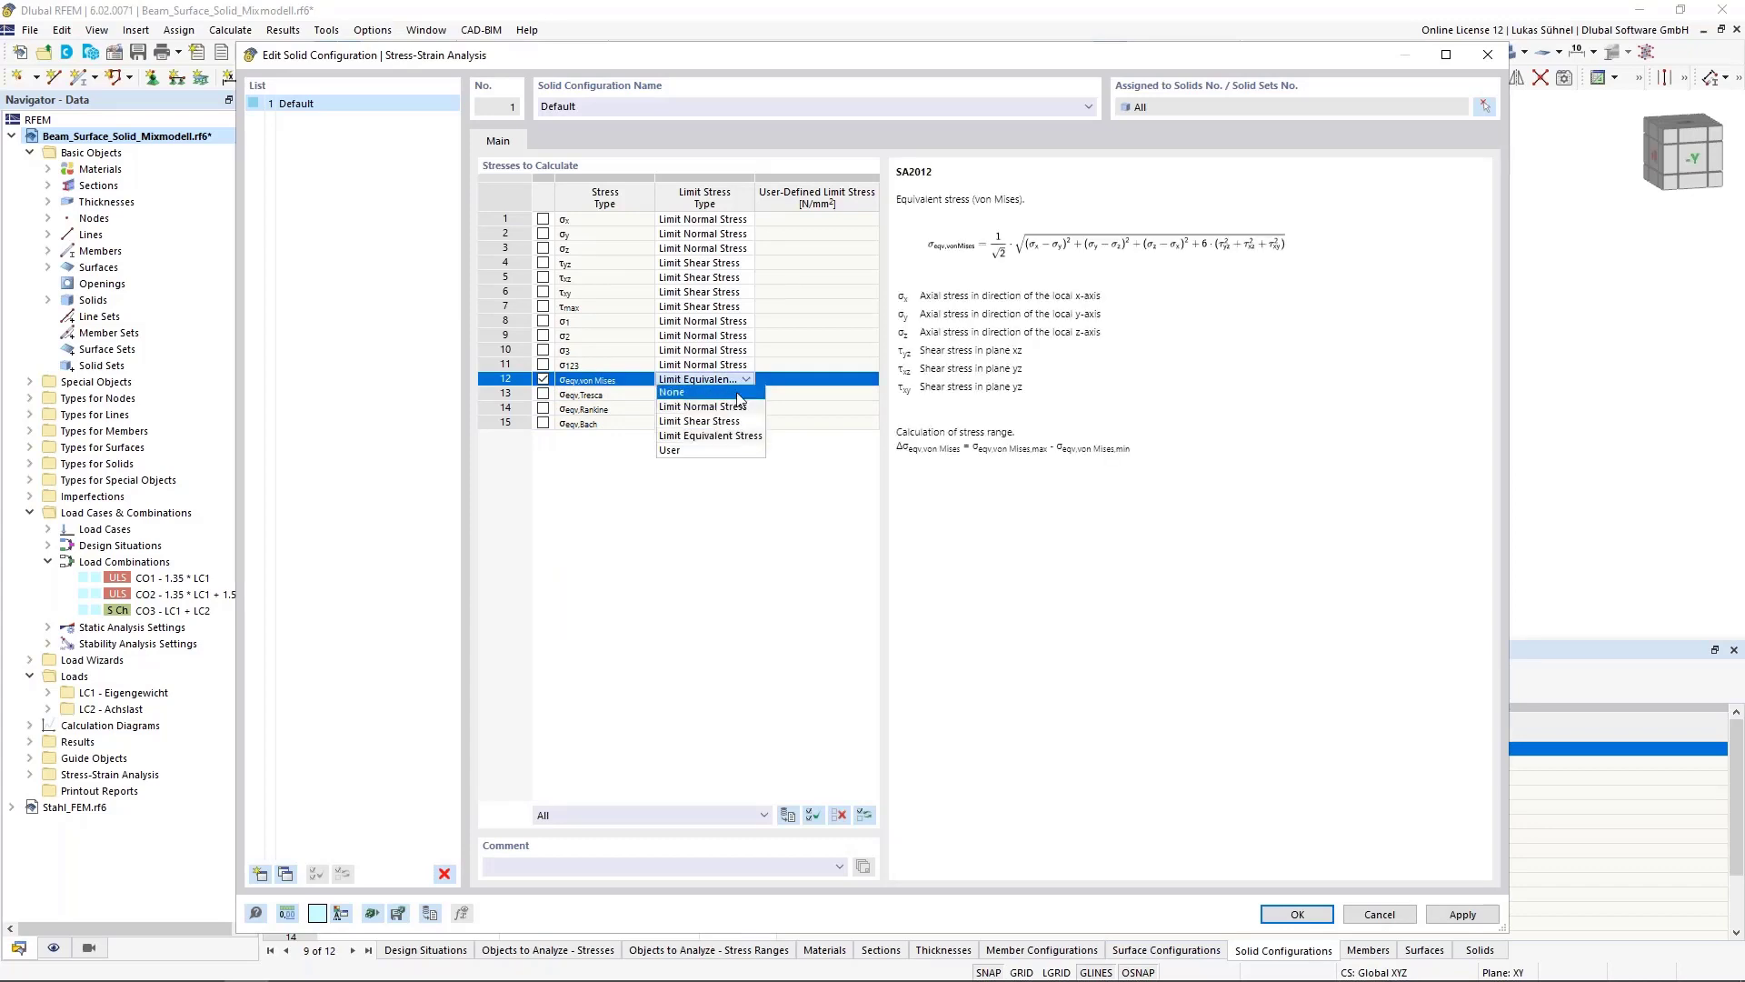
{"action": "left_click", "coordinate": [671, 450]}
{"action": "left_click", "coordinate": [789, 380]}
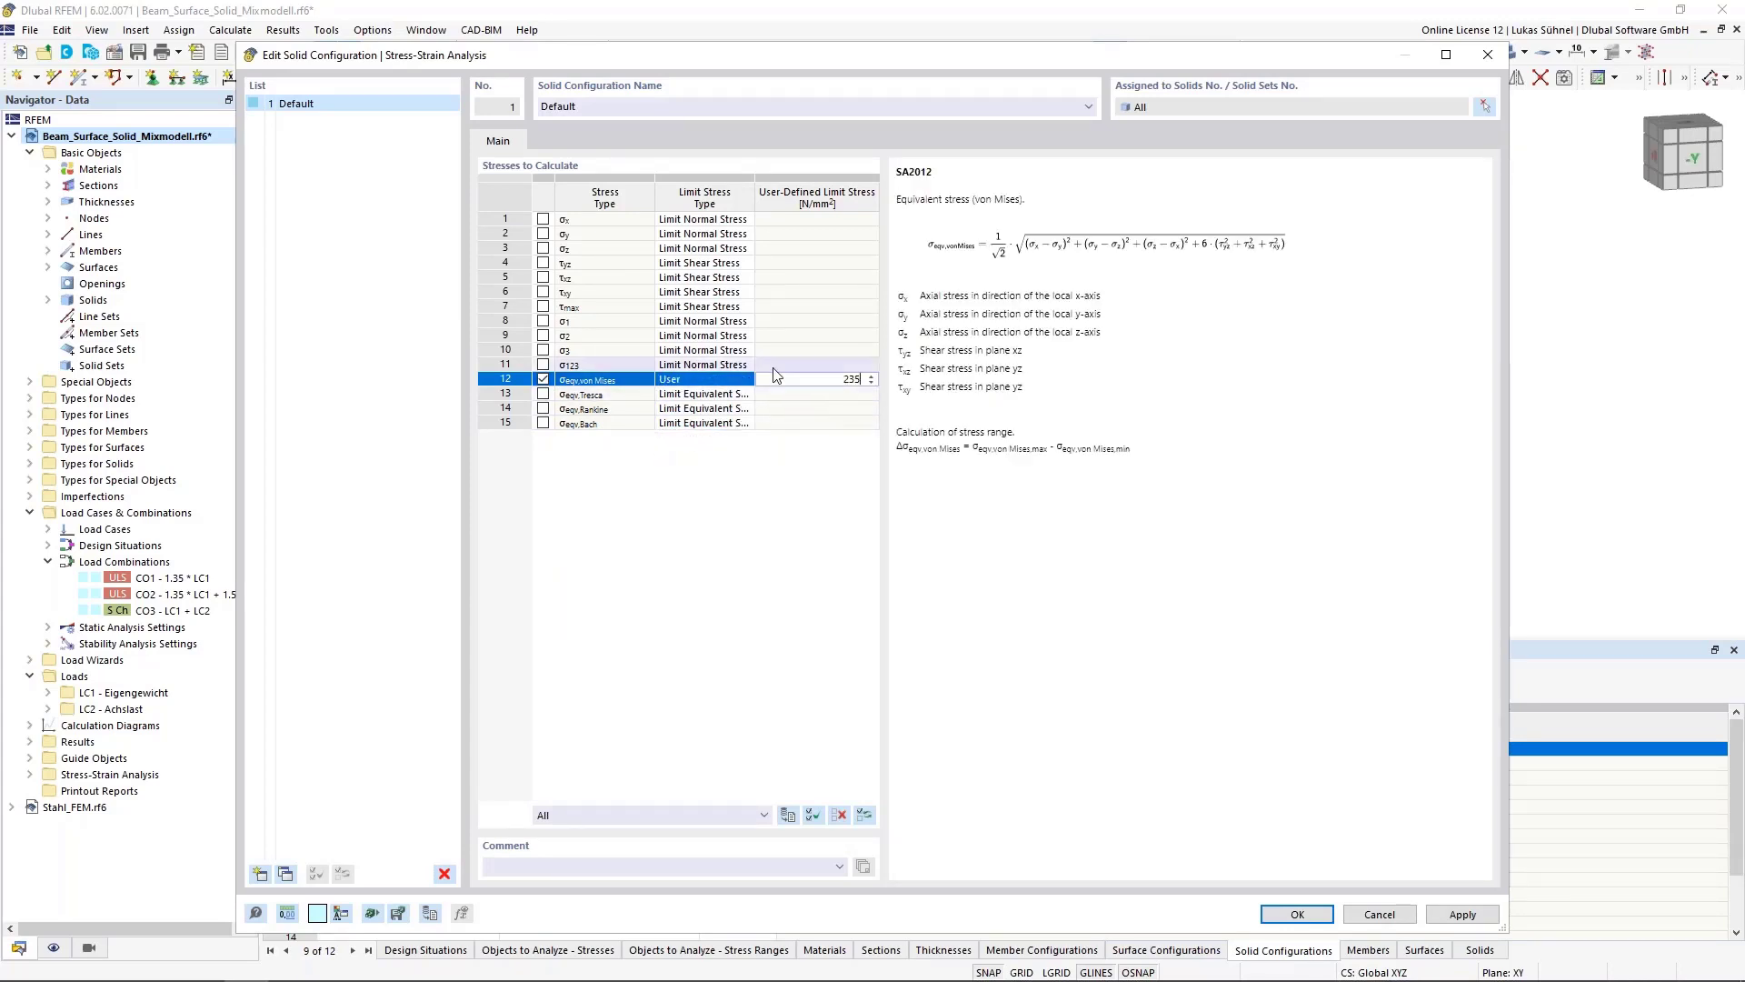
{"action": "left_click", "coordinate": [775, 366]}
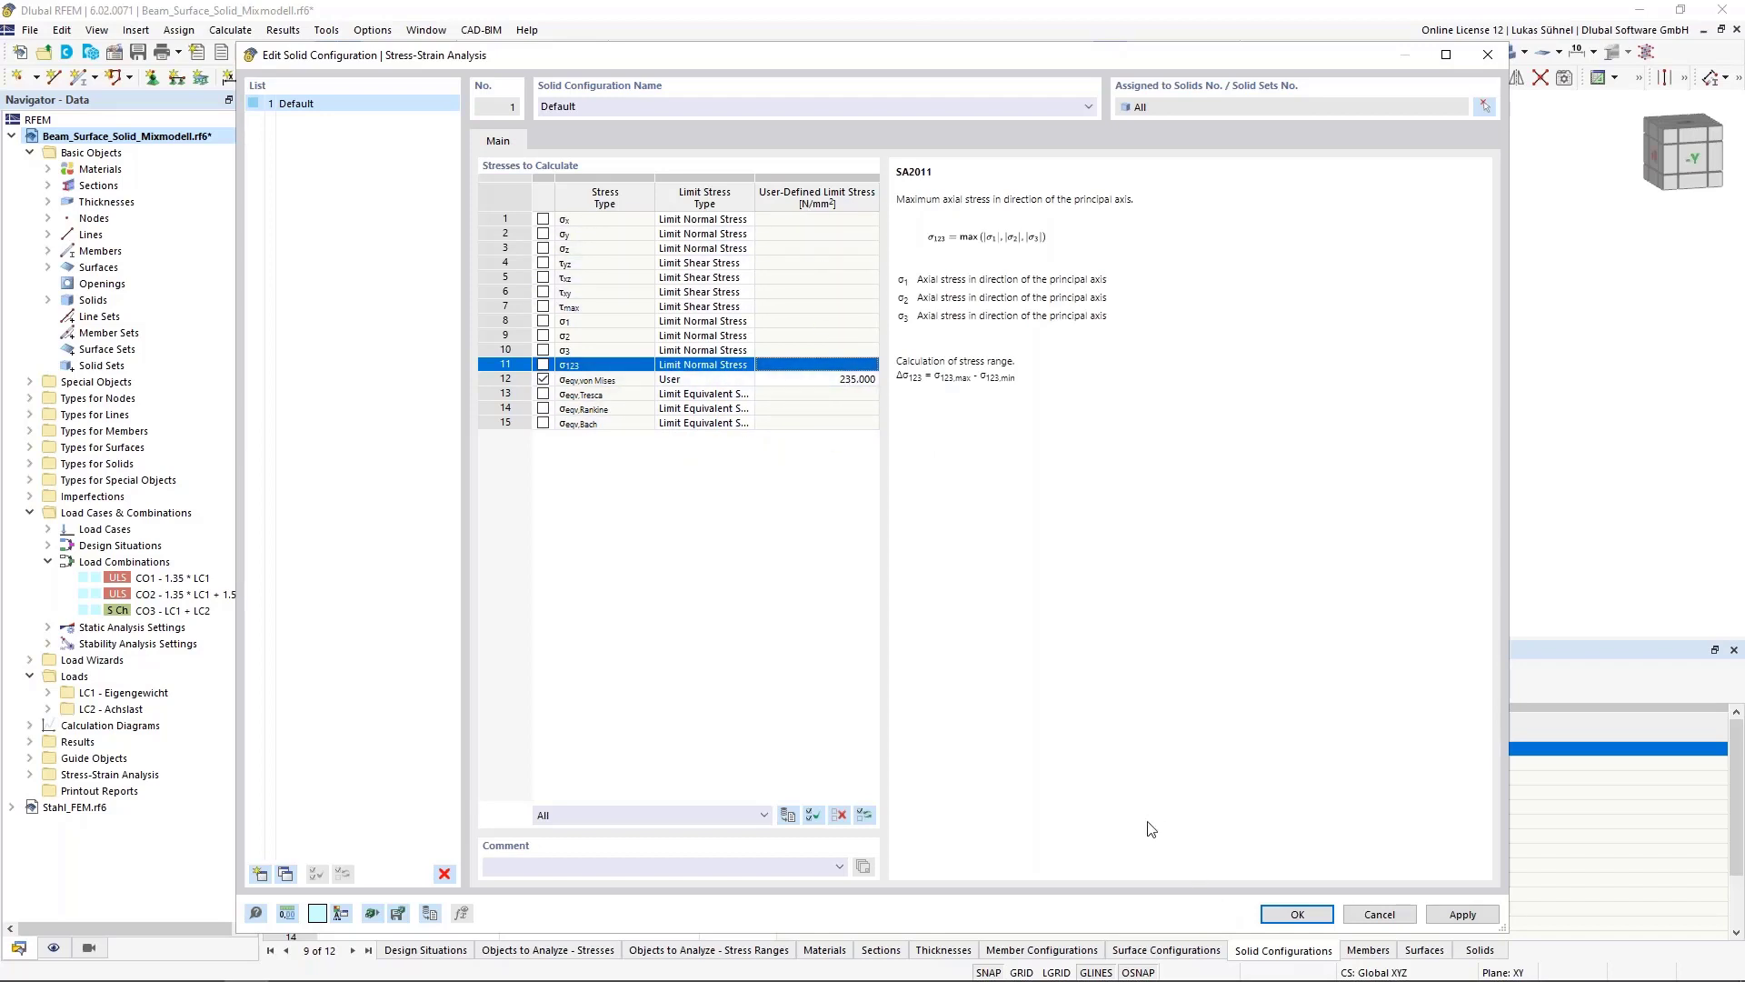
{"action": "left_click", "coordinate": [1300, 913]}
Inspect the stress-strain configuration assigned to a member in the Members table and its edit dialog without changing it
{"action": "left_click", "coordinate": [1364, 952]}
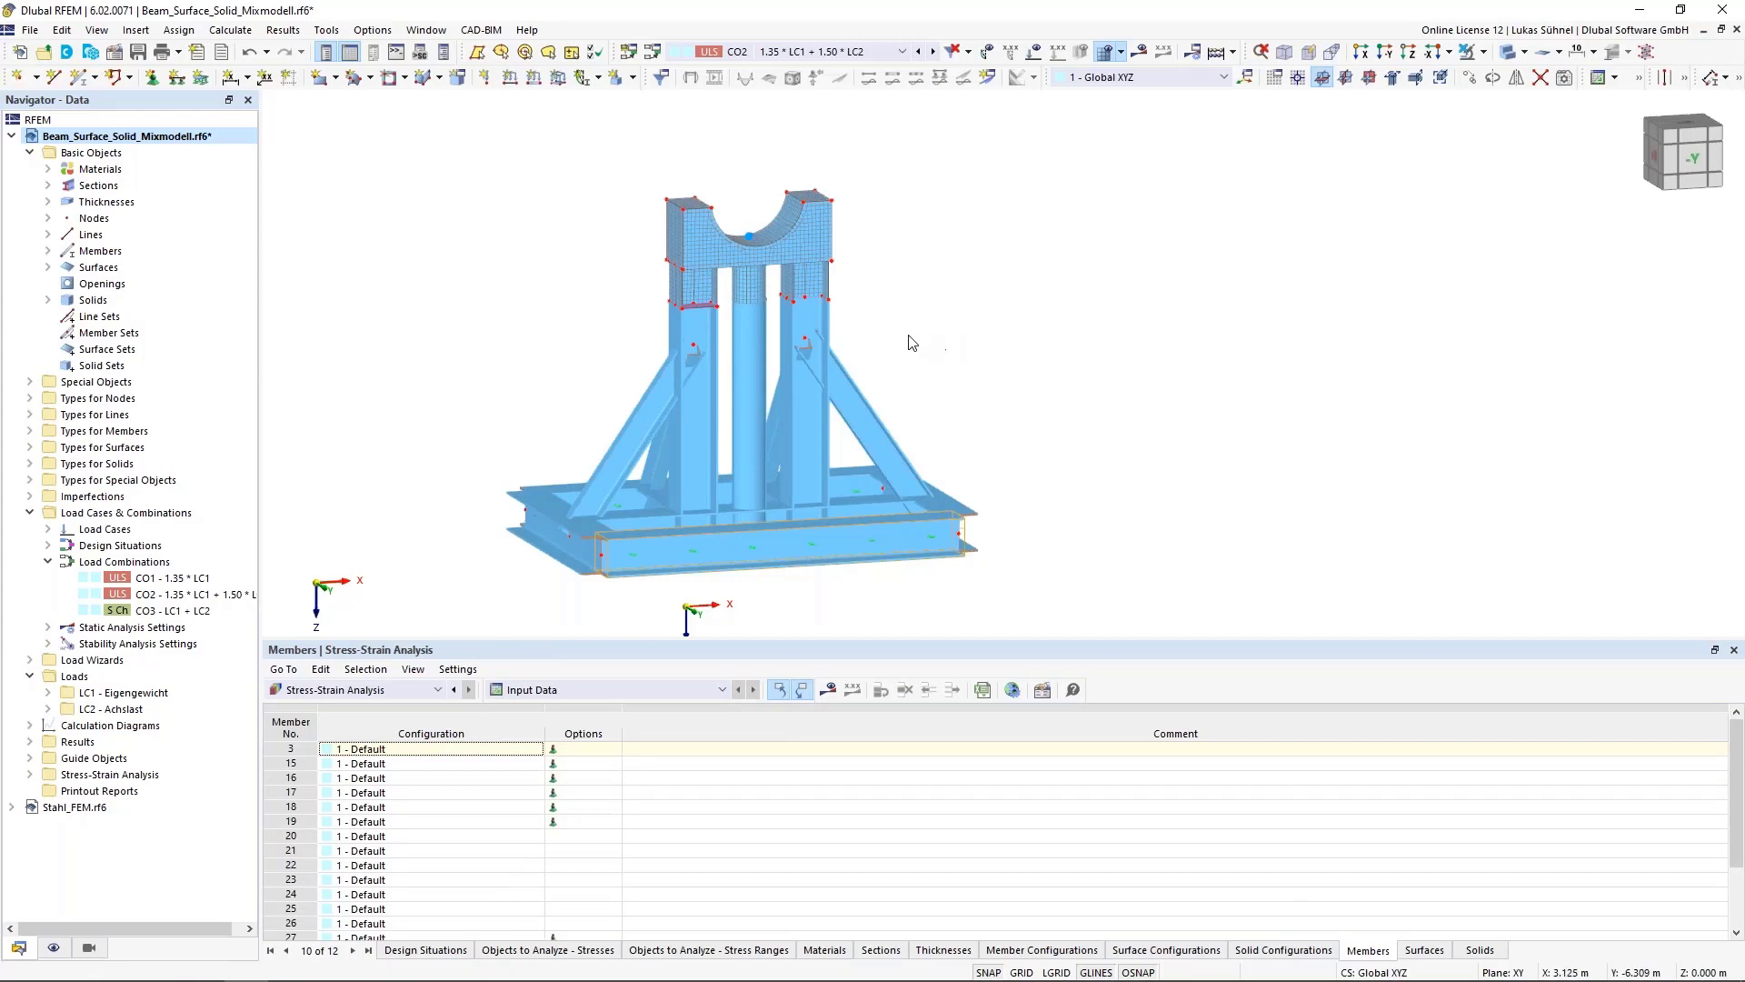
{"action": "double_click", "coordinate": [868, 421]}
{"action": "left_click", "coordinate": [578, 210]}
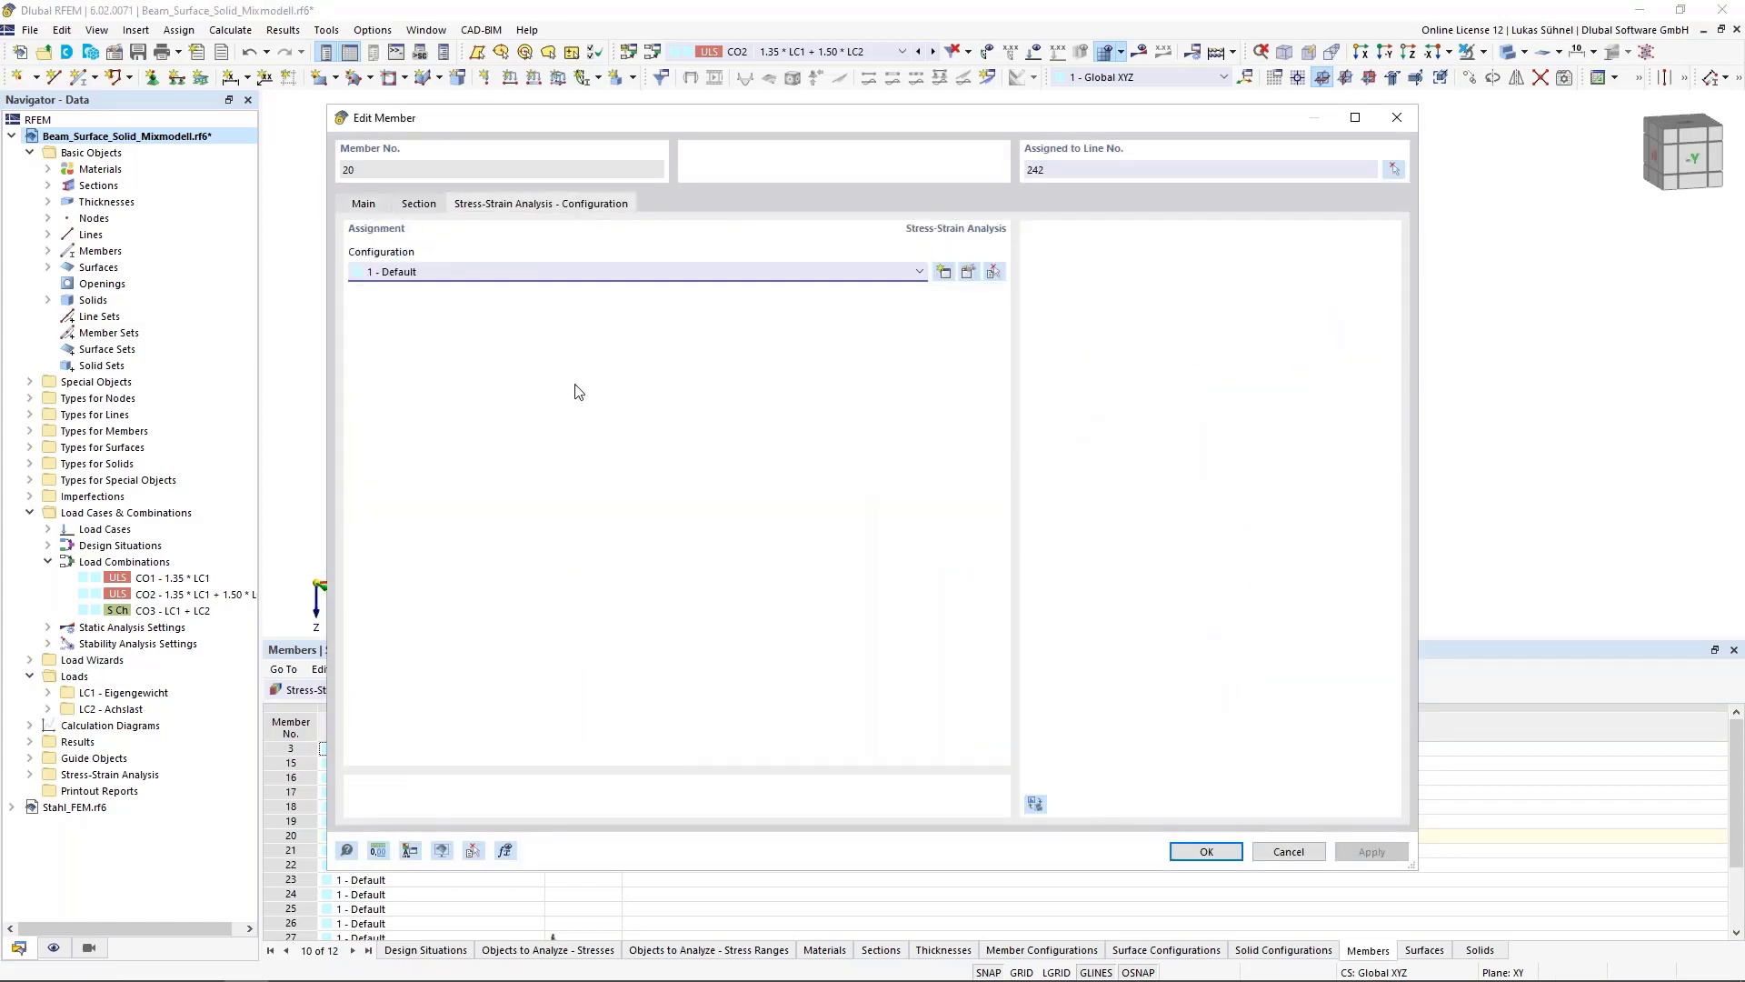
{"action": "left_click", "coordinate": [524, 273]}
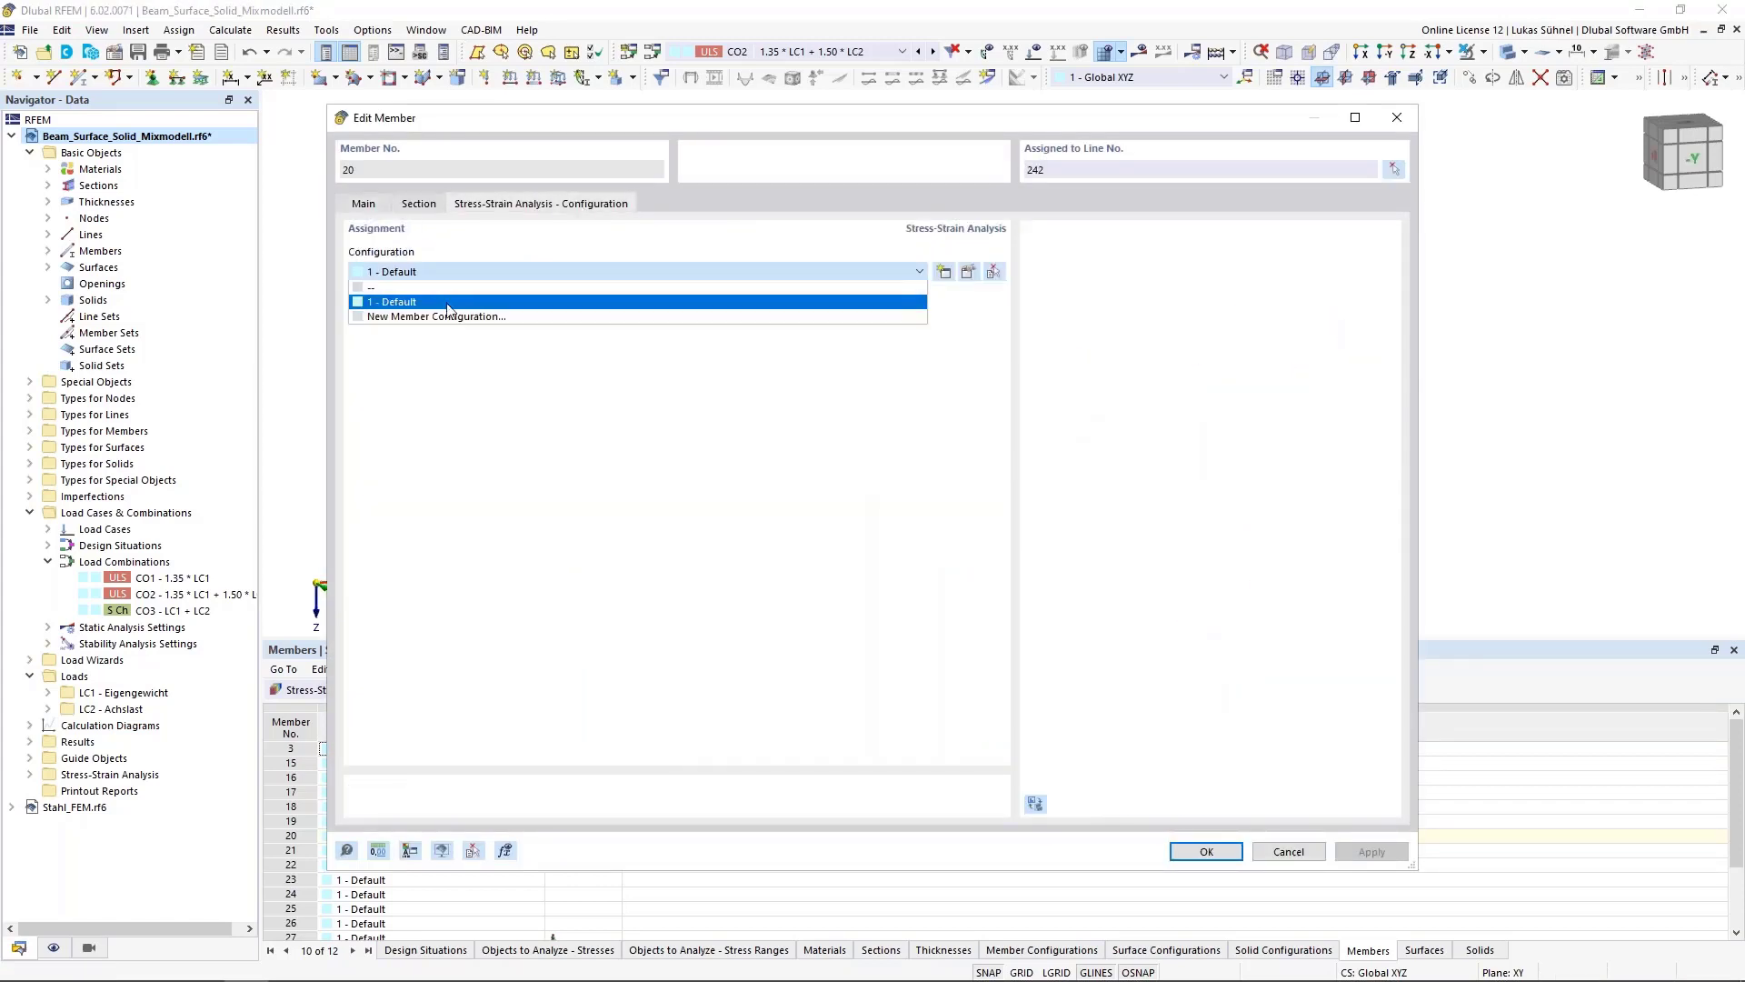
{"action": "left_click", "coordinate": [455, 417]}
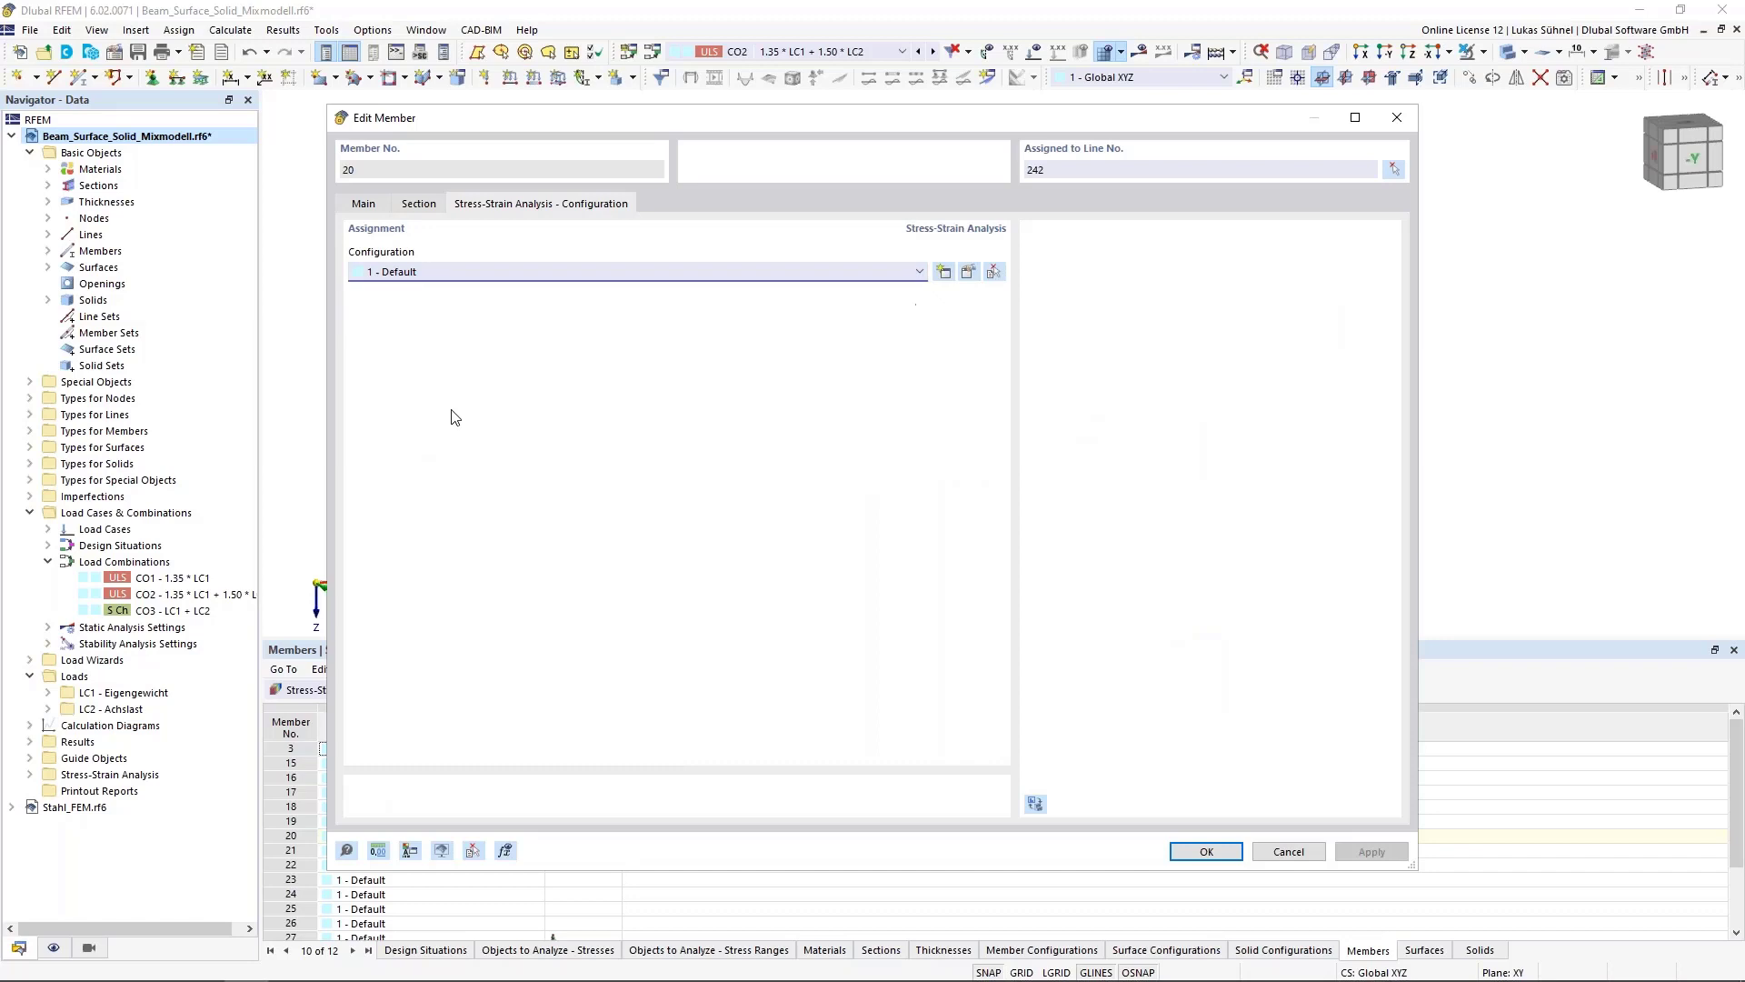
{"action": "left_click", "coordinate": [1275, 845]}
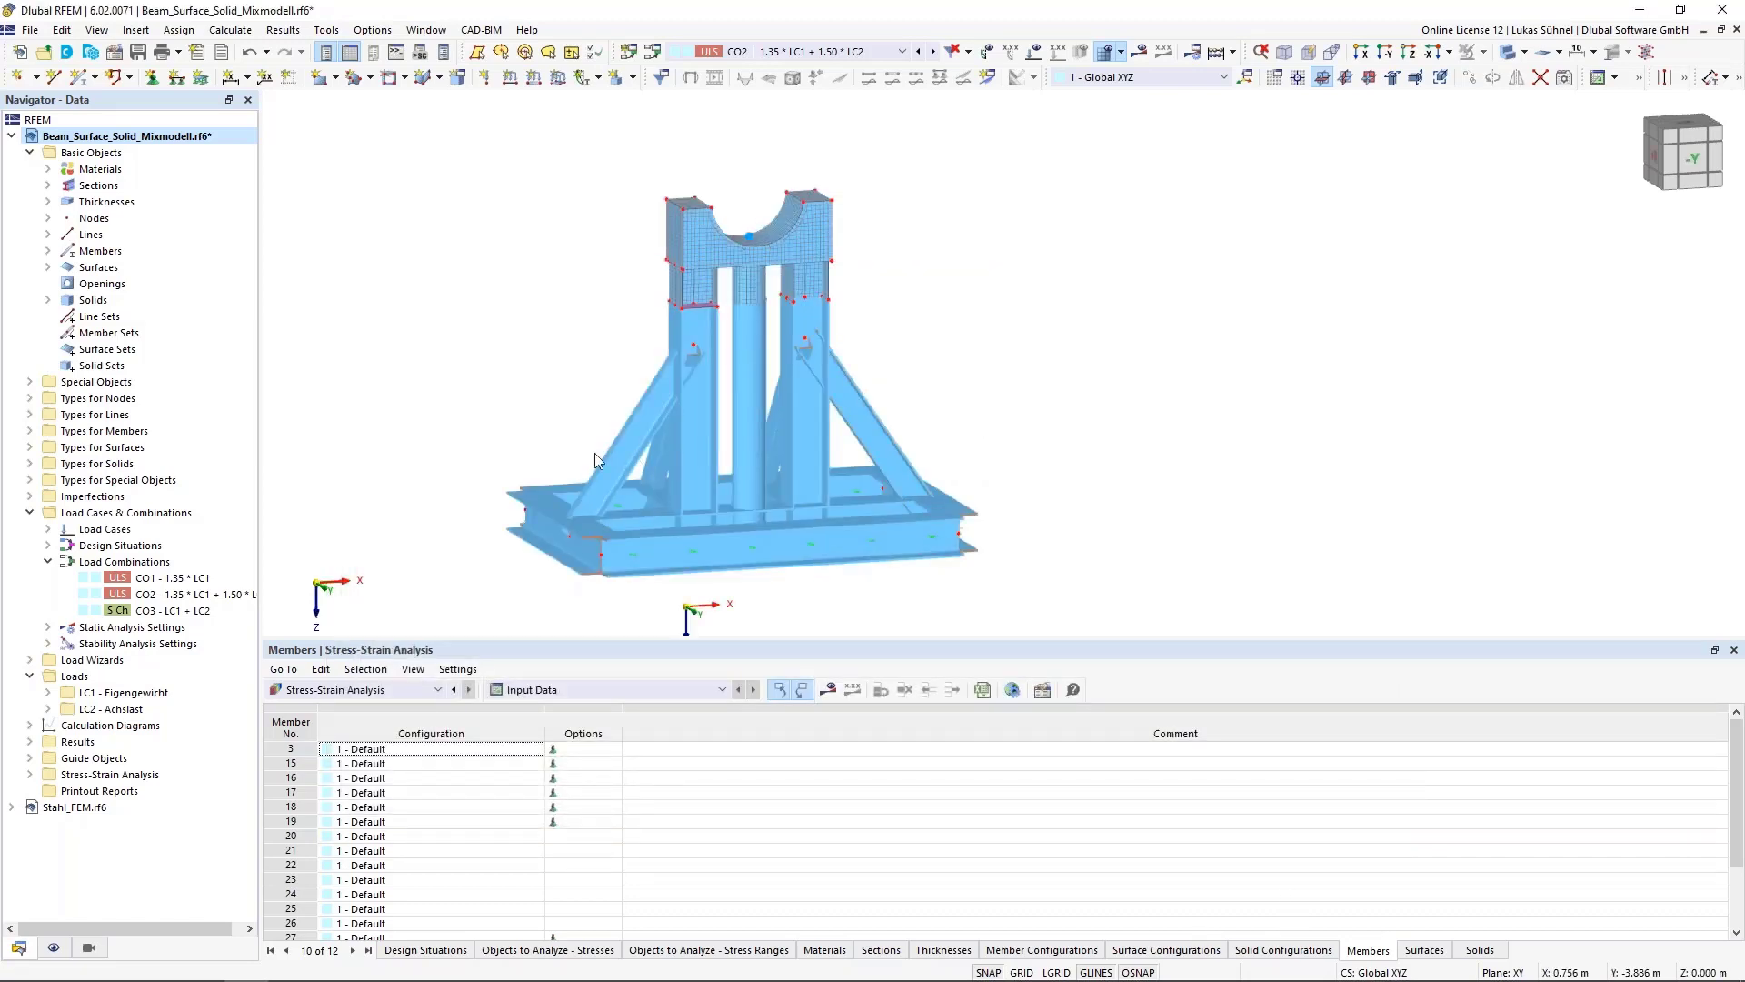
Show the stress-strain analysis results and start the calculation
{"action": "scroll", "coordinate": [618, 414], "scroll_direction": "down", "scroll_amount": 2}
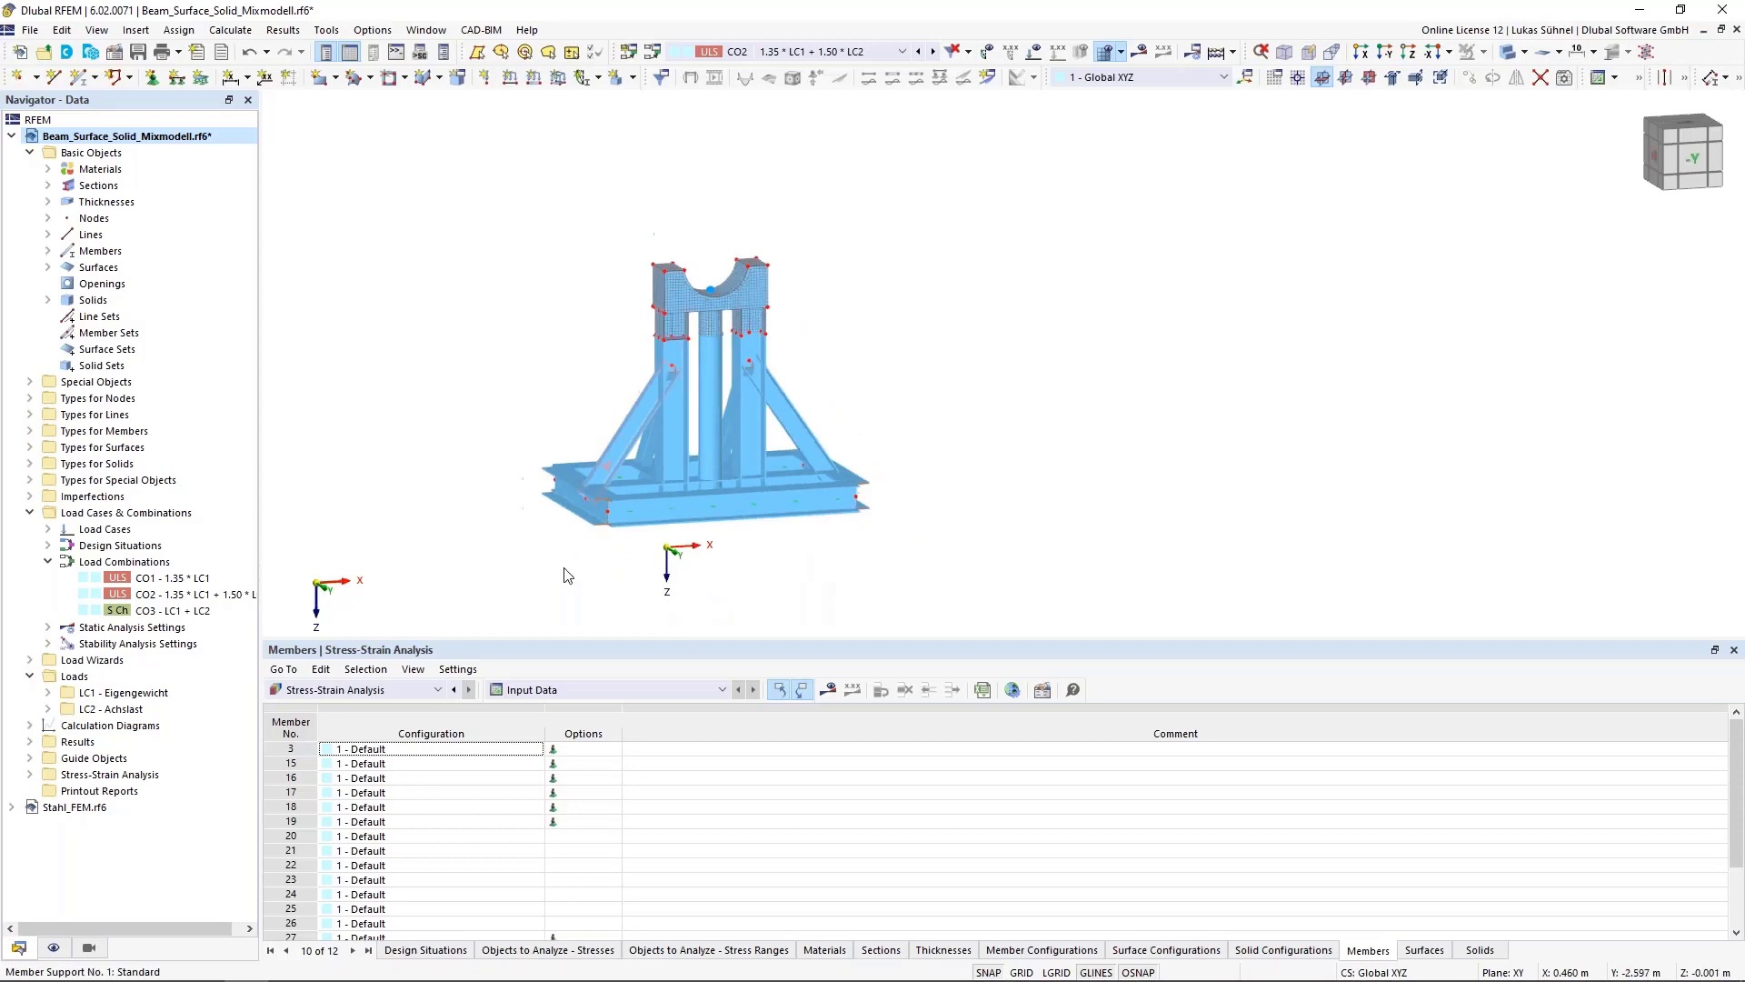
{"action": "left_click", "coordinate": [836, 694]}
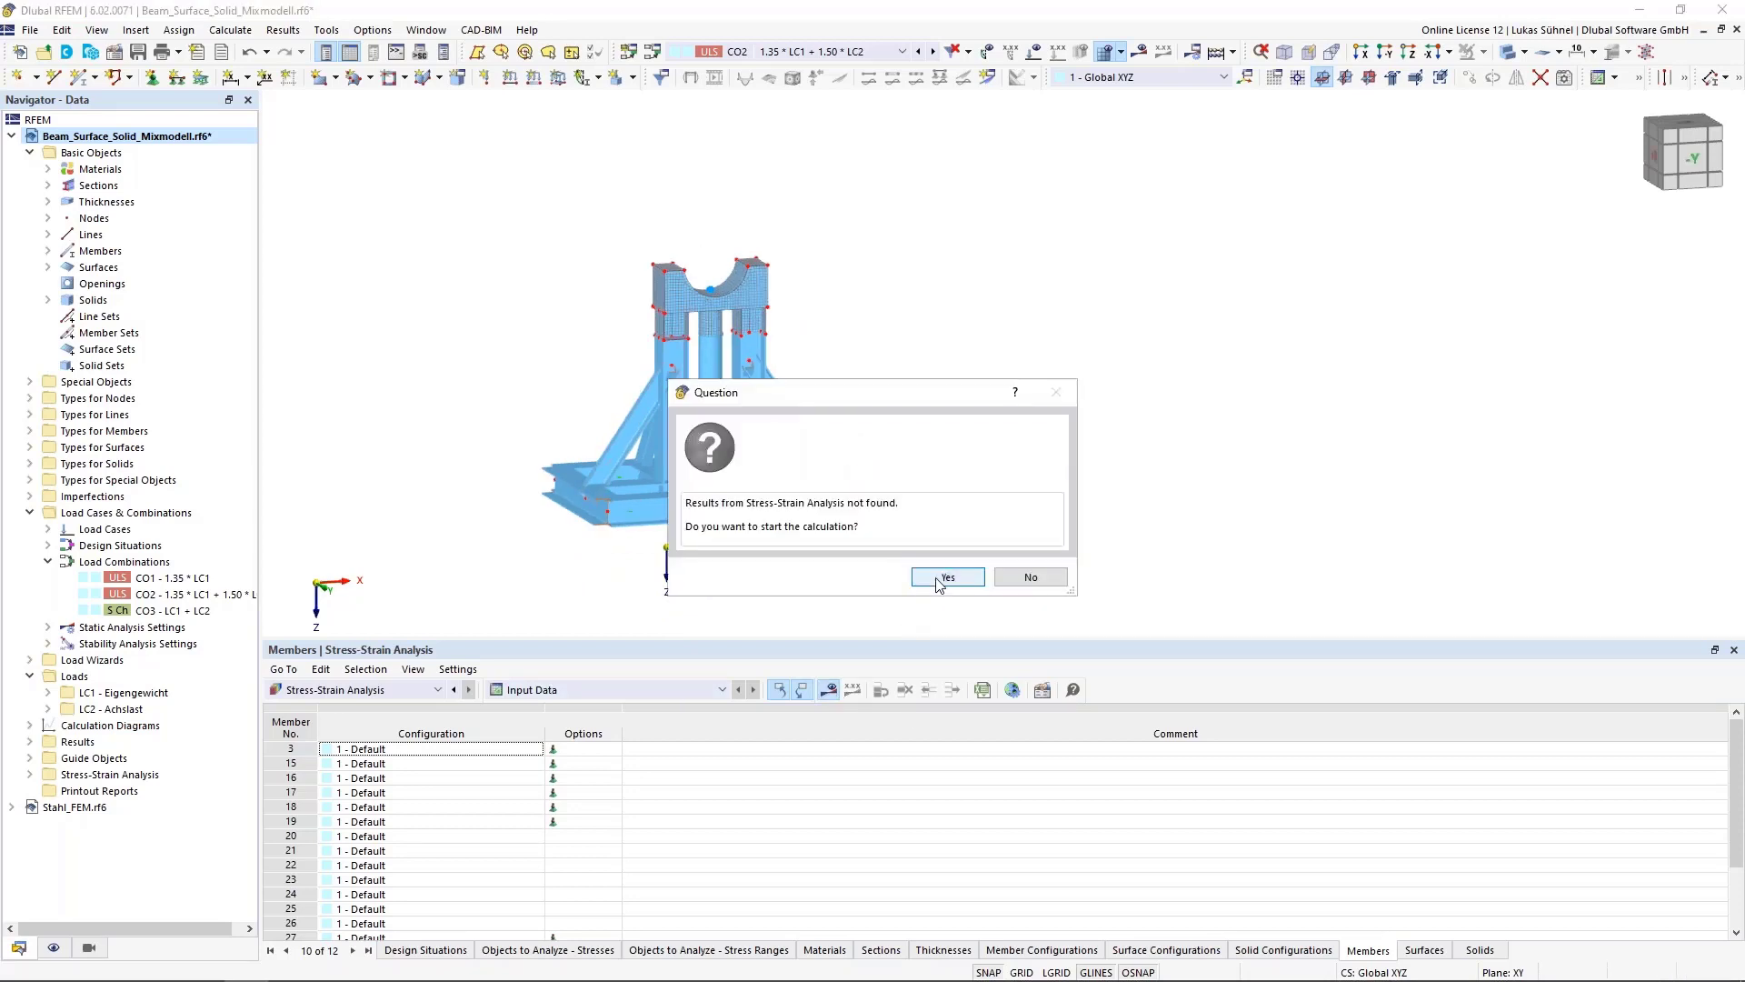
{"action": "left_click", "coordinate": [940, 582]}
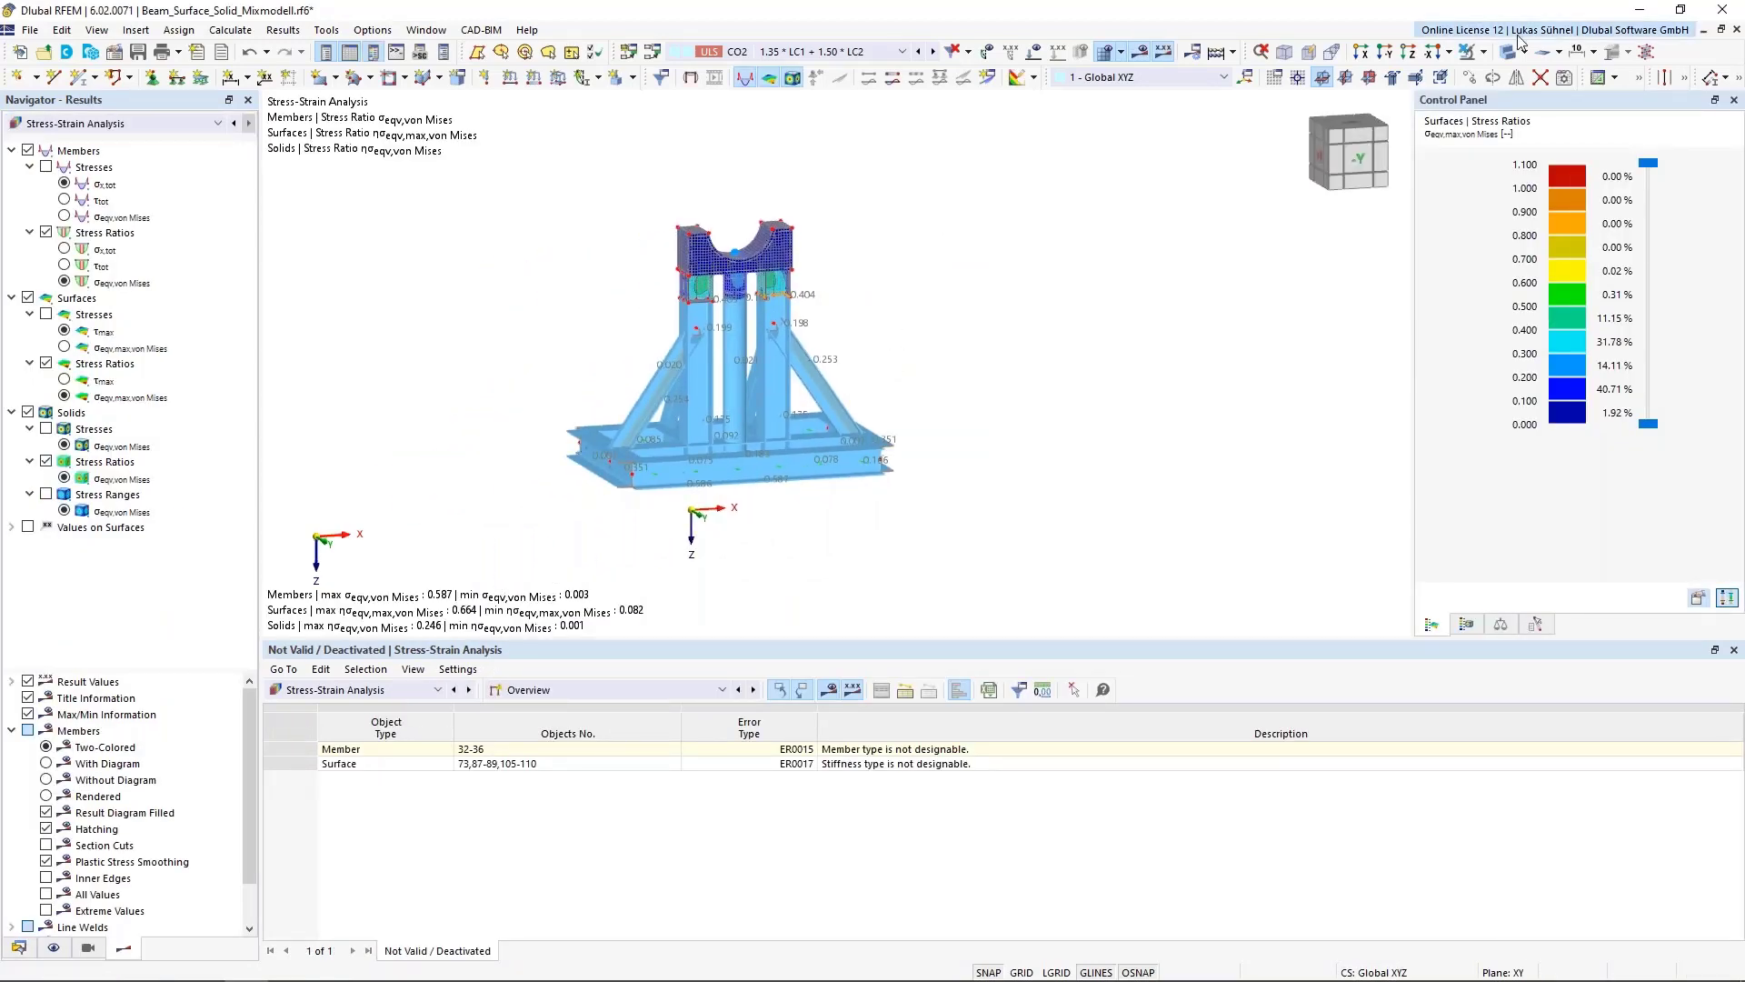
Switch the model display and review the members and surfaces listed as not valid or deactivated
{"action": "left_click", "coordinate": [1509, 57]}
{"action": "left_click", "coordinate": [1509, 57]}
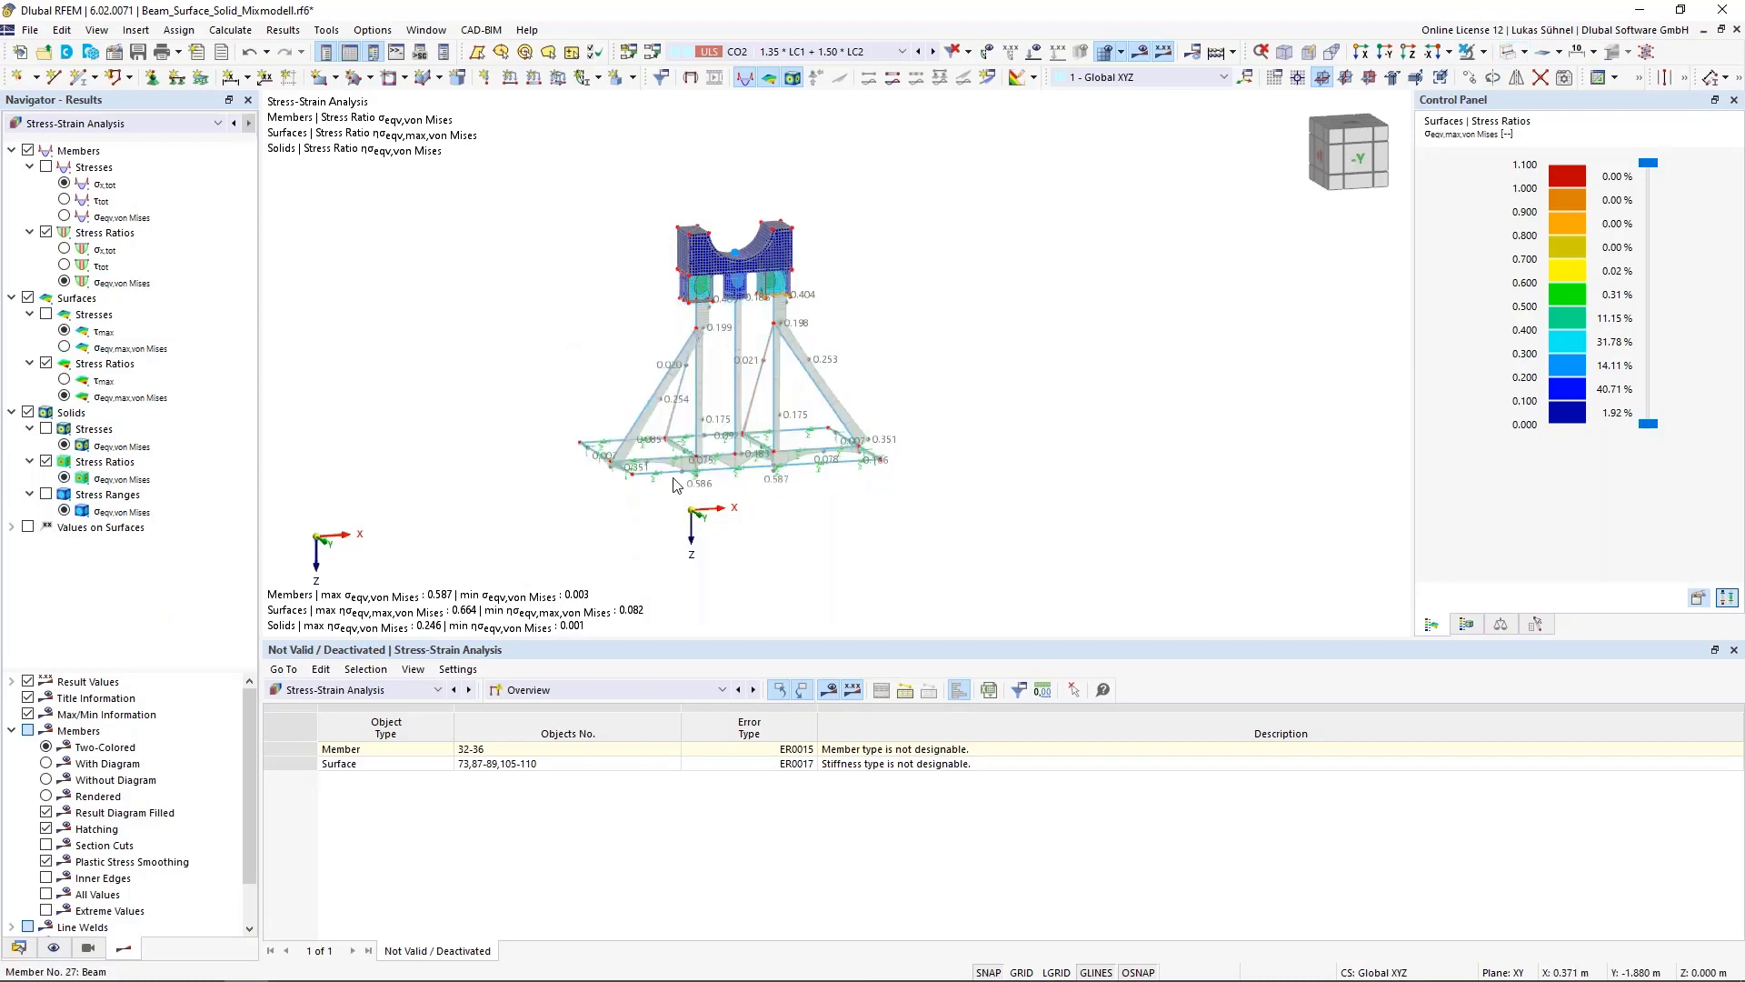
{"action": "left_click_drag", "start_coordinate": [636, 645], "coordinate": [536, 554]}
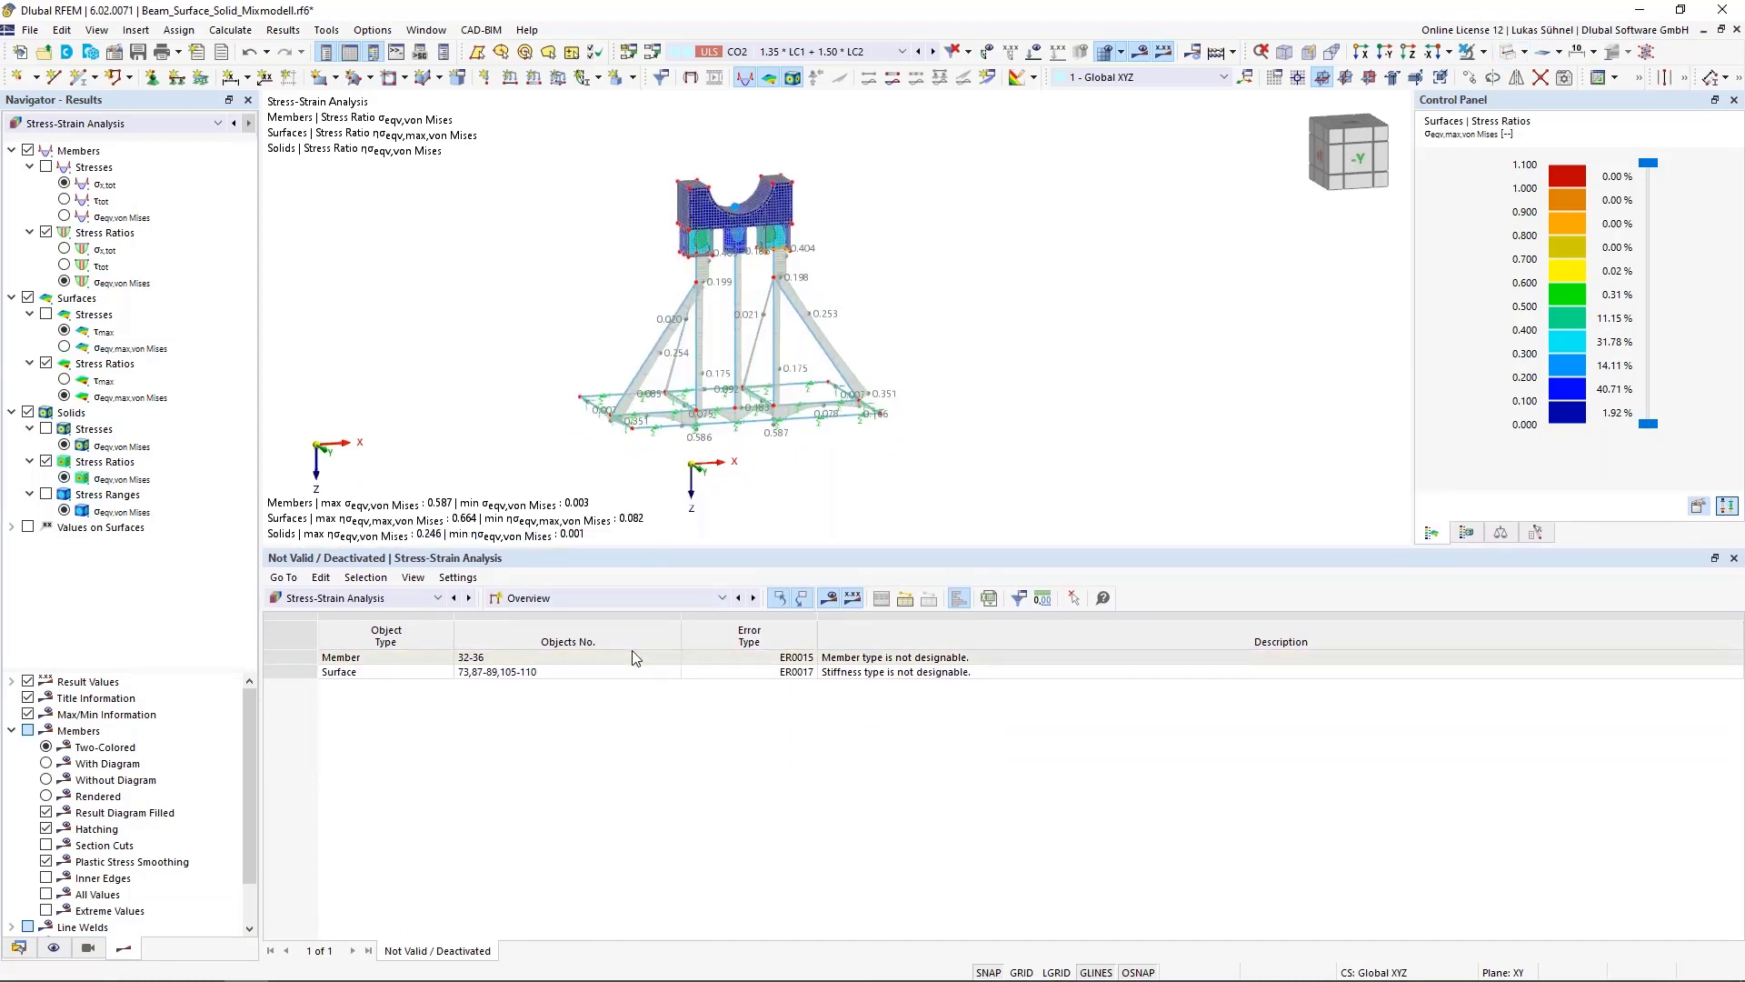
{"action": "left_click", "coordinate": [543, 601]}
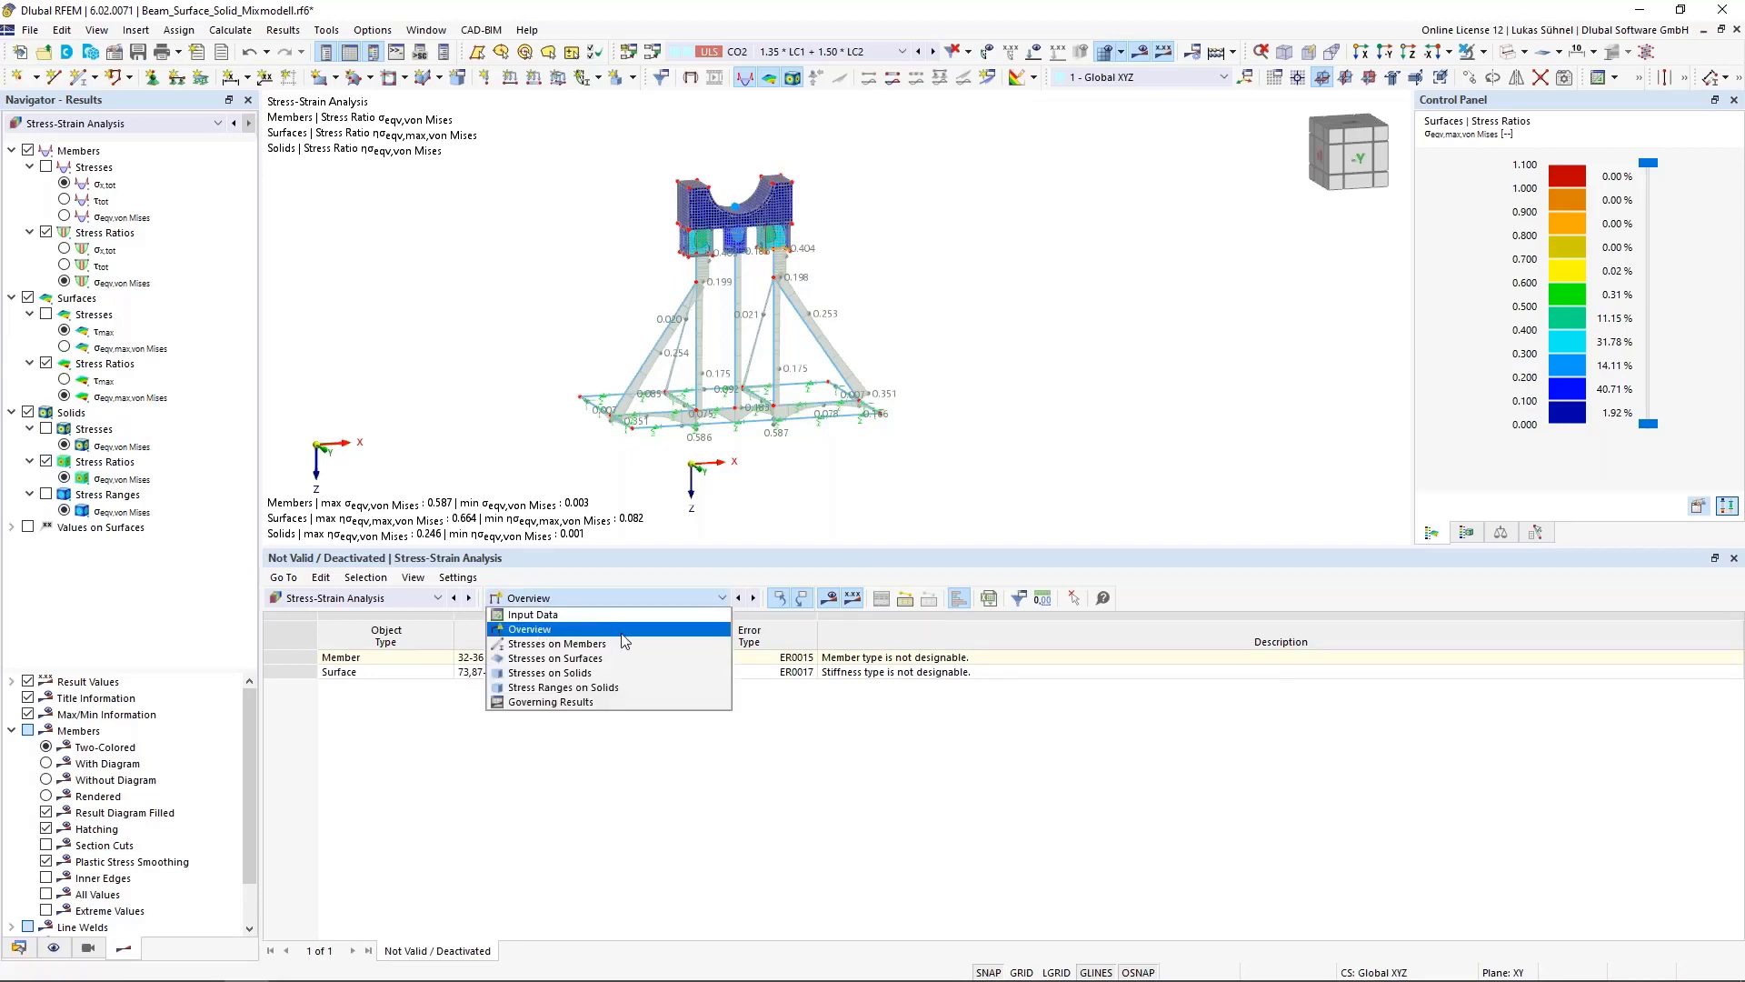
{"action": "left_click", "coordinate": [556, 634]}
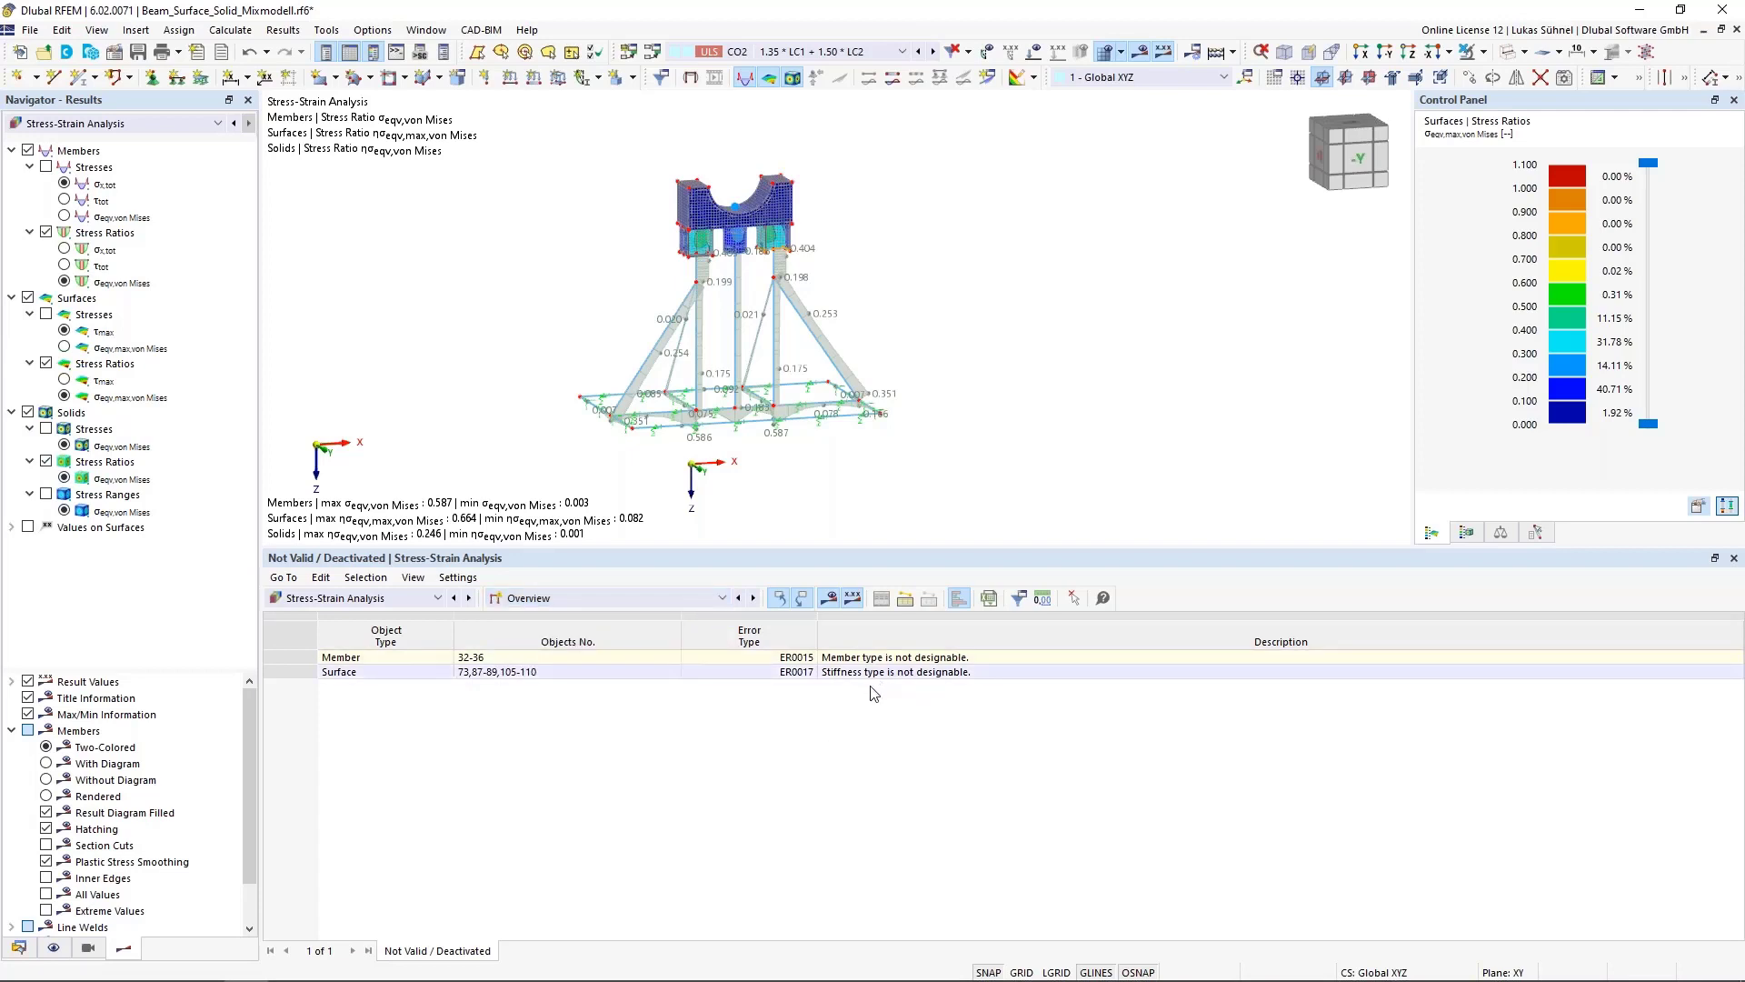
{"action": "left_click", "coordinate": [844, 657]}
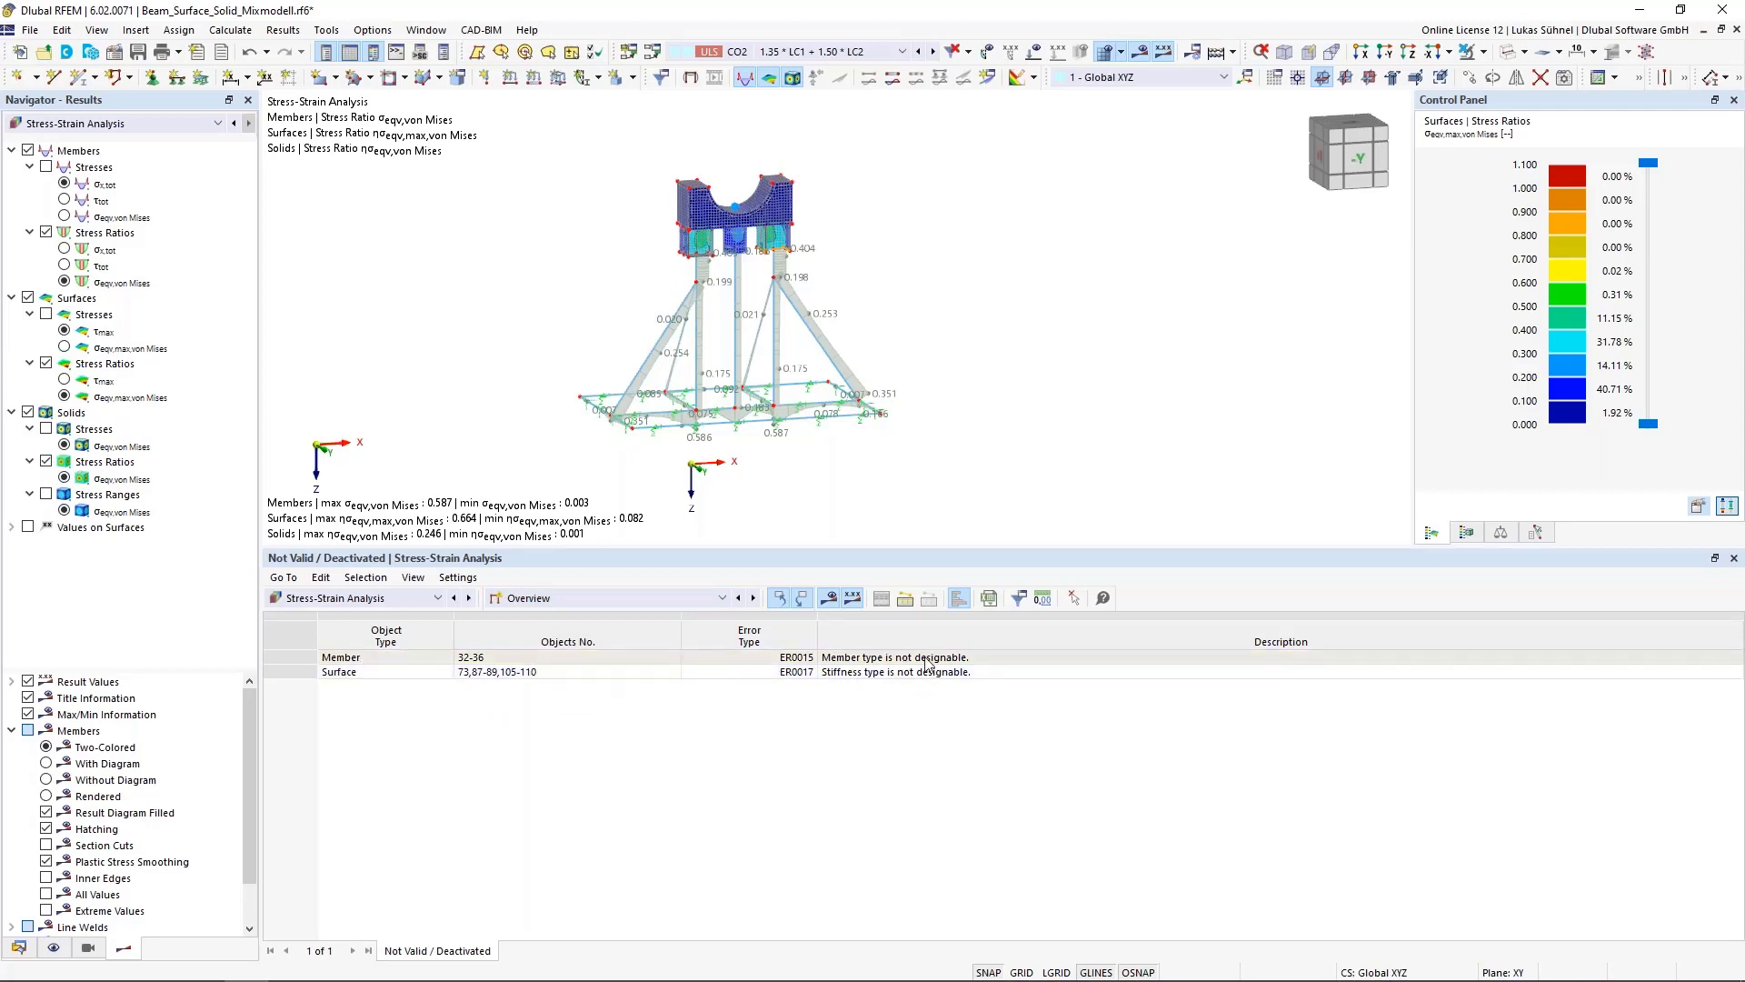
{"action": "left_click", "coordinate": [861, 671]}
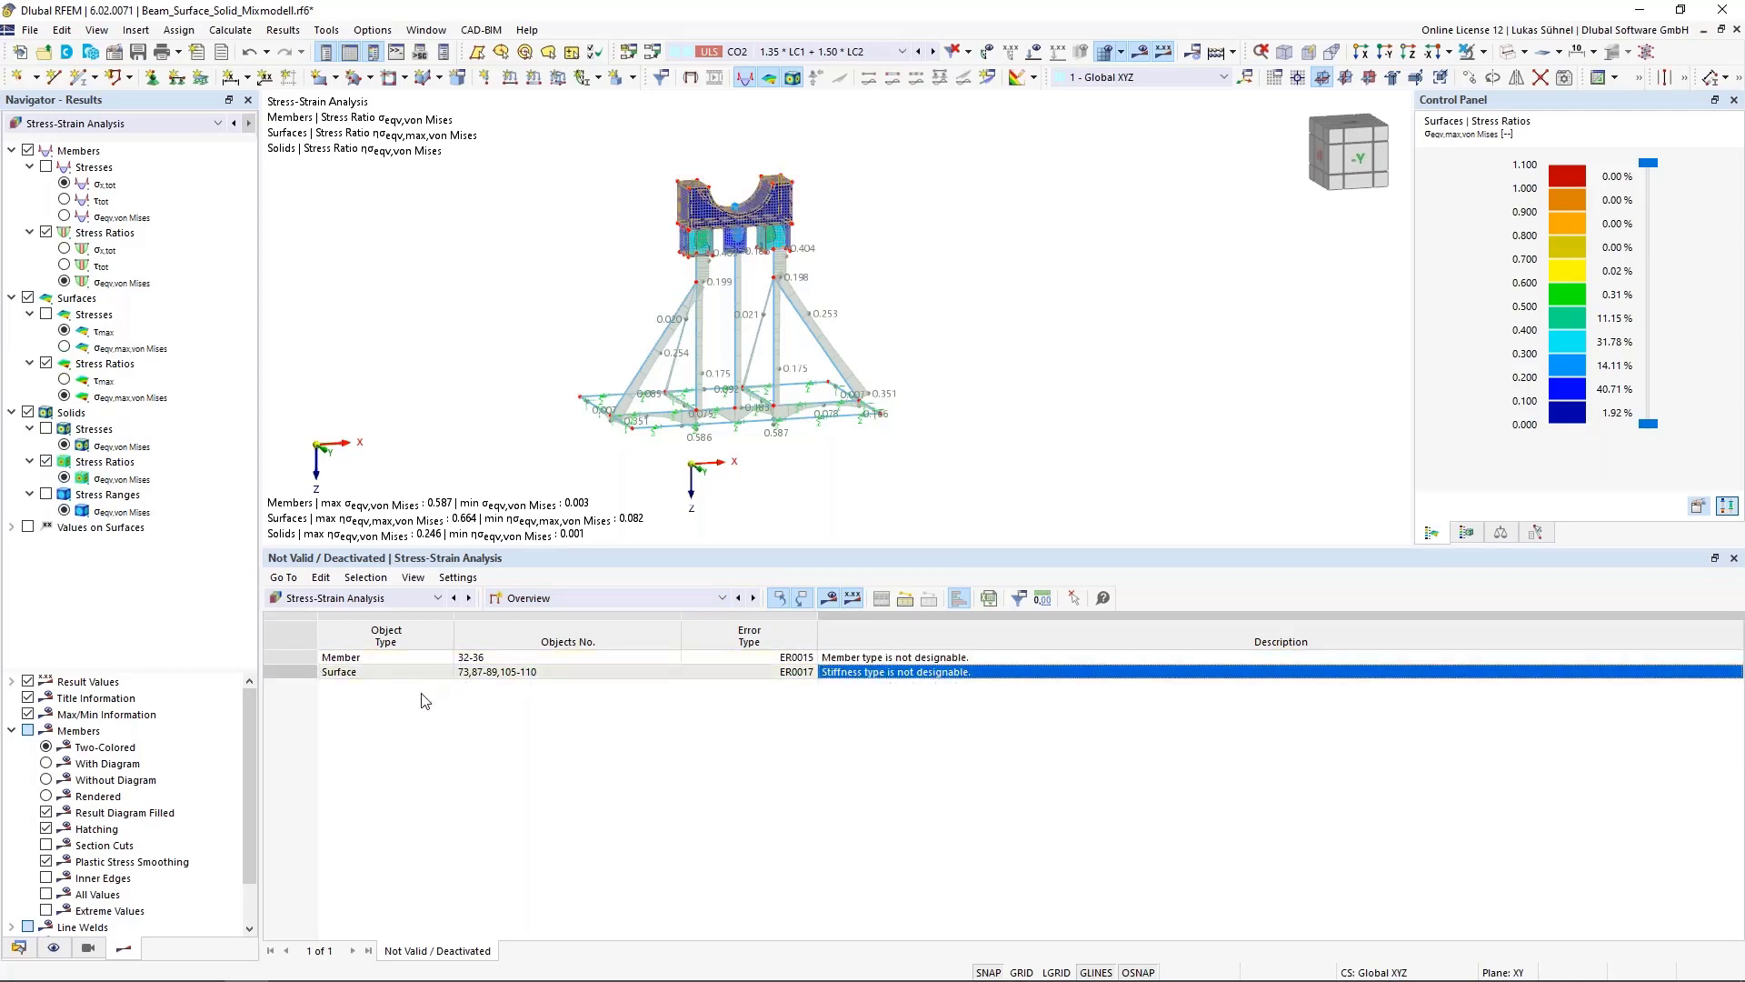
{"action": "left_click", "coordinate": [444, 657]}
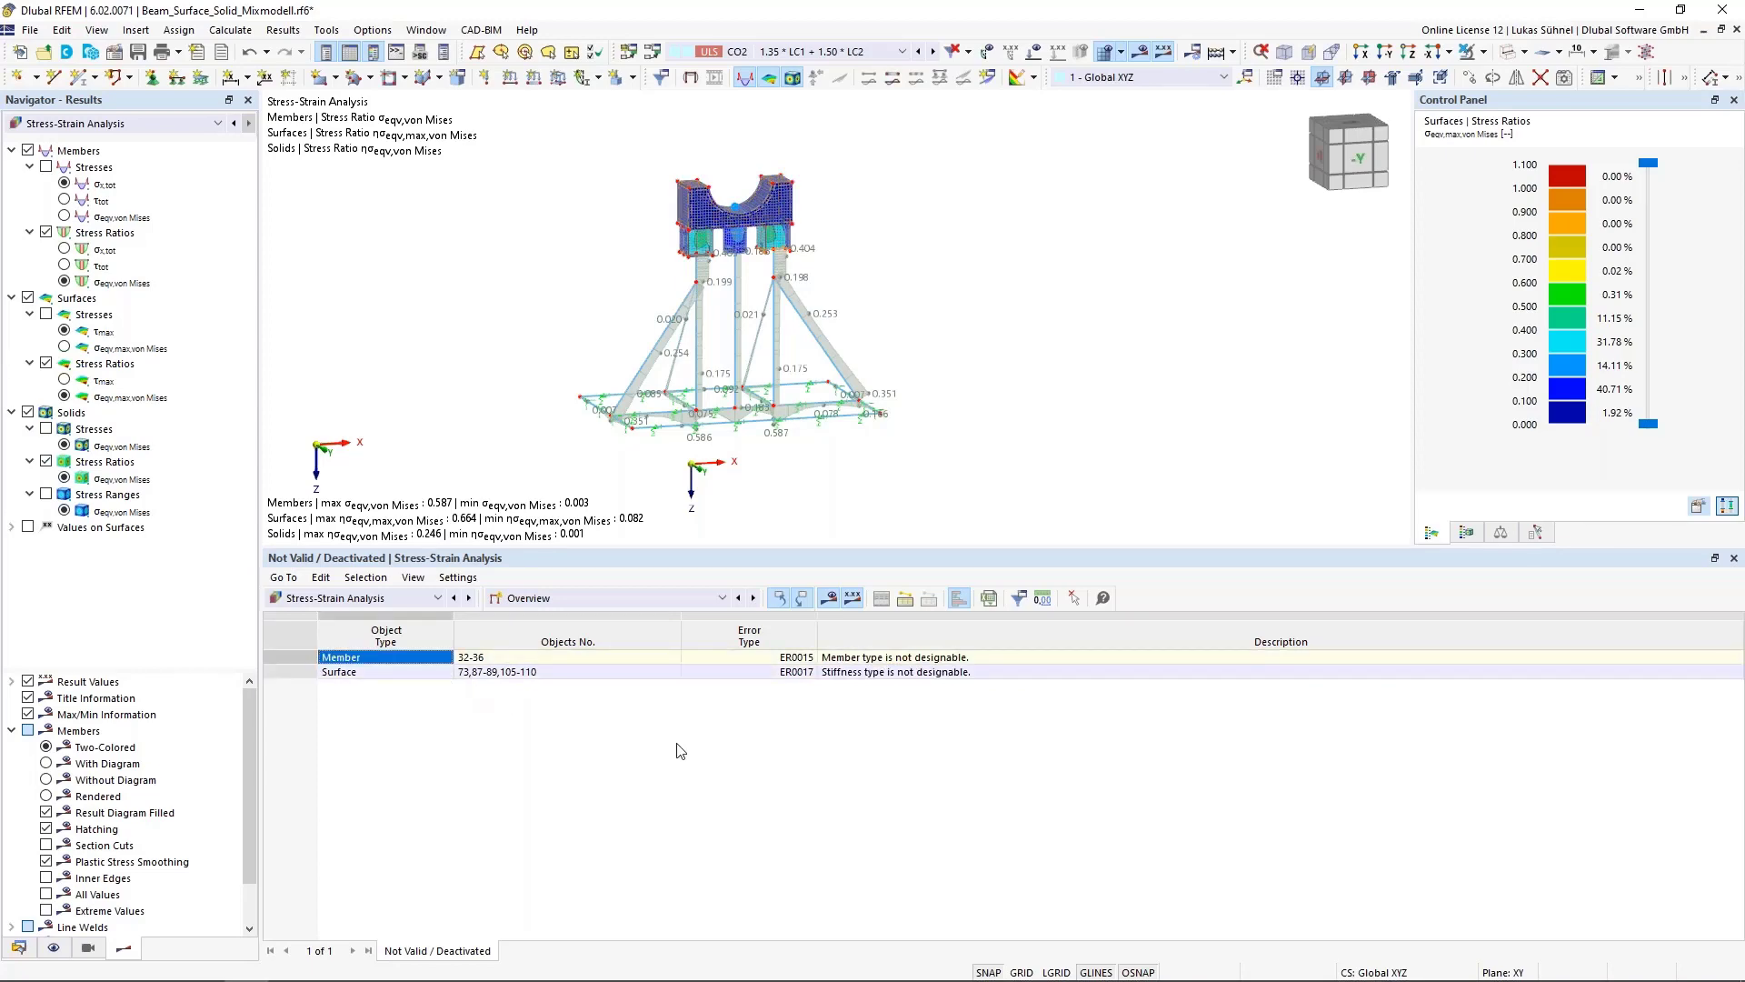
Zoom into the model to inspect the flagged members and surfaces around the column heads
{"action": "scroll", "coordinate": [714, 242], "scroll_direction": "up", "scroll_amount": 4}
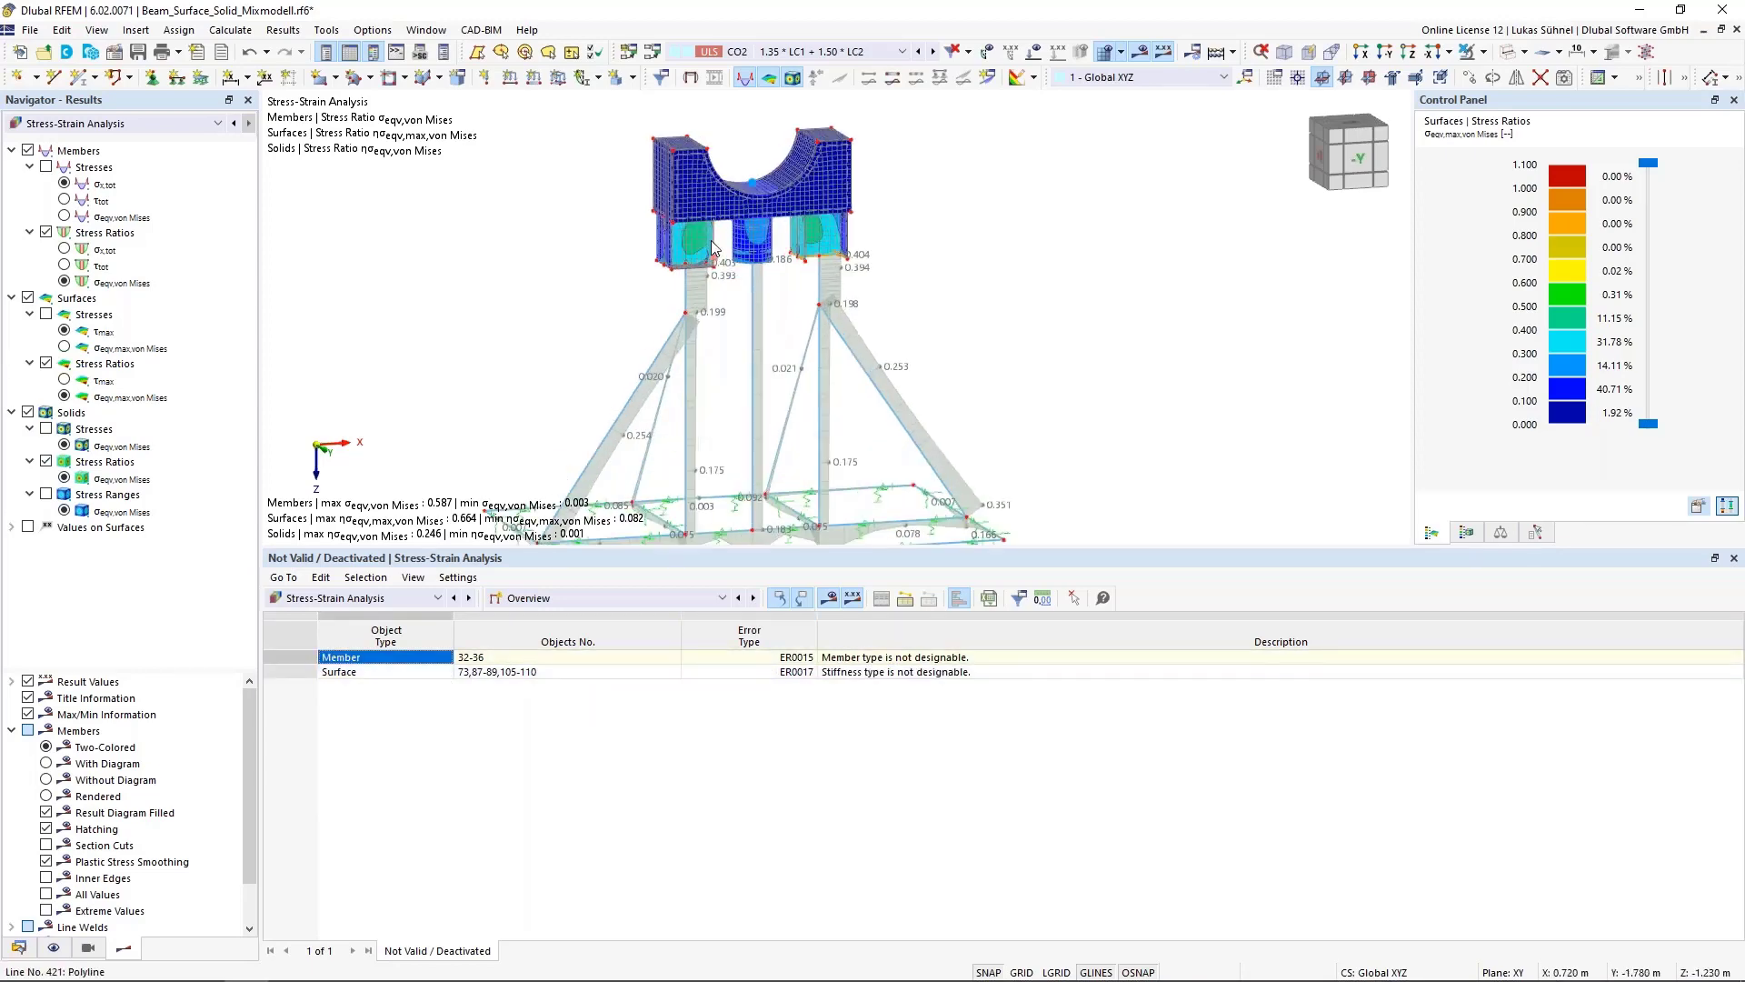
{"action": "scroll", "coordinate": [867, 231], "scroll_direction": "up", "scroll_amount": 5}
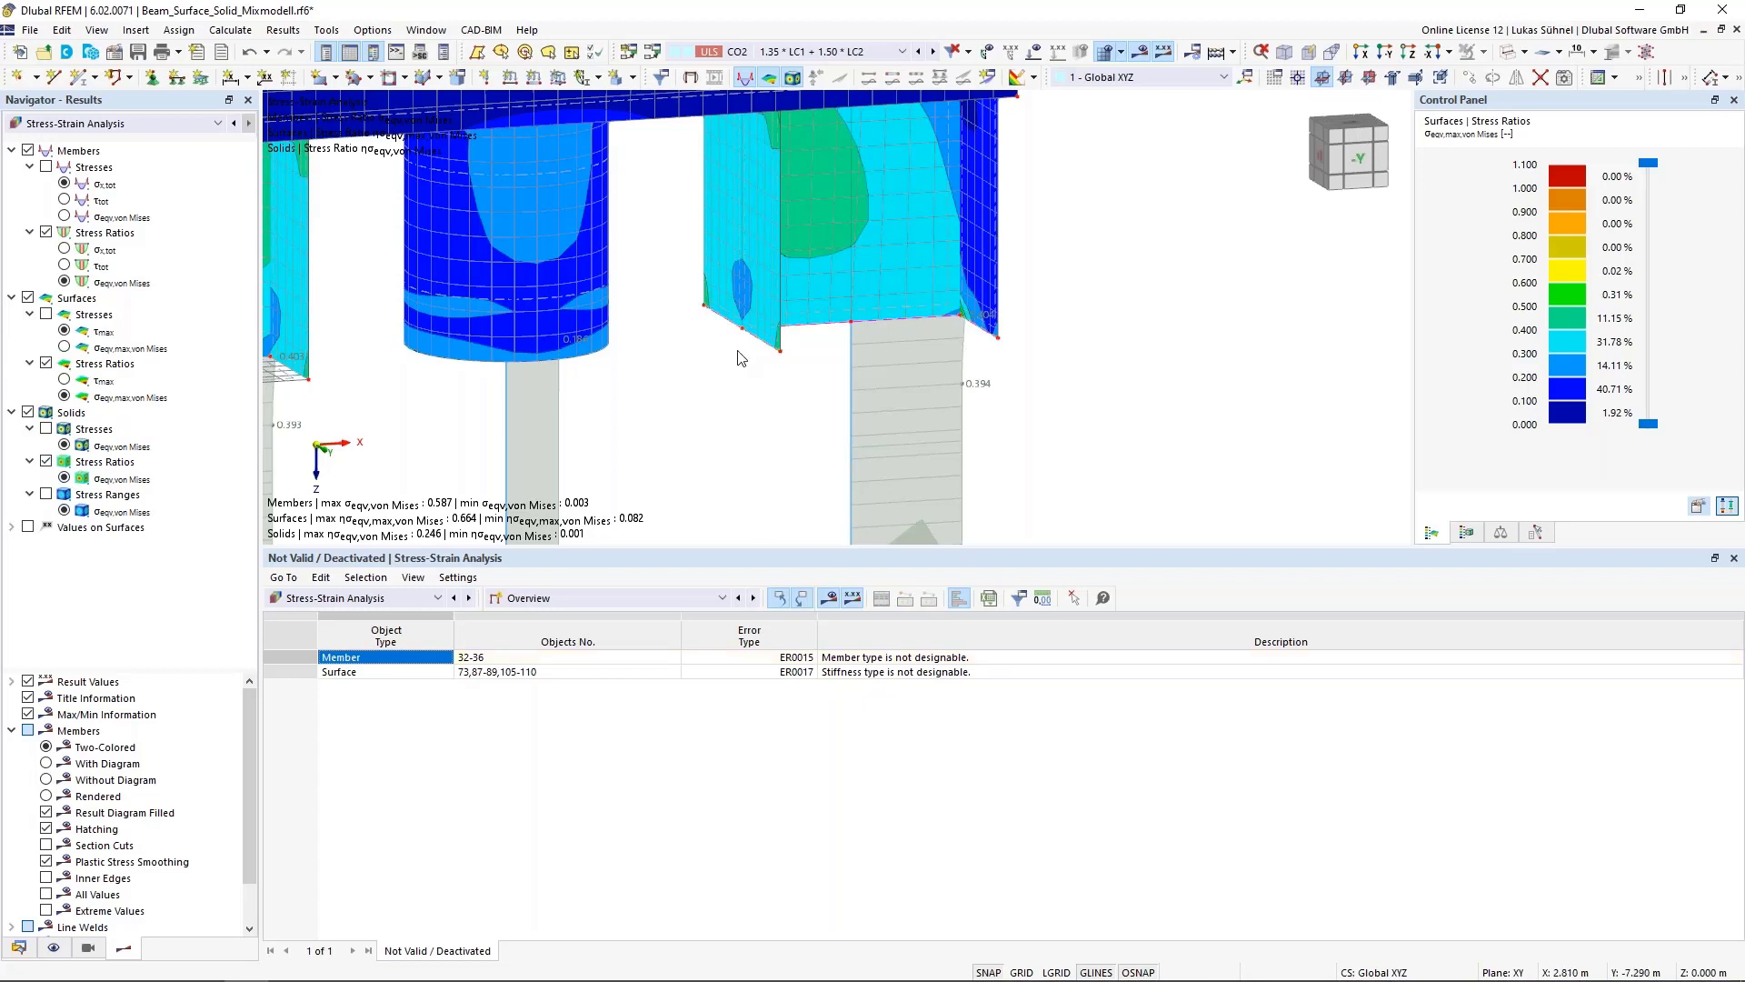
{"action": "mouse_move", "coordinate": [764, 345]}
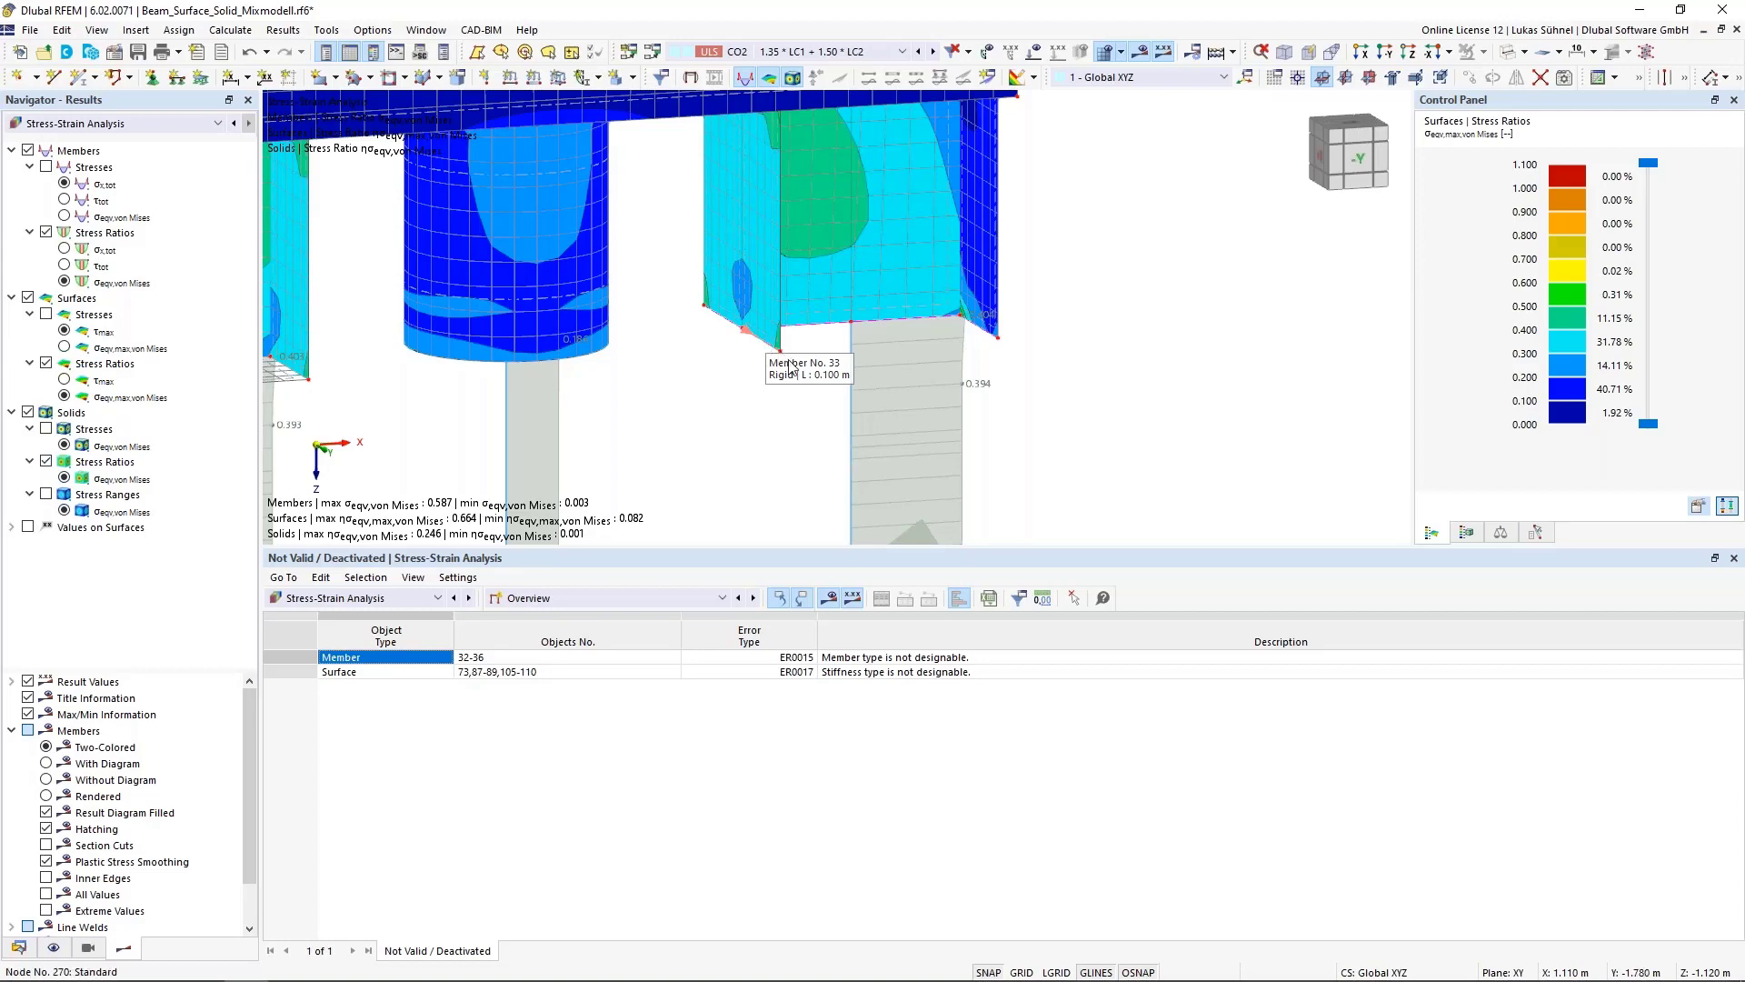
{"action": "left_click", "coordinate": [886, 658]}
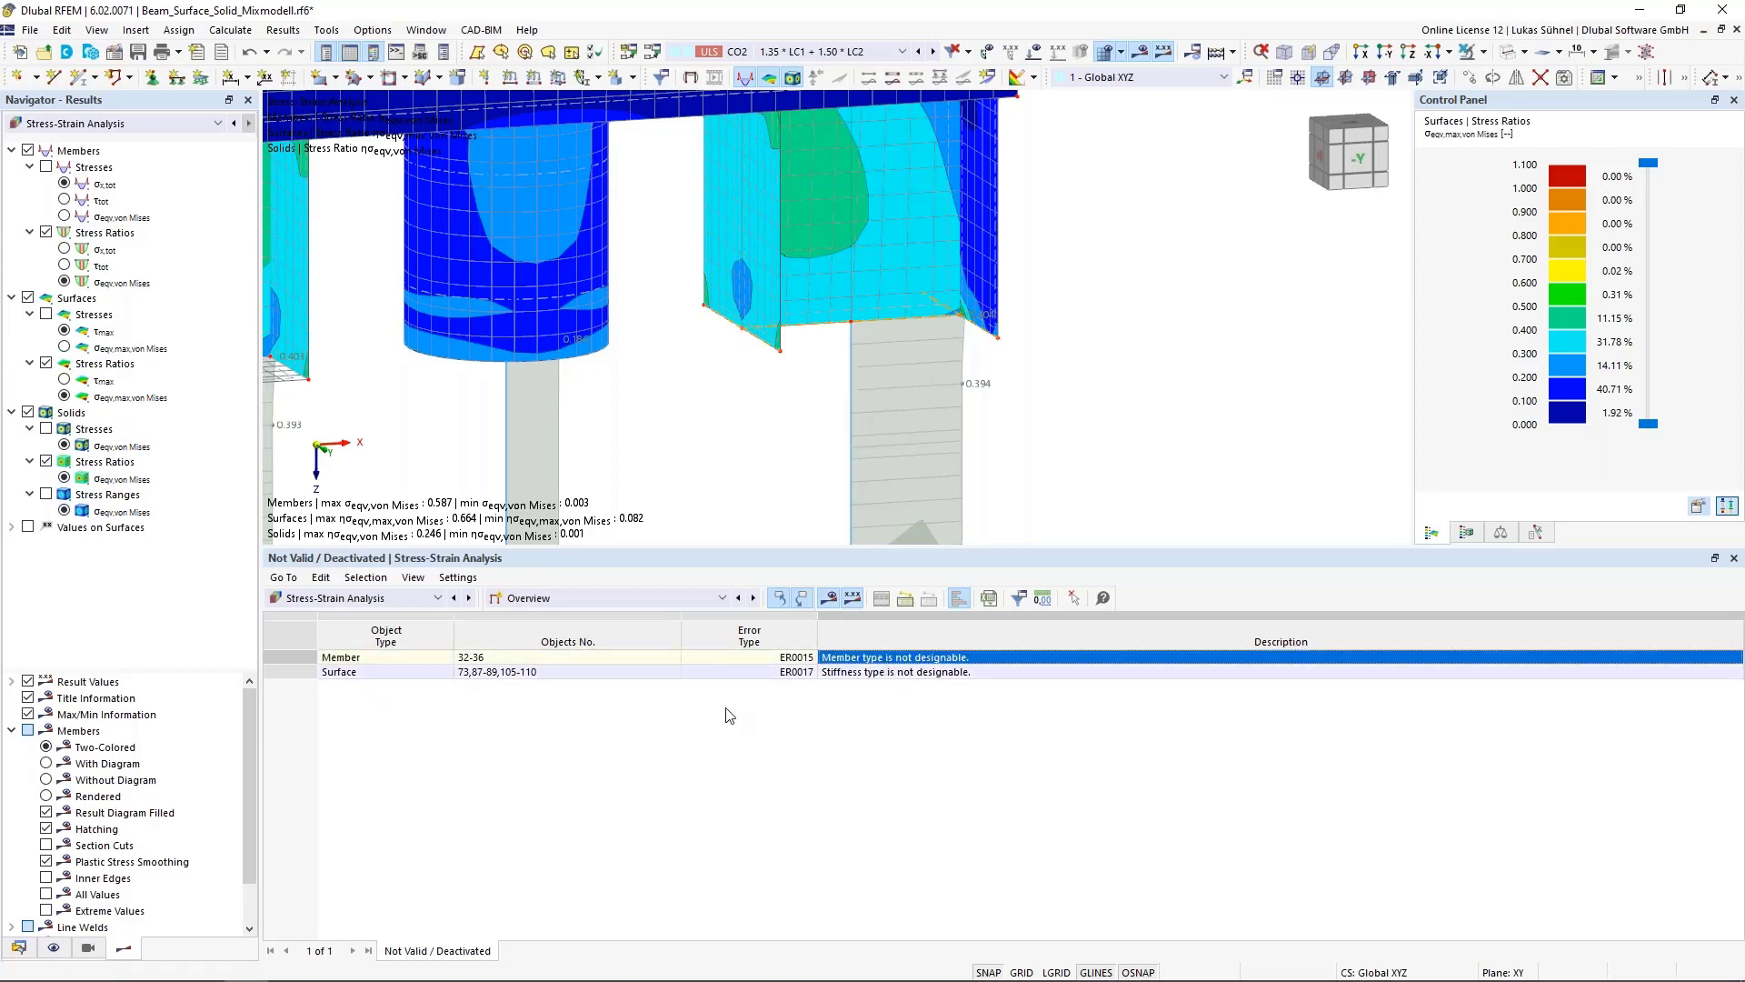
{"action": "scroll", "coordinate": [807, 400], "scroll_direction": "down", "scroll_amount": 3}
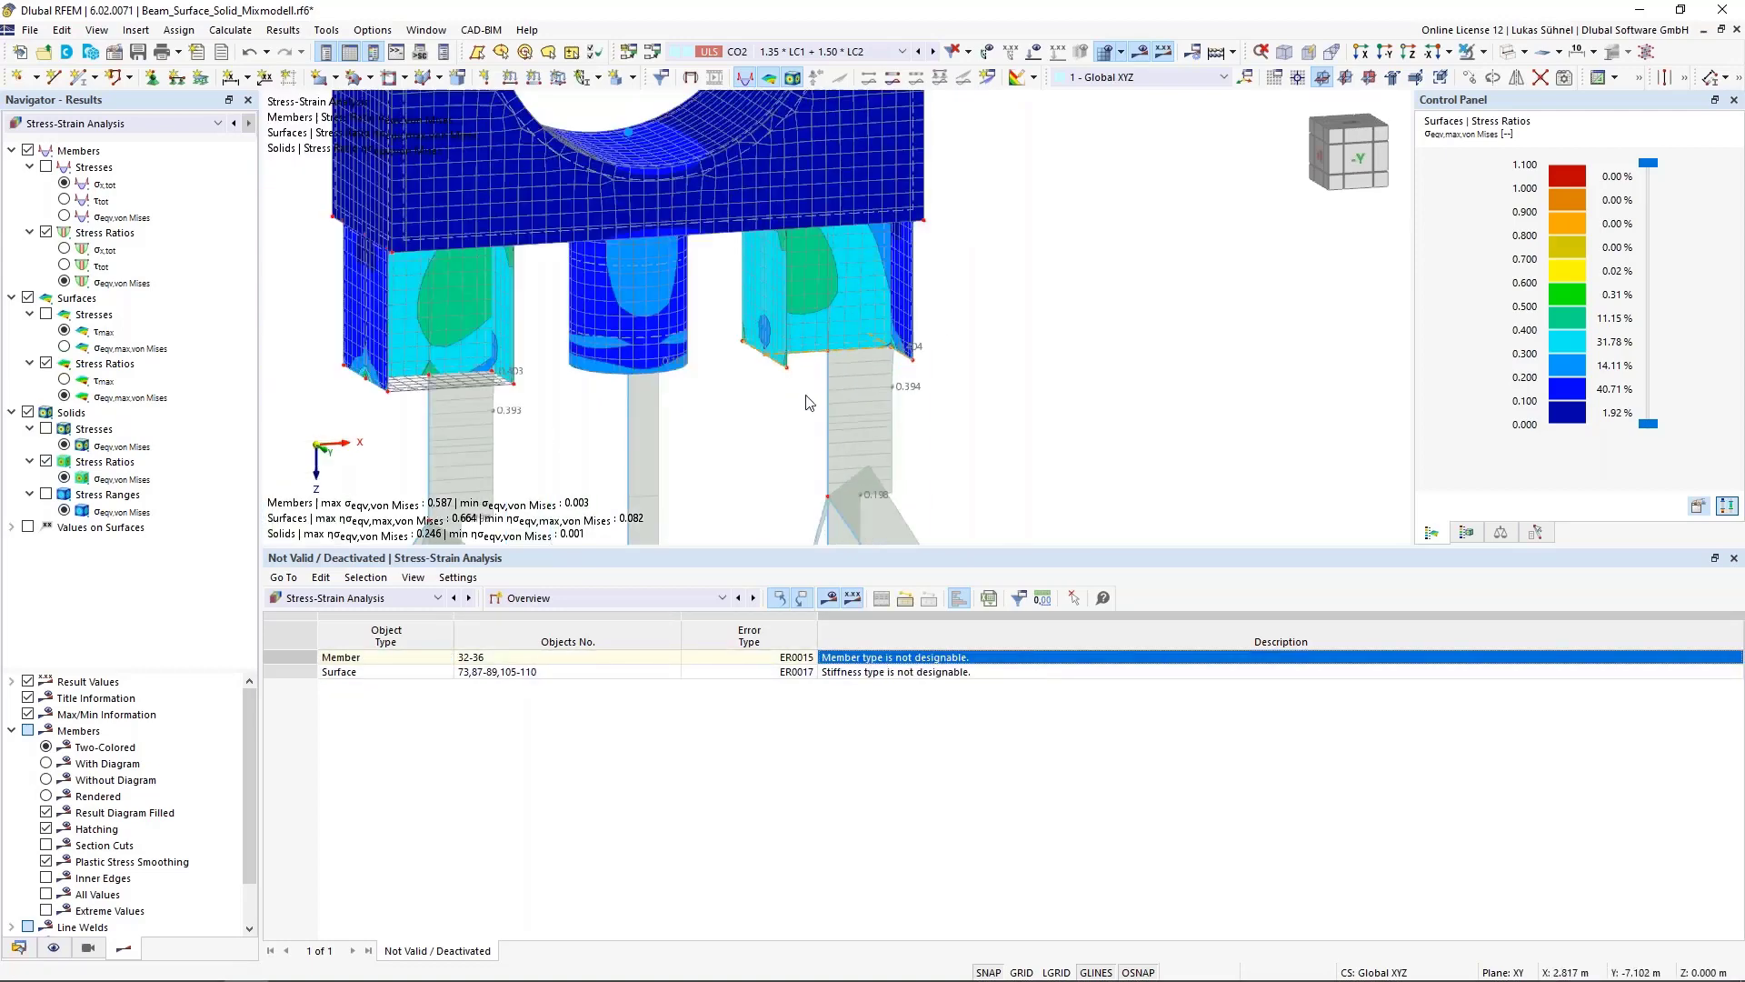
{"action": "middle_click_drag", "start_coordinate": [546, 409], "coordinate": [549, 296], "text": "ctrl"}
{"action": "scroll", "coordinate": [551, 300], "scroll_direction": "down", "scroll_amount": 1}
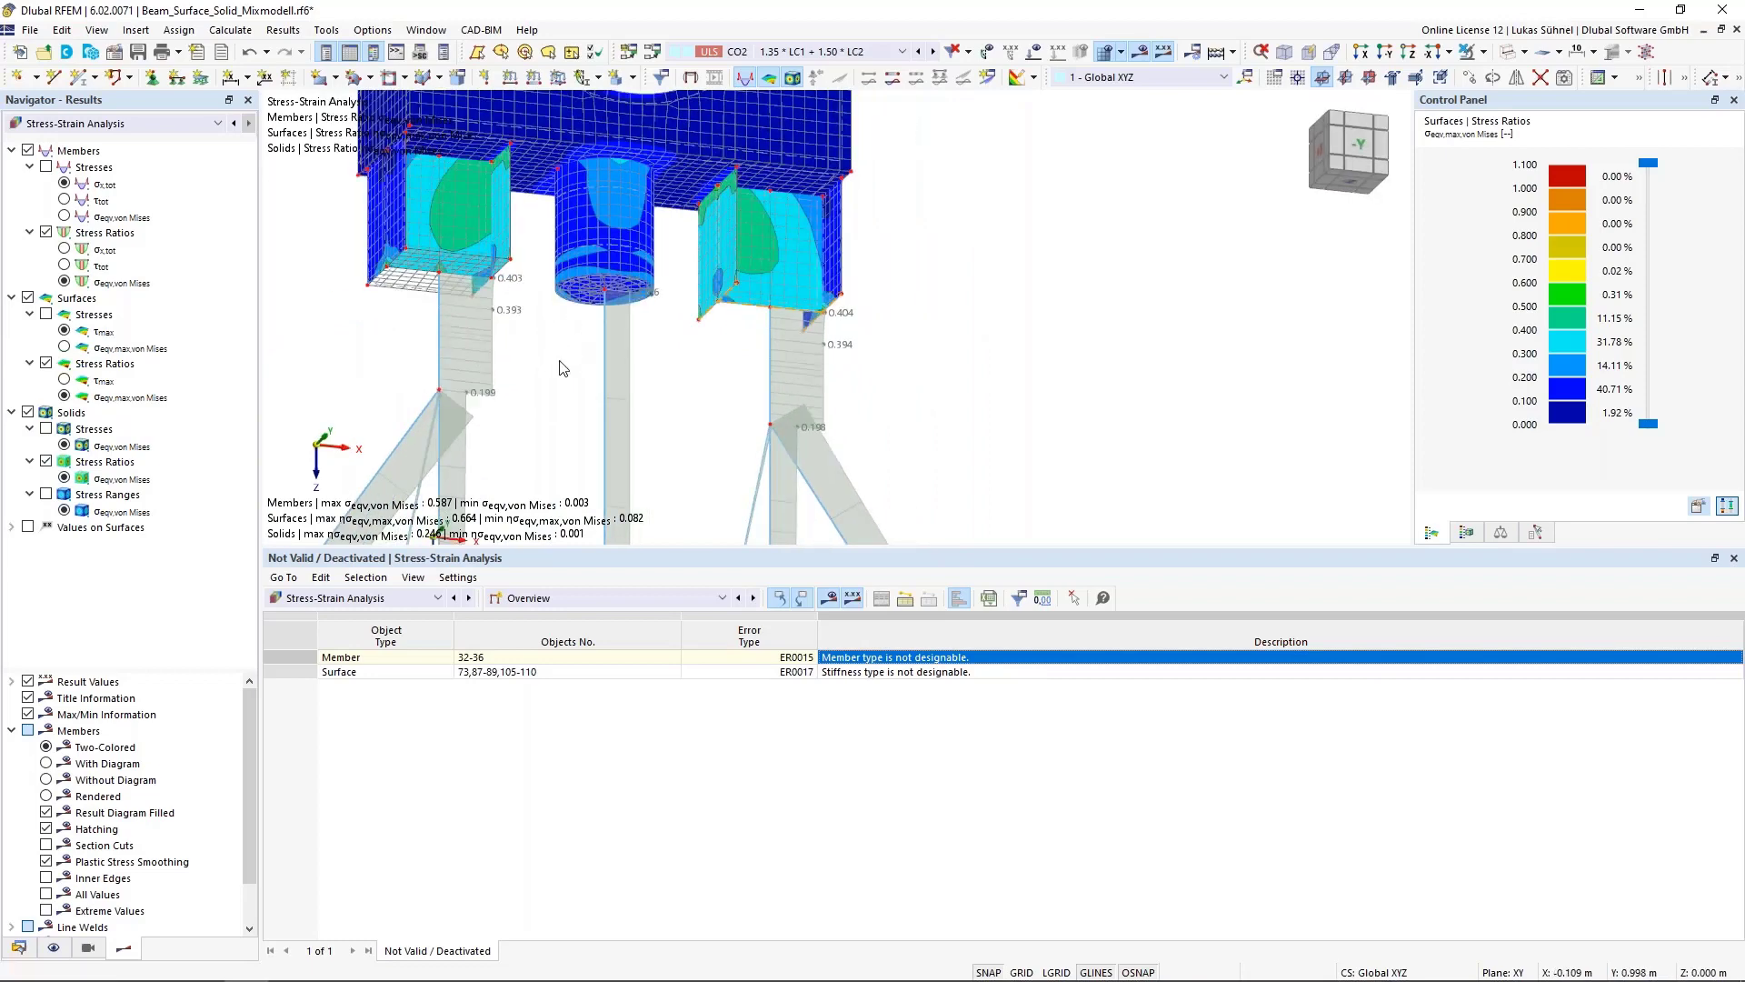
{"action": "scroll", "coordinate": [561, 366], "scroll_direction": "down", "scroll_amount": 2}
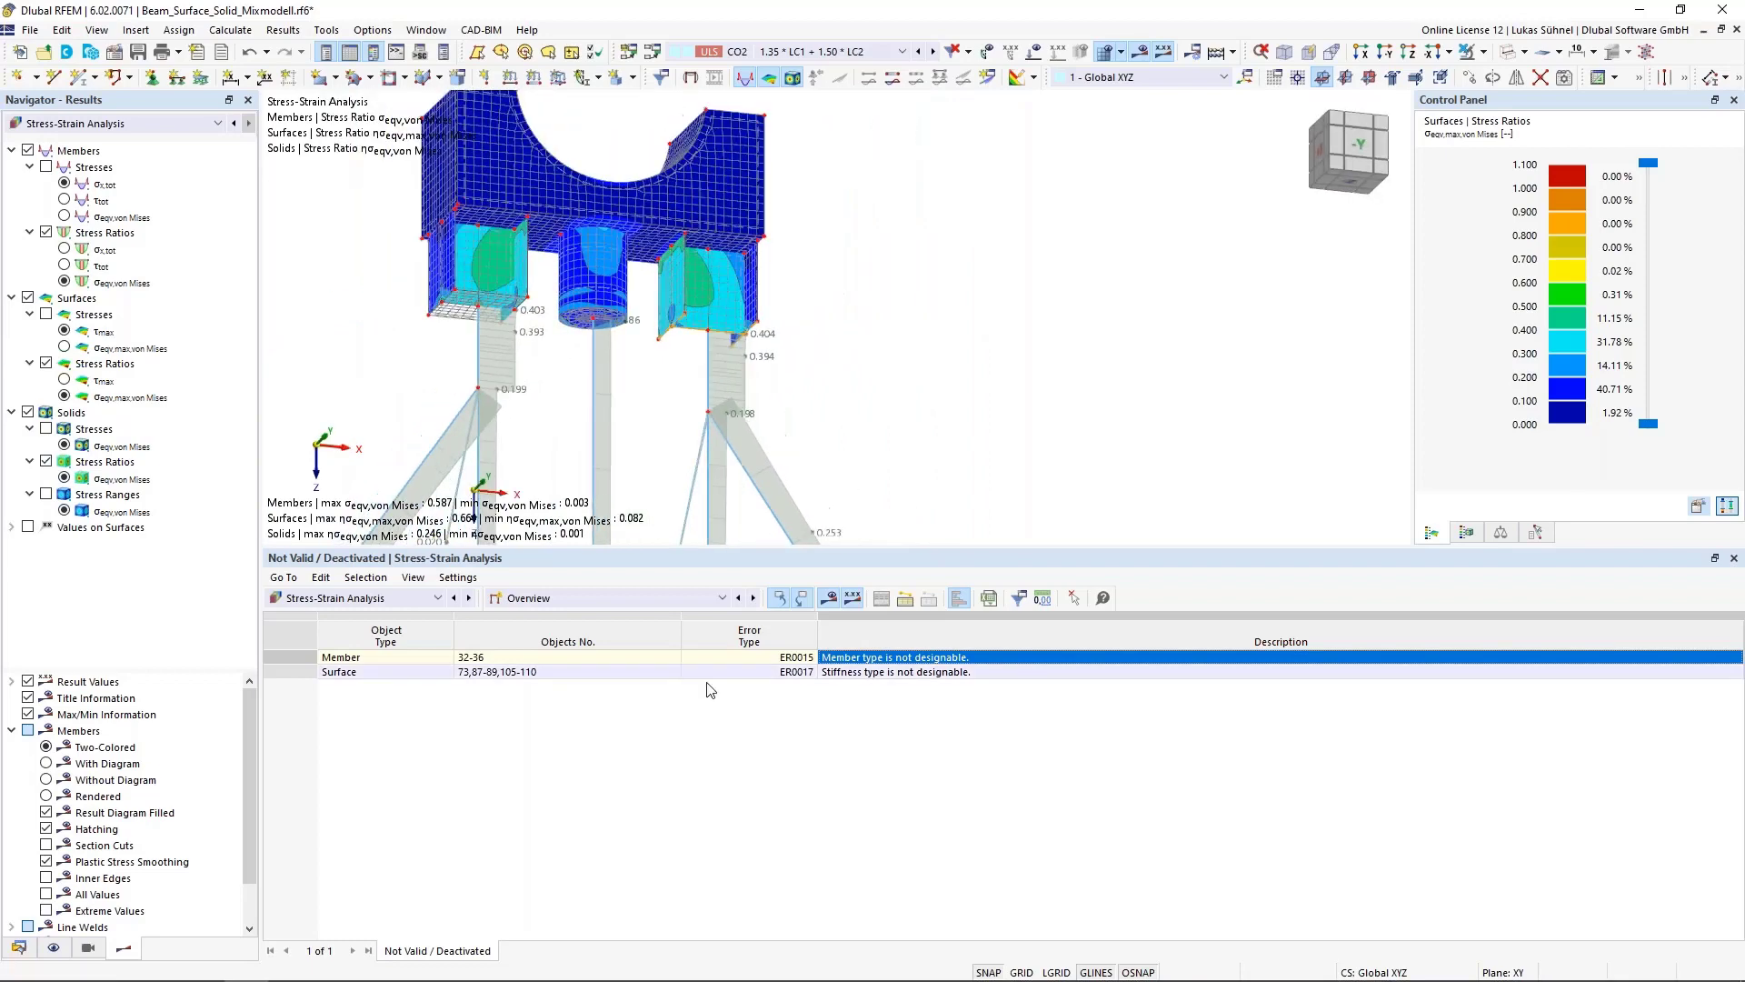
Display the stress result tables for members and for surfaces
{"action": "left_click", "coordinate": [639, 598]}
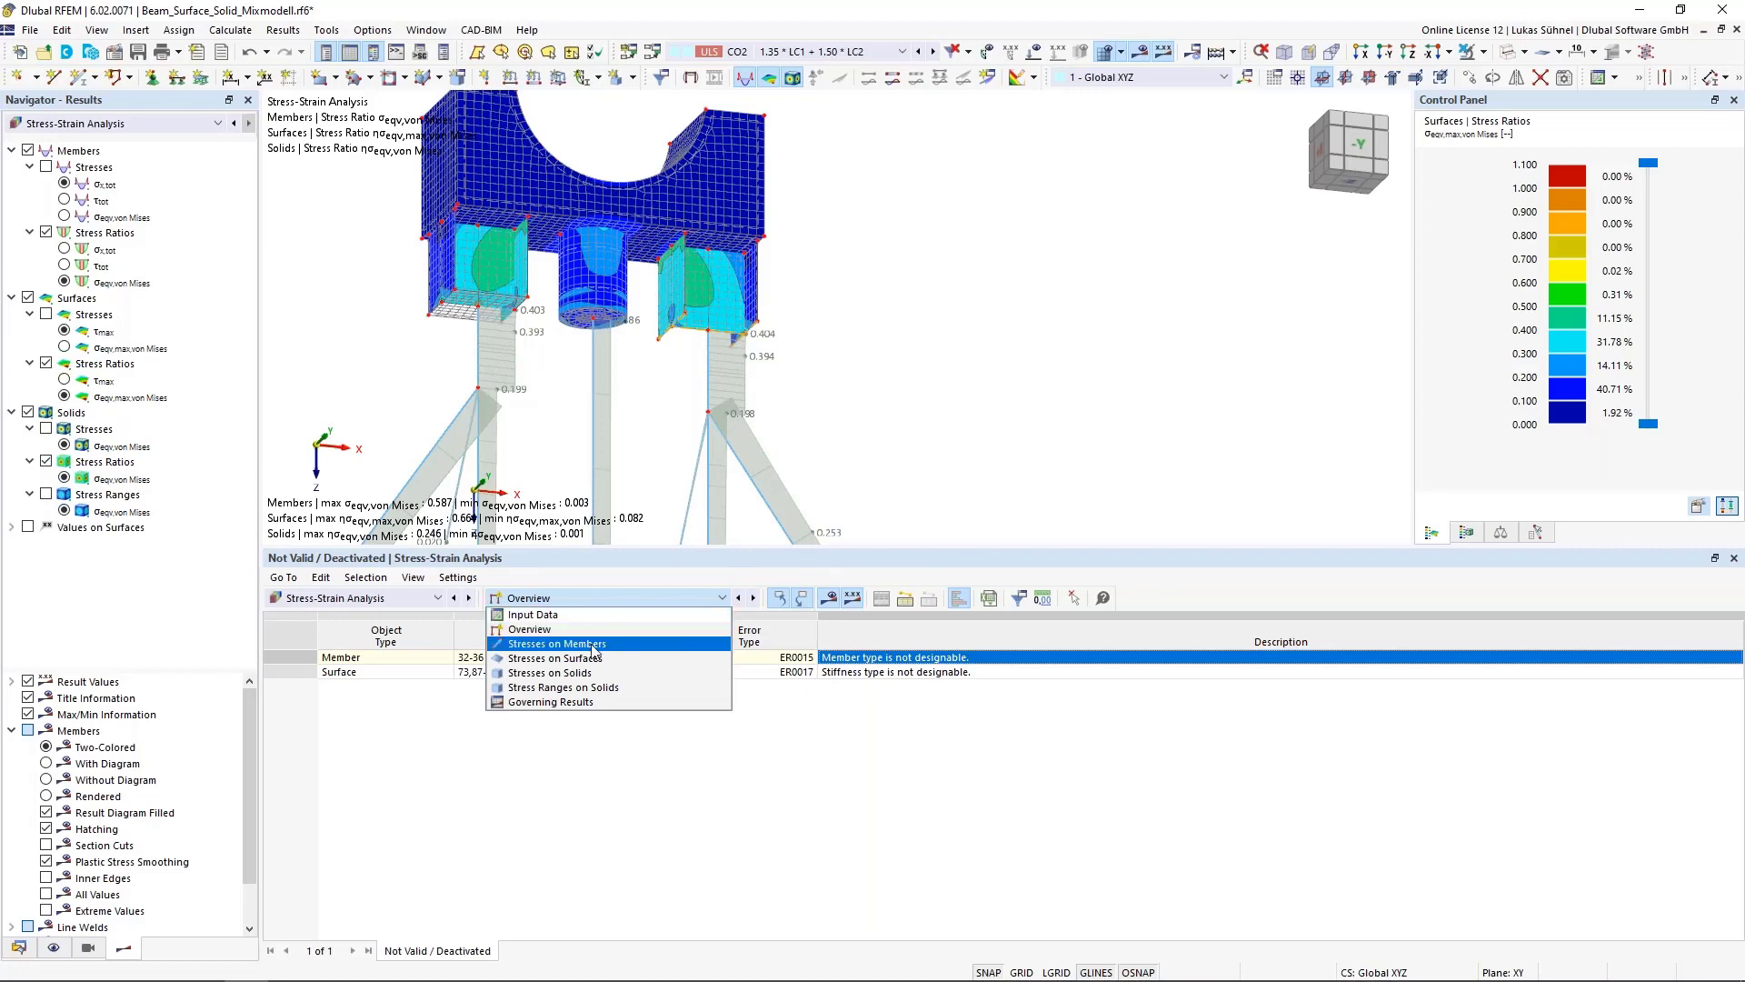
{"action": "left_click", "coordinate": [534, 645]}
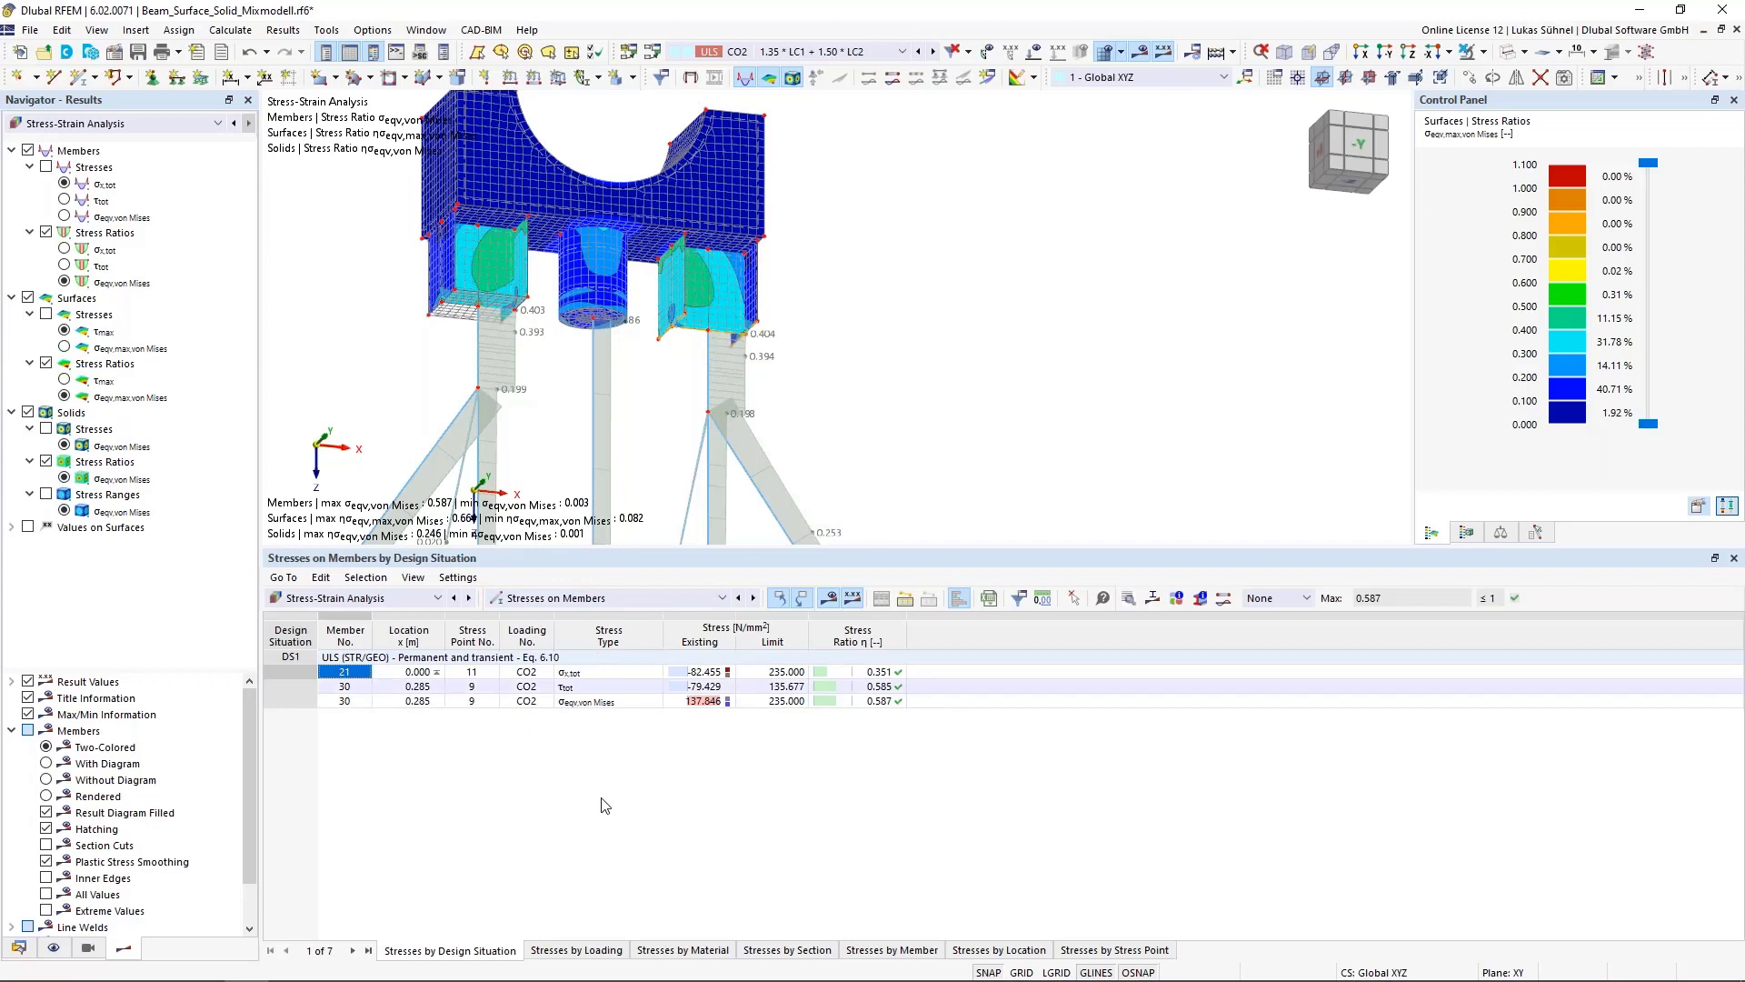
{"action": "left_click", "coordinate": [584, 600]}
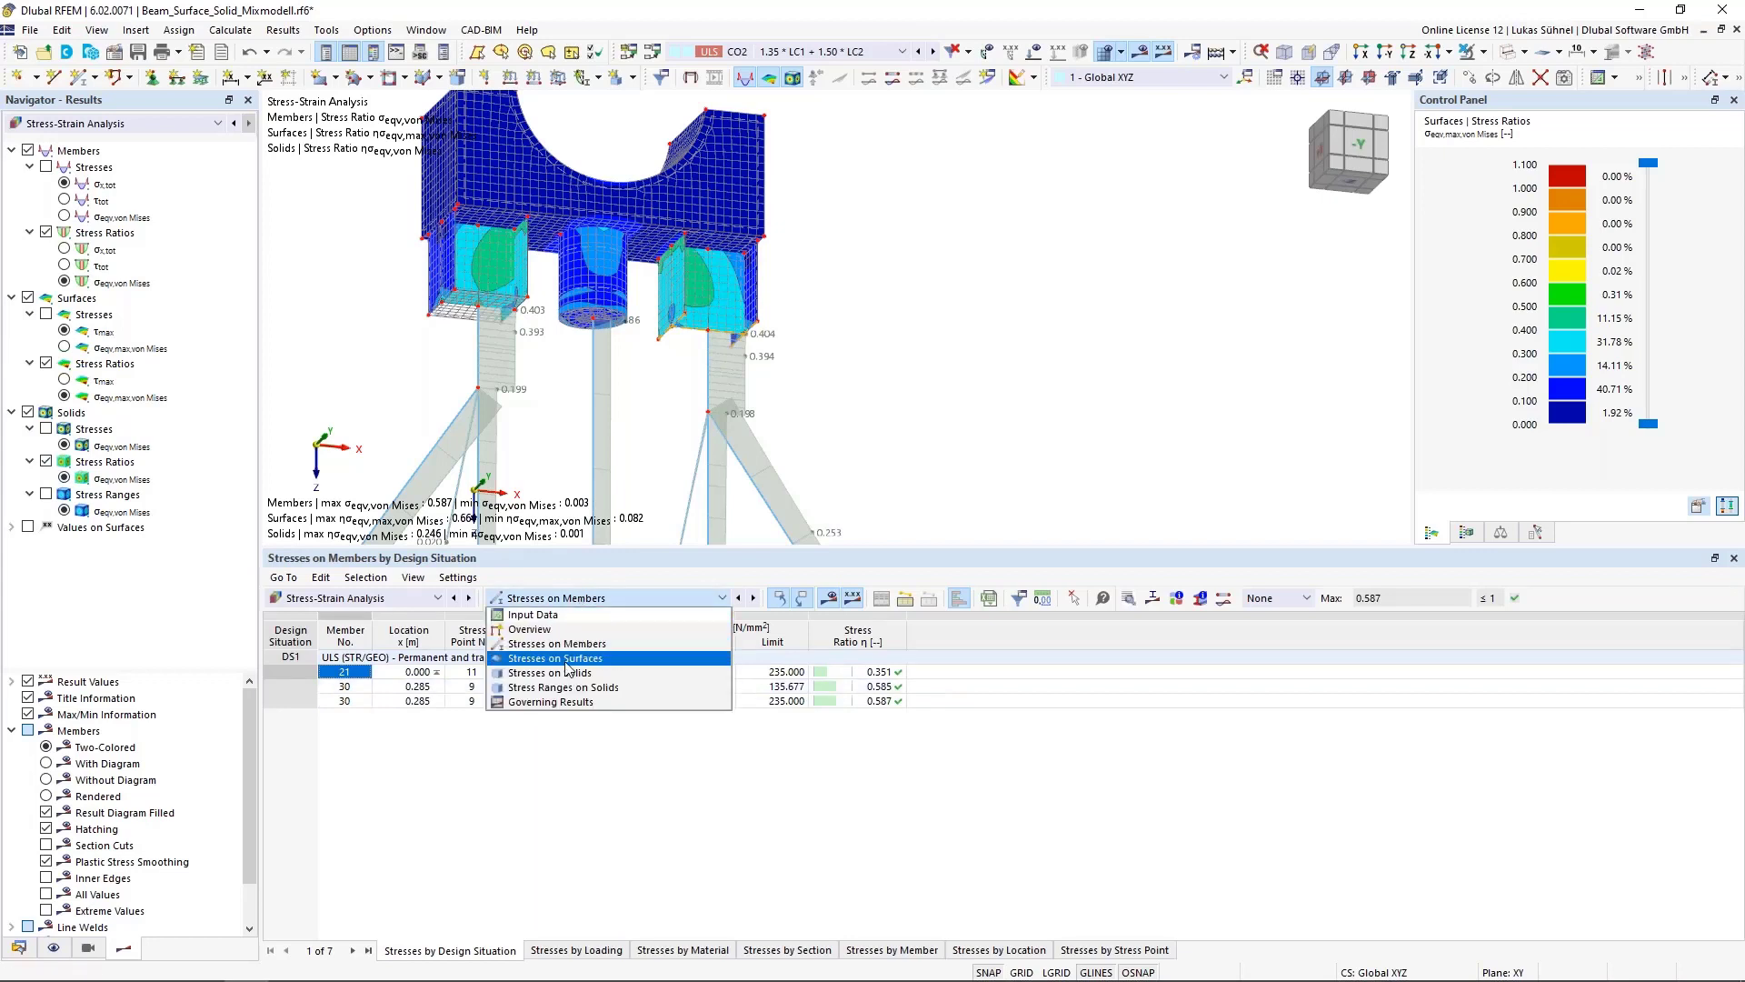
{"action": "left_click", "coordinate": [565, 660]}
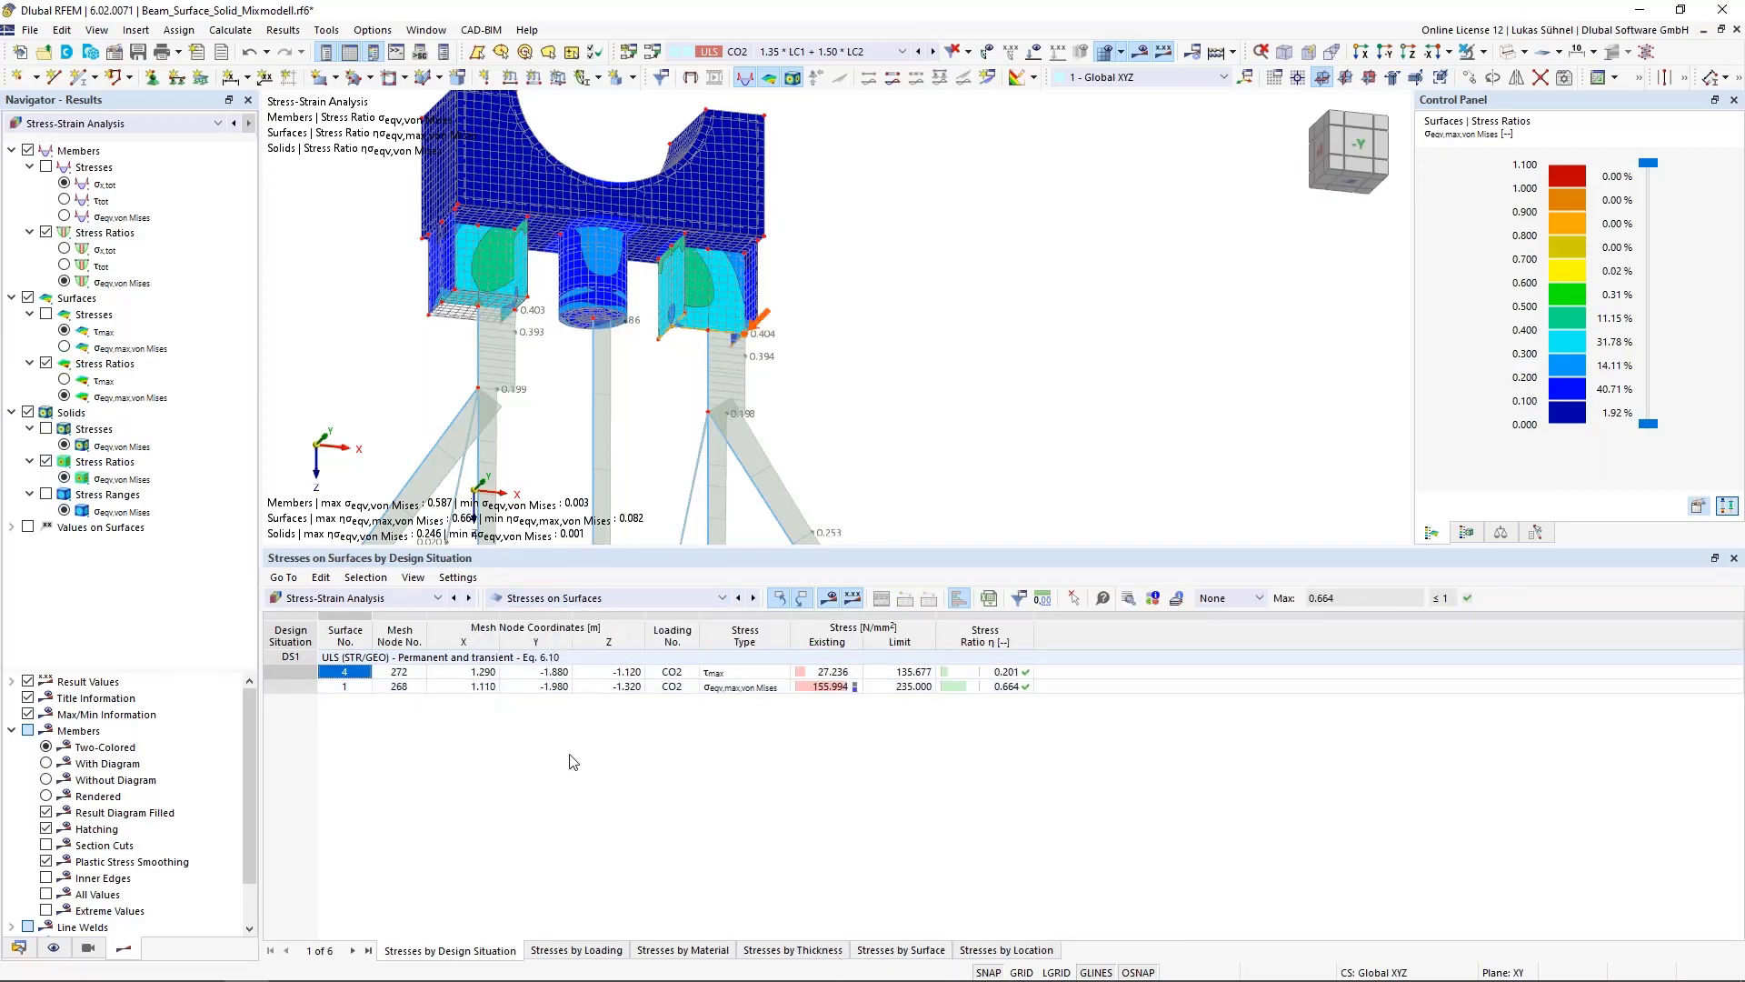
Review the stress results on solids and switch back to the surface stresses table
{"action": "left_click", "coordinate": [600, 598]}
{"action": "left_click", "coordinate": [564, 676]}
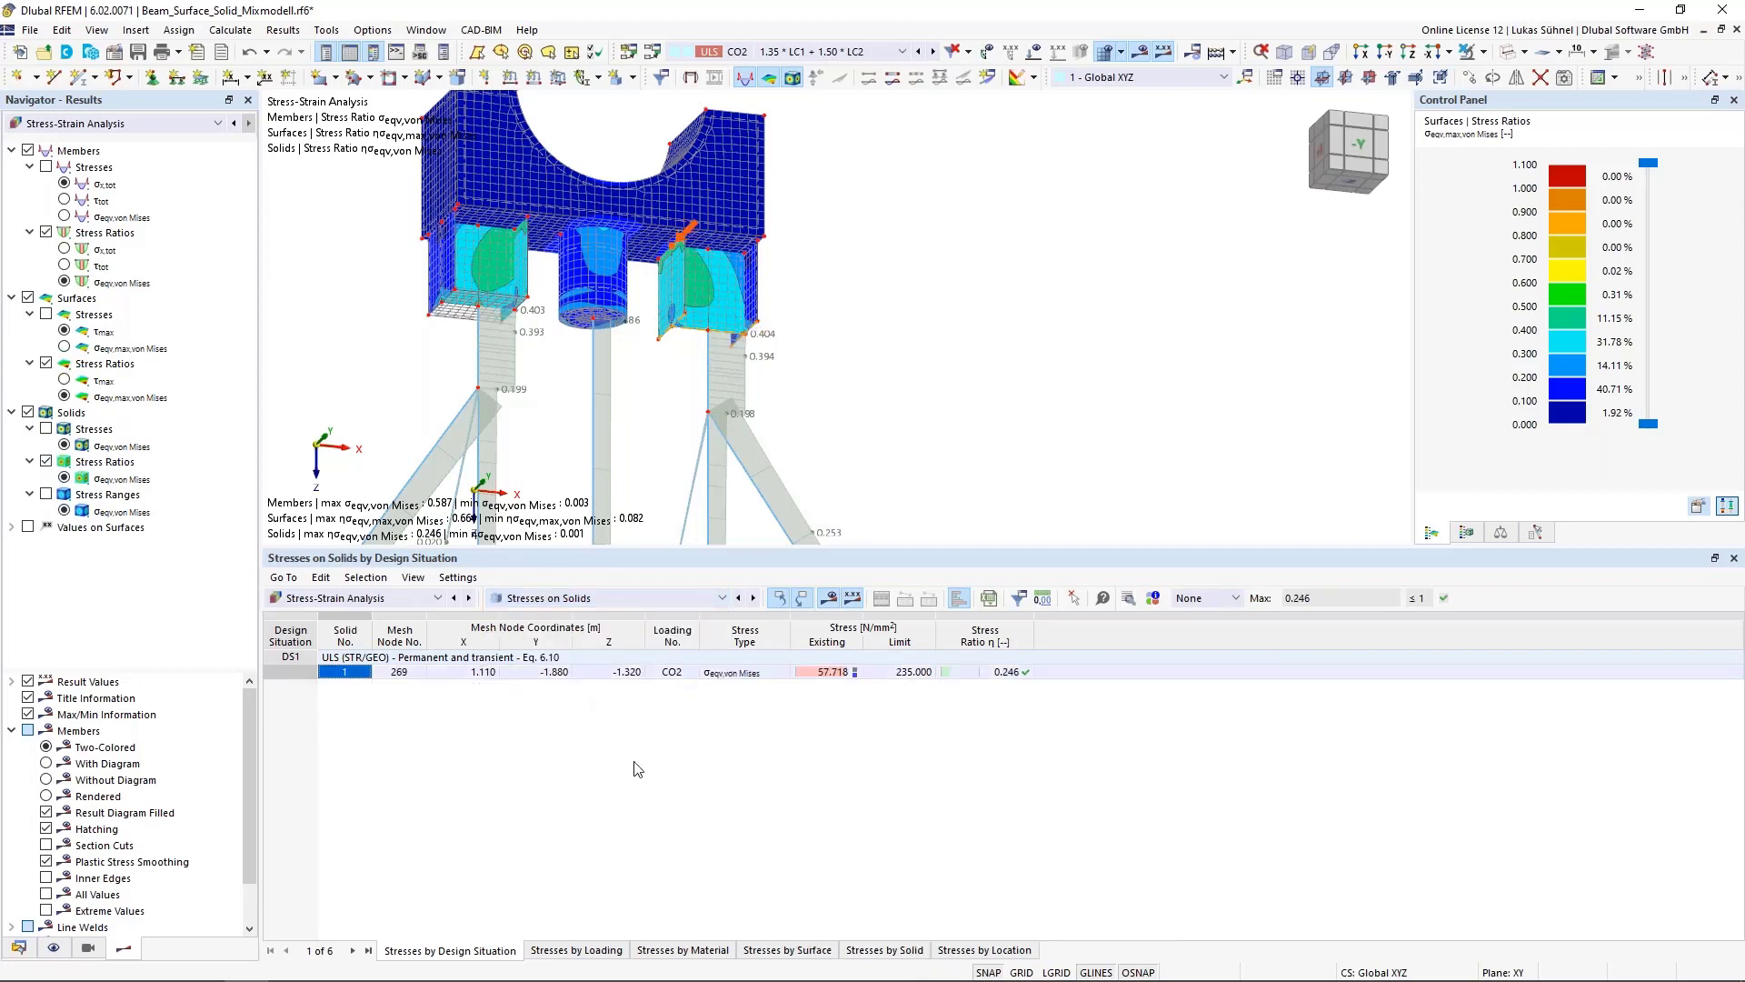
{"action": "left_click", "coordinate": [651, 600]}
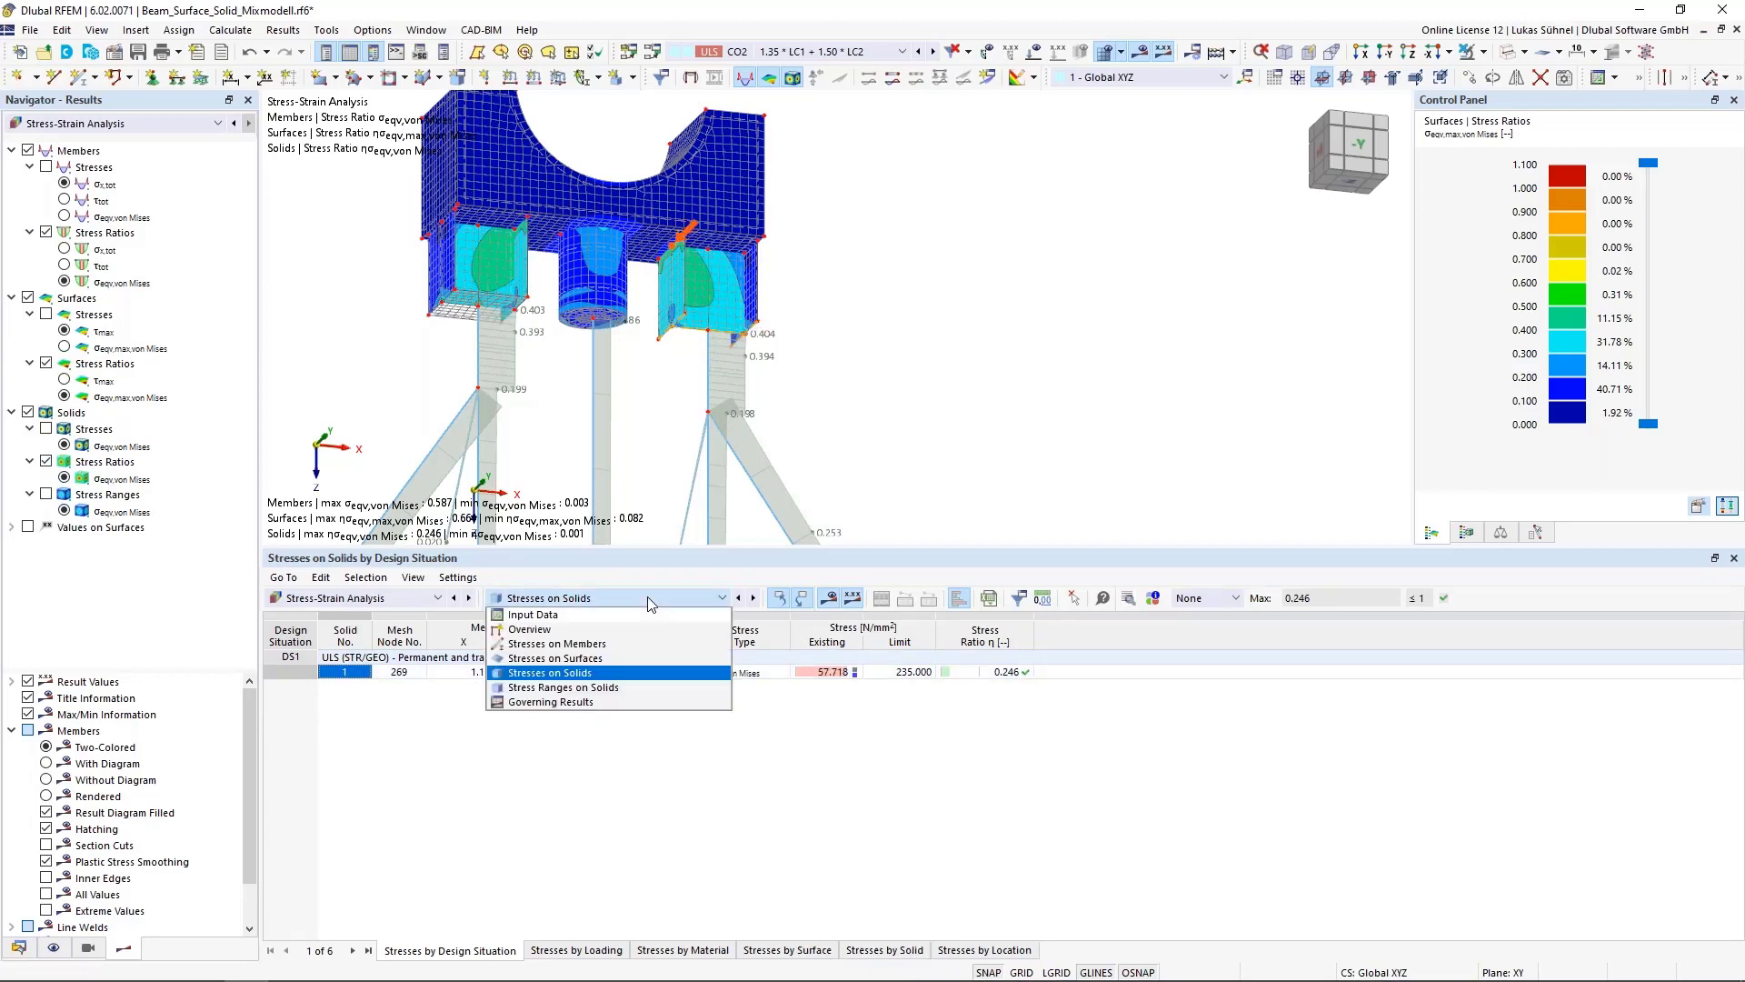
{"action": "left_click", "coordinate": [572, 658]}
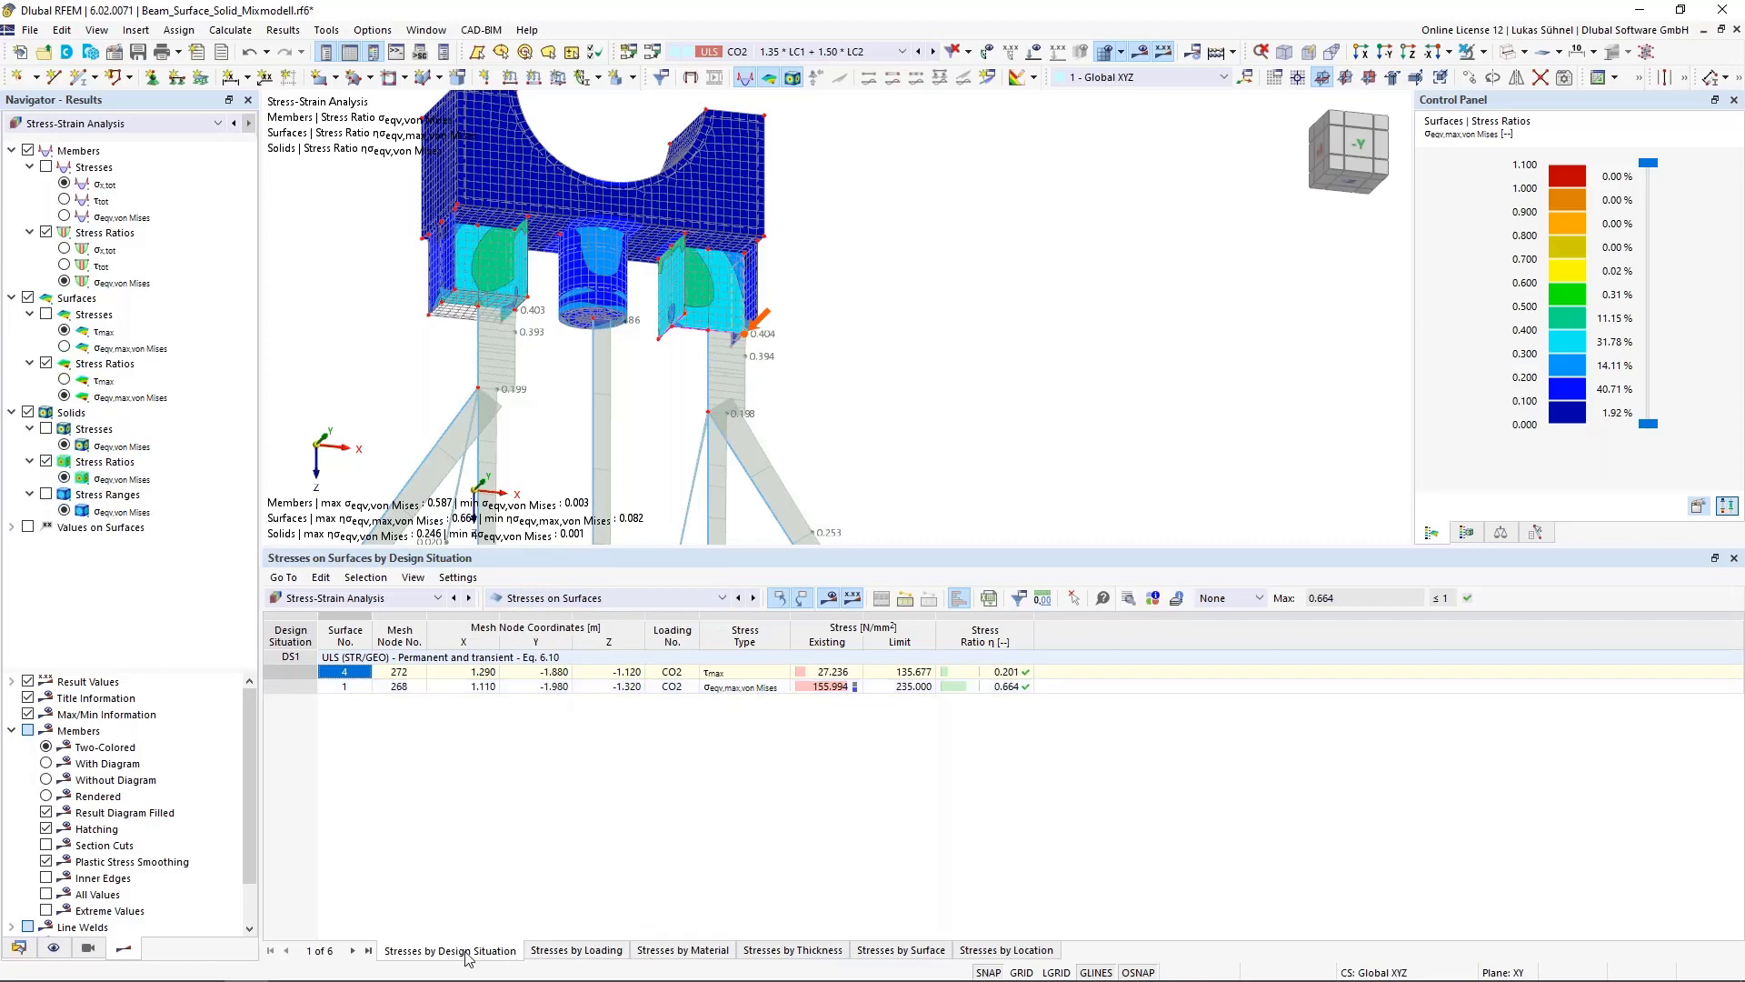
Review surface stresses sorted by surface, by thickness and by design situation
{"action": "left_click", "coordinate": [889, 950]}
{"action": "scroll", "coordinate": [709, 807], "scroll_direction": "down", "scroll_amount": 3}
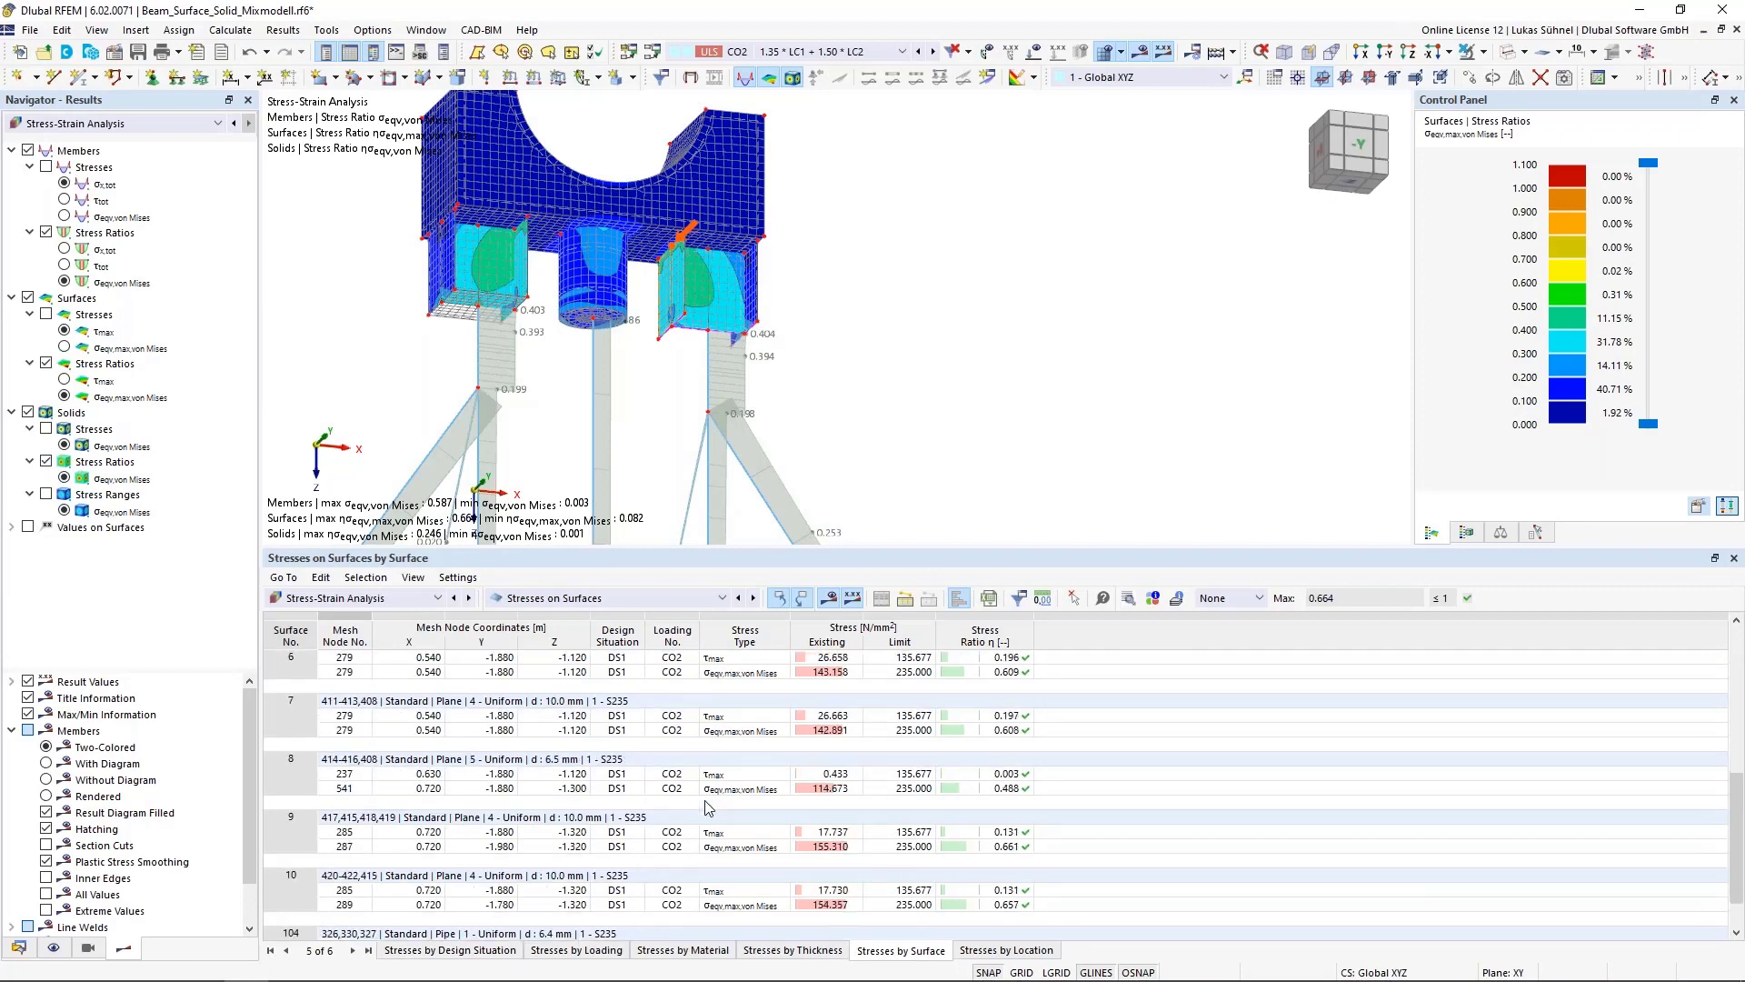
{"action": "left_click", "coordinate": [760, 948]}
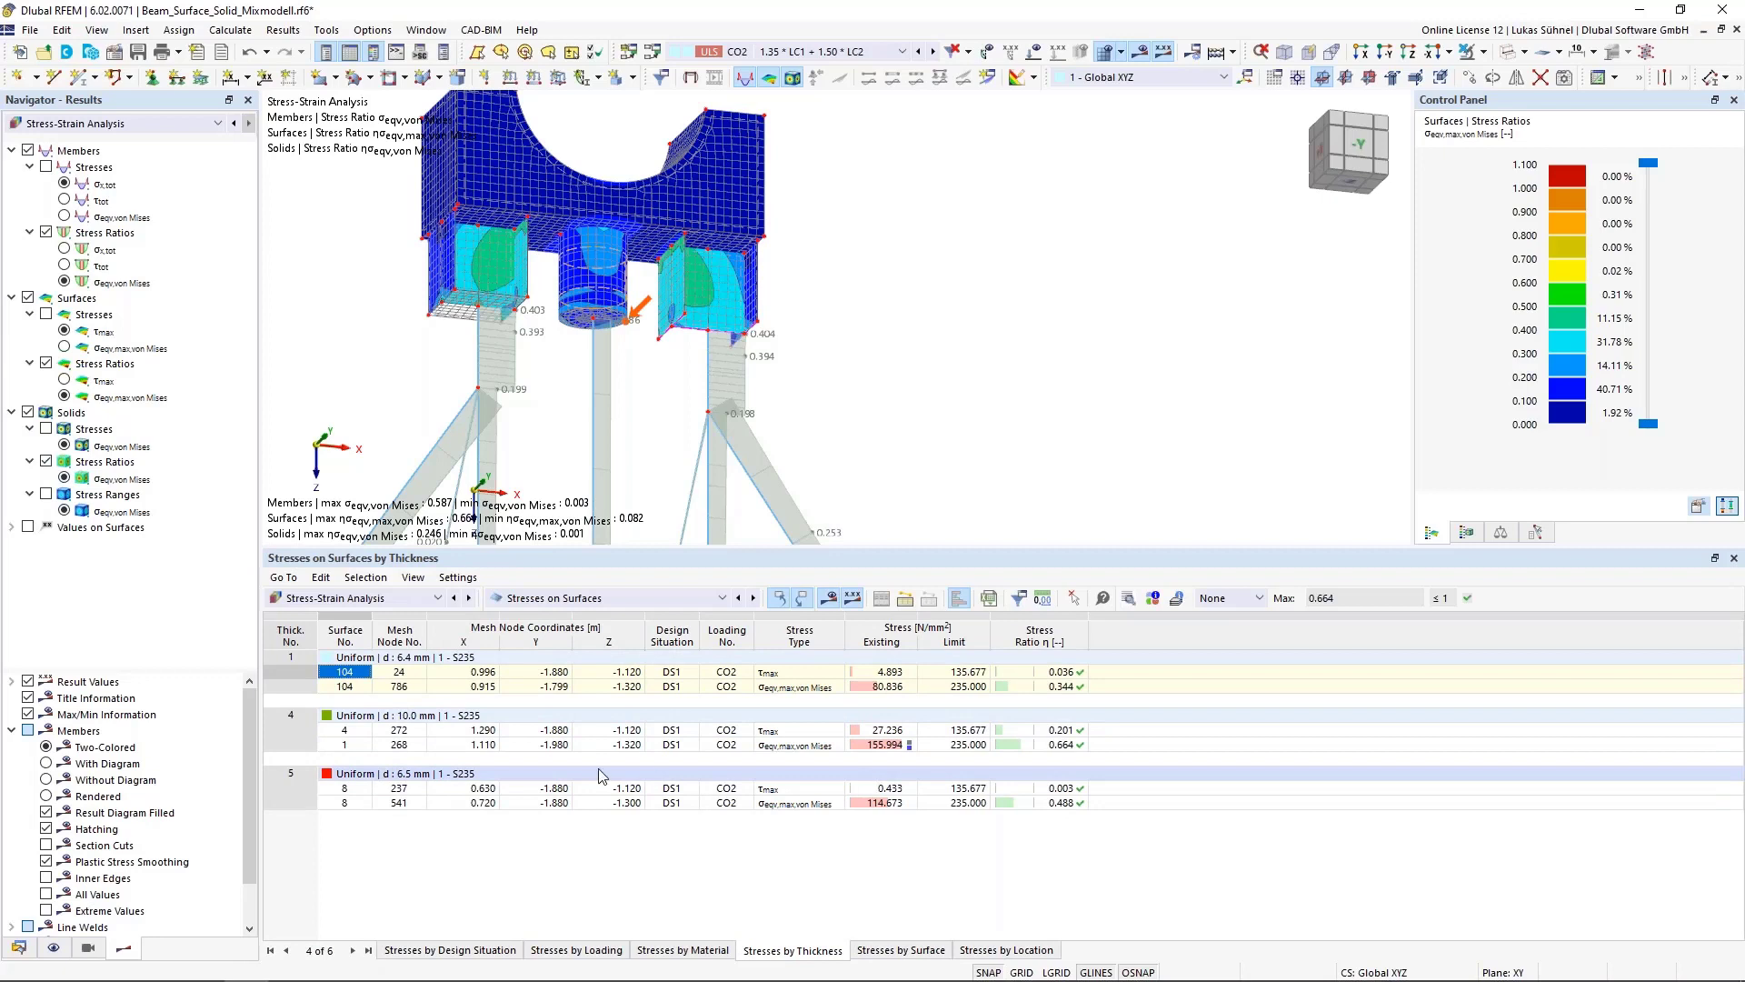
{"action": "left_click", "coordinate": [444, 950]}
{"action": "middle_click_drag", "start_coordinate": [636, 341], "coordinate": [900, 253]}
{"action": "scroll", "coordinate": [900, 253], "scroll_direction": "down", "scroll_amount": 3}
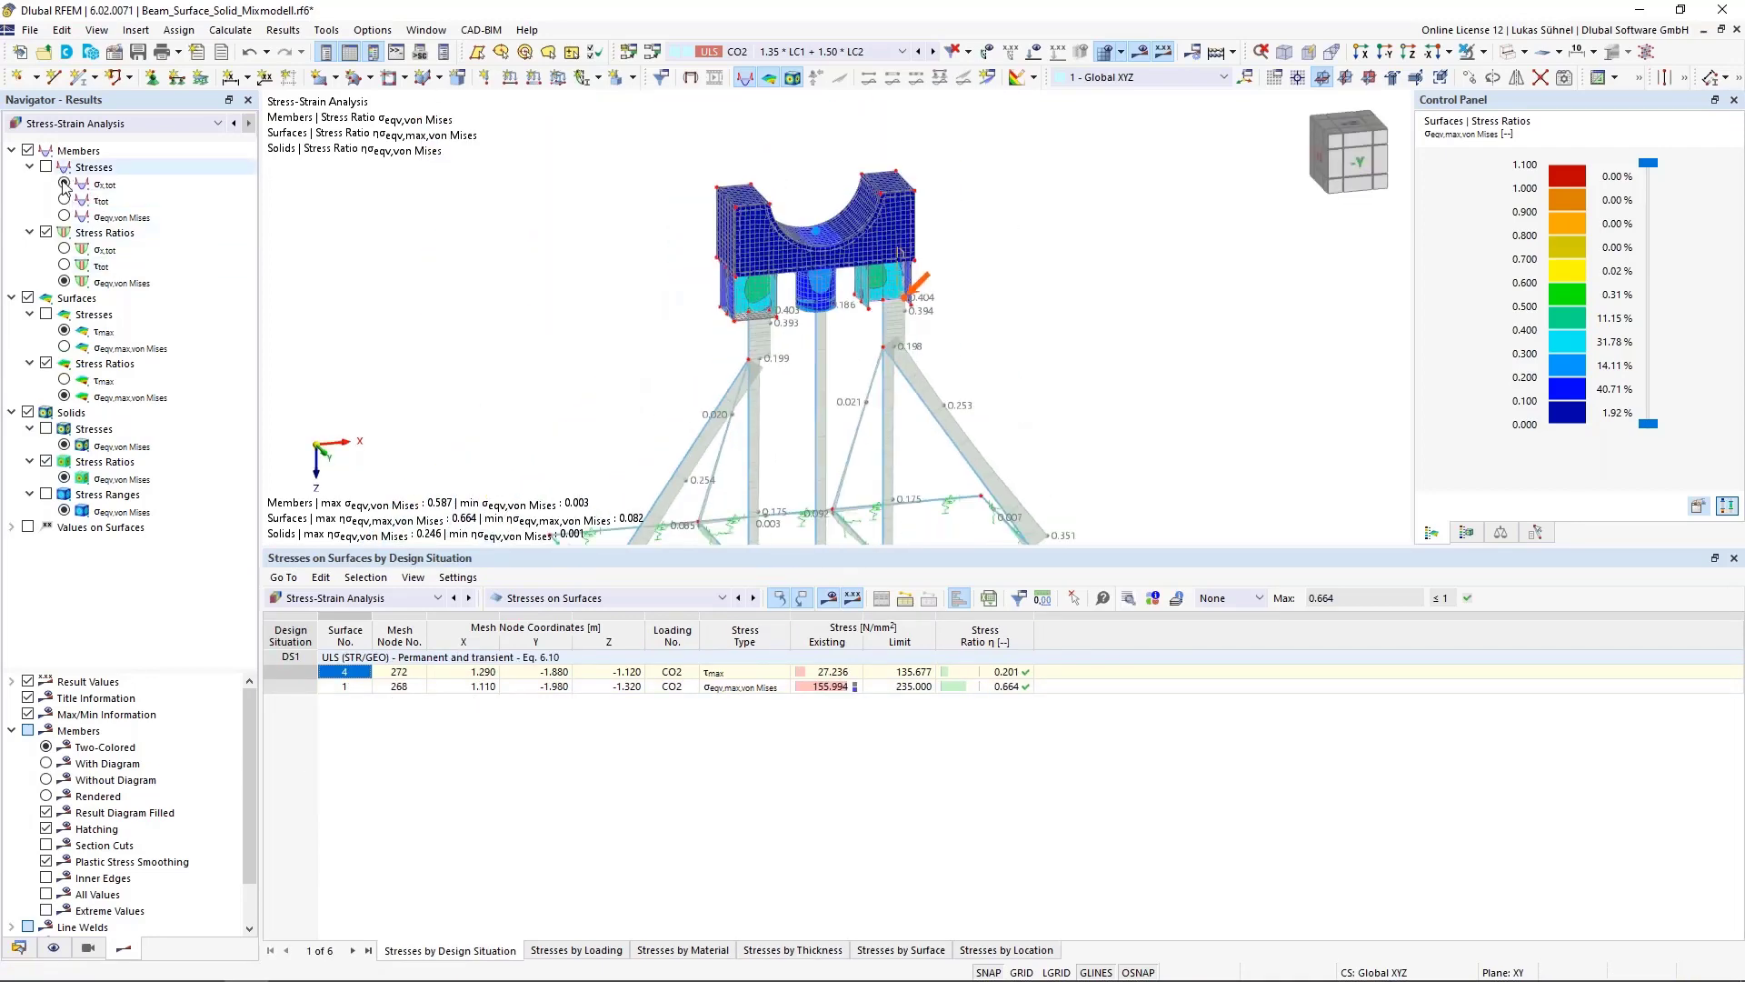
Collapse the results navigator tree and display the σx,tot stresses on members
{"action": "left_click", "coordinate": [11, 150]}
{"action": "left_click", "coordinate": [11, 167]}
{"action": "left_click", "coordinate": [11, 183]}
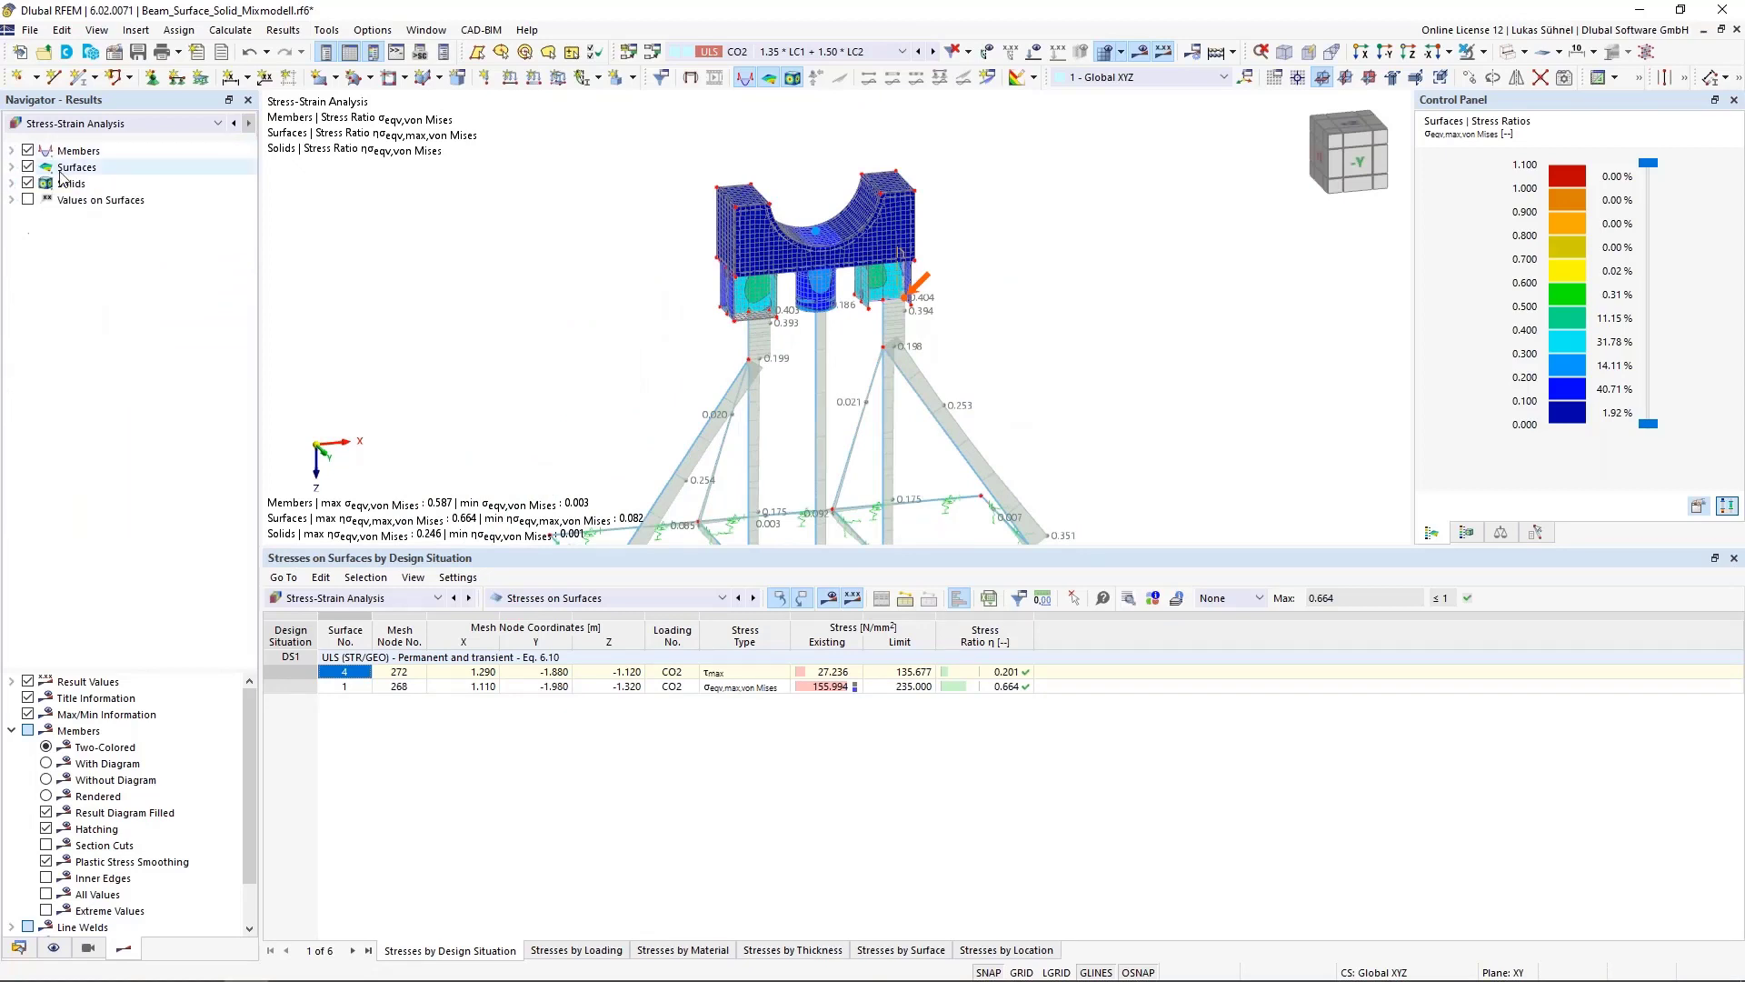
{"action": "left_click", "coordinate": [77, 129]}
{"action": "left_click", "coordinate": [99, 130]}
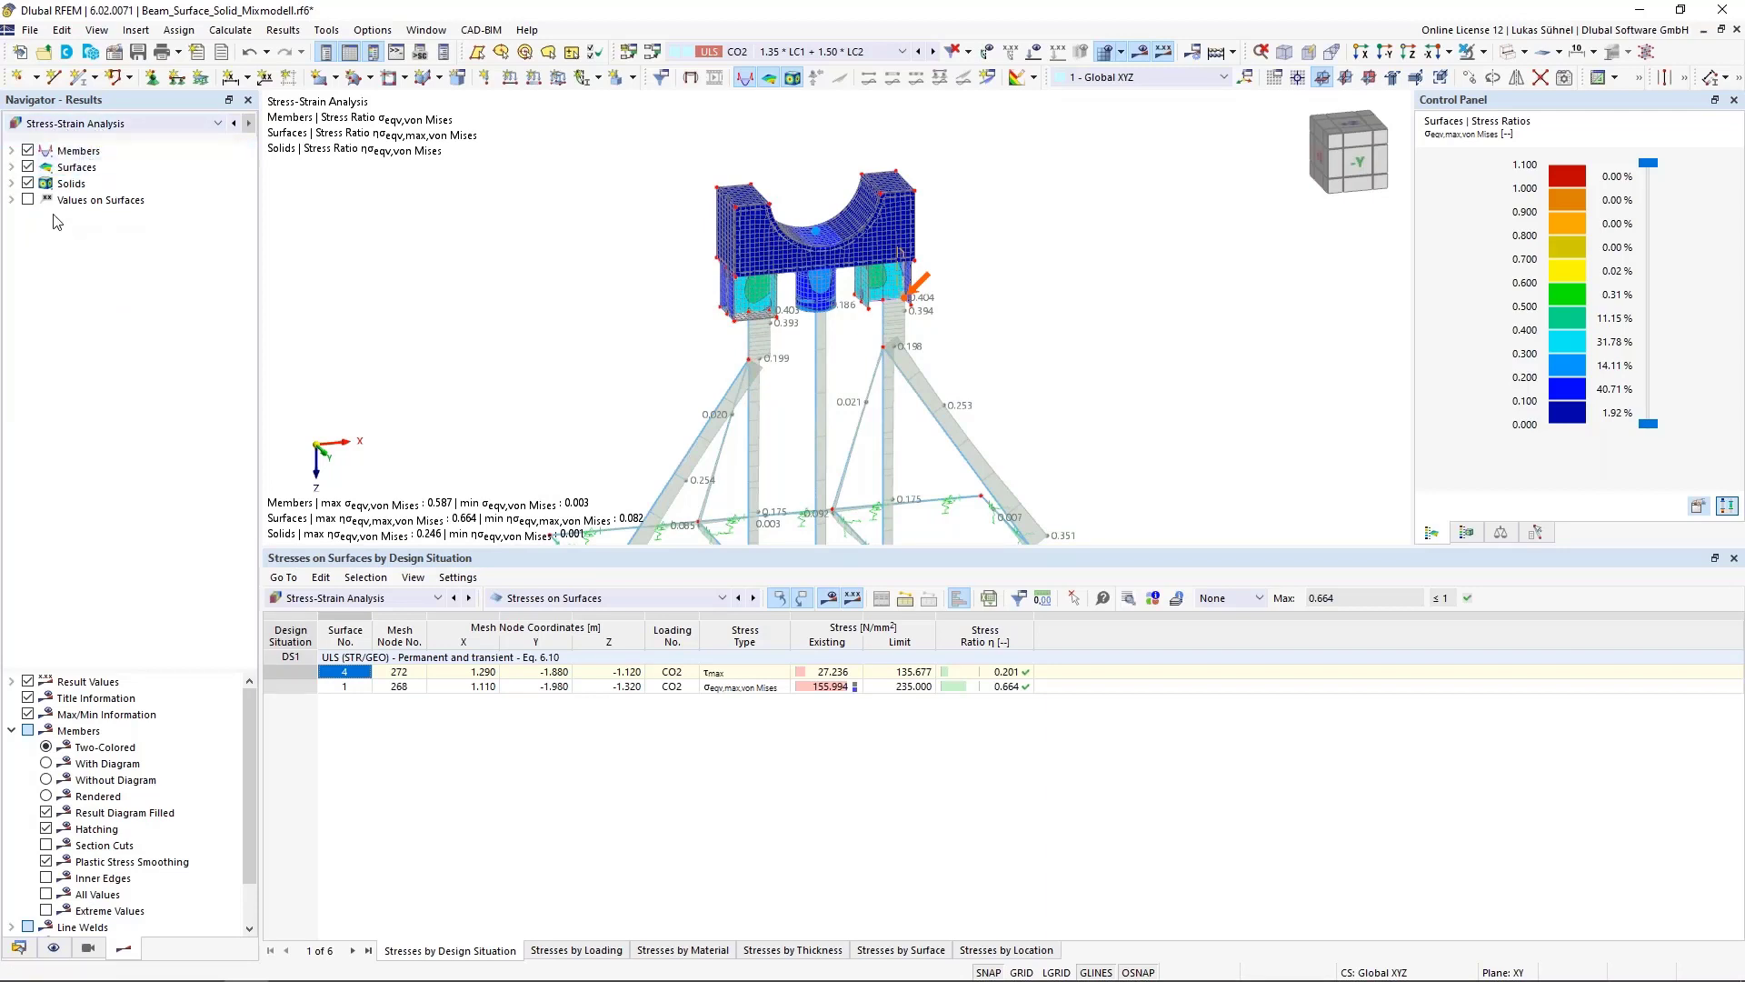
{"action": "left_click", "coordinate": [11, 150]}
{"action": "left_click", "coordinate": [64, 183]}
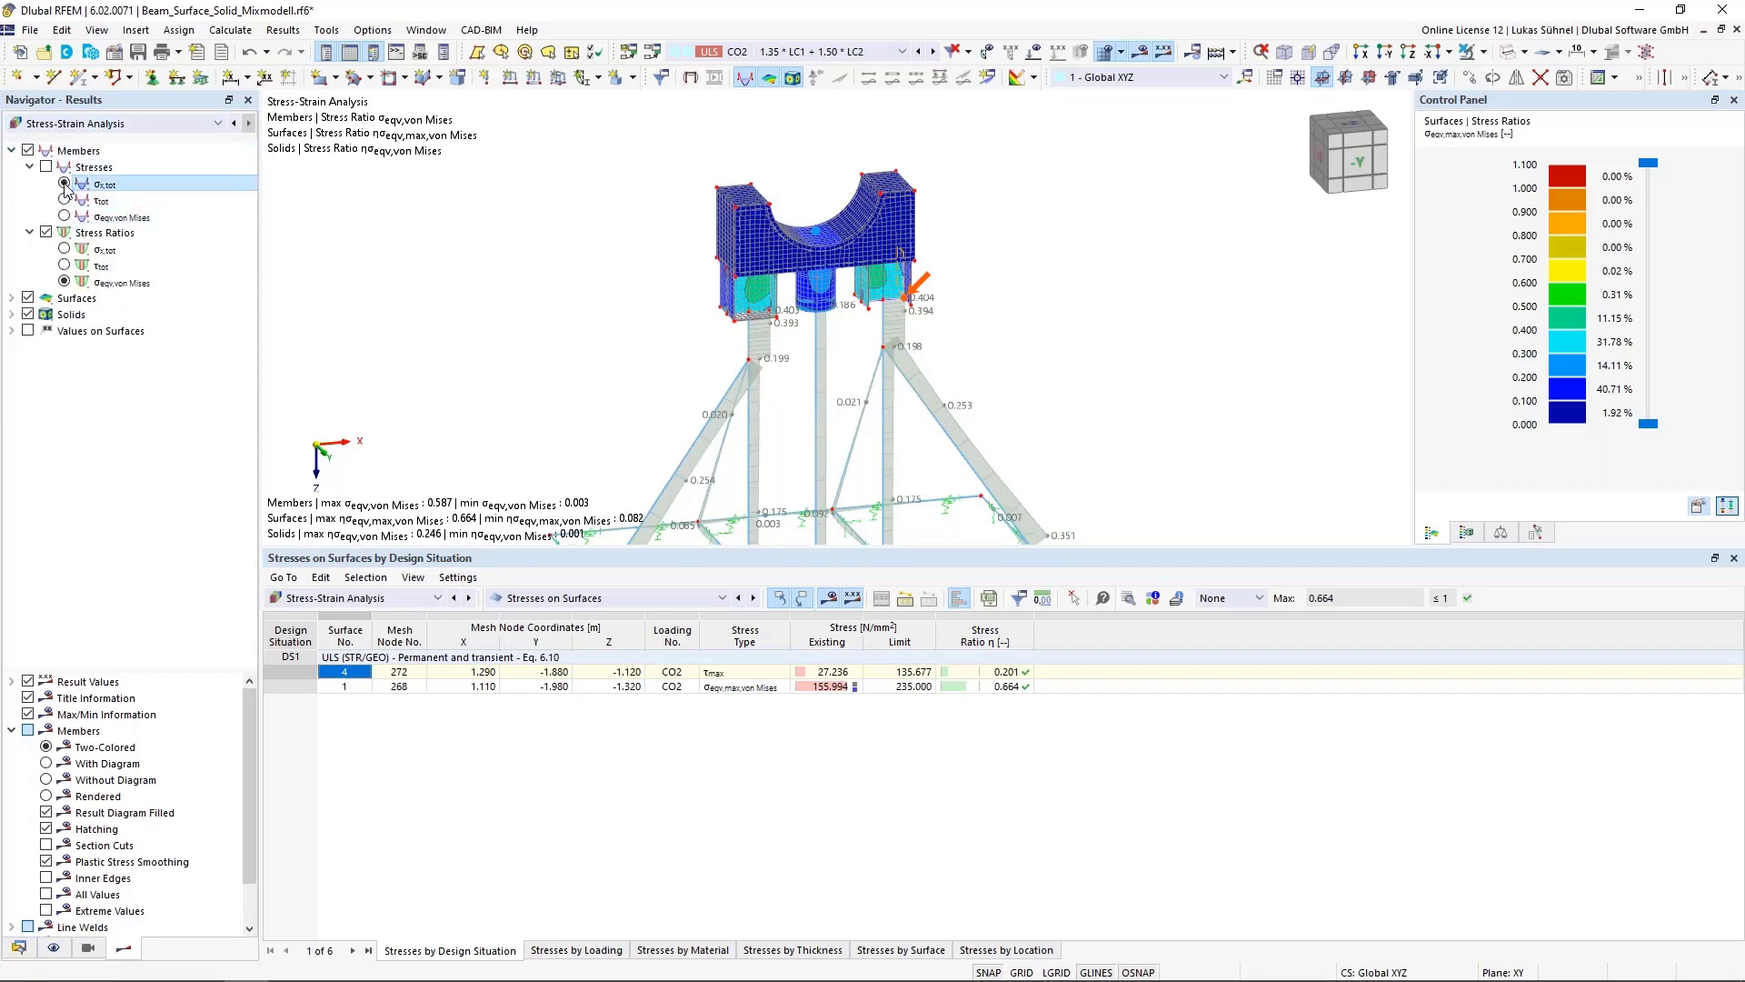
Display the von Mises equivalent stresses on members and the von Mises stress ratio on surfaces
{"action": "left_click", "coordinate": [64, 216]}
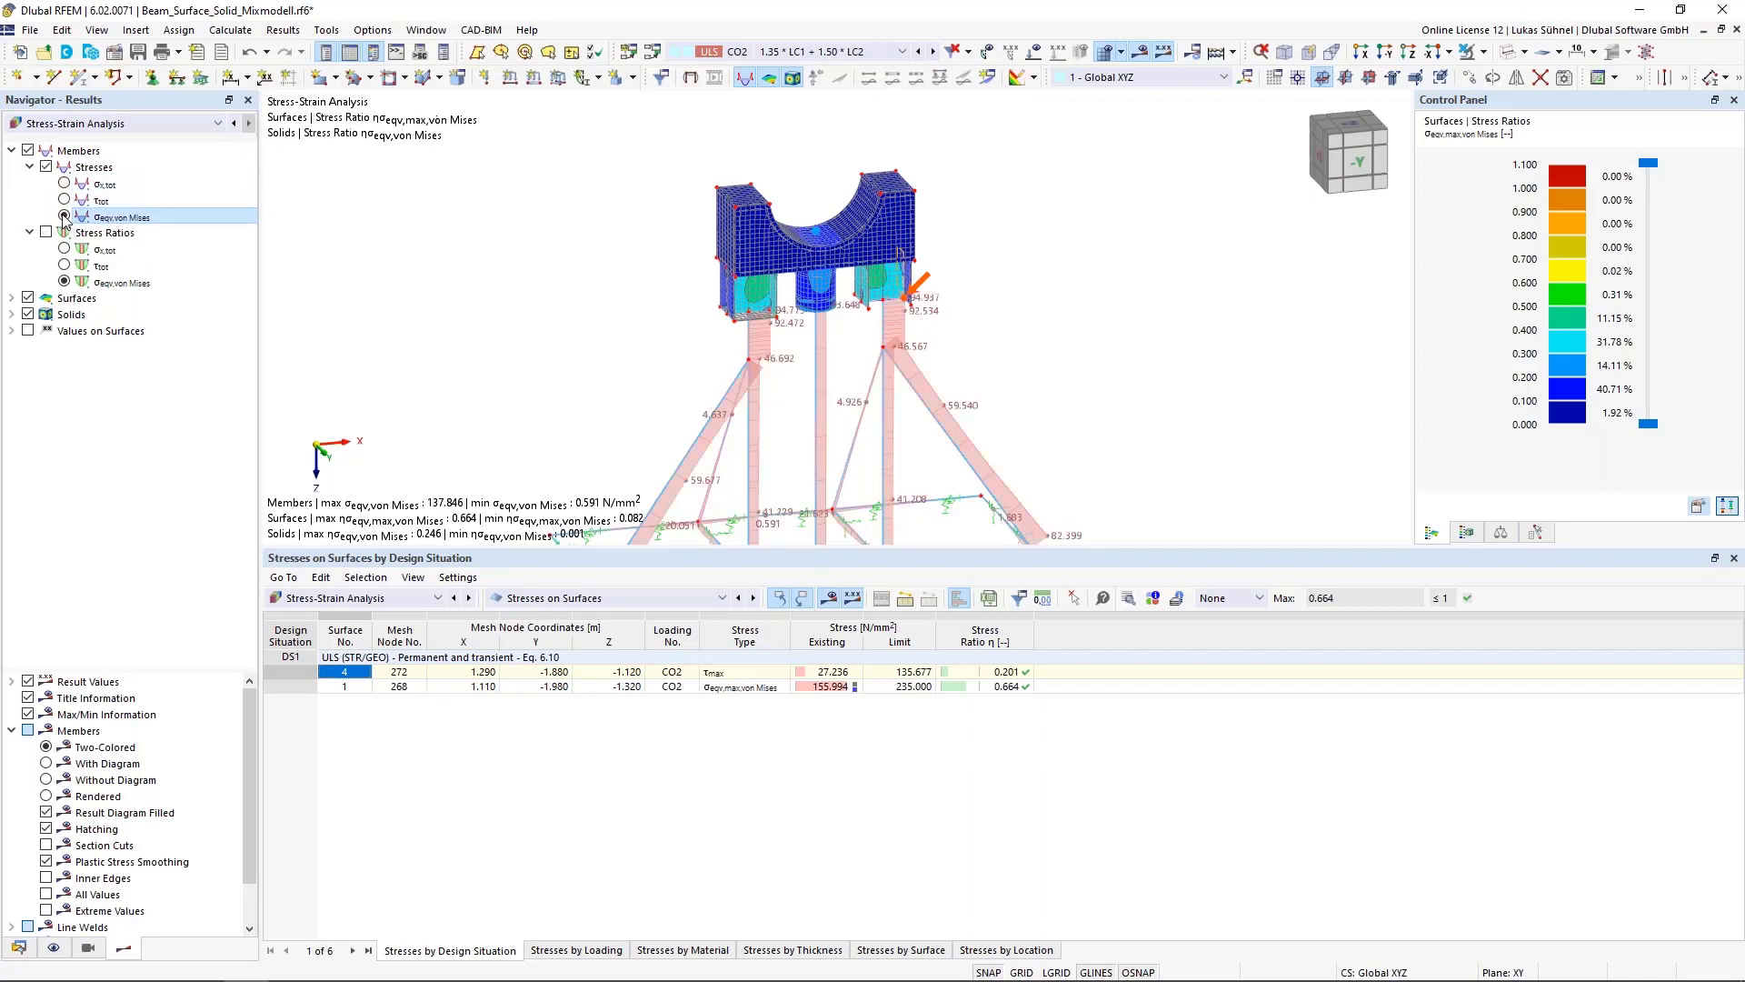
{"action": "left_click", "coordinate": [11, 298]}
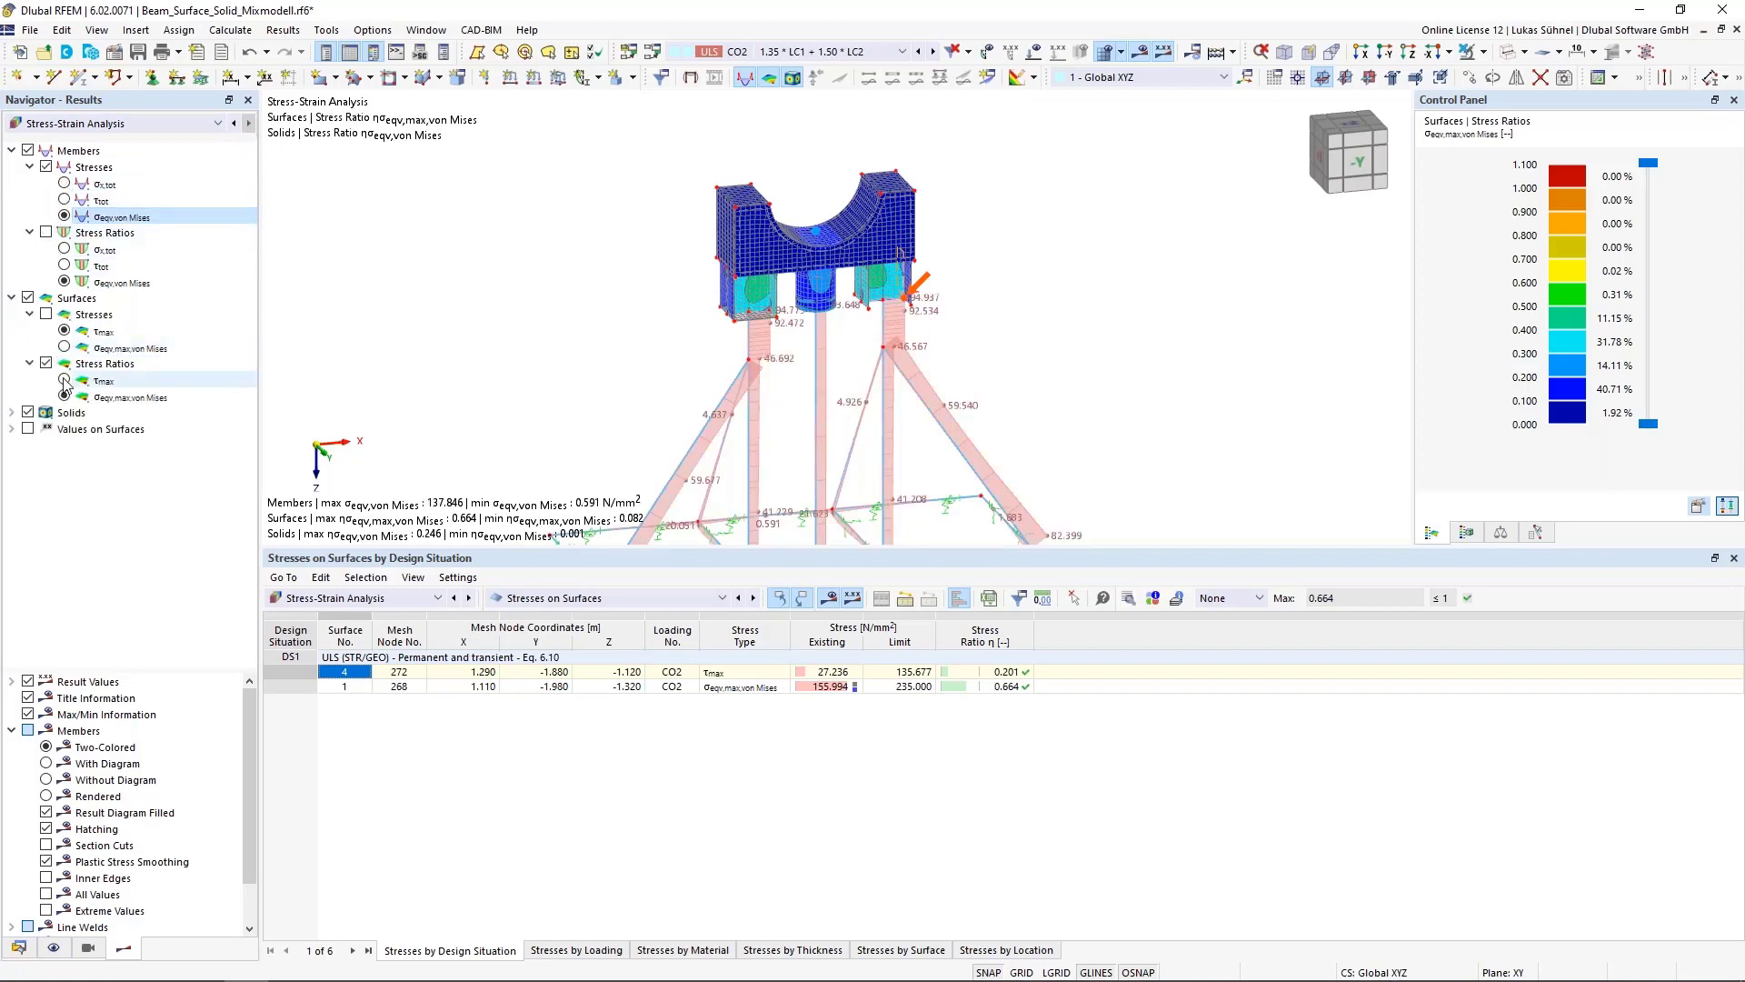
{"action": "left_click", "coordinate": [63, 381]}
{"action": "left_click", "coordinate": [64, 398]}
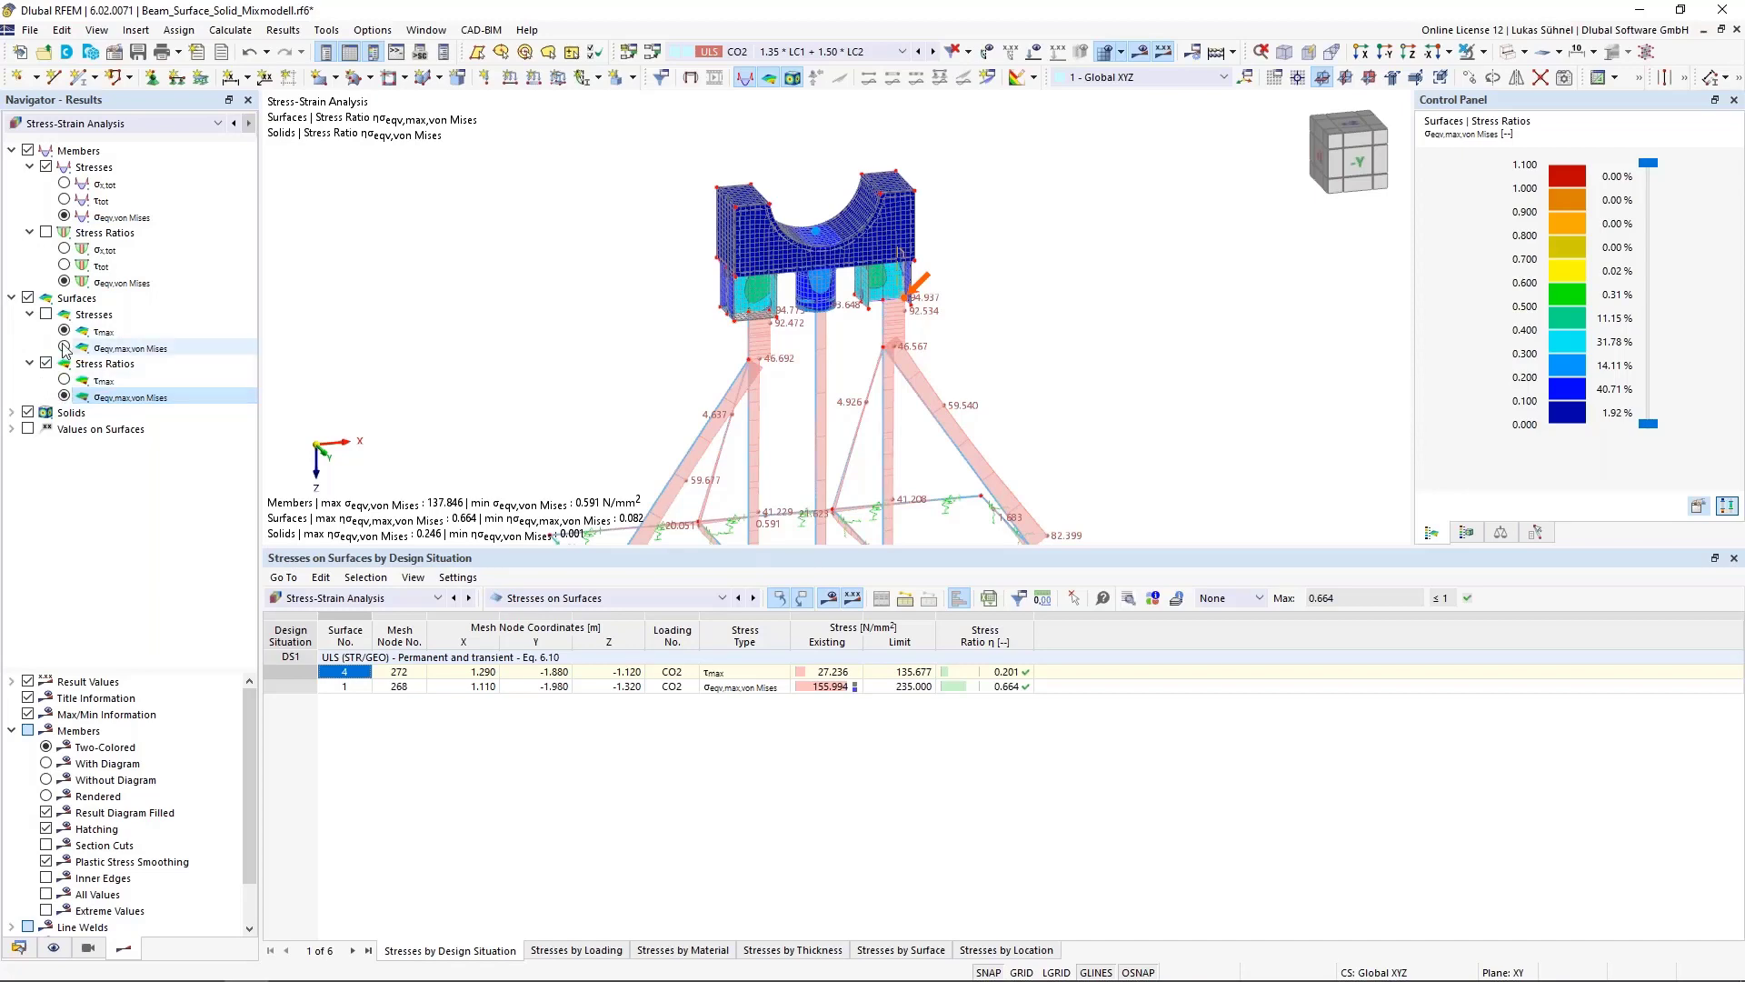
Open the stress ranges on solids table and inspect its minimum and maximum load combinations
{"action": "left_click", "coordinate": [28, 413]}
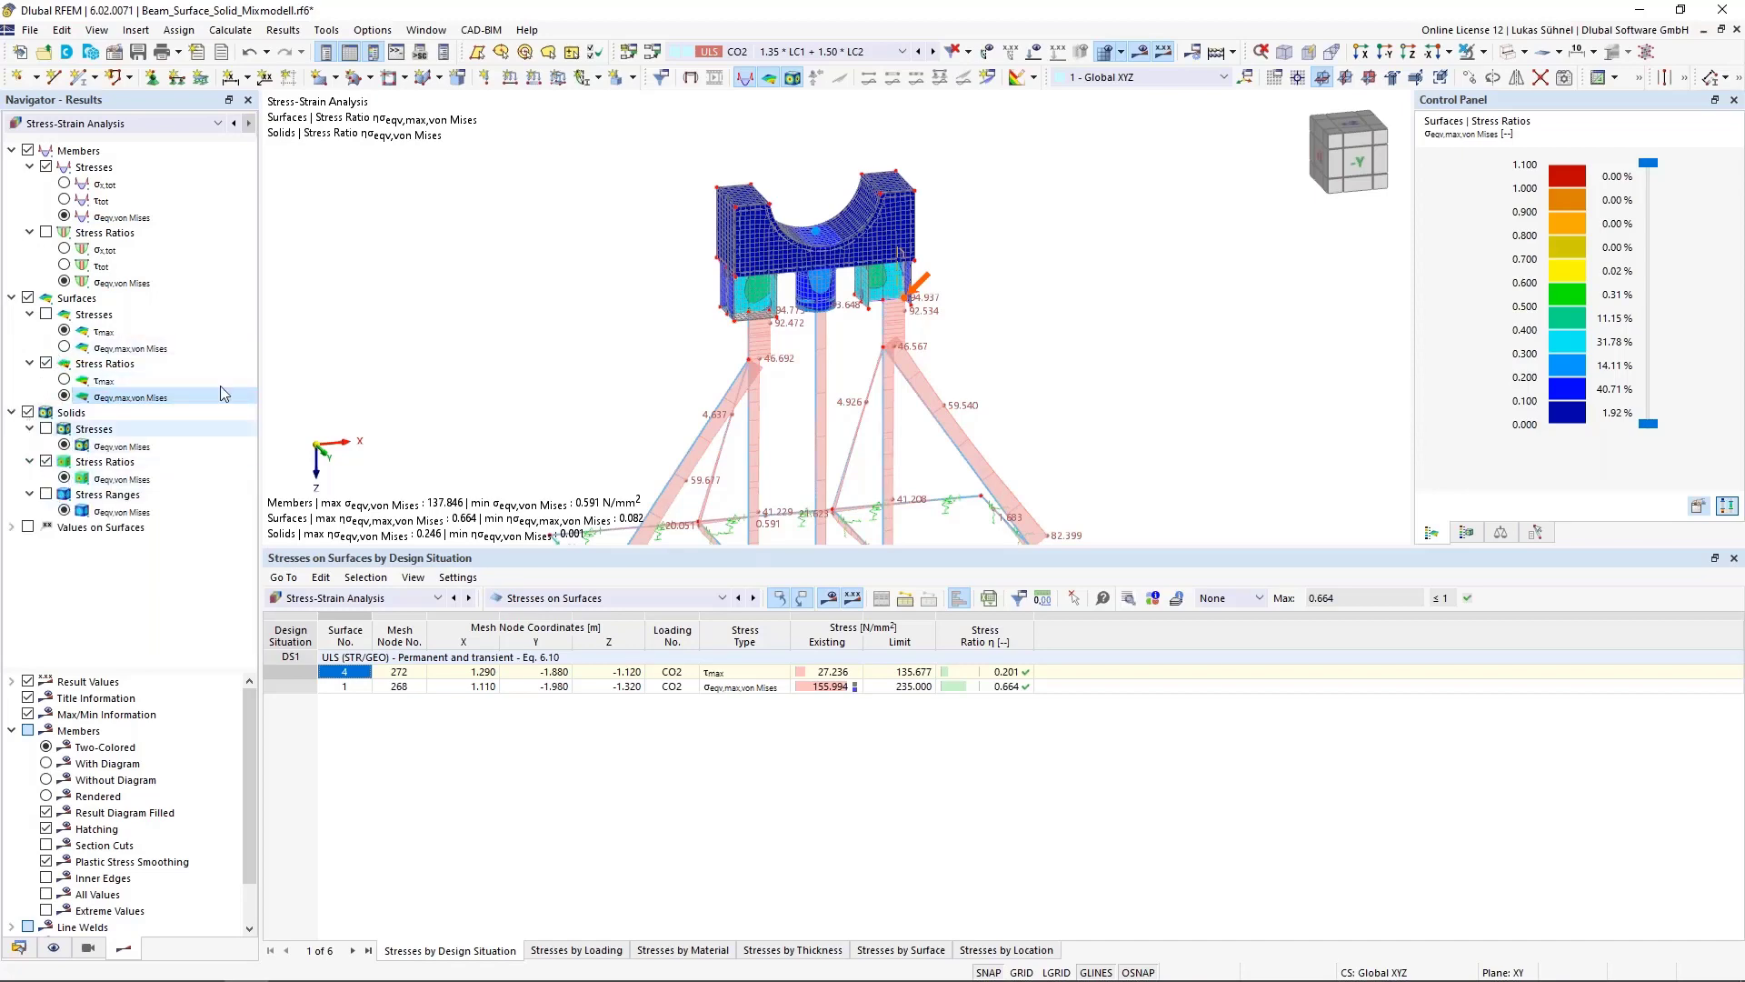
{"action": "scroll", "coordinate": [865, 256], "scroll_direction": "up", "scroll_amount": 3}
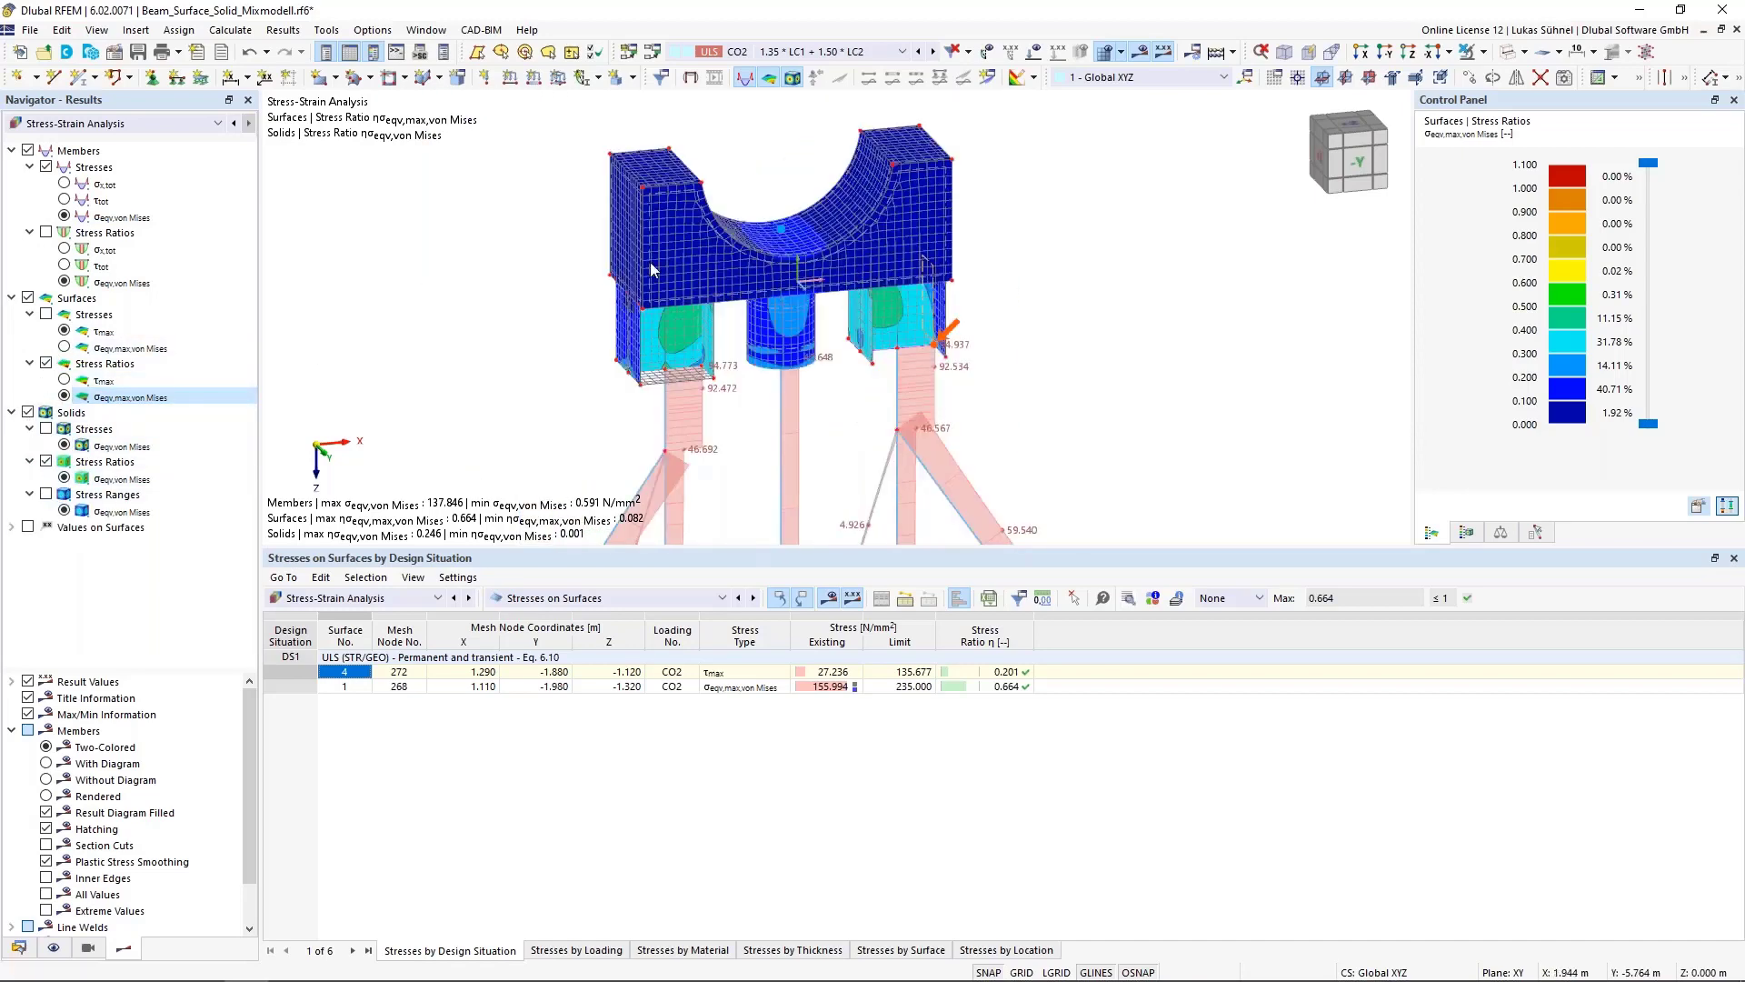
{"action": "middle_click_drag", "start_coordinate": [640, 406], "coordinate": [639, 303]}
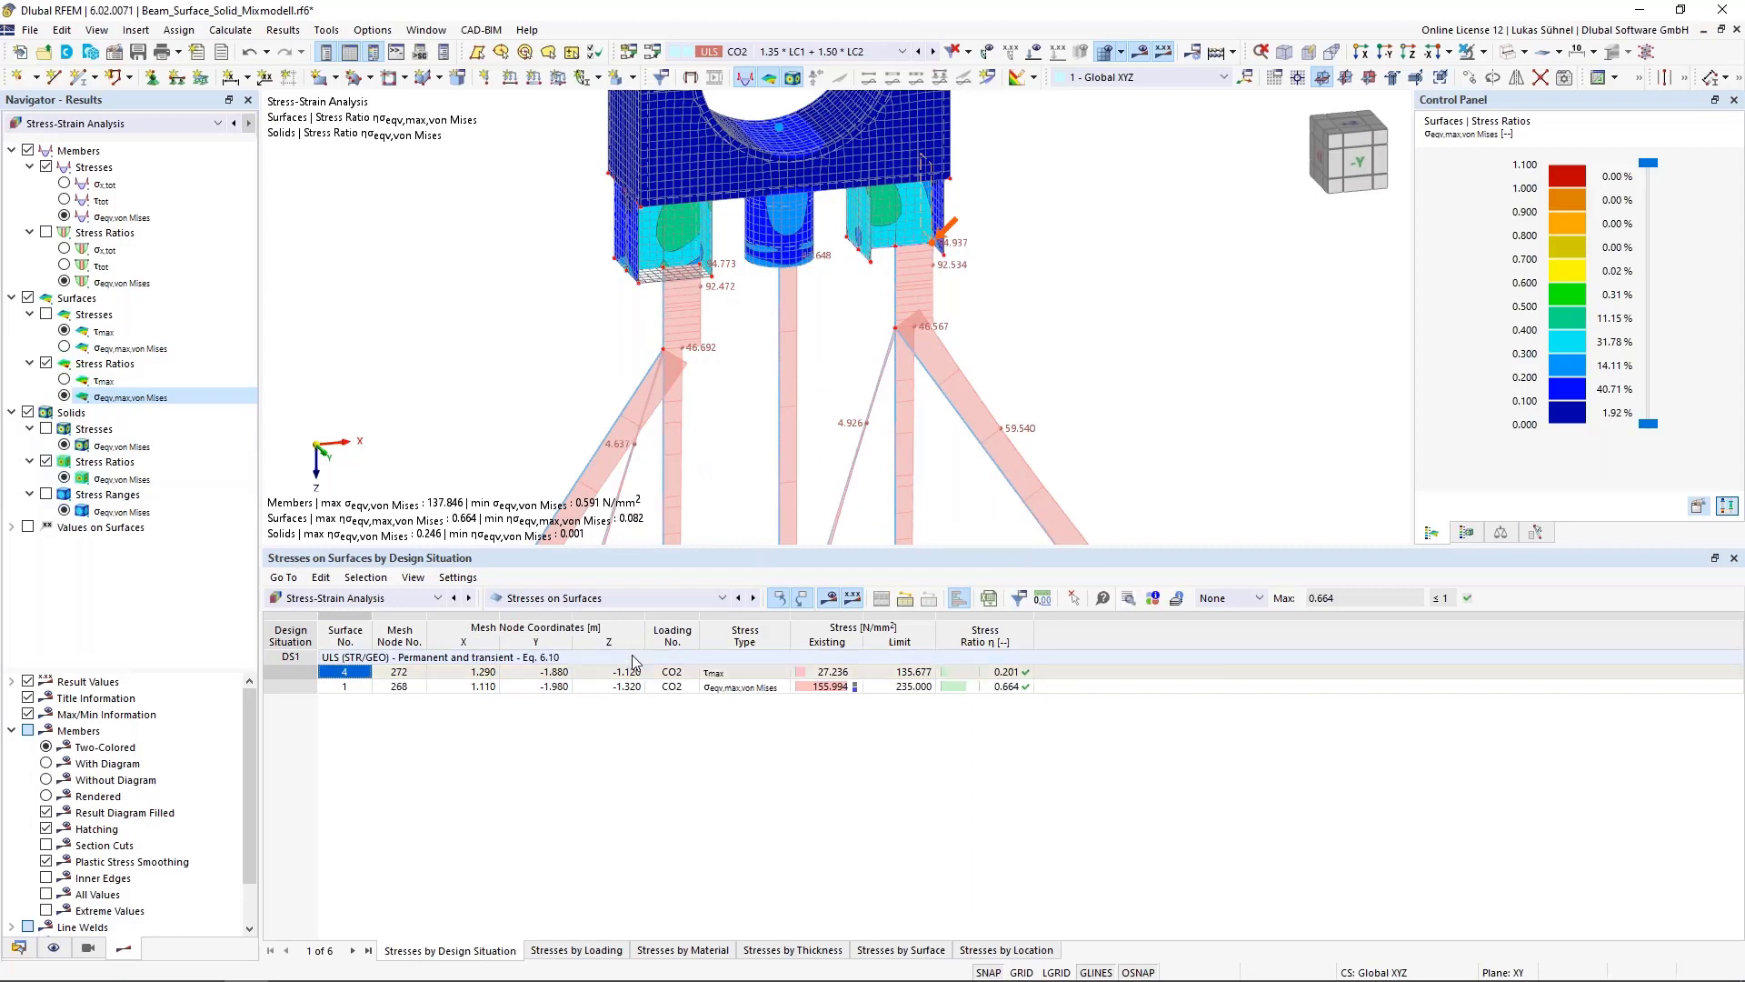
{"action": "left_click", "coordinate": [625, 601]}
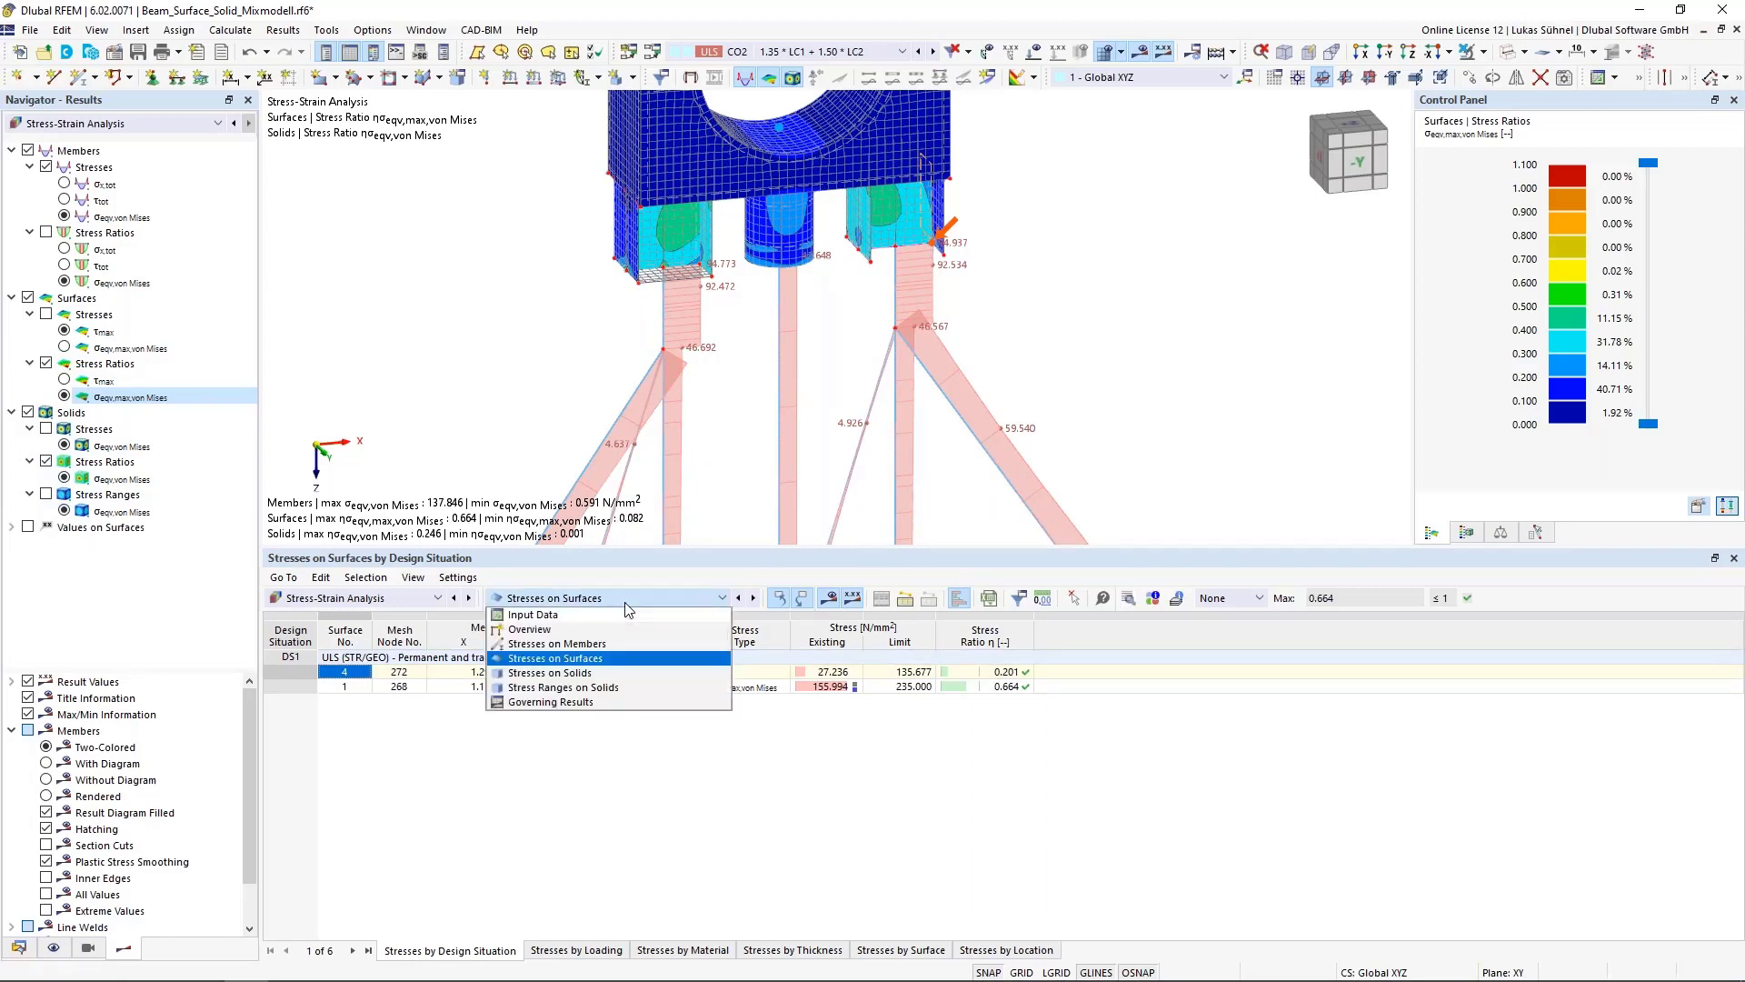
{"action": "left_click", "coordinate": [558, 689]}
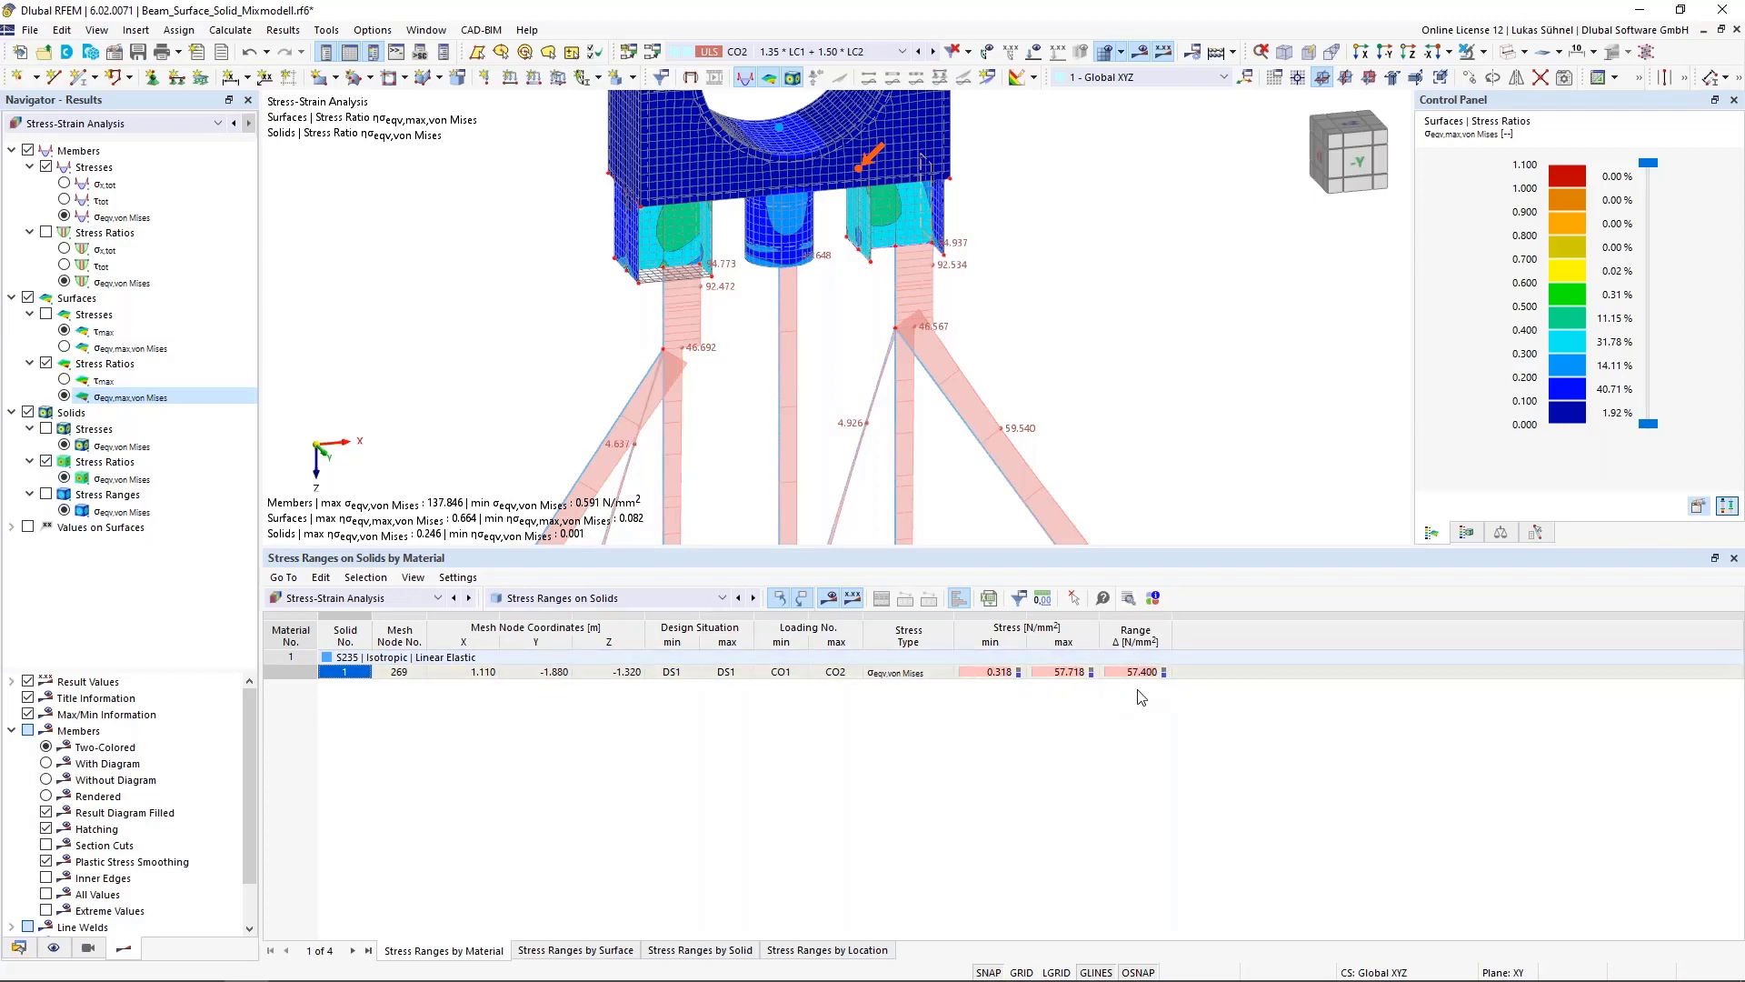
{"action": "left_click", "coordinate": [776, 674]}
{"action": "left_click", "coordinate": [837, 674]}
{"action": "left_click", "coordinate": [784, 674]}
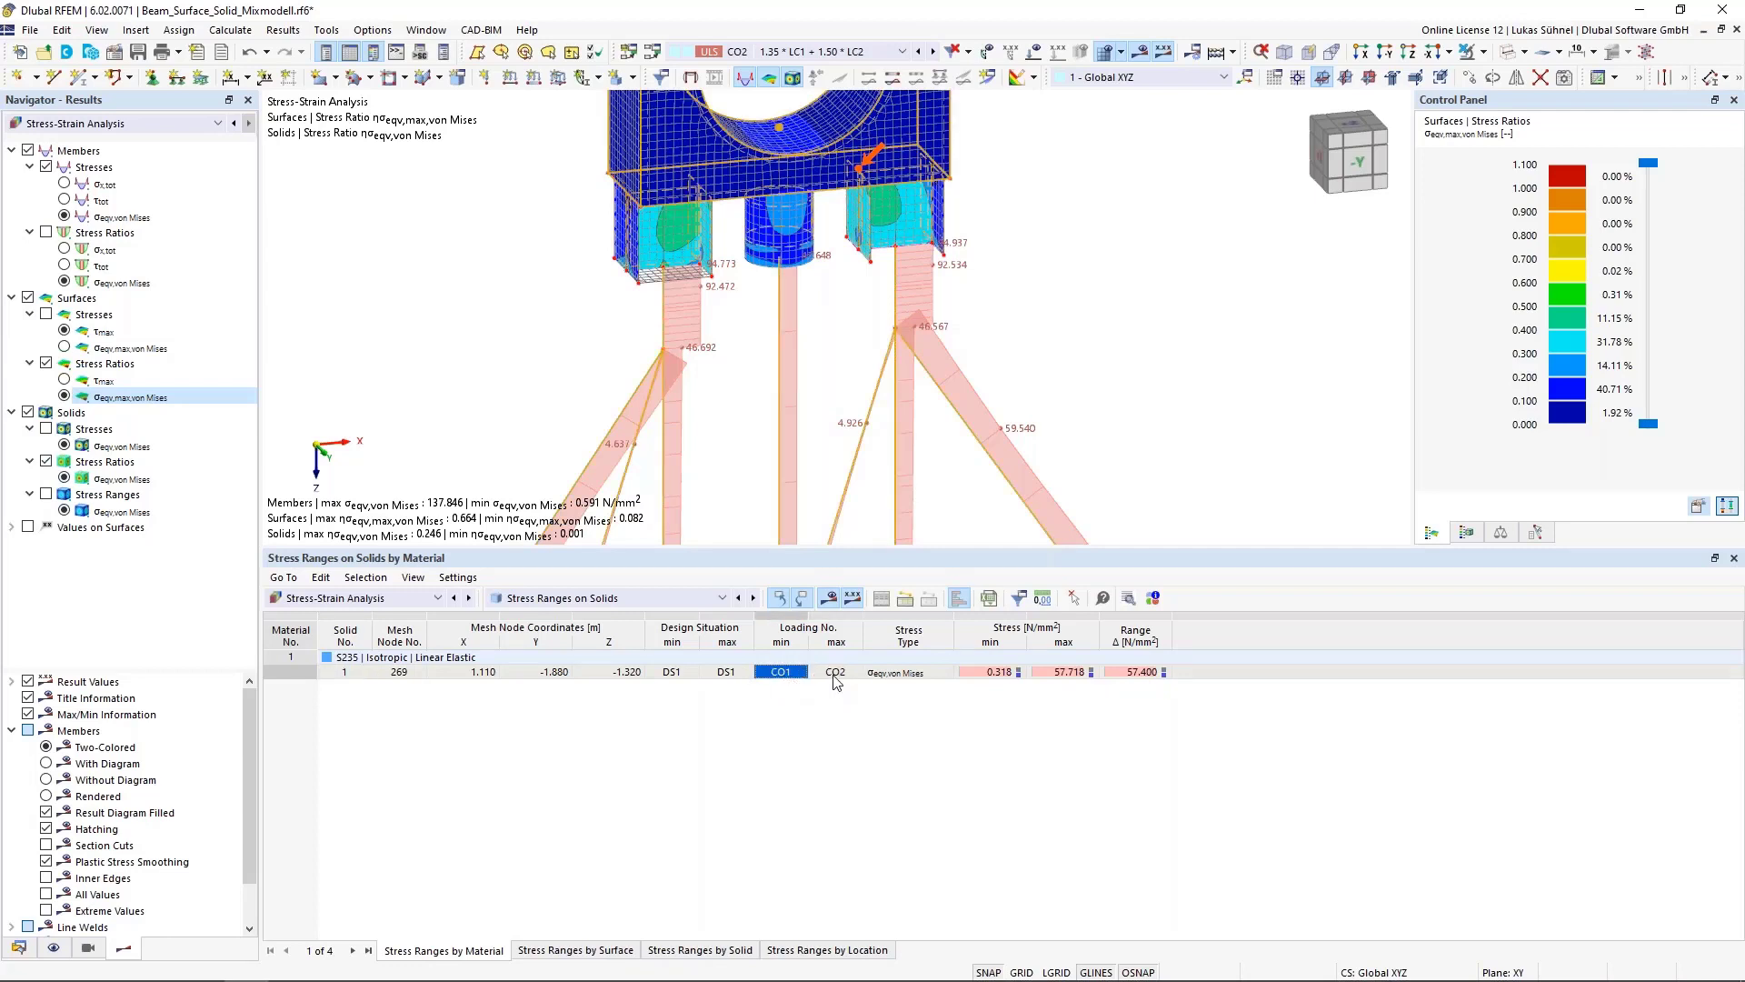
{"action": "left_click", "coordinate": [831, 674]}
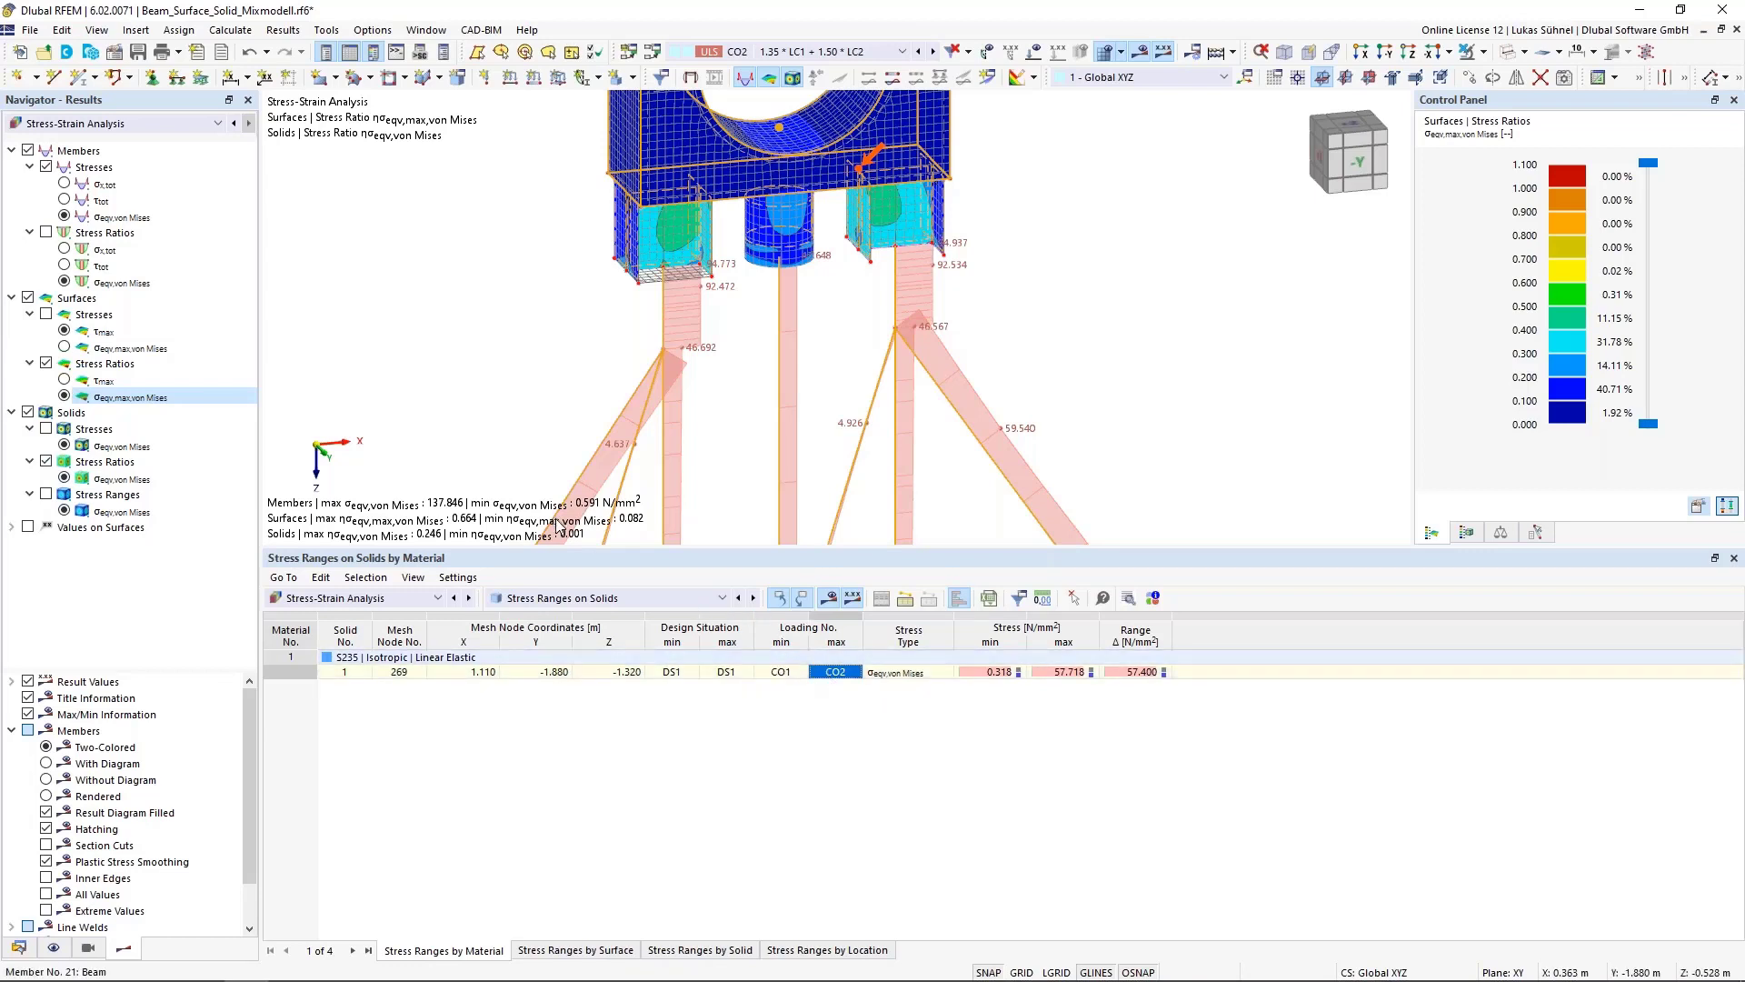
Display the von Mises stress ranges on the solid in the model view
{"action": "left_click", "coordinate": [47, 495]}
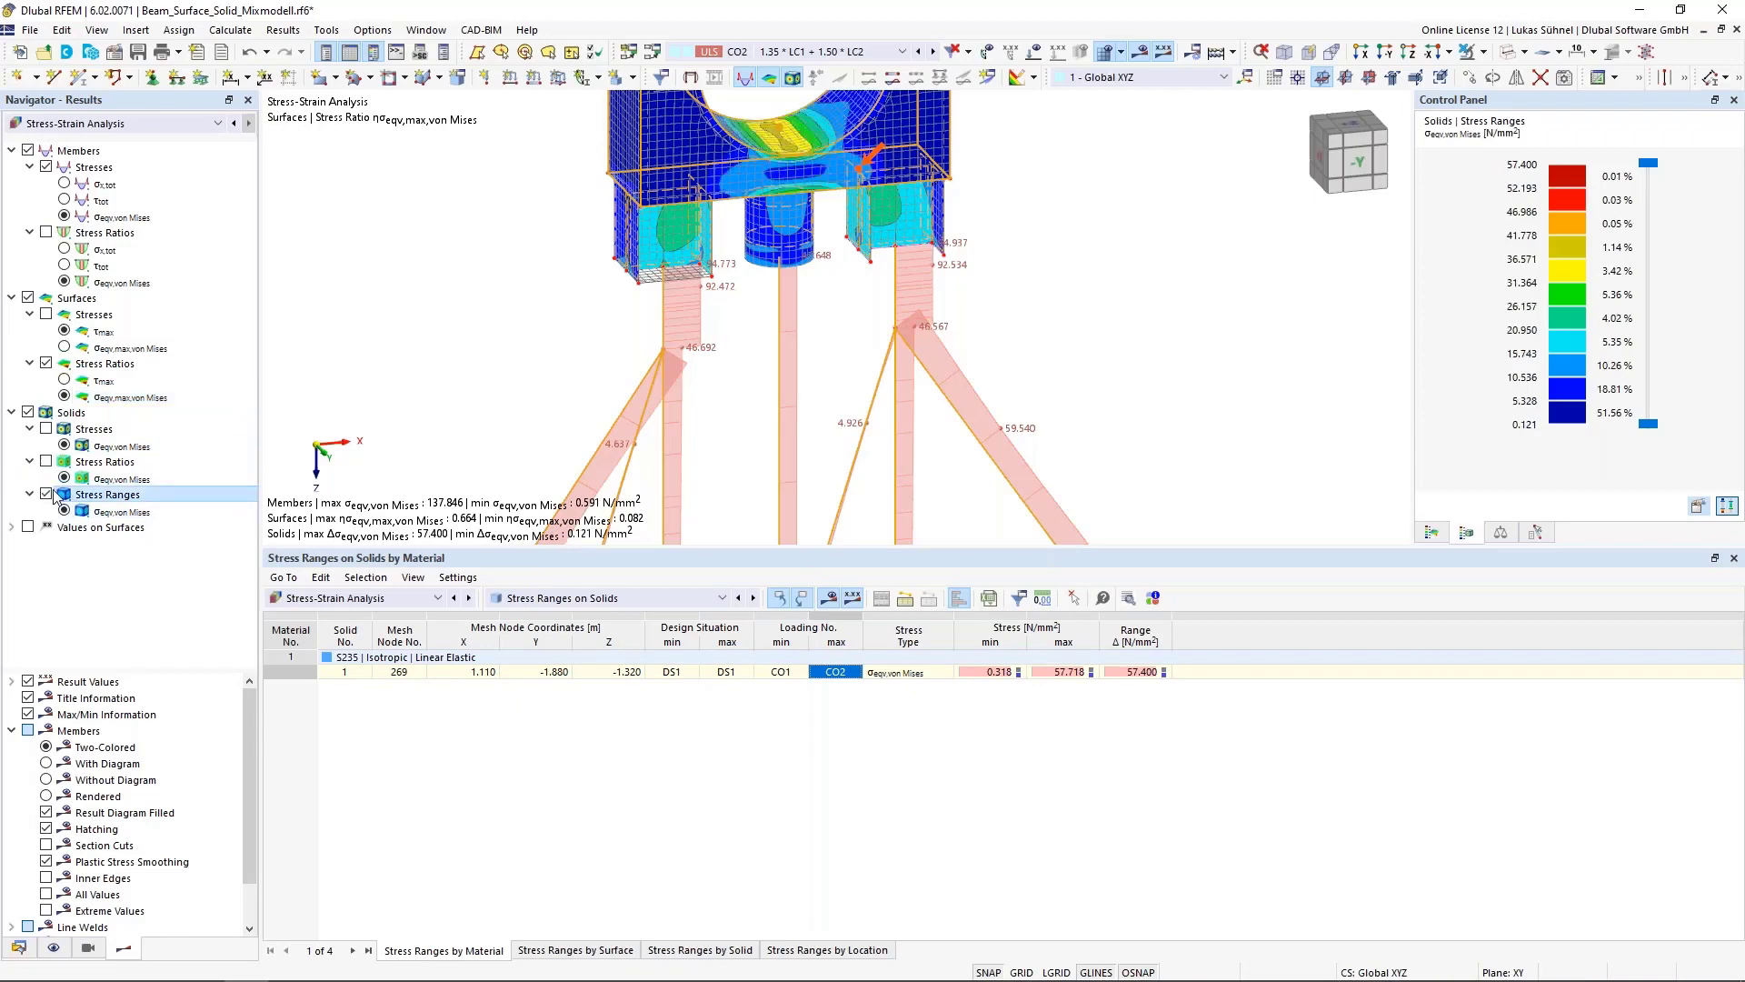
{"action": "scroll", "coordinate": [818, 343], "scroll_direction": "down", "scroll_amount": 3}
{"action": "middle_click_drag", "start_coordinate": [747, 397], "coordinate": [755, 375], "text": "ctrl"}
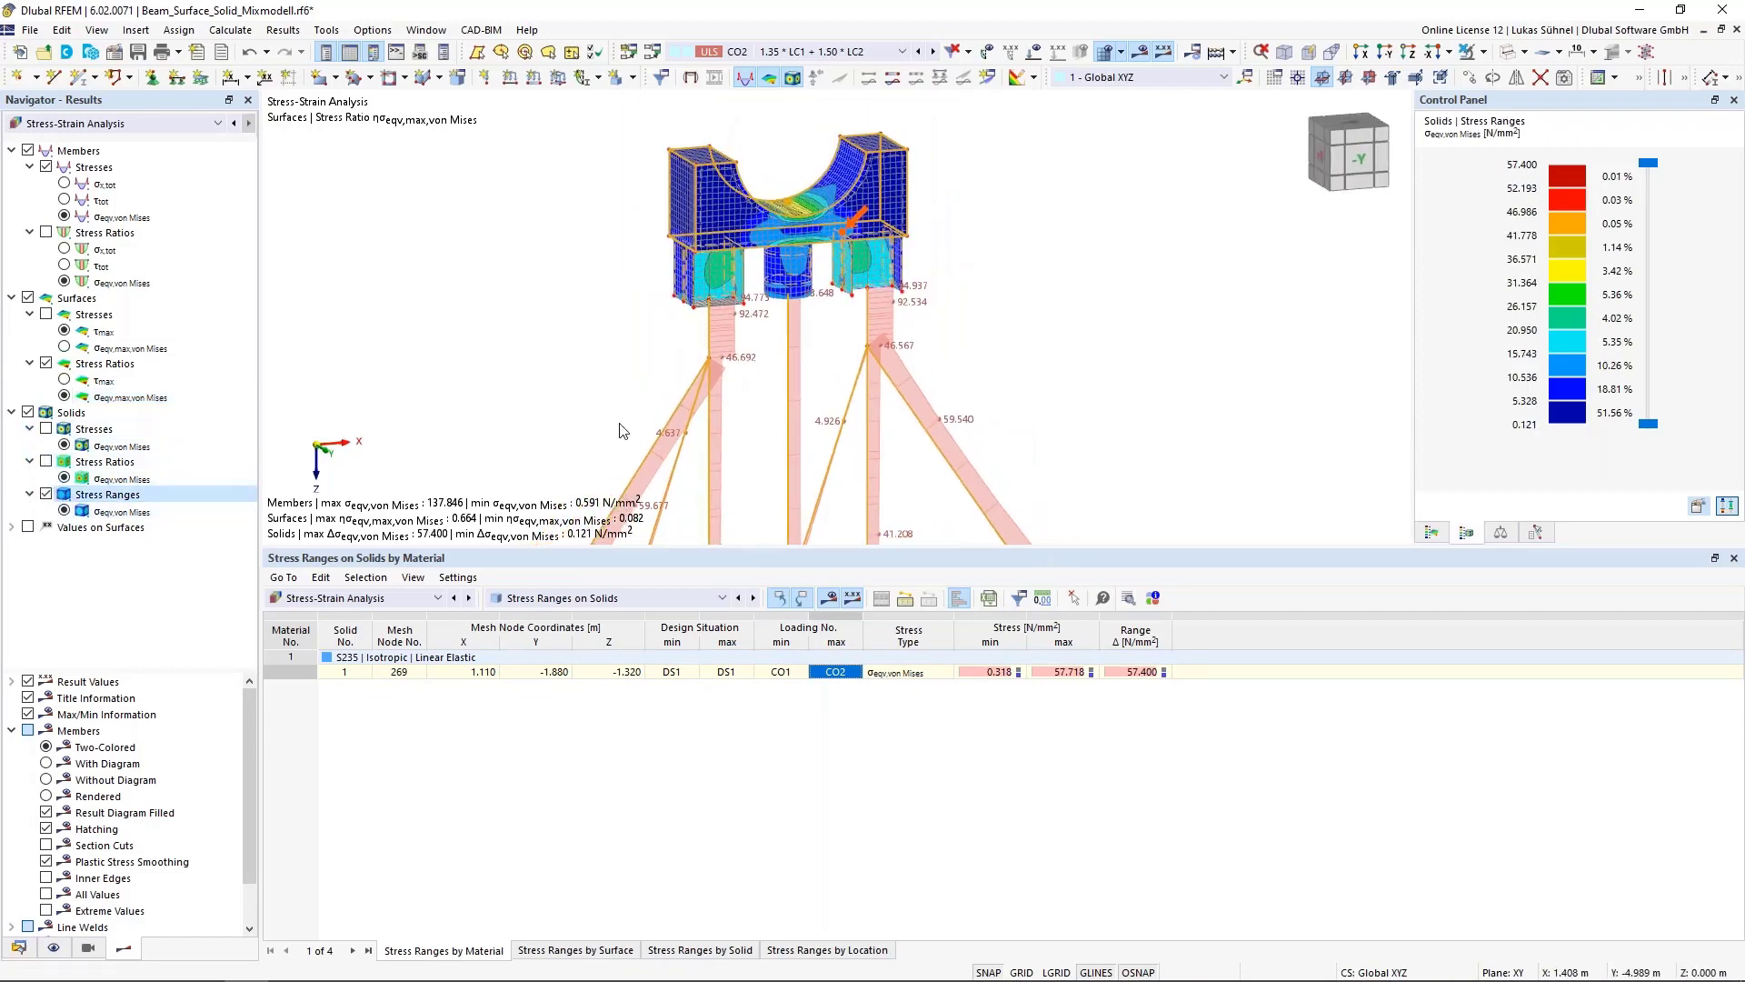
{"action": "scroll", "coordinate": [639, 353], "scroll_direction": "down", "scroll_amount": 3}
{"action": "middle_click_drag", "start_coordinate": [615, 347], "coordinate": [700, 257]}
{"action": "middle_click_drag", "start_coordinate": [701, 258], "coordinate": [683, 322], "text": "ctrl"}
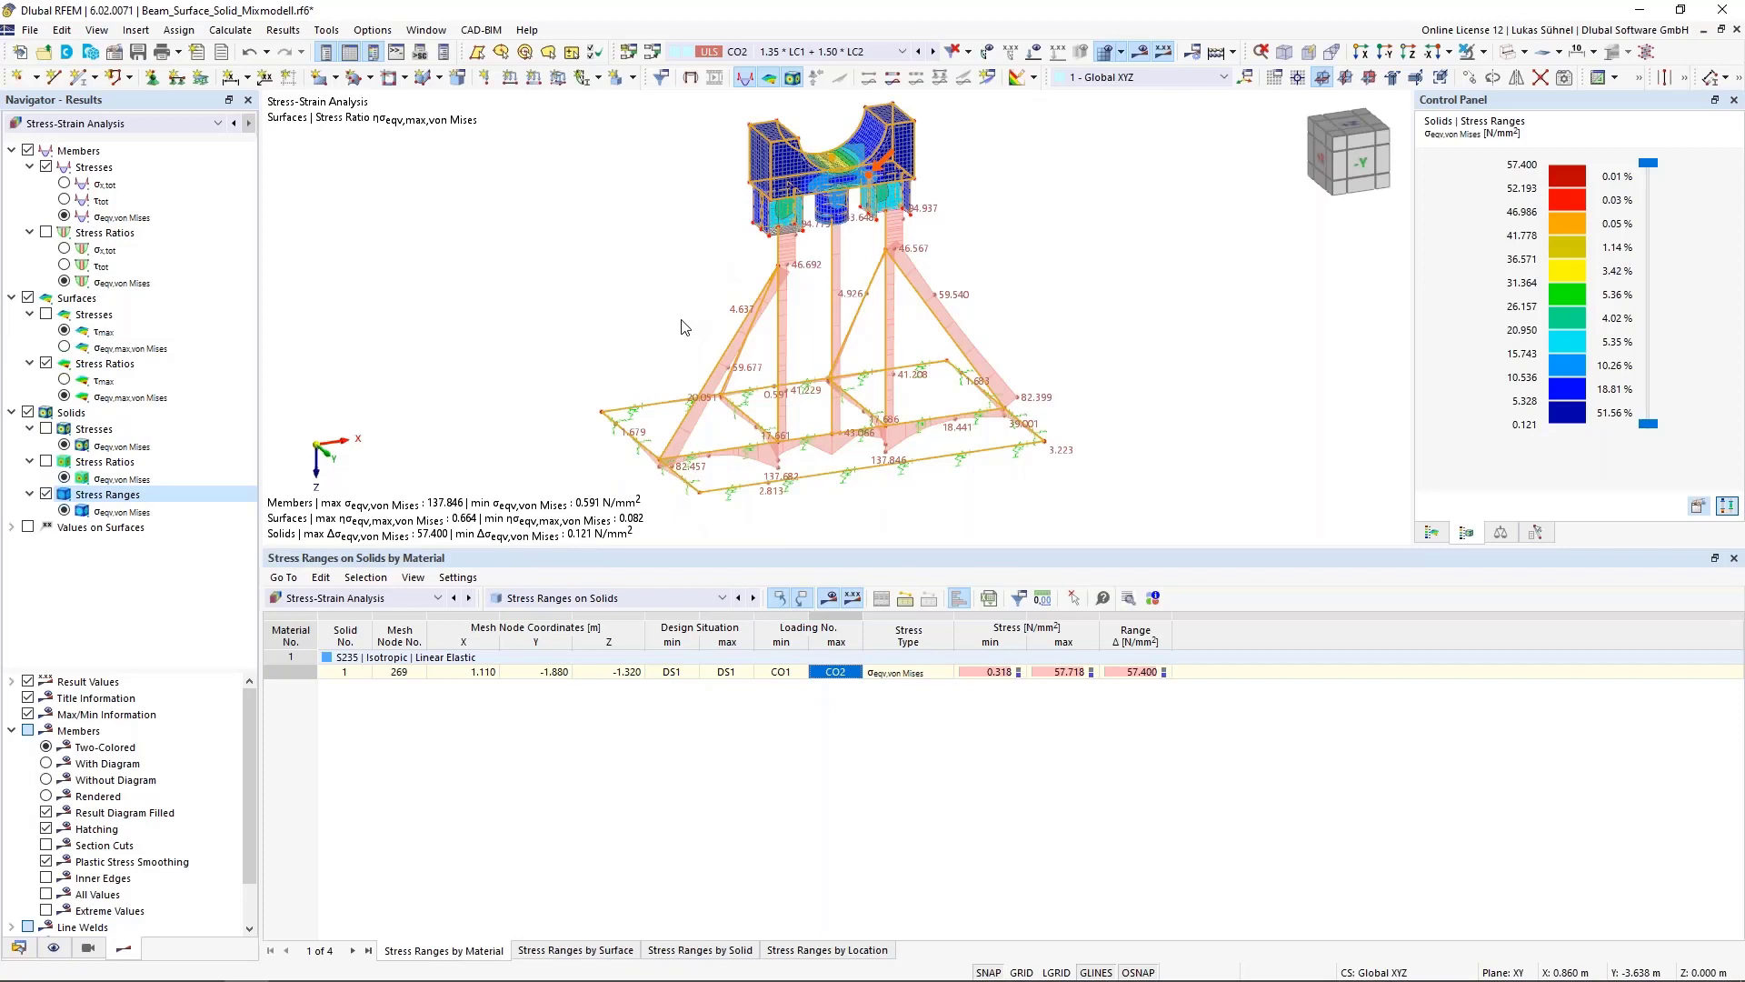
Switch to the Stahl_FEM.rf6 model window
{"action": "left_click", "coordinate": [552, 268]}
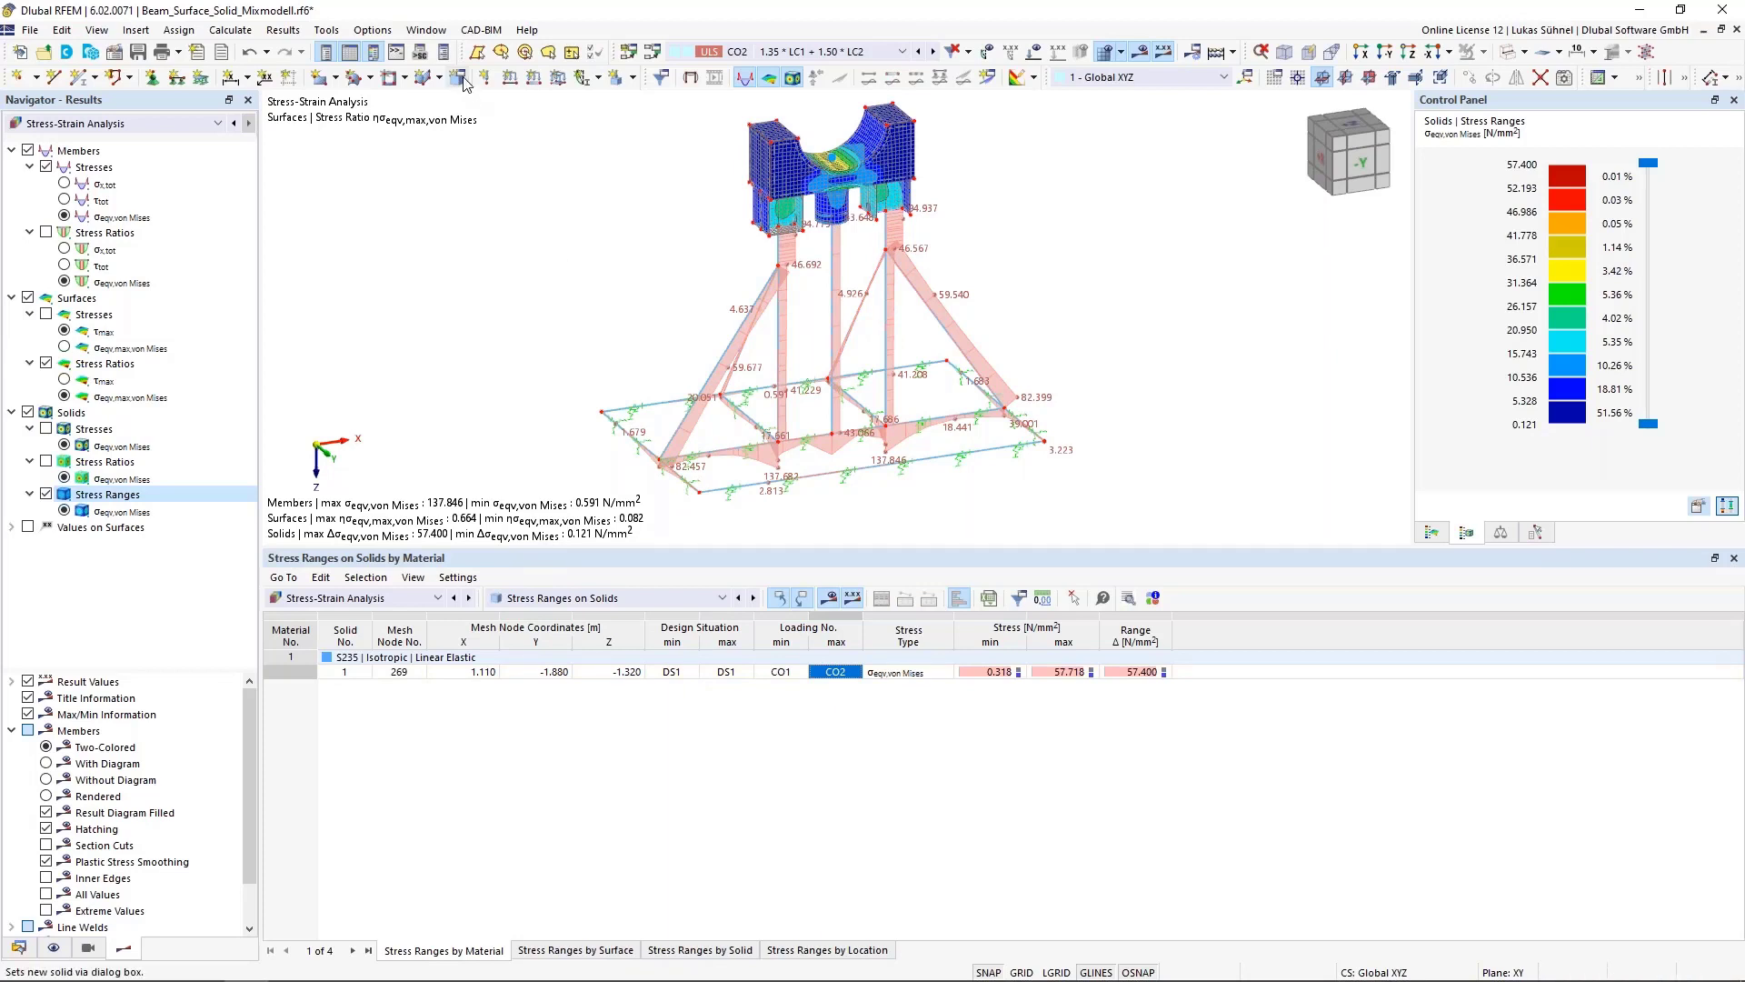
{"action": "left_click", "coordinate": [426, 30]}
{"action": "left_click", "coordinate": [507, 257]}
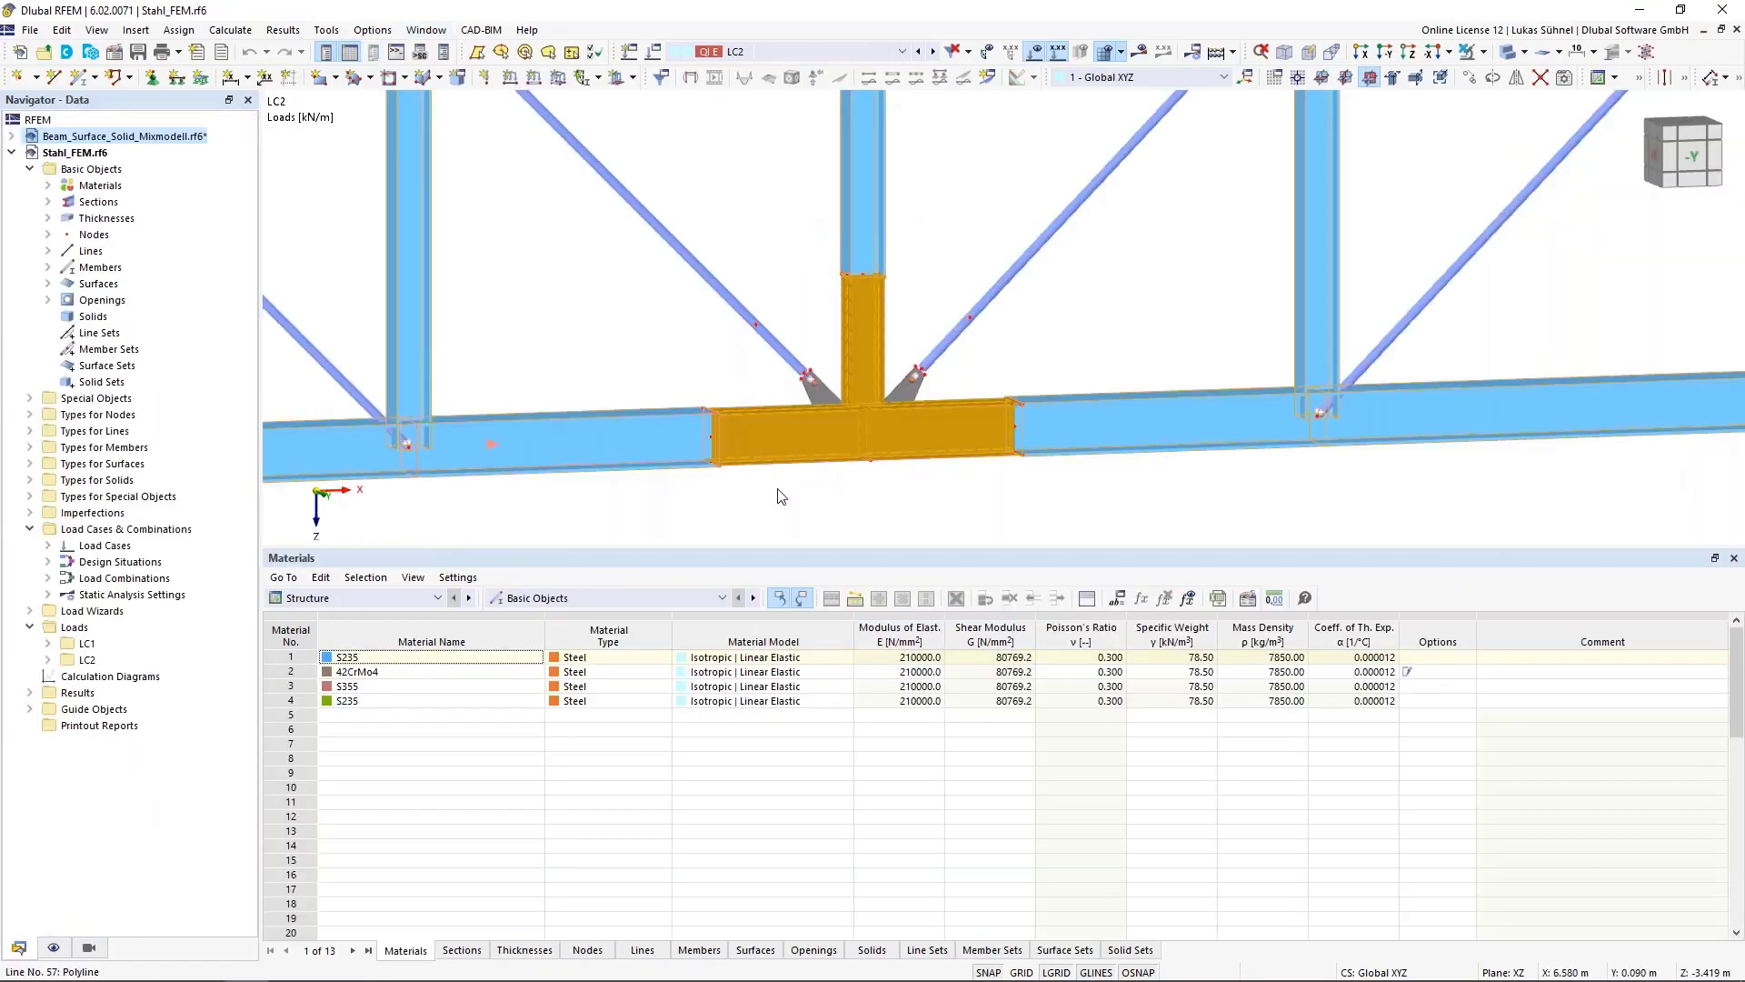
Hide the load display and examine the gusset connection on the truss's lower chord
{"action": "left_click", "coordinate": [1035, 51]}
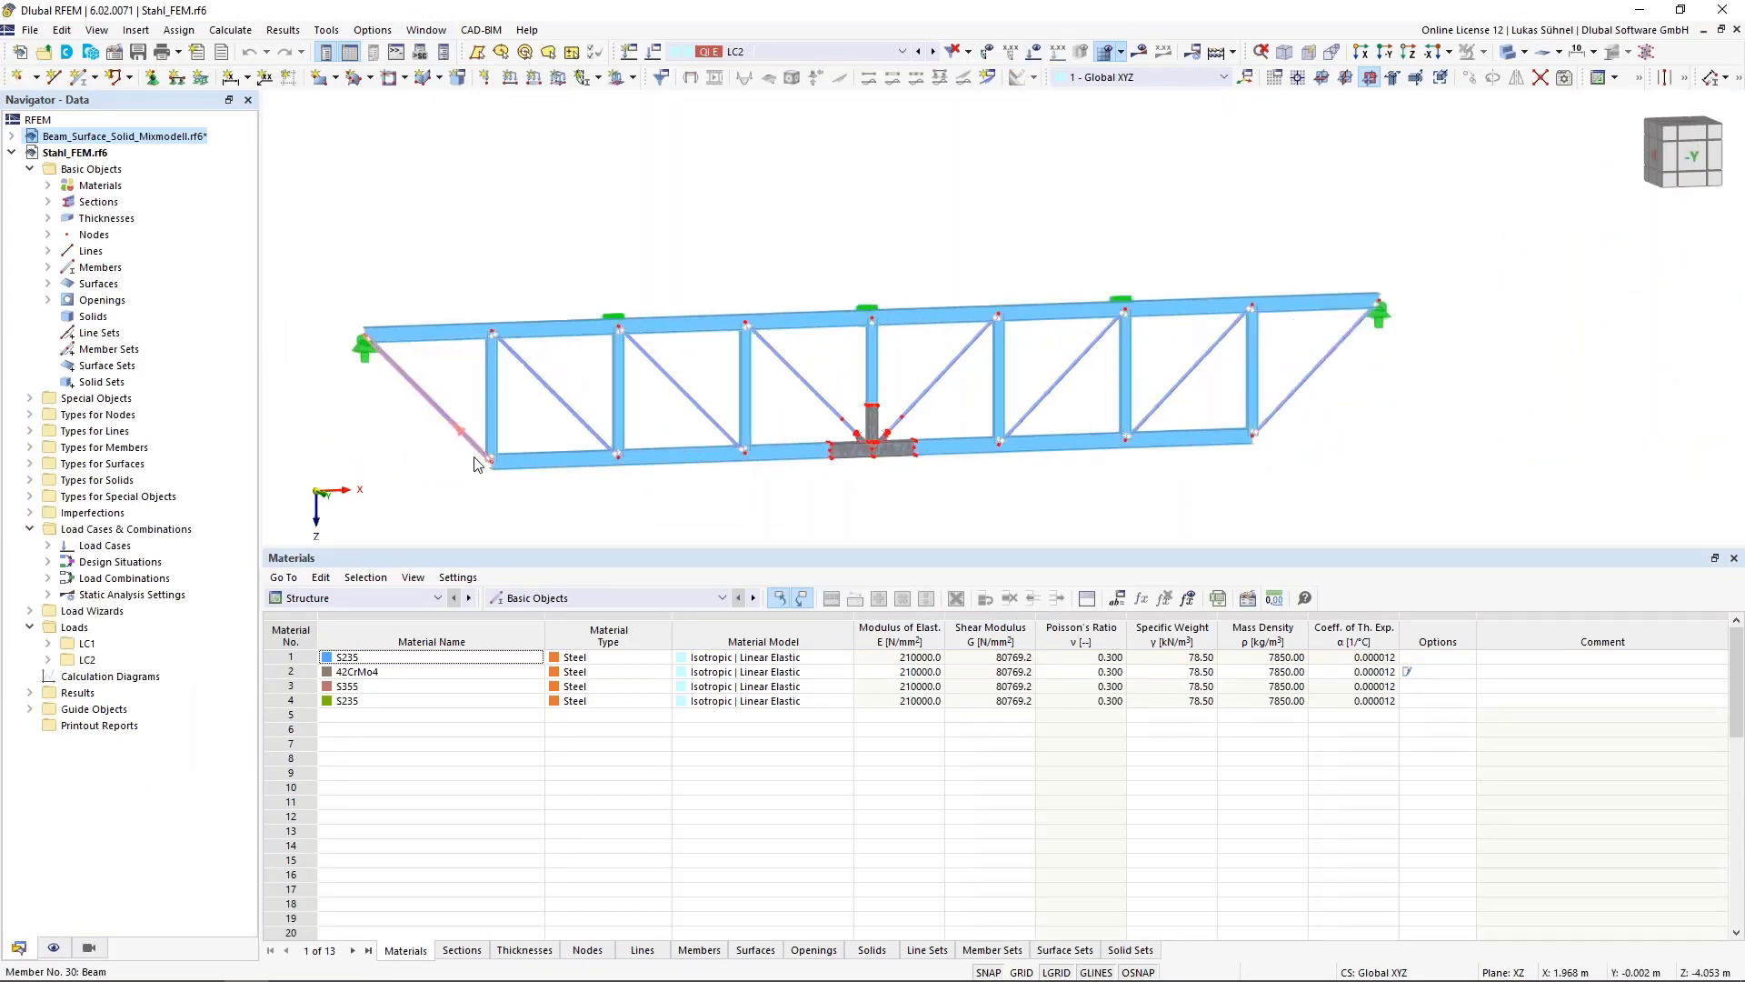
{"action": "middle_click_drag", "start_coordinate": [623, 506], "coordinate": [567, 524], "text": "ctrl"}
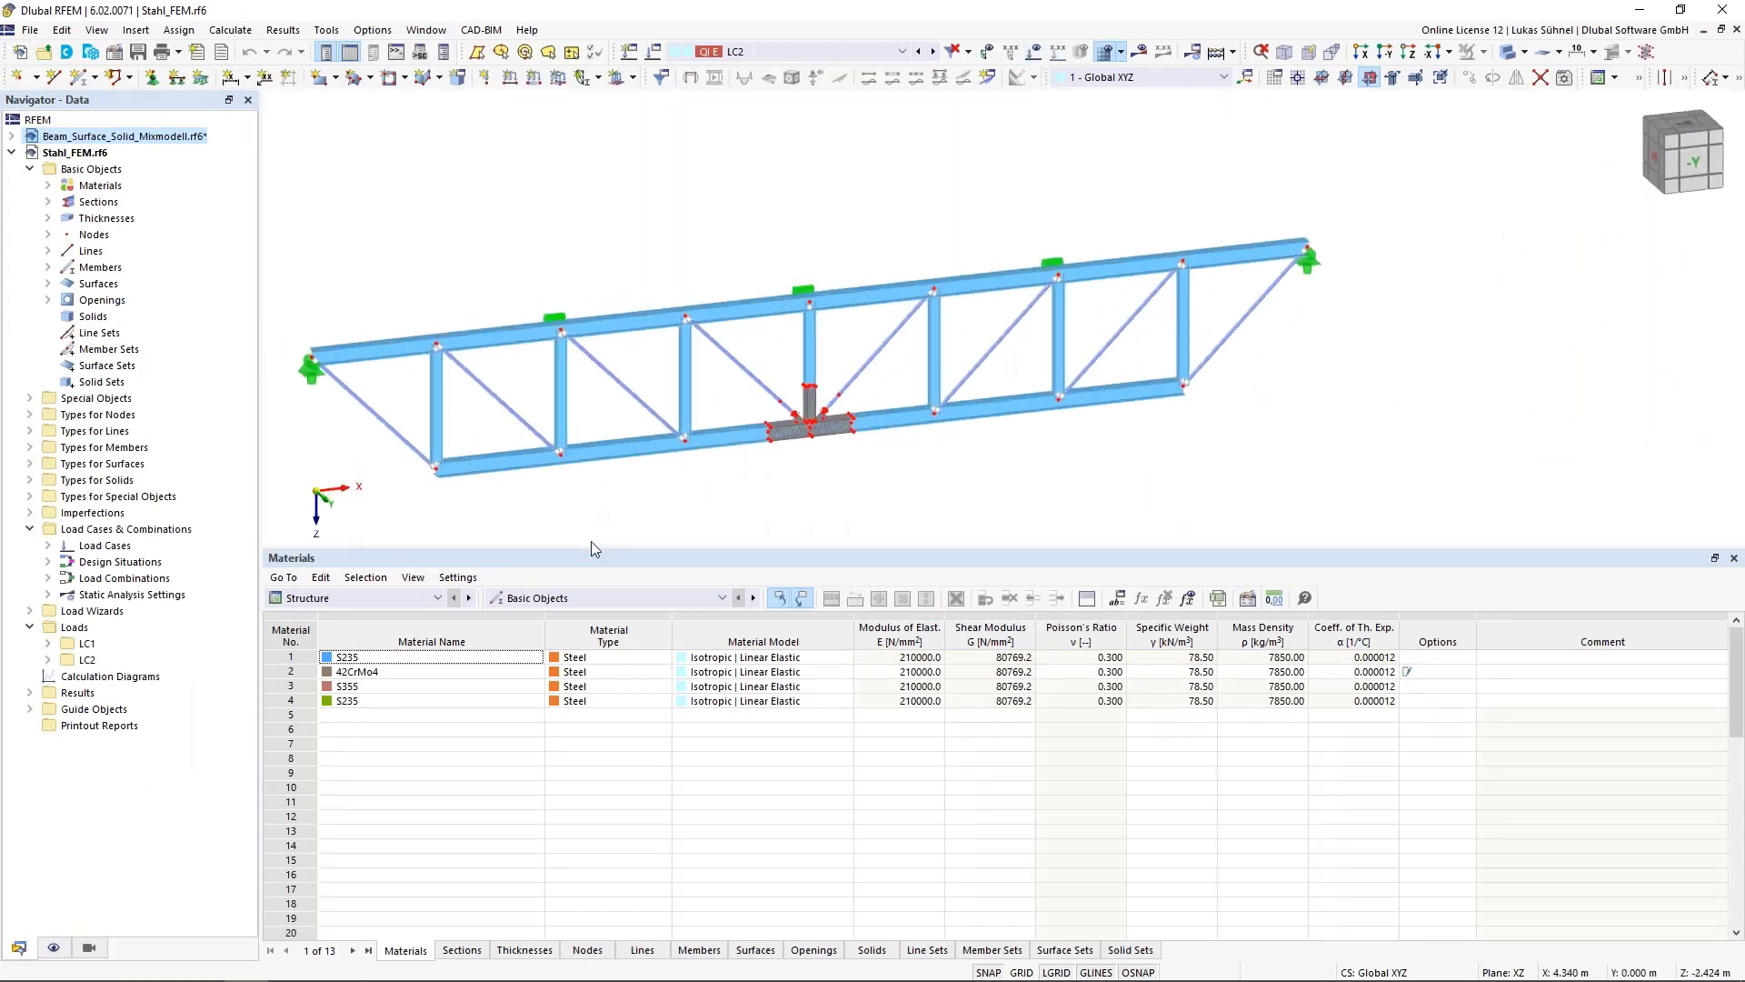
{"action": "scroll", "coordinate": [688, 499], "scroll_direction": "up", "scroll_amount": 1}
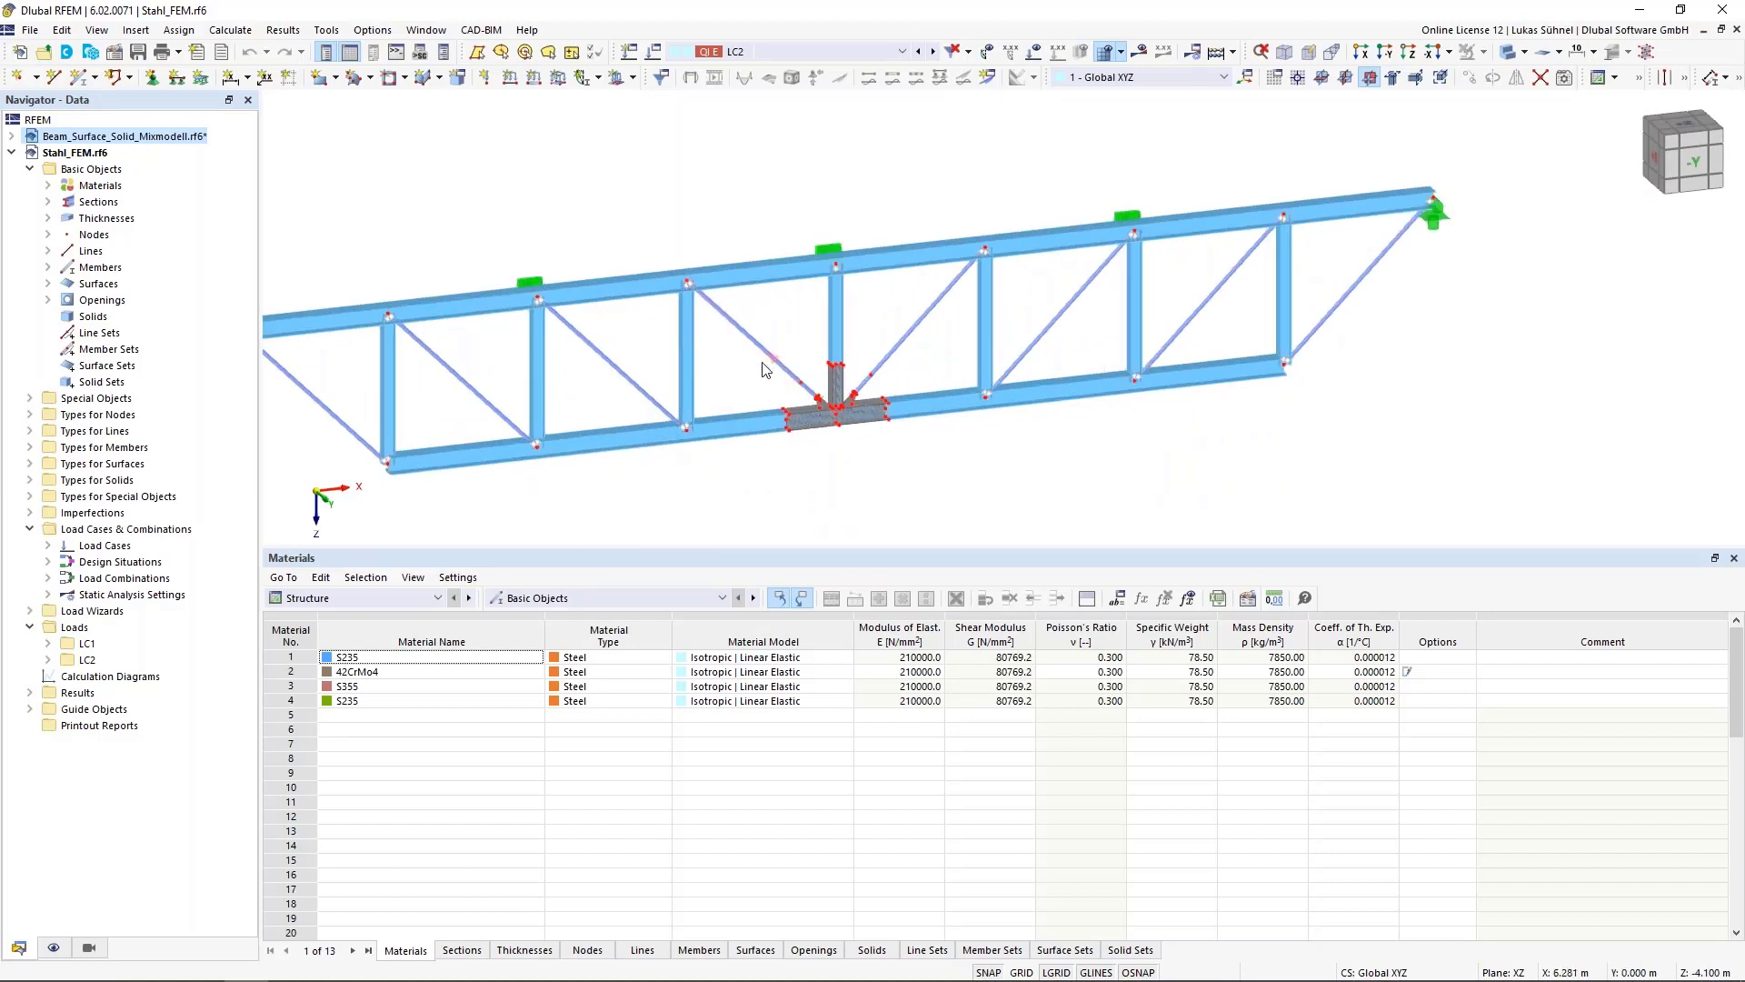
{"action": "scroll", "coordinate": [759, 359], "scroll_direction": "up", "scroll_amount": 2}
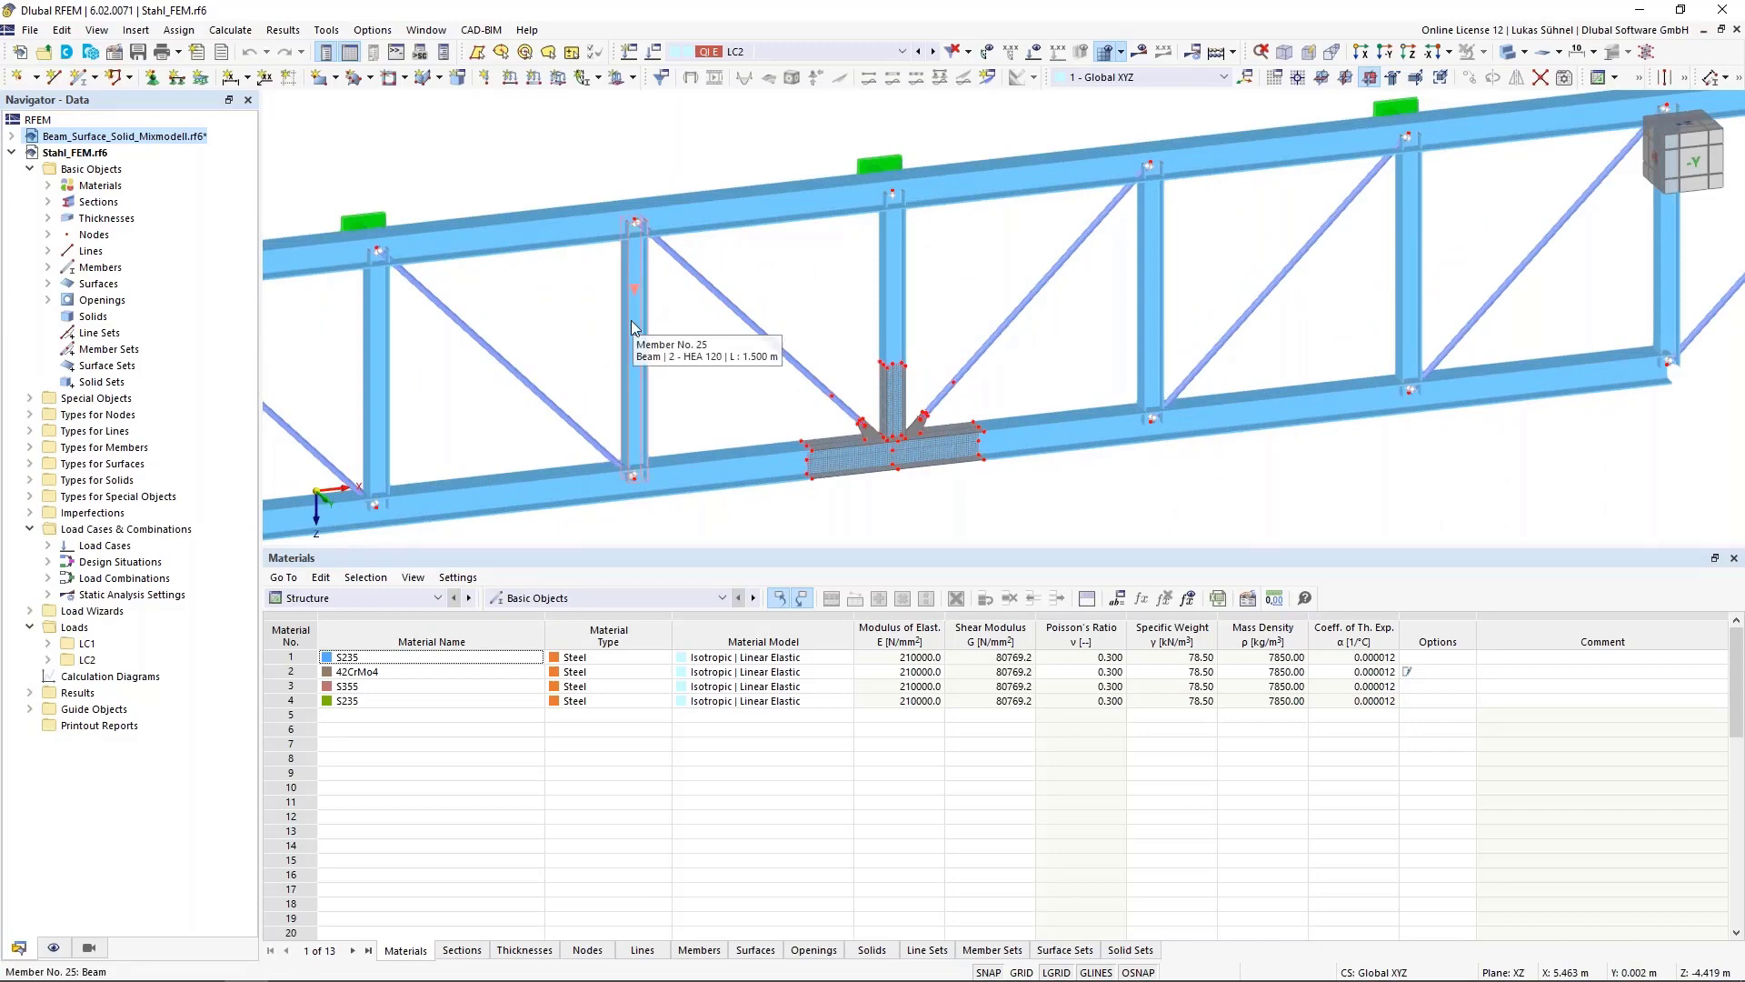
{"action": "scroll", "coordinate": [964, 521], "scroll_direction": "up", "scroll_amount": 4}
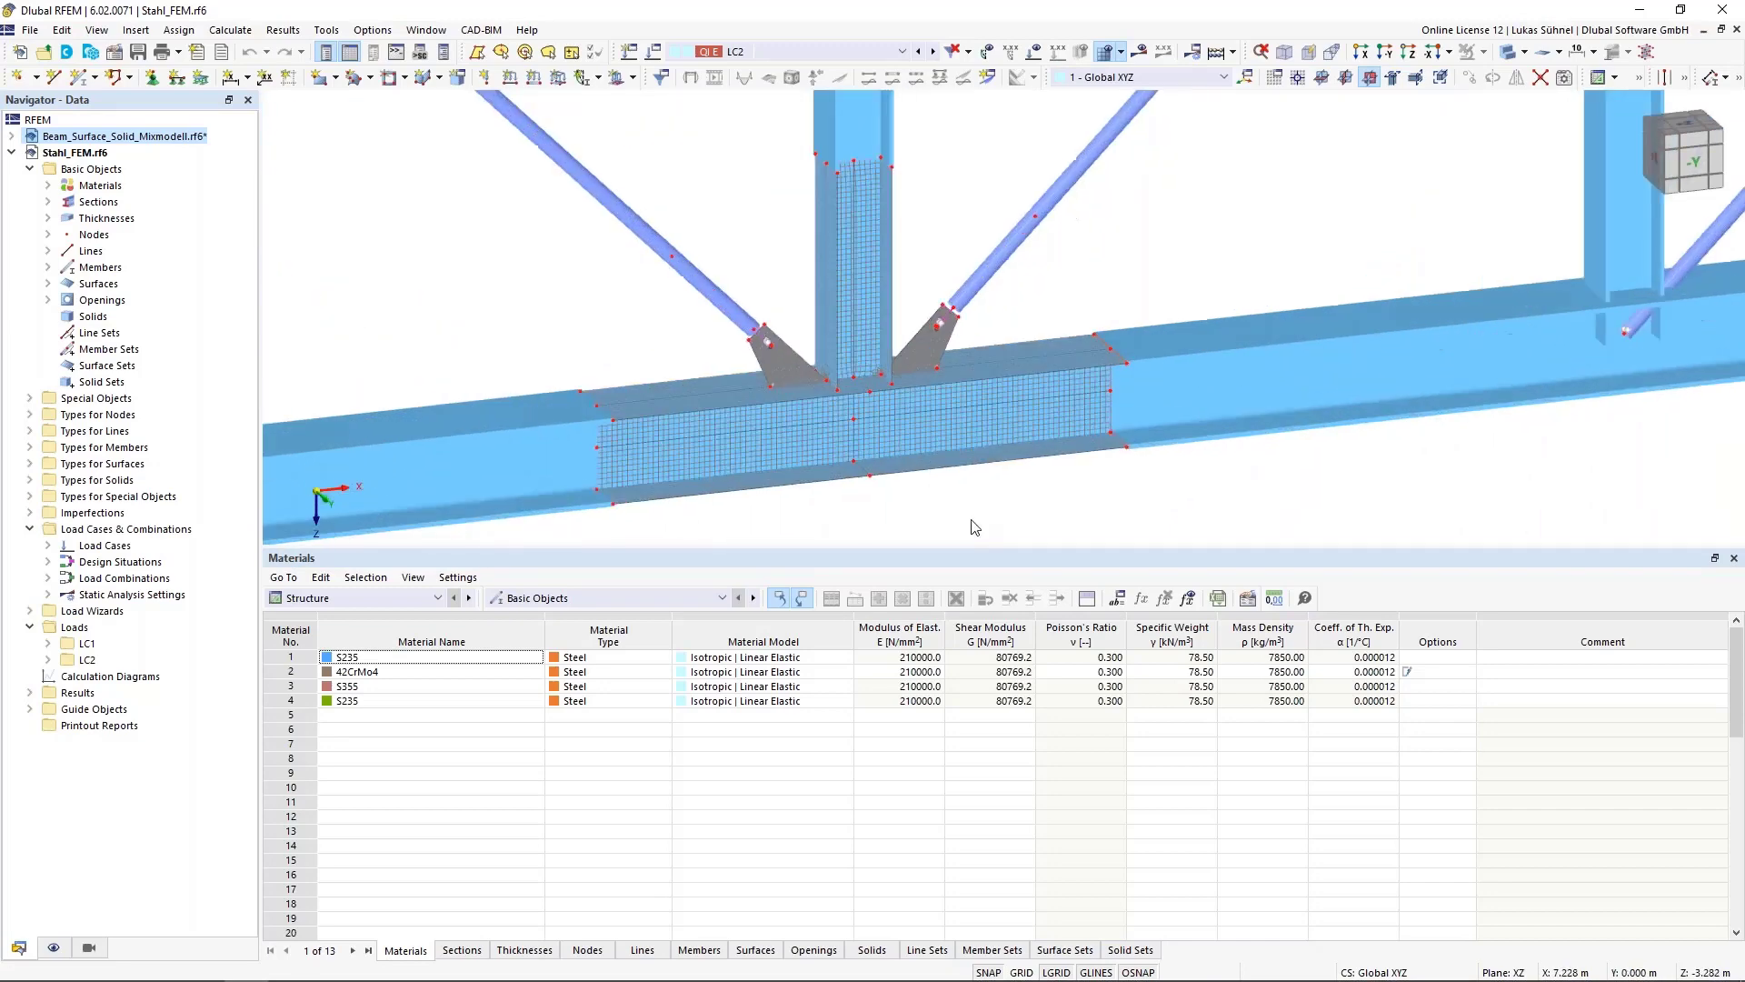
{"action": "scroll", "coordinate": [964, 521], "scroll_direction": "down", "scroll_amount": 5}
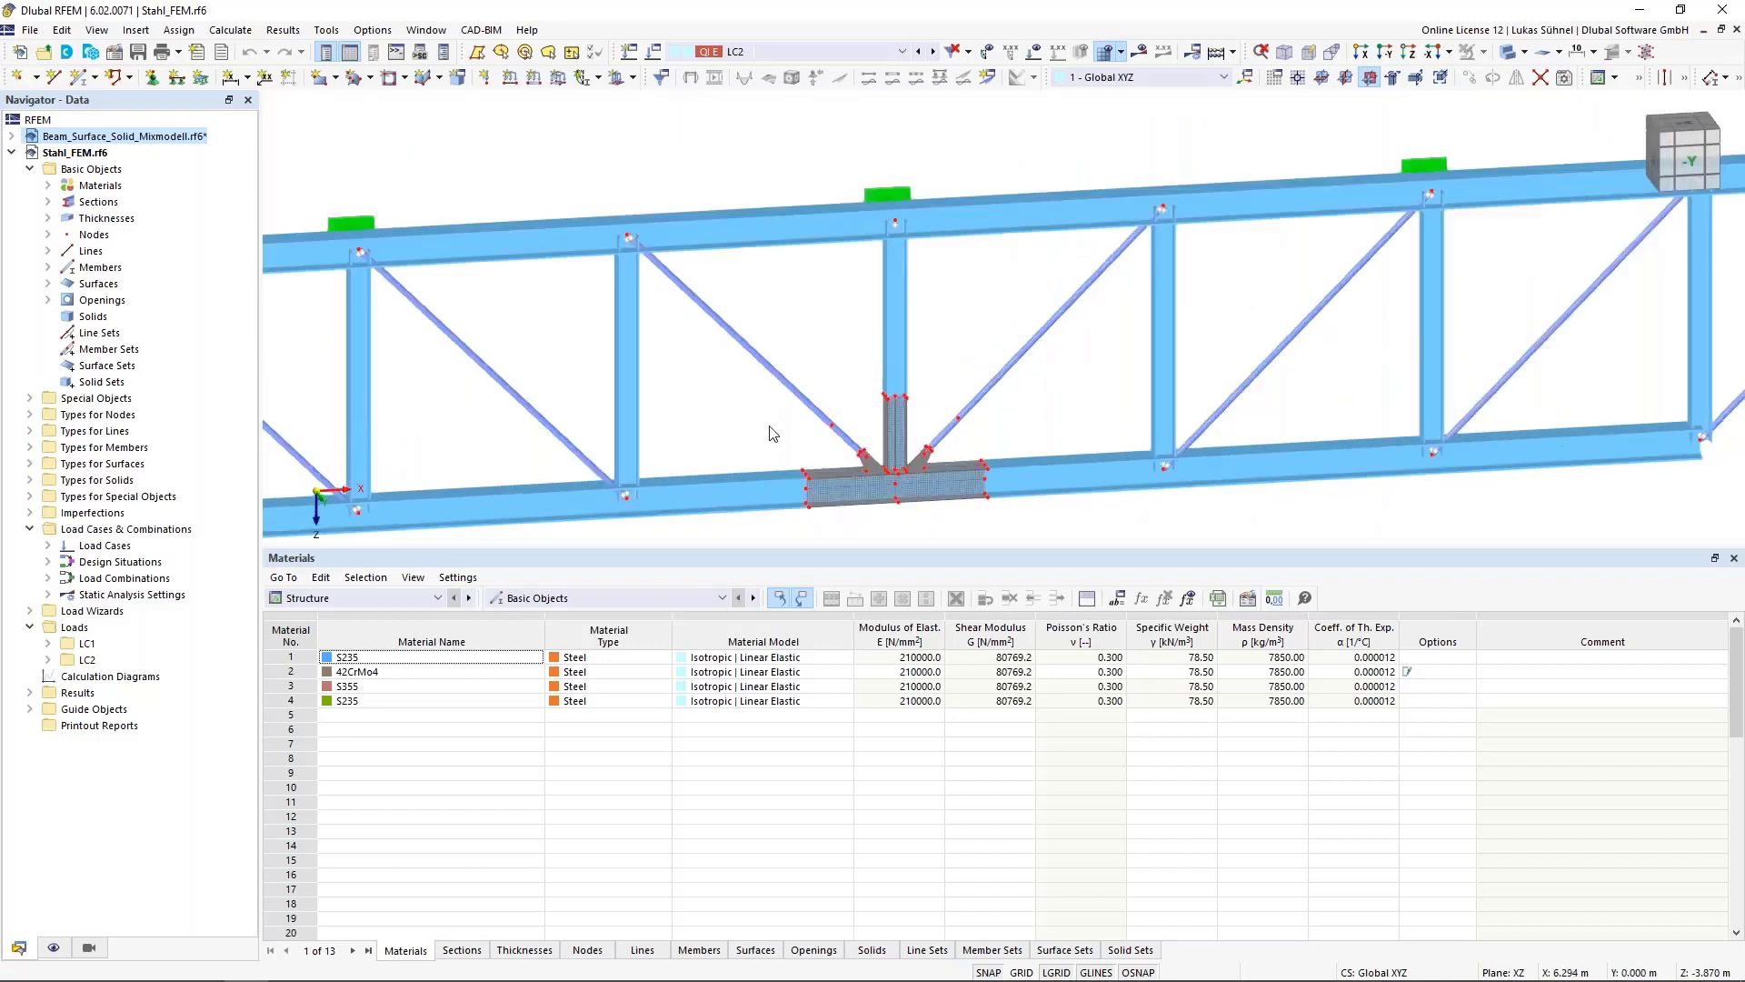
Switch the model display to wireframe and inspect the surface-modelled chord joint
{"action": "left_click", "coordinate": [1511, 54]}
{"action": "left_click", "coordinate": [1510, 55]}
{"action": "scroll", "coordinate": [1018, 216], "scroll_direction": "down", "scroll_amount": 3}
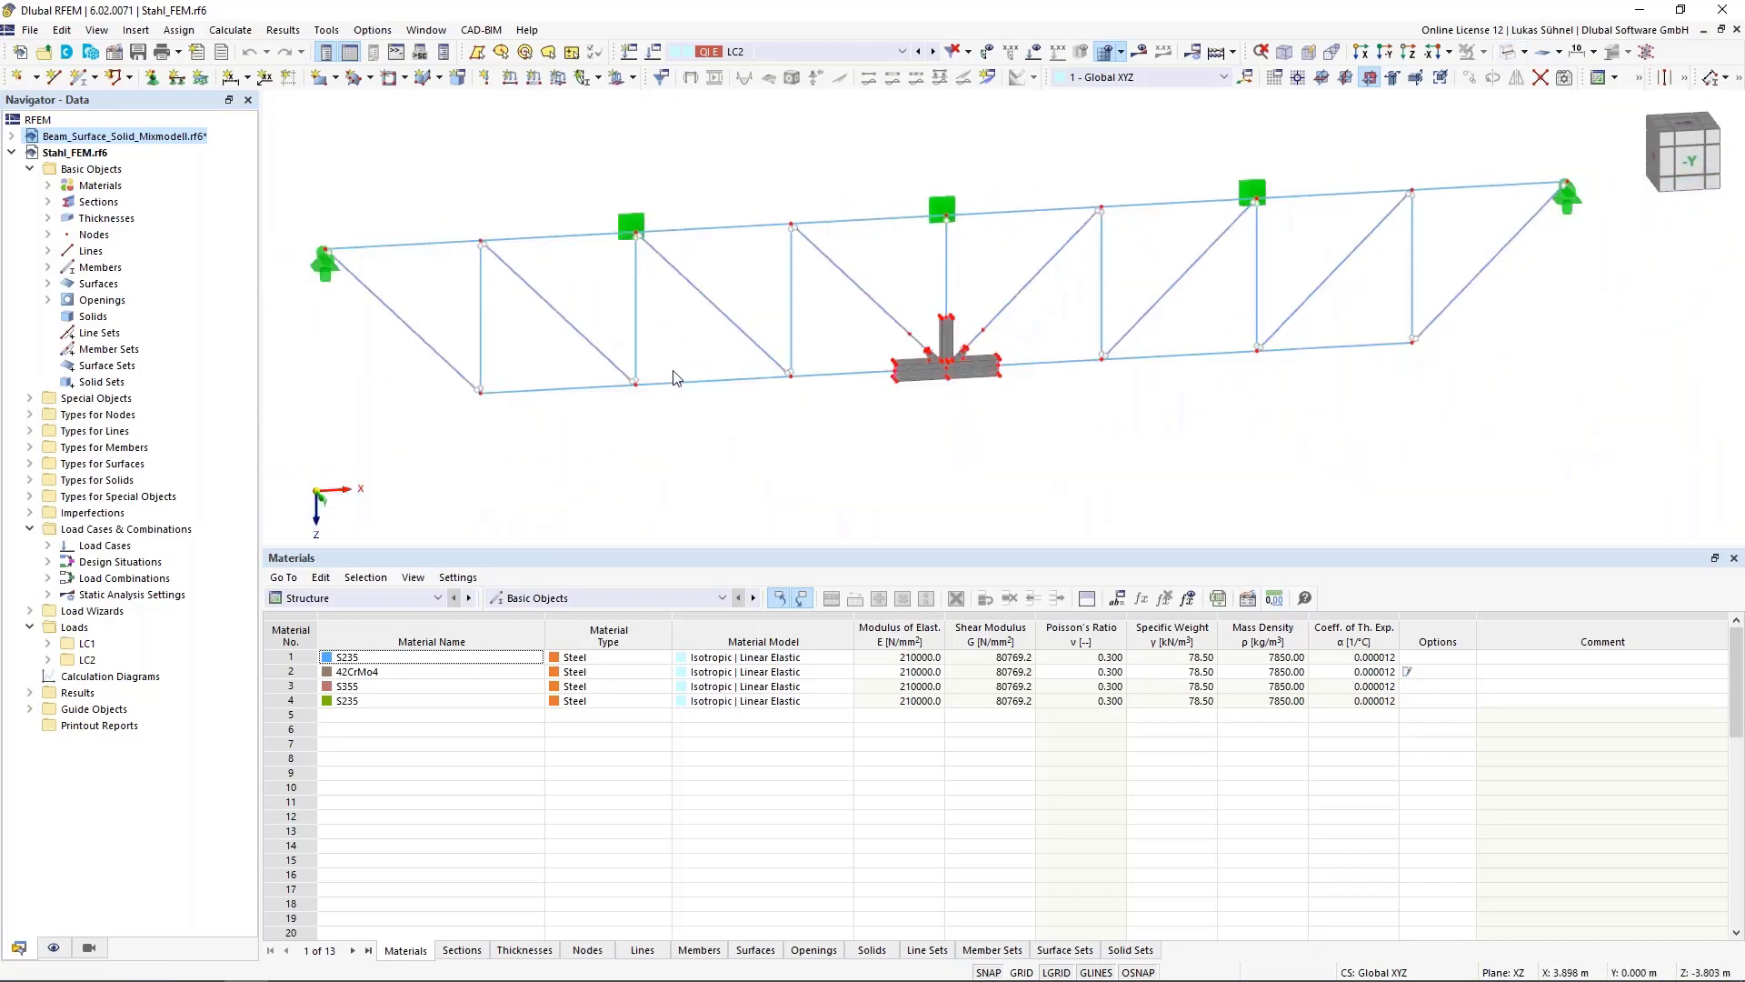
{"action": "scroll", "coordinate": [980, 354], "scroll_direction": "up", "scroll_amount": 3}
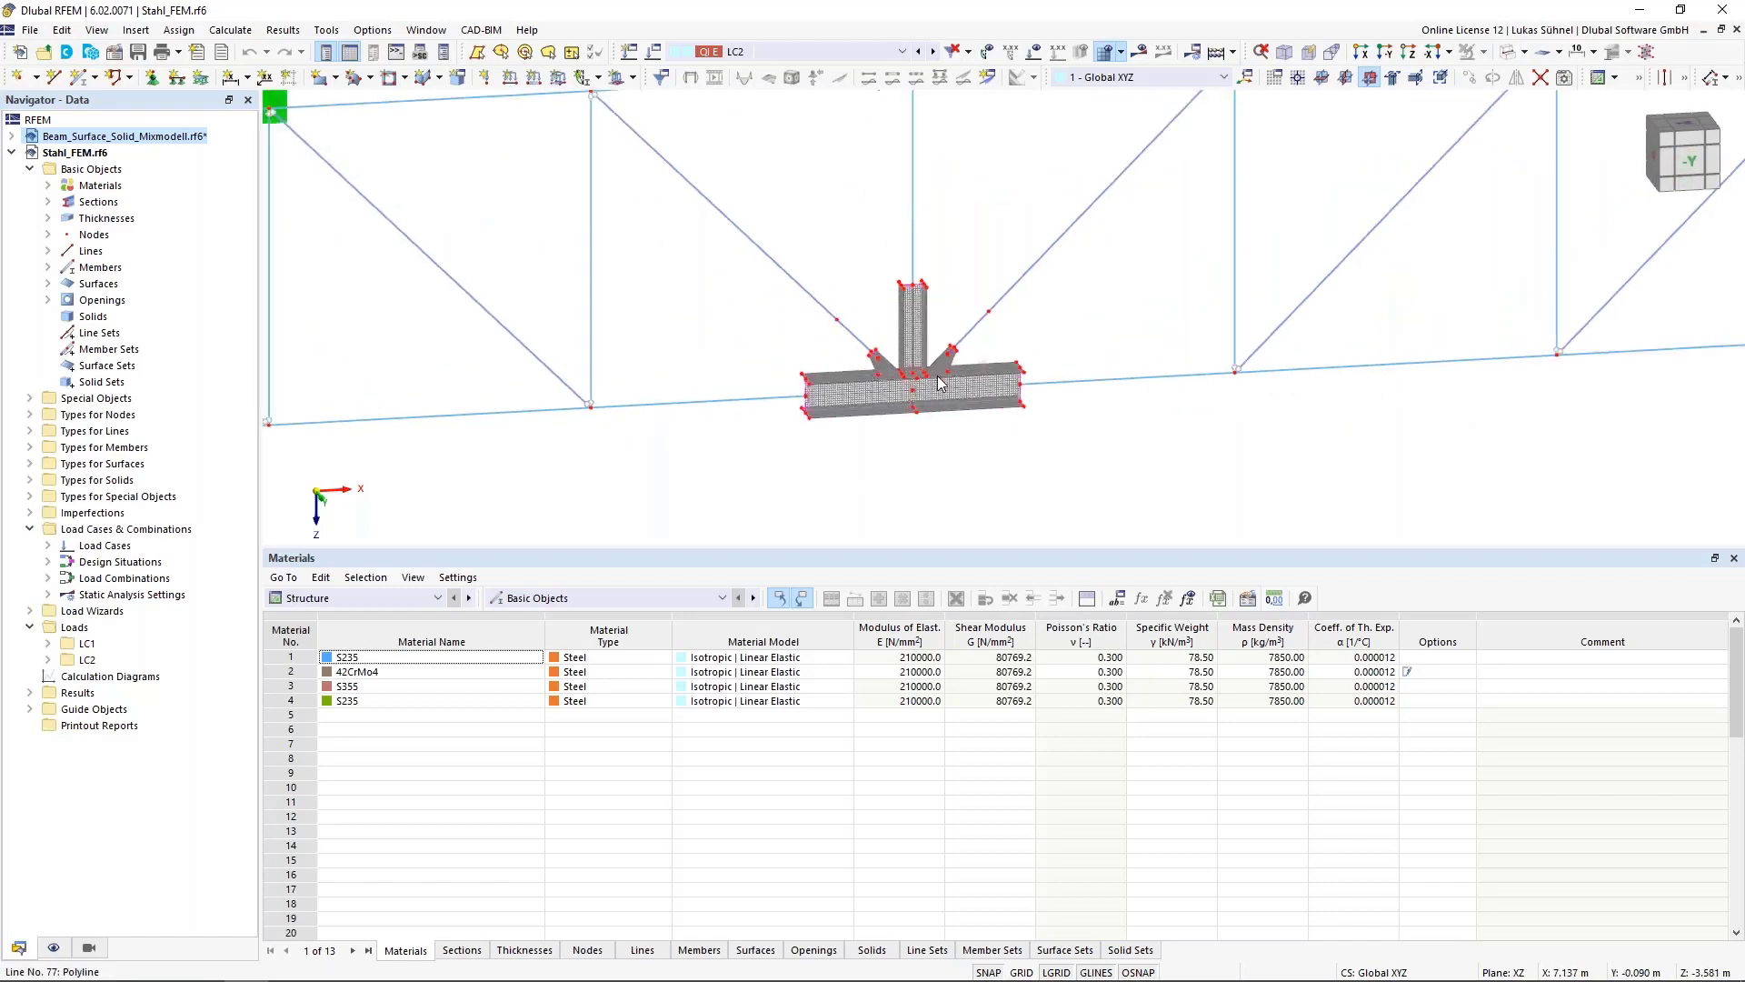
{"action": "scroll", "coordinate": [936, 400], "scroll_direction": "up", "scroll_amount": 5}
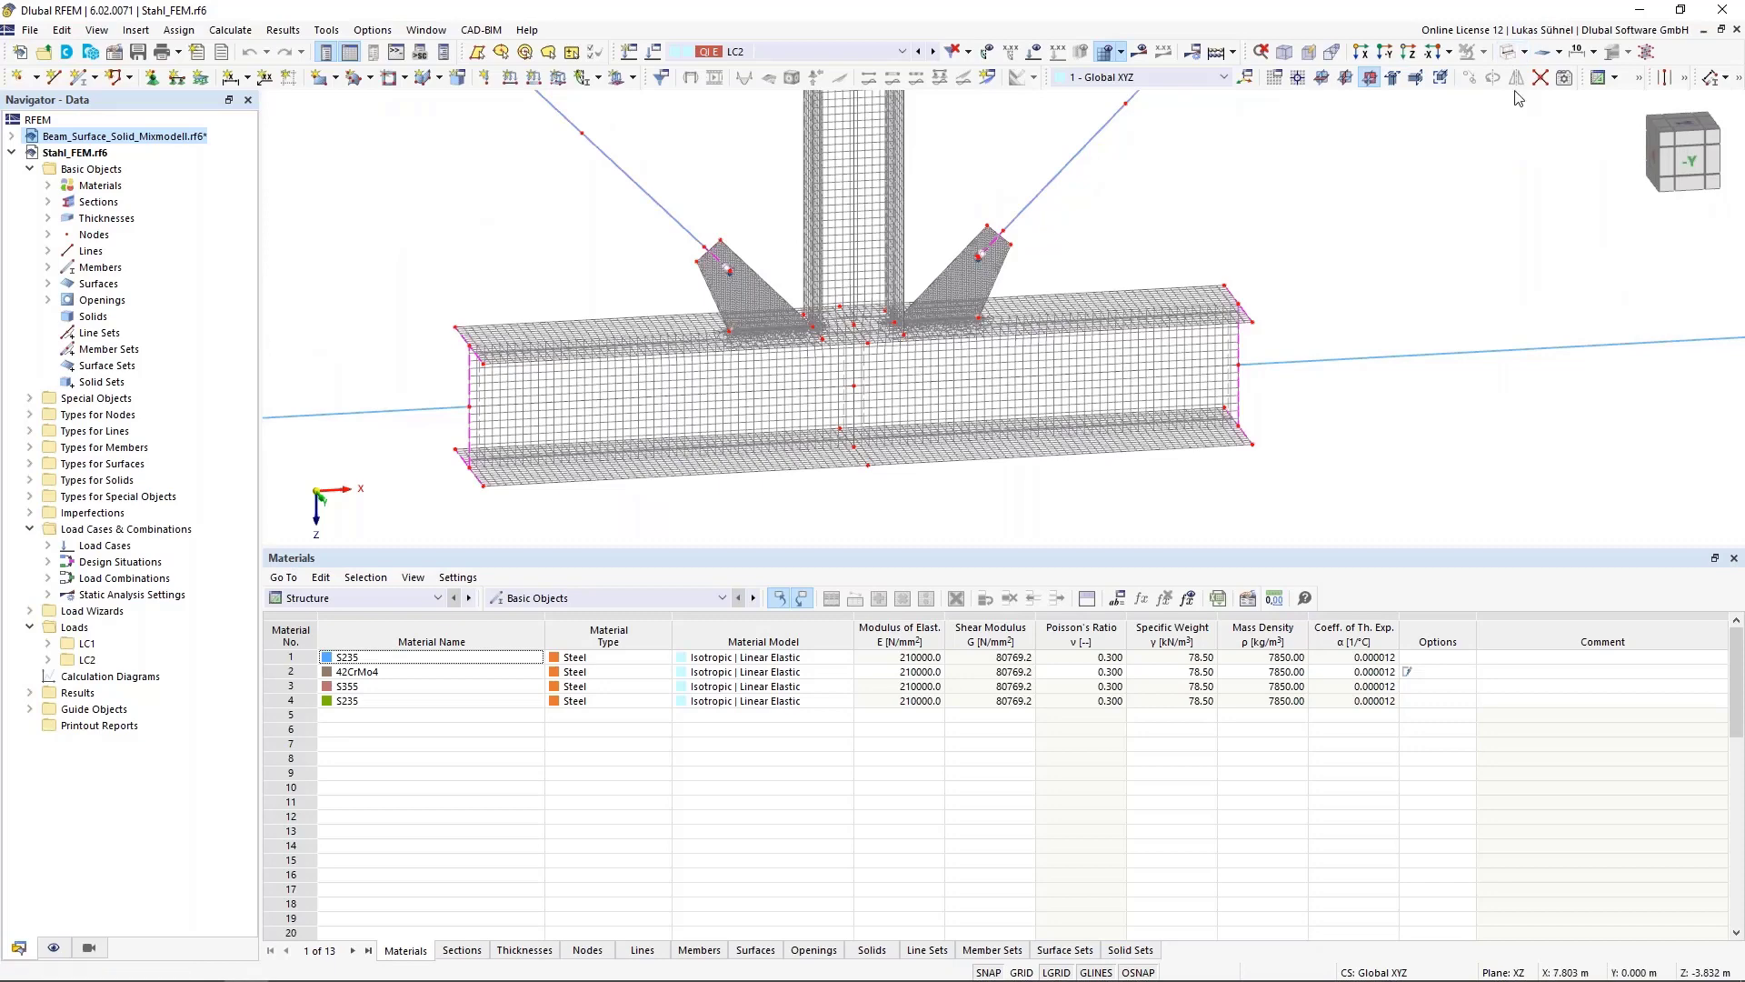
Switch back to solid display and inspect where the diagonal member connects to the gusset plate
{"action": "left_click", "coordinate": [1507, 52]}
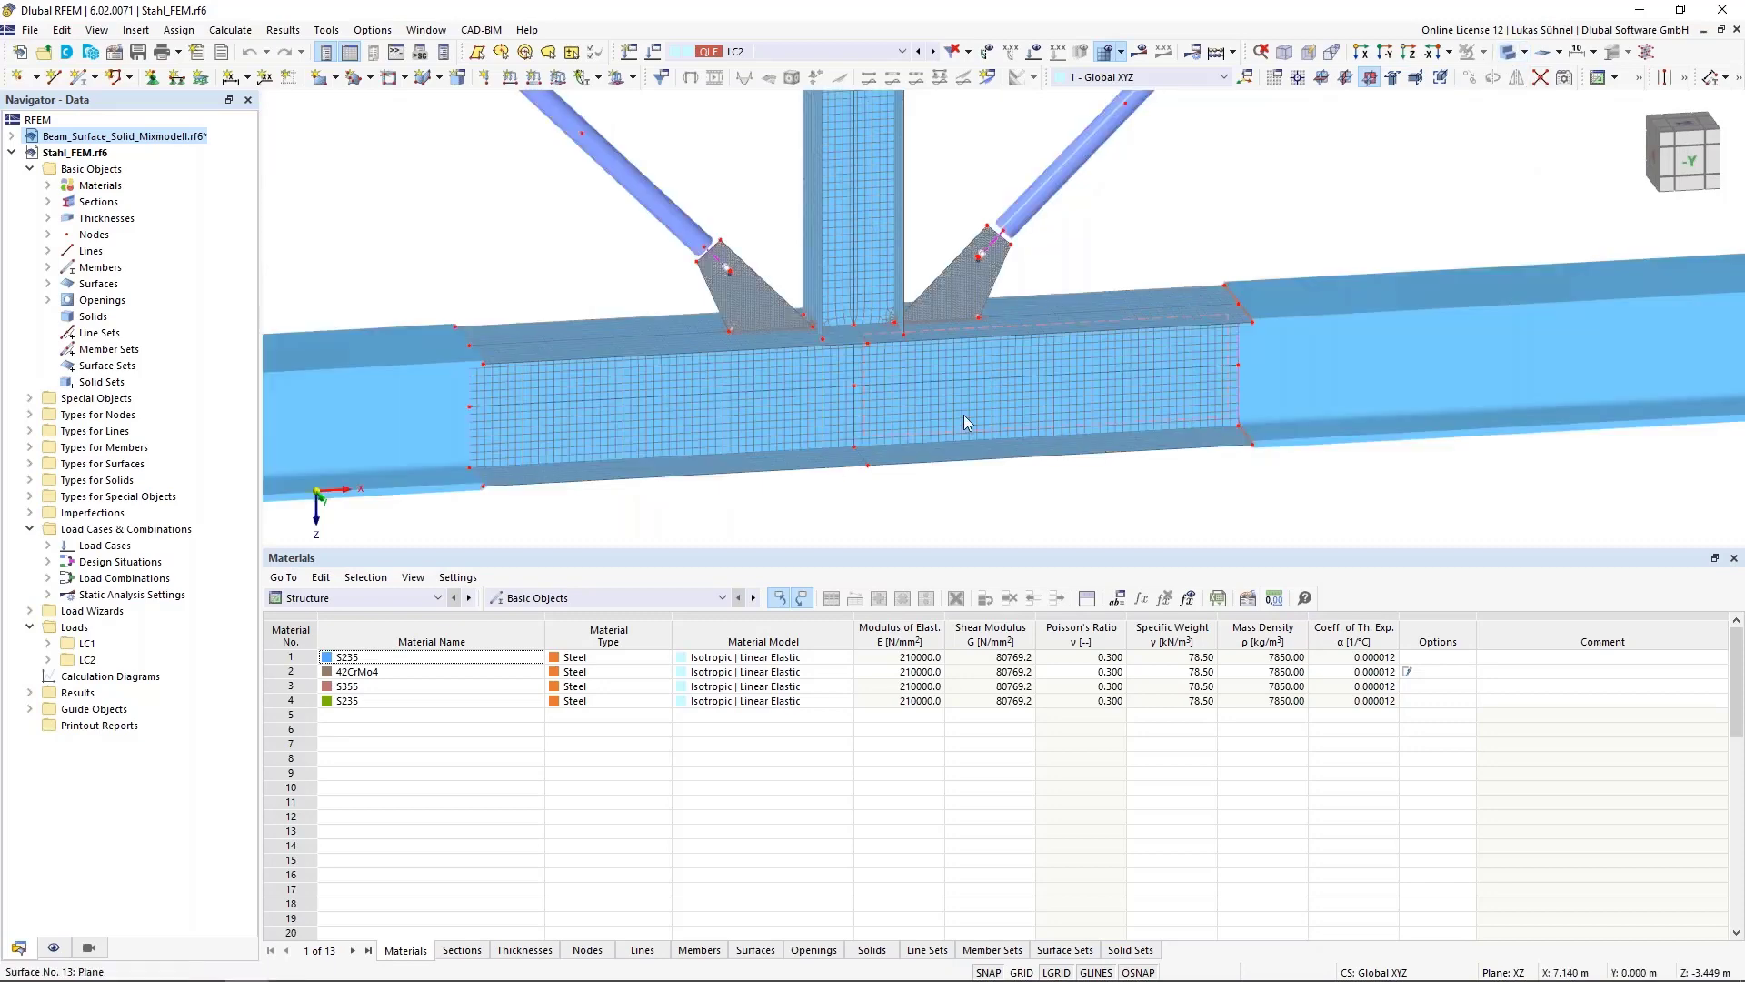
{"action": "mouse_move", "coordinate": [964, 417]}
{"action": "scroll", "coordinate": [763, 291], "scroll_direction": "up", "scroll_amount": 3}
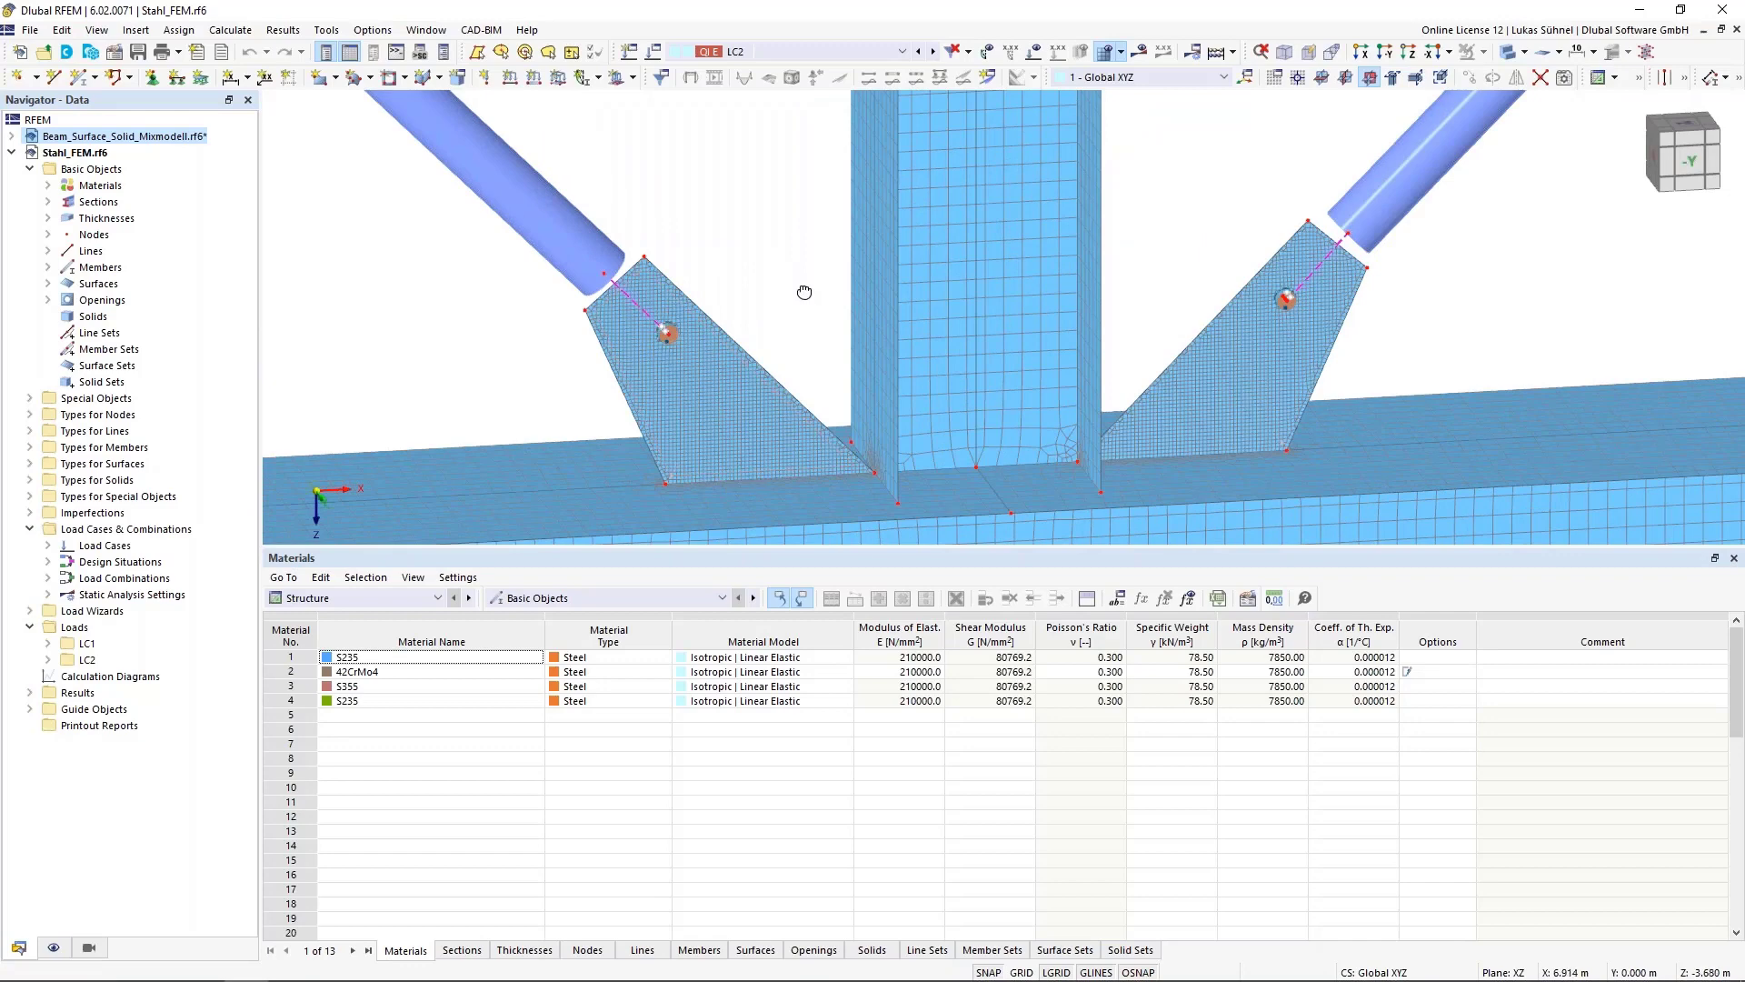
{"action": "middle_click_drag", "start_coordinate": [806, 291], "coordinate": [732, 275], "text": "ctrl"}
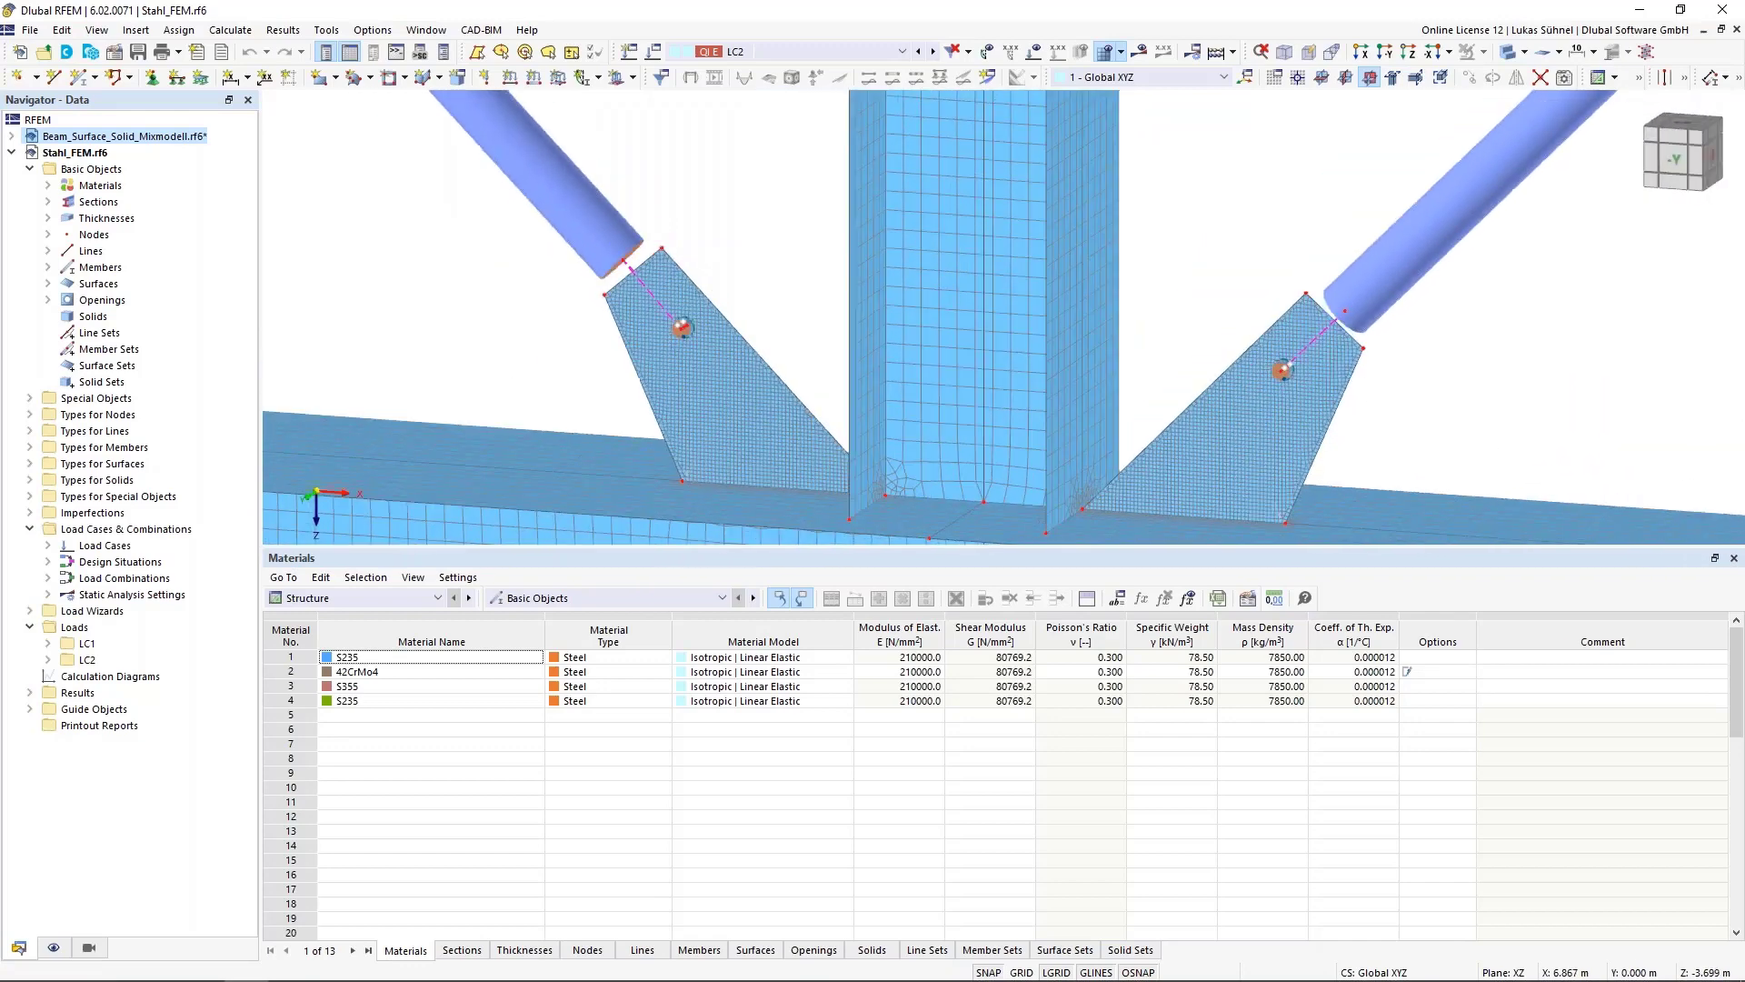
{"action": "scroll", "coordinate": [736, 262], "scroll_direction": "down", "scroll_amount": 2}
{"action": "left_click", "coordinate": [631, 211]}
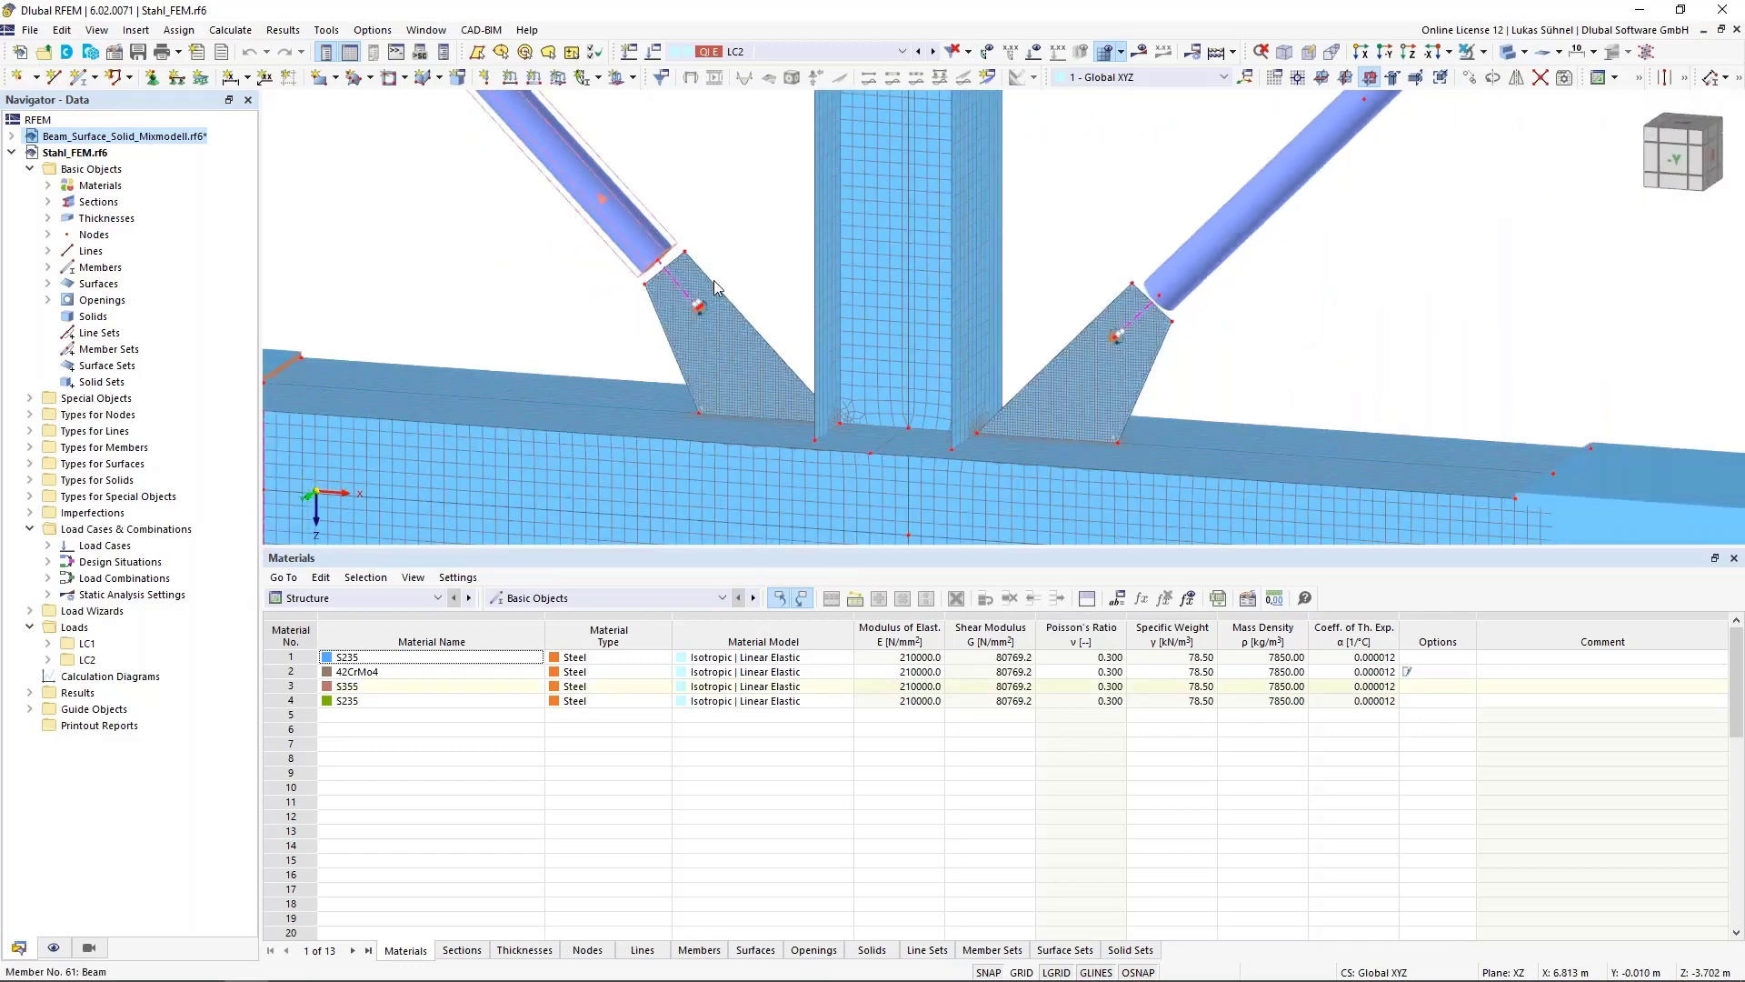
{"action": "scroll", "coordinate": [681, 207], "scroll_direction": "up", "scroll_amount": 5}
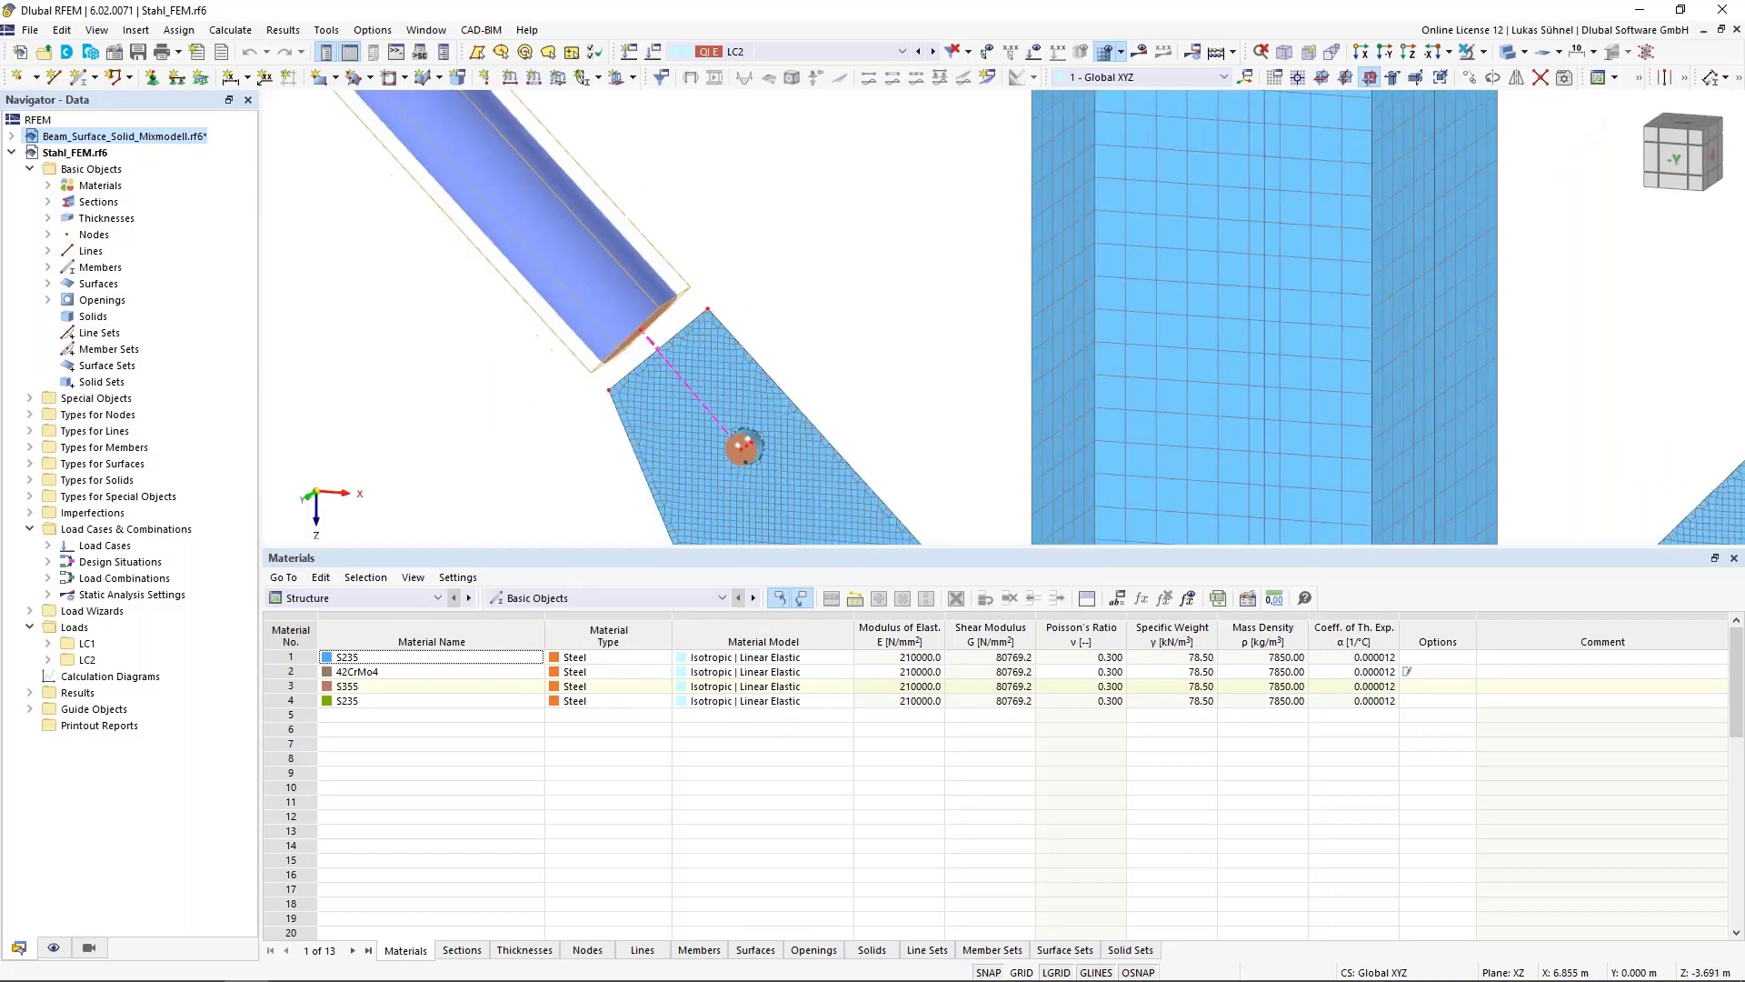
{"action": "scroll", "coordinate": [769, 242], "scroll_direction": "up", "scroll_amount": 3}
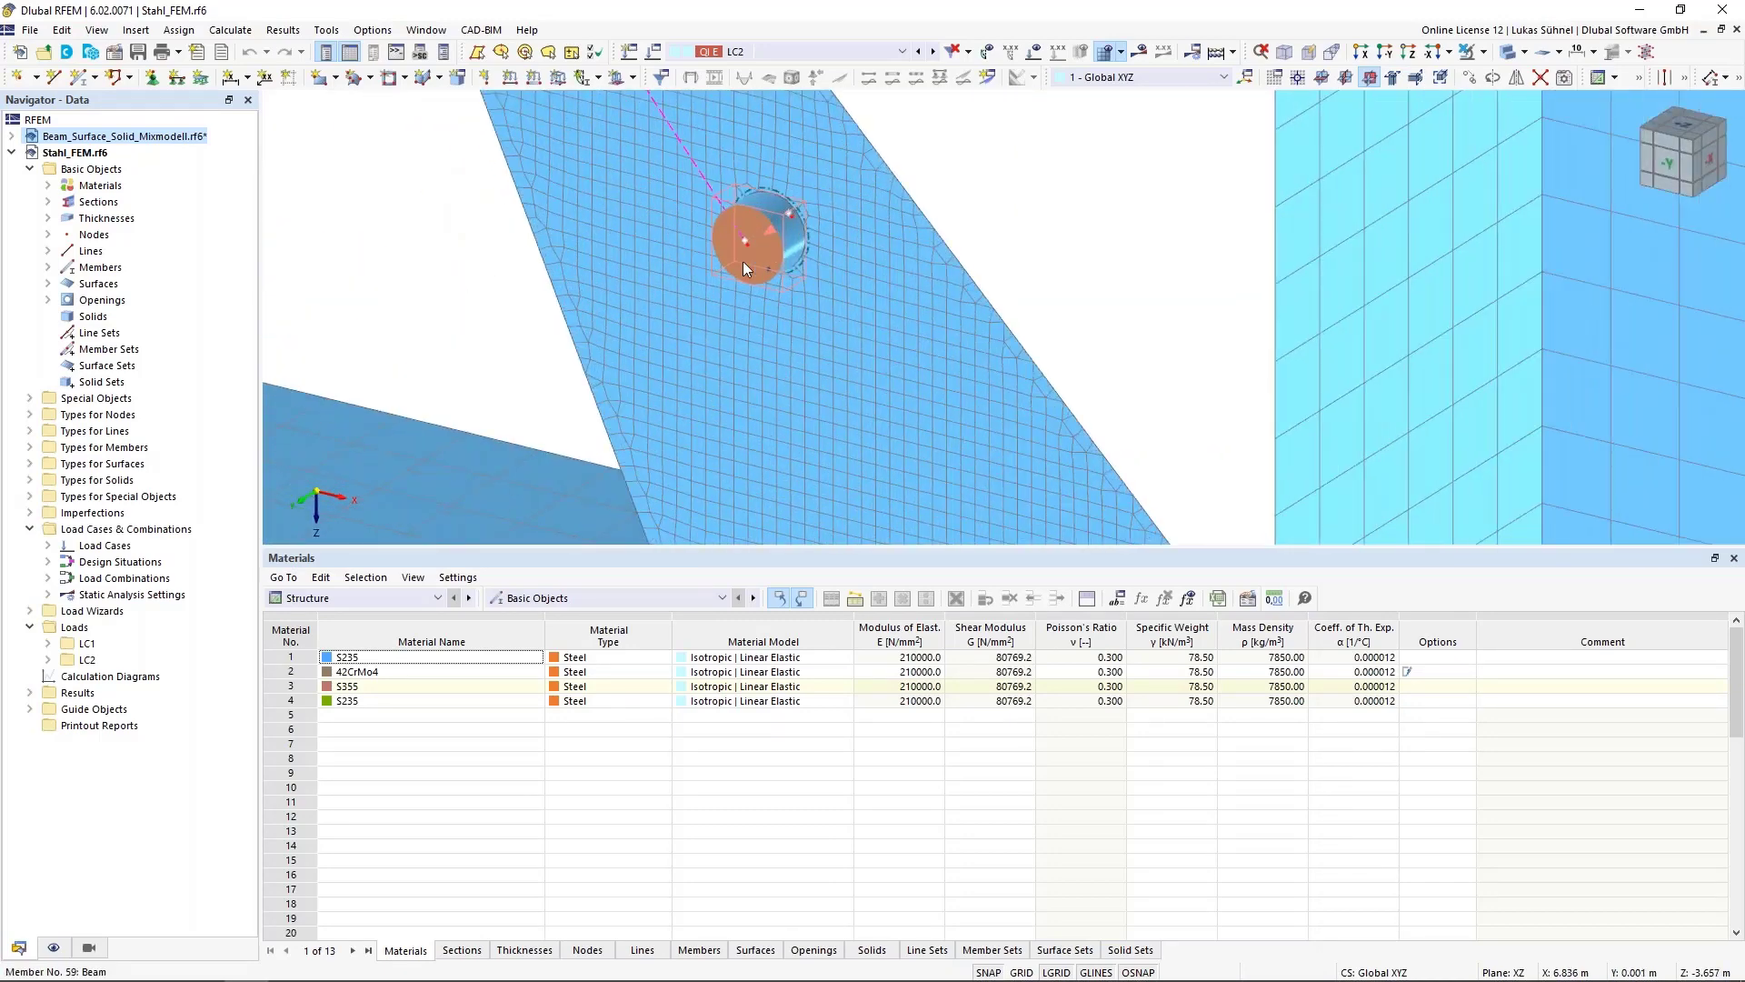
{"action": "scroll", "coordinate": [738, 273], "scroll_direction": "down", "scroll_amount": 2}
{"action": "middle_click_drag", "start_coordinate": [787, 271], "coordinate": [779, 415]}
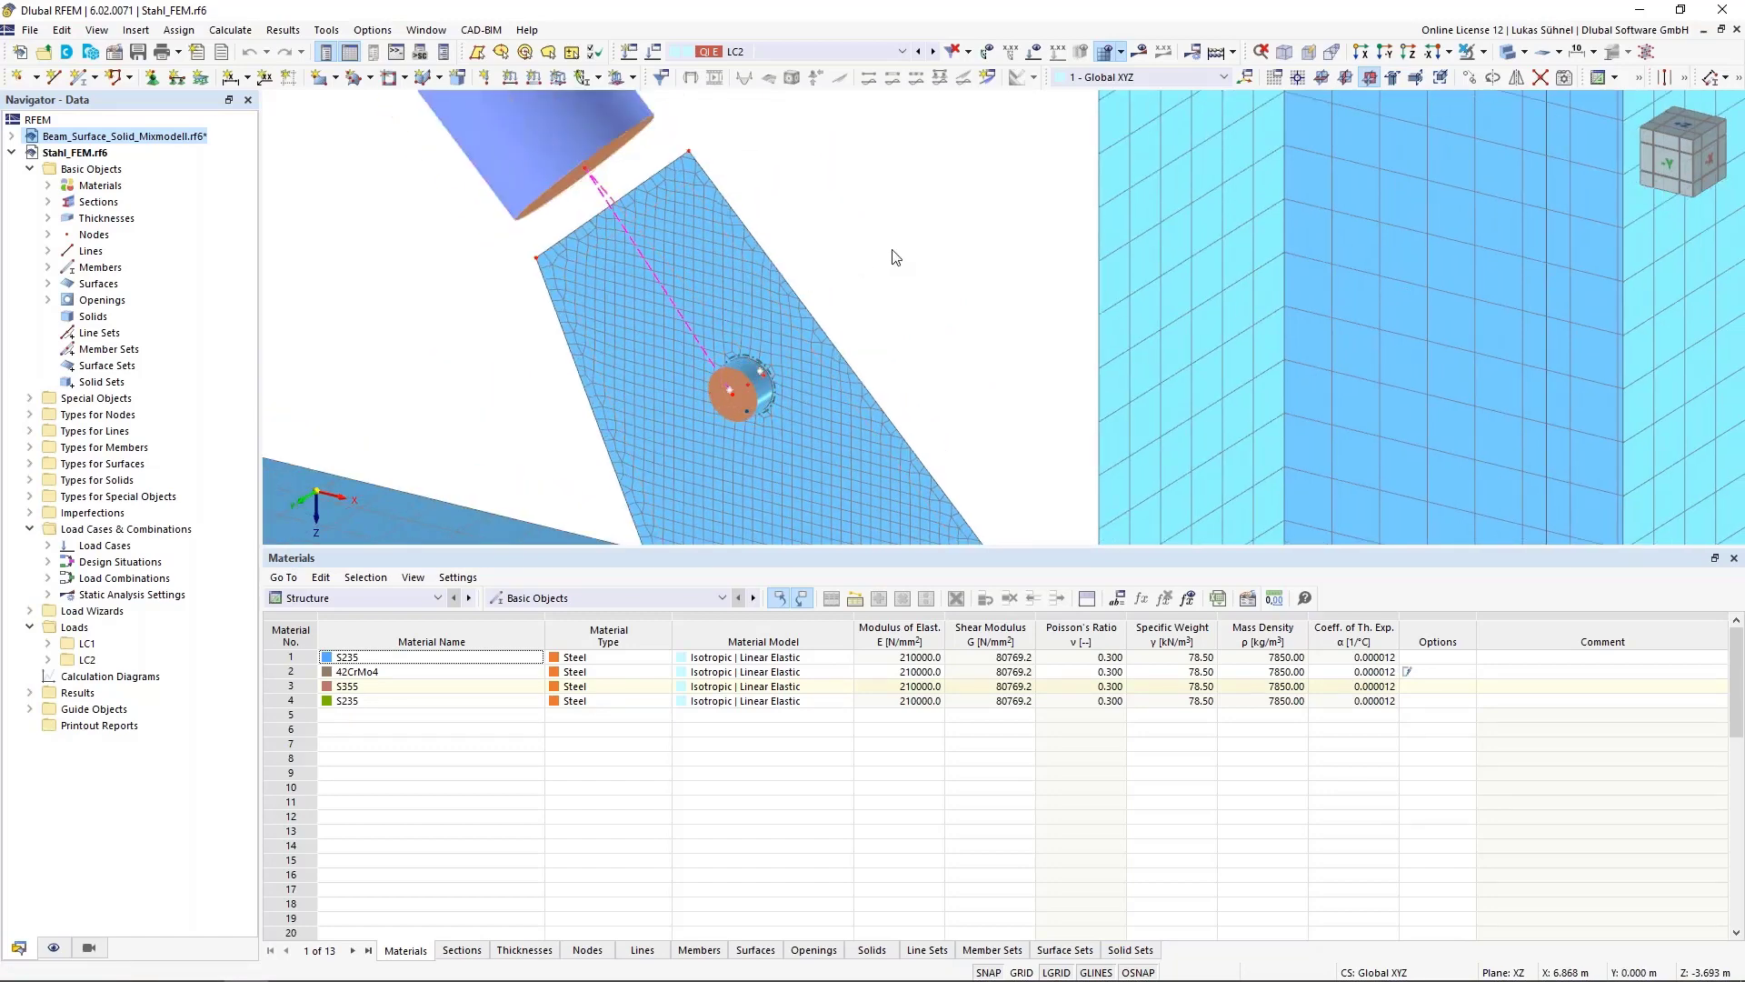
Inspect the diagonal's coupling to the plate in wireframe display, then isolate the gusset plate in visibility mode
{"action": "left_click", "coordinate": [1508, 52]}
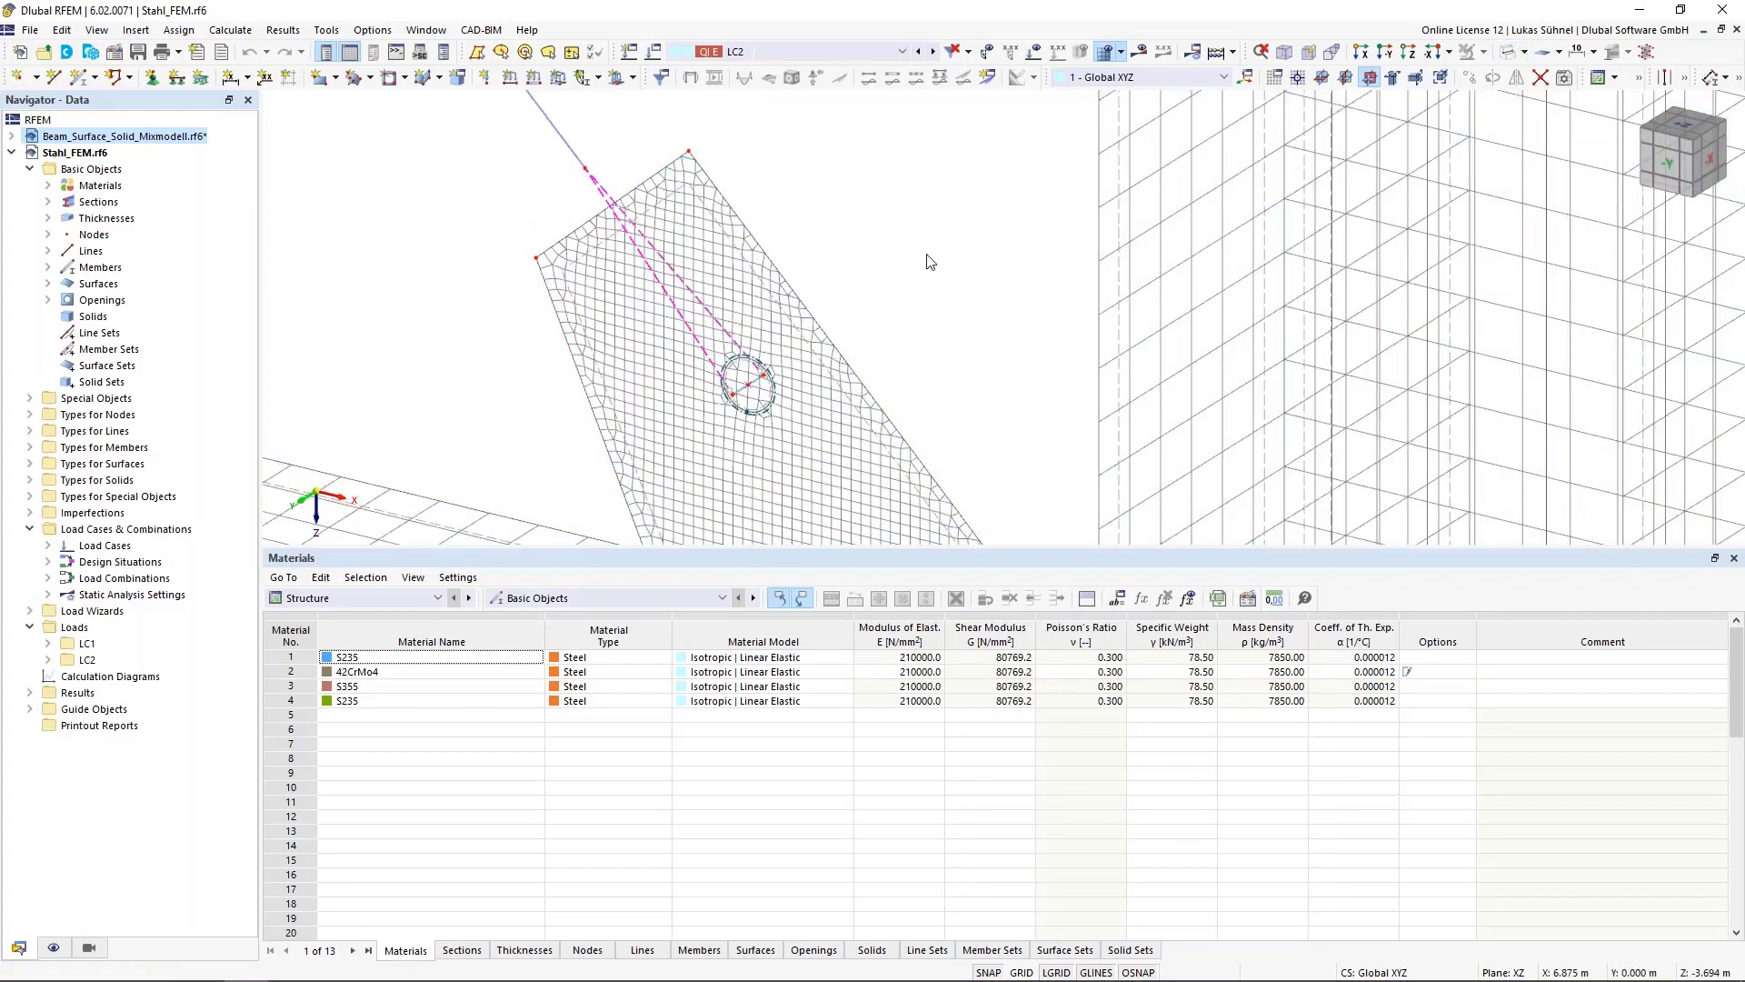
{"action": "scroll", "coordinate": [727, 386], "scroll_direction": "up", "scroll_amount": 5}
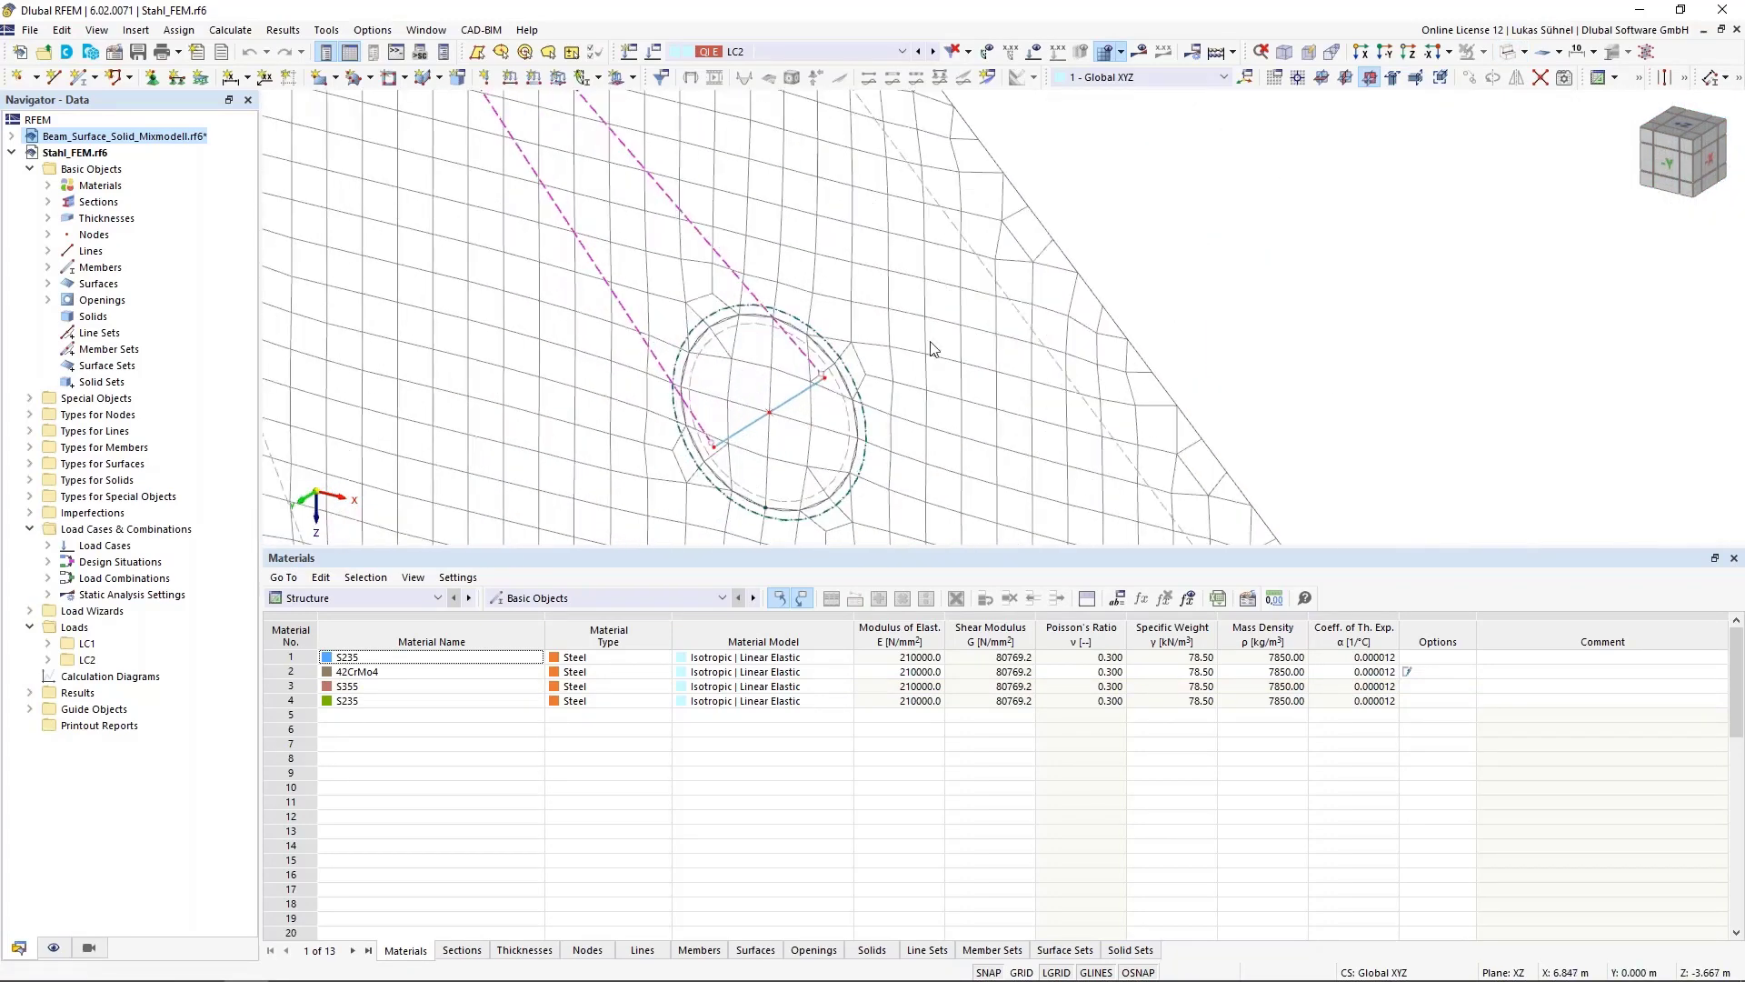
{"action": "scroll", "coordinate": [932, 348], "scroll_direction": "down", "scroll_amount": 2}
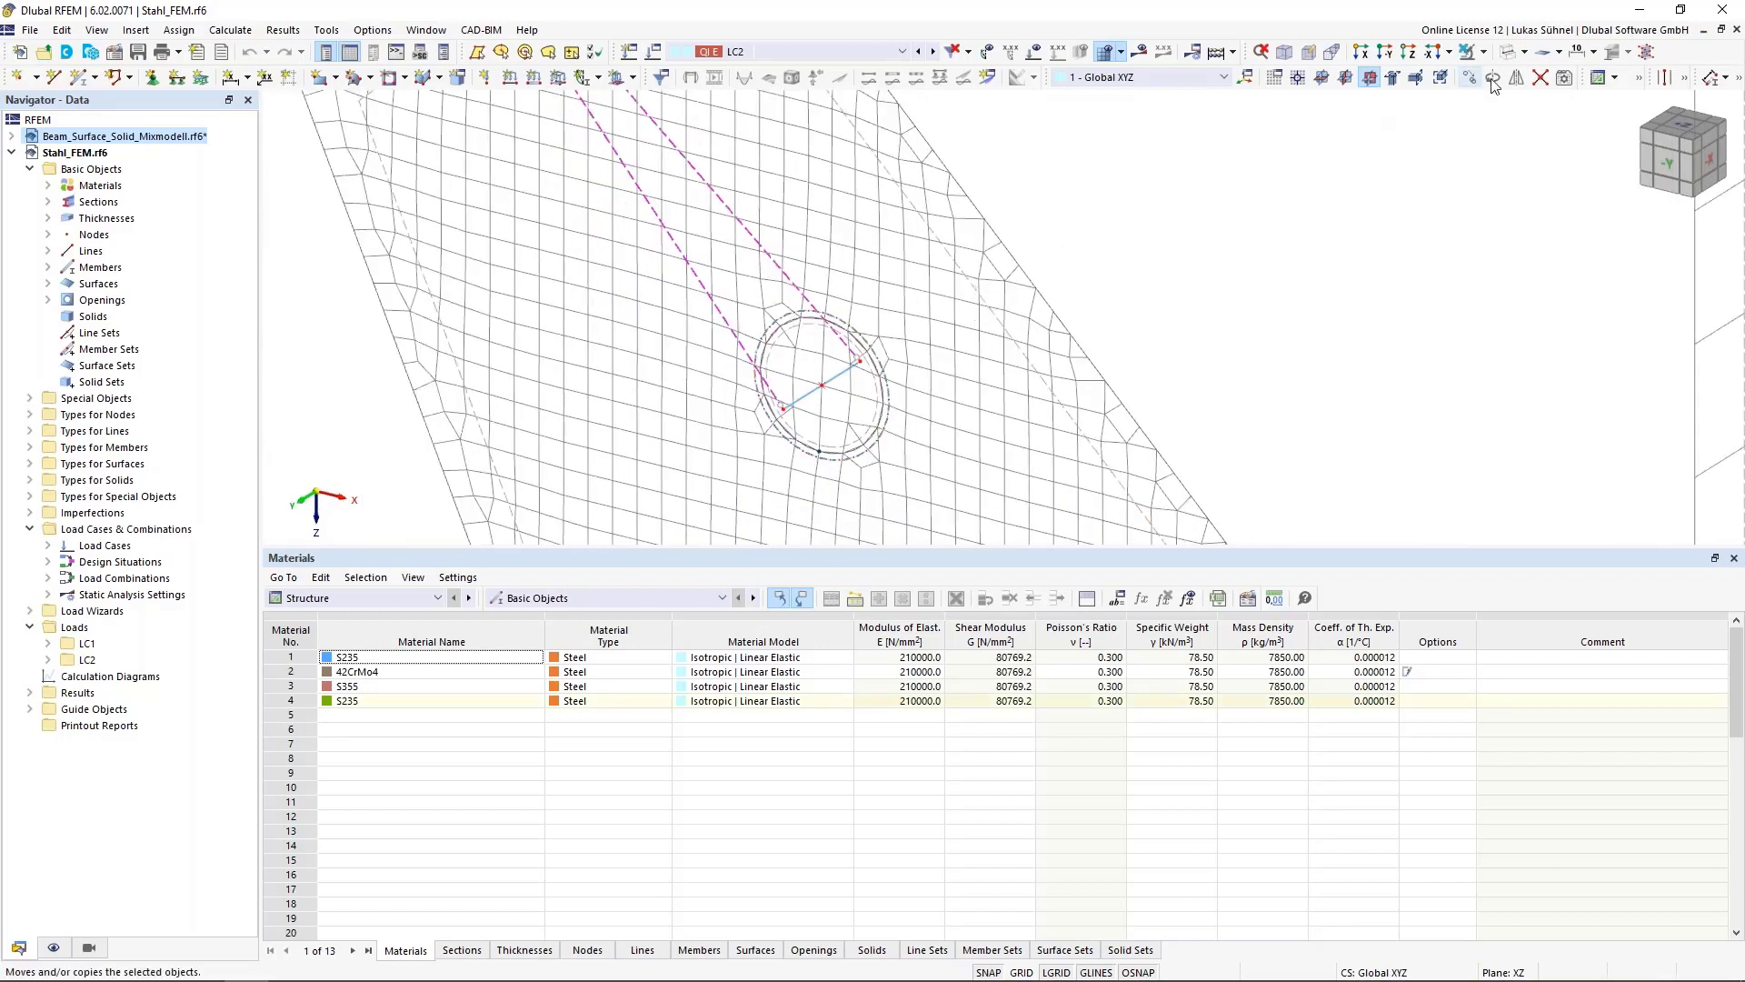
{"action": "left_click", "coordinate": [1483, 54]}
{"action": "left_click", "coordinate": [1490, 116]}
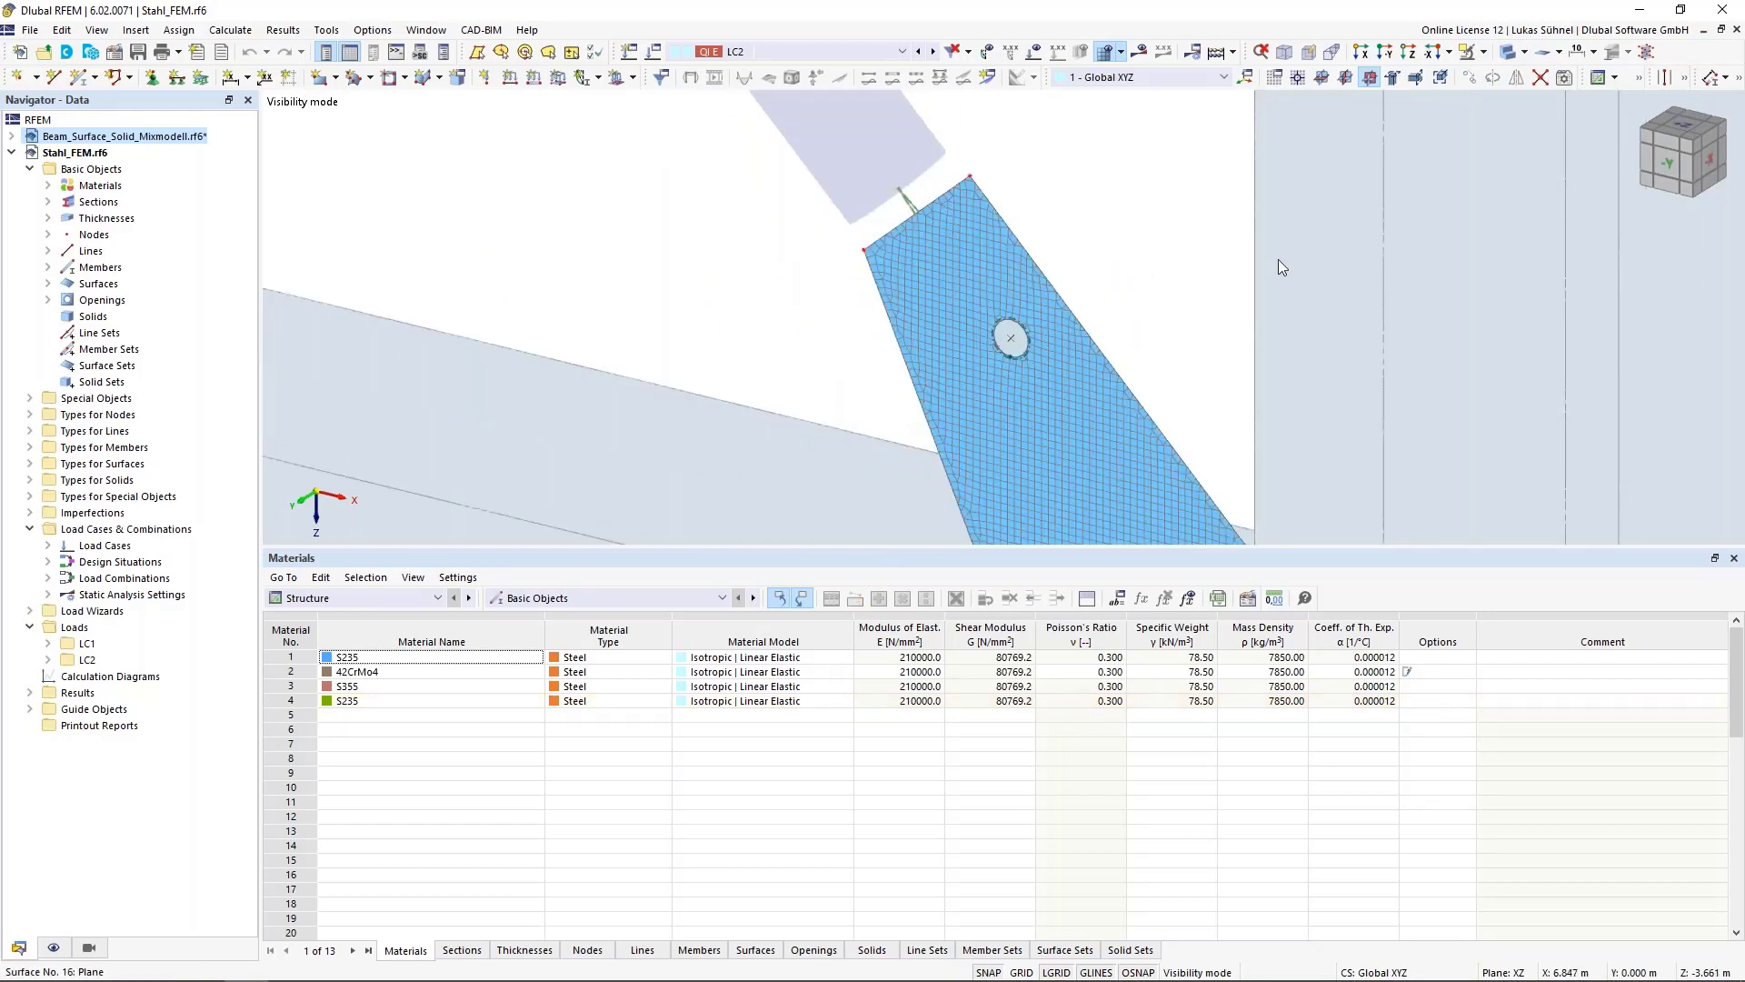
Zoom in on the hole in the gusset plate and switch the display to wireframe to inspect the member coupling
{"action": "scroll", "coordinate": [1074, 315], "scroll_direction": "up", "scroll_amount": 3}
{"action": "scroll", "coordinate": [989, 351], "scroll_direction": "up", "scroll_amount": 2}
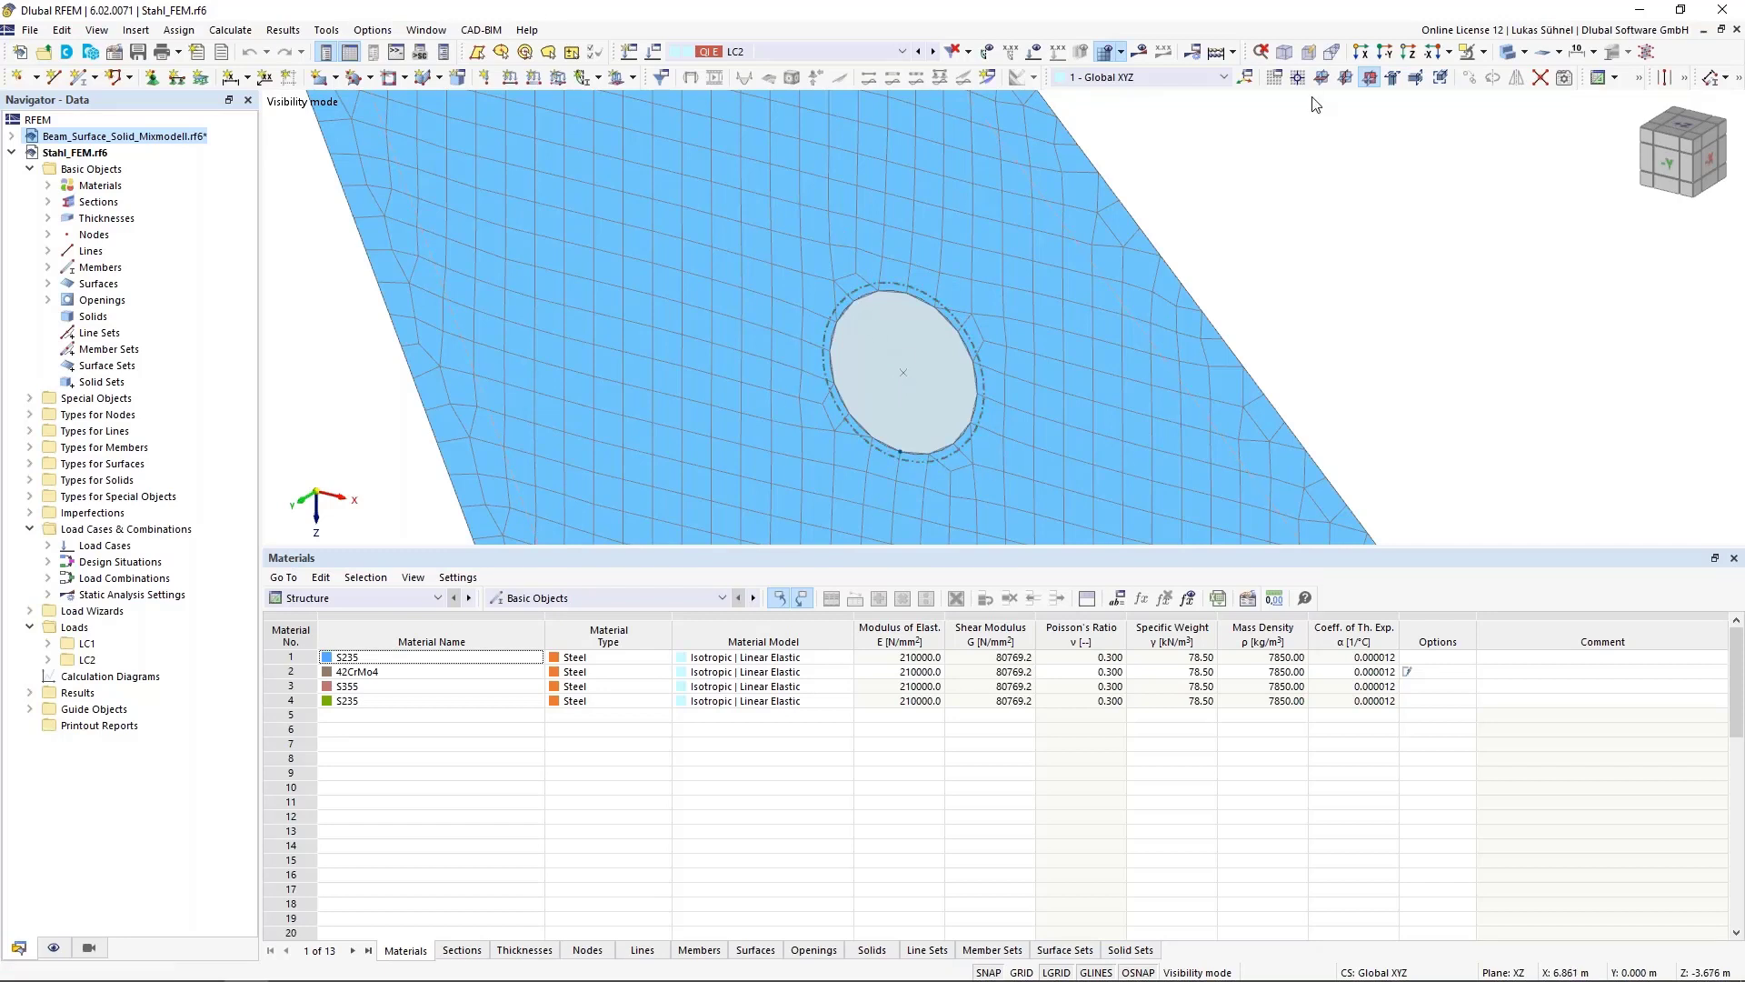
{"action": "left_click", "coordinate": [1483, 52]}
{"action": "left_click", "coordinate": [1490, 168]}
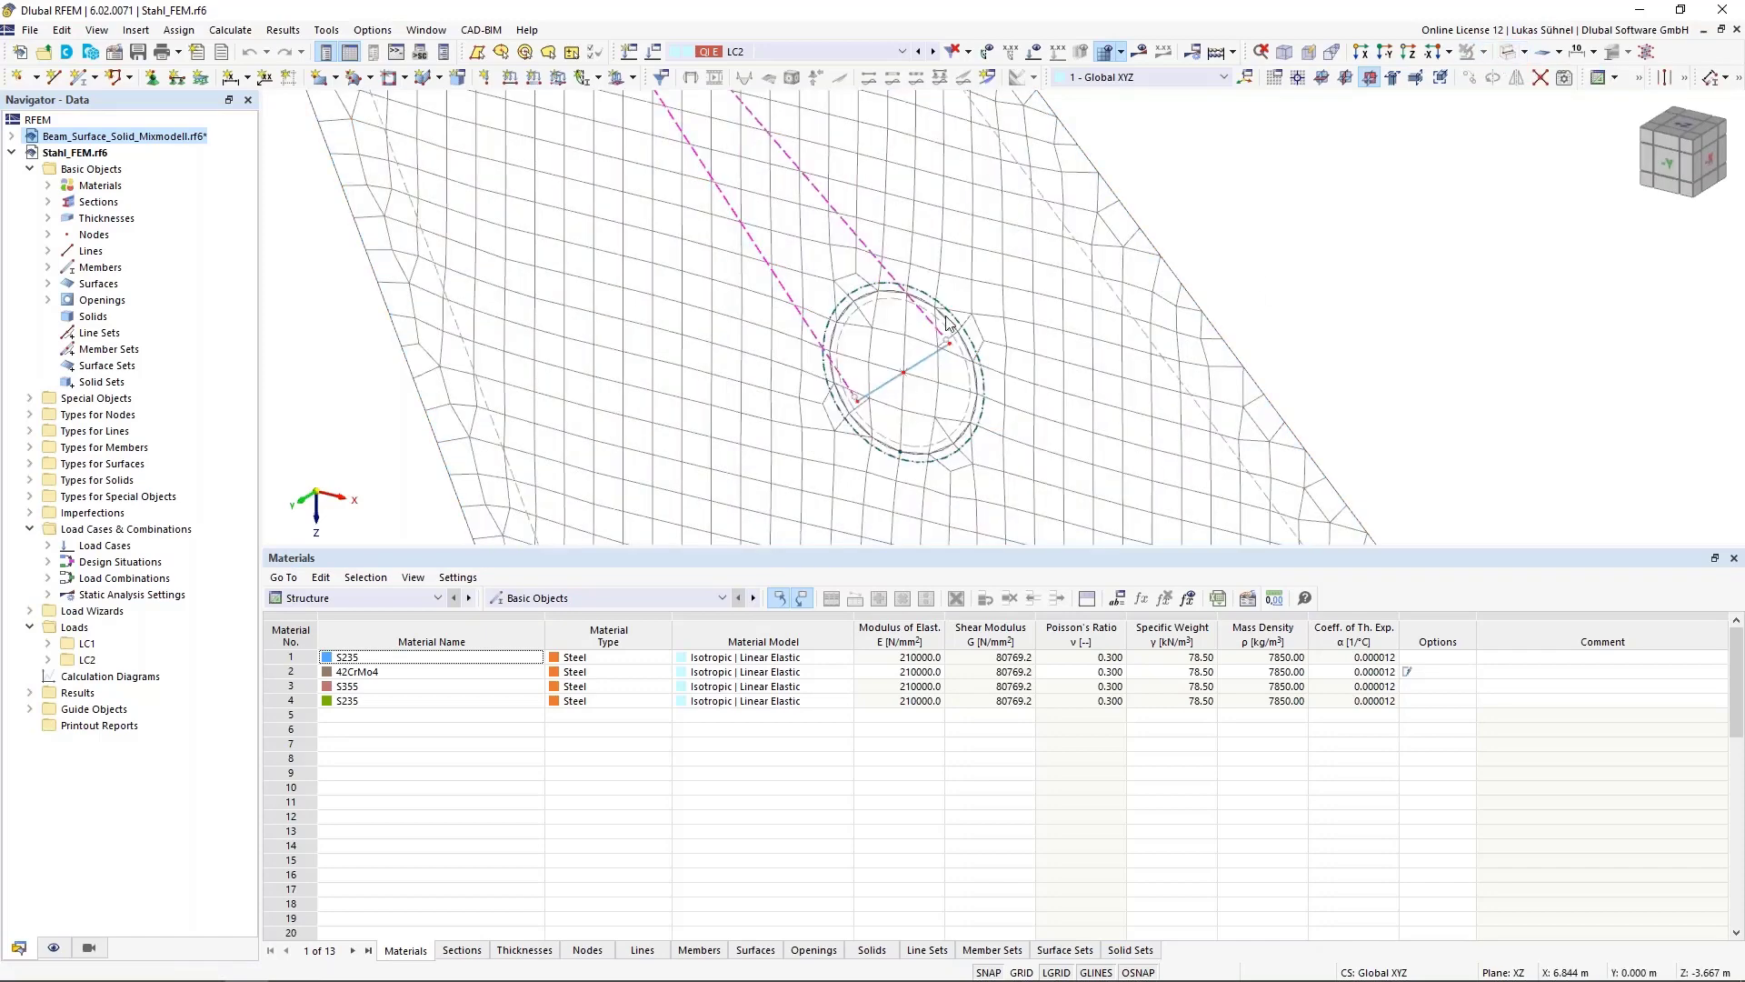
Open the circular surface inside the plate's hole to review its properties, then close it and re-inspect the joint
{"action": "double_click", "coordinate": [850, 454]}
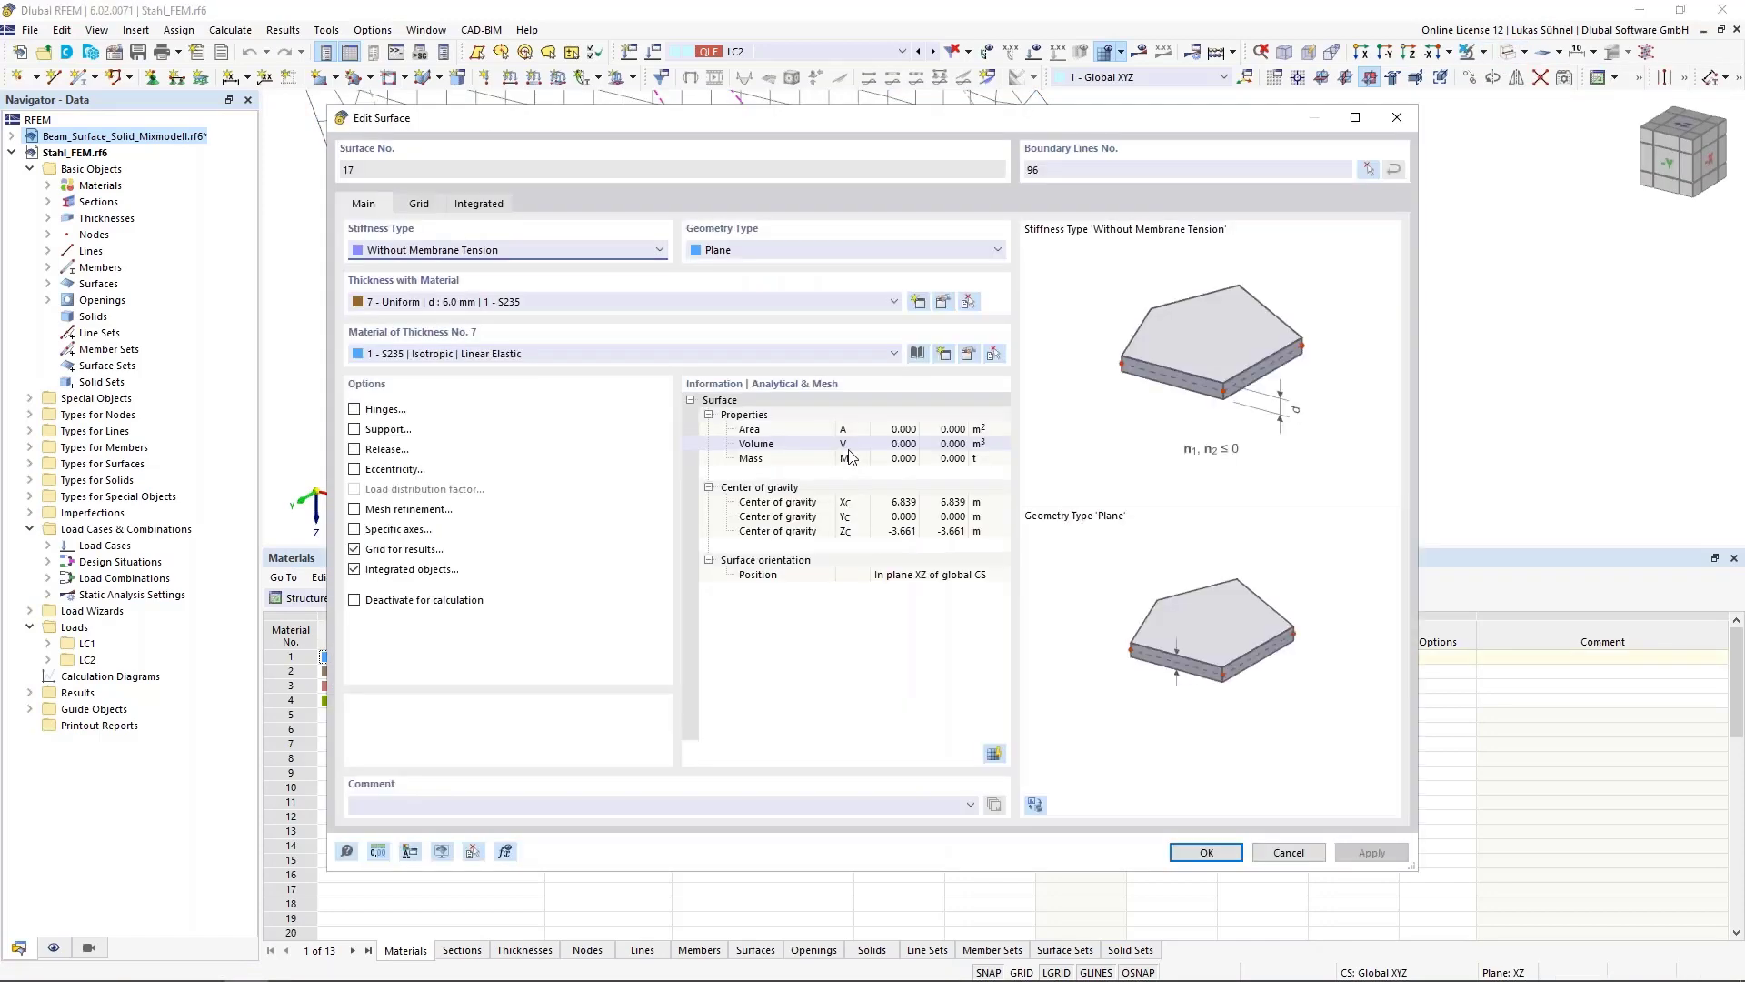
{"action": "left_click_drag", "start_coordinate": [716, 121], "coordinate": [718, 579]}
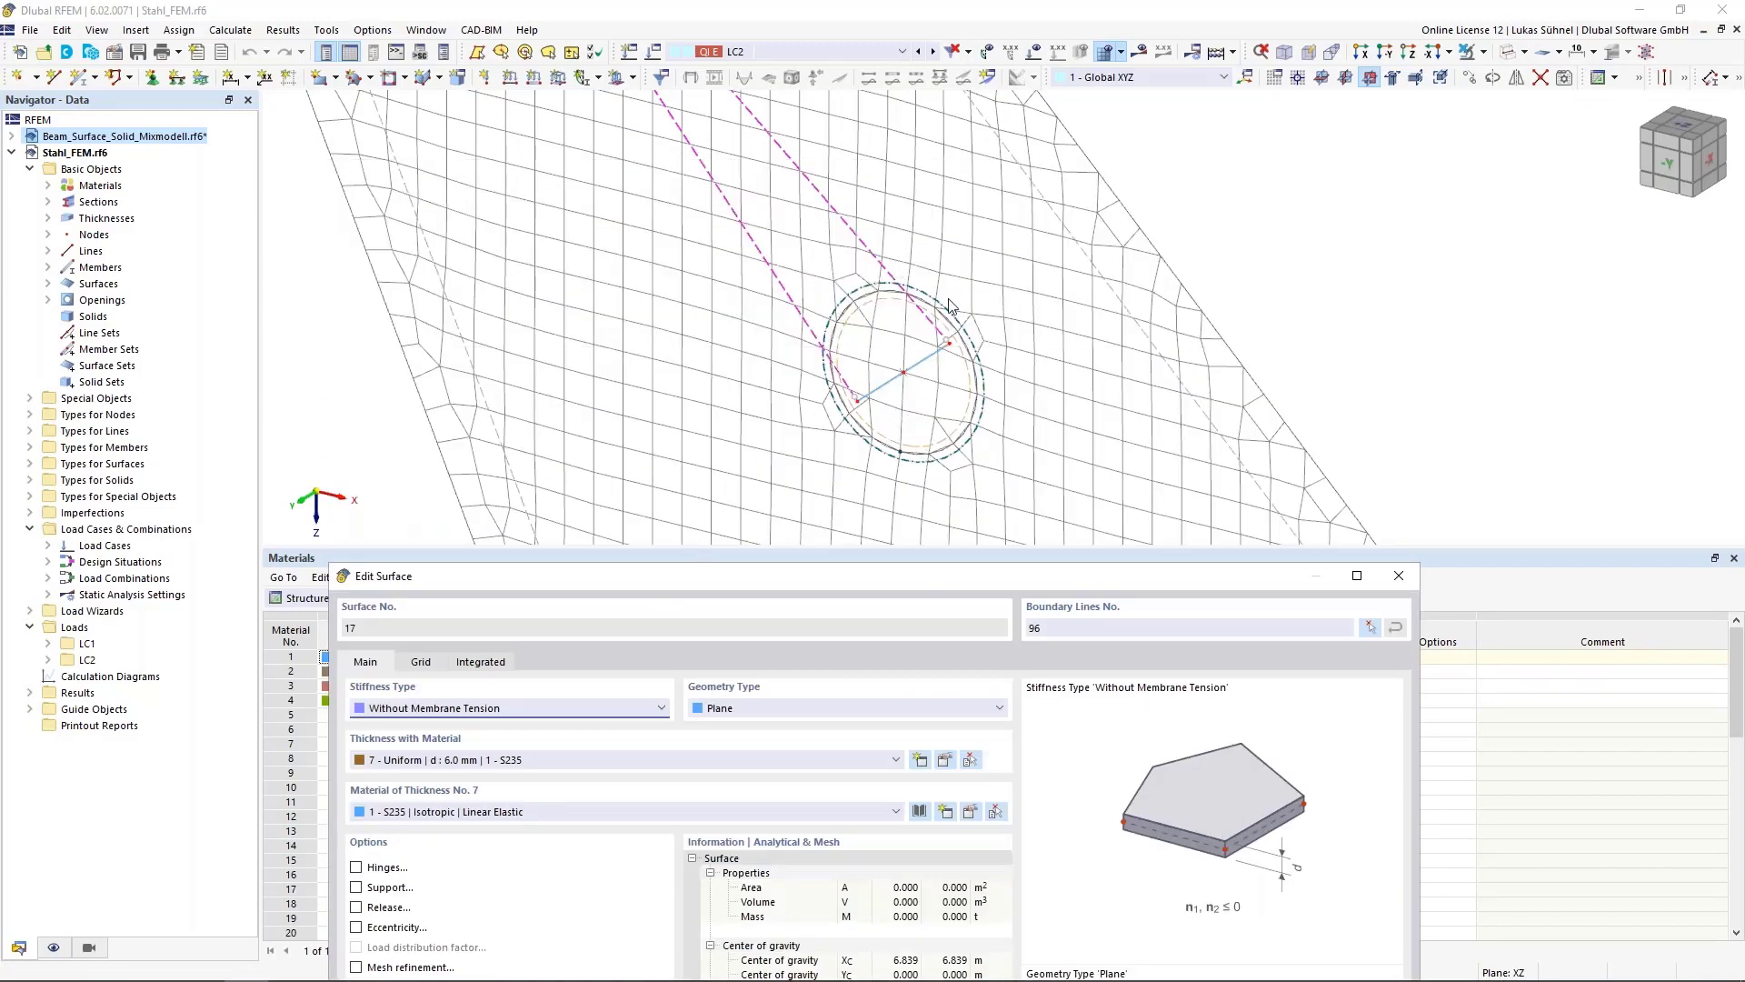
{"action": "left_click_drag", "start_coordinate": [829, 582], "coordinate": [874, 287]}
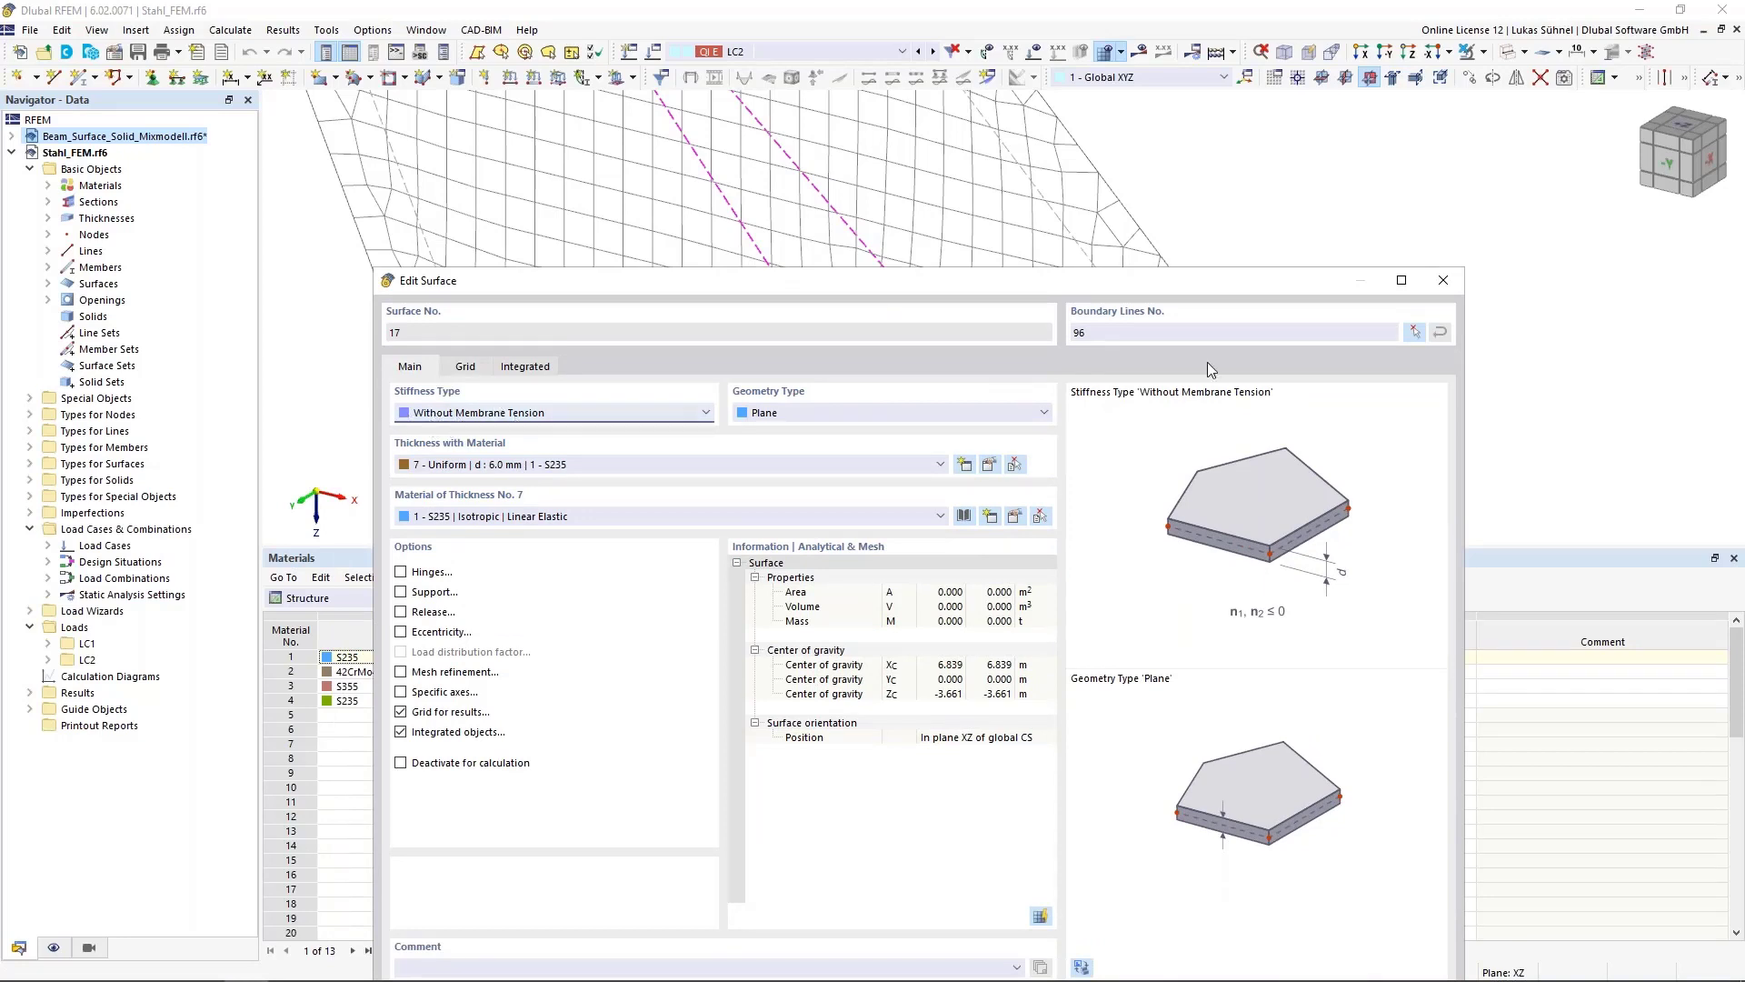
{"action": "left_click", "coordinate": [1451, 285]}
{"action": "scroll", "coordinate": [936, 373], "scroll_direction": "up", "scroll_amount": 3}
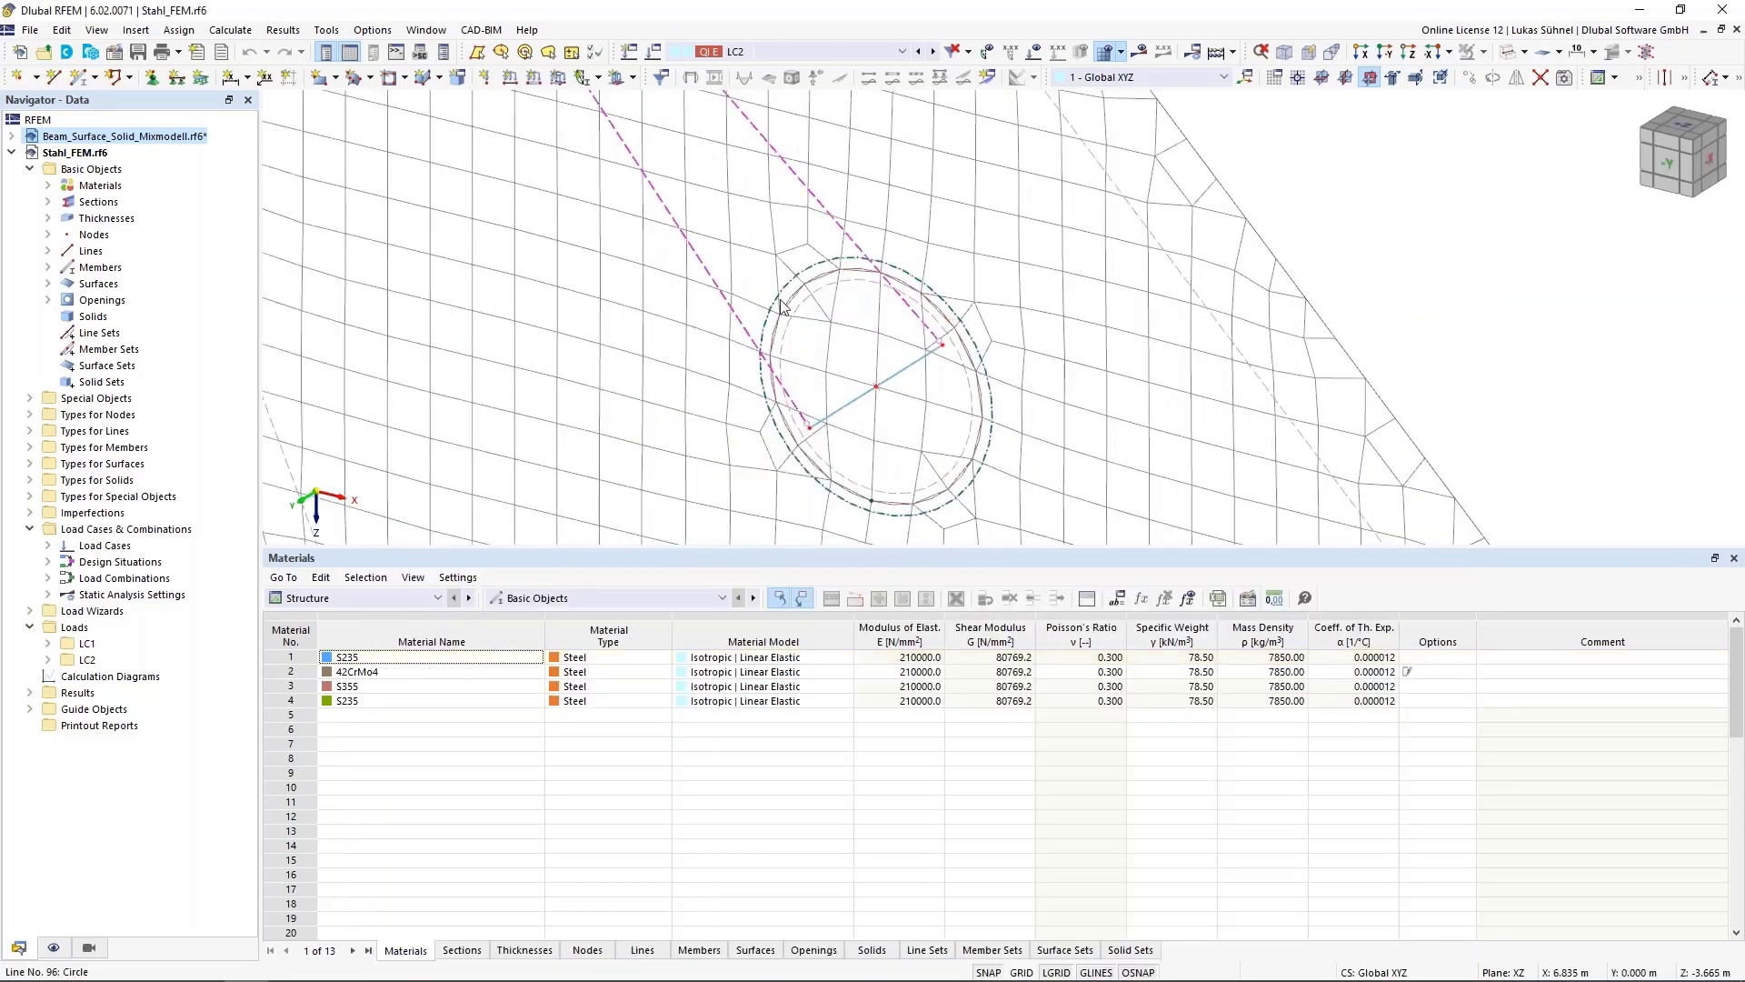
{"action": "scroll", "coordinate": [861, 385], "scroll_direction": "down", "scroll_amount": 5}
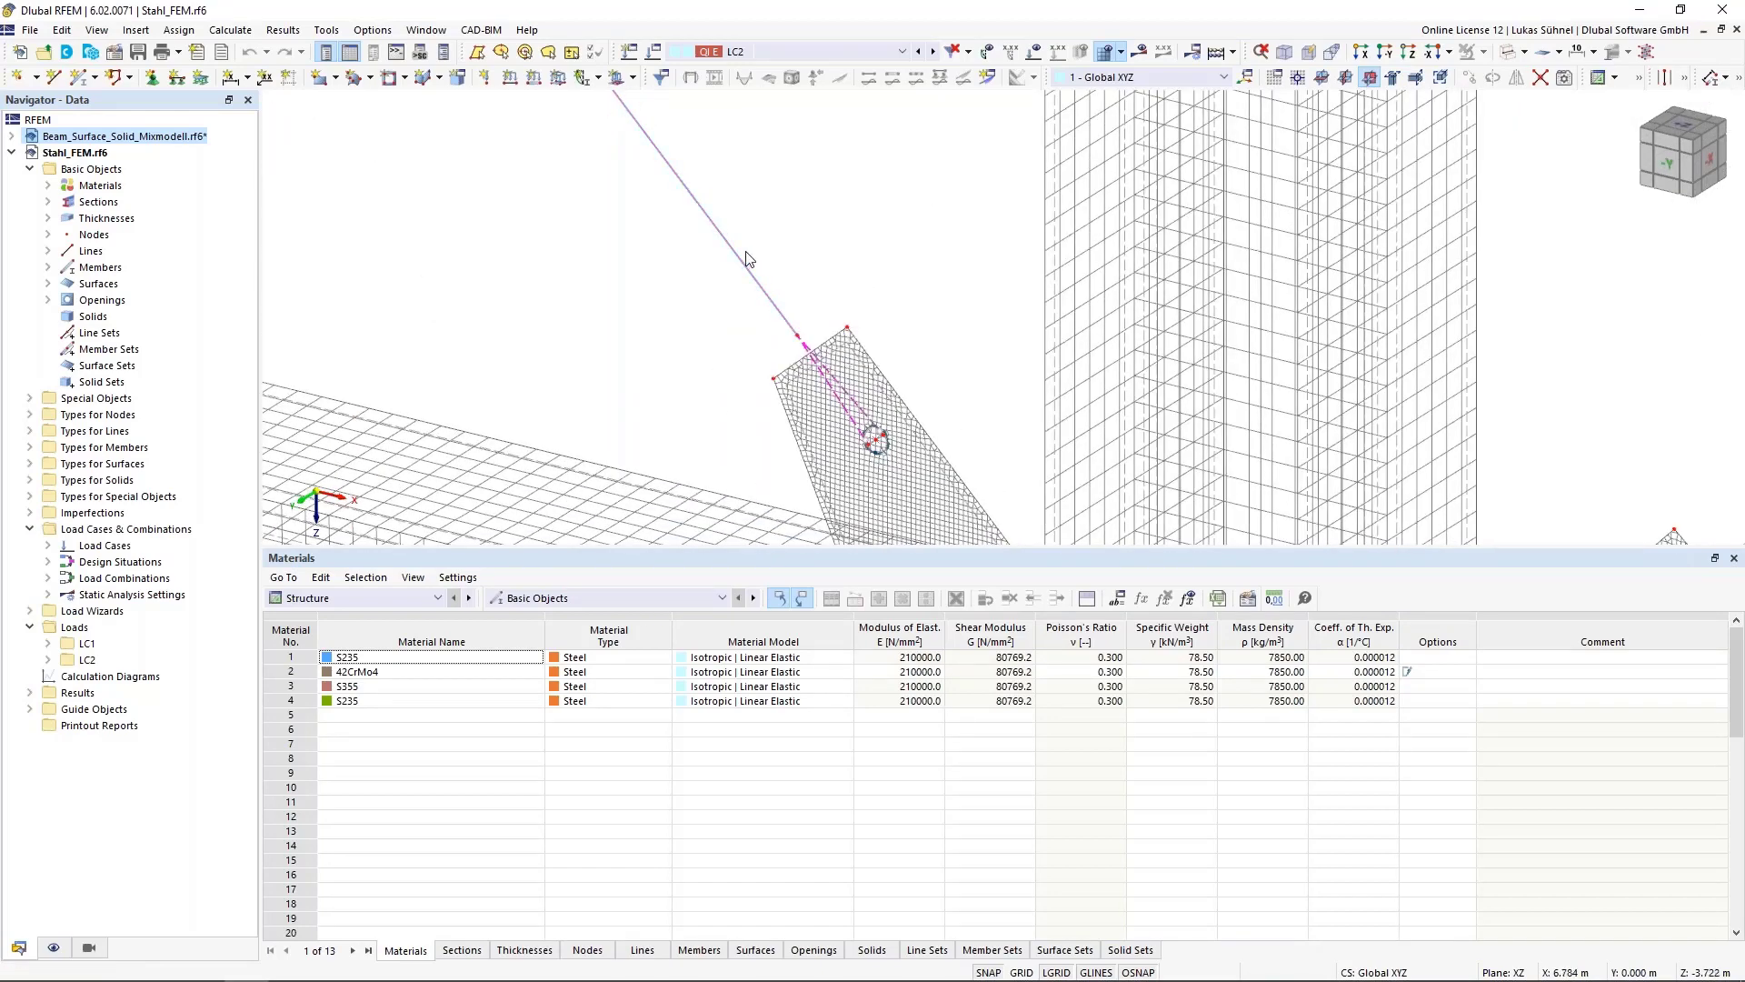
{"action": "scroll", "coordinate": [878, 434], "scroll_direction": "up", "scroll_amount": 5}
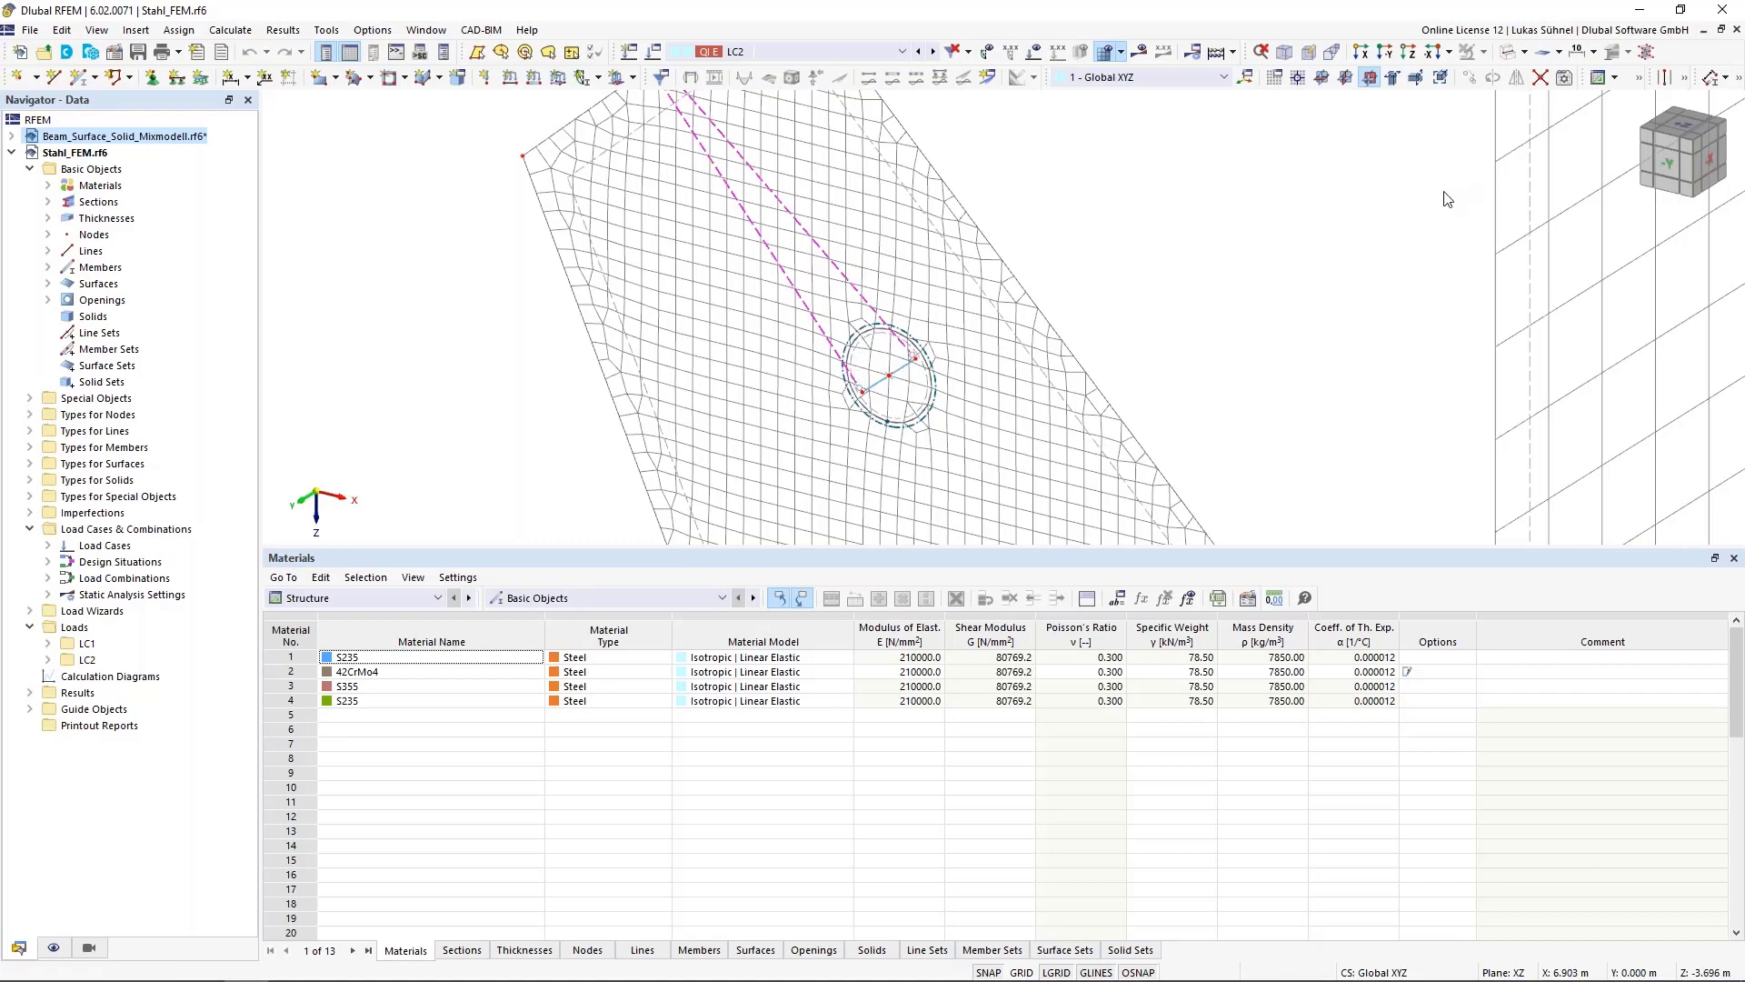
Switch to solid display and inspect where the gusset plate's base meets the beam flange
{"action": "scroll", "coordinate": [854, 307], "scroll_direction": "down", "scroll_amount": 5}
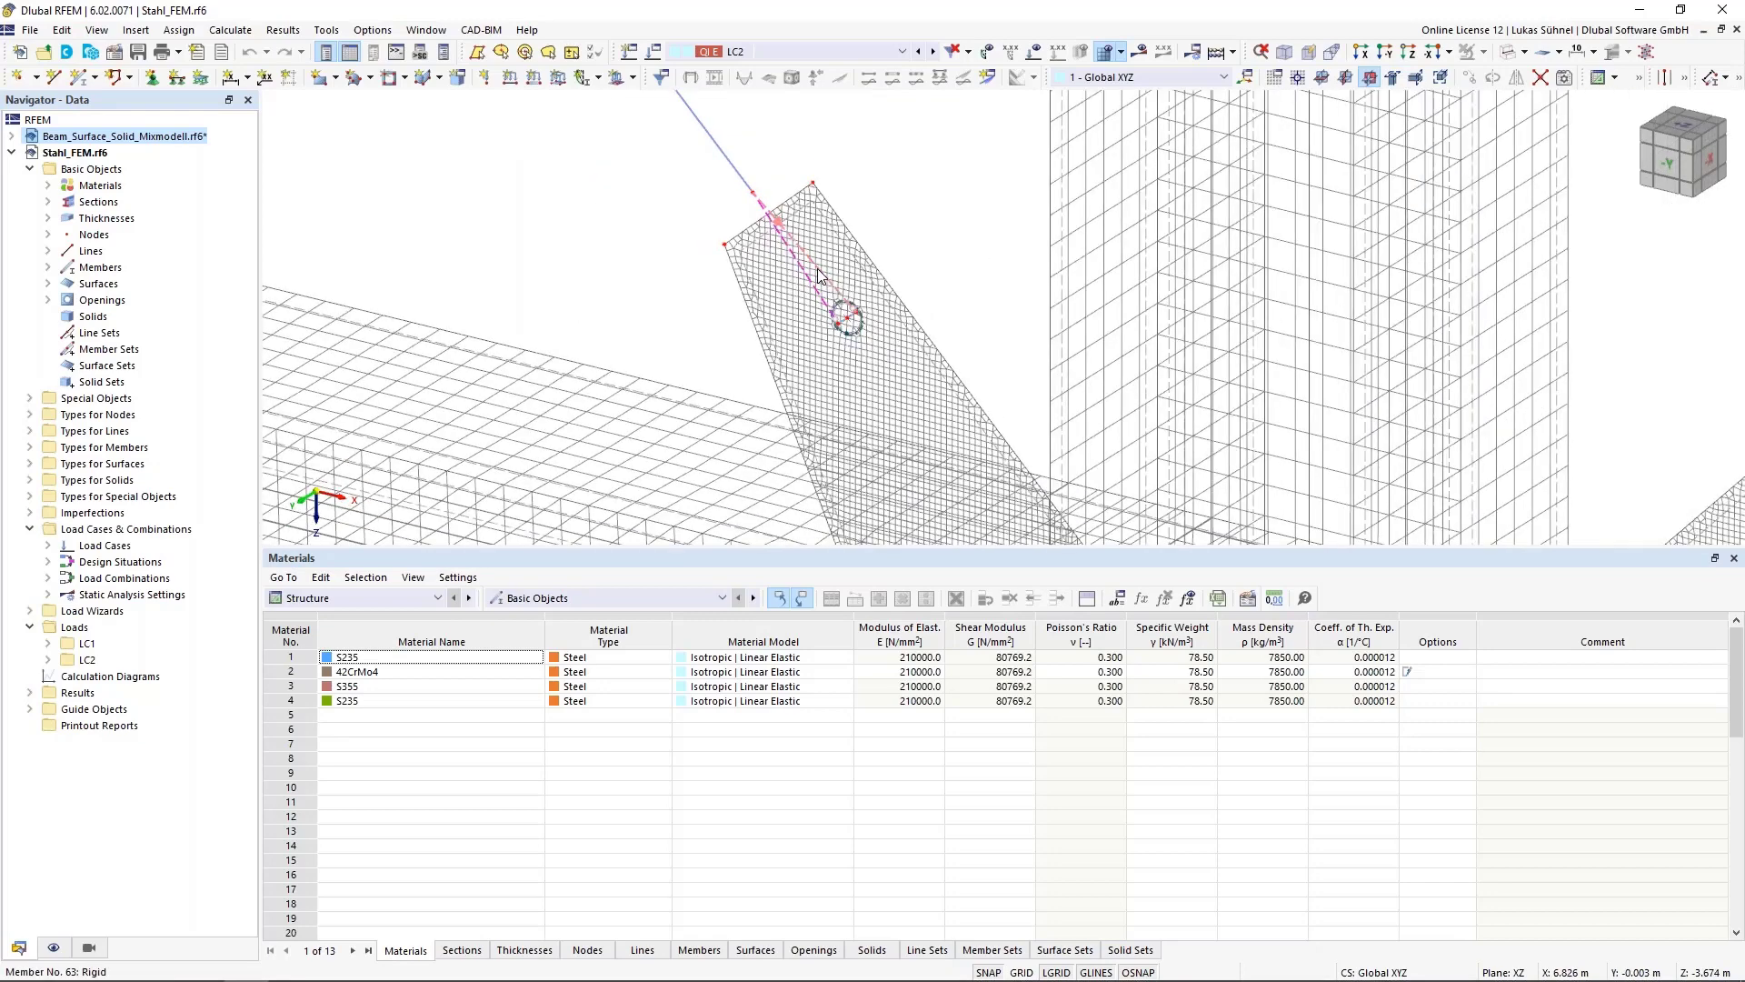
{"action": "scroll", "coordinate": [893, 282], "scroll_direction": "up", "scroll_amount": 5}
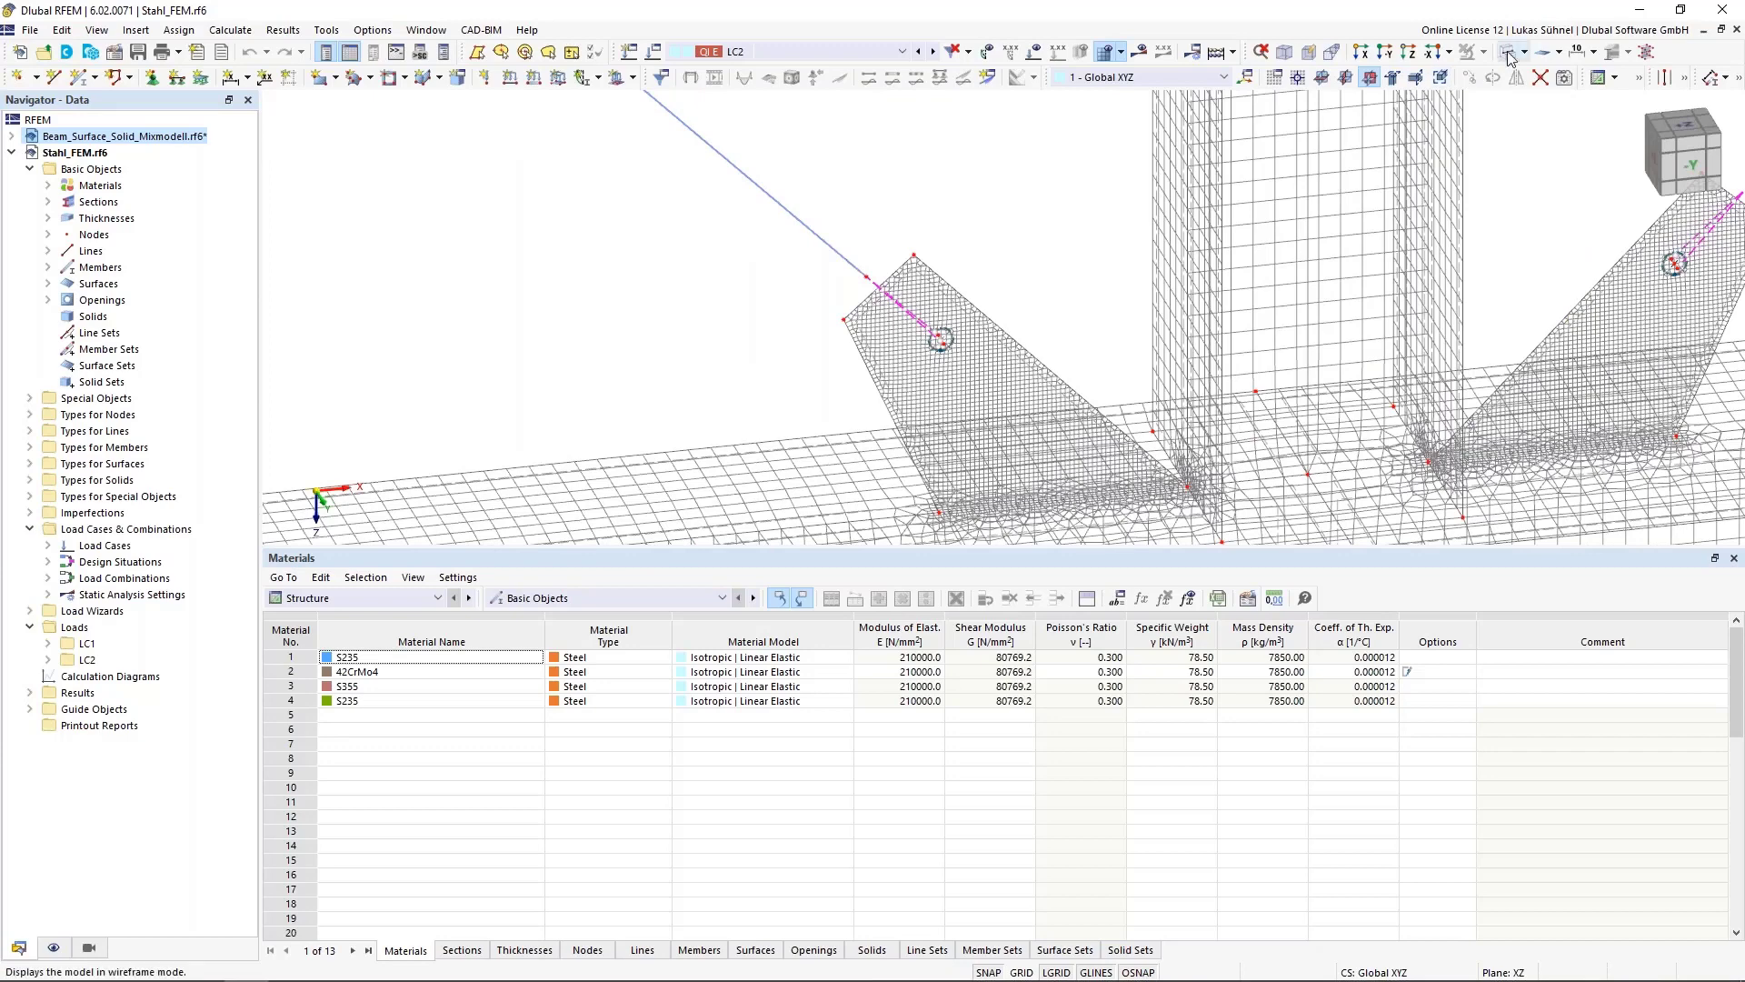
{"action": "left_click", "coordinate": [1506, 55]}
{"action": "middle_click_drag", "start_coordinate": [1010, 383], "coordinate": [905, 273]}
{"action": "left_click", "coordinate": [919, 261]}
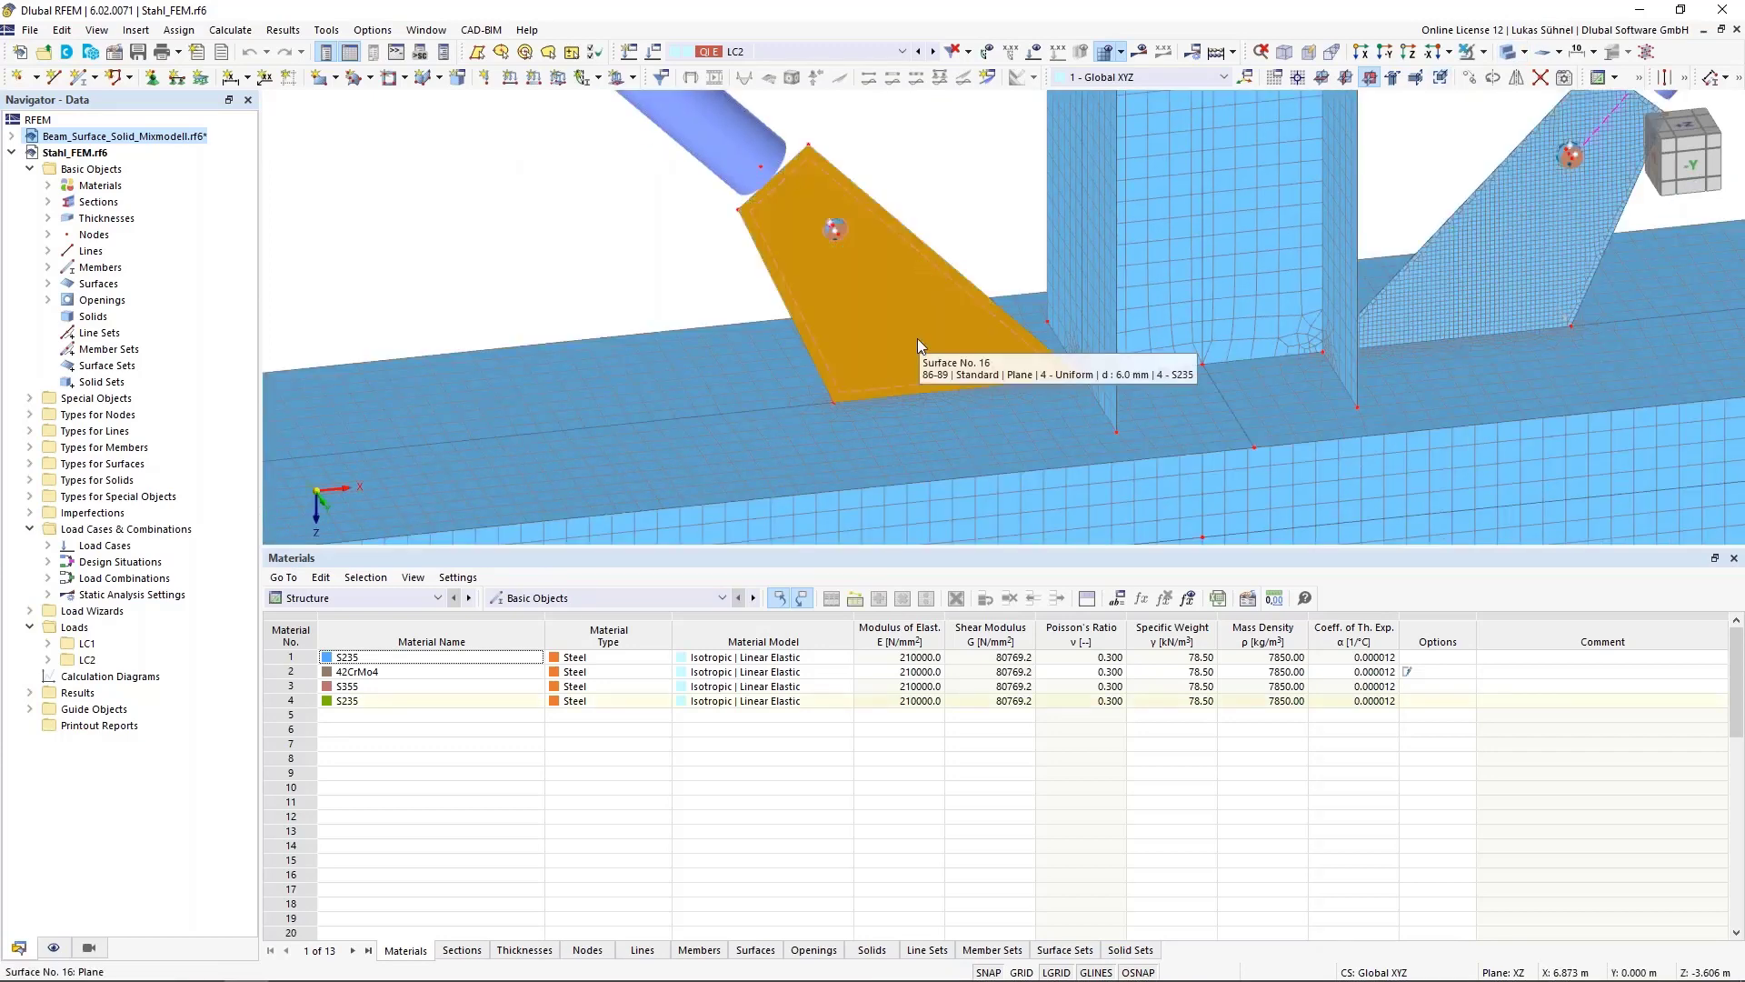
{"action": "key", "text": "Escape"}
{"action": "scroll", "coordinate": [840, 420], "scroll_direction": "up", "scroll_amount": 2}
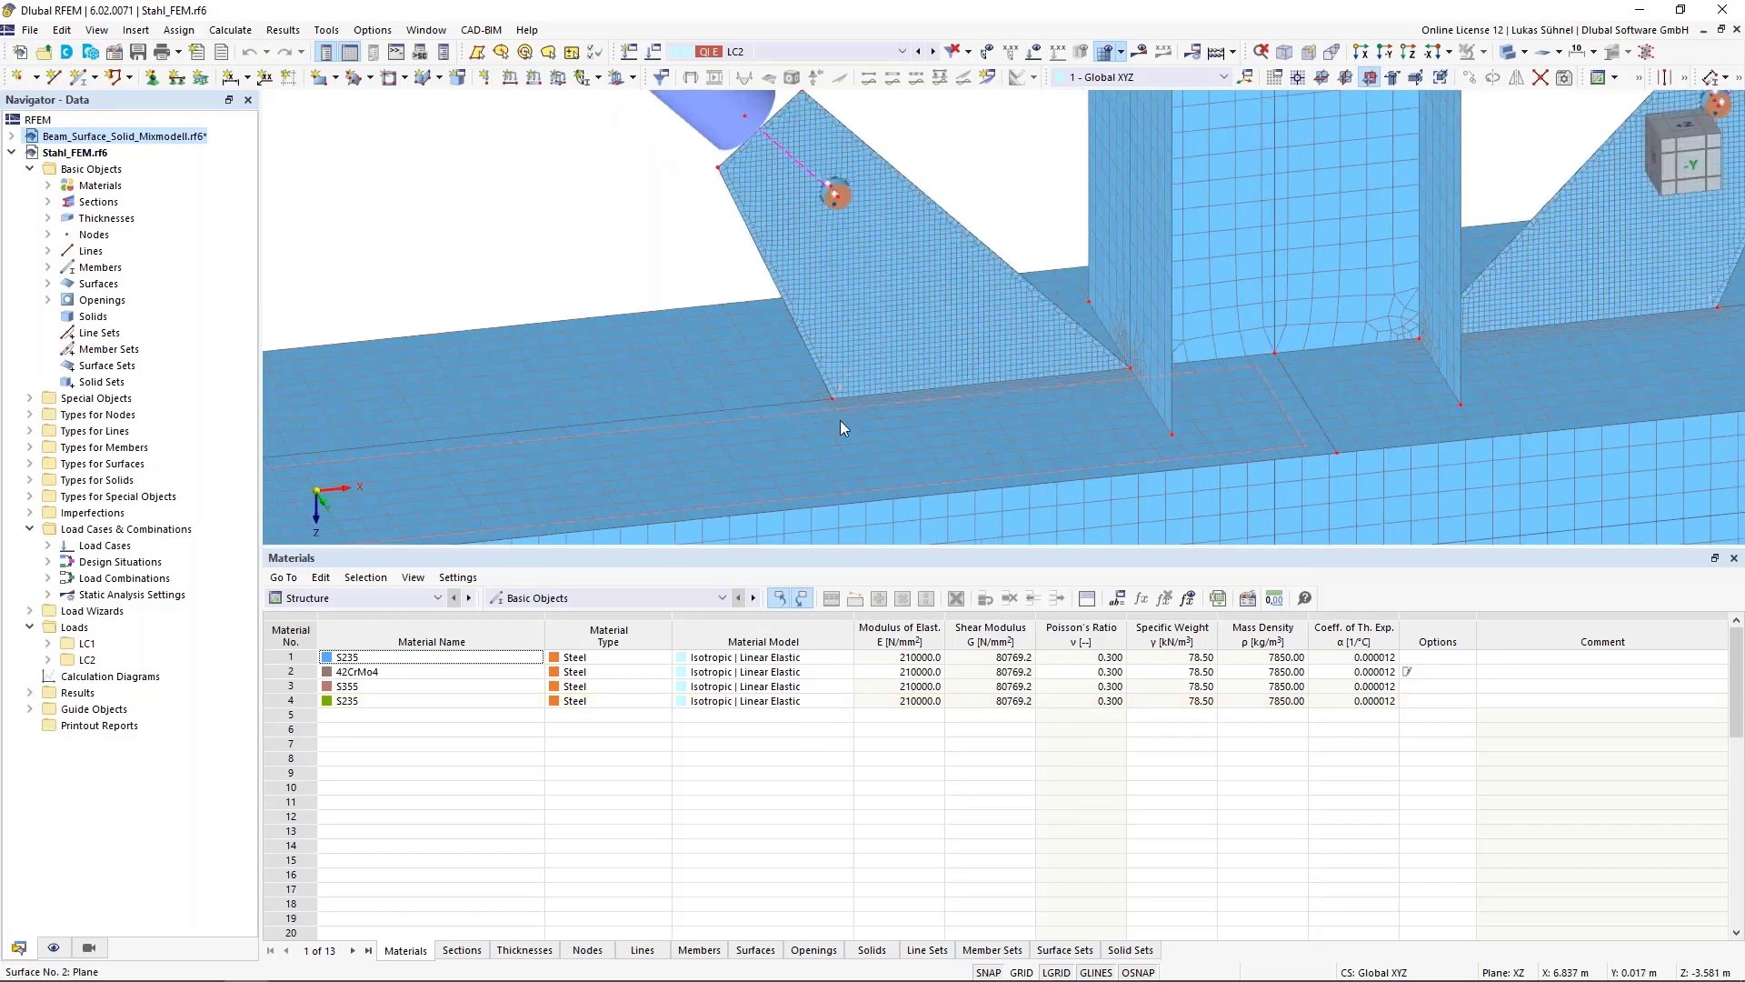
{"action": "scroll", "coordinate": [840, 420], "scroll_direction": "up", "scroll_amount": 2}
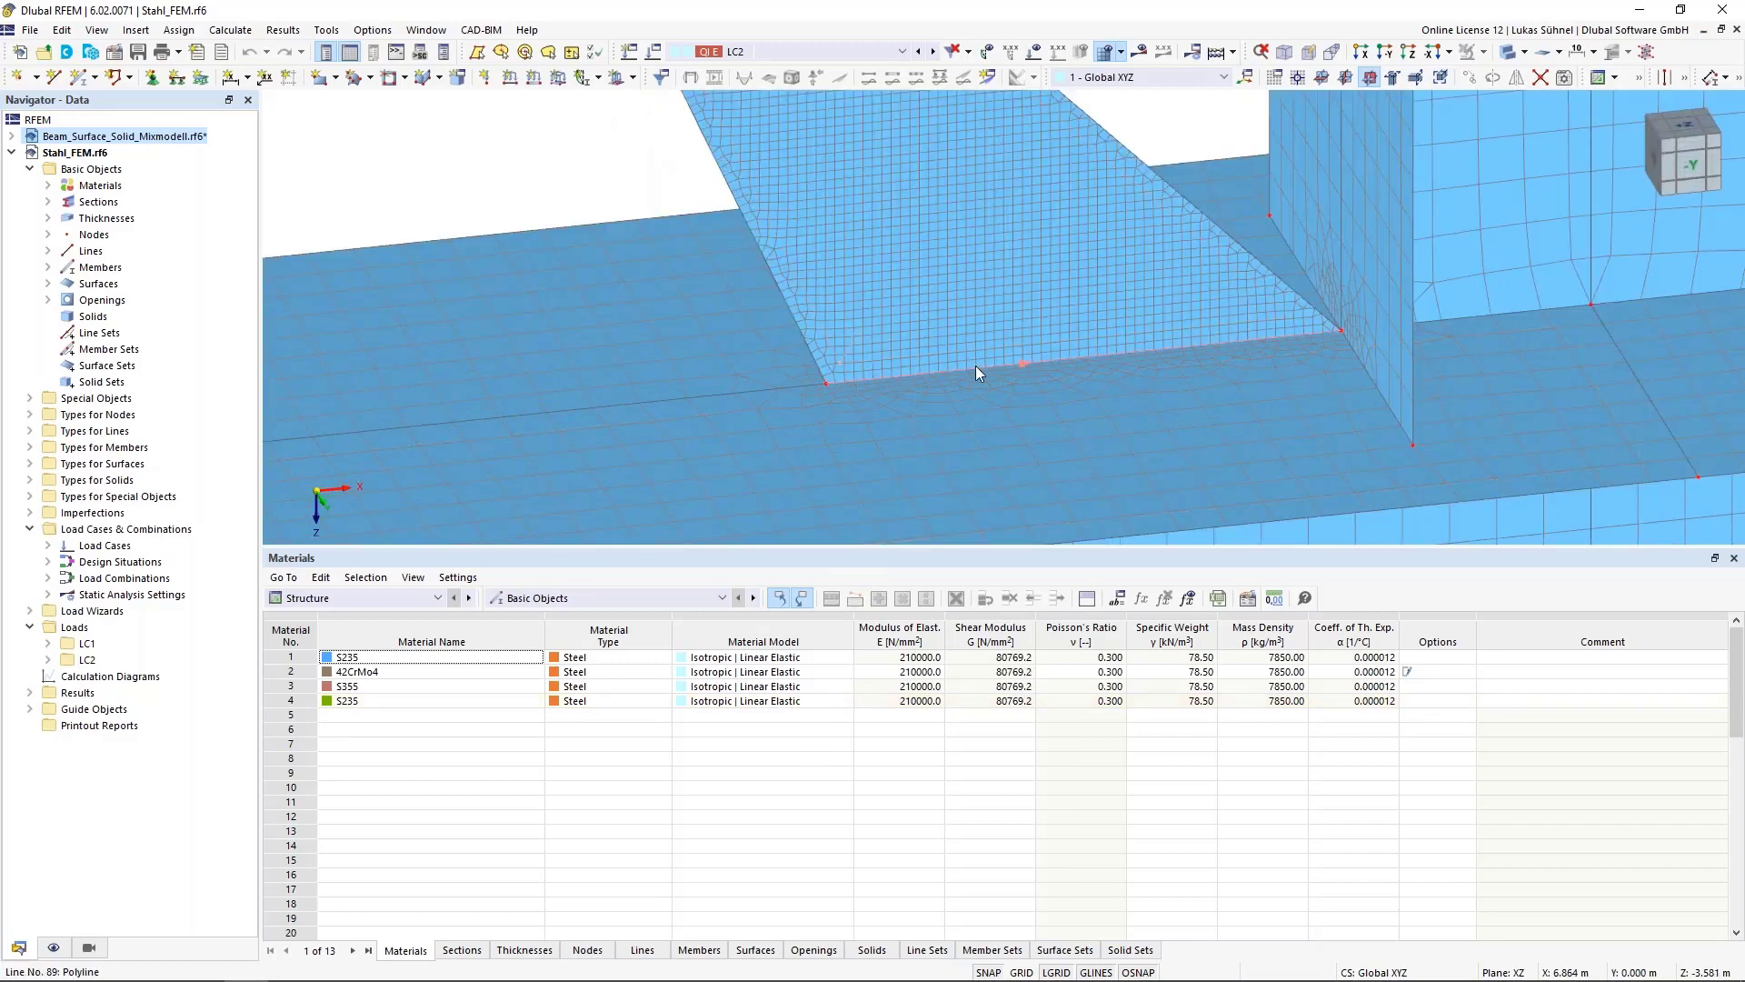
{"action": "scroll", "coordinate": [1173, 346], "scroll_direction": "down", "scroll_amount": 5}
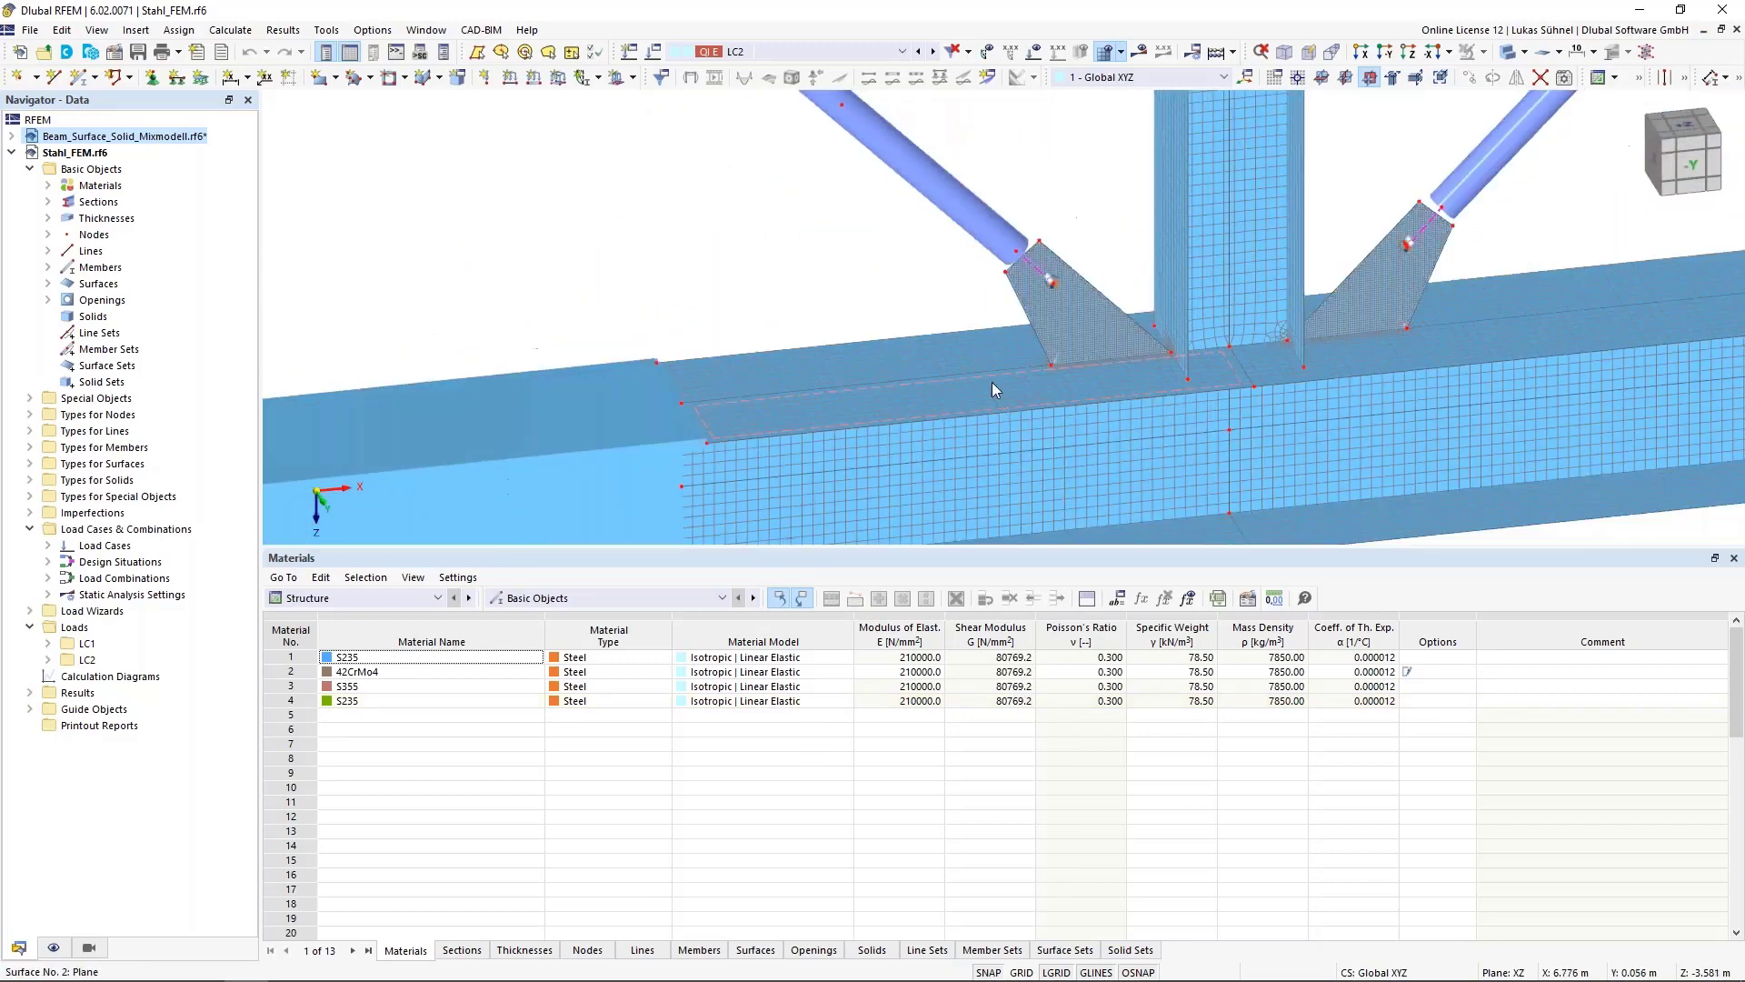
{"action": "scroll", "coordinate": [993, 389], "scroll_direction": "up", "scroll_amount": 2}
{"action": "scroll", "coordinate": [1076, 341], "scroll_direction": "up", "scroll_amount": 2}
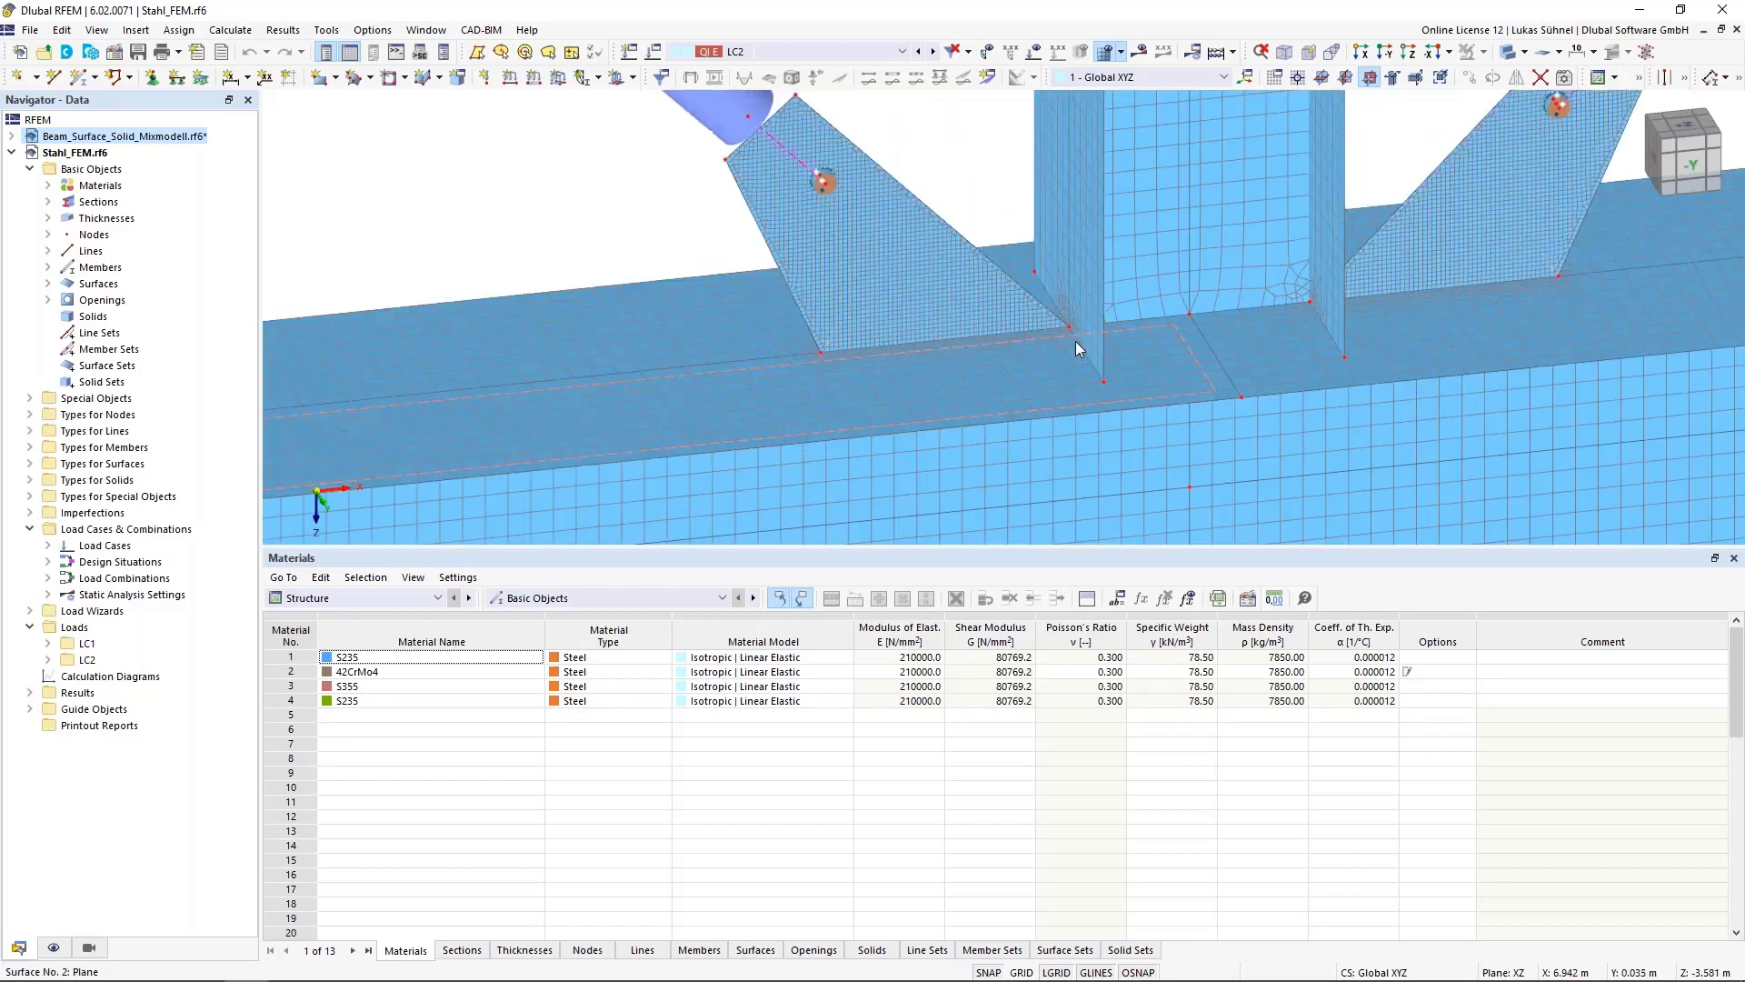
{"action": "middle_click_drag", "start_coordinate": [974, 236], "coordinate": [986, 188], "text": "ctrl"}
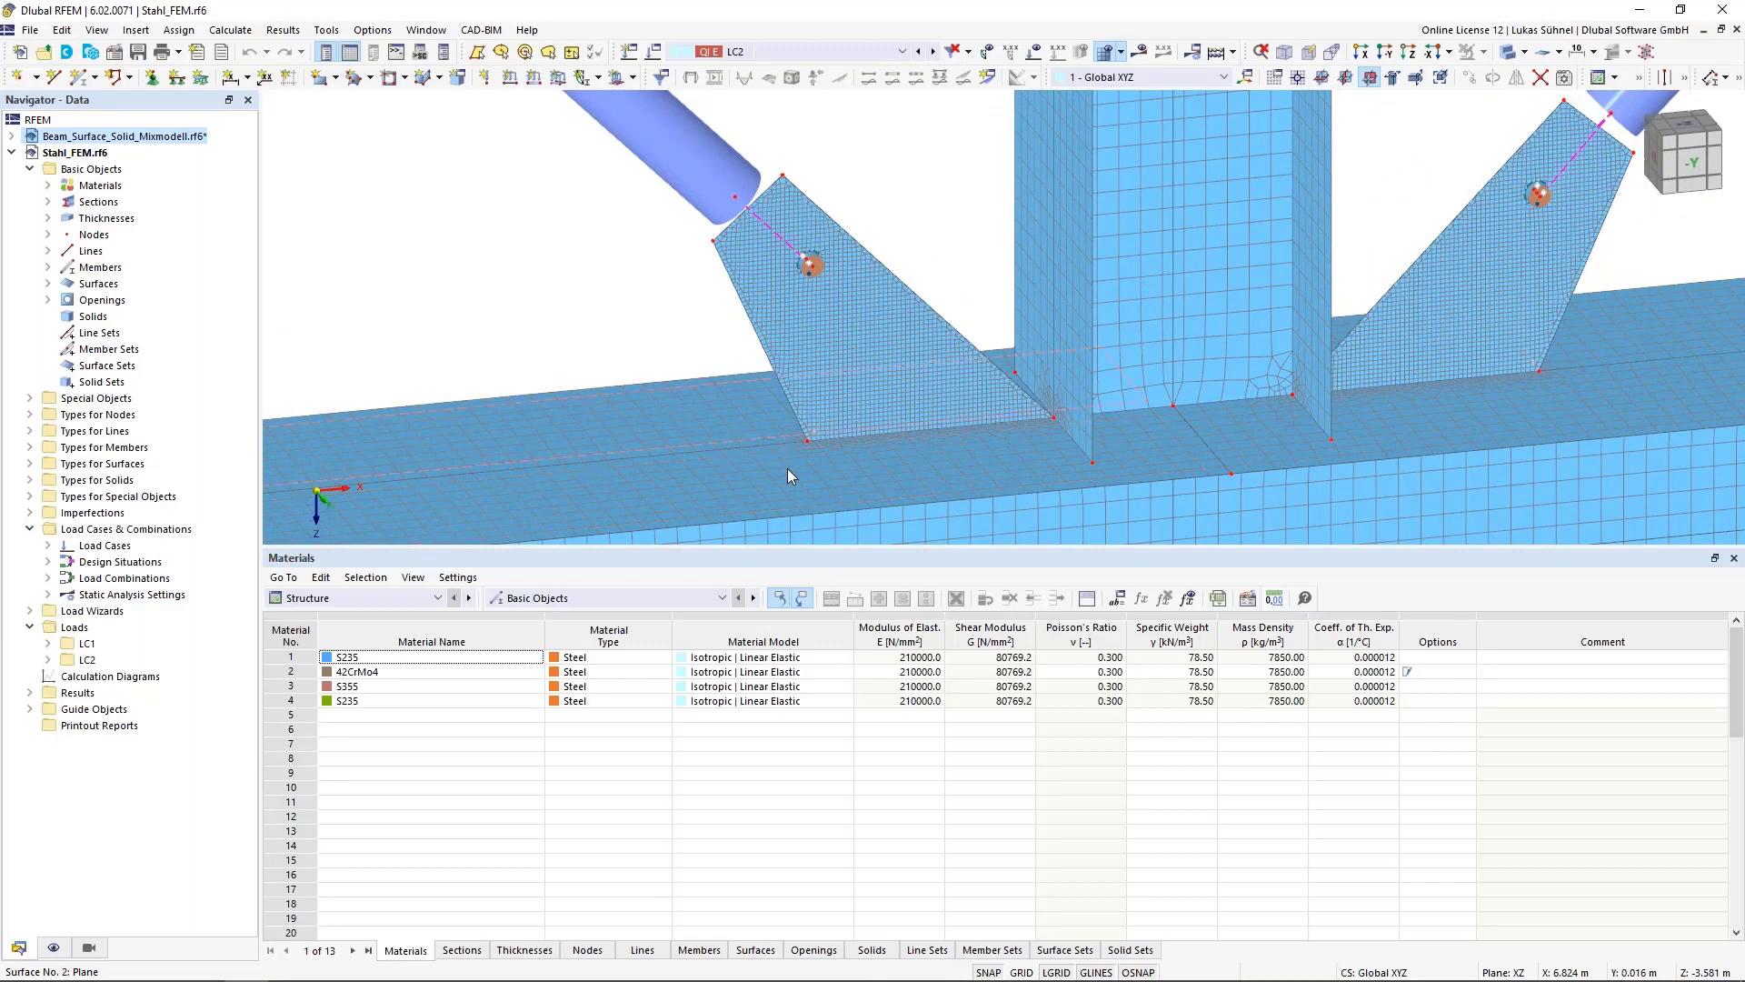
{"action": "mouse_move", "coordinate": [788, 470]}
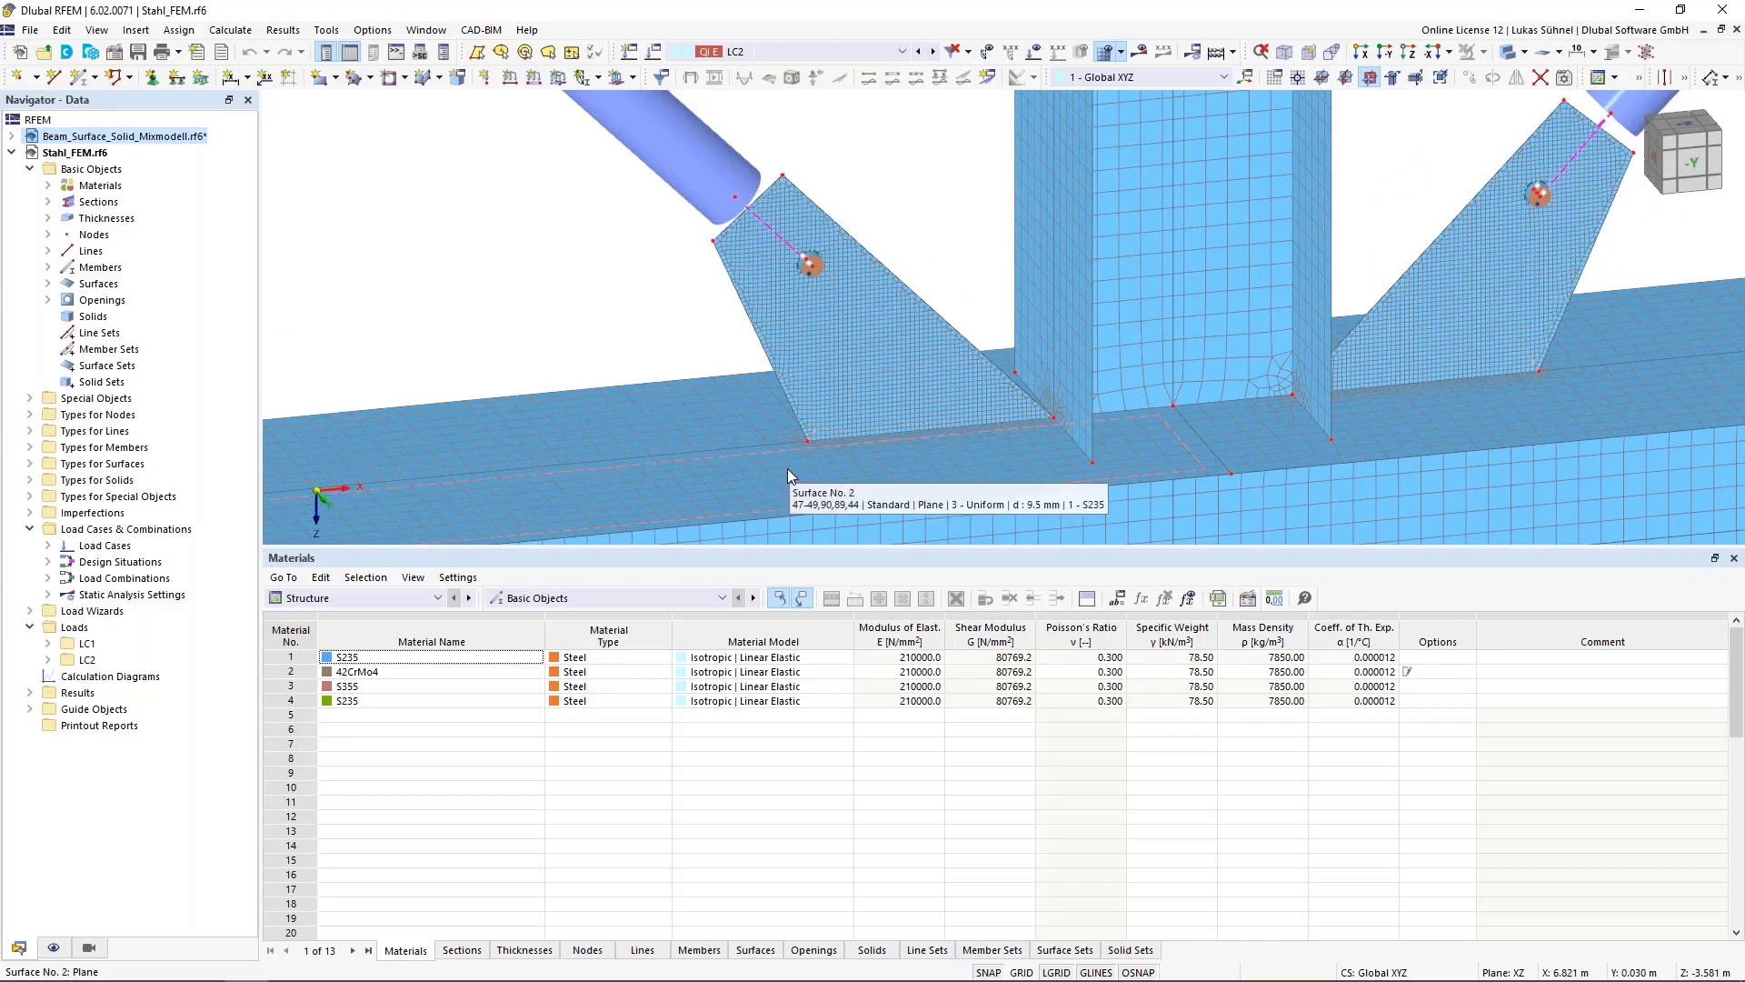
Create a new line welded joint of type Tee Joint with a Single Fillet weld
{"action": "left_click", "coordinate": [28, 432]}
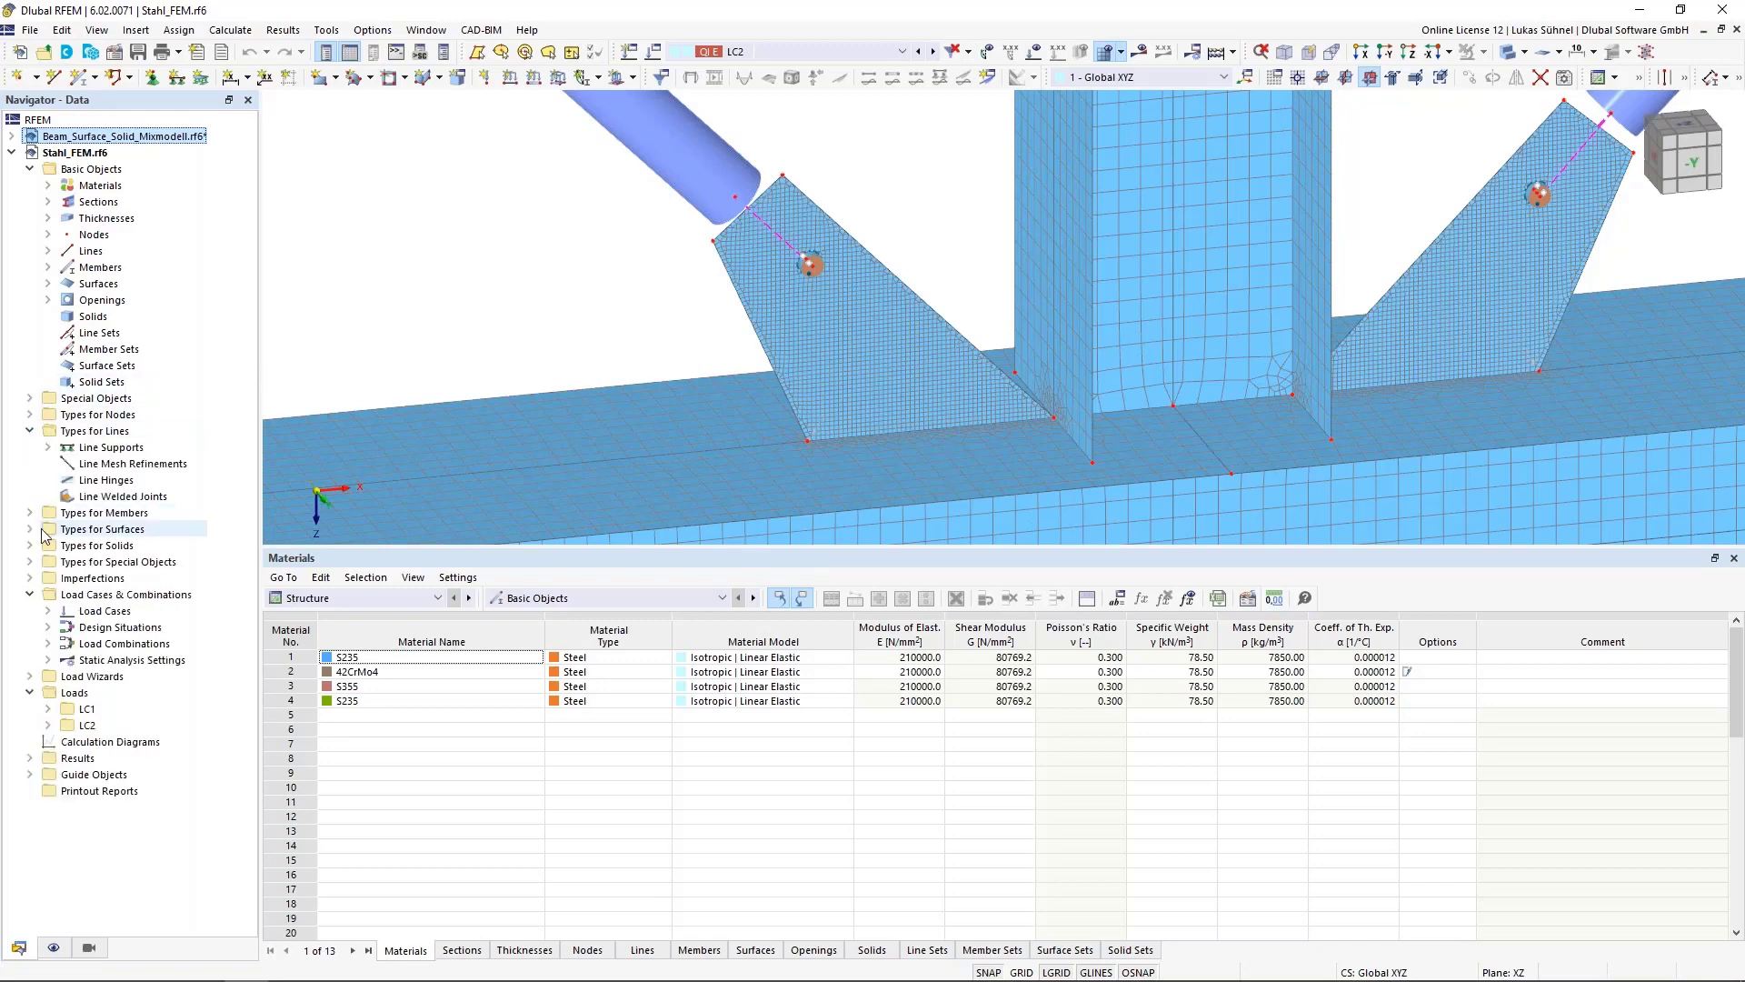
{"action": "left_click", "coordinate": [96, 433]}
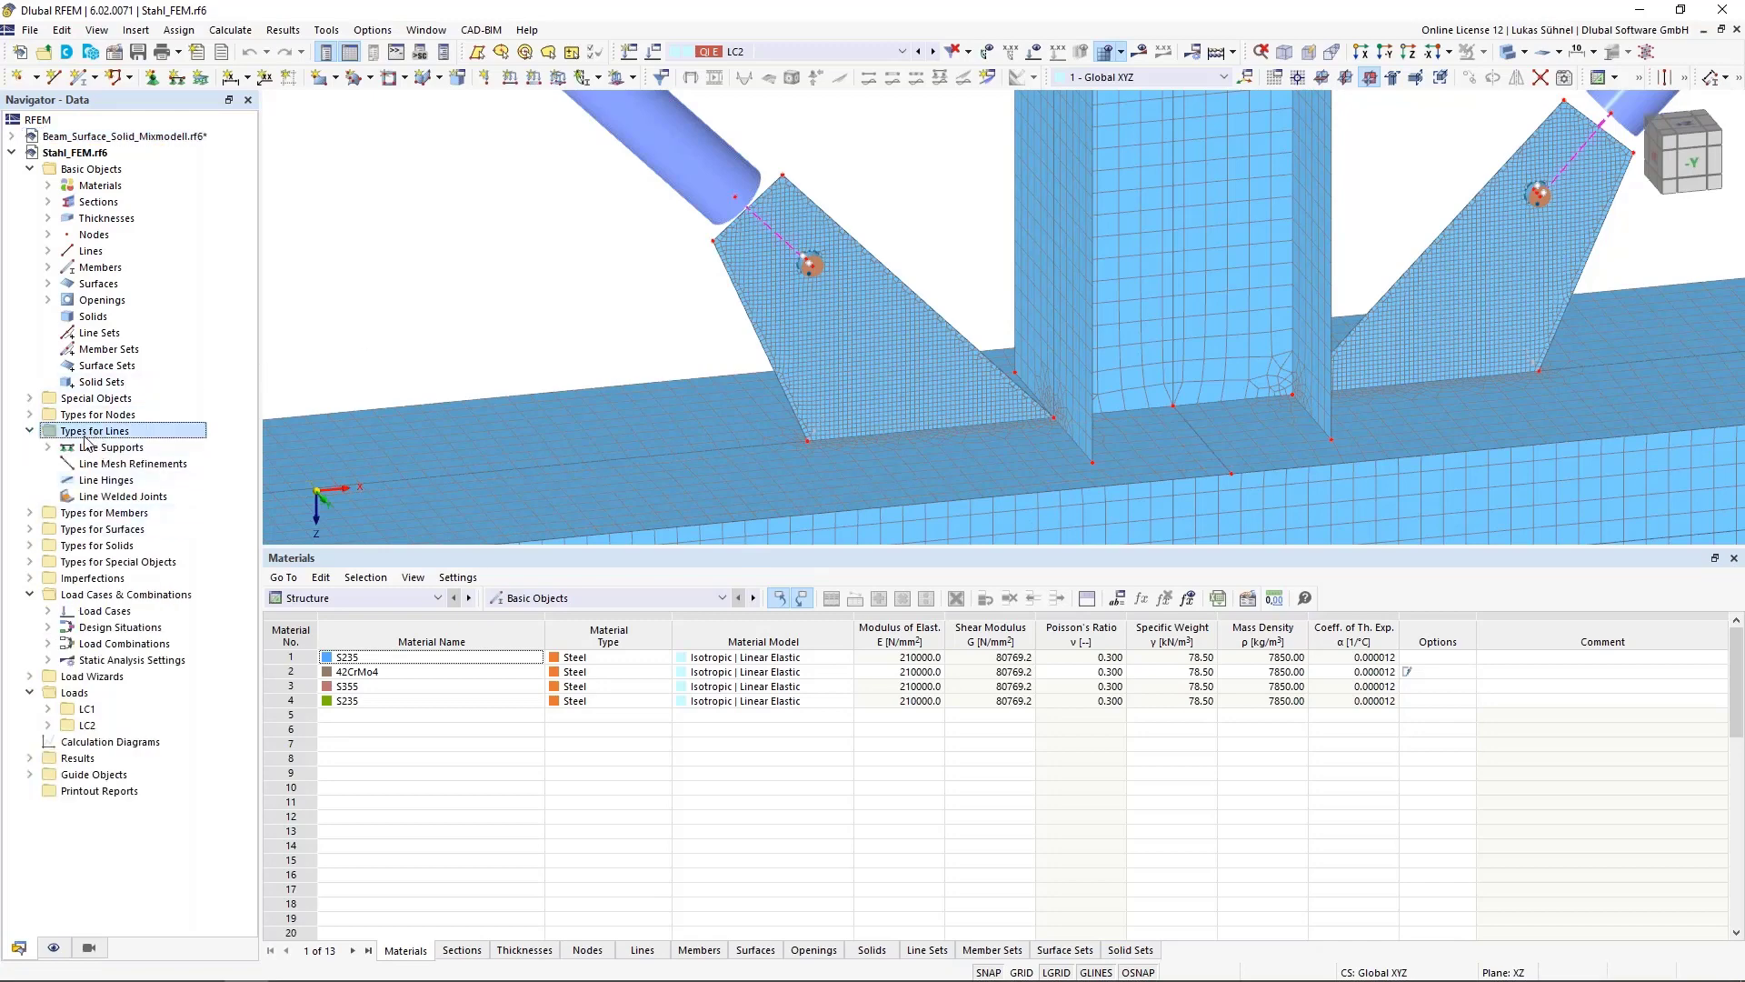
{"action": "left_click", "coordinate": [84, 497]}
{"action": "right_click", "coordinate": [84, 499]}
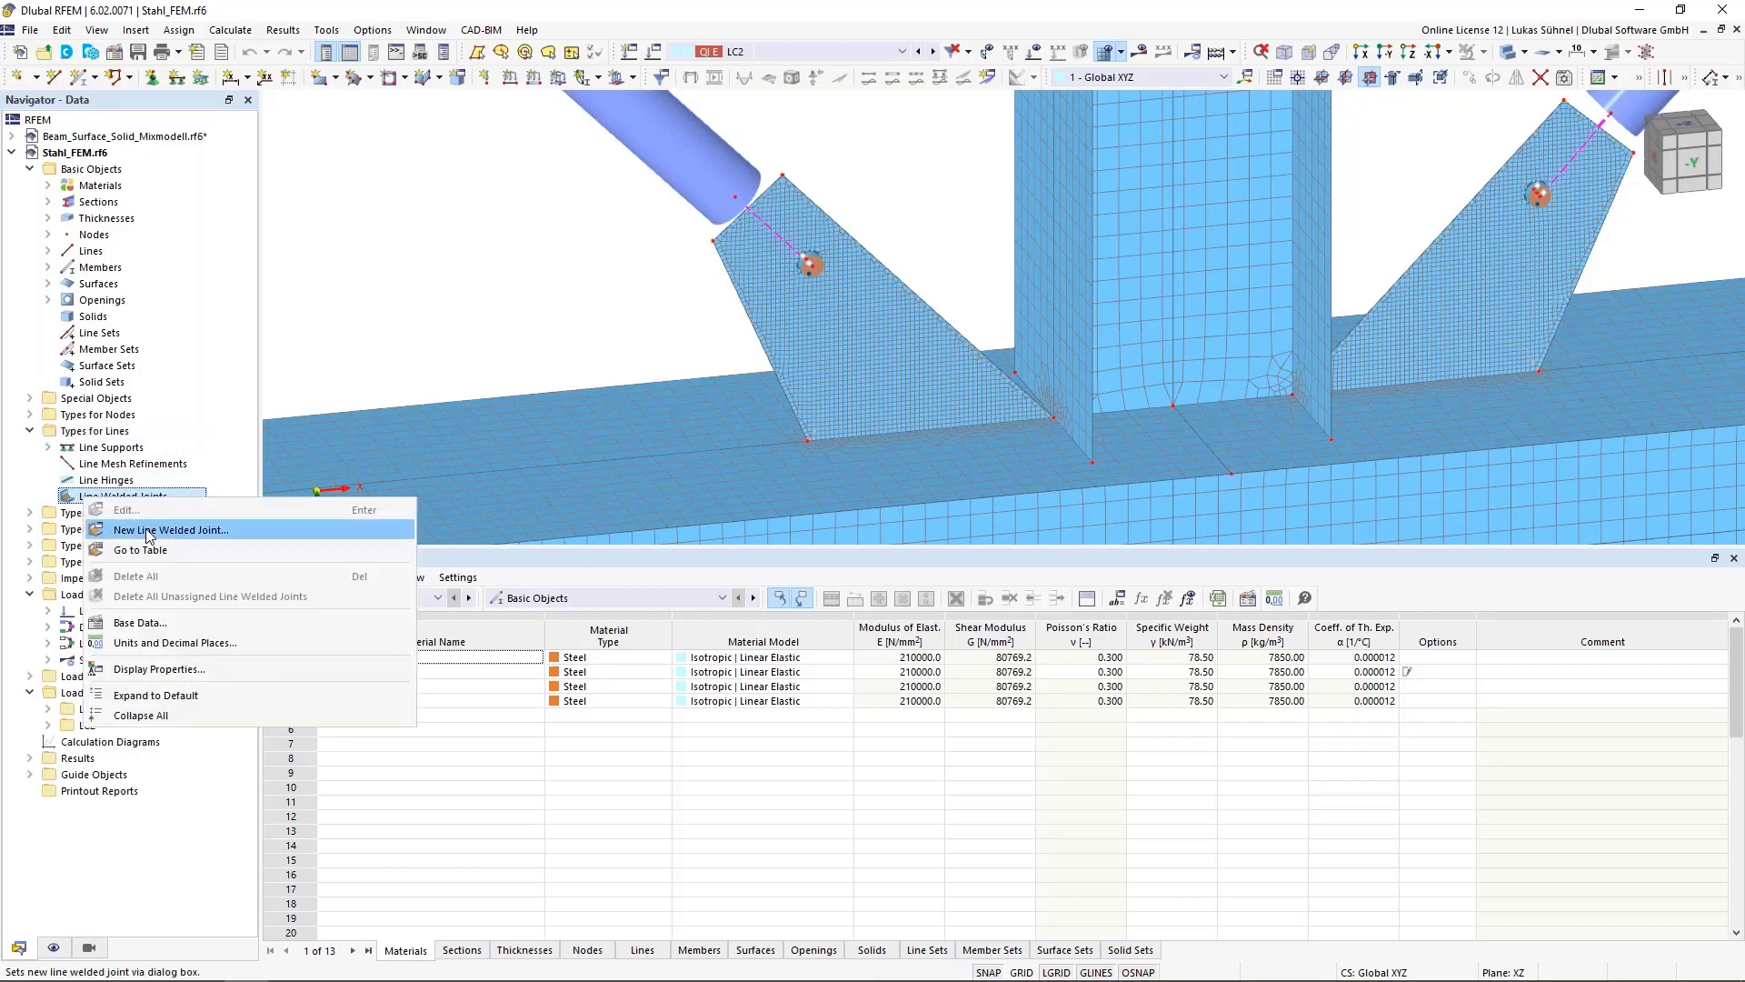
{"action": "left_click", "coordinate": [147, 531]}
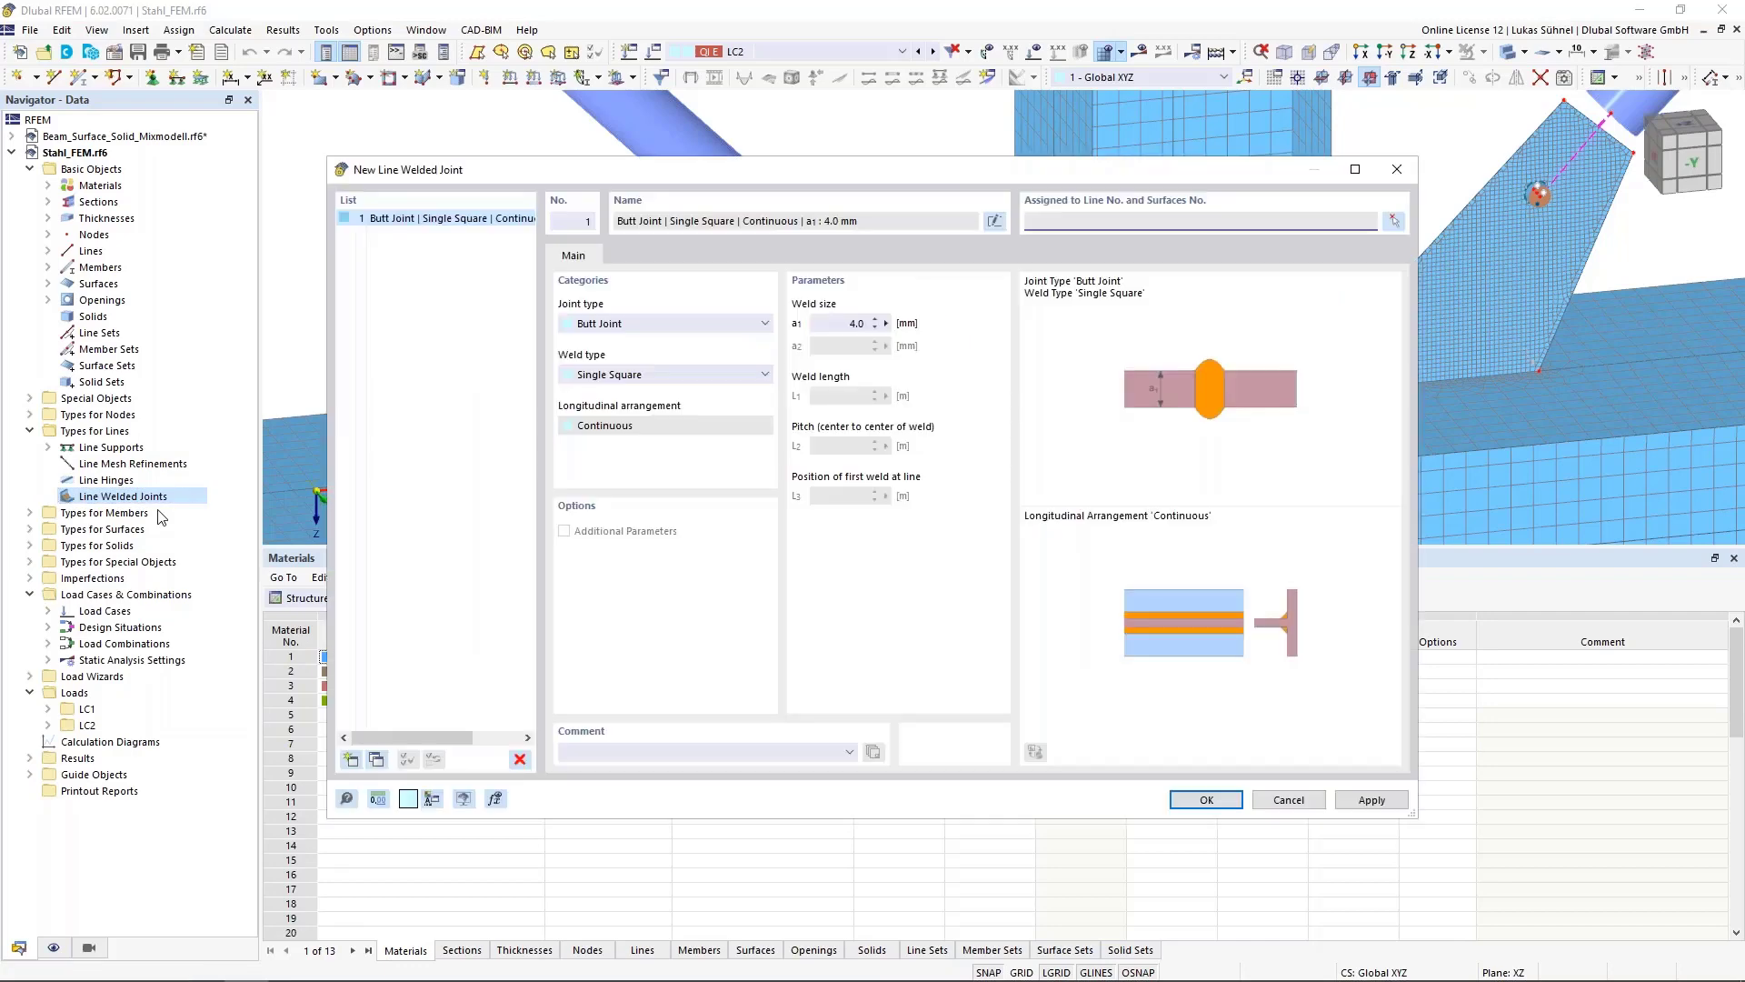
{"action": "left_click", "coordinate": [650, 323]}
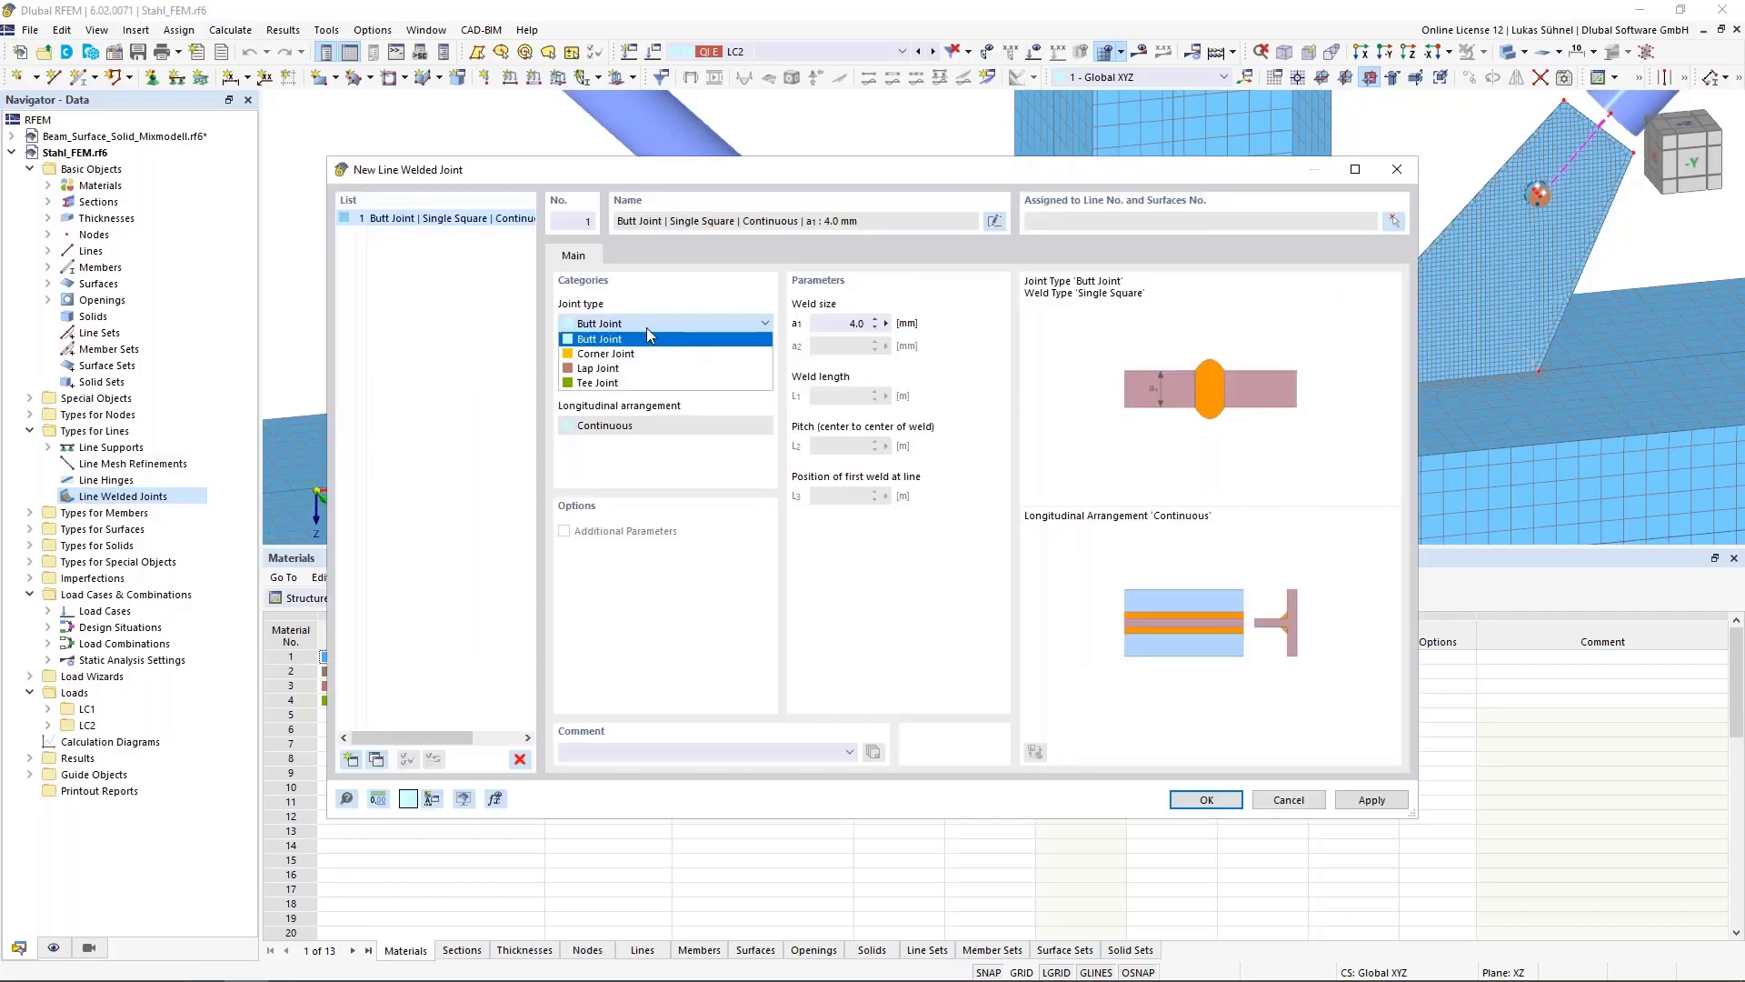
{"action": "left_click", "coordinate": [600, 382]}
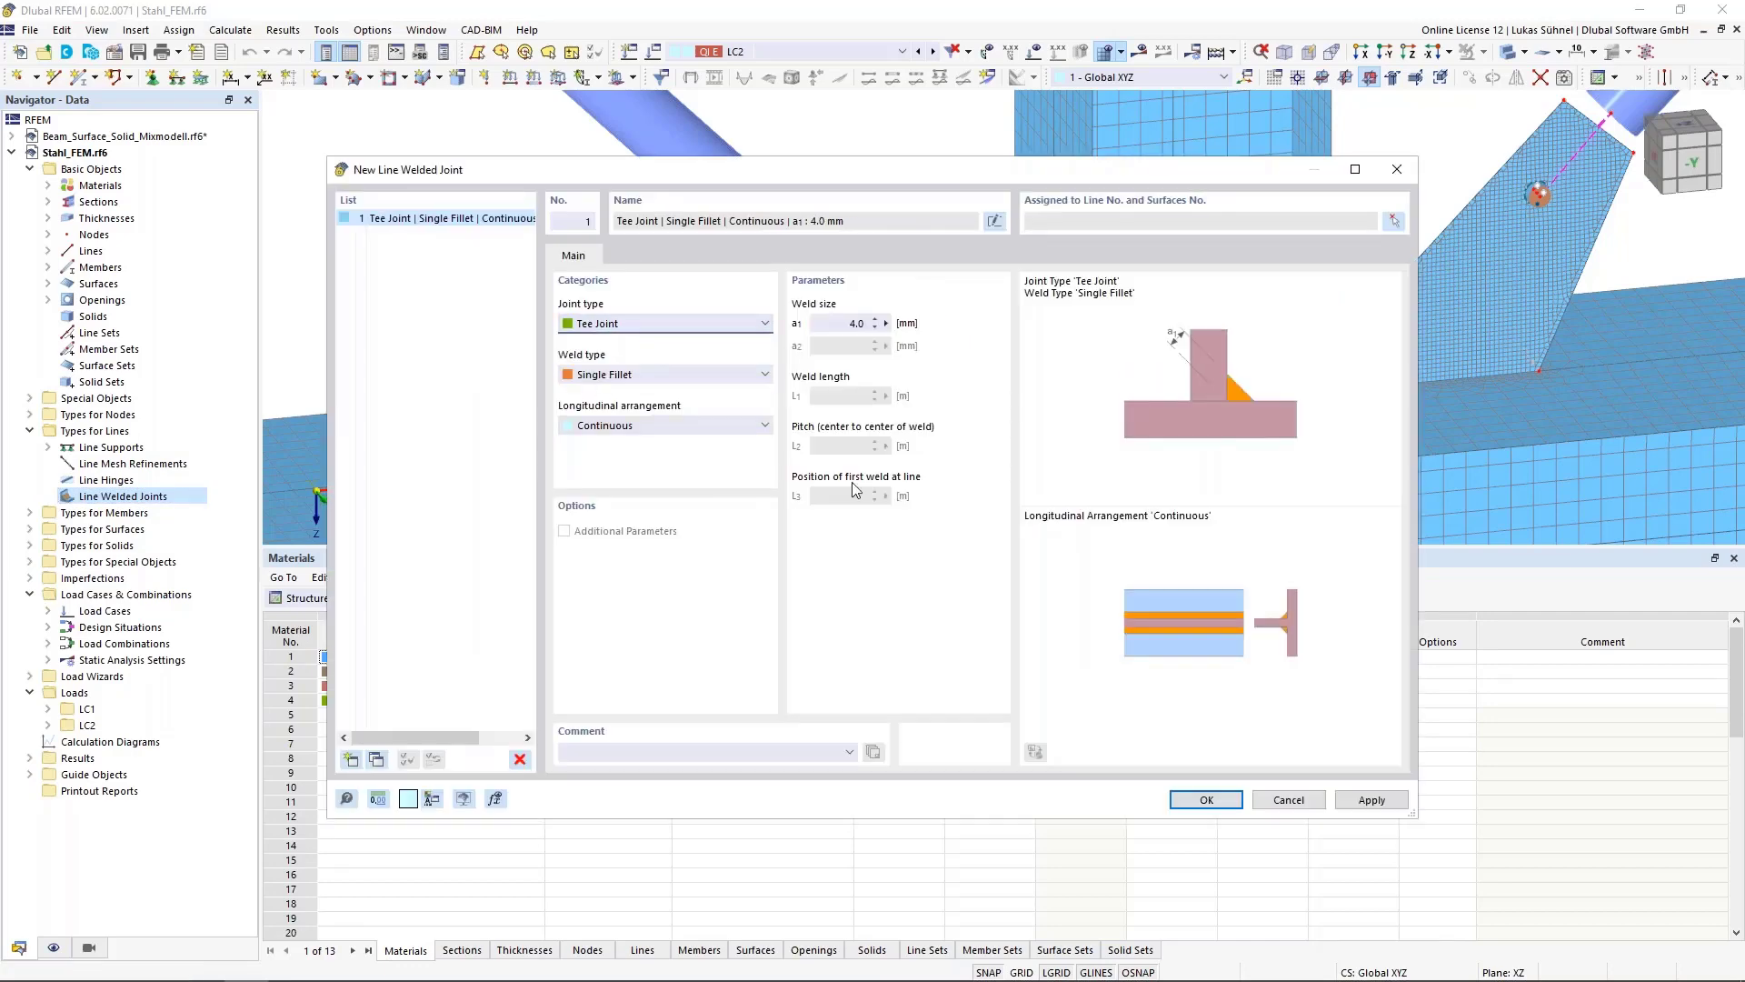
{"action": "left_click", "coordinate": [629, 380]}
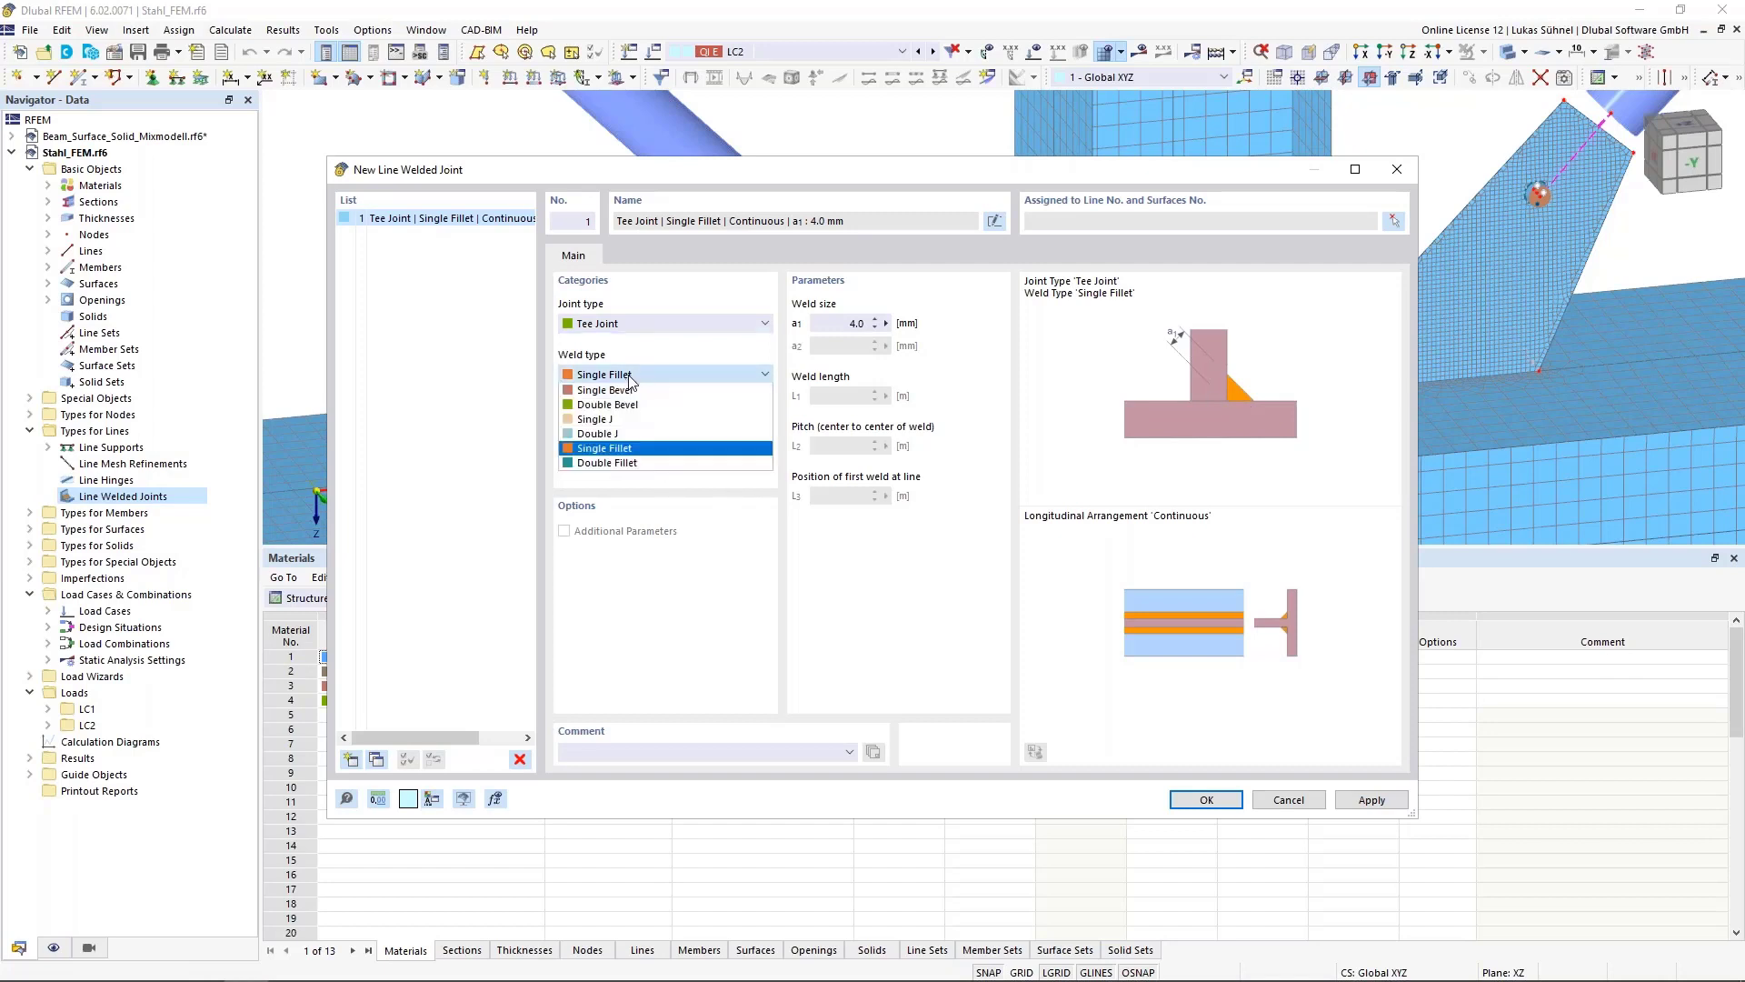
{"action": "left_click", "coordinate": [617, 450]}
{"action": "left_click", "coordinate": [622, 429]}
{"action": "left_click", "coordinate": [641, 442]}
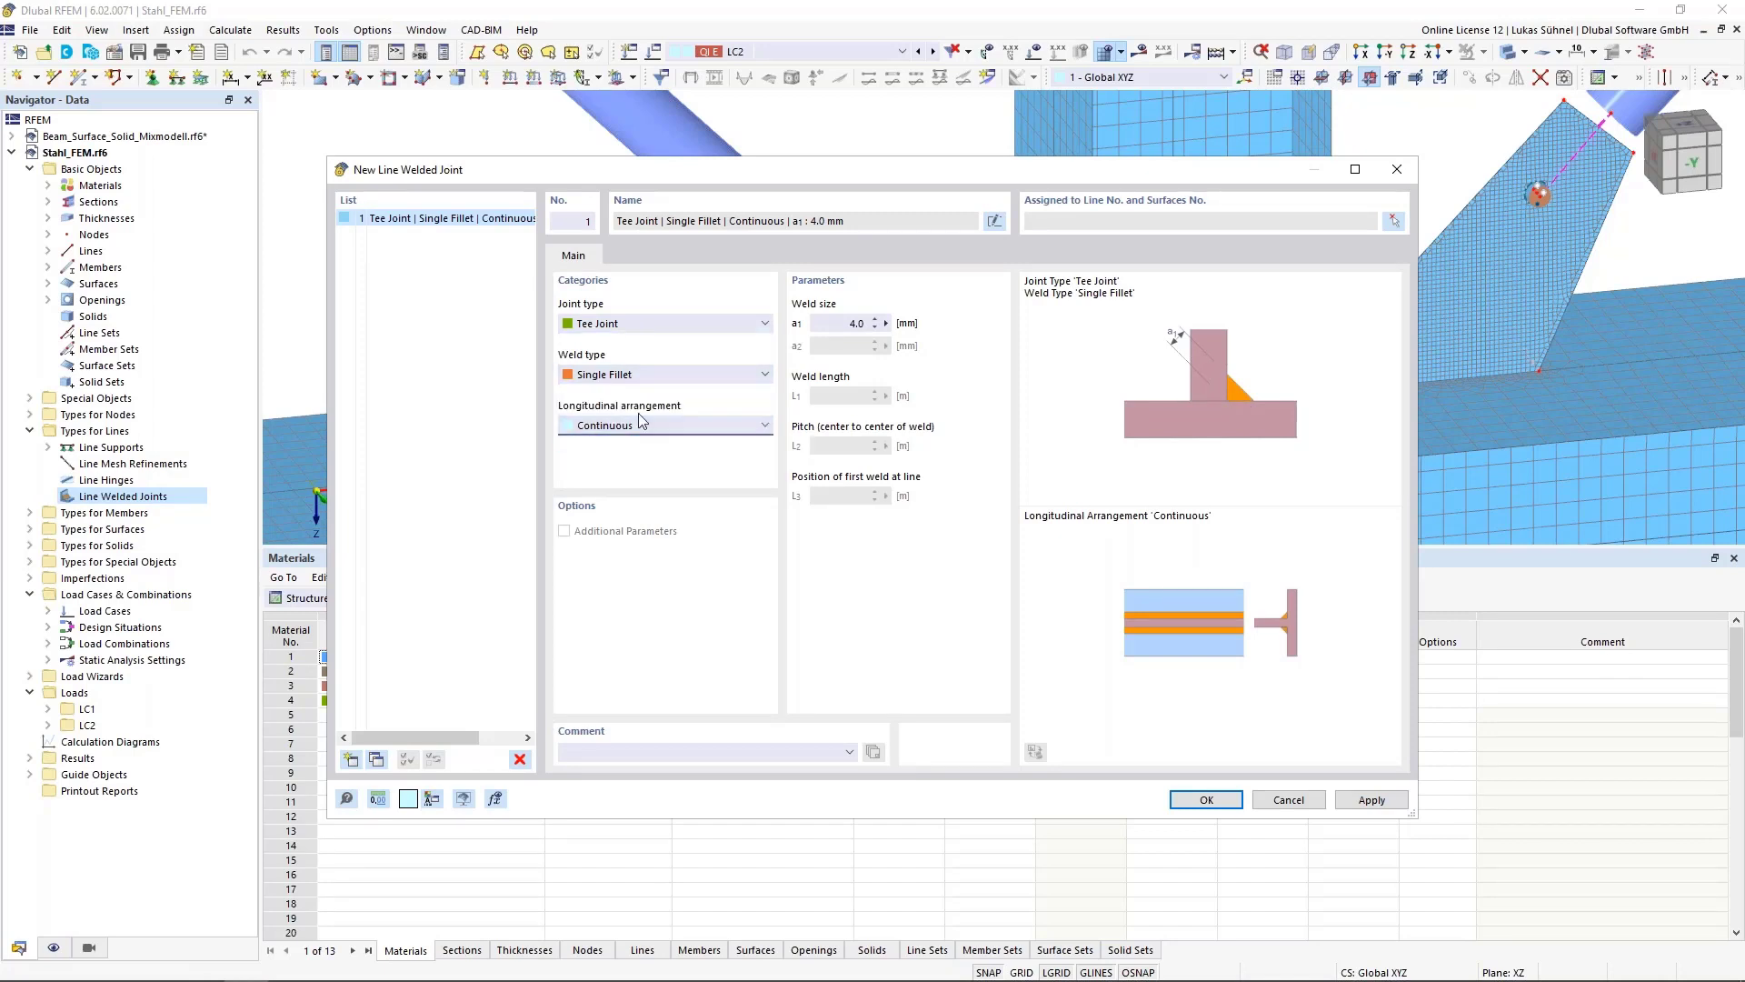
{"action": "left_click", "coordinate": [837, 322]}
Assign the weld to line 89 at the gusset plate's base with surfaces 16, 1 and 2, and confirm the joint
{"action": "left_click", "coordinate": [1395, 222]}
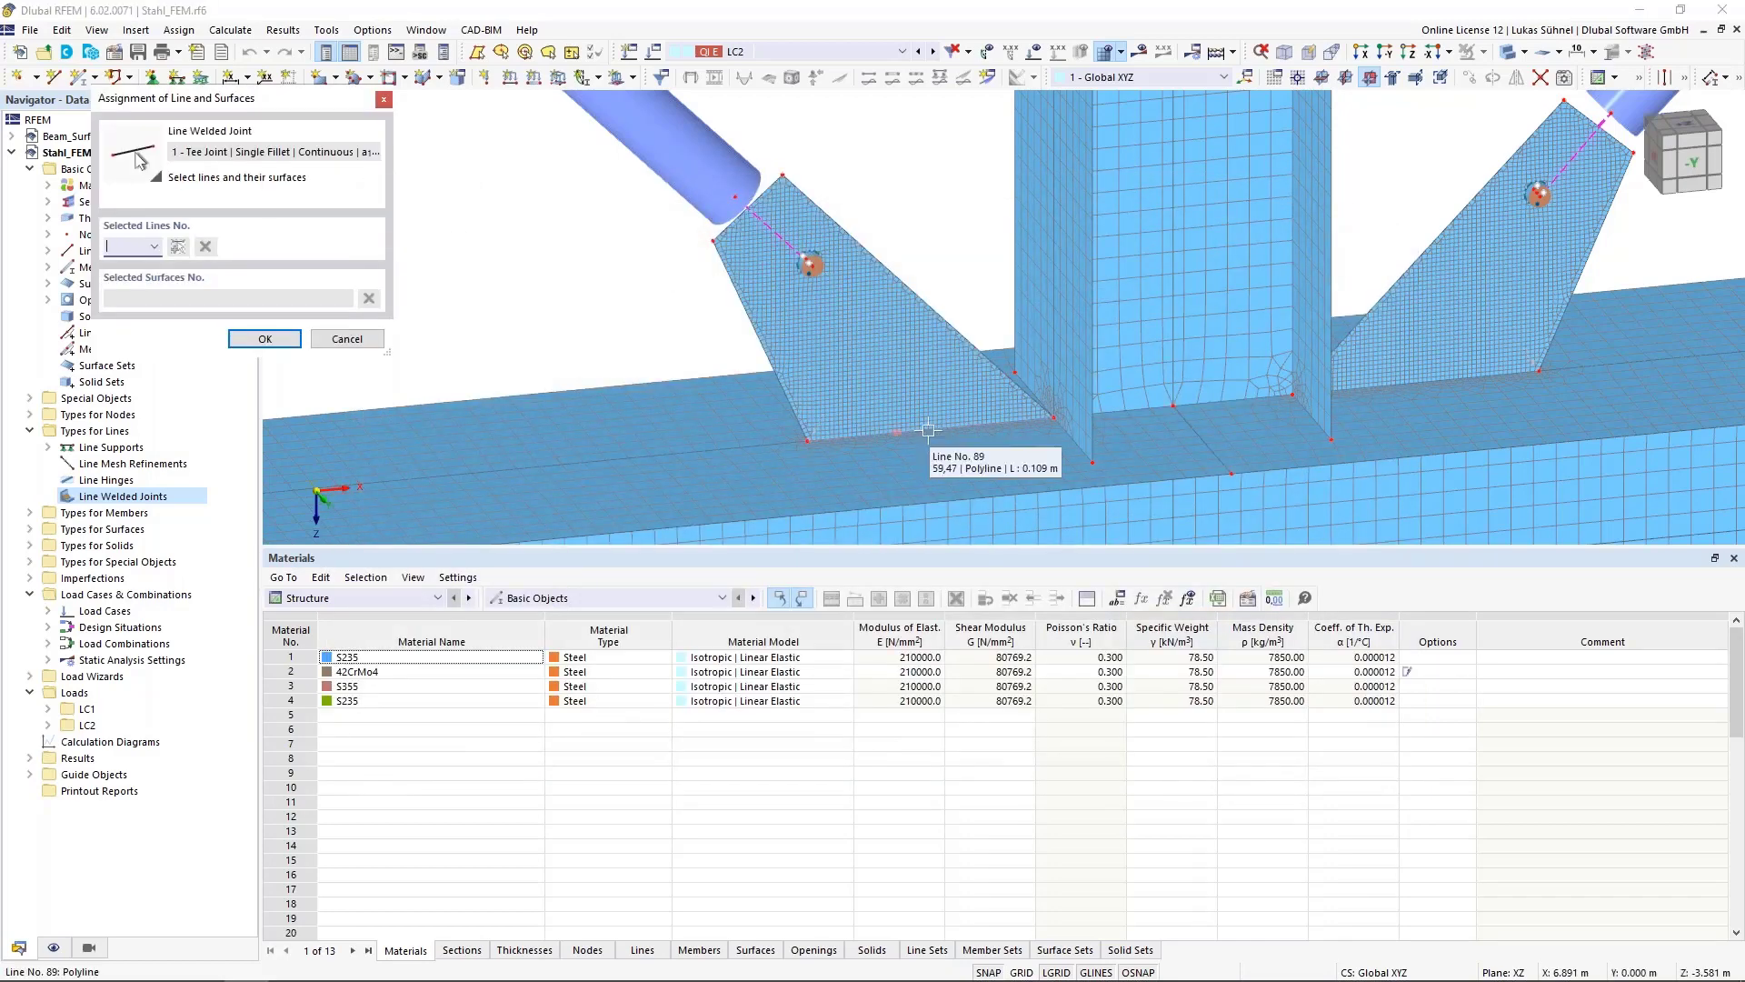
{"action": "left_click", "coordinate": [923, 434]}
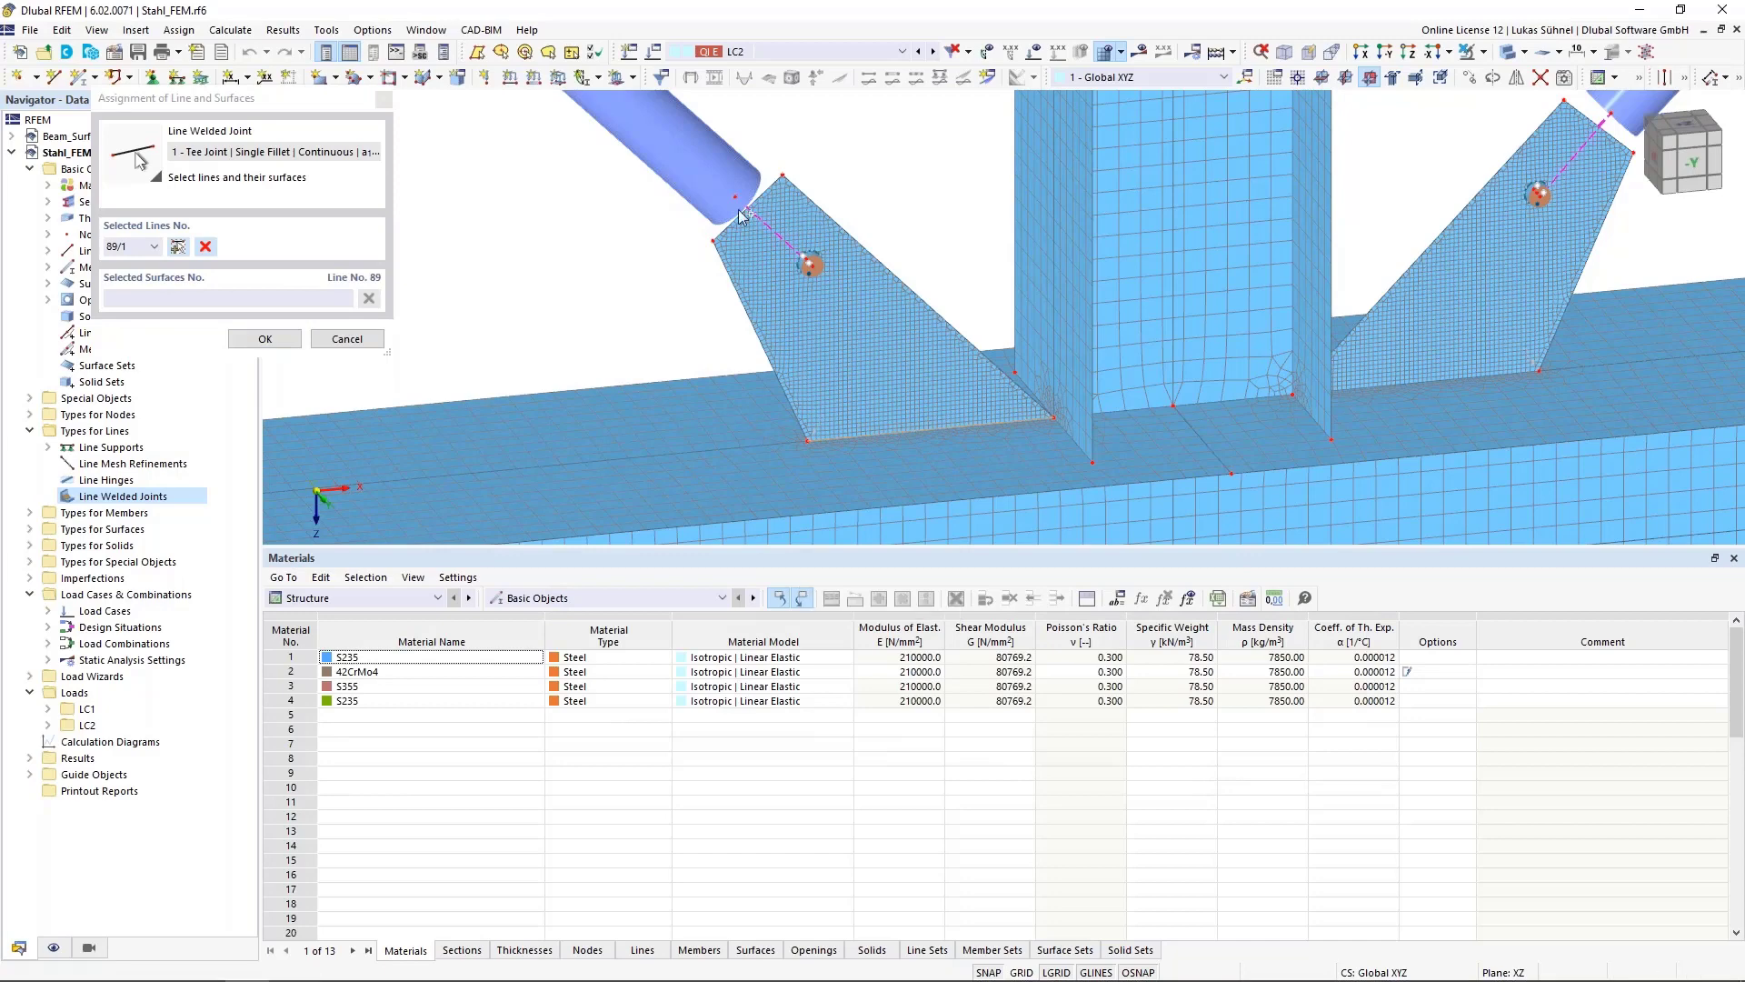
{"action": "scroll", "coordinate": [741, 211], "scroll_direction": "down", "scroll_amount": 1}
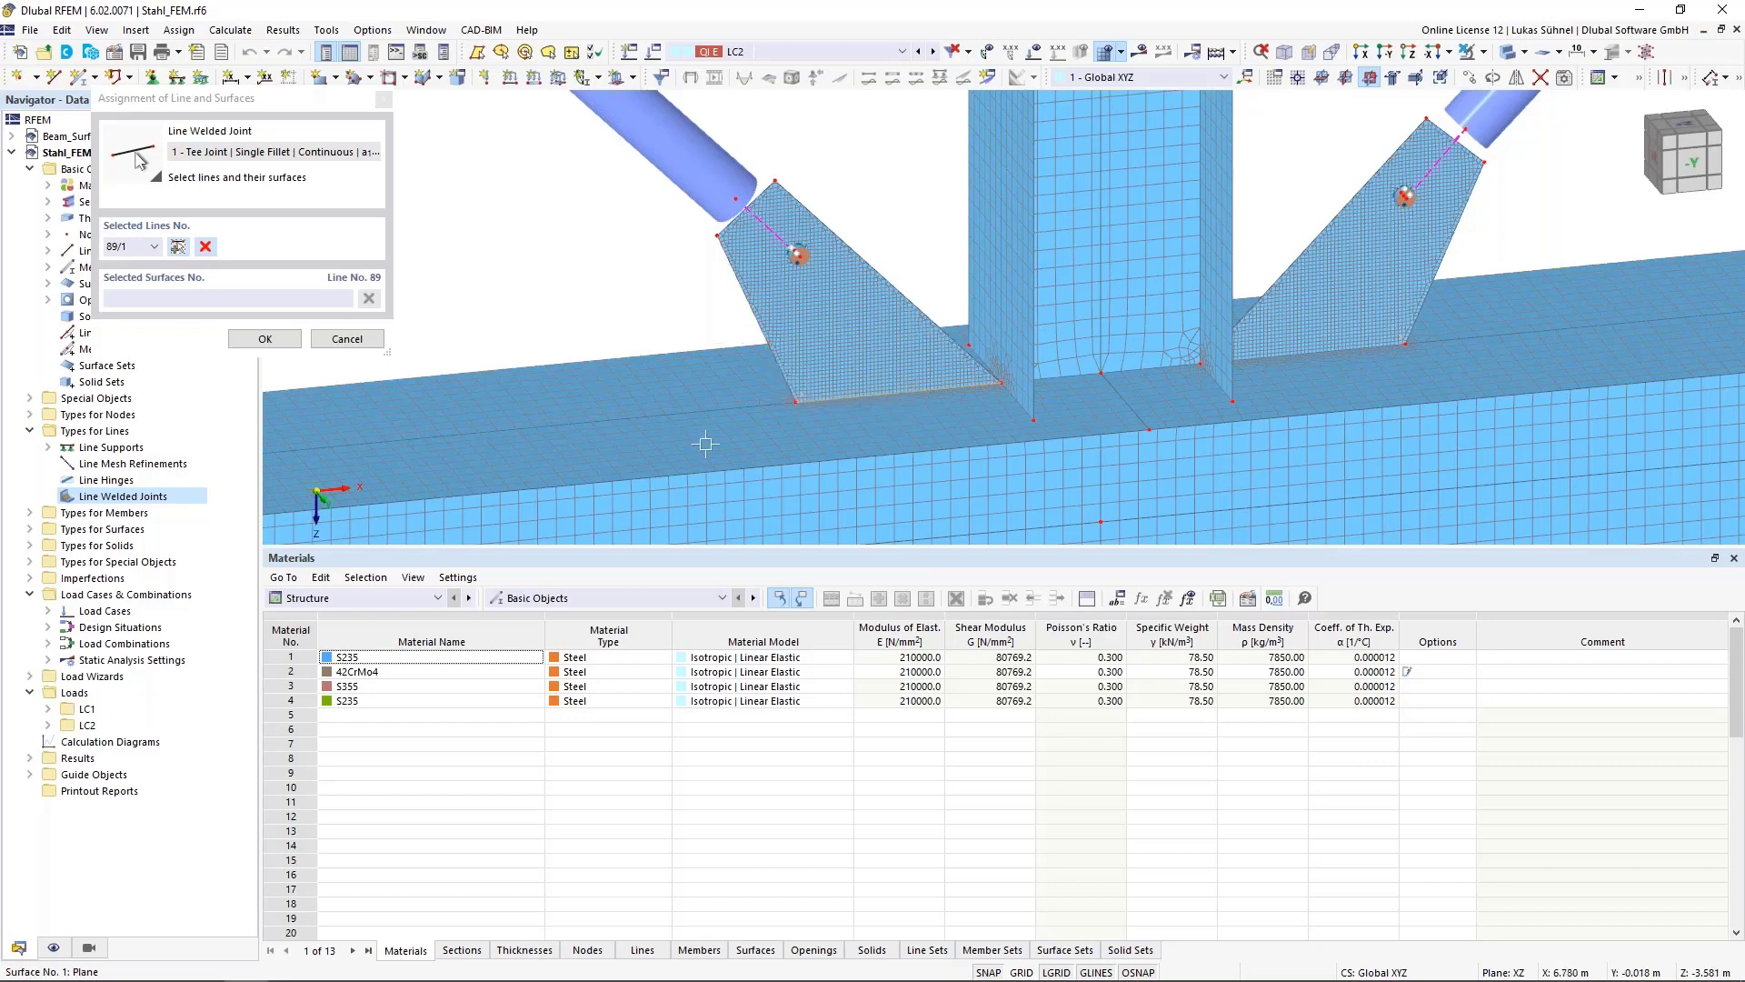
{"action": "left_click", "coordinate": [733, 271]}
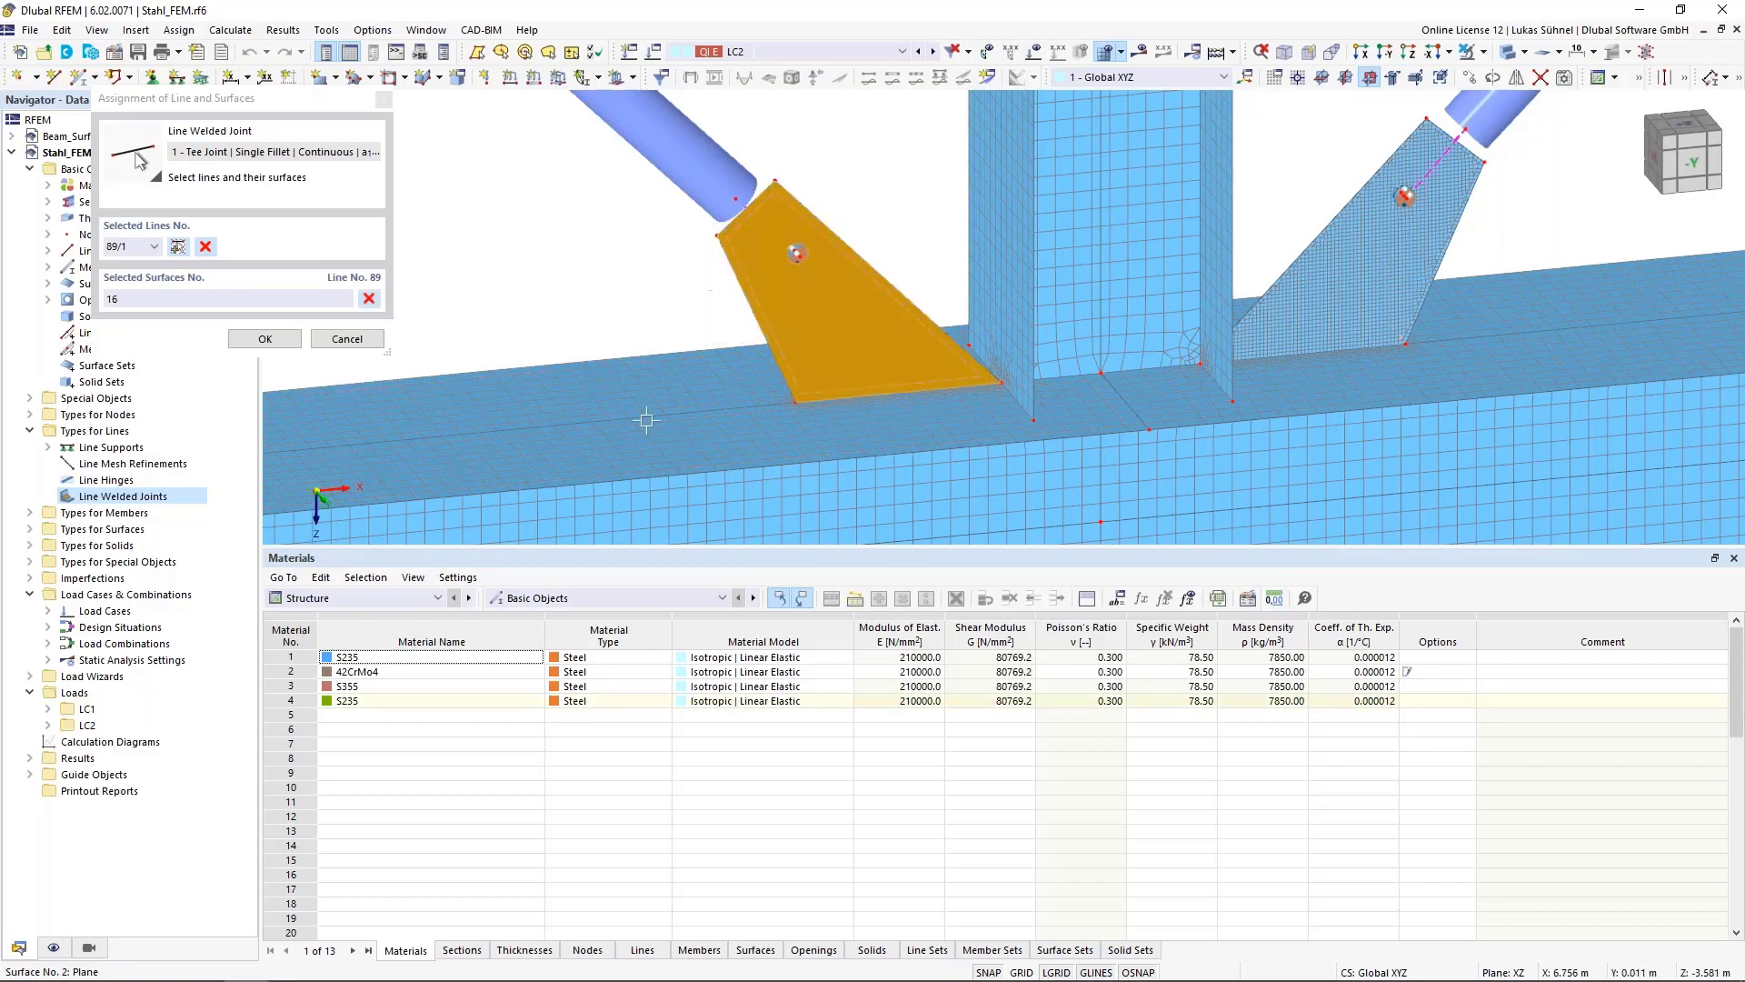
{"action": "left_click", "coordinate": [688, 363]}
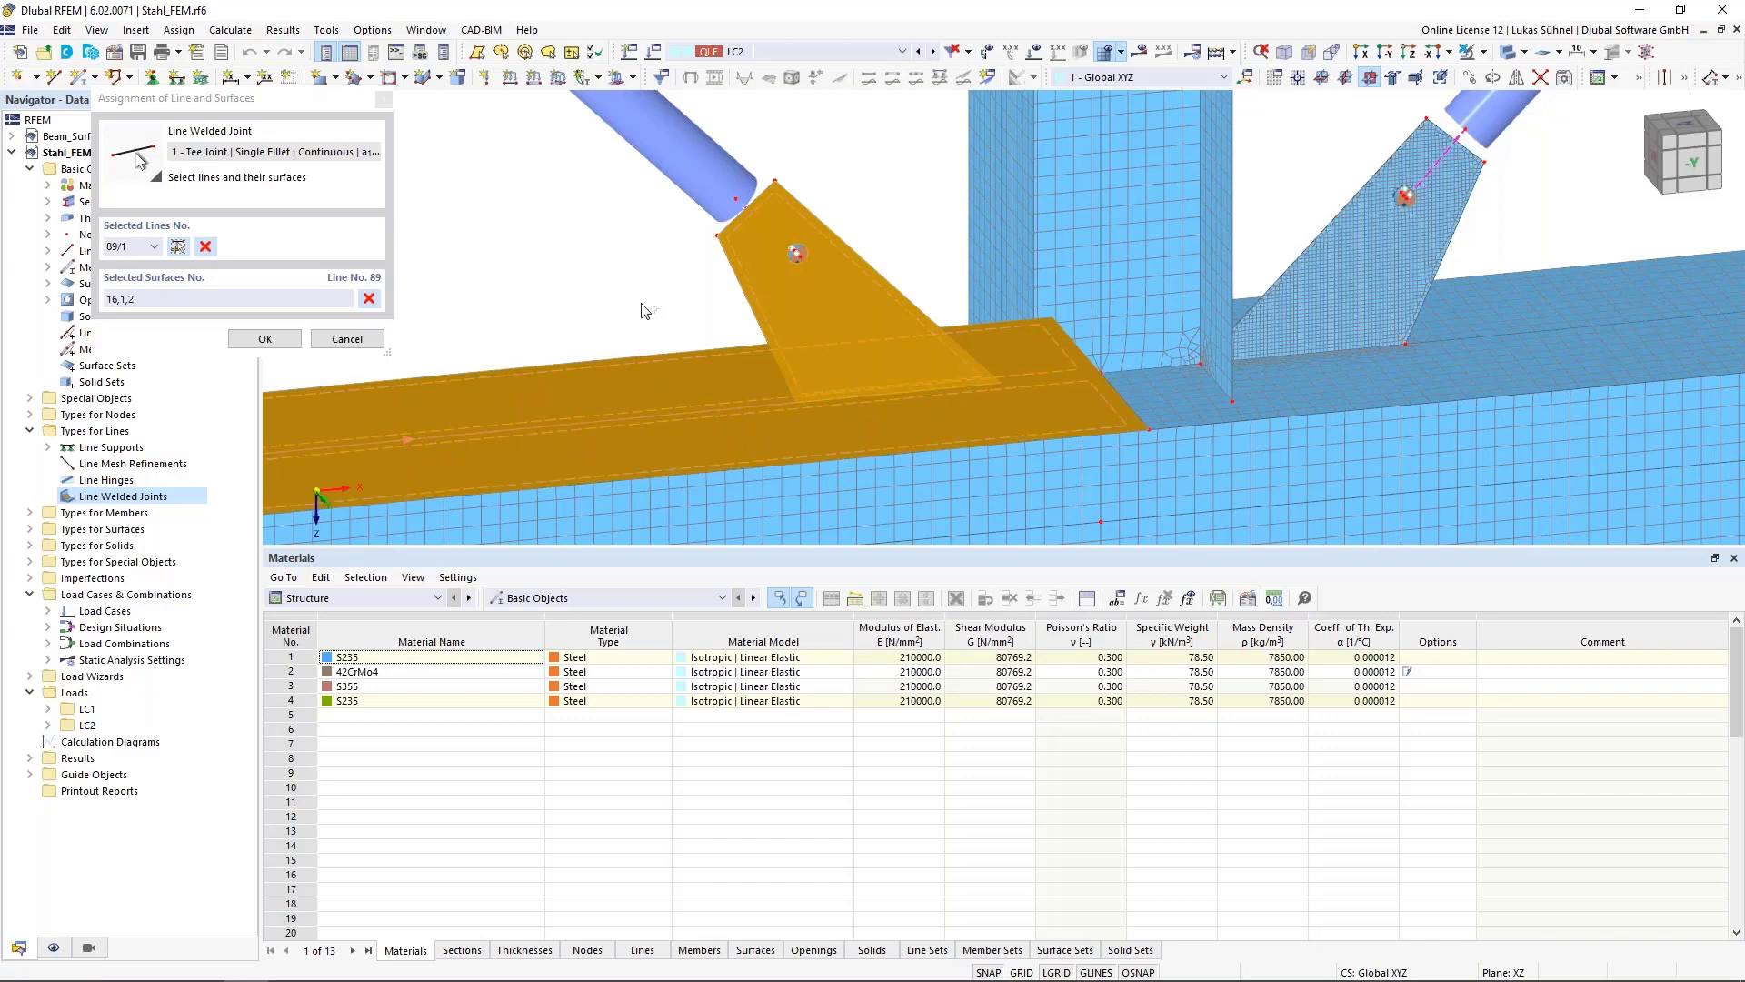
{"action": "scroll", "coordinate": [620, 376], "scroll_direction": "down", "scroll_amount": 2}
{"action": "left_click", "coordinate": [264, 338]}
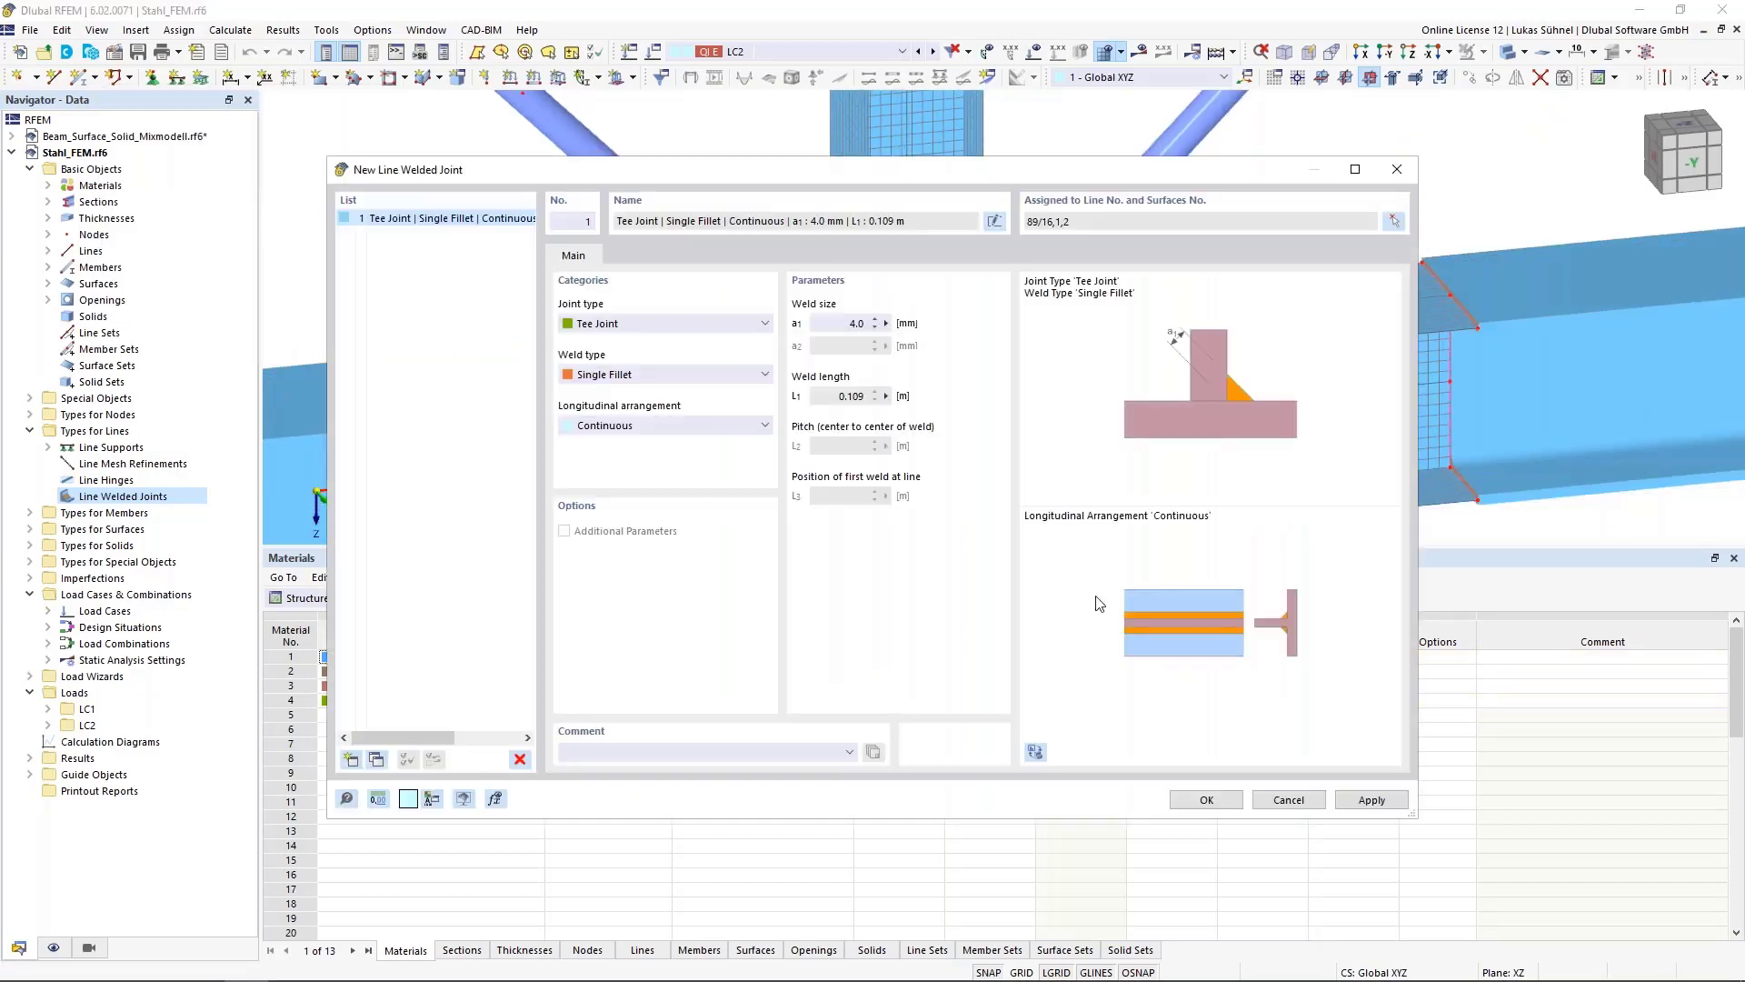
{"action": "left_click", "coordinate": [1186, 799]}
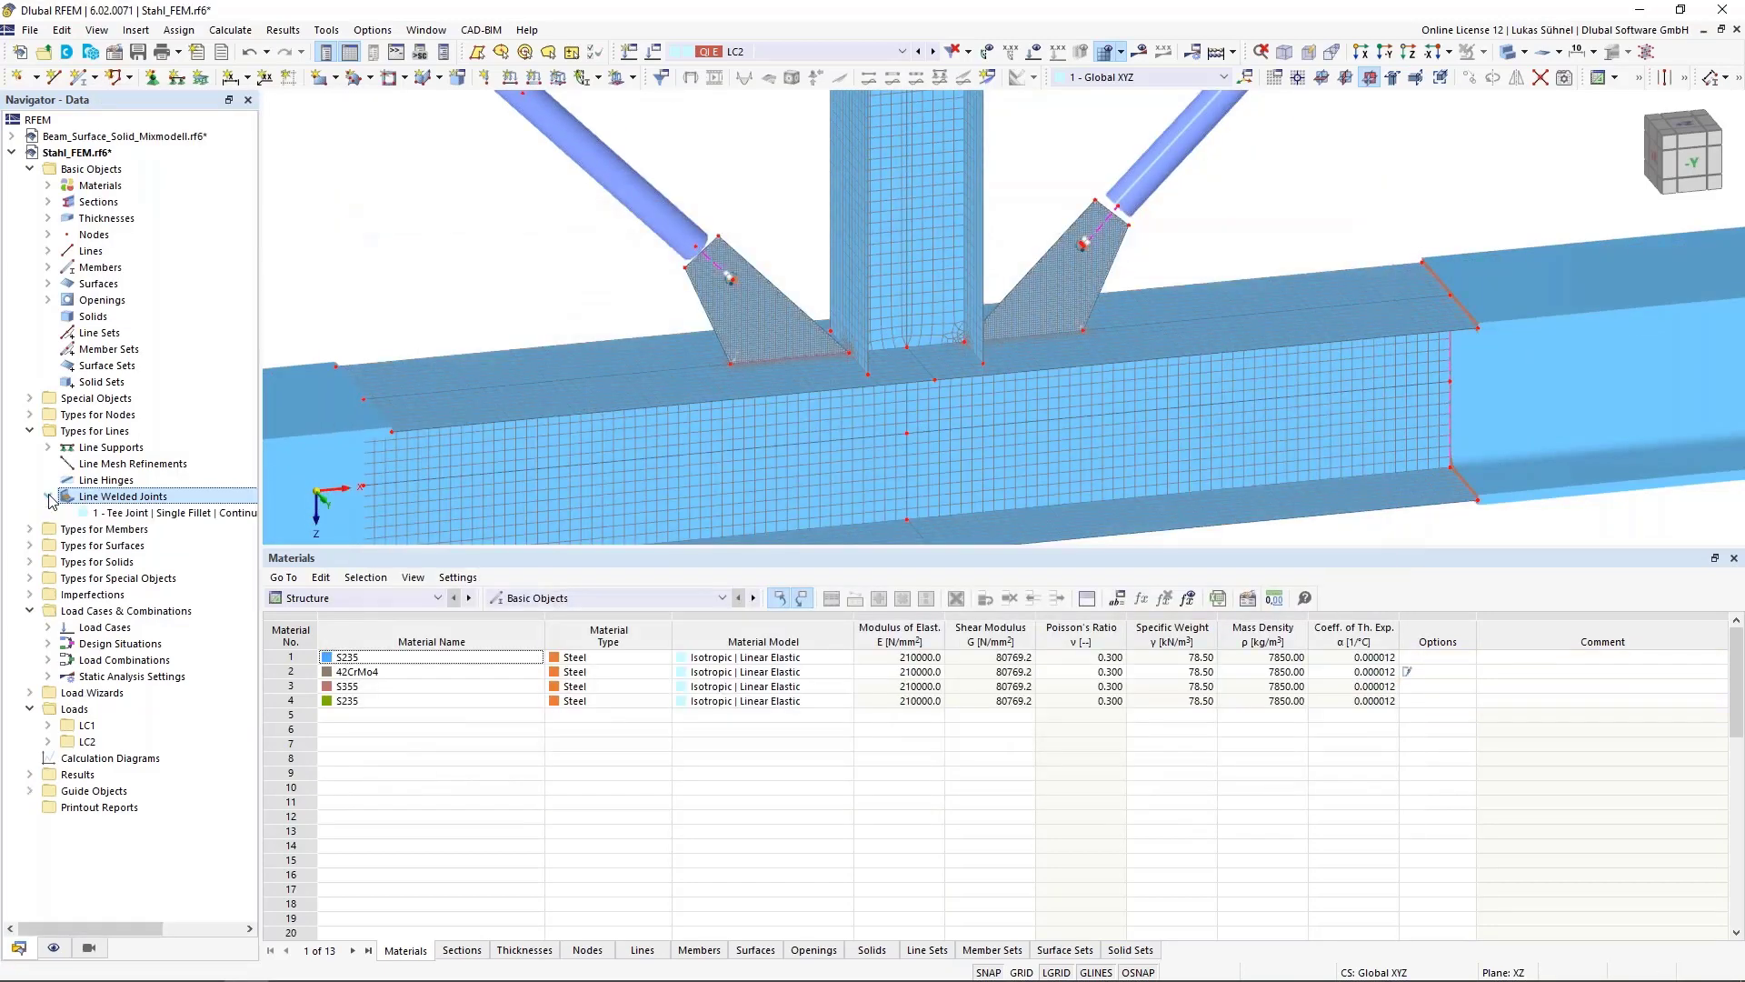
Inspect the new tee-joint weld along the gusset plate's base line in the model
{"action": "left_click", "coordinate": [125, 514]}
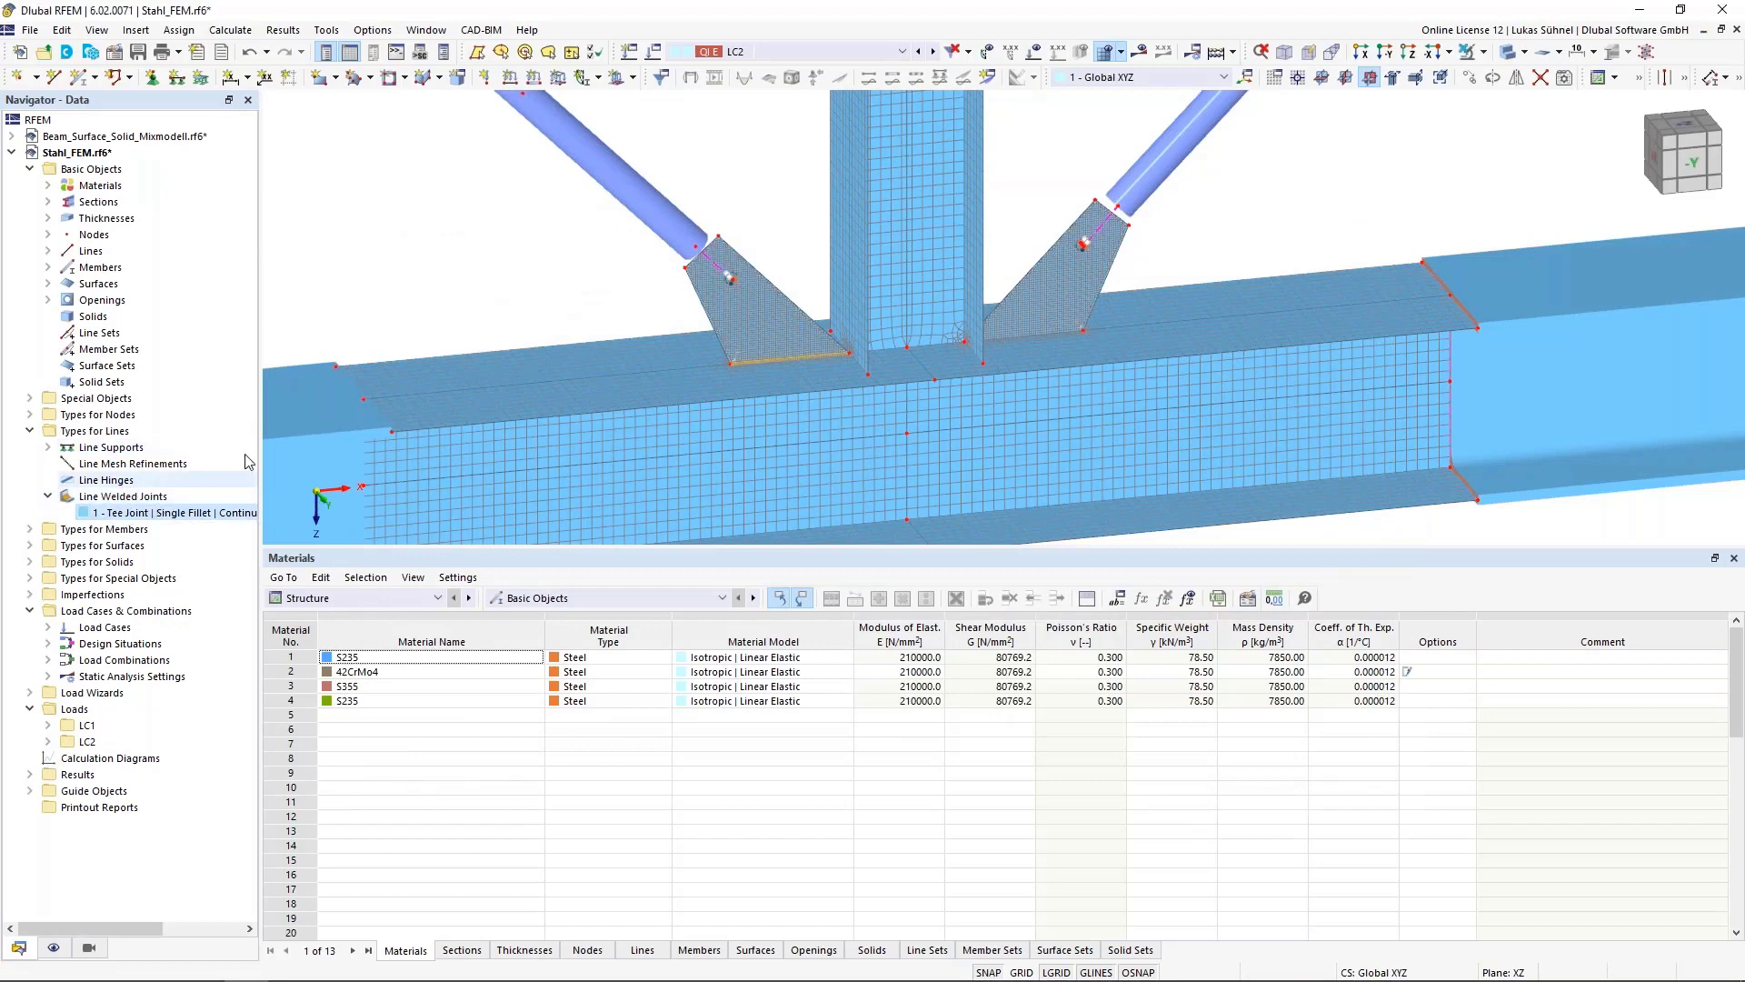
{"action": "scroll", "coordinate": [780, 342], "scroll_direction": "up", "scroll_amount": 10}
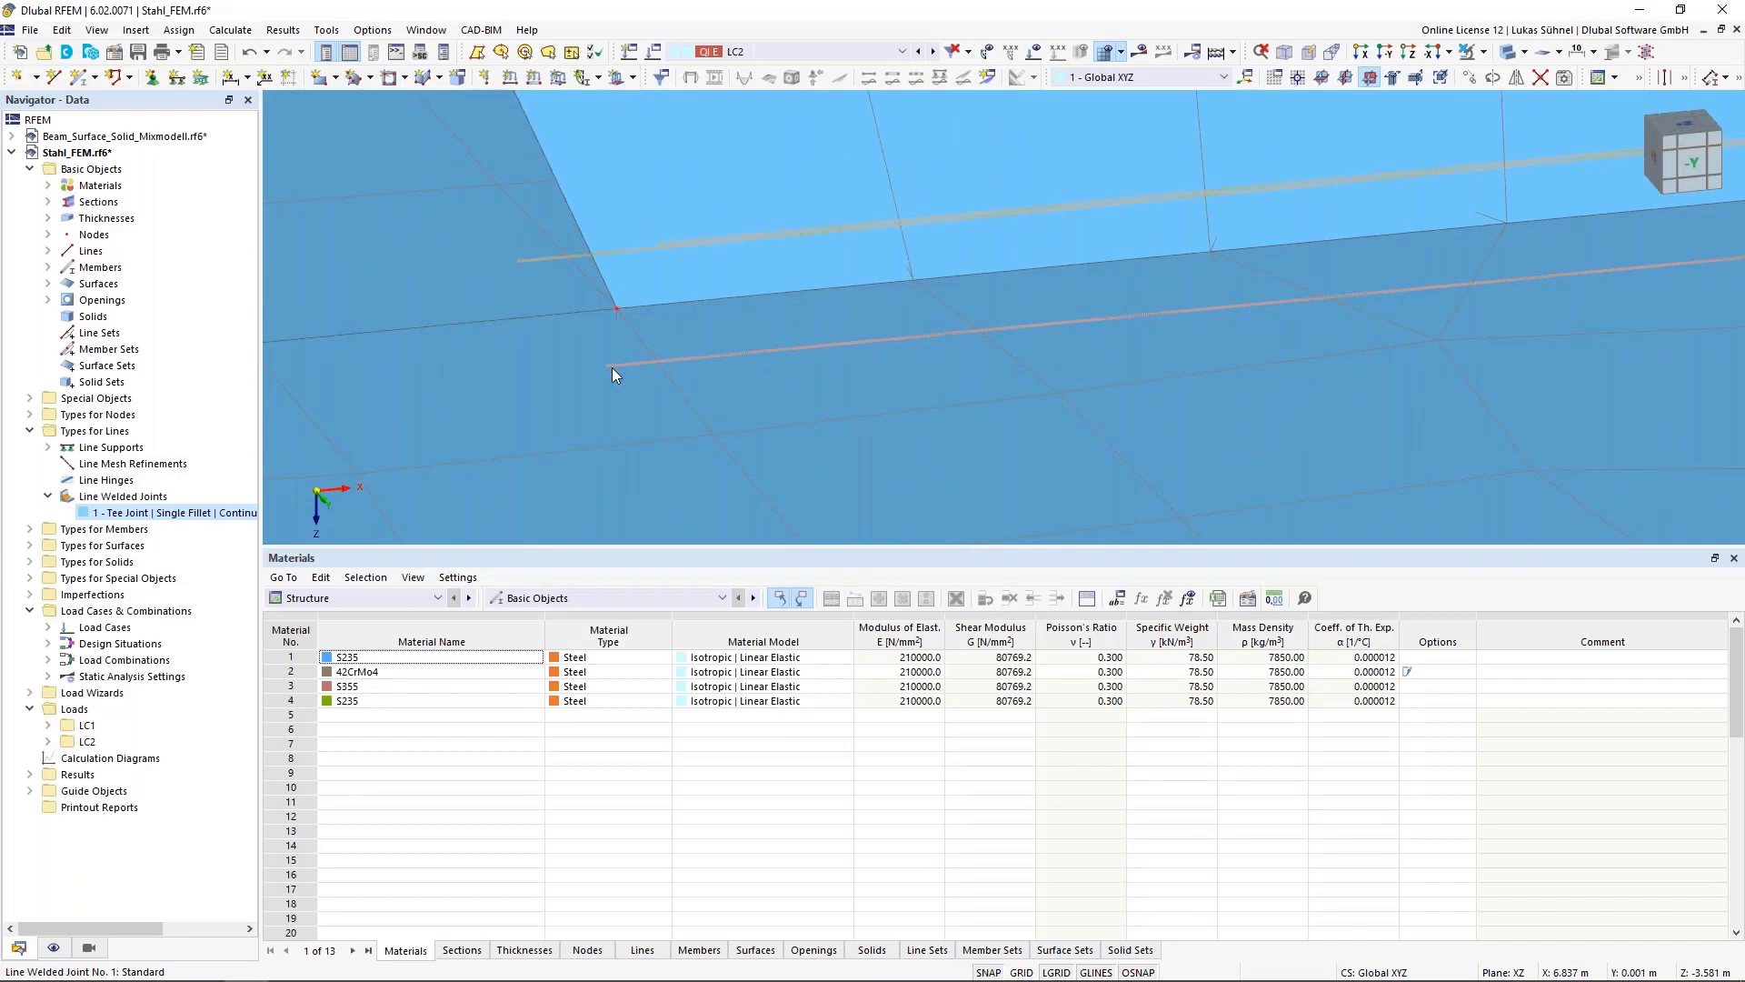
{"action": "scroll", "coordinate": [627, 377], "scroll_direction": "down", "scroll_amount": 5}
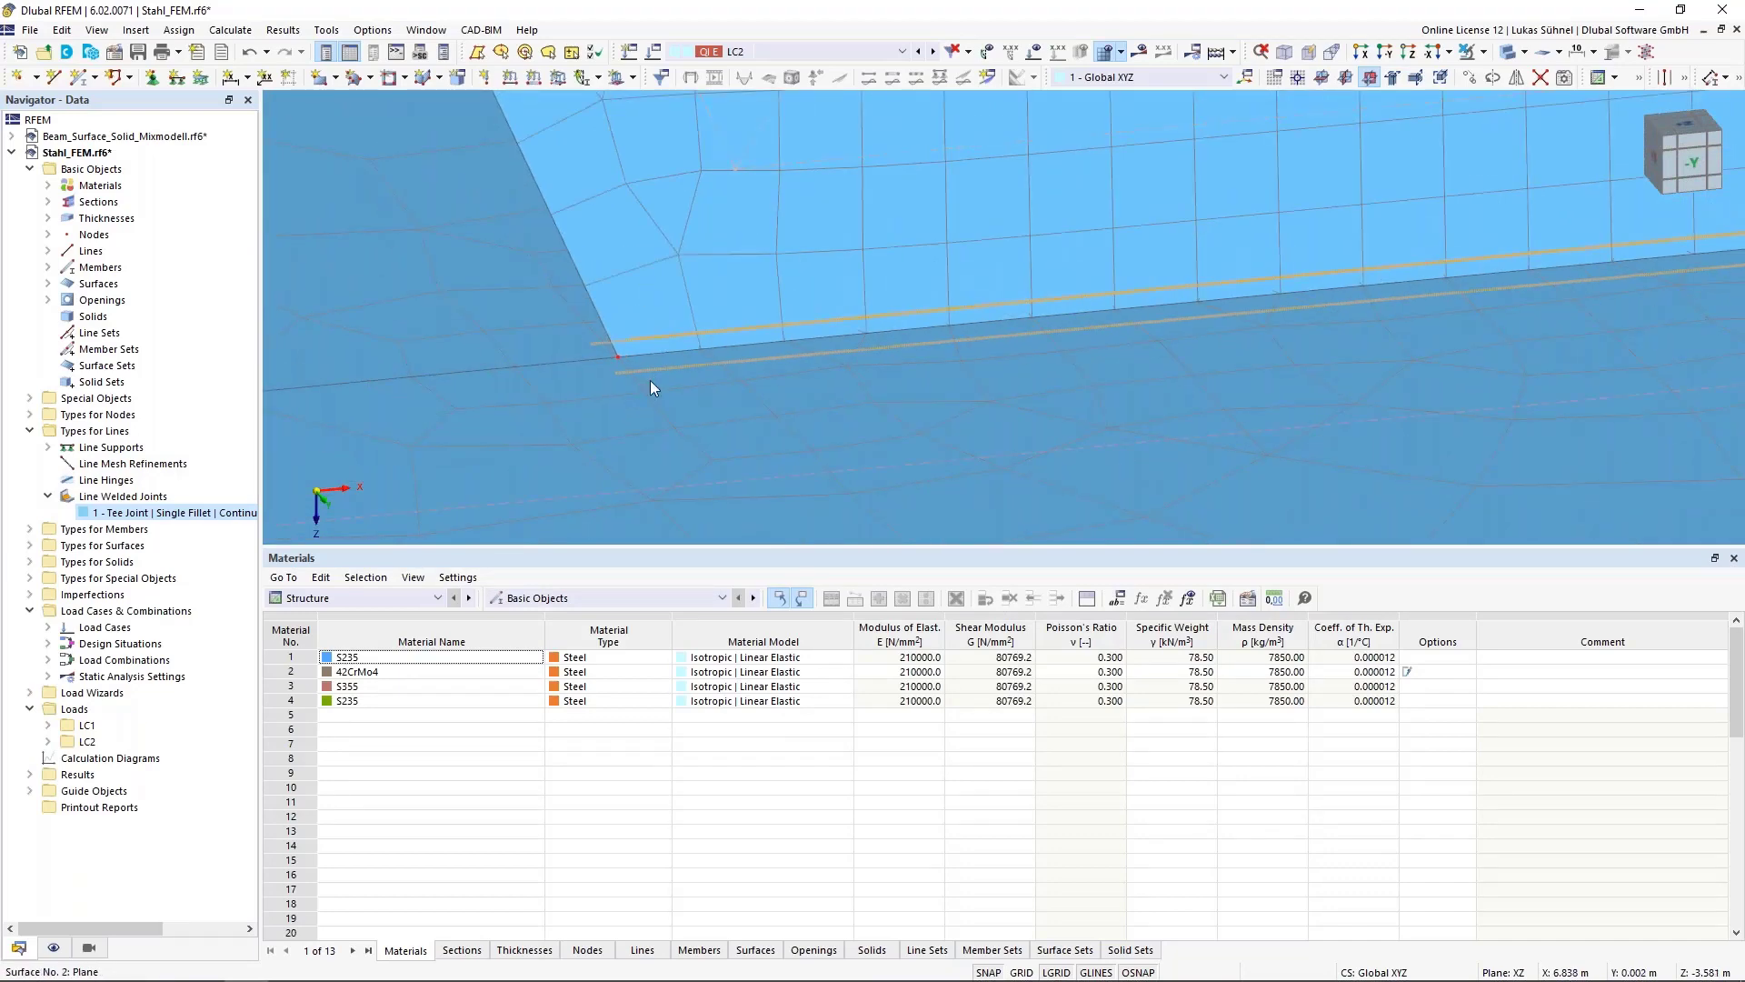
{"action": "scroll", "coordinate": [651, 379], "scroll_direction": "down", "scroll_amount": 3}
{"action": "scroll", "coordinate": [662, 413], "scroll_direction": "down", "scroll_amount": 6}
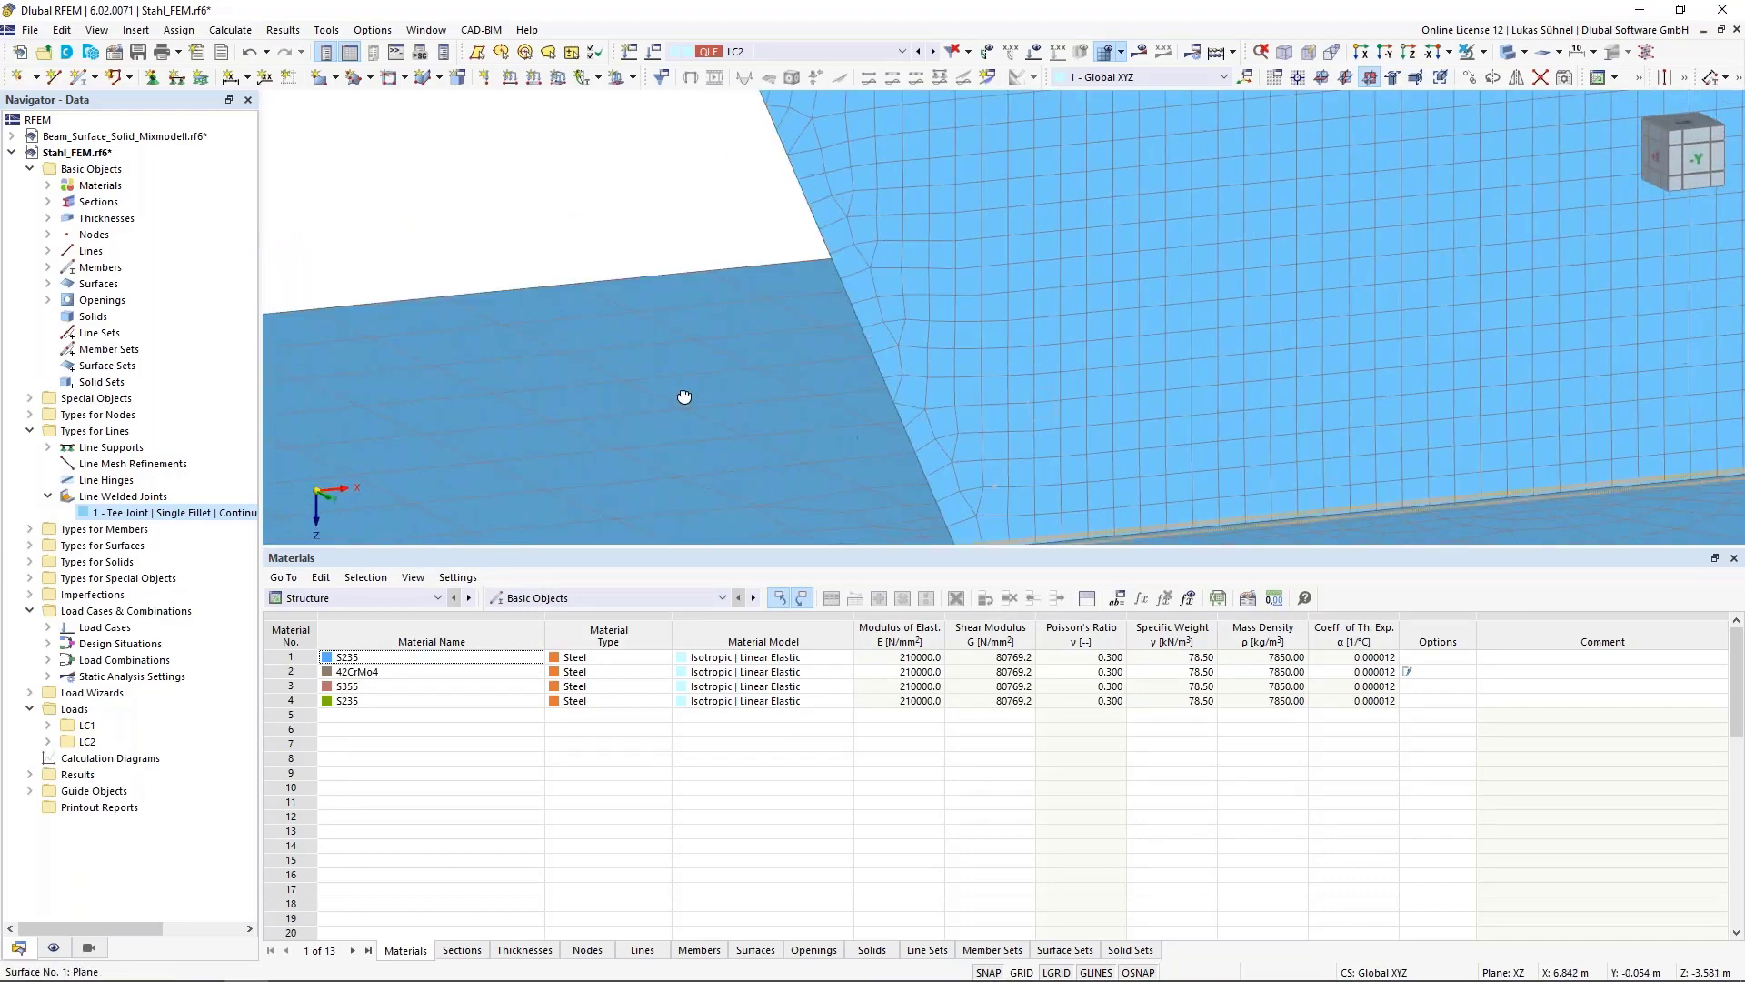
{"action": "scroll", "coordinate": [668, 452], "scroll_direction": "down", "scroll_amount": 8}
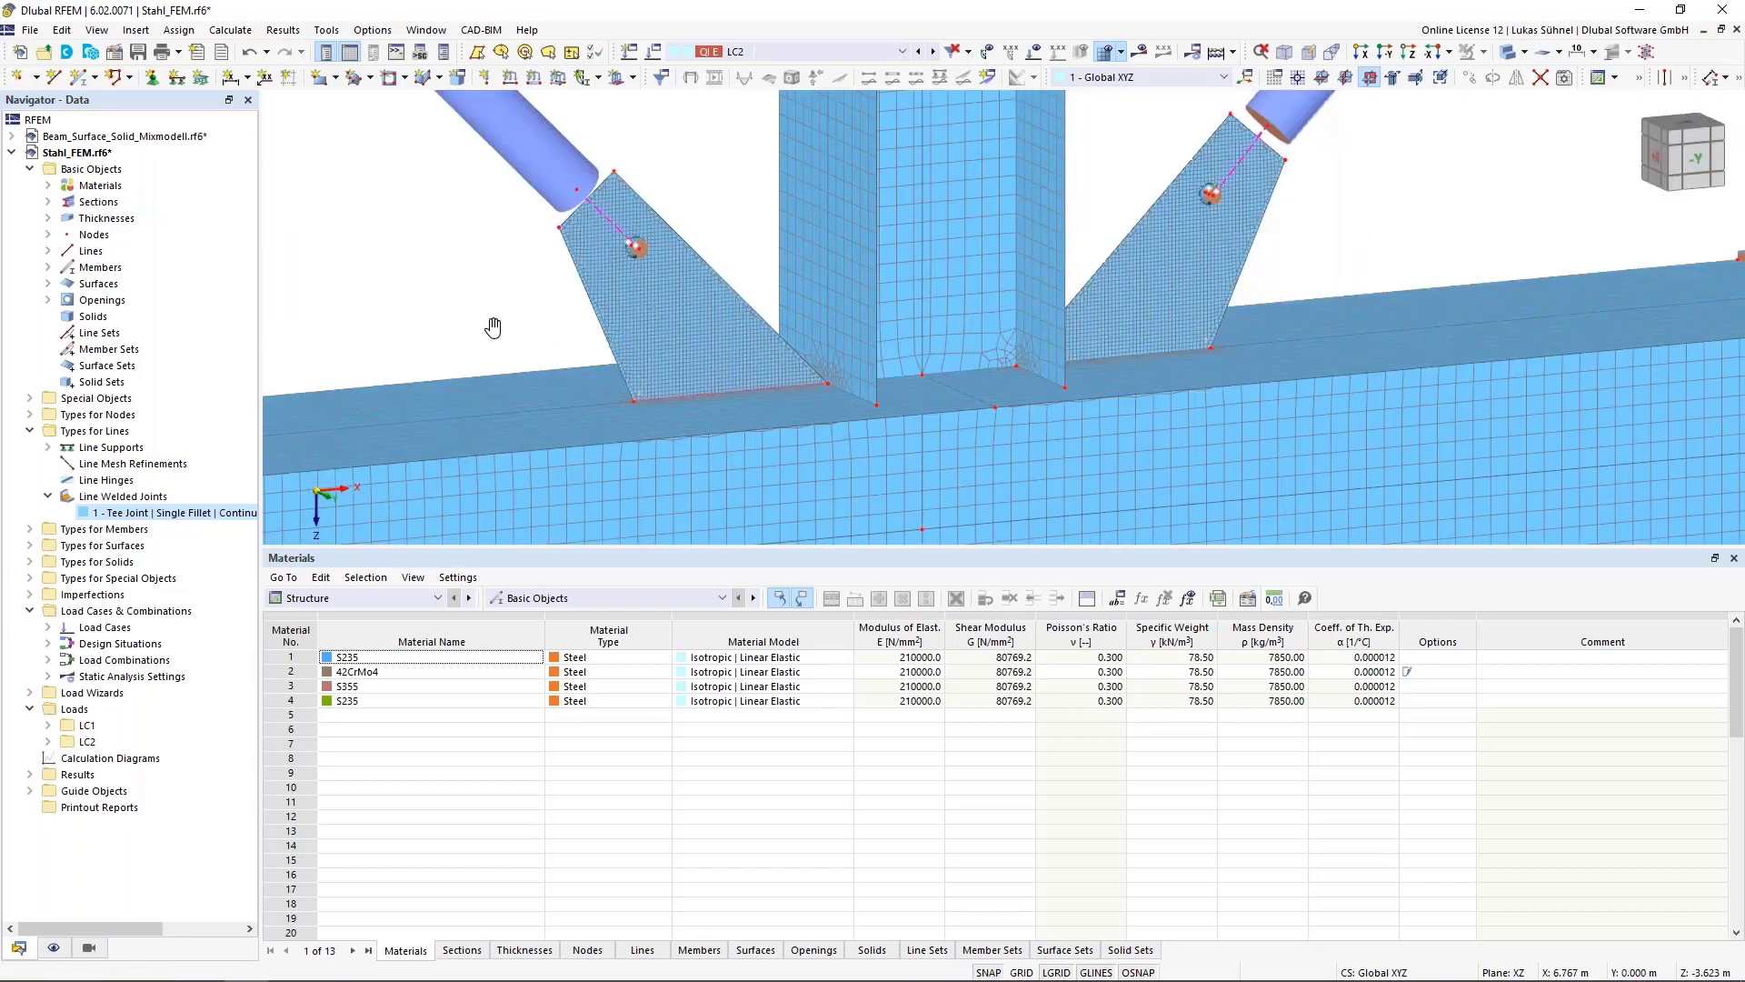
{"action": "middle_click_drag", "start_coordinate": [401, 275], "coordinate": [506, 314], "text": "ctrl"}
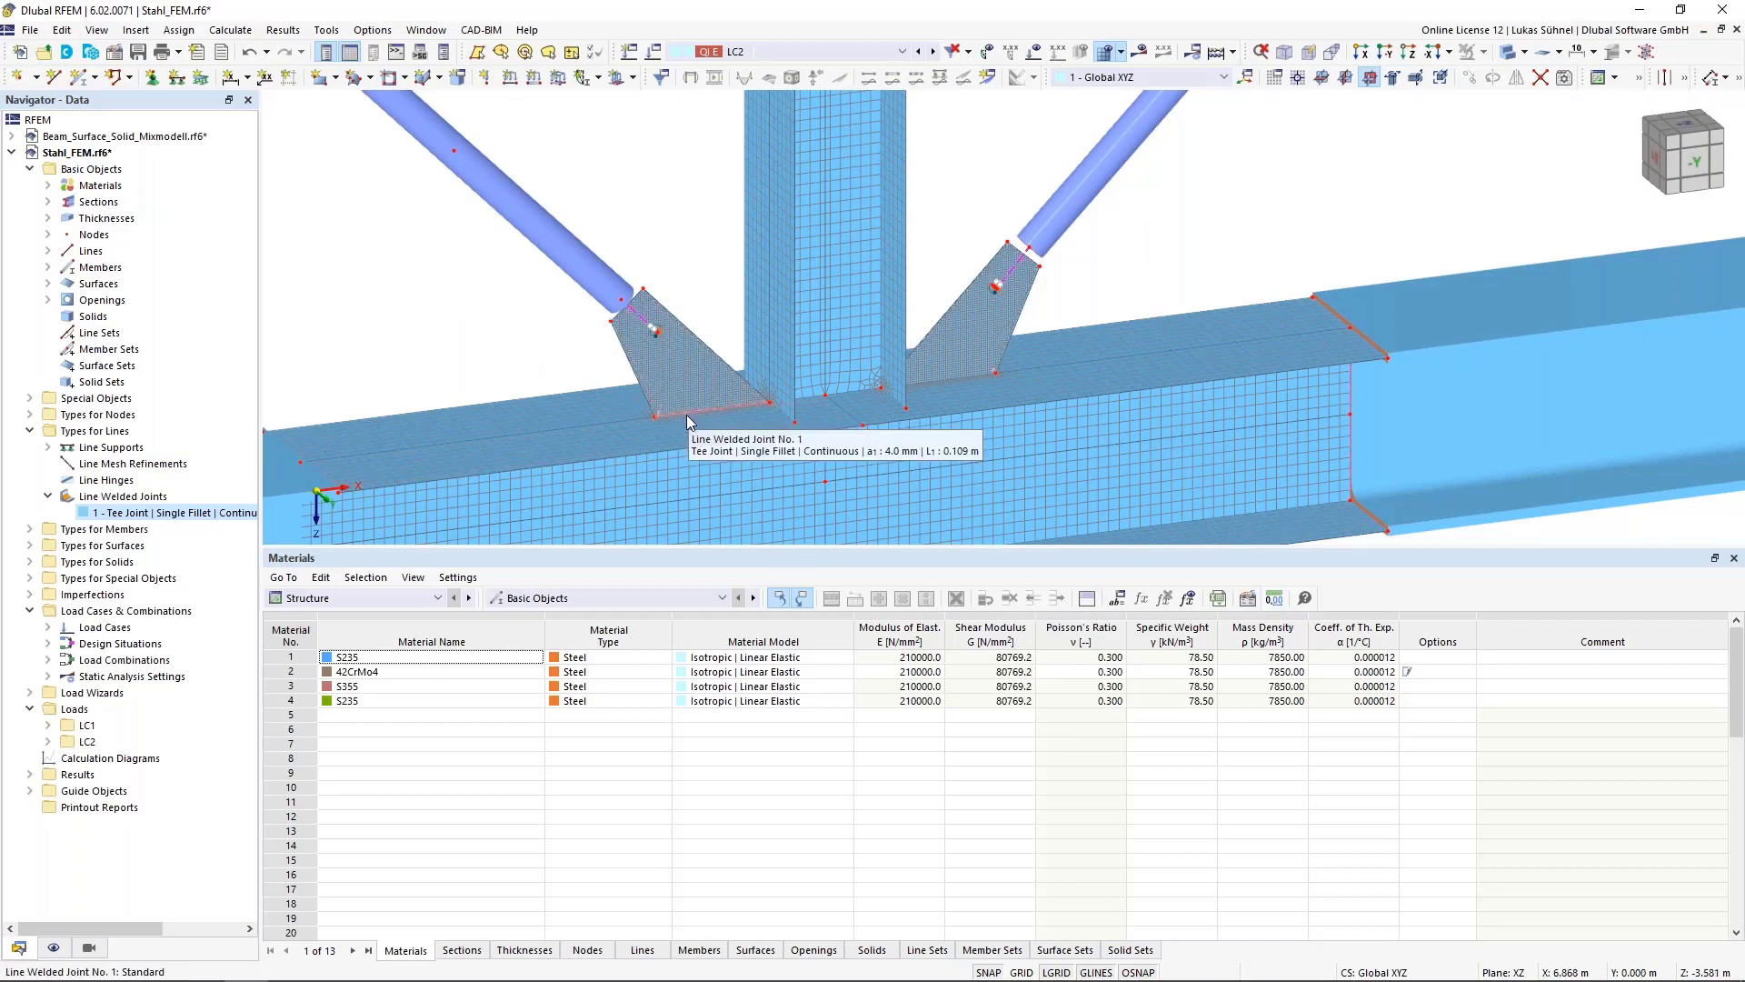
Open the model's base data and review the activated add-ons
{"action": "right_click", "coordinate": [100, 154]}
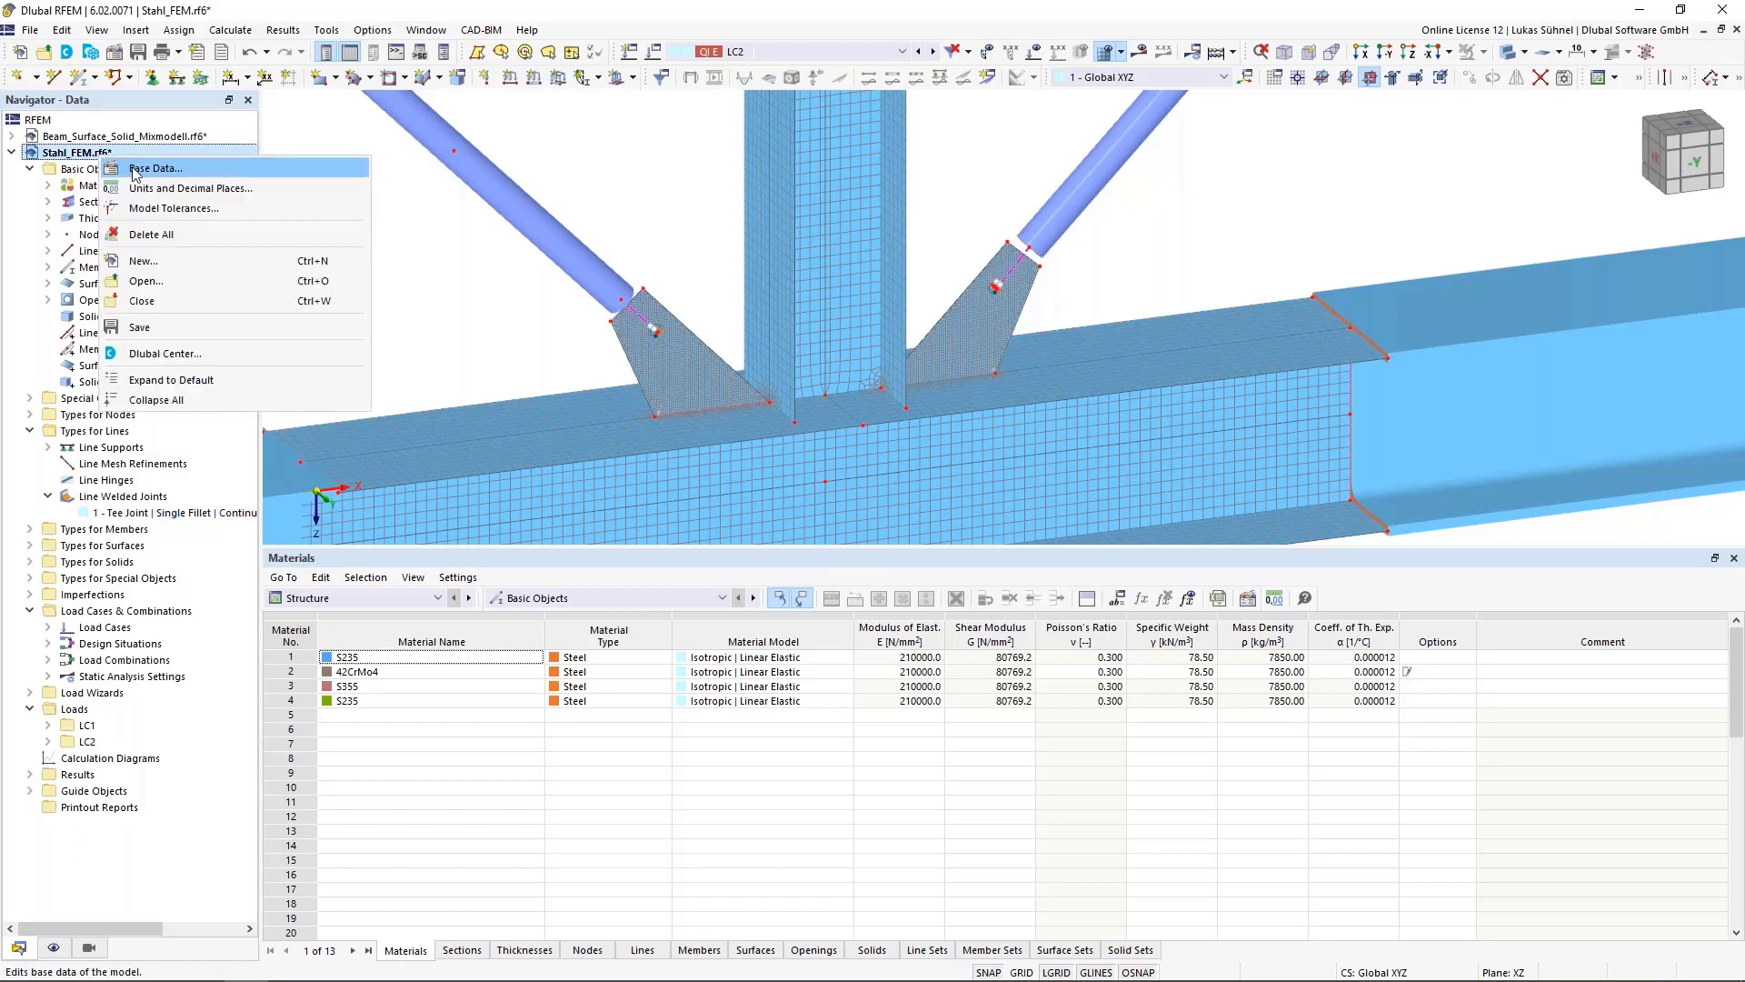
{"action": "left_click", "coordinate": [135, 170]}
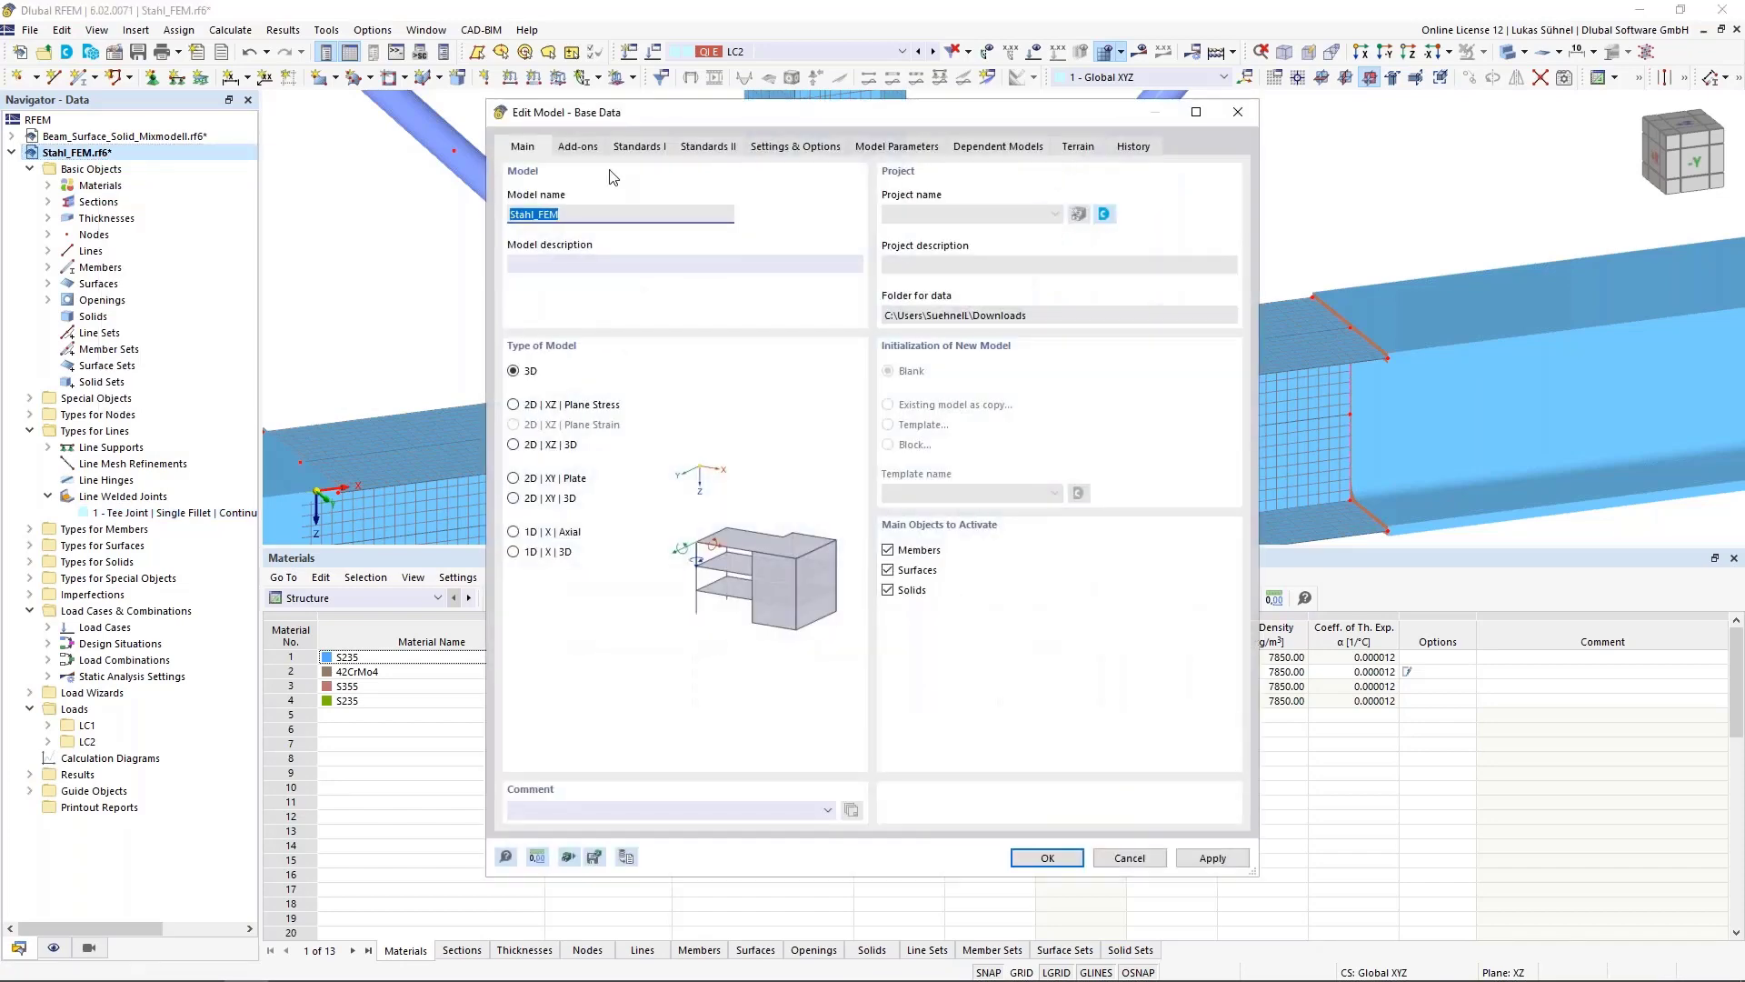
{"action": "left_click", "coordinate": [586, 148]}
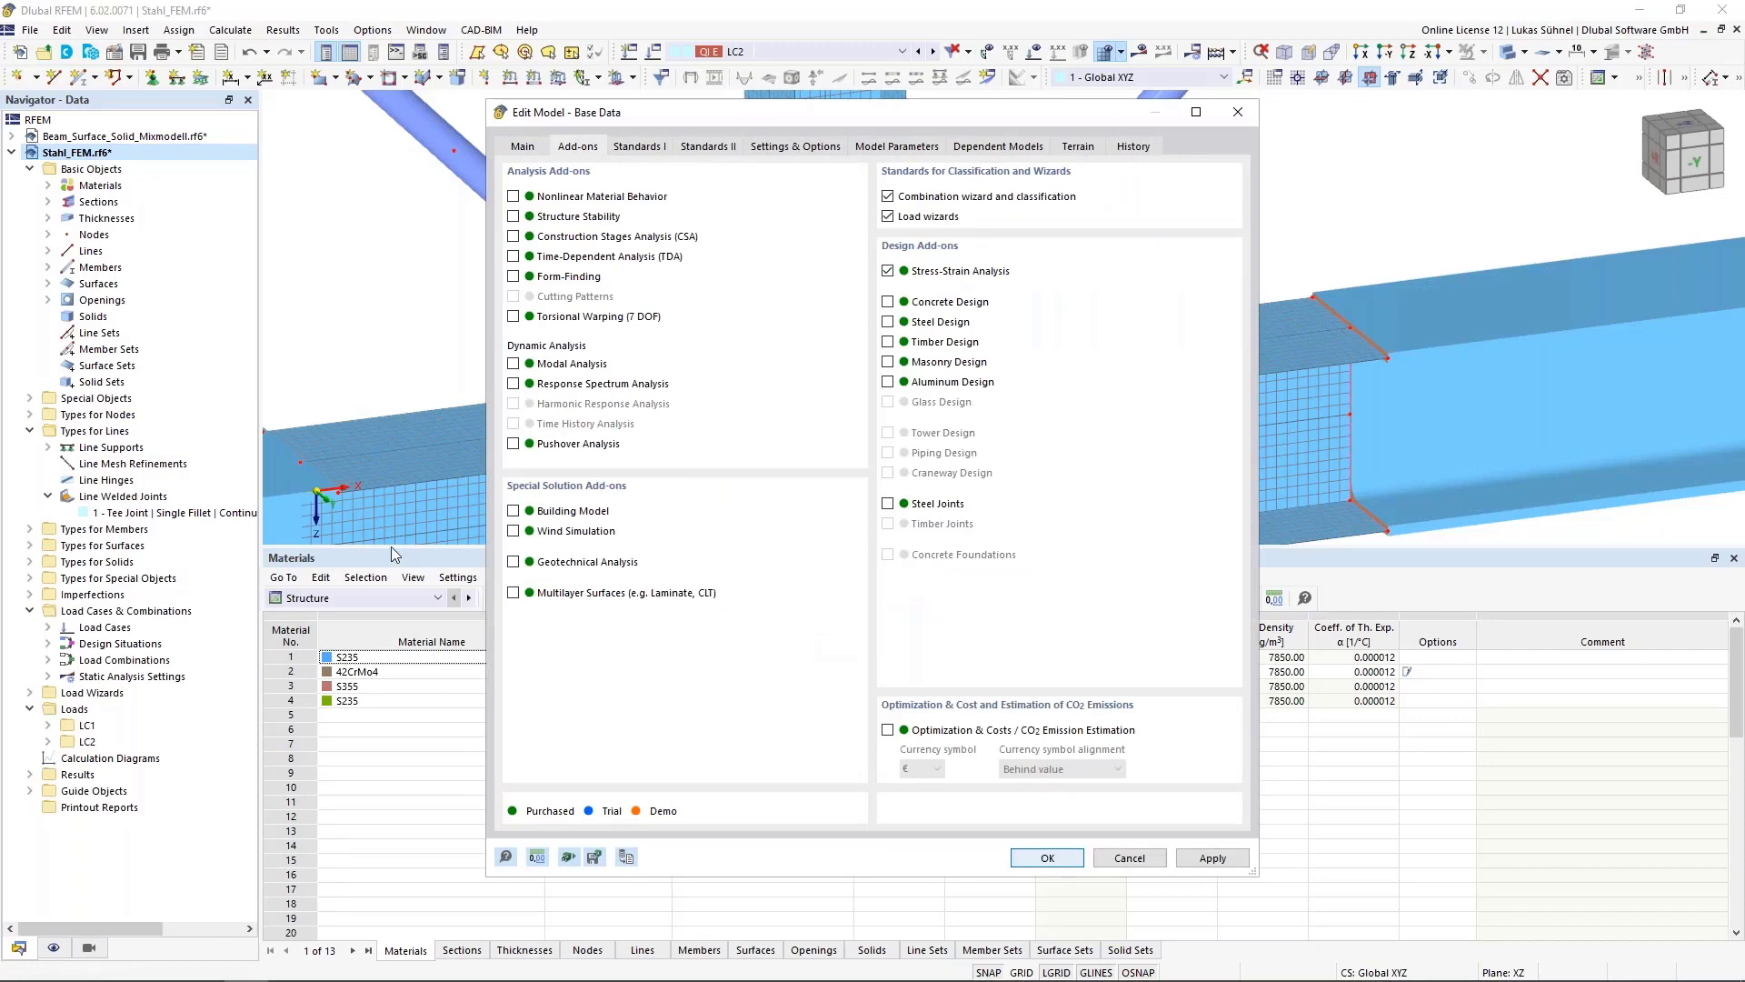
Switch the table to Stress-Strain Analysis input data and open the Design Situations table
{"action": "left_click", "coordinate": [364, 598]}
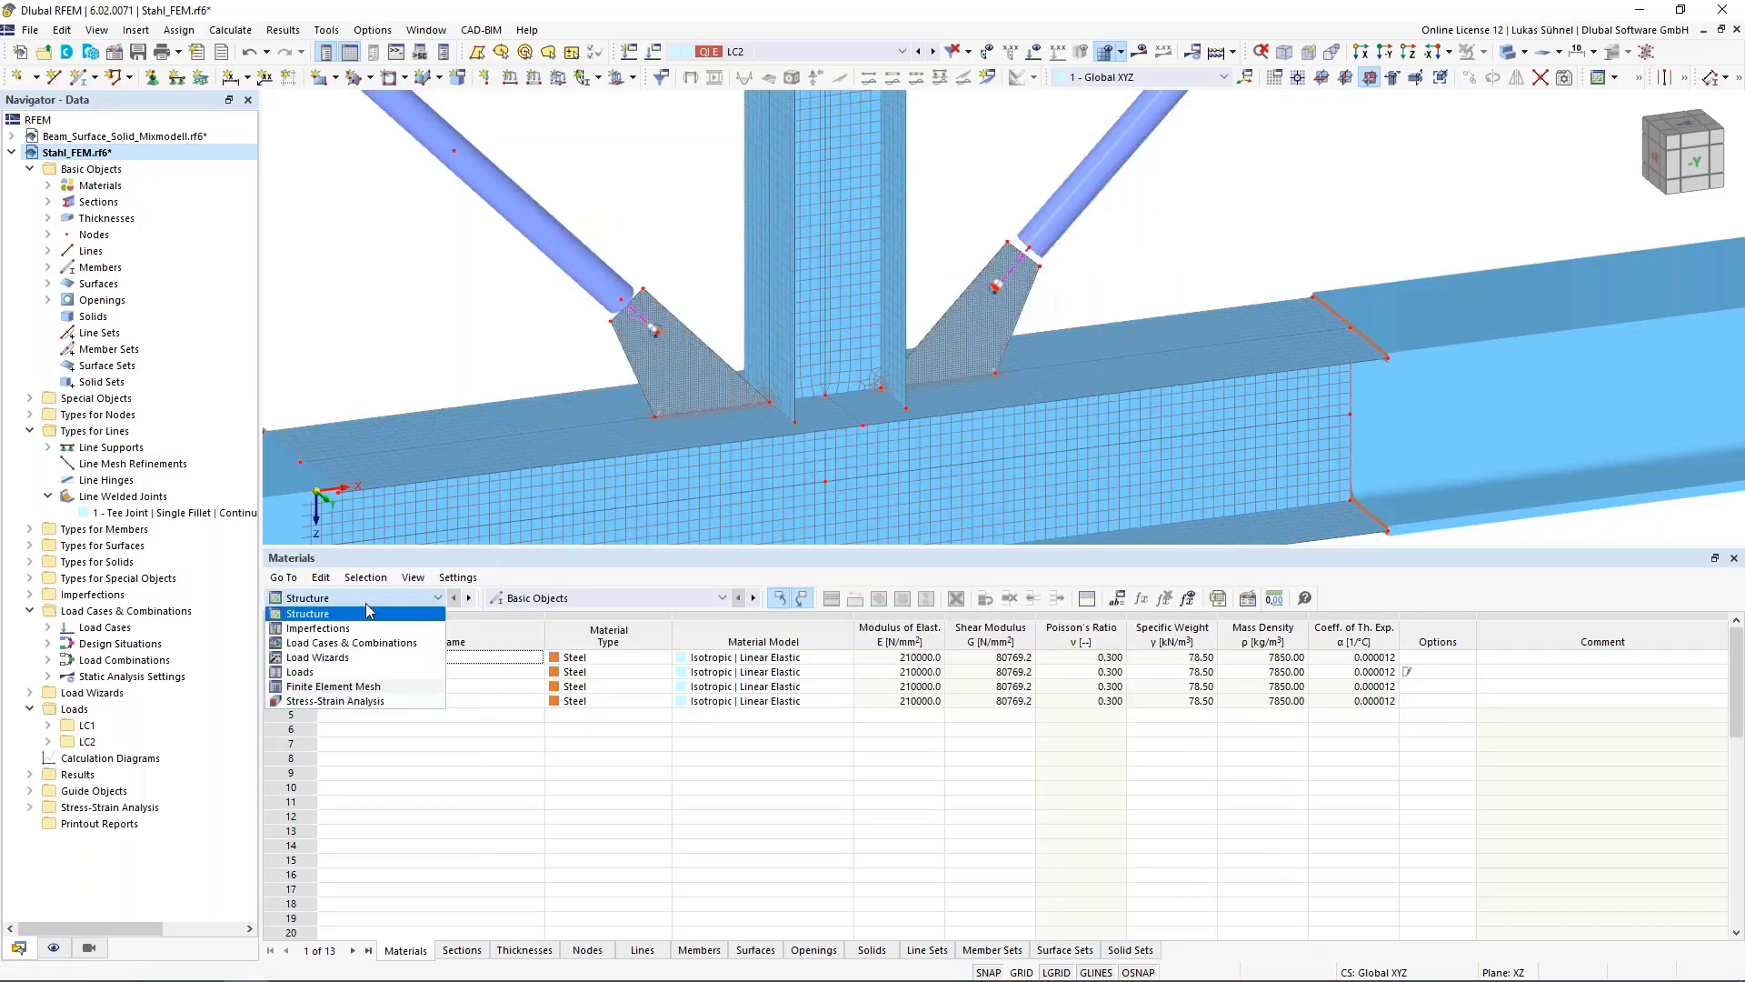
{"action": "left_click", "coordinate": [331, 704]}
{"action": "left_click", "coordinate": [586, 597]}
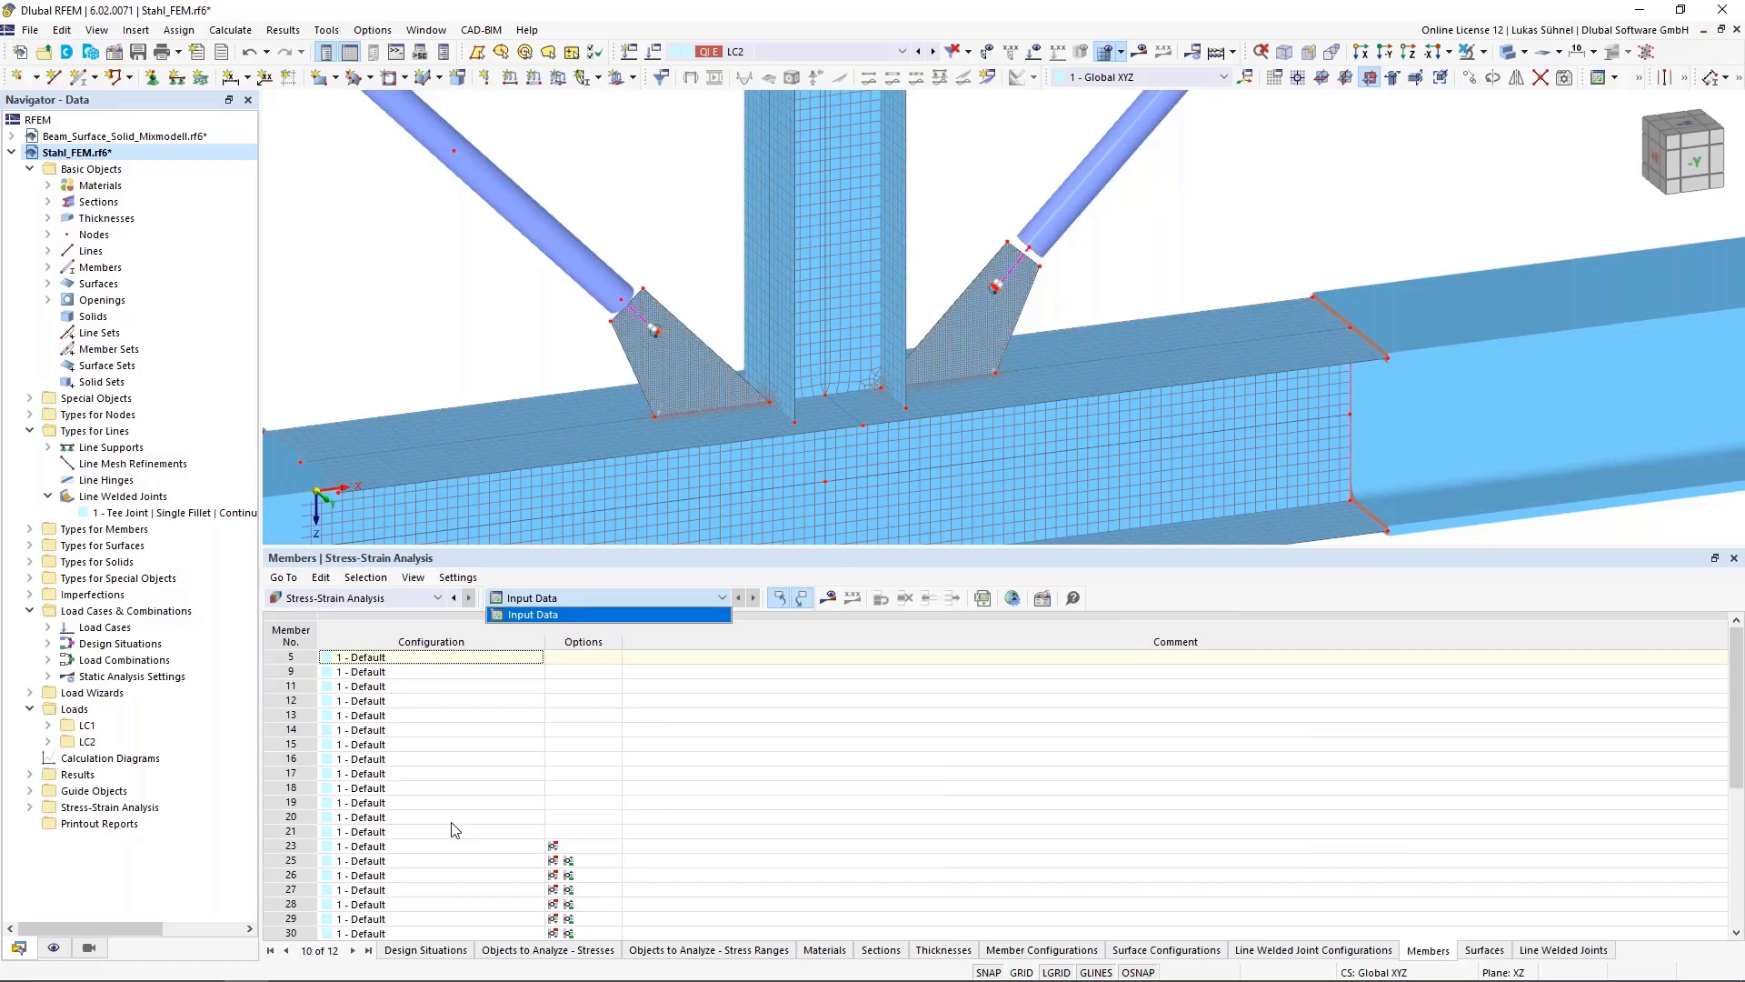
{"action": "left_click", "coordinate": [433, 948]}
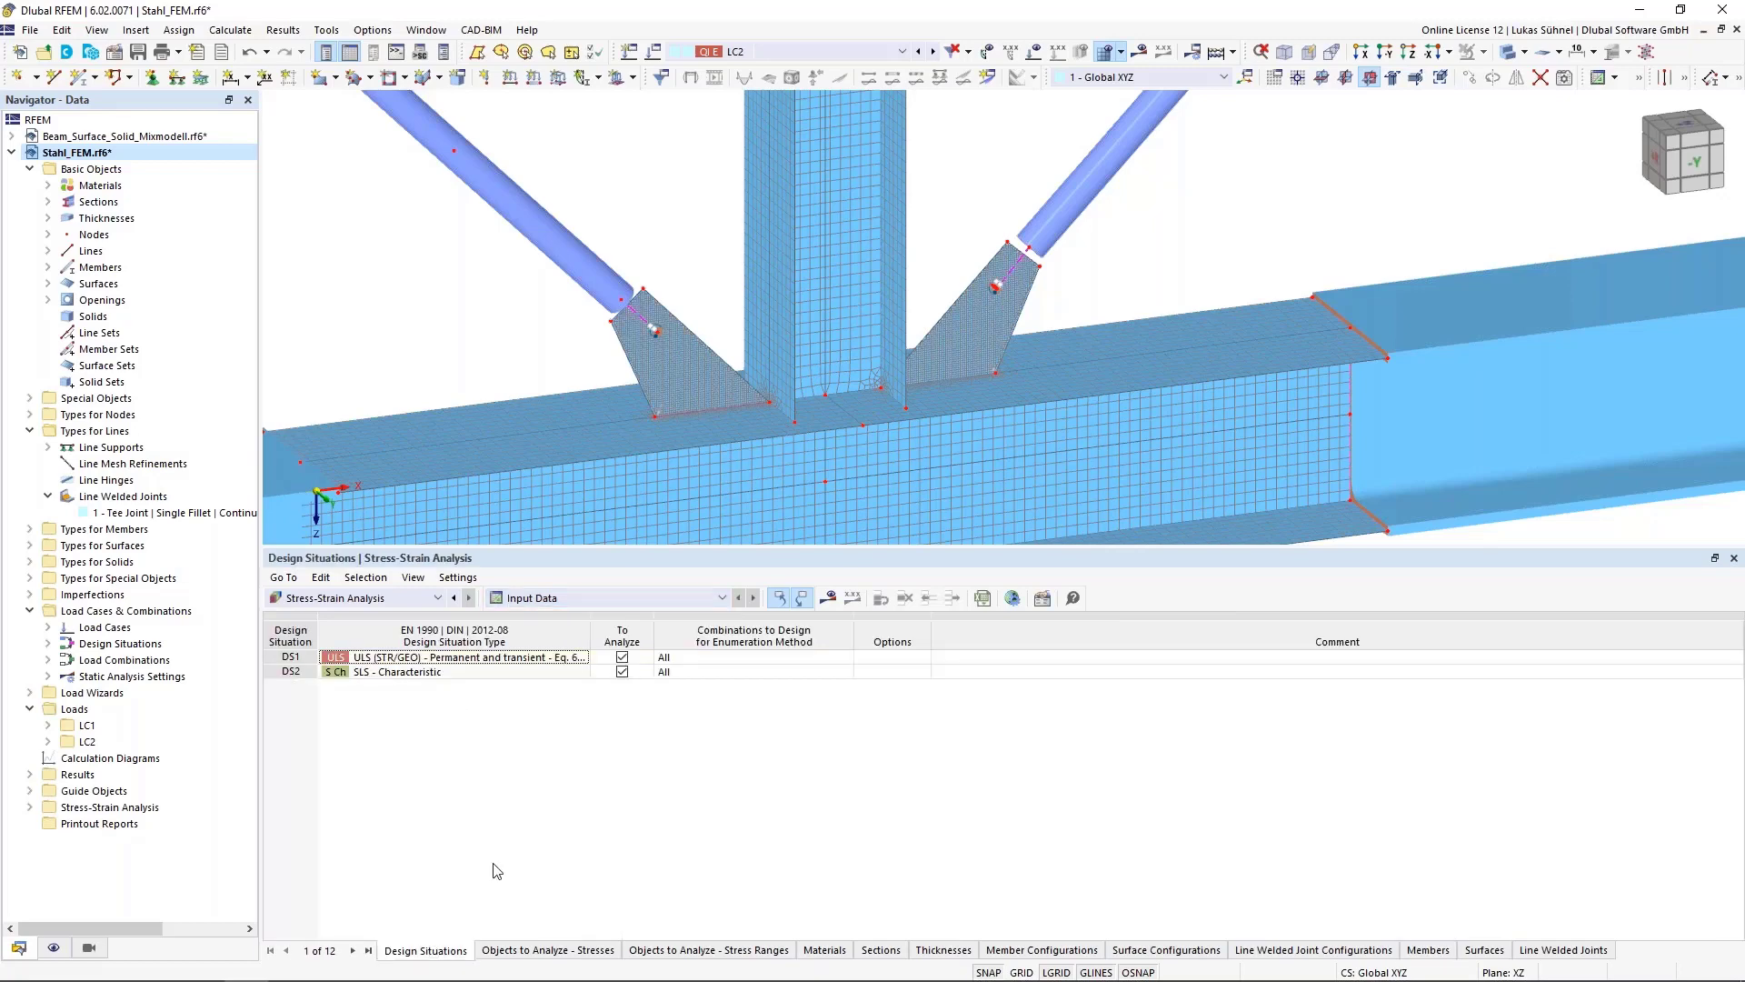
Exclude design situation DS2 from the analysis and open the Objects to Analyze - Stresses table
{"action": "left_click", "coordinate": [622, 672]}
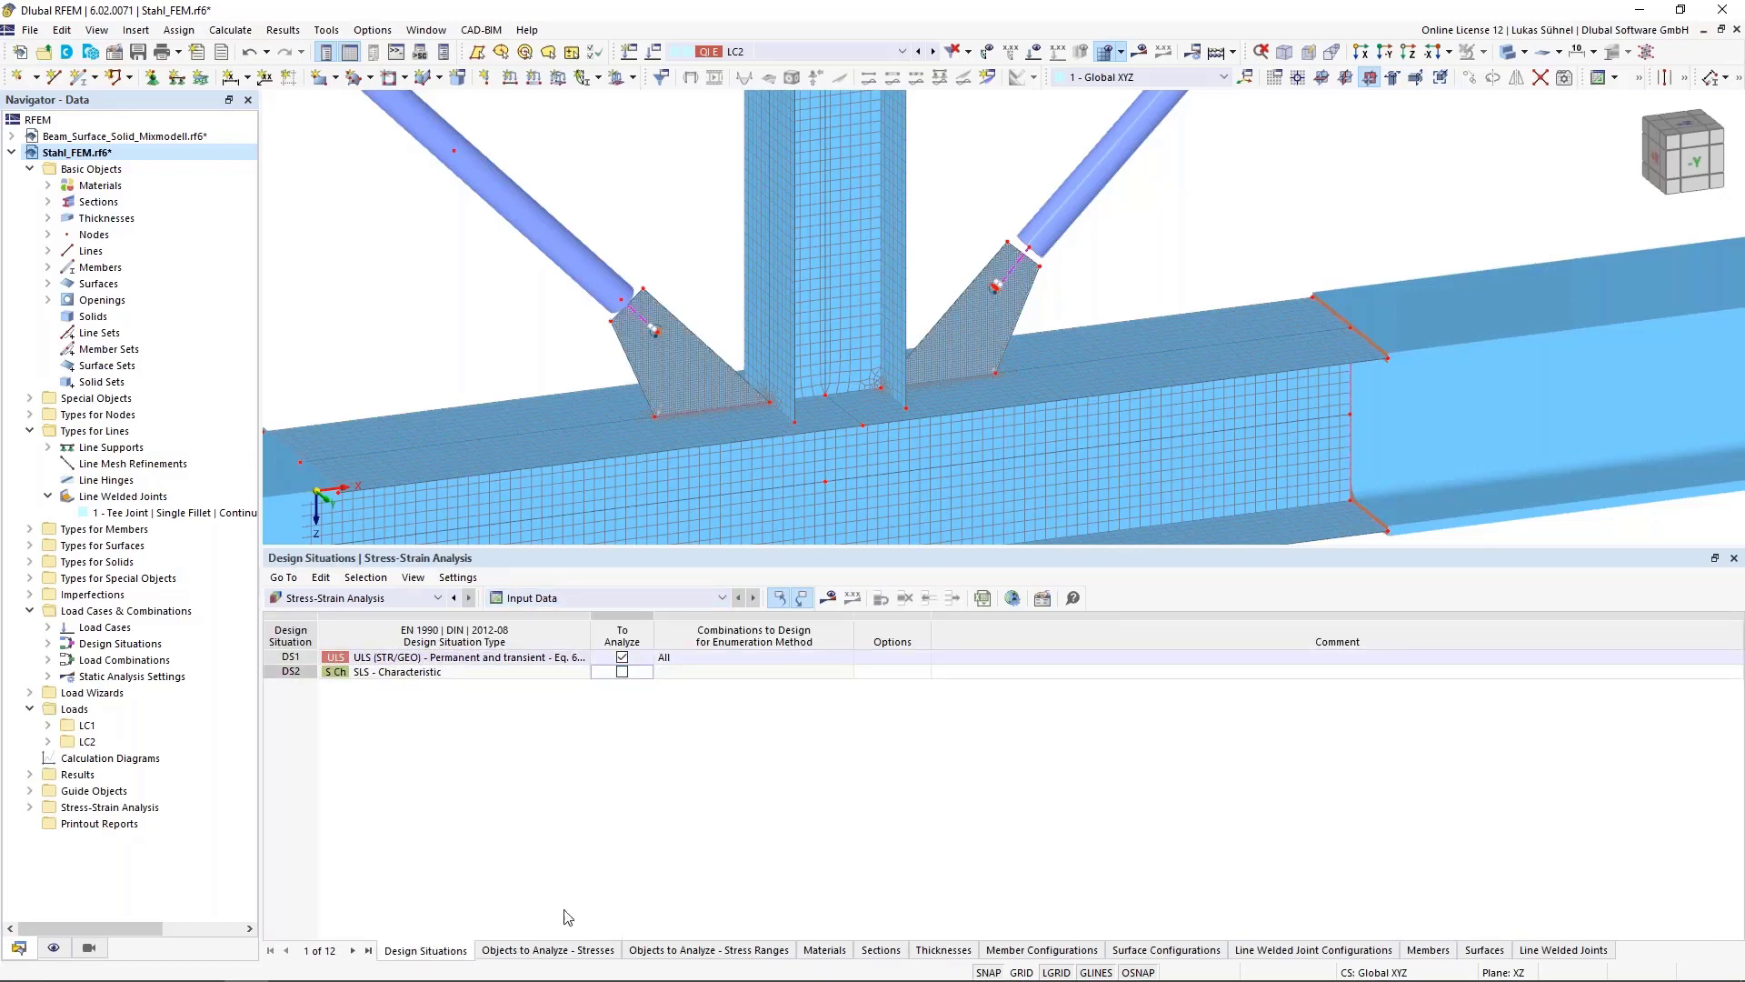
{"action": "left_click", "coordinate": [578, 951]}
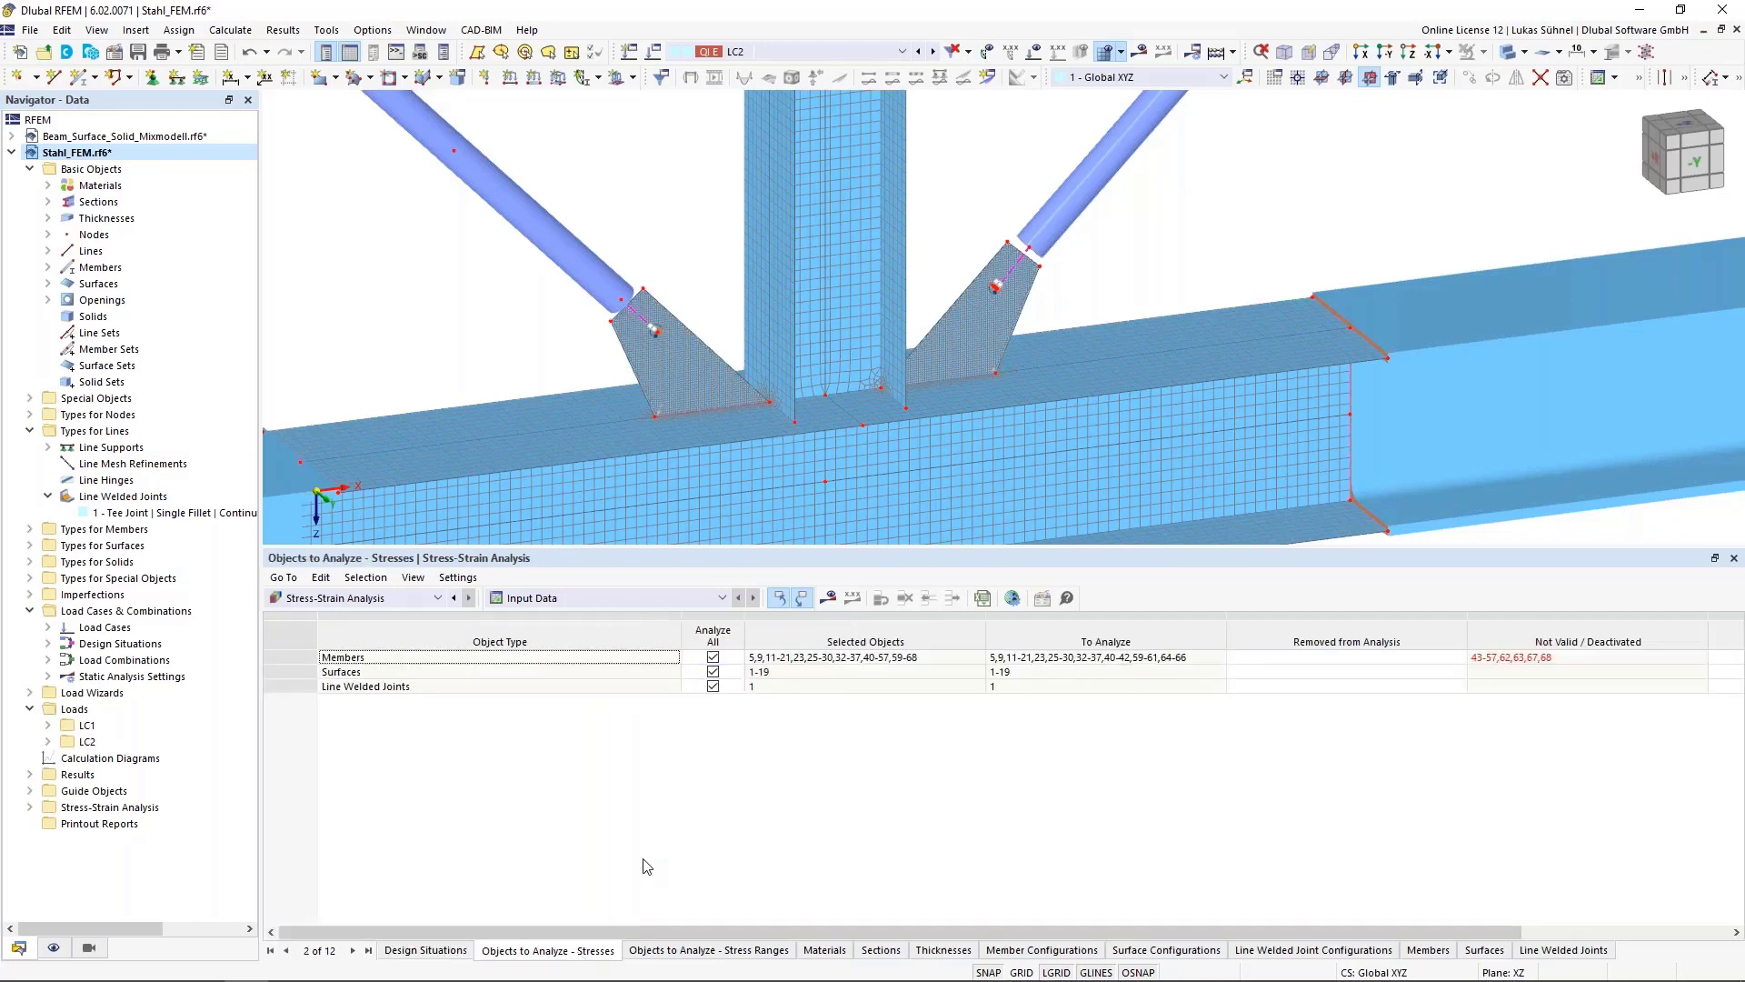
Stop analyzing all members and surfaces, and pick surfaces 1-16 and 18 in the model as the surfaces to analyze
{"action": "left_click", "coordinate": [712, 656]}
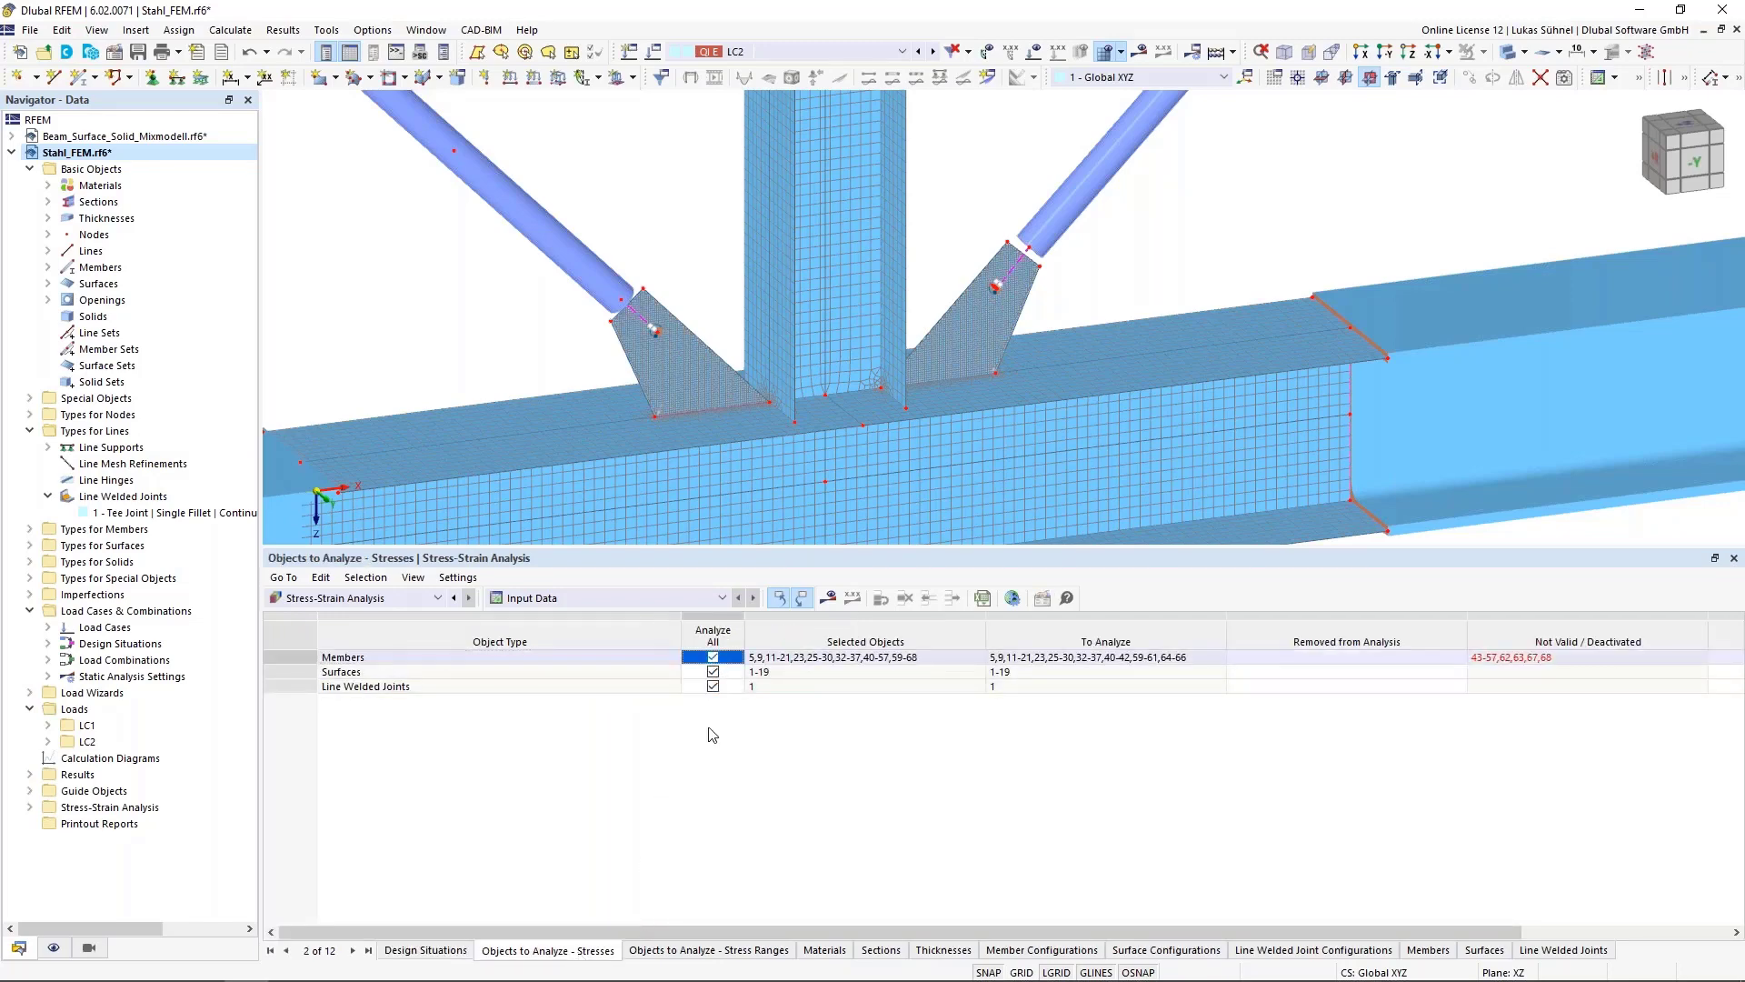
{"action": "left_click", "coordinate": [713, 672]}
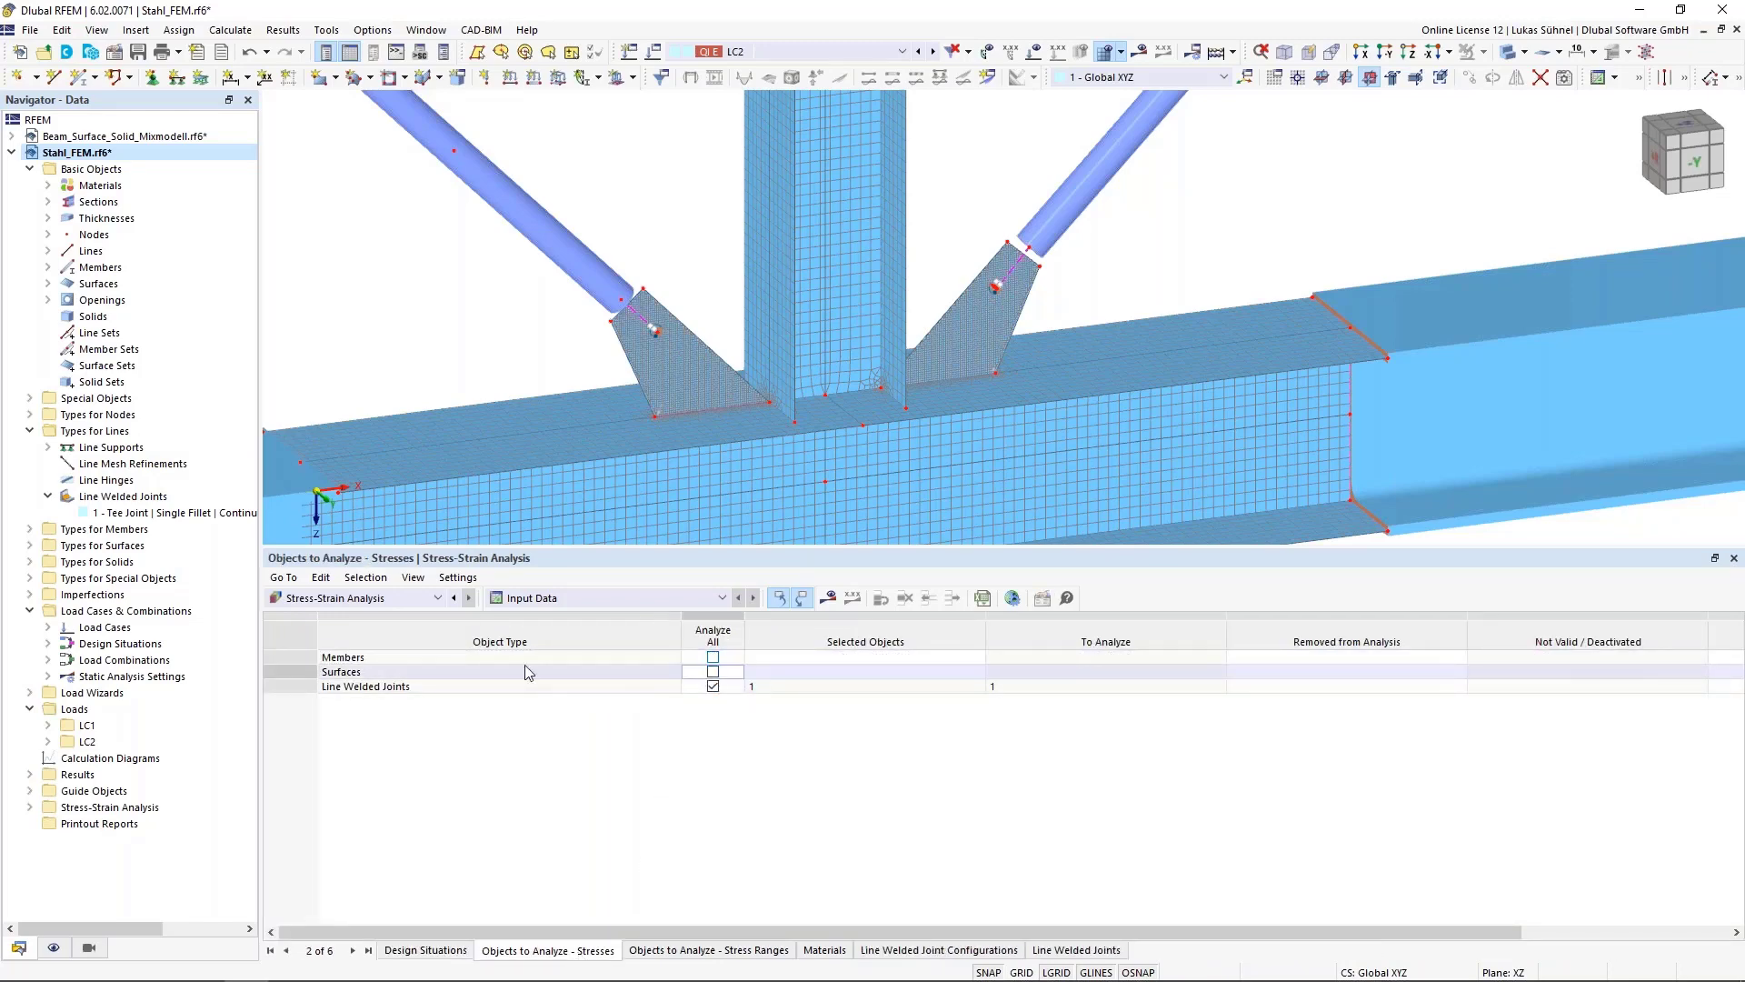
{"action": "left_click", "coordinate": [868, 671]}
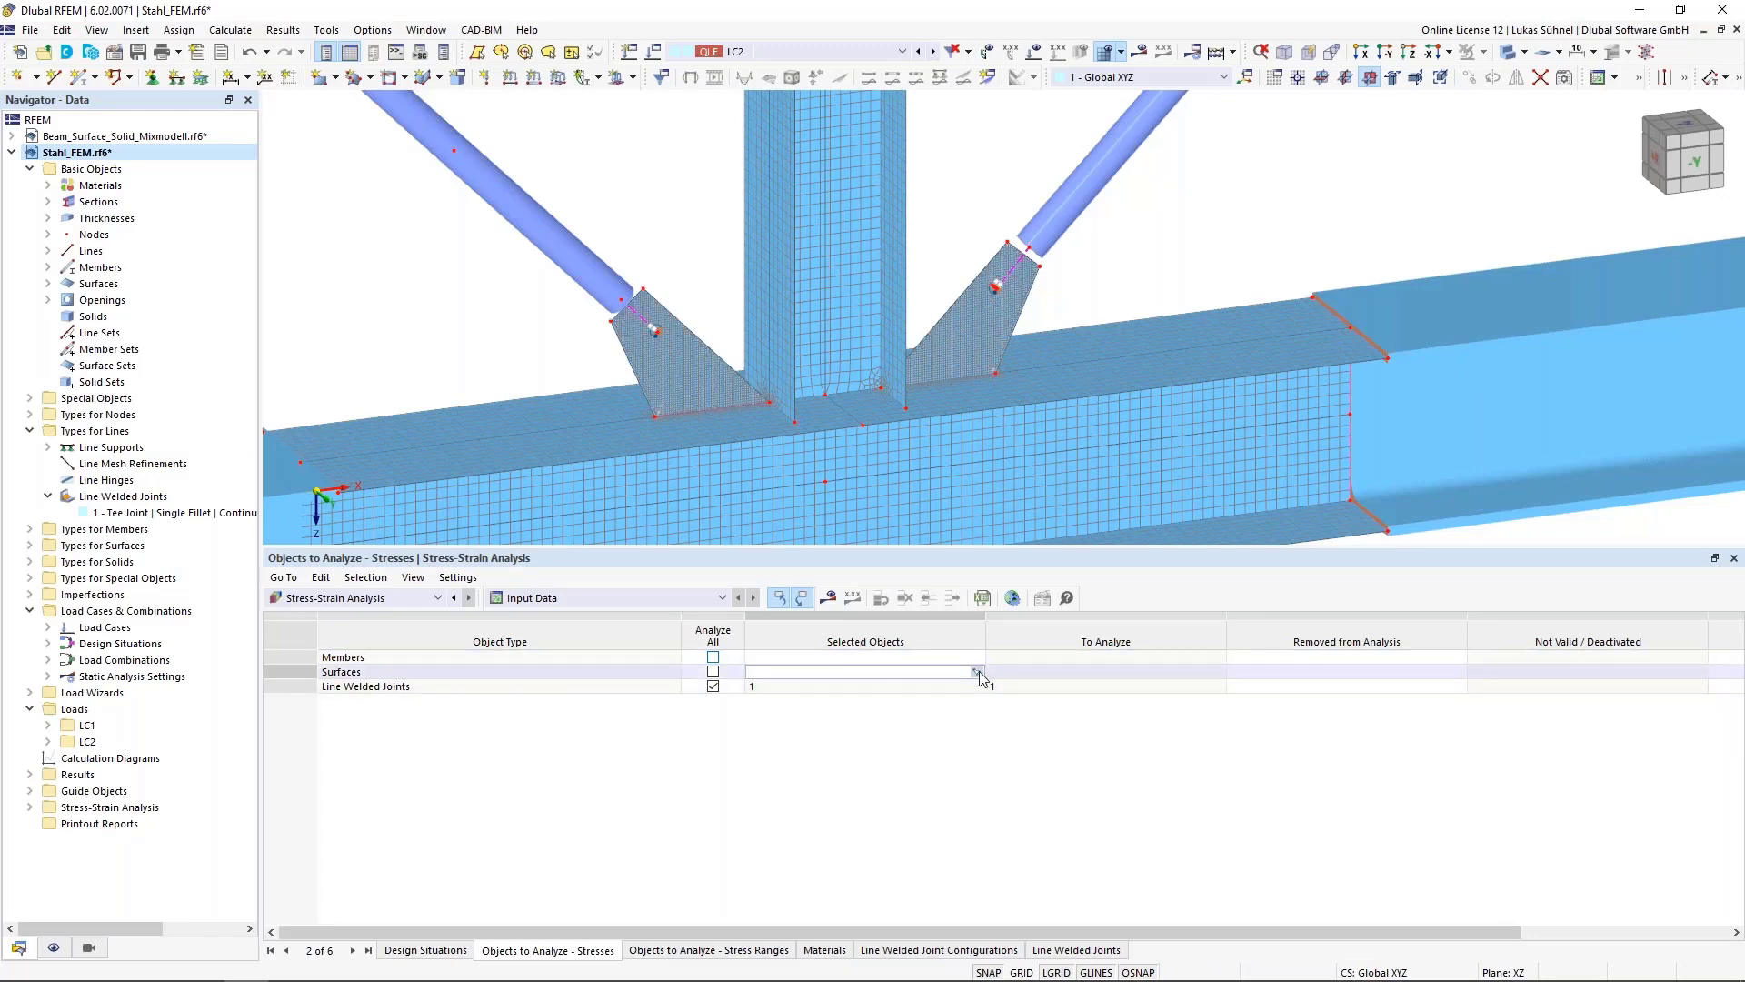
{"action": "left_click", "coordinate": [976, 671]}
{"action": "scroll", "coordinate": [905, 359], "scroll_direction": "down", "scroll_amount": 2}
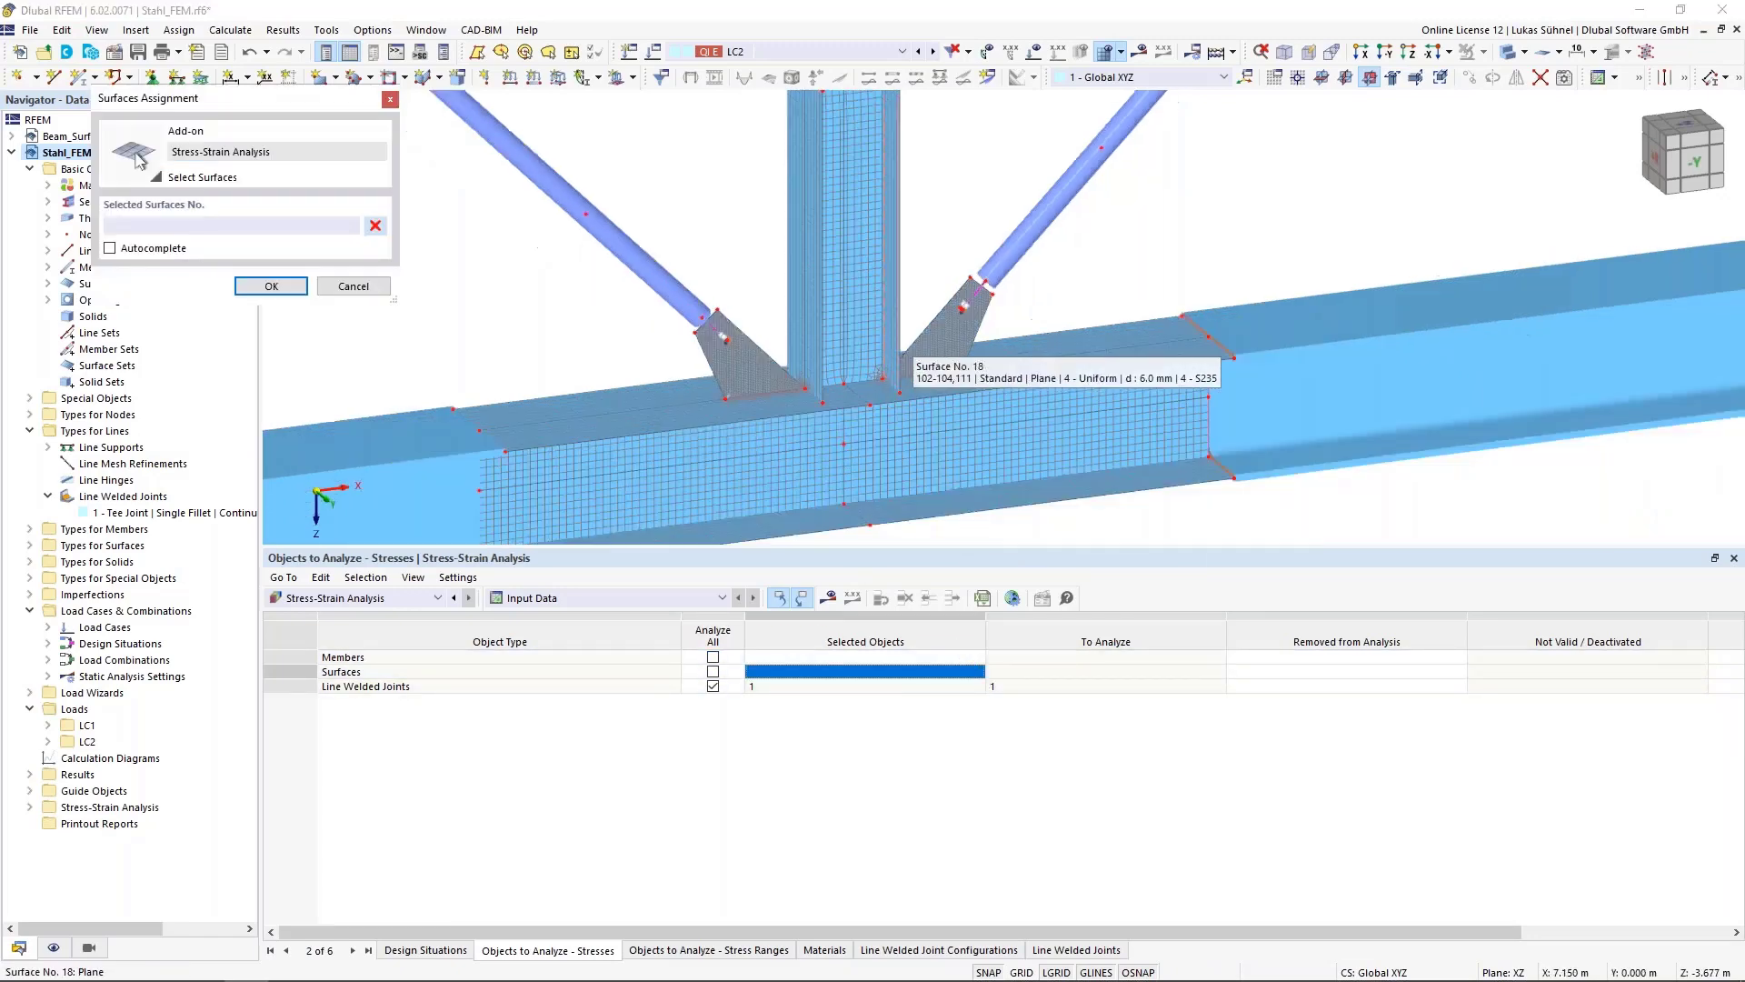
{"action": "scroll", "coordinate": [935, 229], "scroll_direction": "down", "scroll_amount": 1}
{"action": "left_click_drag", "start_coordinate": [931, 224], "coordinate": [829, 487]}
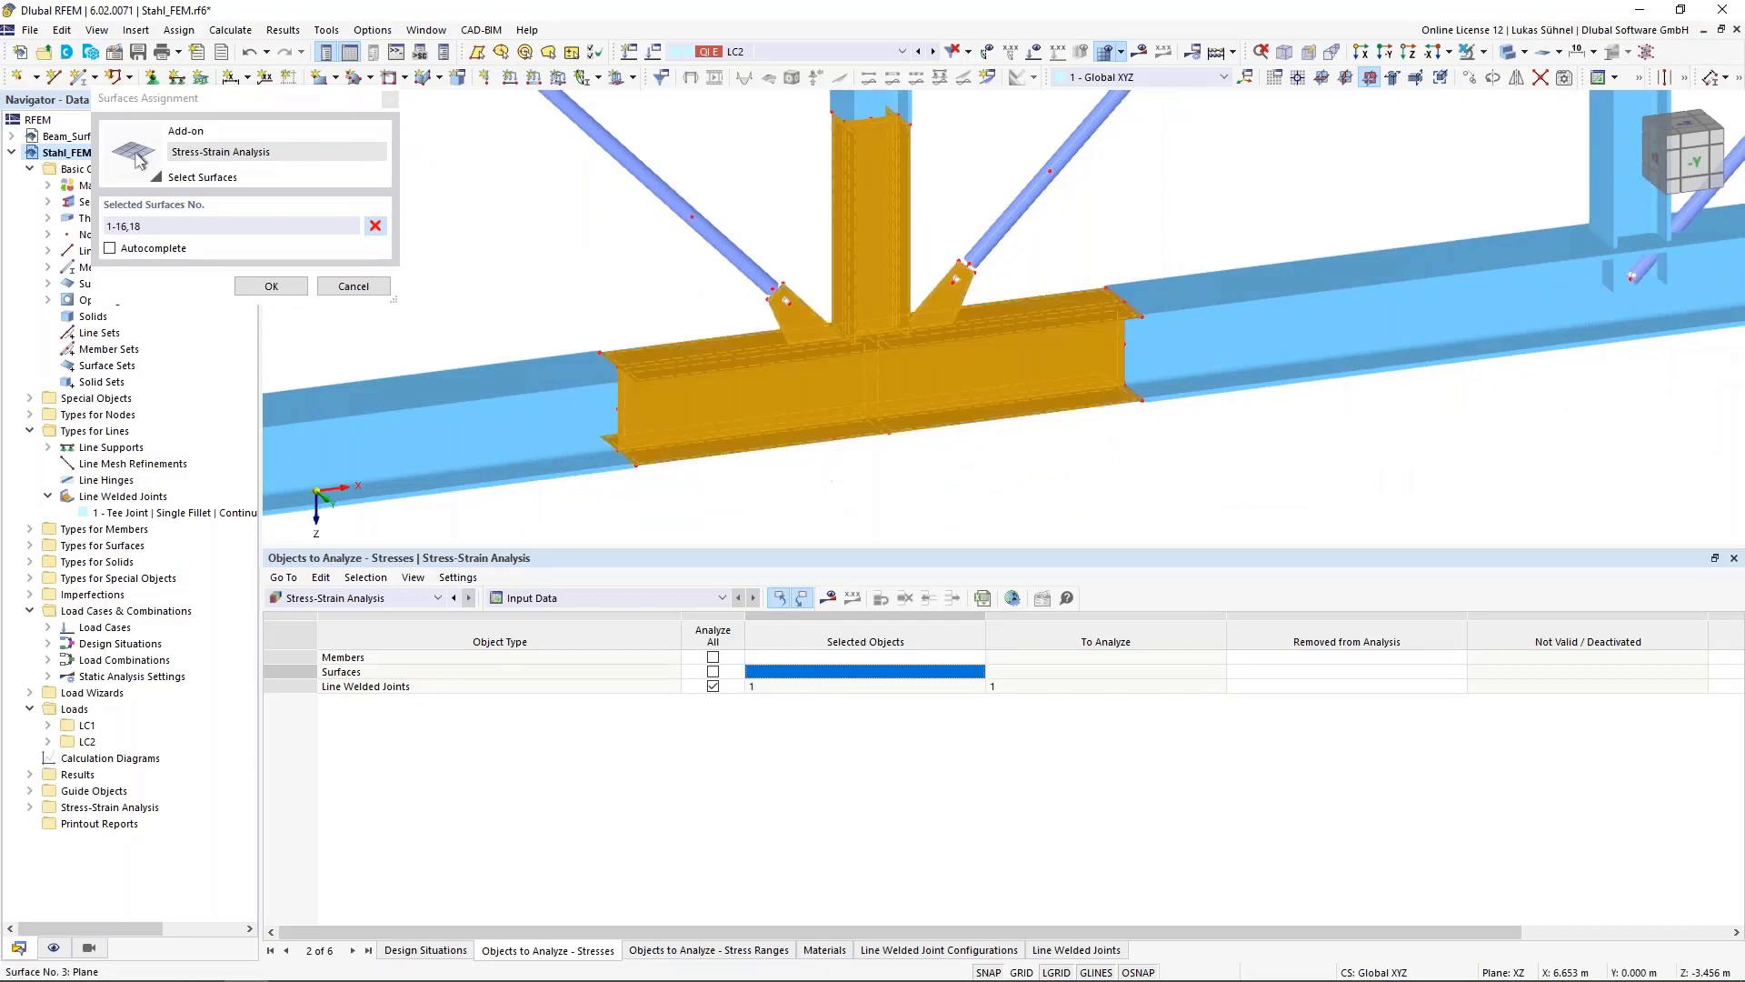
{"action": "left_click", "coordinate": [272, 287]}
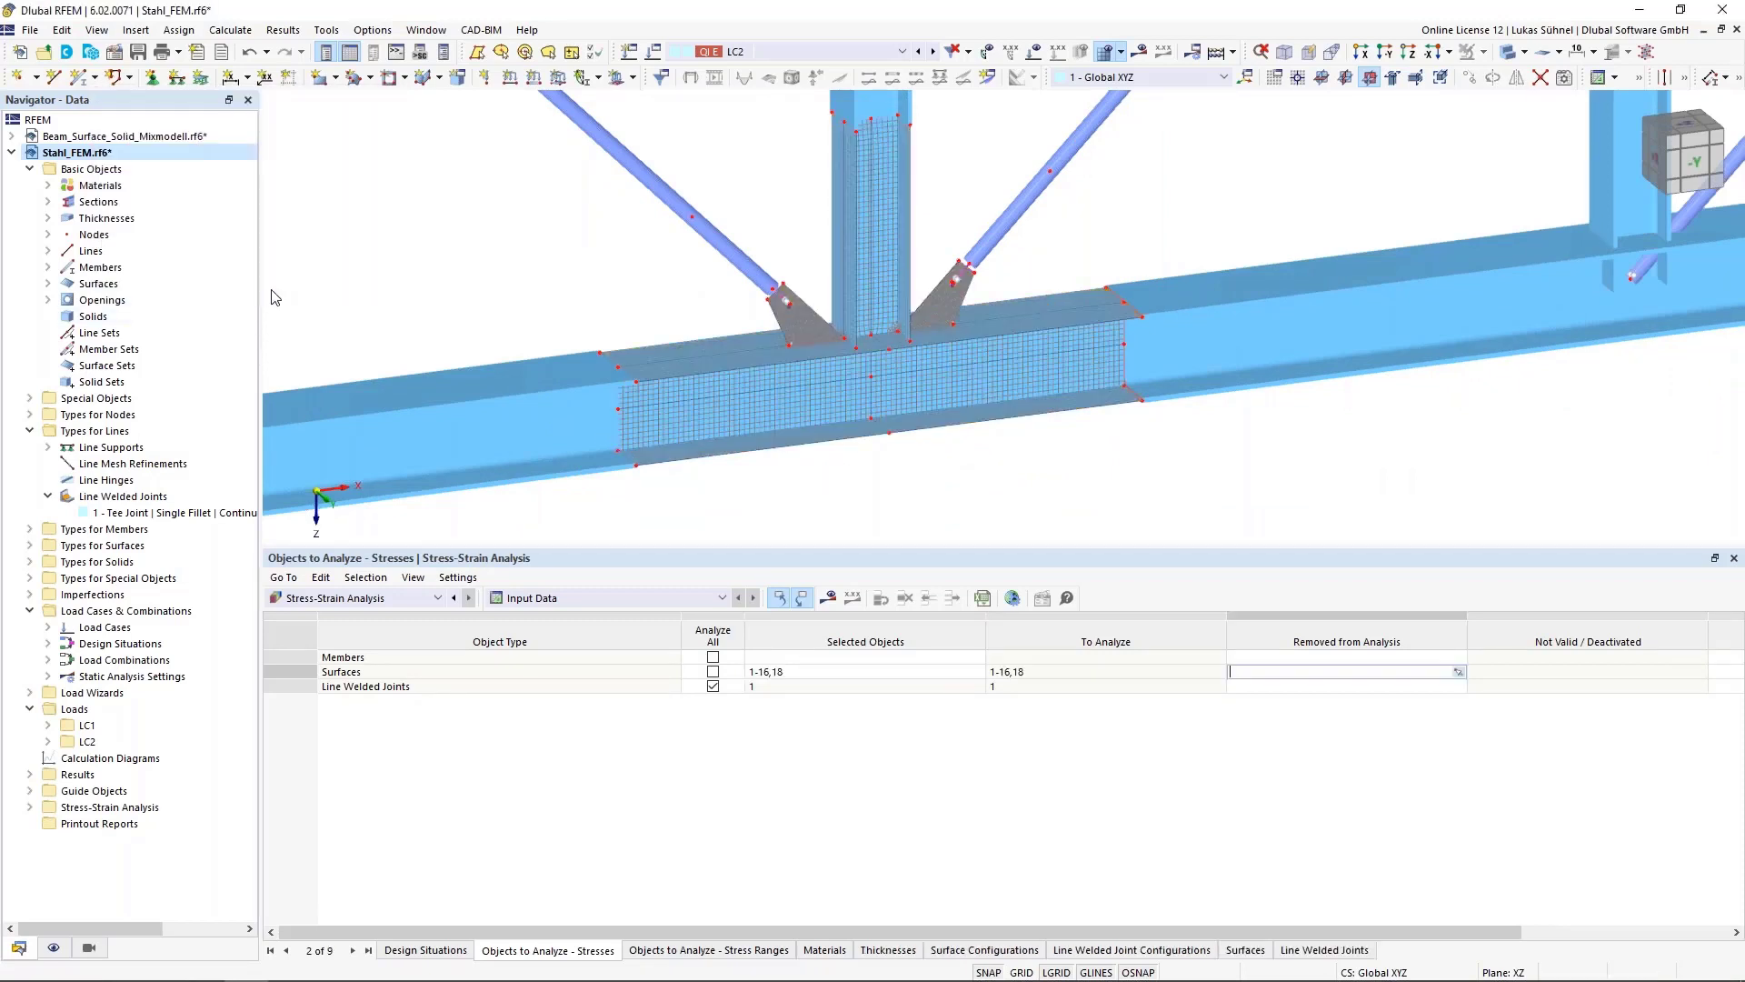
Highlight line welded joint 1 in the model and open the Objects to Analyze - Stress Ranges table
{"action": "scroll", "coordinate": [896, 411], "scroll_direction": "up", "scroll_amount": 2}
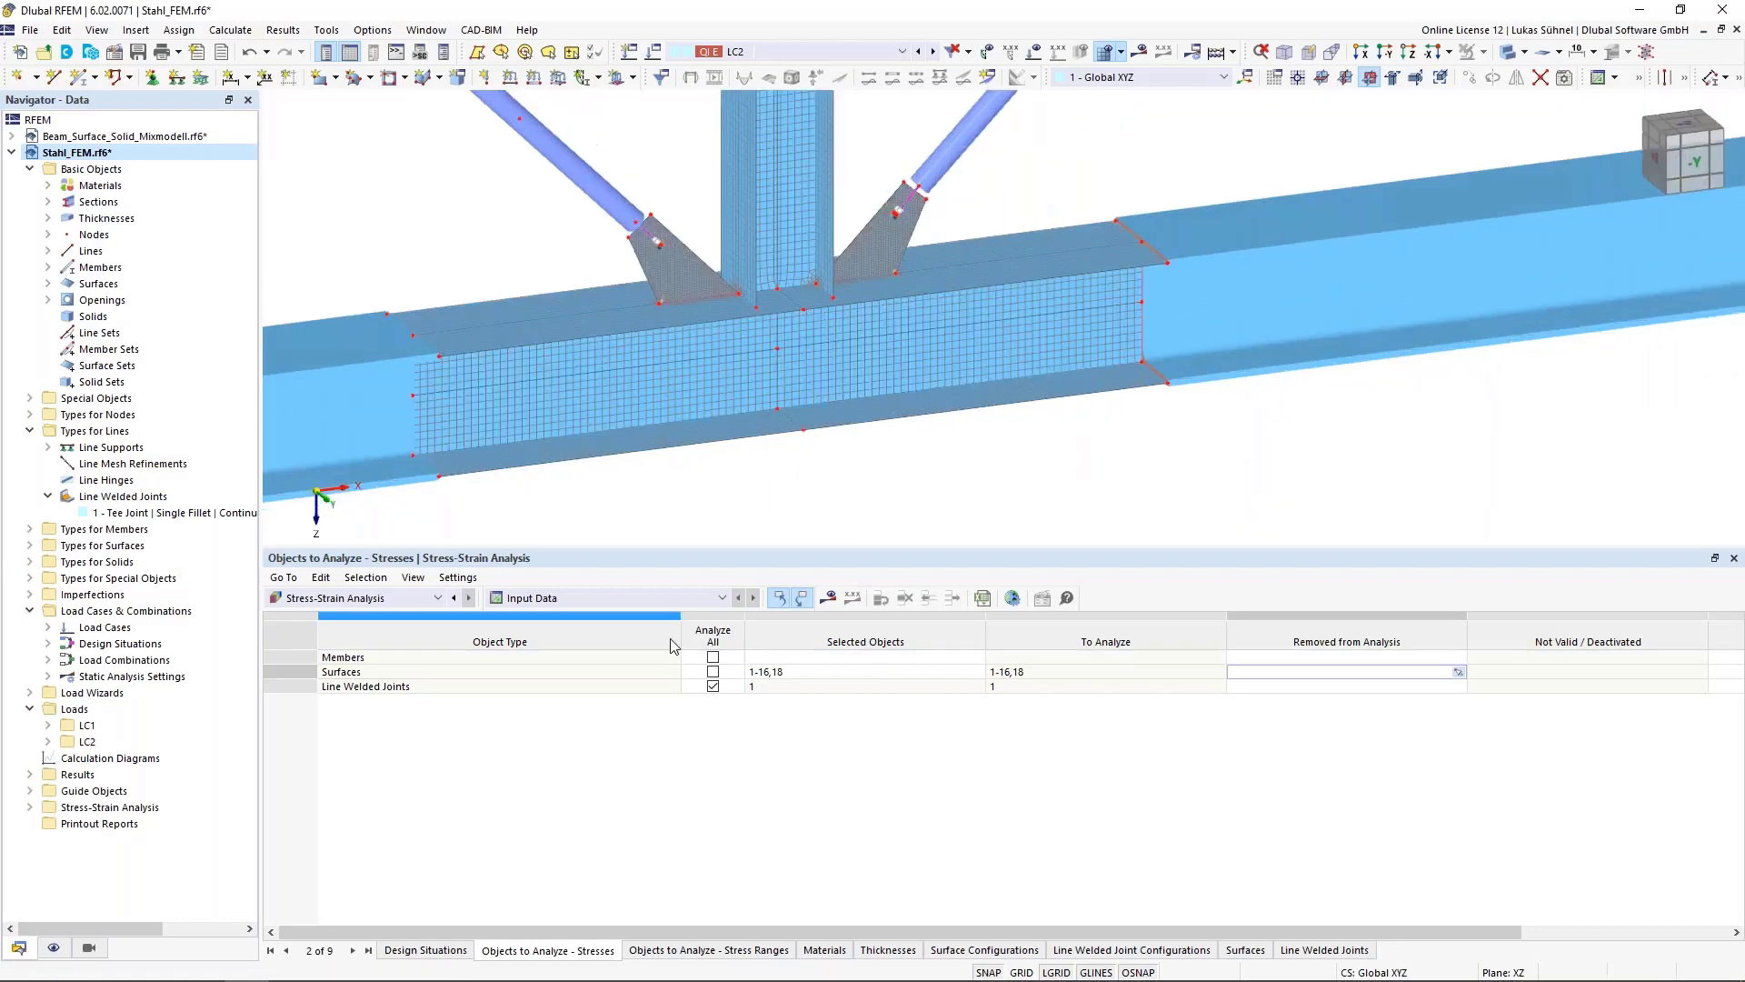
{"action": "left_click", "coordinate": [771, 695]}
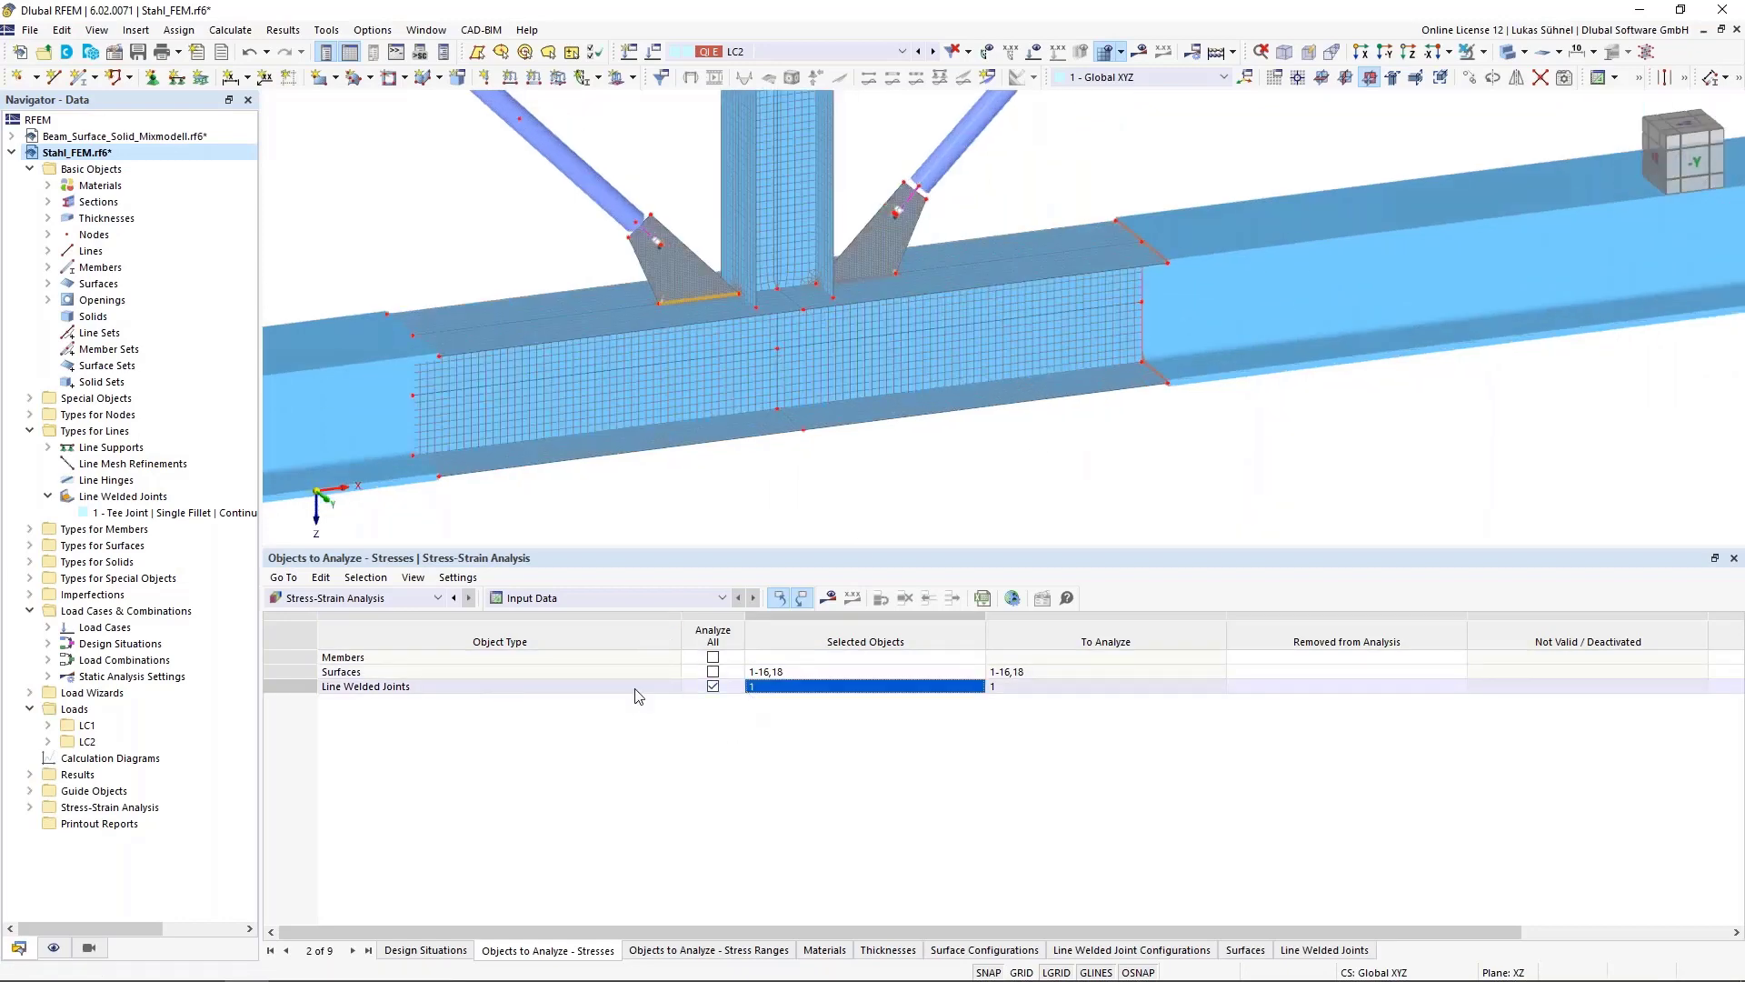
{"action": "left_click", "coordinate": [744, 950]}
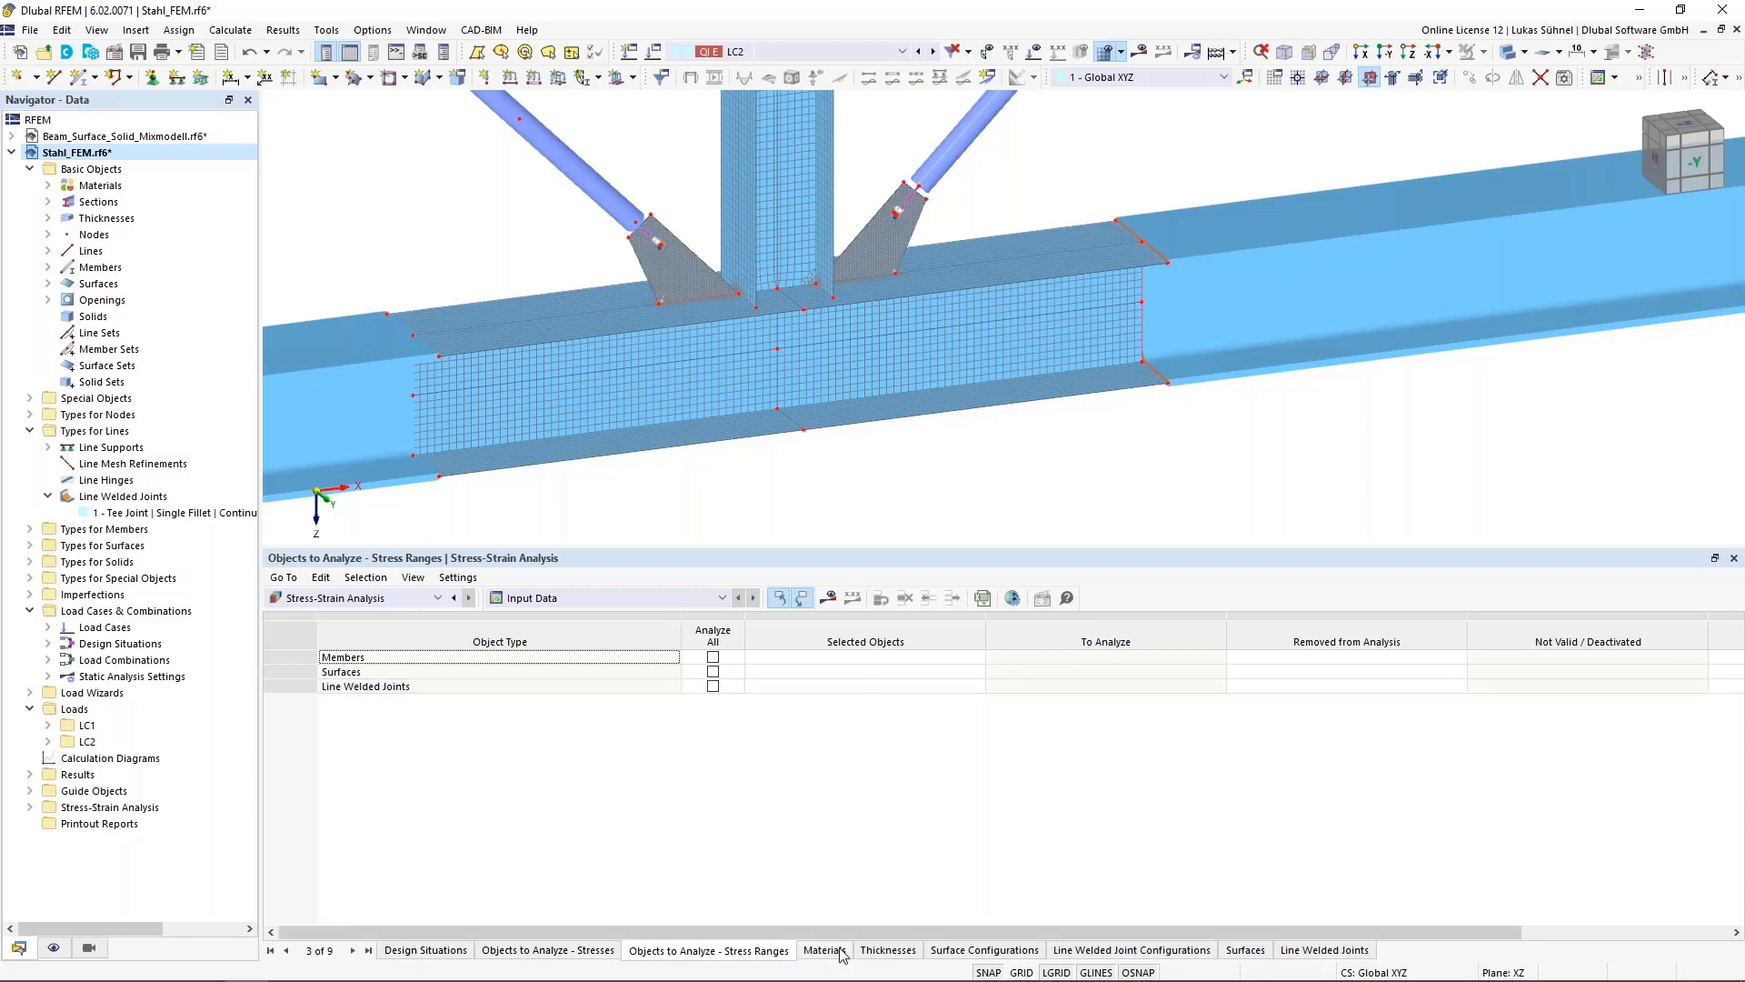
Edit the default surface configuration to calculate only the τmax and σeqv,max von Mises stresses
{"action": "left_click", "coordinate": [1020, 949]}
{"action": "double_click", "coordinate": [339, 662]}
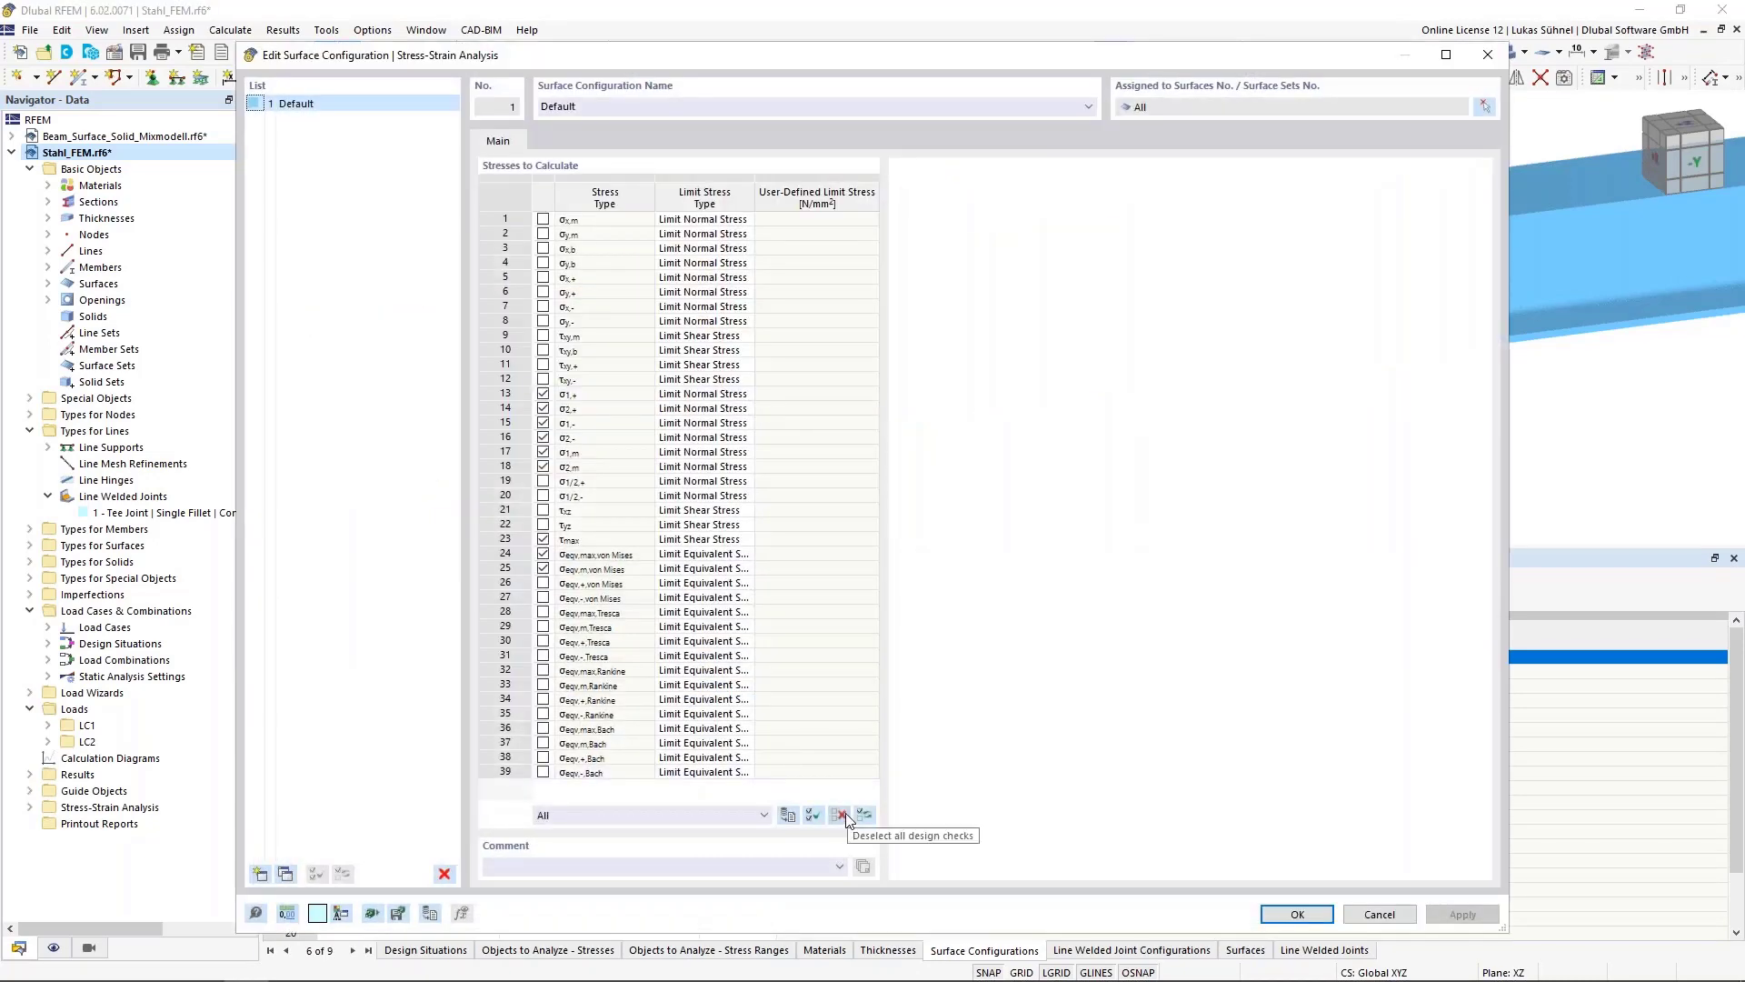
{"action": "left_click", "coordinate": [842, 814]}
{"action": "left_click", "coordinate": [543, 555]}
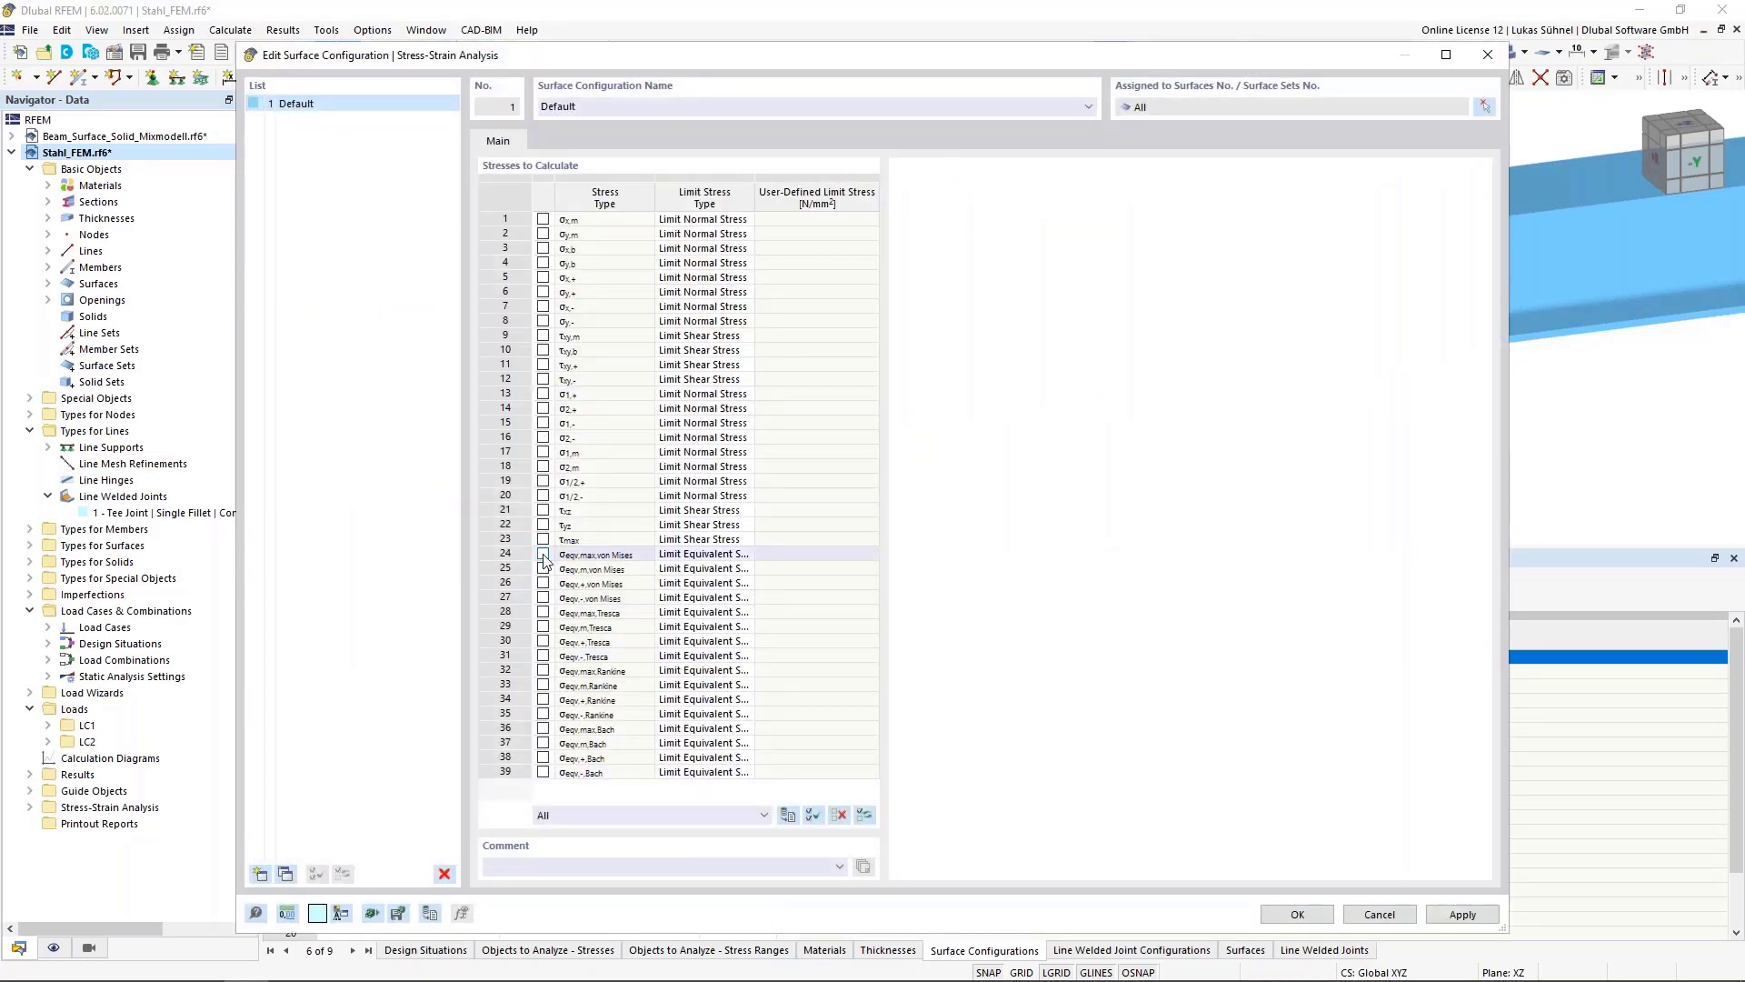
{"action": "left_click", "coordinate": [542, 539]}
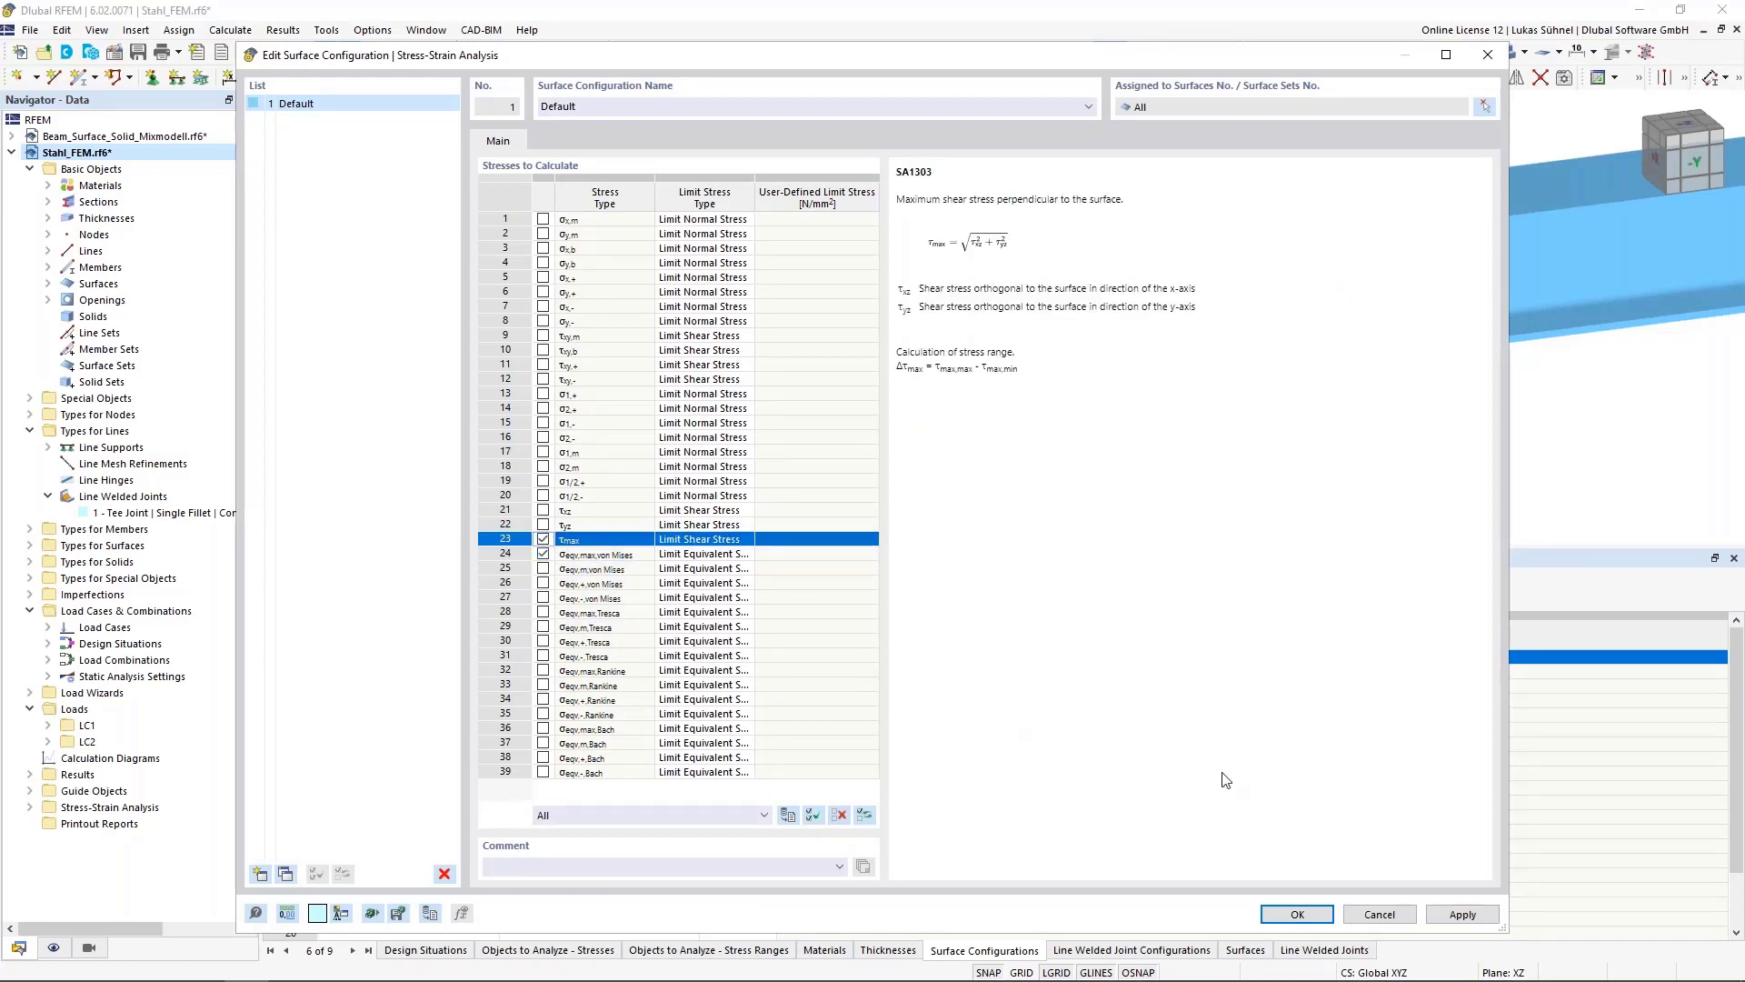
{"action": "left_click", "coordinate": [1297, 915]}
Open the default line welded joint configuration and set the fillet weld stress distribution to Simplified
{"action": "left_click", "coordinate": [1103, 951]}
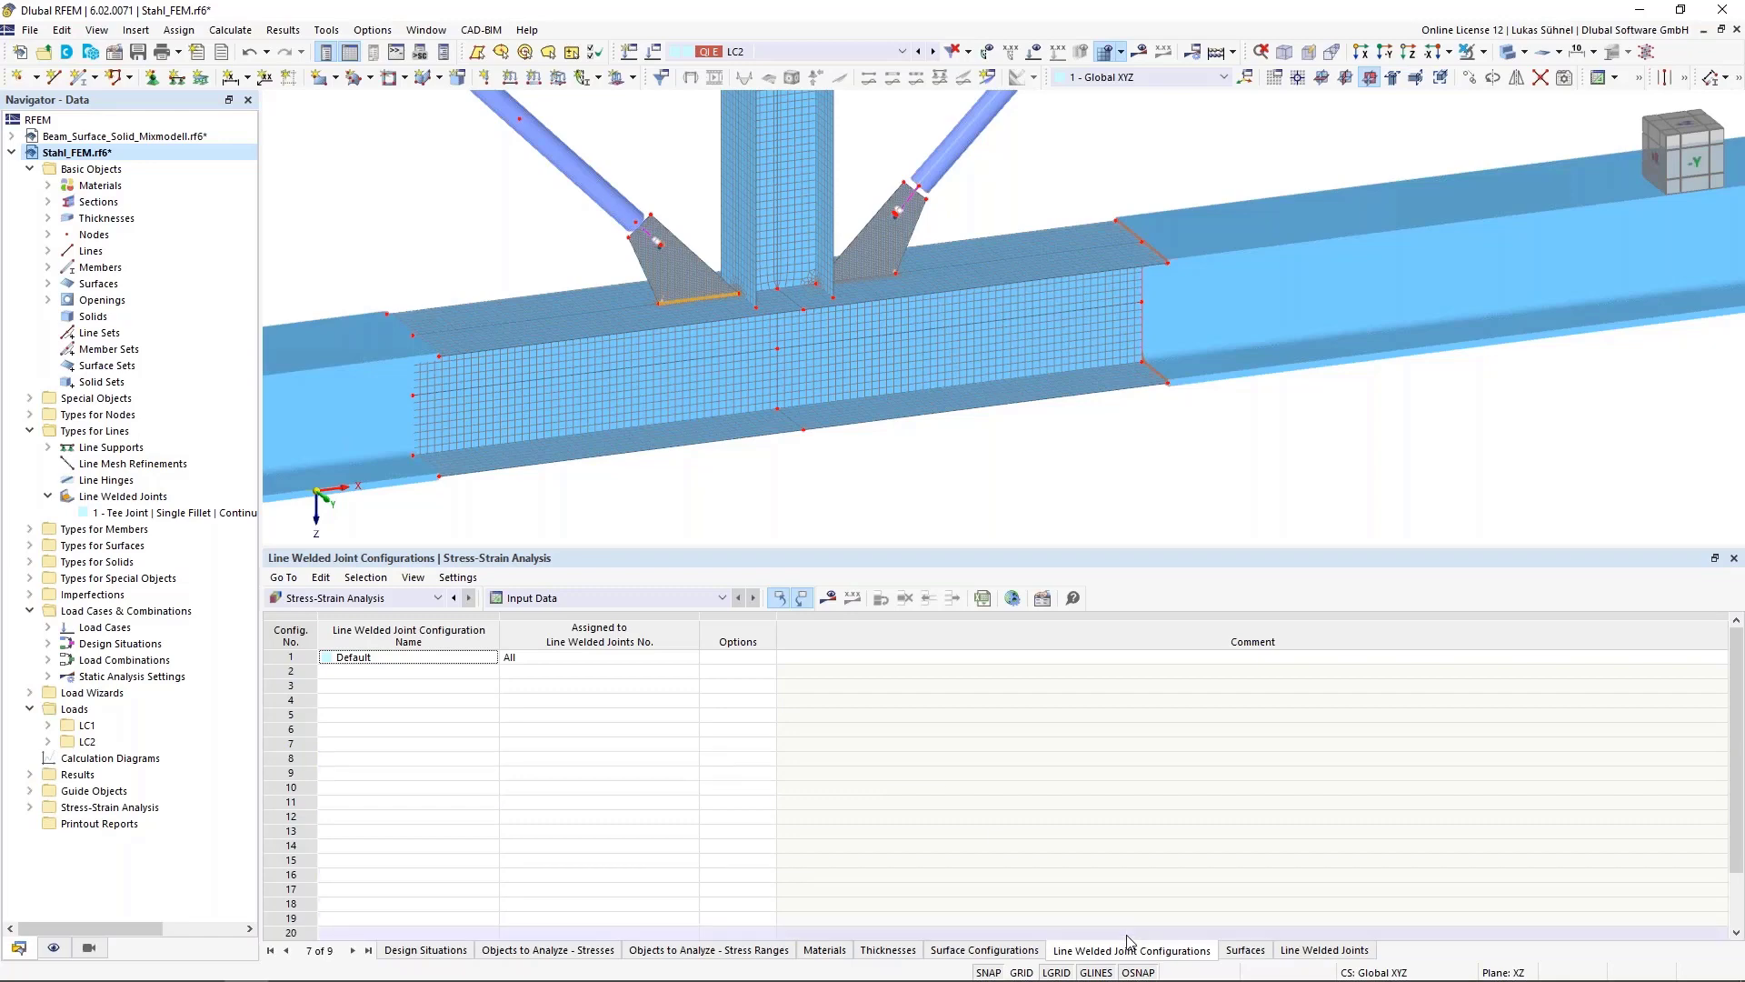
{"action": "double_click", "coordinate": [289, 659]}
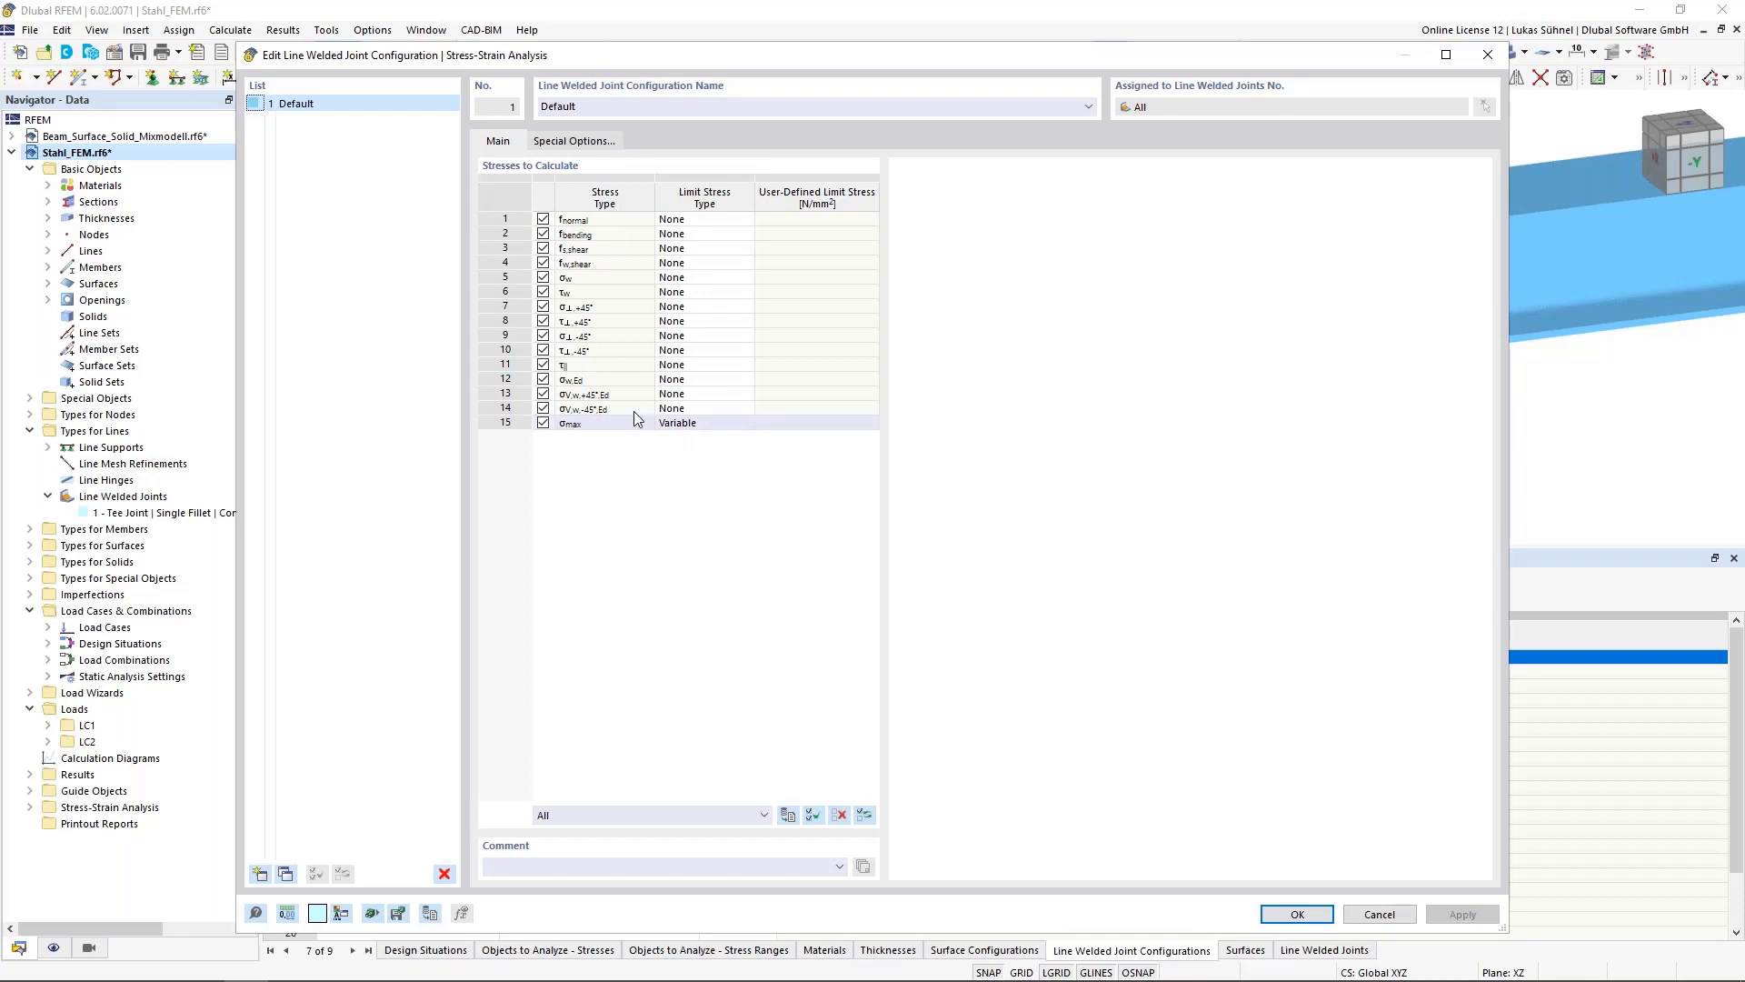
{"action": "left_click", "coordinate": [549, 142]}
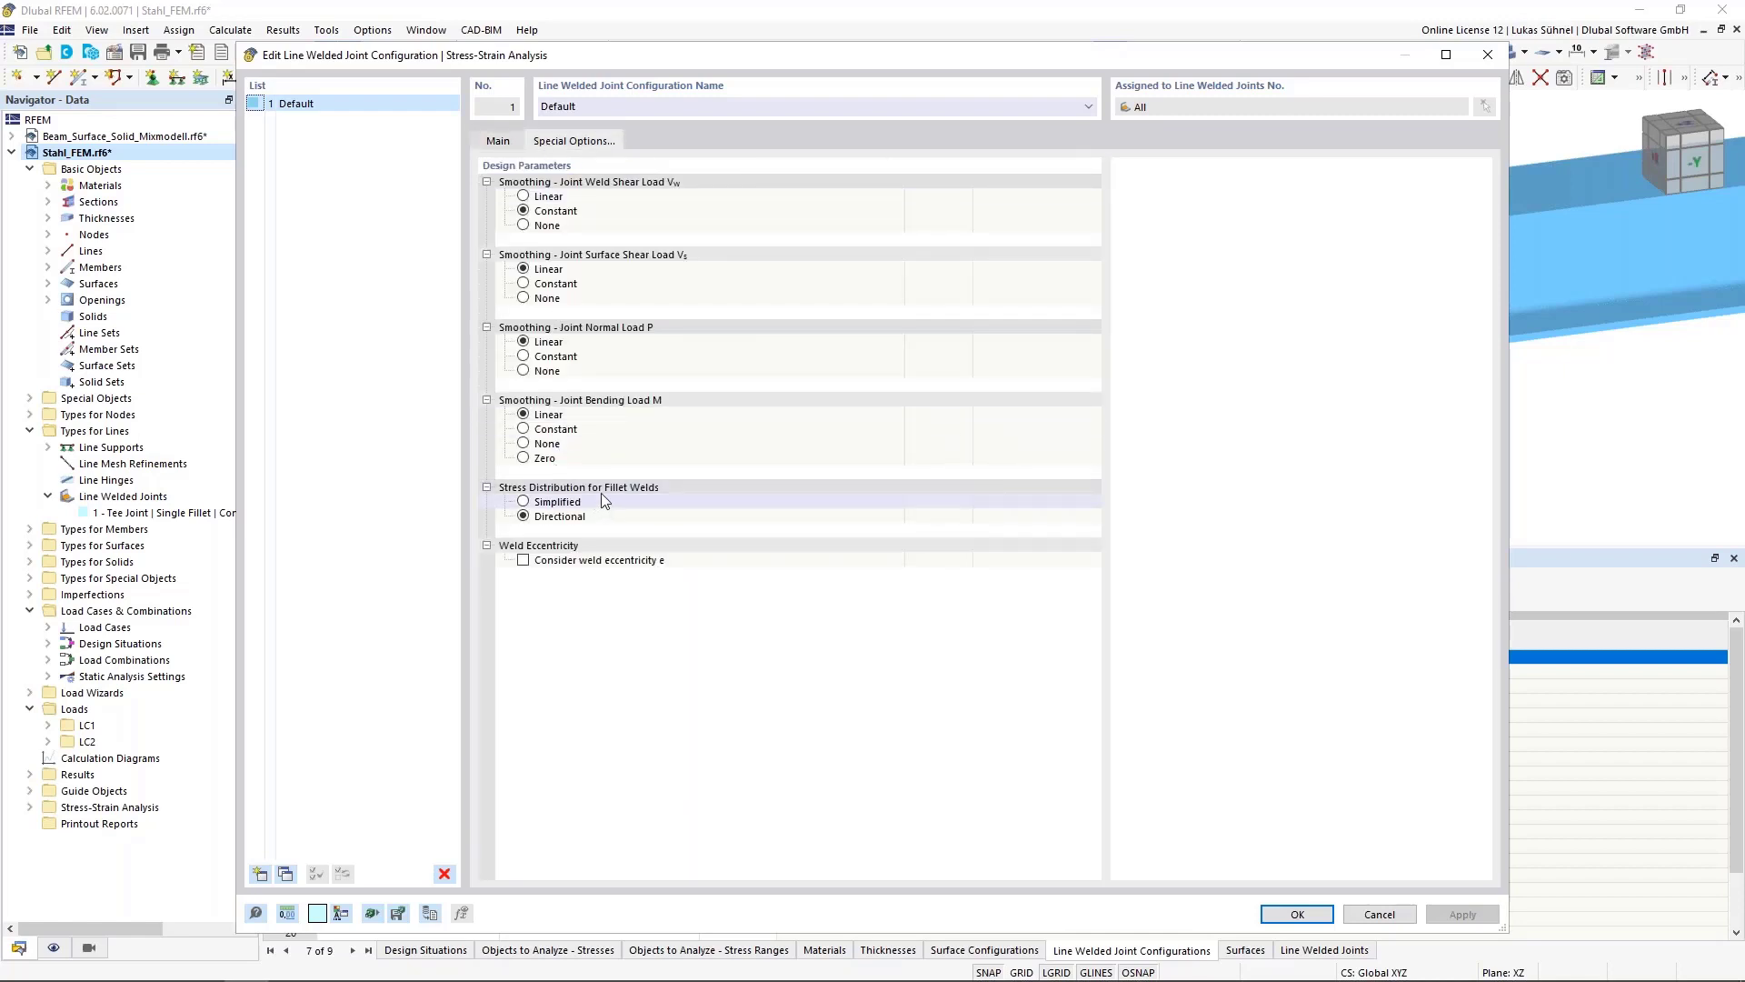
{"action": "left_click", "coordinate": [523, 503]}
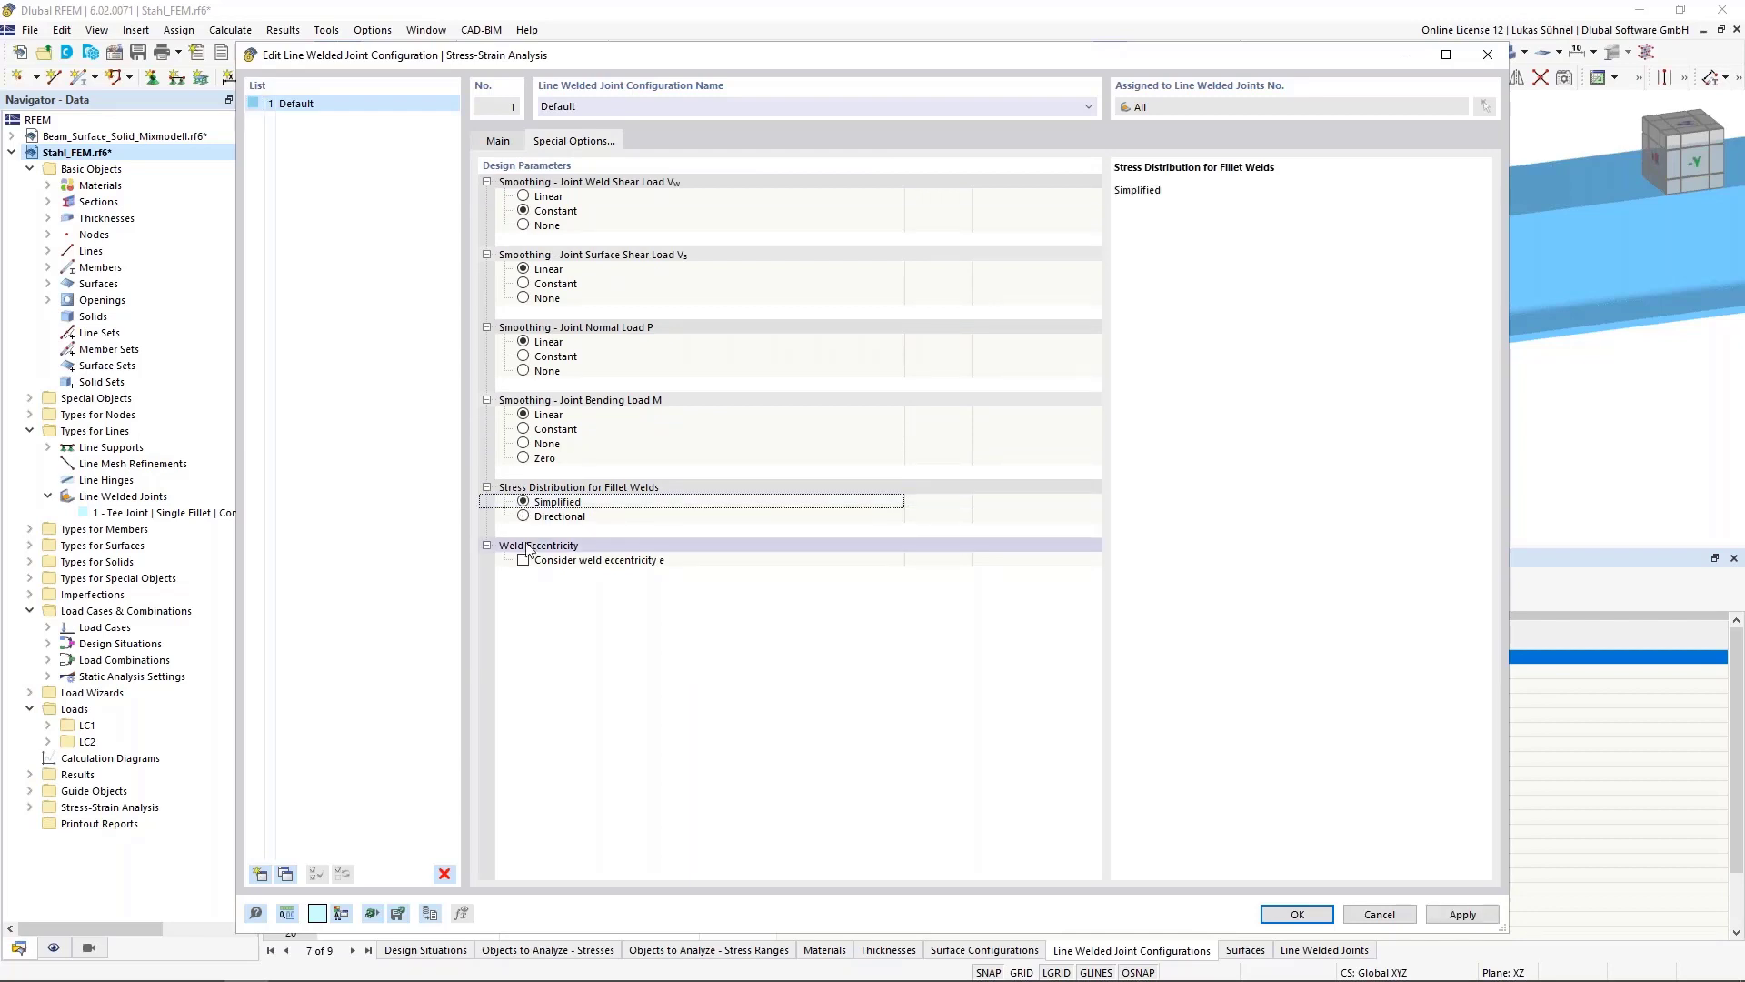
{"action": "left_click", "coordinate": [523, 520]}
{"action": "left_click", "coordinate": [524, 502]}
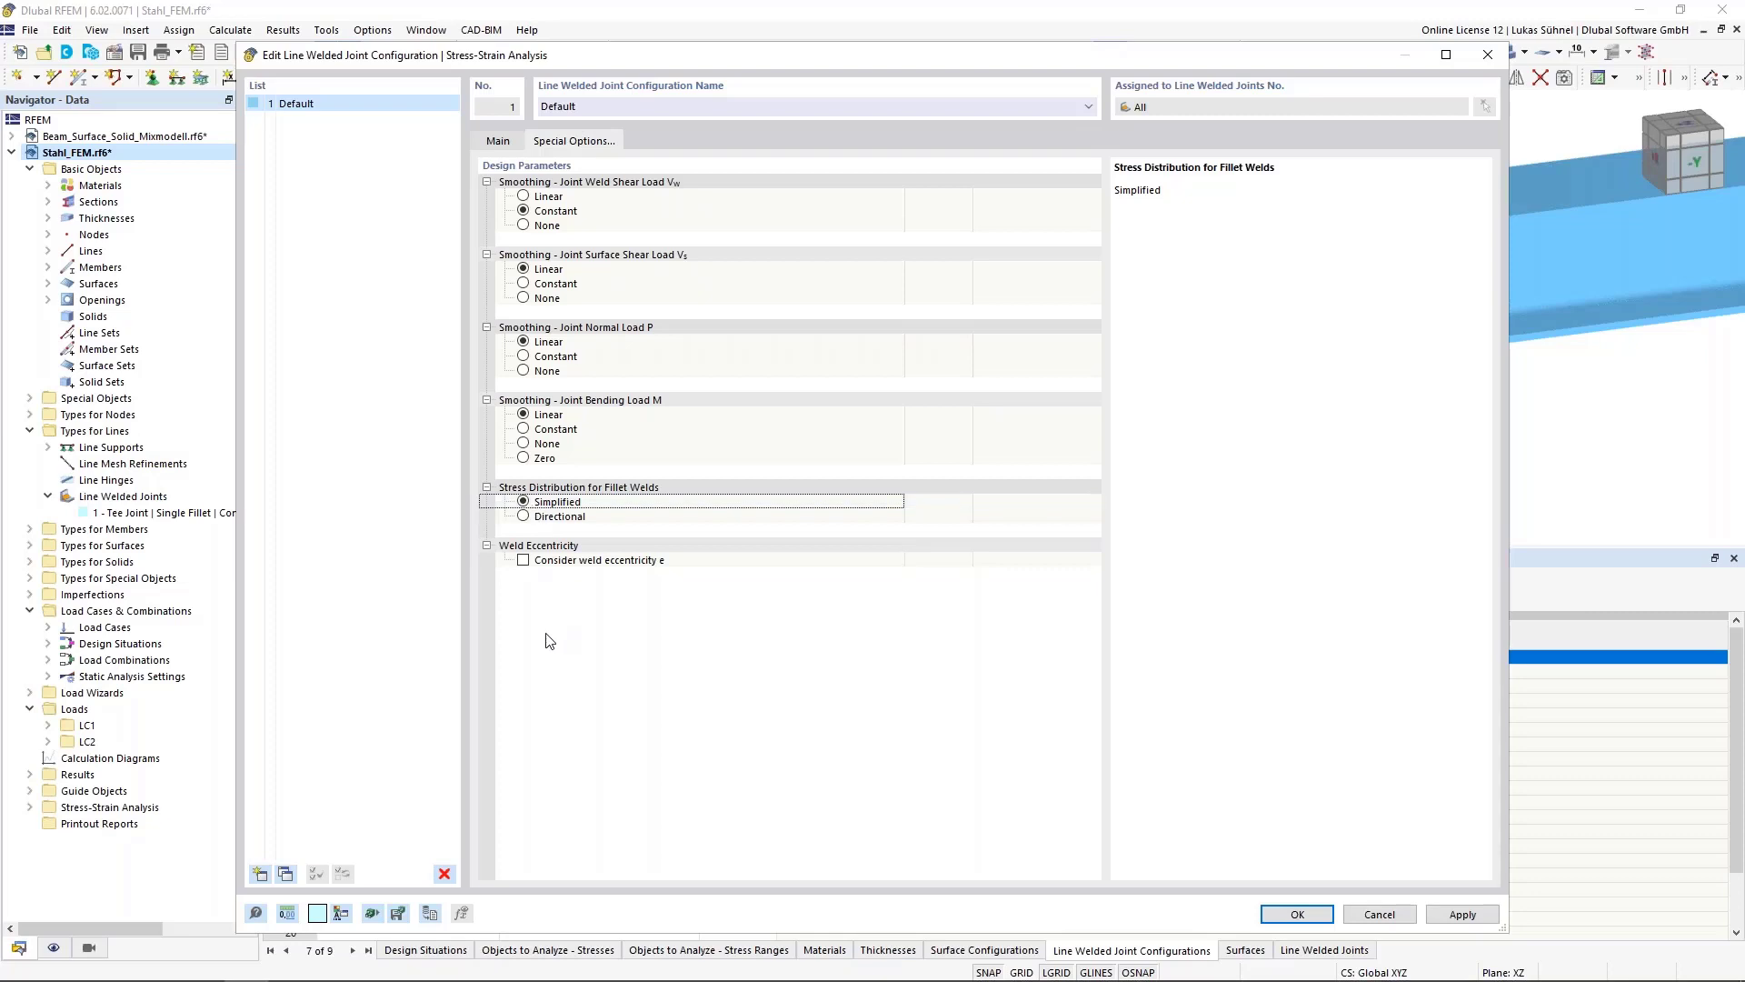
Limit the weld stresses to calculate to f normal, f bending, f s,shear, f w,shear and σw,Ed
{"action": "left_click", "coordinate": [498, 142]}
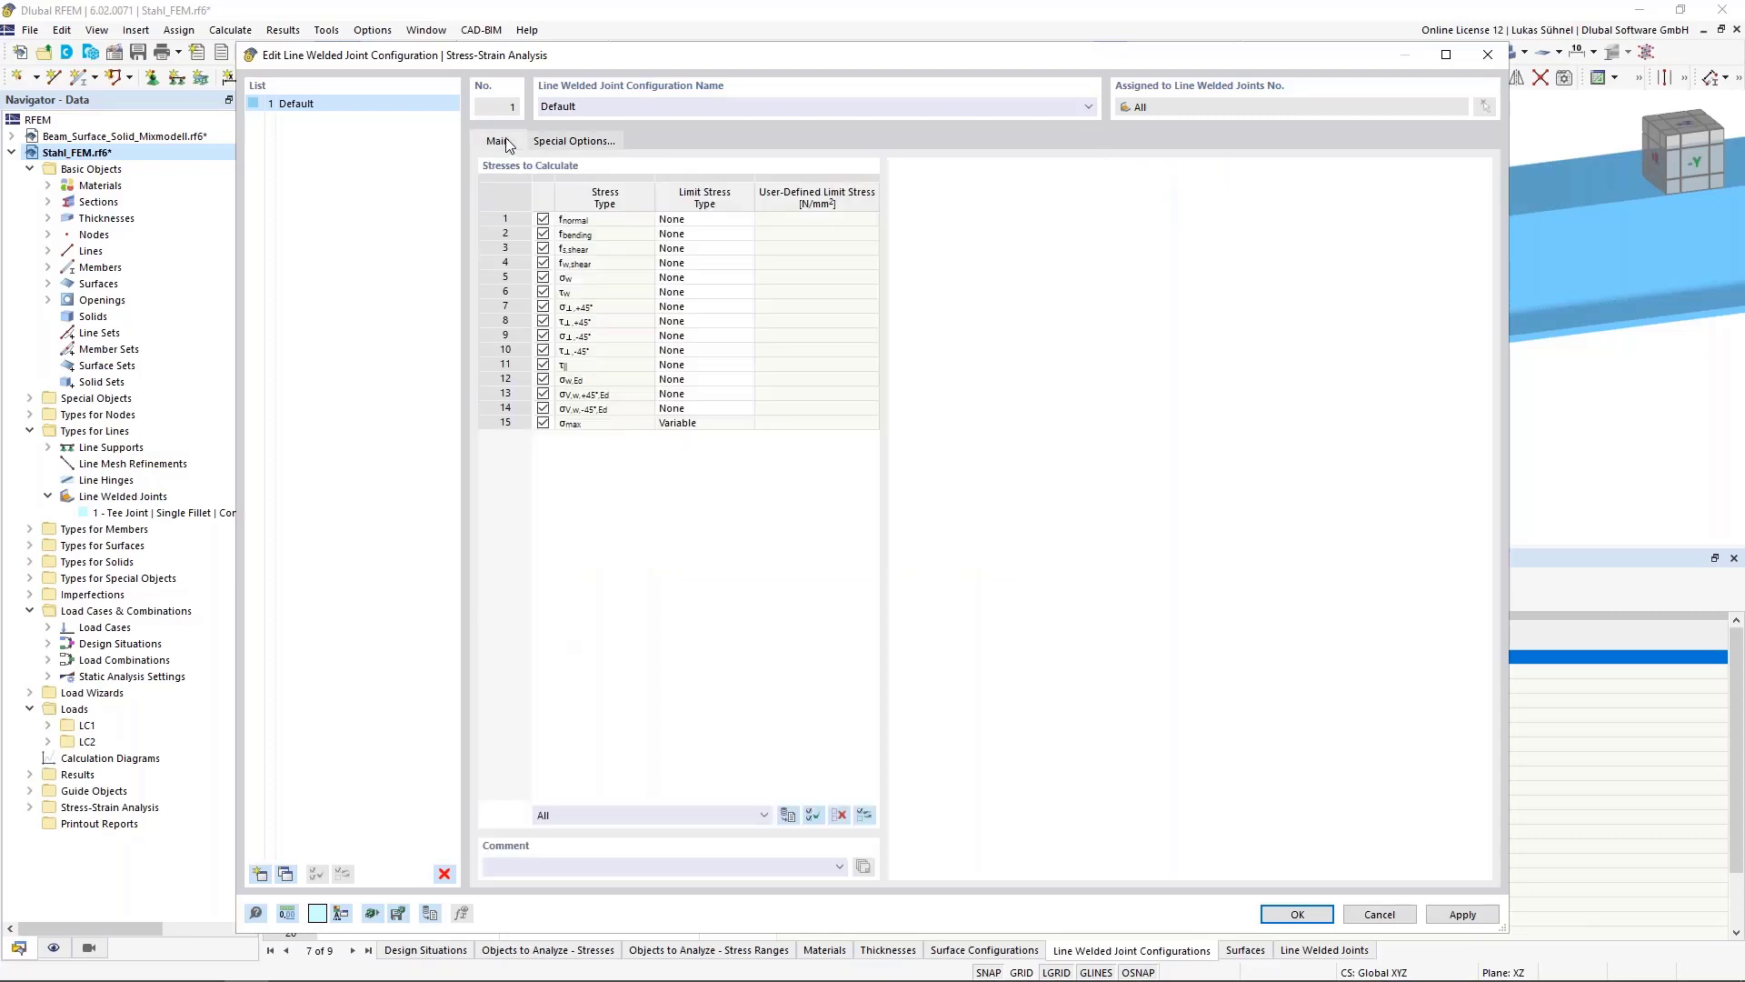
{"action": "left_click", "coordinate": [509, 408]}
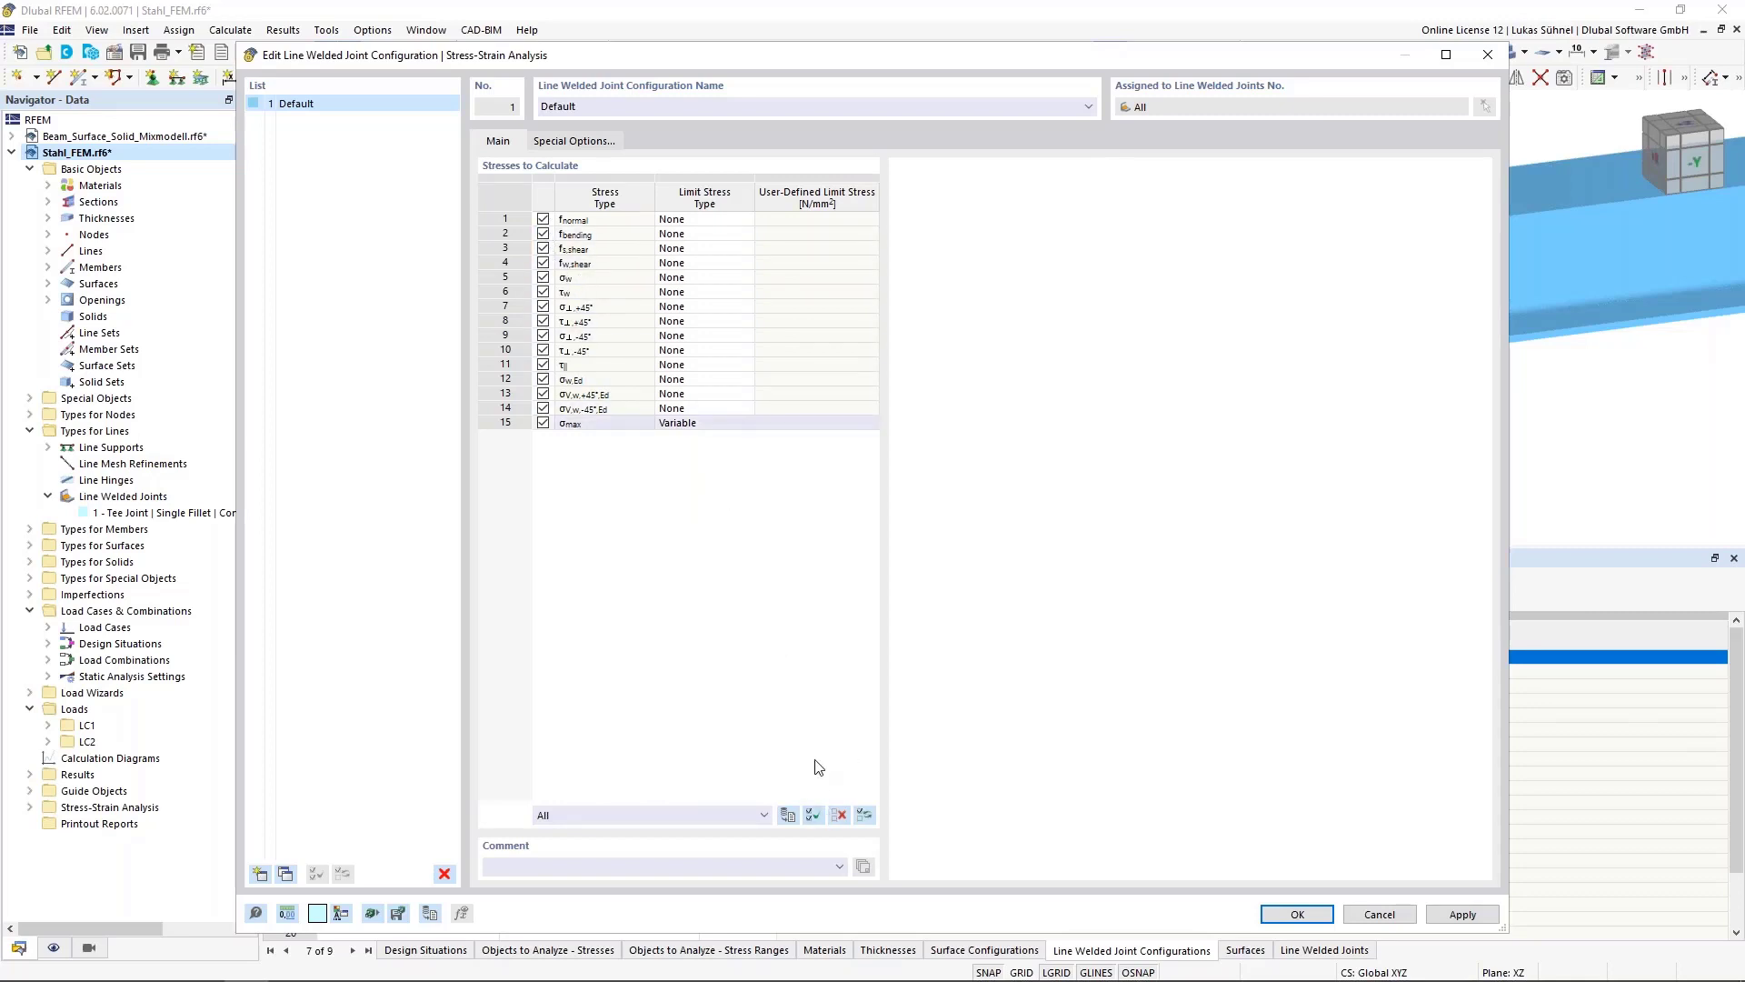
{"action": "left_click", "coordinate": [838, 815]}
{"action": "left_click", "coordinate": [544, 220]}
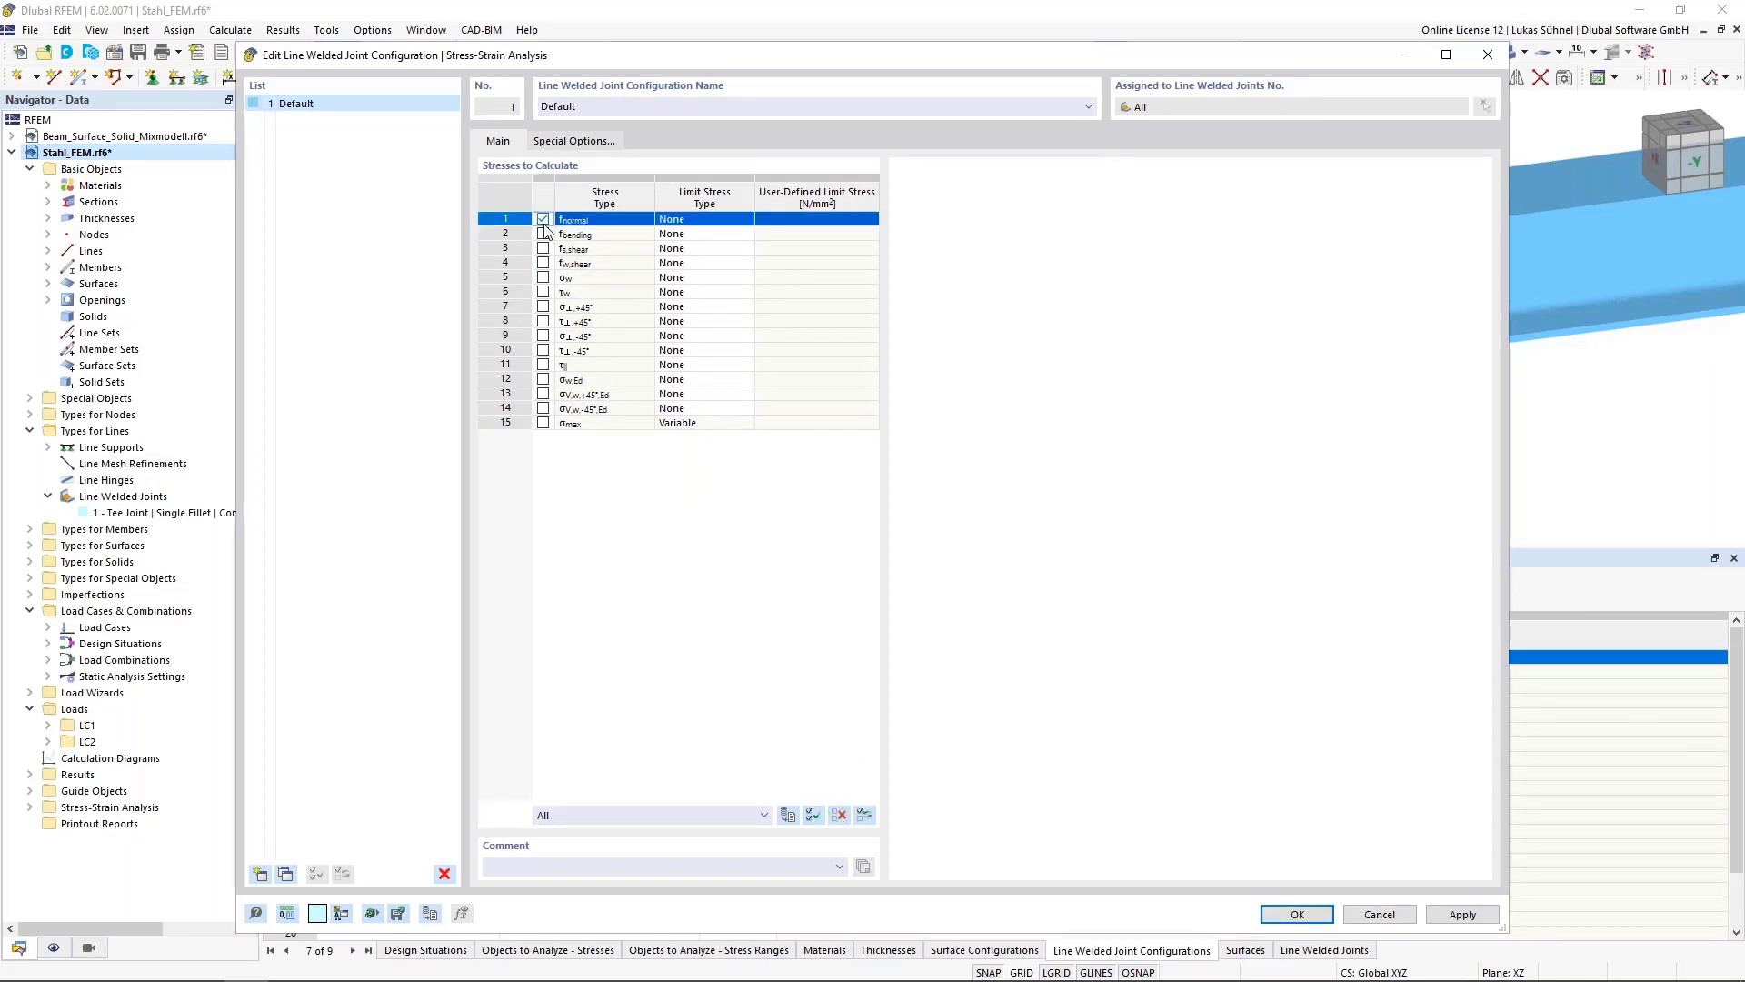
{"action": "left_click", "coordinate": [544, 234]}
{"action": "left_click", "coordinate": [543, 248]}
{"action": "left_click", "coordinate": [544, 263]}
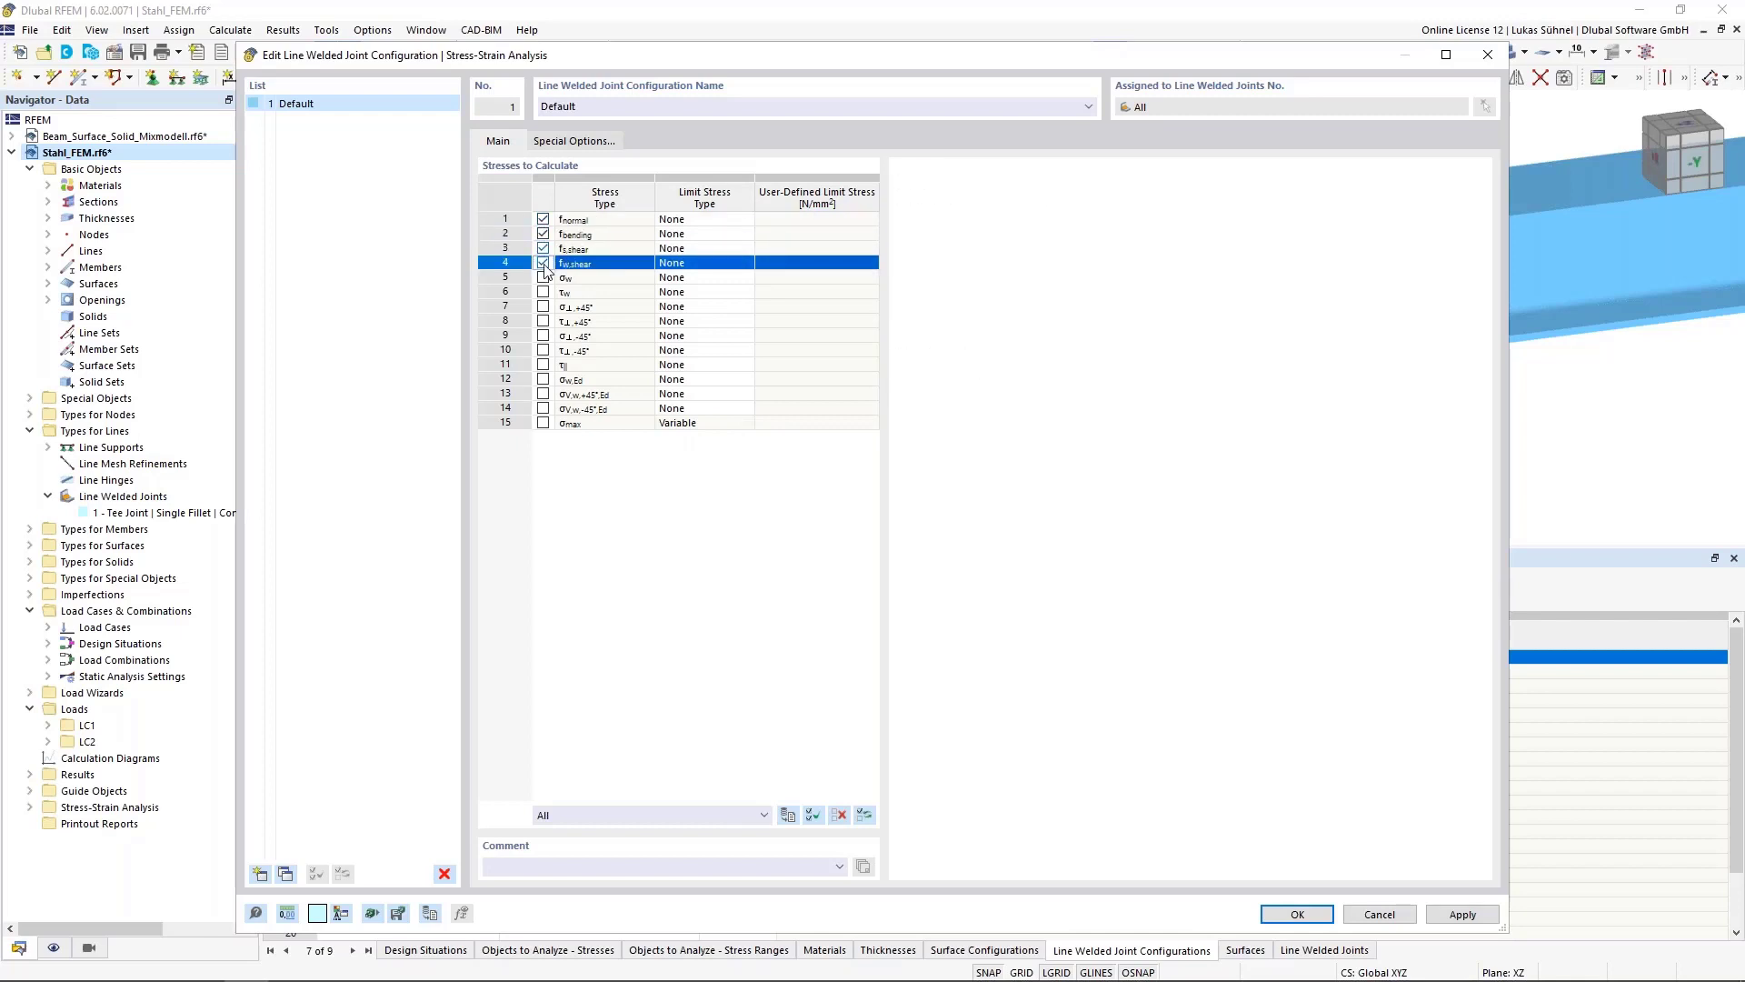
{"action": "left_click", "coordinate": [543, 379]}
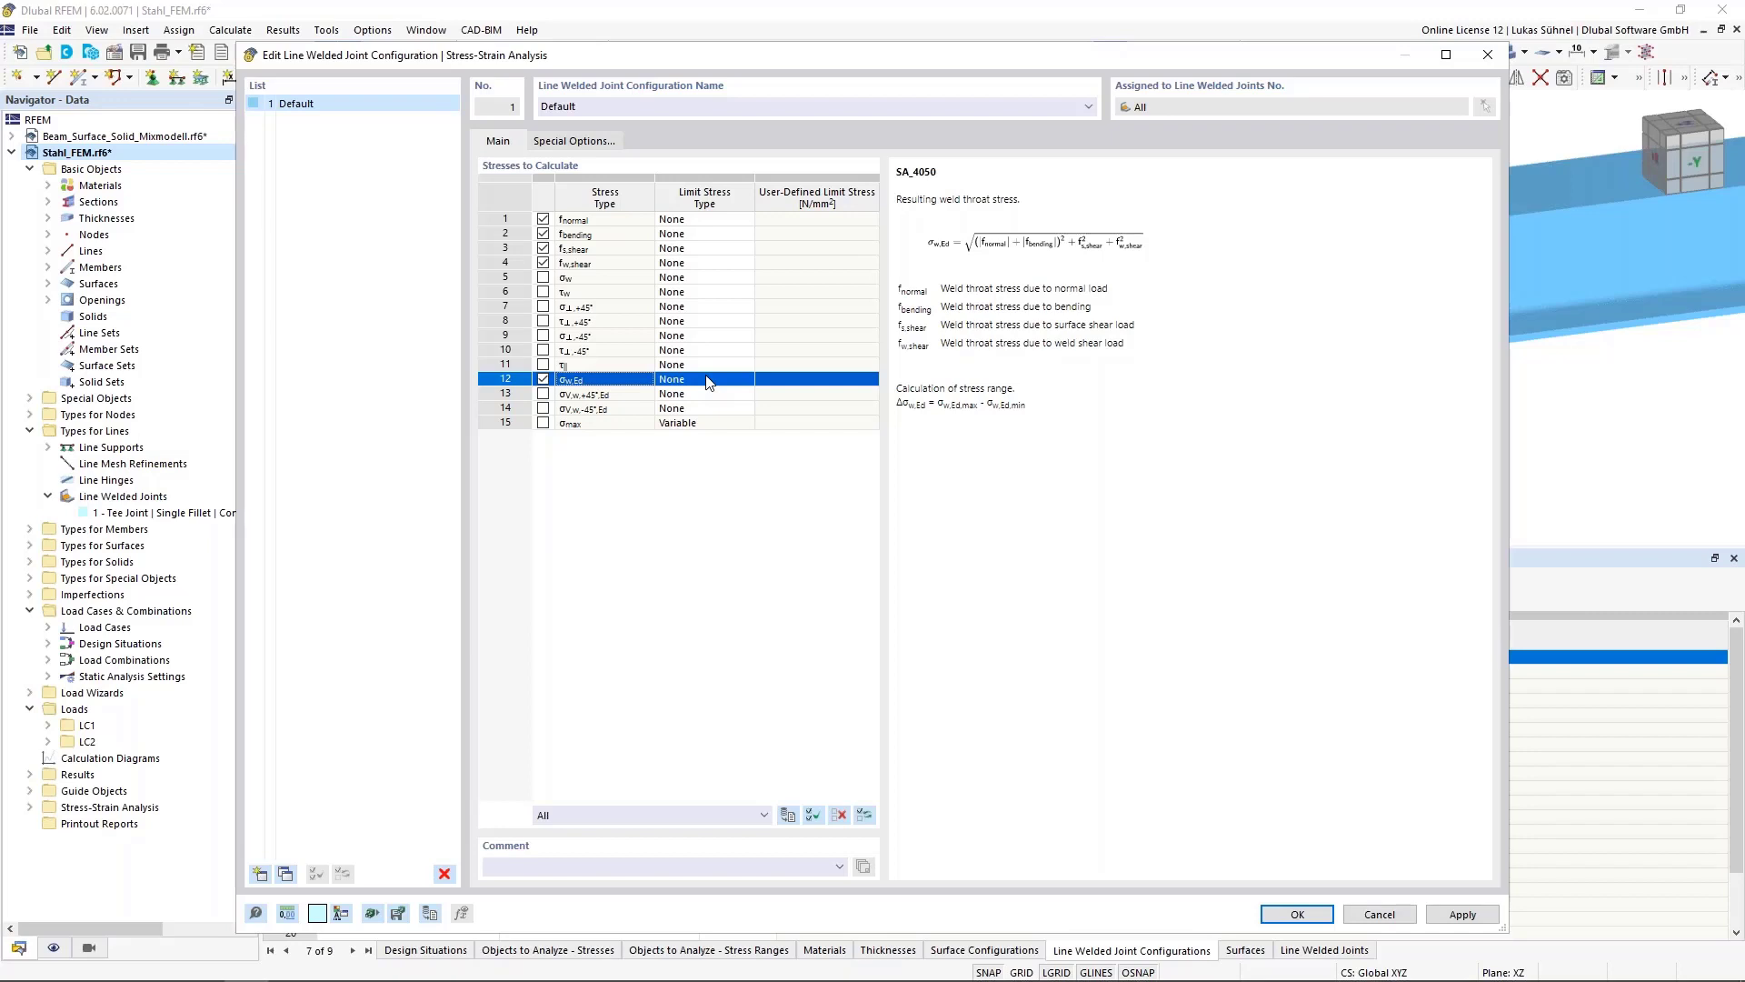
Set the σw,Ed limit stress type to User with a limit of 208 N/mm² and confirm the configuration
{"action": "left_click", "coordinate": [708, 380]}
{"action": "left_click", "coordinate": [746, 379]}
{"action": "left_click", "coordinate": [700, 408]}
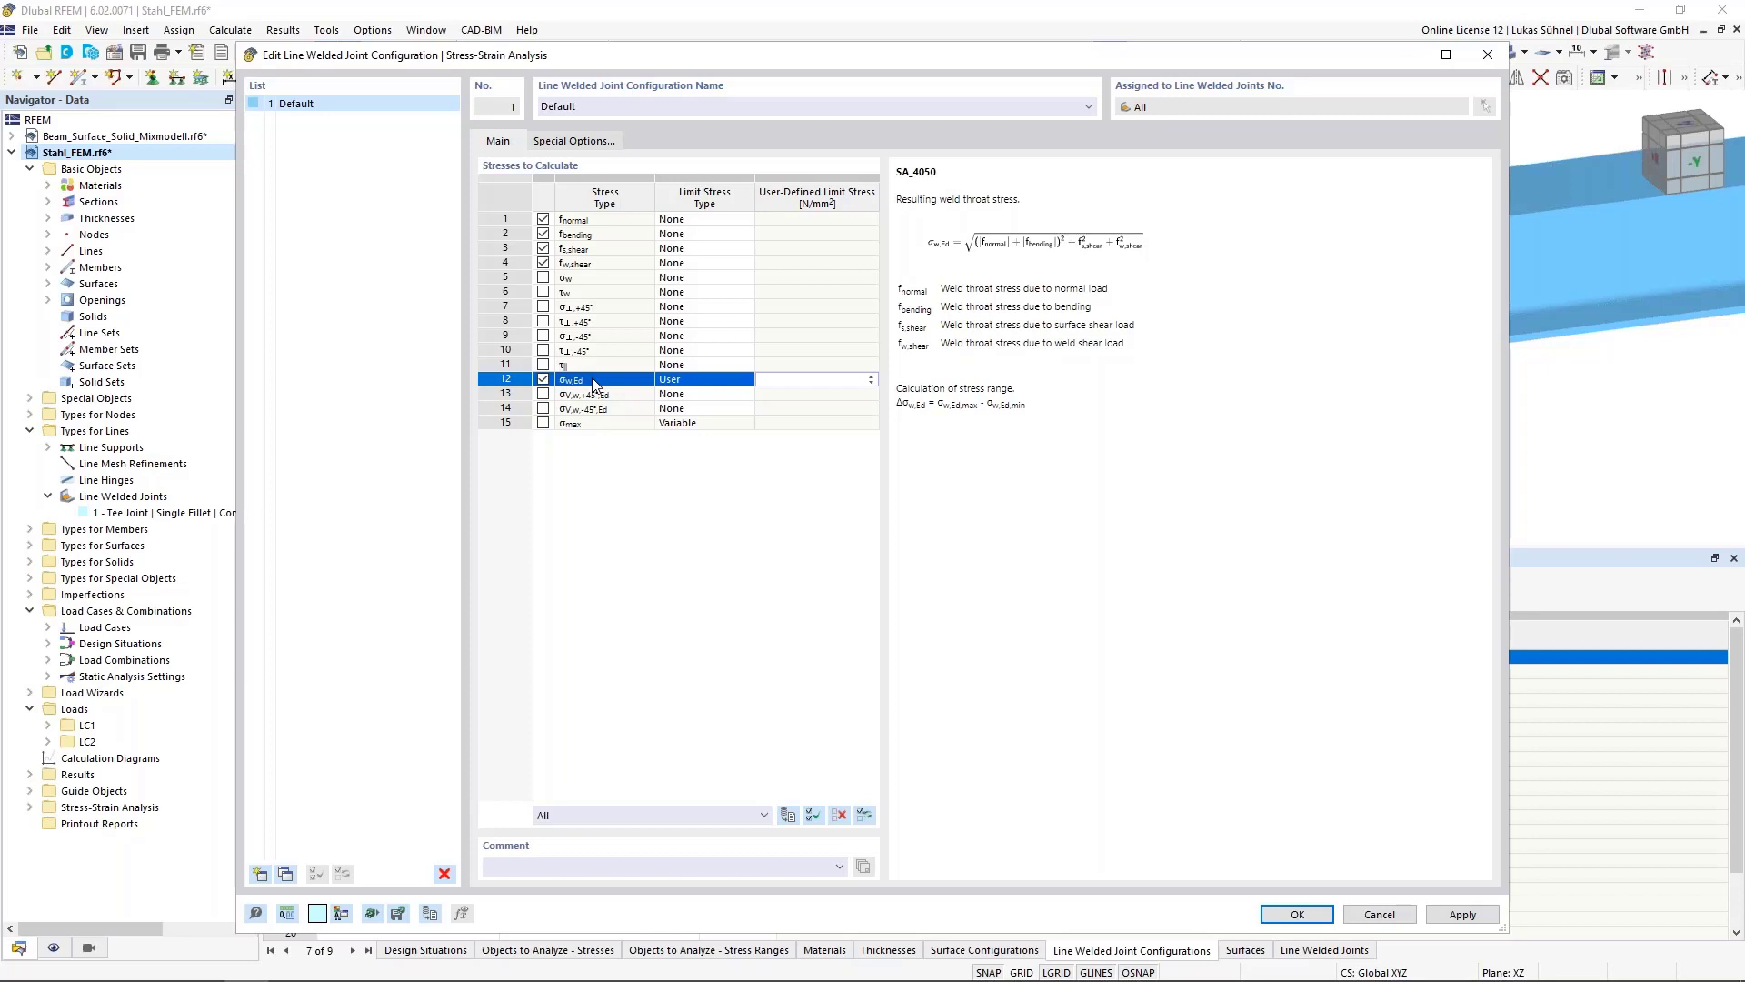
{"action": "type", "text": "208"}
{"action": "left_click", "coordinate": [683, 366]}
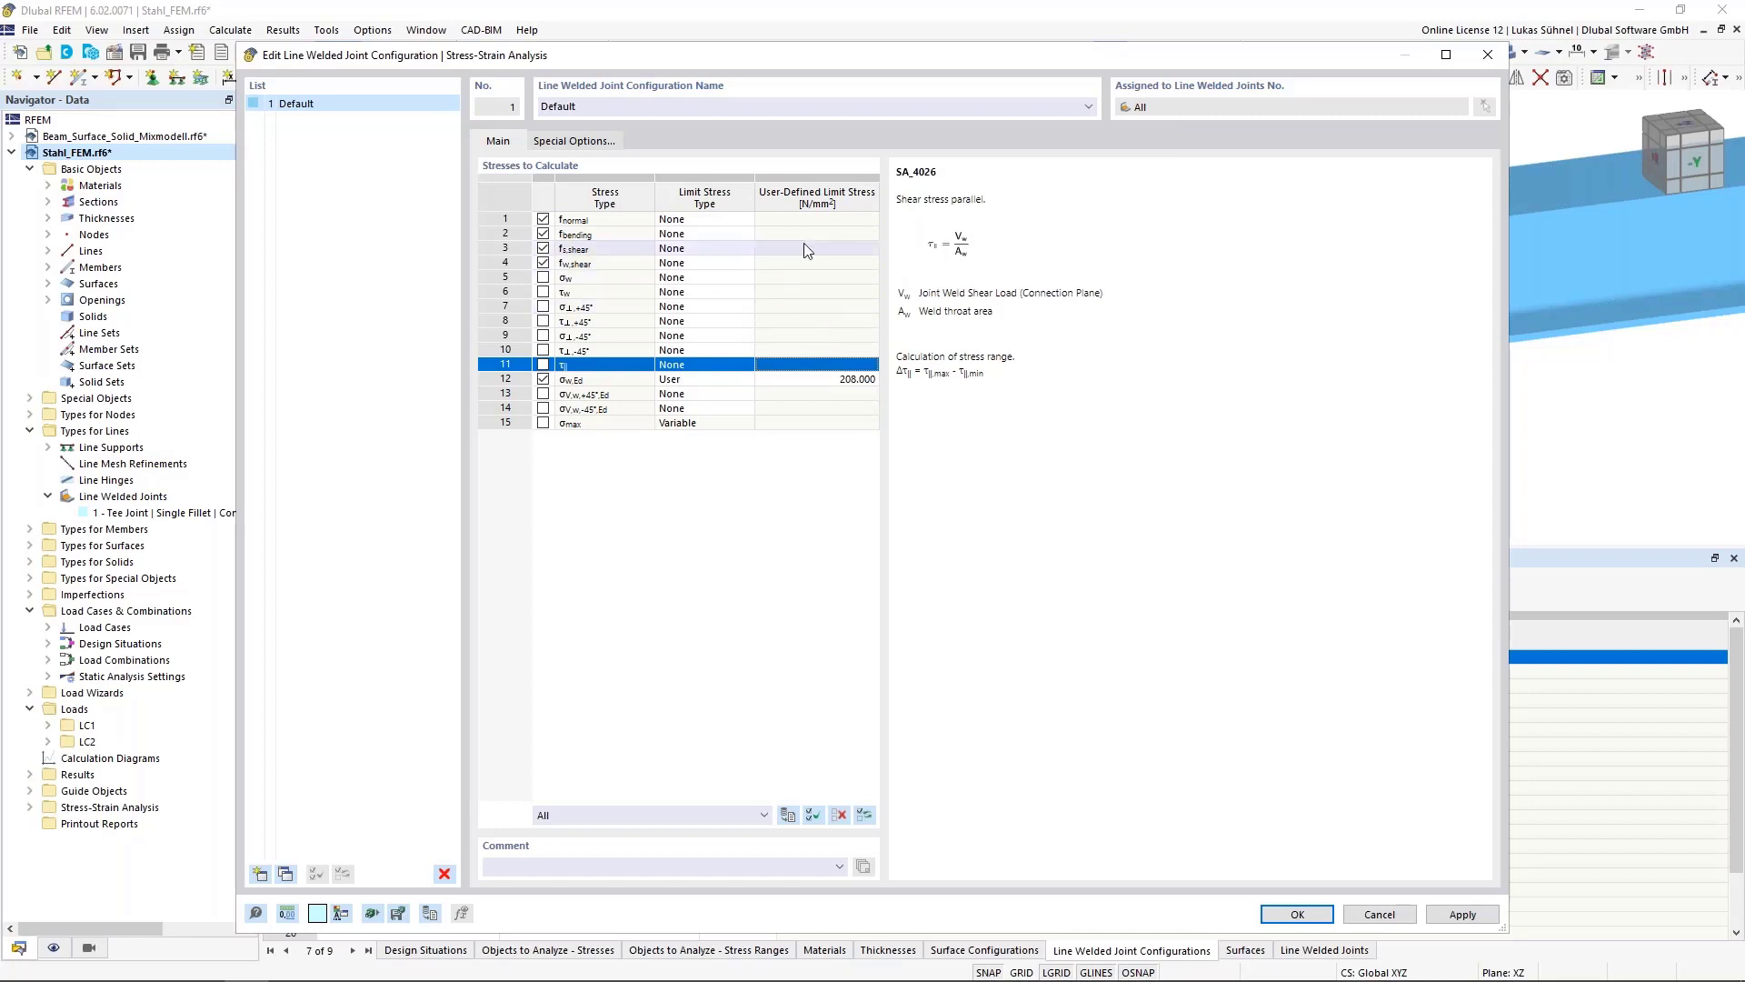
{"action": "left_click", "coordinate": [827, 379]}
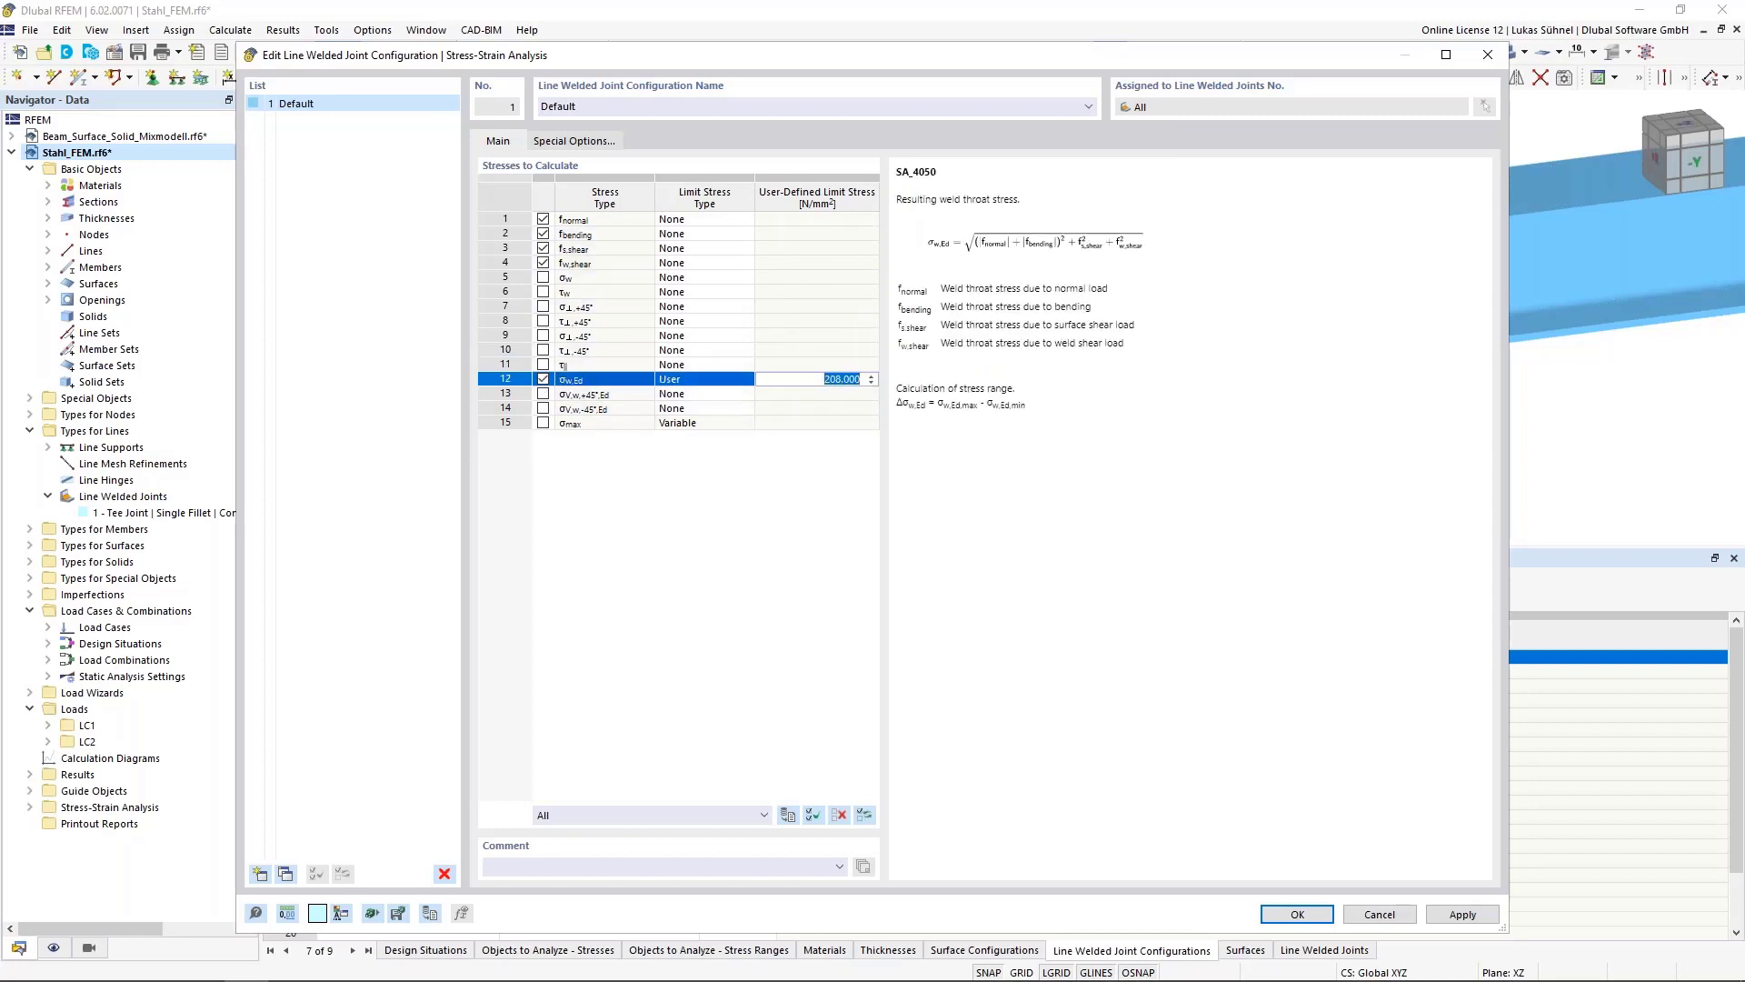
{"action": "left_click", "coordinate": [1298, 915]}
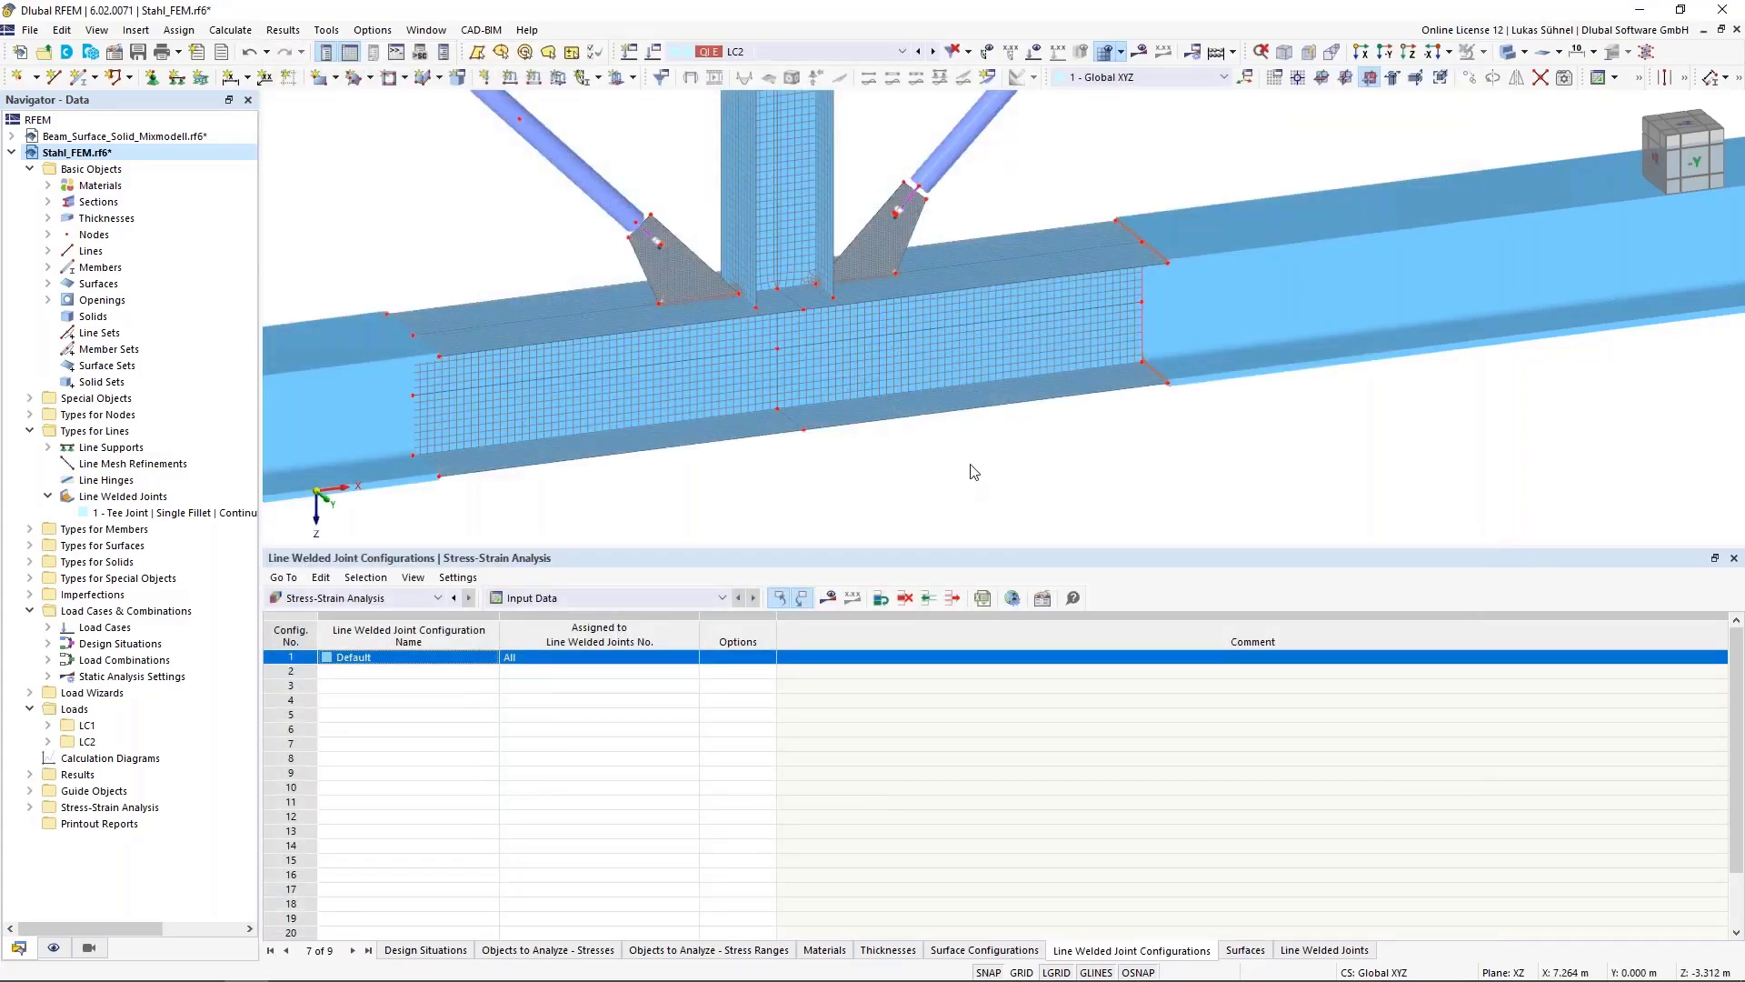
Start the Stress-Strain Analysis calculation
{"action": "scroll", "coordinate": [834, 498], "scroll_direction": "down", "scroll_amount": 10}
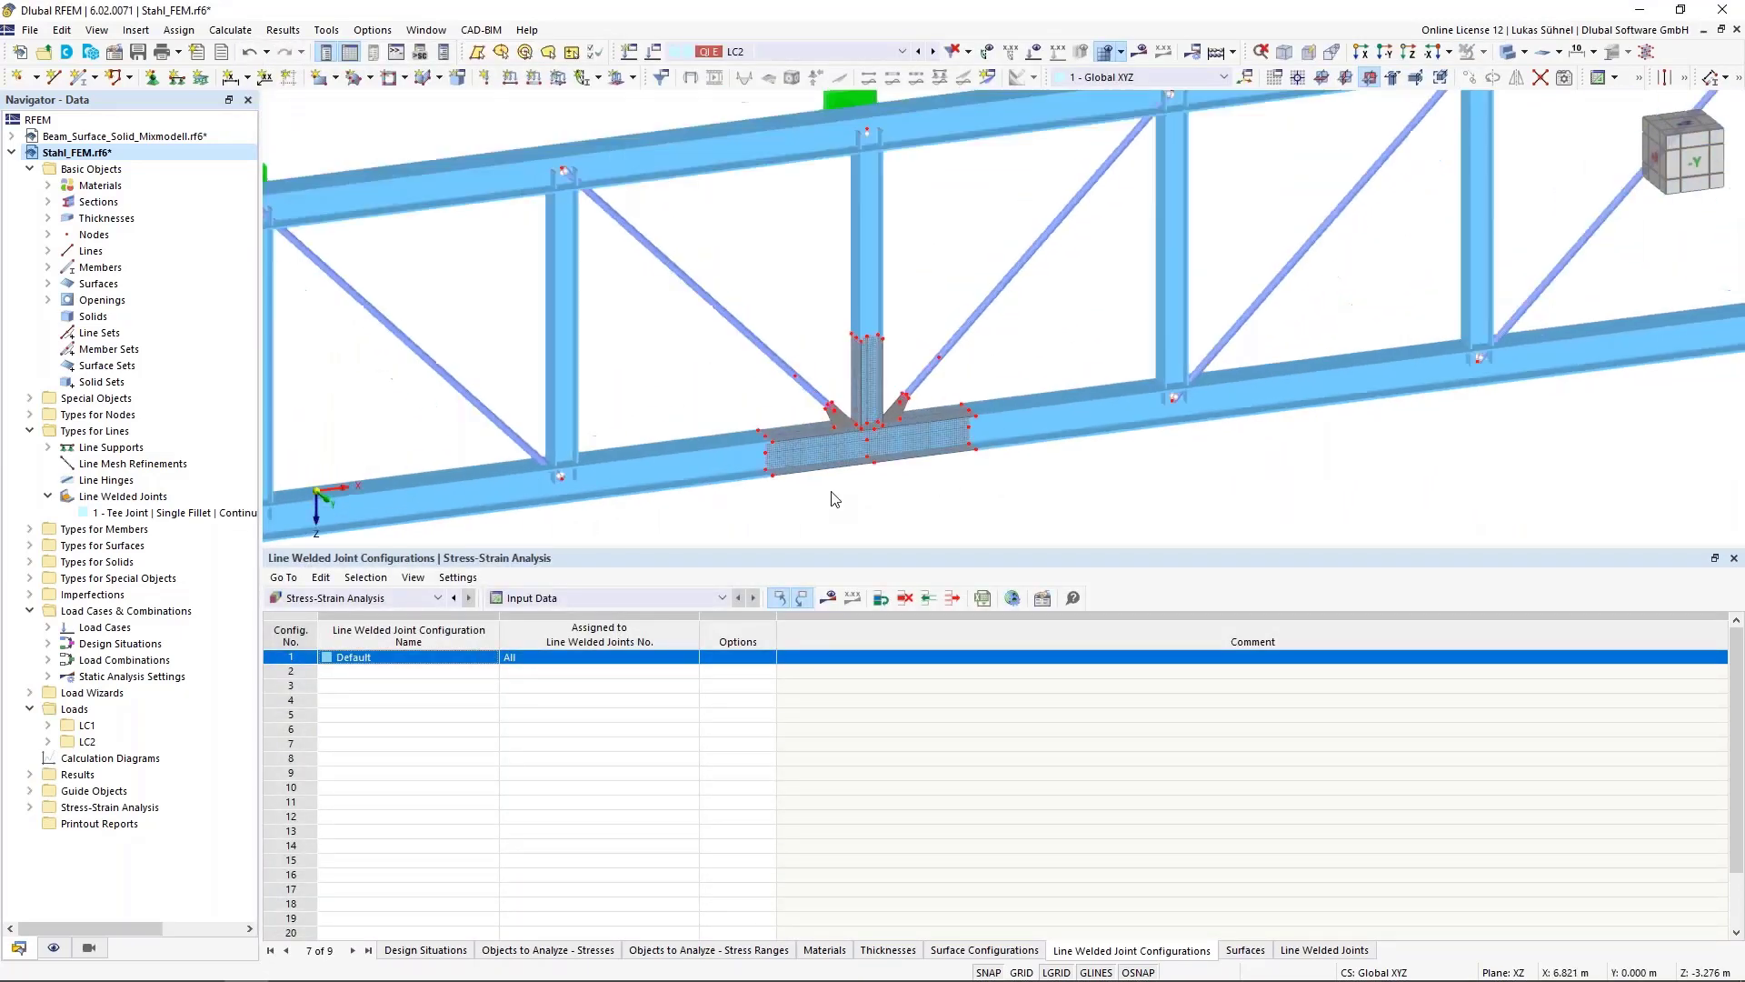
{"action": "scroll", "coordinate": [834, 498], "scroll_direction": "down", "scroll_amount": 2}
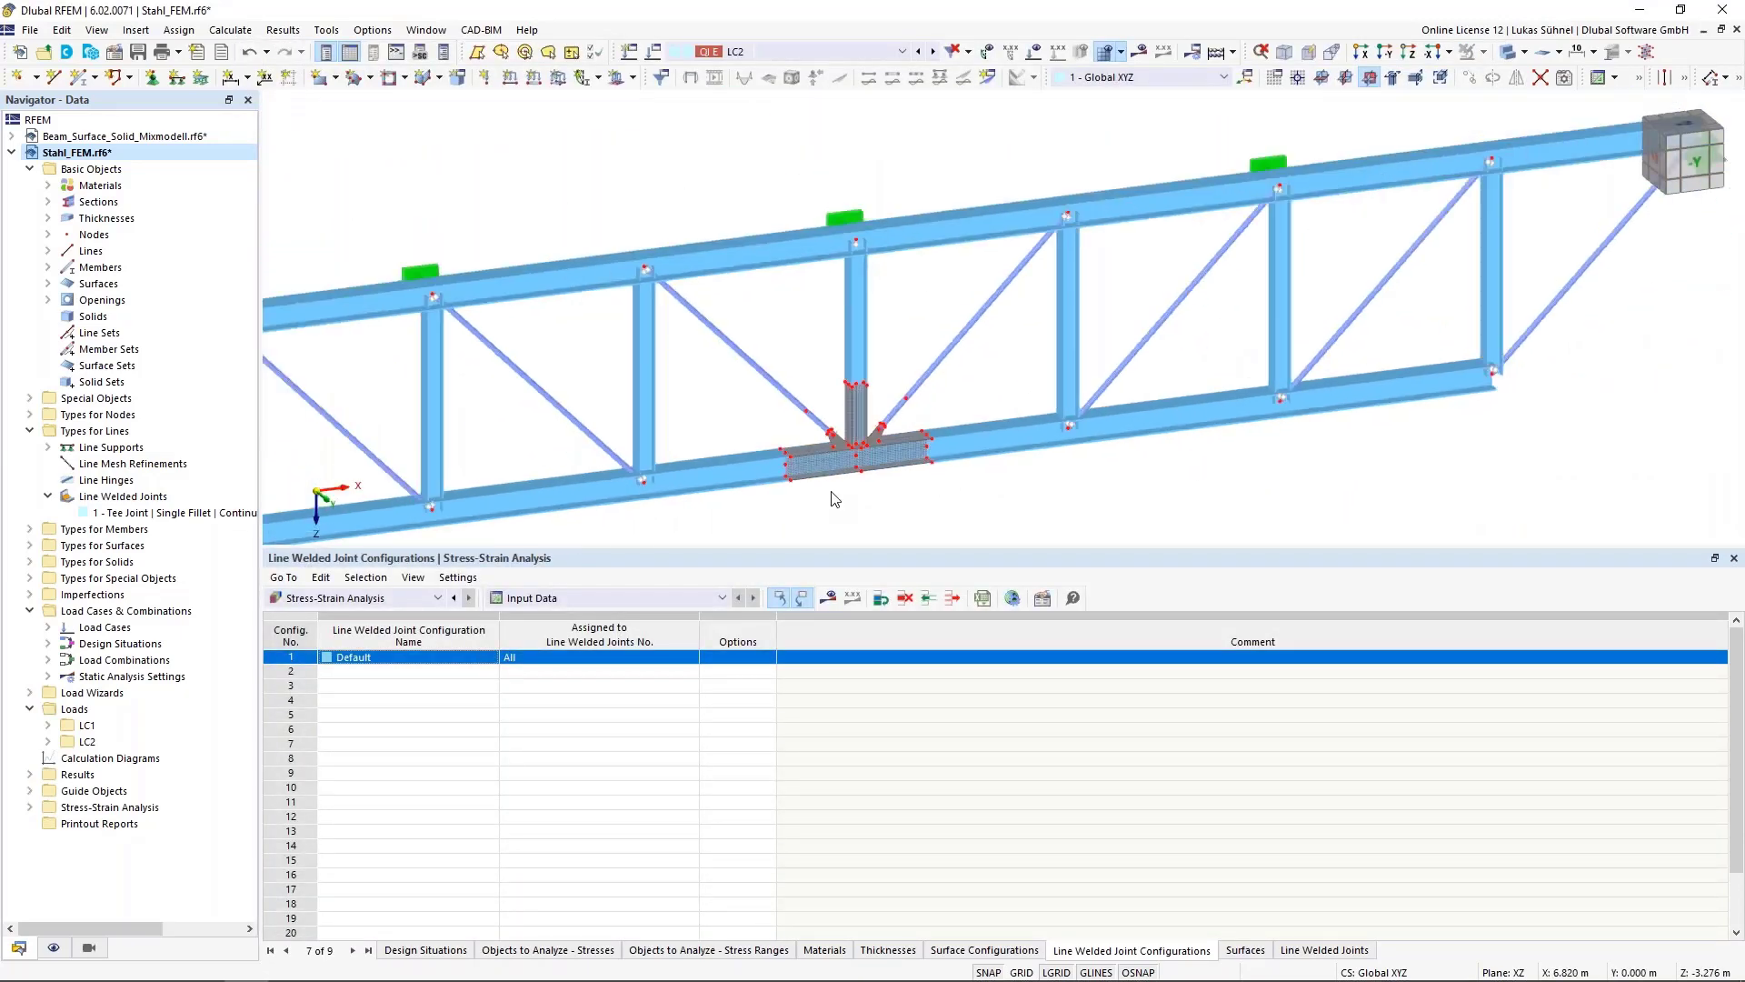
{"action": "left_click", "coordinate": [829, 598]}
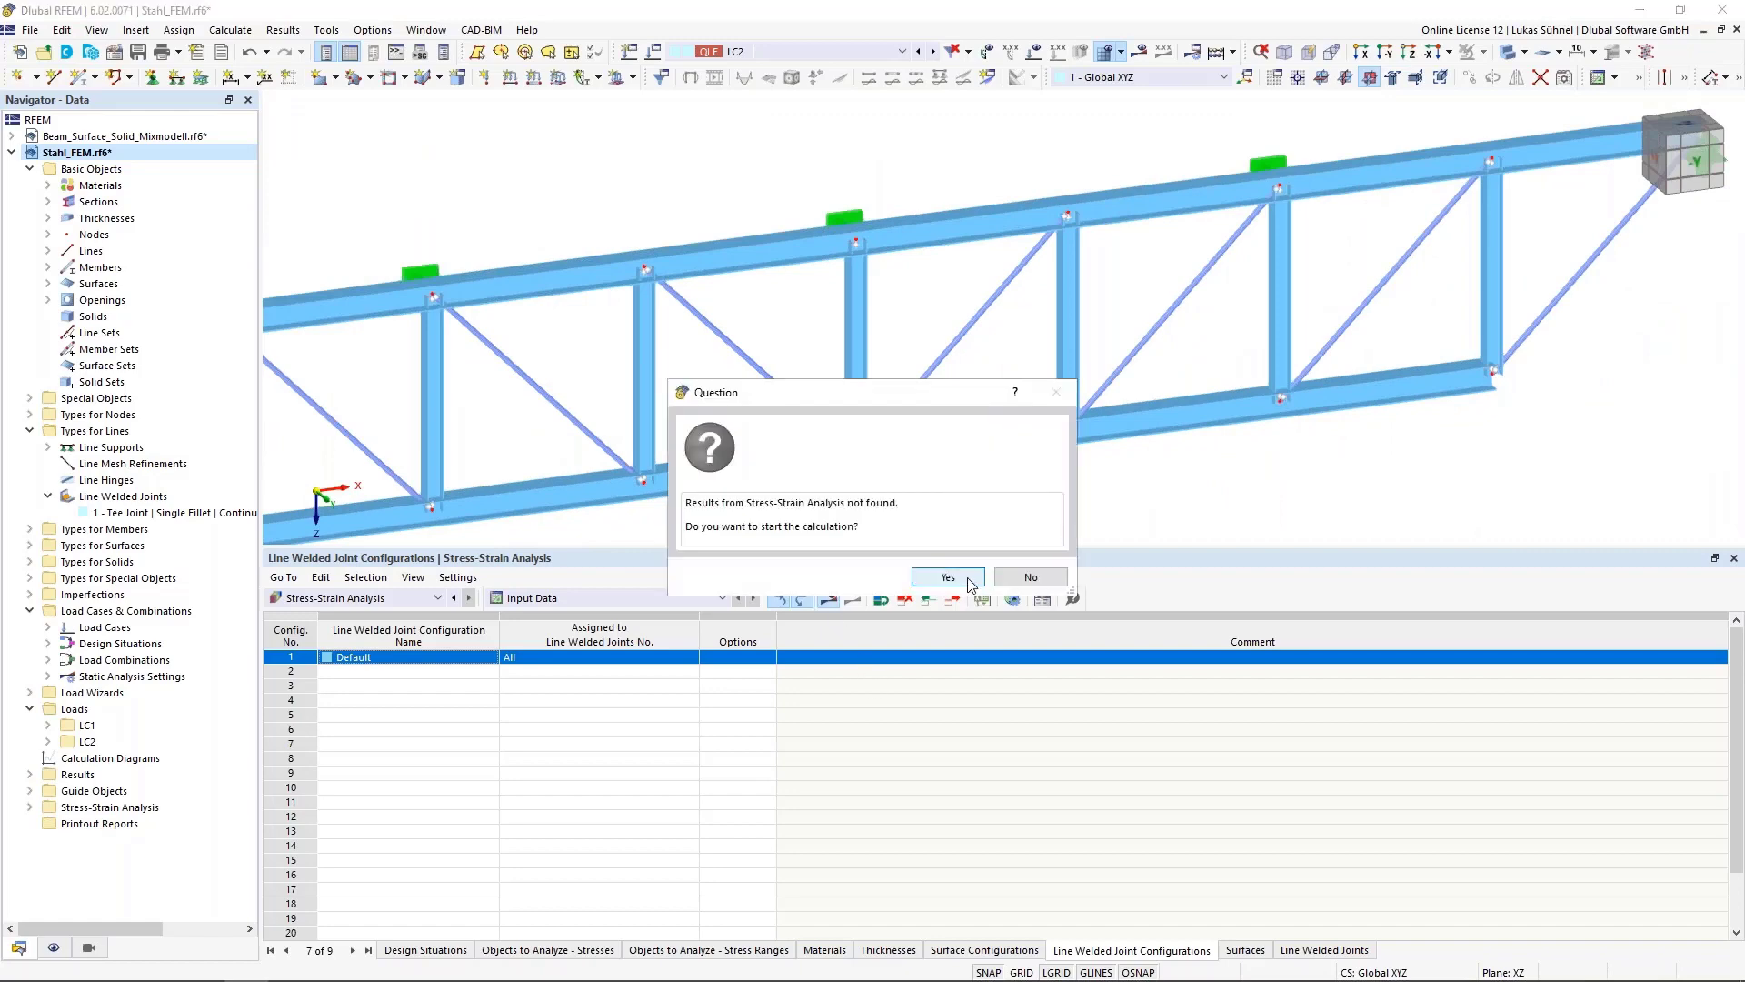
{"action": "left_click", "coordinate": [948, 578]}
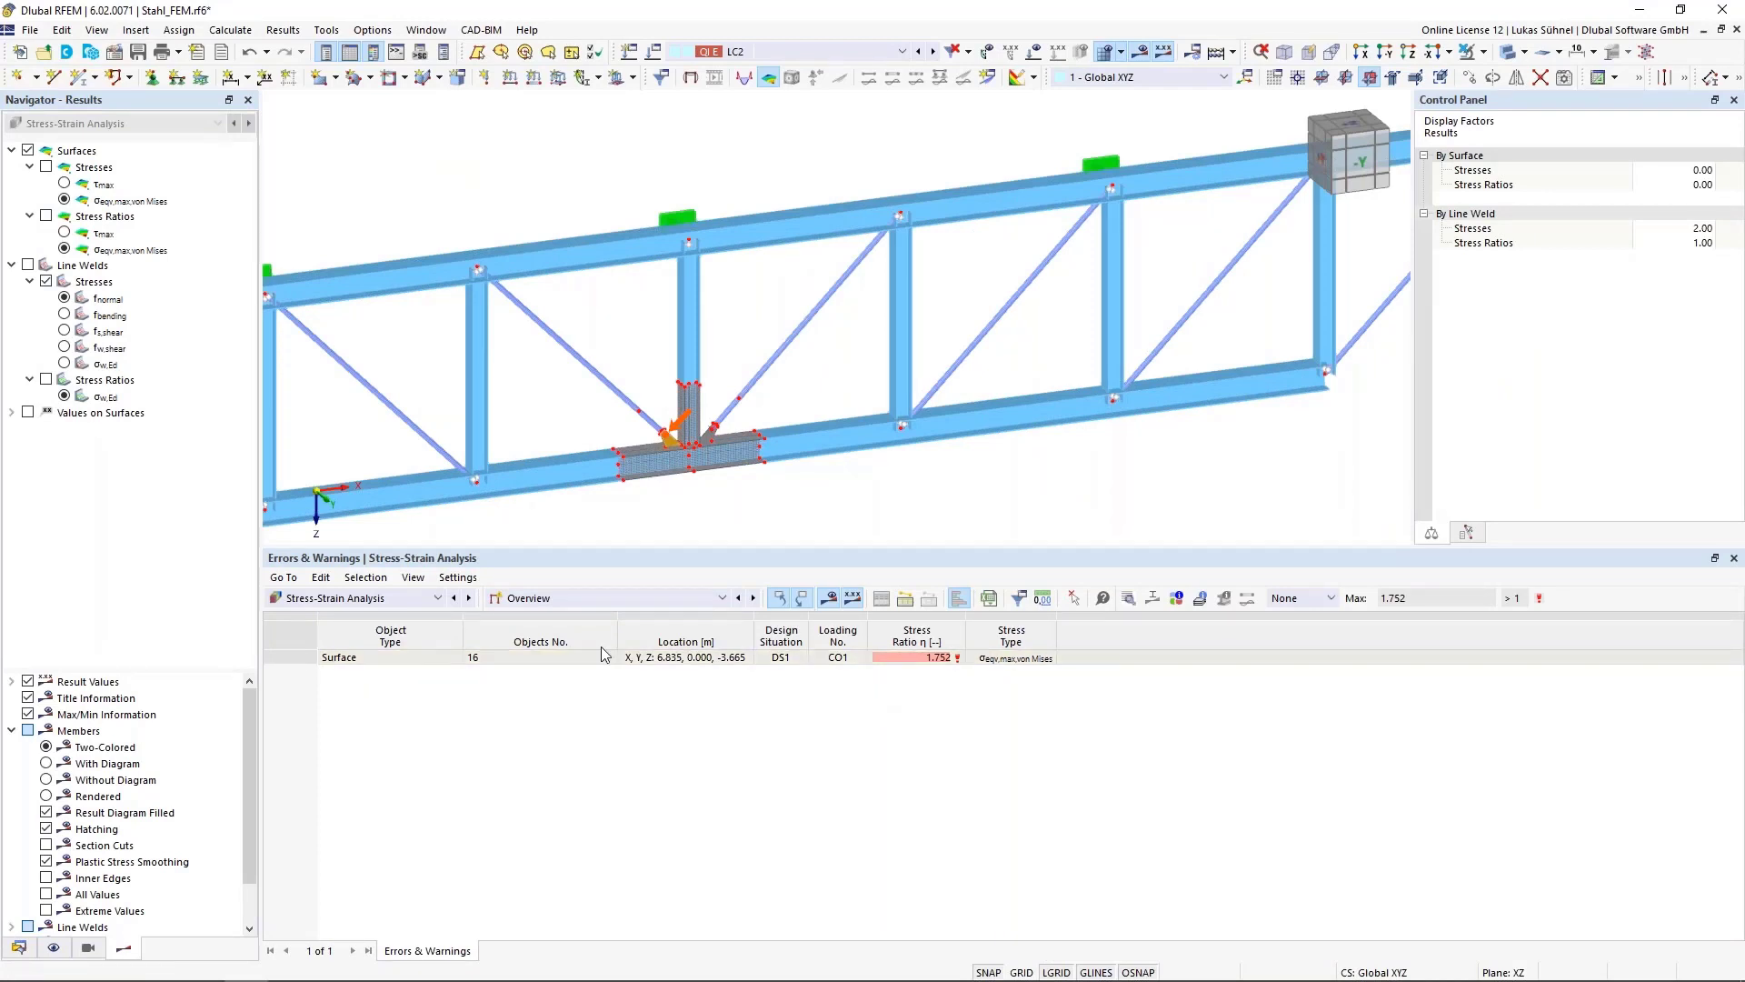
Show the stresses in line welds and select the σw,Ed result for the gusset plate weld
{"action": "left_click", "coordinate": [598, 600]}
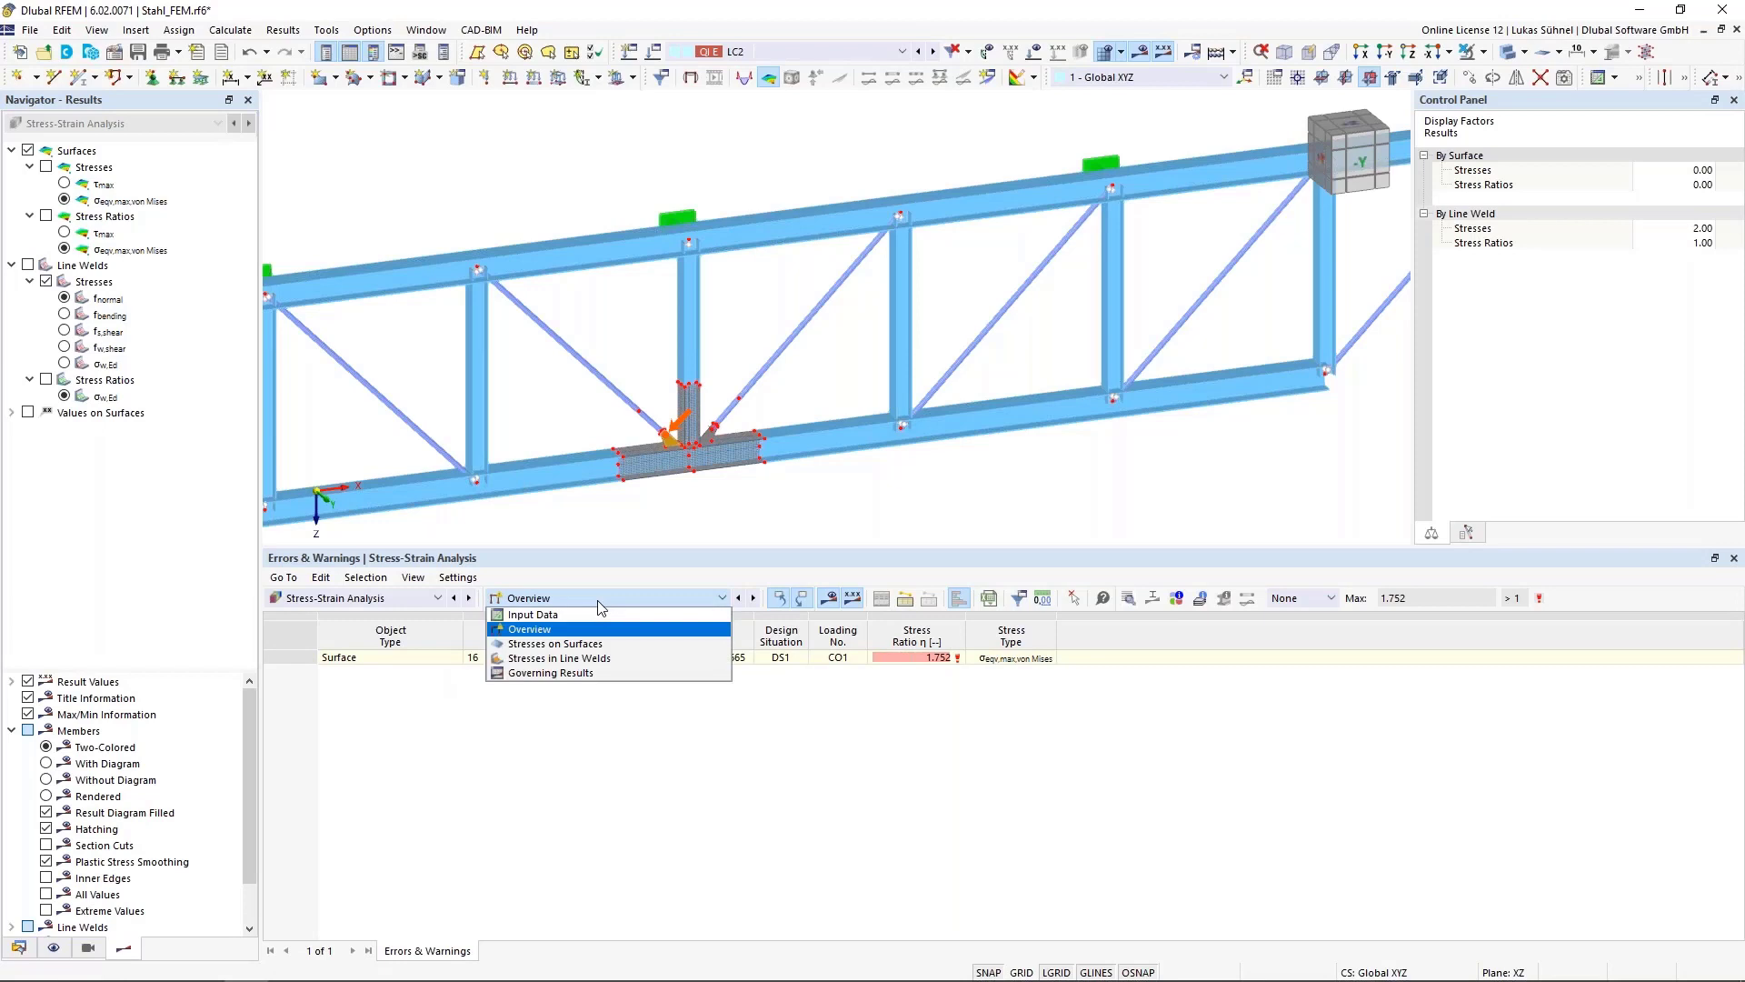
{"action": "left_click", "coordinate": [597, 658]}
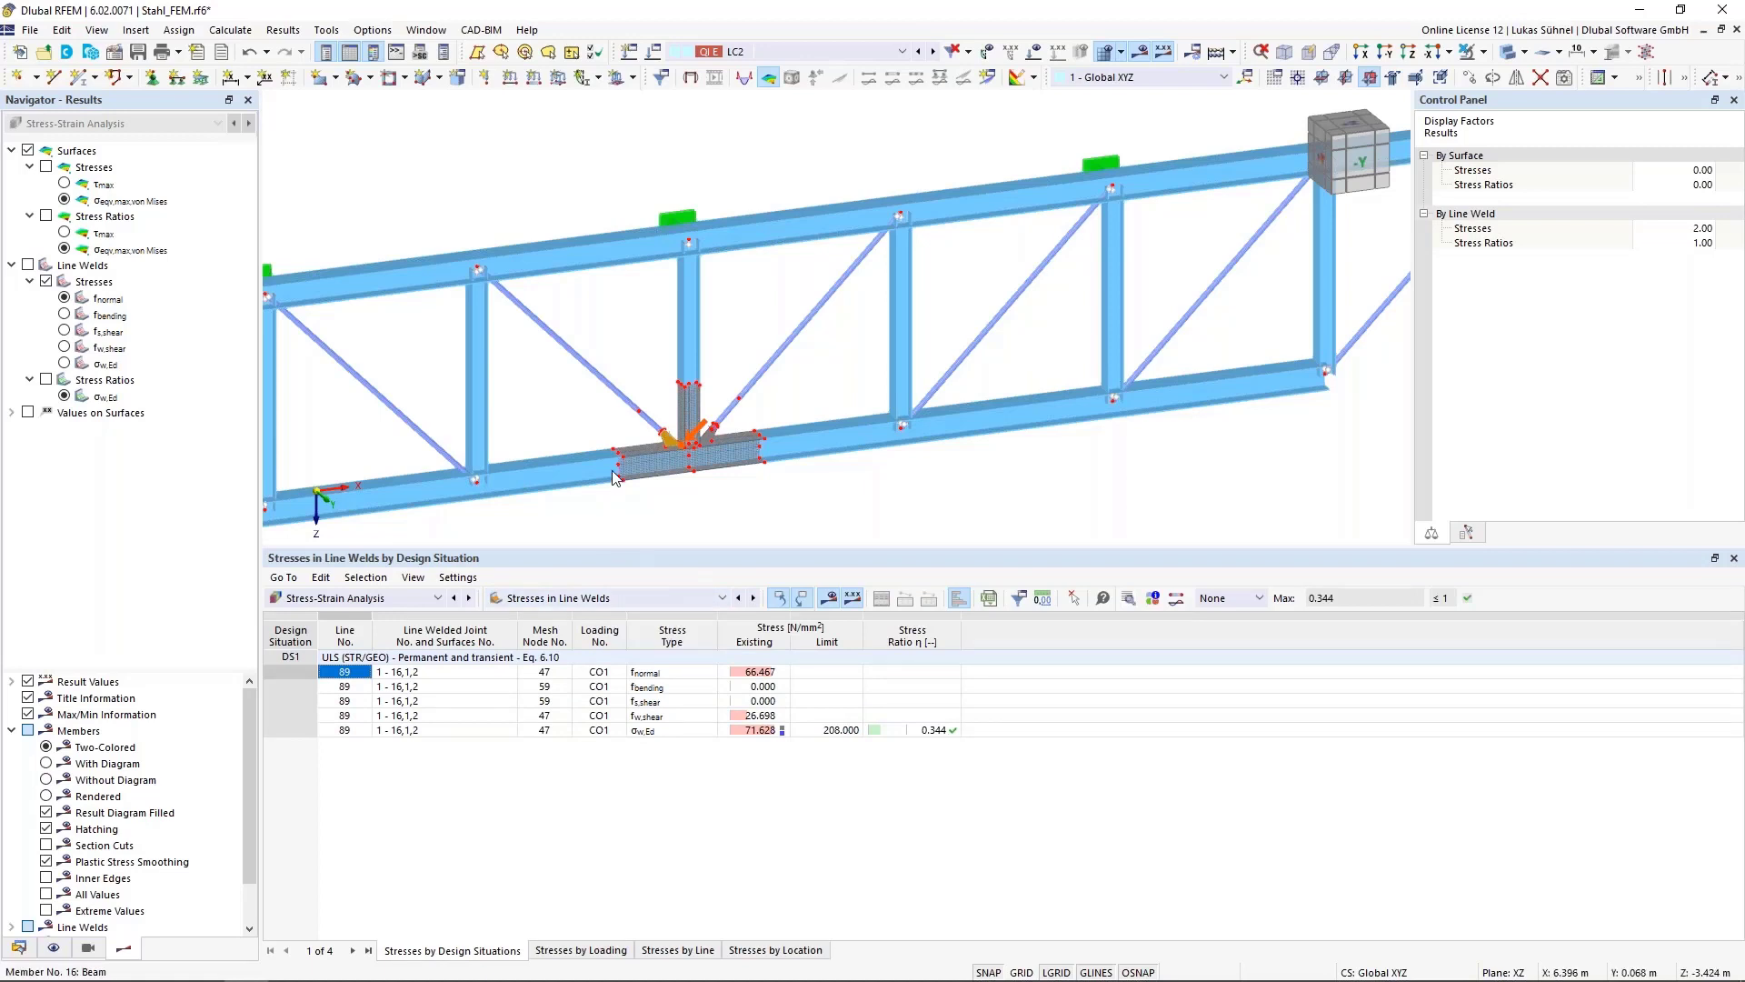
{"action": "scroll", "coordinate": [616, 468], "scroll_direction": "up", "scroll_amount": 4}
{"action": "left_click", "coordinate": [744, 732]}
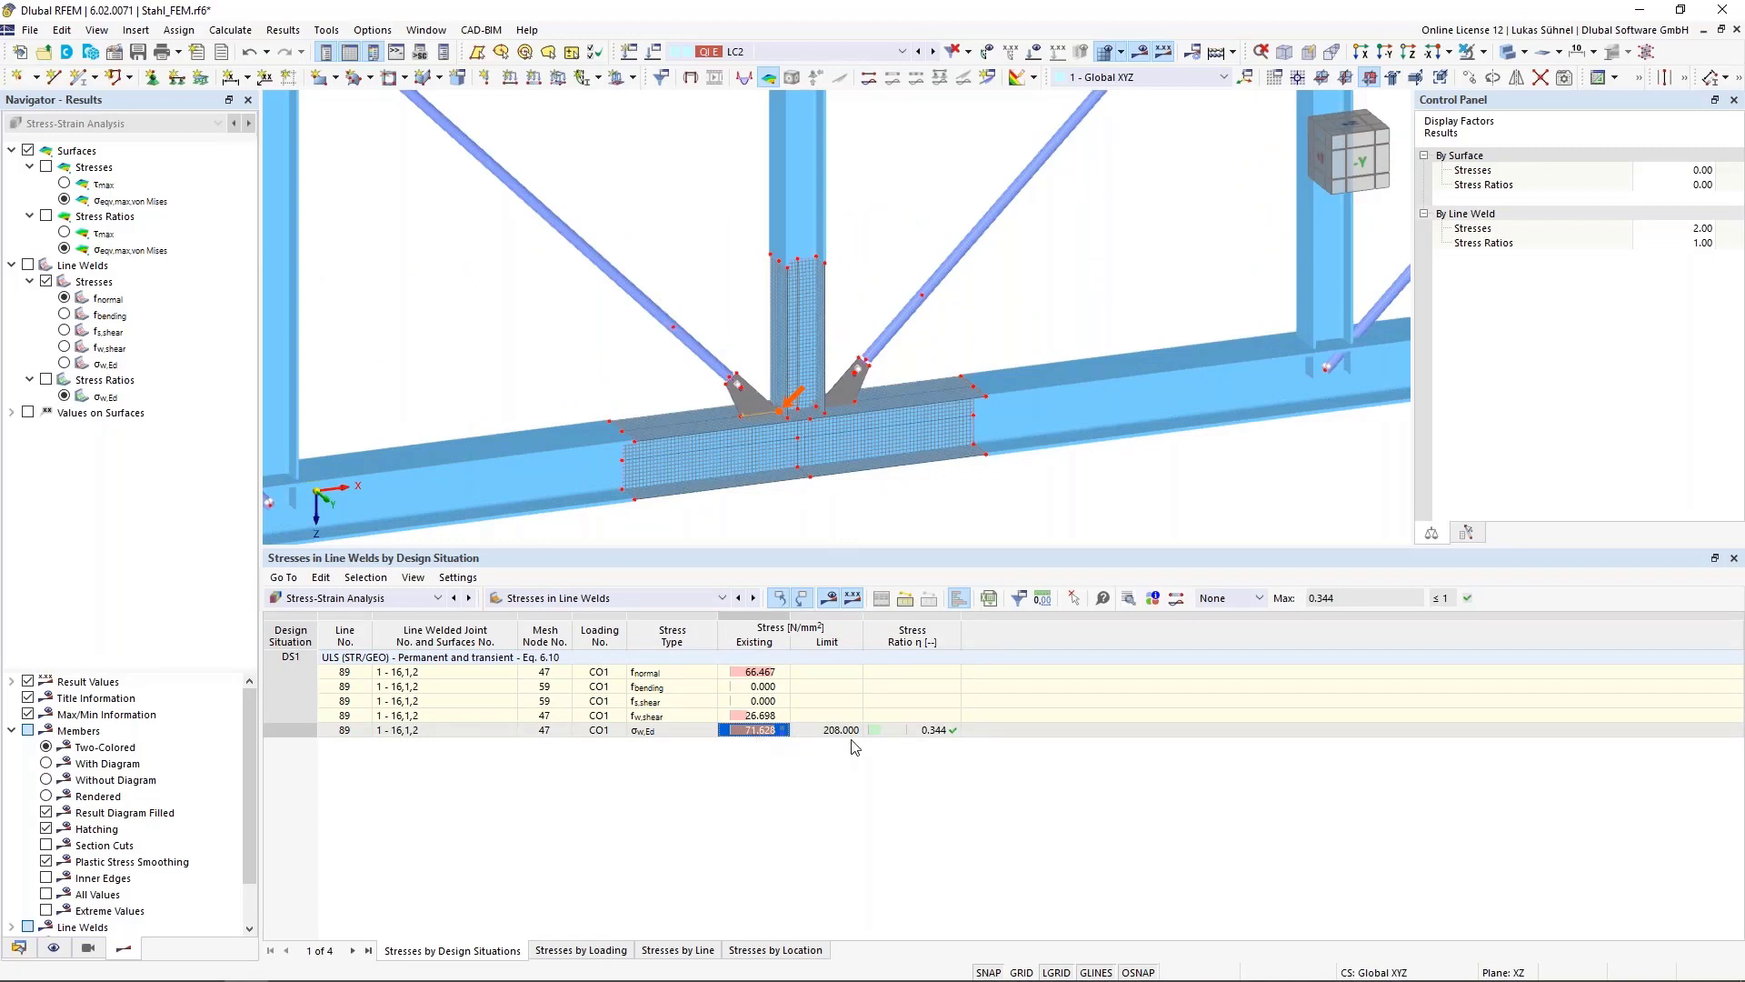
Step through the limit and stress ratio values of the σw,Ed row and inspect the weld in the model
{"action": "key", "text": "Right"}
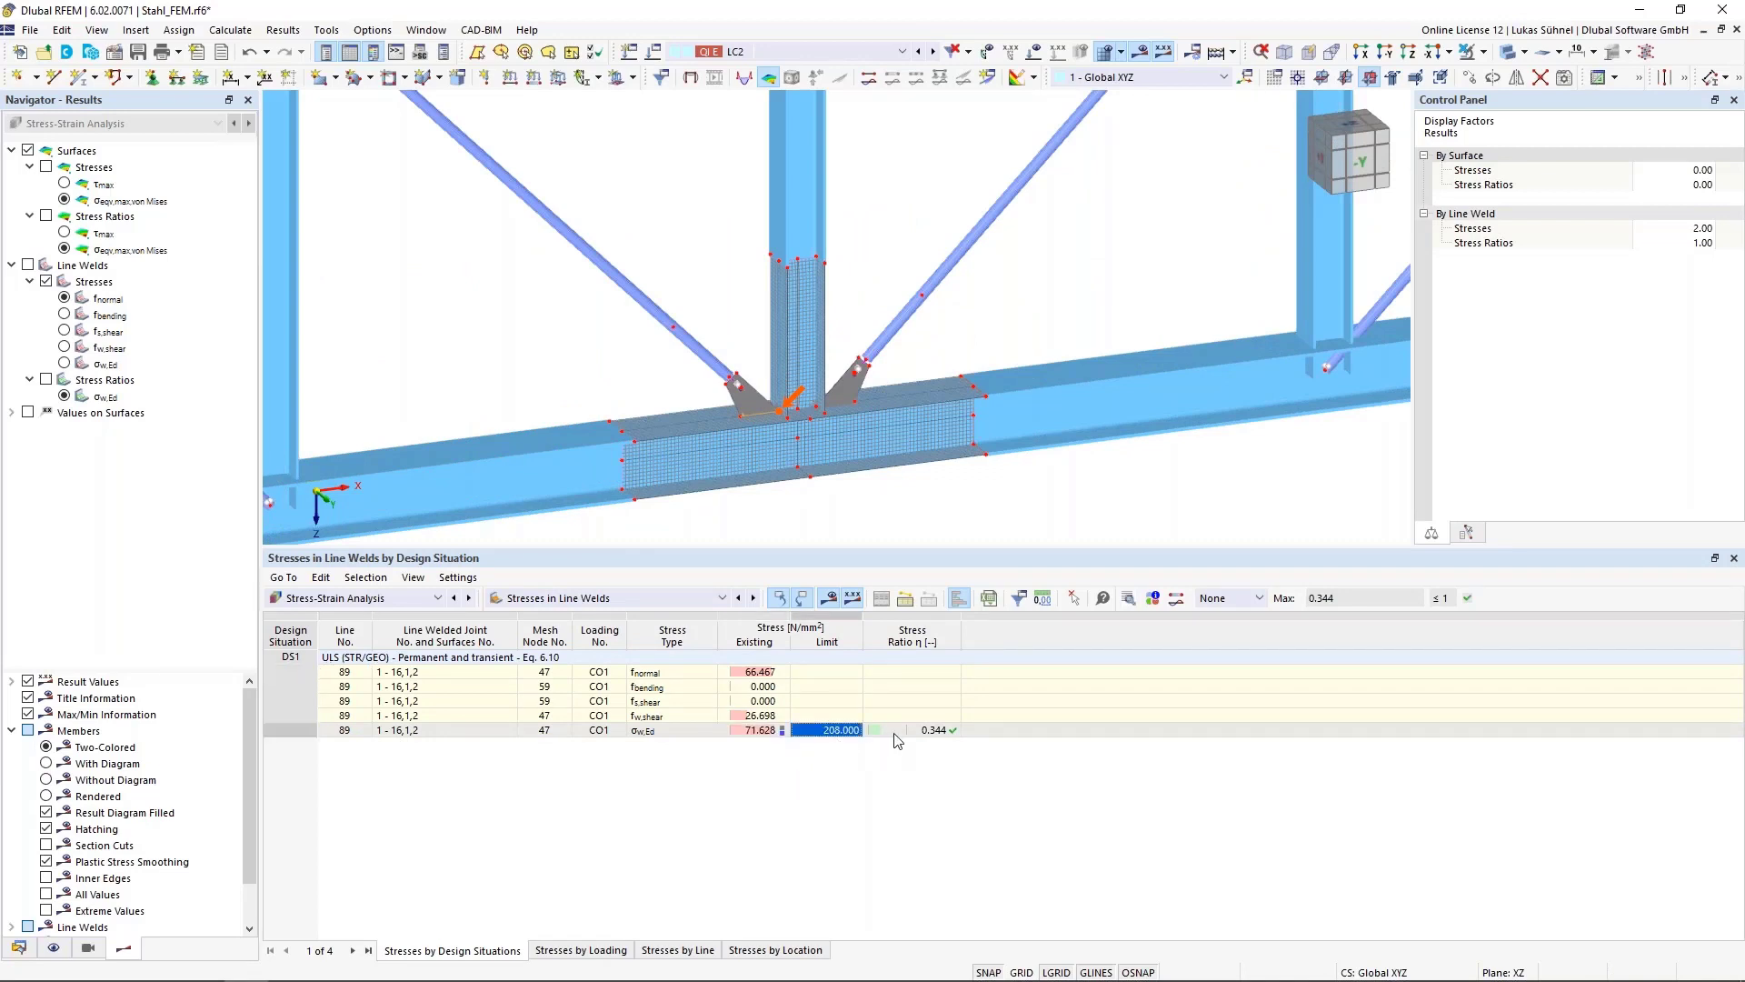
{"action": "key", "text": "Right"}
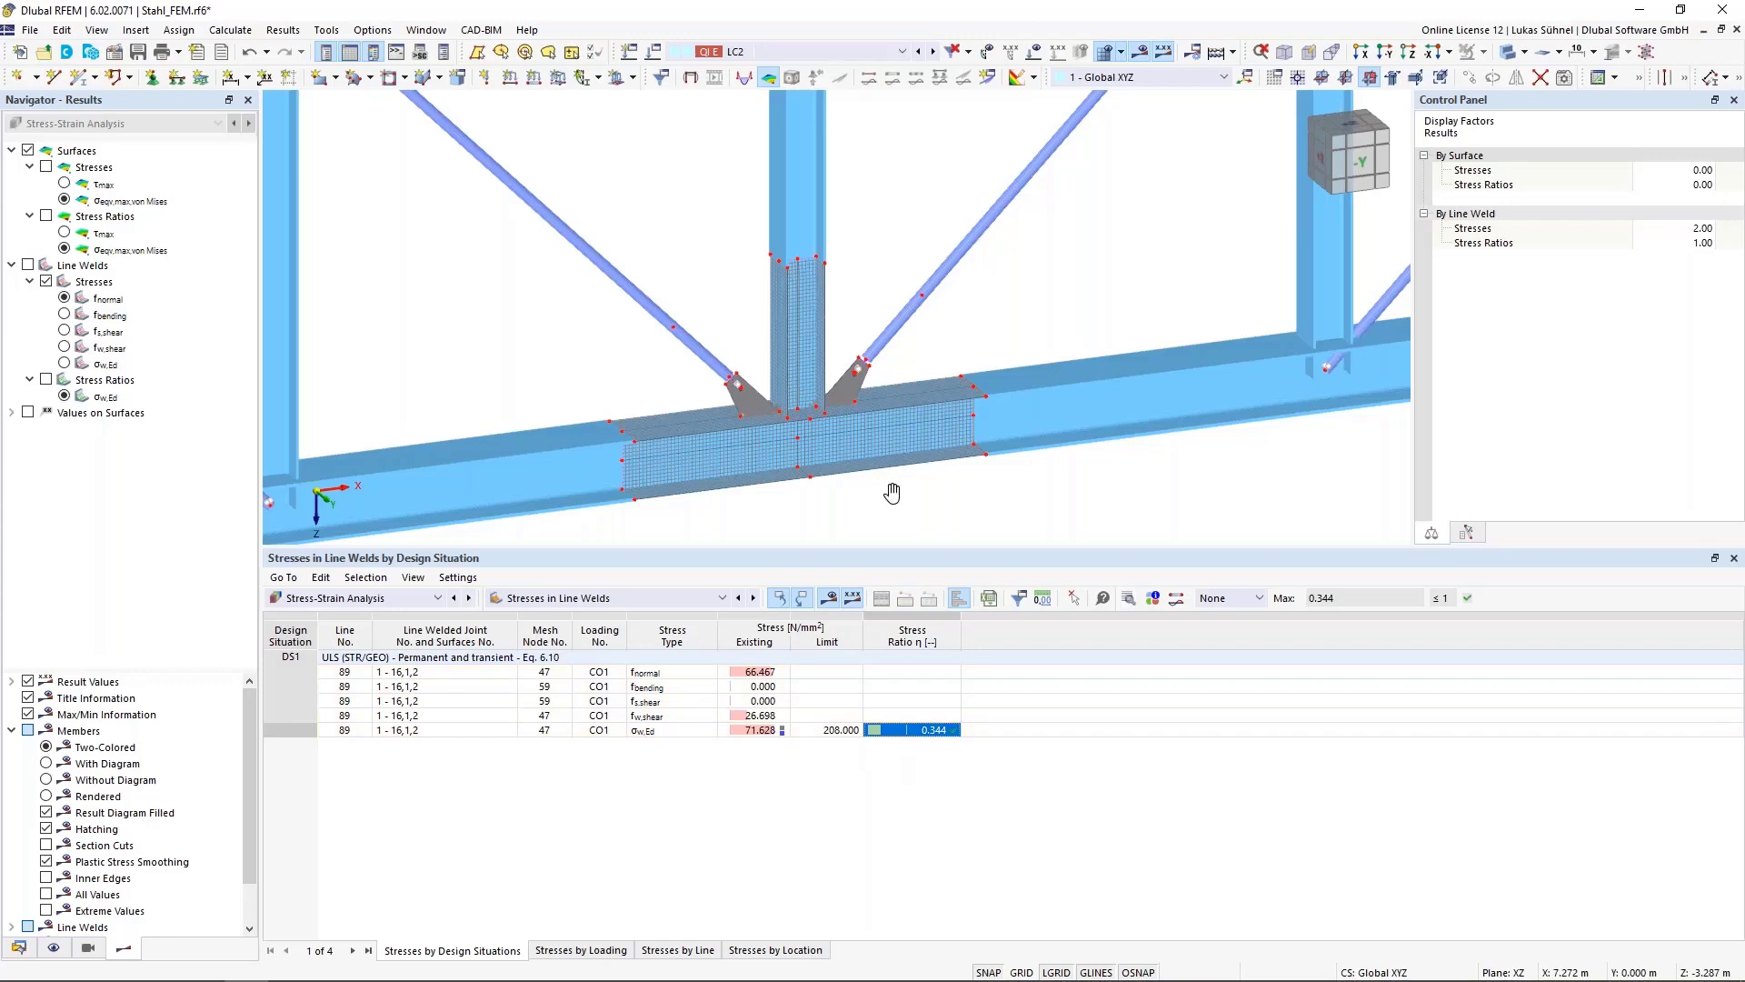
{"action": "middle_click_drag", "start_coordinate": [893, 492], "coordinate": [799, 382], "text": "ctrl"}
{"action": "scroll", "coordinate": [799, 382], "scroll_direction": "up", "scroll_amount": 3}
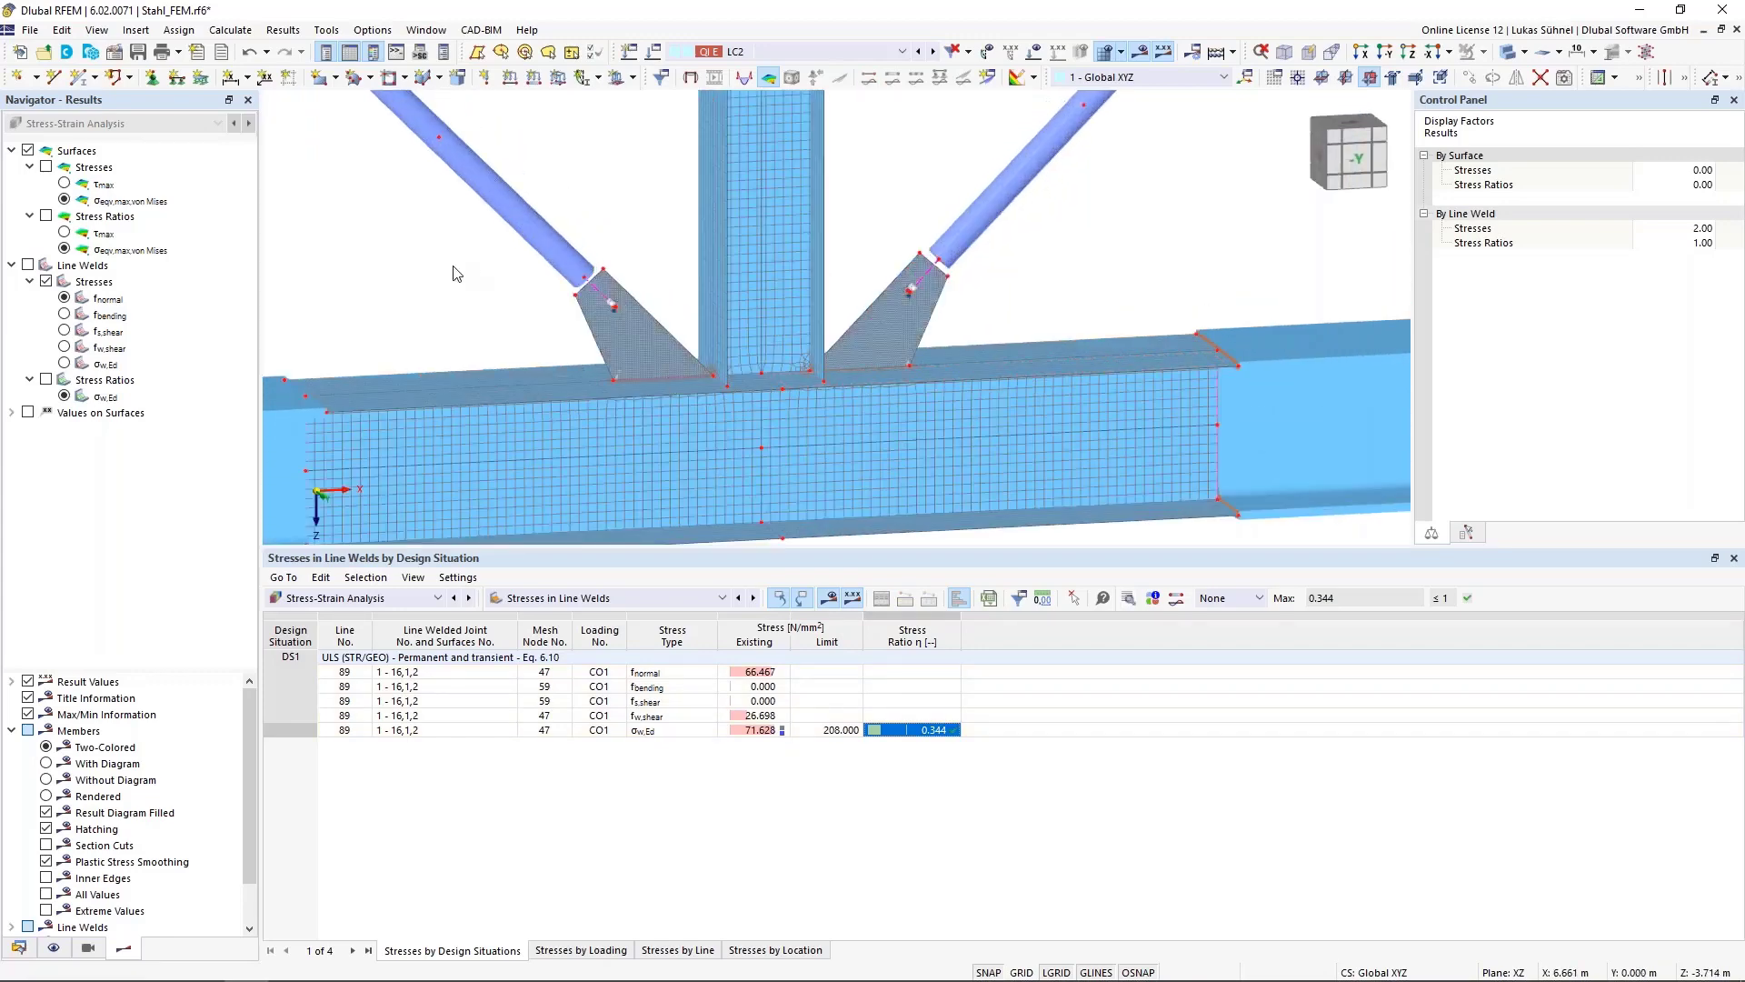
{"action": "scroll", "coordinate": [457, 274], "scroll_direction": "down", "scroll_amount": 2}
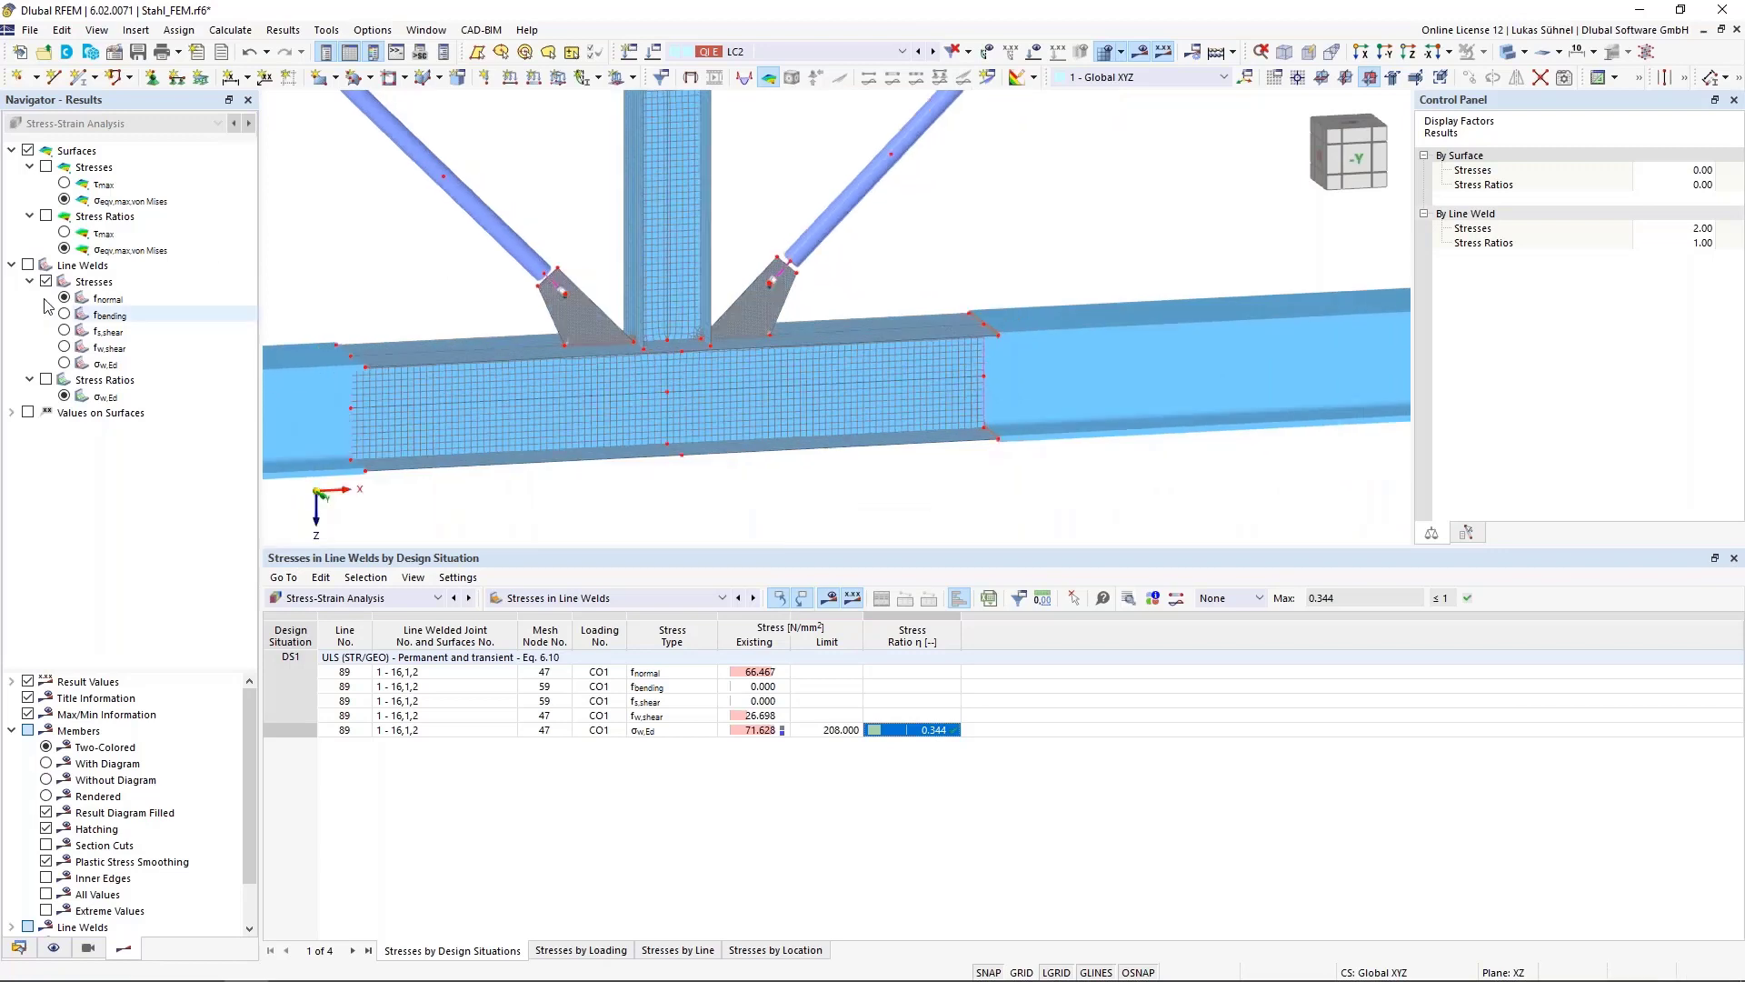
Show line weld results in the model and set the line weld stress display factor to 0.25
{"action": "left_click", "coordinate": [28, 267]}
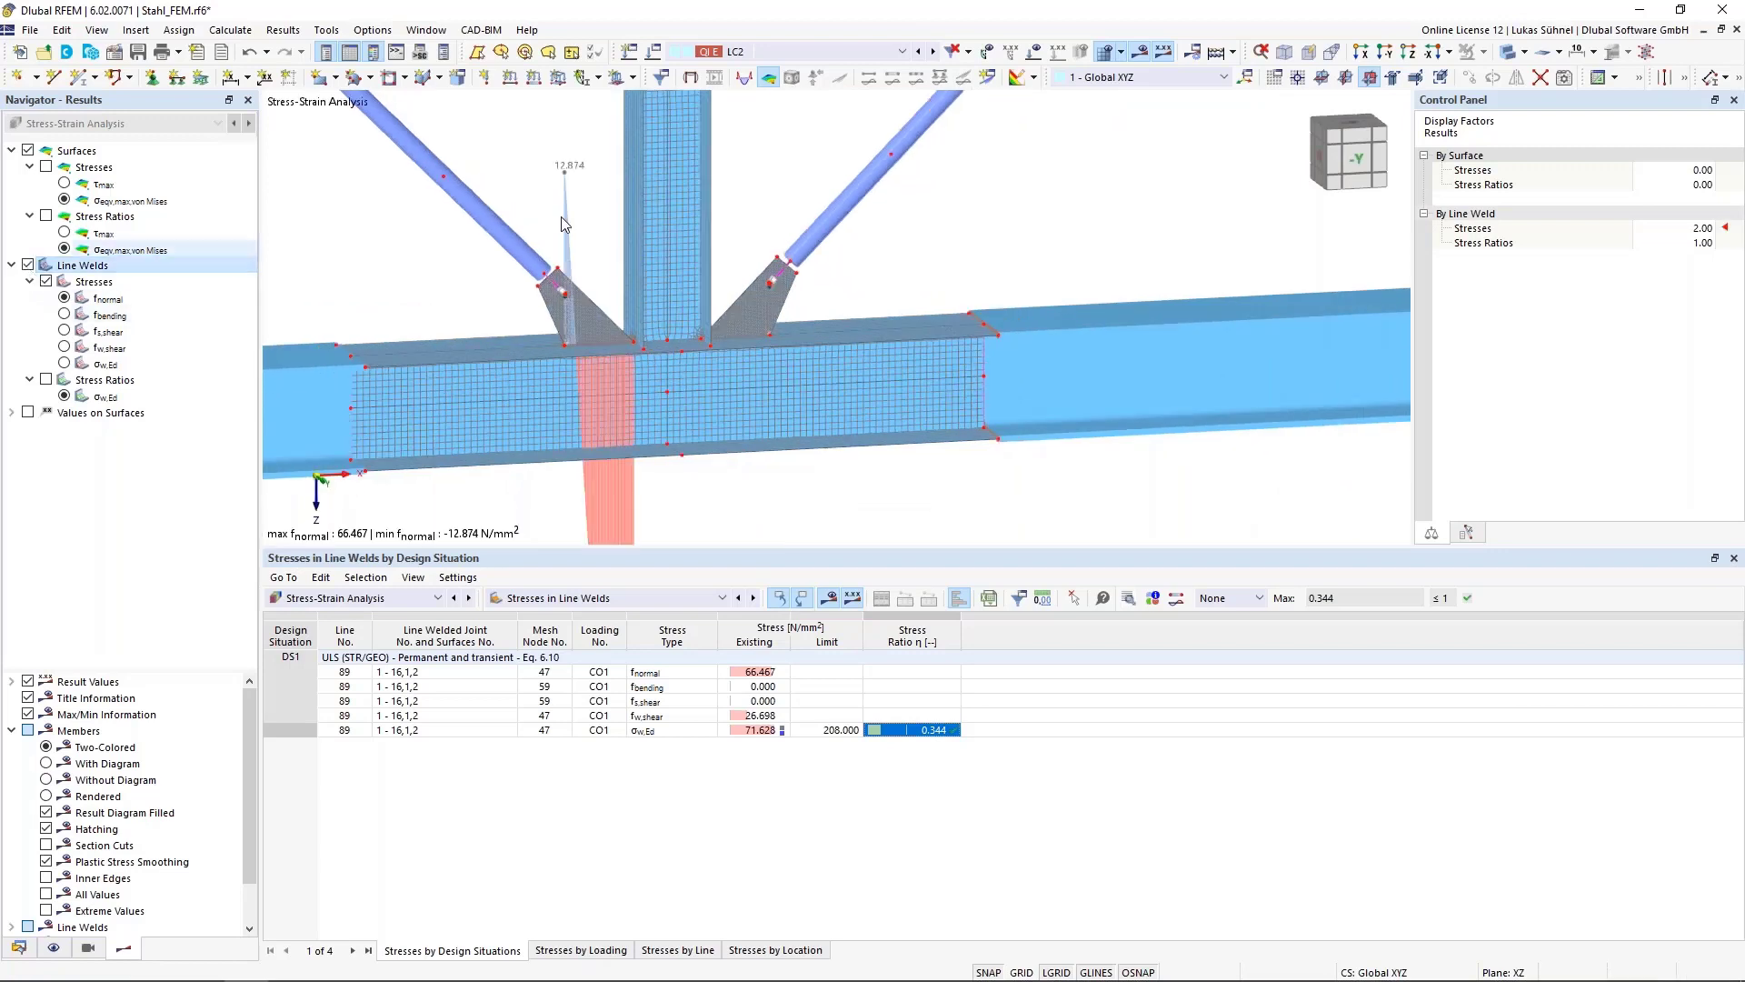
{"action": "left_click", "coordinate": [1681, 229]}
{"action": "scroll", "coordinate": [1680, 232], "scroll_direction": "down", "scroll_amount": 12}
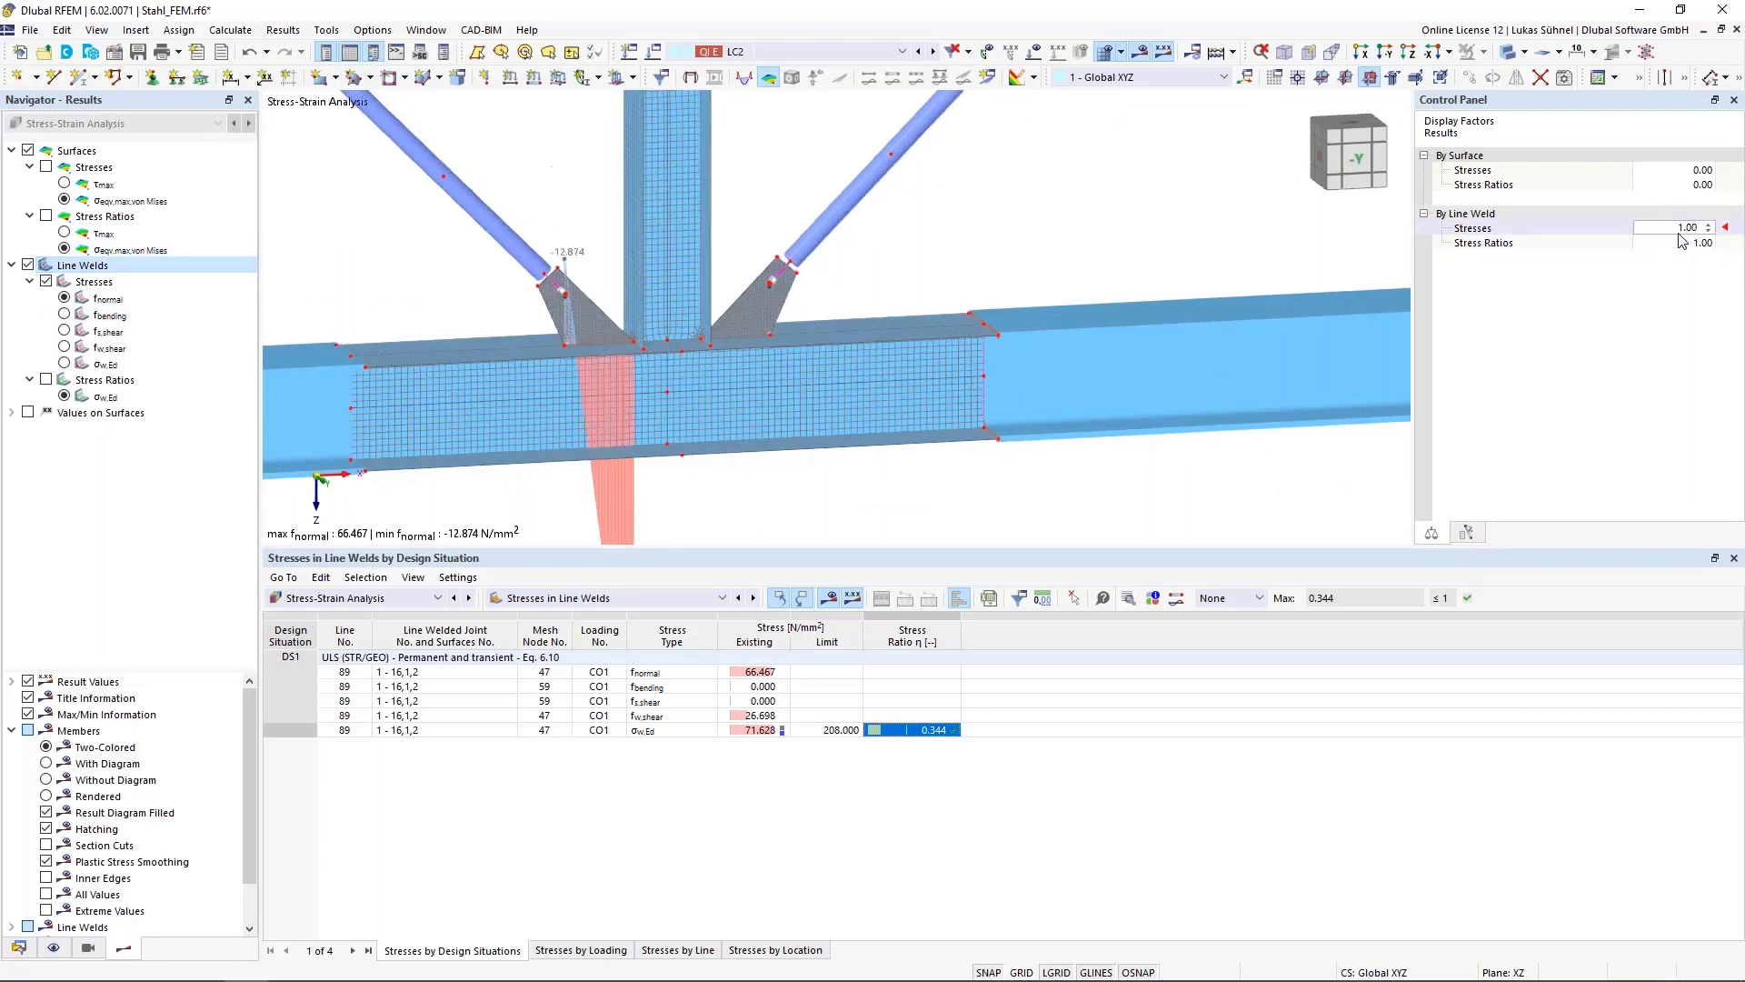
{"action": "scroll", "coordinate": [1678, 229], "scroll_direction": "down", "scroll_amount": 2}
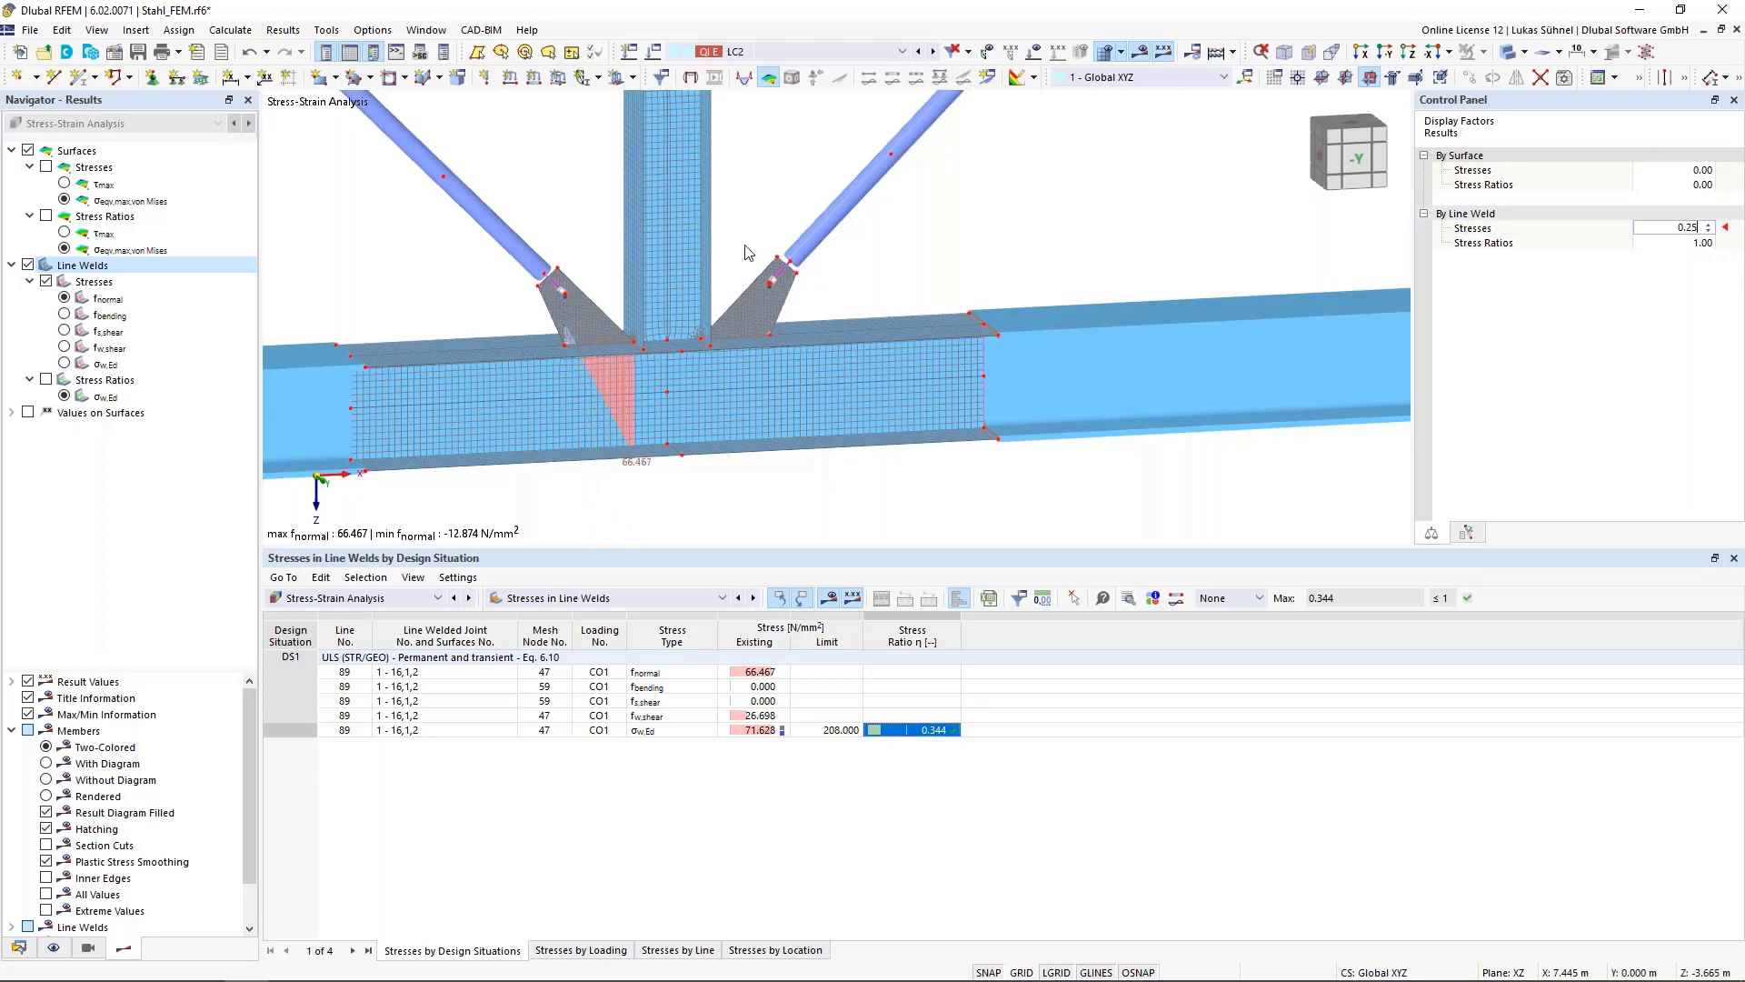
Select the plate surface beside the weld and hide it from view
{"action": "left_click_drag", "start_coordinate": [488, 306], "coordinate": [642, 382]}
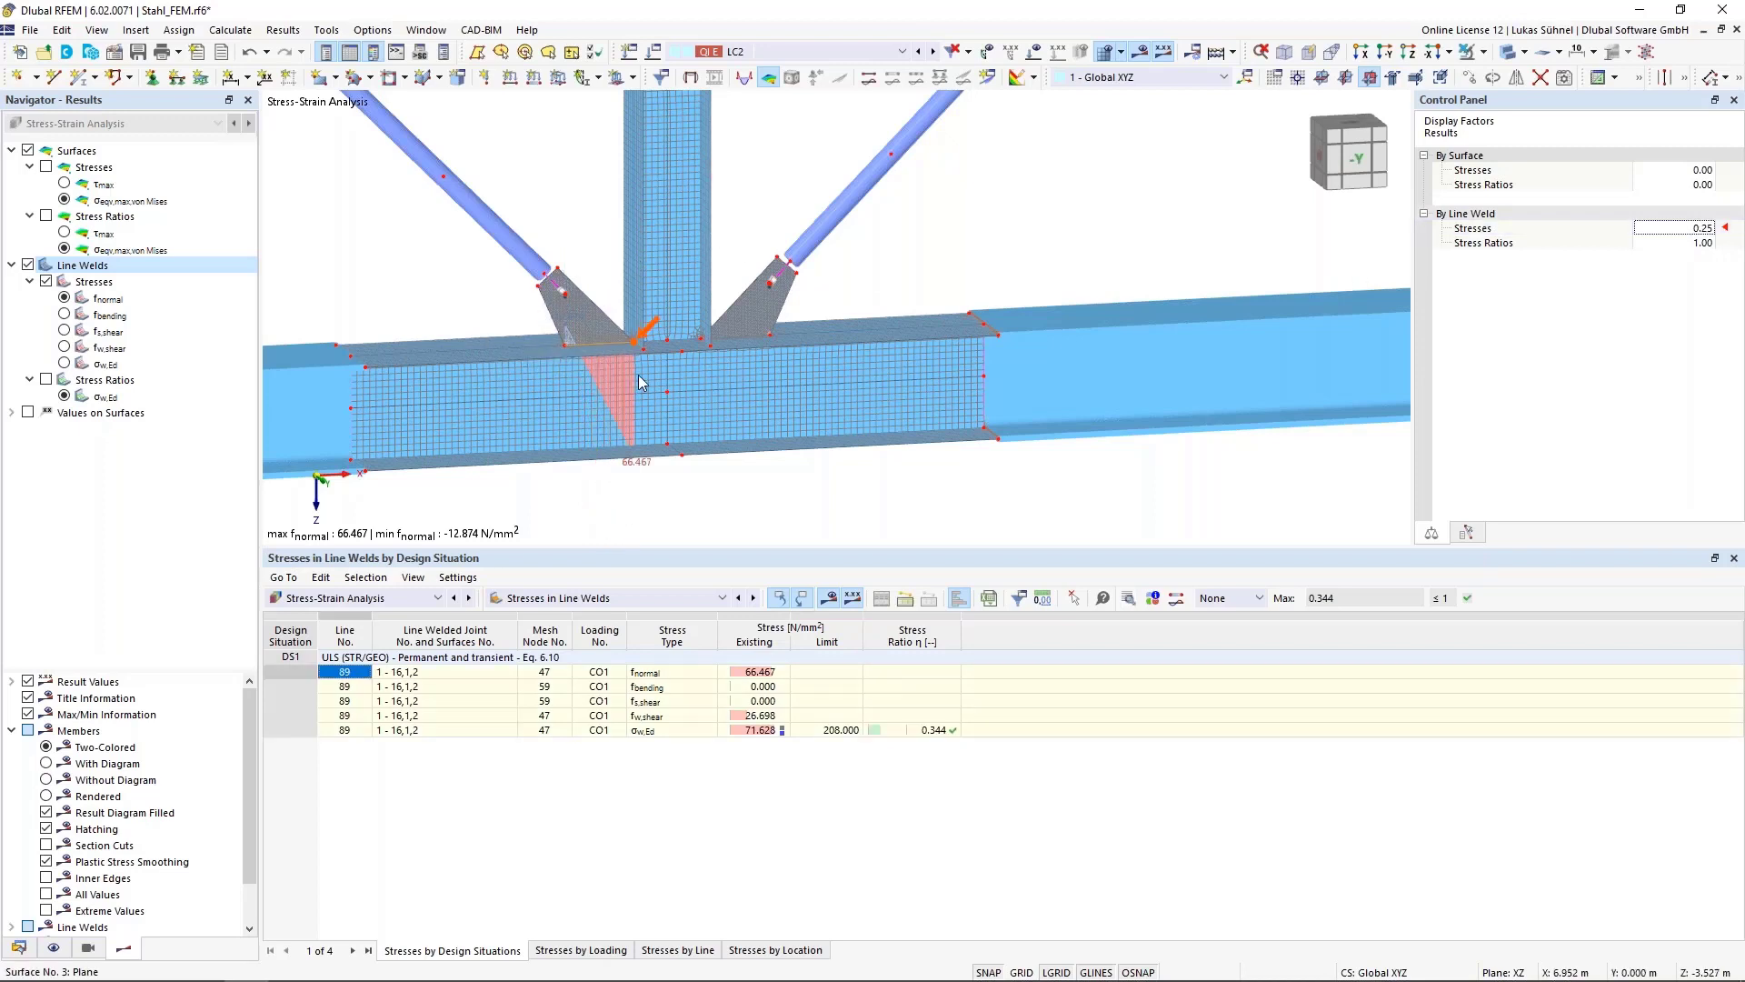
{"action": "left_click", "coordinate": [1484, 53]}
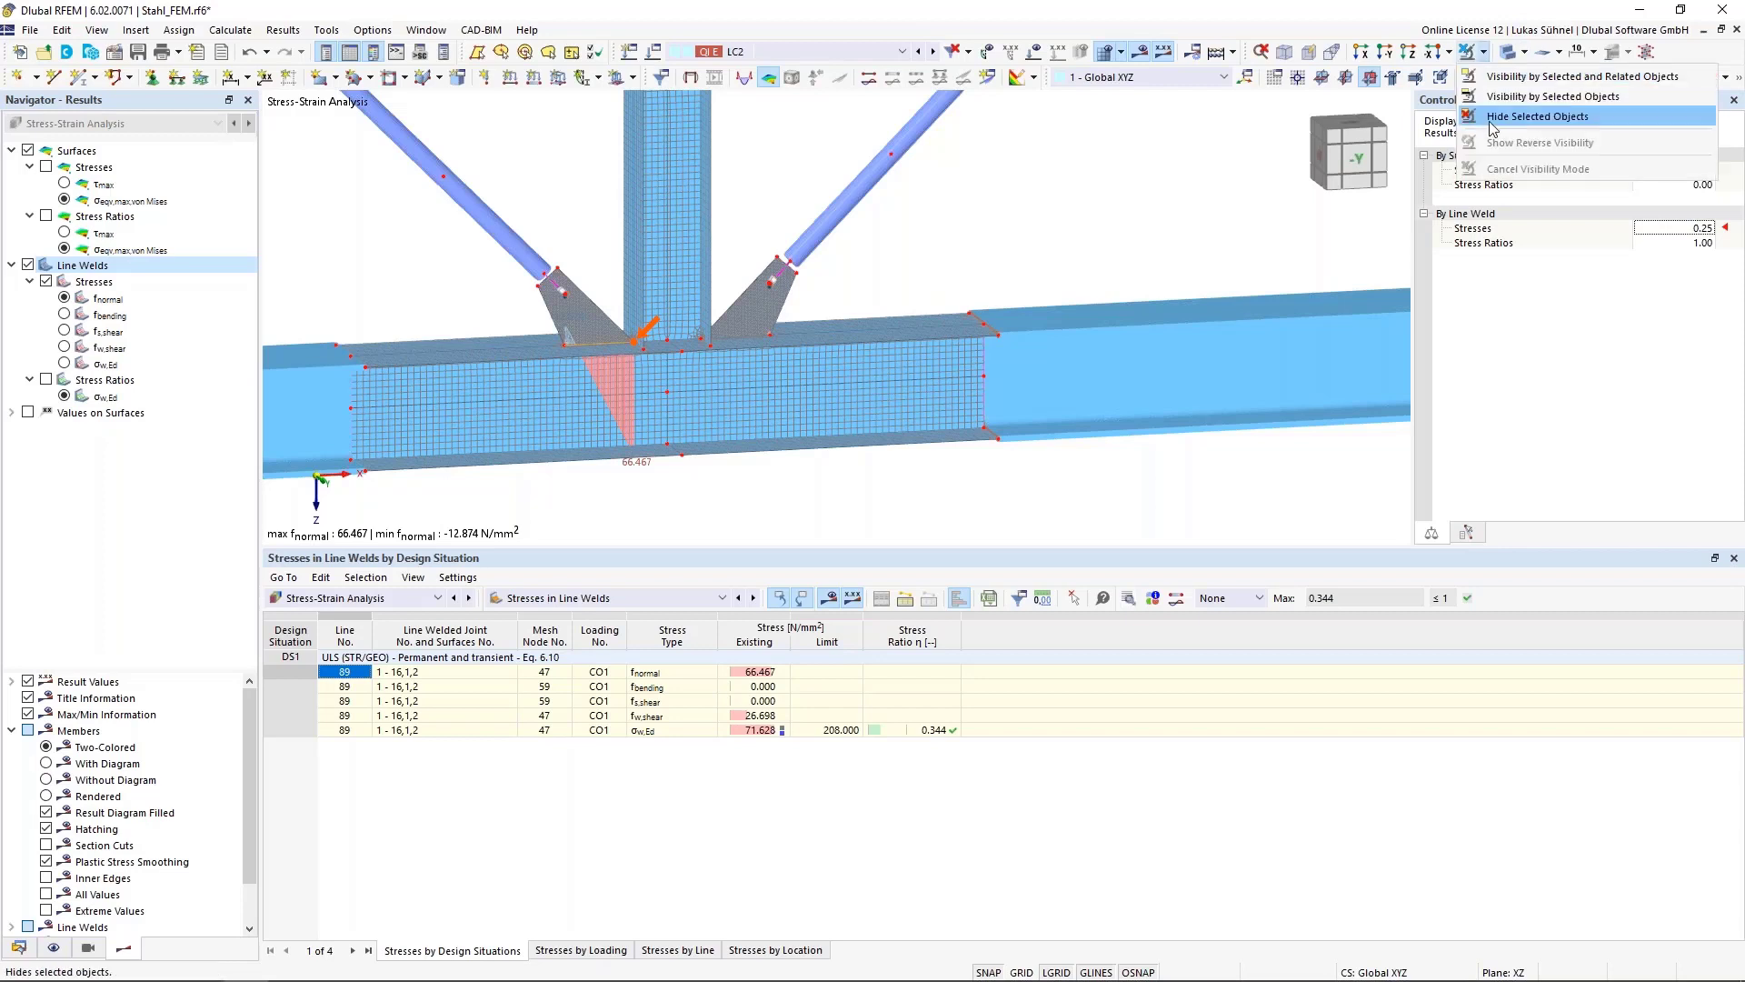
{"action": "left_click", "coordinate": [1454, 121]}
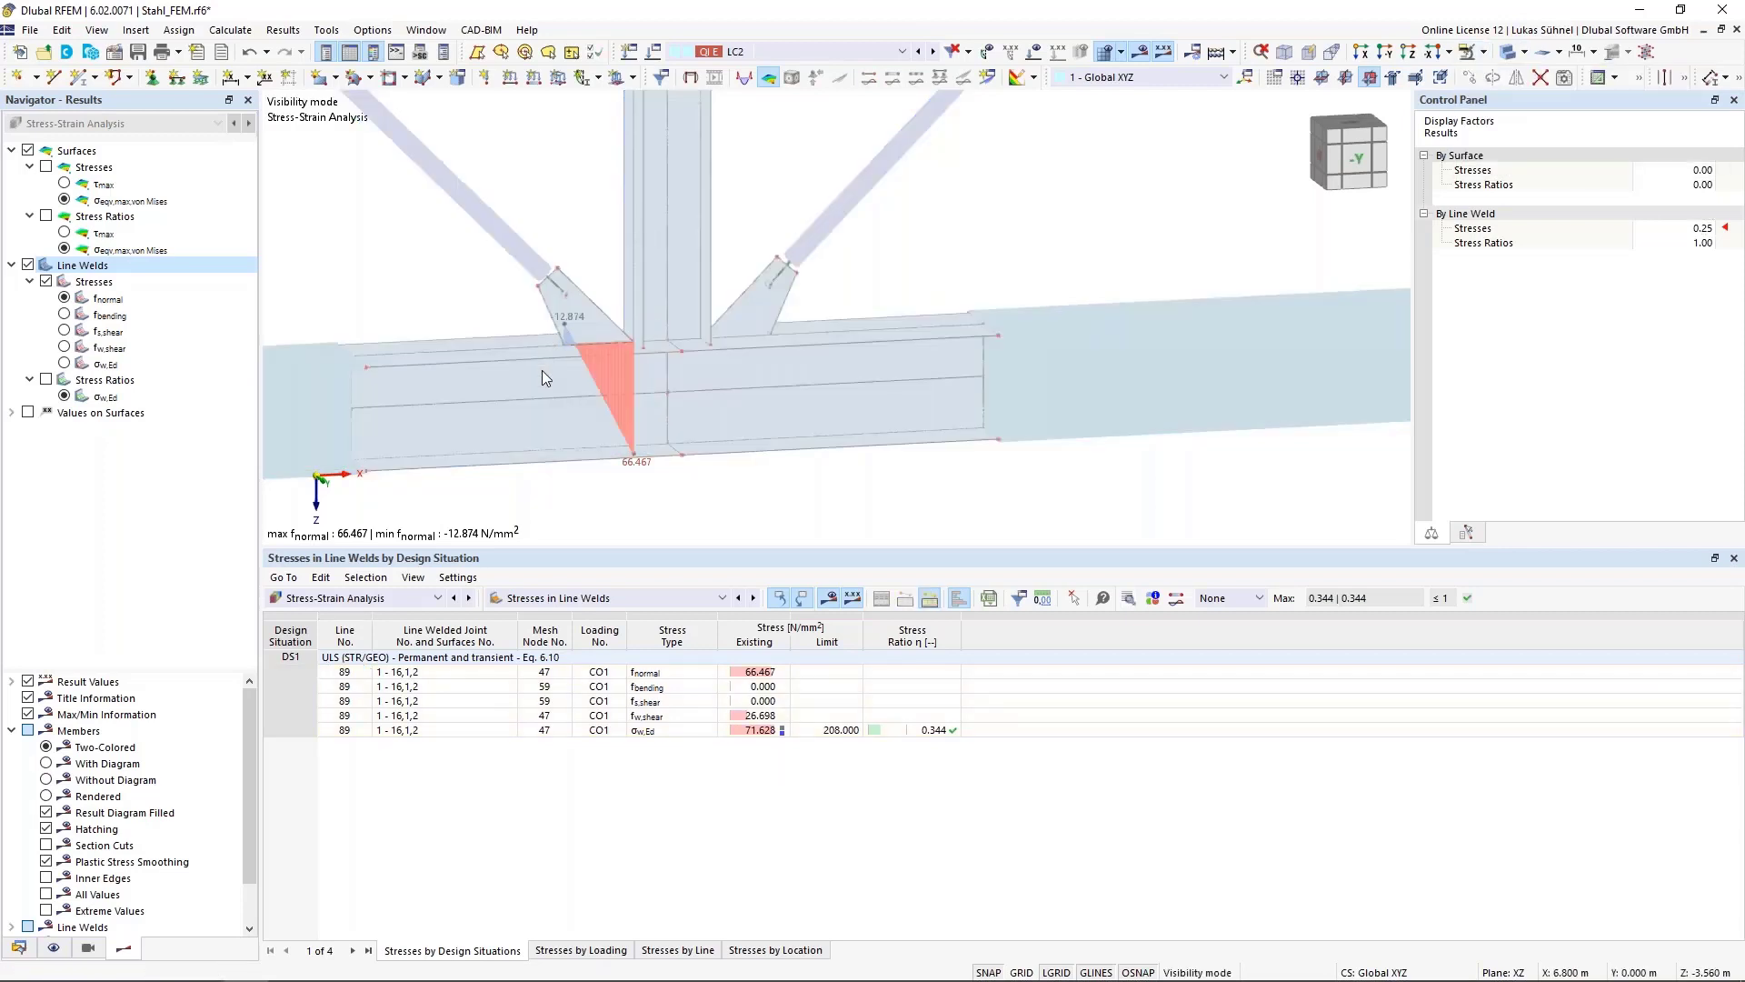
Compare the weld stress diagrams for f normal, f w,shear and σw,Ed
{"action": "scroll", "coordinate": [542, 369], "scroll_direction": "up", "scroll_amount": 2}
{"action": "left_click", "coordinate": [68, 298]}
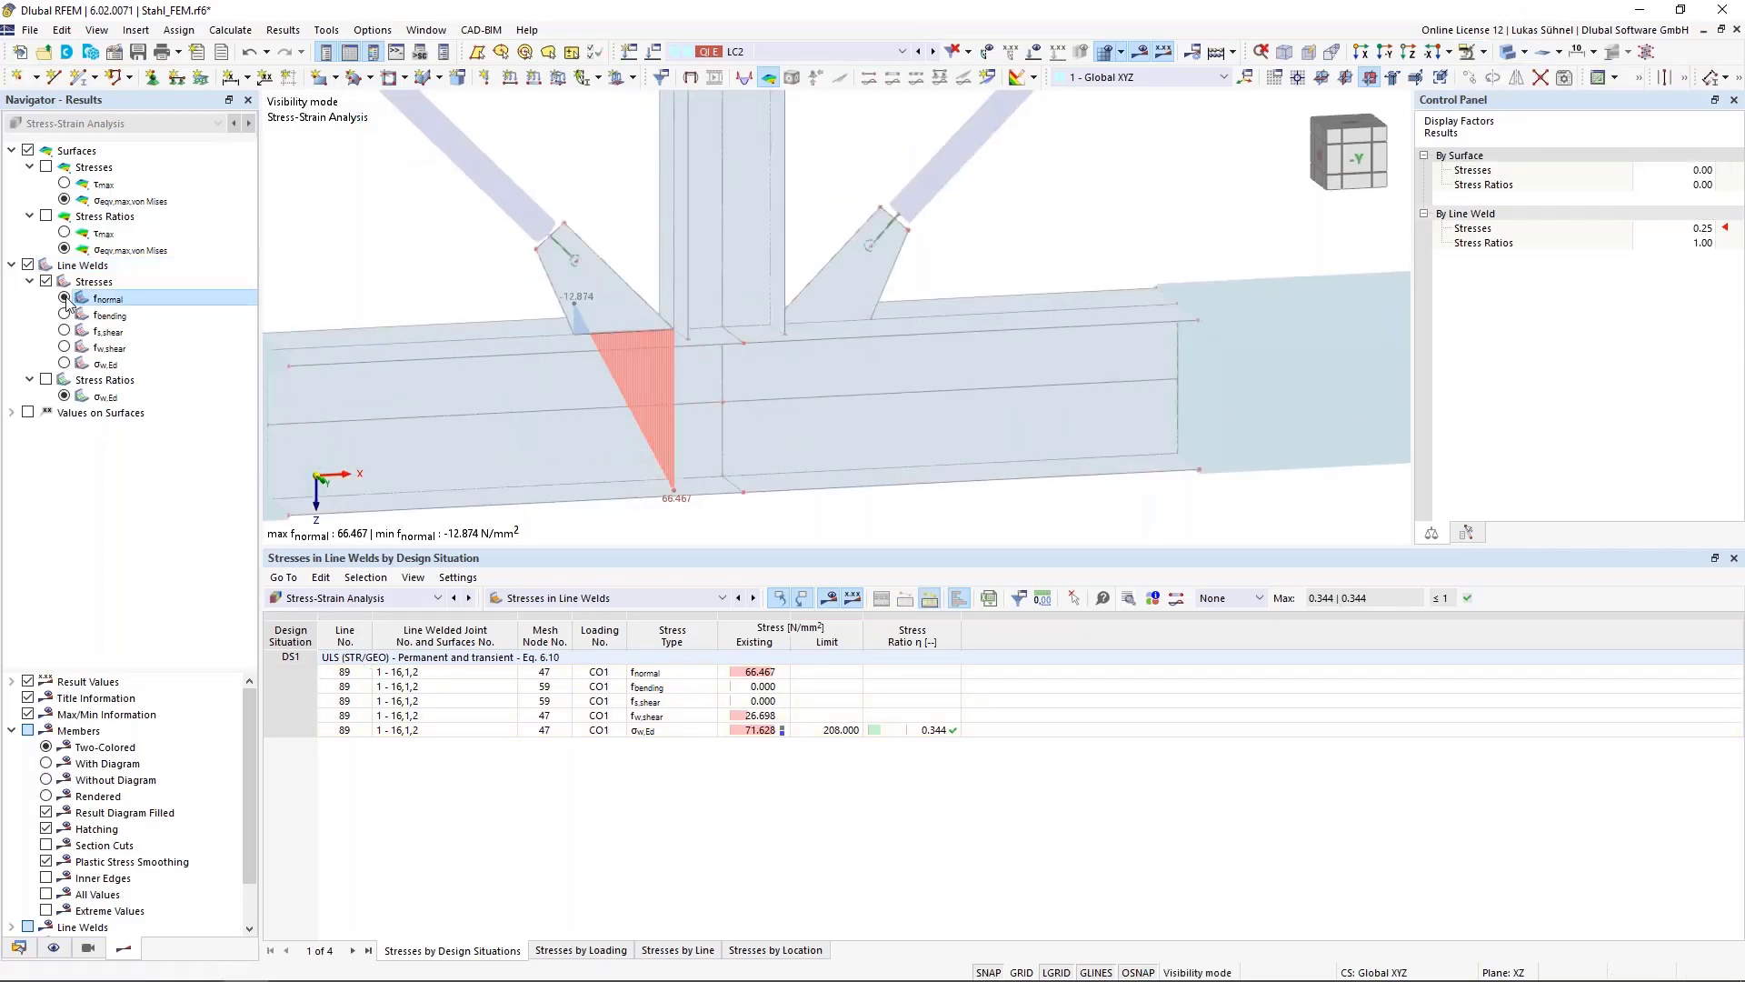
{"action": "left_click", "coordinate": [65, 349]}
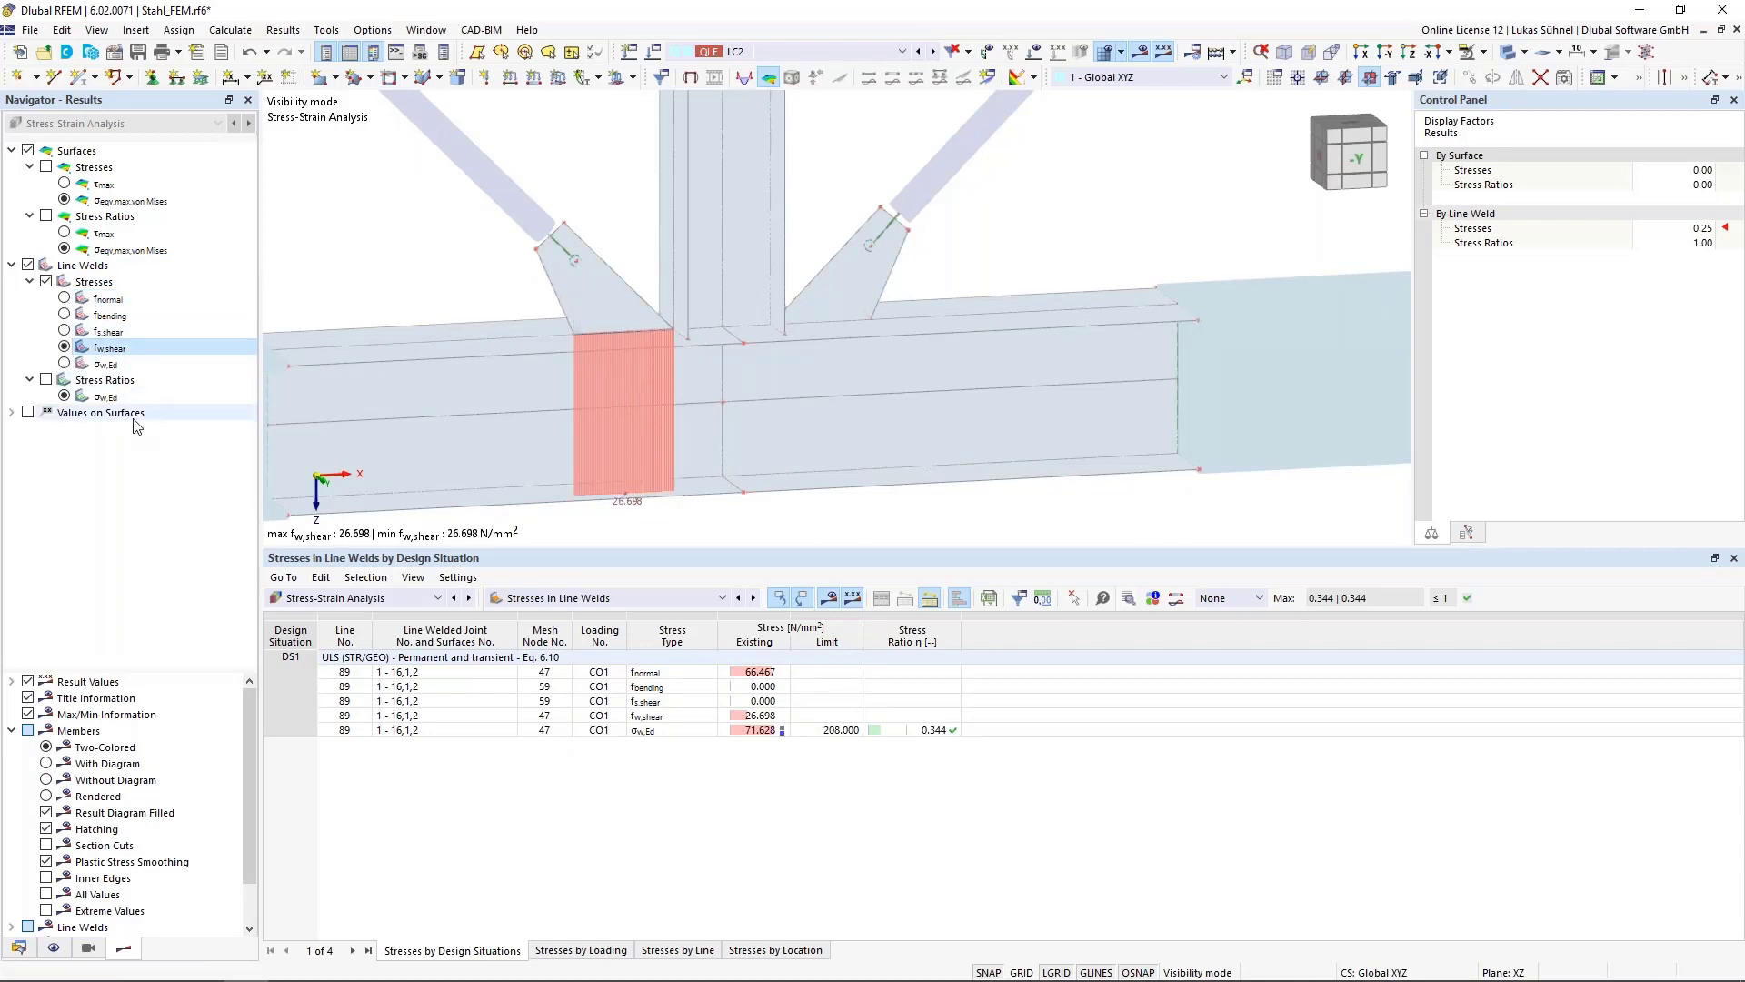
{"action": "left_click", "coordinate": [65, 364]}
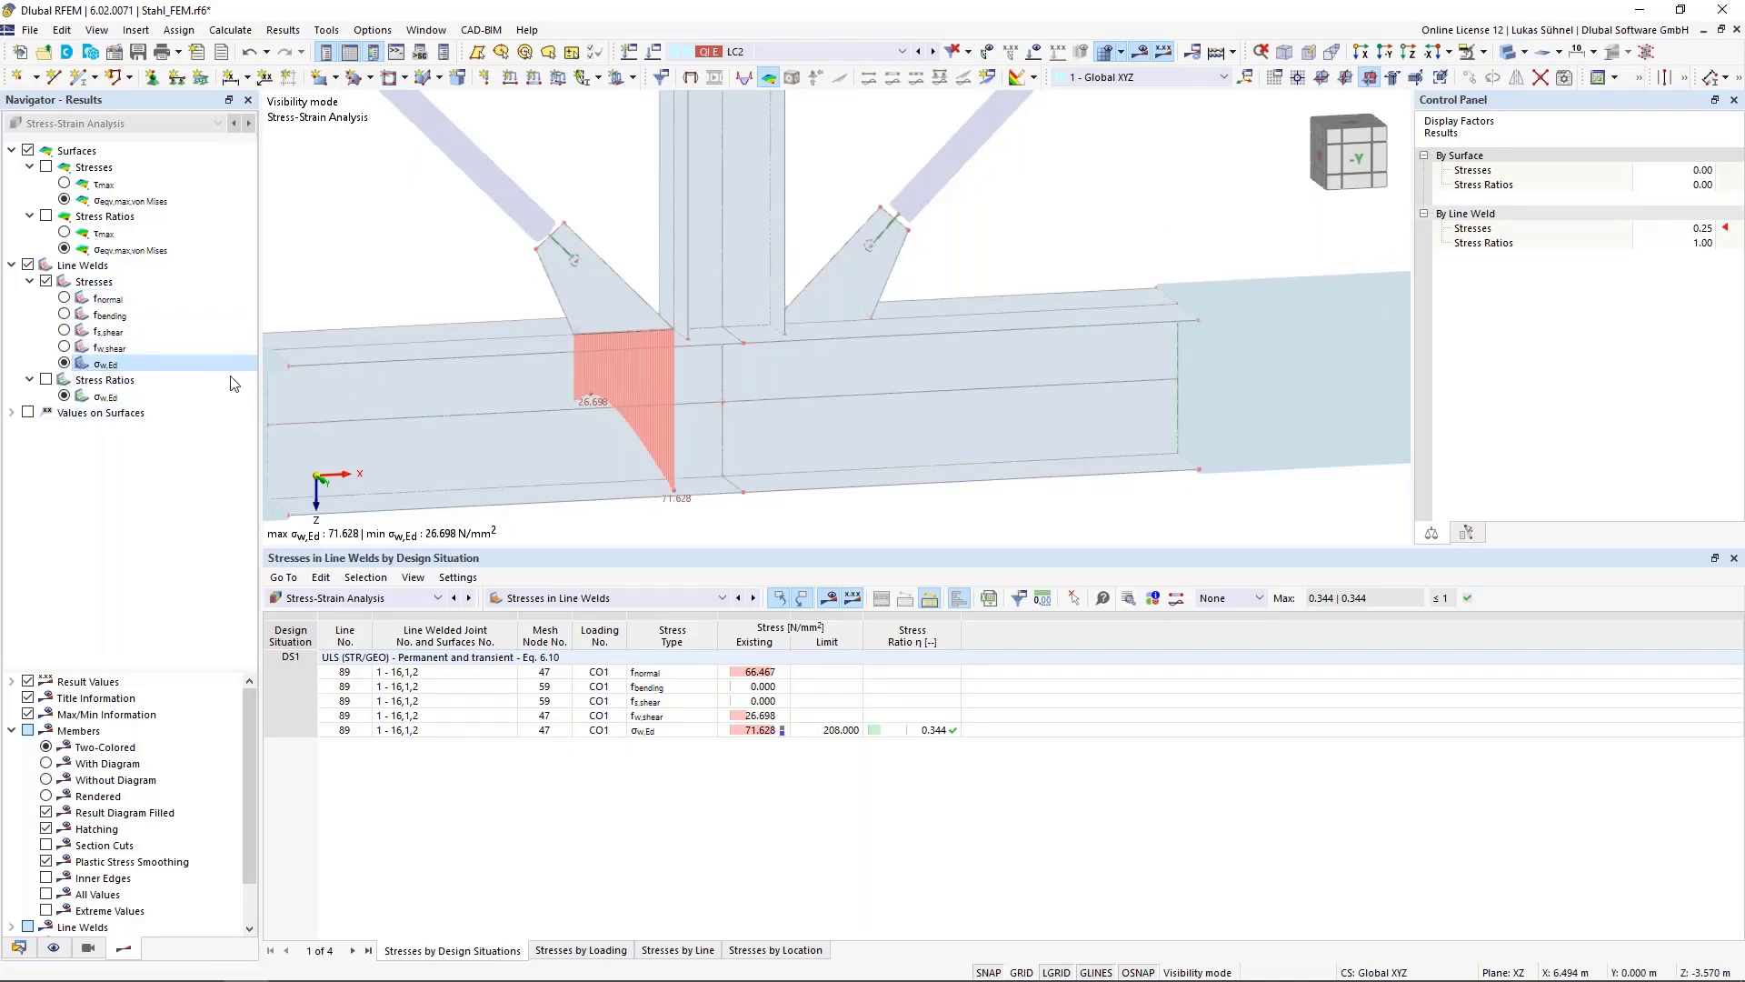
Show the σw,Ed weld stress ratios and set the line weld stress ratio display factor to 0.25
{"action": "left_click", "coordinate": [46, 379]}
{"action": "left_click", "coordinate": [102, 380]}
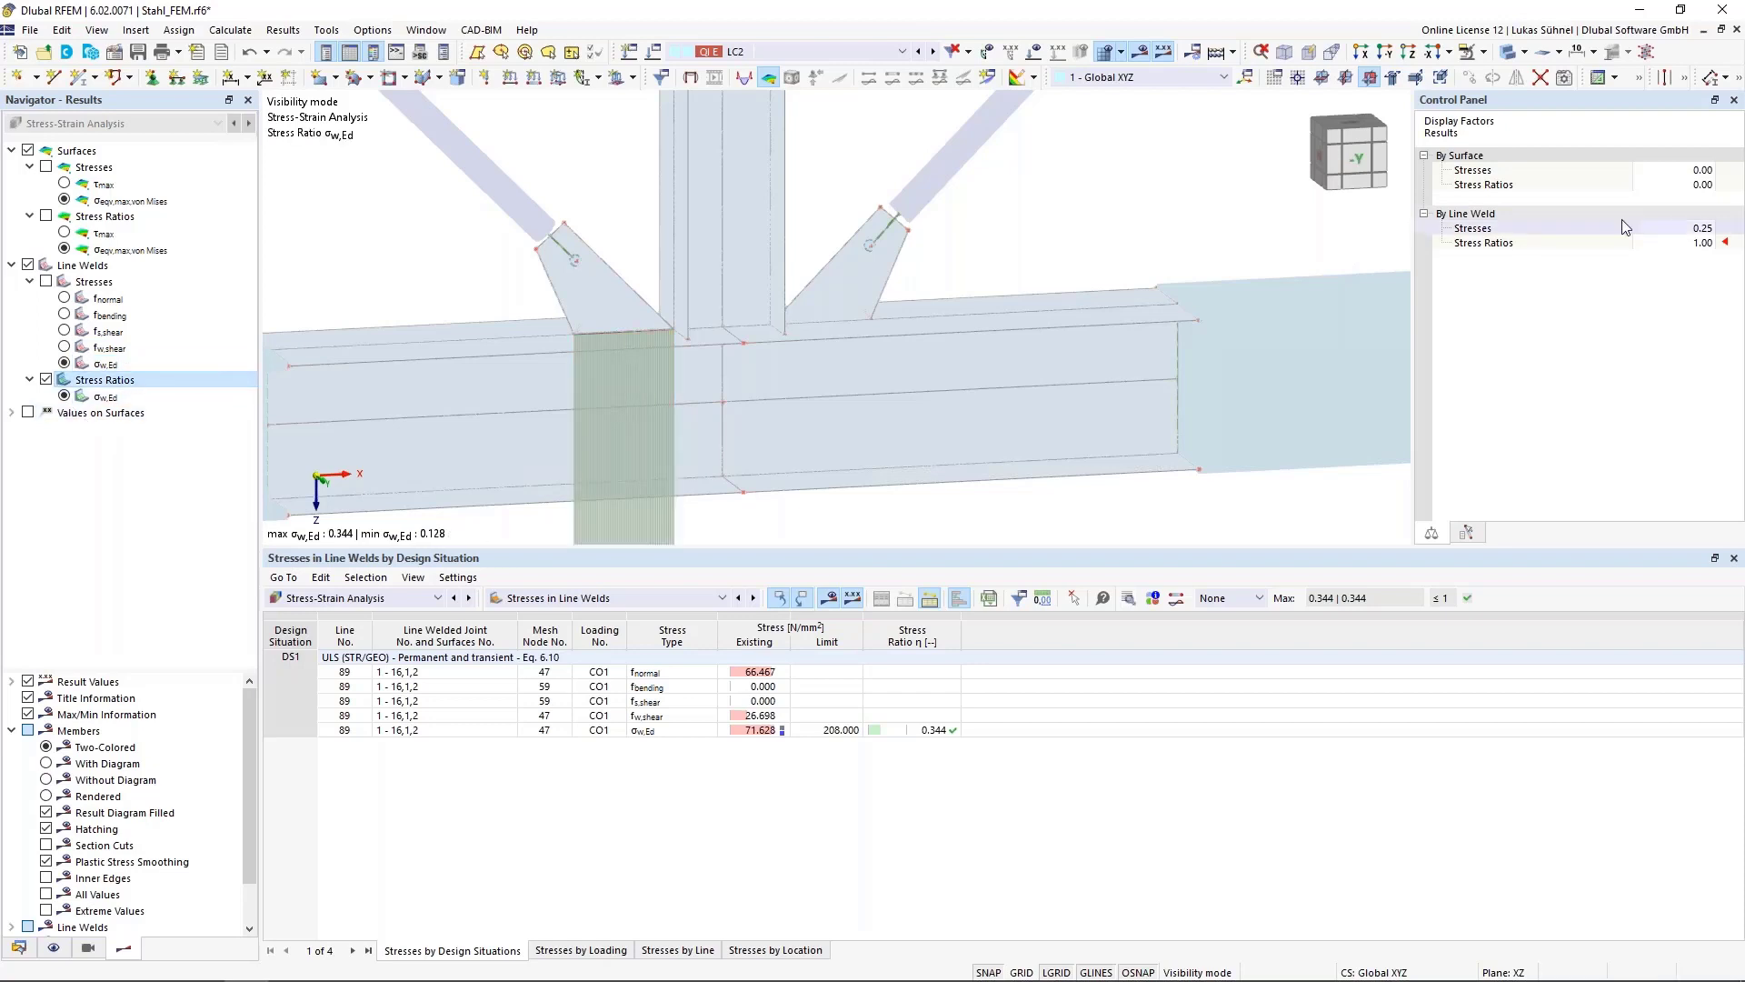
{"action": "left_click", "coordinate": [1697, 244]}
{"action": "left_click", "coordinate": [1708, 246]}
{"action": "left_click", "coordinate": [1709, 246]}
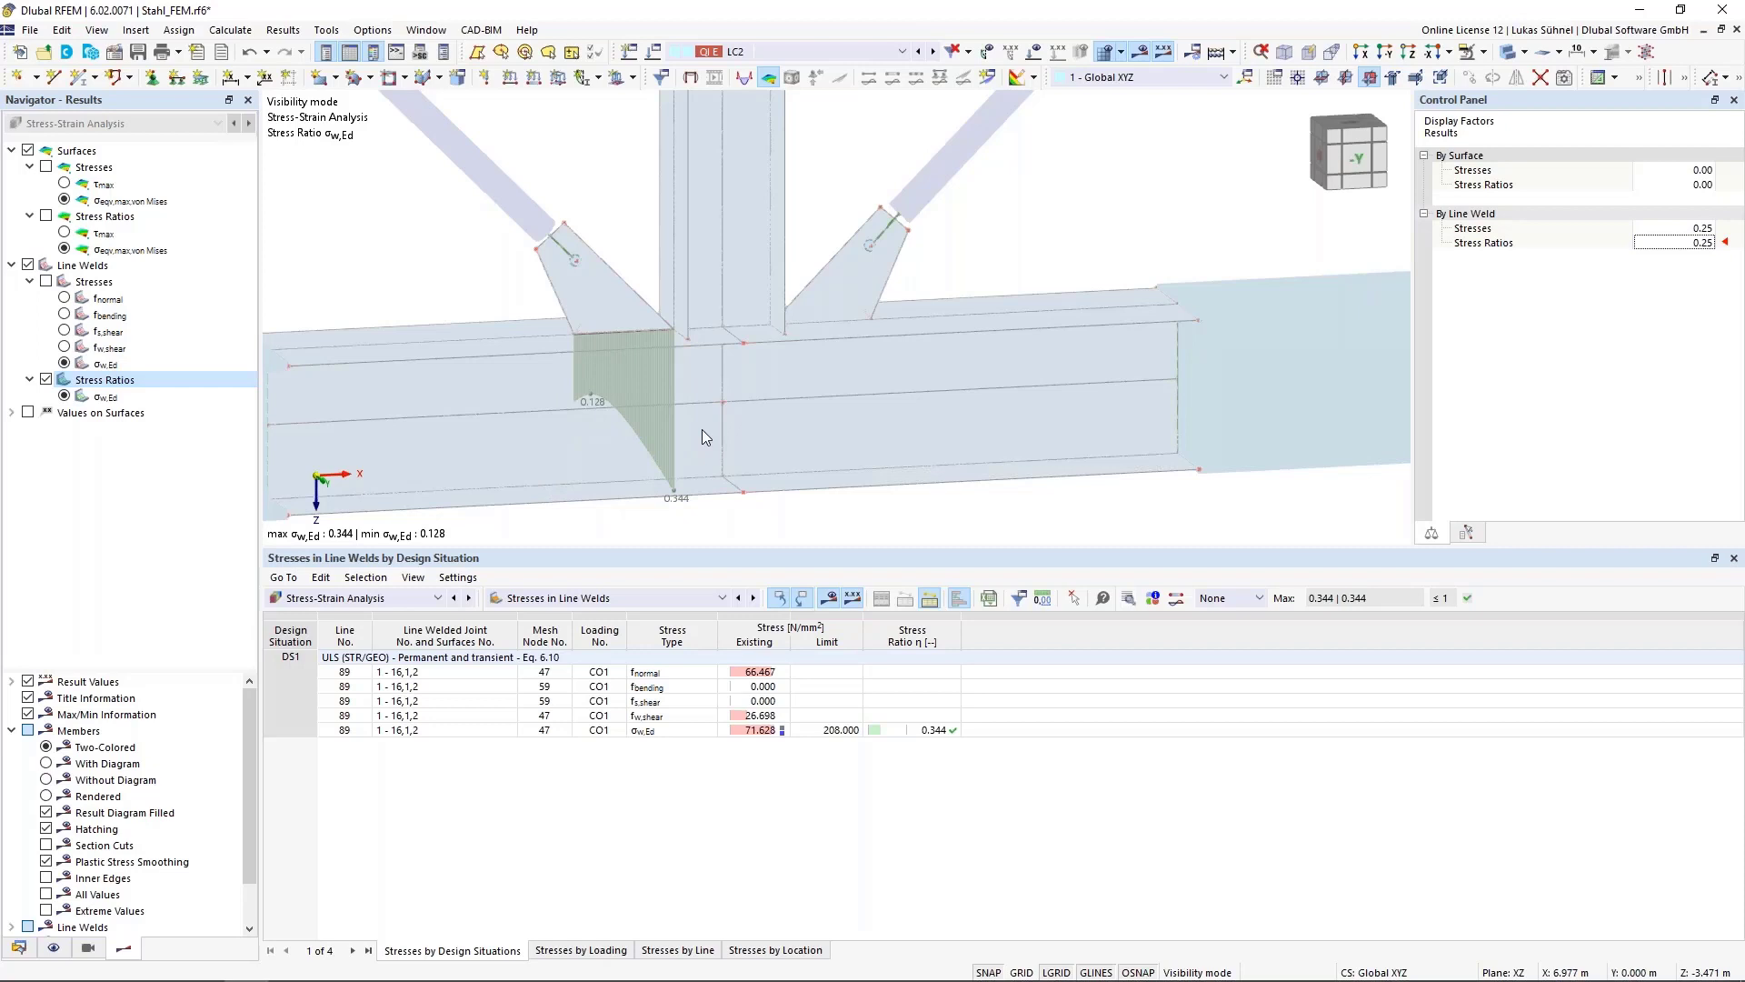
Switch the results table to Stresses on Surfaces and cancel the visibility mode
{"action": "scroll", "coordinate": [702, 429], "scroll_direction": "down", "scroll_amount": 3}
{"action": "middle_click_drag", "start_coordinate": [585, 350], "coordinate": [587, 454], "text": "ctrl"}
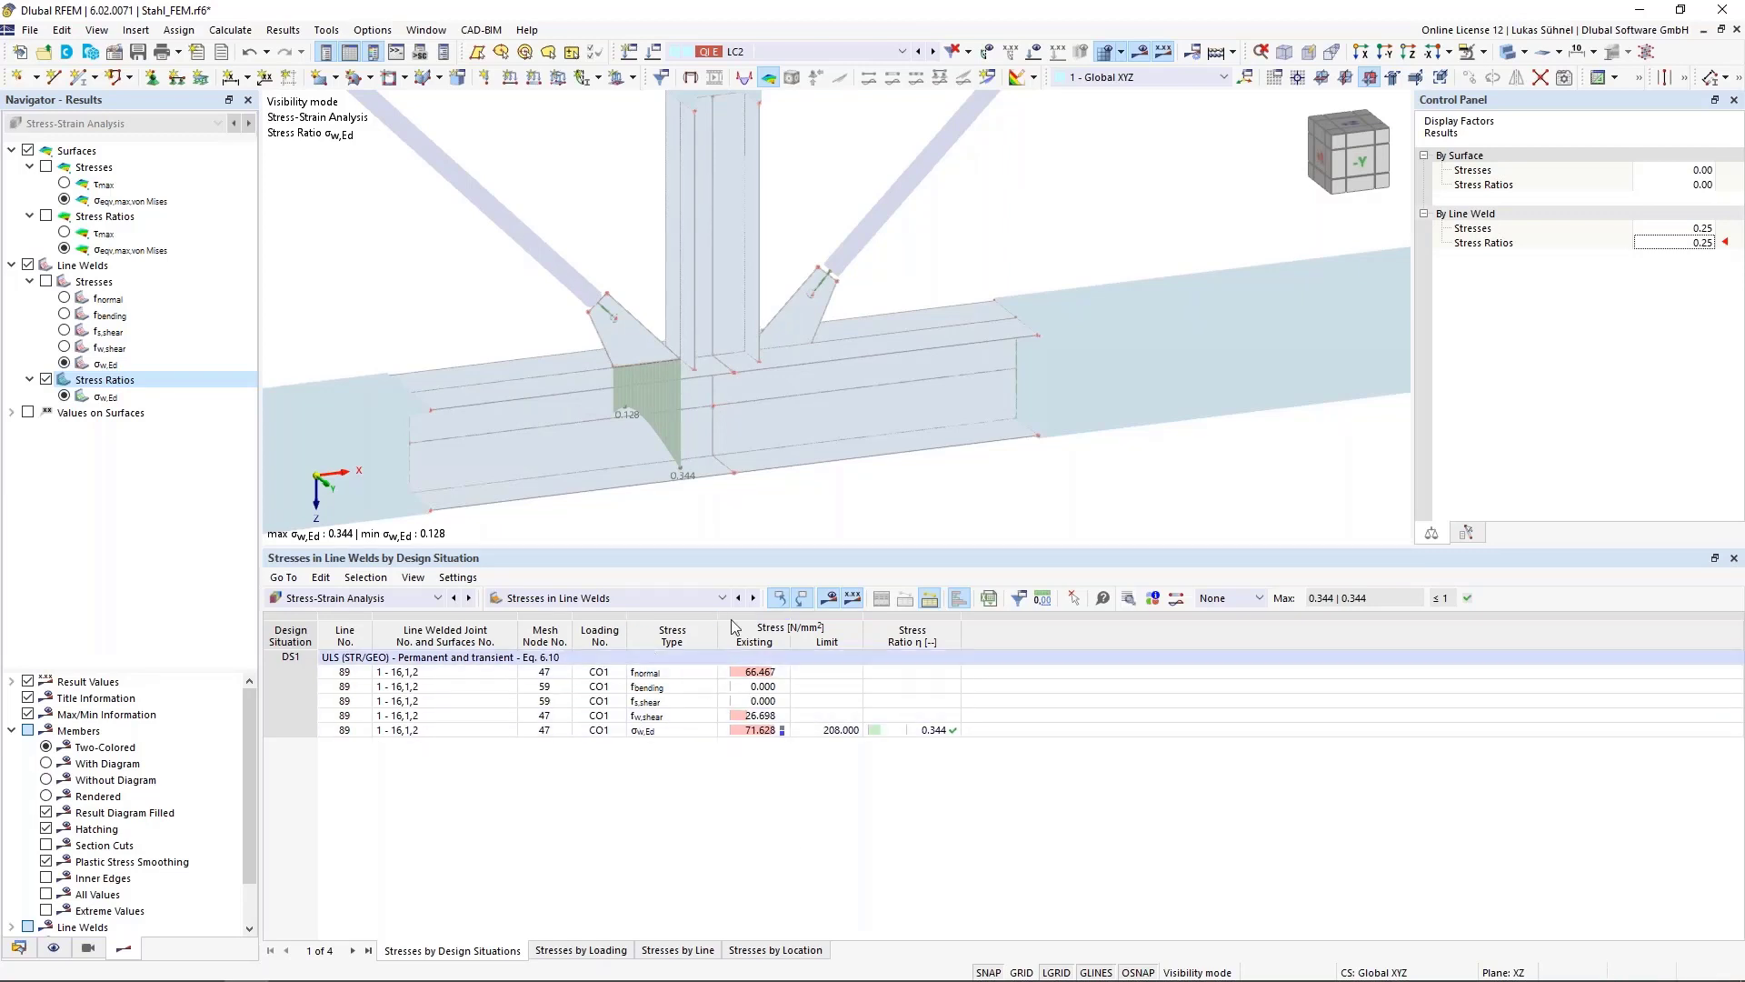
{"action": "scroll", "coordinate": [853, 250], "scroll_direction": "down", "scroll_amount": 2}
{"action": "middle_click_drag", "start_coordinate": [852, 254], "coordinate": [847, 300]}
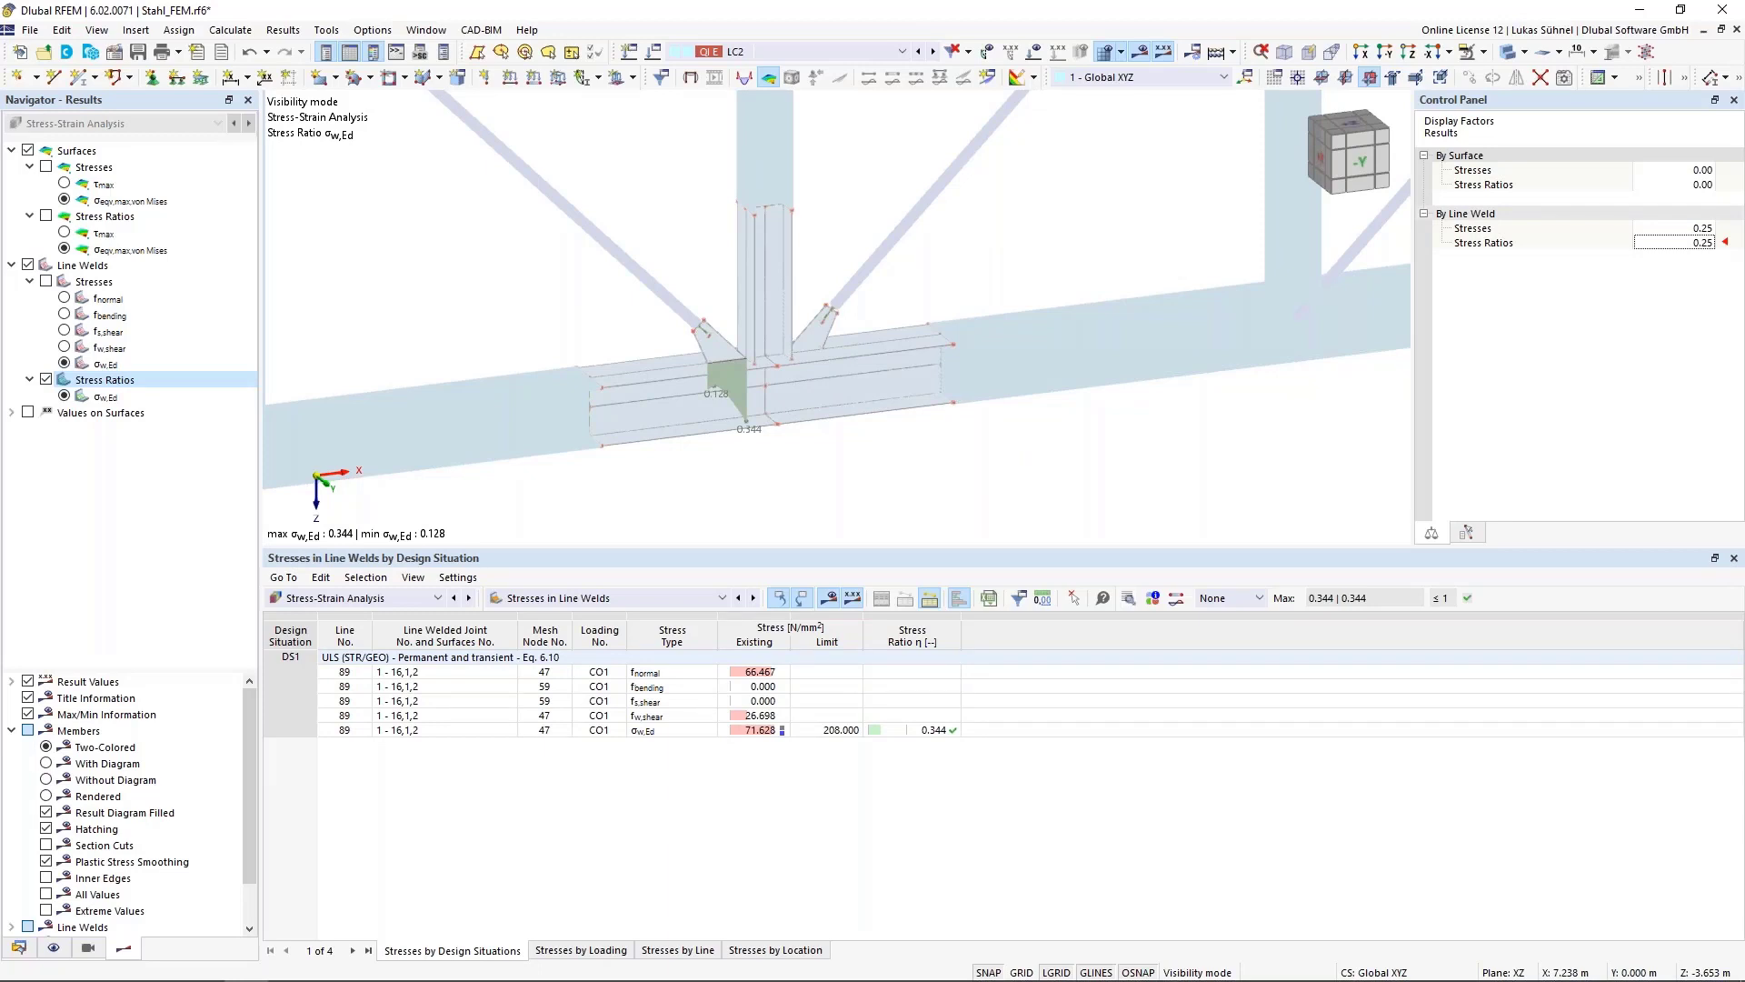
{"action": "left_click", "coordinate": [578, 600]}
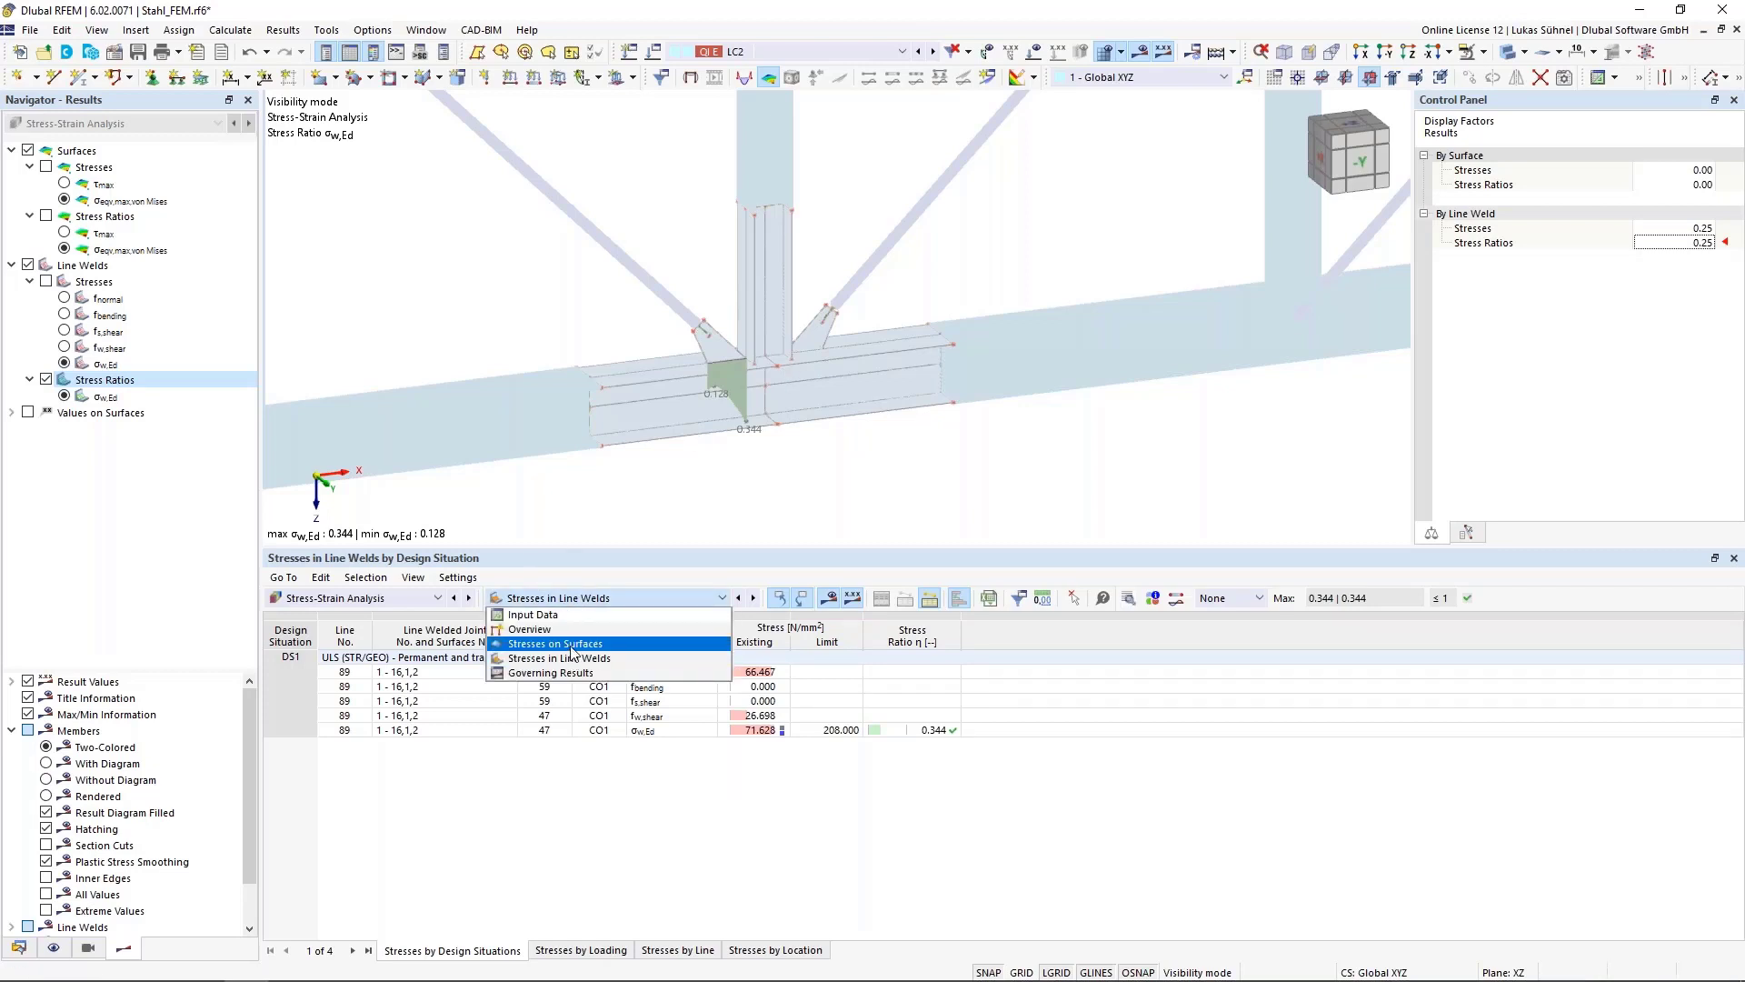
{"action": "left_click", "coordinate": [573, 644]}
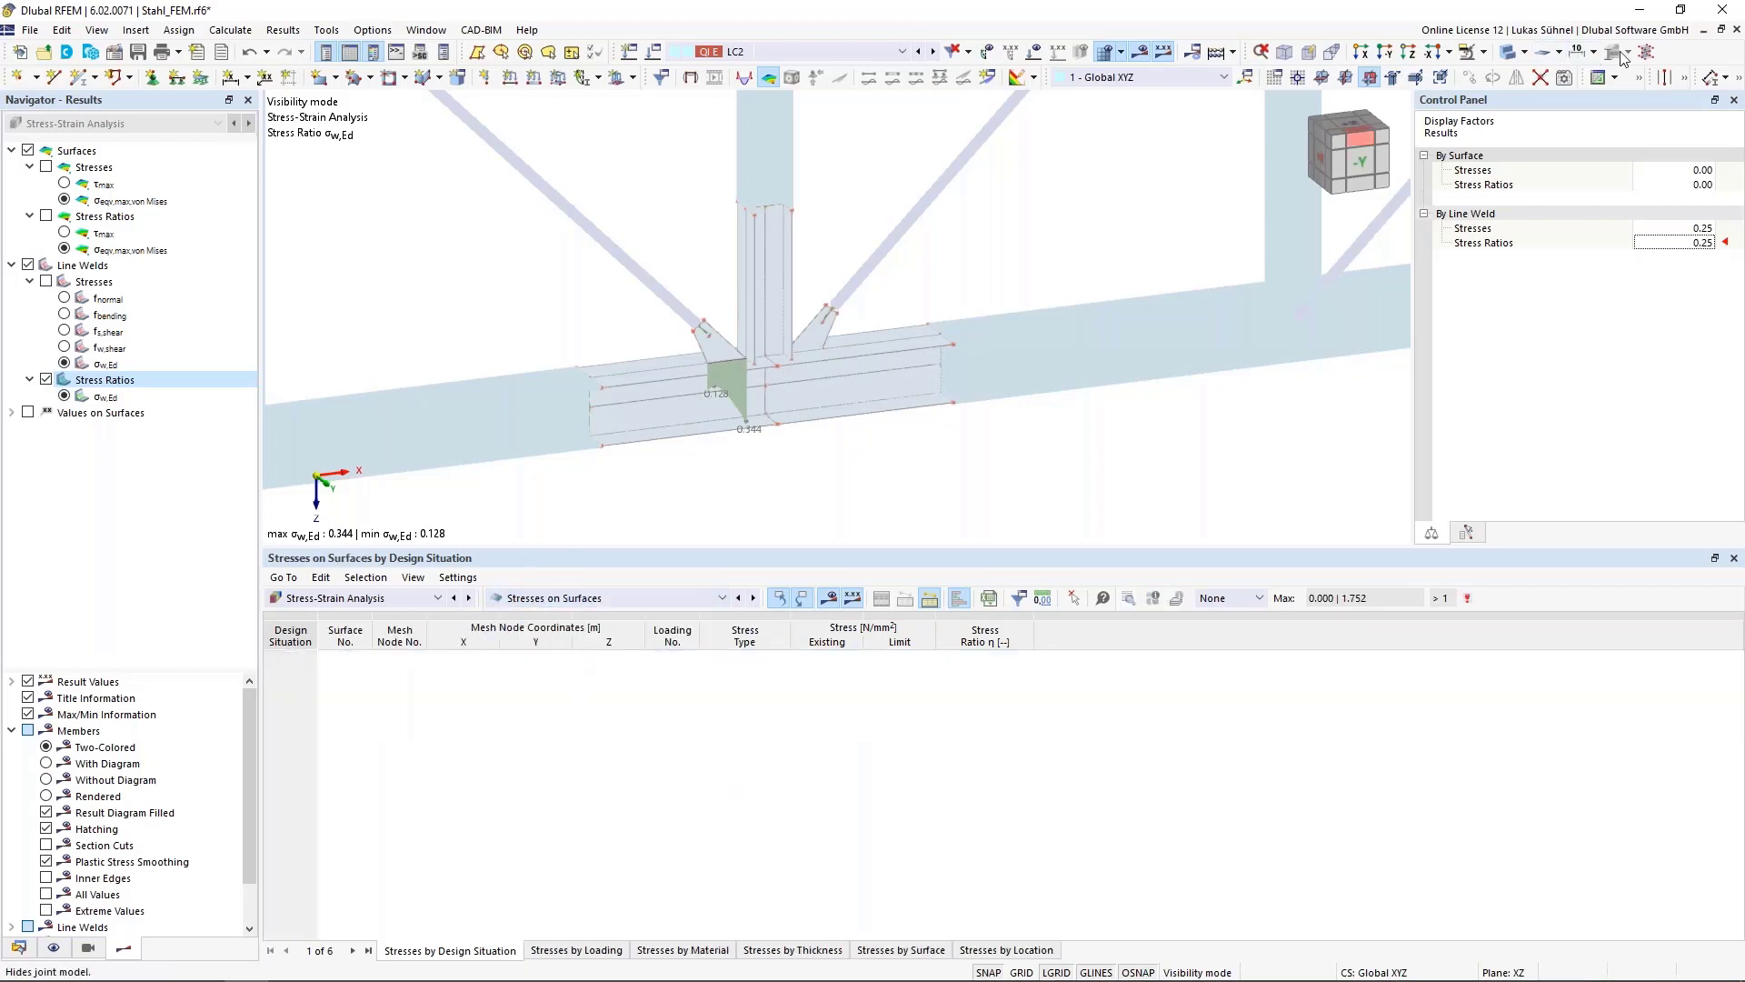
{"action": "left_click", "coordinate": [1487, 56]}
{"action": "left_click", "coordinate": [1527, 168]}
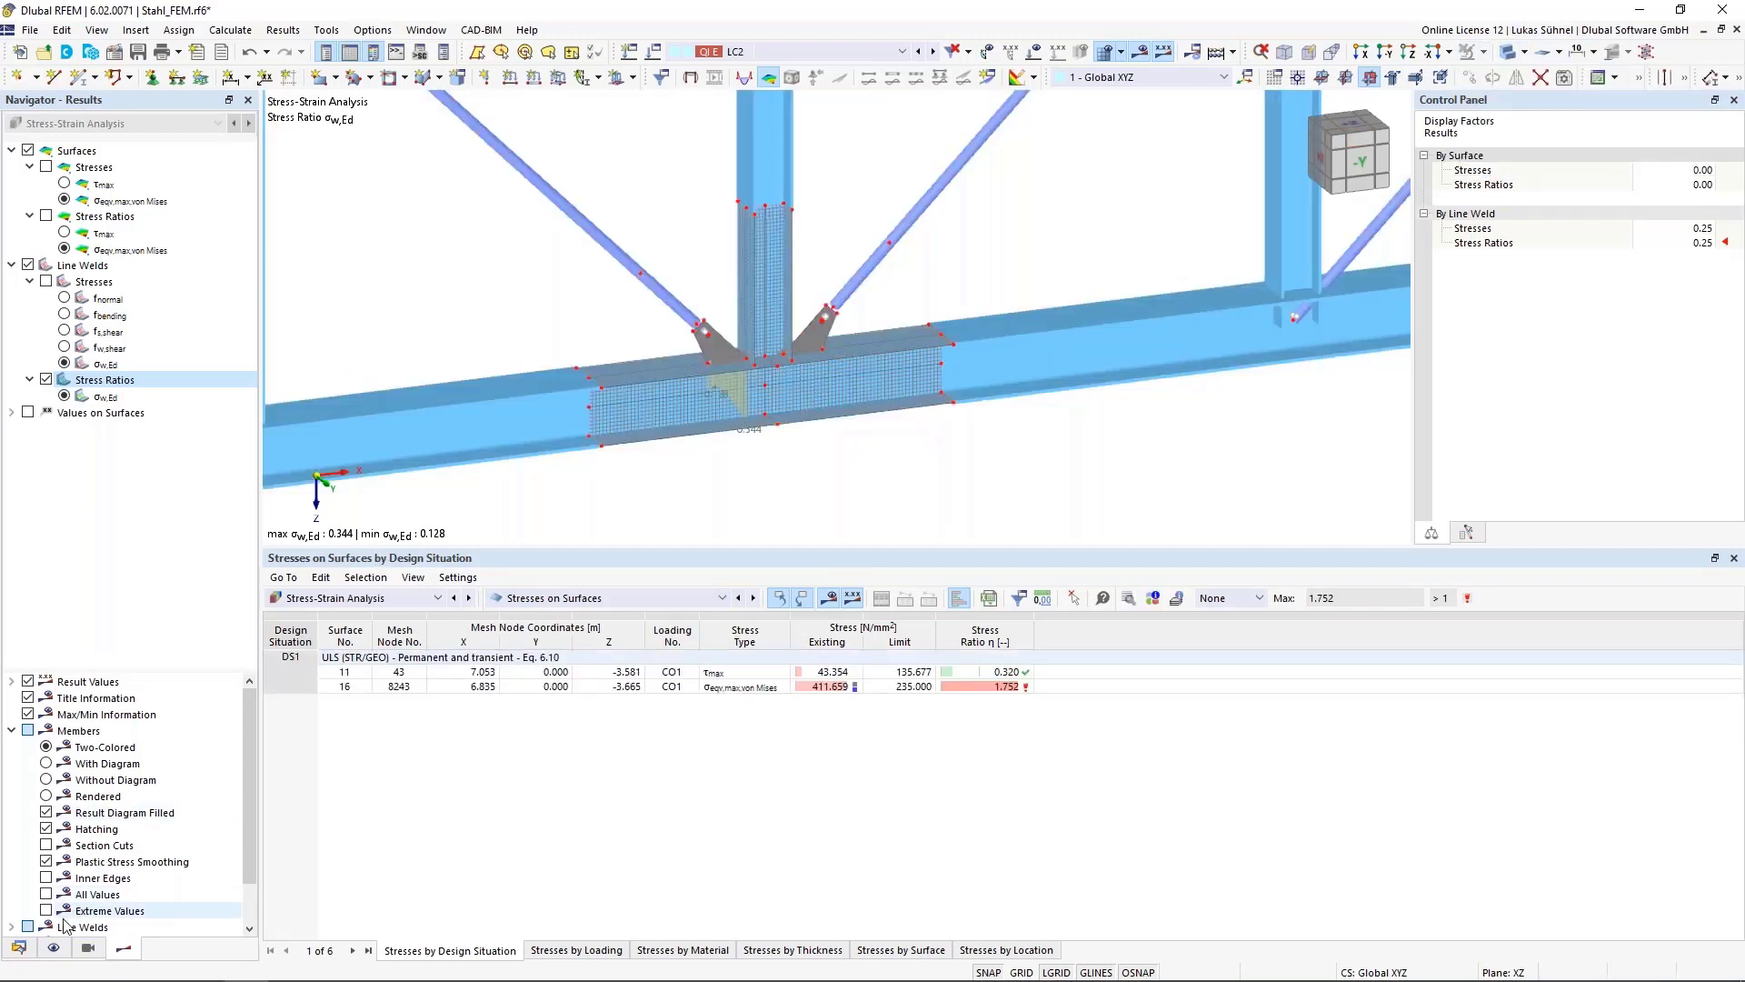
Turn off the mesh display and toggle automatic display of selected table objects
{"action": "left_click", "coordinate": [54, 948]}
{"action": "left_click", "coordinate": [29, 234]}
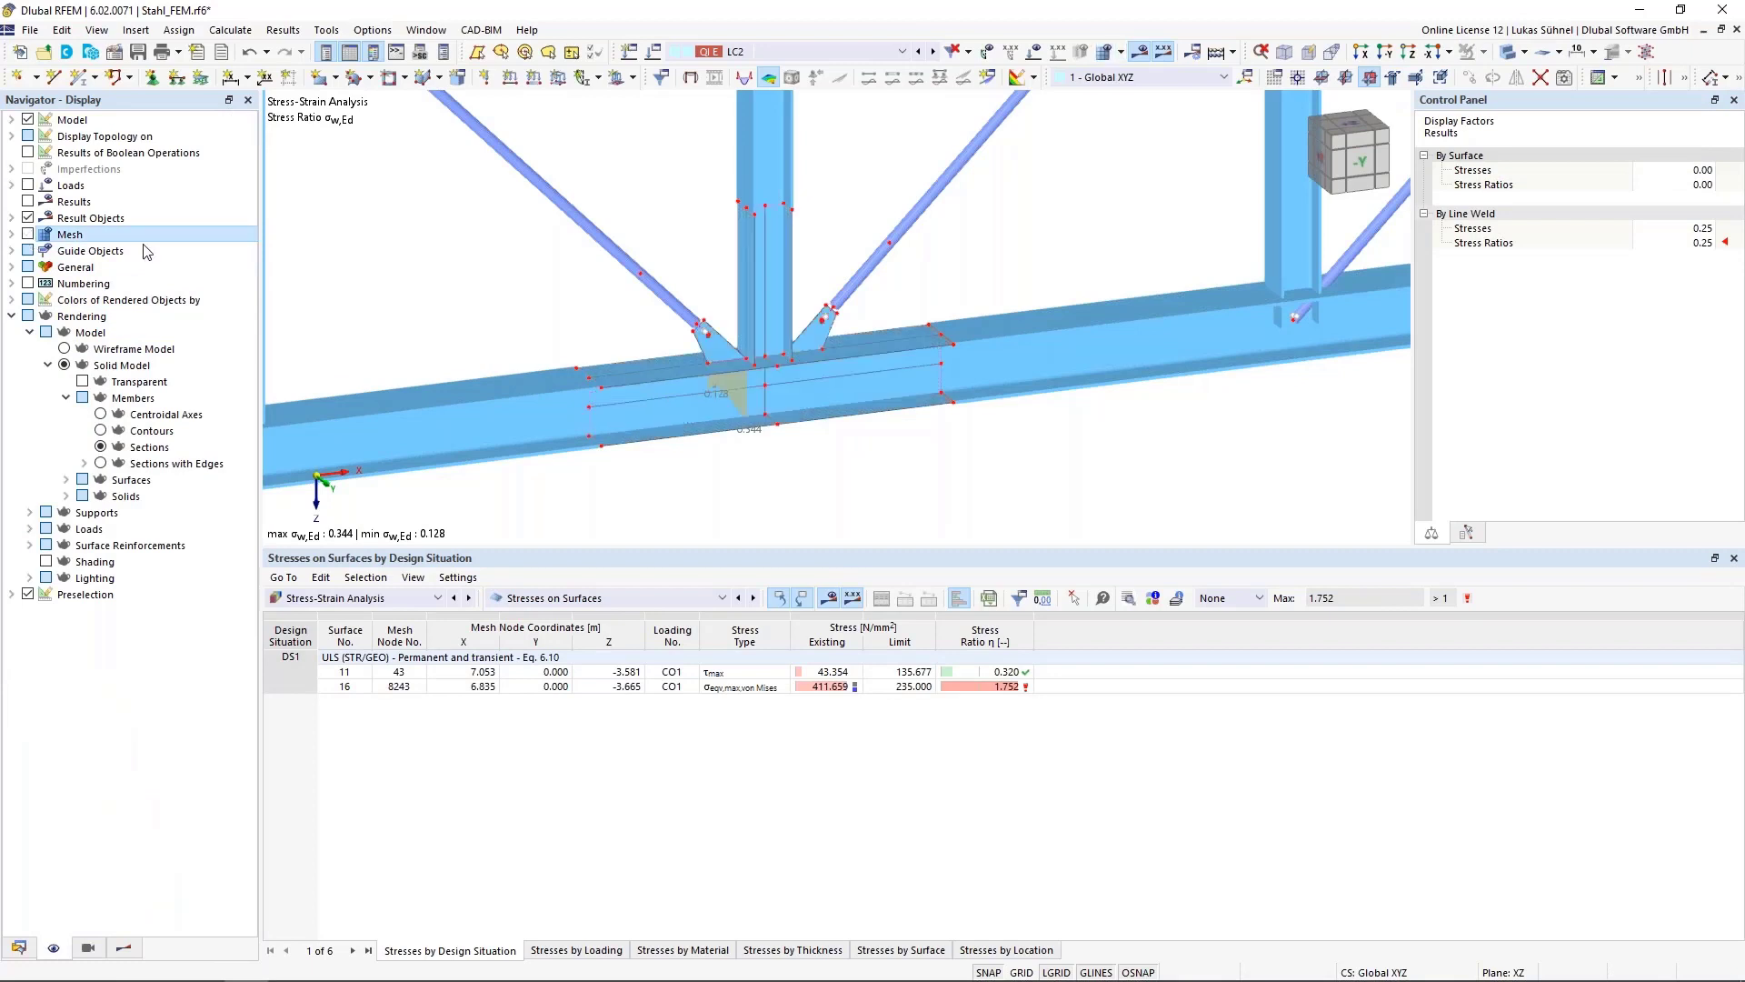
{"action": "left_click", "coordinate": [803, 599]}
{"action": "left_click", "coordinate": [131, 948]}
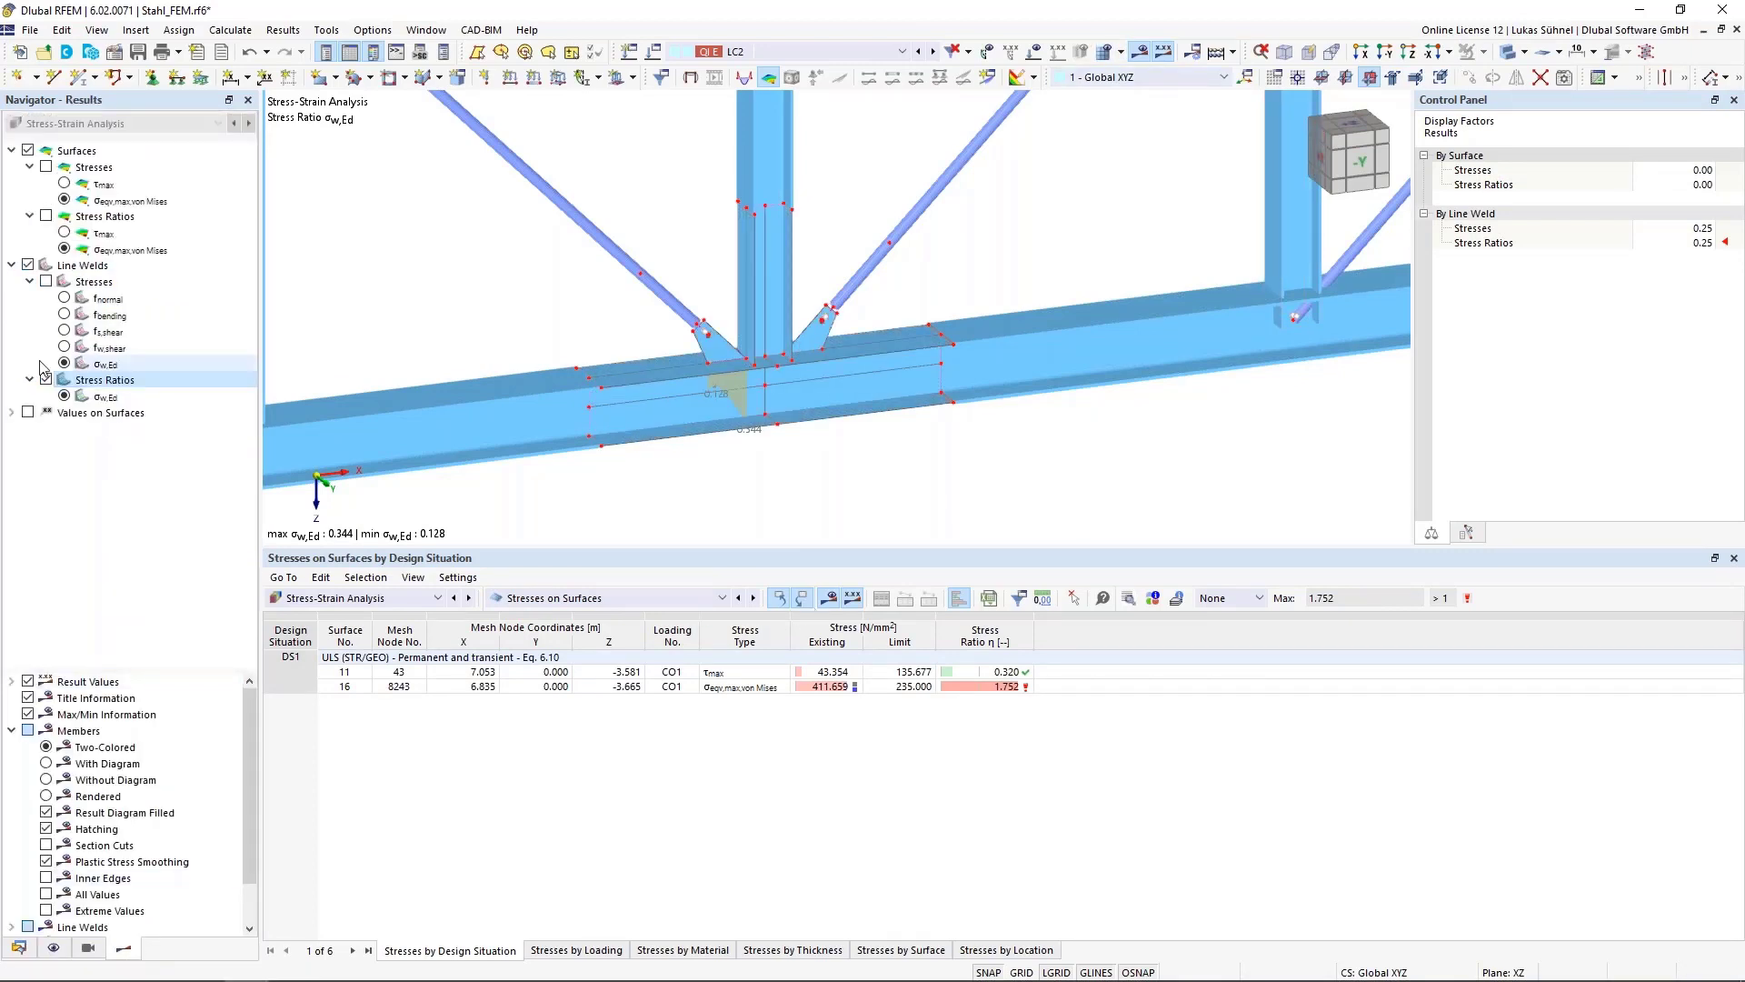
Hide the line weld results and display the surface von Mises equivalent stresses instead
{"action": "left_click", "coordinate": [28, 264]}
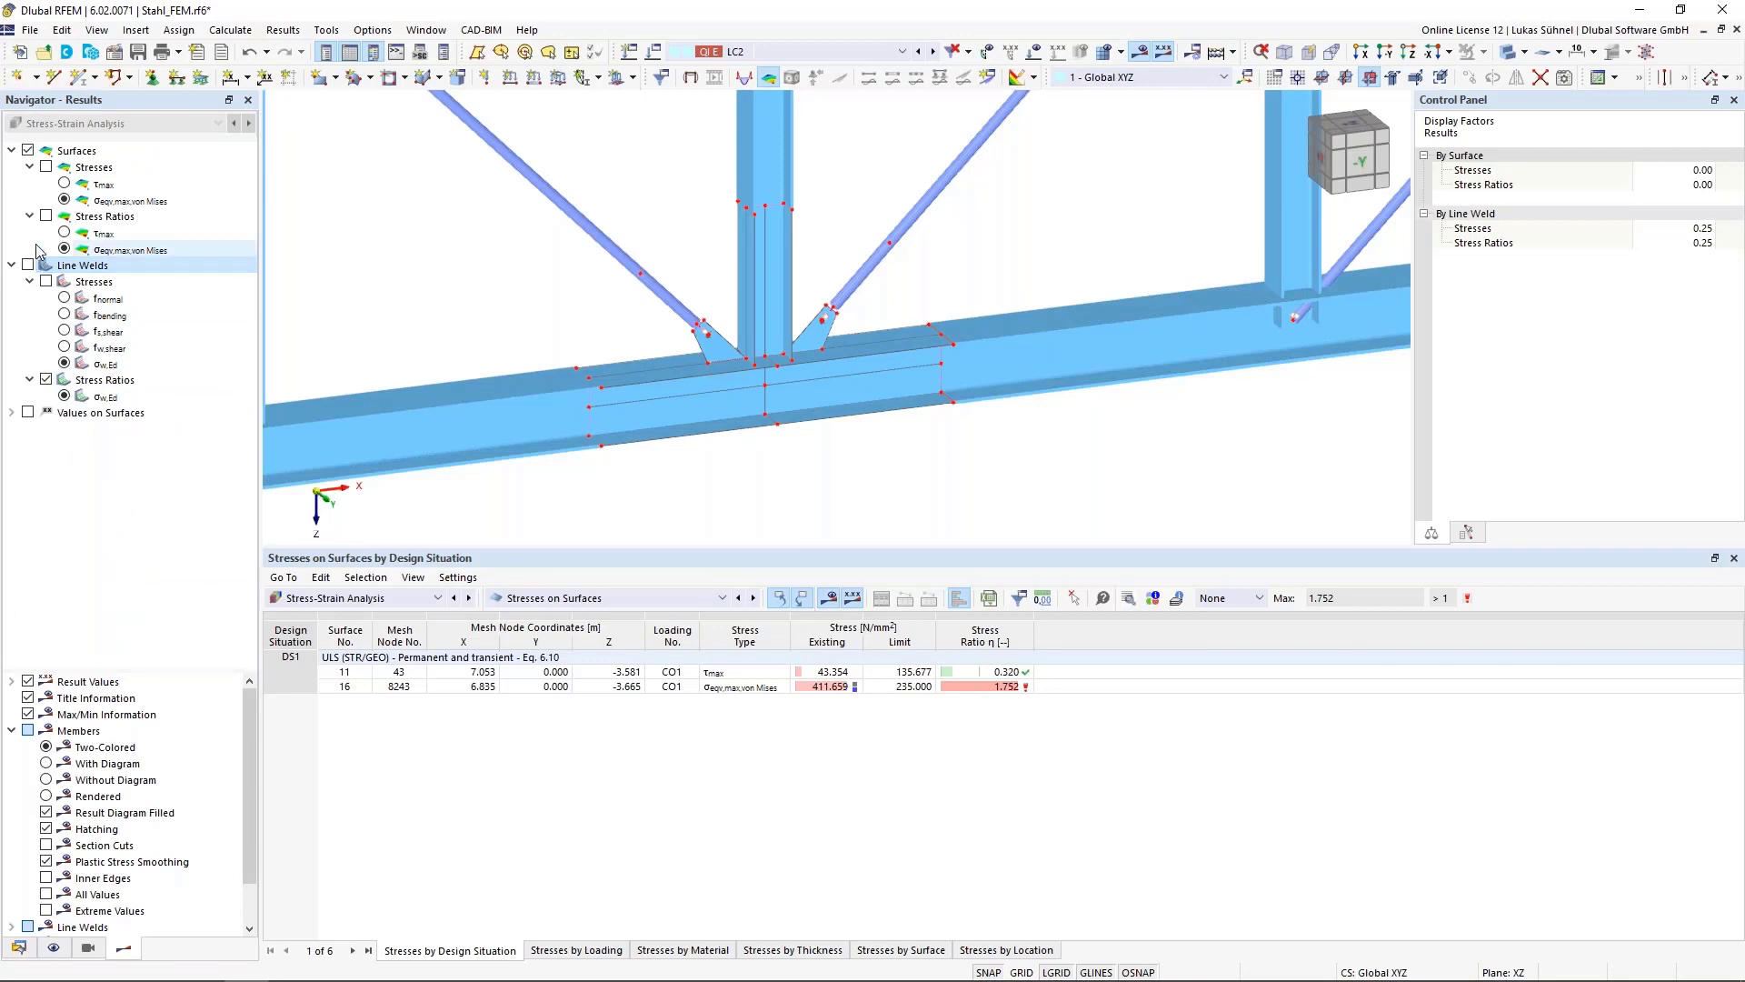
{"action": "left_click", "coordinate": [64, 199]}
{"action": "left_click", "coordinate": [46, 166]}
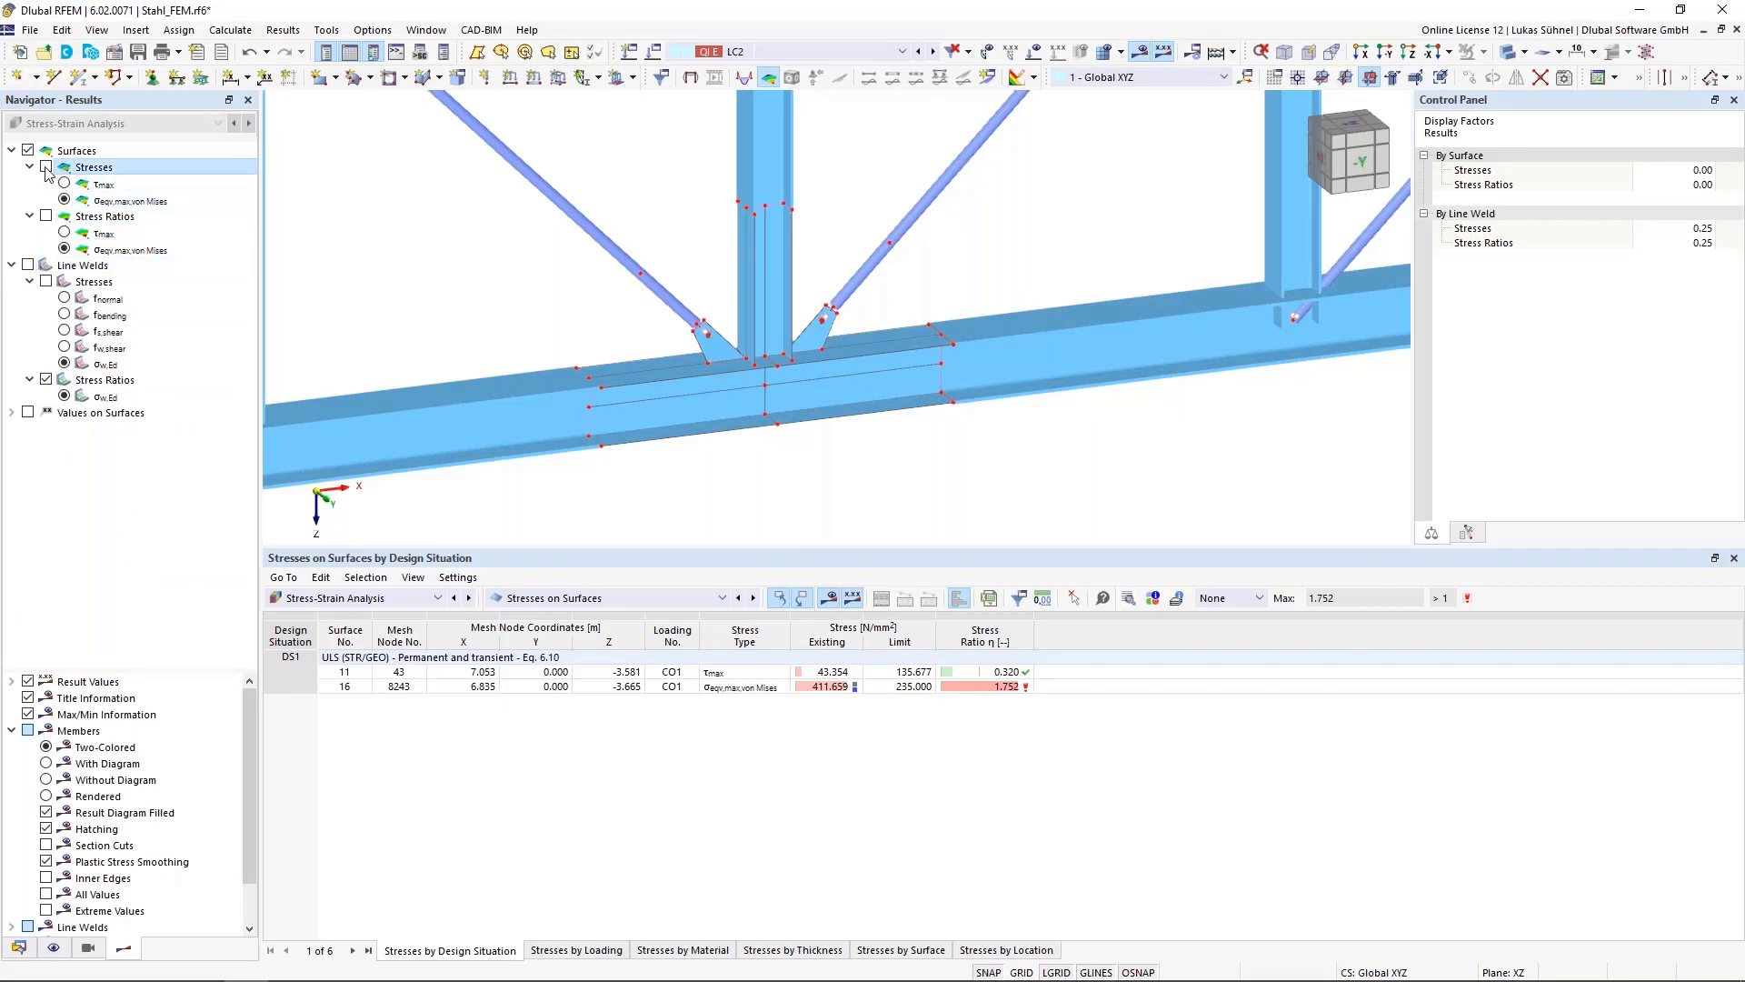
{"action": "scroll", "coordinate": [800, 346], "scroll_direction": "up", "scroll_amount": 5}
{"action": "middle_click_drag", "start_coordinate": [911, 342], "coordinate": [900, 285], "text": "ctrl"}
{"action": "scroll", "coordinate": [868, 354], "scroll_direction": "down", "scroll_amount": 3}
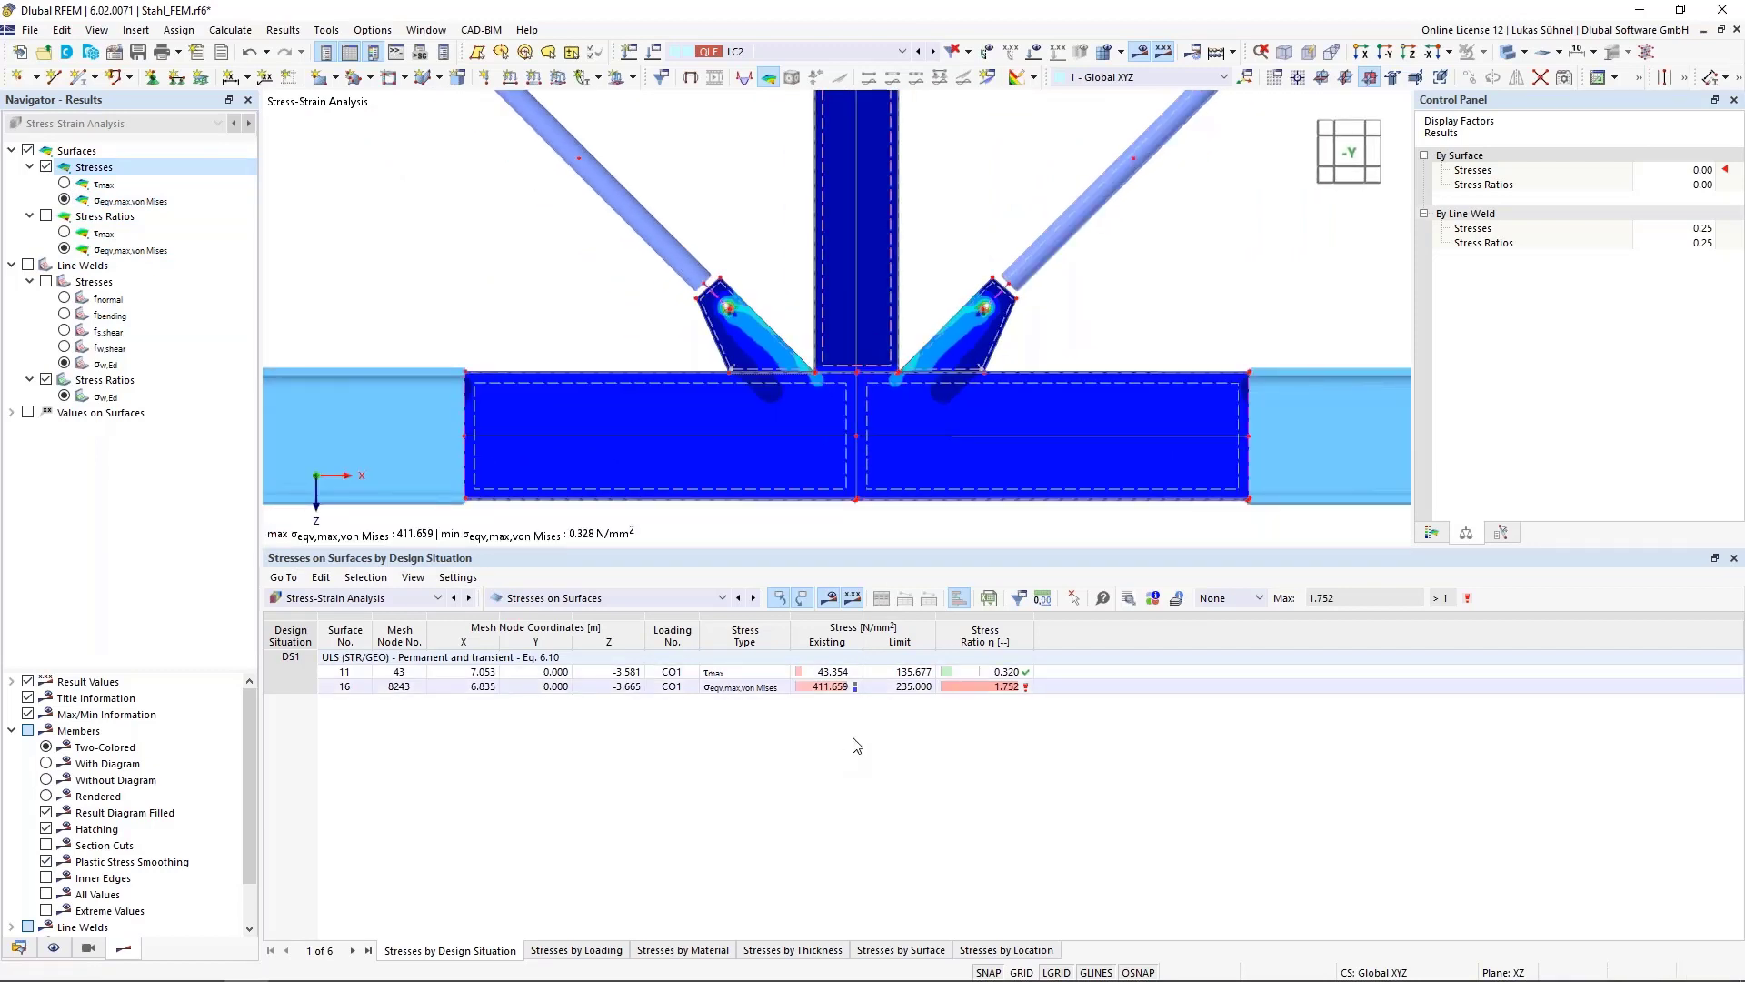
Locate the governing von Mises stress row in the table and inspect its location on the gusset plate
{"action": "left_click", "coordinate": [831, 687]}
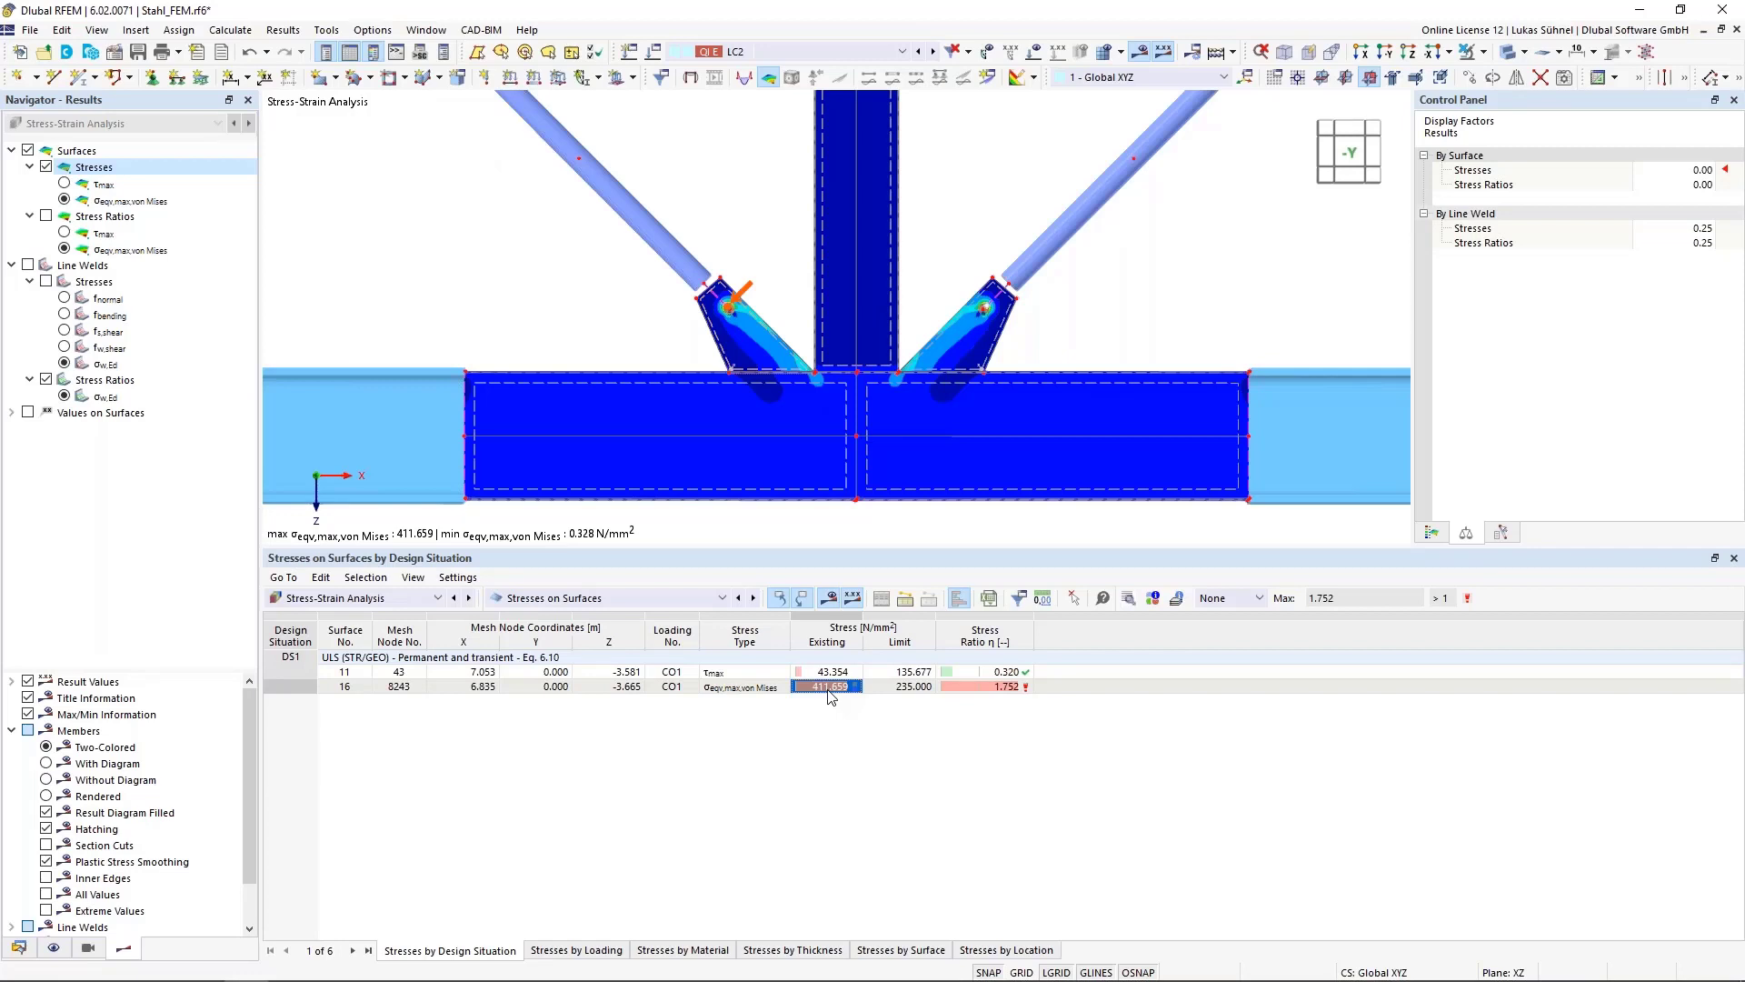
{"action": "left_click", "coordinate": [907, 688]}
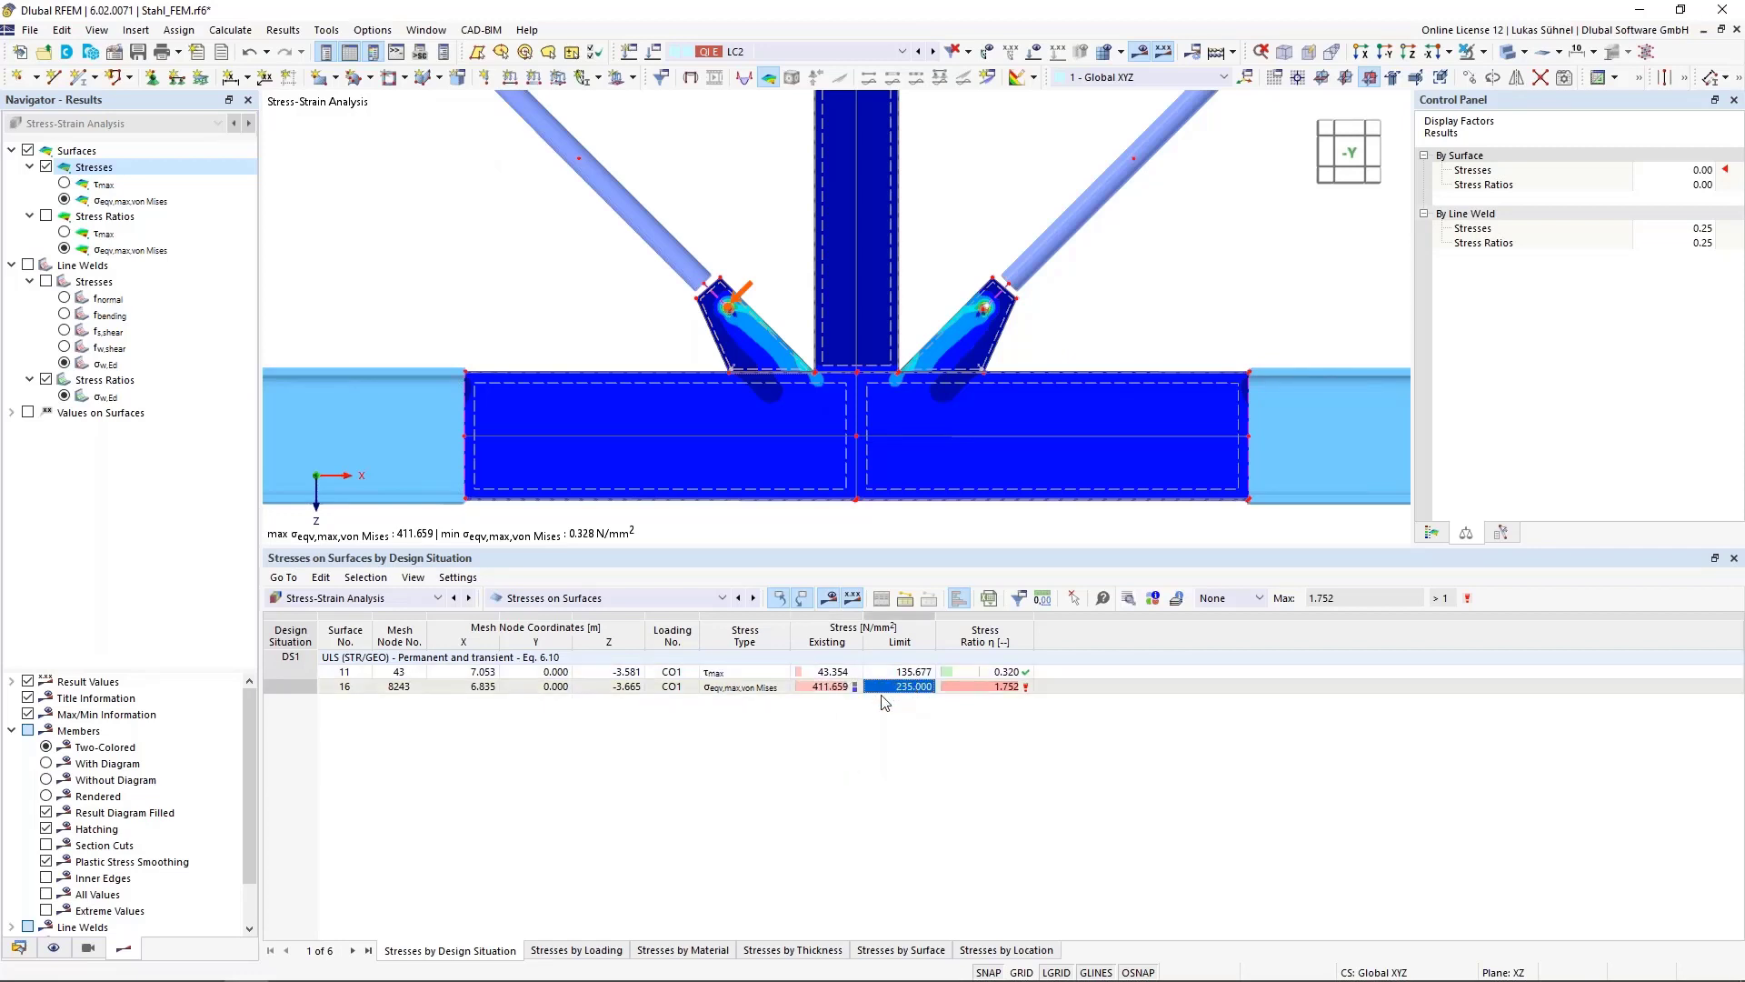
{"action": "scroll", "coordinate": [744, 314], "scroll_direction": "up", "scroll_amount": 3}
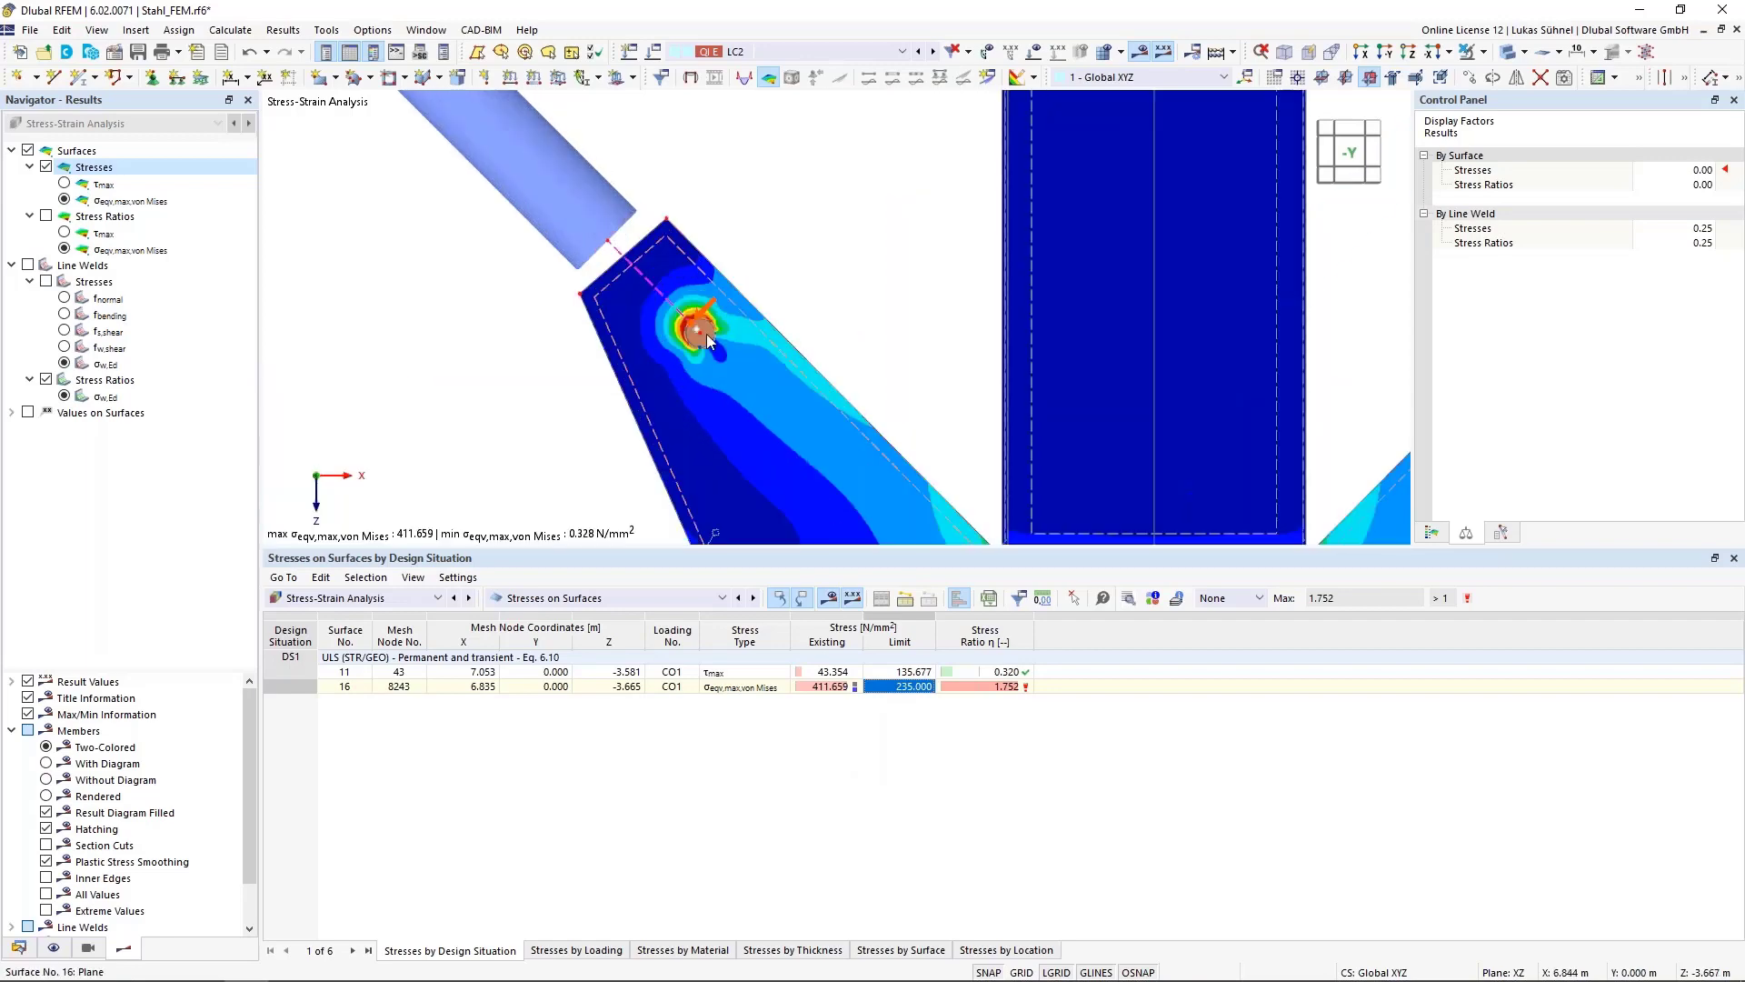
{"action": "scroll", "coordinate": [740, 358], "scroll_direction": "down", "scroll_amount": 4}
{"action": "left_click", "coordinate": [829, 686]}
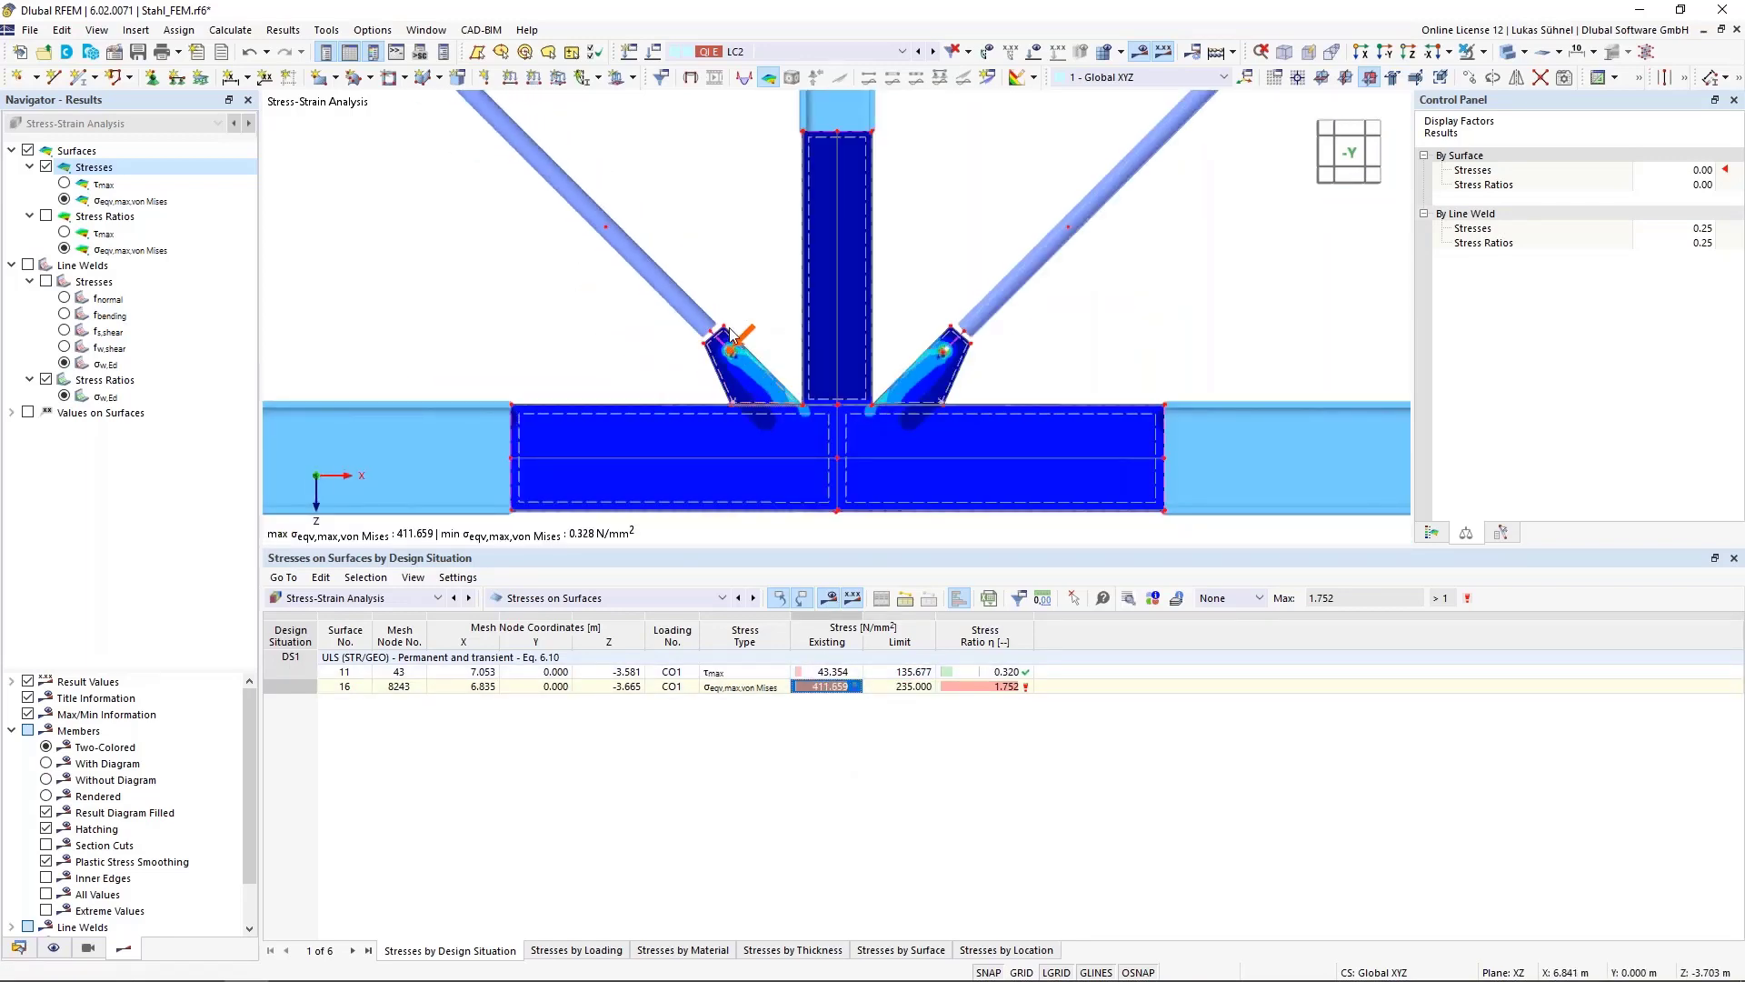
{"action": "scroll", "coordinate": [732, 345], "scroll_direction": "up", "scroll_amount": 3}
{"action": "scroll", "coordinate": [729, 340], "scroll_direction": "up", "scroll_amount": 5}
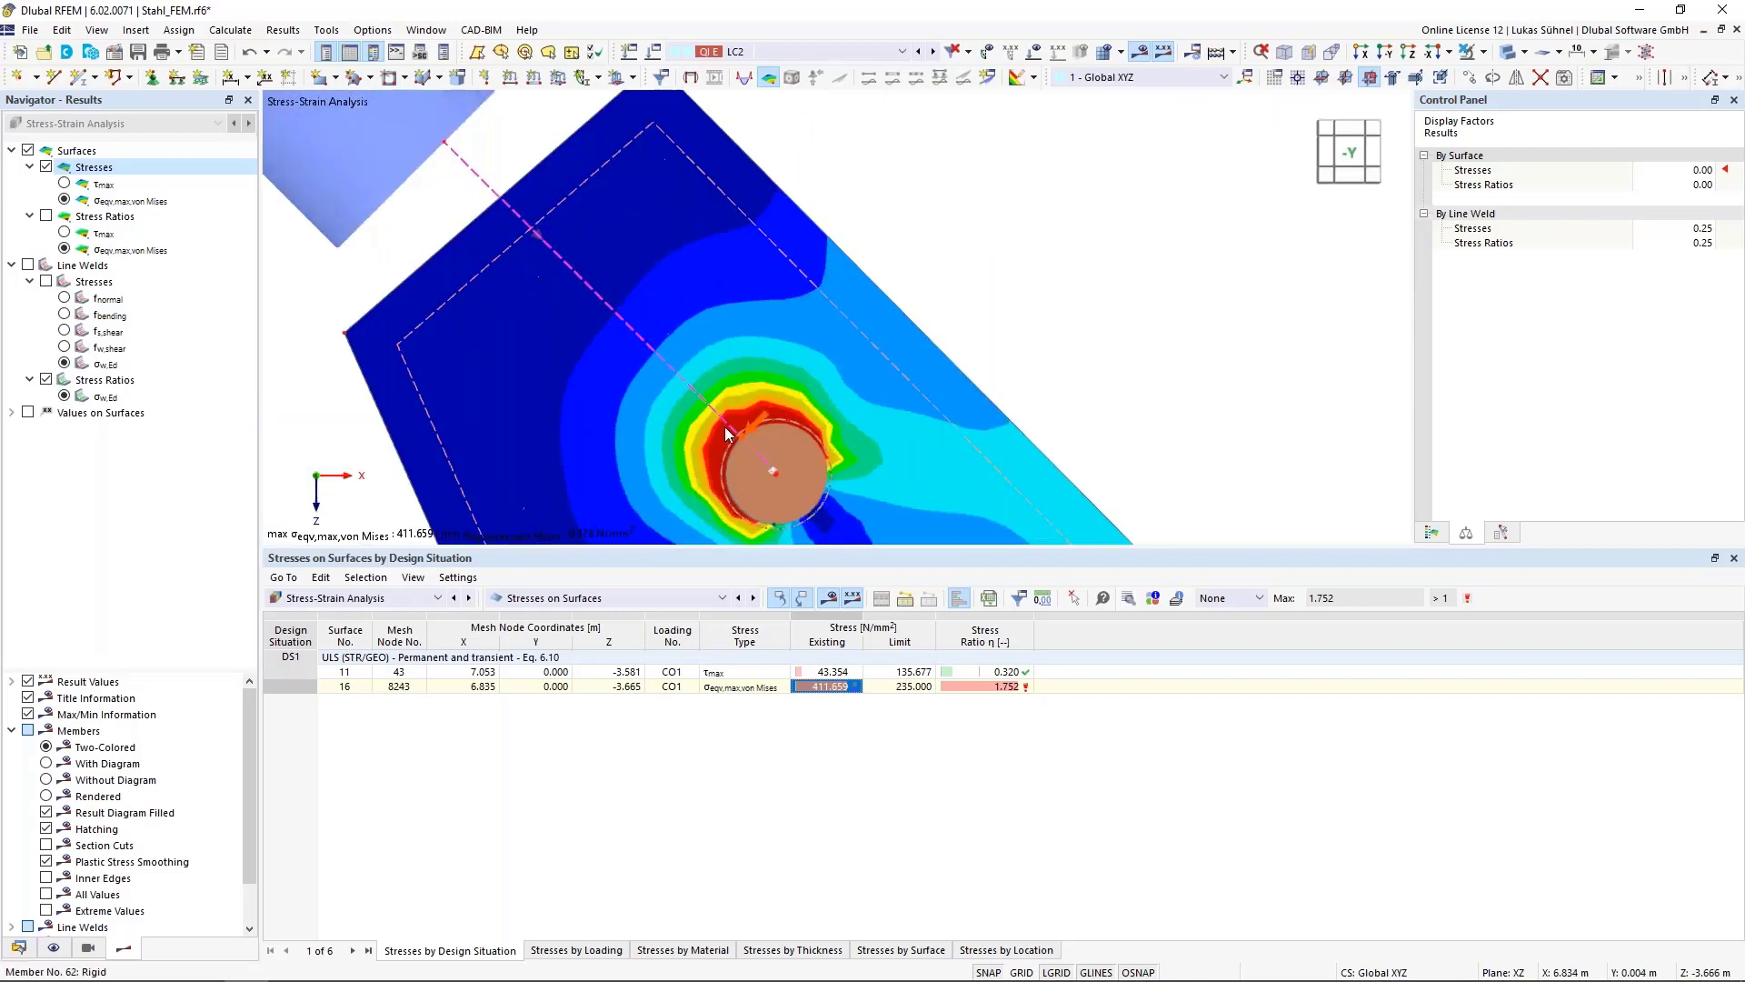
{"action": "scroll", "coordinate": [525, 284], "scroll_direction": "down", "scroll_amount": 5}
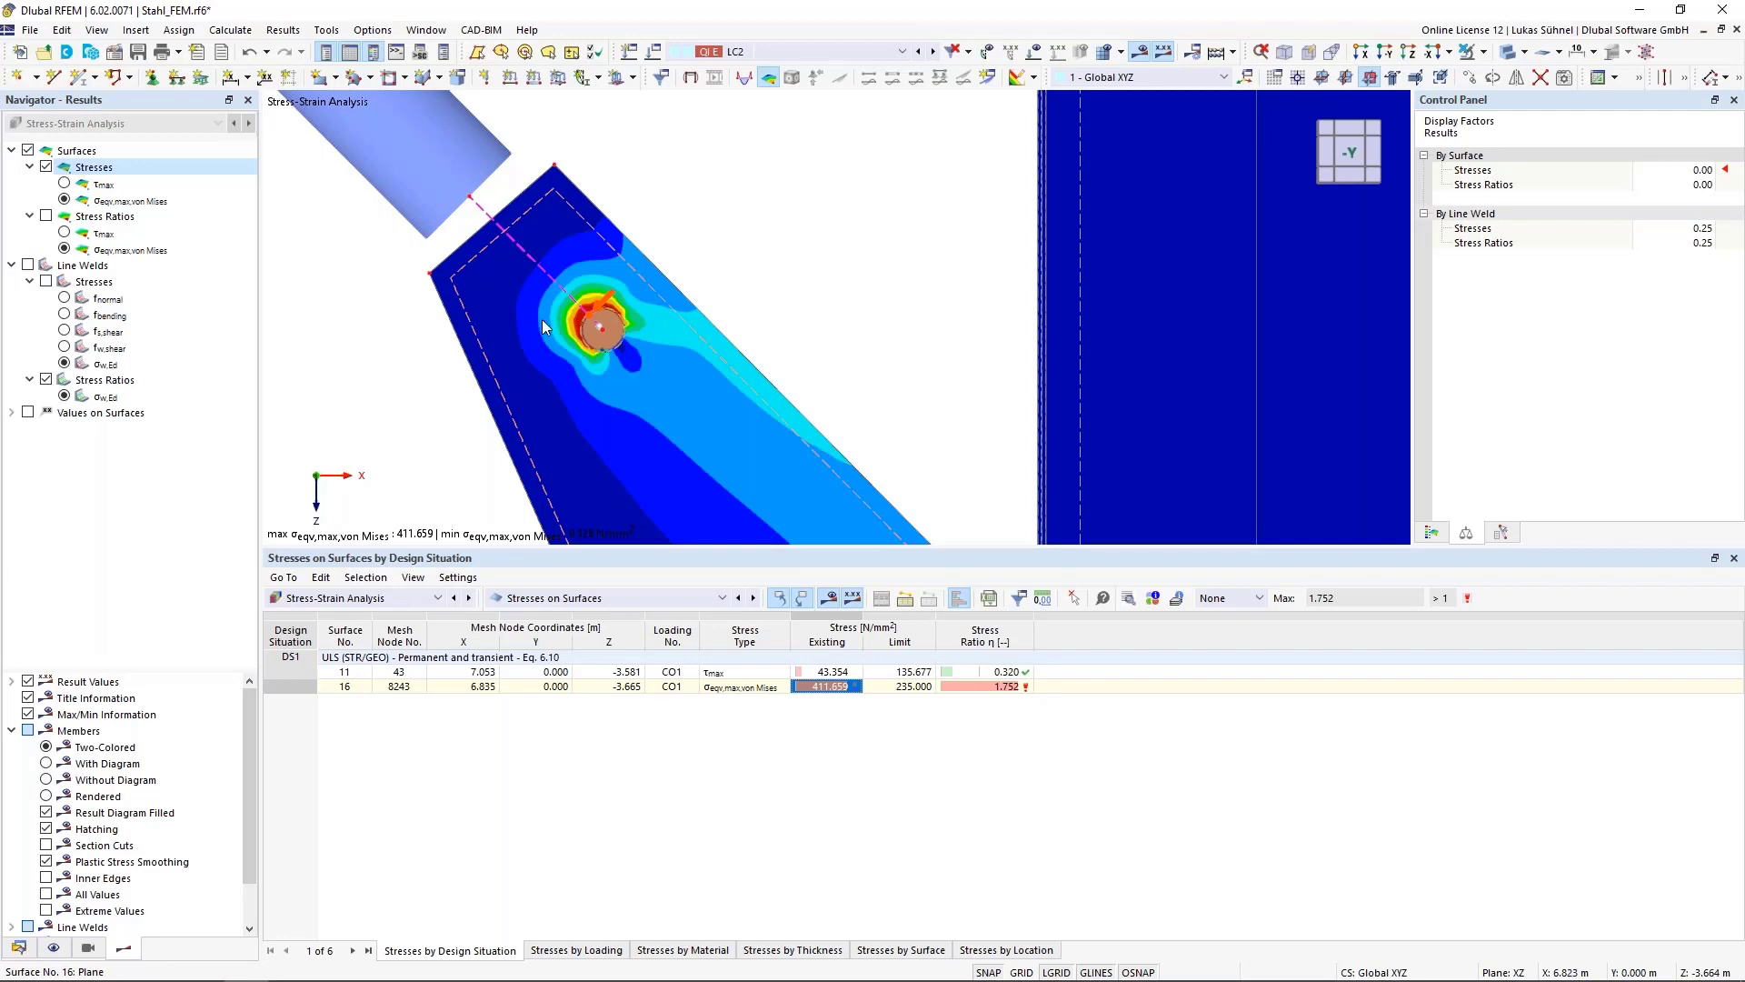
{"action": "scroll", "coordinate": [542, 319], "scroll_direction": "down", "scroll_amount": 3}
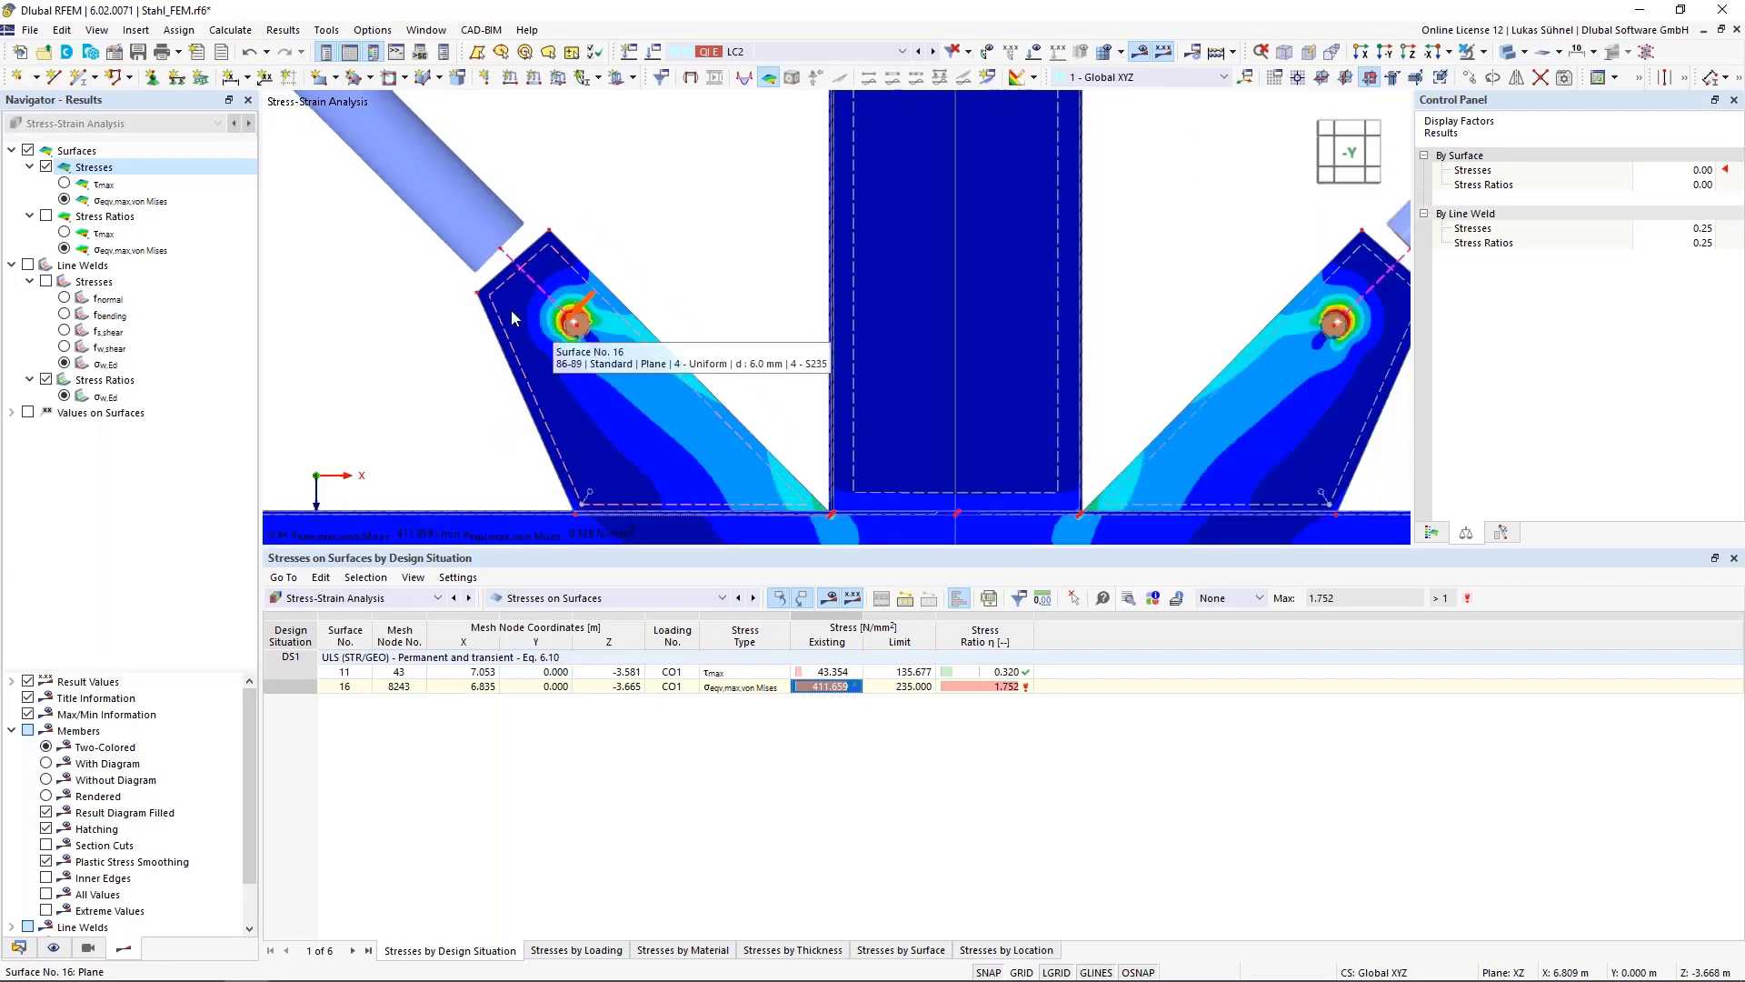
{"action": "scroll", "coordinate": [511, 312], "scroll_direction": "up", "scroll_amount": 4}
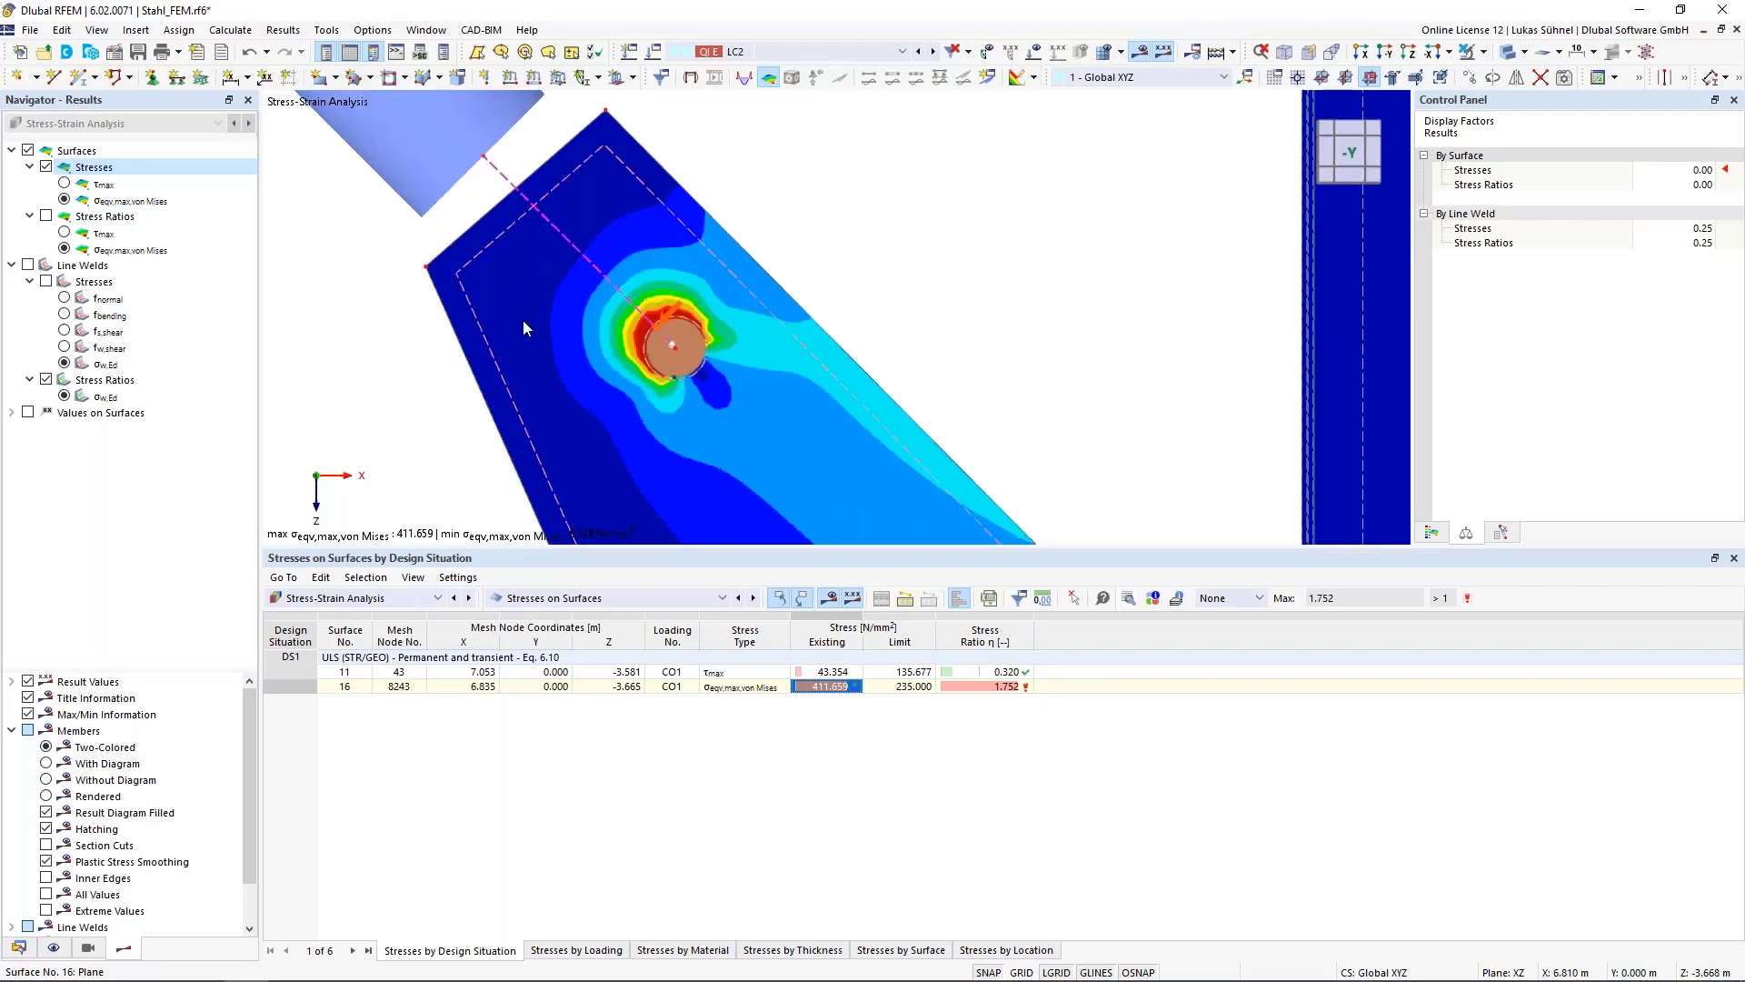
{"action": "left_click", "coordinate": [896, 688]}
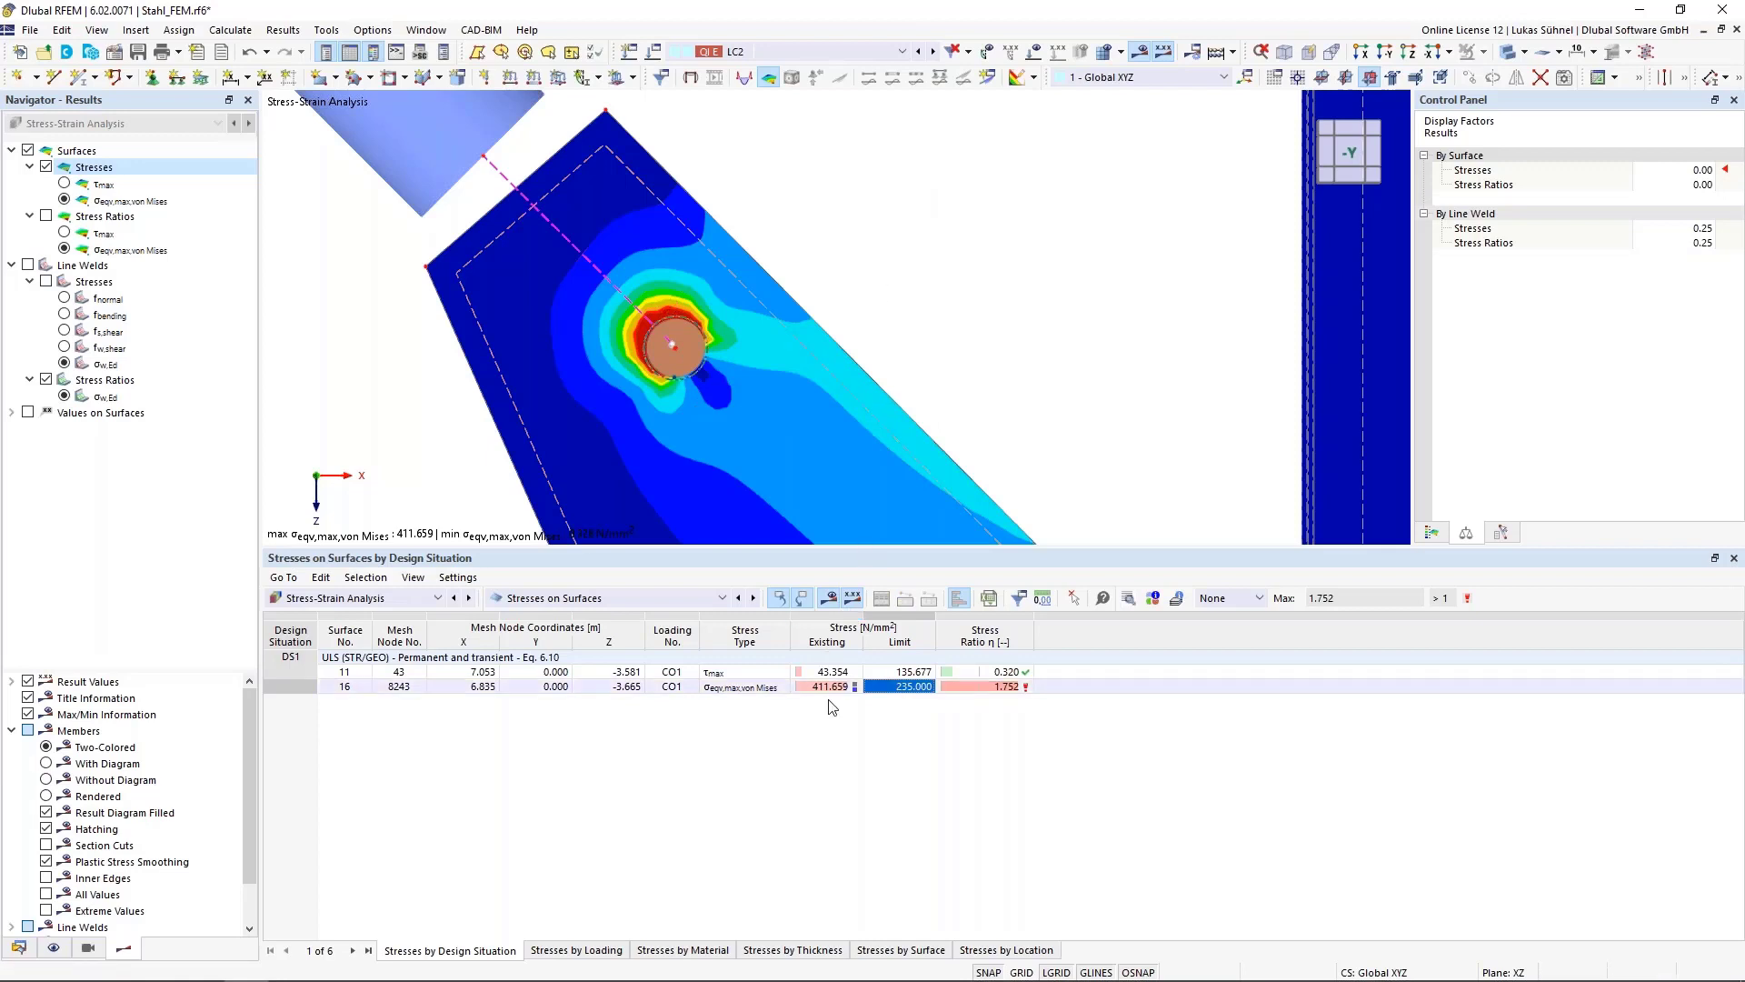
{"action": "left_click", "coordinate": [19, 947]}
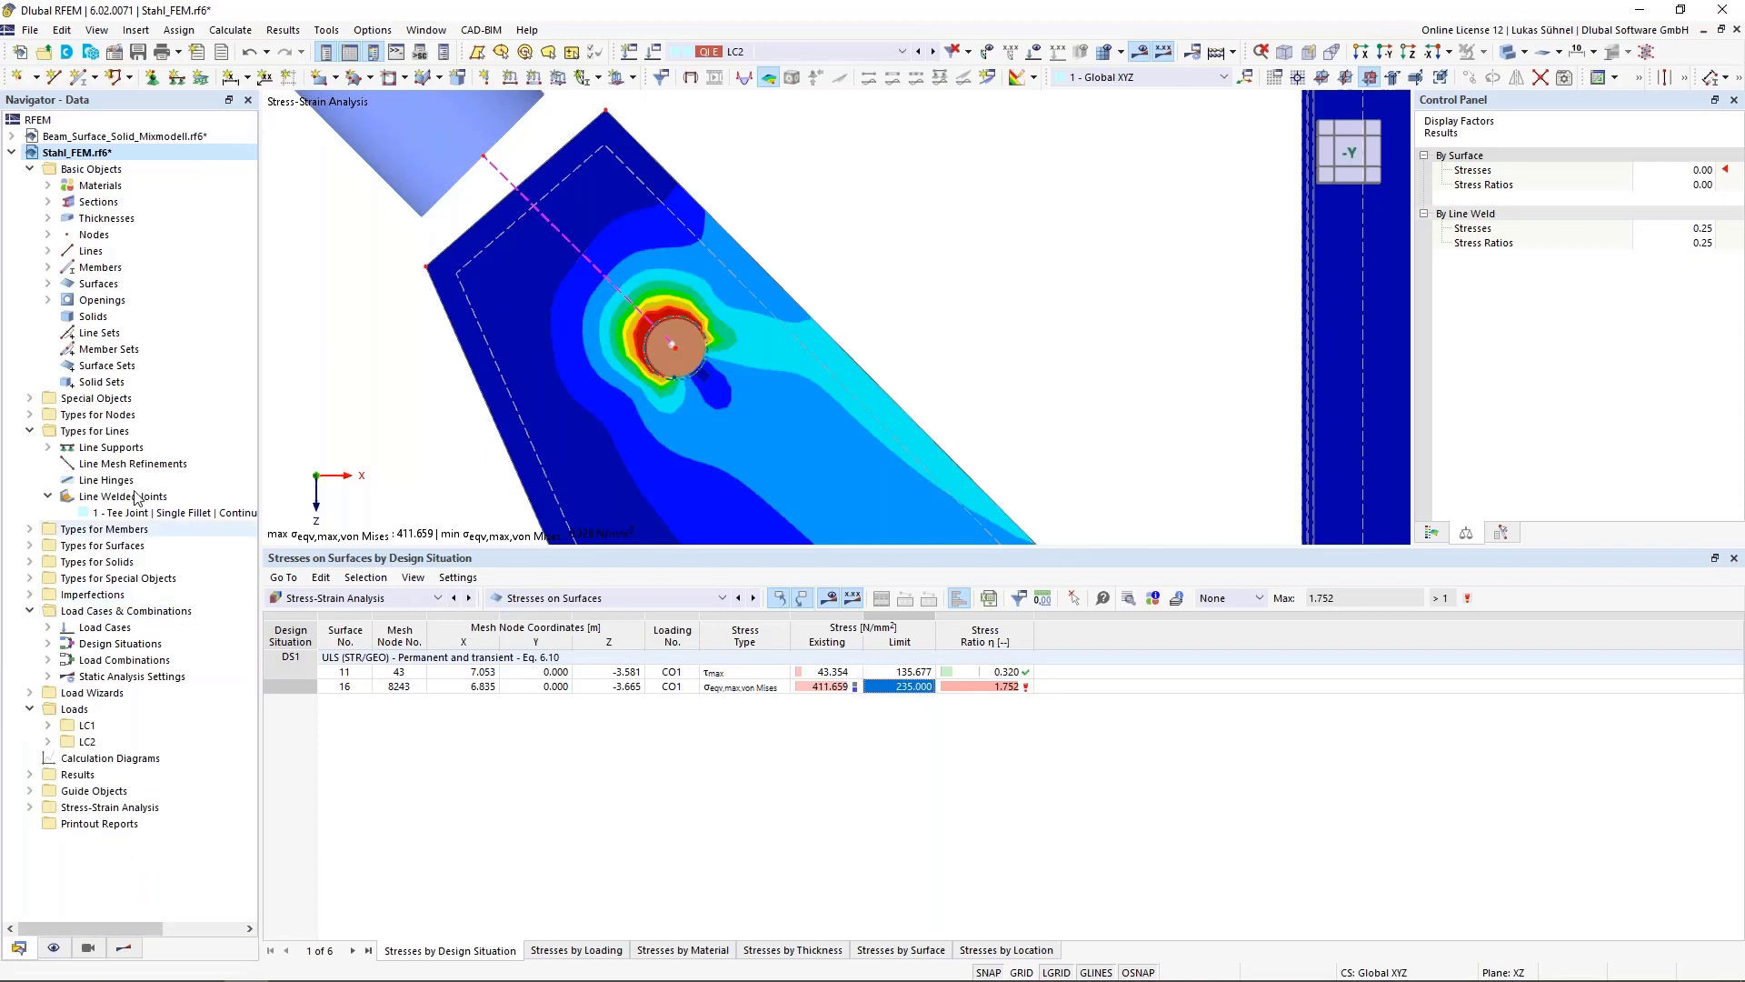
Open material 4 (S235) and inspect the material models available for it
{"action": "left_click", "coordinate": [49, 185]}
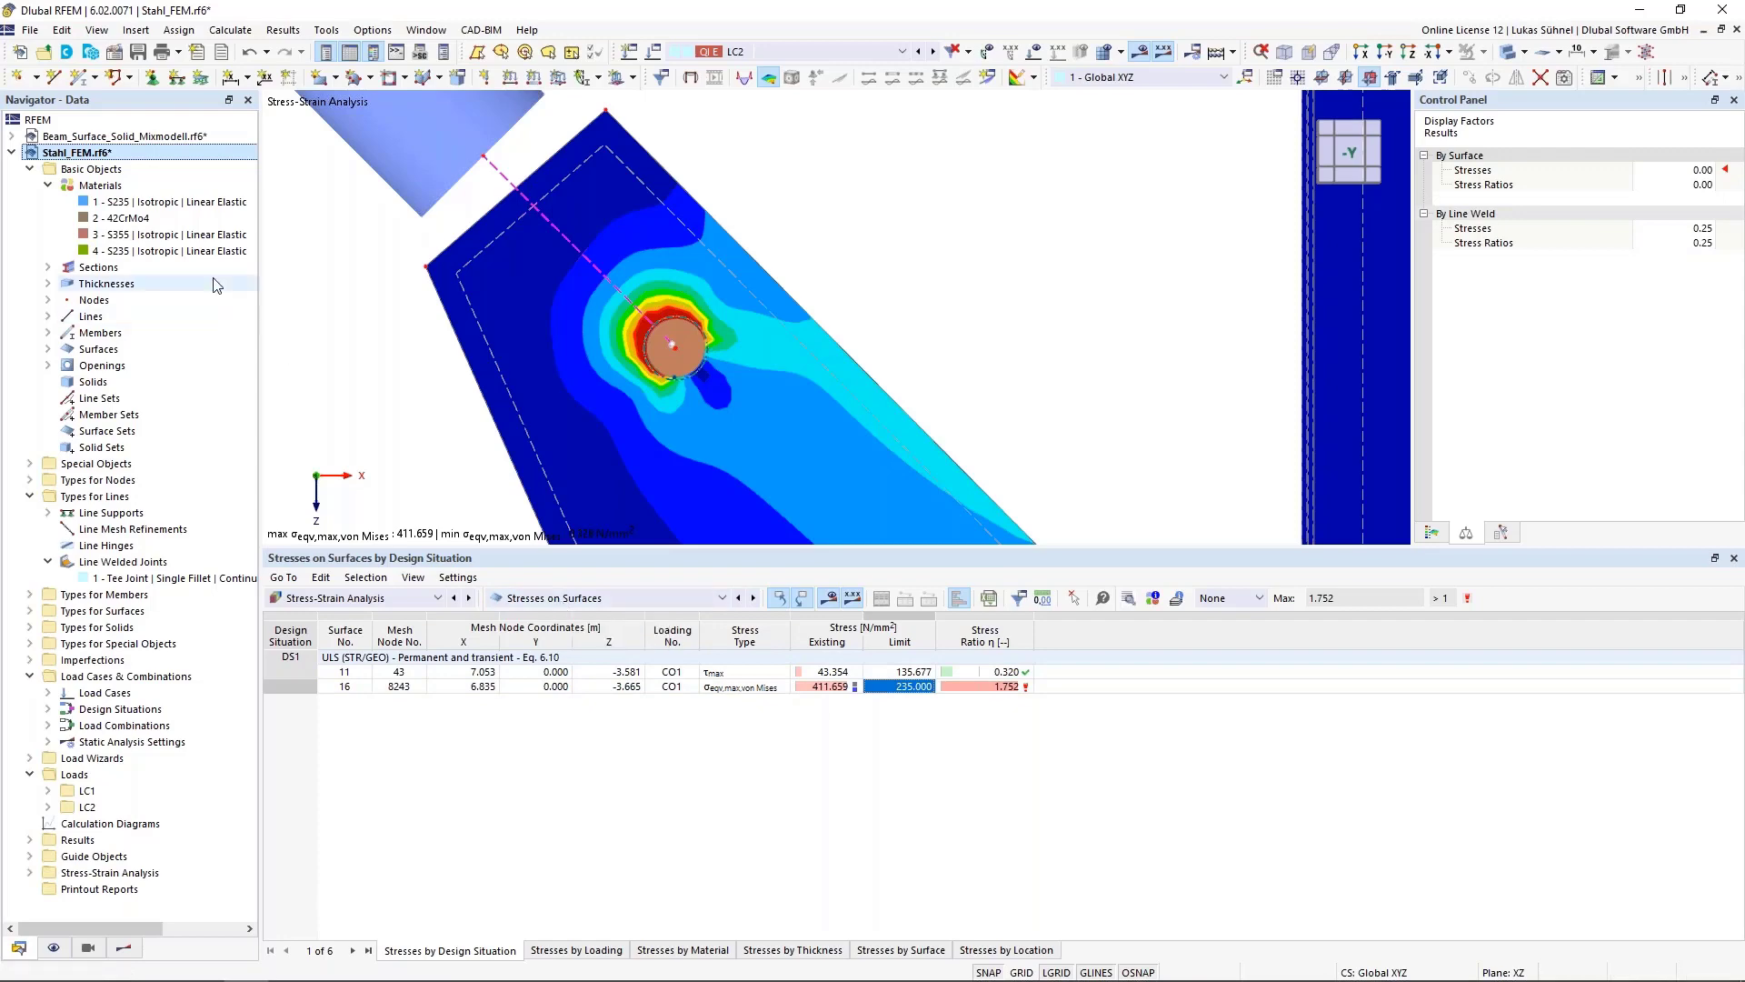
{"action": "double_click", "coordinate": [145, 251]}
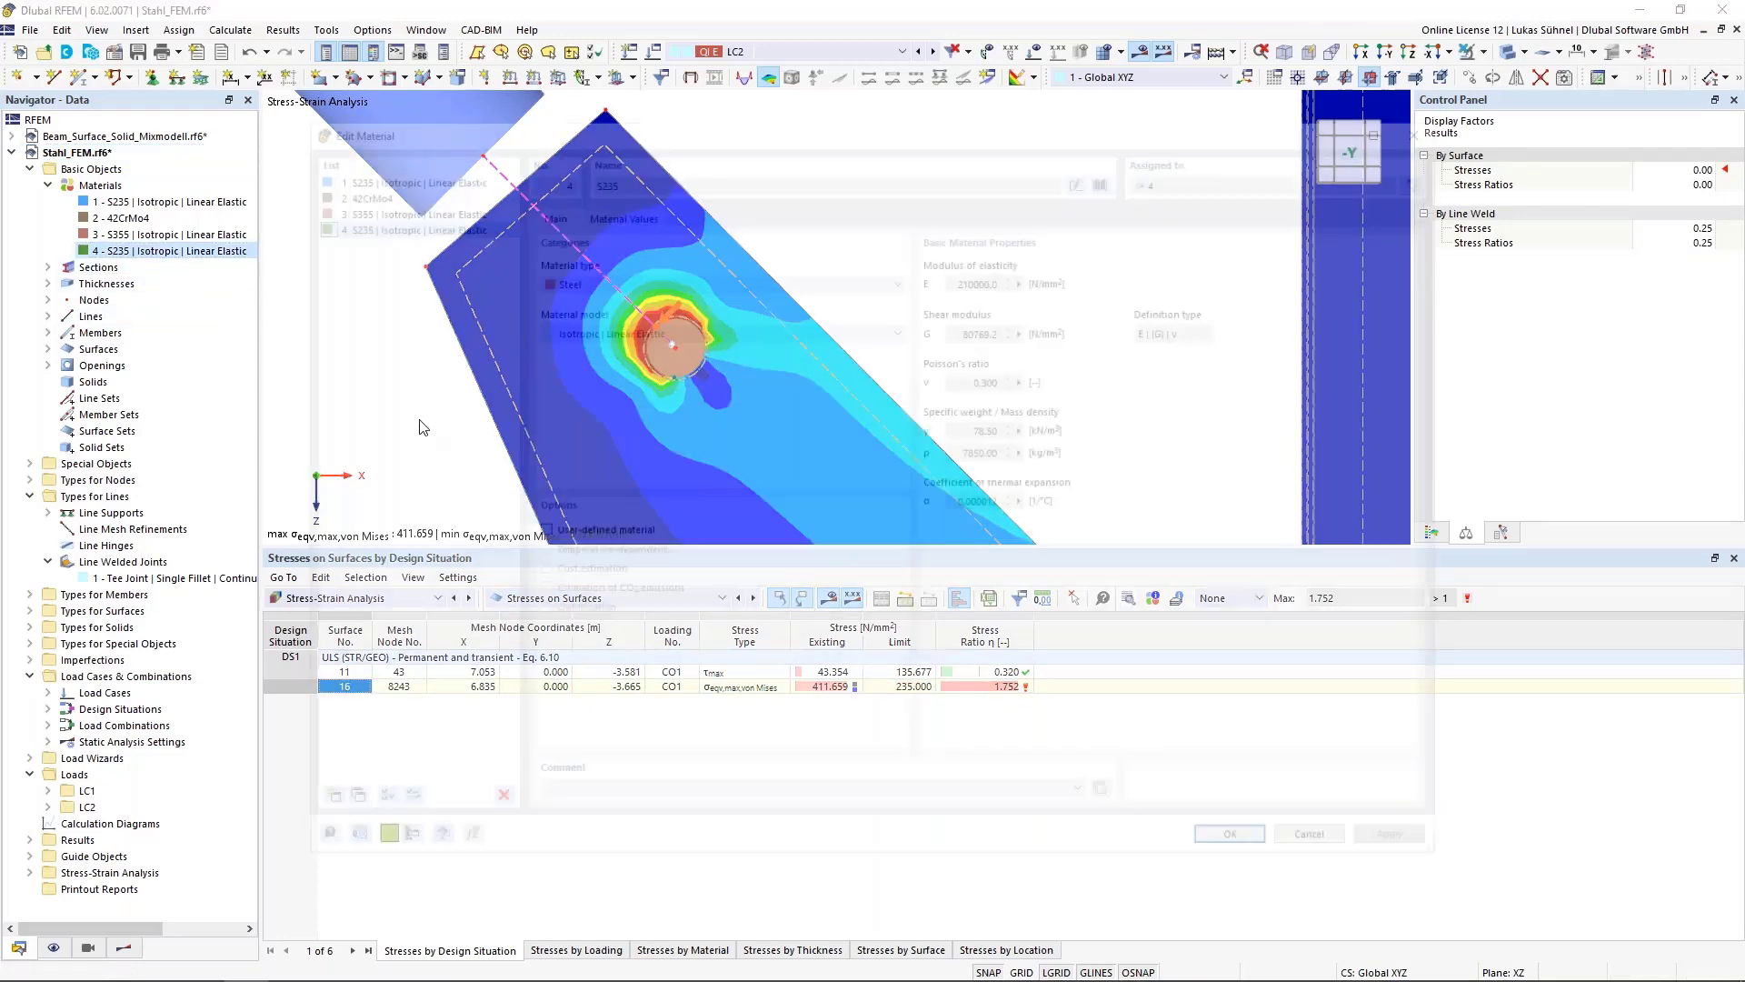
{"action": "left_click", "coordinate": [633, 328]}
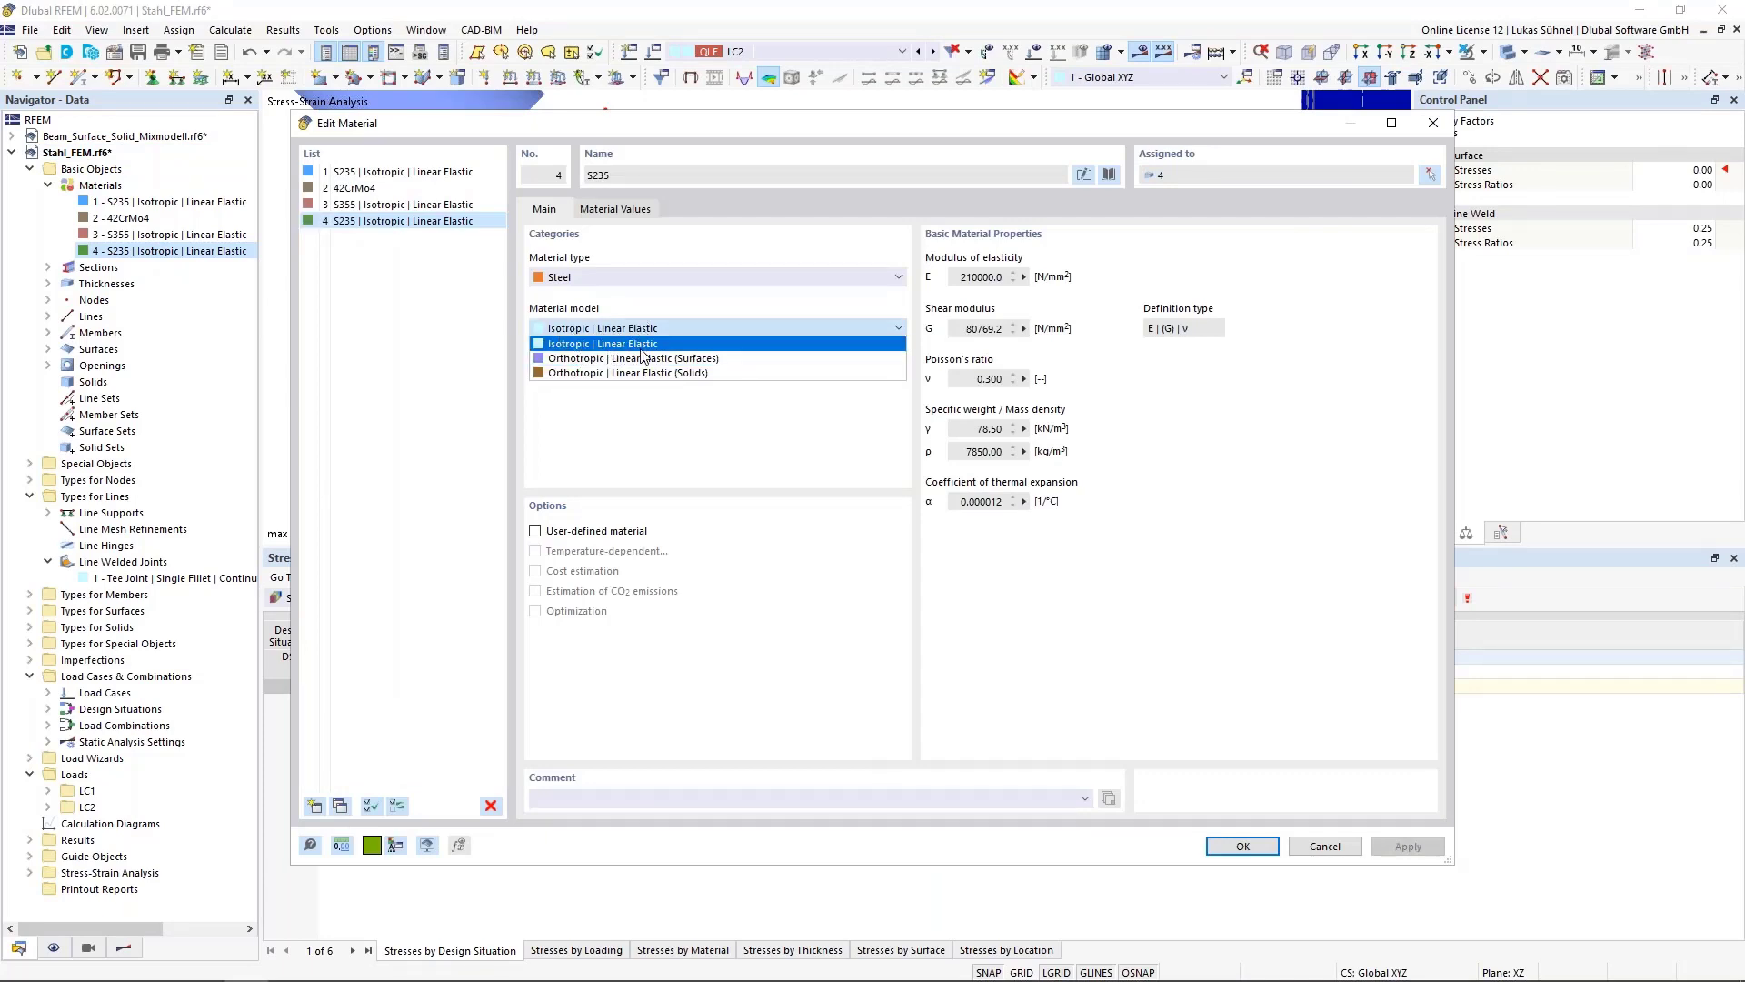
{"action": "left_click", "coordinate": [737, 297]}
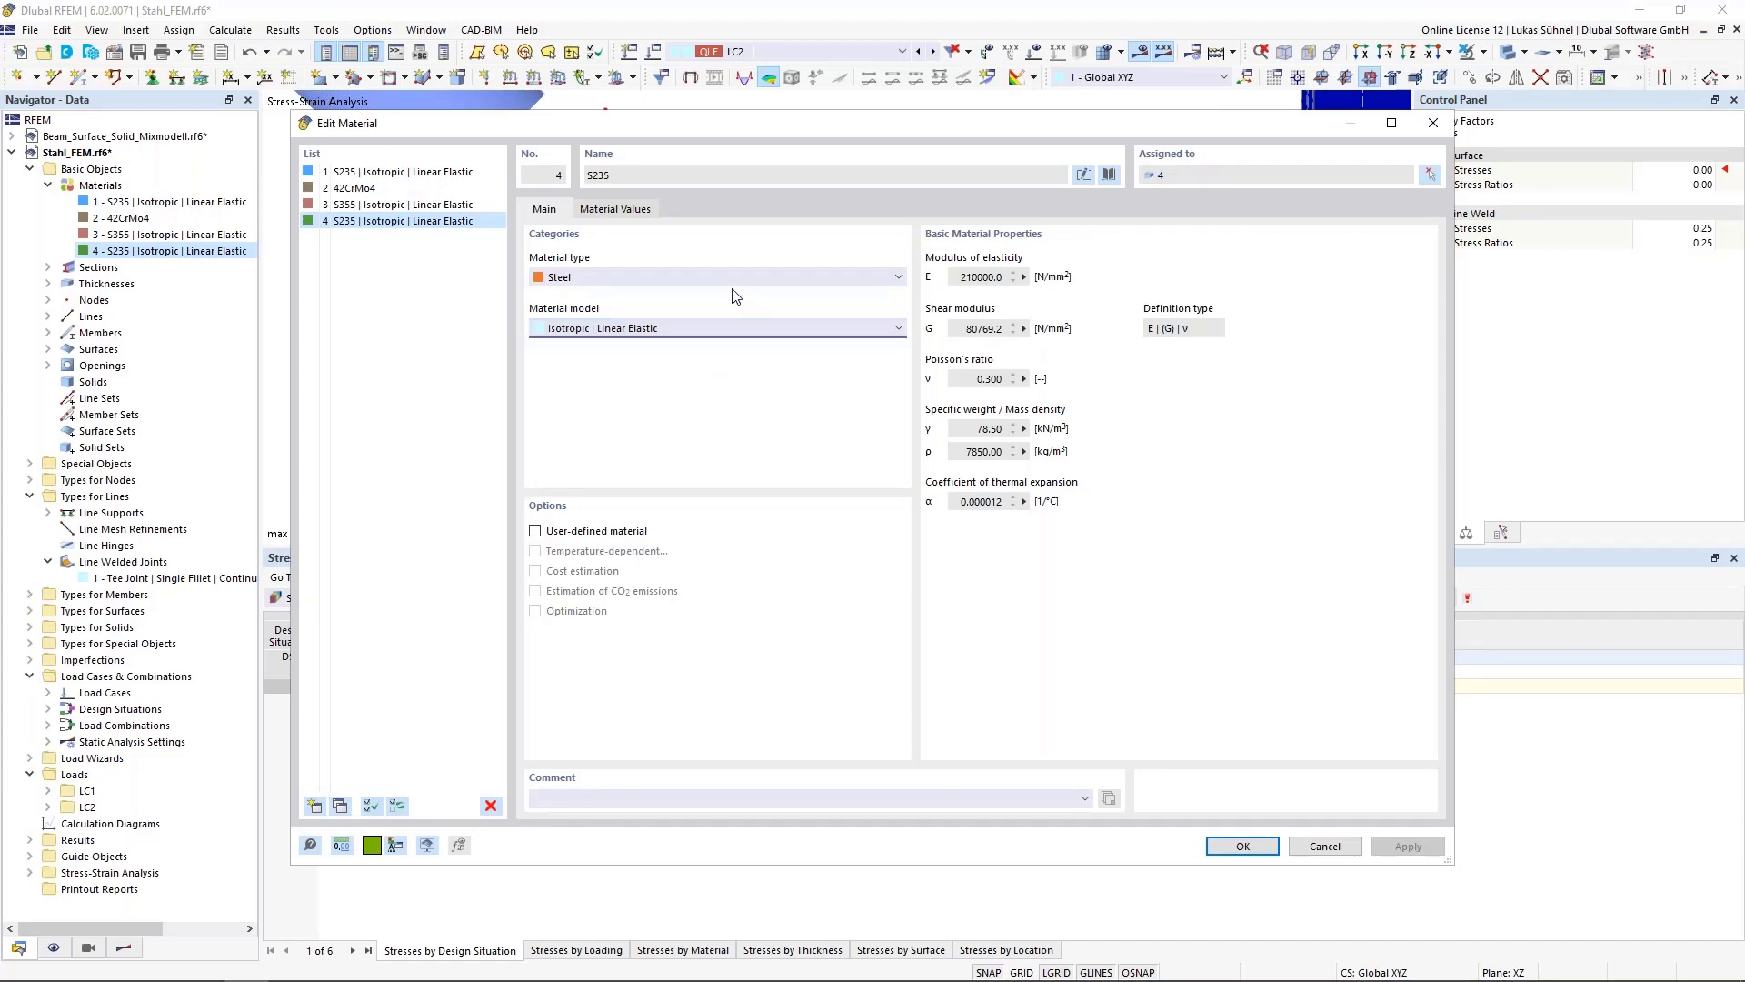
{"action": "left_click", "coordinate": [1243, 845]}
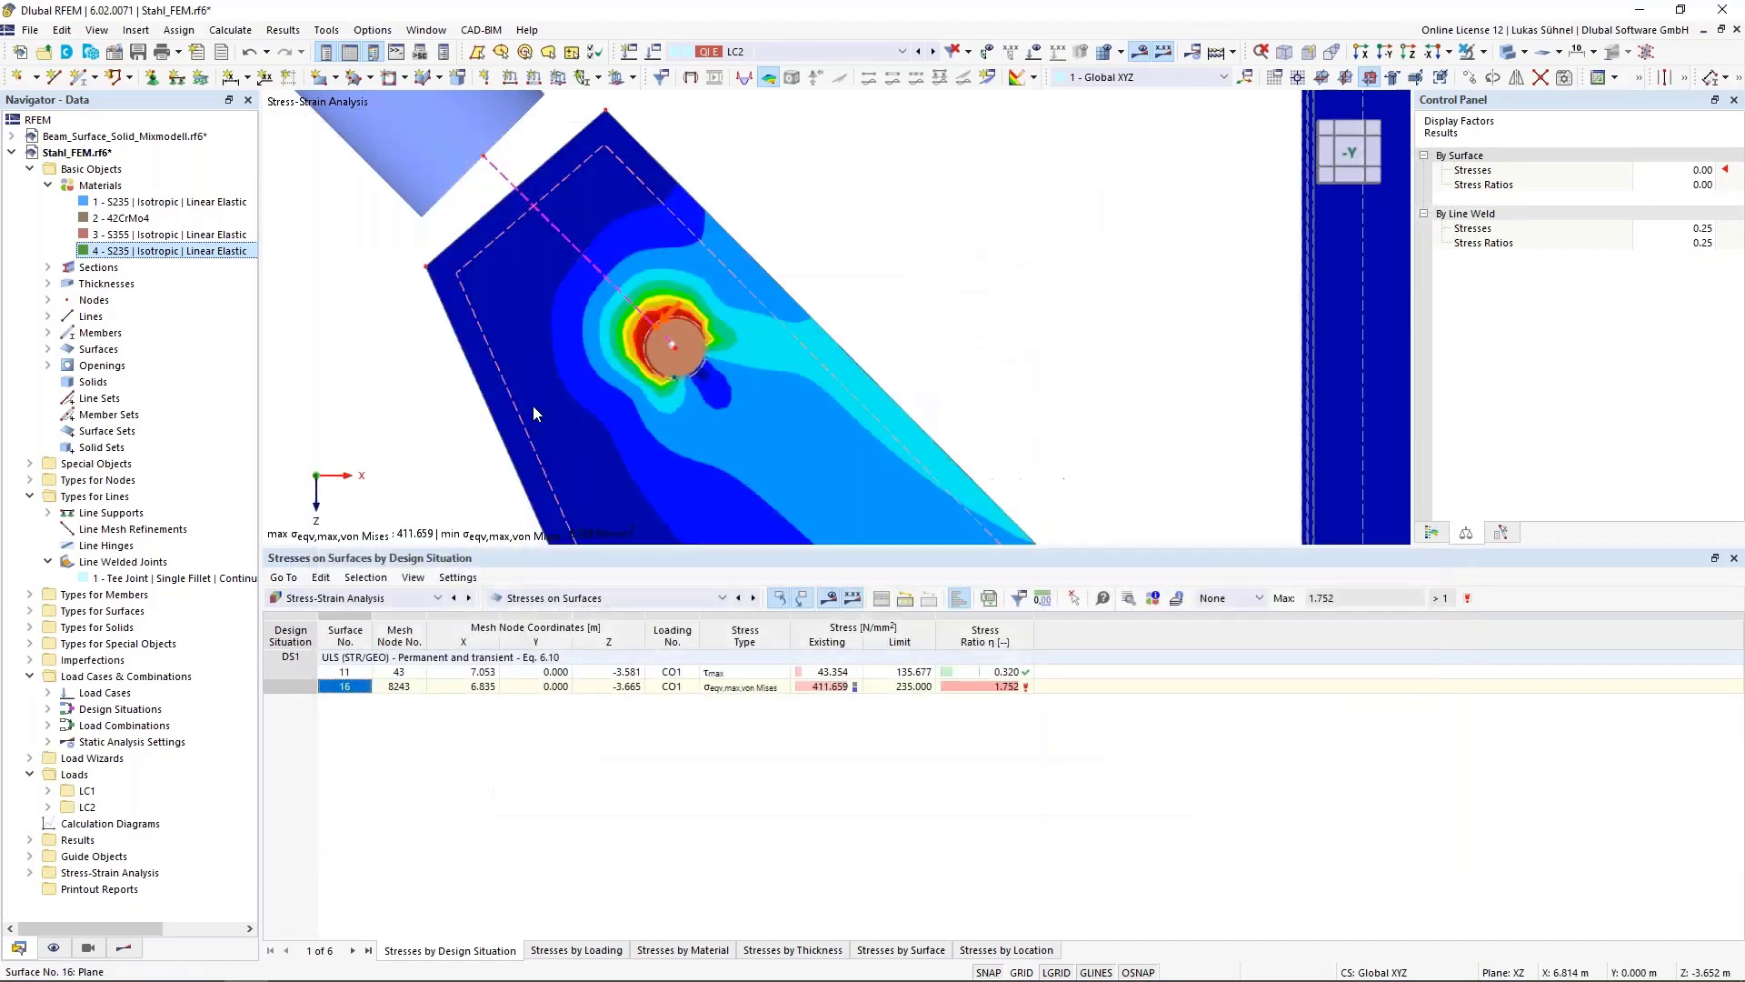
Activate the Nonlinear Material Behavior add-on in the model's base data
{"action": "right_click", "coordinate": [40, 156]}
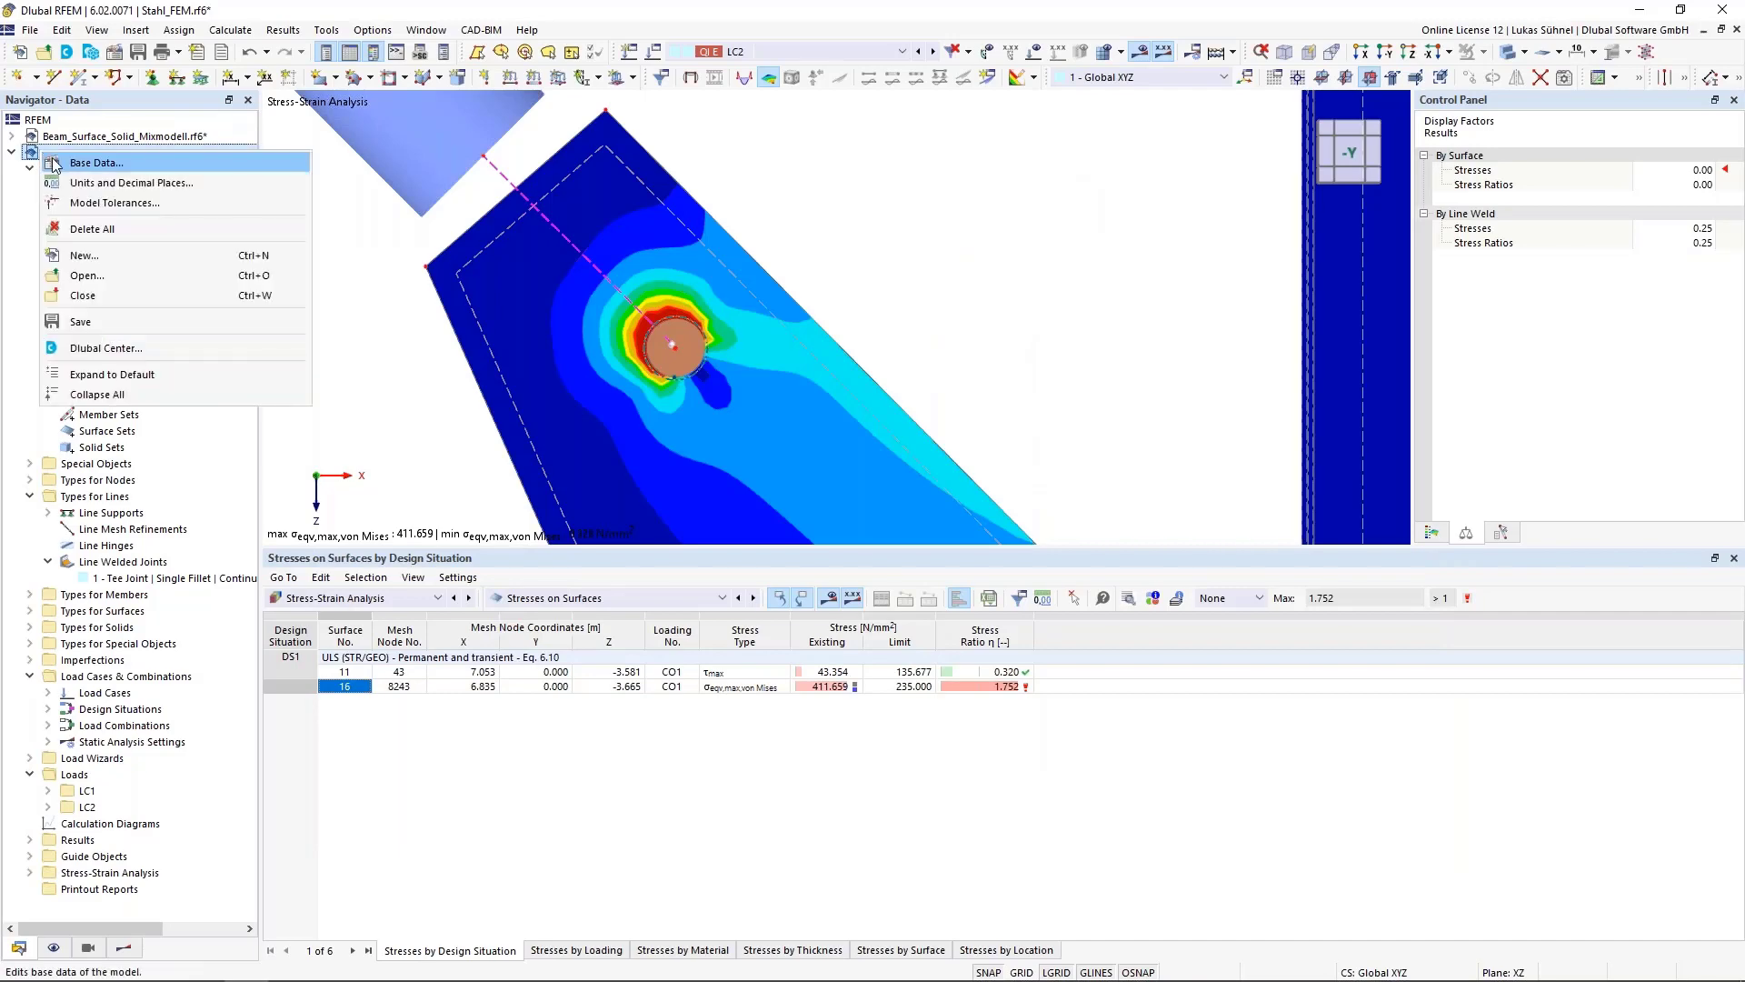
{"action": "left_click", "coordinate": [400, 373]}
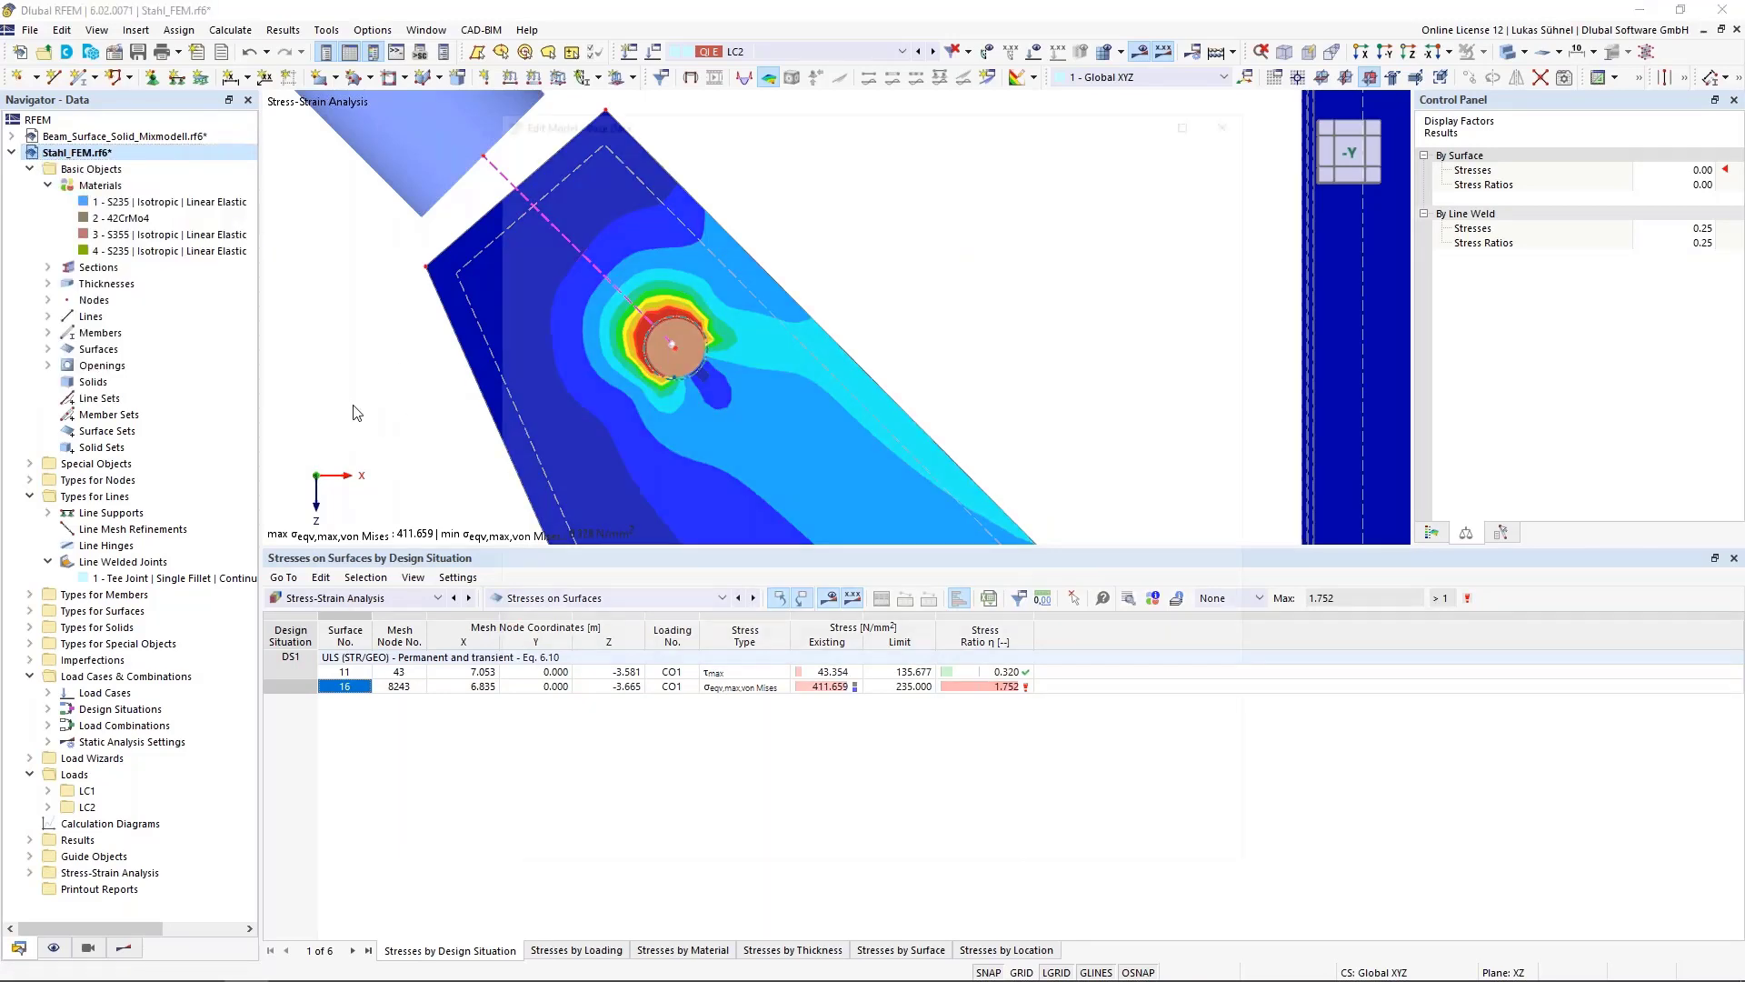
{"action": "left_click", "coordinate": [578, 146]}
{"action": "left_click", "coordinate": [531, 198]}
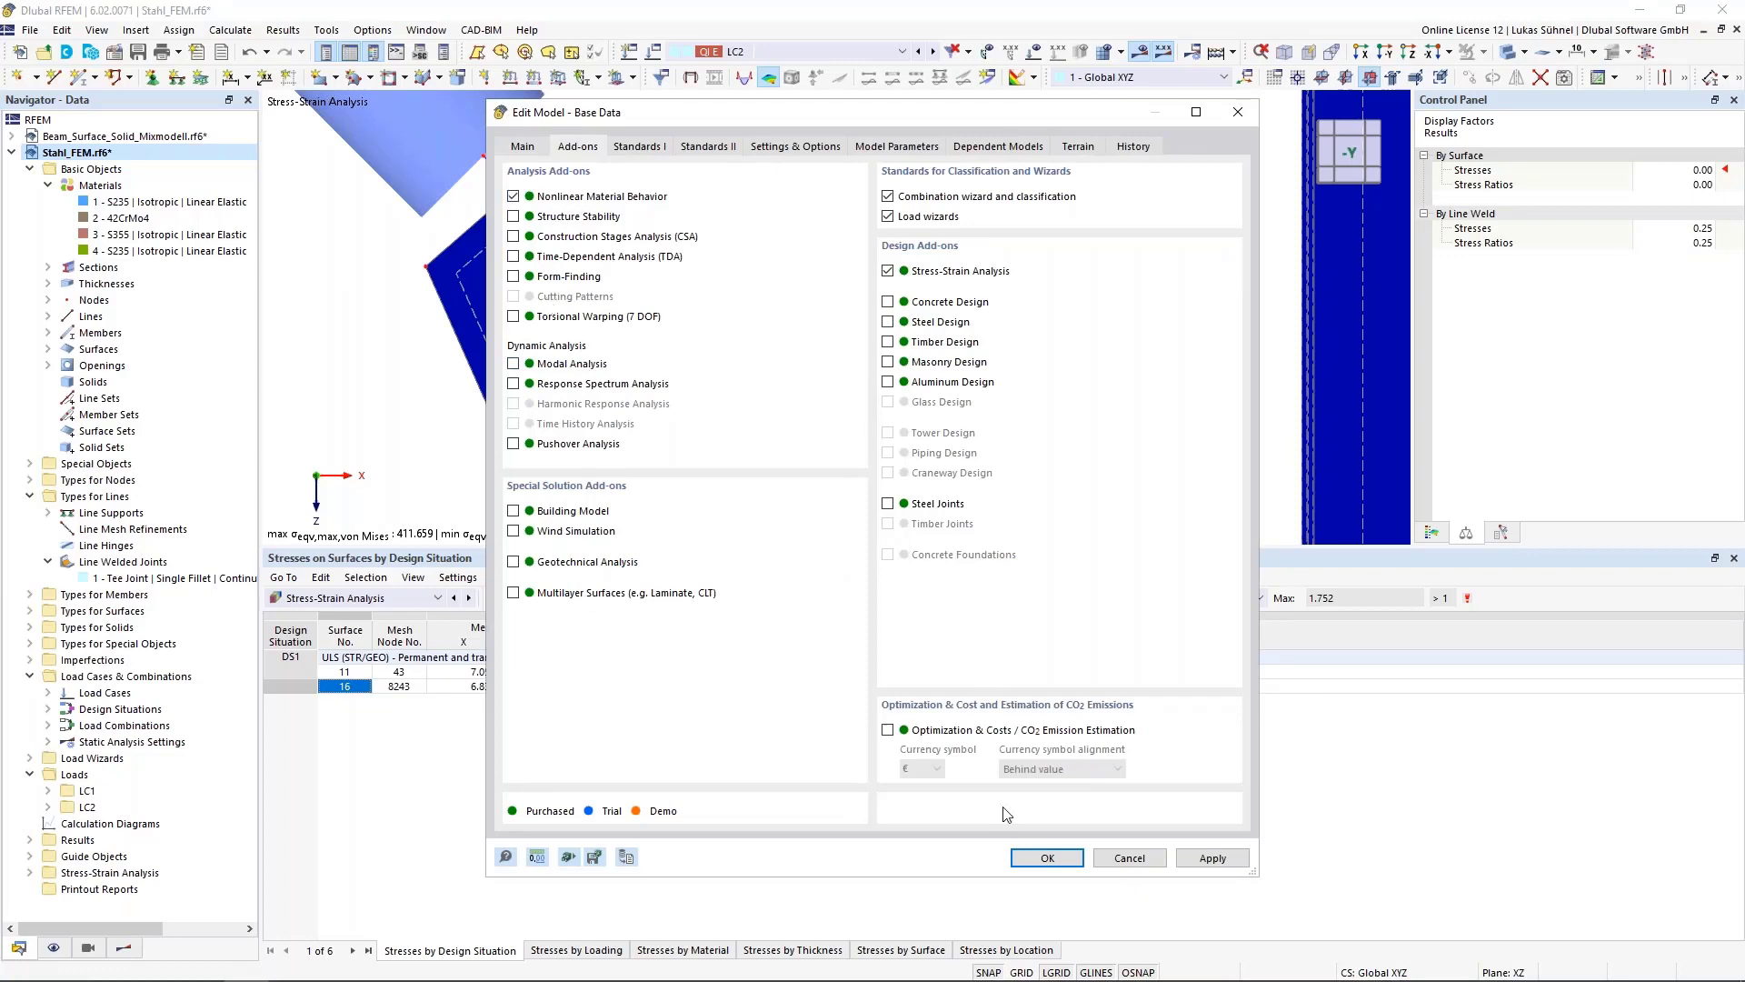
{"action": "left_click", "coordinate": [1046, 857]}
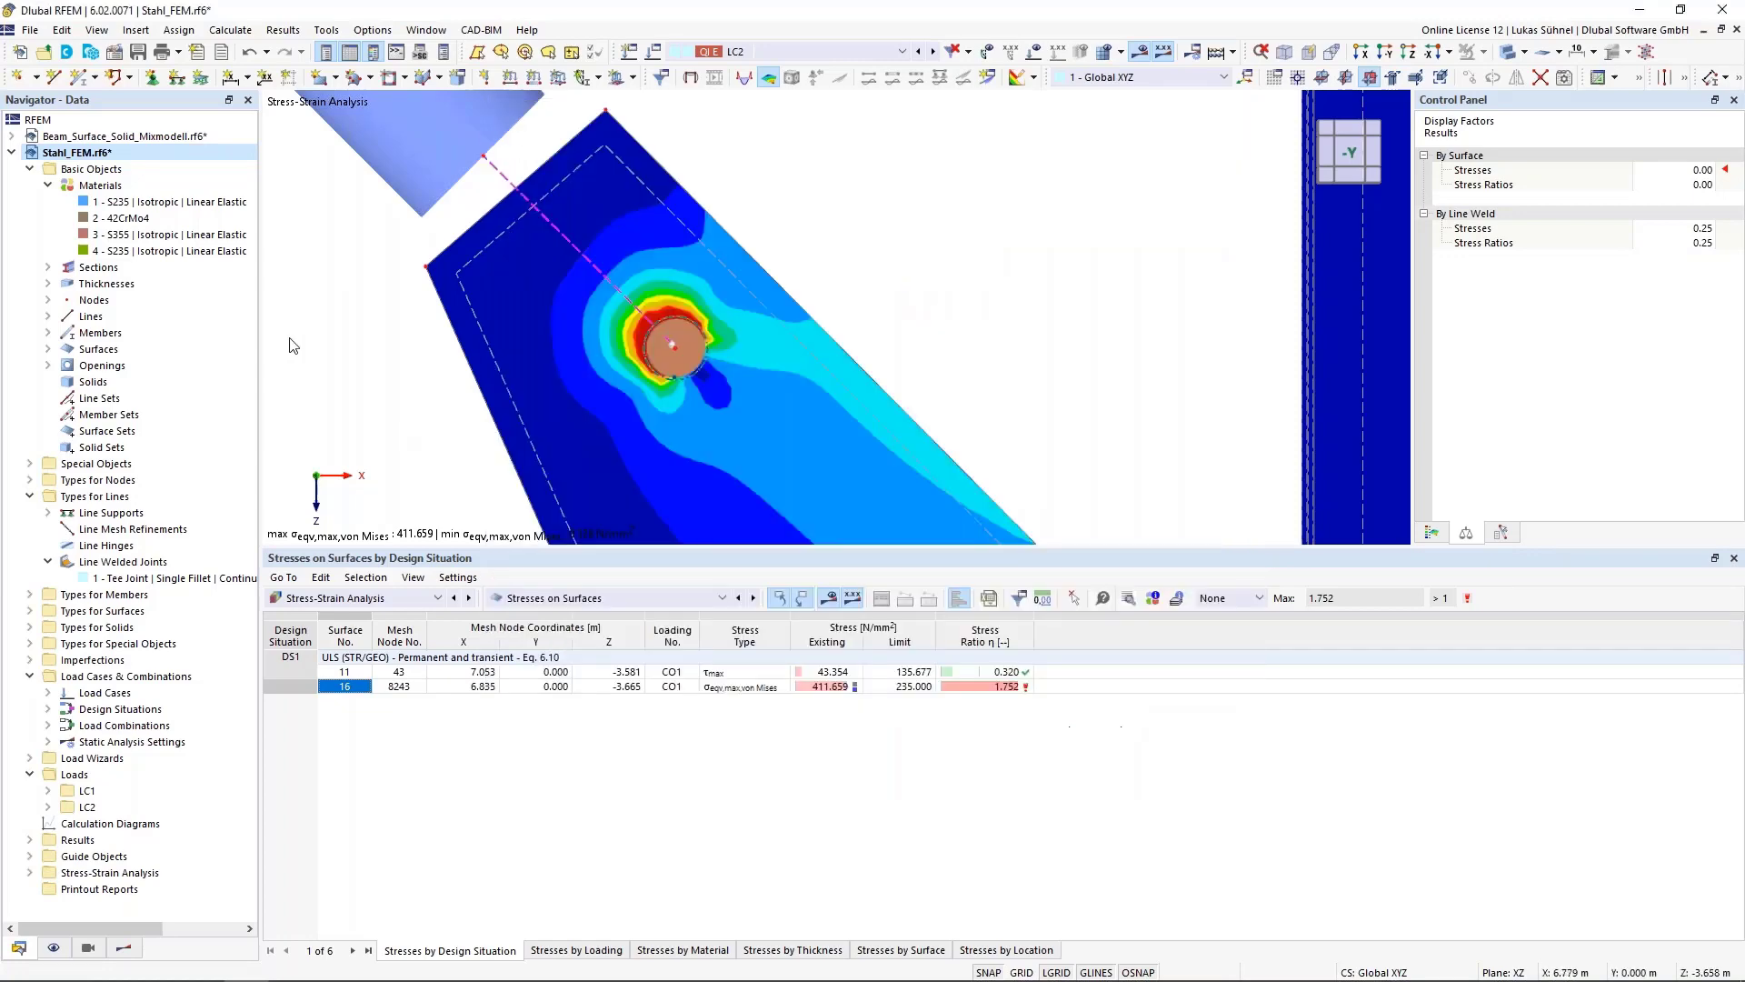
Change material 4 (S235) to the Isotropic | Plastic (Surfaces/Solids) model with von Mises hypothesis, accepting deletion of results
{"action": "double_click", "coordinate": [169, 251]}
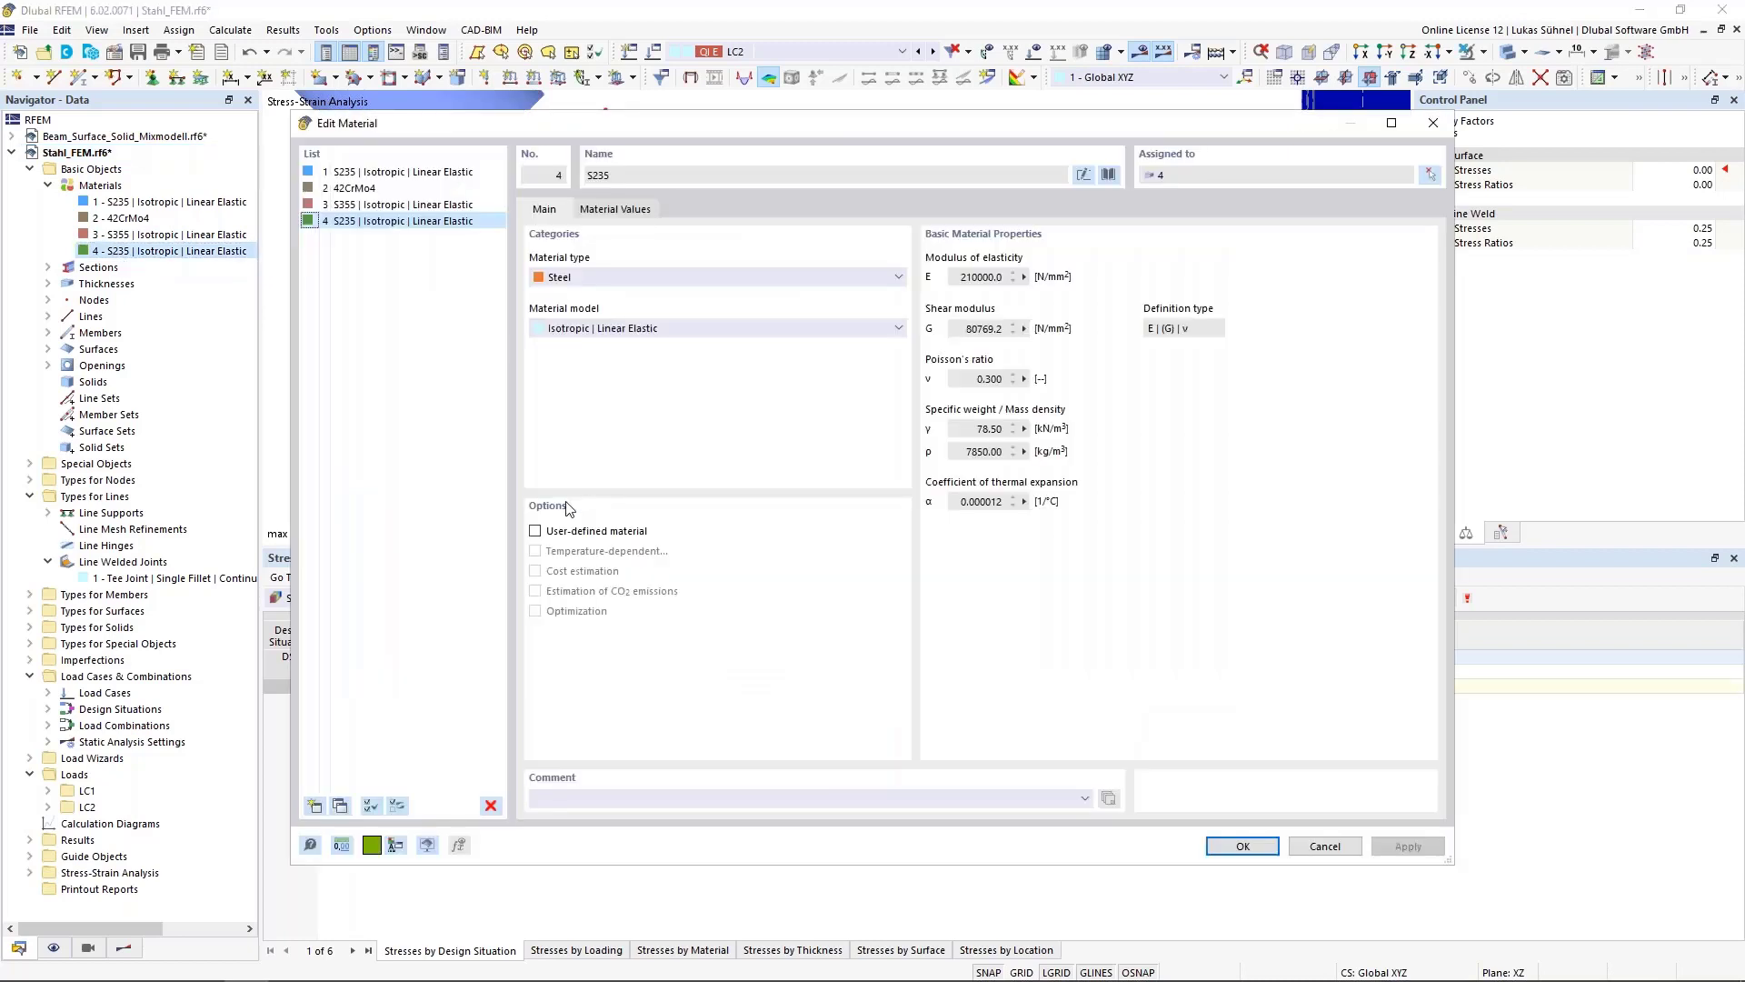
{"action": "left_click", "coordinate": [590, 329]}
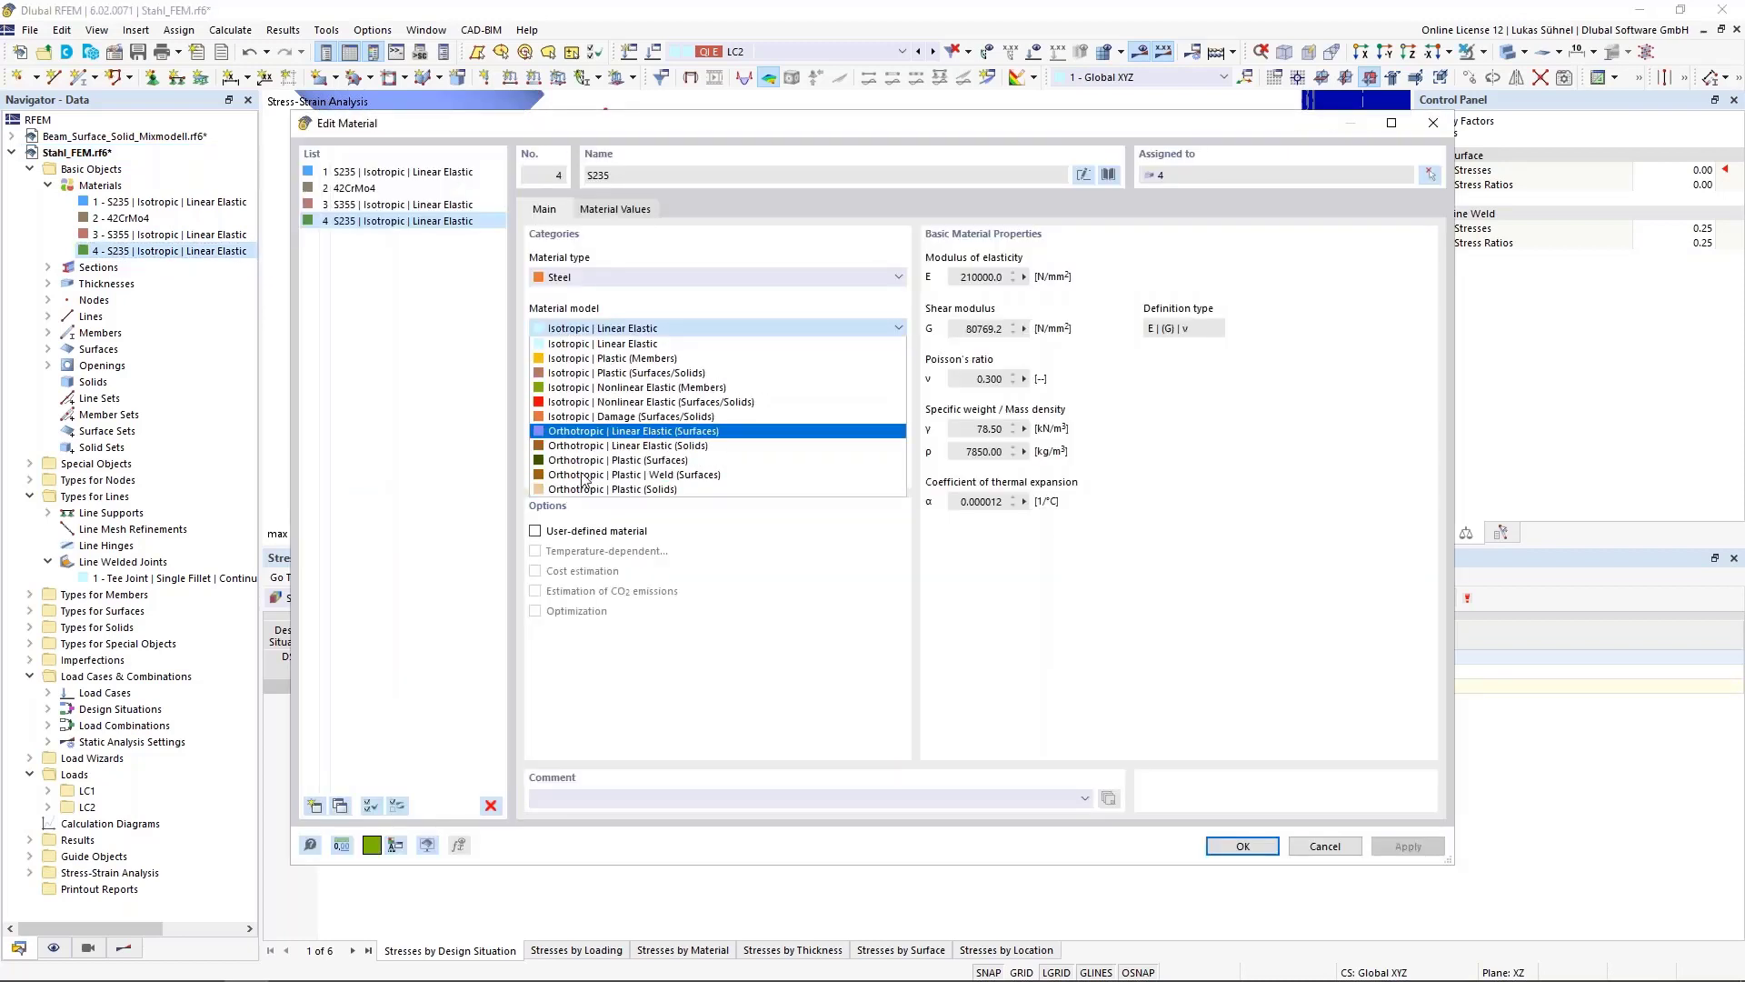
{"action": "left_click", "coordinate": [615, 382]}
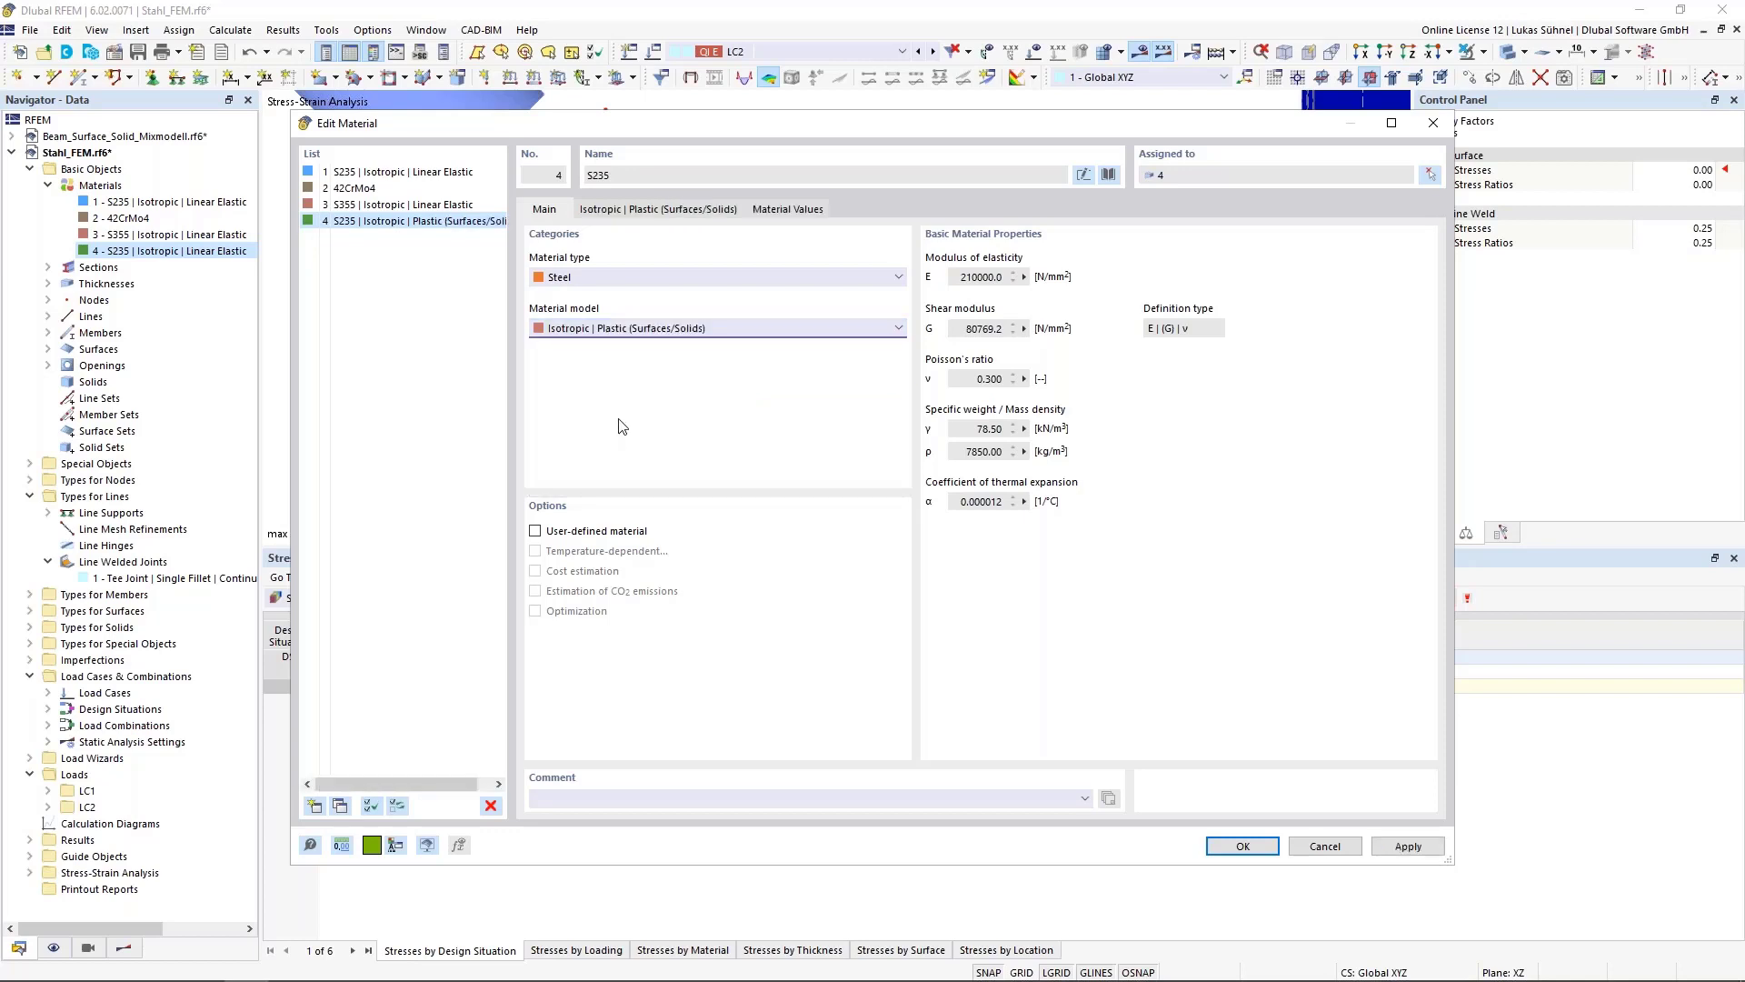
{"action": "left_click", "coordinate": [639, 210]}
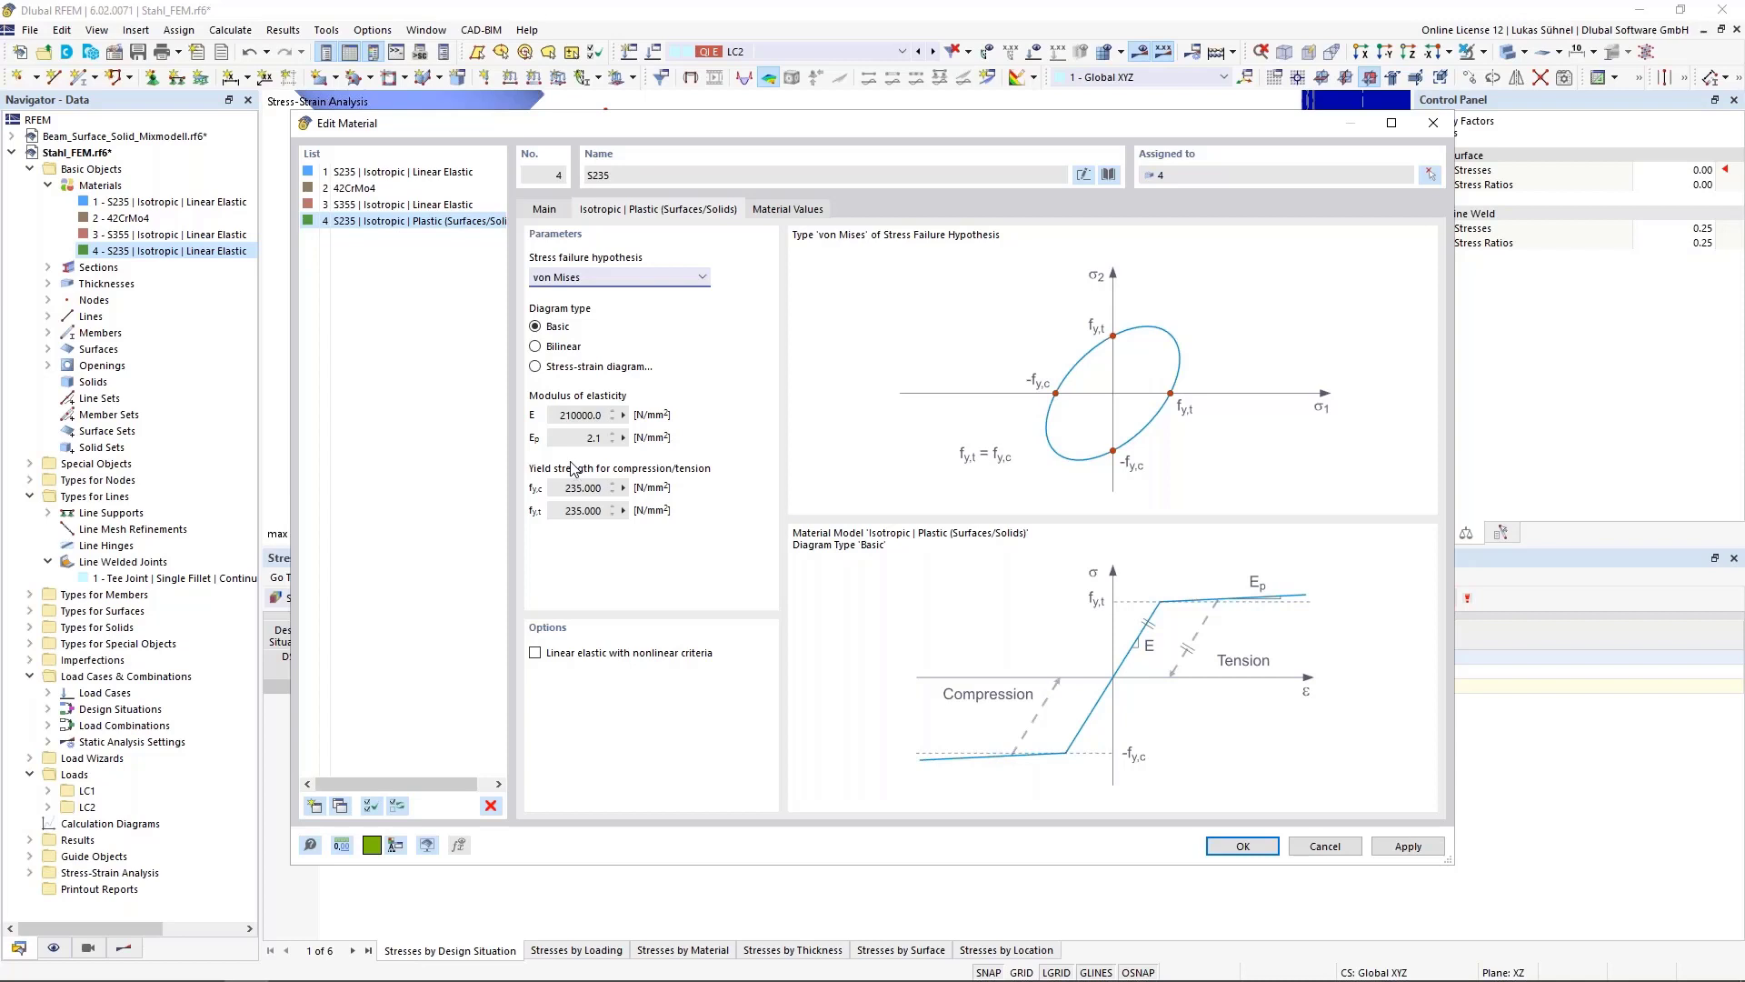
{"action": "left_click", "coordinate": [575, 282]}
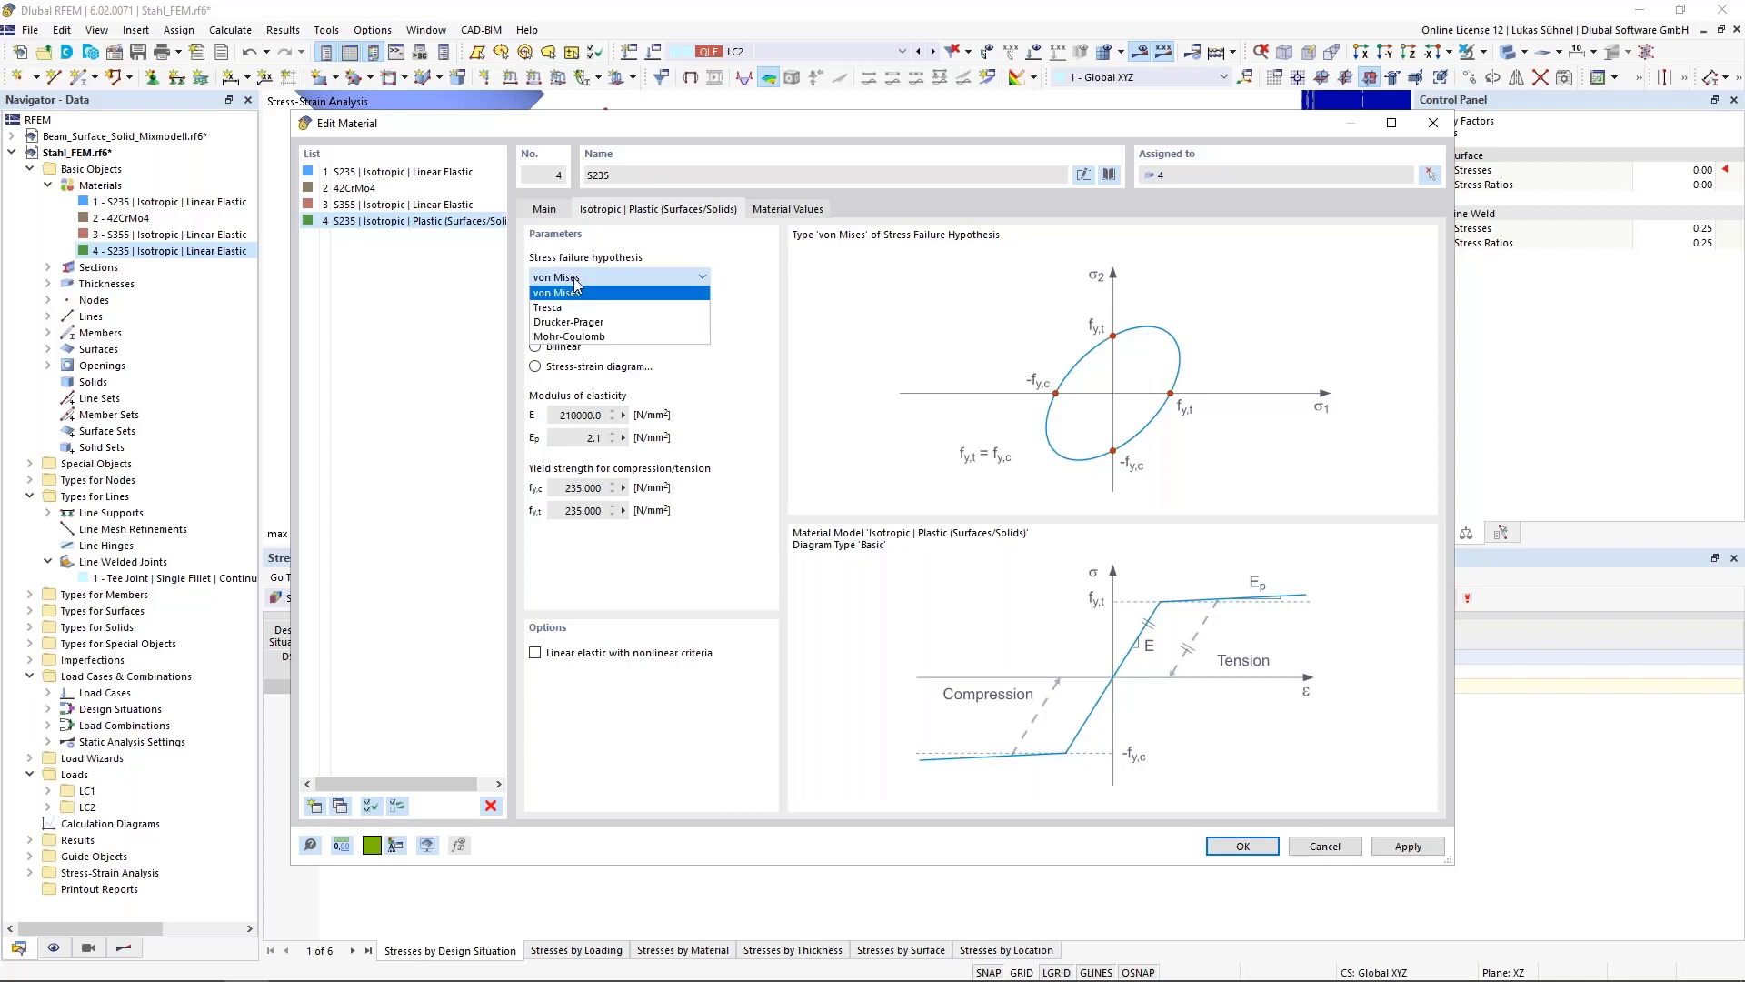
{"action": "left_click", "coordinate": [574, 282]}
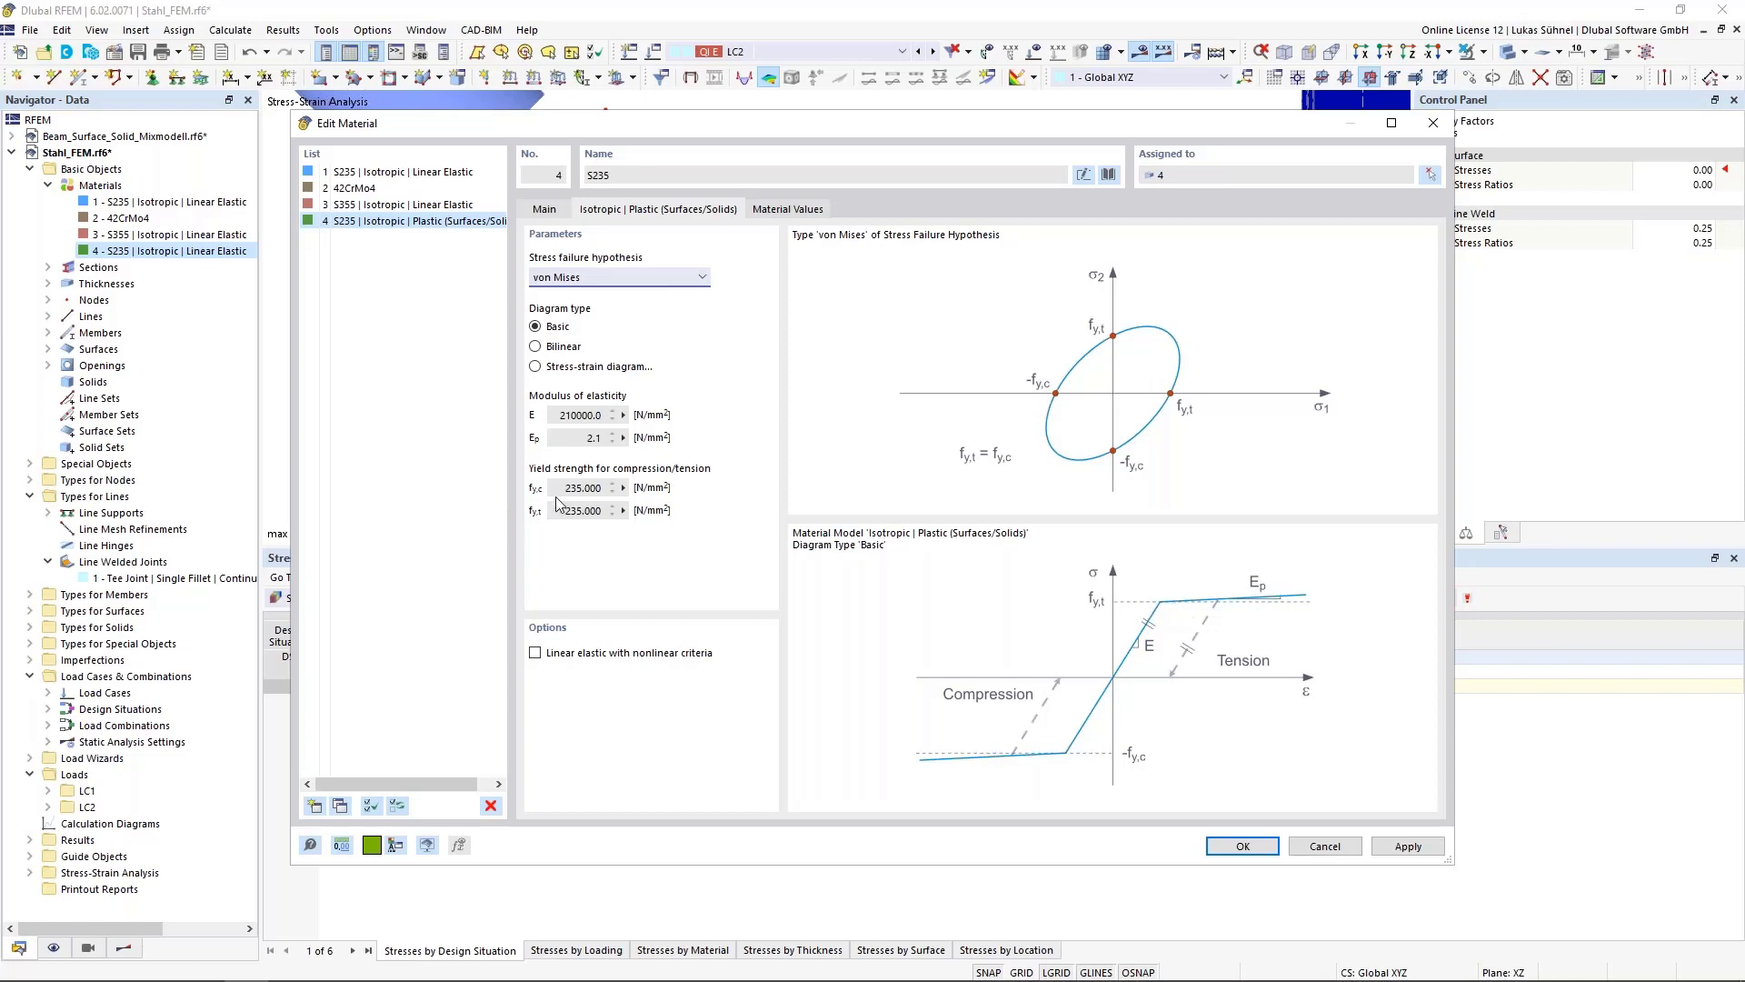
{"action": "left_click", "coordinate": [1246, 846]}
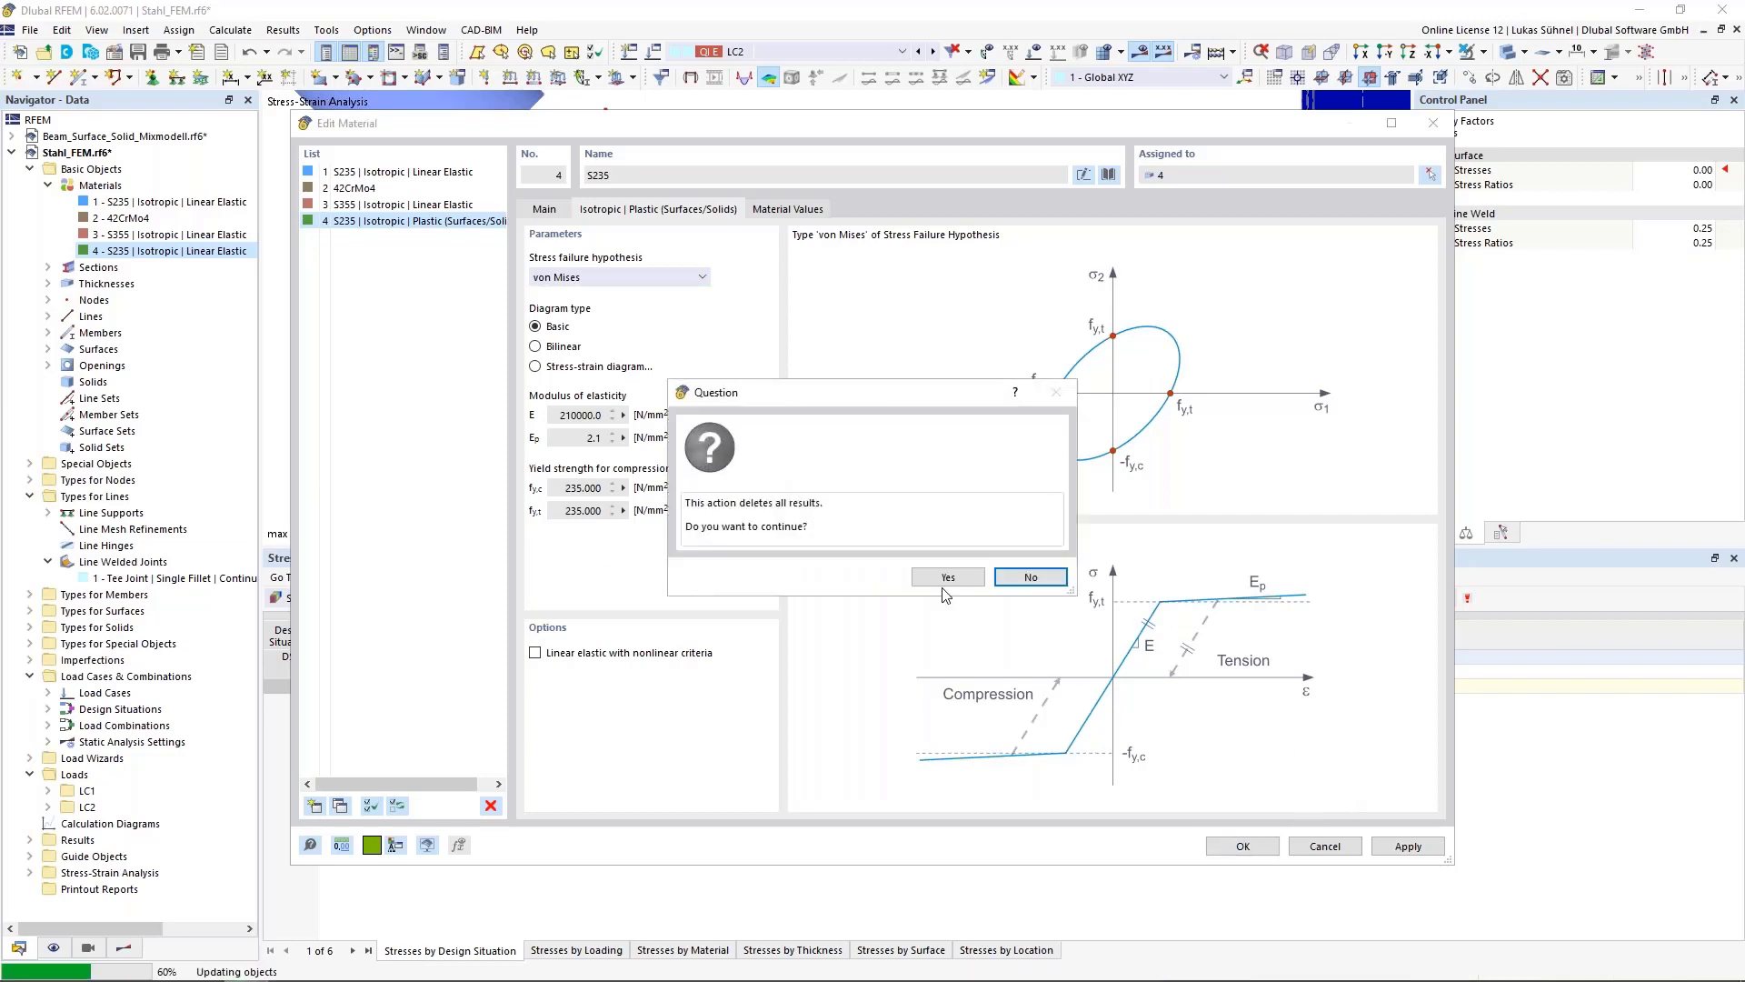
{"action": "left_click", "coordinate": [920, 578]}
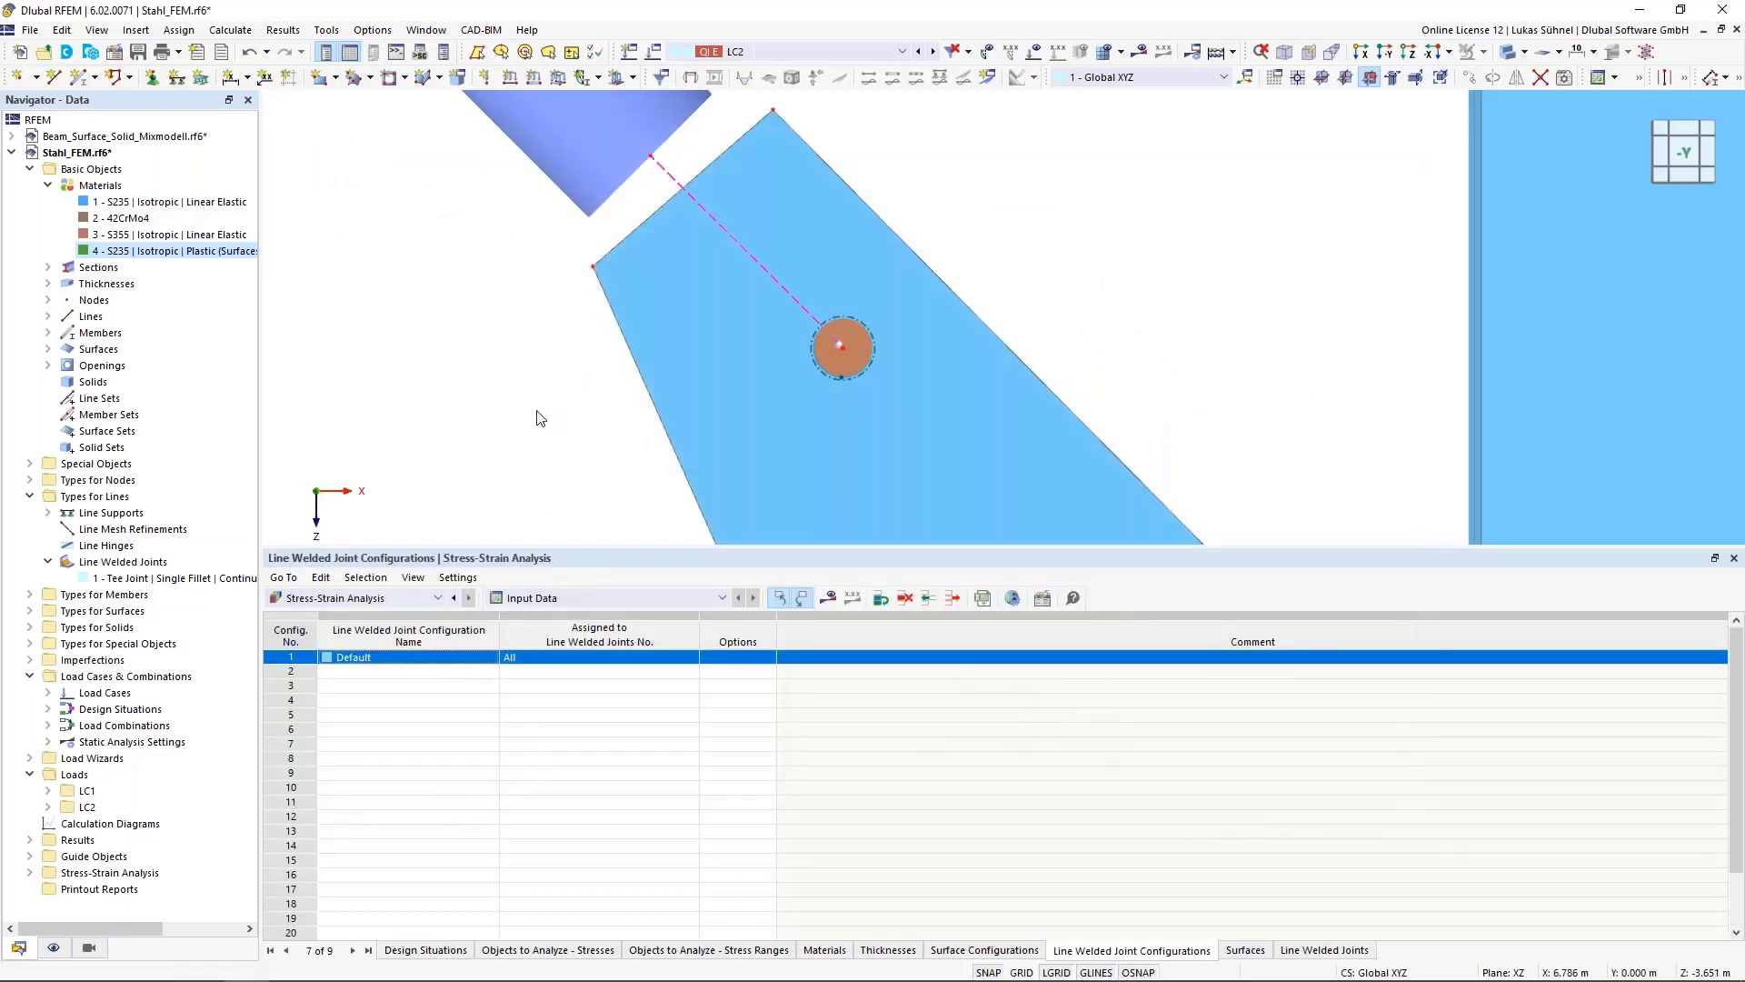
Turn on the FE mesh display in the display navigator
{"action": "scroll", "coordinate": [538, 417], "scroll_direction": "down", "scroll_amount": 3}
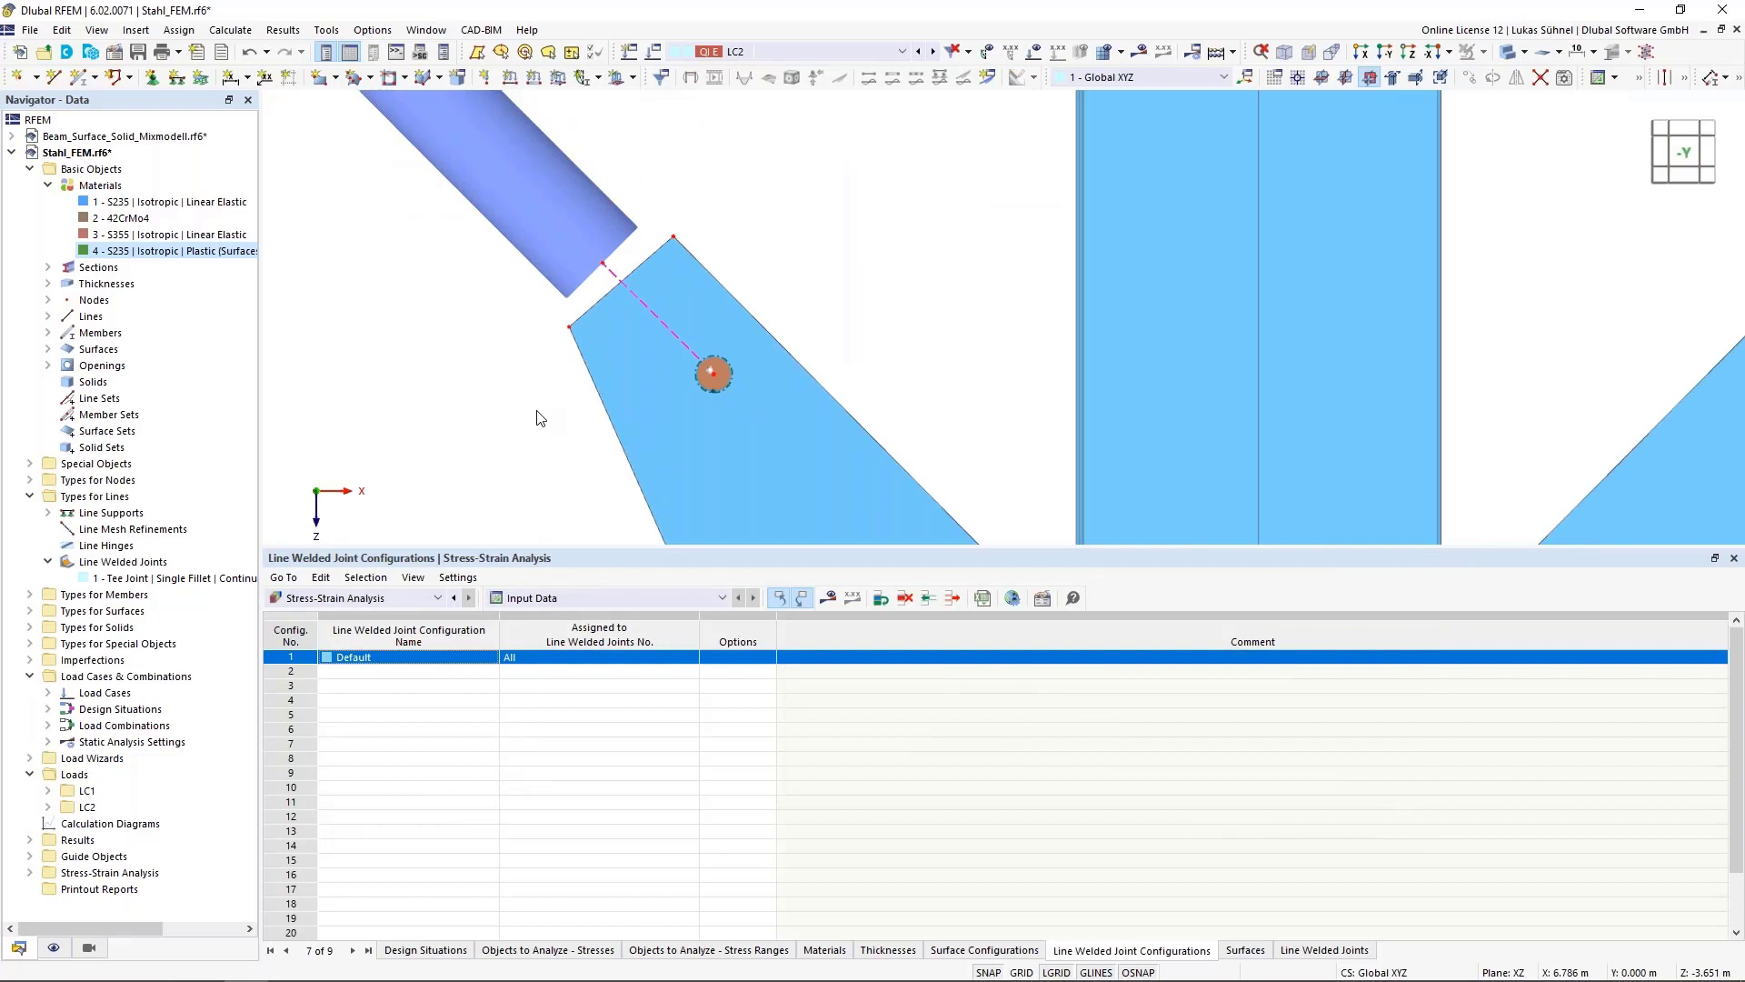
{"action": "left_click", "coordinate": [53, 947]}
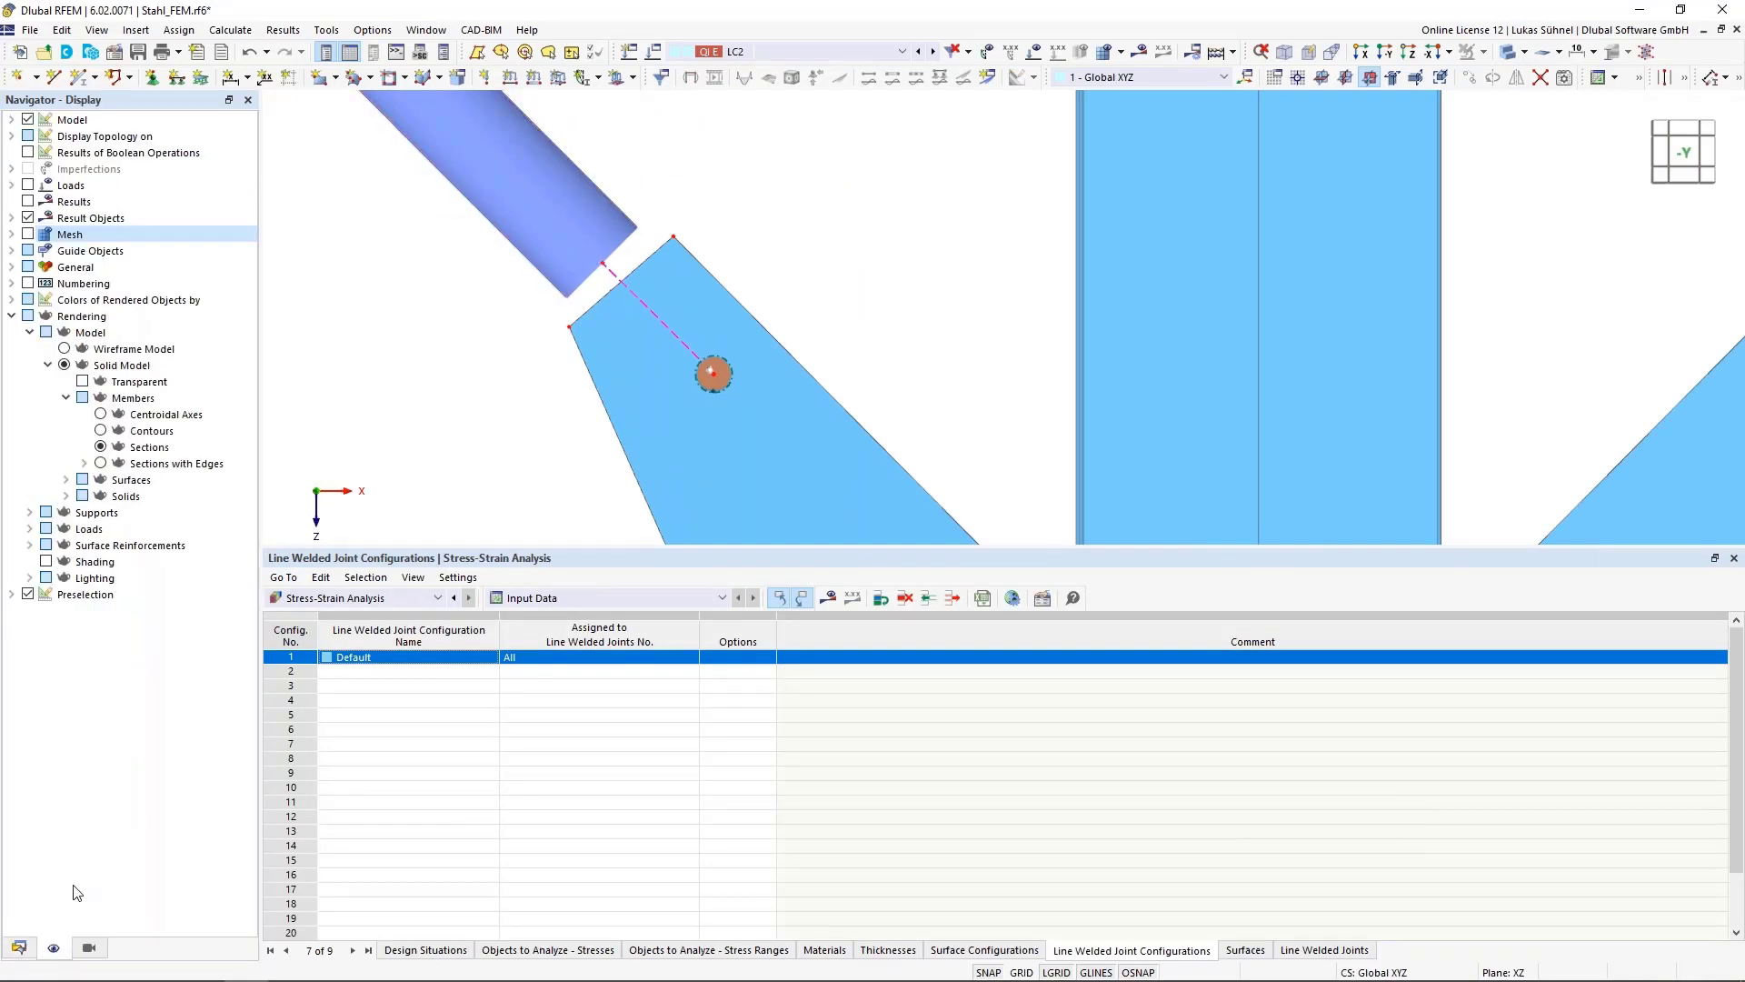
{"action": "left_click", "coordinate": [28, 234]}
Examine the mesh elements around the circular bolt area on the gusset plate
{"action": "scroll", "coordinate": [690, 329], "scroll_direction": "up", "scroll_amount": 5}
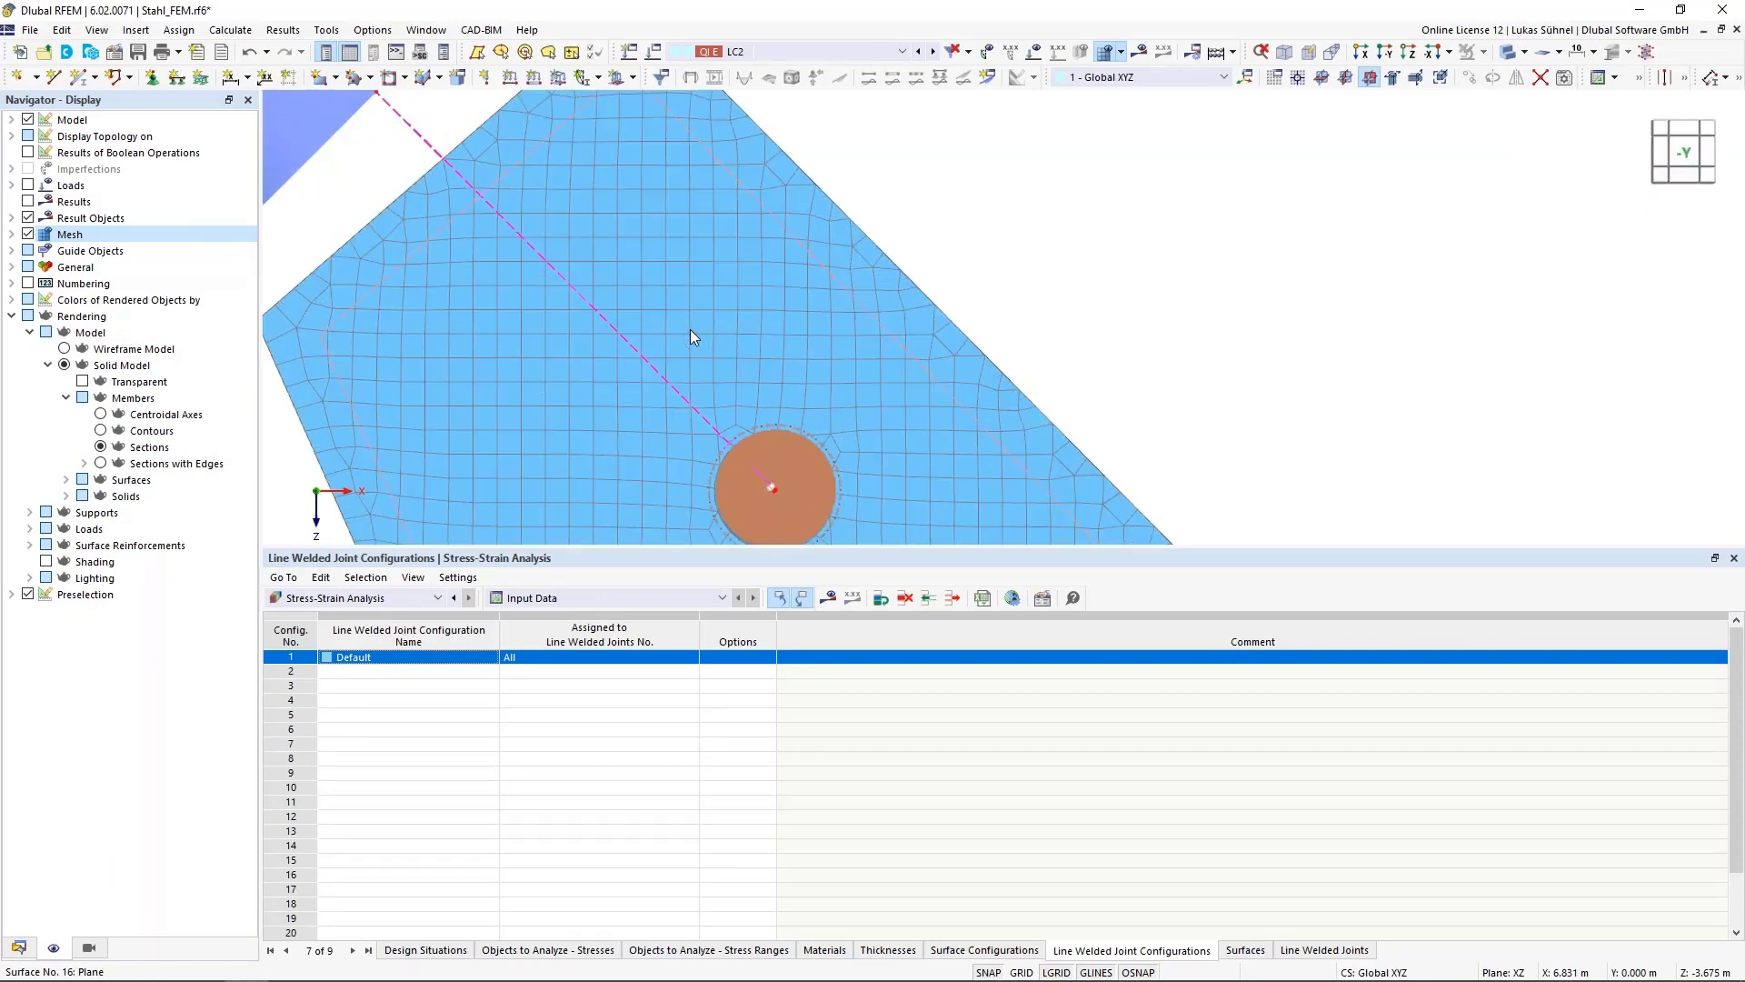
{"action": "scroll", "coordinate": [718, 409], "scroll_direction": "up", "scroll_amount": 4}
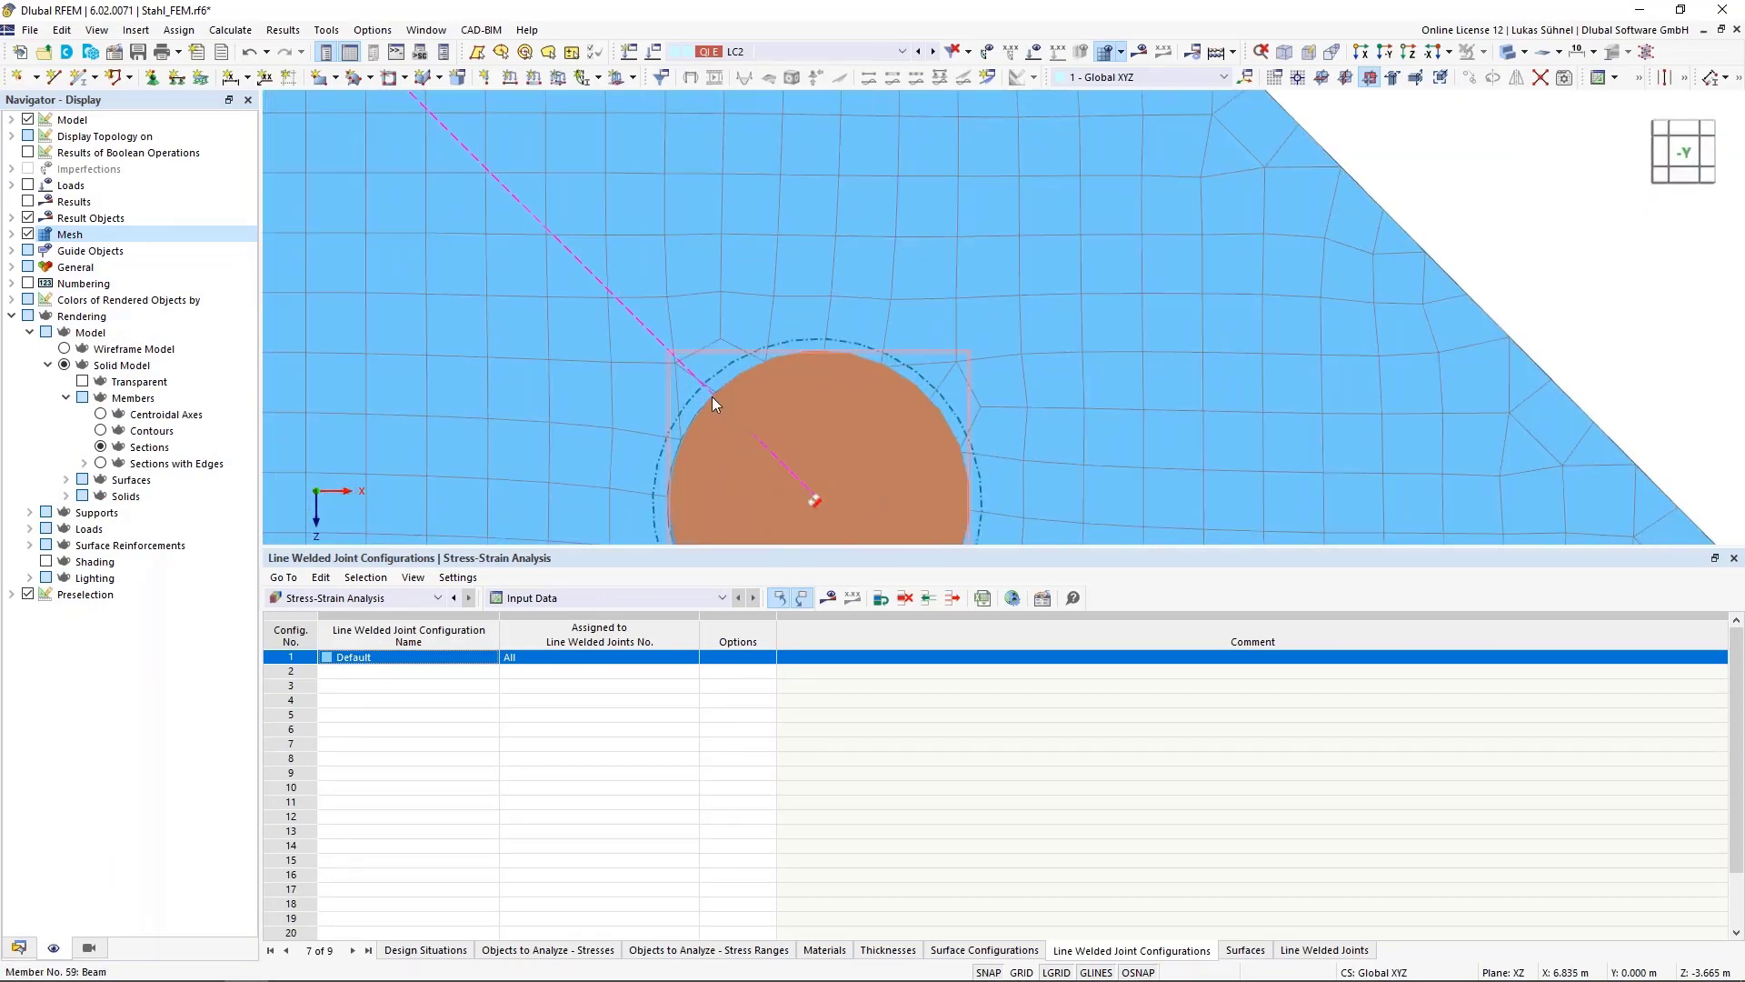
{"action": "scroll", "coordinate": [716, 382], "scroll_direction": "up", "scroll_amount": 2}
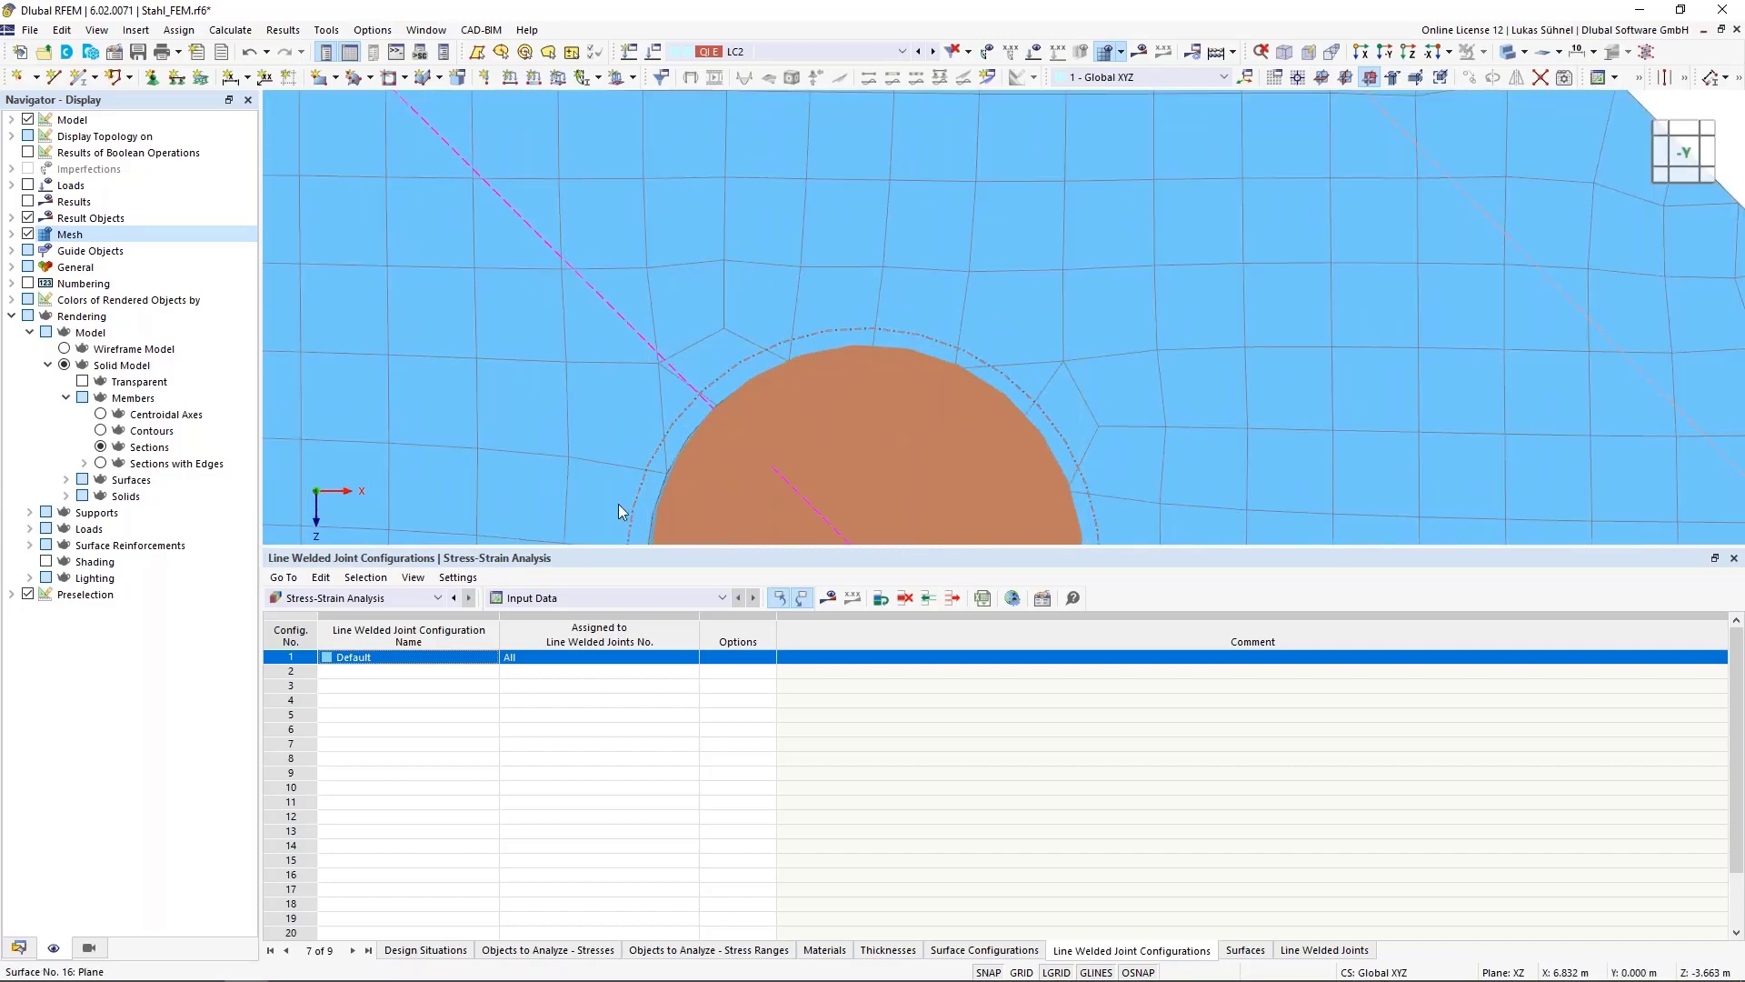
{"action": "scroll", "coordinate": [706, 456], "scroll_direction": "down", "scroll_amount": 2}
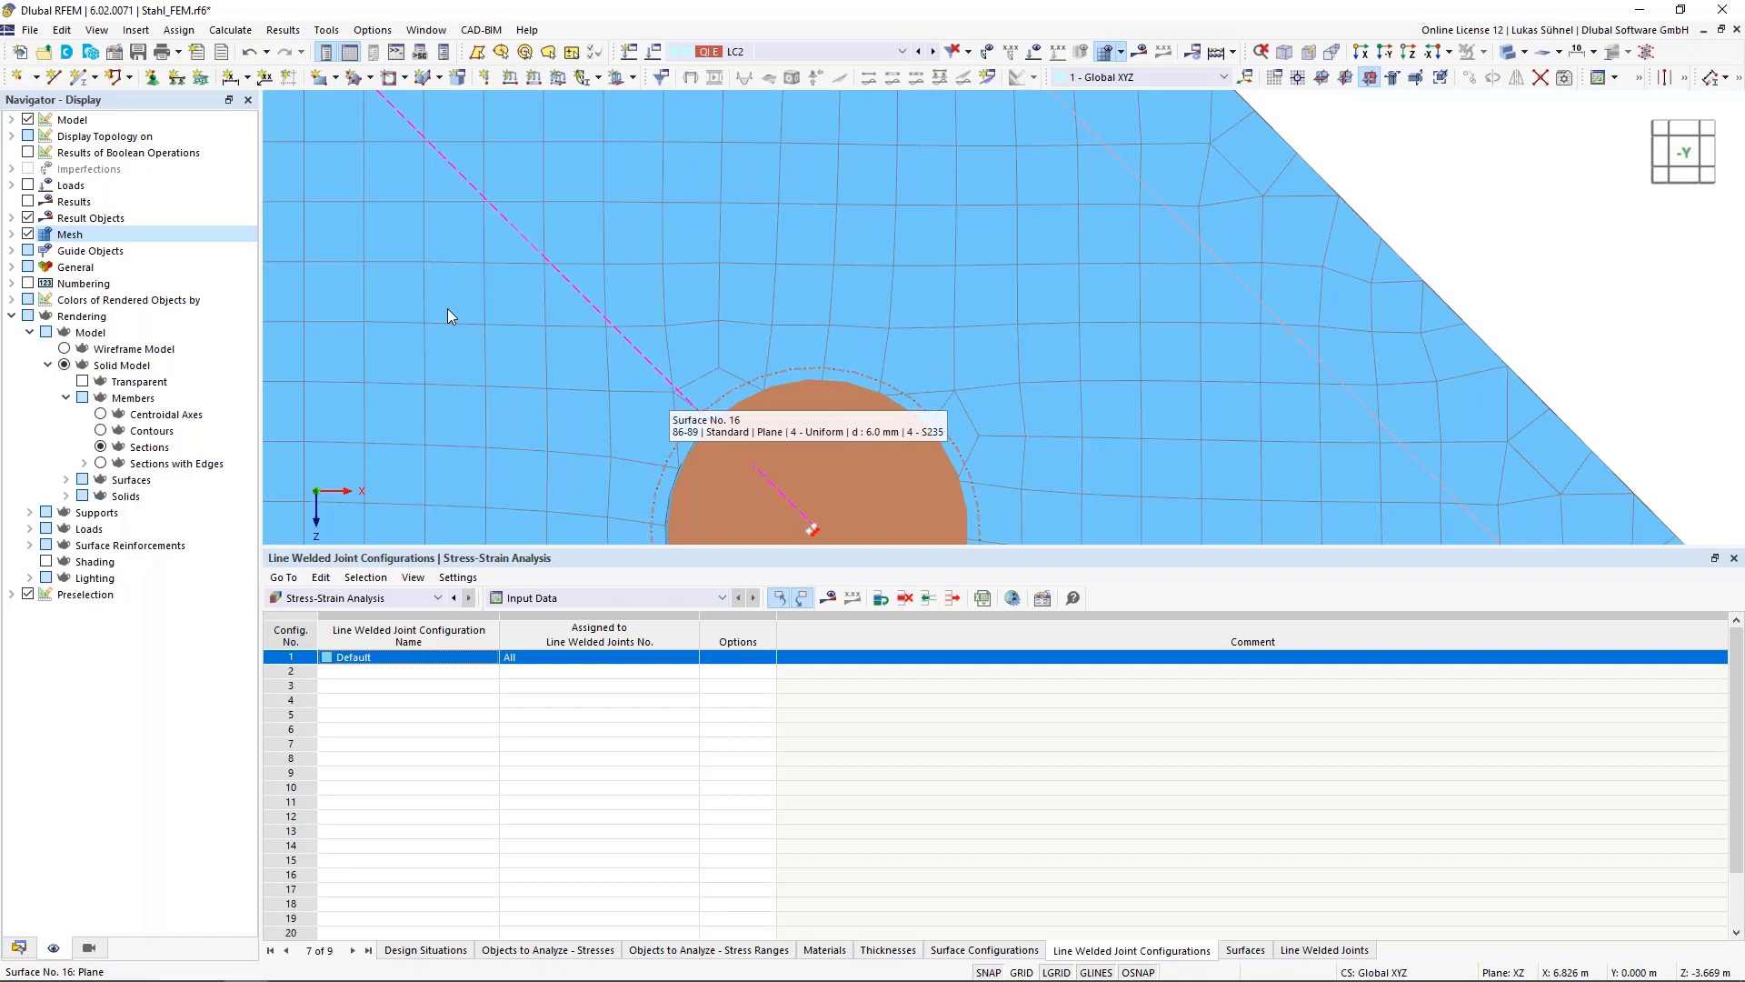
{"action": "scroll", "coordinate": [448, 316], "scroll_direction": "down", "scroll_amount": 1}
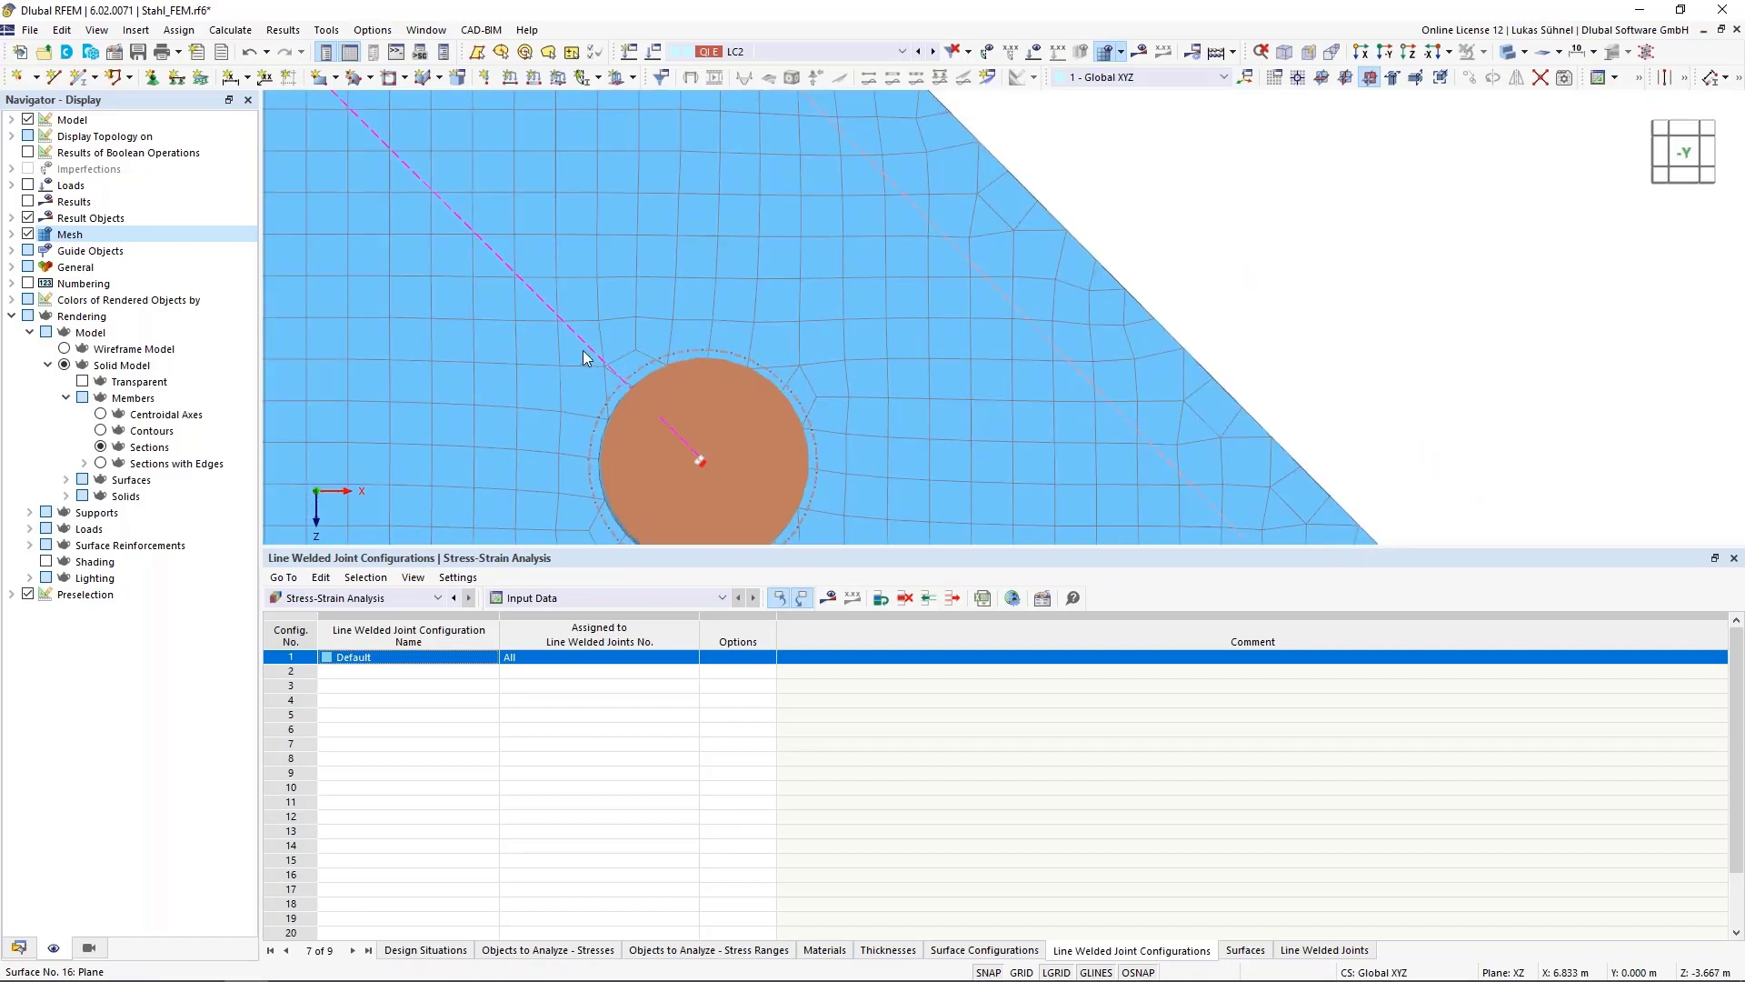
{"action": "scroll", "coordinate": [593, 355], "scroll_direction": "up", "scroll_amount": 2}
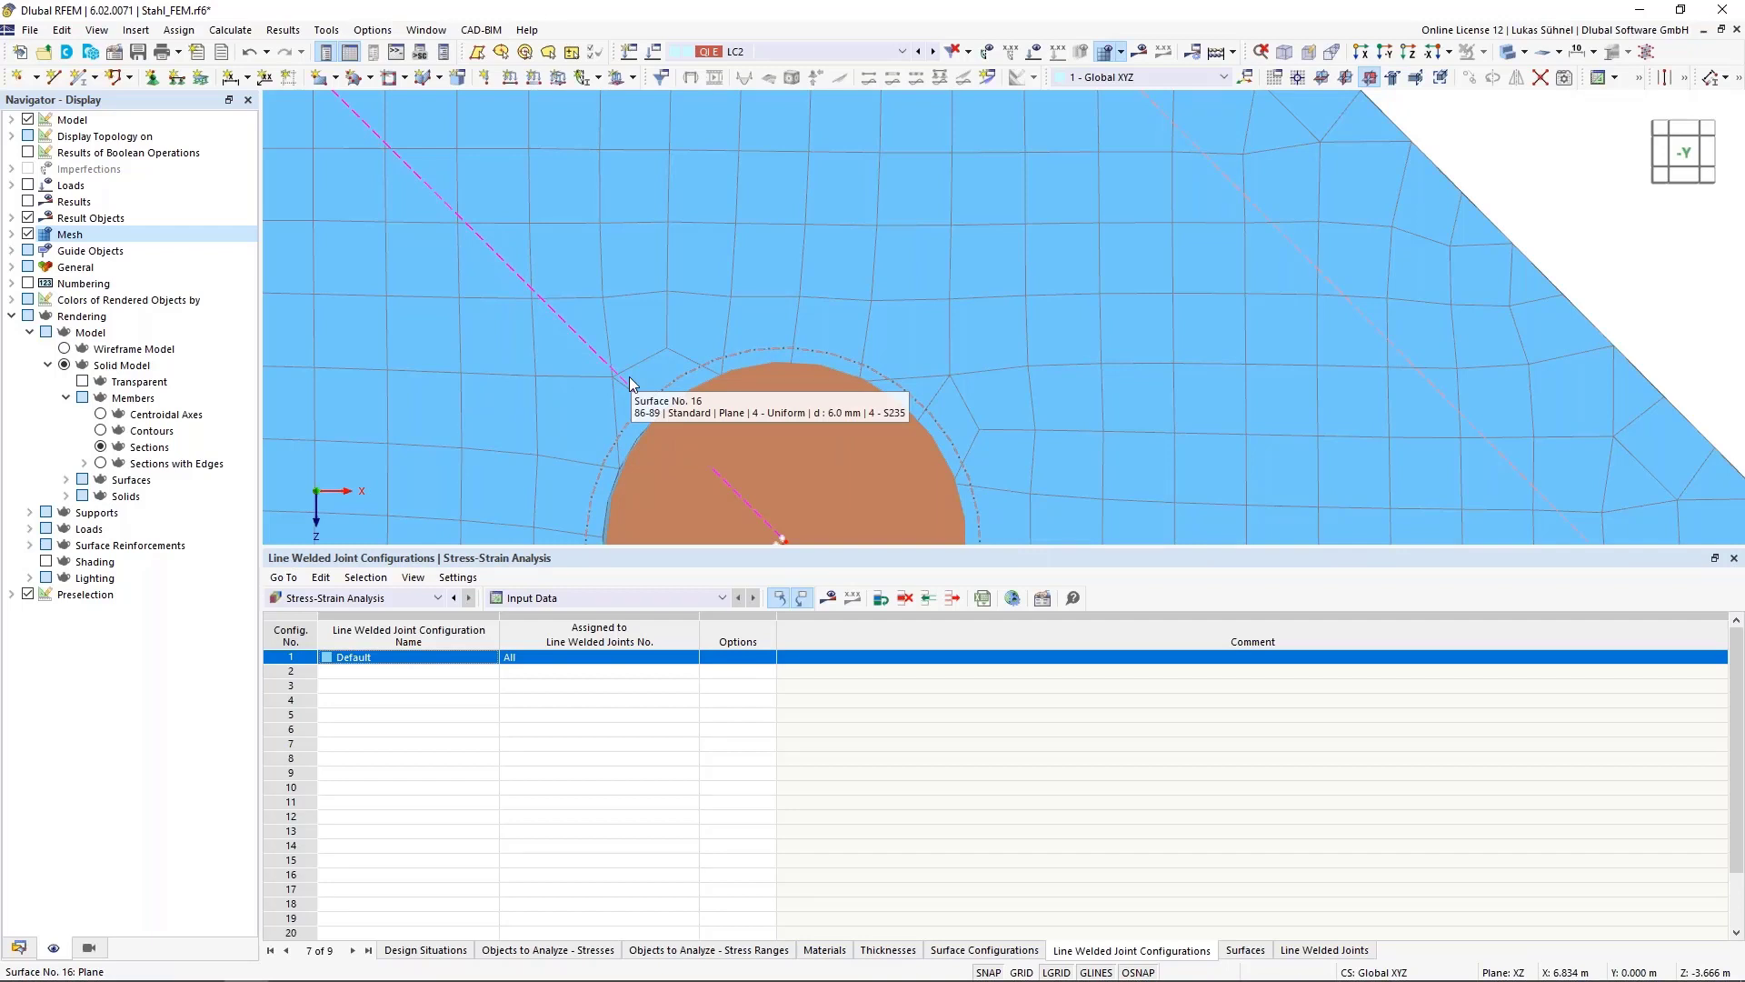
{"action": "scroll", "coordinate": [634, 382], "scroll_direction": "down", "scroll_amount": 2}
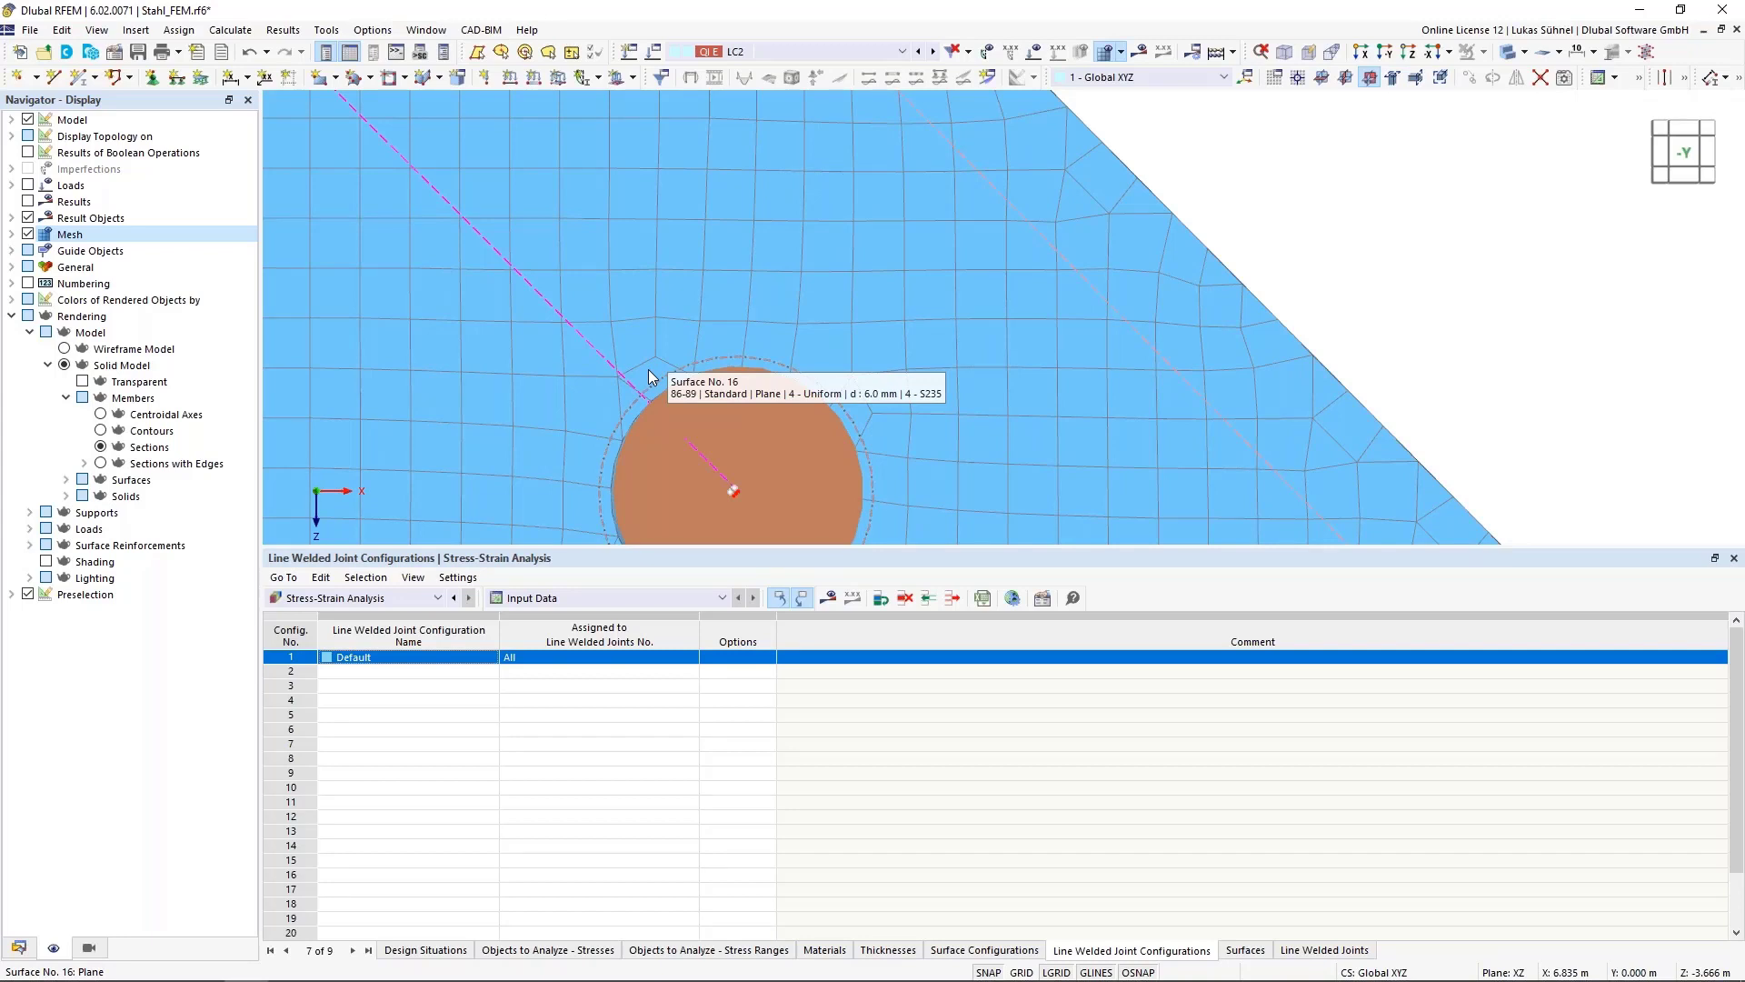
Try the Continuous within surface sets result smoothing option and revert to Constant on mesh elements
{"action": "left_click", "coordinate": [283, 30]}
{"action": "mouse_move", "coordinate": [228, 28]}
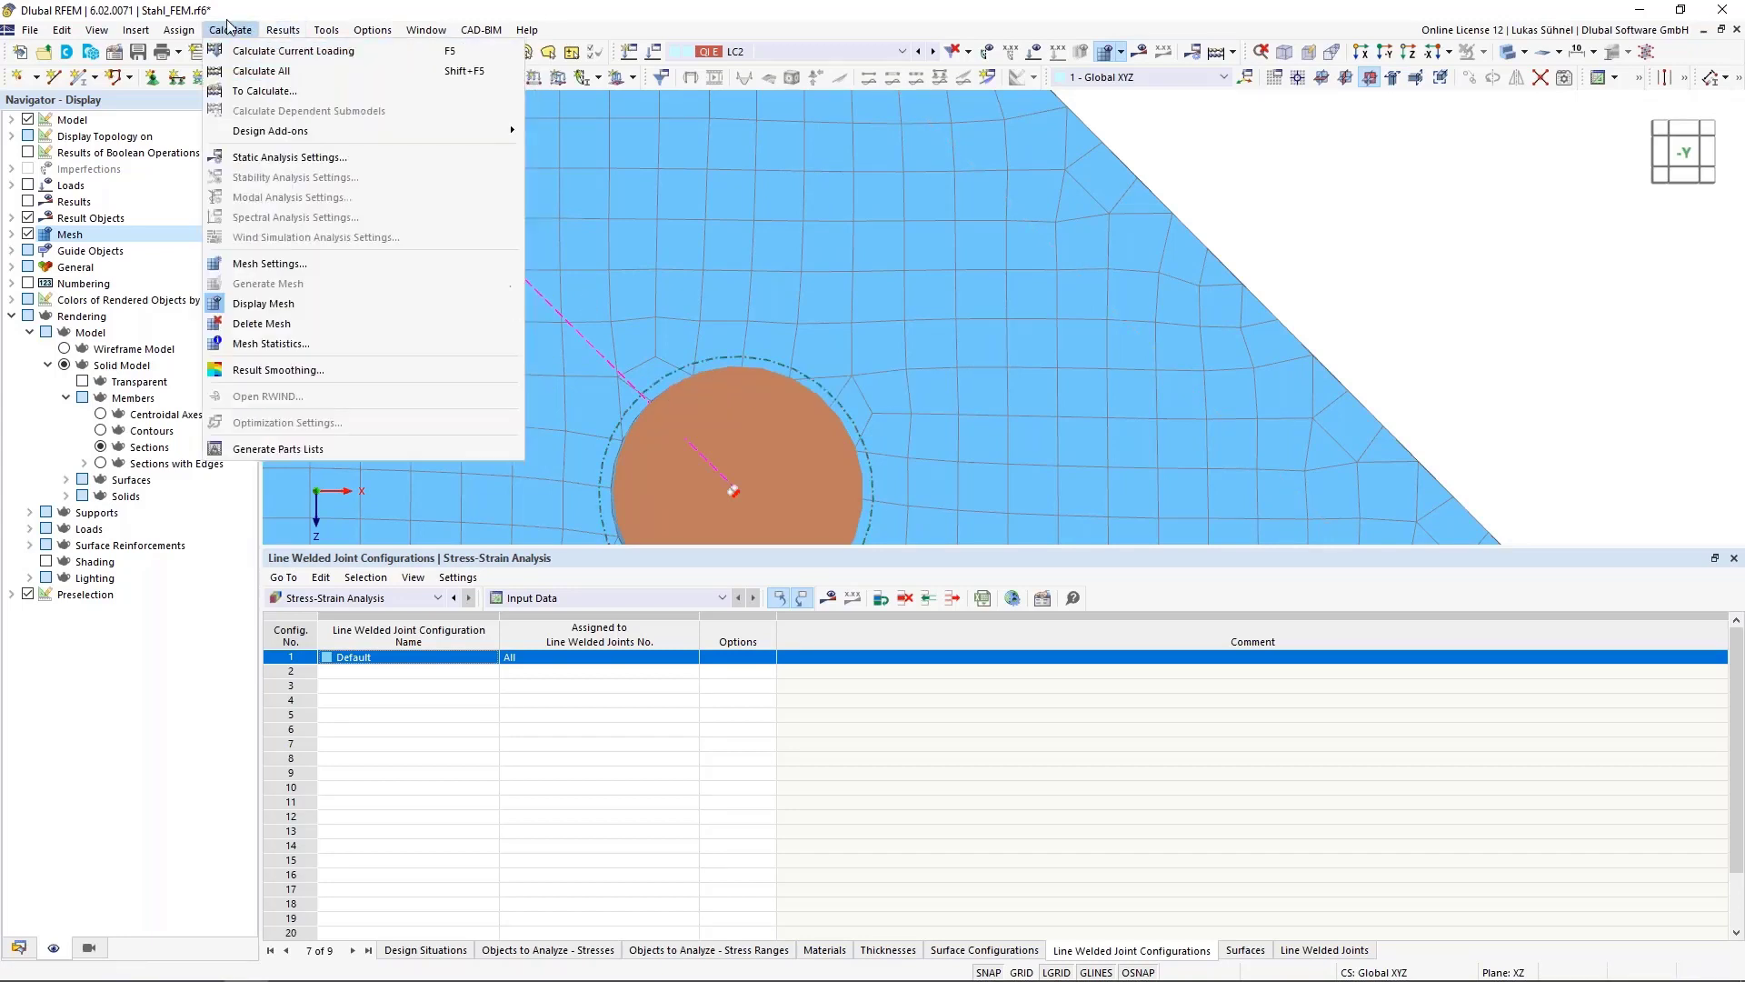
{"action": "left_click", "coordinate": [274, 372]}
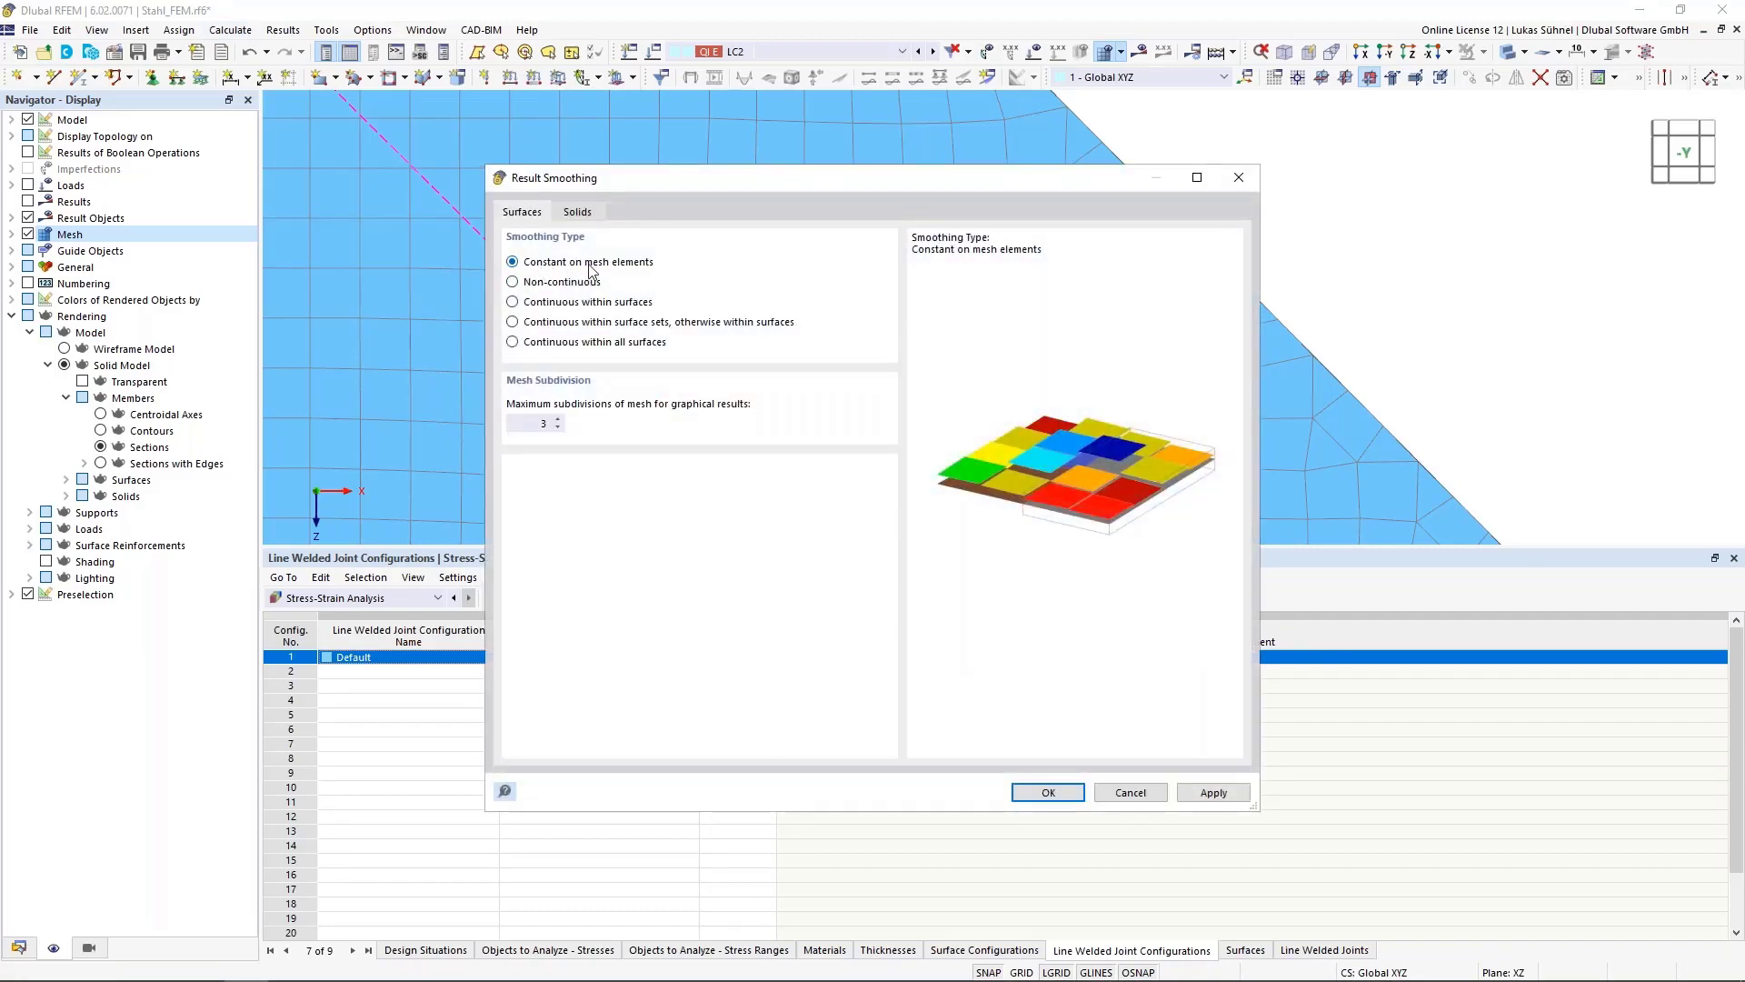
{"action": "left_click", "coordinate": [516, 323]}
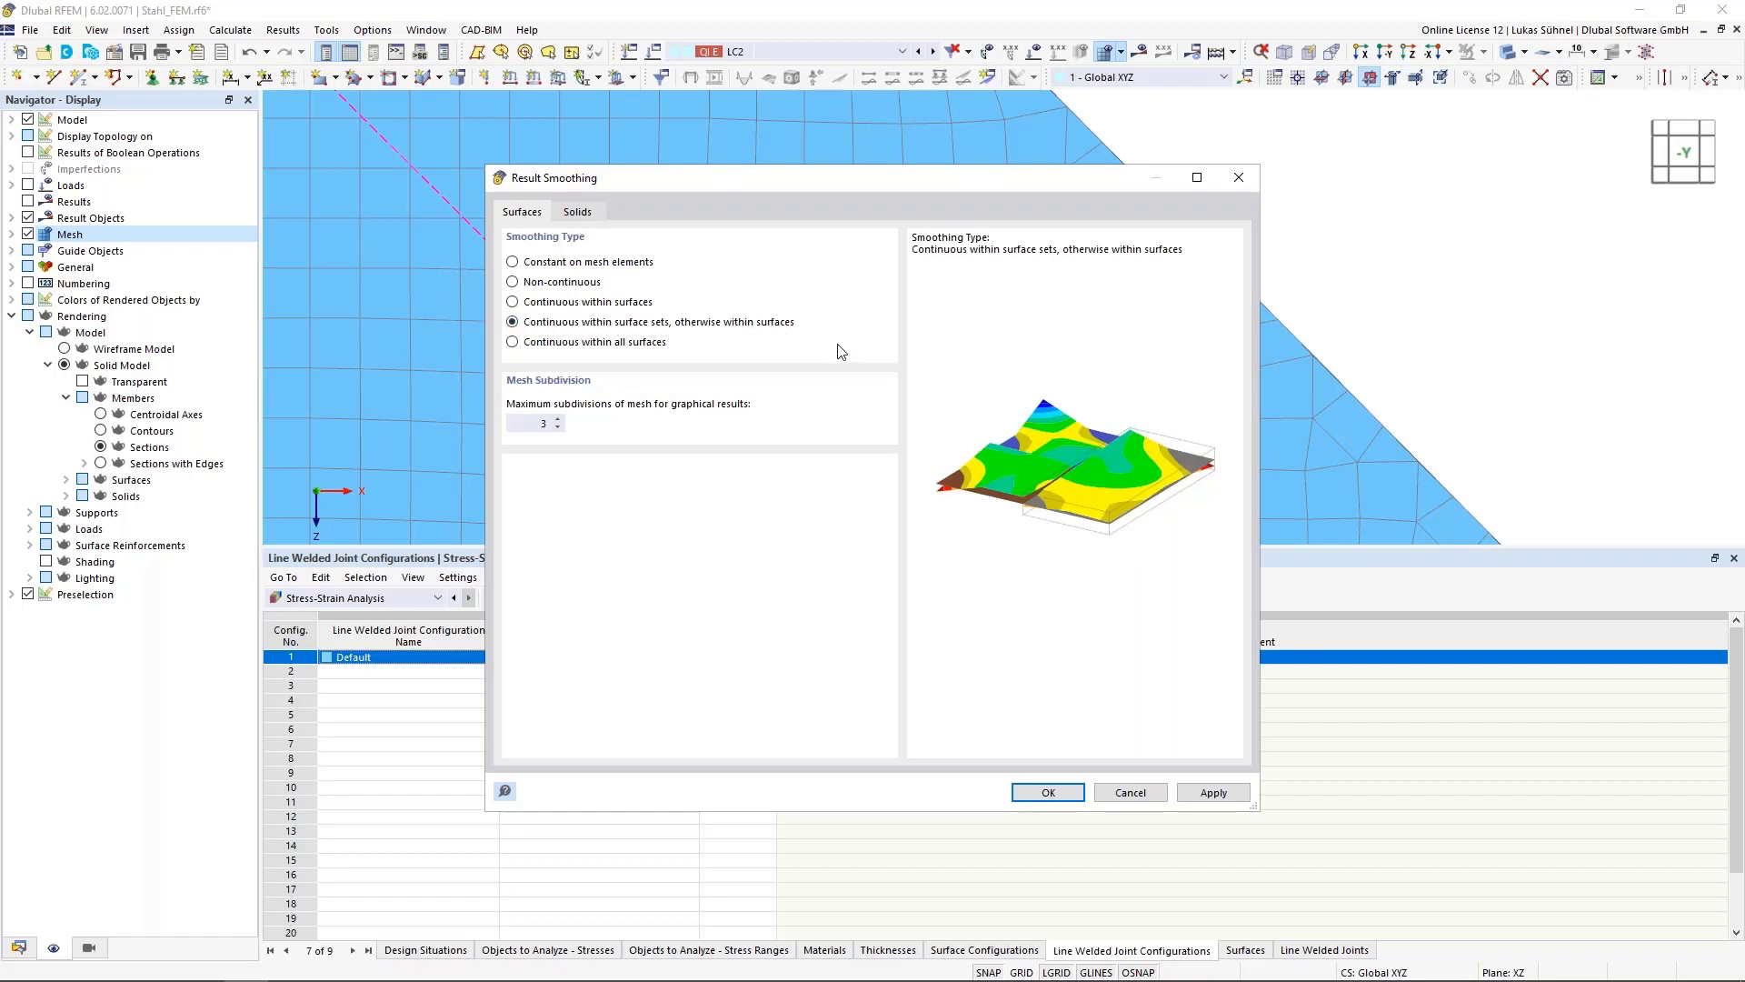
{"action": "left_click_drag", "start_coordinate": [850, 187], "coordinate": [1316, 171]}
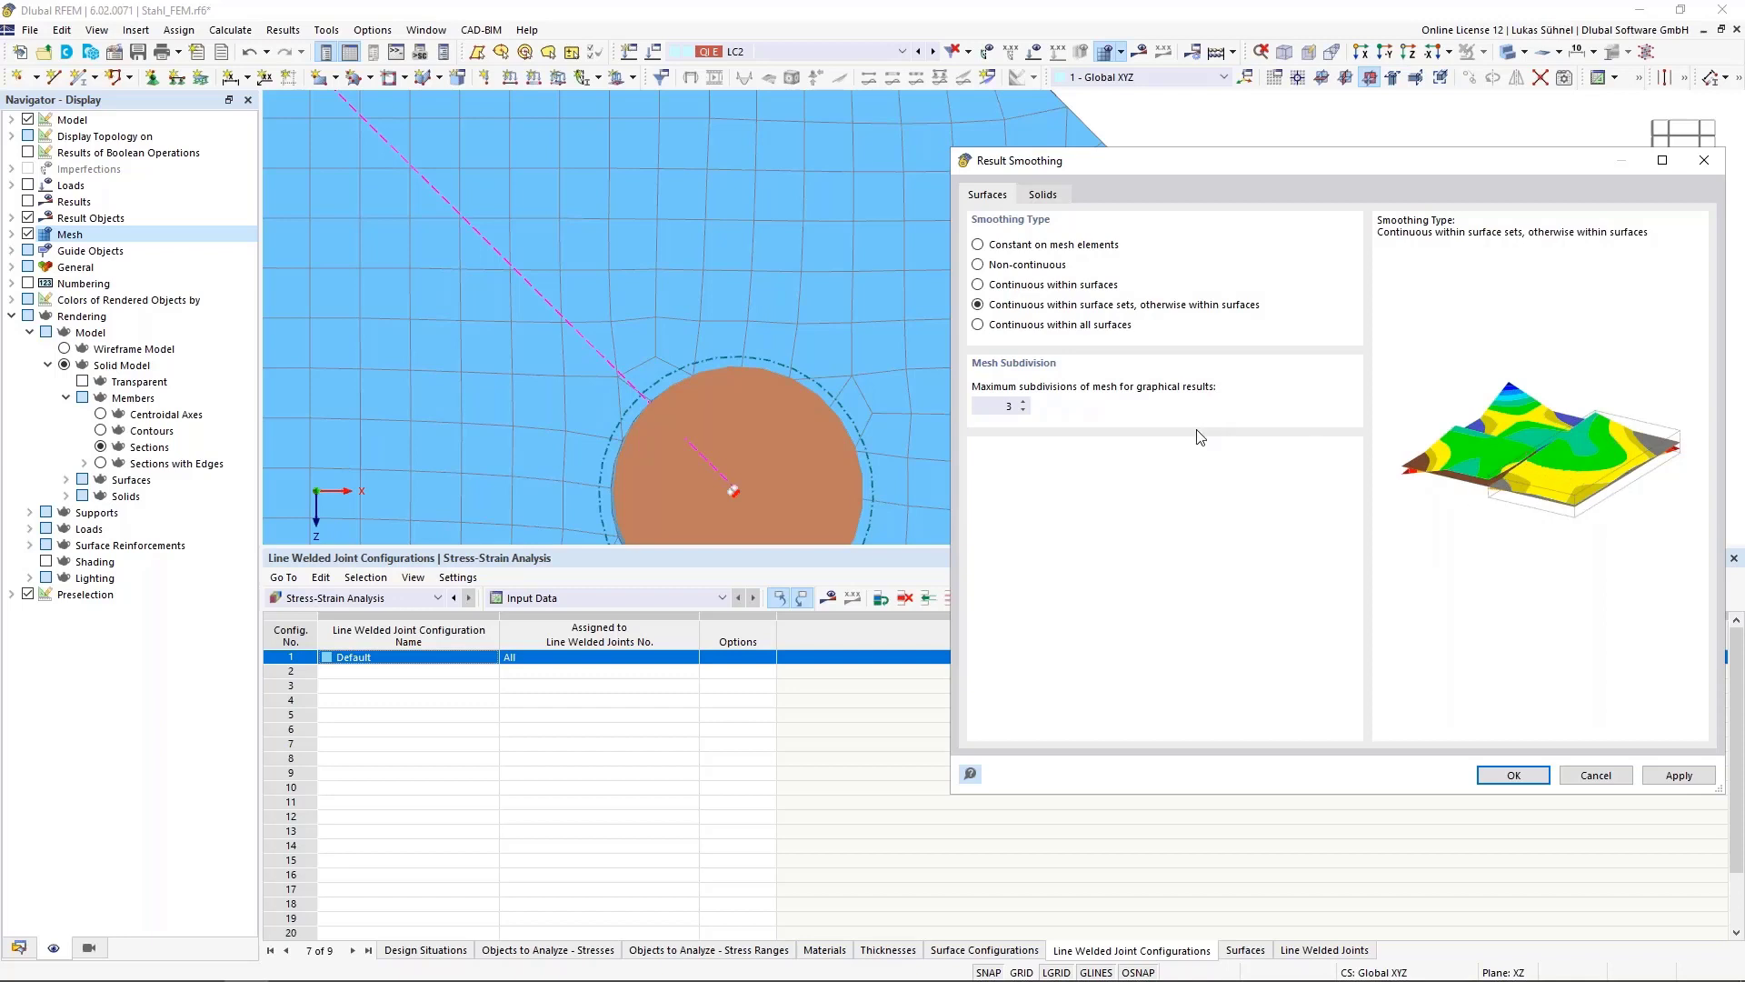
{"action": "left_click", "coordinate": [1023, 254]}
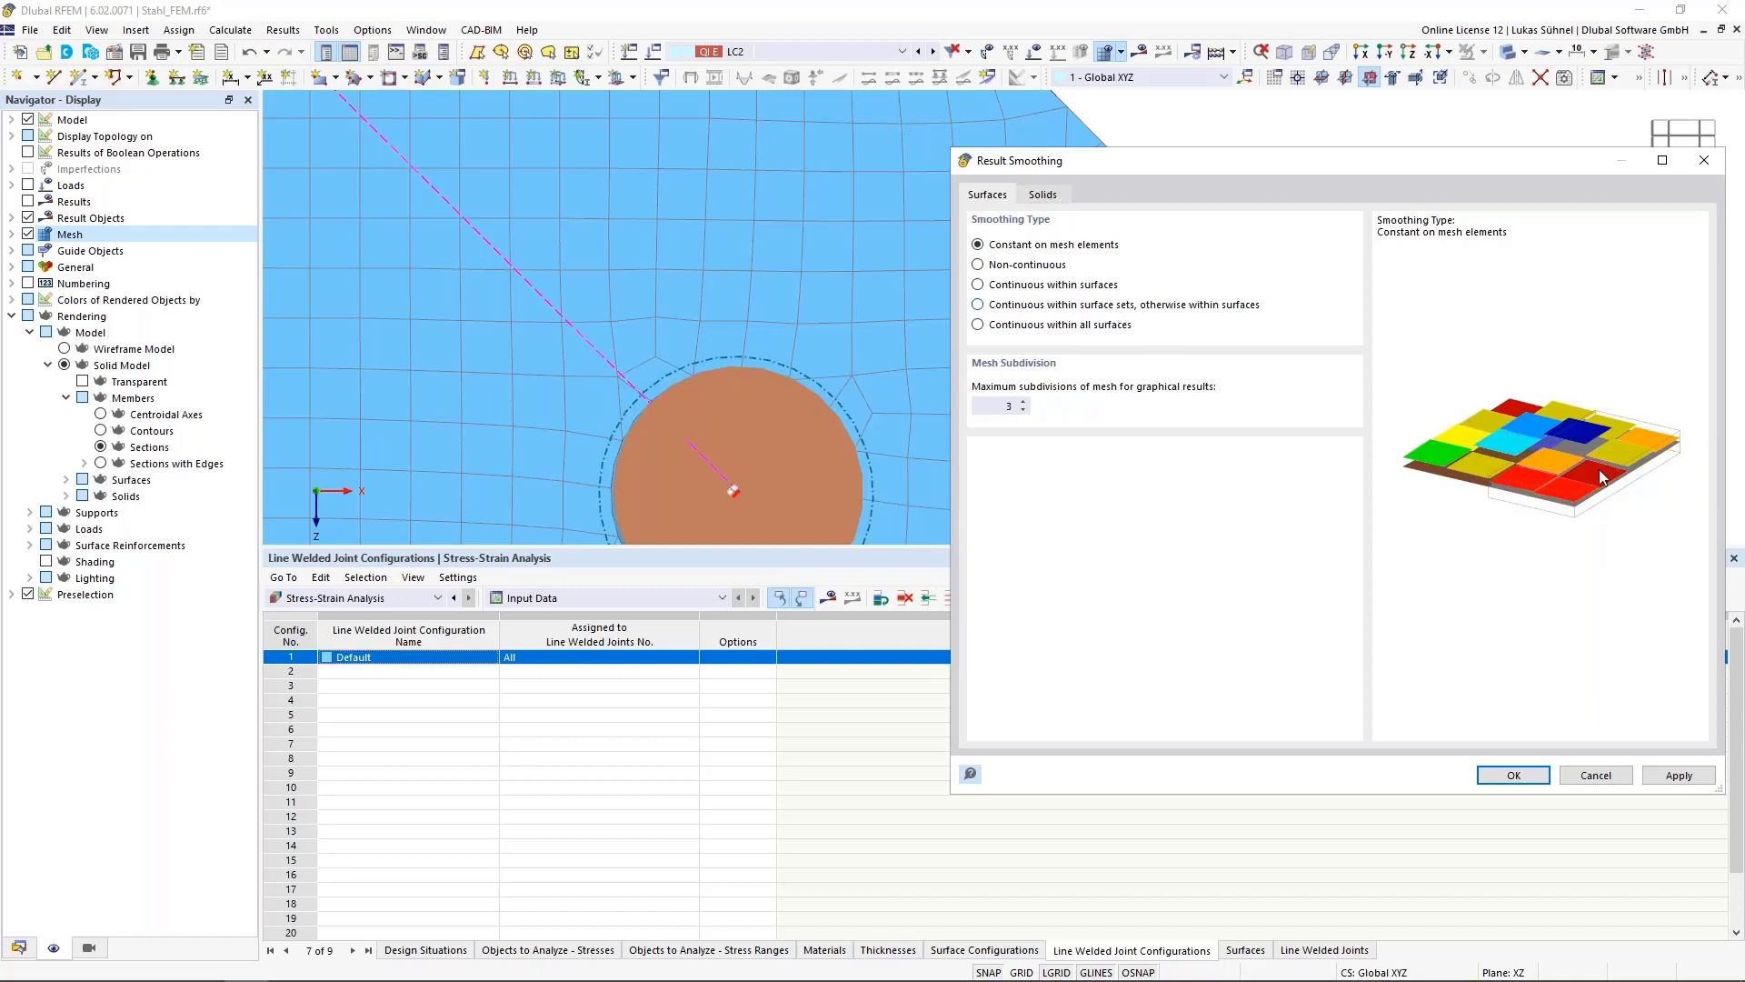
{"action": "left_click", "coordinate": [1532, 779]}
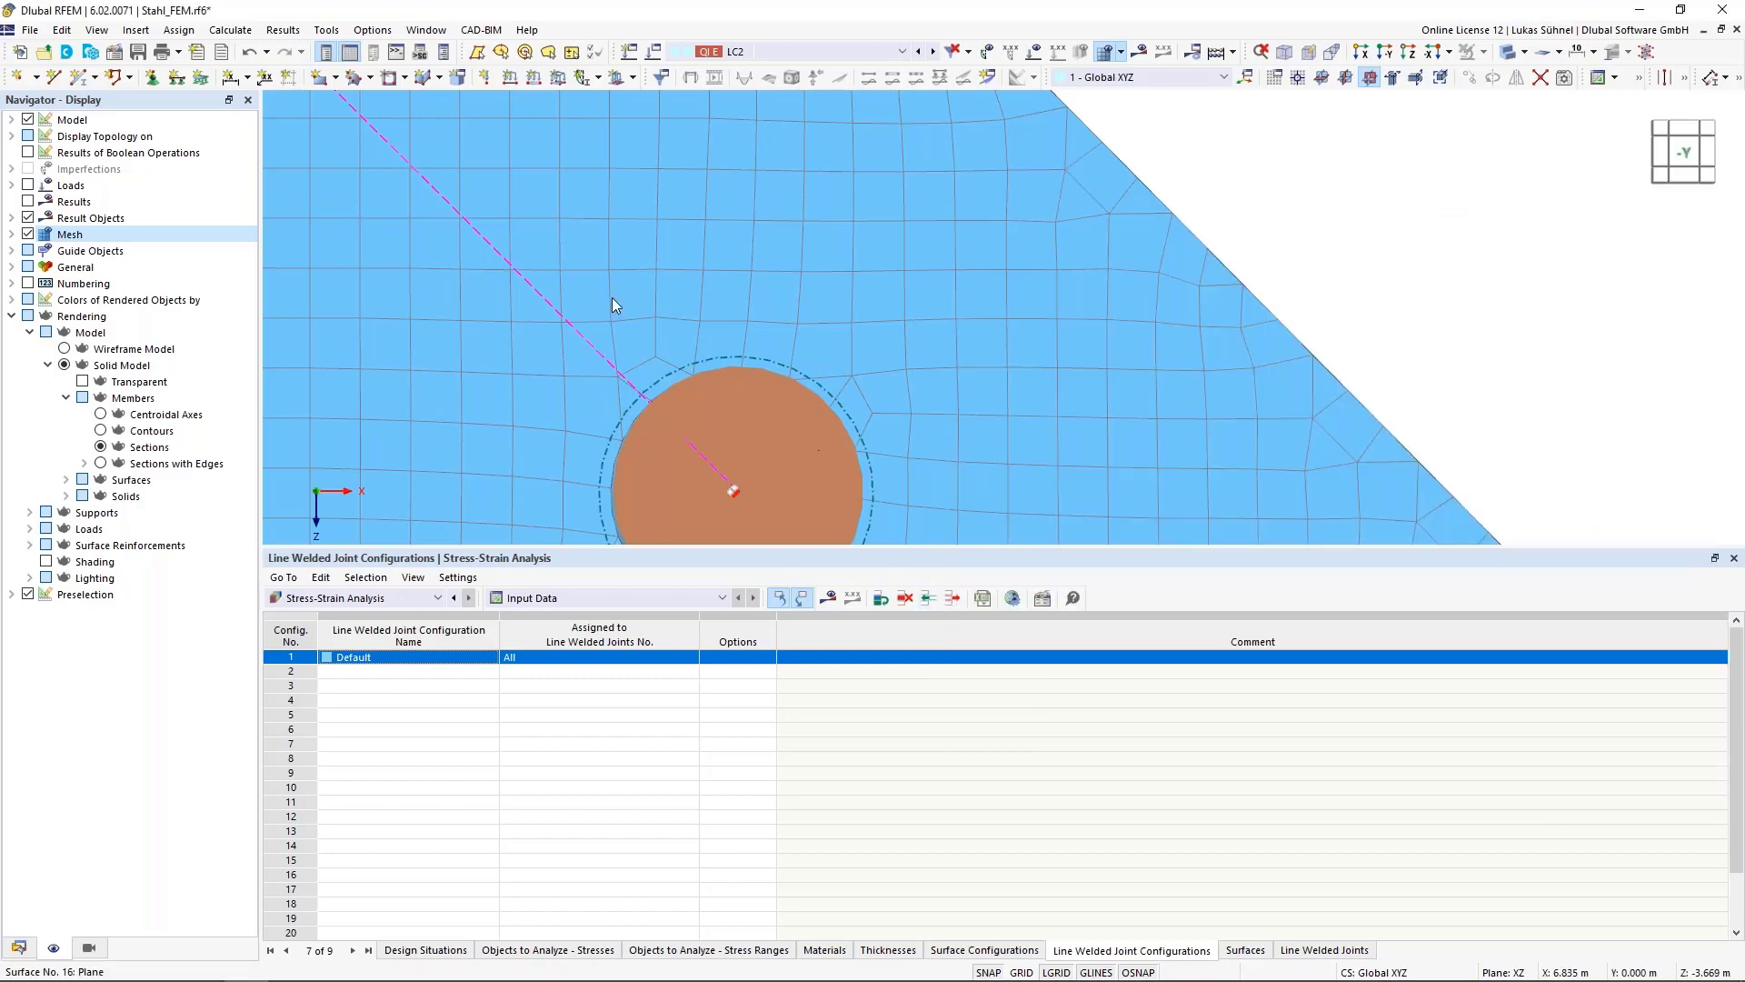
{"action": "left_click", "coordinate": [230, 30]}
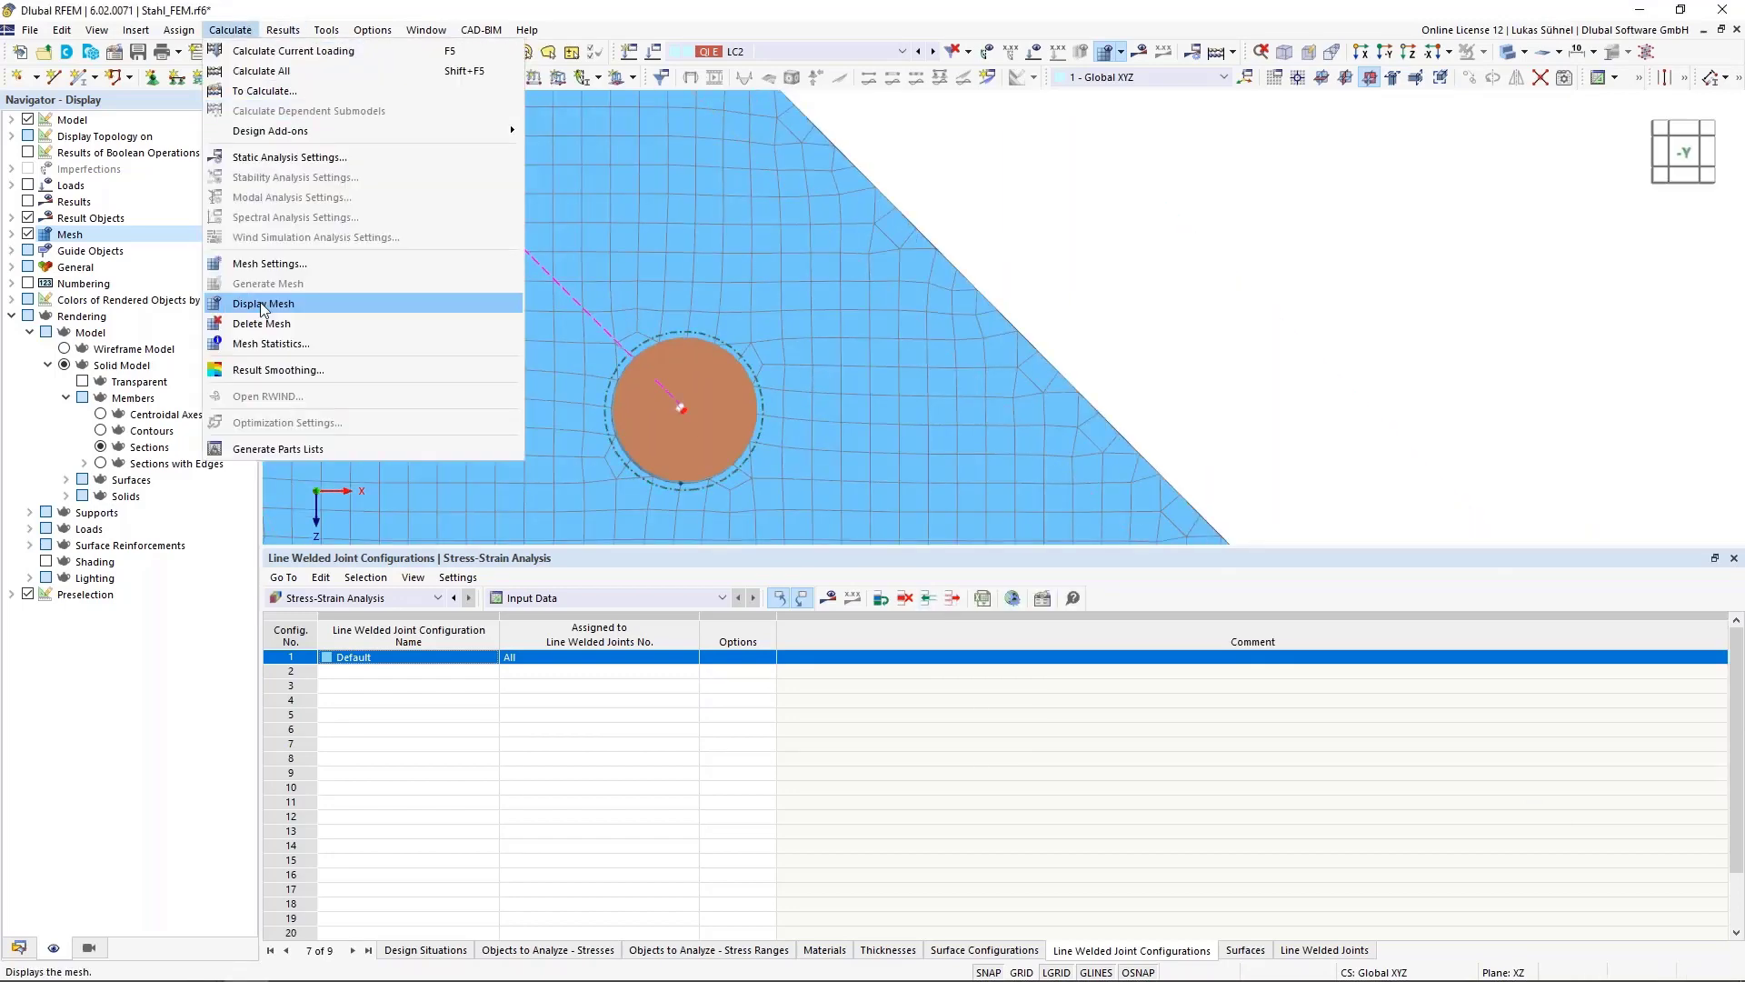
{"action": "key", "text": "Escape"}
{"action": "scroll", "coordinate": [973, 342], "scroll_direction": "down", "scroll_amount": 3}
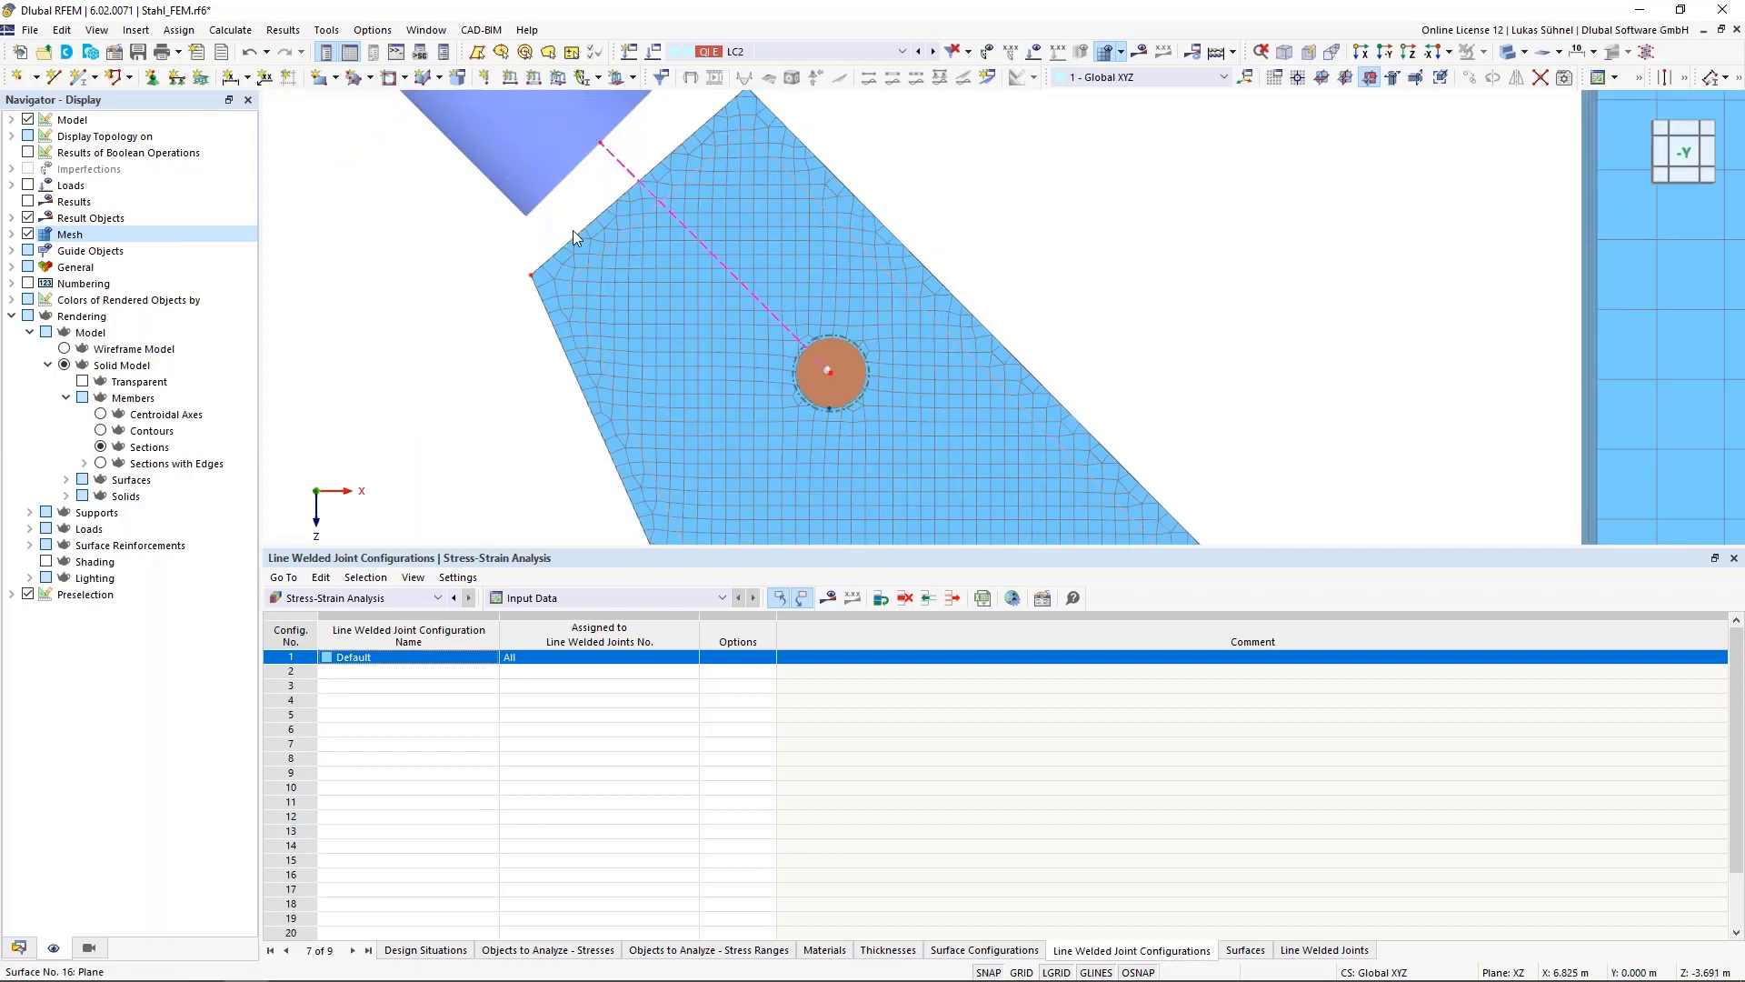
In the Stress-Strain Analysis global settings, set surface smoothing to Constant on mesh elements and enable strain analysis
{"action": "left_click", "coordinate": [18, 948]}
{"action": "right_click", "coordinate": [94, 871]}
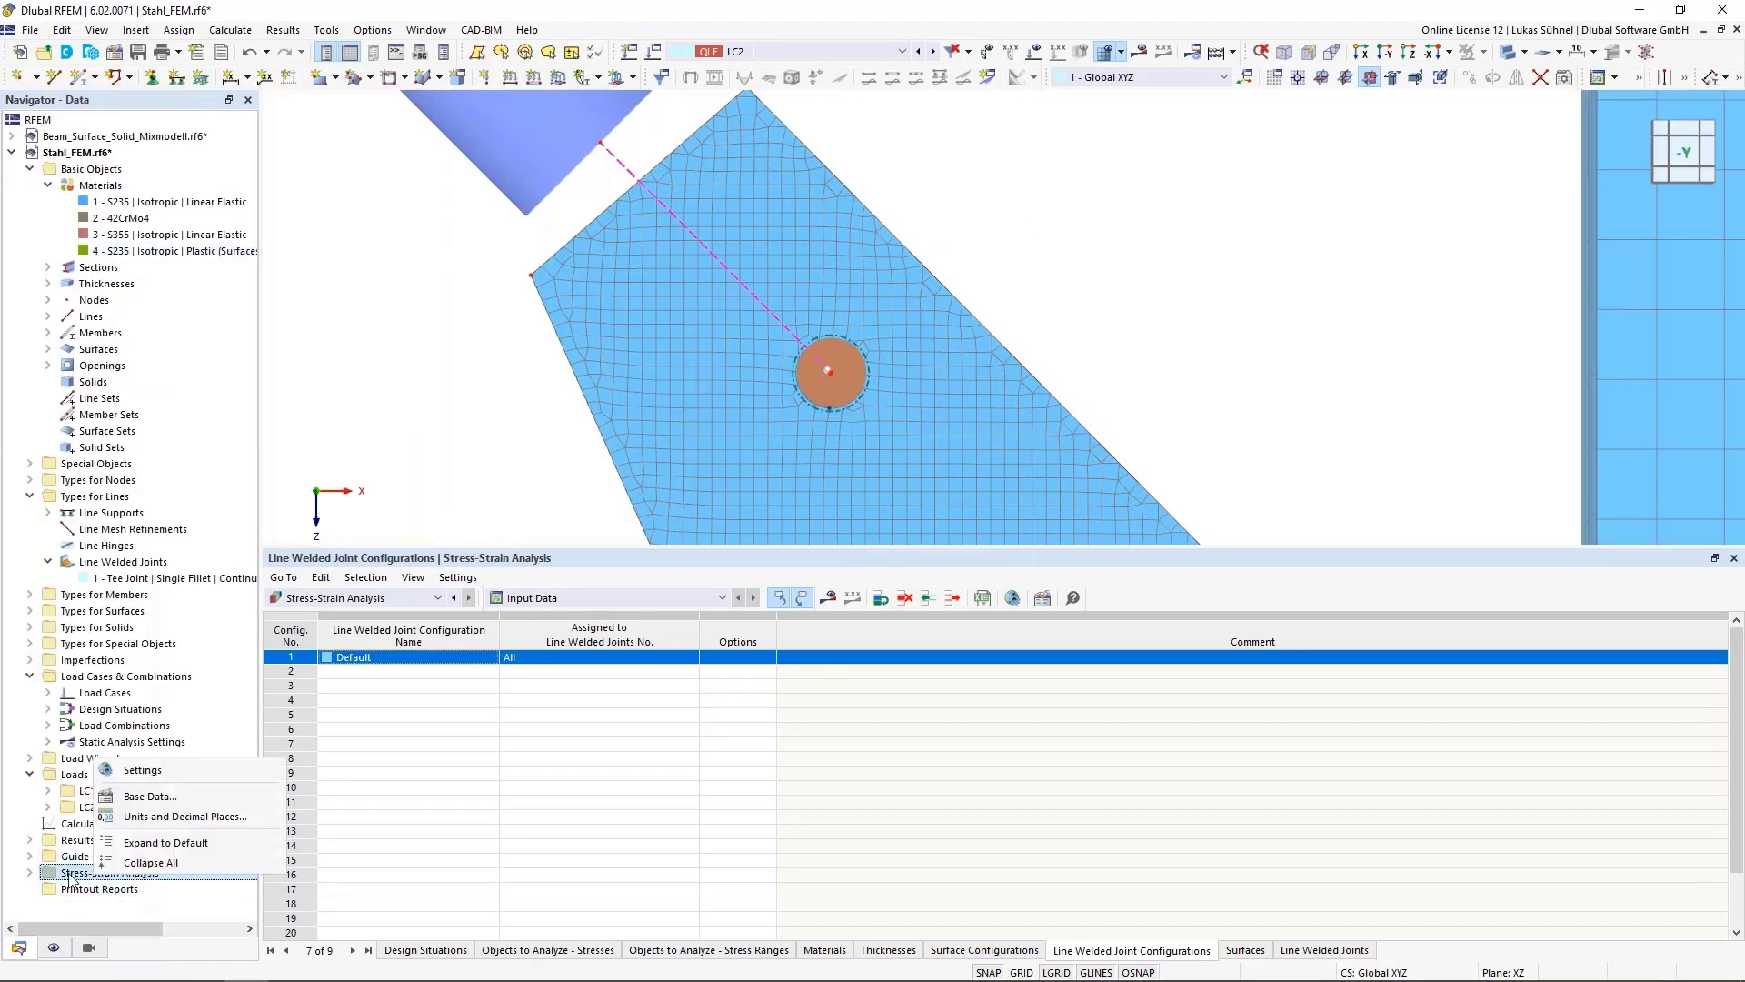
{"action": "right_click", "coordinate": [65, 873]}
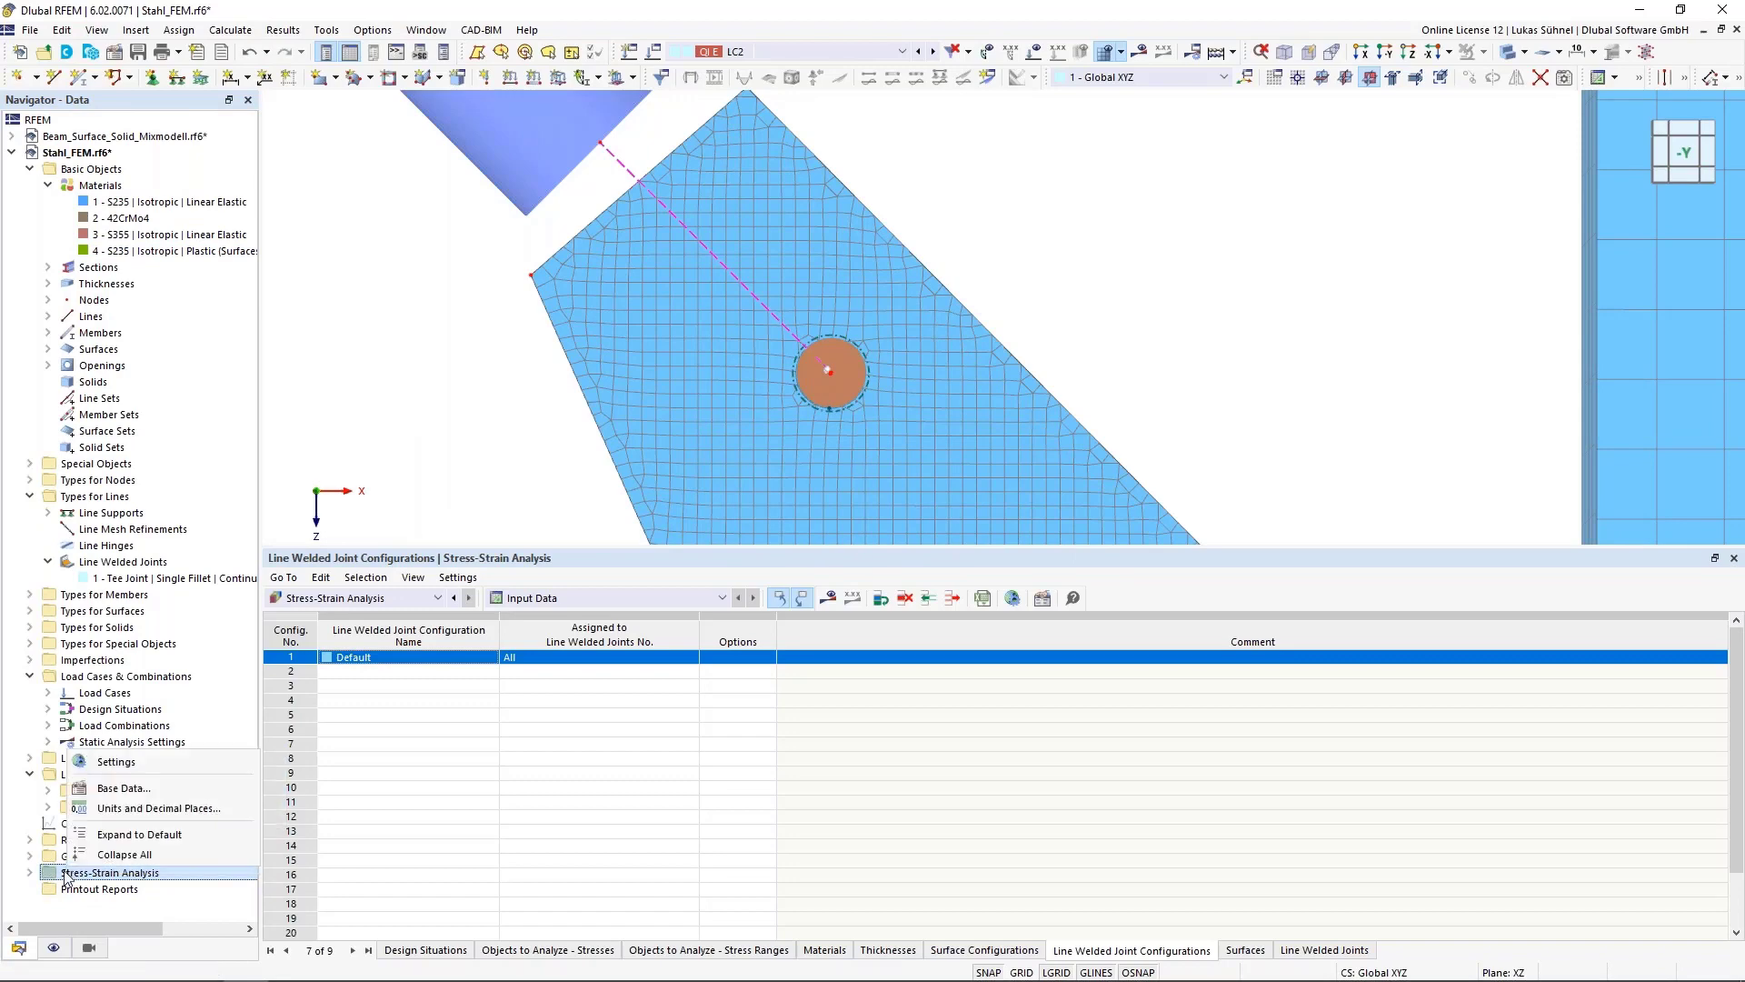
{"action": "left_click", "coordinate": [110, 771]}
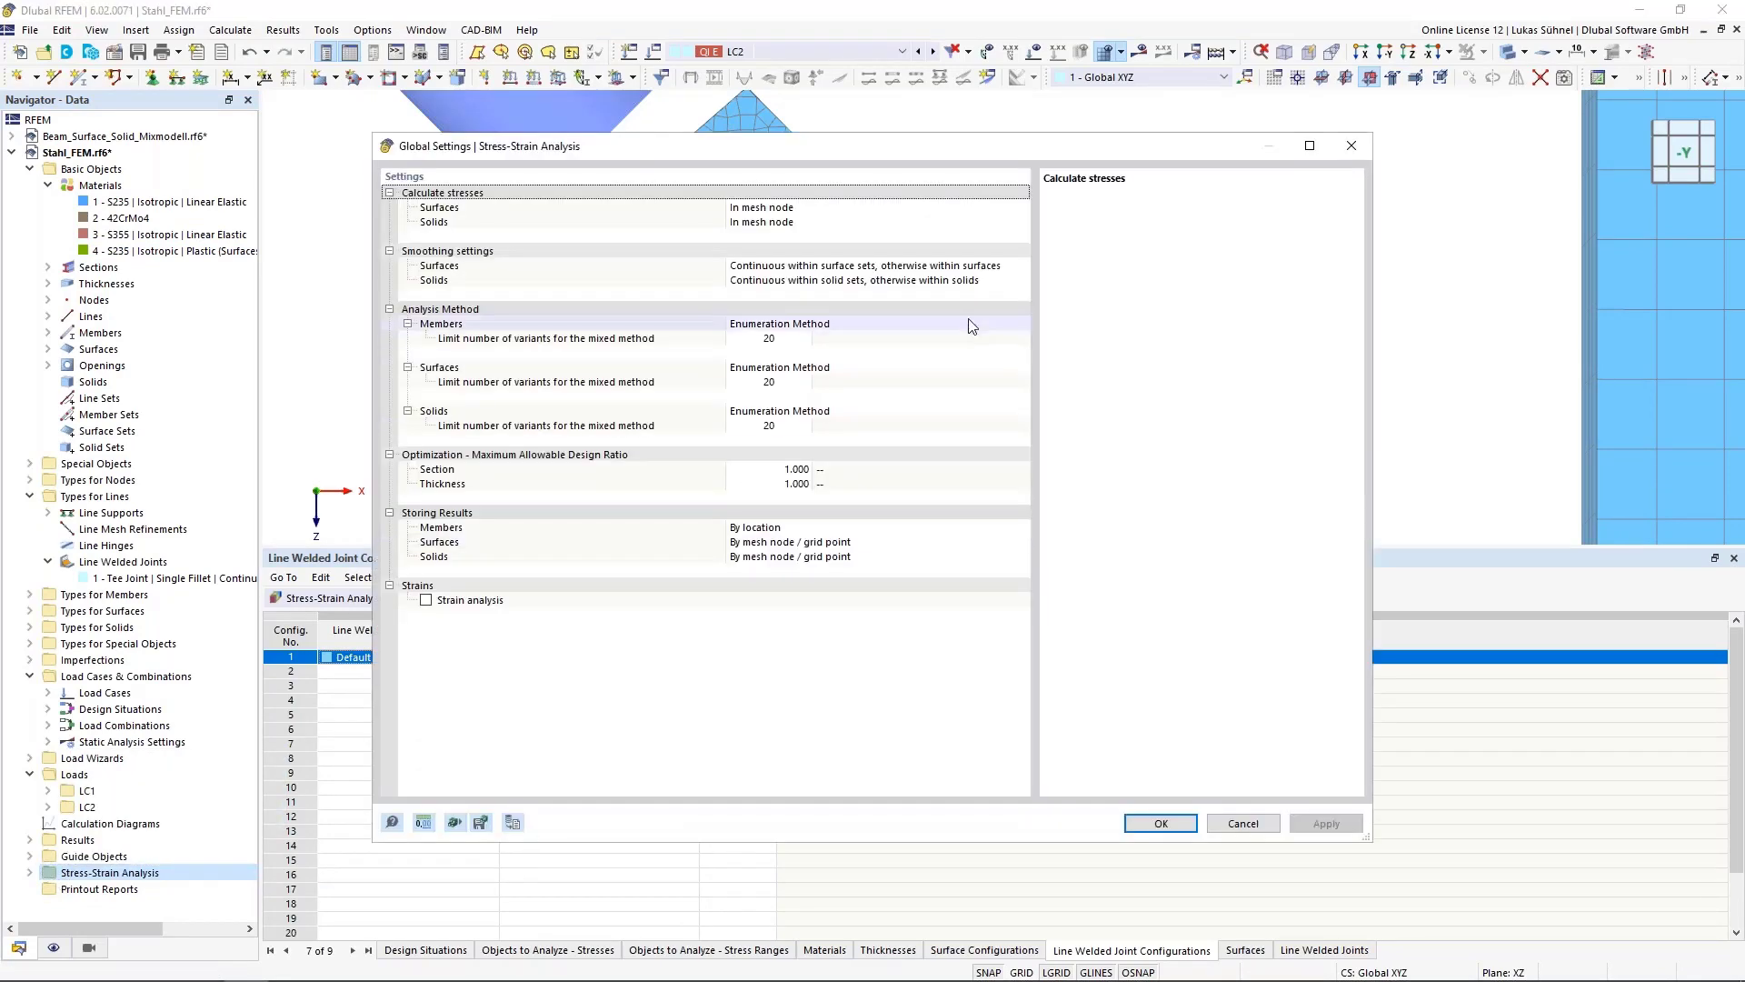
{"action": "left_click", "coordinate": [982, 269]}
{"action": "left_click", "coordinate": [1021, 265]}
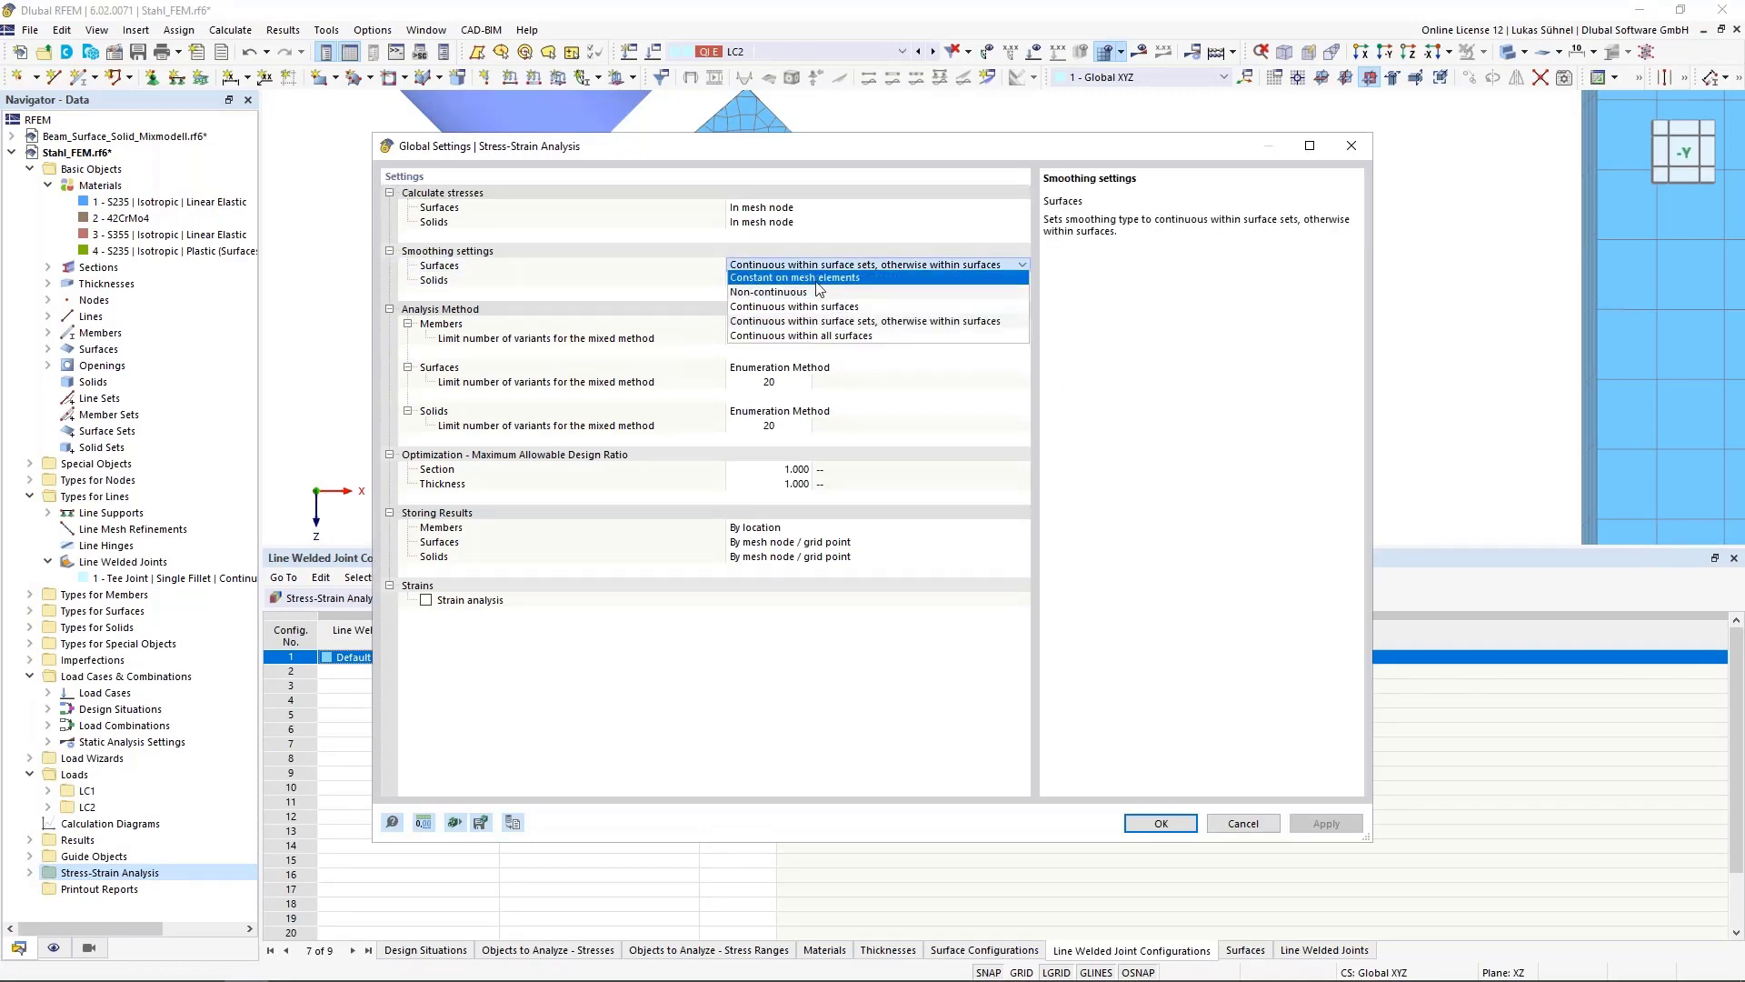
{"action": "left_click", "coordinate": [790, 284]}
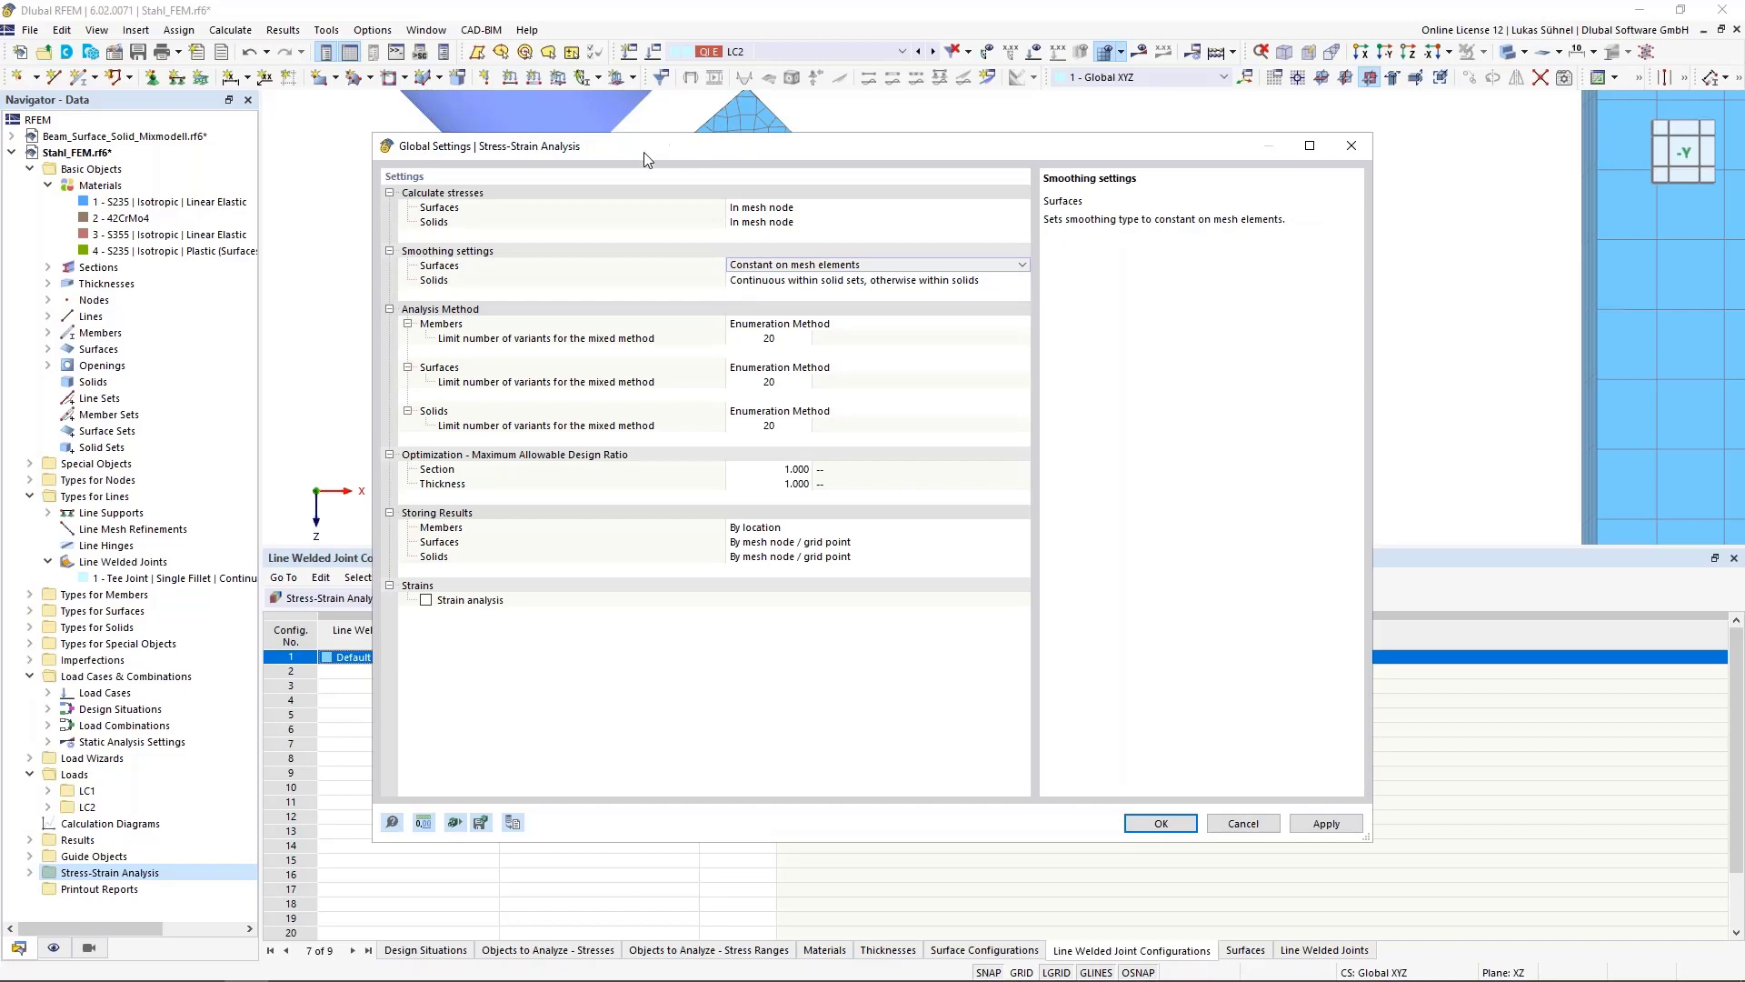
{"action": "left_click_drag", "start_coordinate": [644, 159], "coordinate": [1239, 139]}
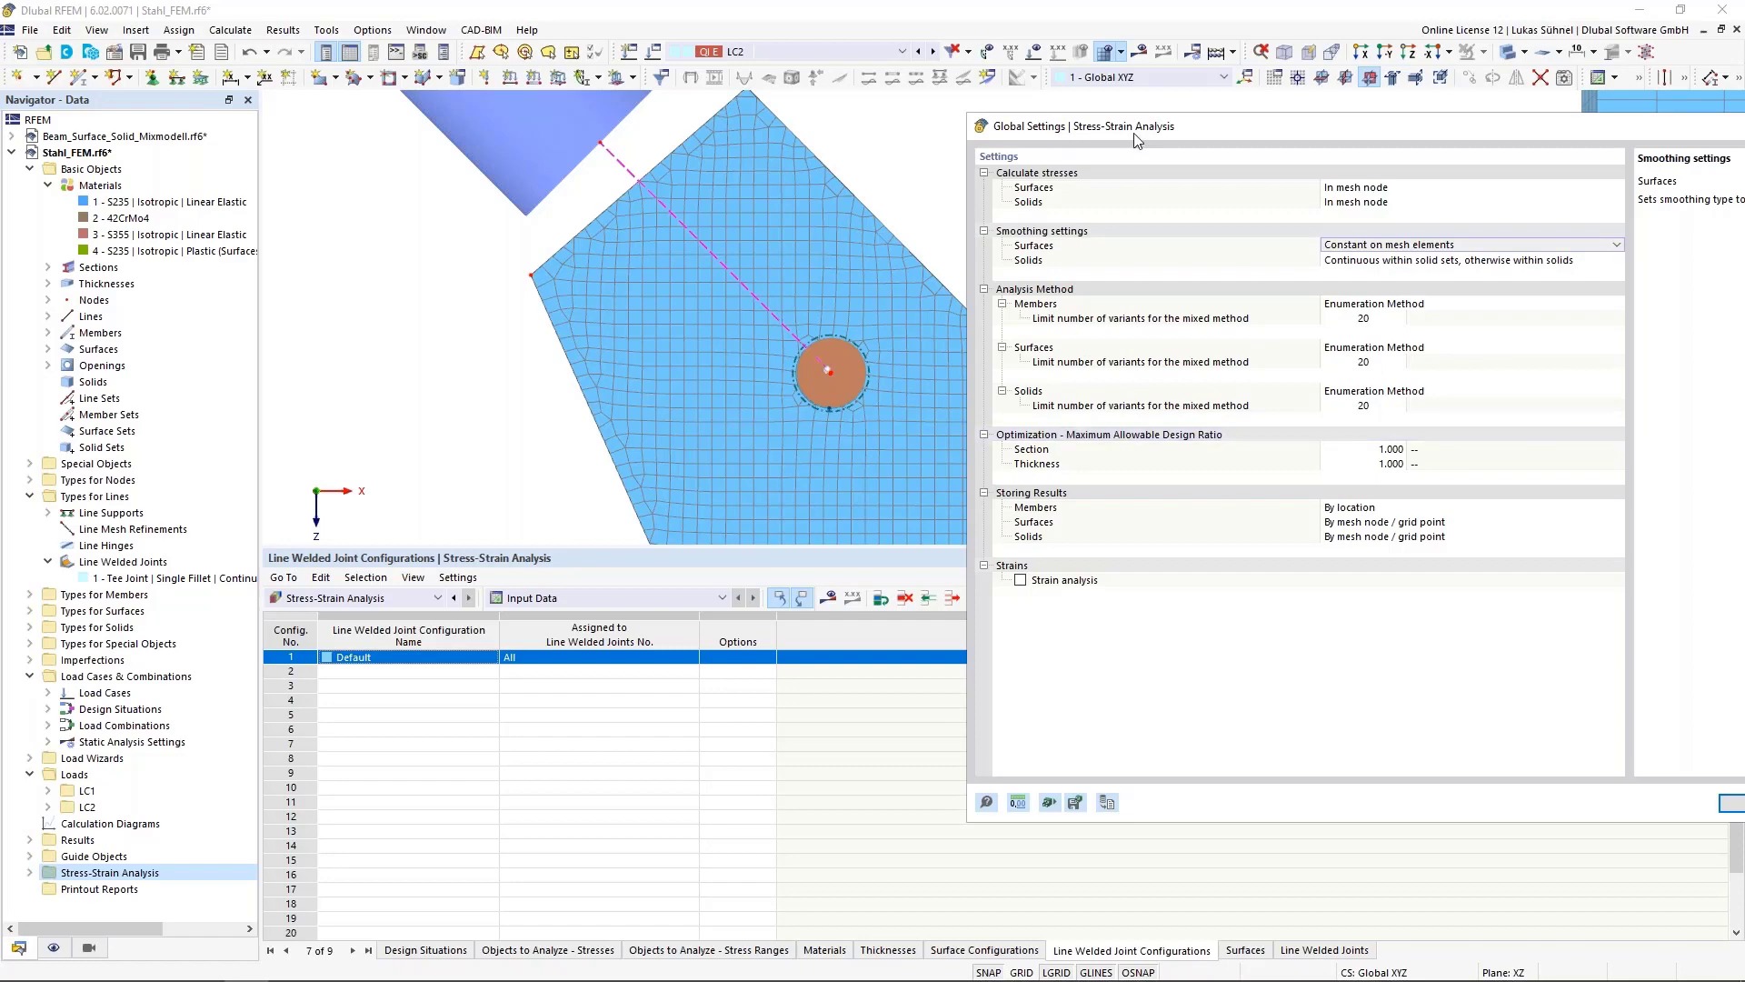
{"action": "left_click_drag", "start_coordinate": [1155, 146], "coordinate": [870, 116]}
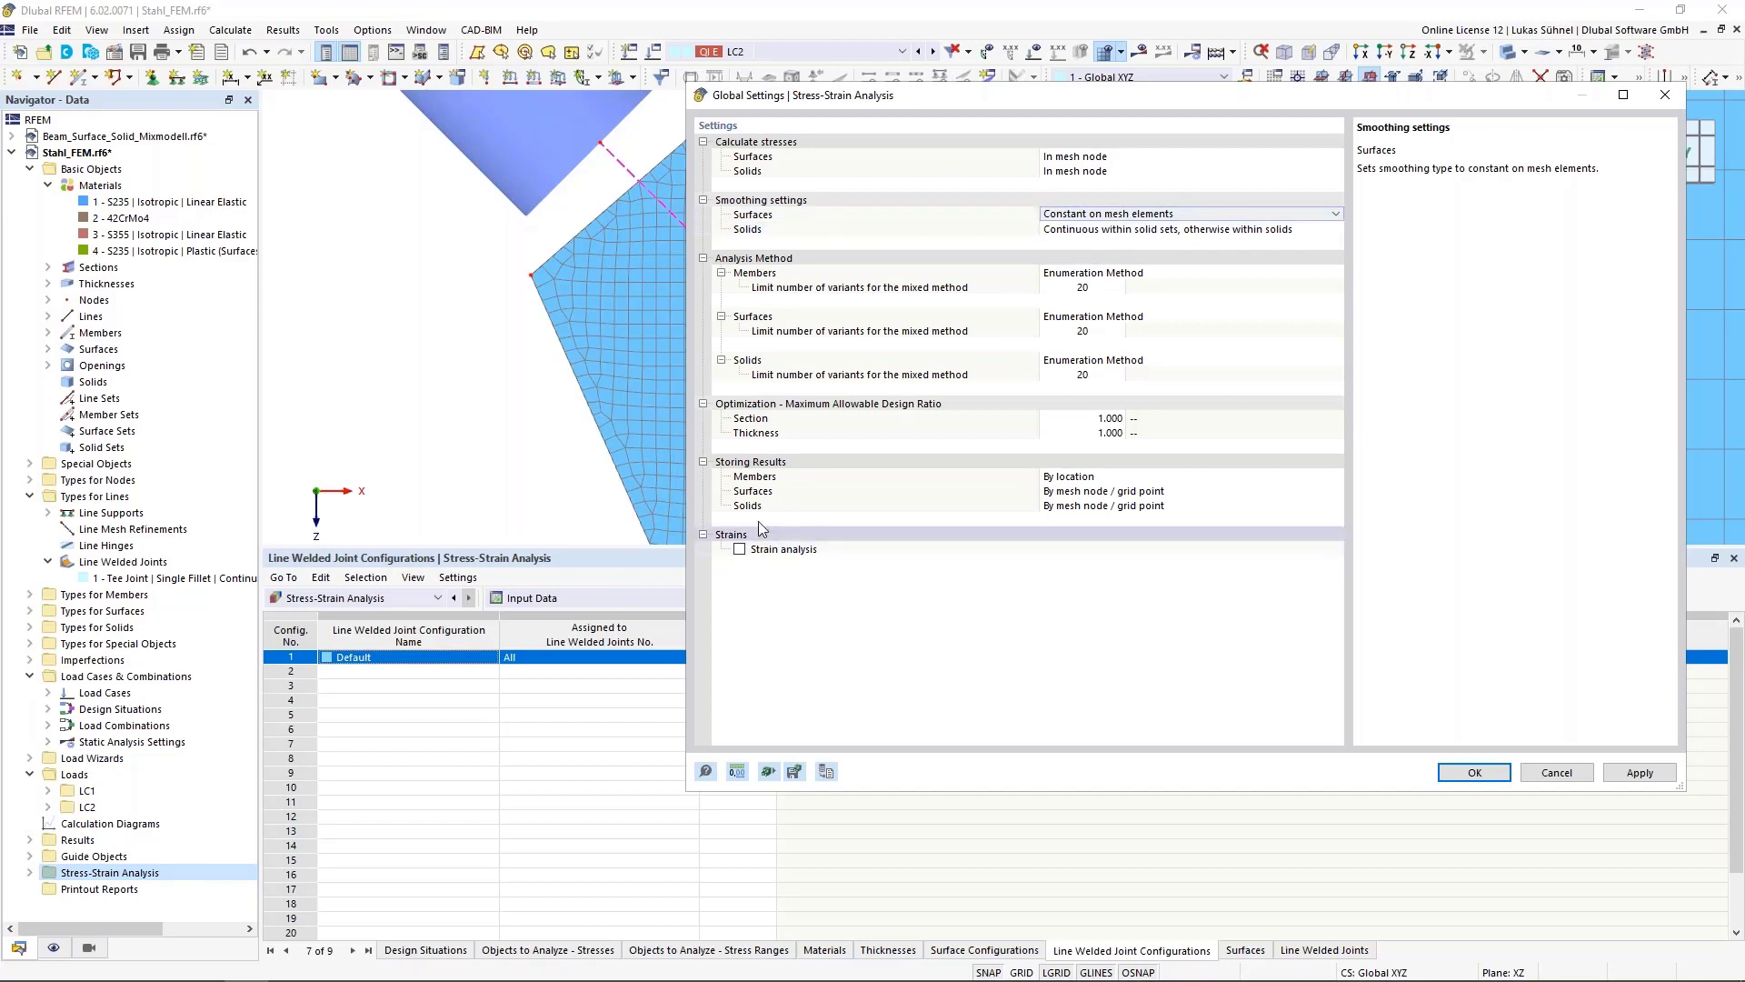
{"action": "left_click", "coordinate": [741, 549]}
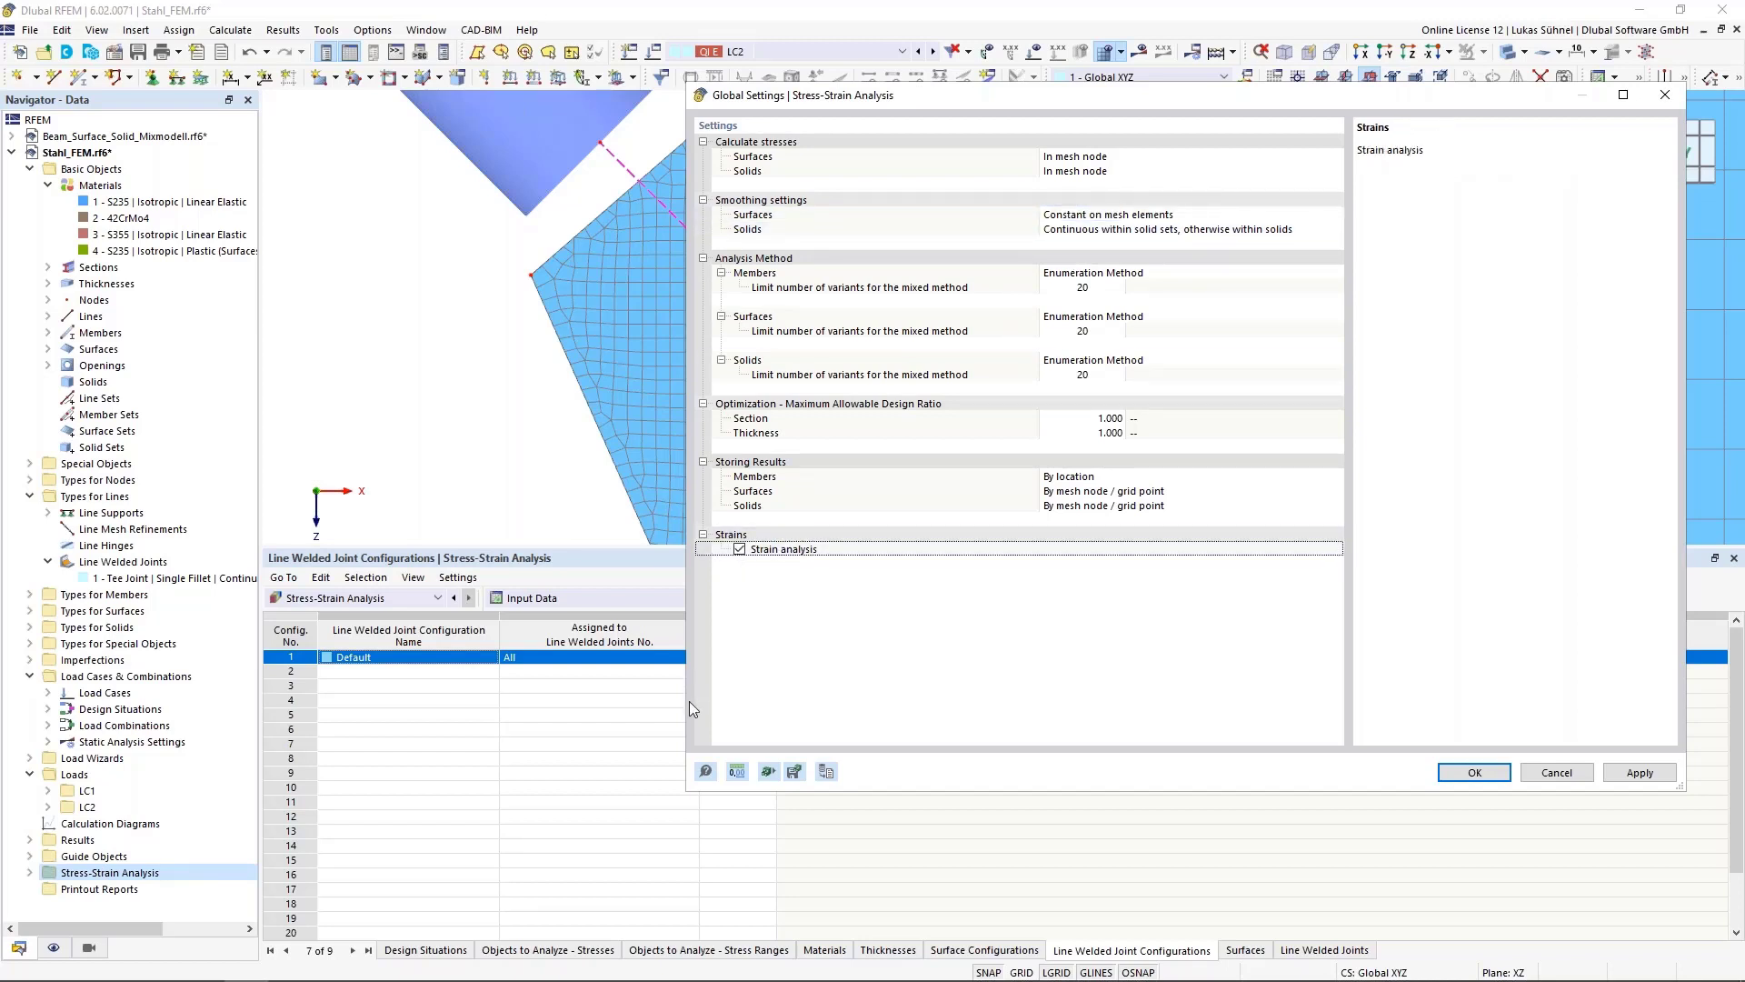
{"action": "left_click", "coordinate": [1474, 772]}
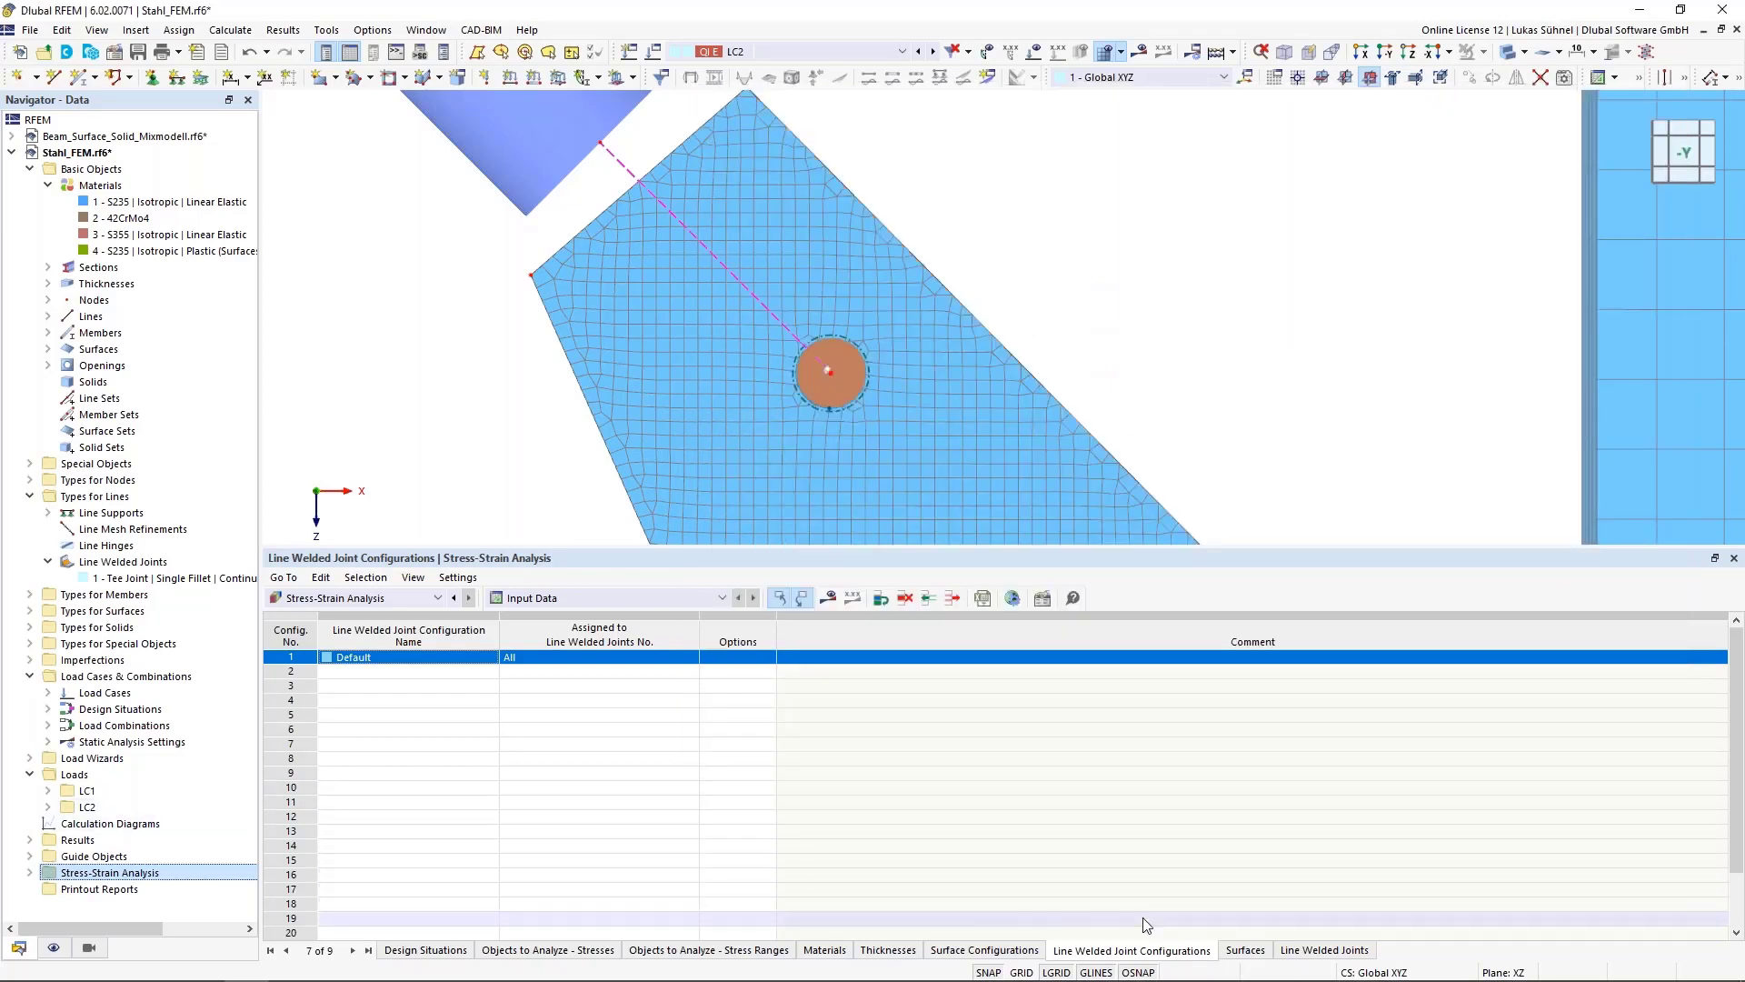
Edit the Default surface configuration so that only the von Mises equivalent strain εMises is calculated
{"action": "left_click", "coordinate": [993, 948]}
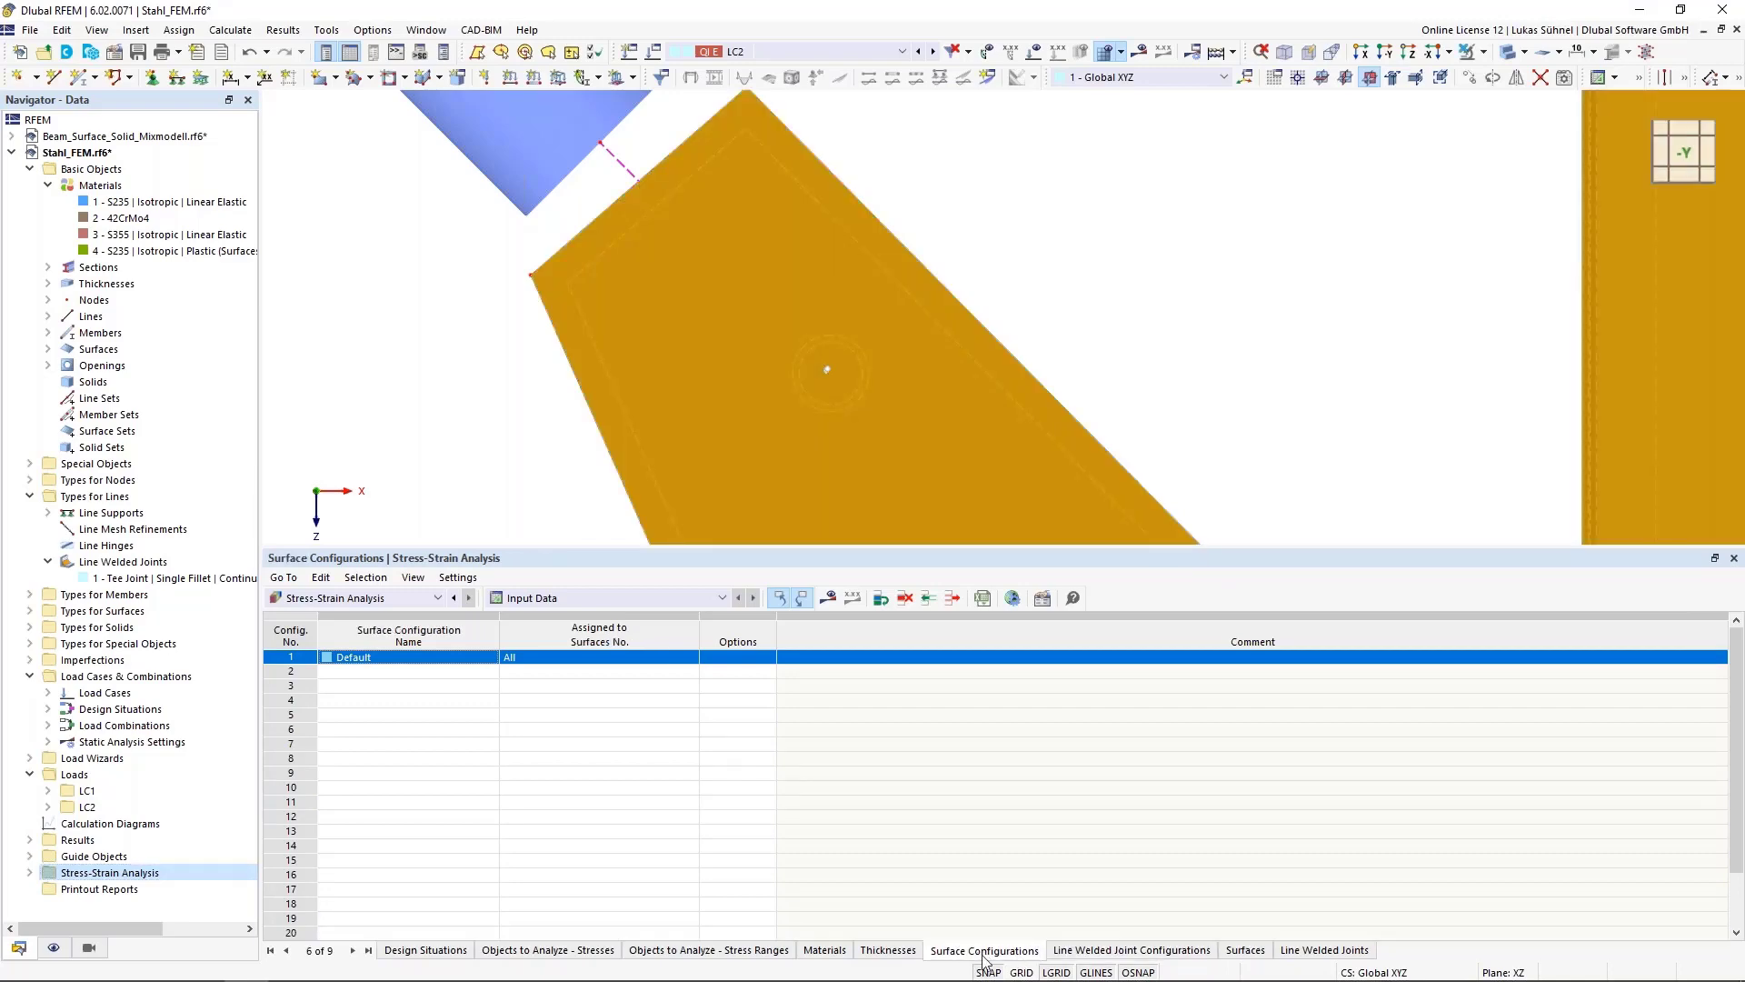
{"action": "double_click", "coordinate": [277, 660]}
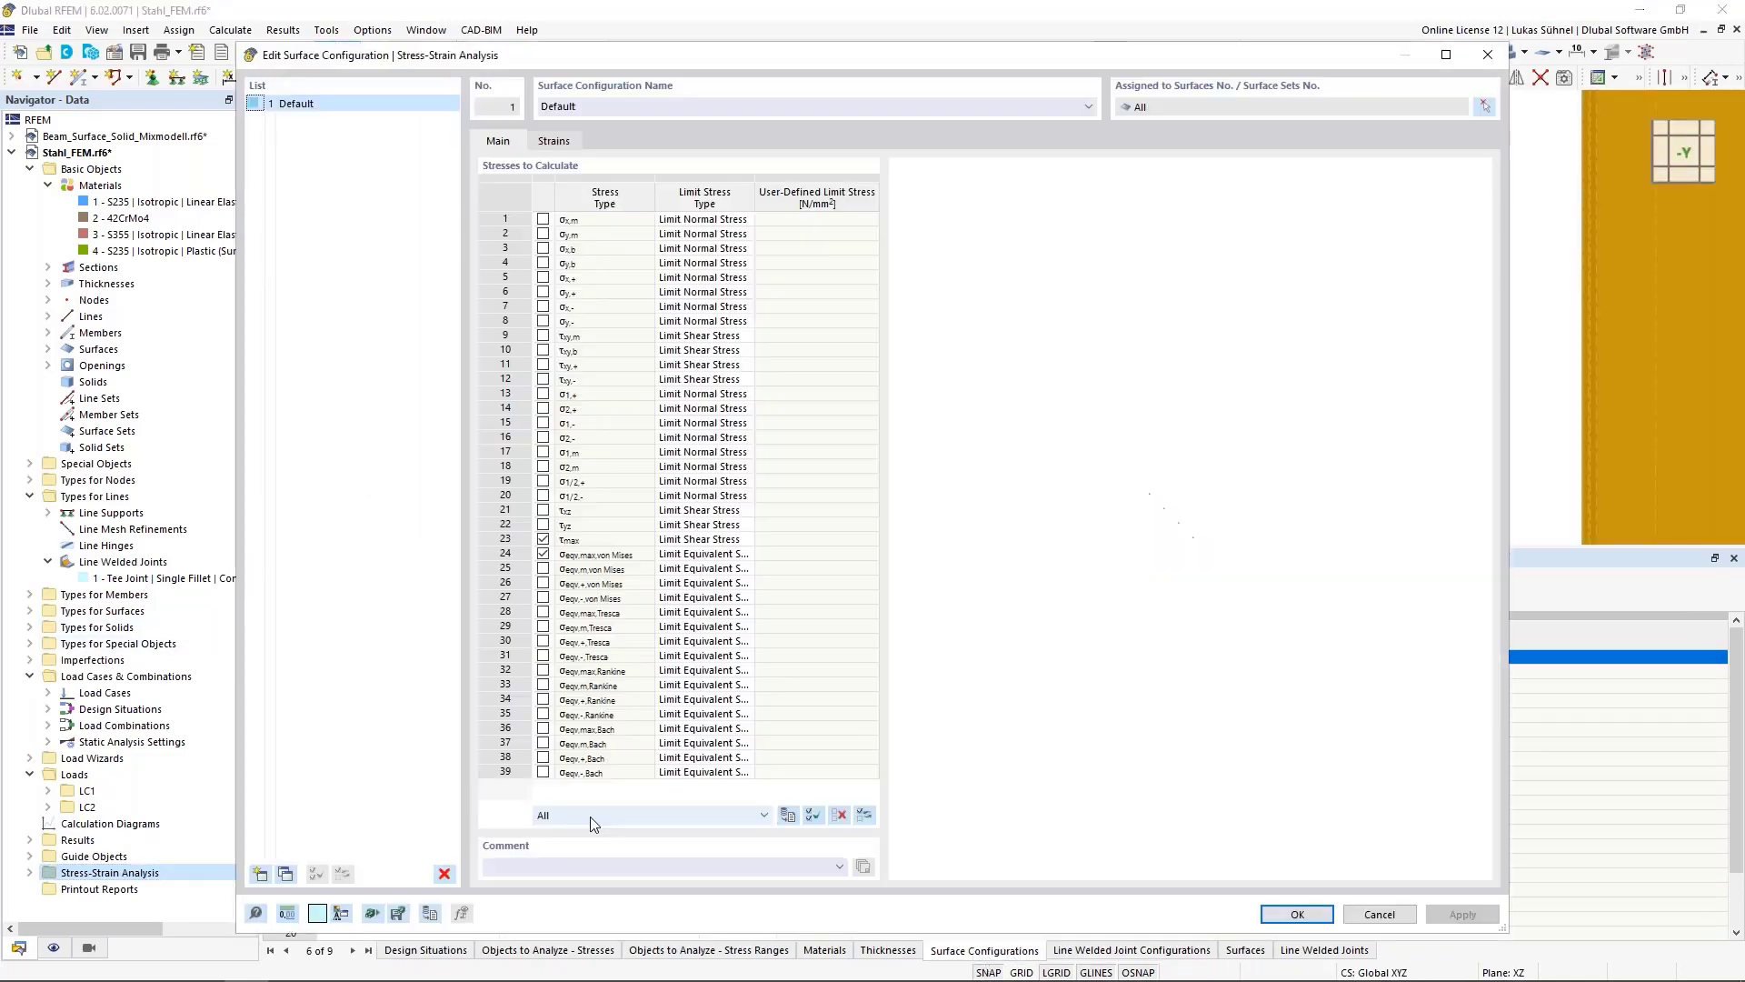
{"action": "left_click", "coordinate": [548, 143]}
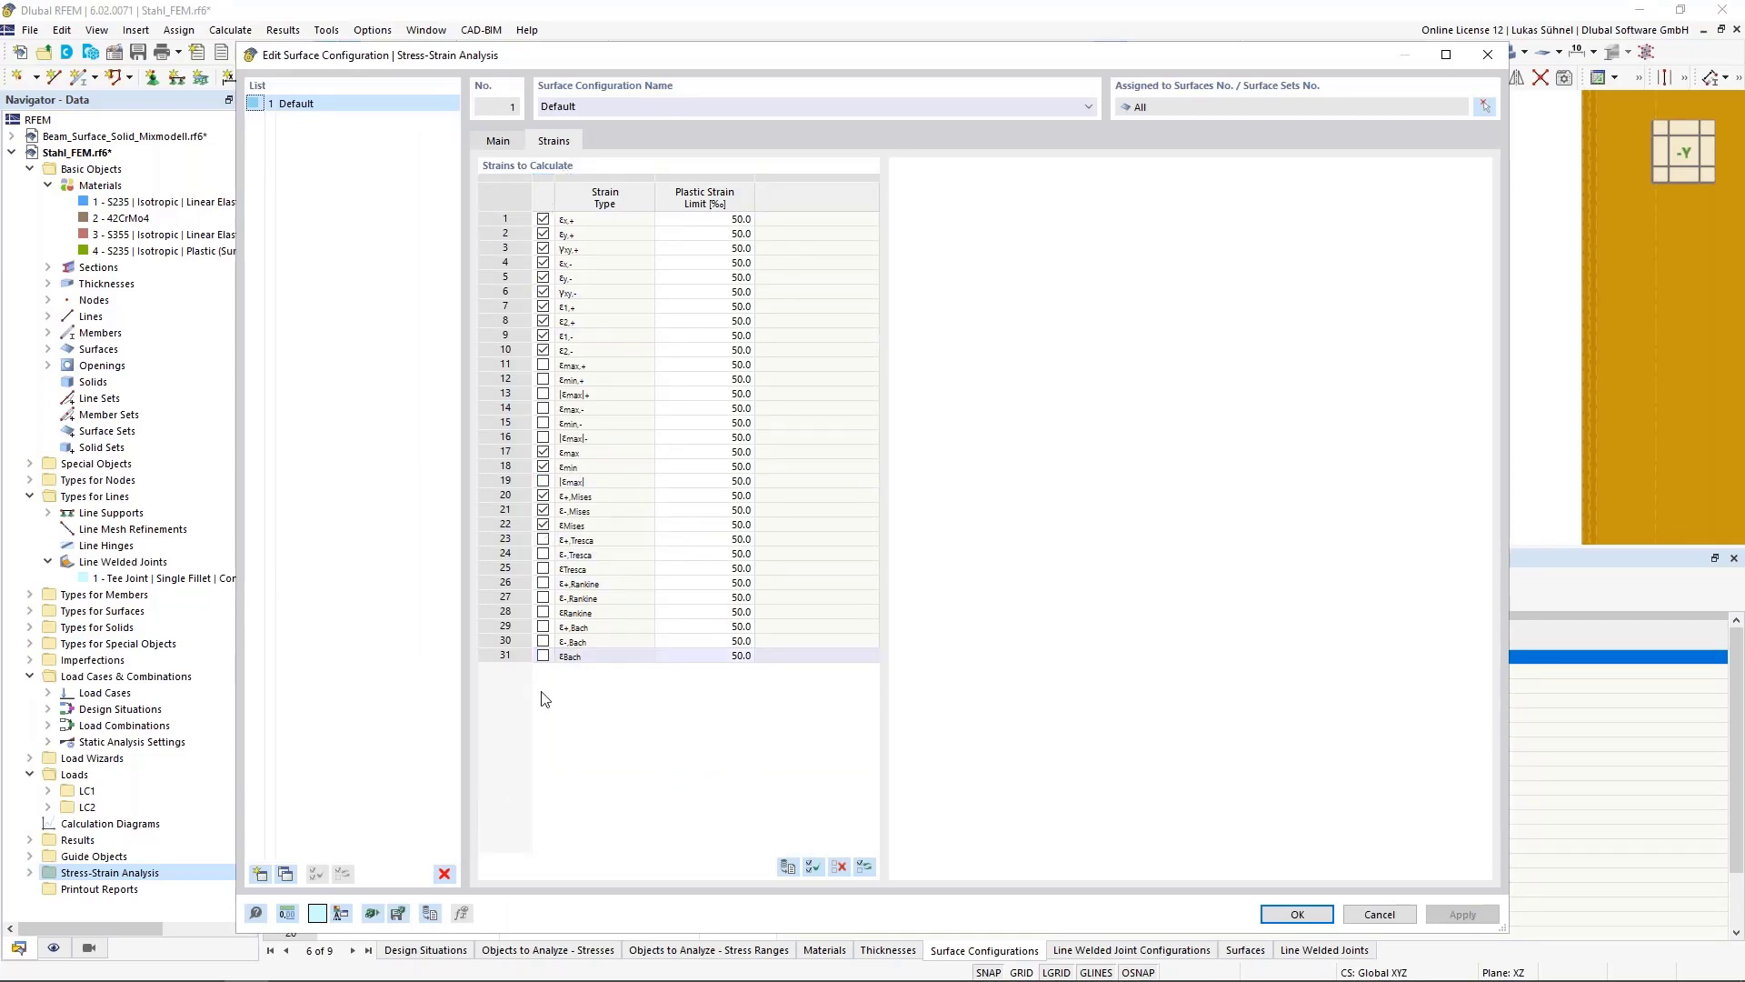
{"action": "left_click", "coordinate": [838, 866]}
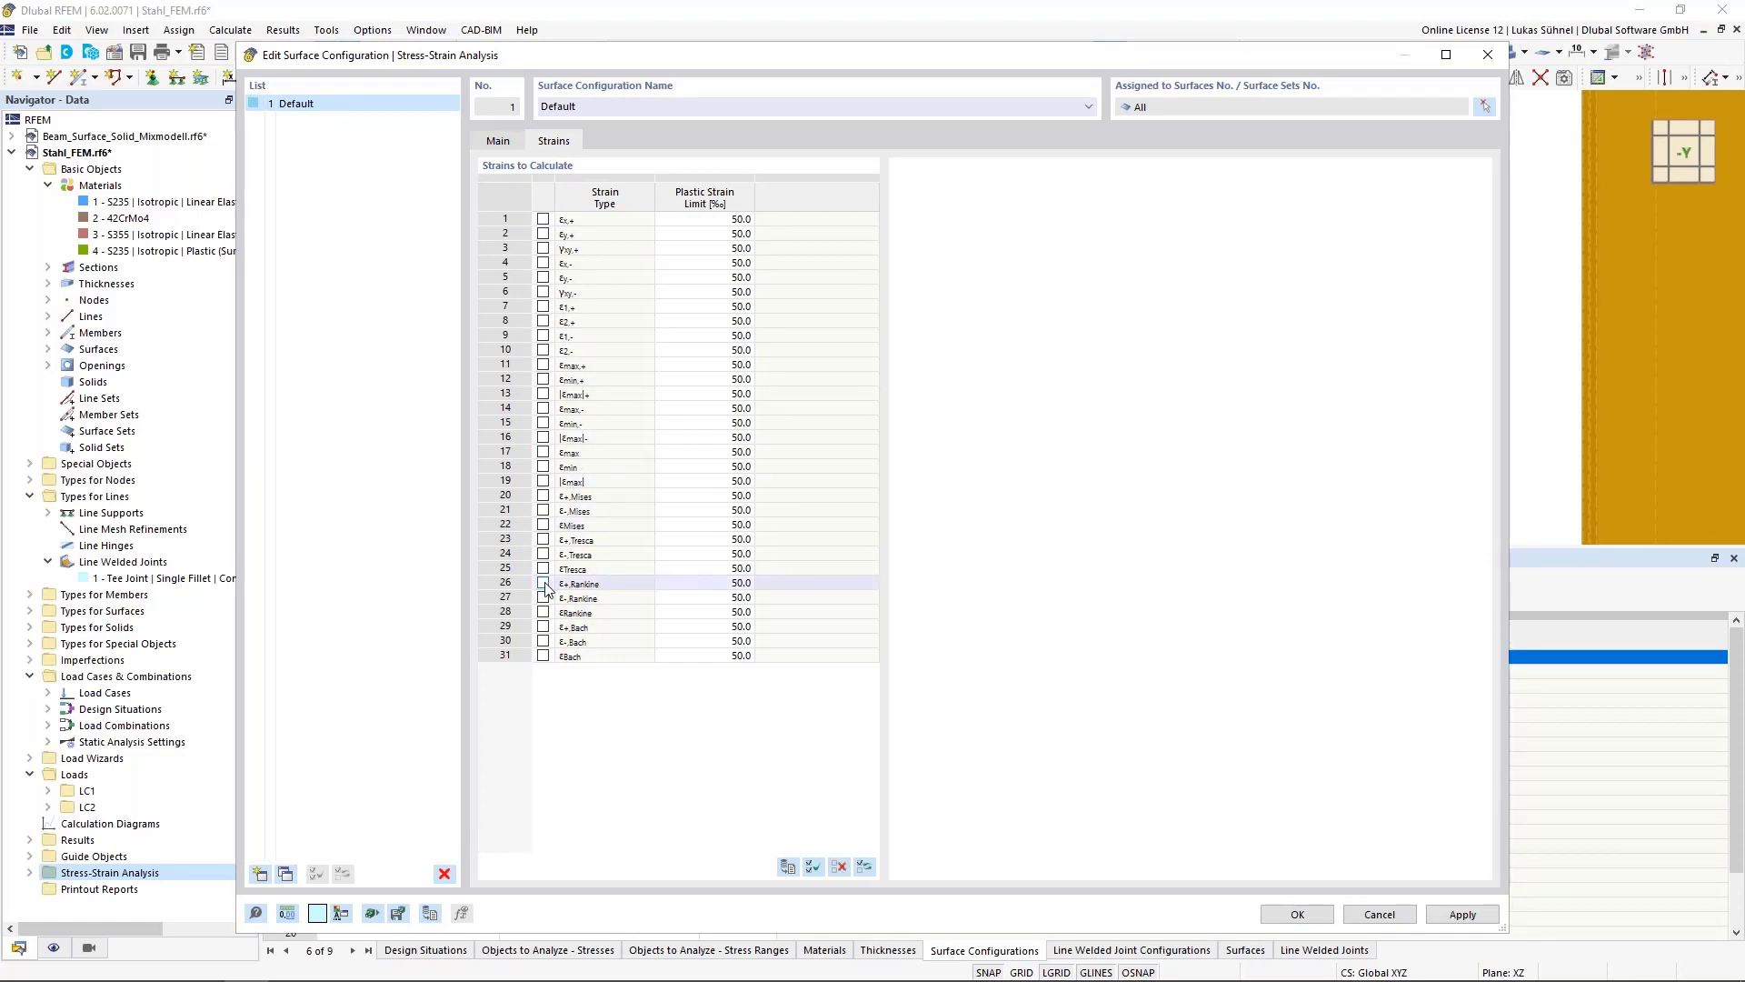
{"action": "left_click", "coordinate": [534, 526]}
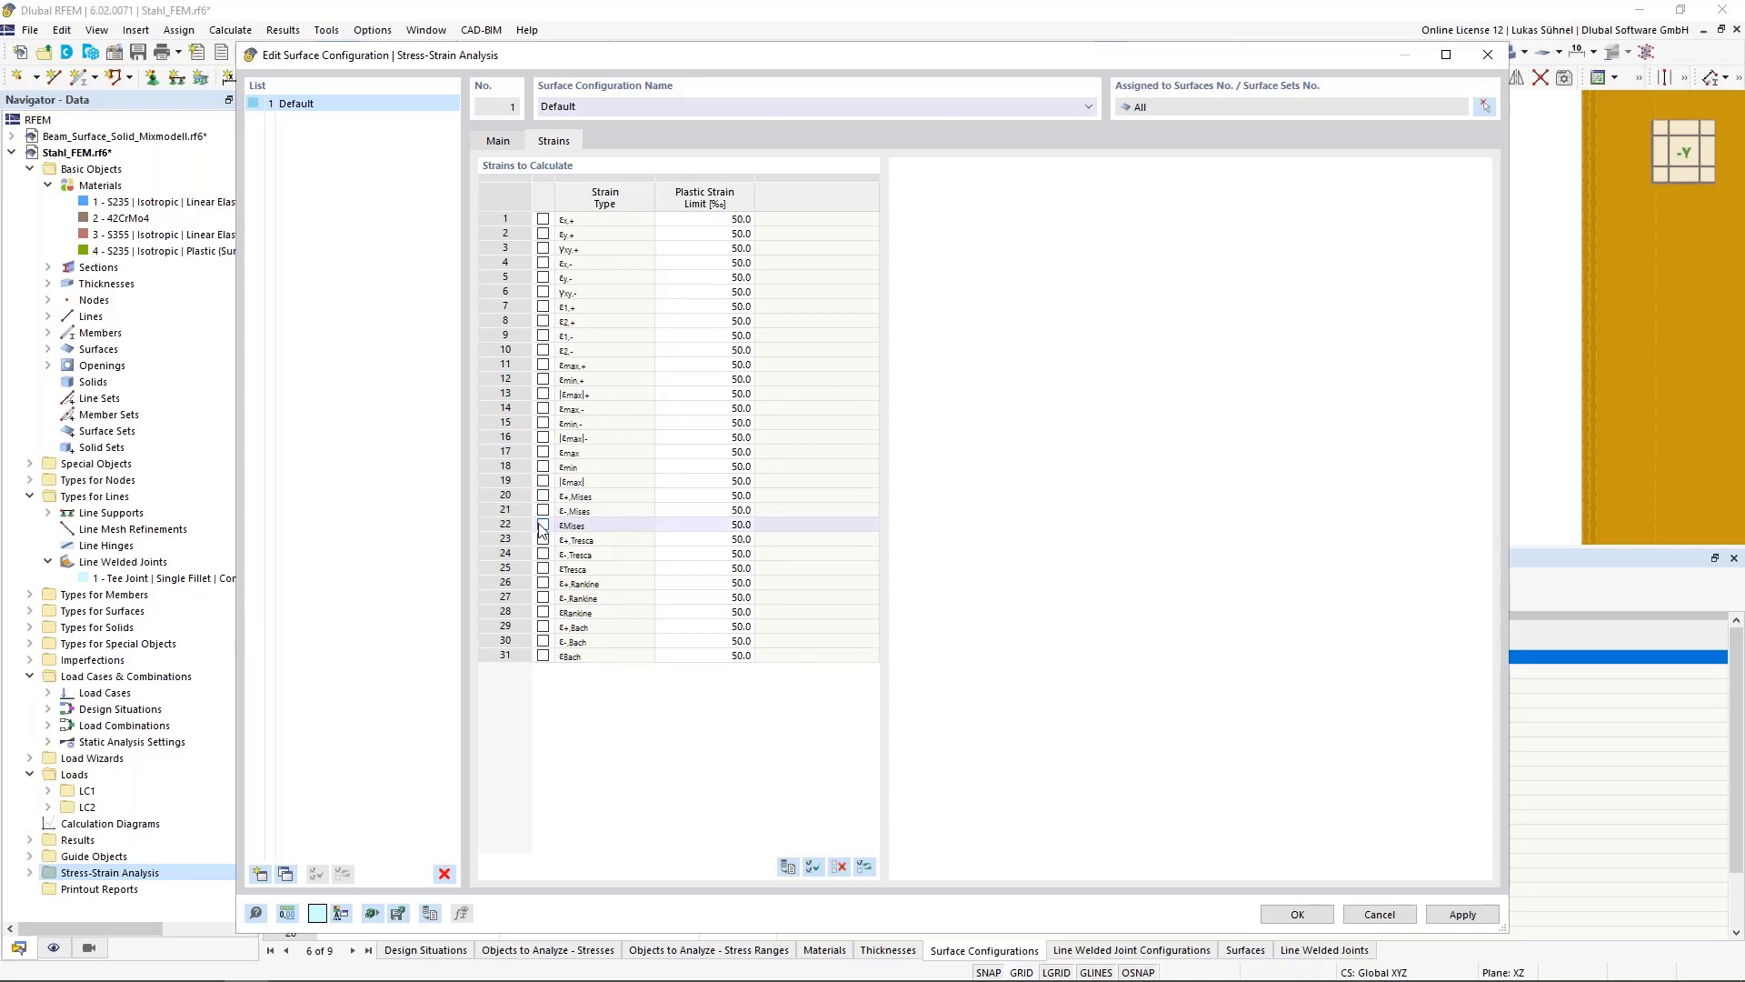
{"action": "left_click", "coordinate": [542, 525]}
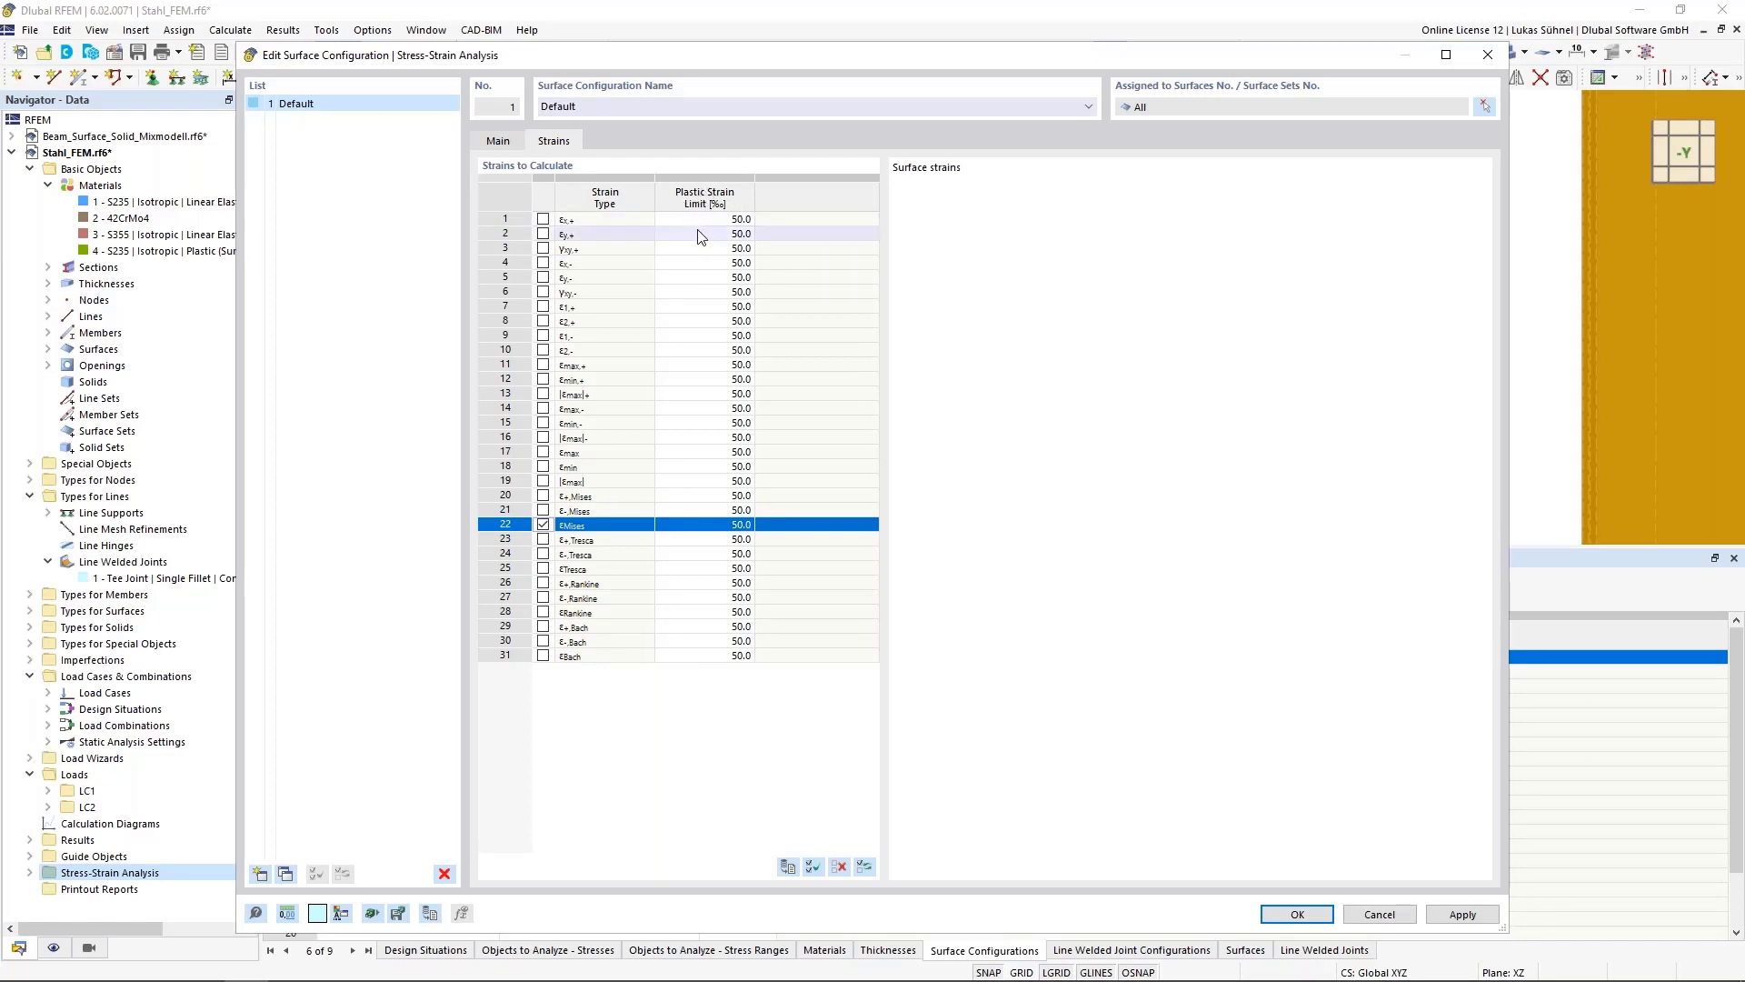
{"action": "left_click", "coordinate": [714, 525]}
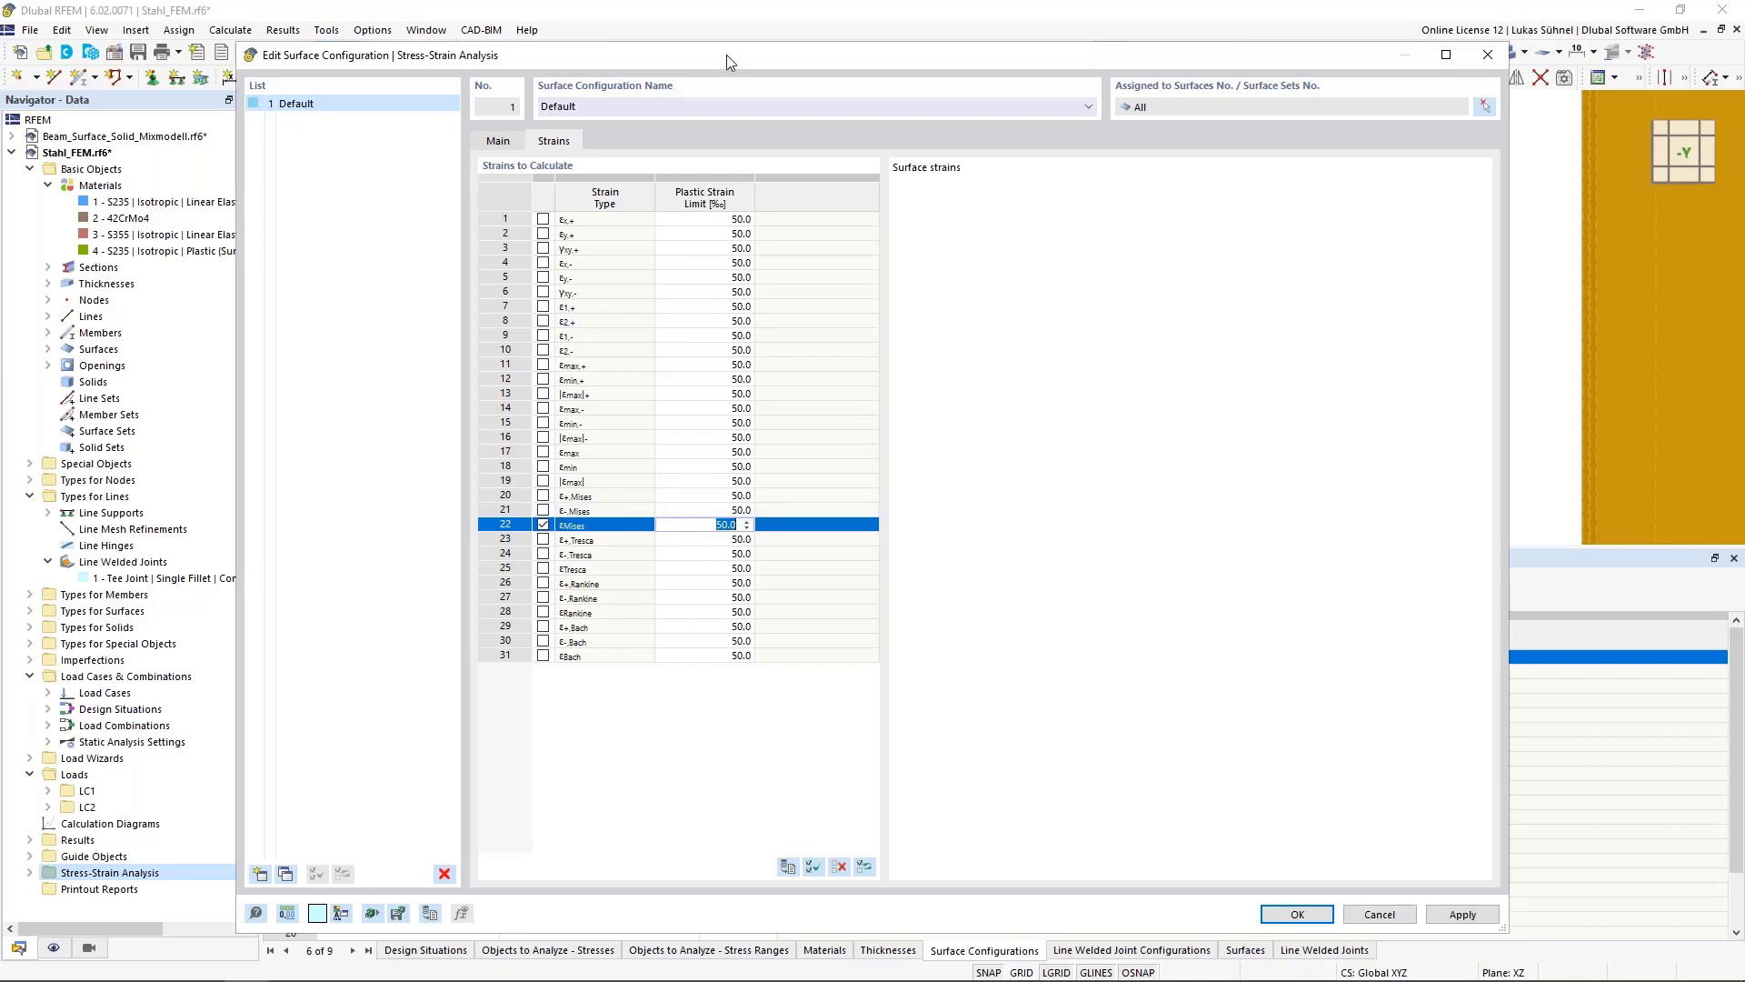
{"action": "left_click_drag", "start_coordinate": [727, 54], "coordinate": [691, 631]}
{"action": "left_click_drag", "start_coordinate": [861, 632], "coordinate": [864, 91]}
{"action": "left_click", "coordinate": [1263, 952]}
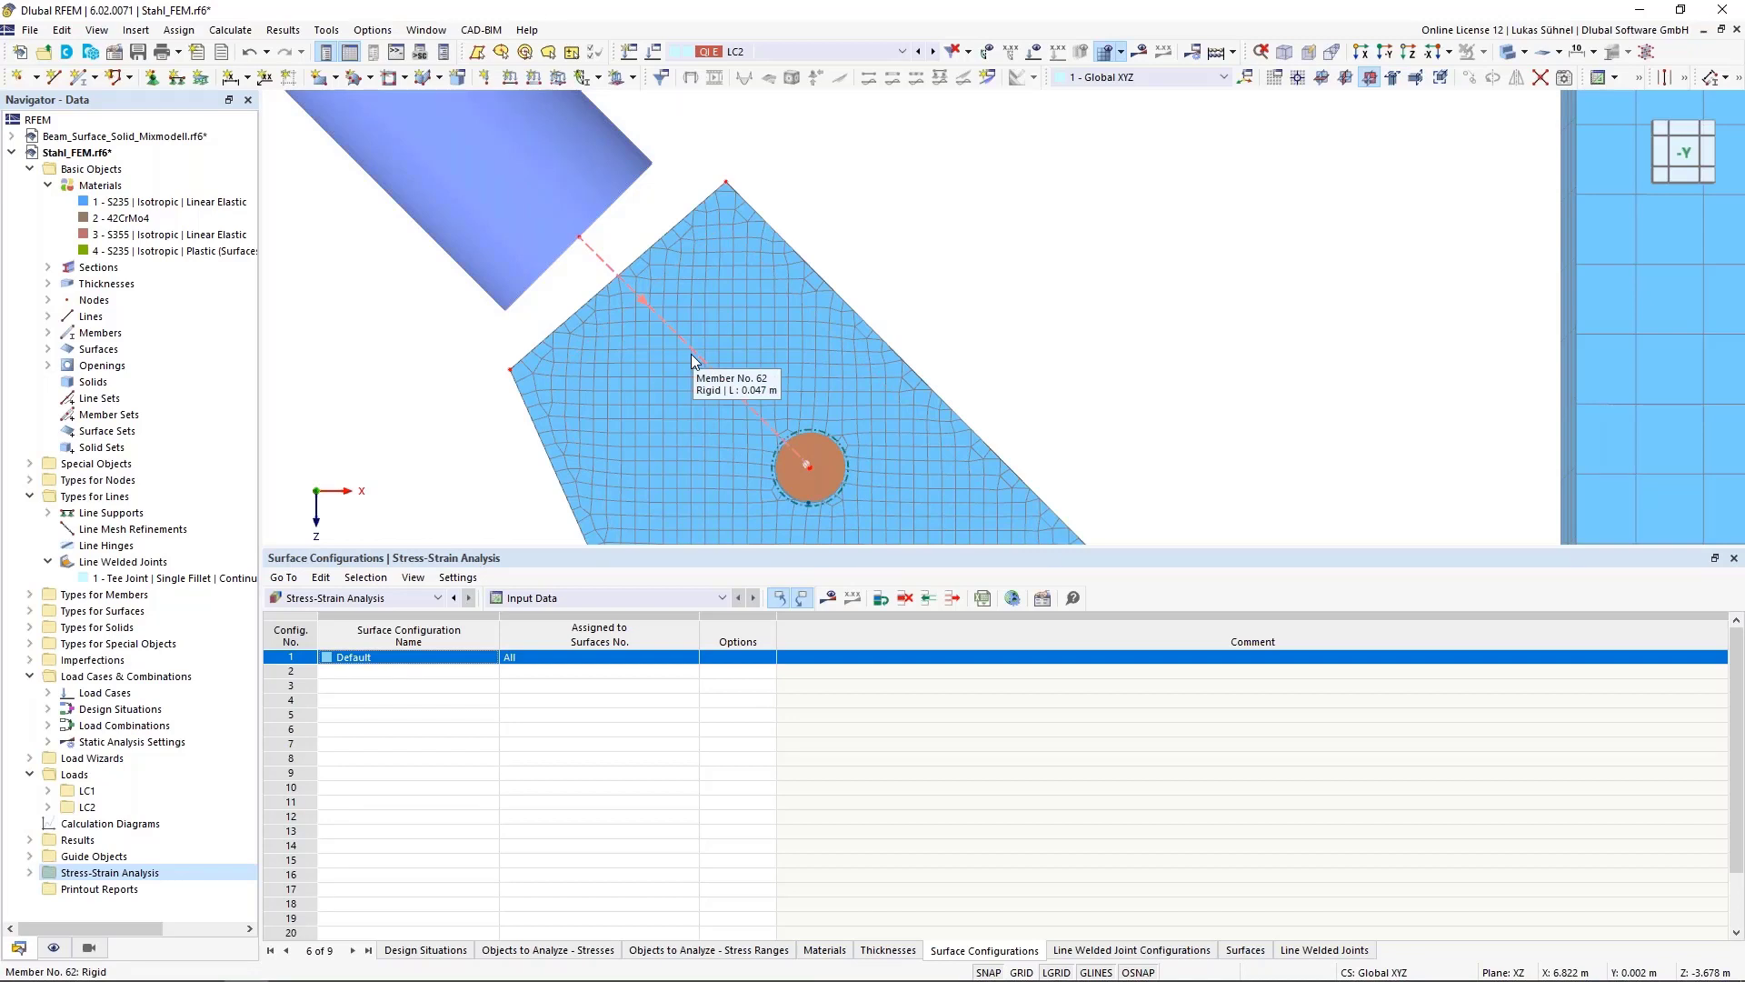
Run the stress-strain calculation for the model
{"action": "scroll", "coordinate": [691, 352], "scroll_direction": "down", "scroll_amount": 2}
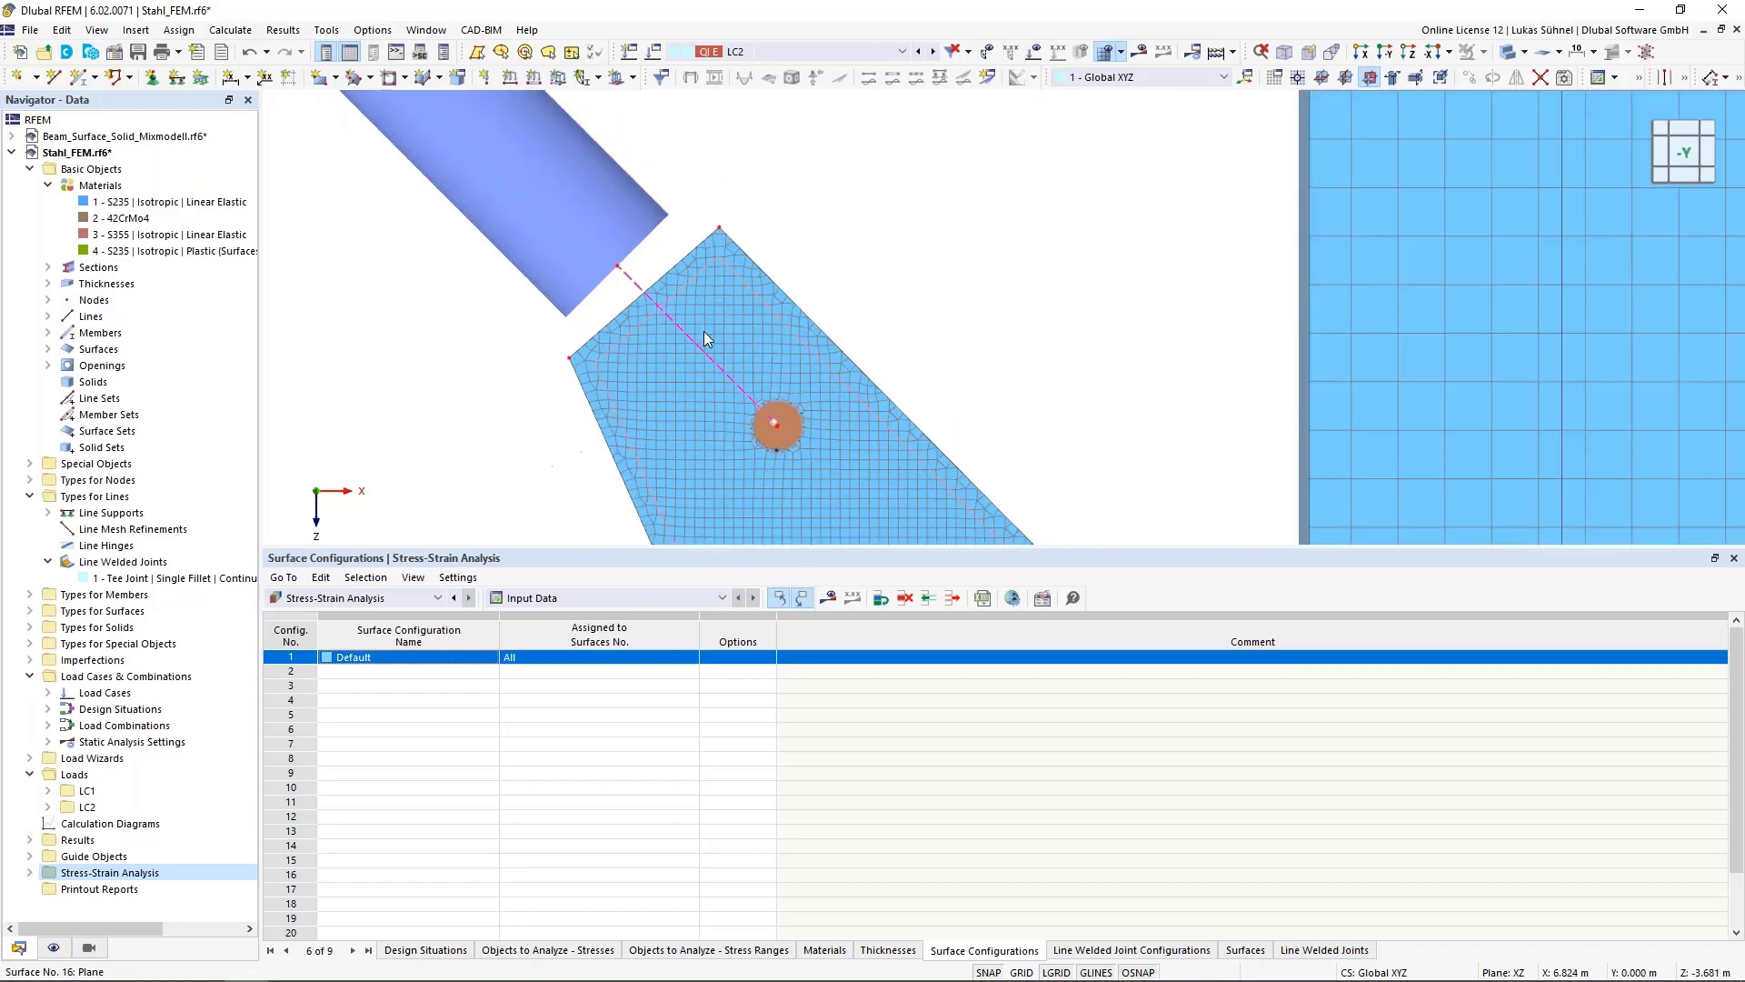
{"action": "scroll", "coordinate": [722, 261], "scroll_direction": "down", "scroll_amount": 2}
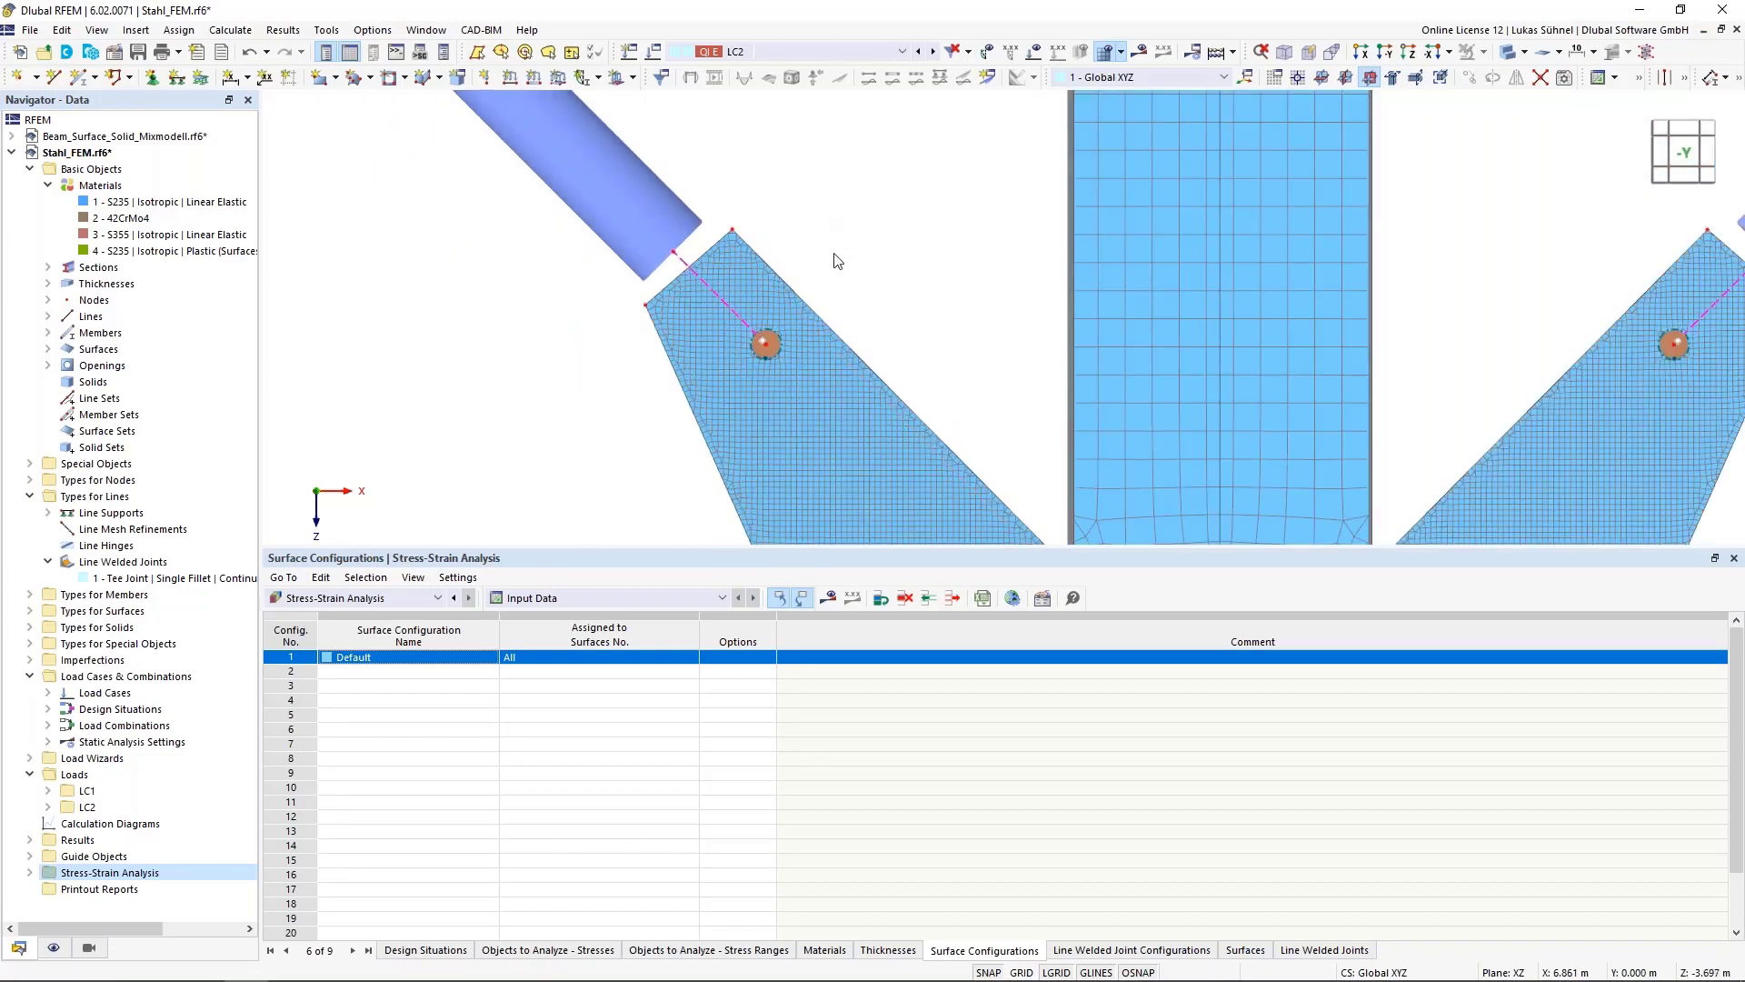
{"action": "scroll", "coordinate": [834, 261], "scroll_direction": "down", "scroll_amount": 3}
{"action": "scroll", "coordinate": [668, 230], "scroll_direction": "down", "scroll_amount": 1}
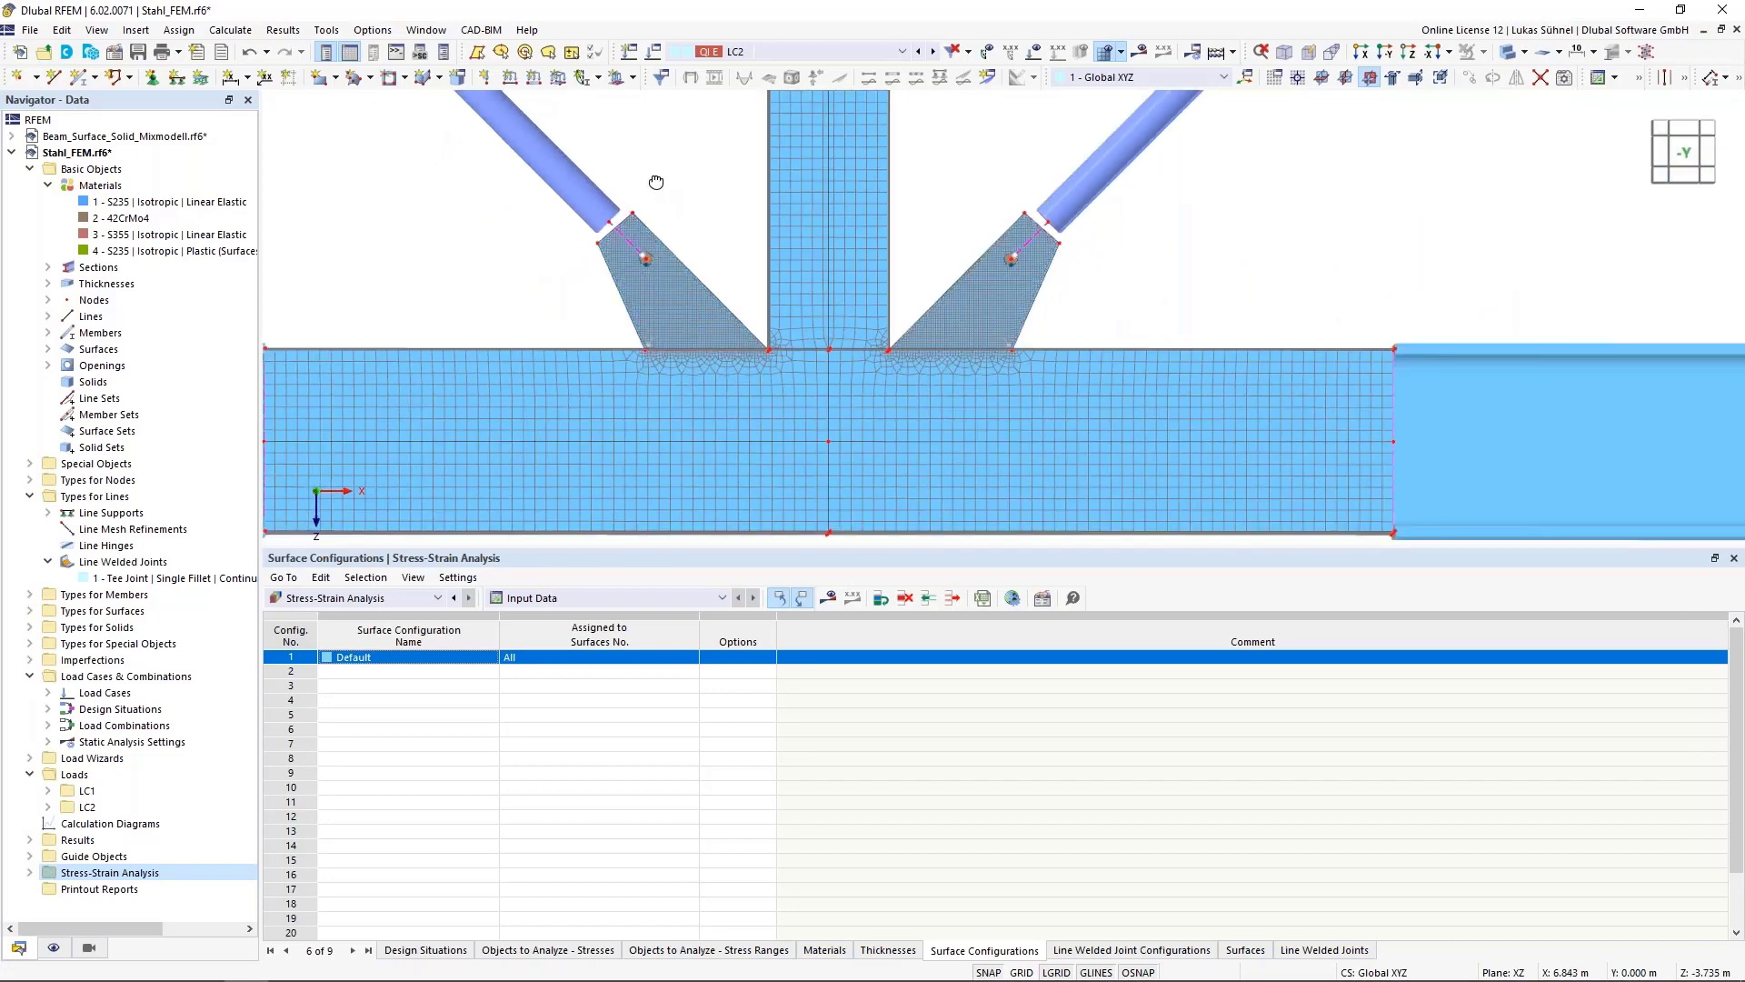
{"action": "middle_click_drag", "start_coordinate": [657, 183], "coordinate": [719, 232], "text": "ctrl"}
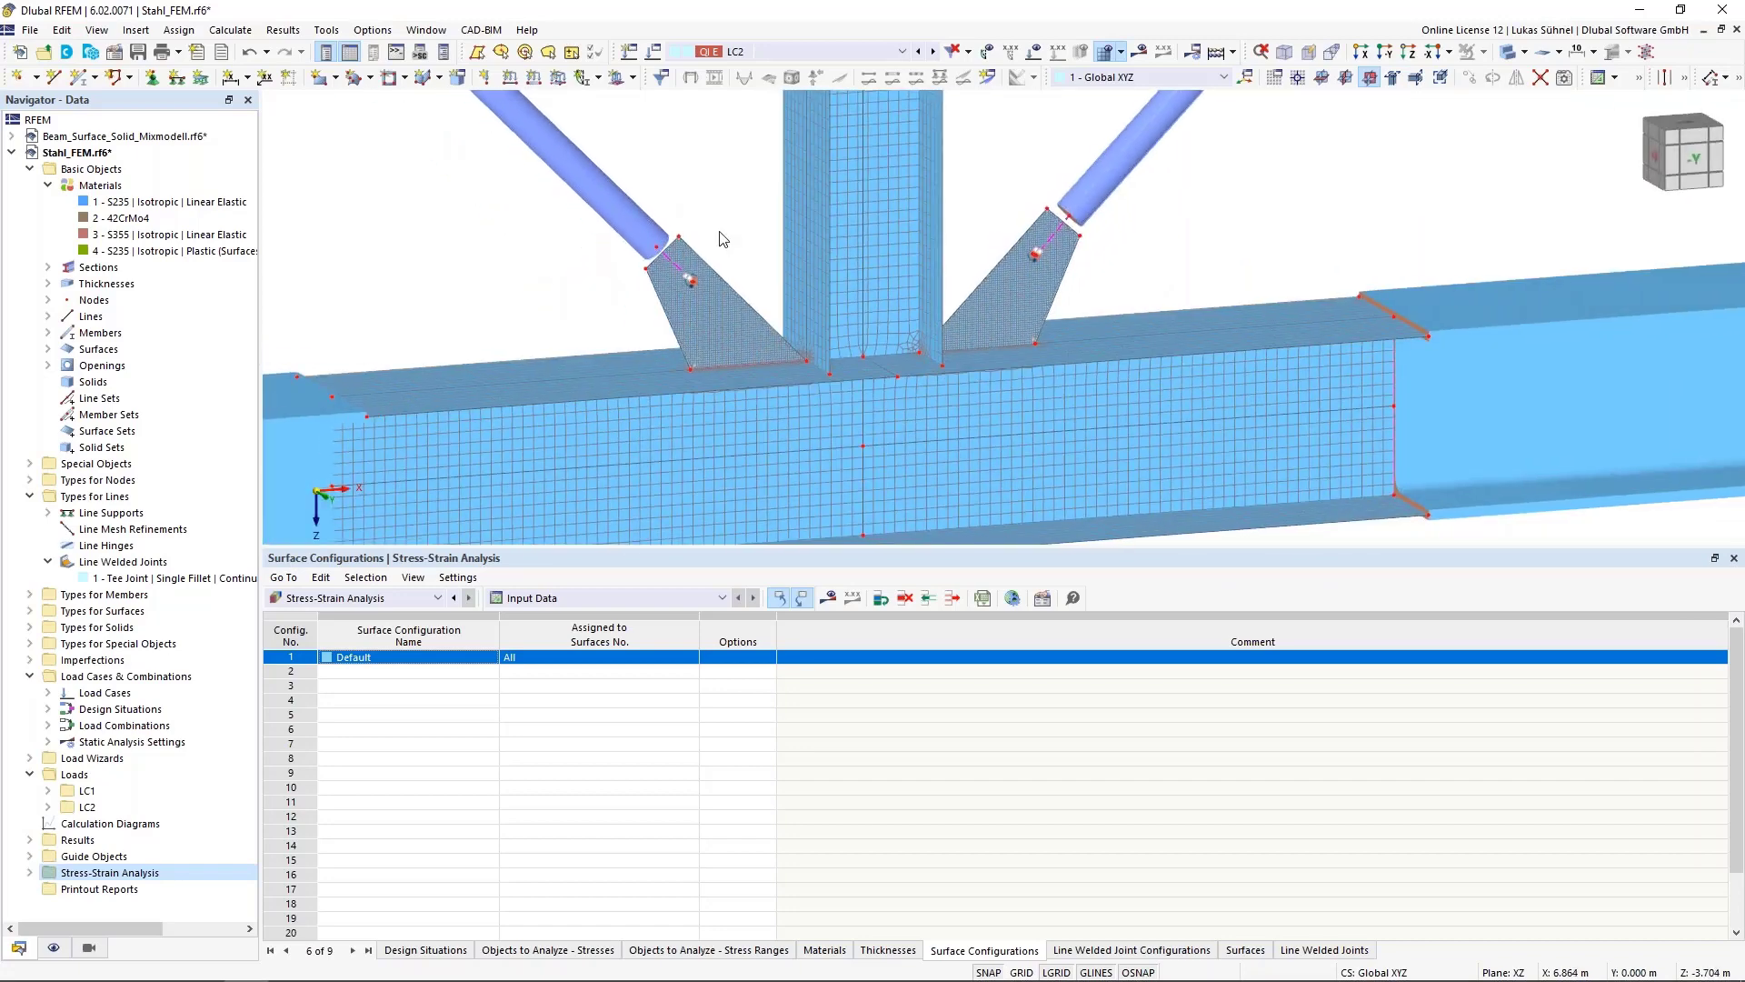
{"action": "scroll", "coordinate": [716, 228], "scroll_direction": "down", "scroll_amount": 2}
{"action": "middle_click_drag", "start_coordinate": [677, 178], "coordinate": [719, 314]}
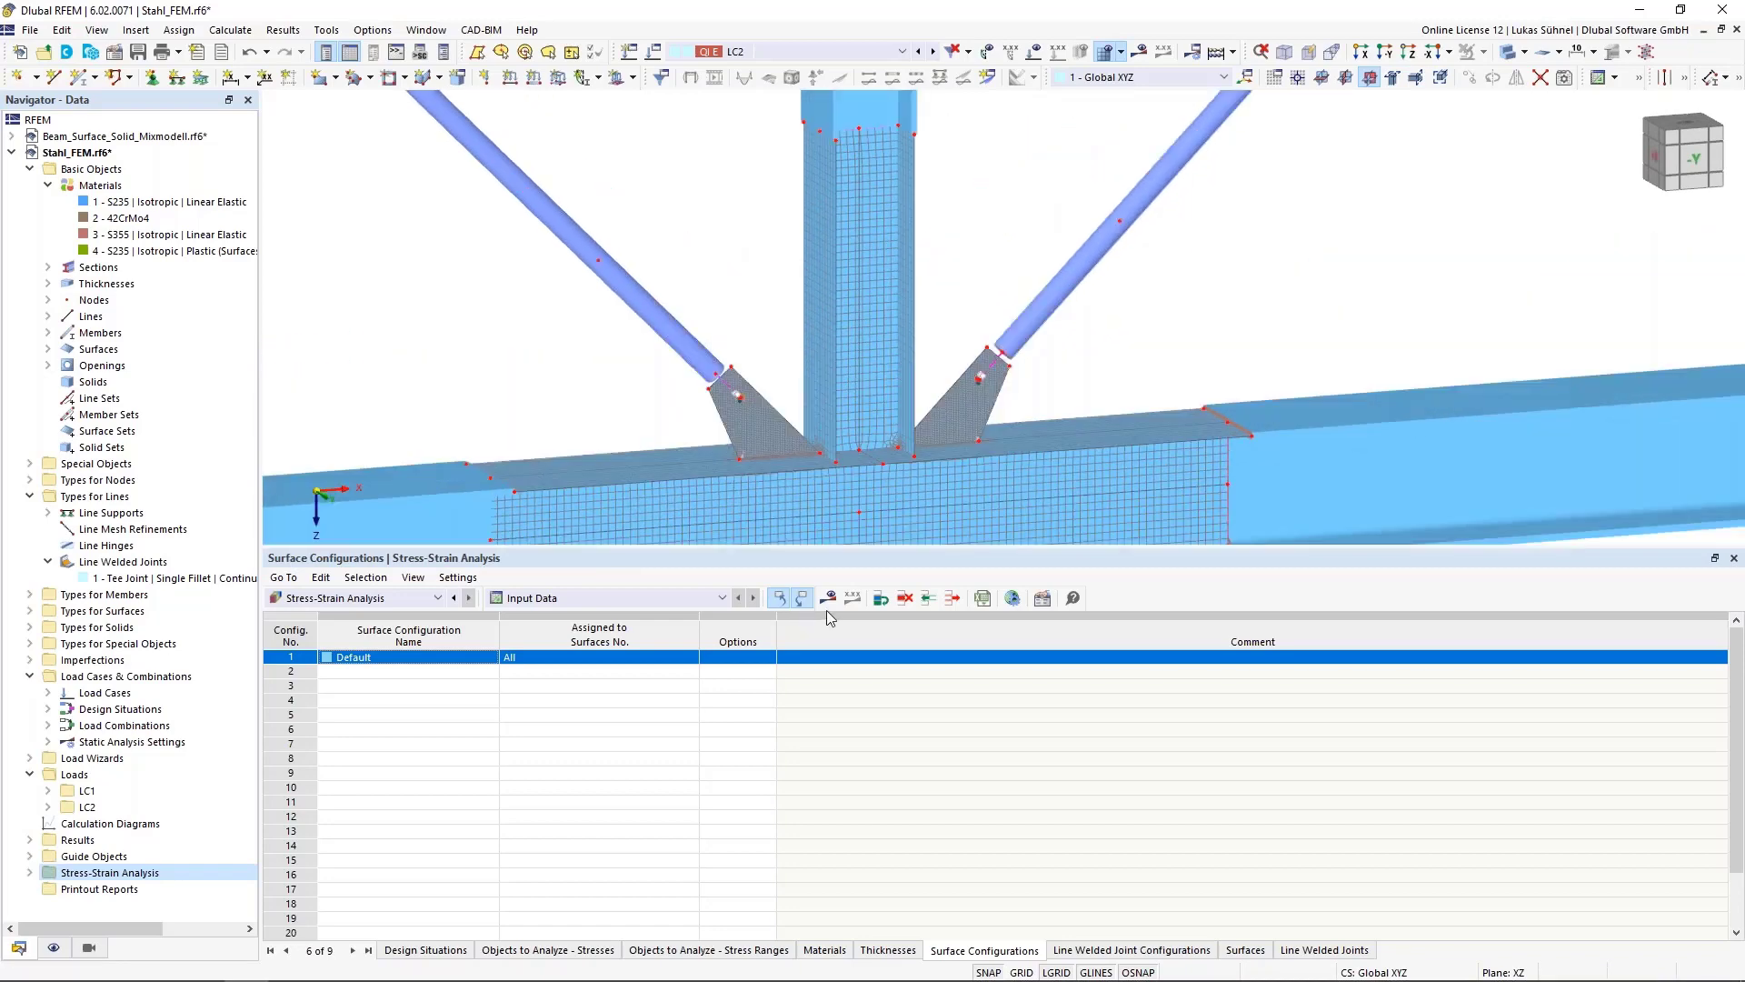
{"action": "left_click", "coordinate": [828, 598]}
{"action": "left_click", "coordinate": [965, 575]}
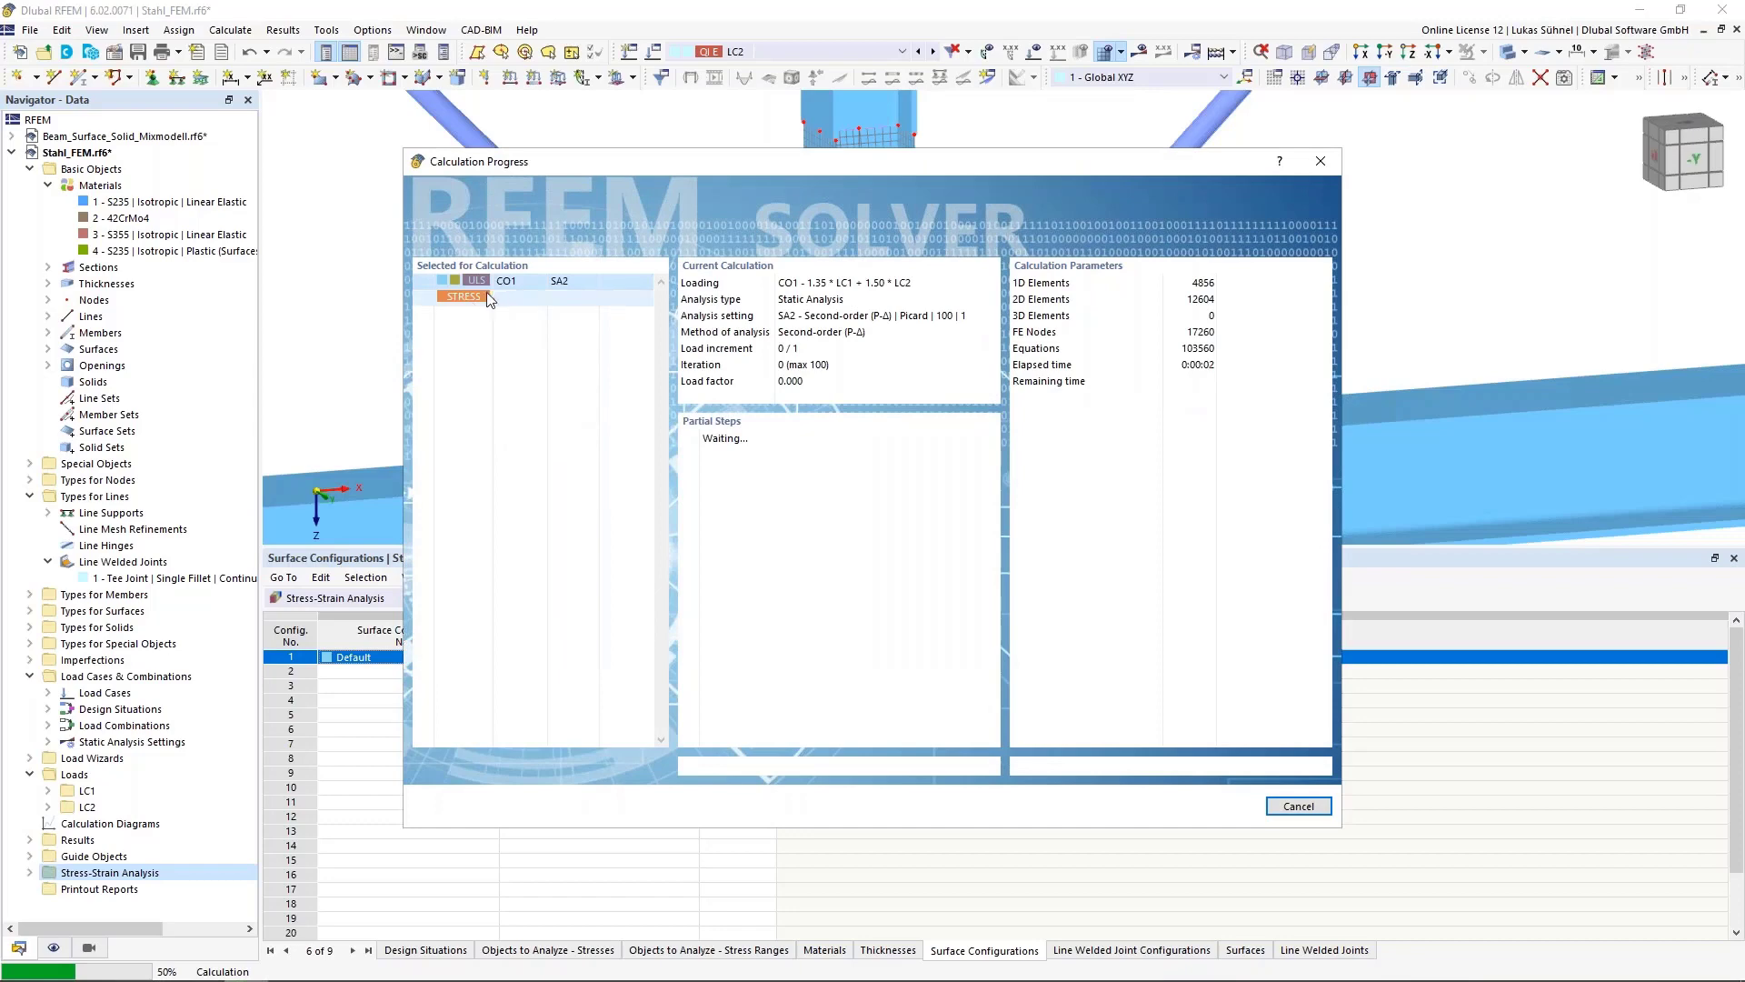
{"action": "left_click_drag", "start_coordinate": [593, 165], "coordinate": [1092, 270]}
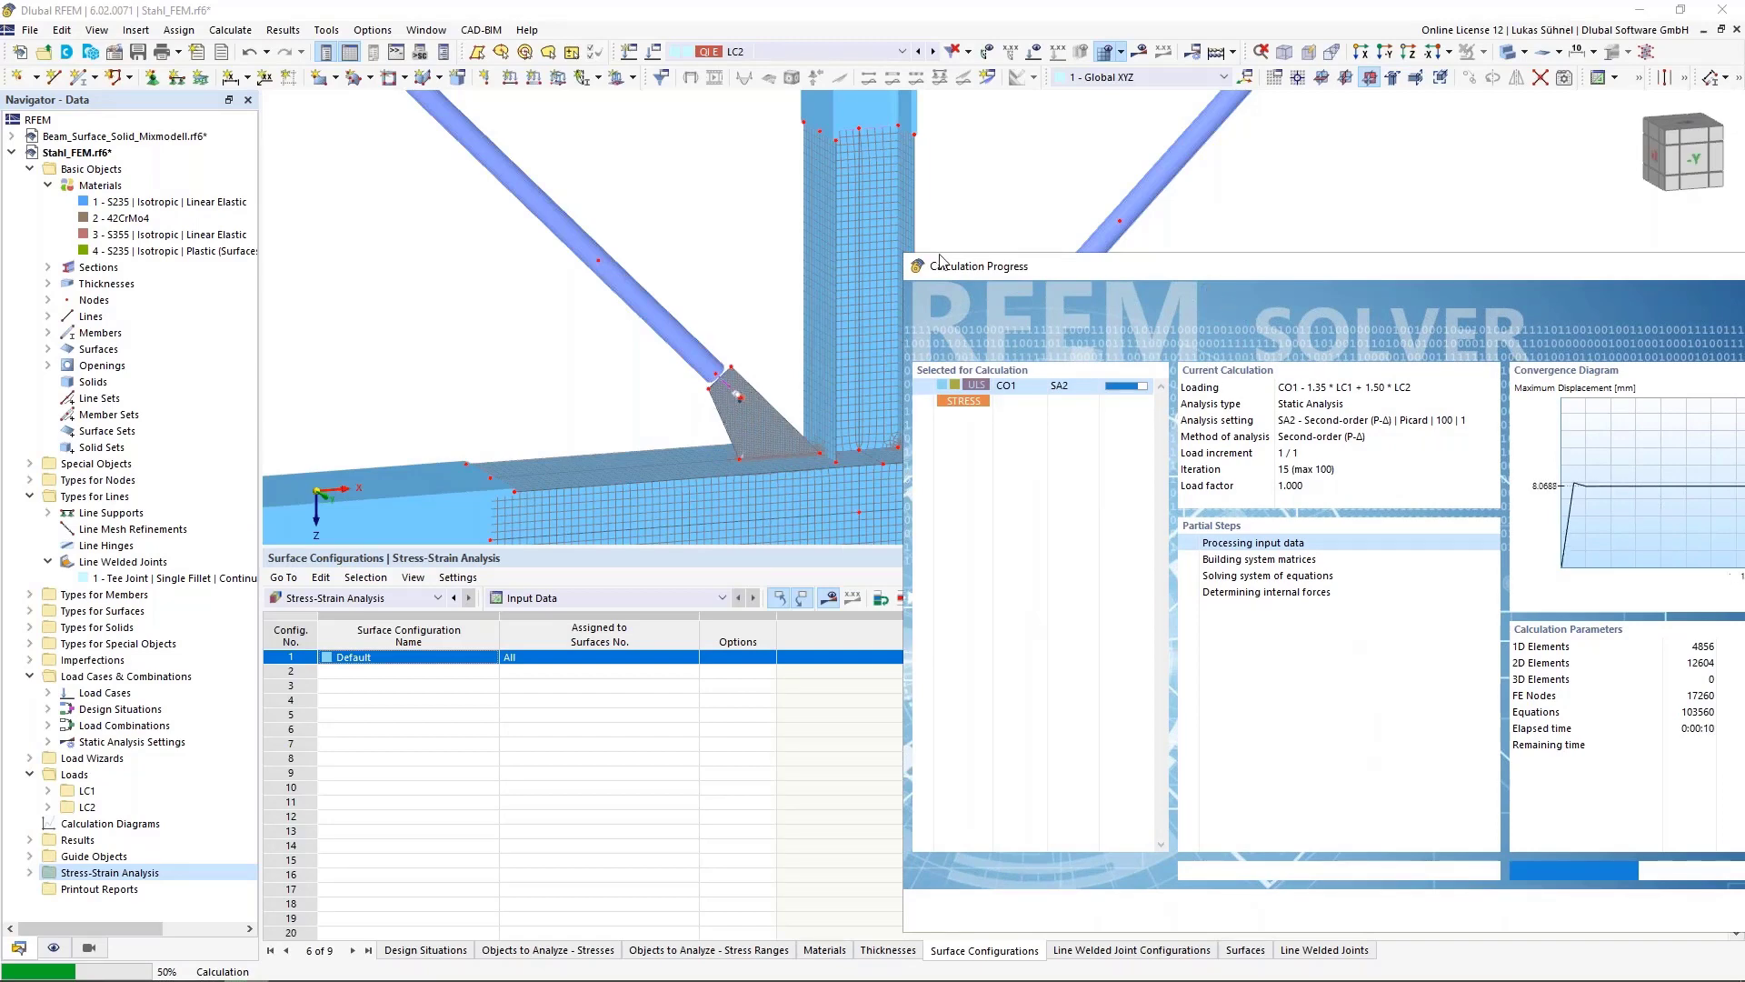
{"action": "left_click_drag", "start_coordinate": [946, 266], "coordinate": [628, 254]}
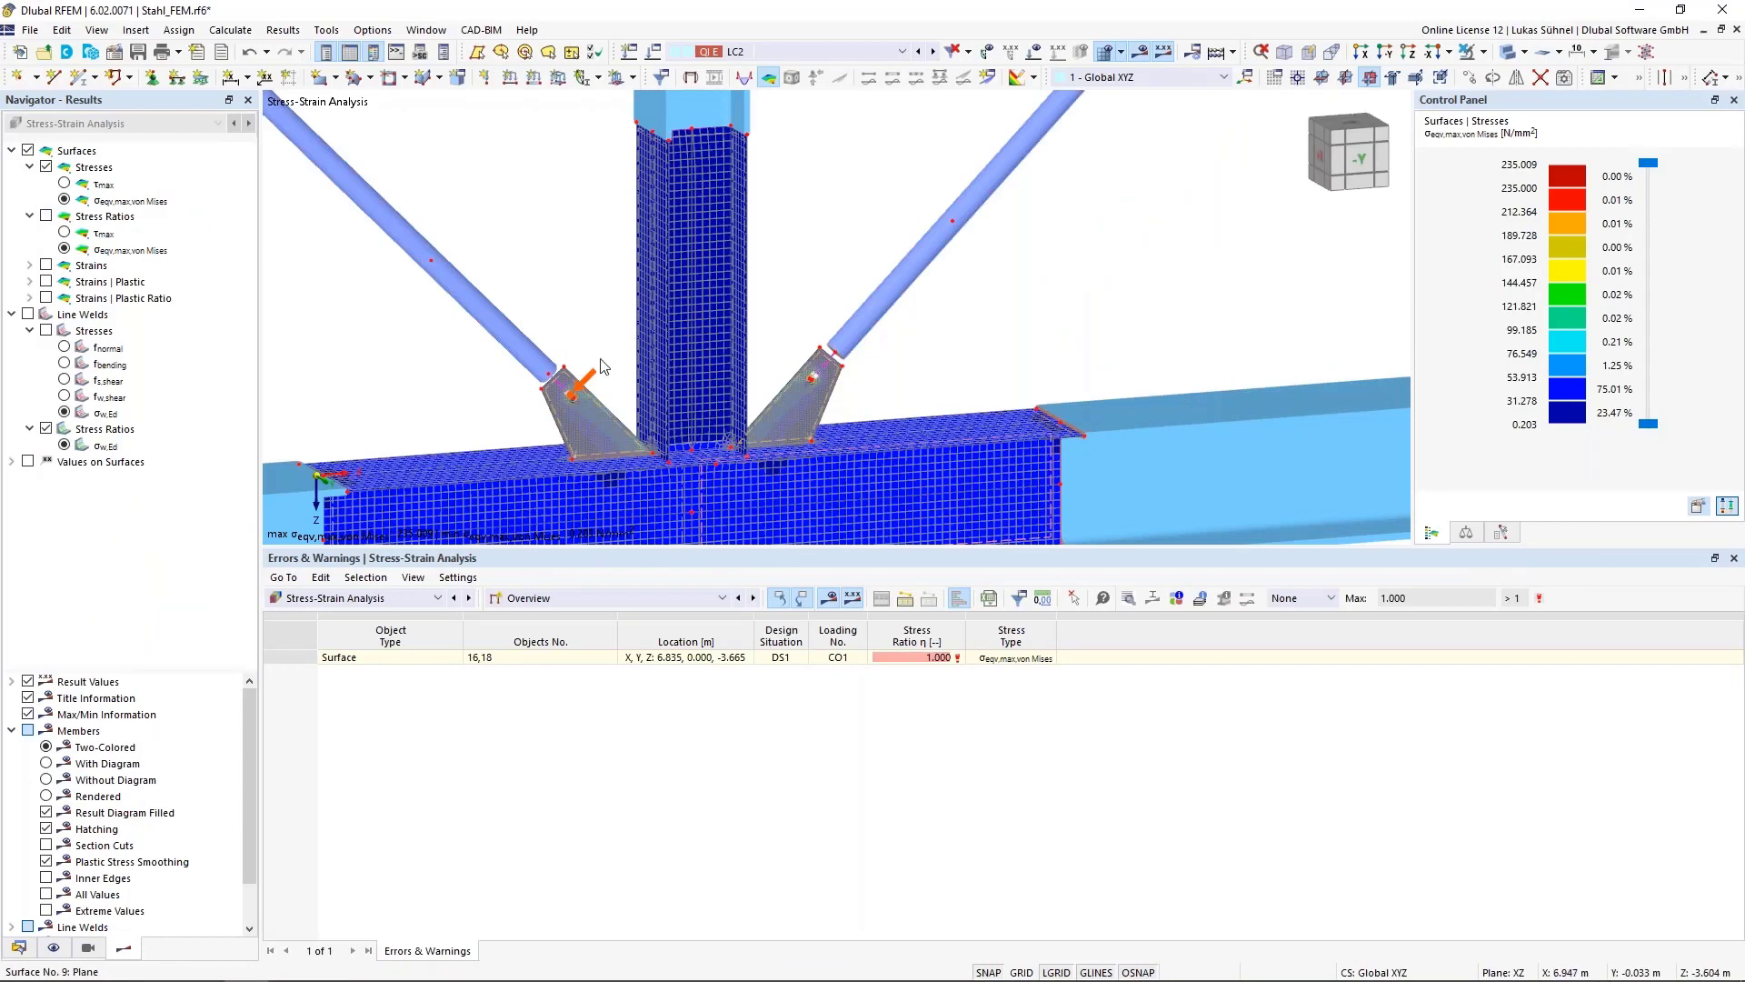
Switch the results table to stresses on surfaces and examine the von Mises stress around the gusset plate's bolt hole
{"action": "left_click", "coordinate": [53, 947]}
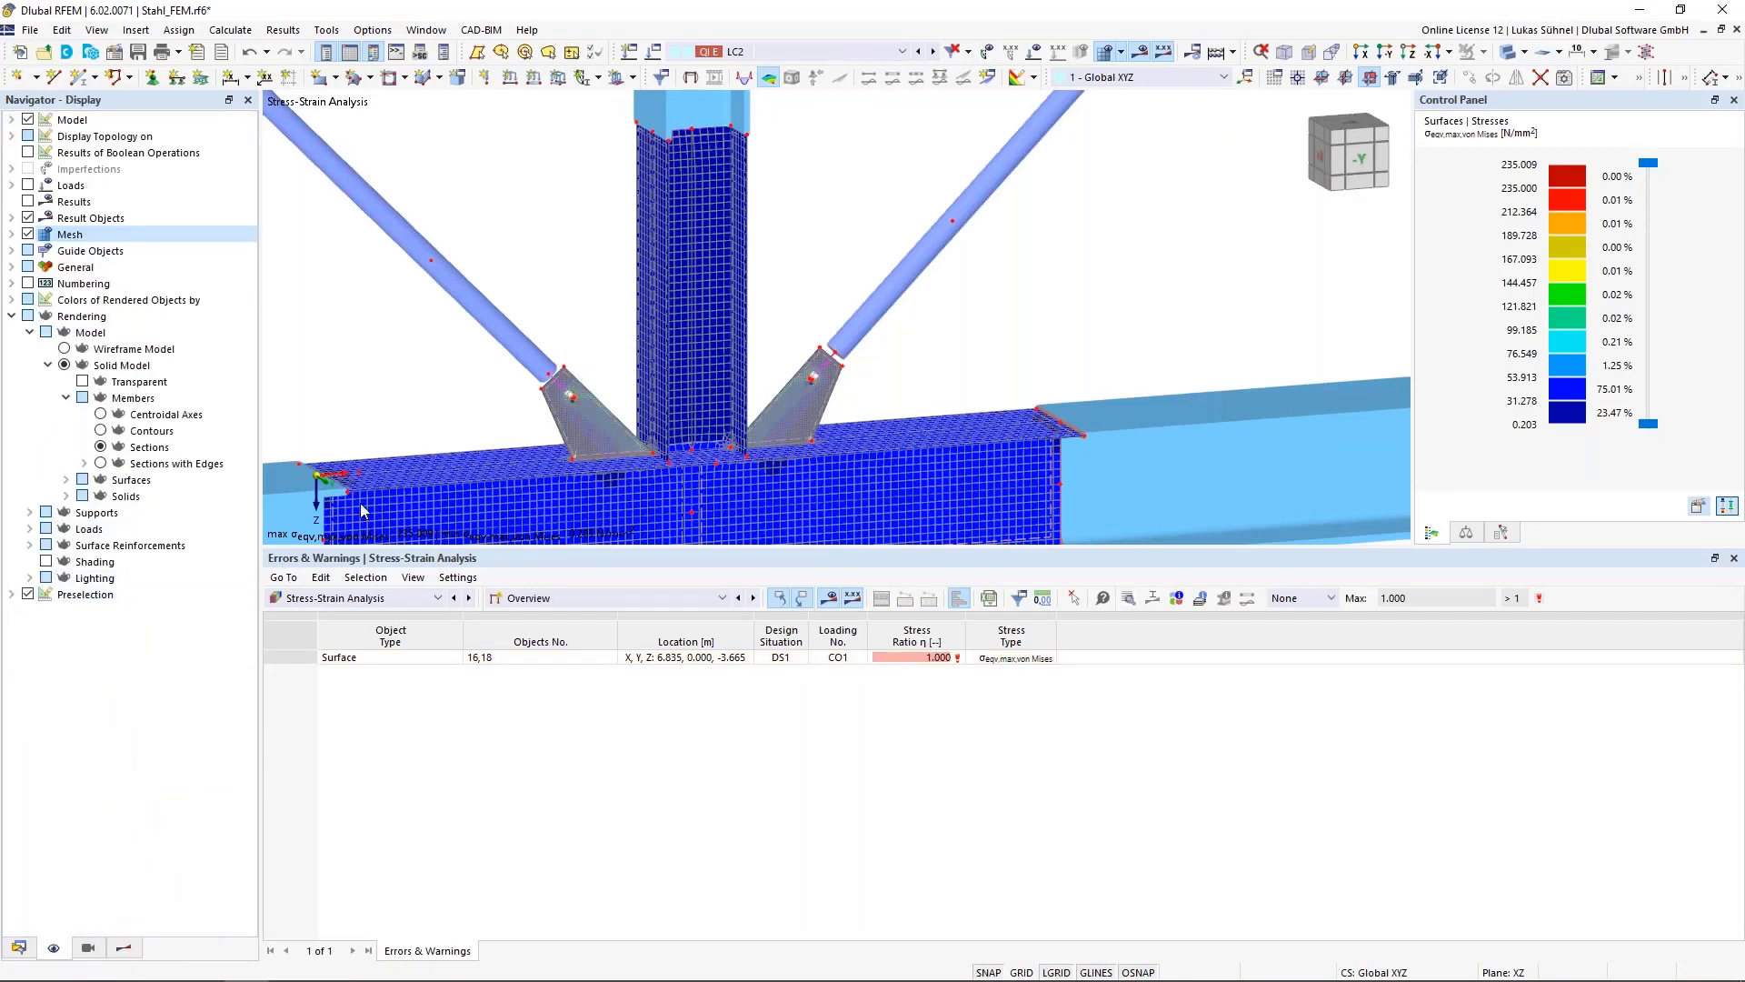
{"action": "scroll", "coordinate": [575, 409], "scroll_direction": "up", "scroll_amount": 5}
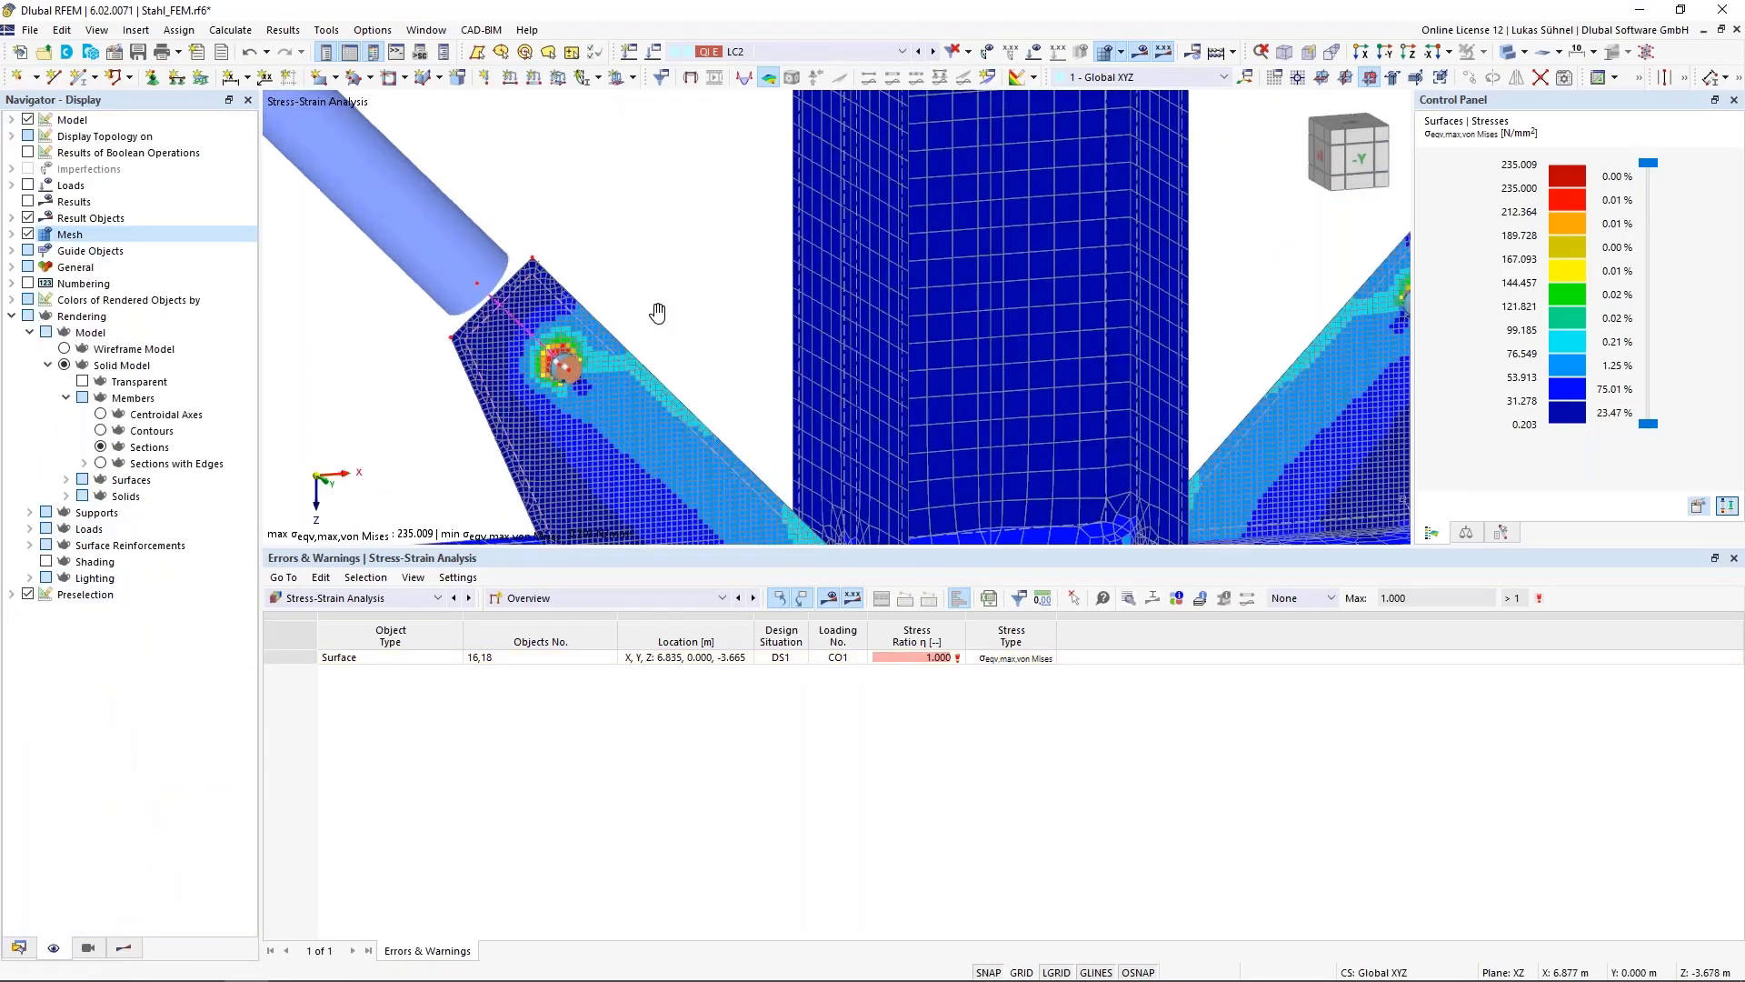
{"action": "scroll", "coordinate": [636, 290], "scroll_direction": "down", "scroll_amount": 6}
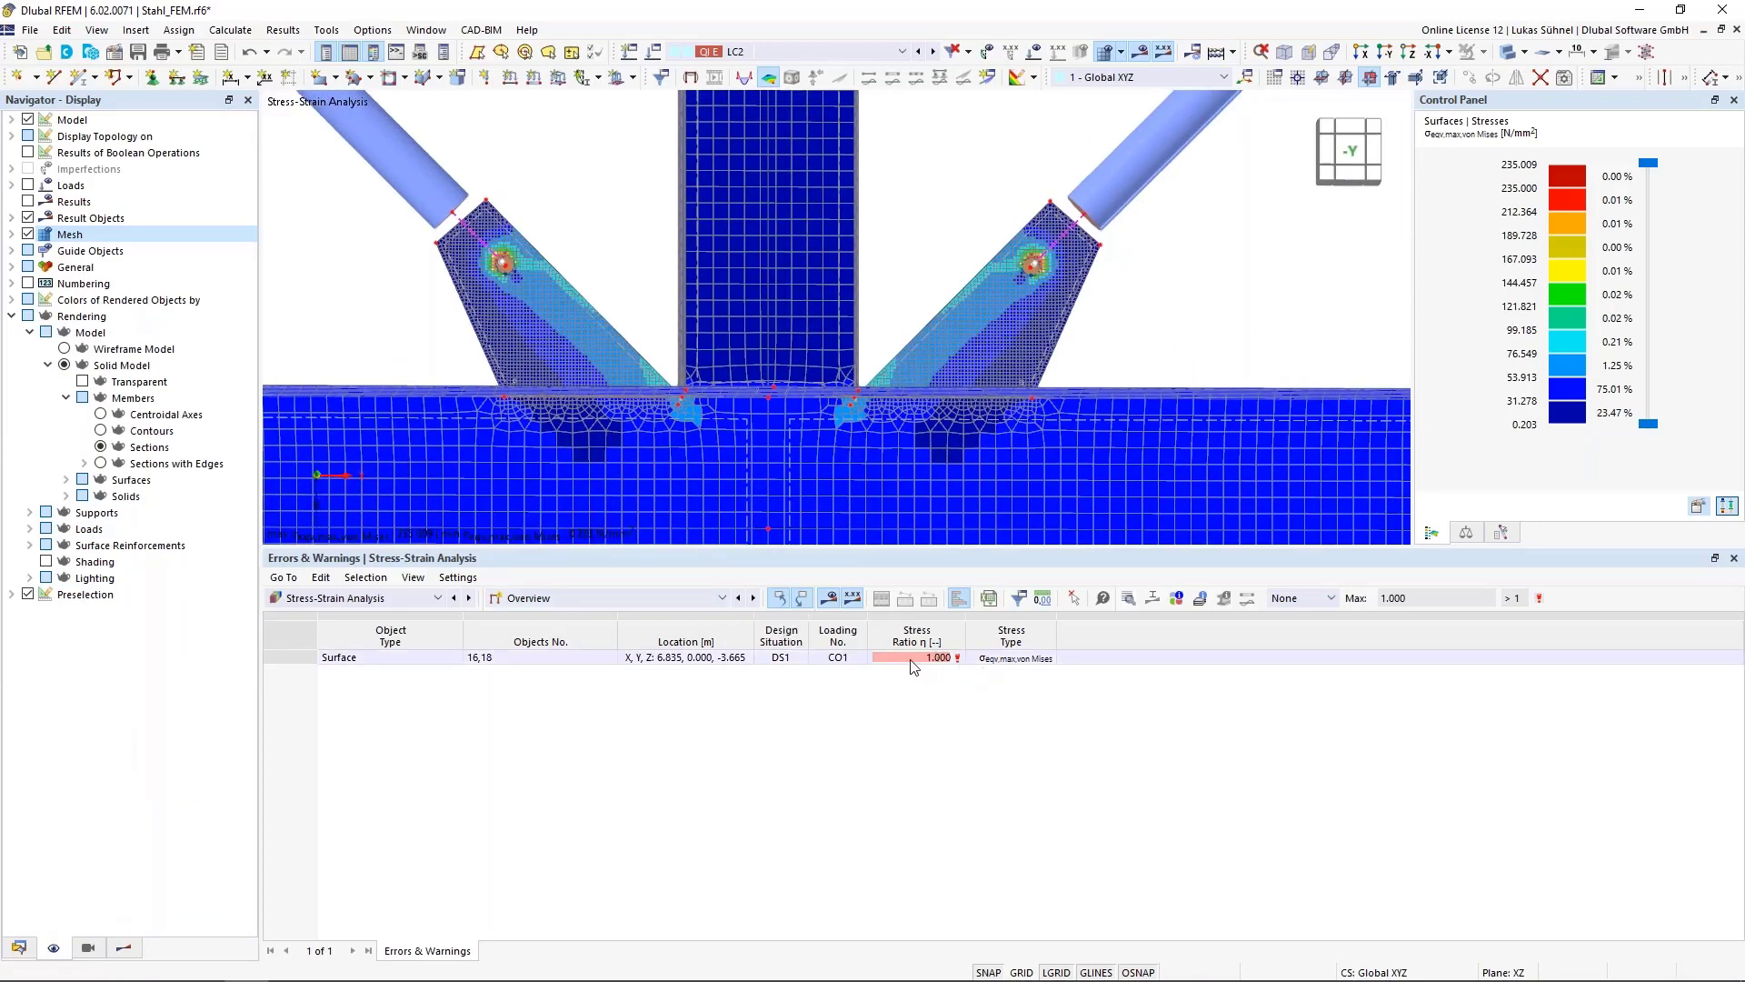
{"action": "left_click", "coordinate": [643, 599]}
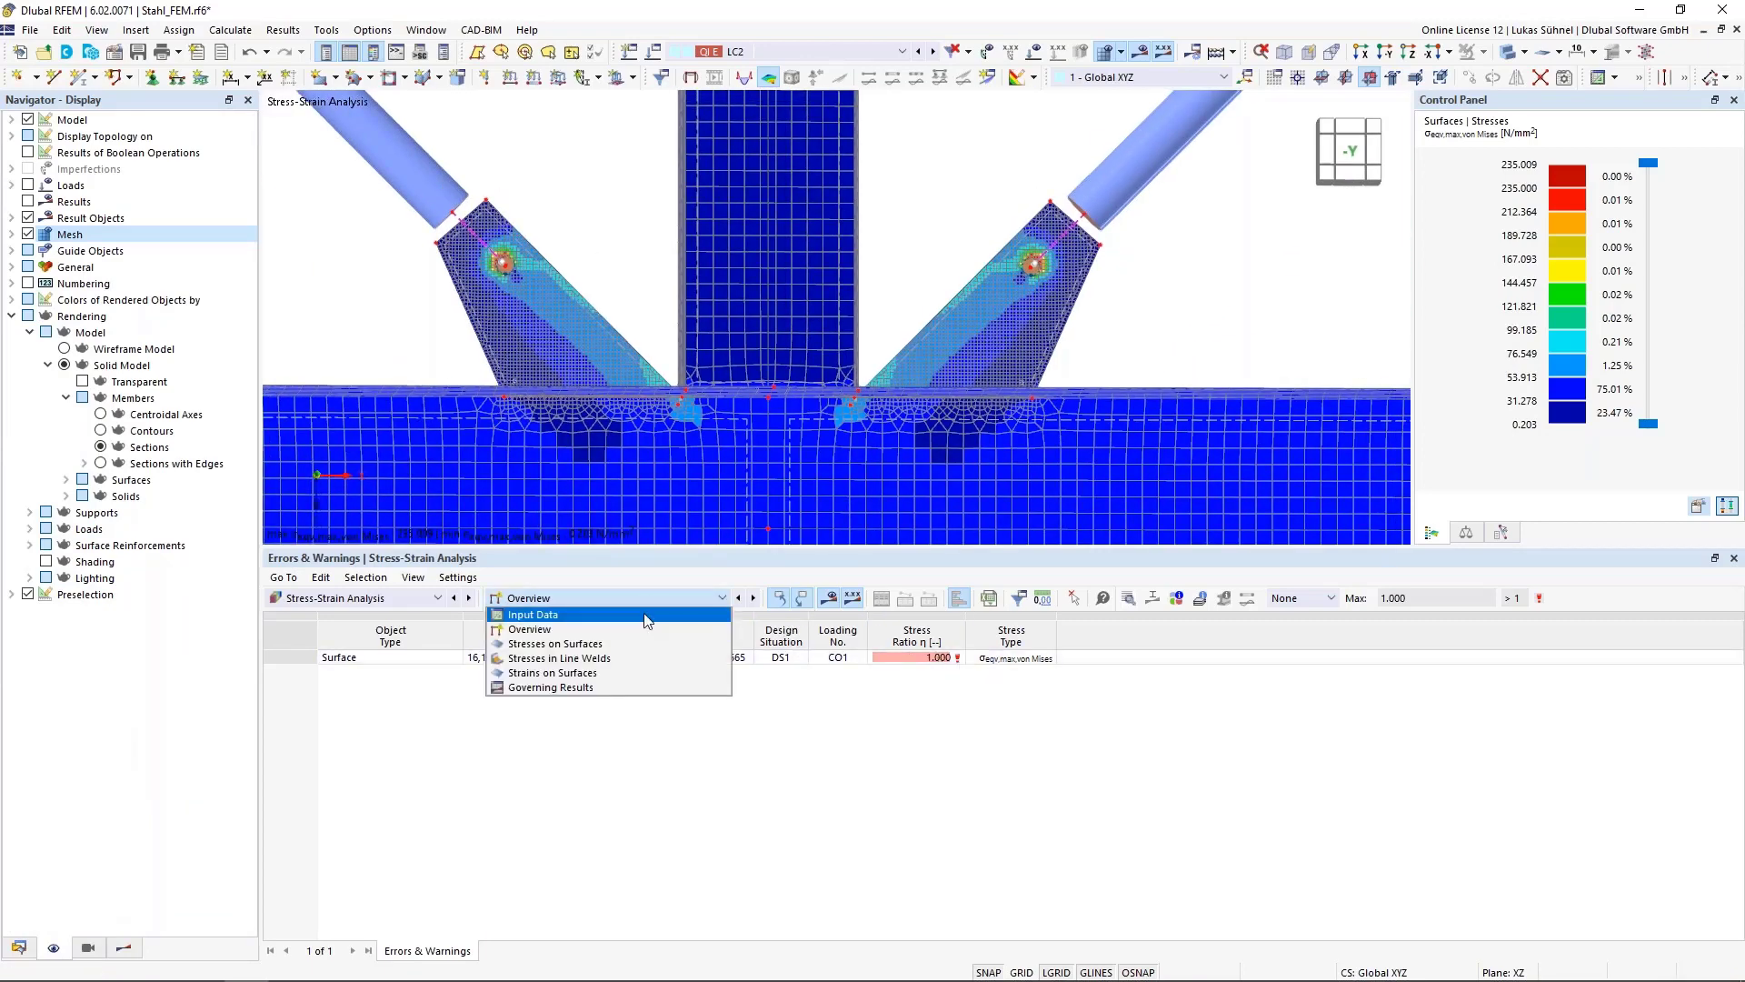
{"action": "left_click", "coordinate": [636, 643]}
{"action": "left_click", "coordinate": [851, 687]}
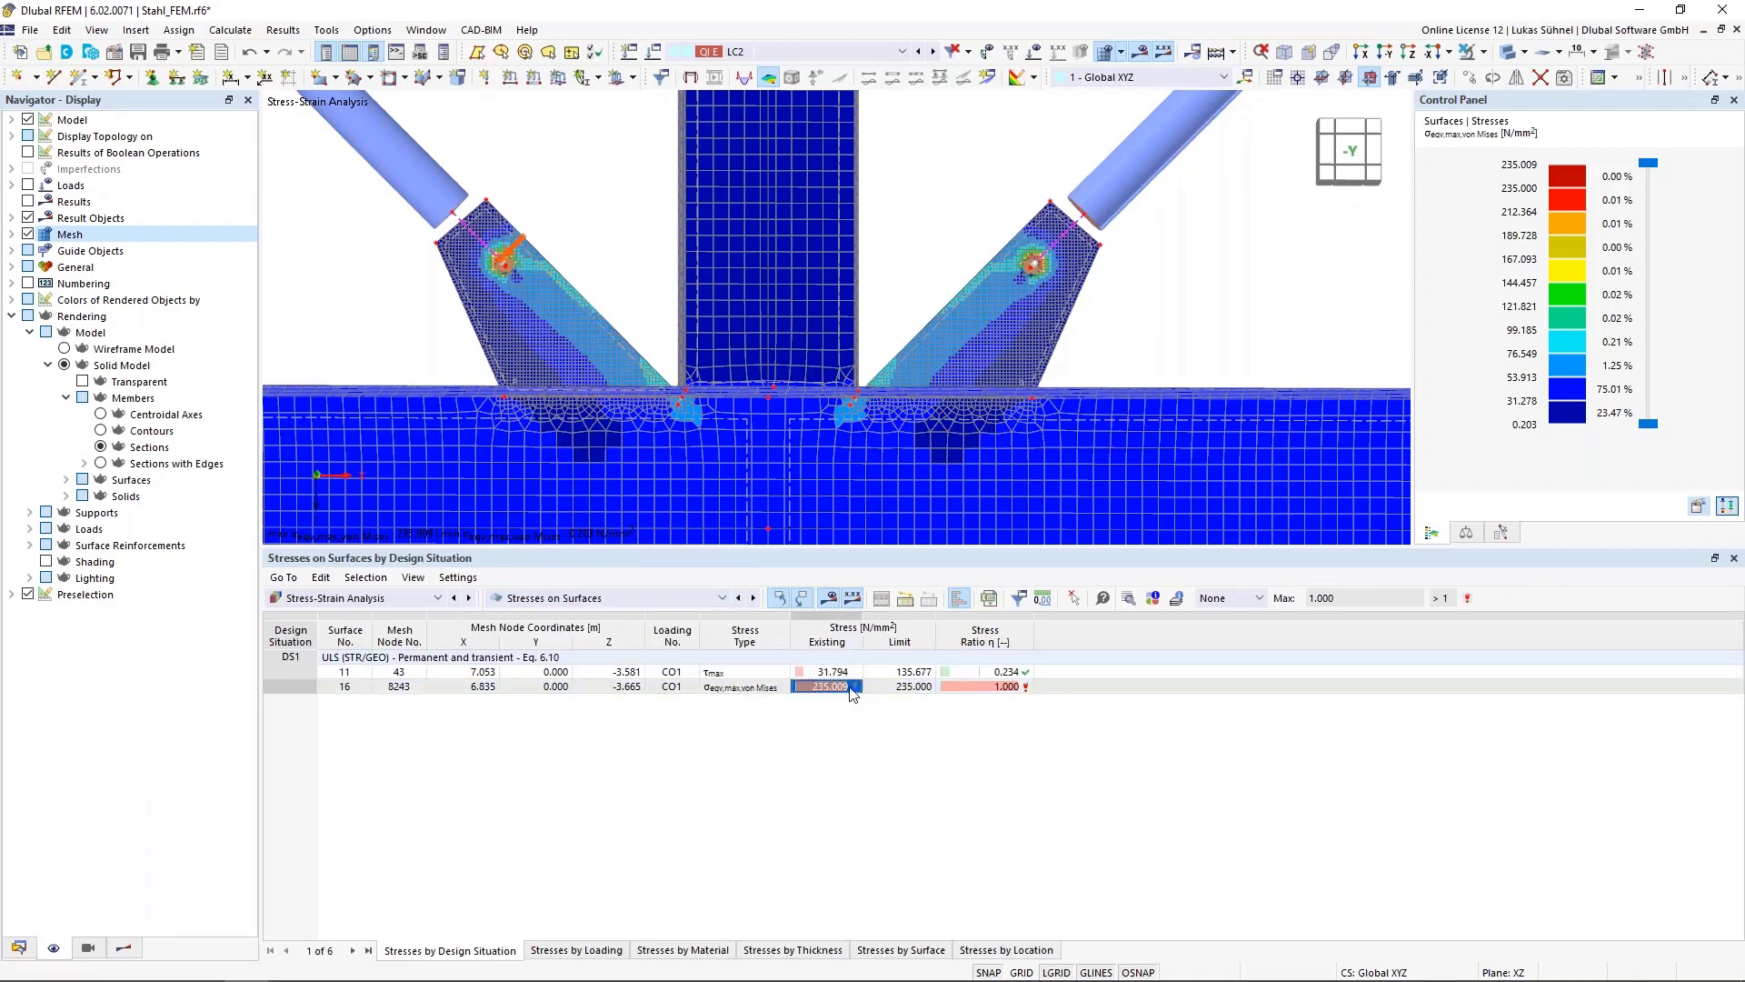
{"action": "left_click", "coordinate": [952, 683]}
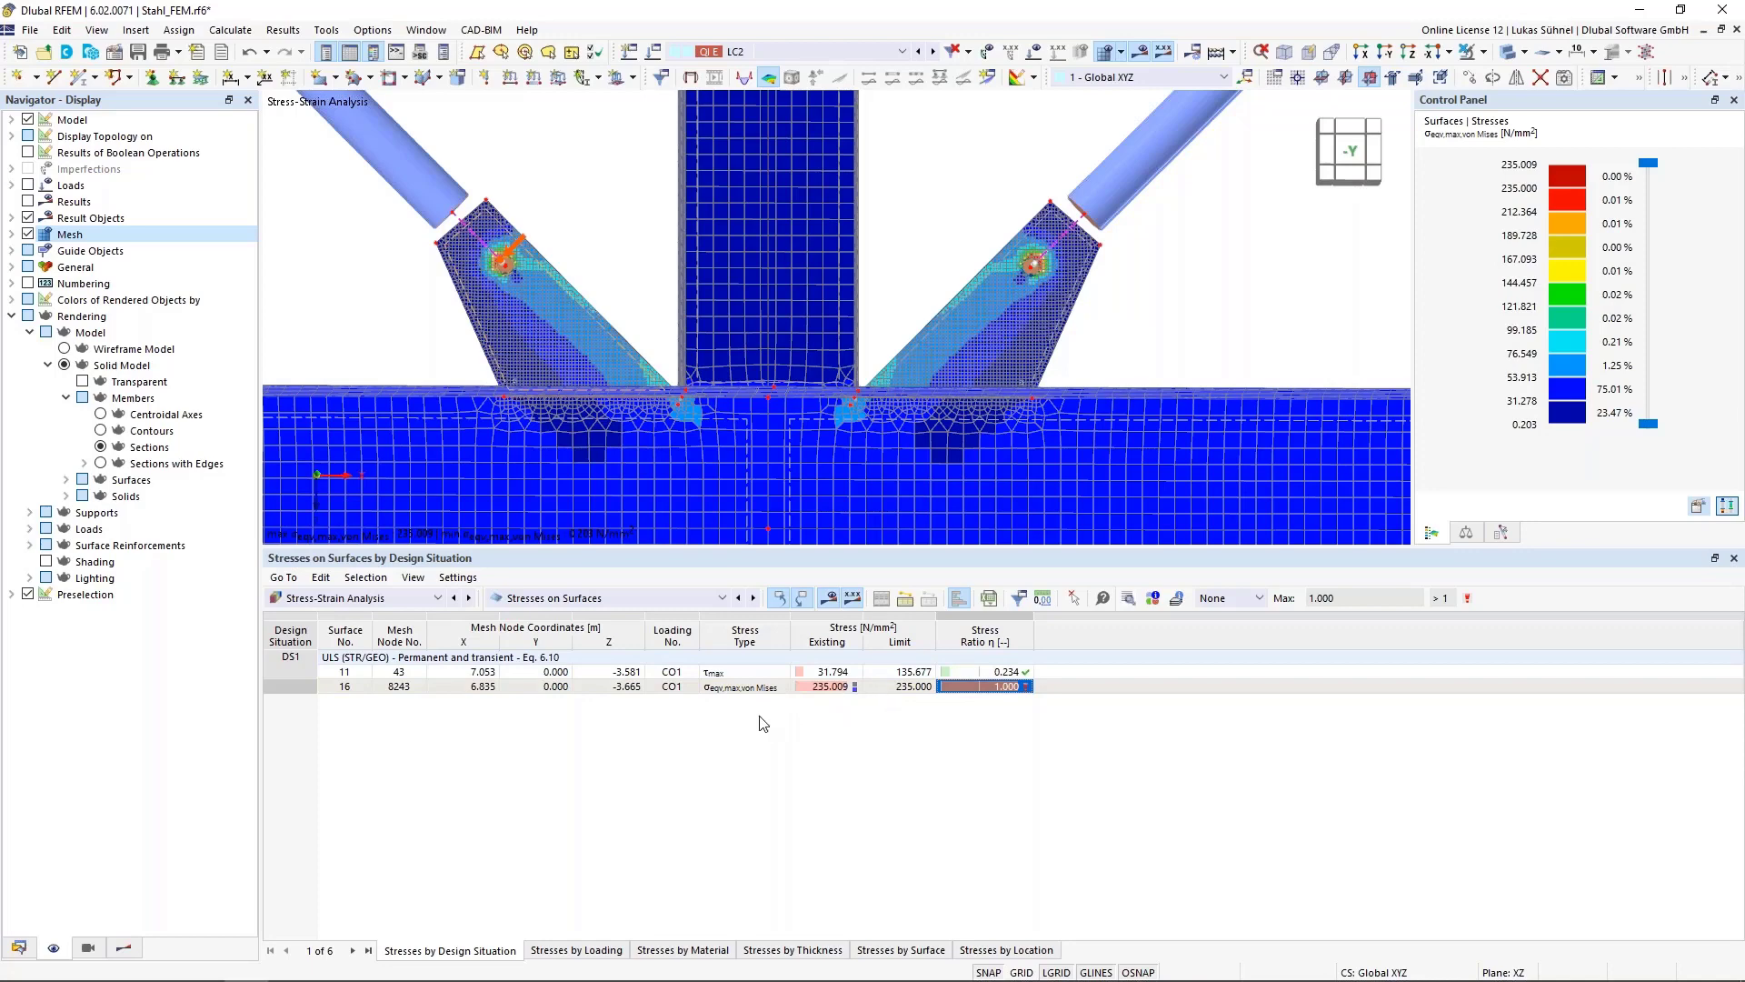
{"action": "scroll", "coordinate": [518, 341], "scroll_direction": "up", "scroll_amount": 5}
{"action": "scroll", "coordinate": [518, 341], "scroll_direction": "up", "scroll_amount": 3}
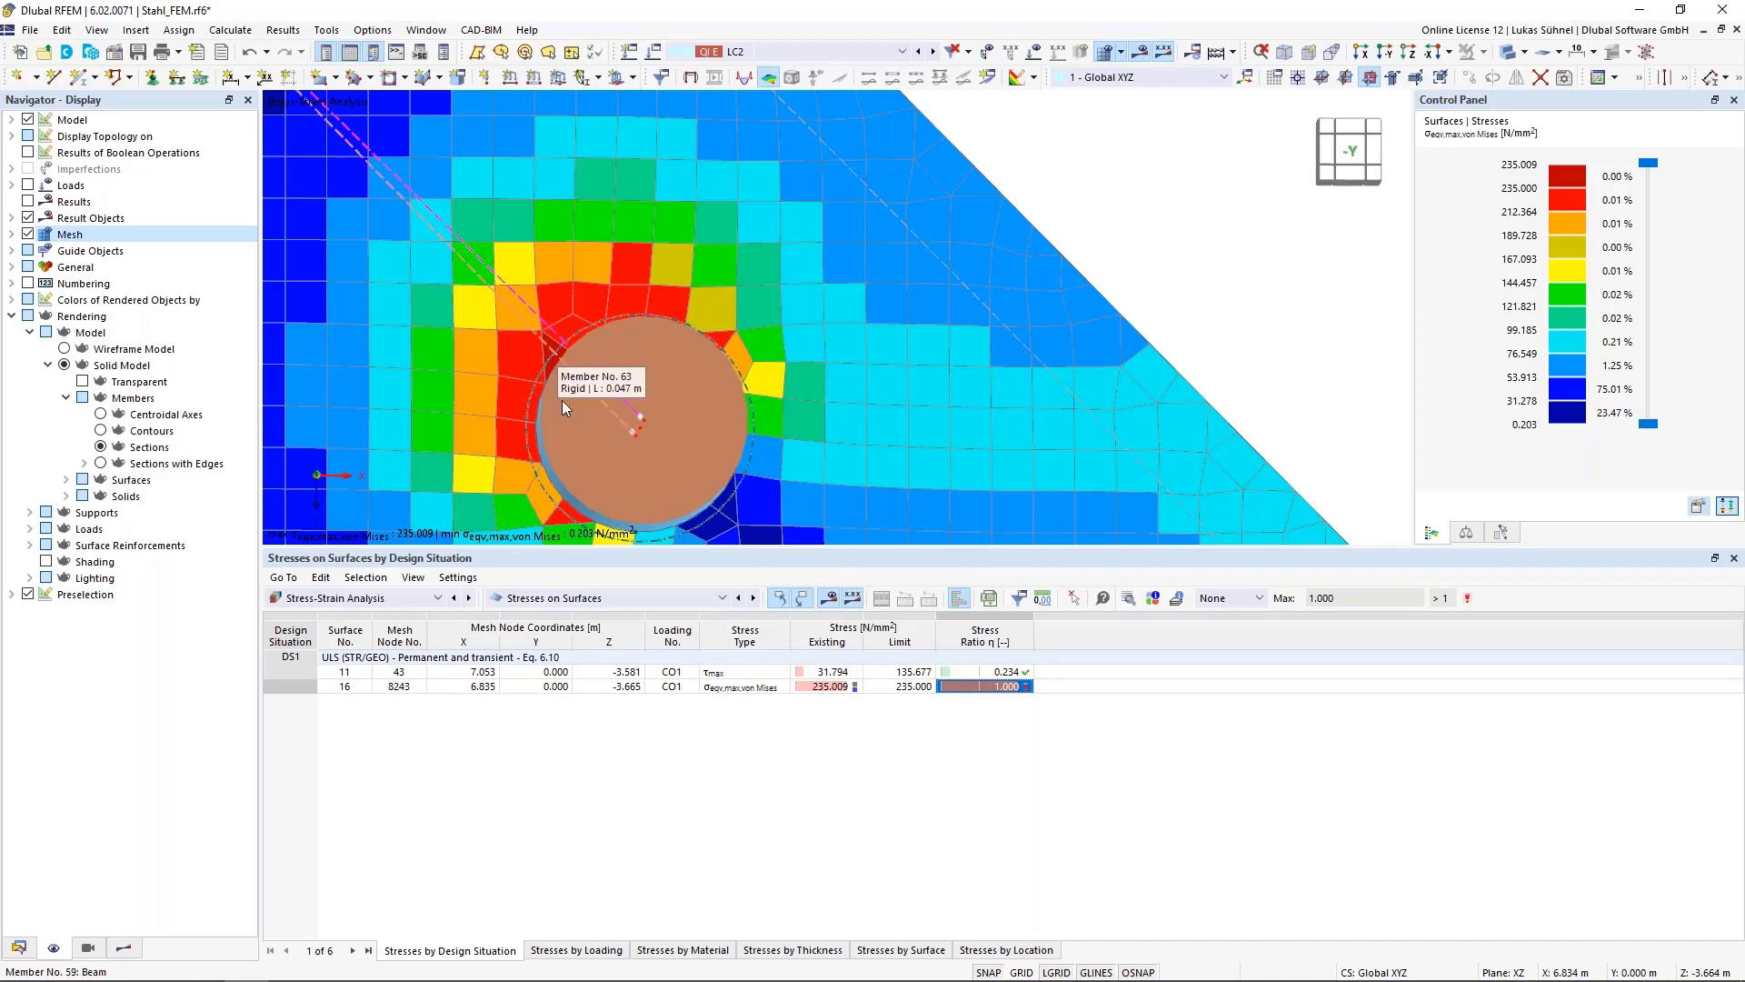
{"action": "scroll", "coordinate": [563, 427], "scroll_direction": "down", "scroll_amount": 5}
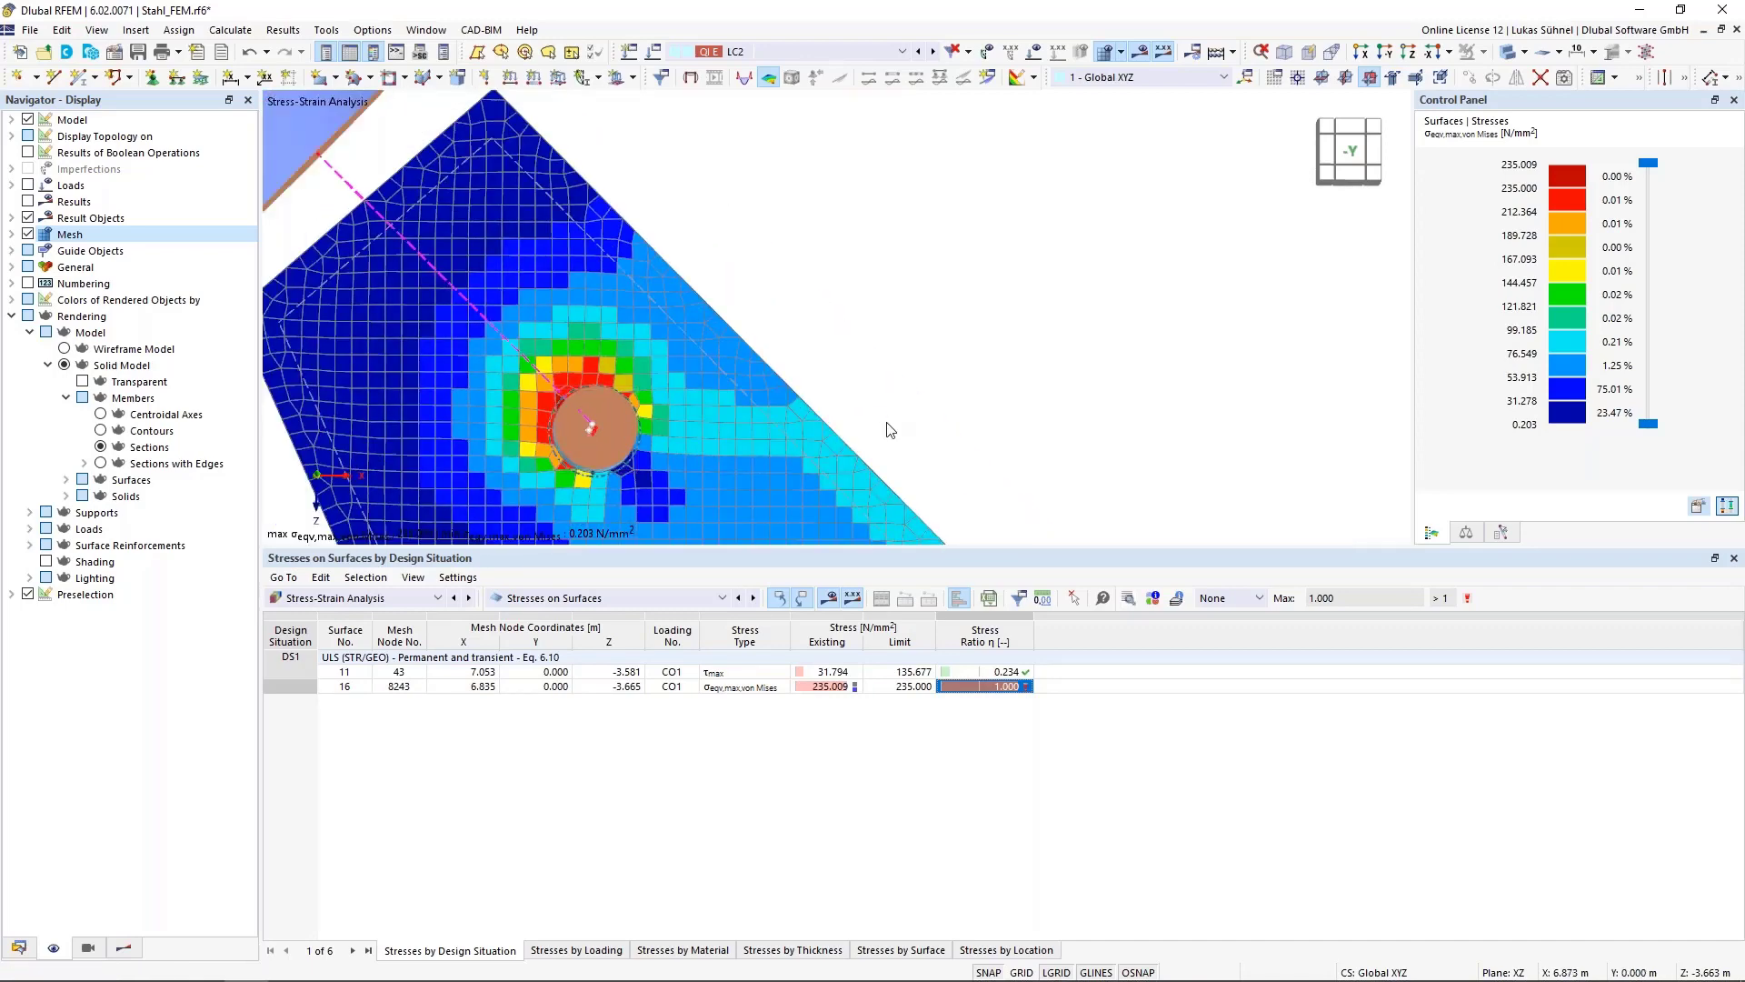
{"action": "scroll", "coordinate": [858, 320], "scroll_direction": "down", "scroll_amount": 3}
{"action": "scroll", "coordinate": [707, 343], "scroll_direction": "up", "scroll_amount": 2}
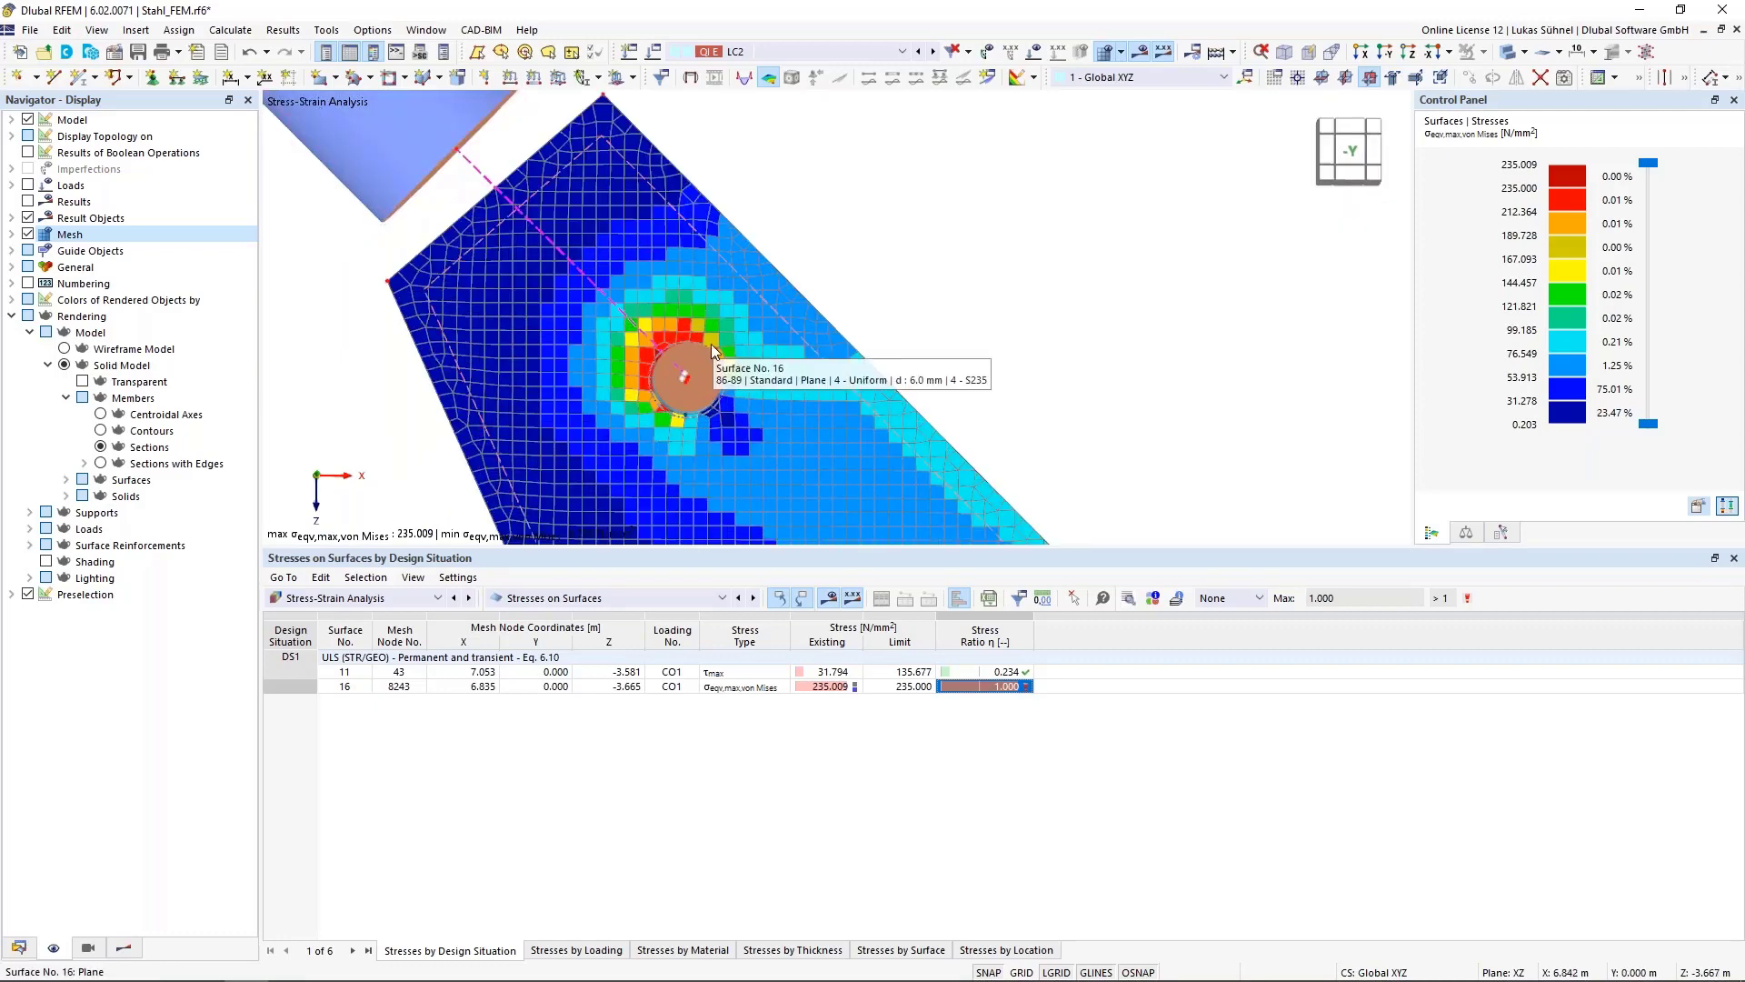
Open the results navigator and switch the results table to strains on surfaces
{"action": "left_click", "coordinate": [124, 948]}
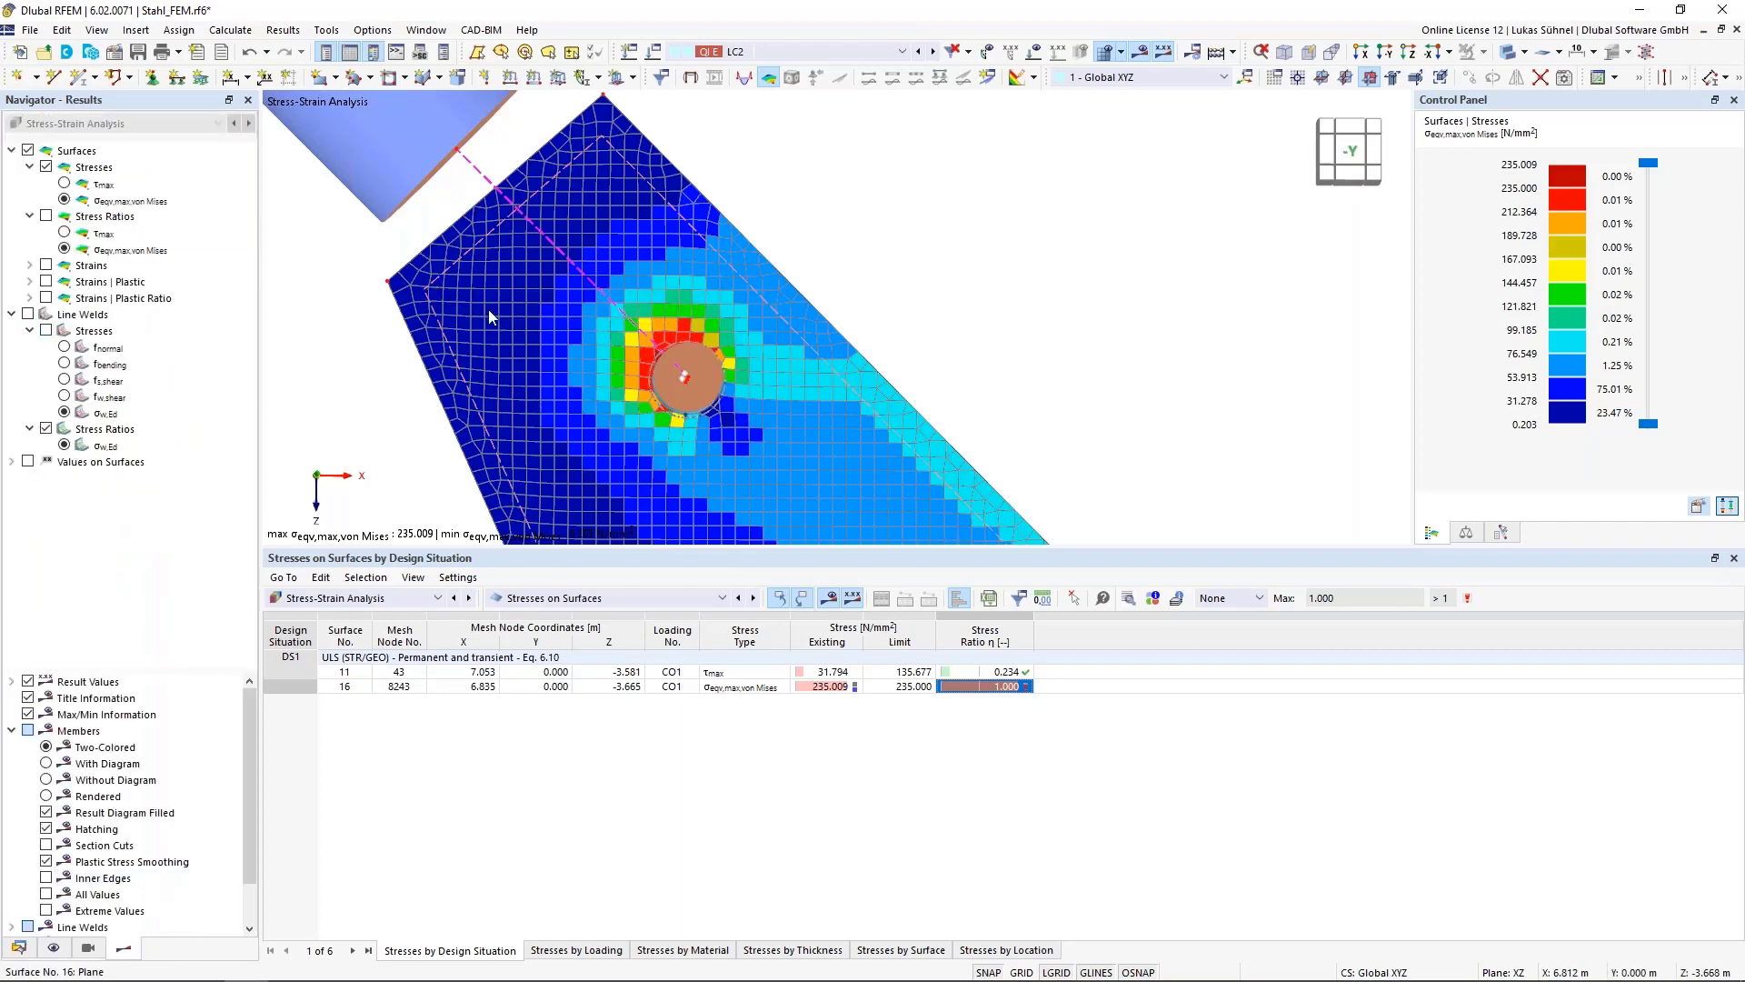
{"action": "left_click", "coordinate": [538, 609]}
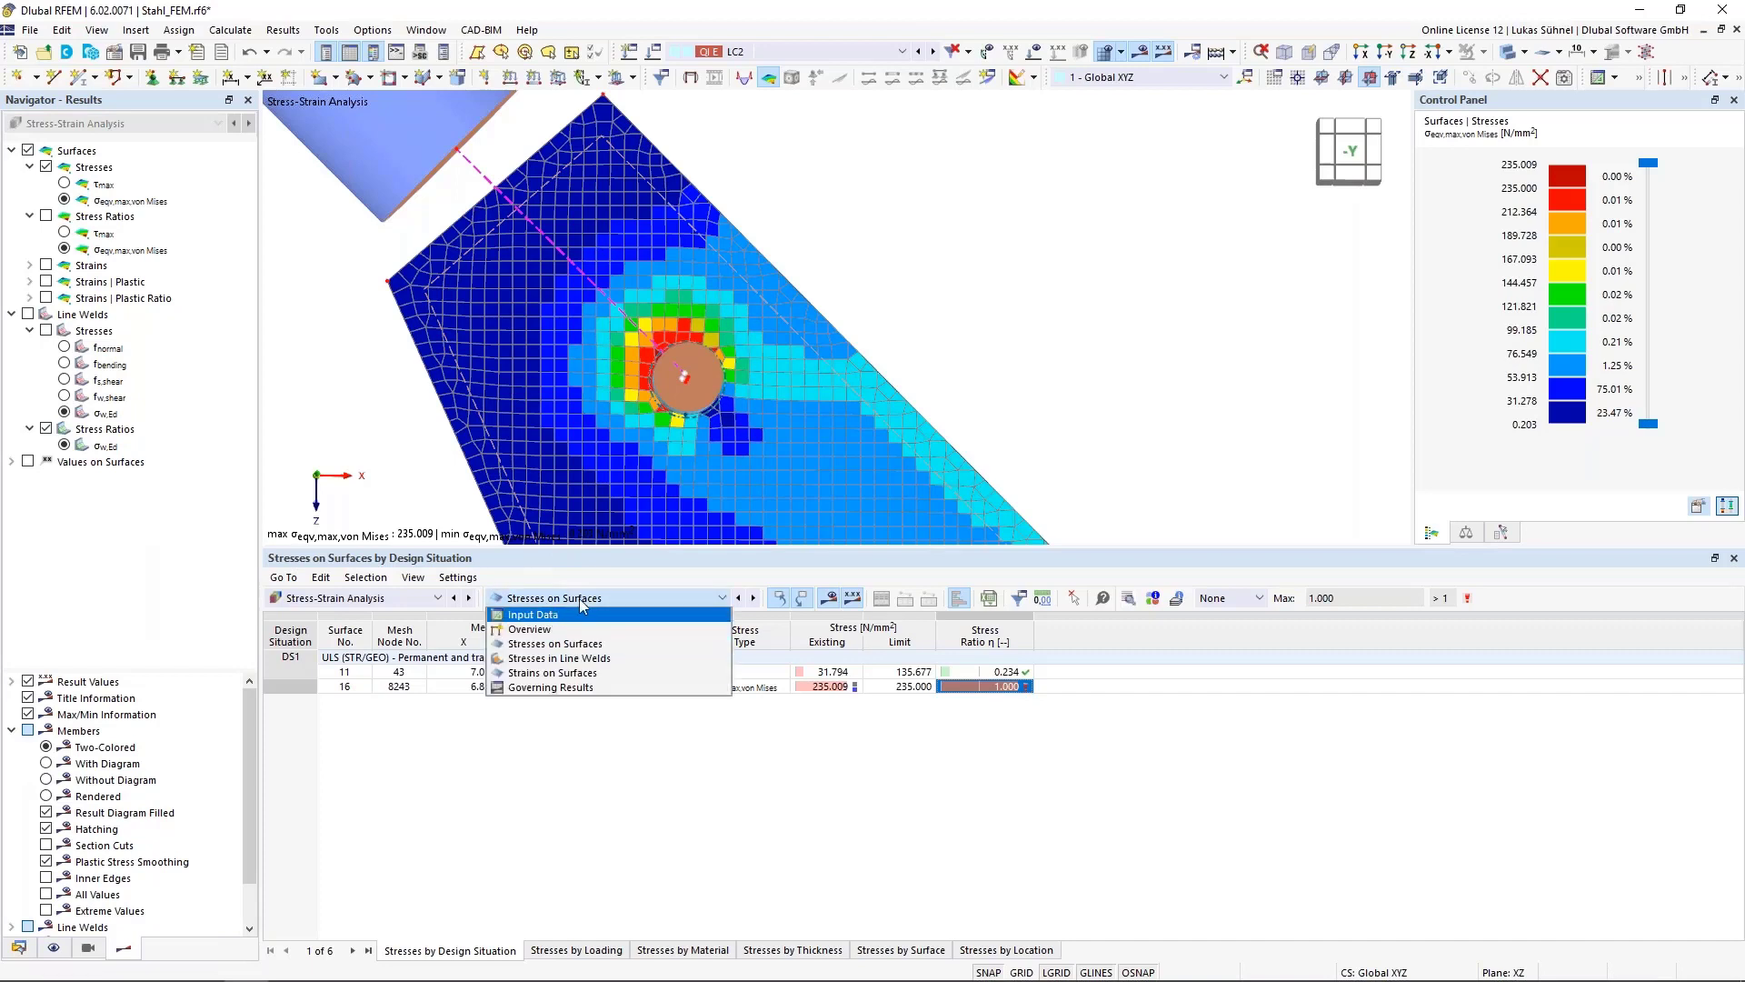
{"action": "left_click", "coordinate": [530, 677]}
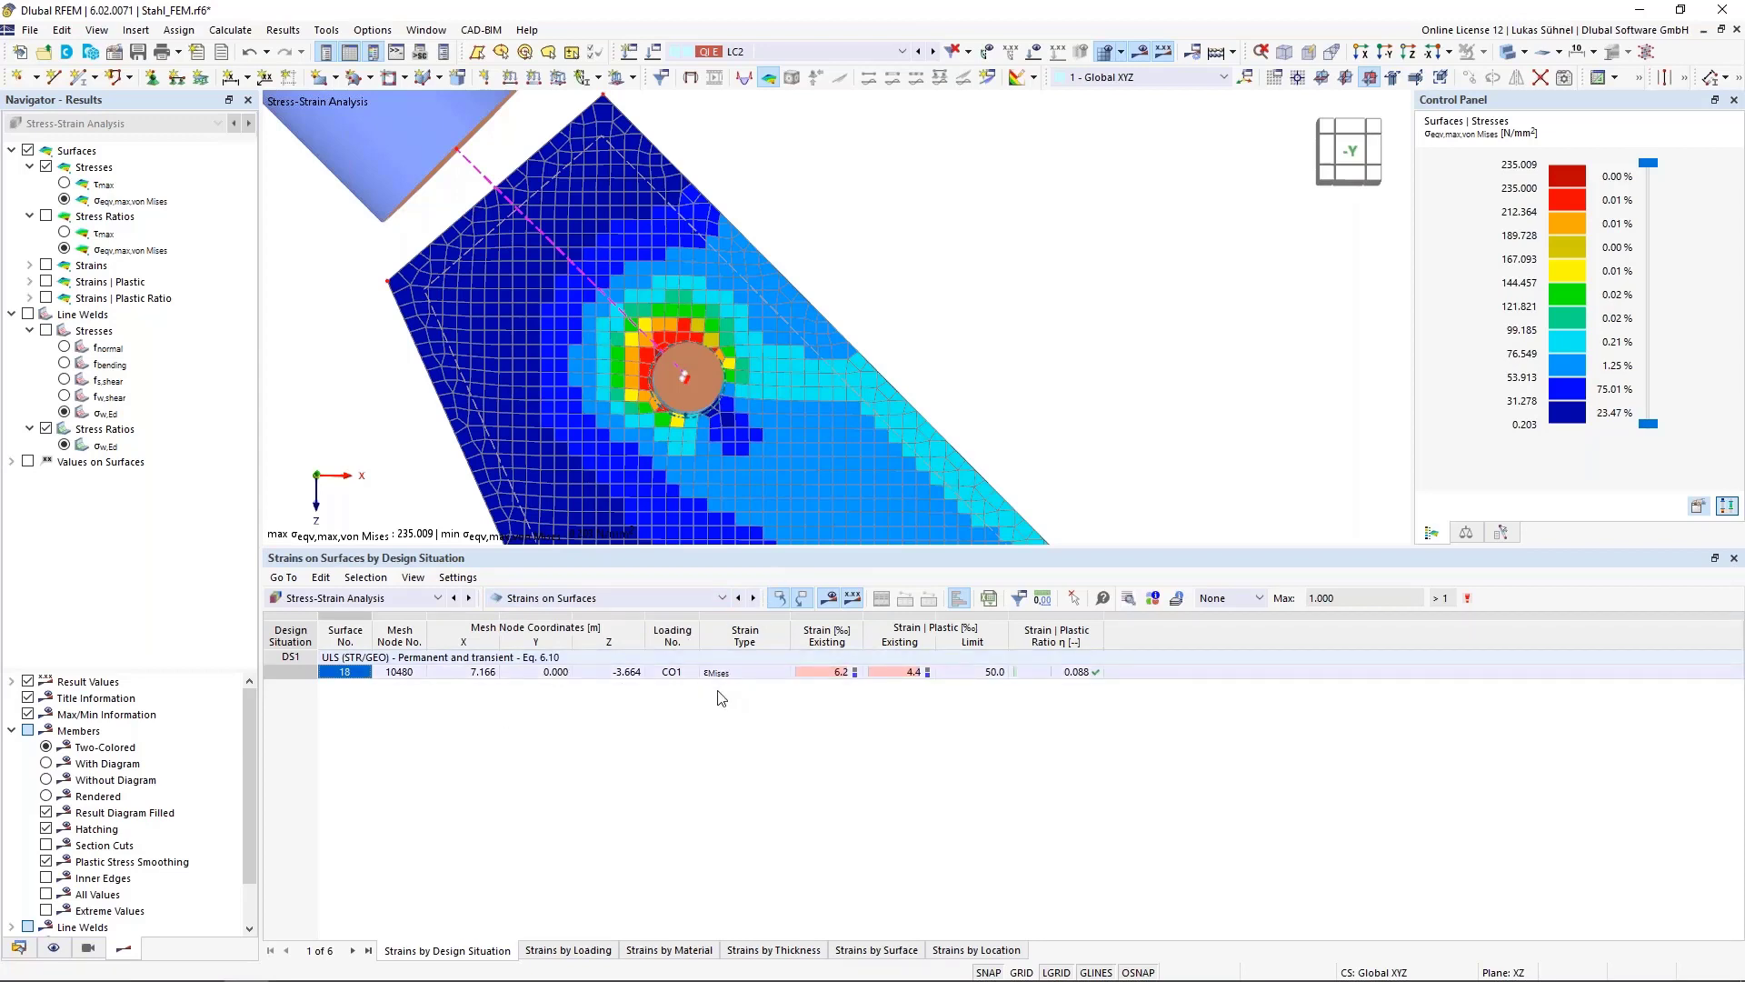
{"action": "left_click", "coordinate": [825, 672]}
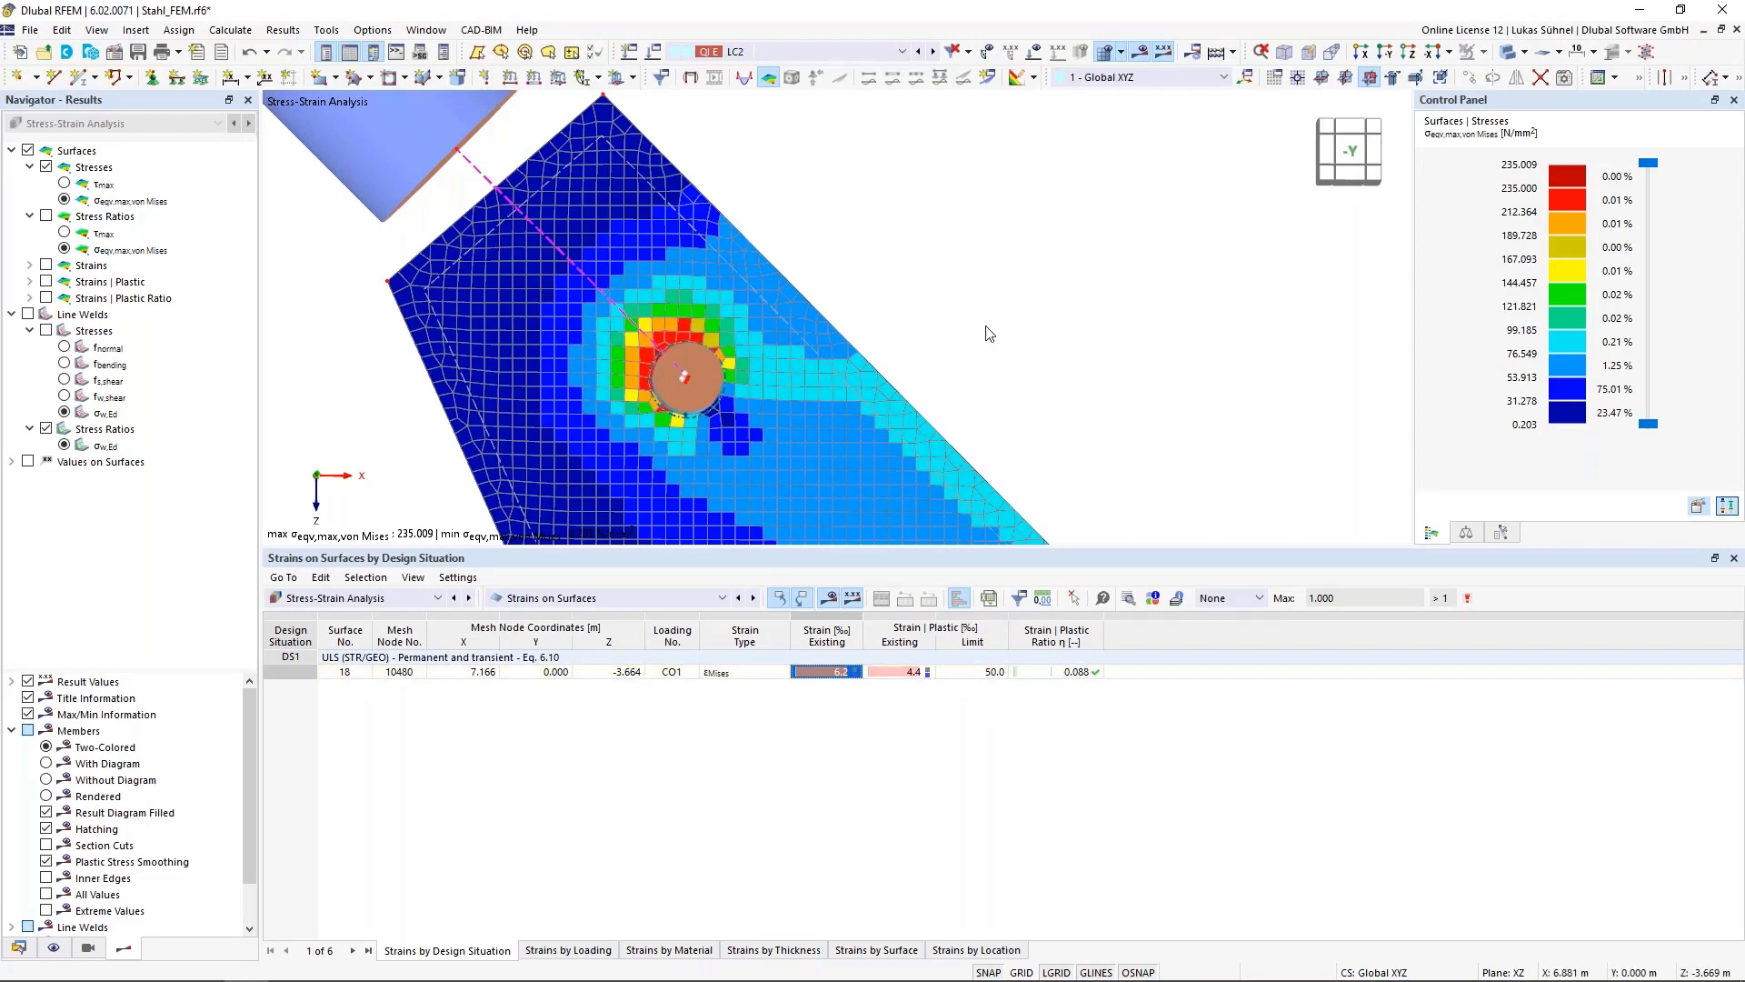
Display the surface strains εMises in the model and zoom in on the gusset plate's bolt hole
{"action": "scroll", "coordinate": [914, 246], "scroll_direction": "down", "scroll_amount": 4}
{"action": "scroll", "coordinate": [913, 240], "scroll_direction": "down", "scroll_amount": 3}
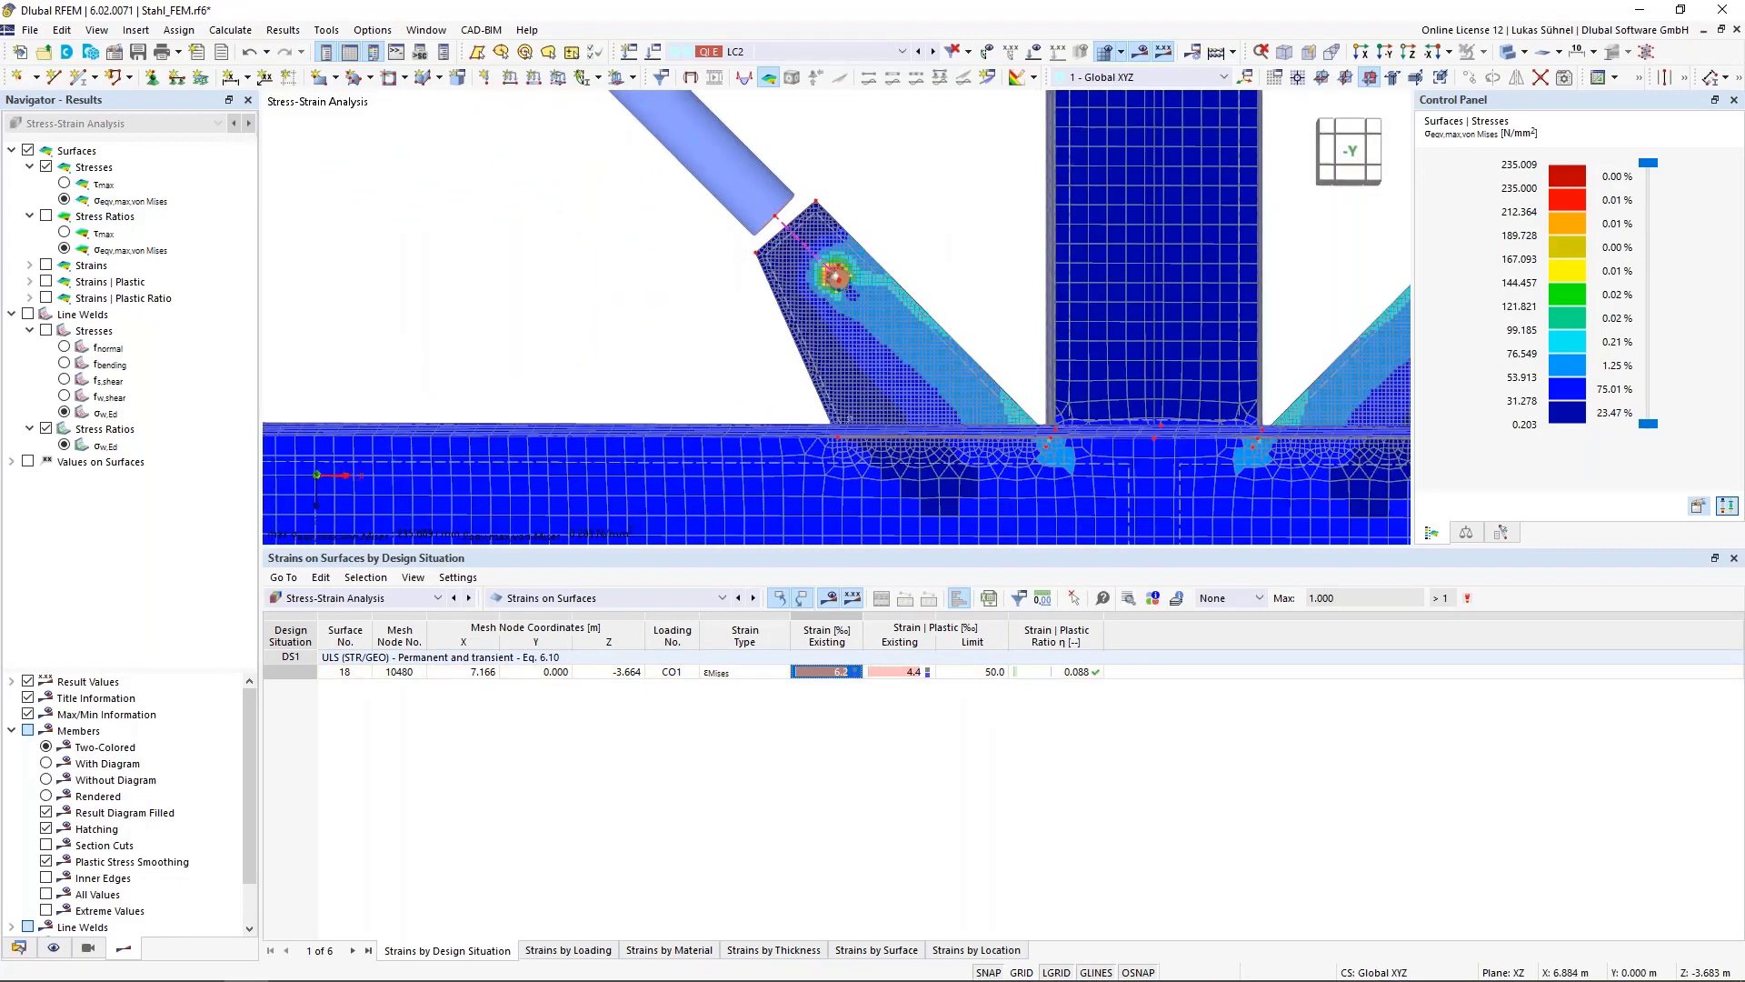
{"action": "middle_click_drag", "start_coordinate": [918, 273], "coordinate": [745, 276]}
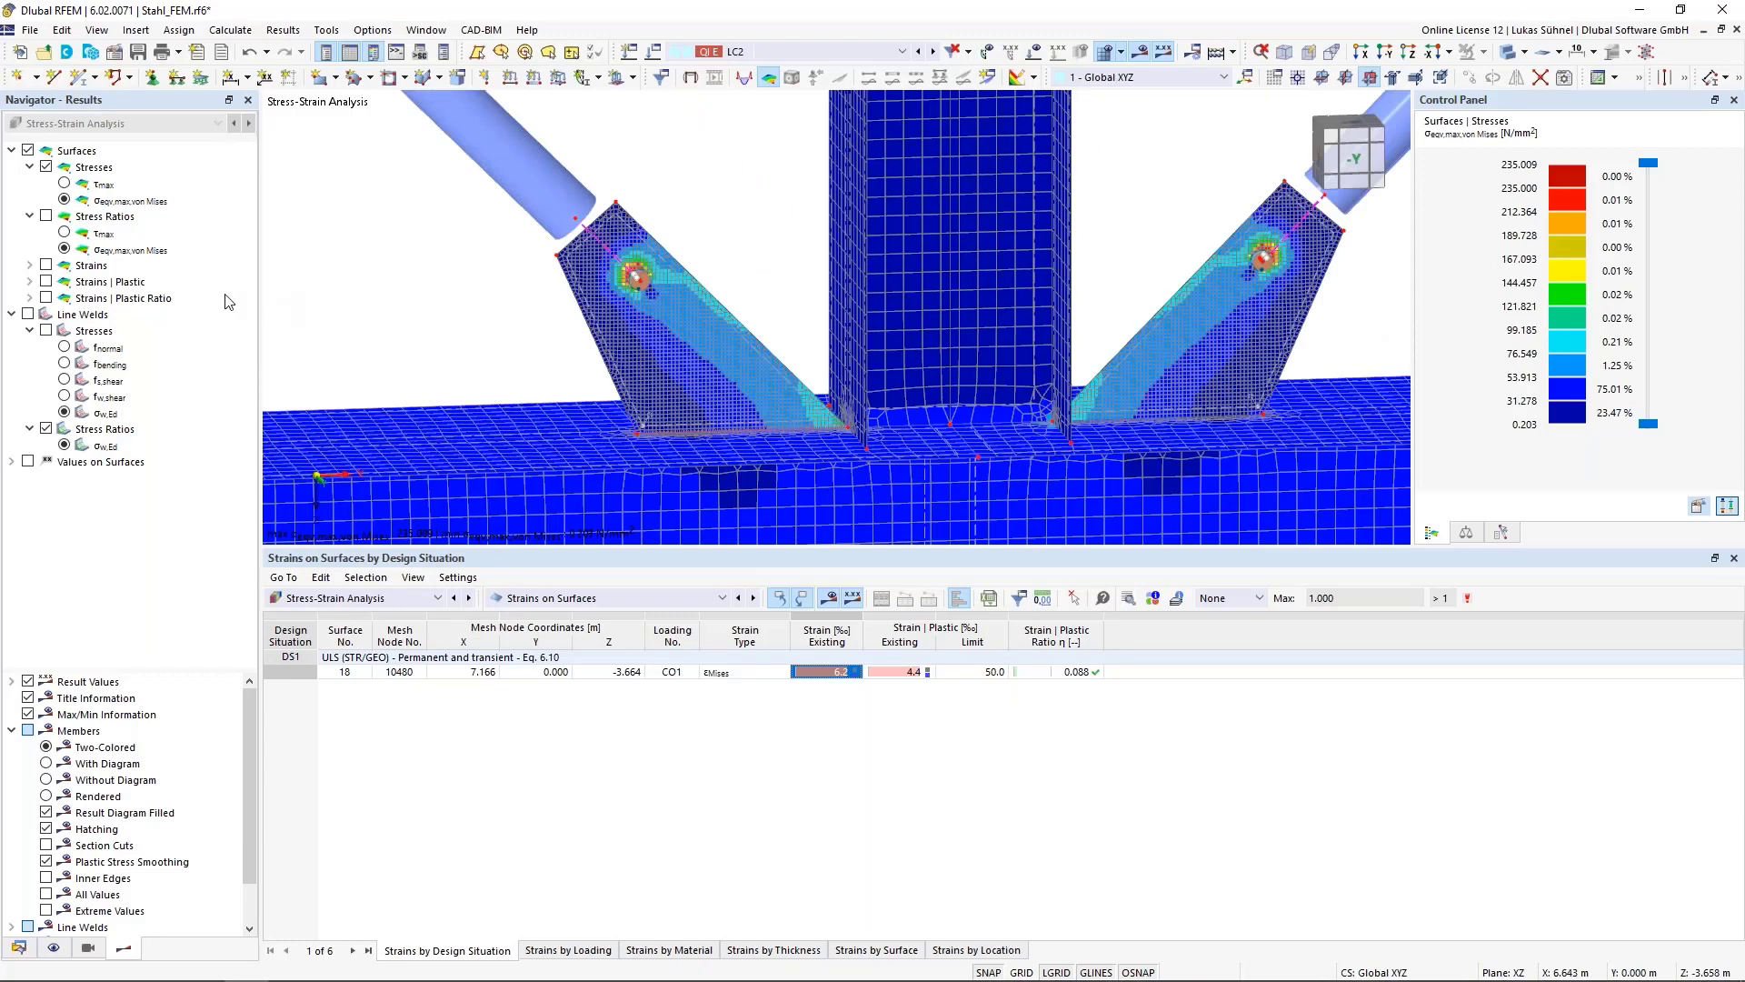
{"action": "left_click", "coordinate": [46, 265]}
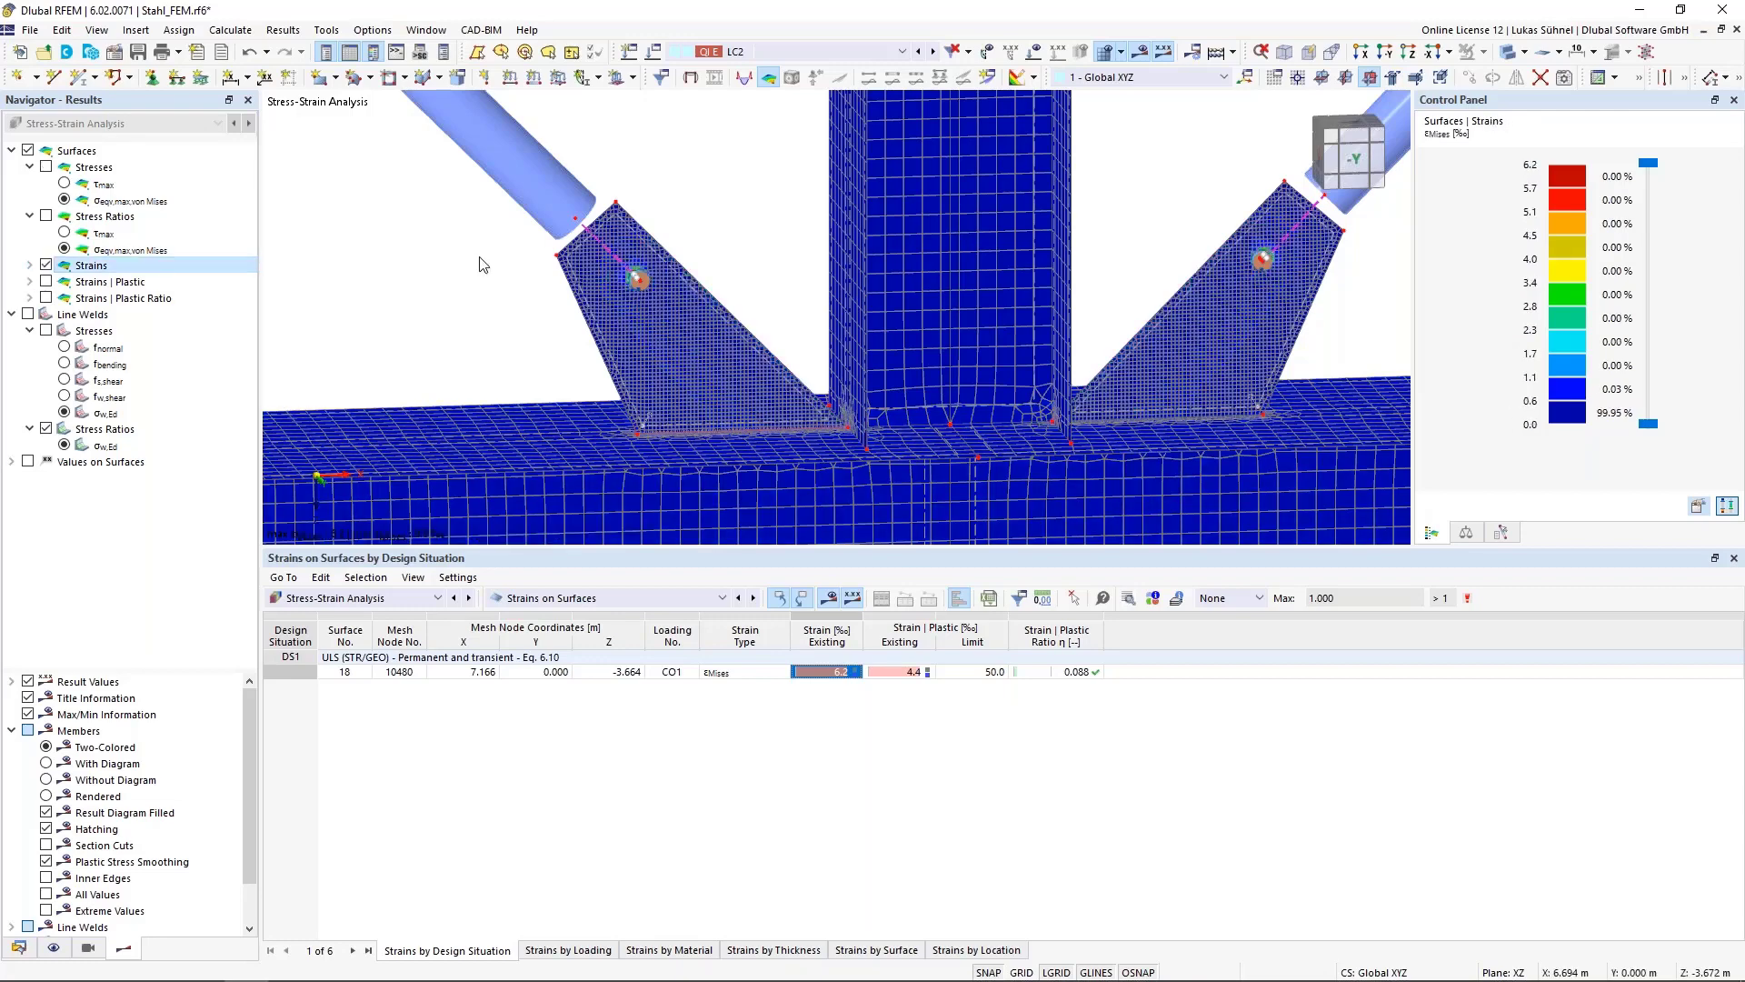
{"action": "scroll", "coordinate": [669, 269], "scroll_direction": "up", "scroll_amount": 2}
{"action": "scroll", "coordinate": [533, 249], "scroll_direction": "up", "scroll_amount": 4}
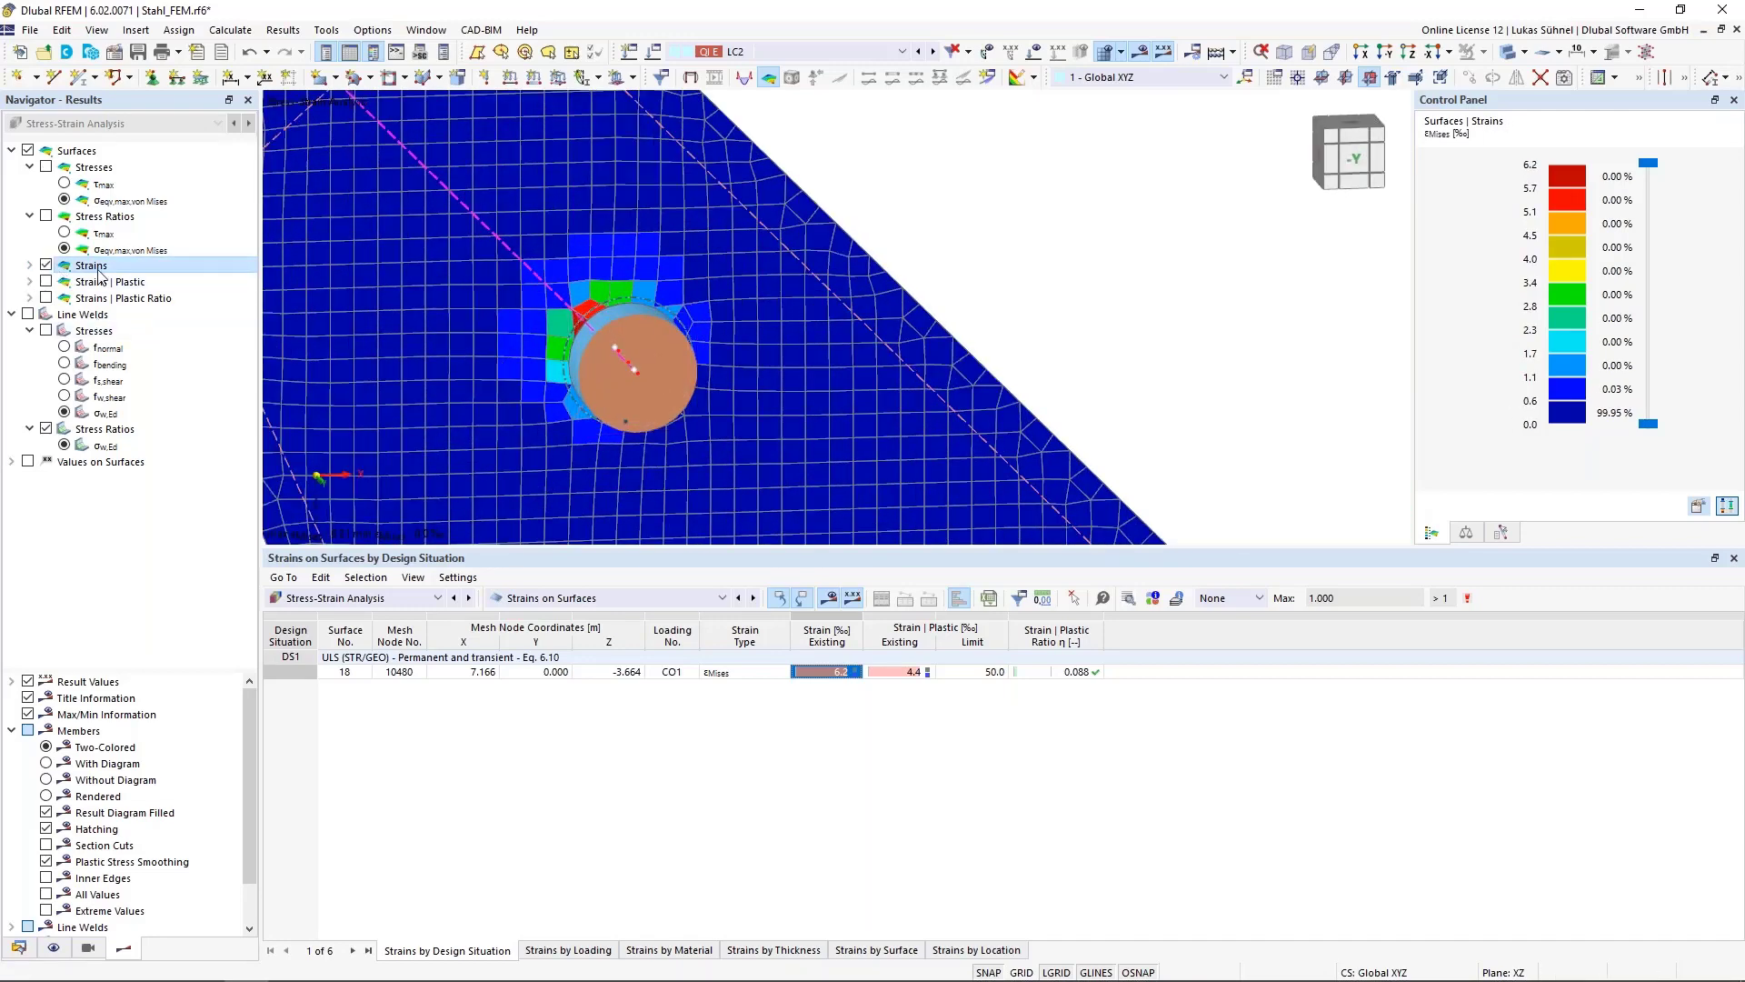
Display the plastic strains εp-Mises on surfaces, then the plastic strain ratio instead
{"action": "left_click", "coordinate": [30, 282]}
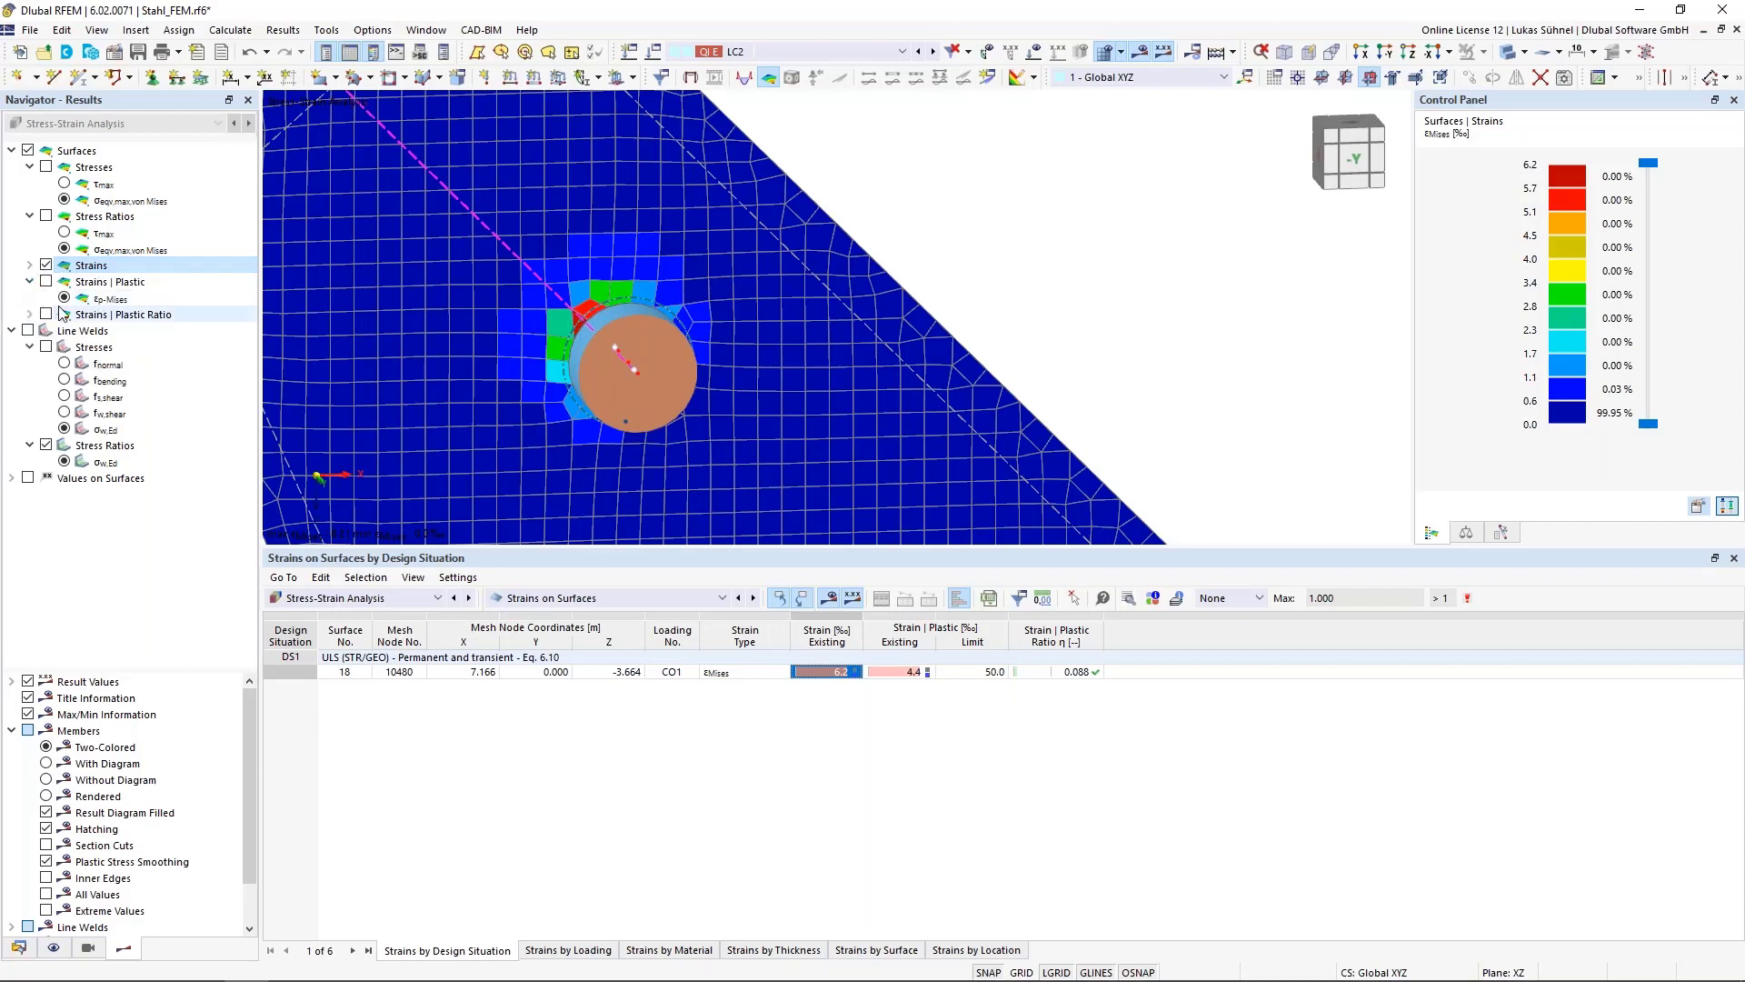
{"action": "left_click", "coordinate": [45, 281]}
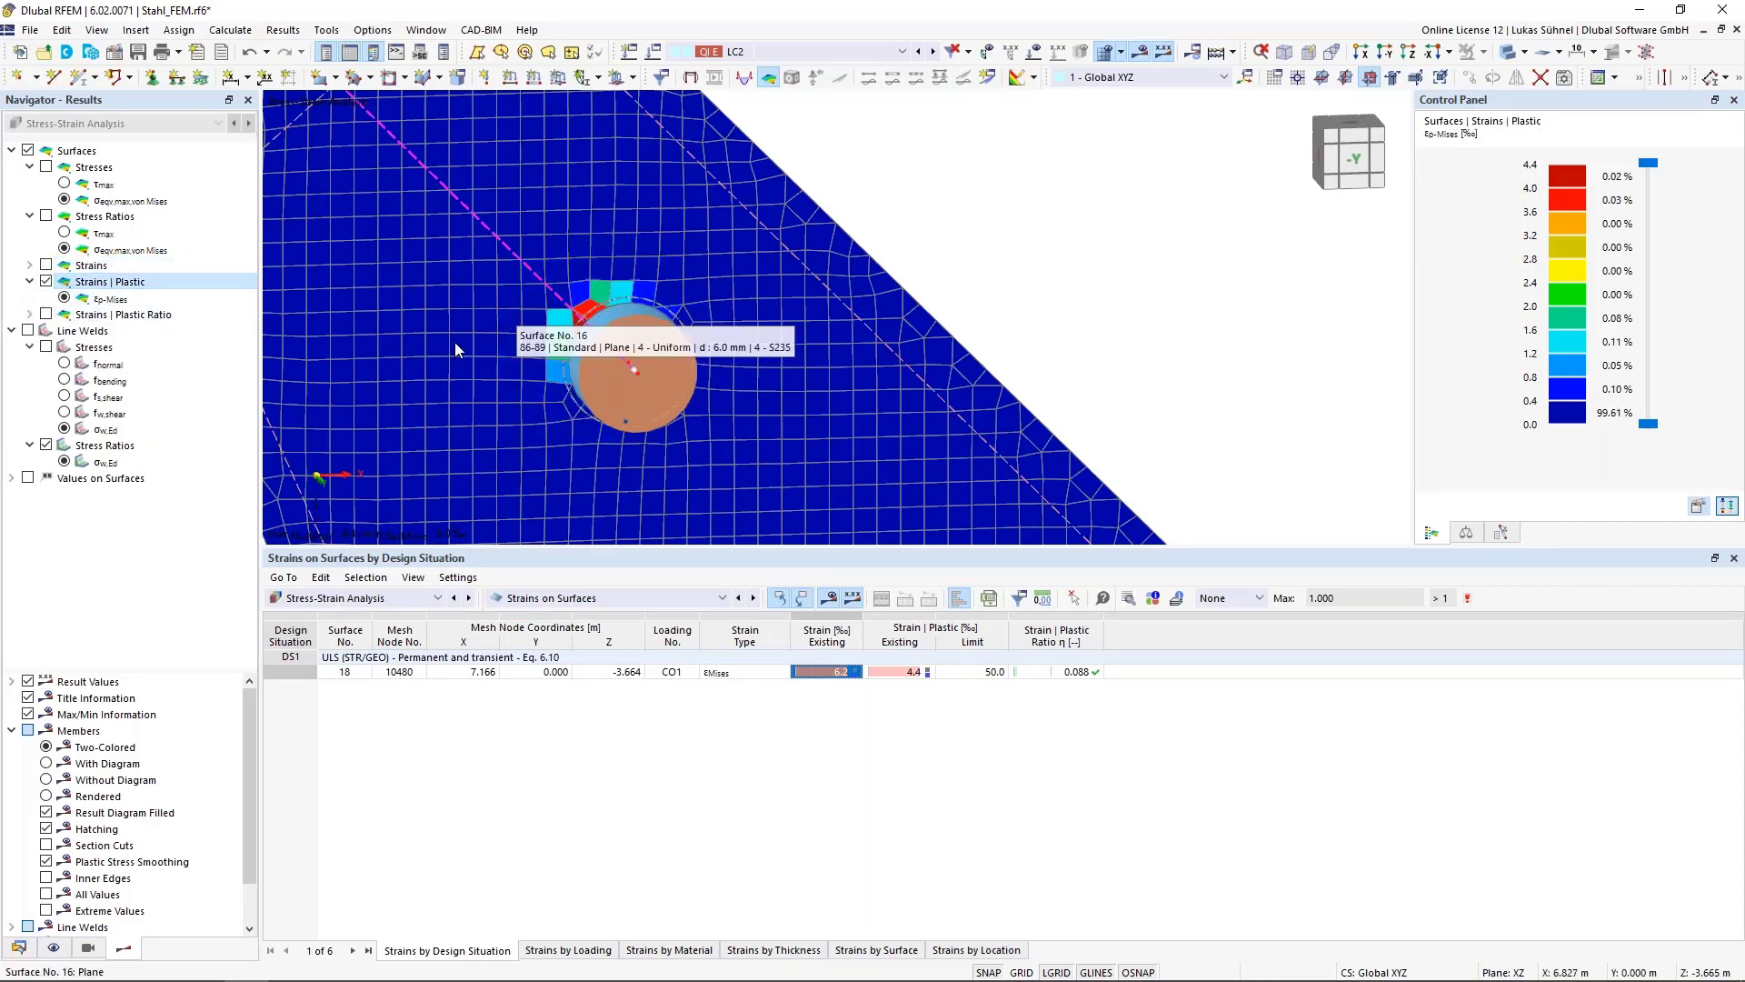
{"action": "left_click", "coordinate": [30, 315]}
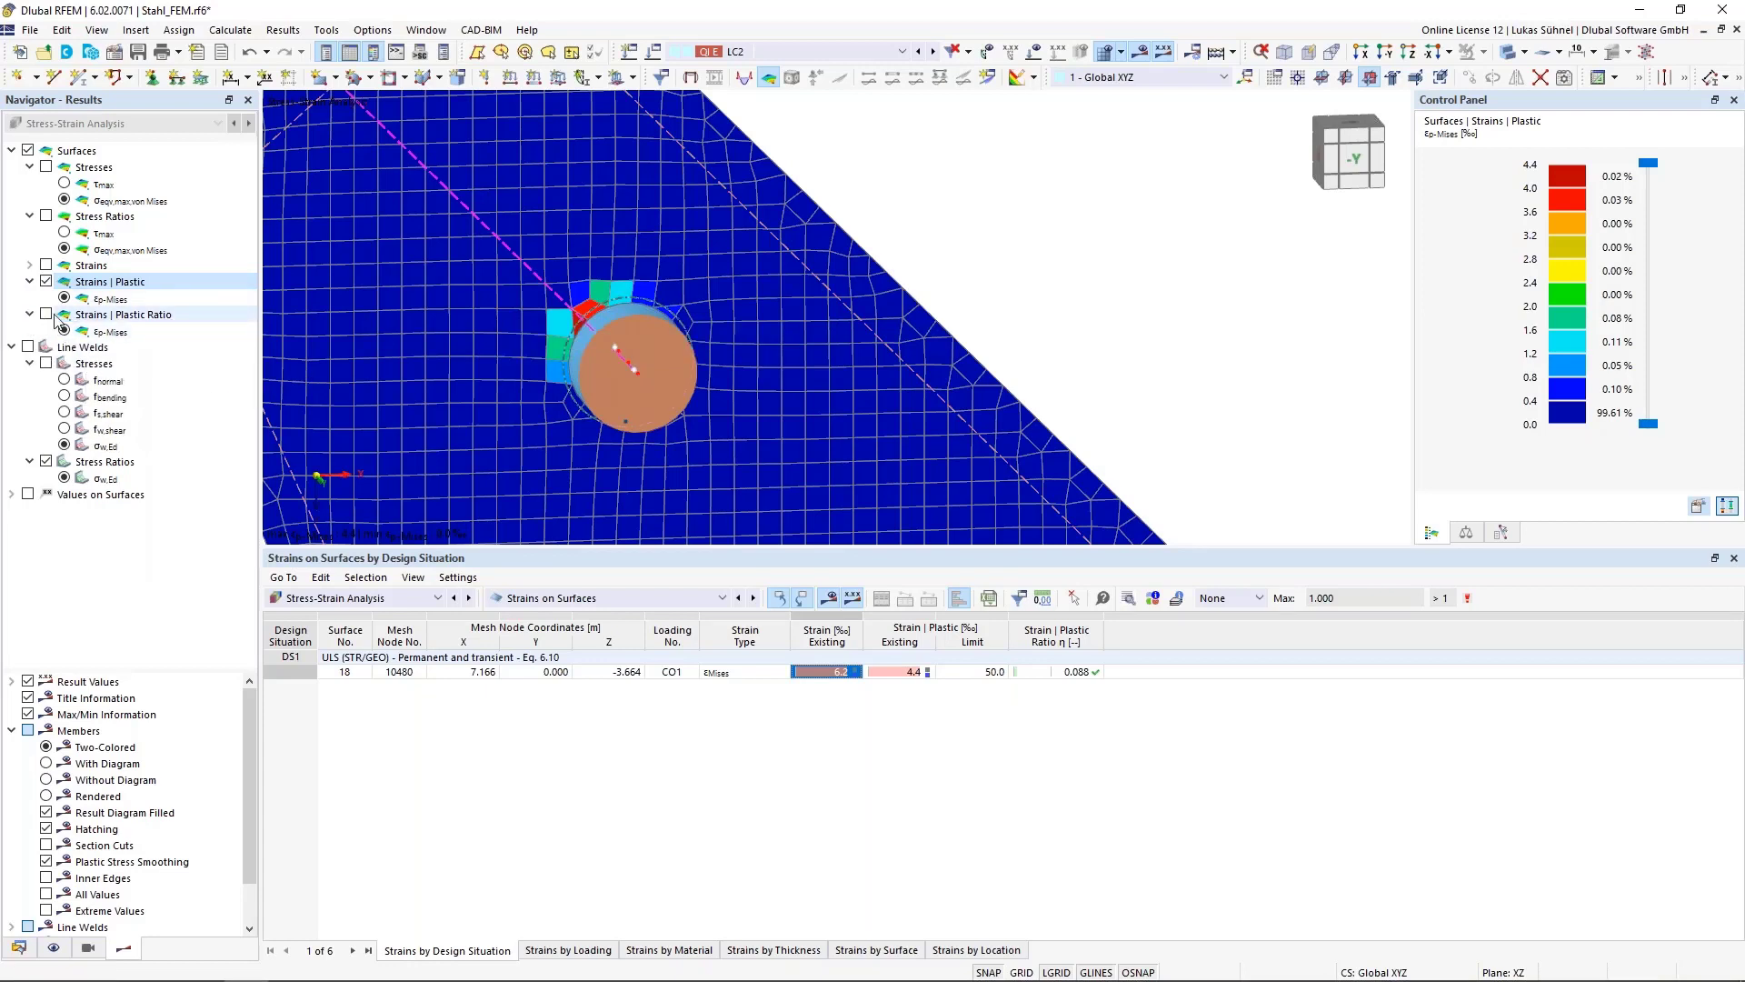
{"action": "left_click", "coordinate": [45, 314]}
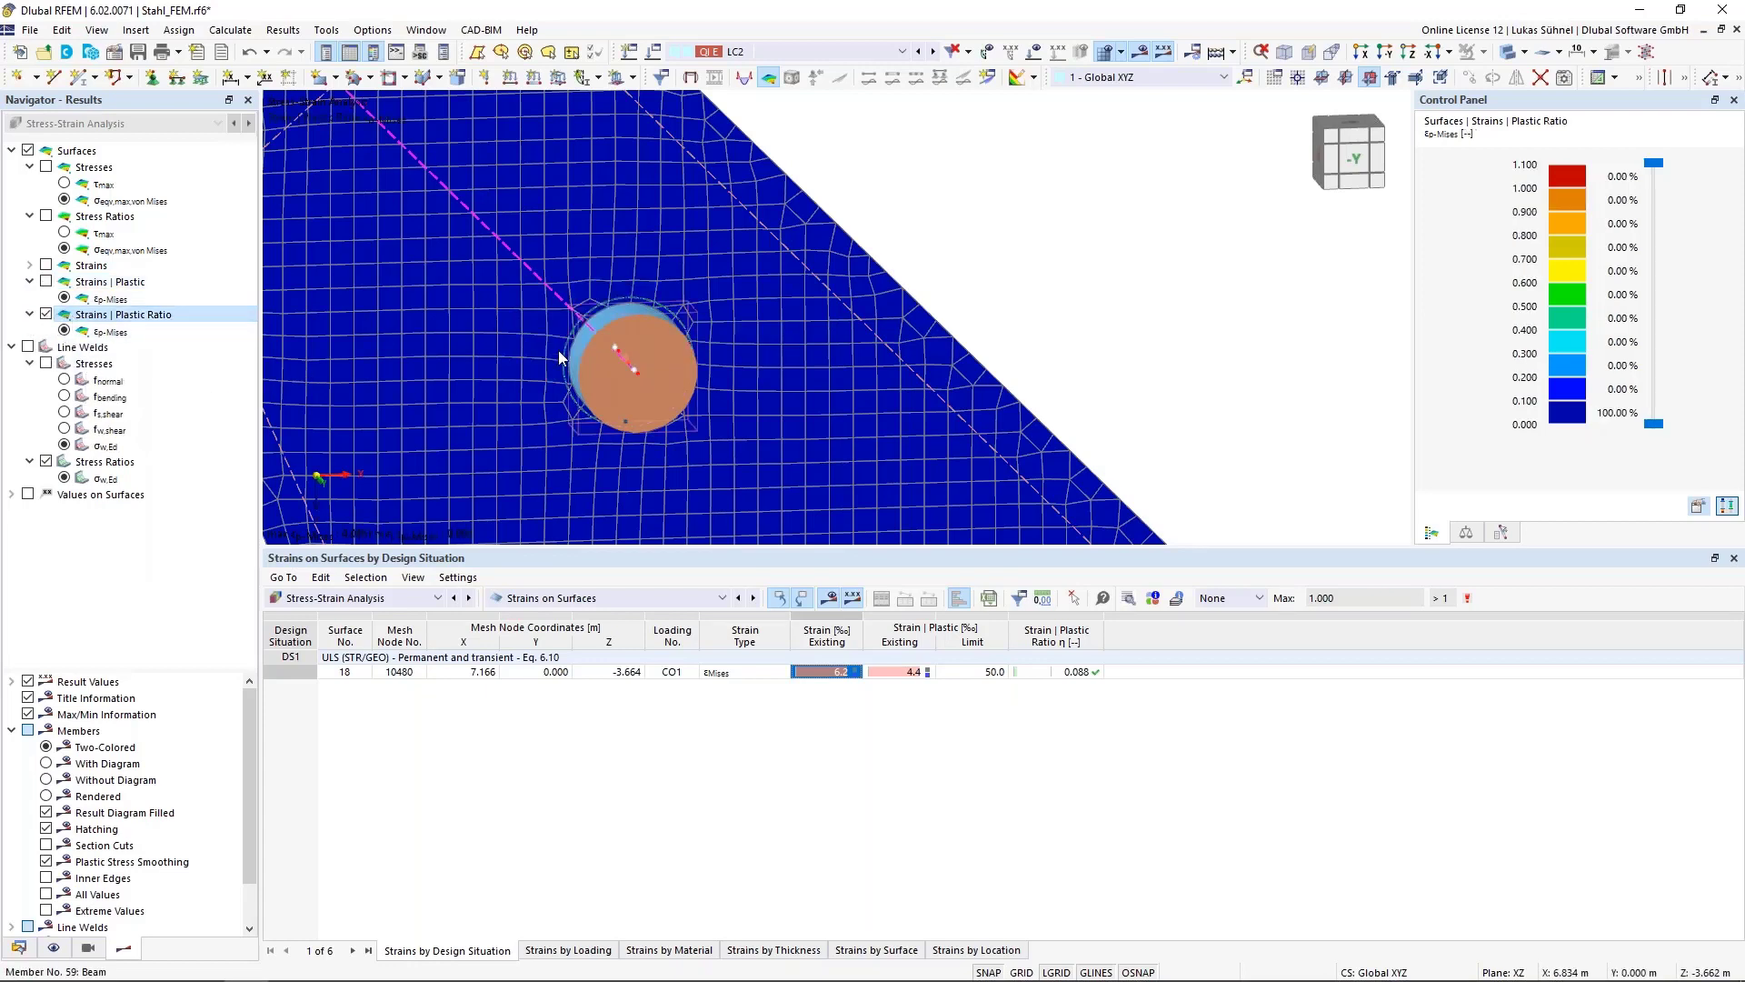
Switch the display back to plastic strains εp-Mises and examine them around the gusset plates
{"action": "left_click", "coordinate": [46, 282]}
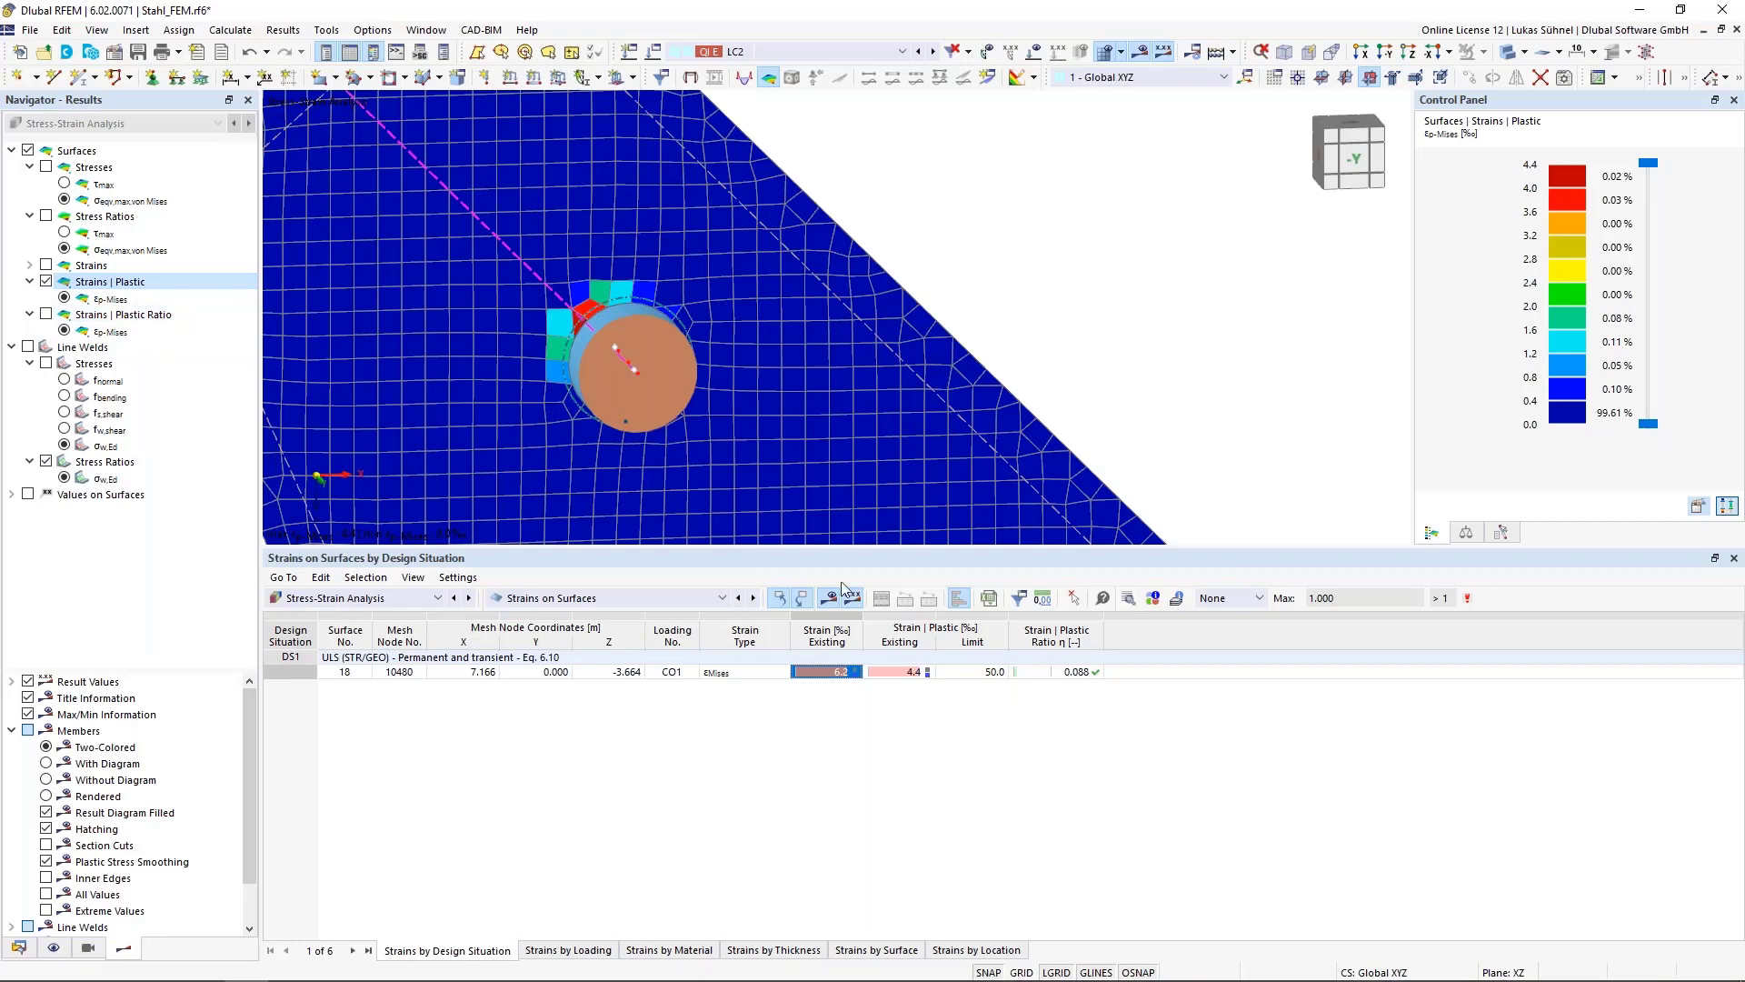
{"action": "scroll", "coordinate": [538, 358], "scroll_direction": "up", "scroll_amount": 3}
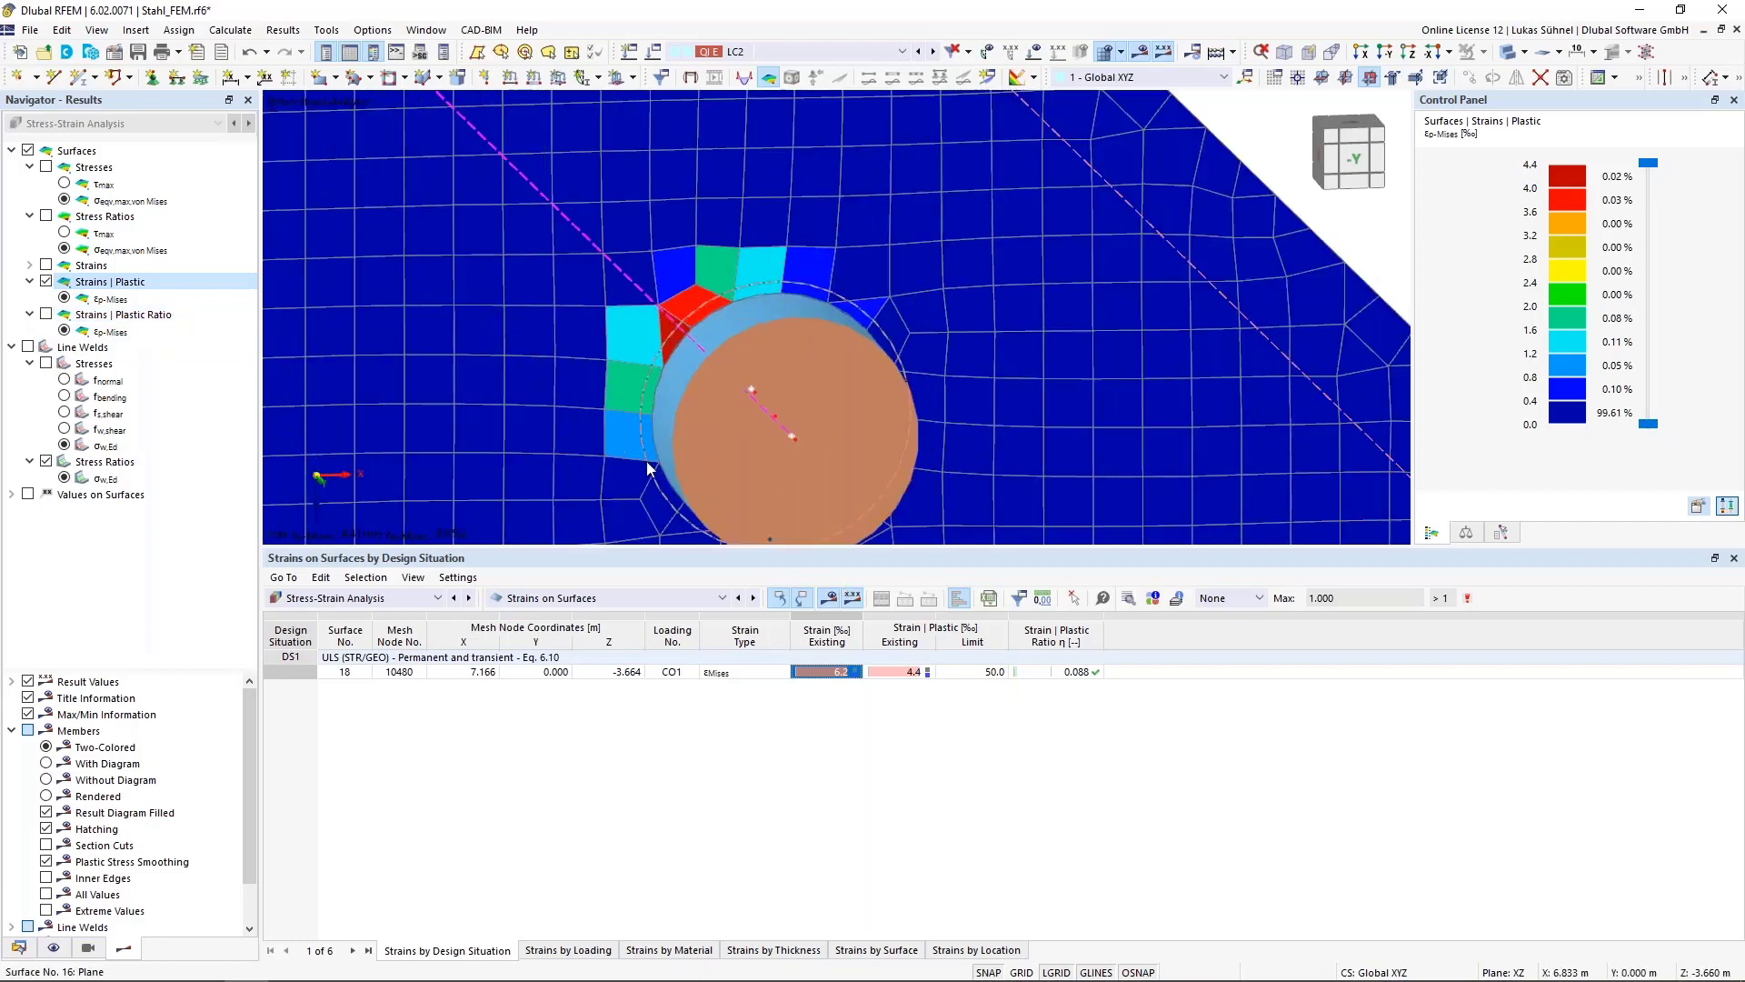
{"action": "scroll", "coordinate": [600, 336], "scroll_direction": "down", "scroll_amount": 6}
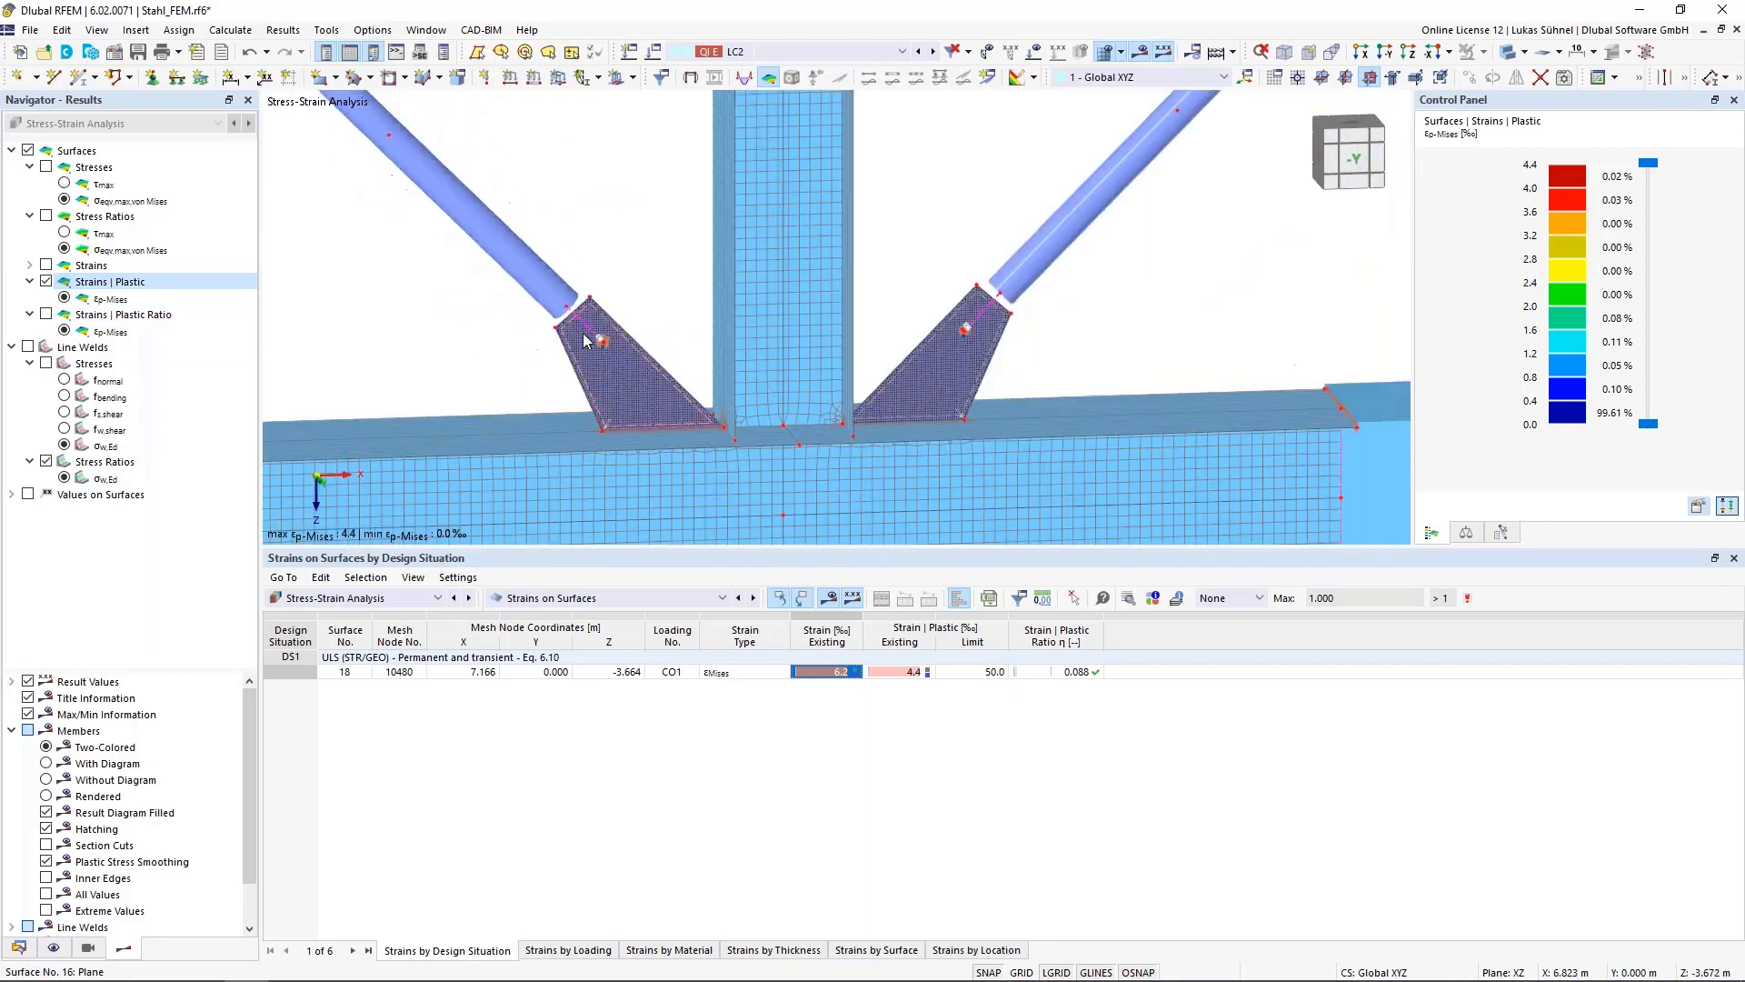